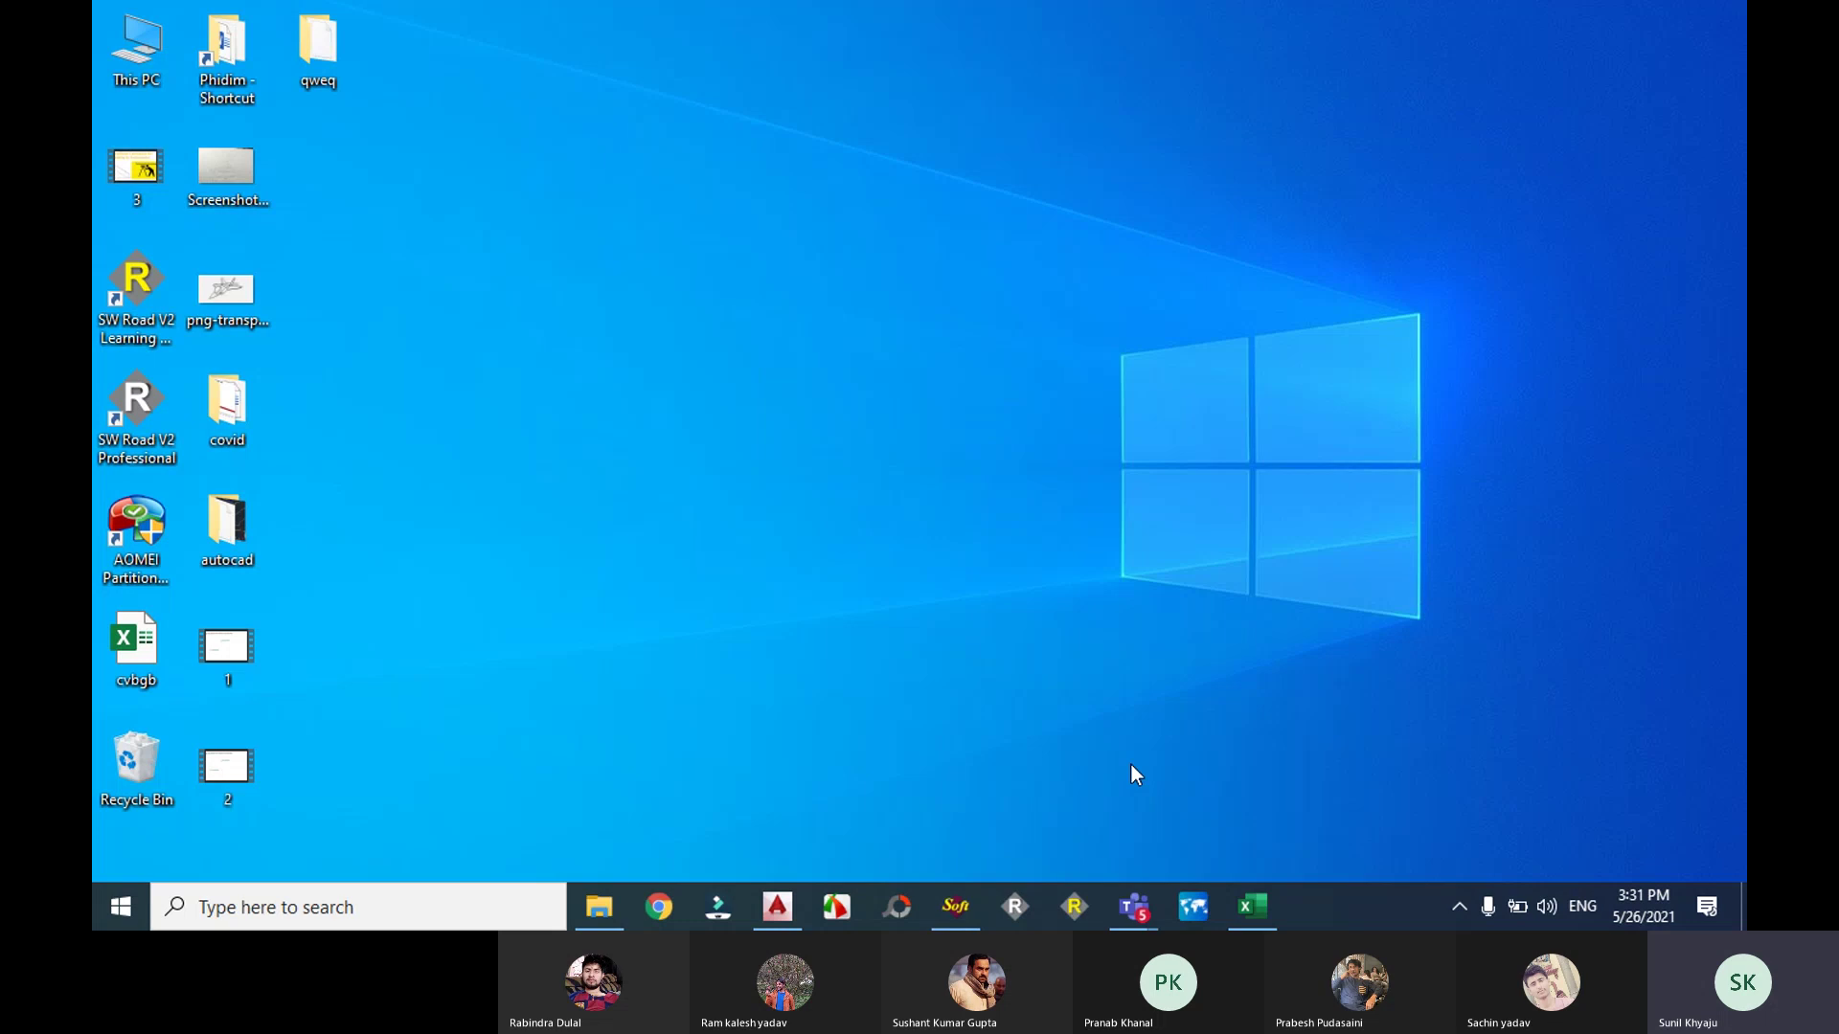
# Step: Switch to the Road-Survey workbook in Excel and open the Data for SWDTM sheet
pyautogui.click(778, 906)
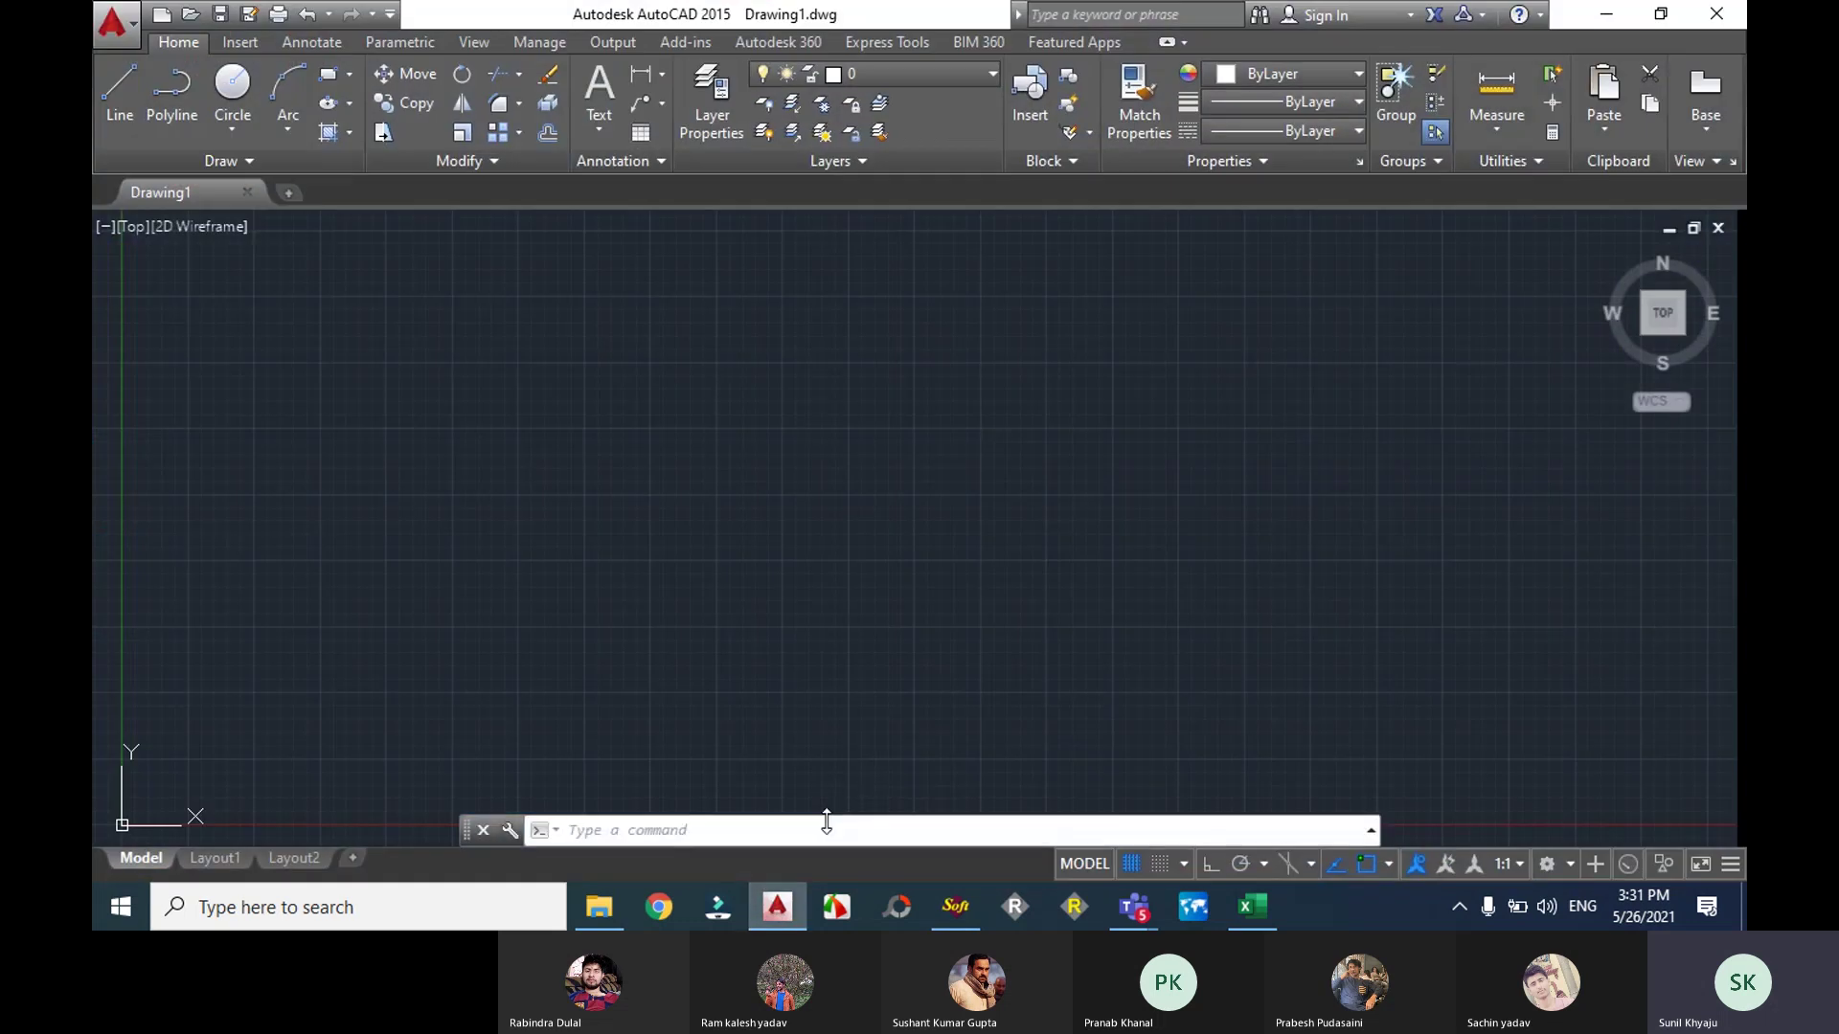
pyautogui.click(968, 918)
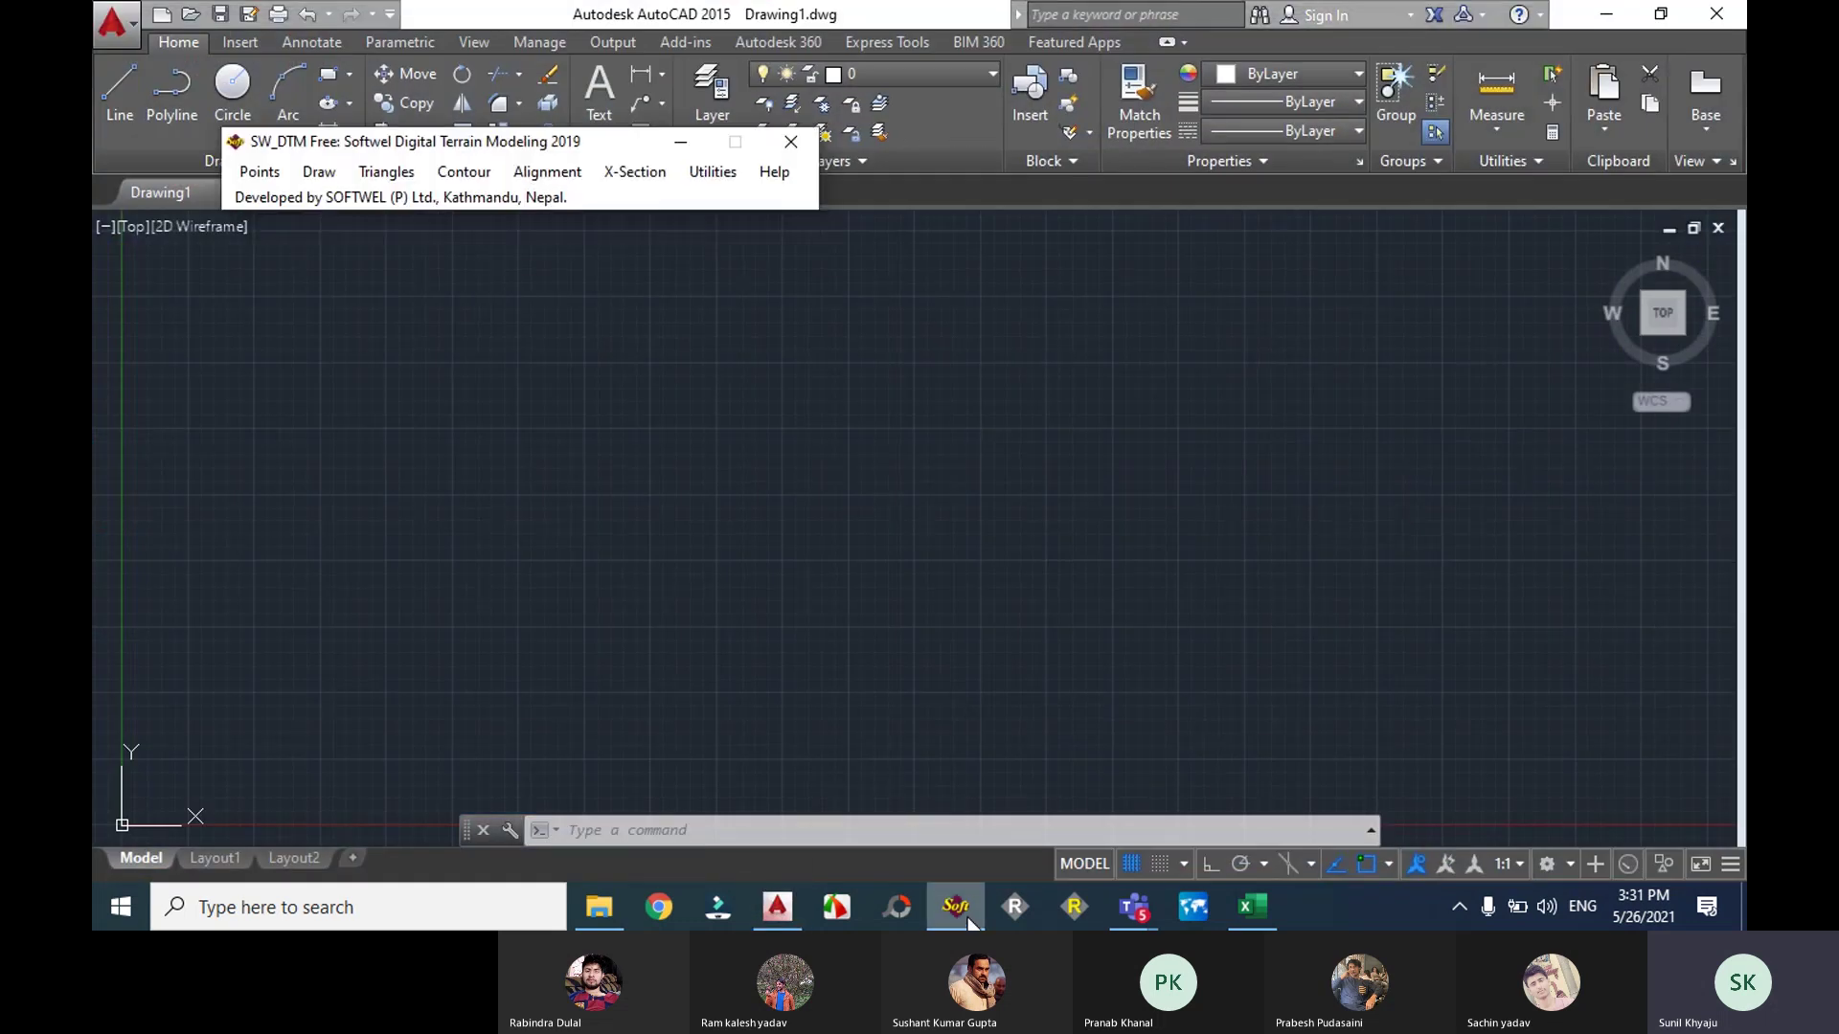
pyautogui.click(1263, 921)
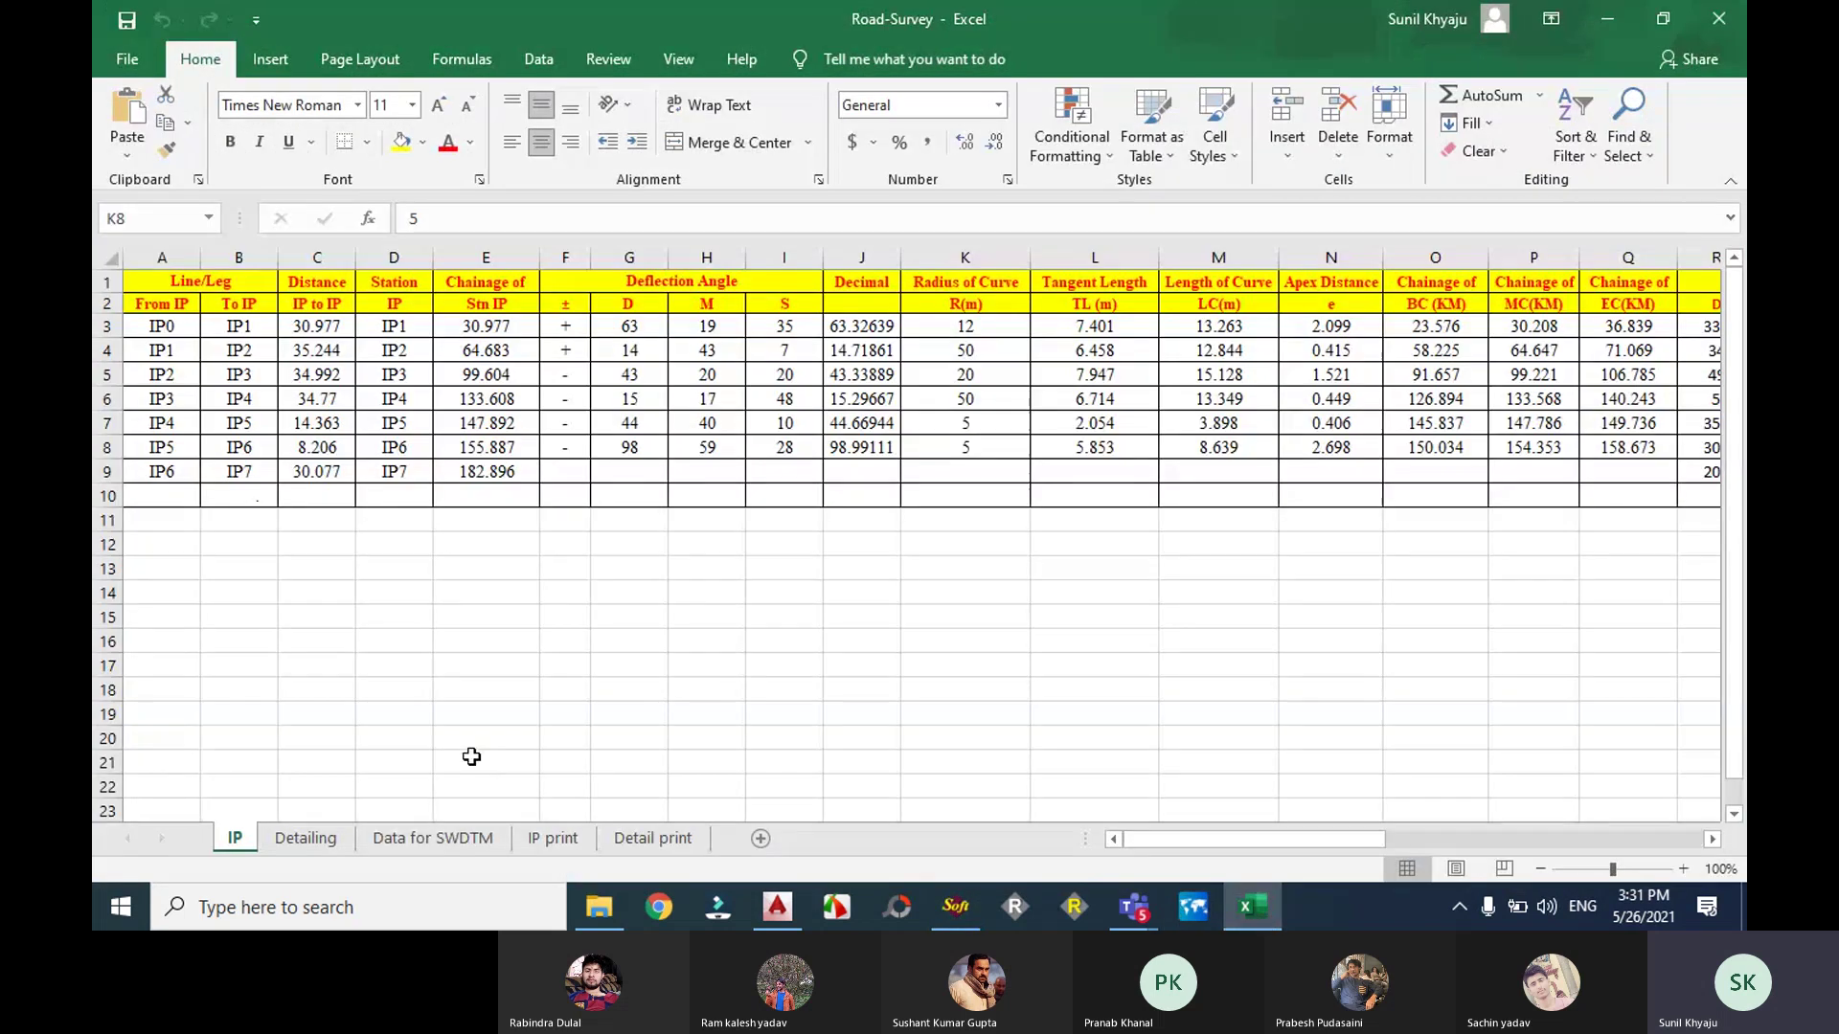
pyautogui.click(316, 840)
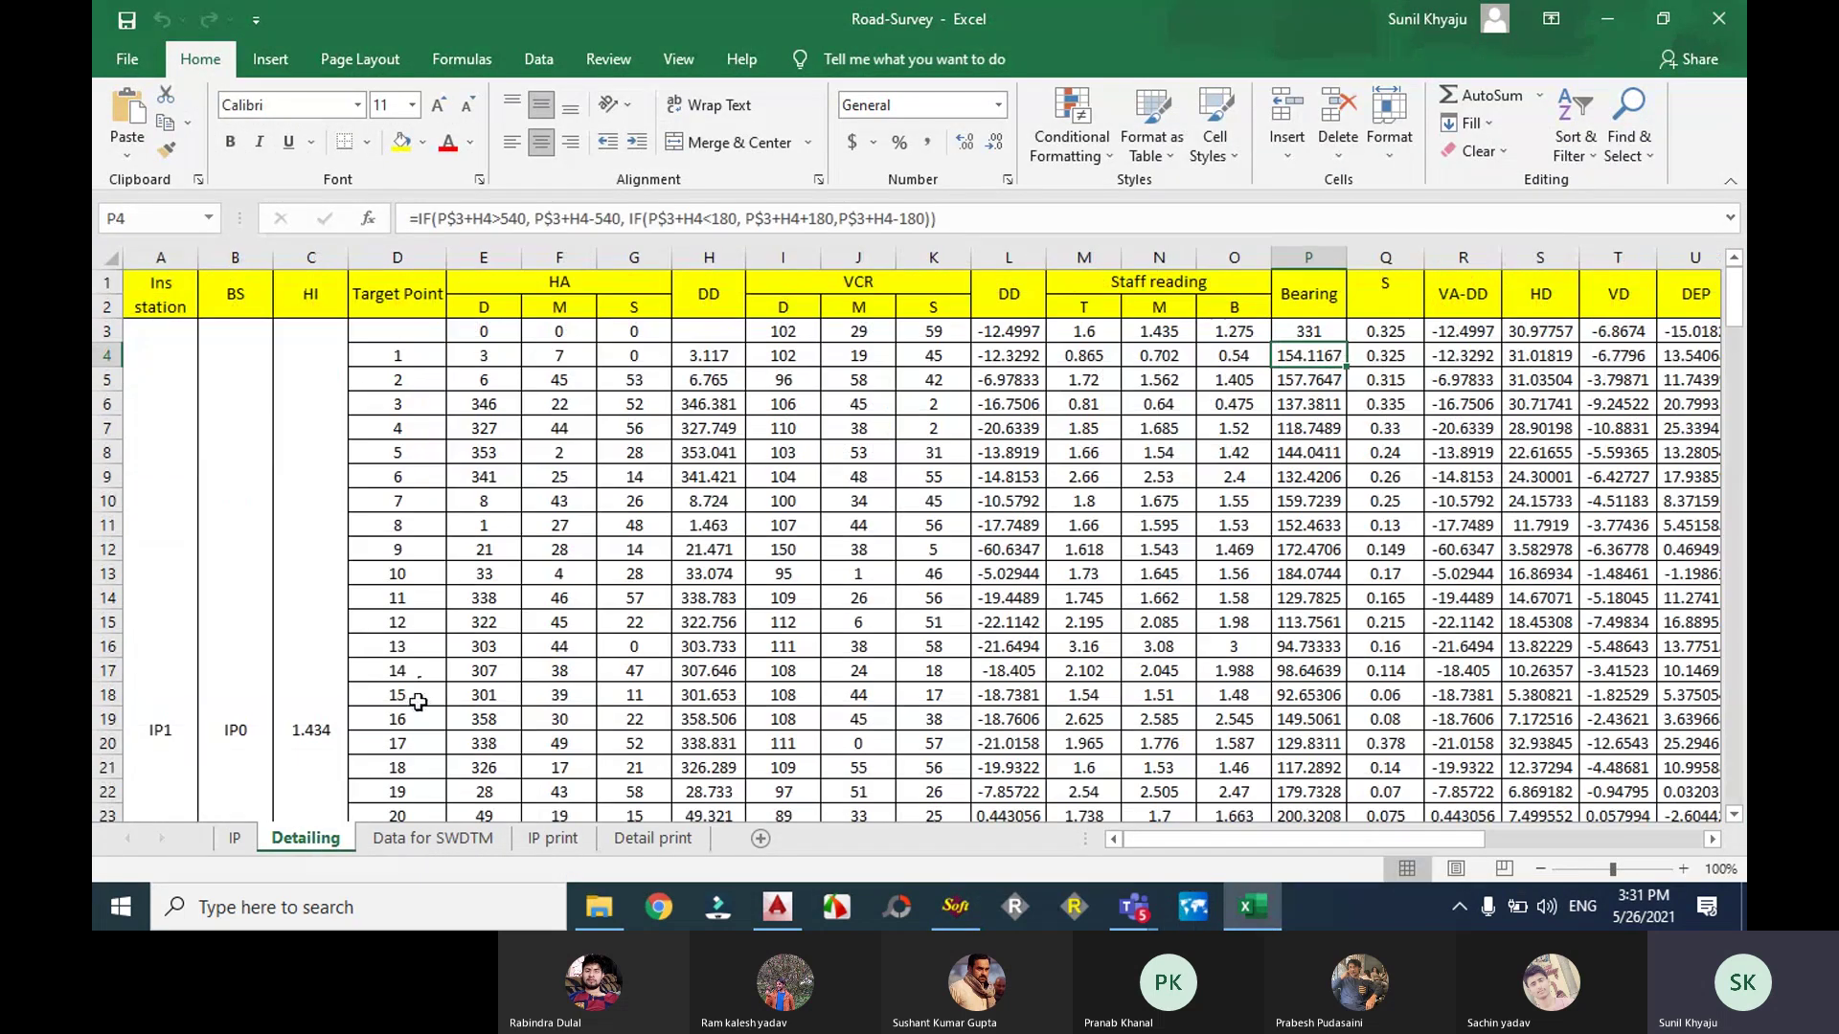
pyautogui.click(451, 839)
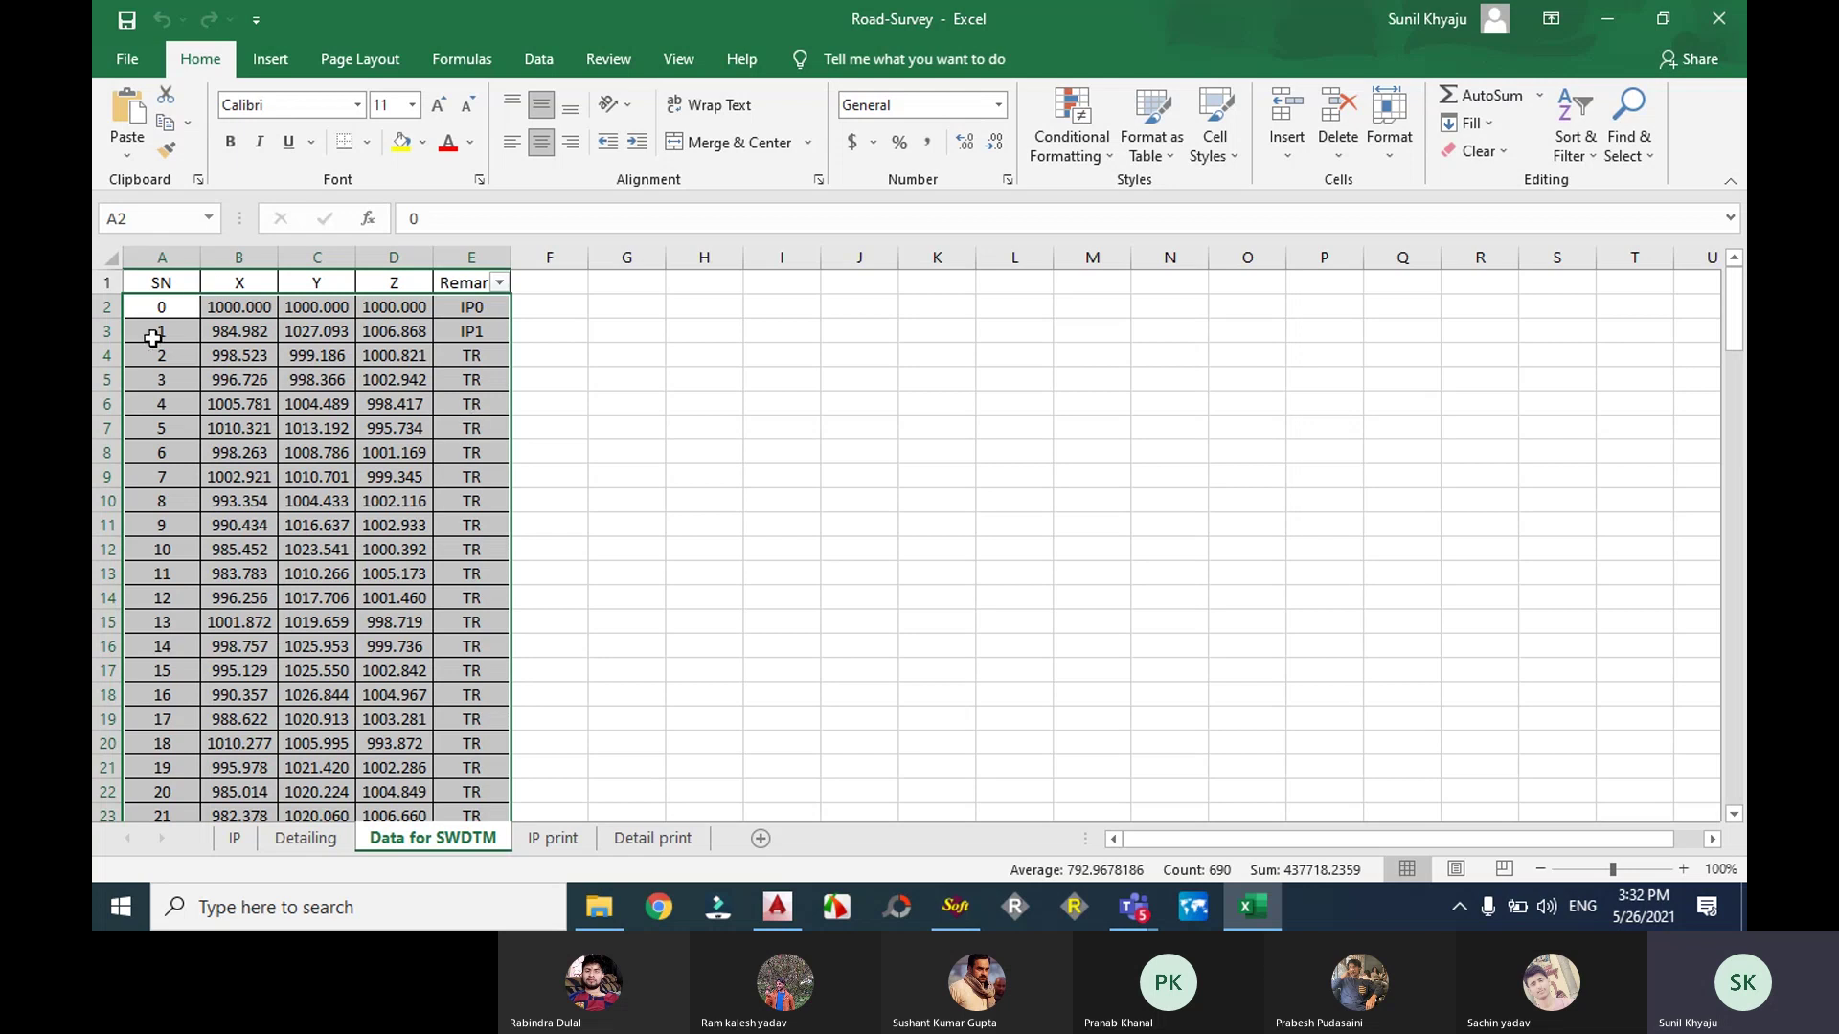
# Step: Select all survey point records in A2:E139, from SN through Remarks, without the header row
pyautogui.click(158, 303)
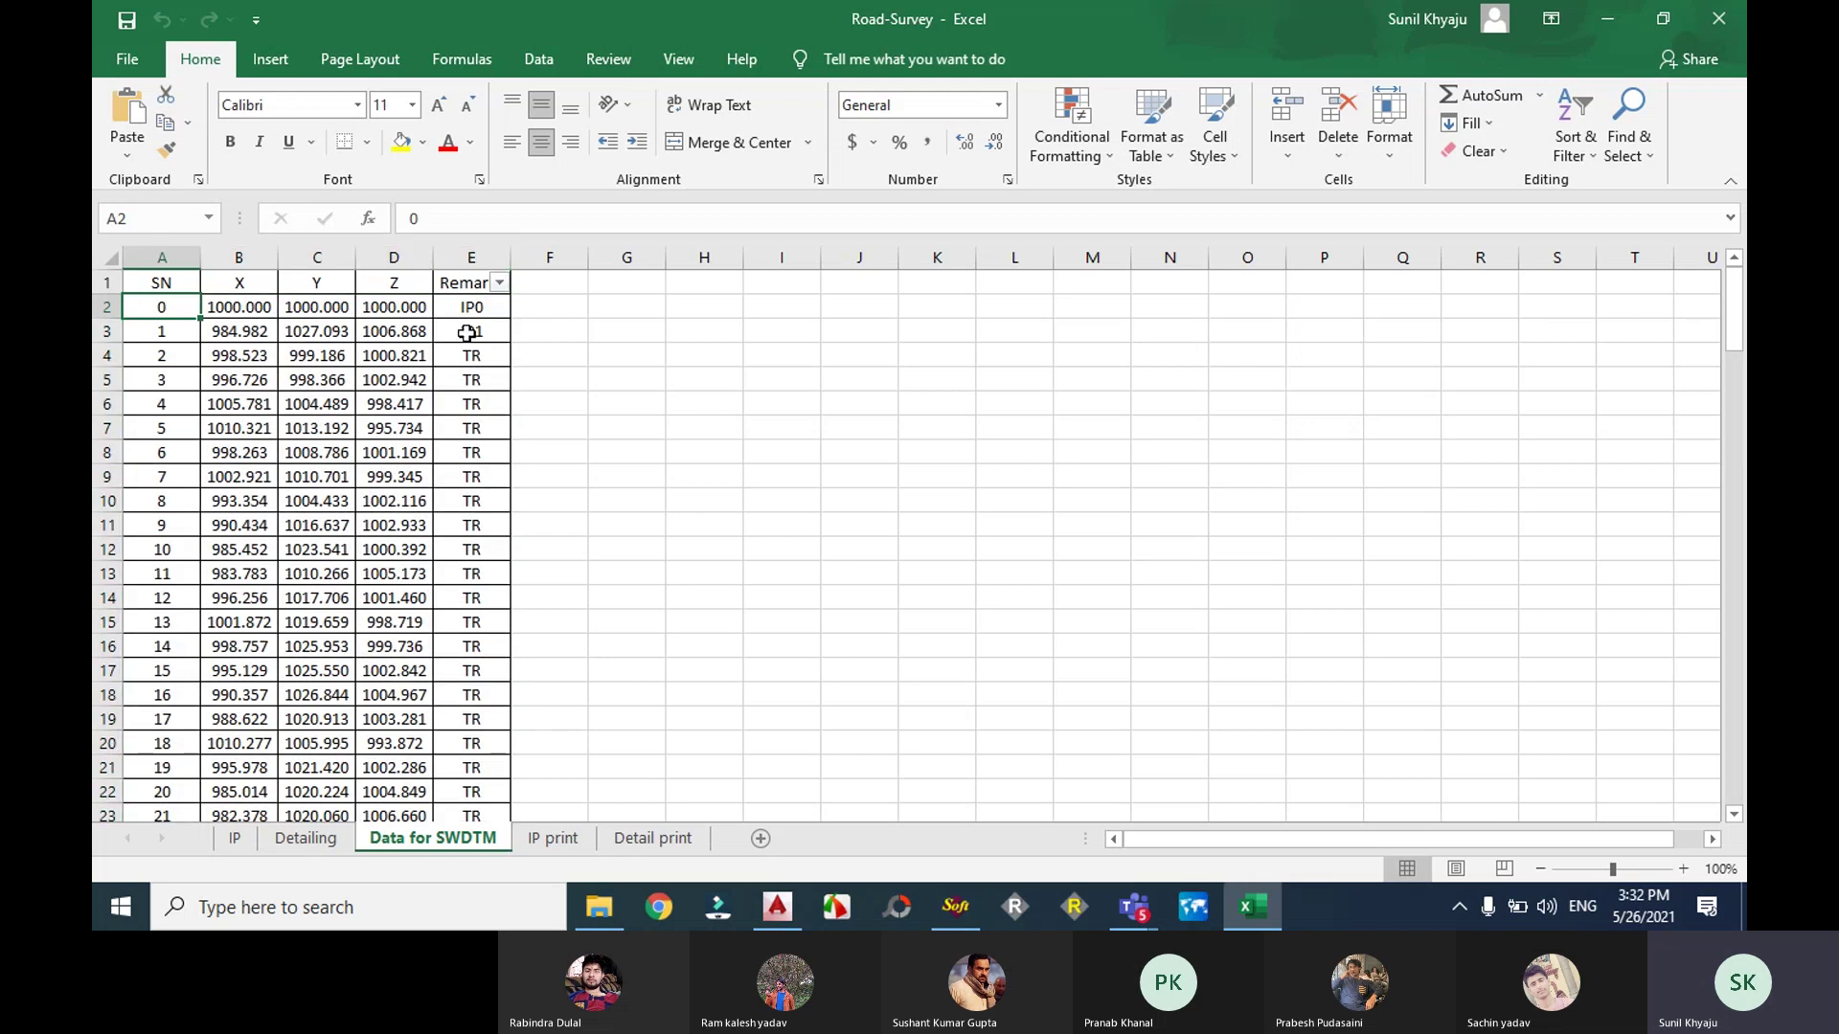
pyautogui.hotkey('shift', 'Right')
pyautogui.hotkey('shift', 'Right')
pyautogui.hotkey('shift', 'Right')
pyautogui.hotkey('shift', 'Right')
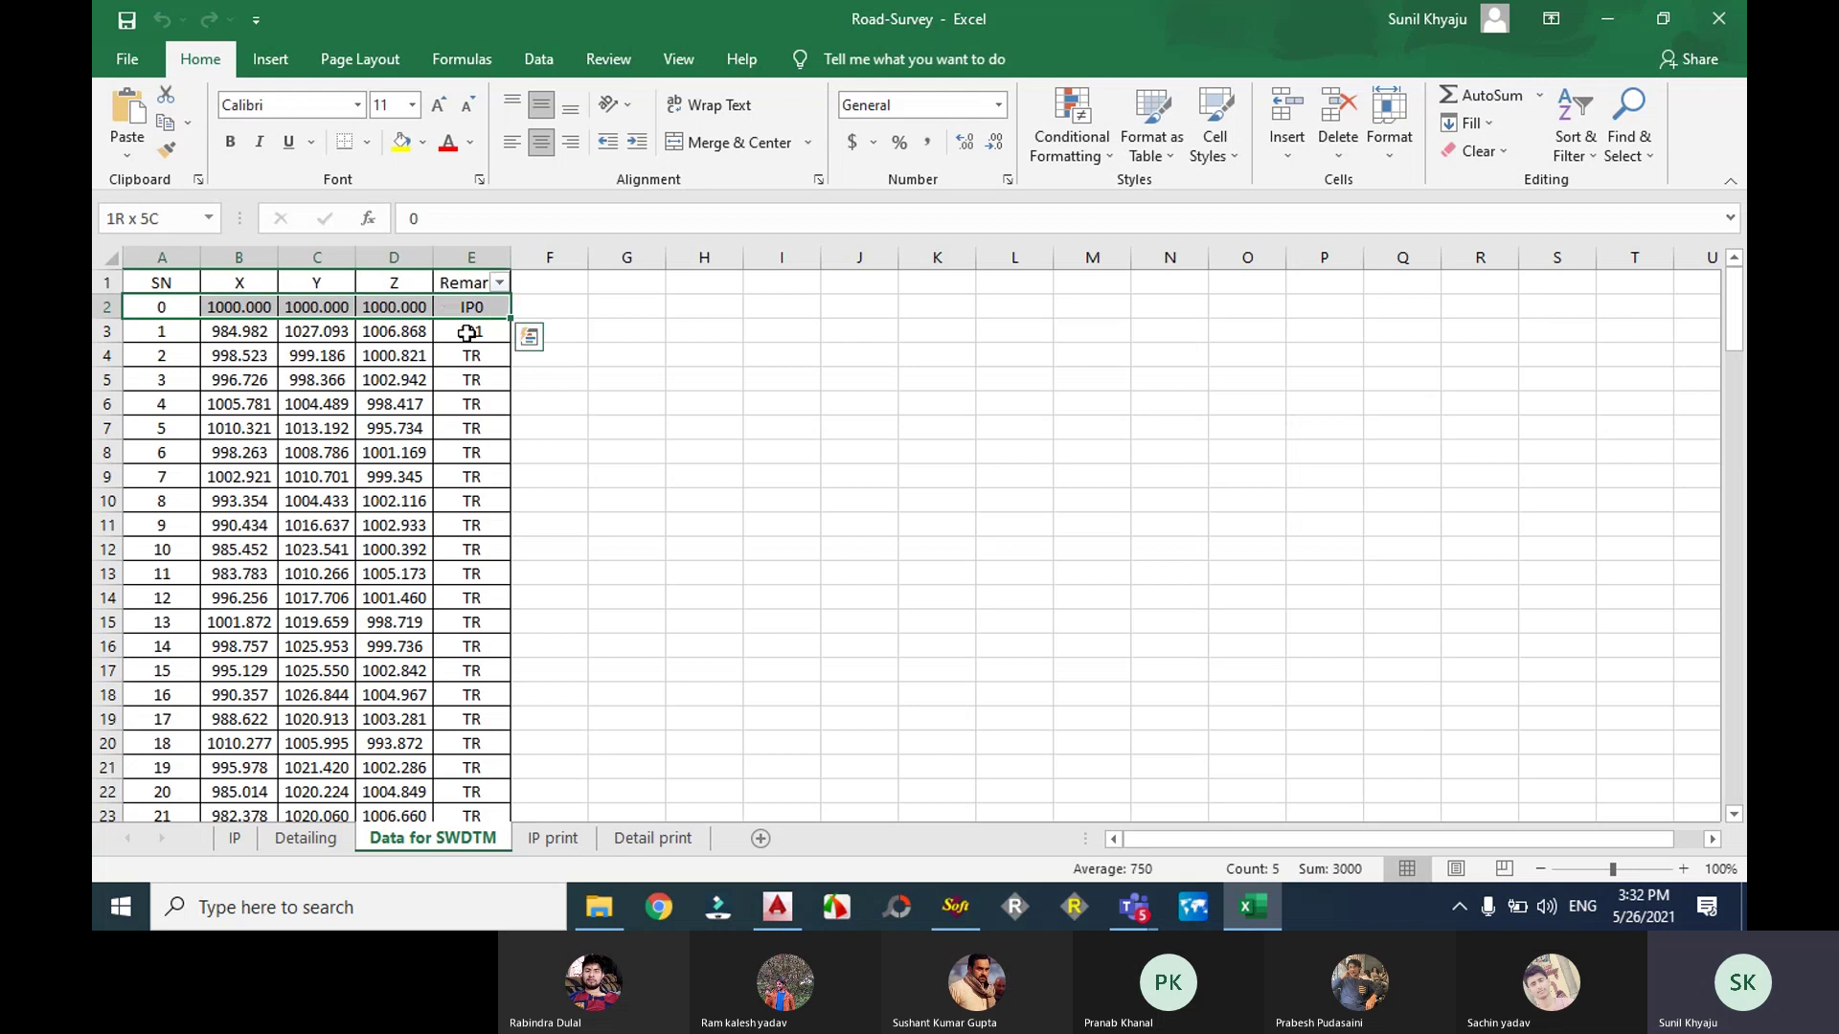
pyautogui.hotkey('ctrl', 'shift', 'Down')
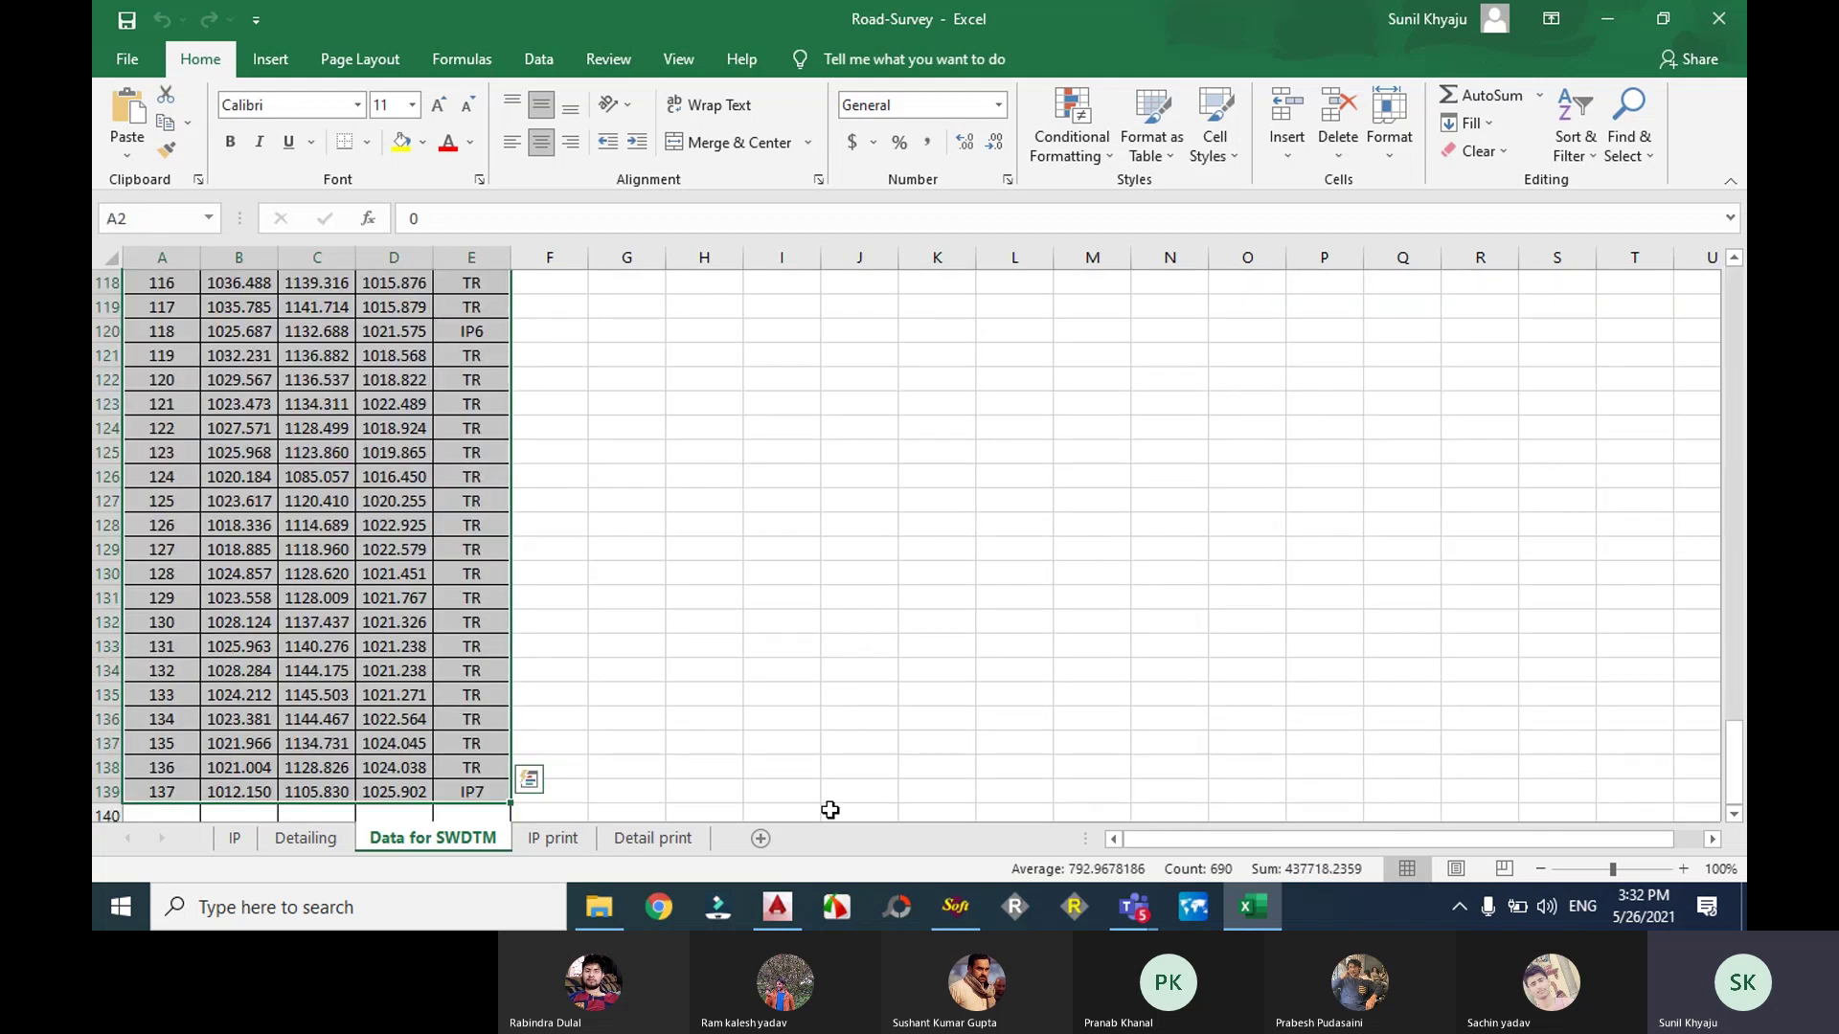
# Step: Switch to SW_DTM over the AutoCAD drawing and import the selected points from Excel with a point label scale of 0.25
pyautogui.click(777, 907)
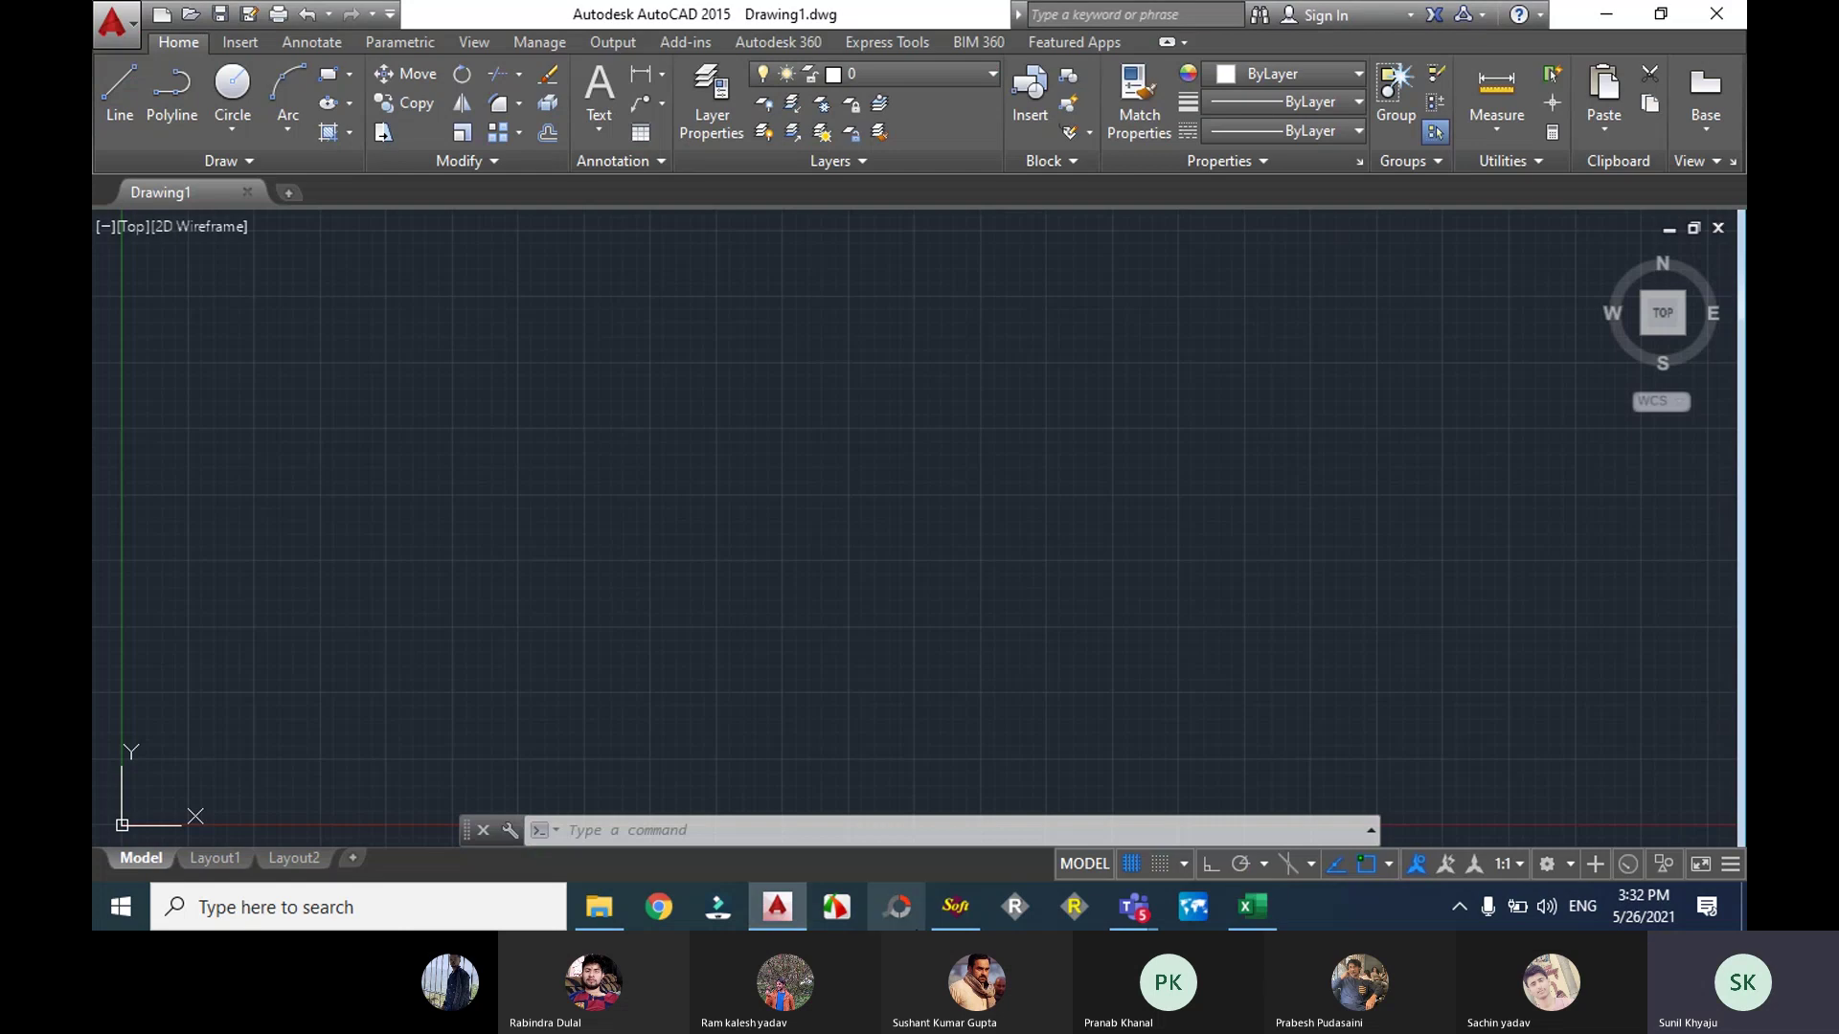
pyautogui.click(961, 917)
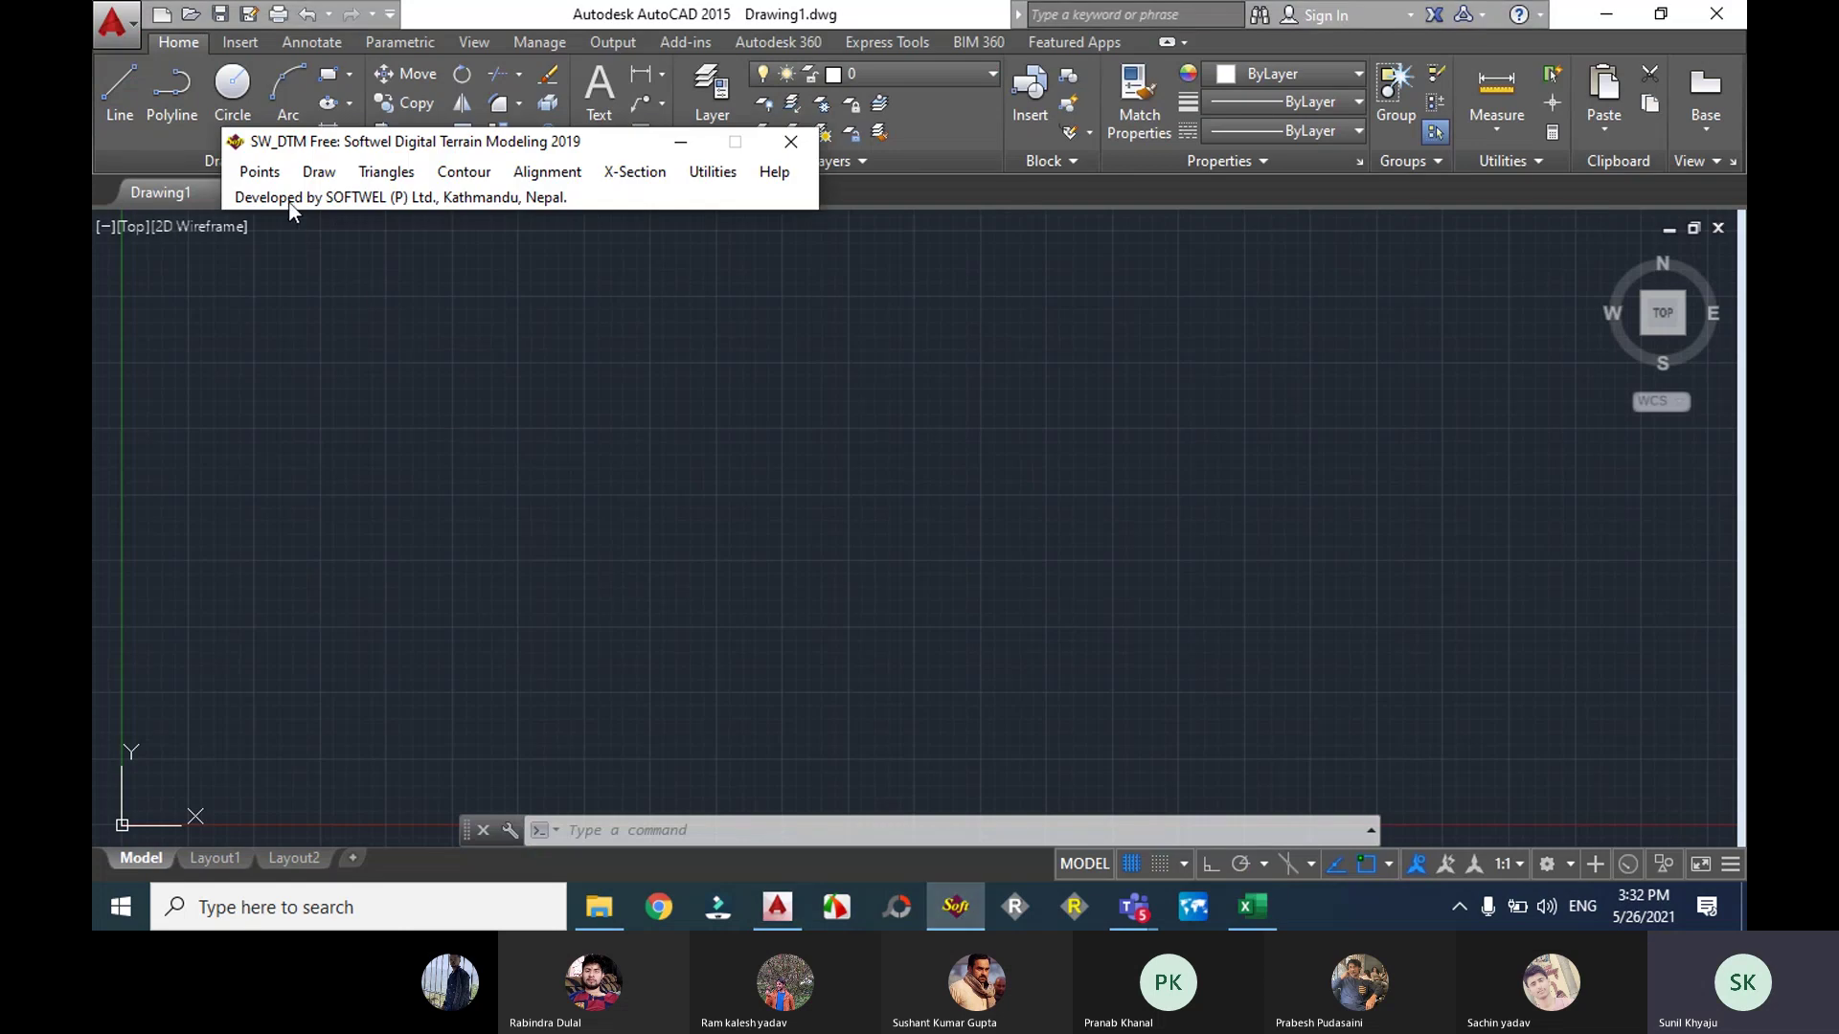
pyautogui.click(255, 172)
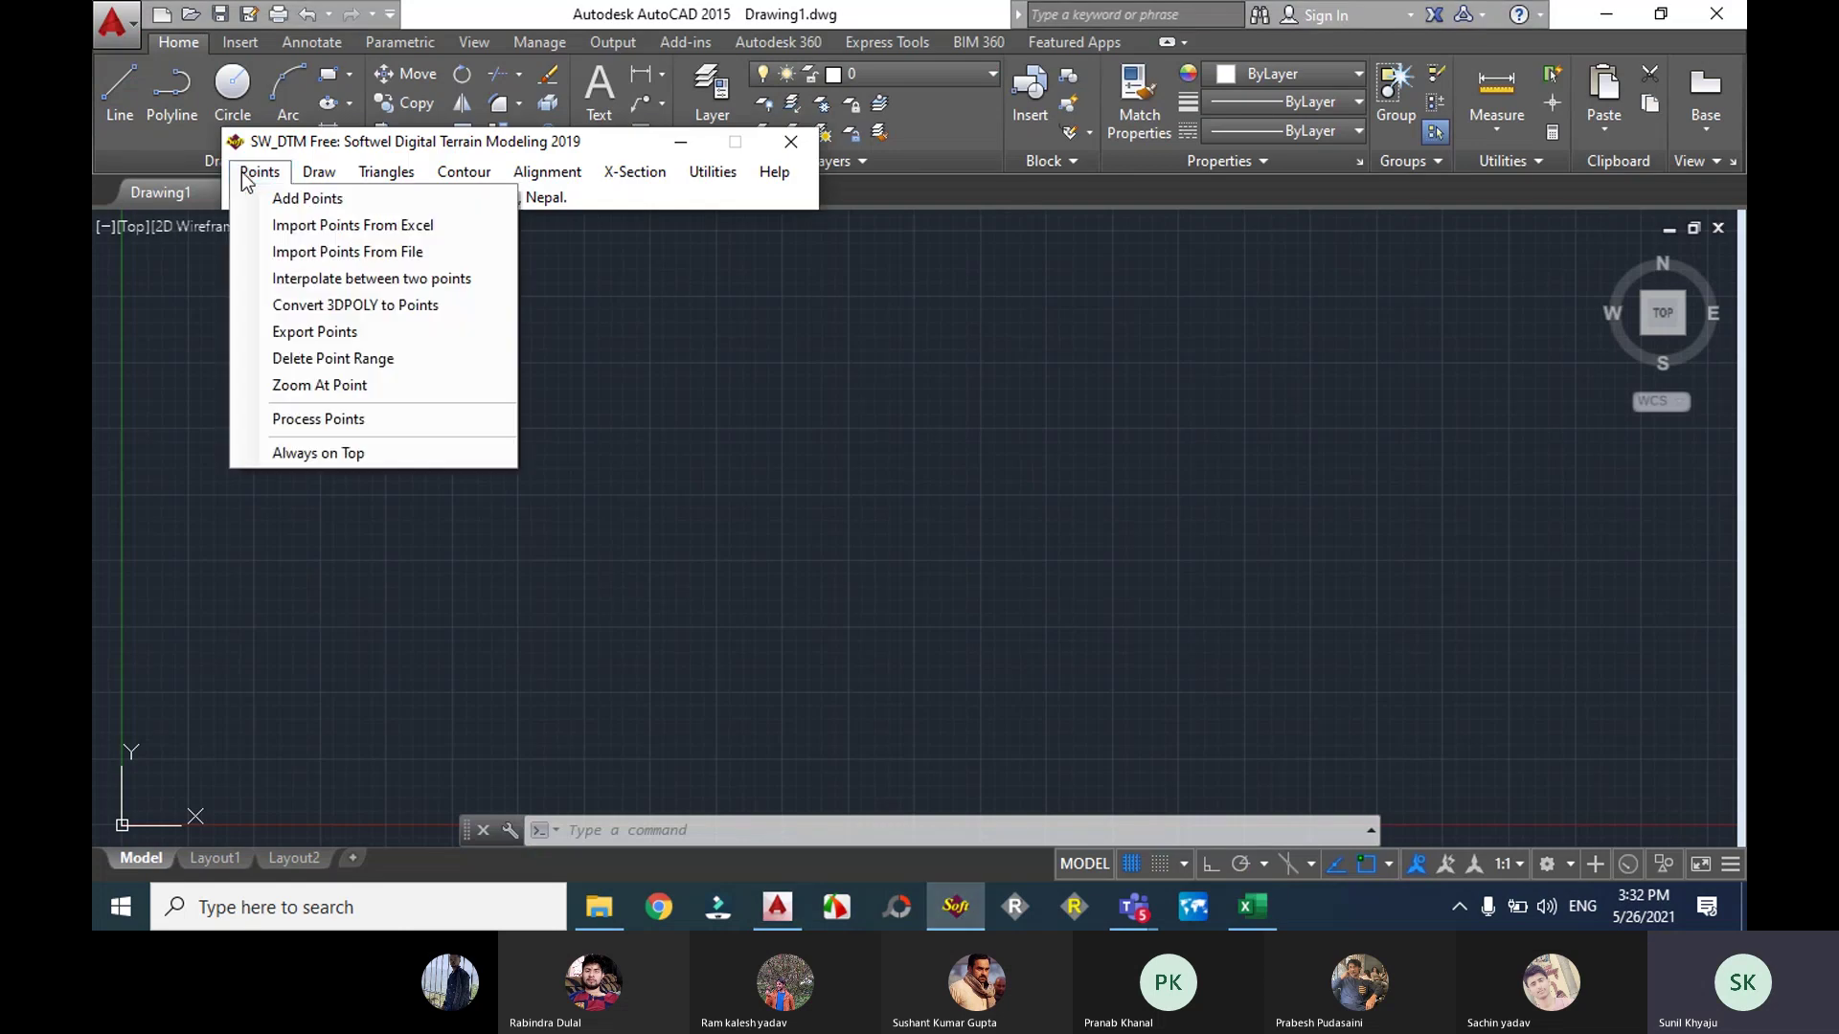
pyautogui.click(353, 232)
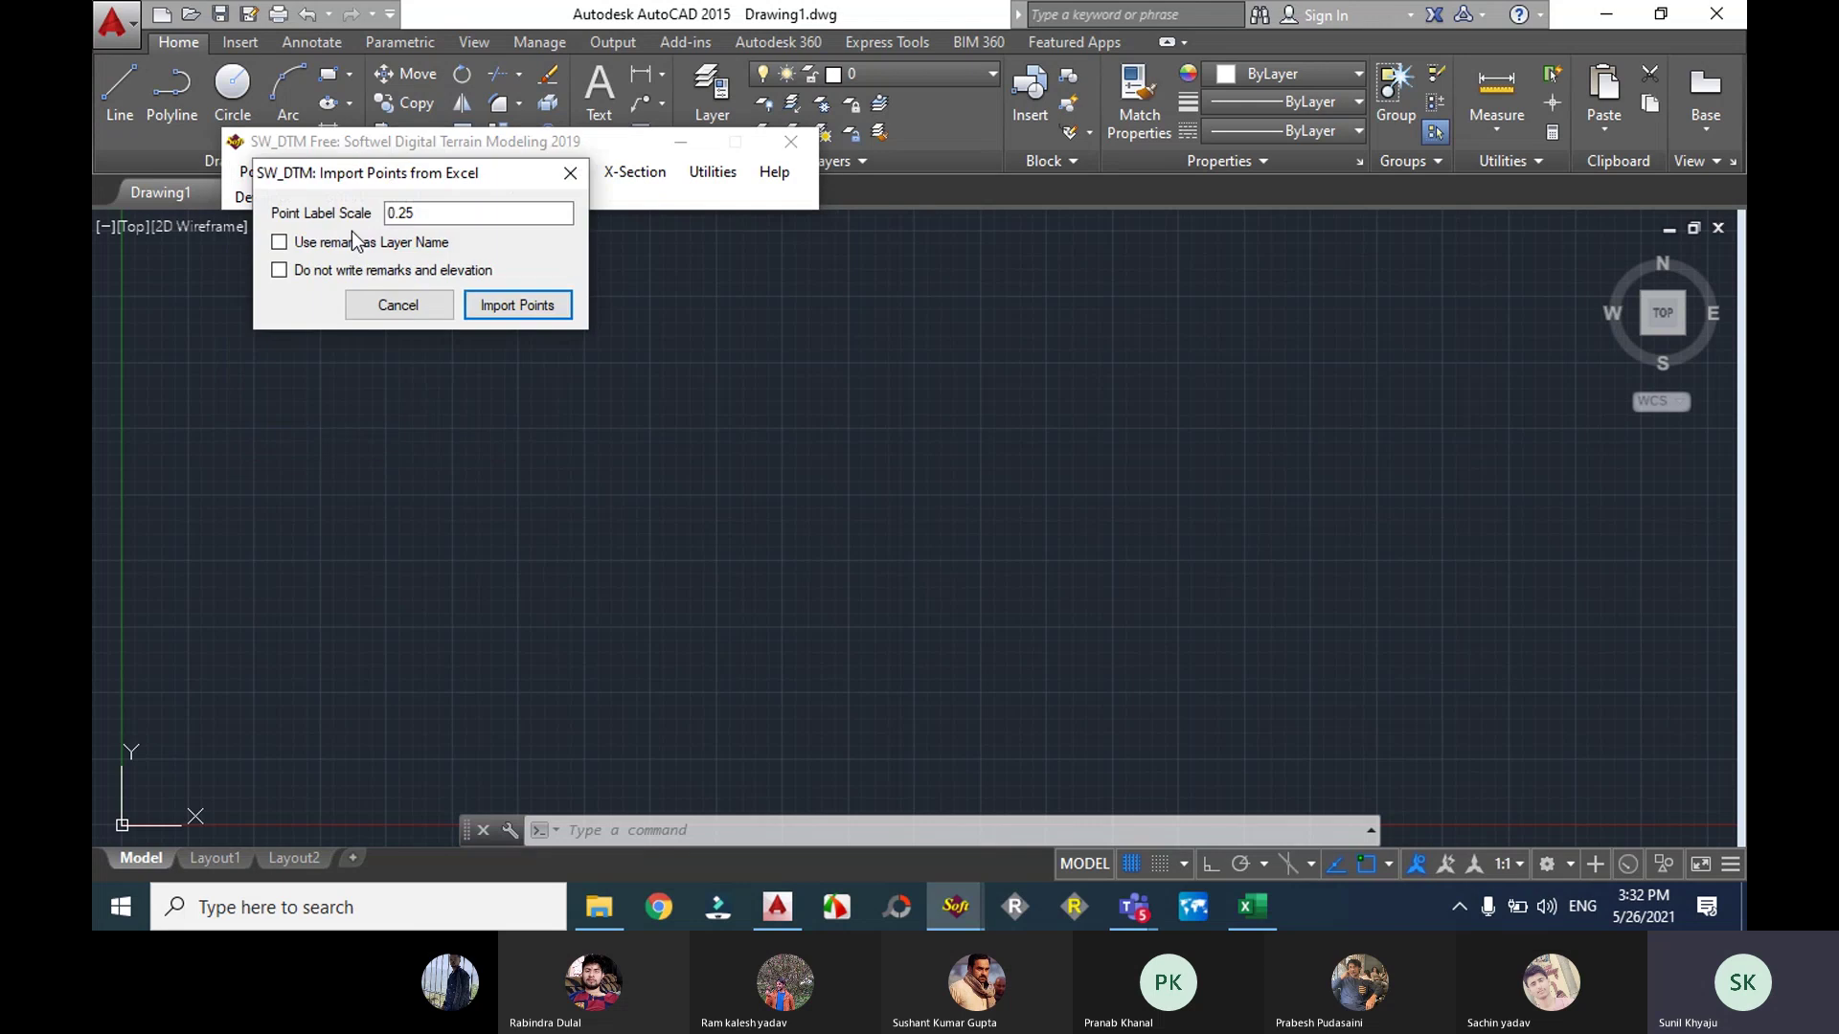
pyautogui.click(514, 304)
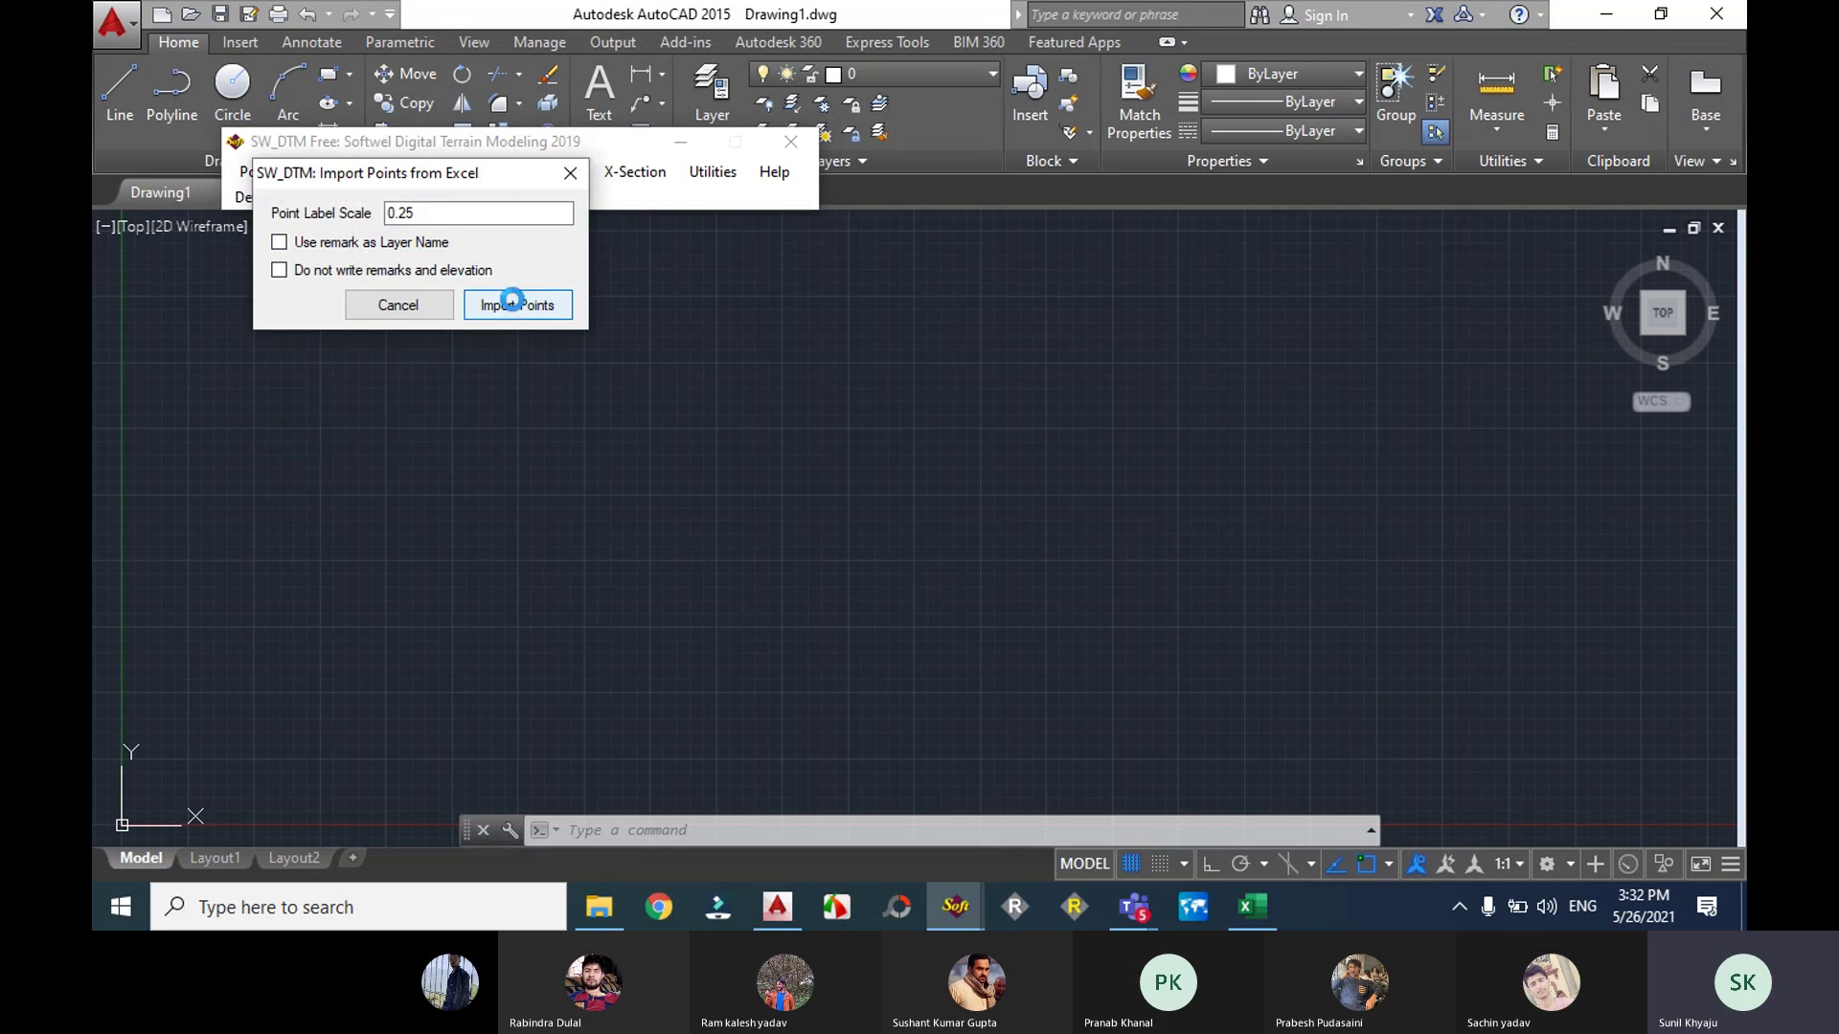
pyautogui.click(772, 715)
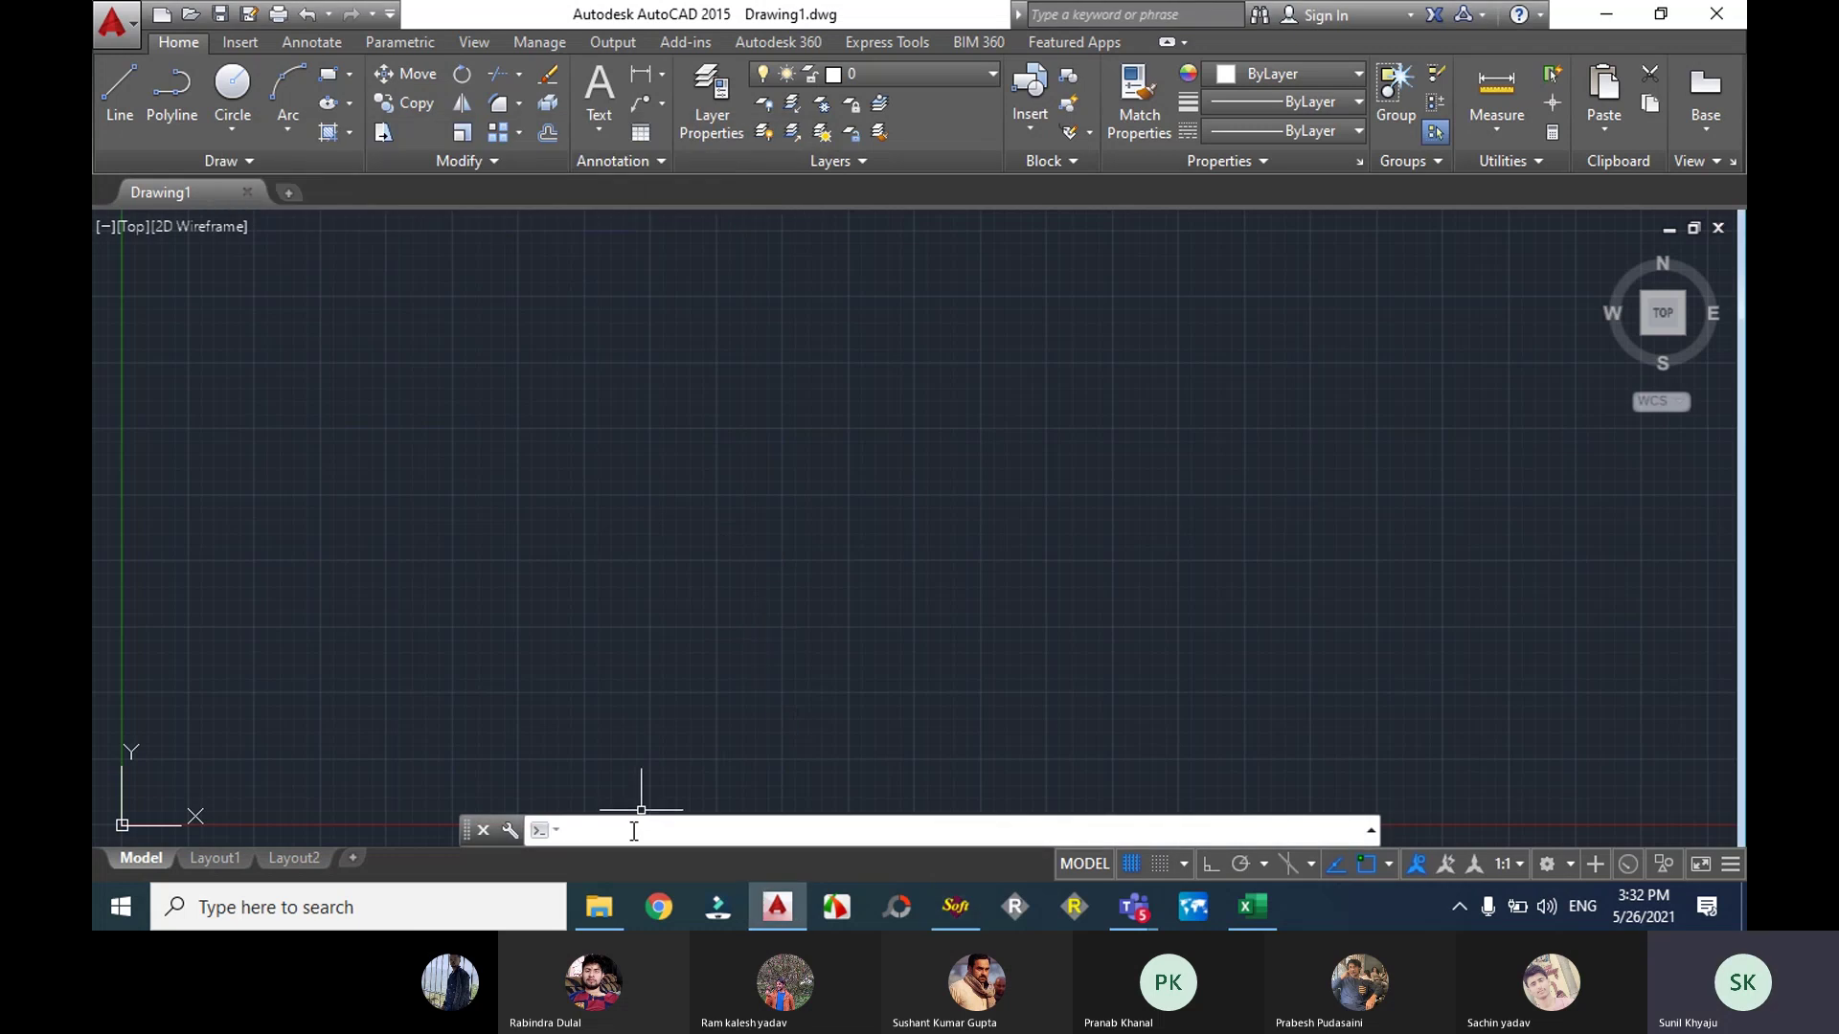
# Step: Zoom the AutoCAD drawing to its extents to bring the imported survey points into view
pyautogui.write('z')
pyautogui.press('Return')
pyautogui.write('e')
pyautogui.press('Return')
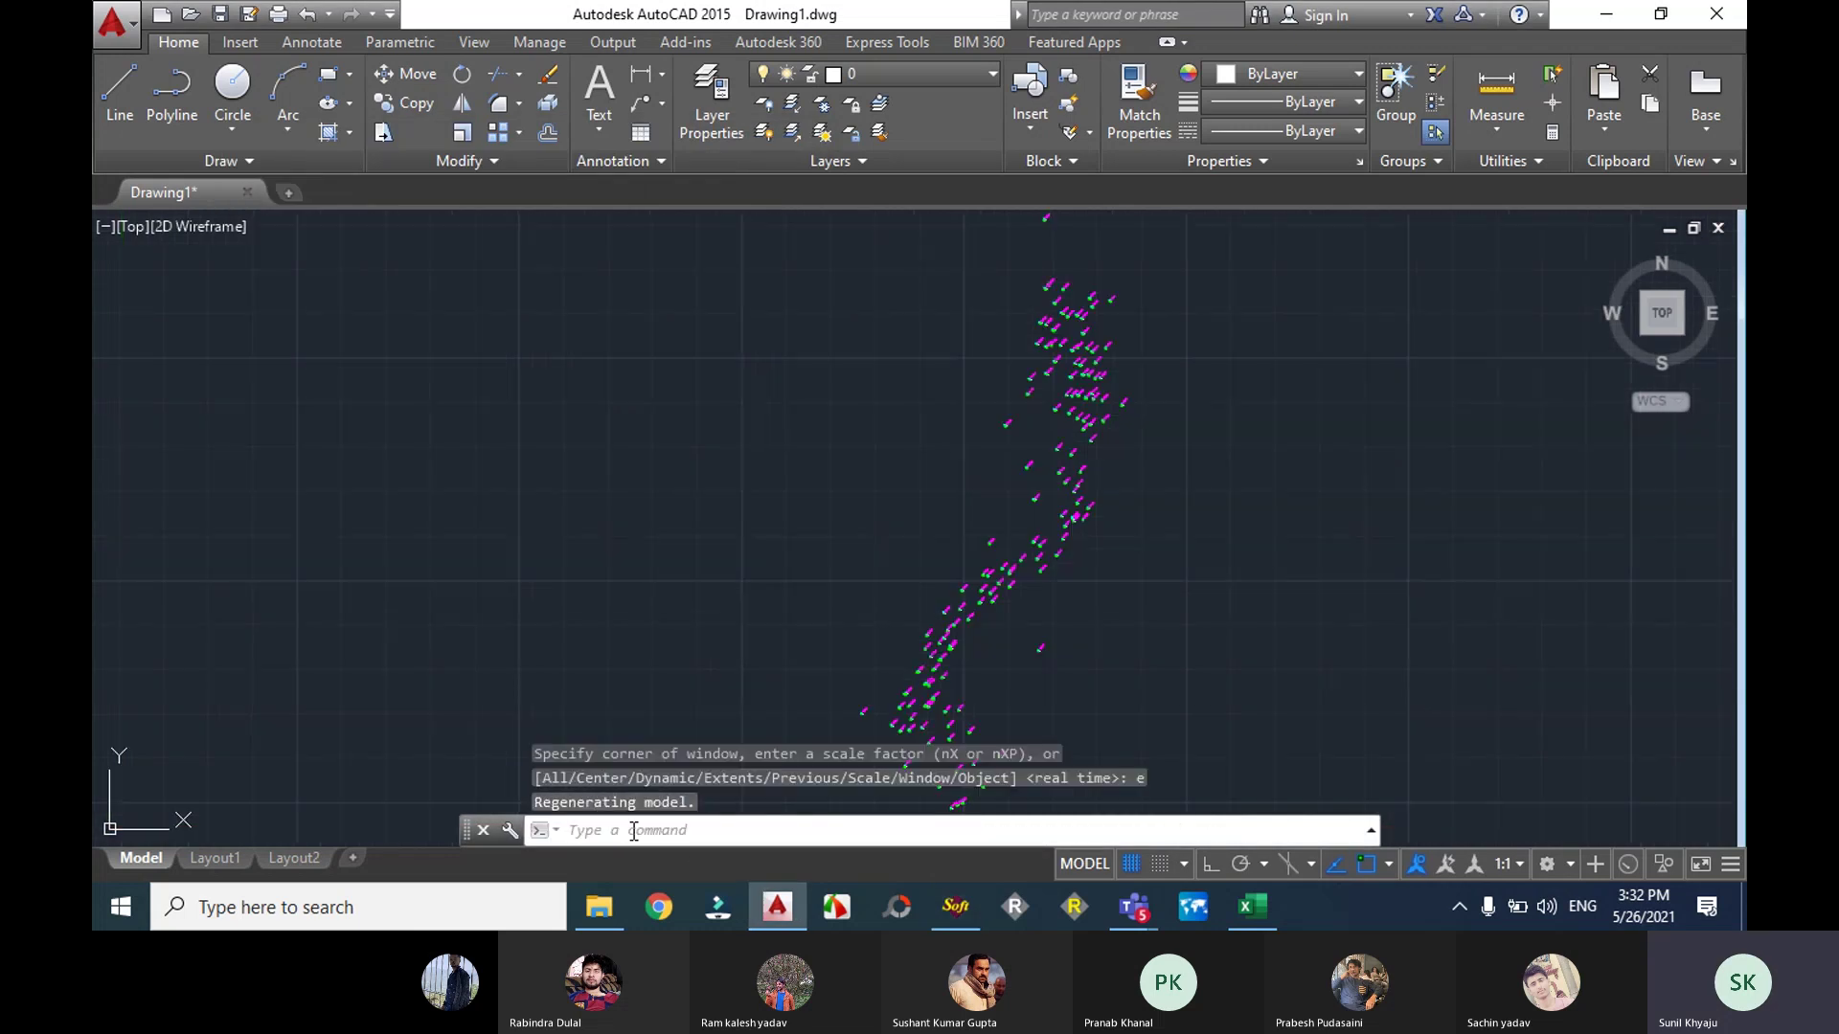
# Step: Examine the layout of the imported points and the number, remark and elevation labels of the isolated southwestern point
pyautogui.scroll(-4, 1005, 594)
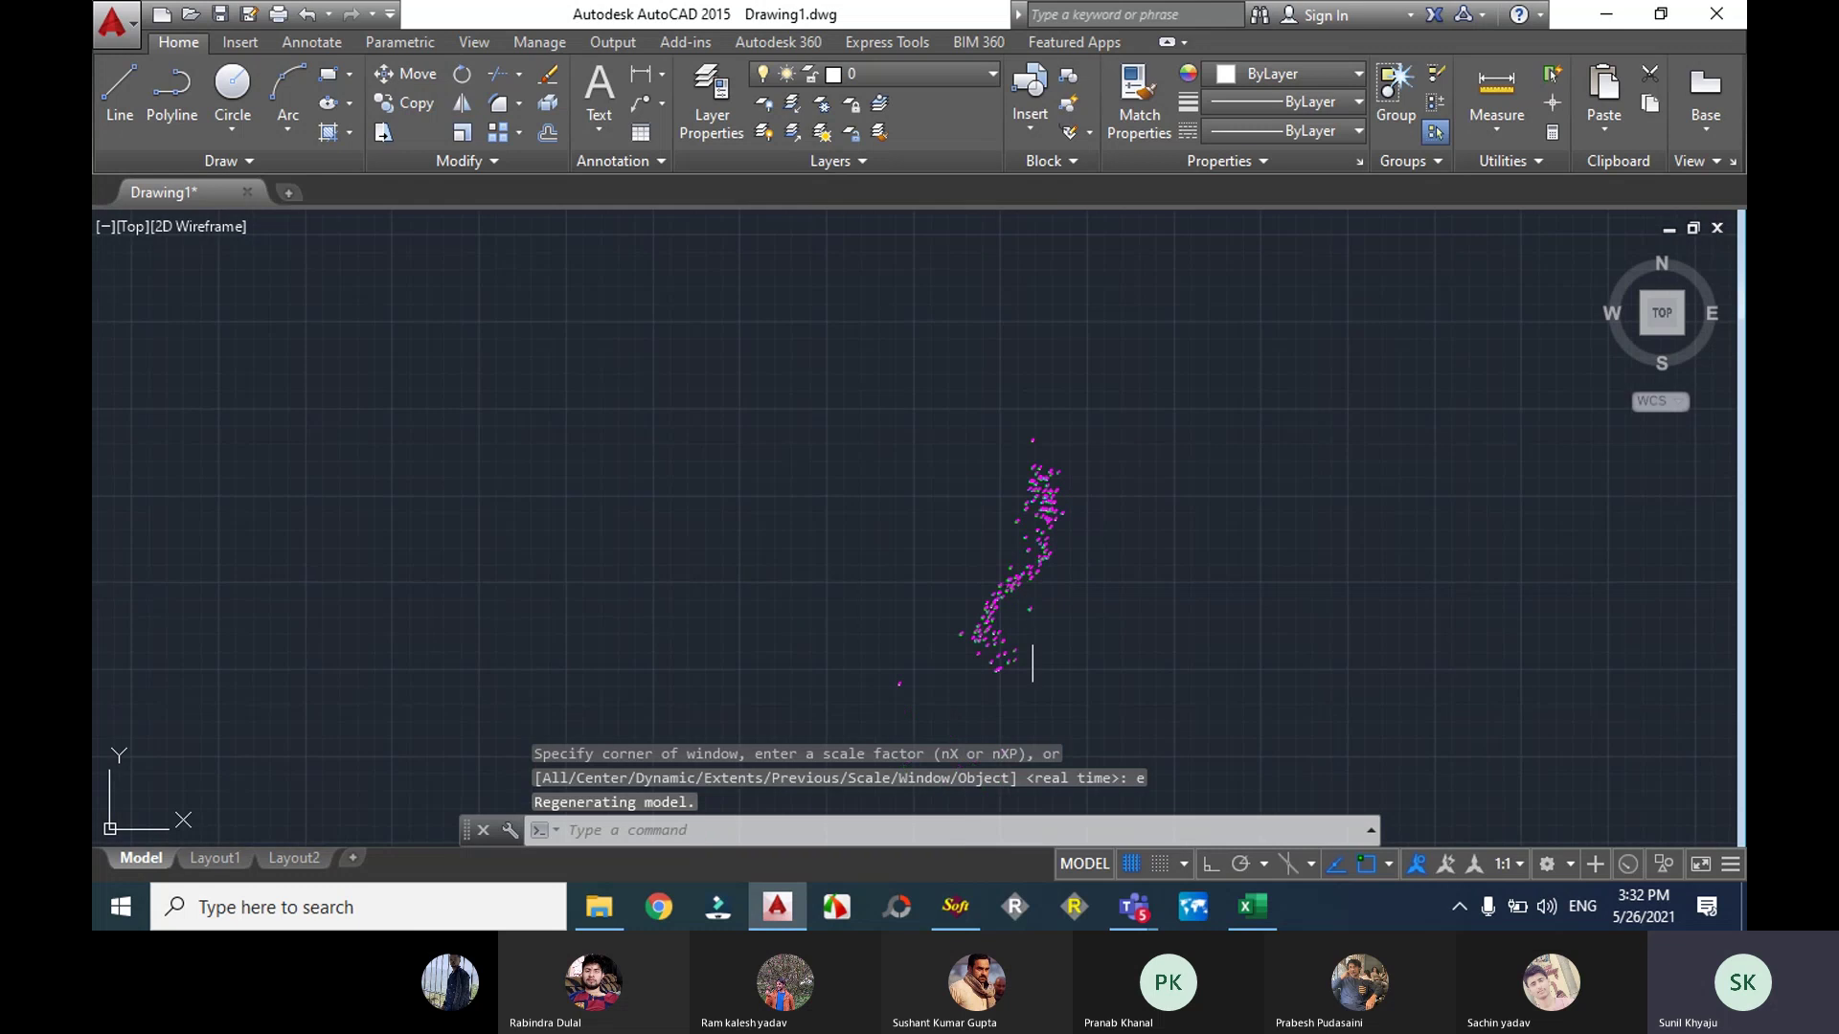
pyautogui.moveTo(1039, 597)
pyautogui.mouseDown(button='middle')
pyautogui.moveTo(974, 597)
pyautogui.moveTo(879, 533)
pyautogui.mouseUp(button='middle')
pyautogui.scroll(2, 862, 546)
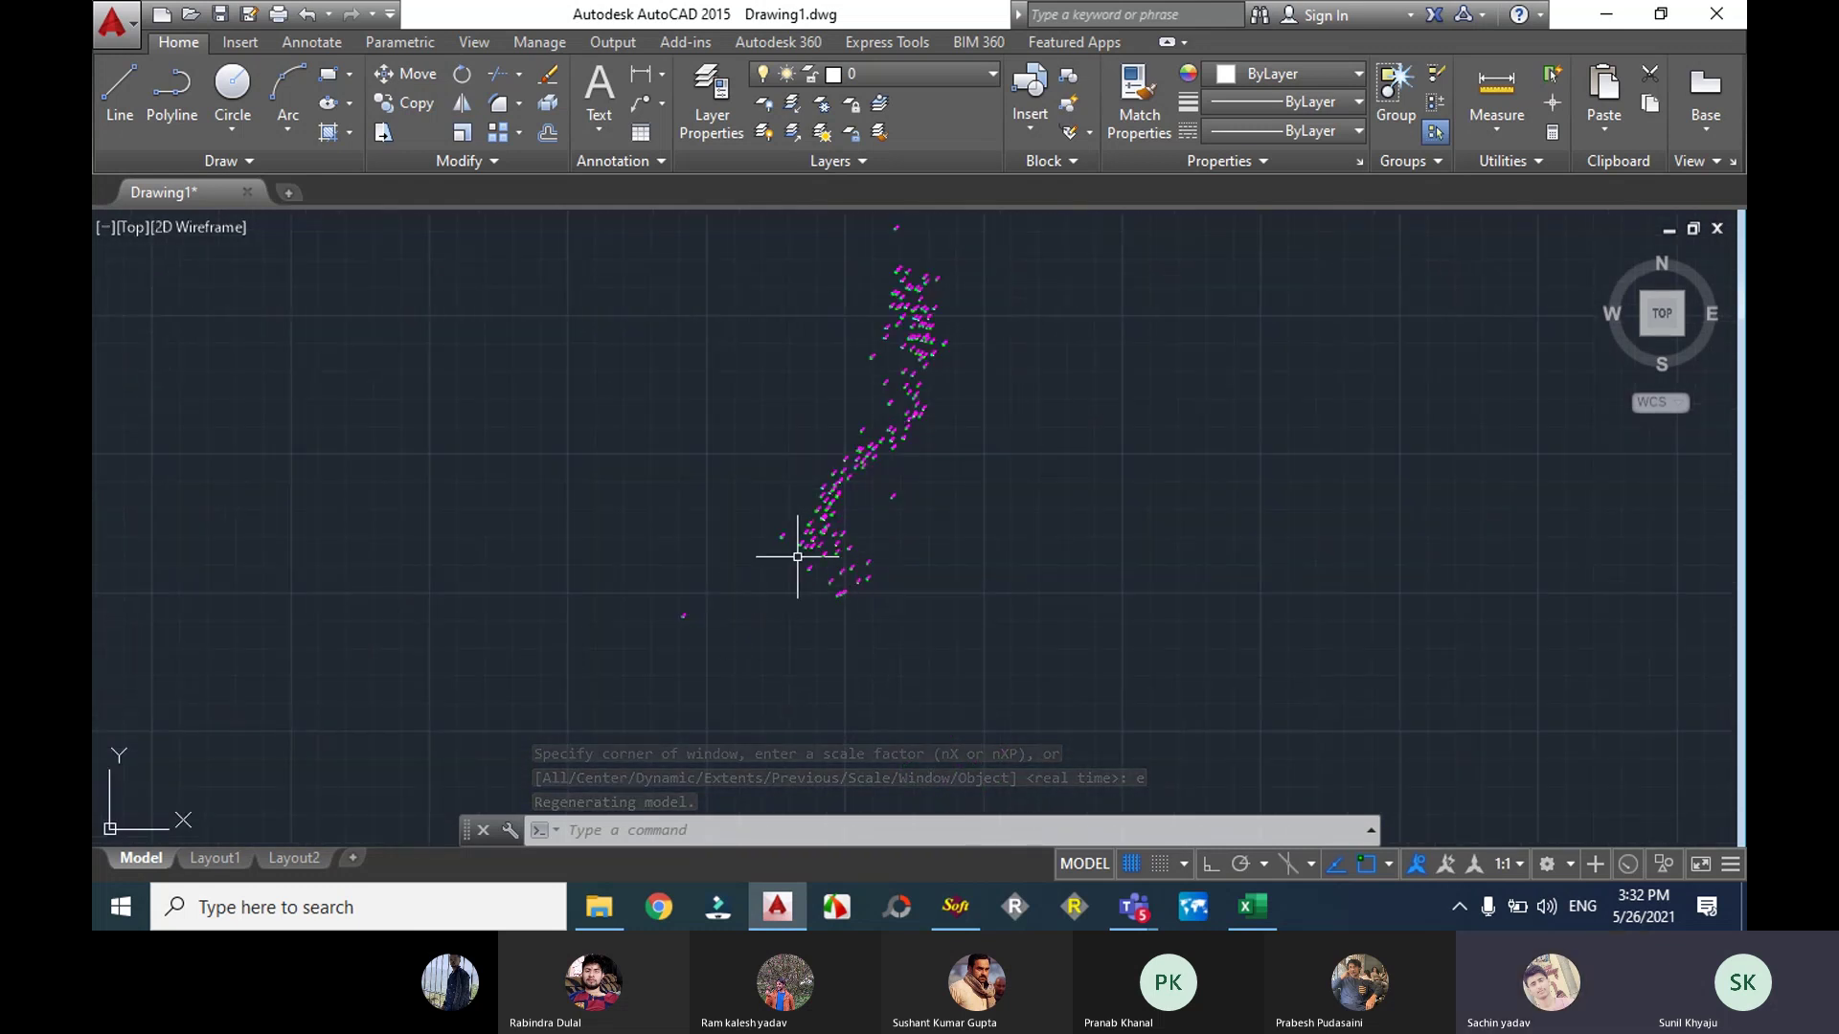
pyautogui.scroll(2, 796, 546)
pyautogui.scroll(-3, 872, 637)
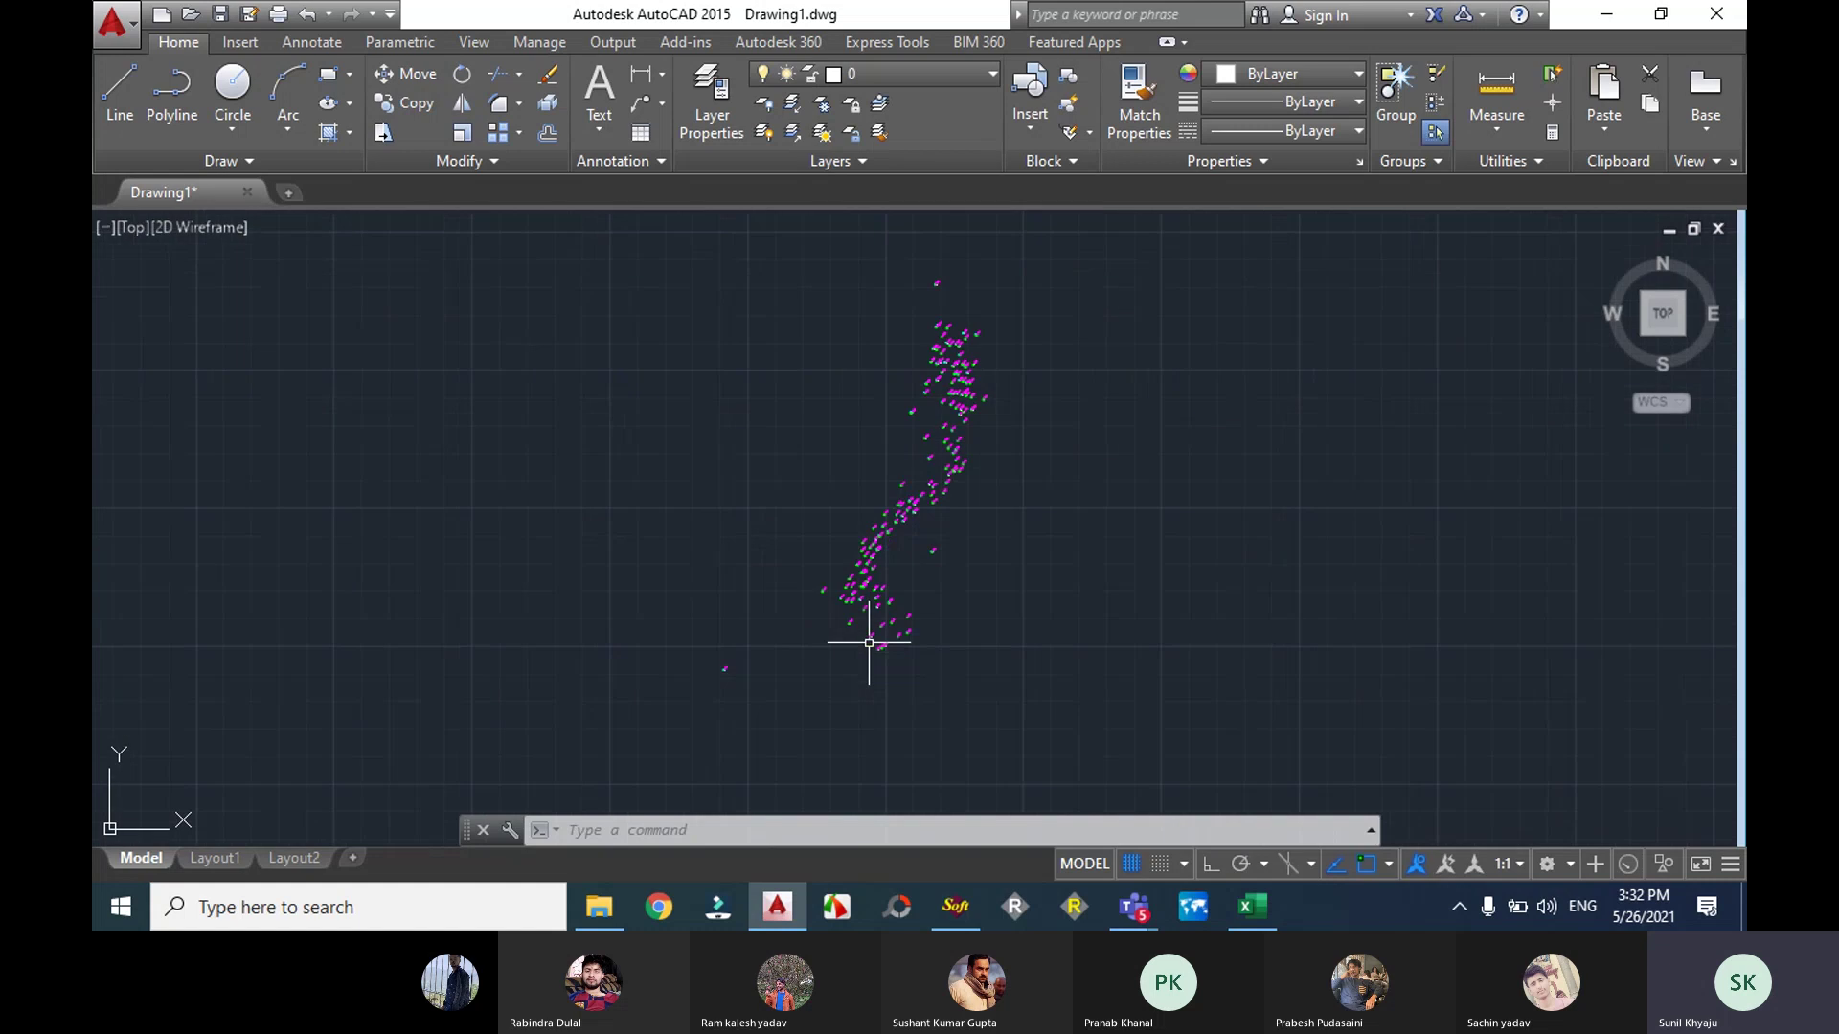
pyautogui.scroll(5, 728, 689)
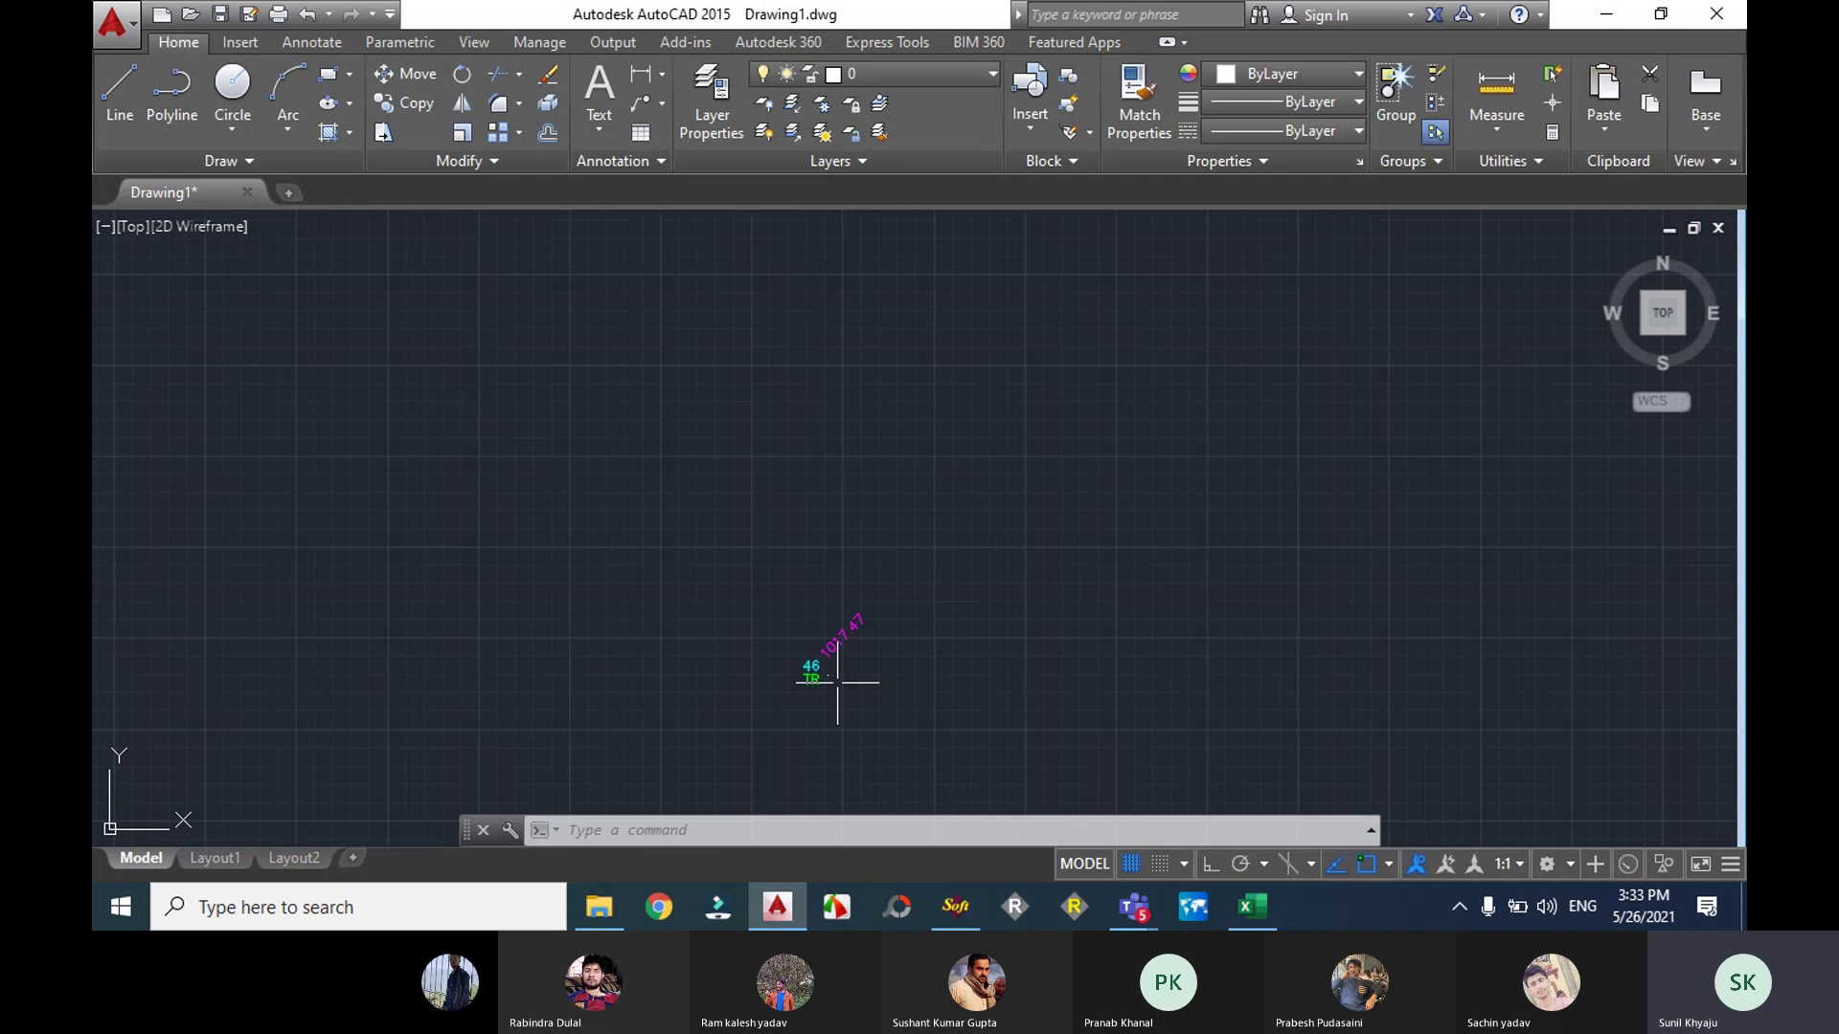
pyautogui.scroll(-3, 837, 682)
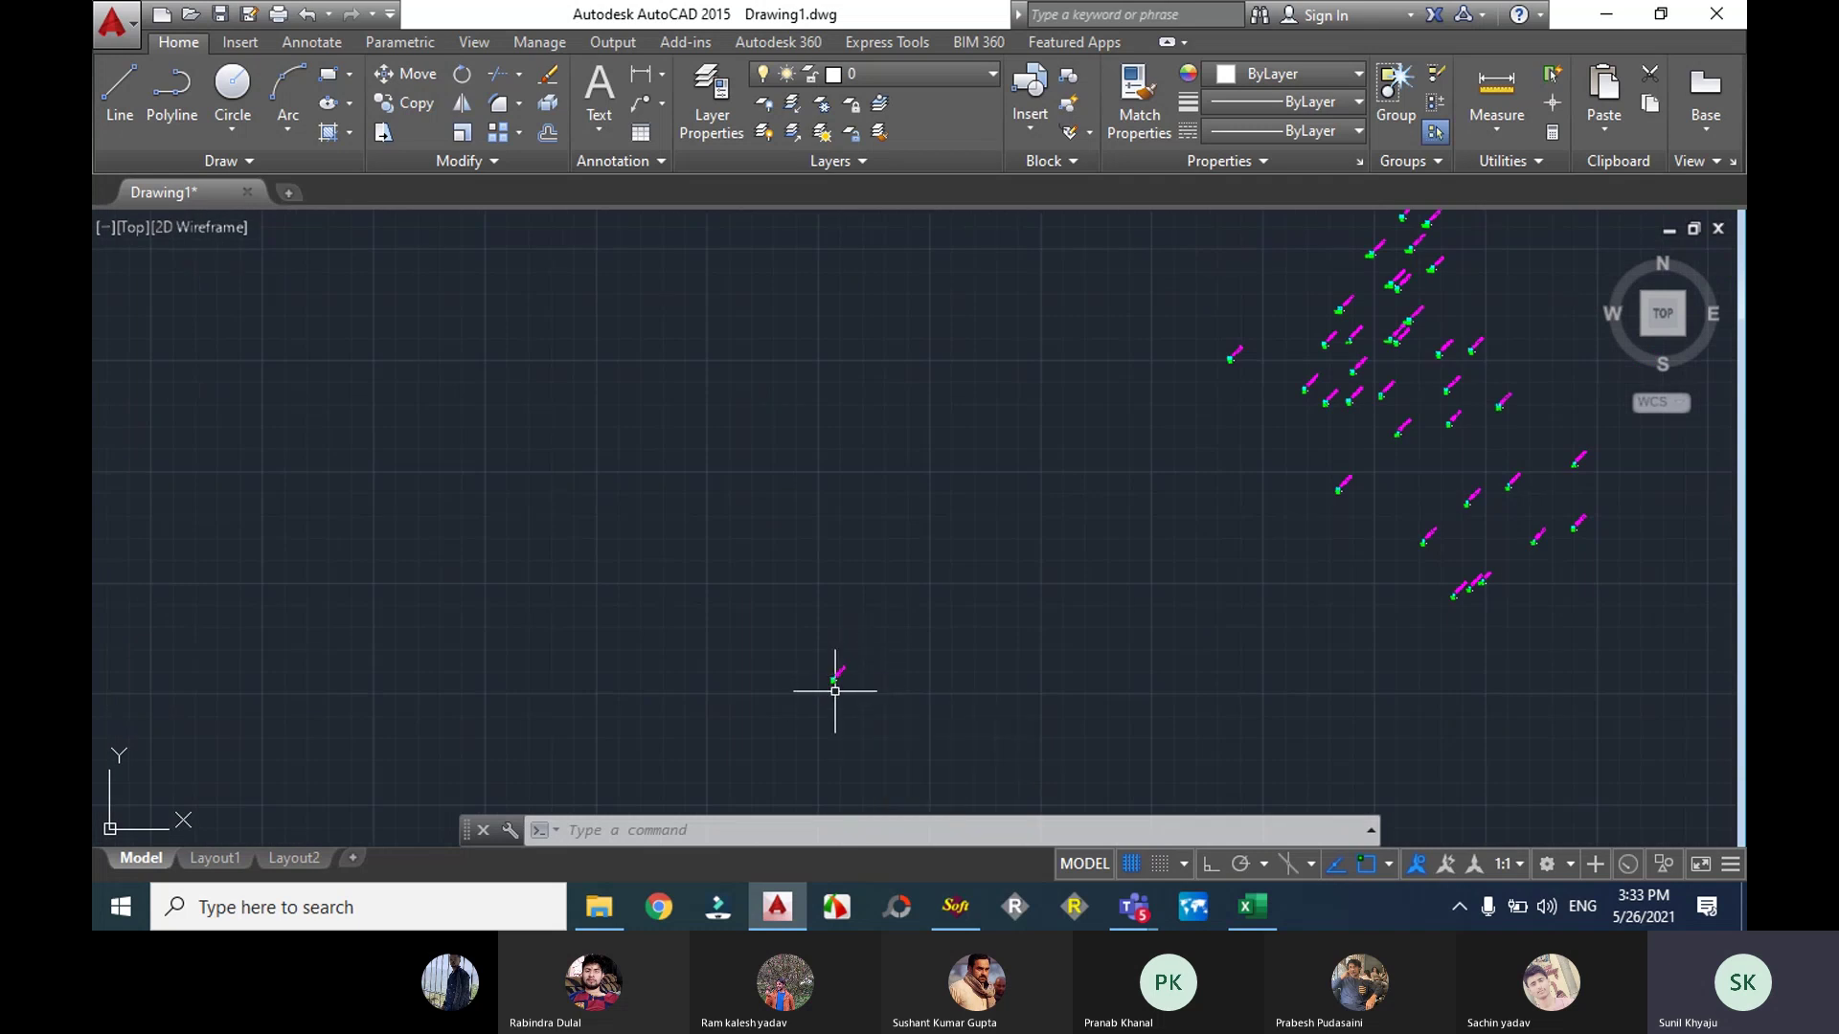
pyautogui.scroll(3, 836, 690)
pyautogui.scroll(-5, 823, 613)
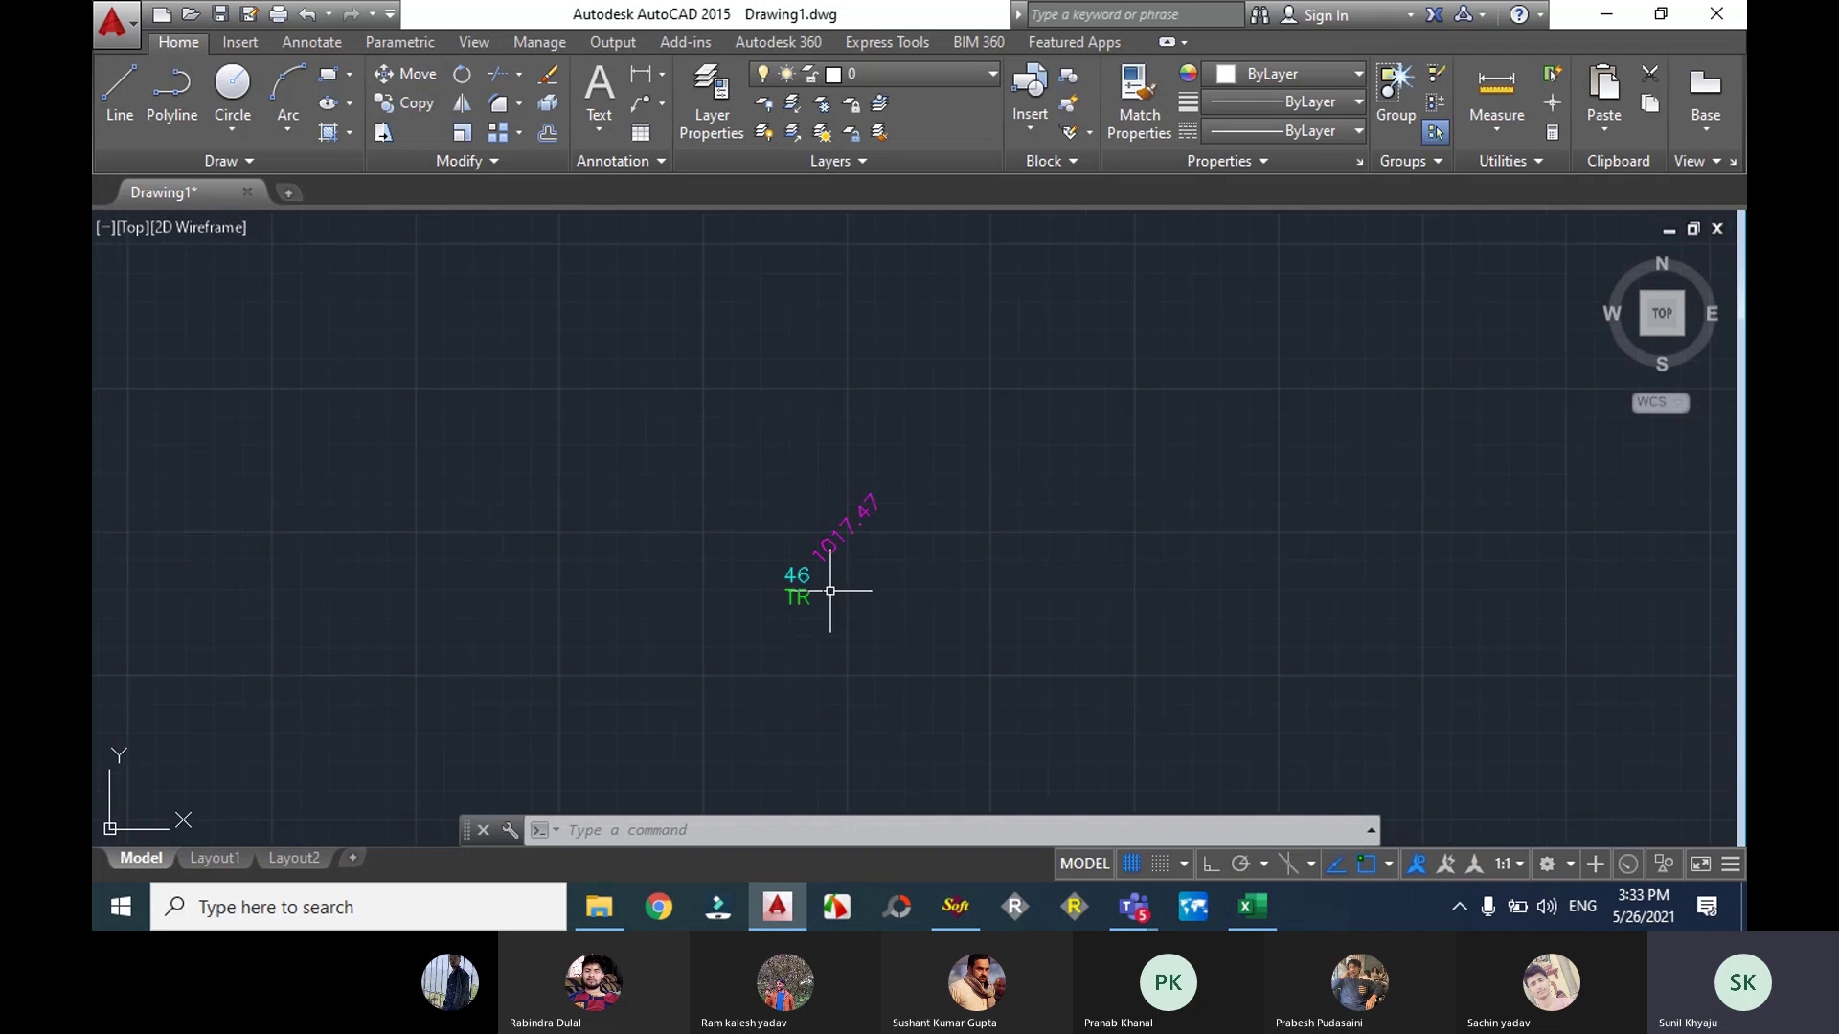
pyautogui.scroll(-4, 831, 590)
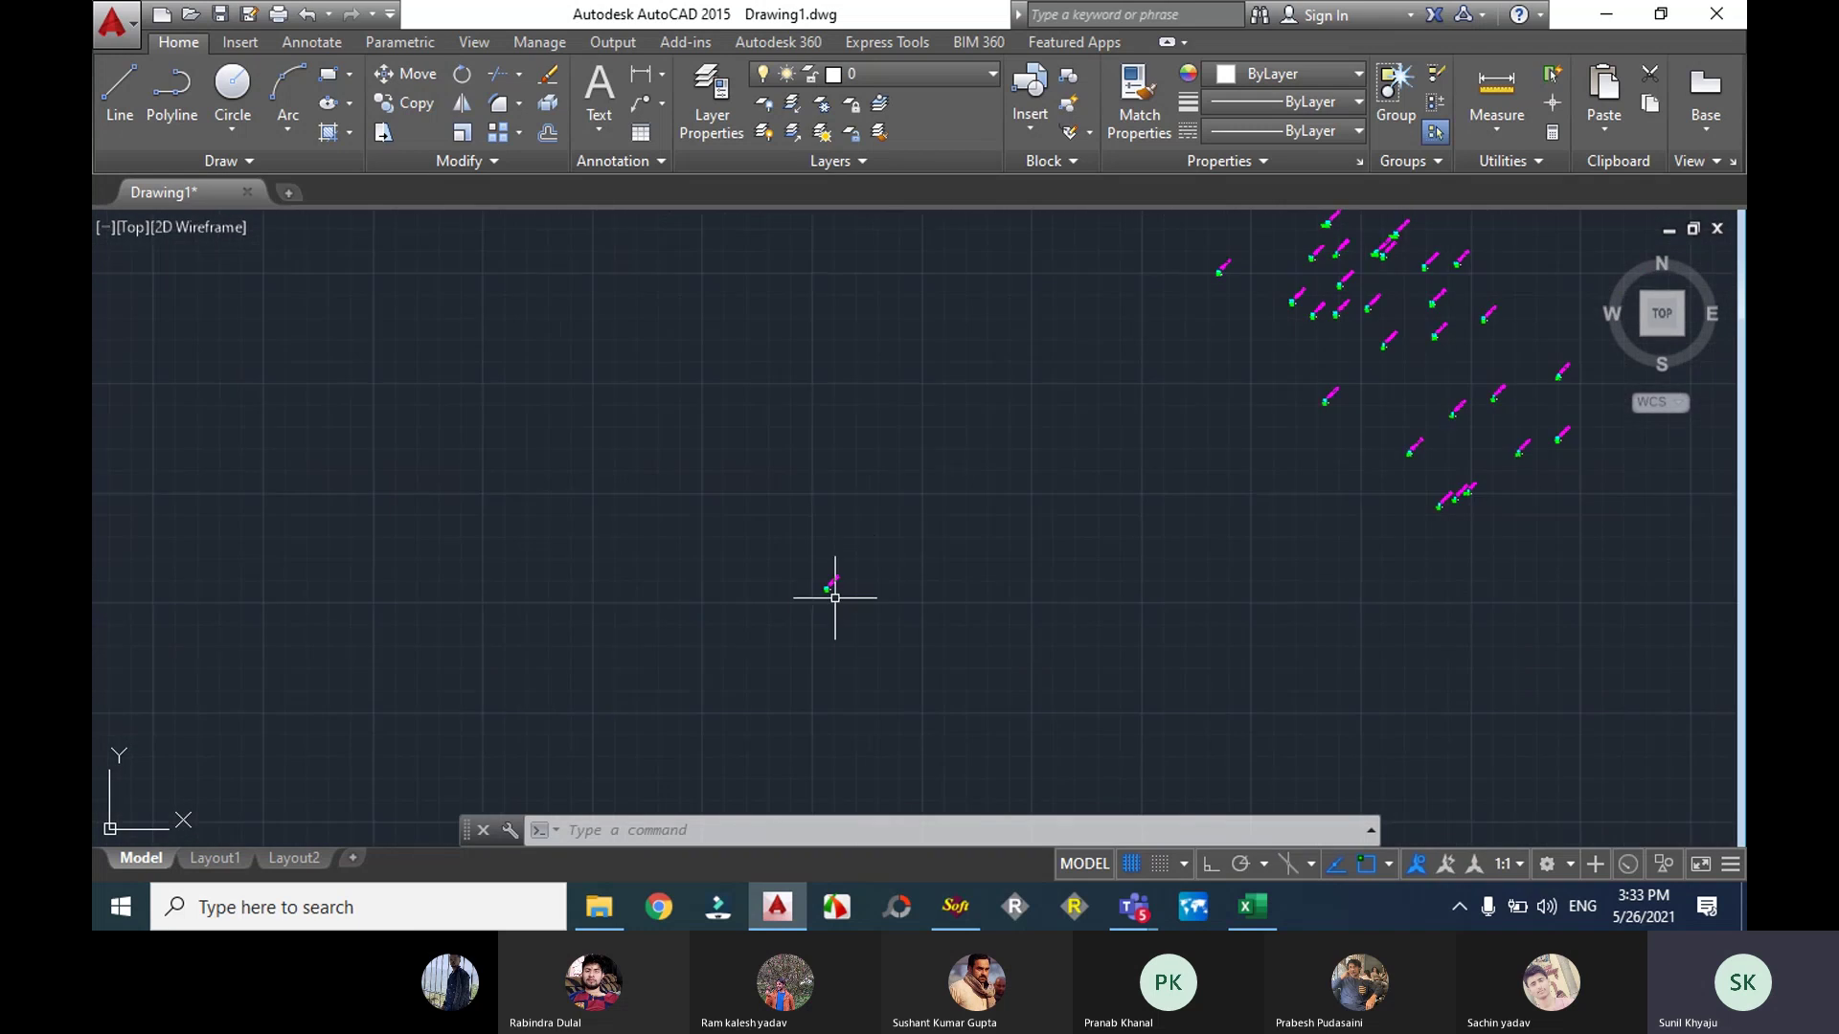
pyautogui.scroll(-3, 851, 554)
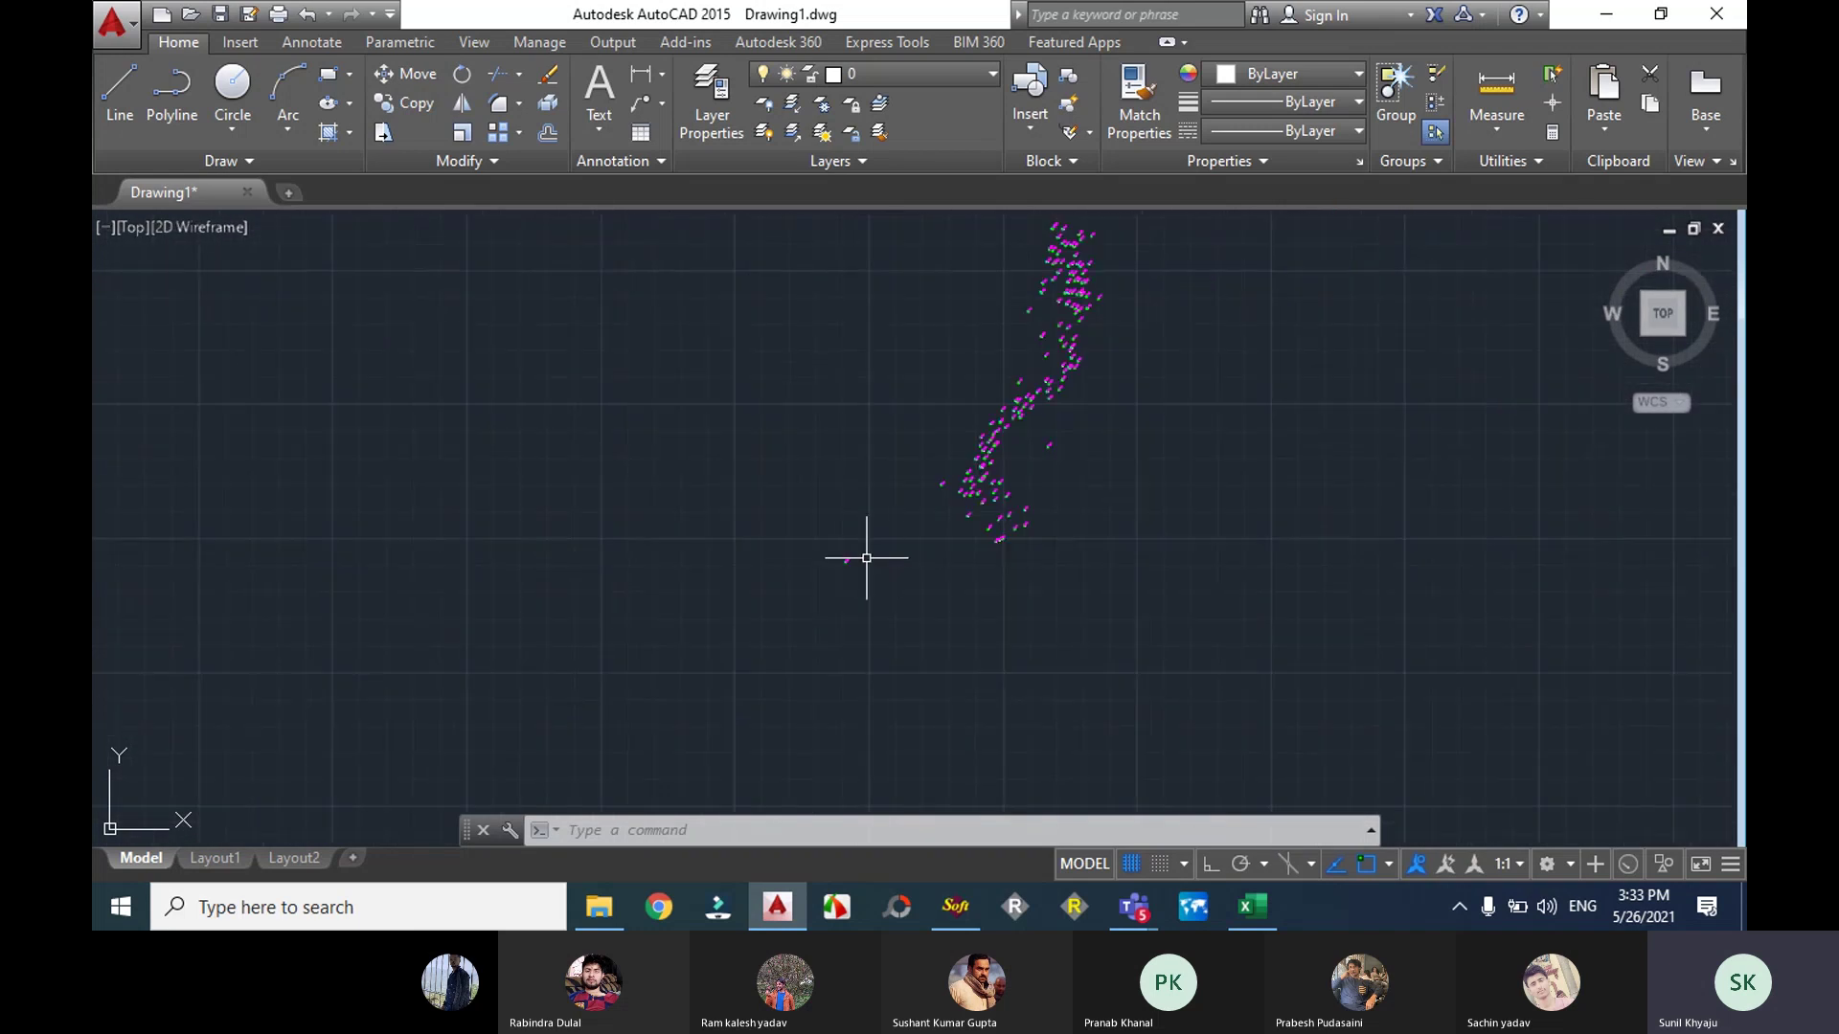
pyautogui.scroll(2, 866, 556)
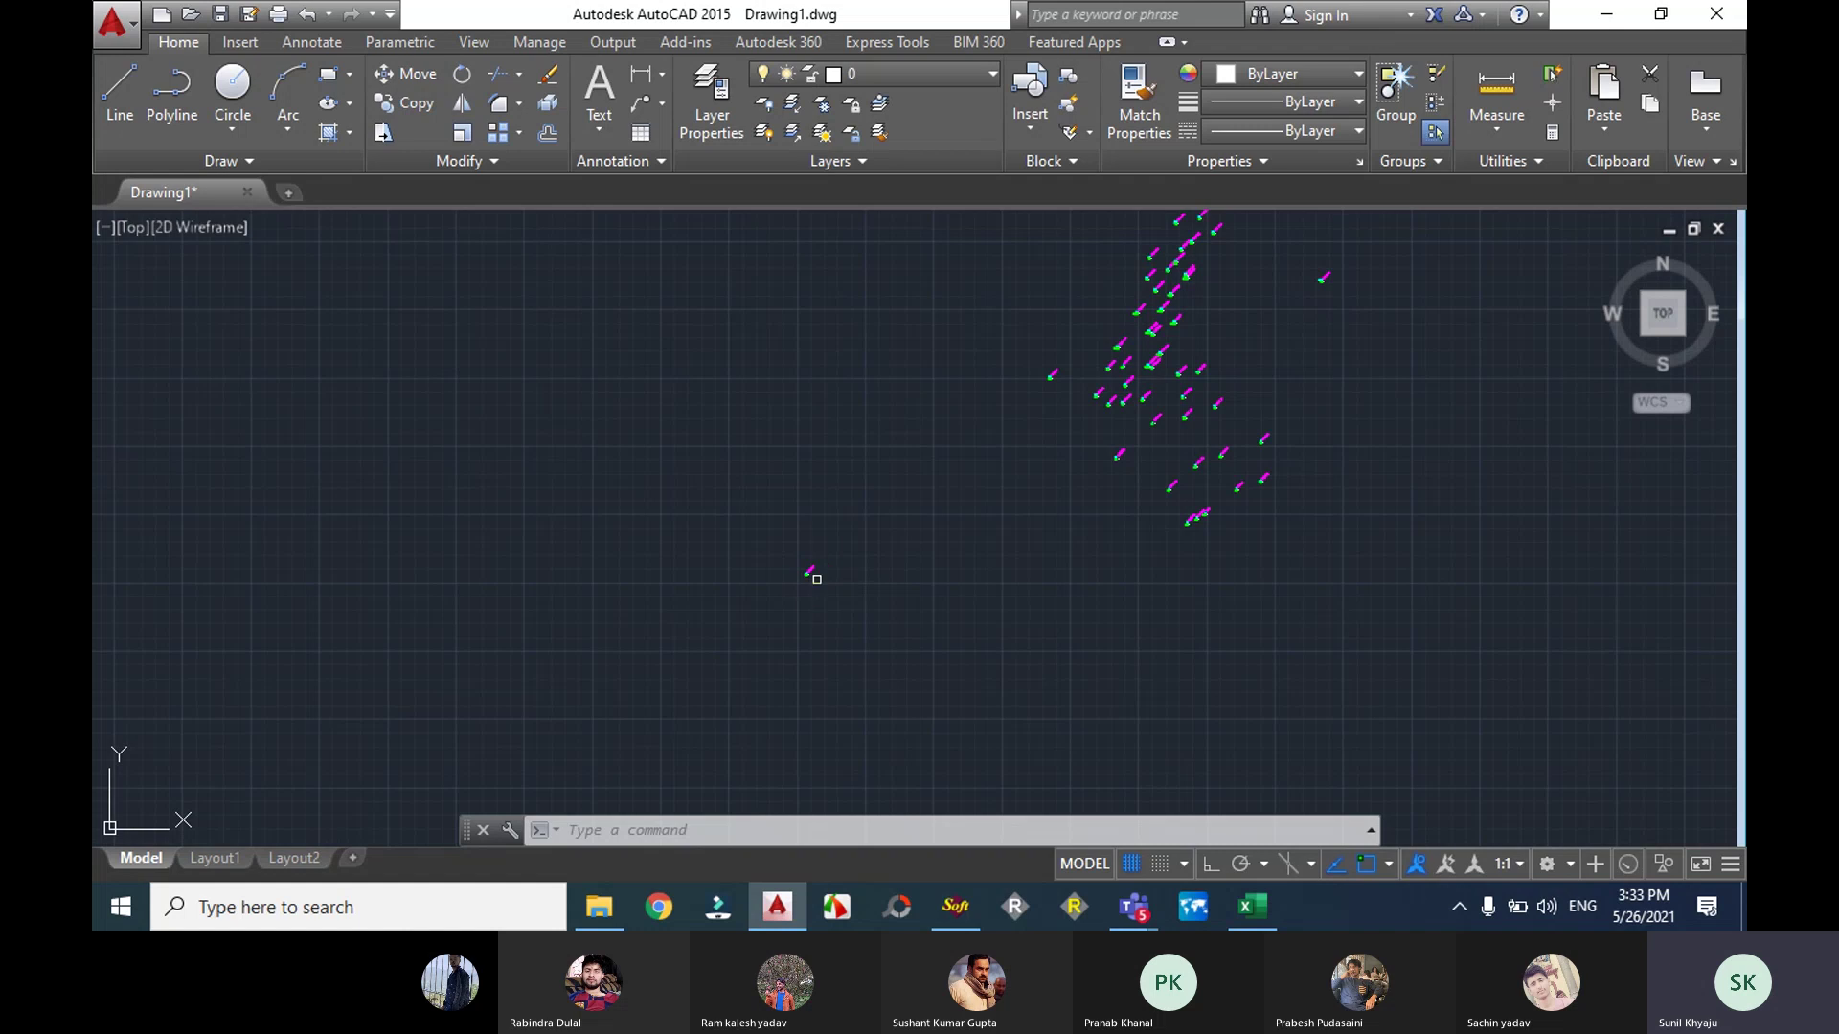
pyautogui.moveTo(804, 575)
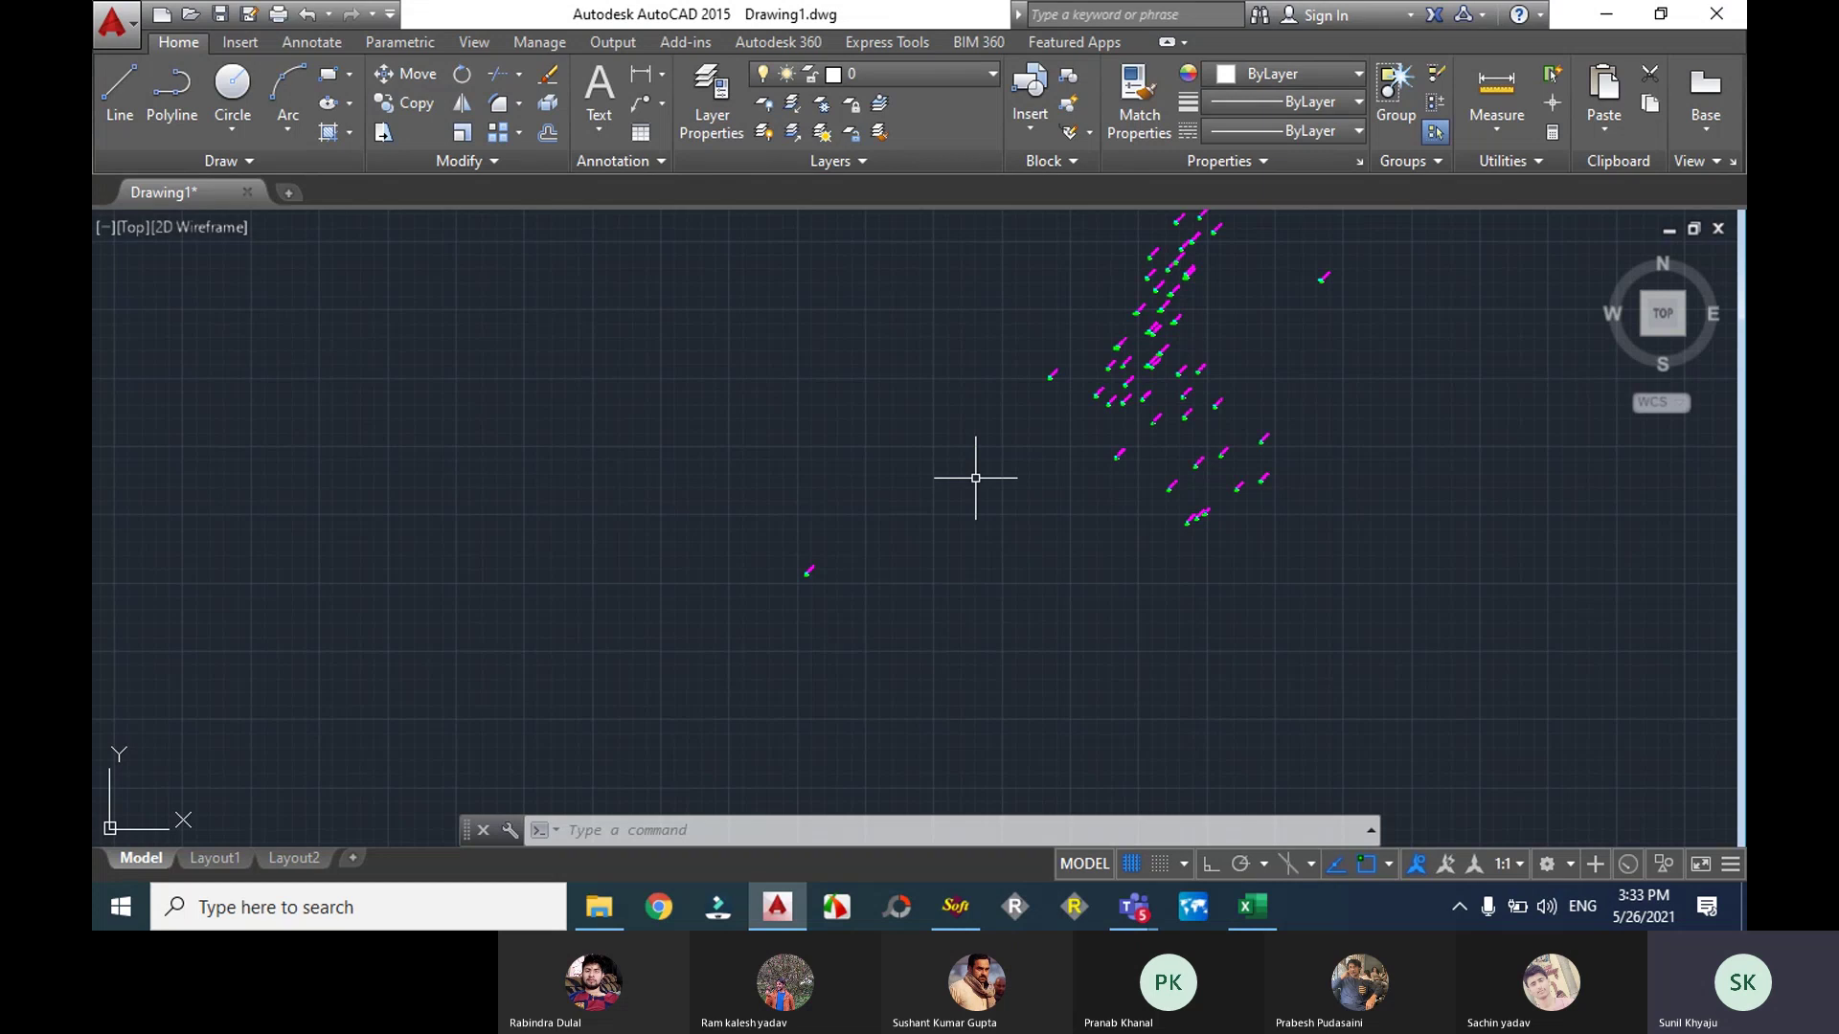
pyautogui.scroll(-5, 972, 480)
pyautogui.moveTo(1108, 393); pyautogui.dragTo(939, 527, button='middle')
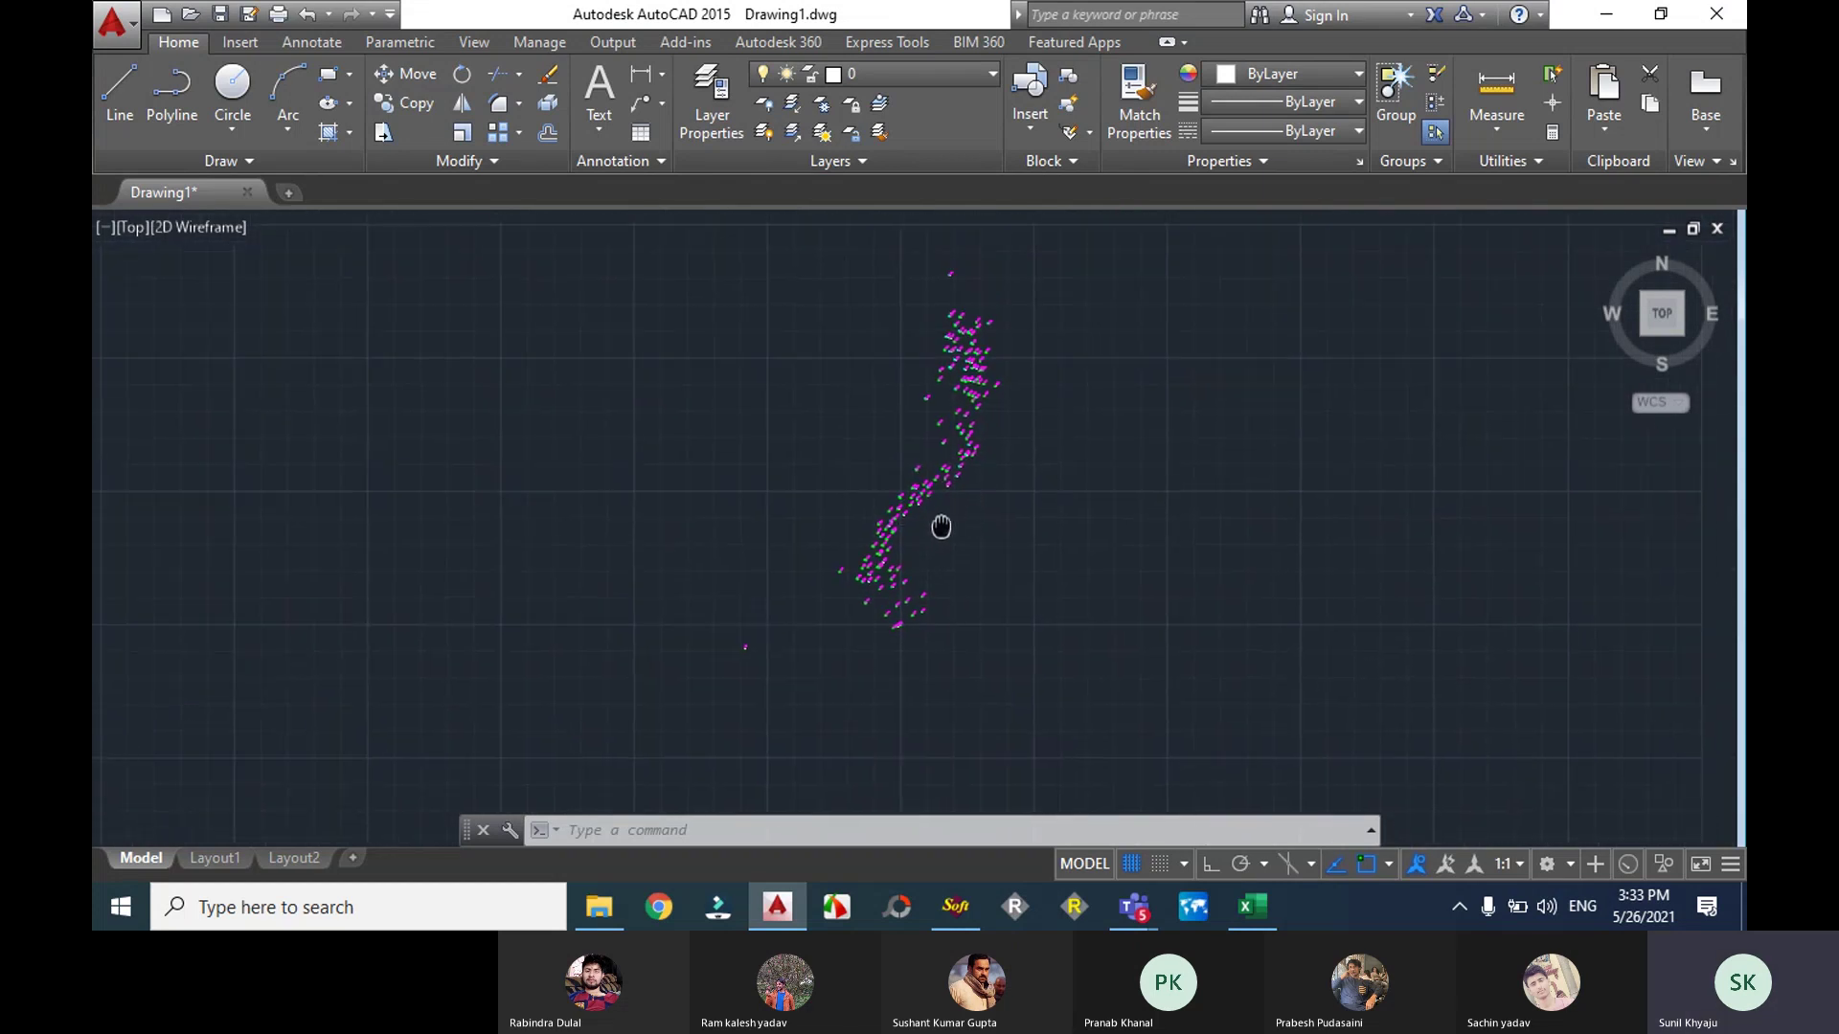
# Step: Start a boundary polyline with SW_DTM's Add Boundary, passing around the northernmost point and down the upper eastern edge of the survey points
pyautogui.click(953, 924)
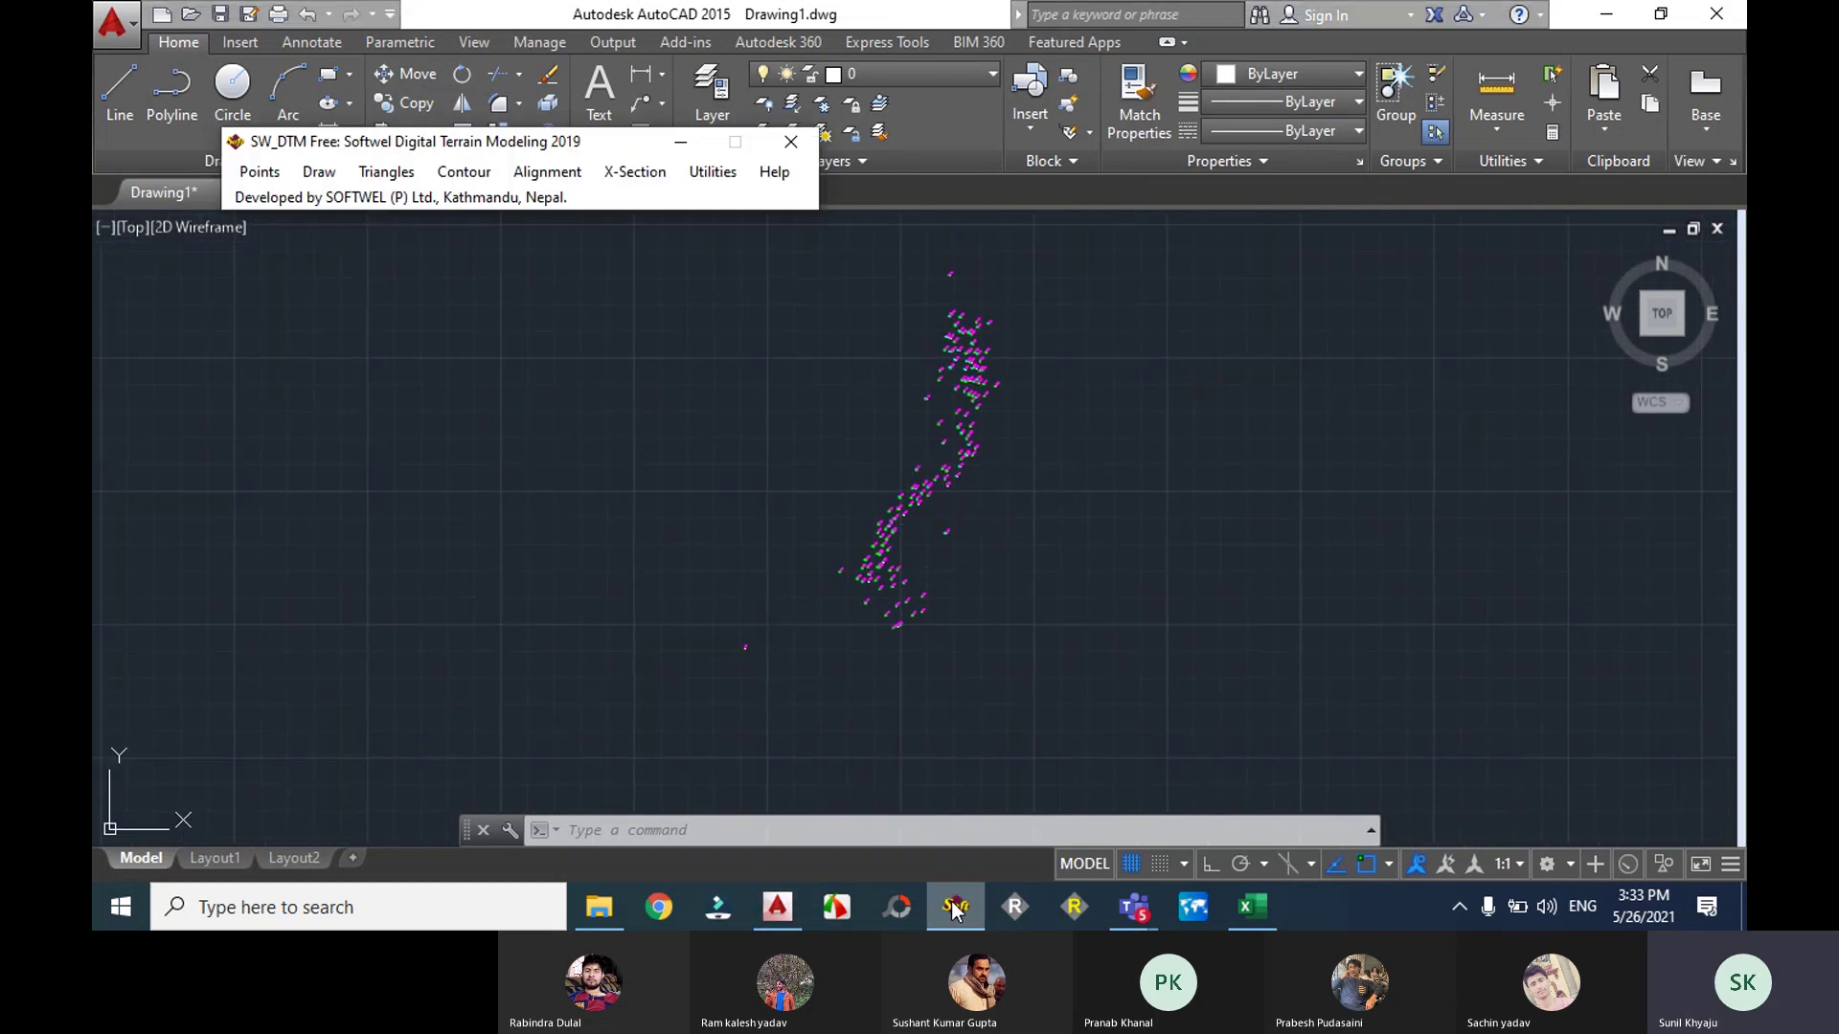
pyautogui.click(241, 172)
pyautogui.moveTo(307, 172)
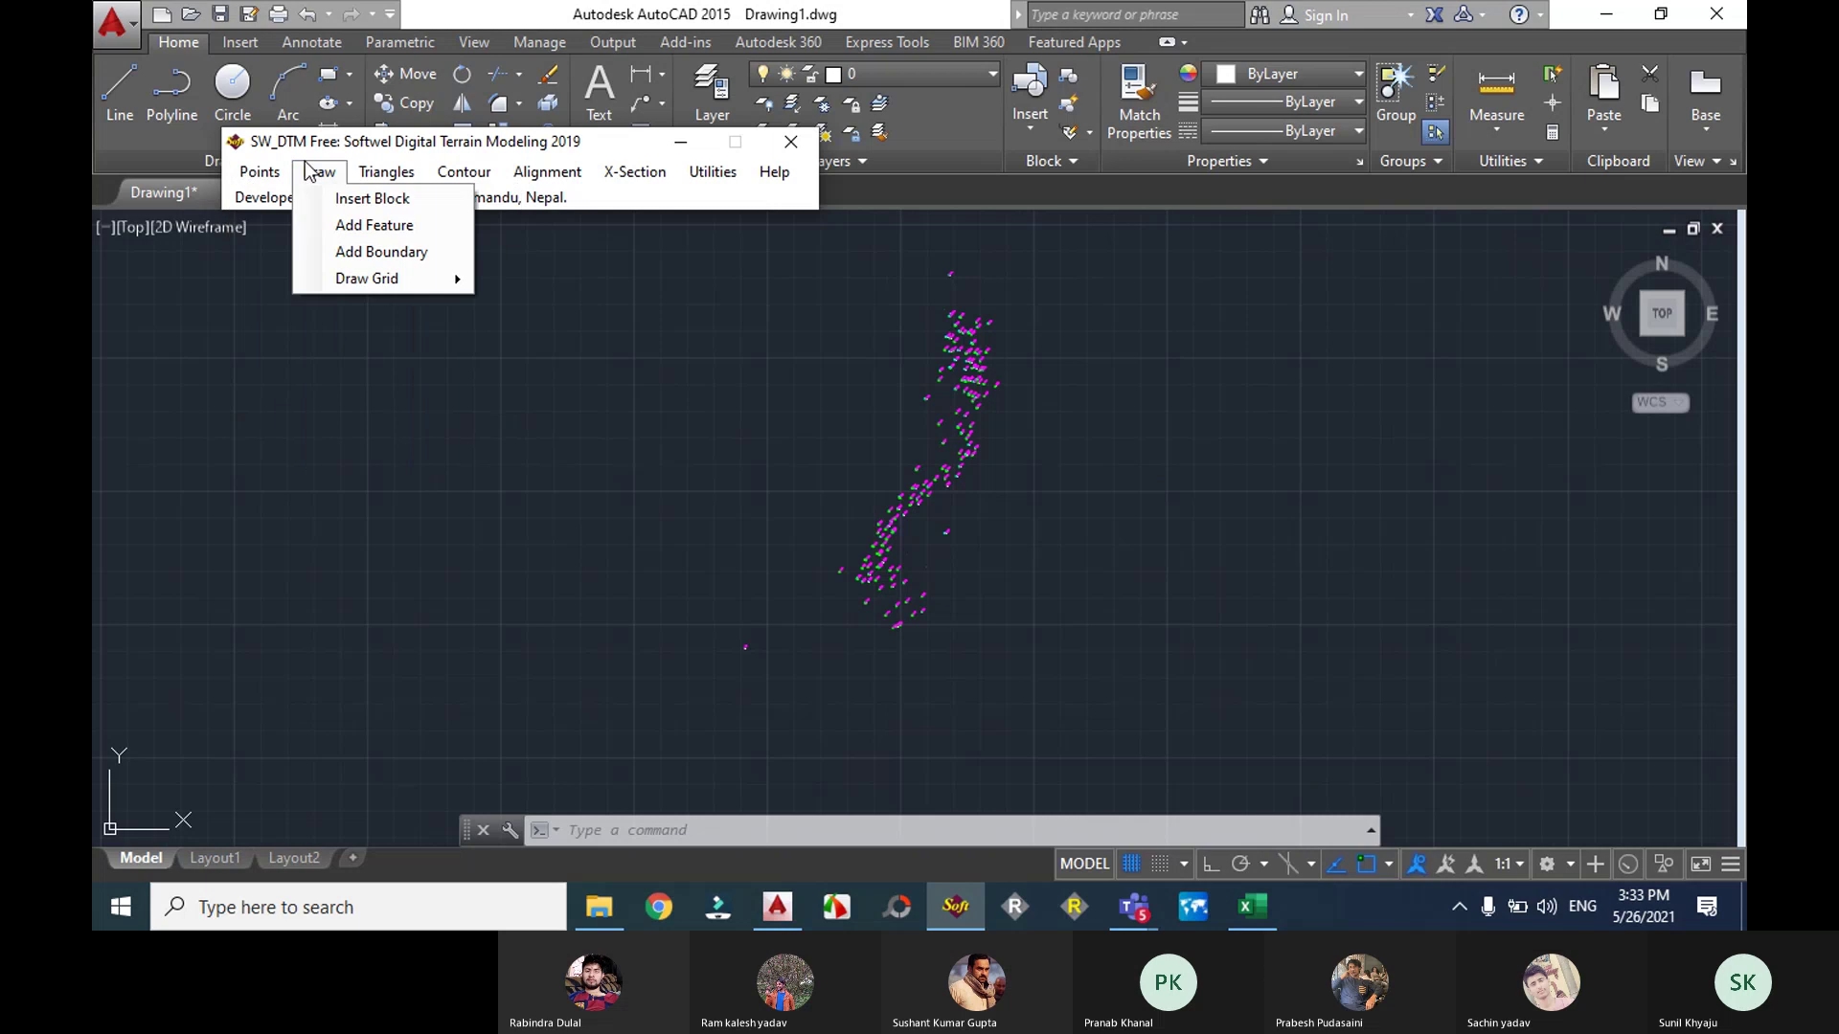
pyautogui.click(364, 251)
pyautogui.scroll(4, 997, 271)
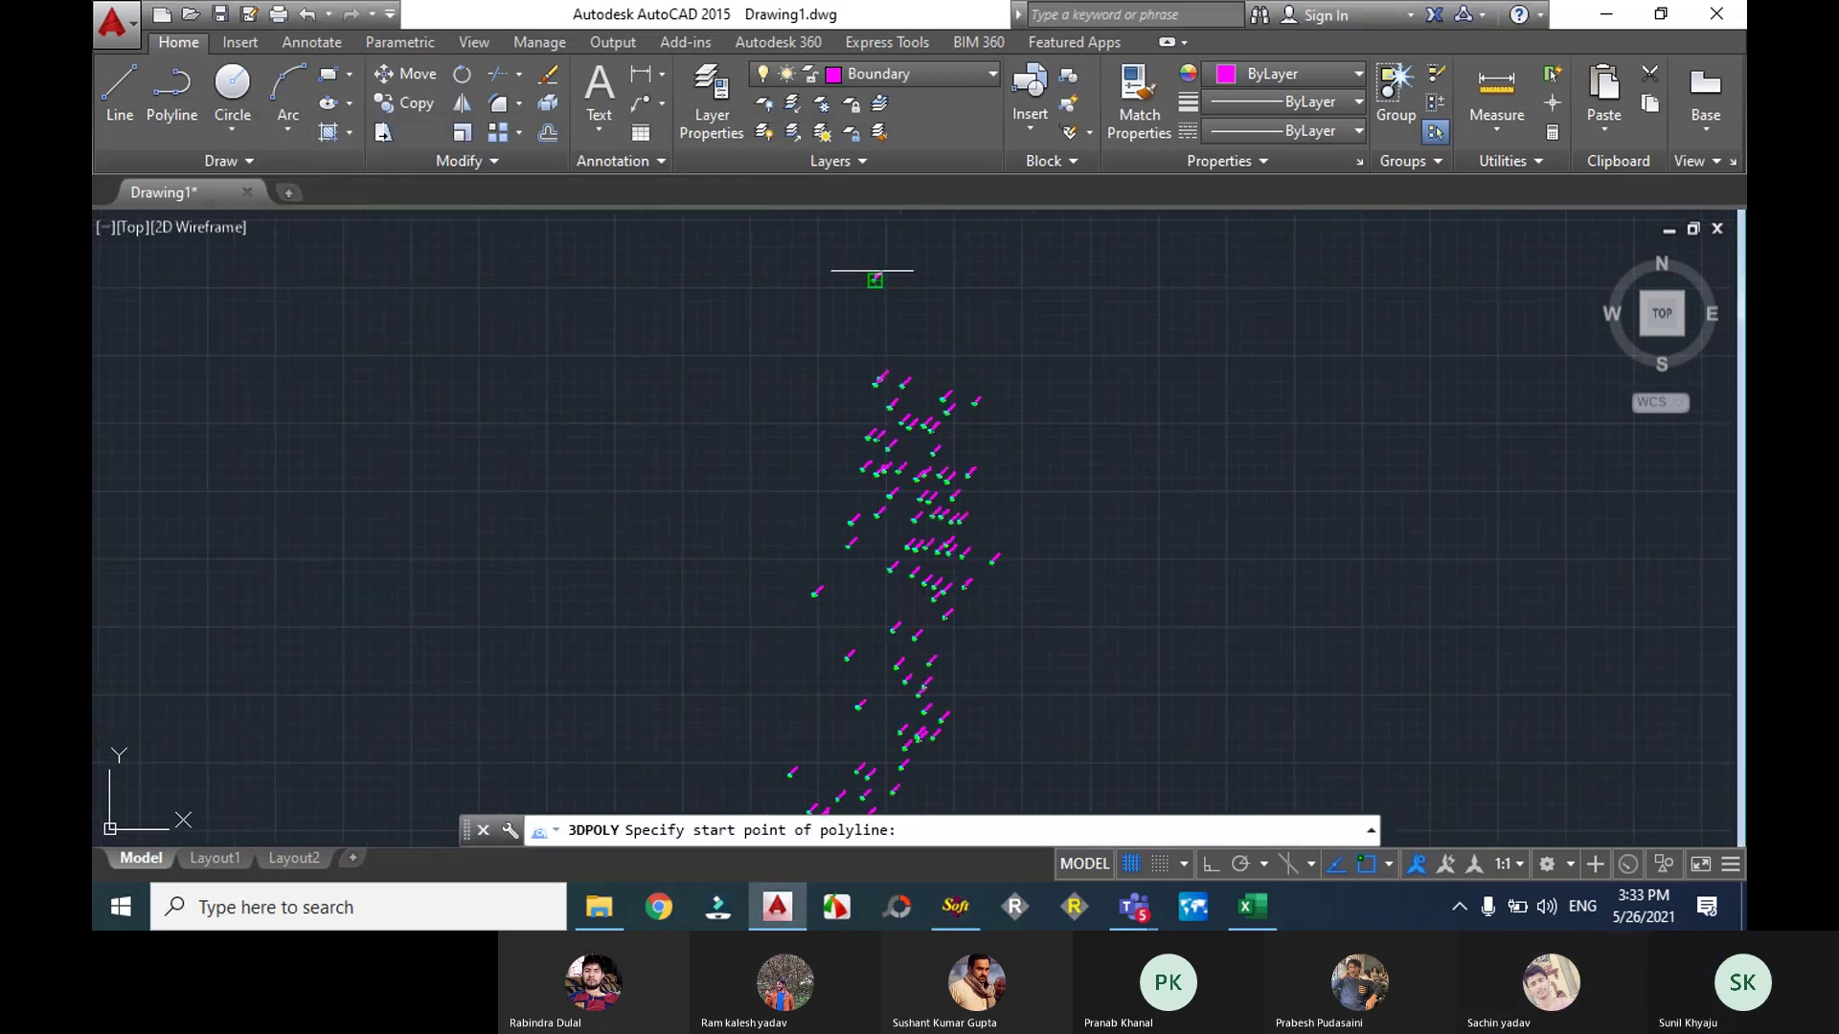
pyautogui.click(853, 250)
pyautogui.click(922, 284)
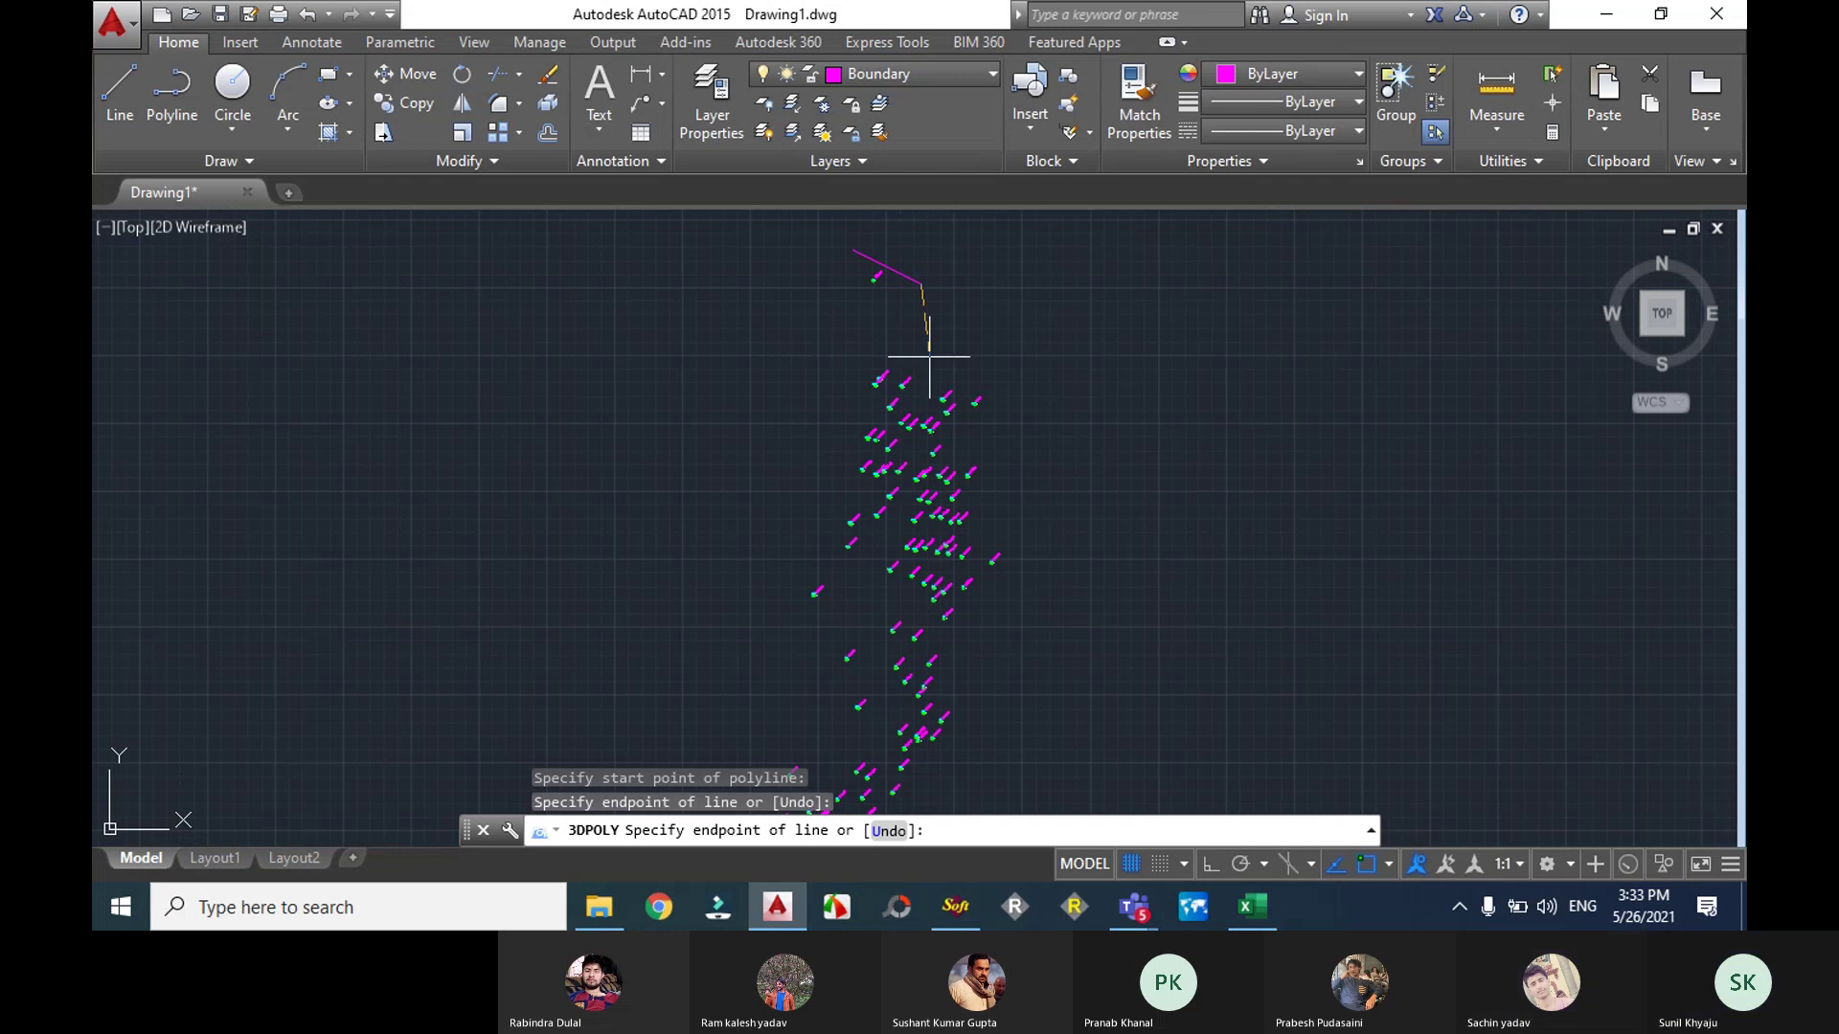
pyautogui.click(929, 356)
pyautogui.click(985, 375)
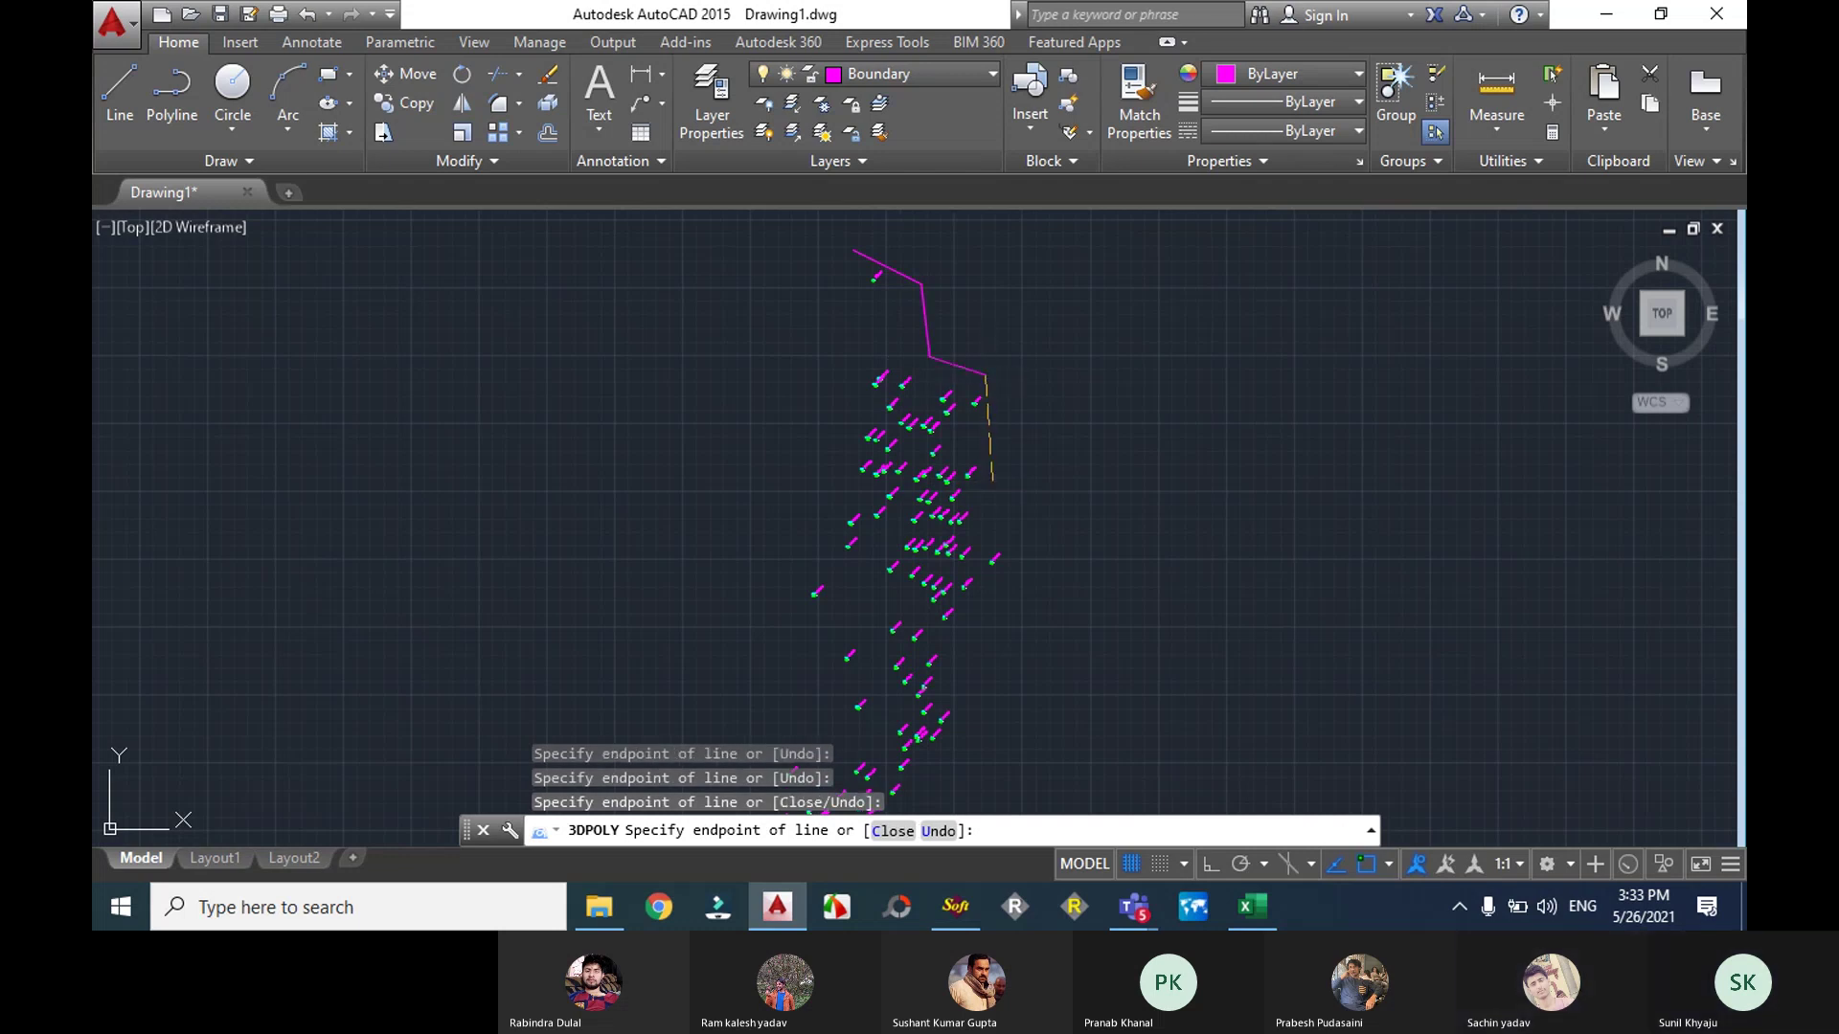
pyautogui.click(993, 482)
# Step: Continue the boundary polyline down the eastern edge of the survey points and around the isolated southeastern point
pyautogui.moveTo(1030, 563); pyautogui.dragTo(1100, 418, button='middle')
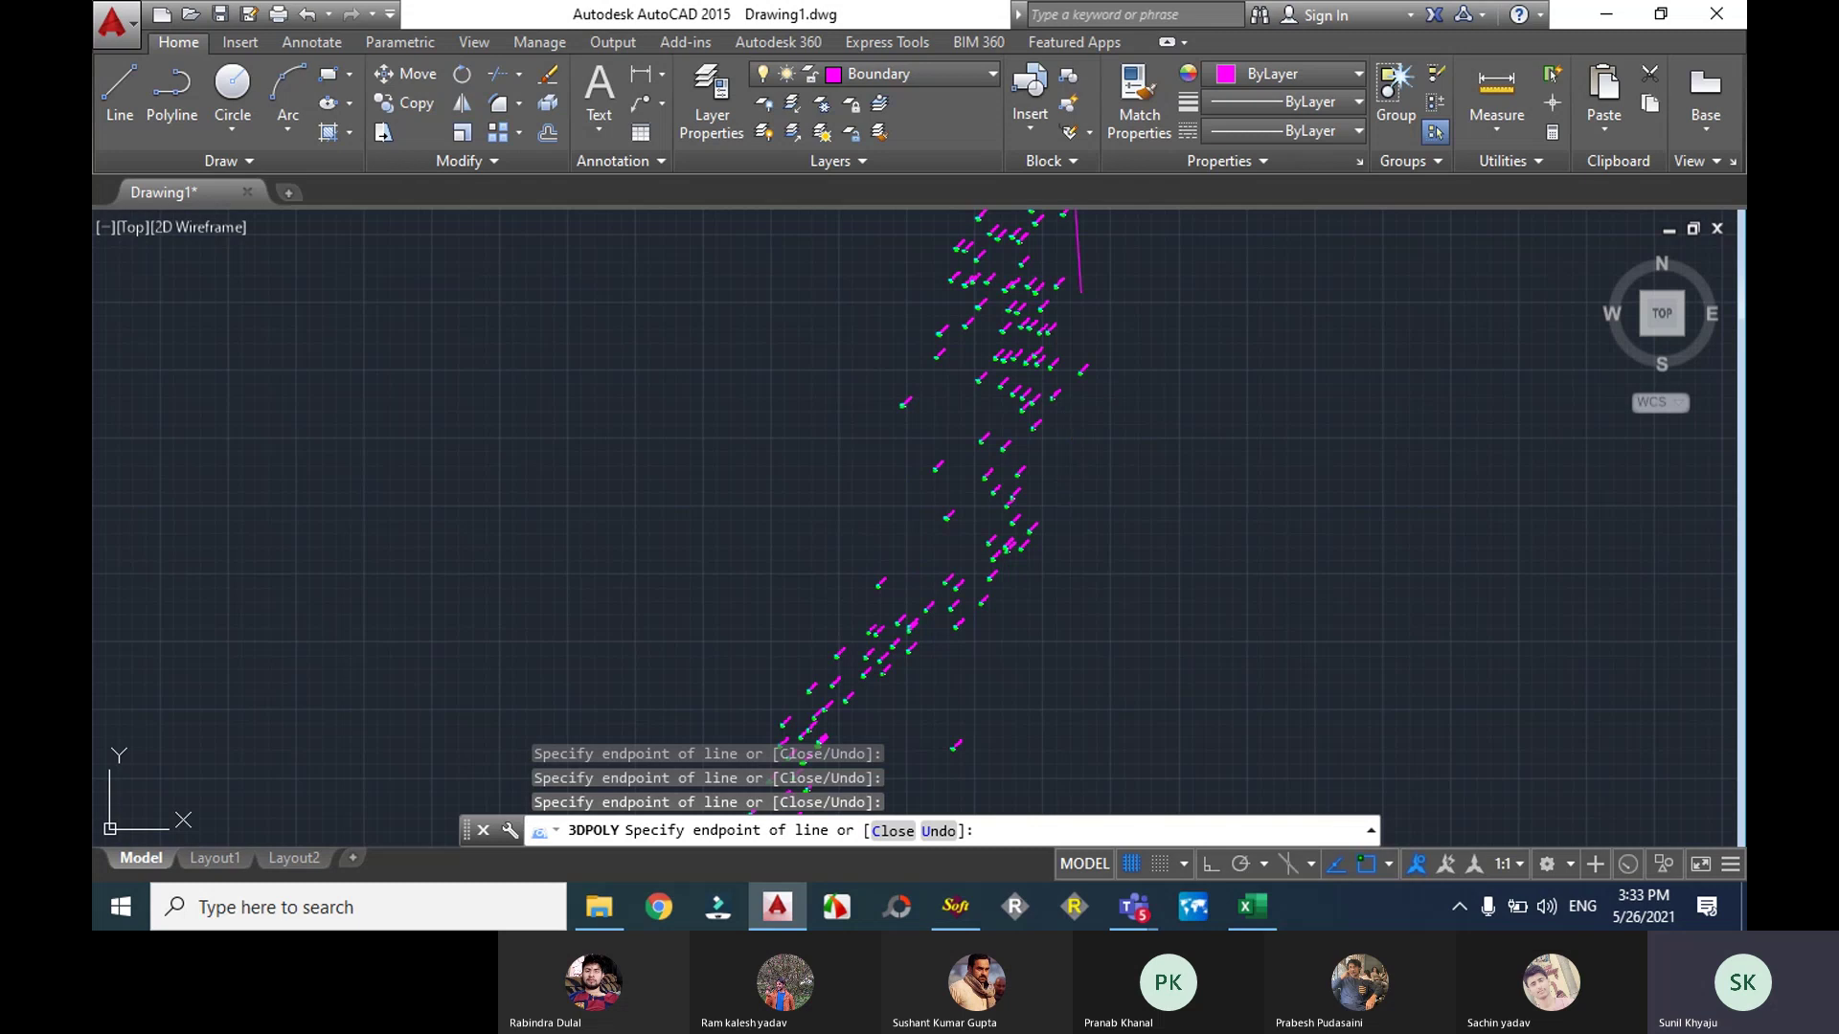
pyautogui.moveTo(1054, 589); pyautogui.dragTo(1079, 517, button='middle')
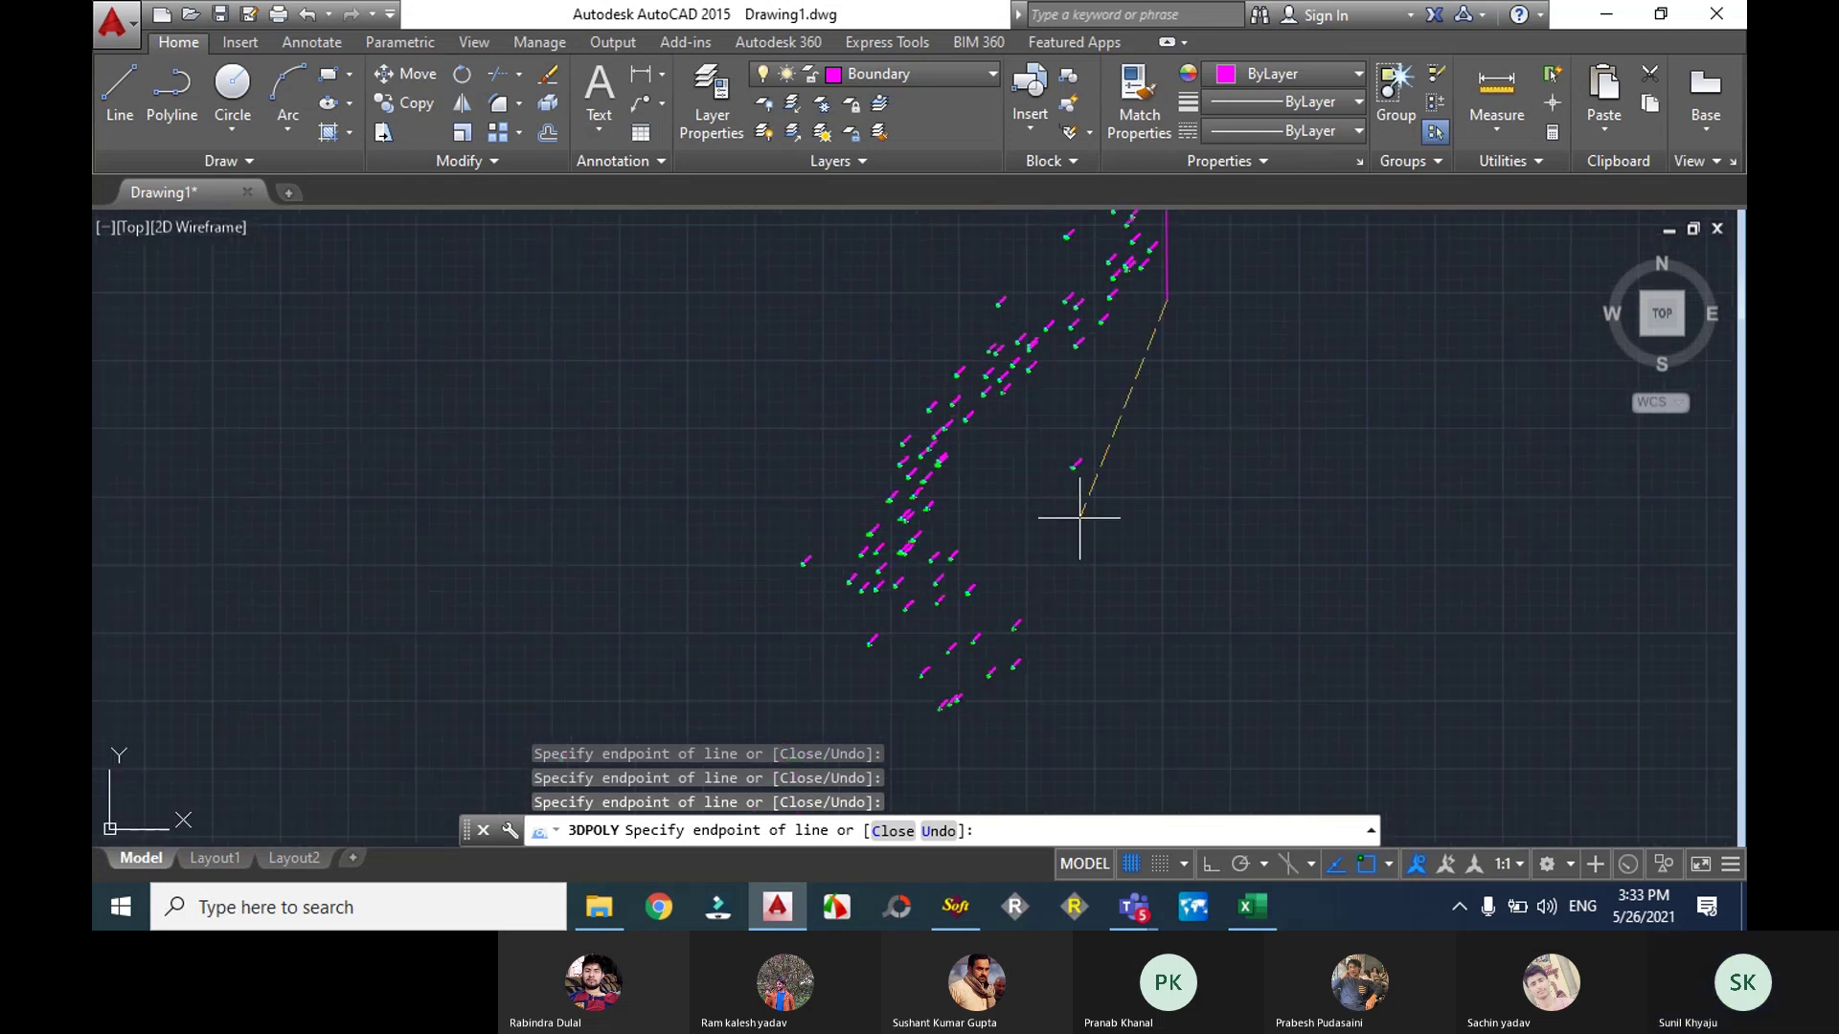
pyautogui.scroll(2, 1156, 287)
pyautogui.click(1006, 470)
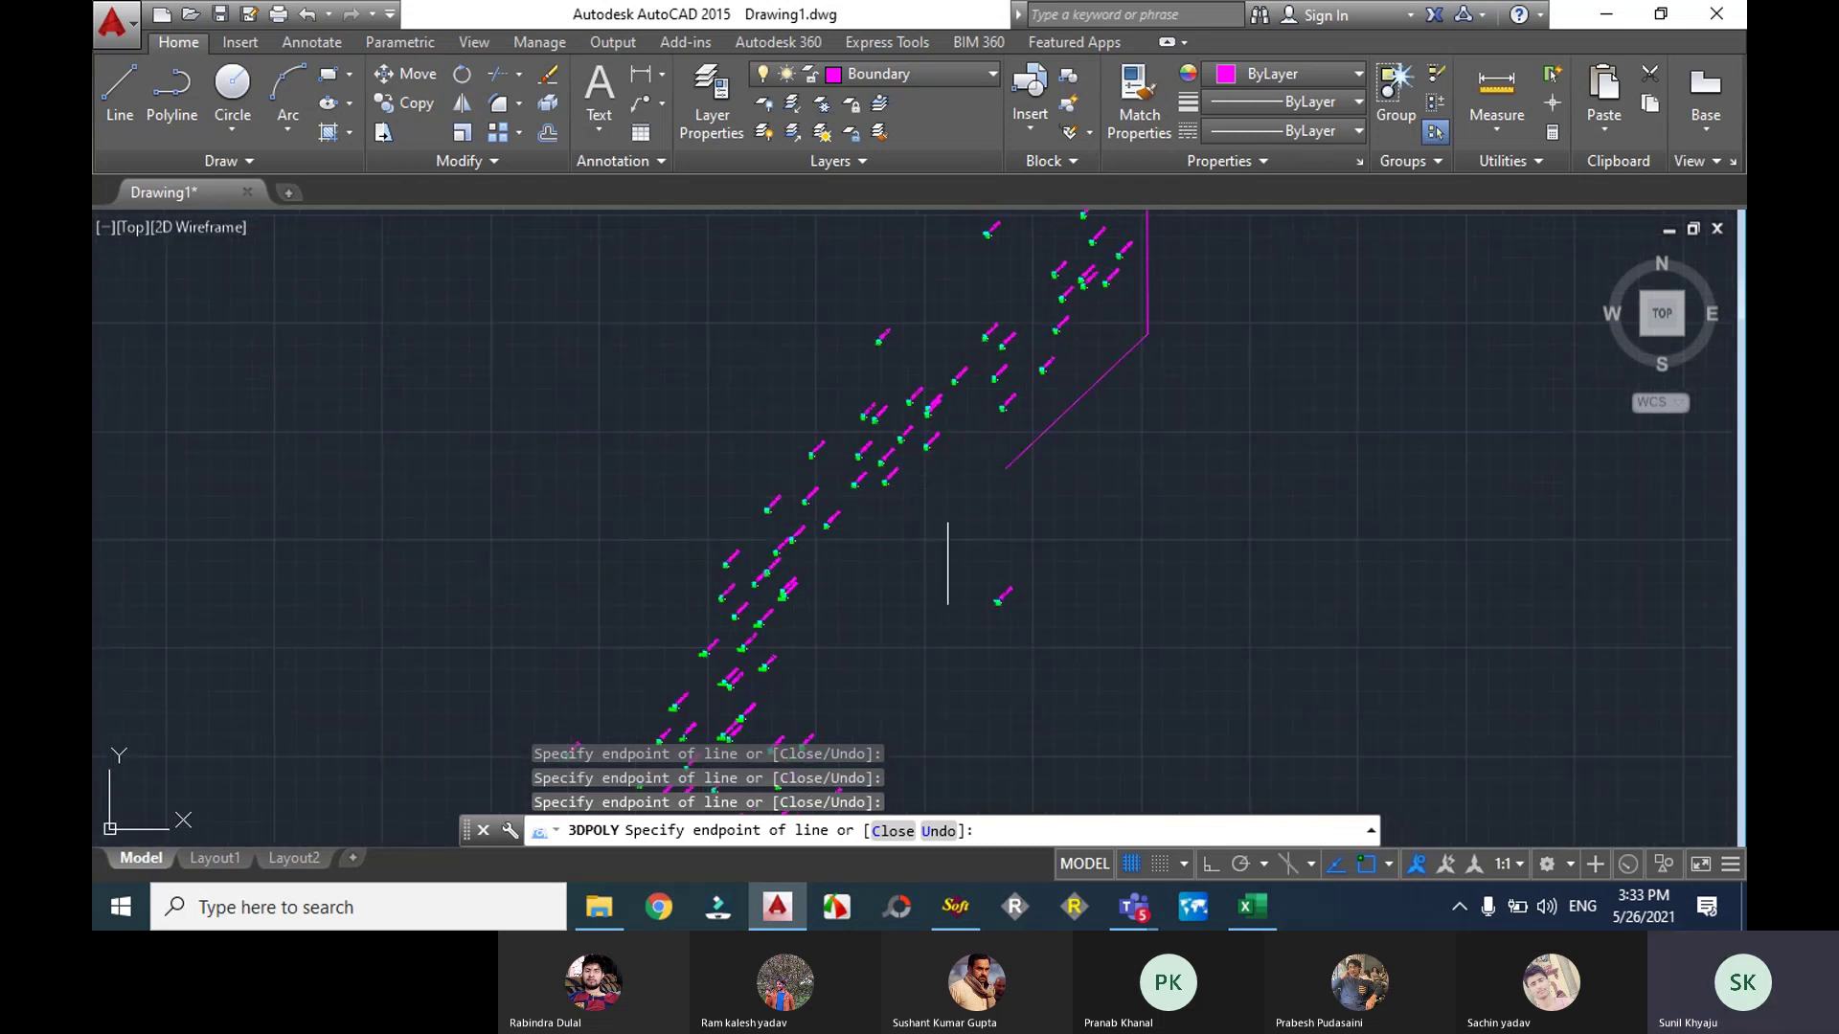
pyautogui.click(1003, 570)
pyautogui.click(1034, 594)
pyautogui.click(980, 642)
pyautogui.click(845, 608)
# Step: Extend the boundary polyline down the eastern side of the southern point cluster and around its southernmost points
pyautogui.scroll(2, 919, 383)
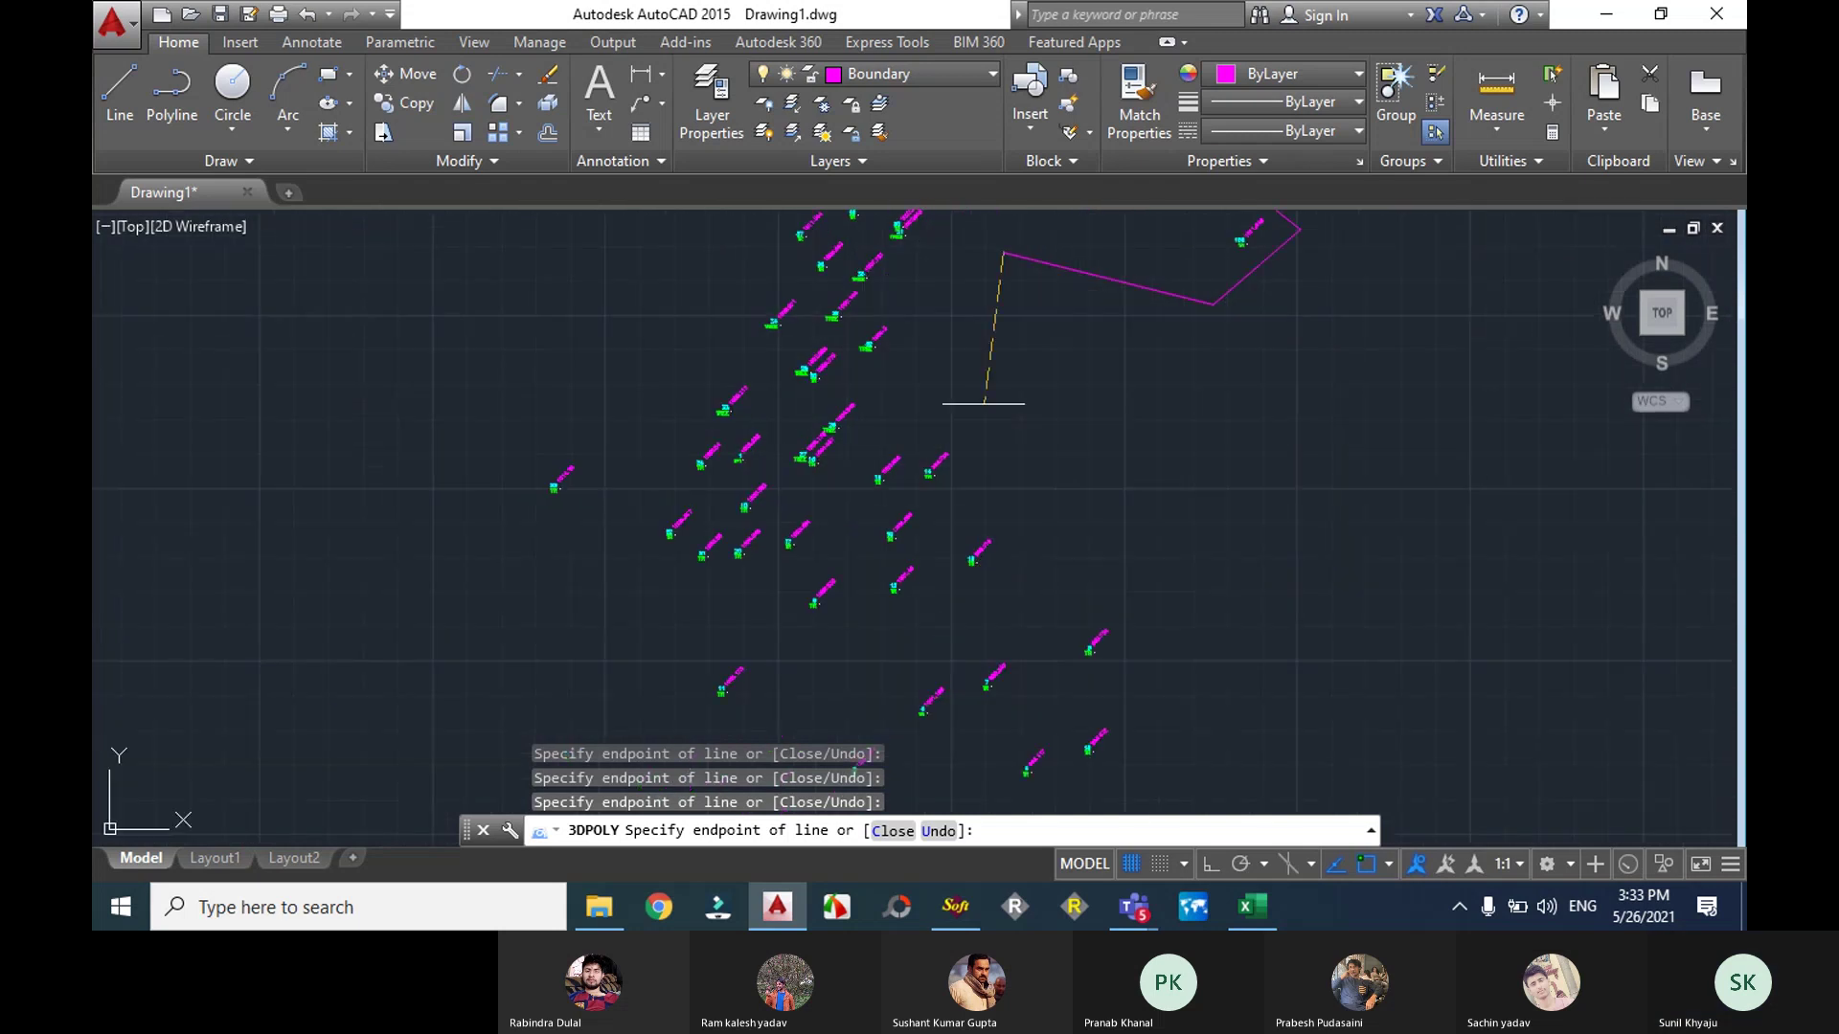
pyautogui.click(973, 453)
pyautogui.click(1029, 564)
pyautogui.scroll(-4, 1042, 567)
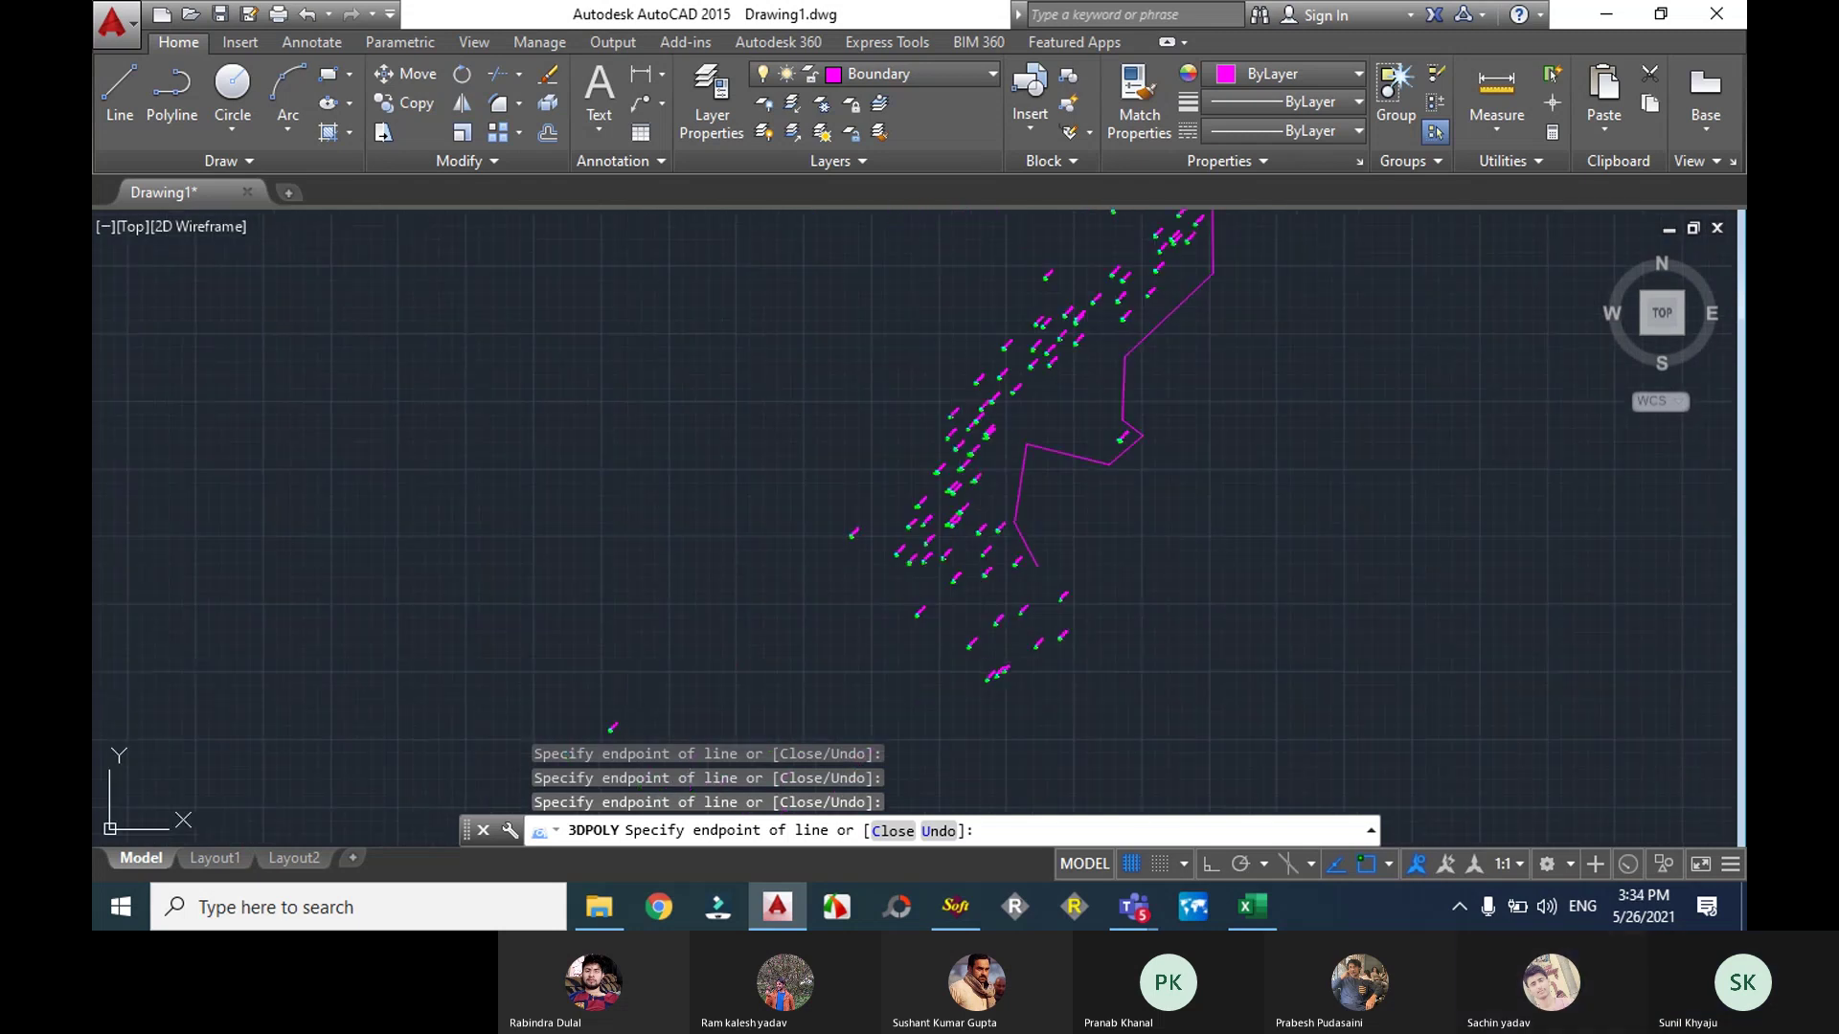
pyautogui.click(1080, 586)
pyautogui.click(1074, 651)
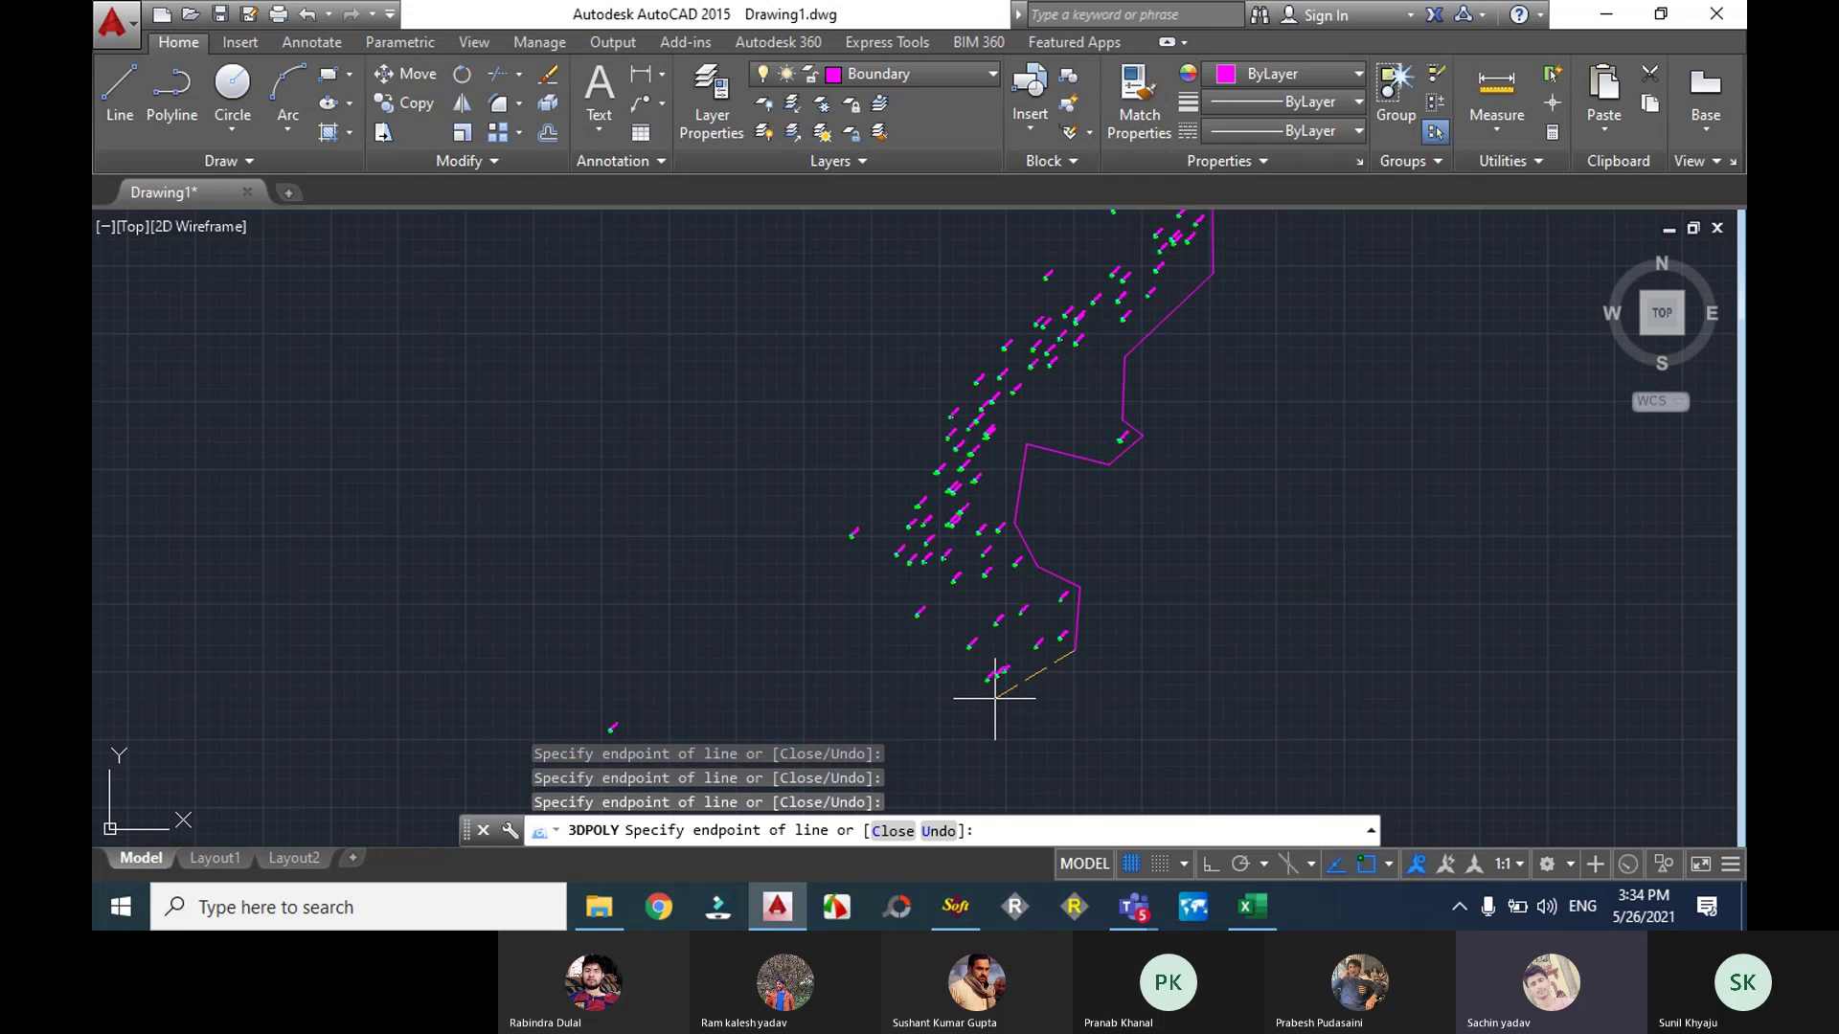
pyautogui.click(995, 698)
pyautogui.click(940, 668)
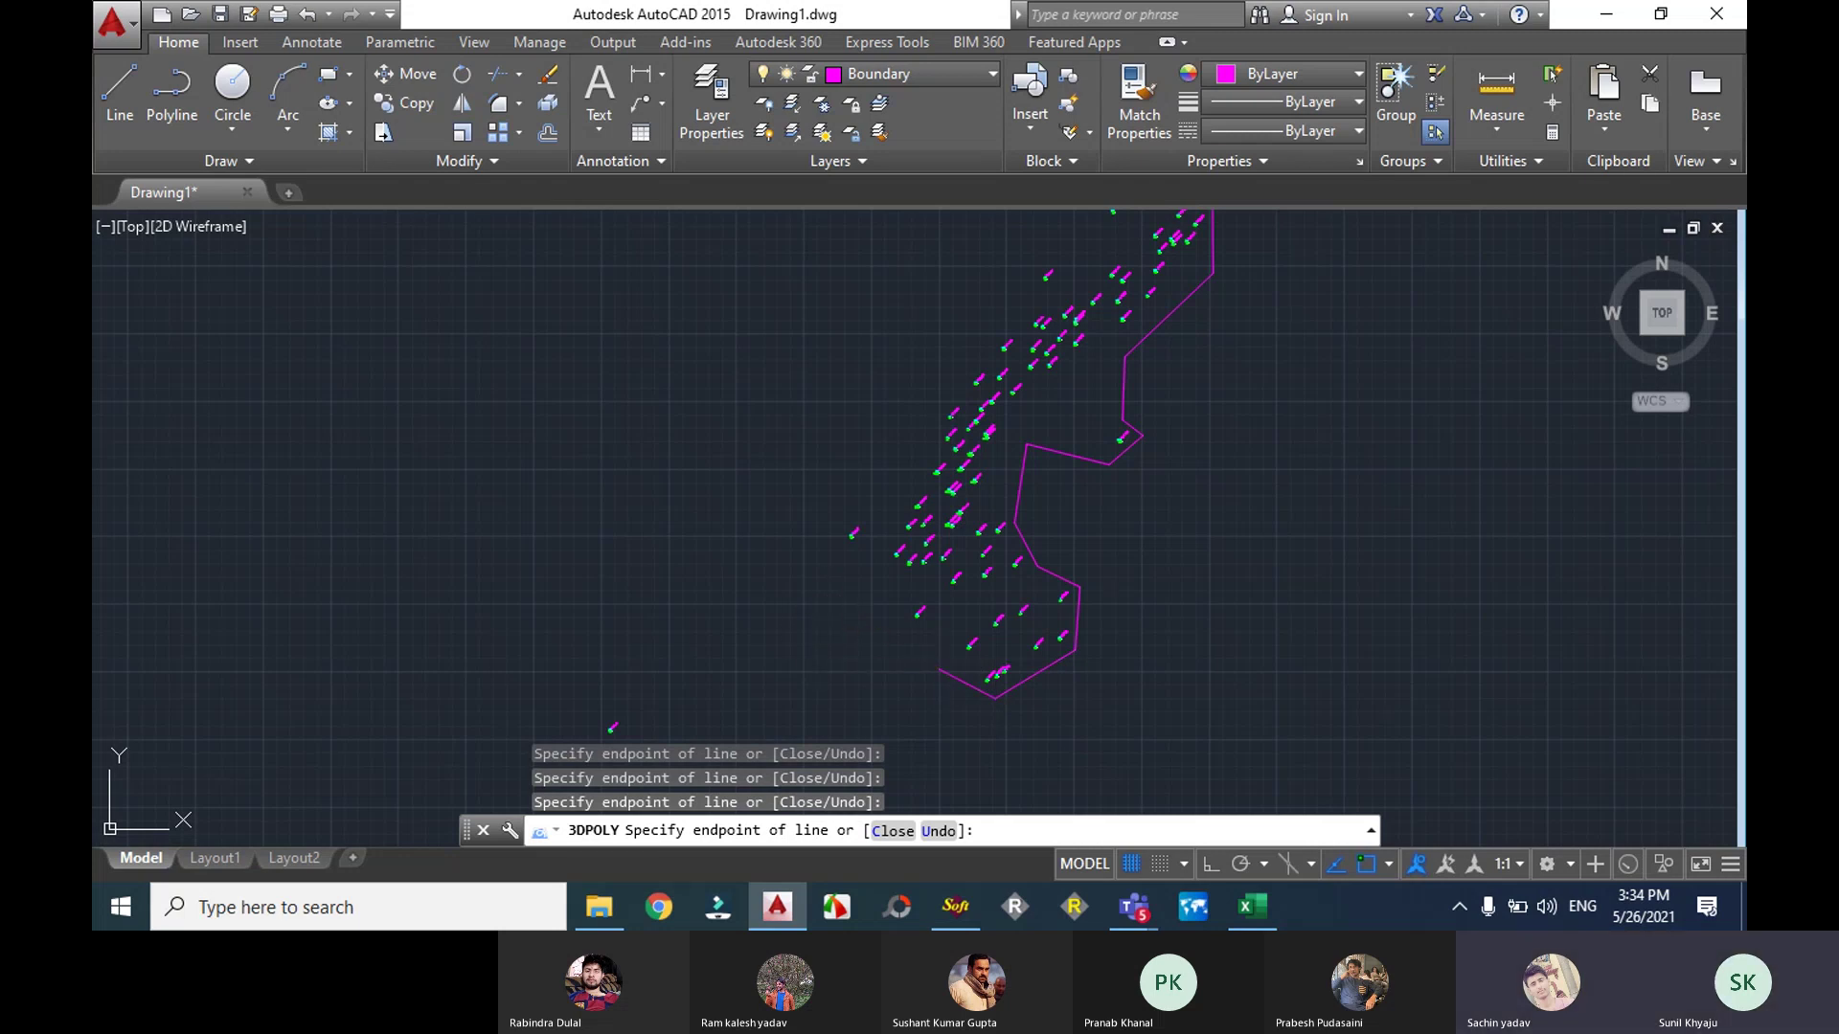
# Step: Run the boundary polyline up the western edge of the survey points, leaving the isolated southwestern point outside
pyautogui.click(836, 586)
pyautogui.click(822, 508)
pyautogui.click(925, 455)
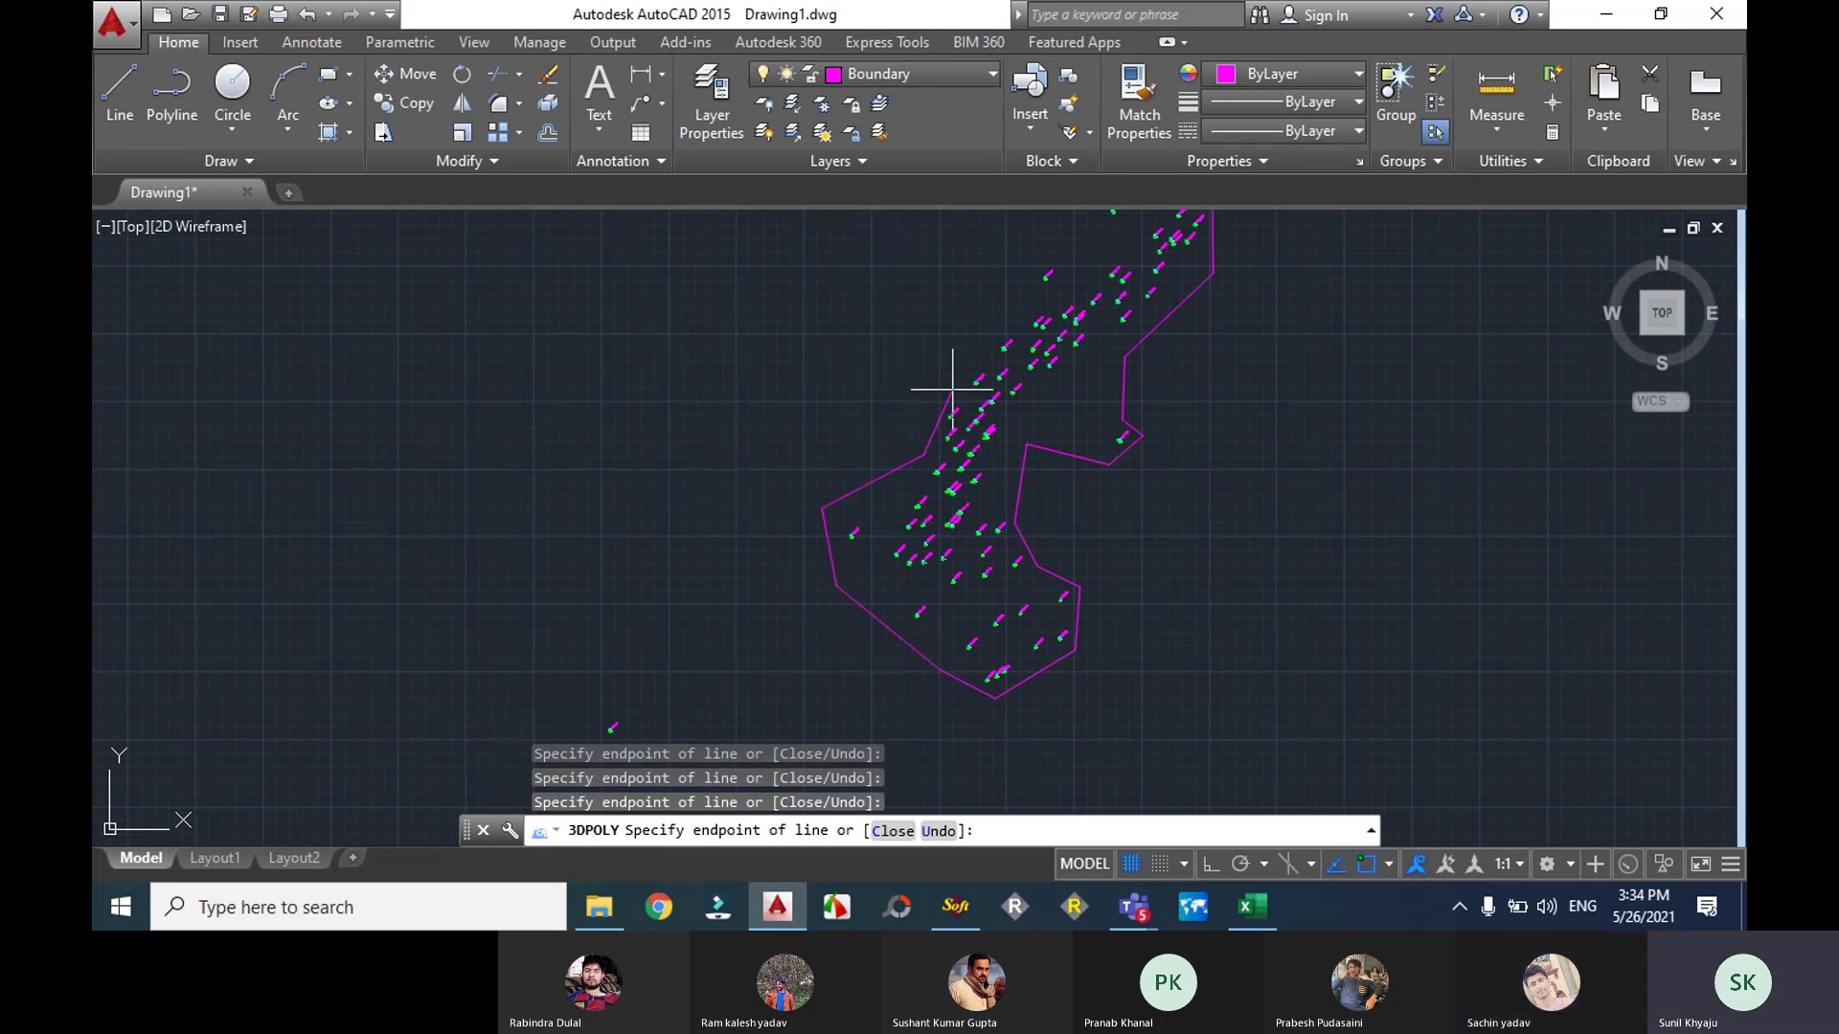
pyautogui.moveTo(972, 320)
pyautogui.mouseDown(button='middle')
pyautogui.moveTo(993, 480)
pyautogui.moveTo(980, 568)
pyautogui.mouseUp(button='middle')
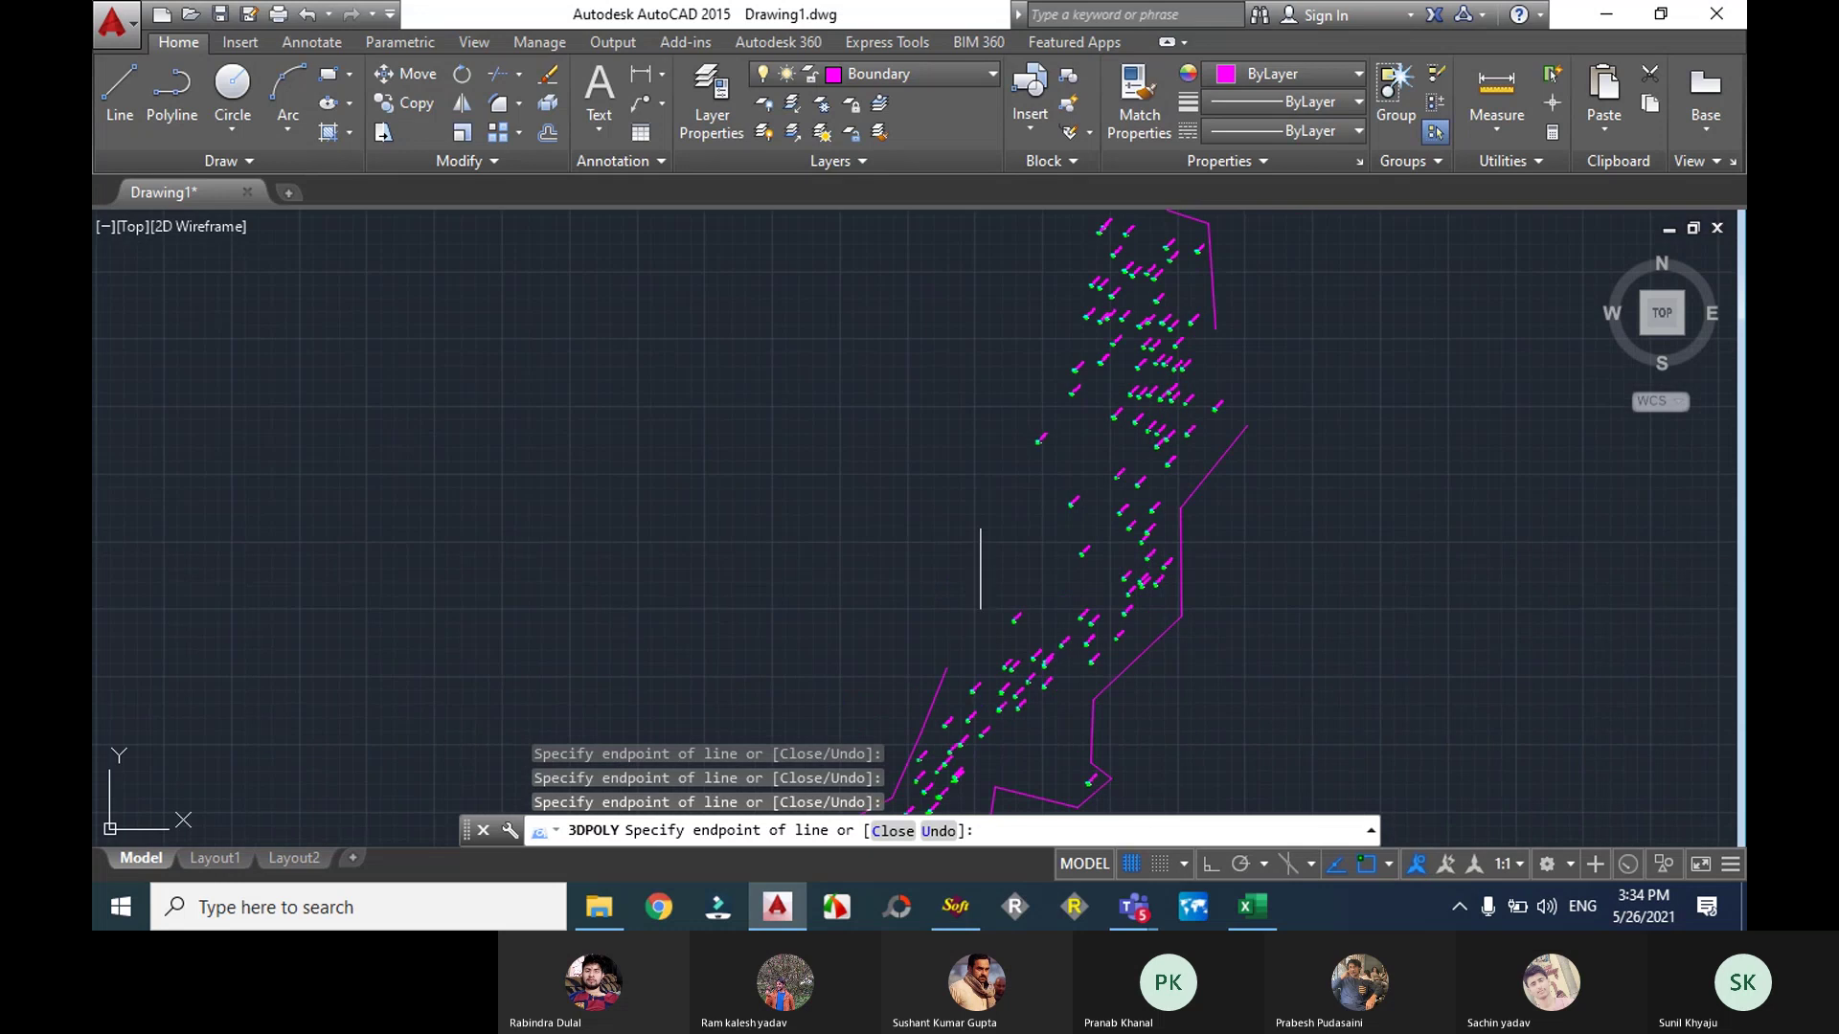
pyautogui.click(986, 557)
pyautogui.click(1036, 491)
pyautogui.click(1027, 460)
pyautogui.scroll(2, 1039, 297)
# Step: Carry the boundary polyline past the upper northwestern points and the northernmost point and close it
pyautogui.moveTo(1039, 297); pyautogui.dragTo(1028, 460, button='middle')
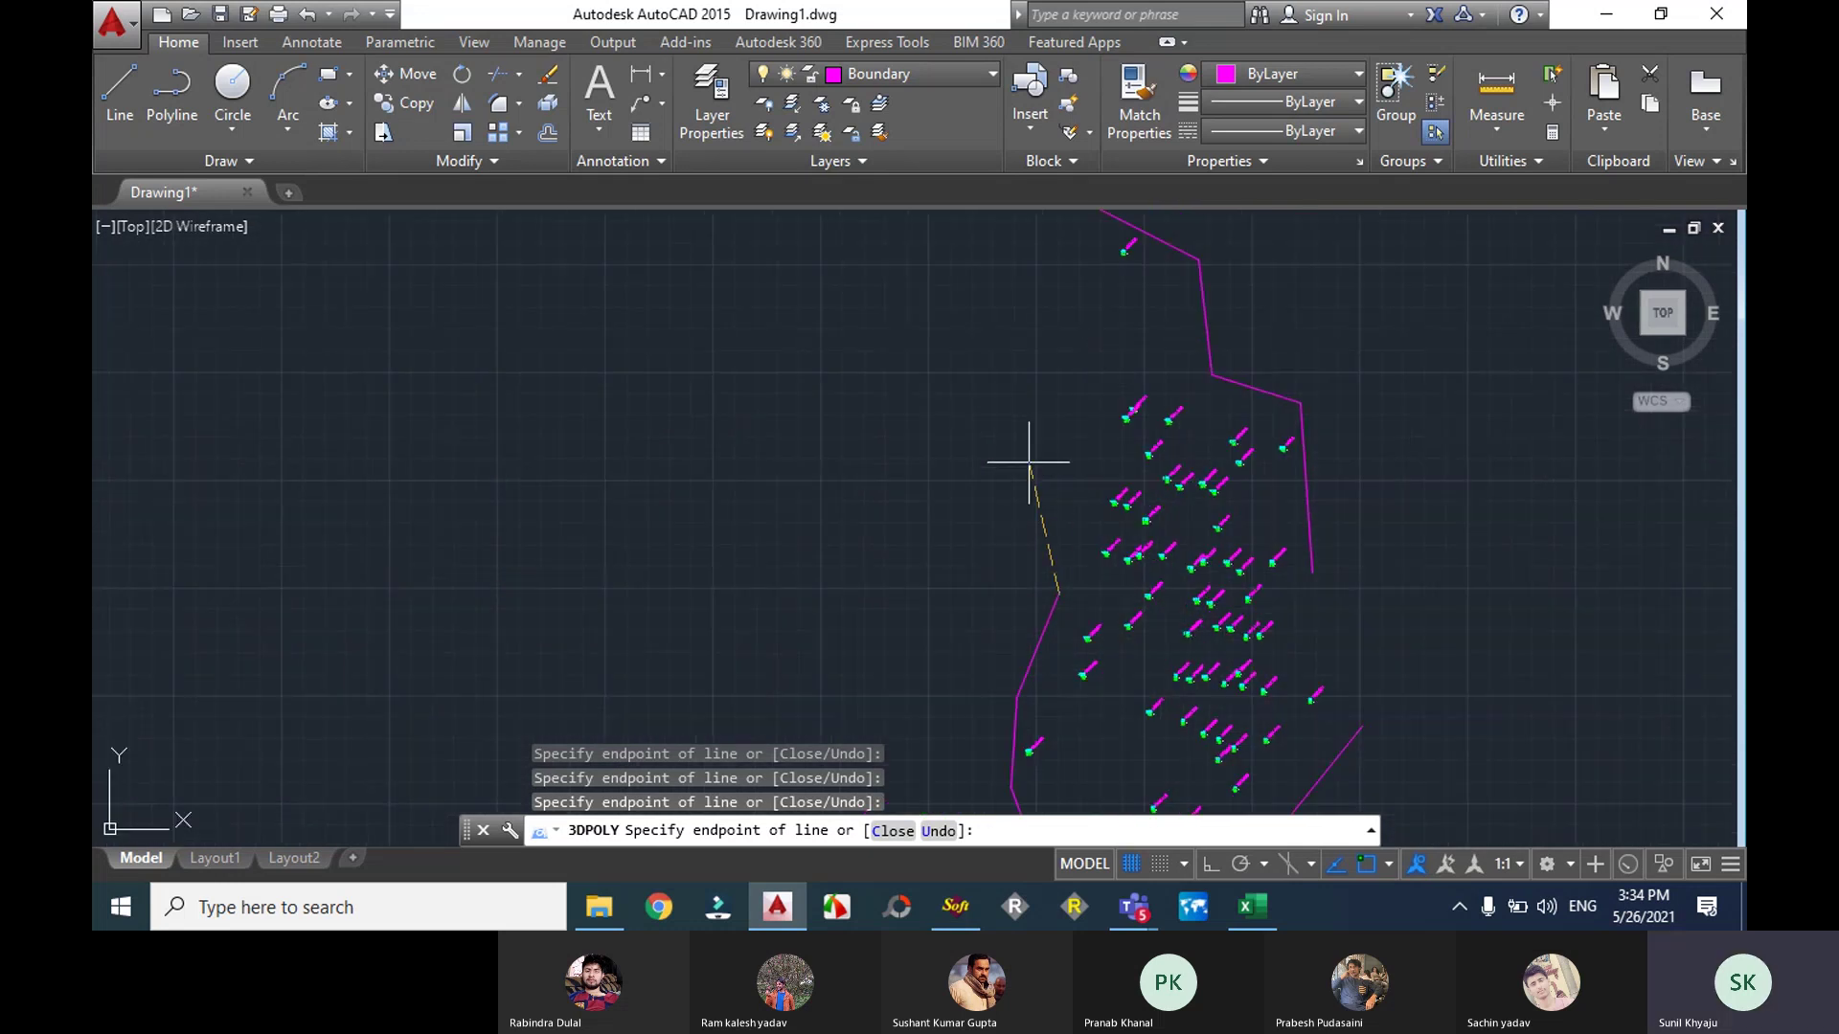
pyautogui.click(1100, 373)
pyautogui.moveTo(1038, 295); pyautogui.dragTo(1026, 436, button='middle')
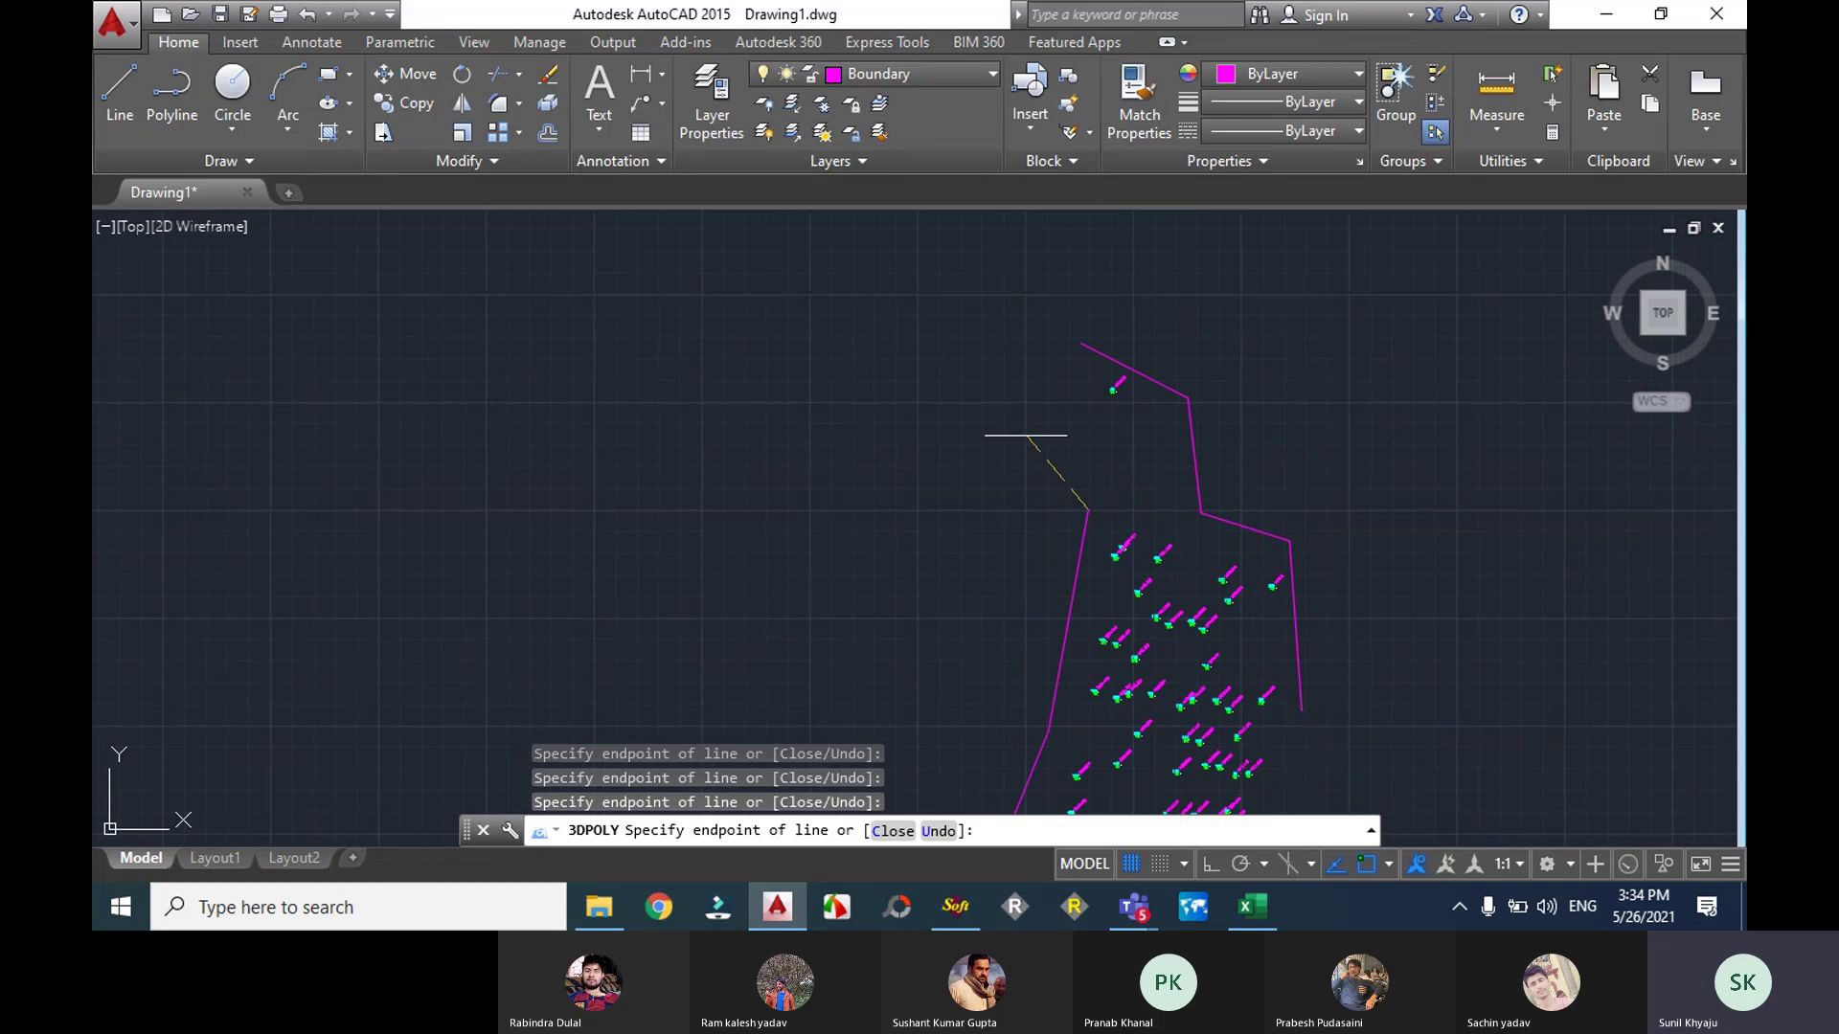
pyautogui.click(1028, 430)
pyautogui.write('c')
pyautogui.press('Return')
pyautogui.scroll(-4, 1063, 350)
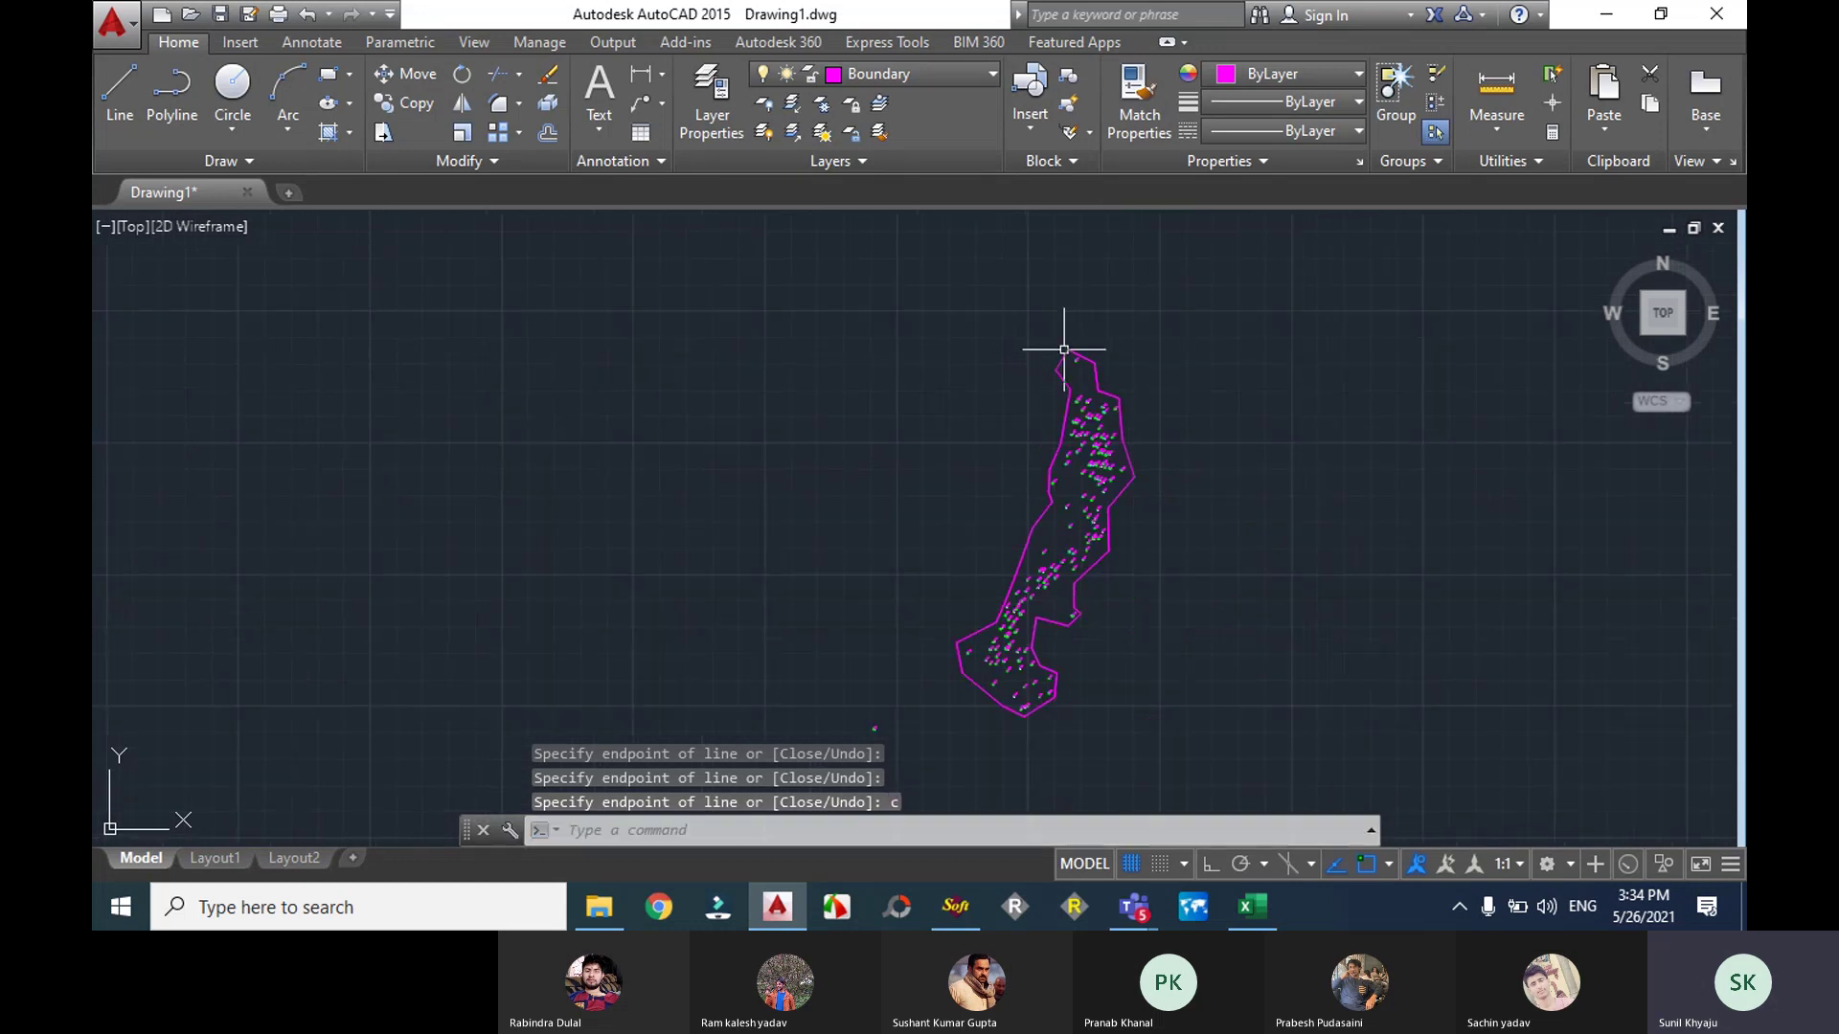
pyautogui.scroll(2, 1059, 579)
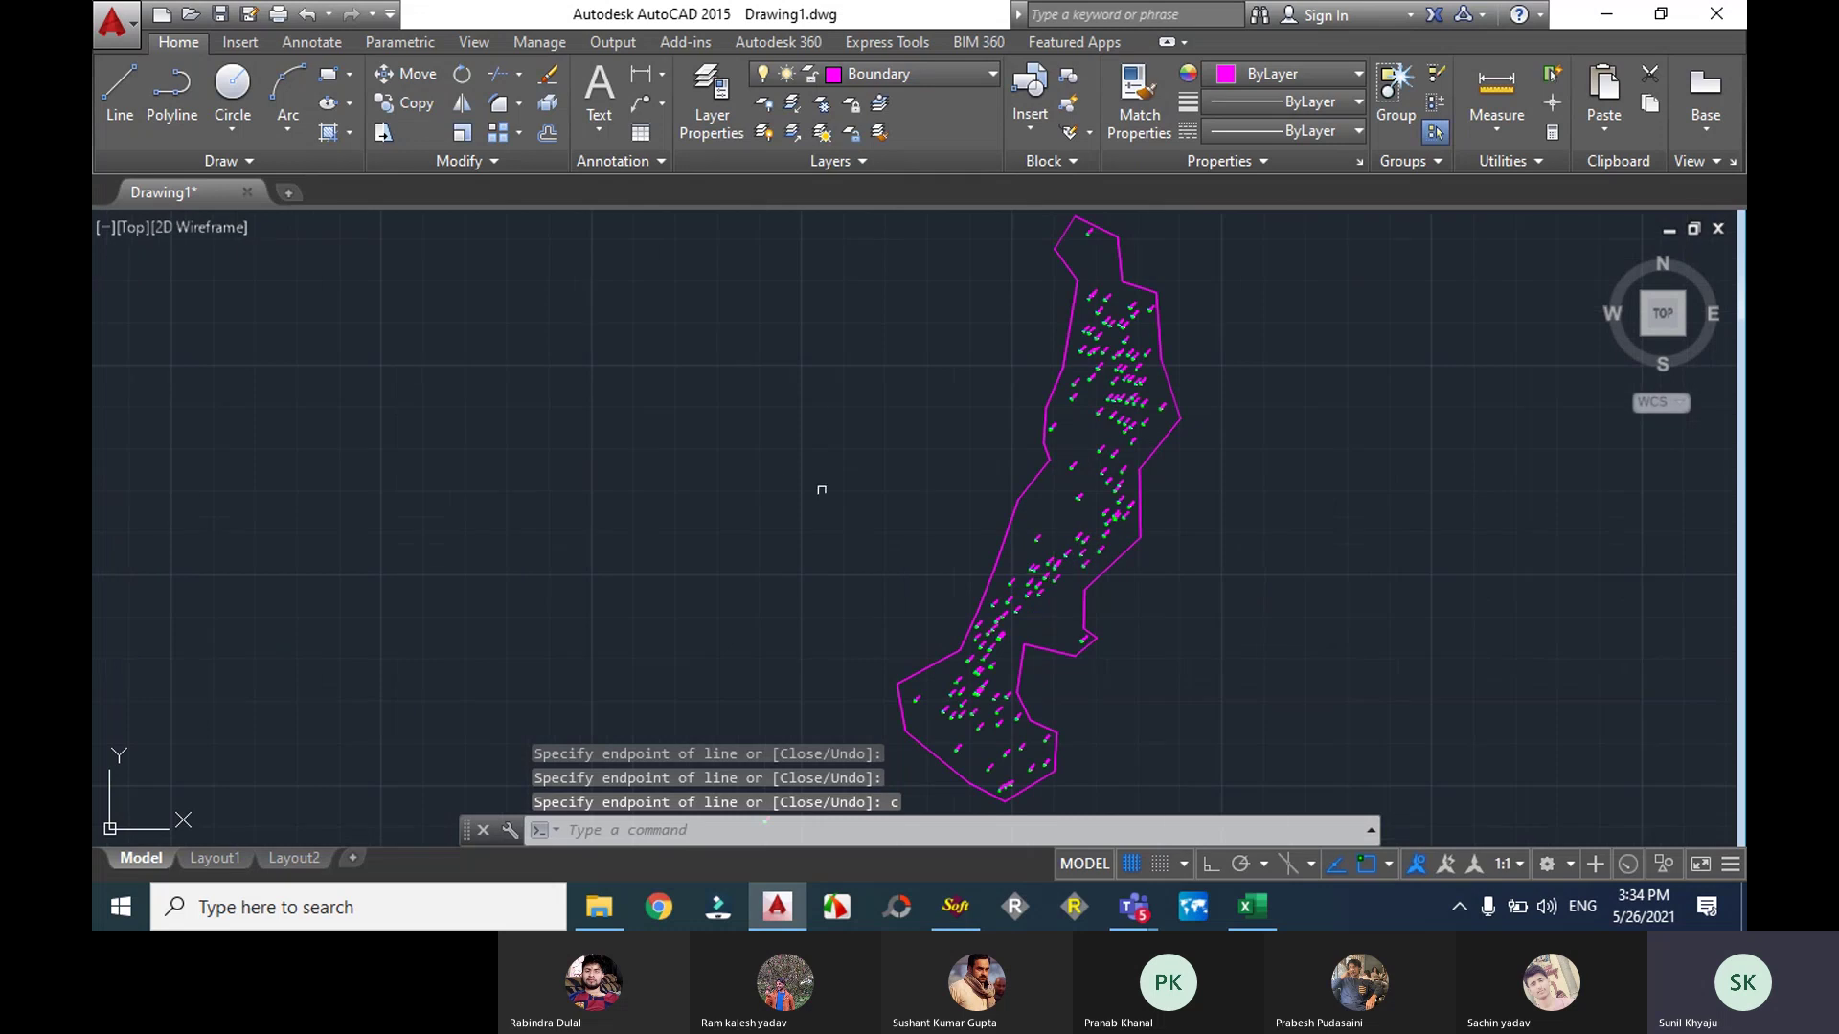
# Step: Switch to SW_DTM and process all points and features, using the Features layer
pyautogui.click(954, 908)
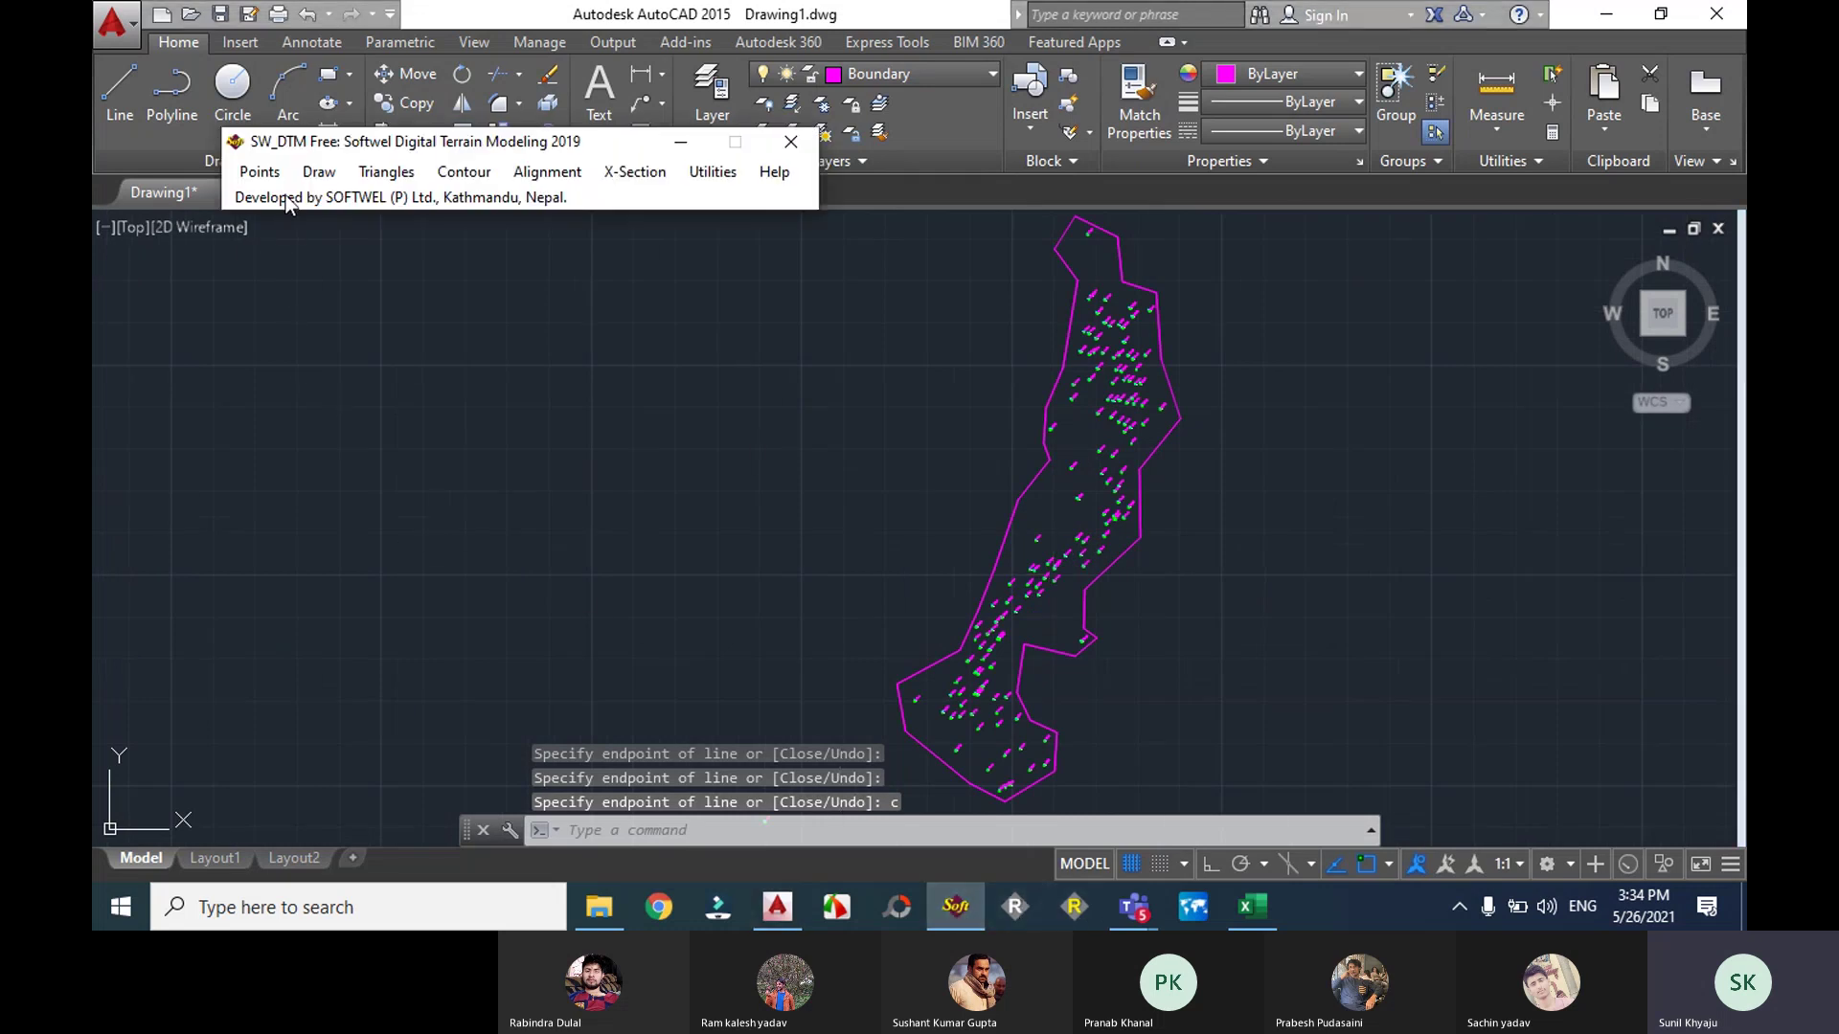
pyautogui.click(260, 173)
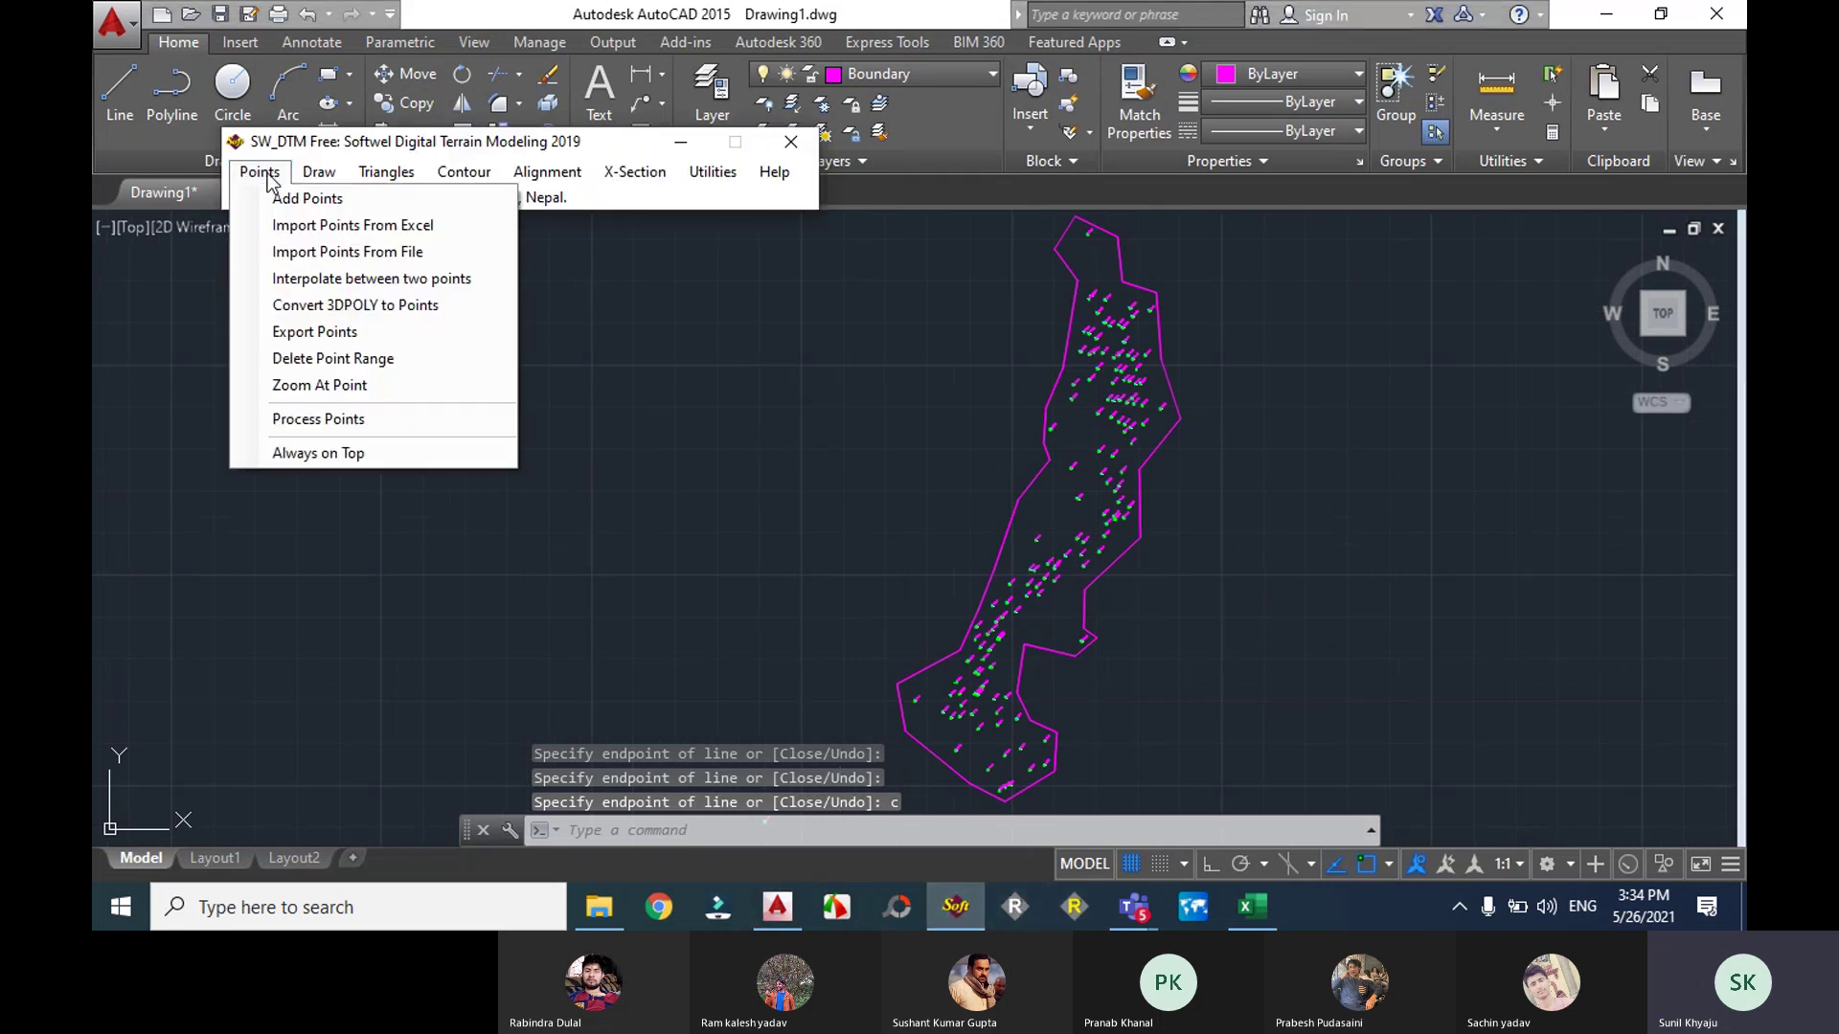
pyautogui.click(319, 421)
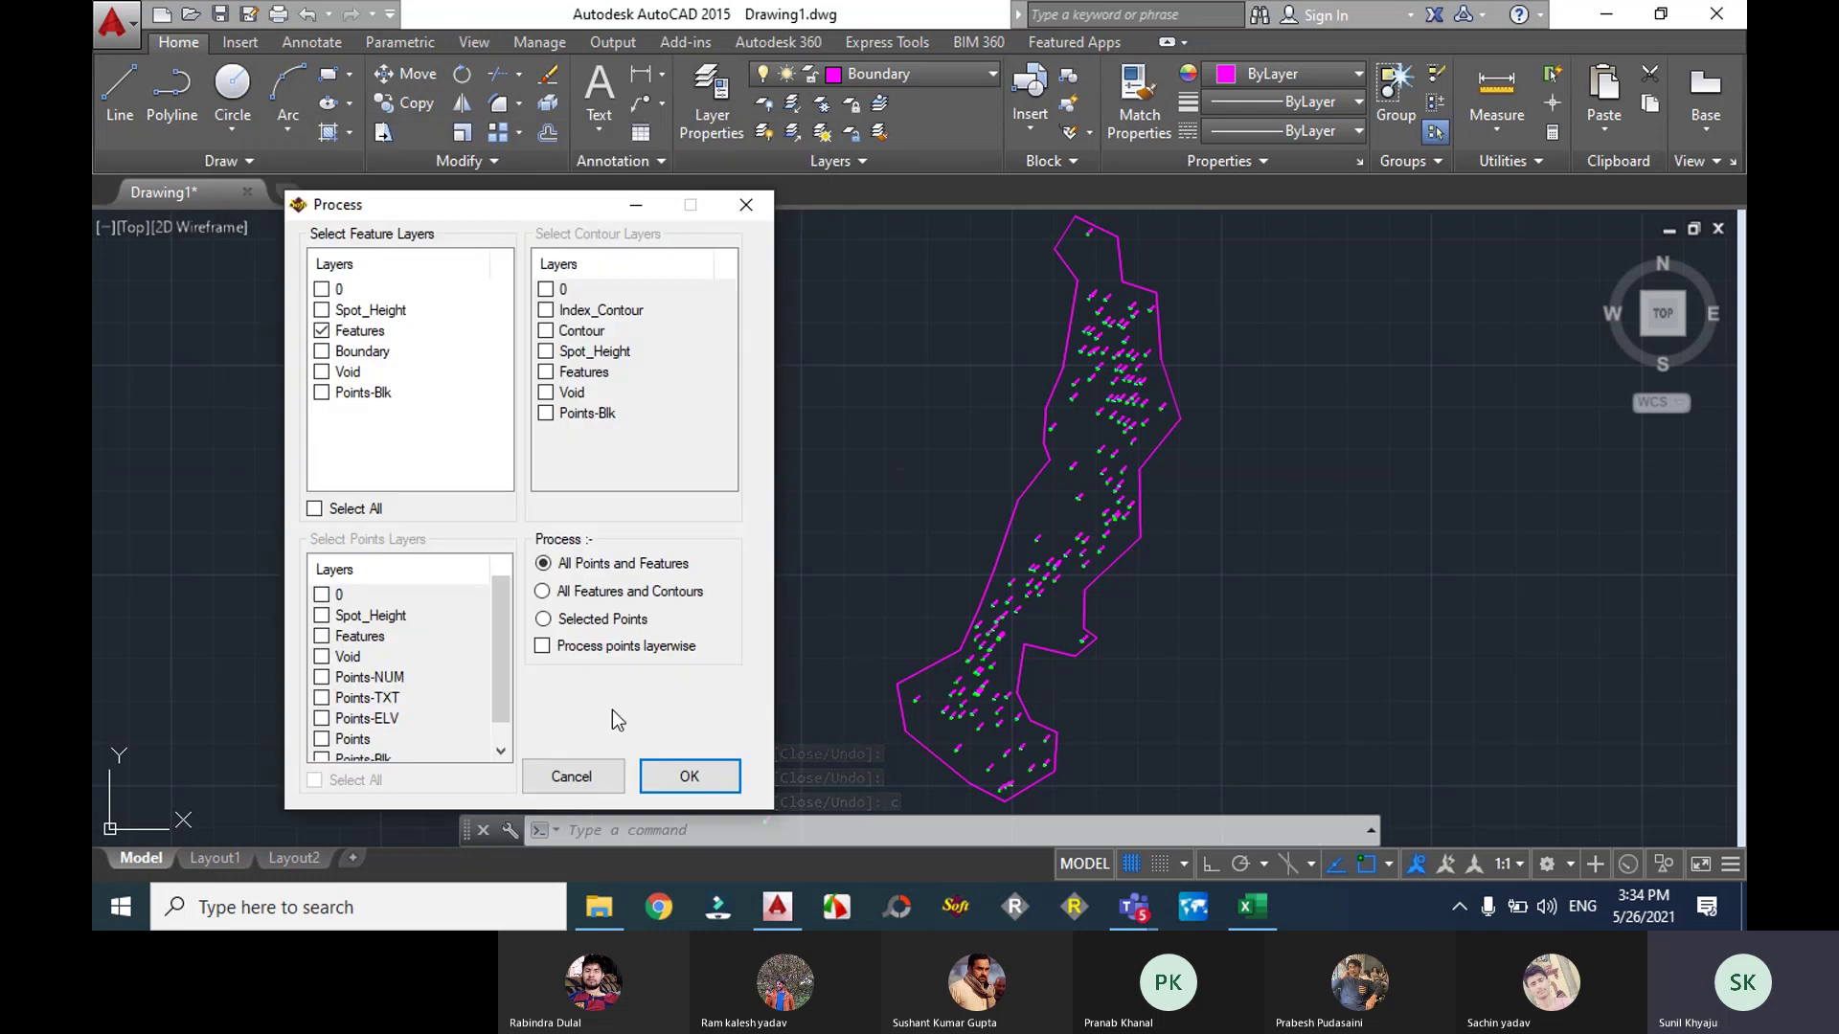
pyautogui.click(689, 777)
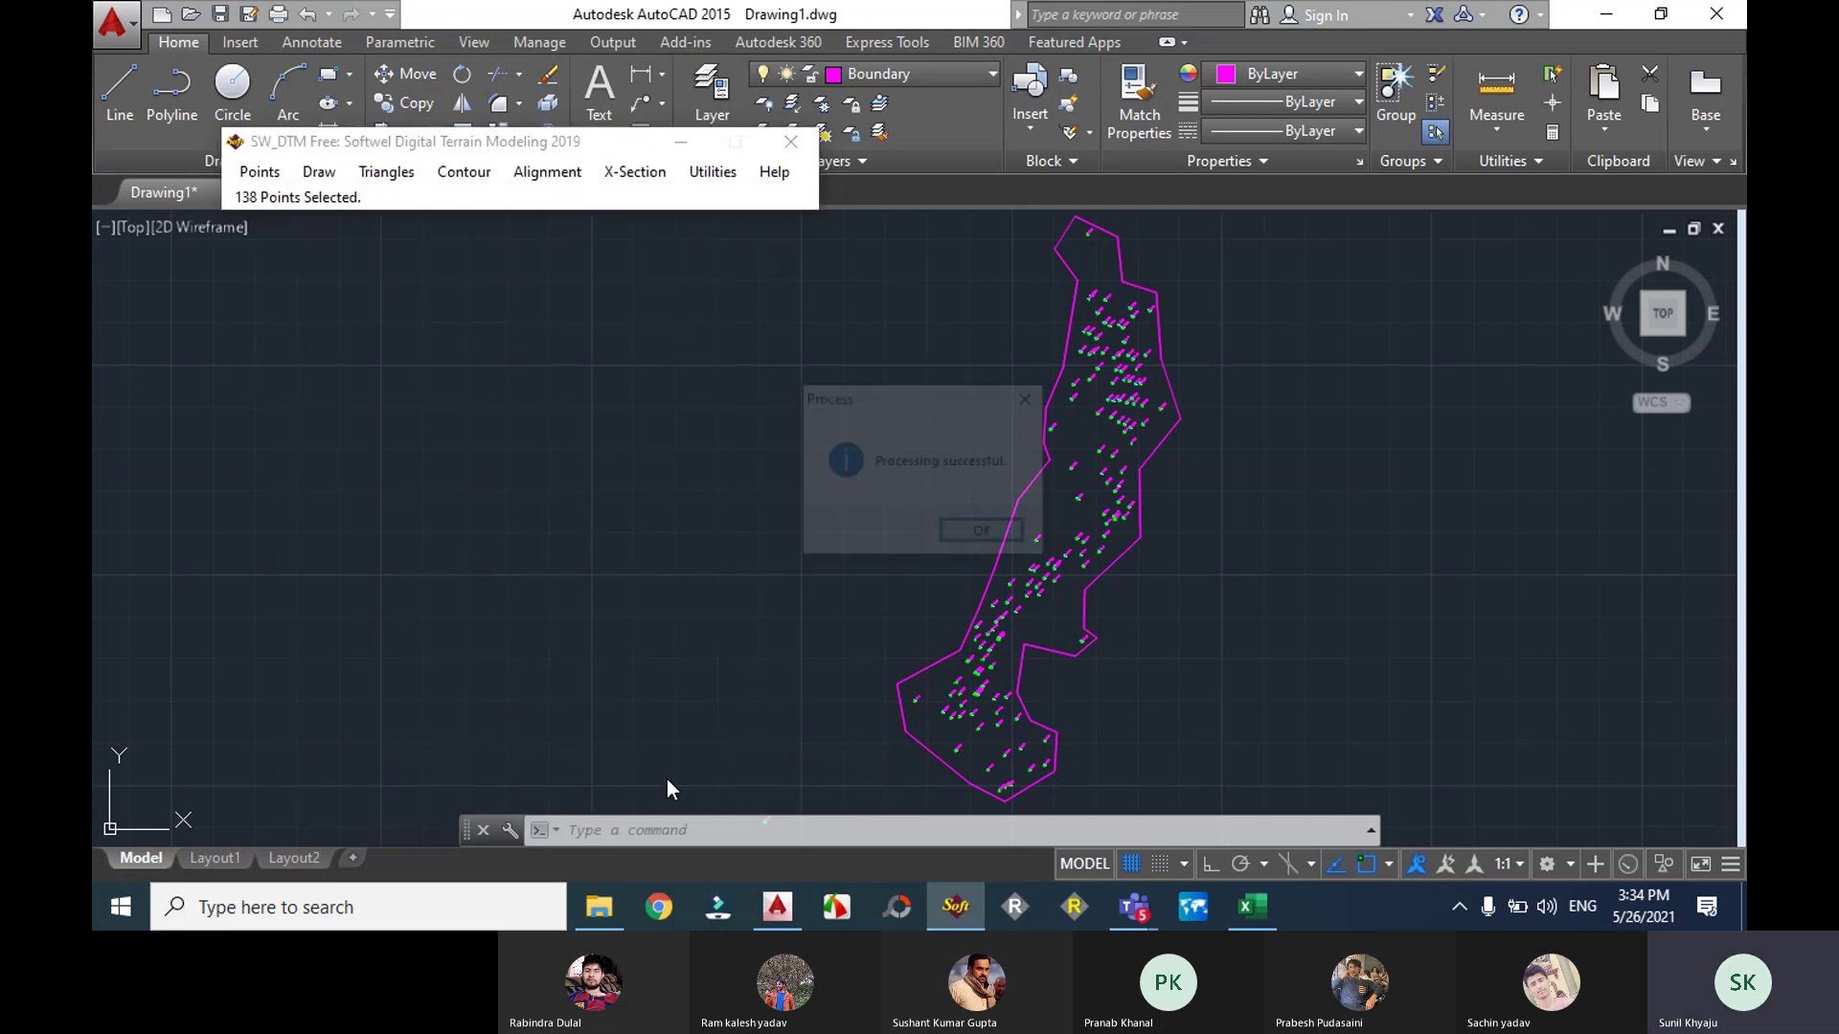
pyautogui.click(971, 539)
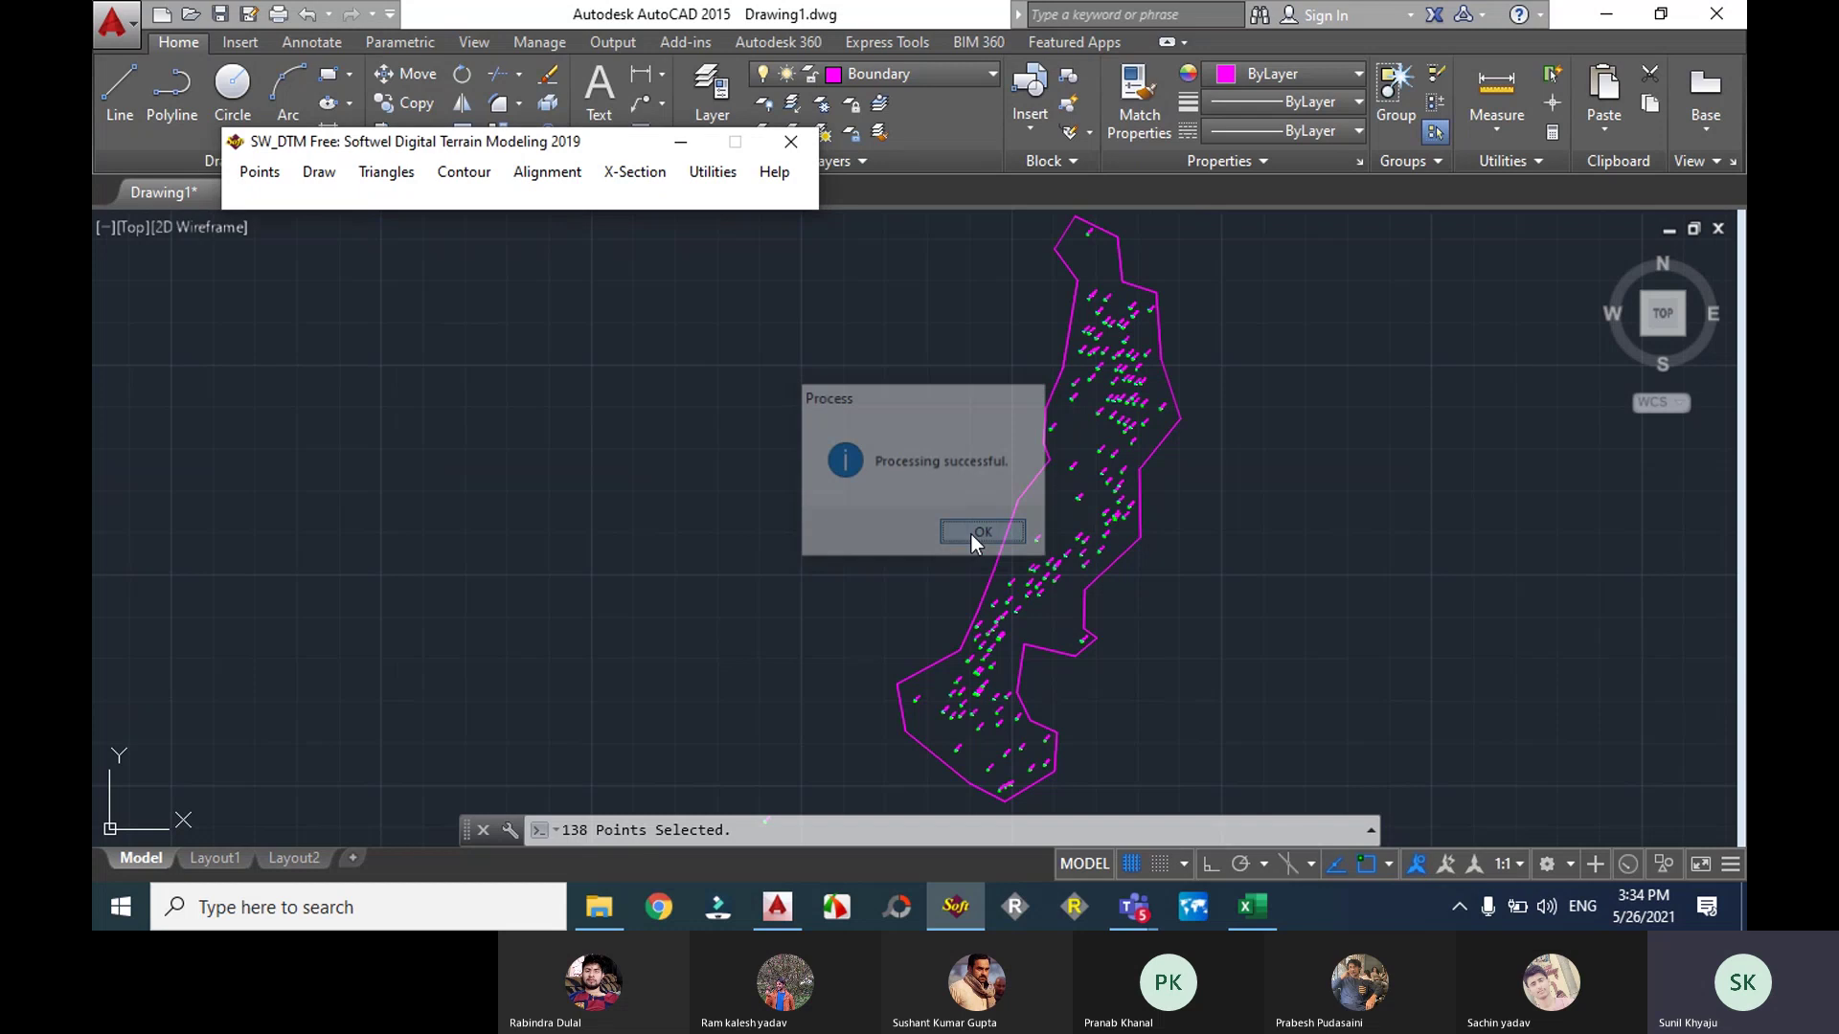
# Step: Triangulate the processed survey points in SW_DTM and run the triangulation a second time
pyautogui.click(387, 174)
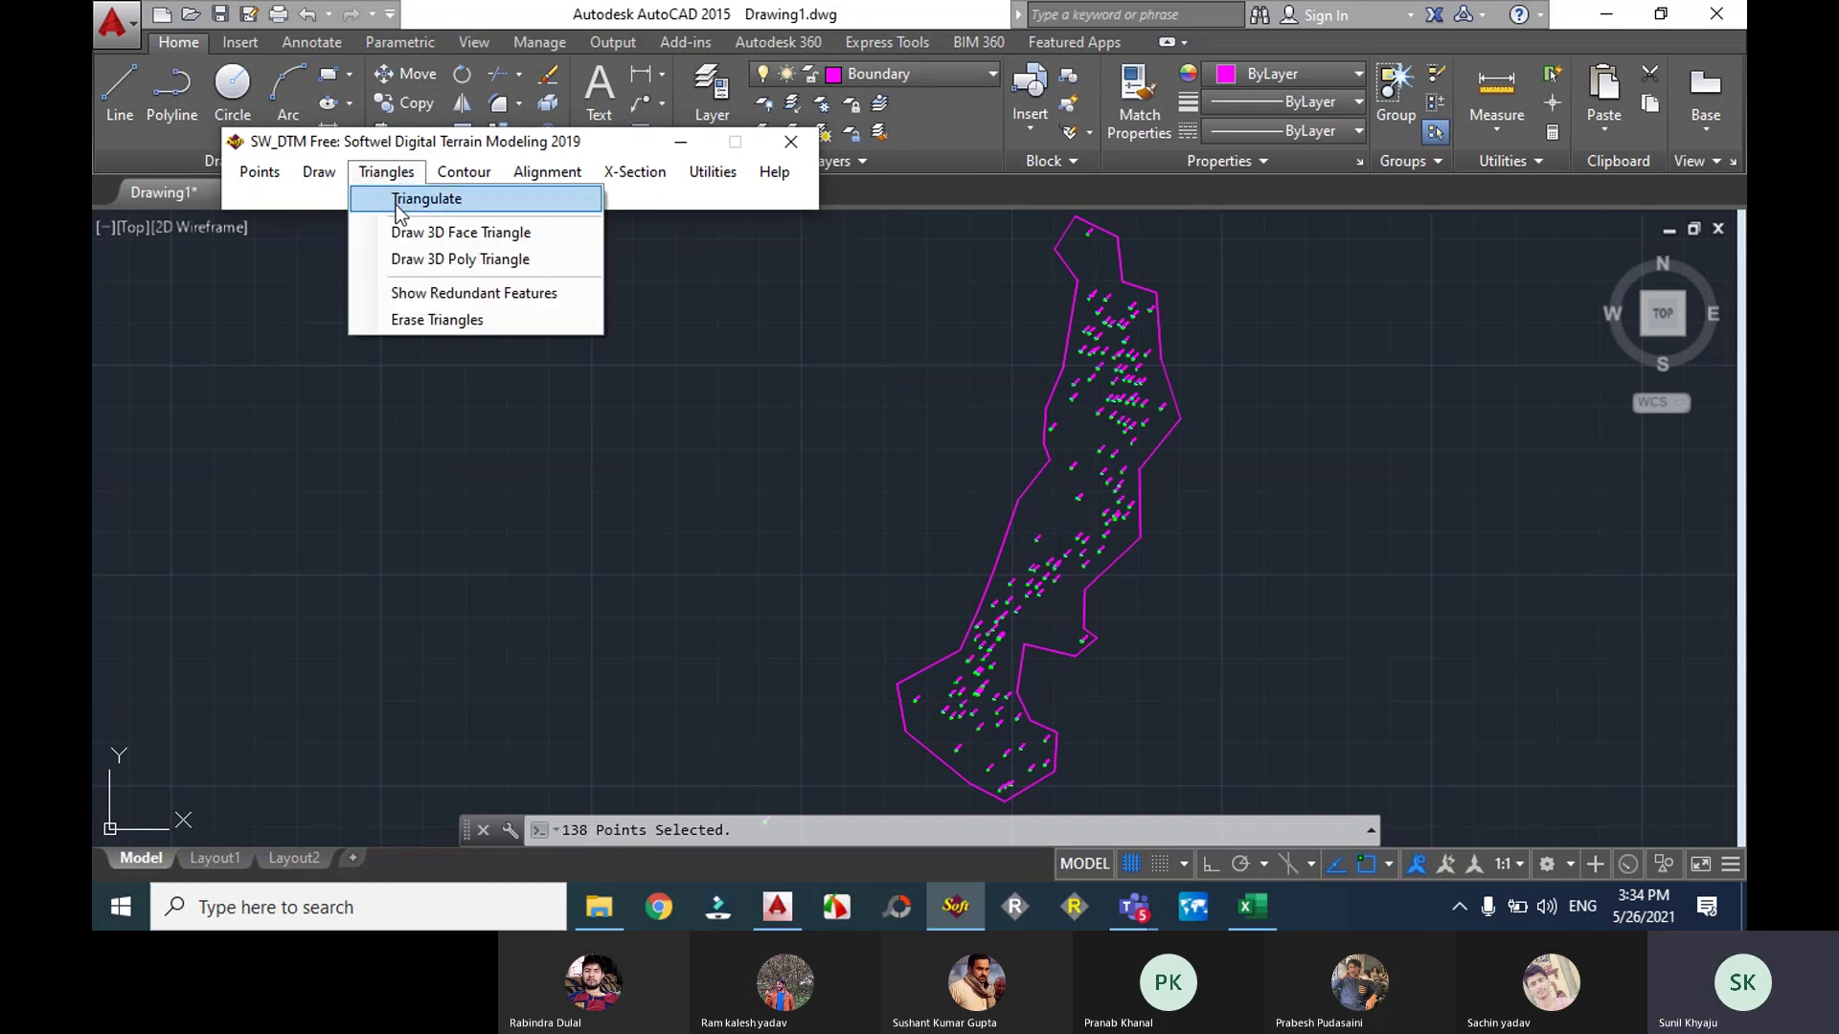
pyautogui.click(397, 199)
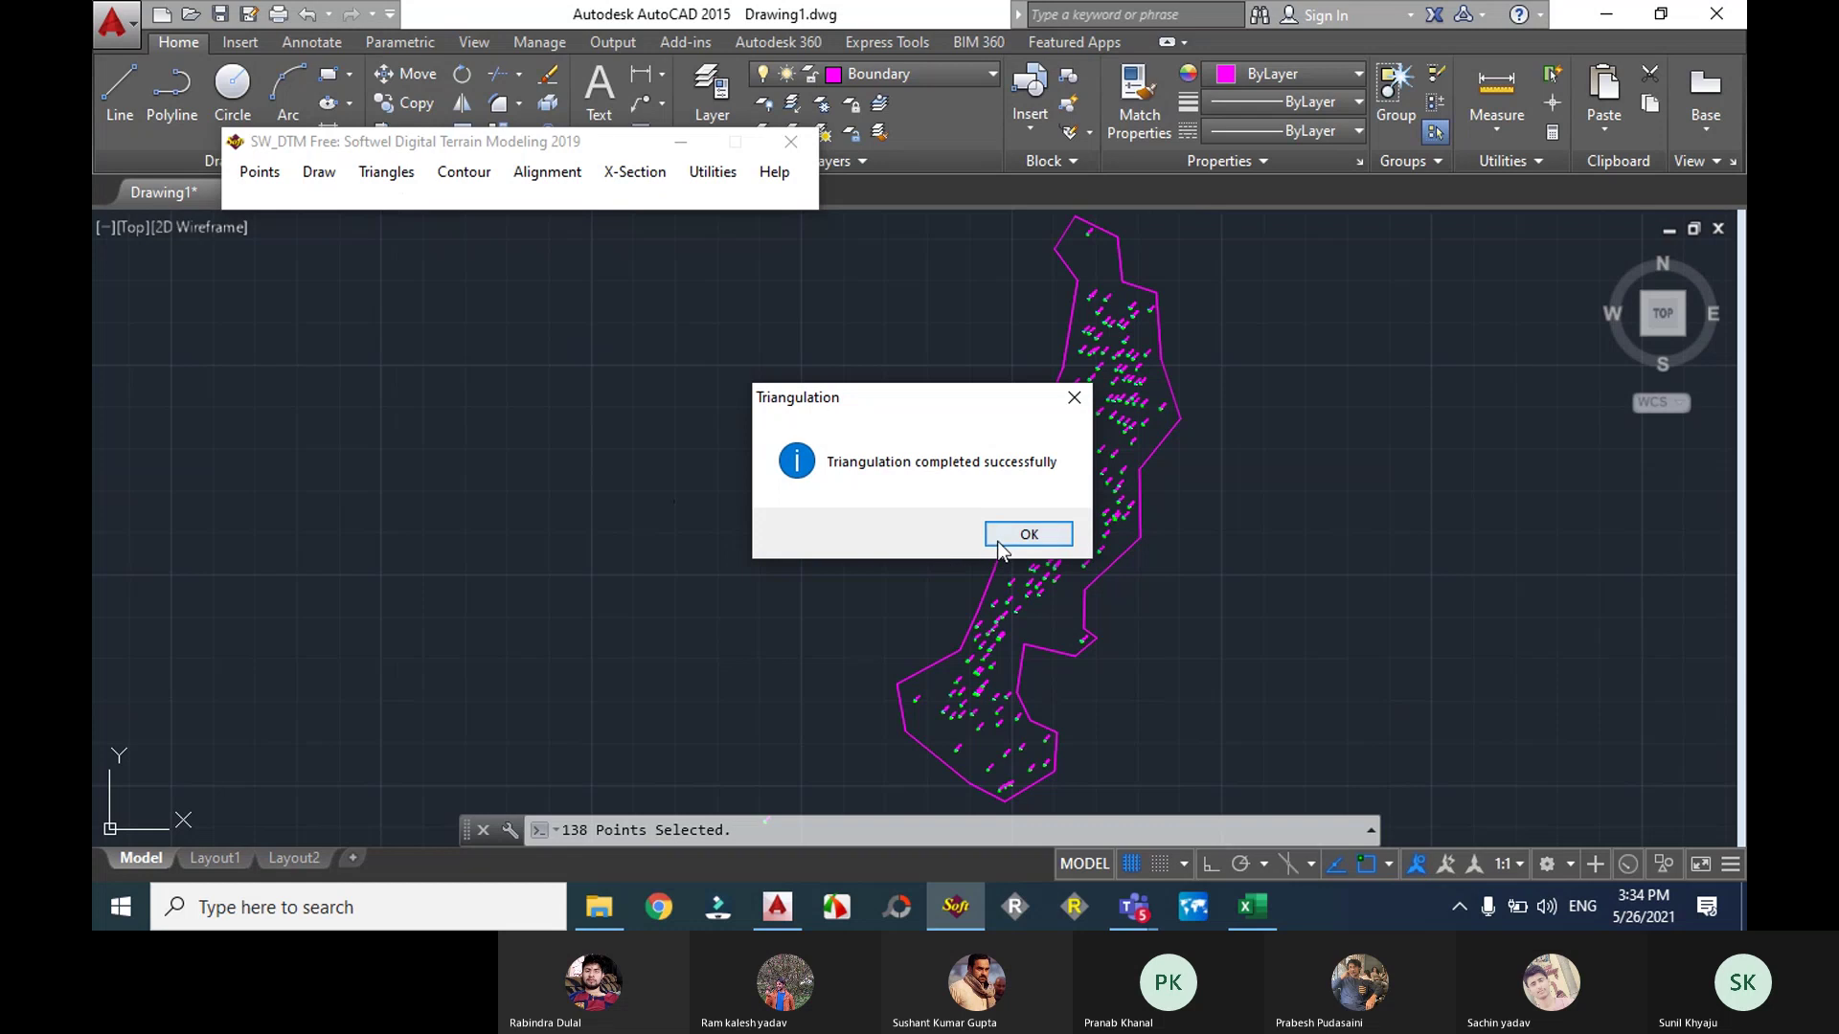
pyautogui.click(1003, 538)
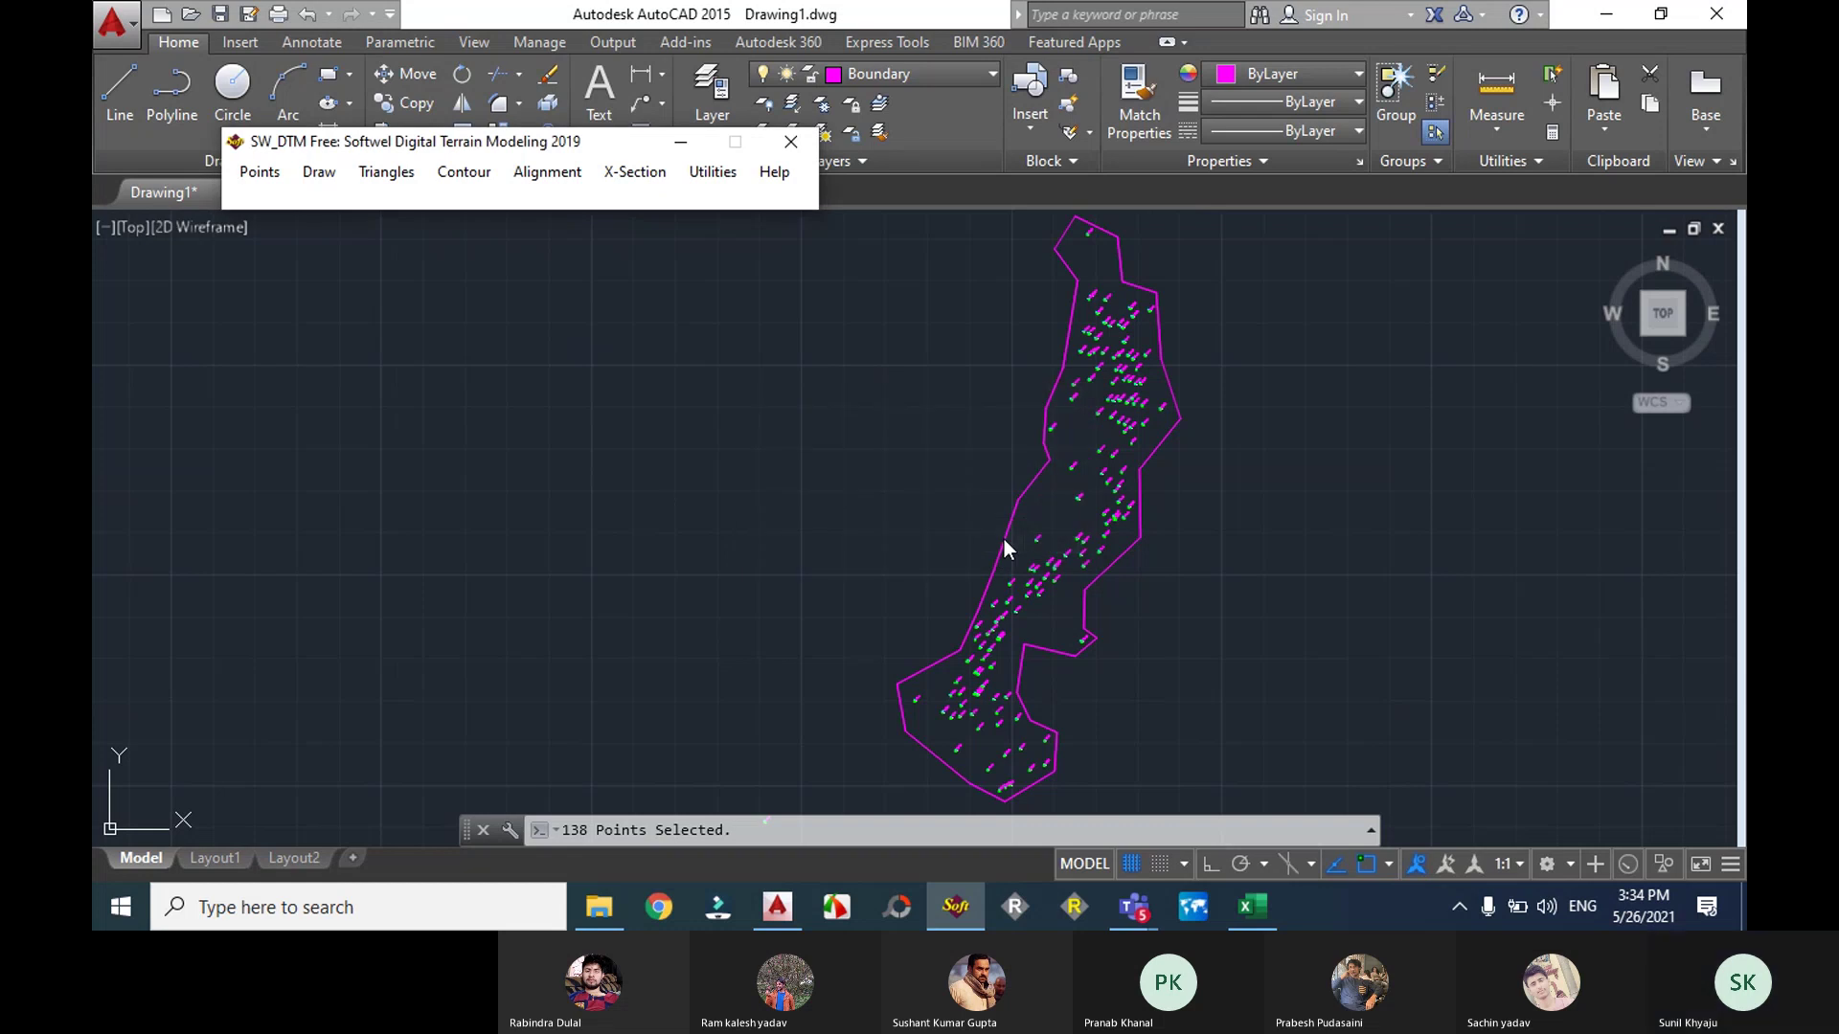
pyautogui.click(954, 905)
pyautogui.click(954, 906)
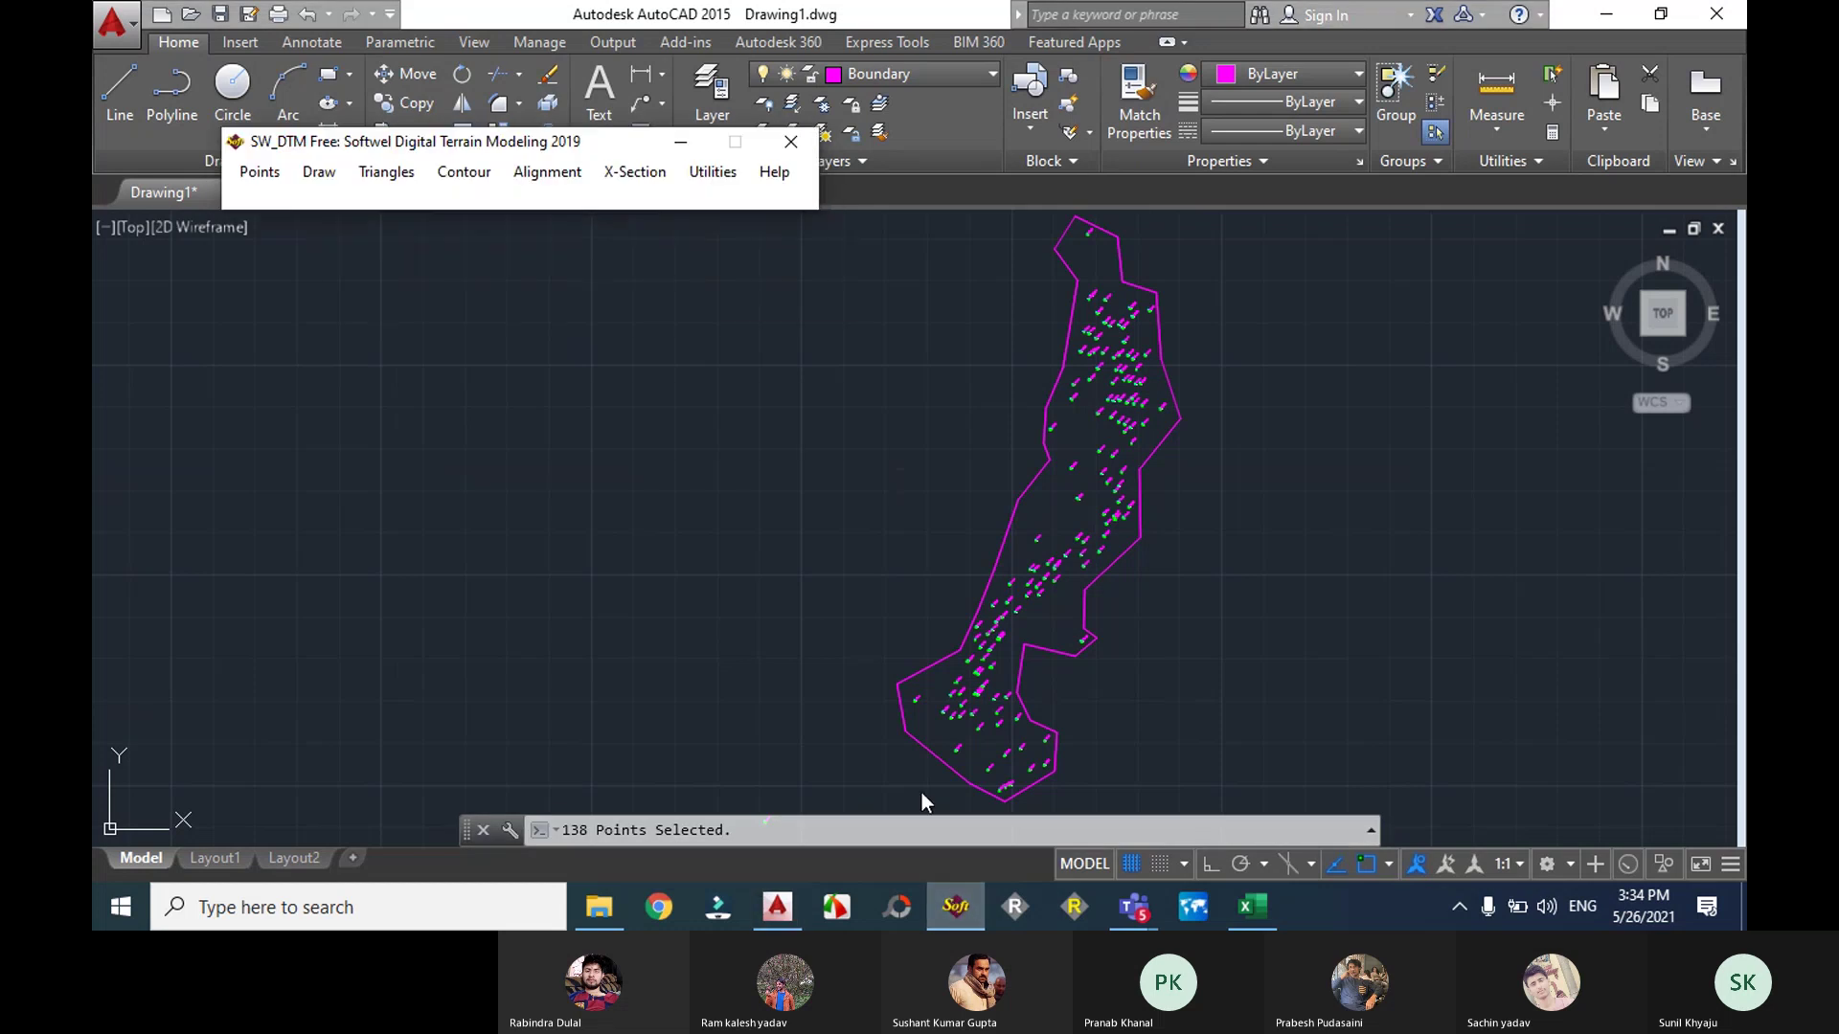
pyautogui.click(398, 180)
pyautogui.click(419, 191)
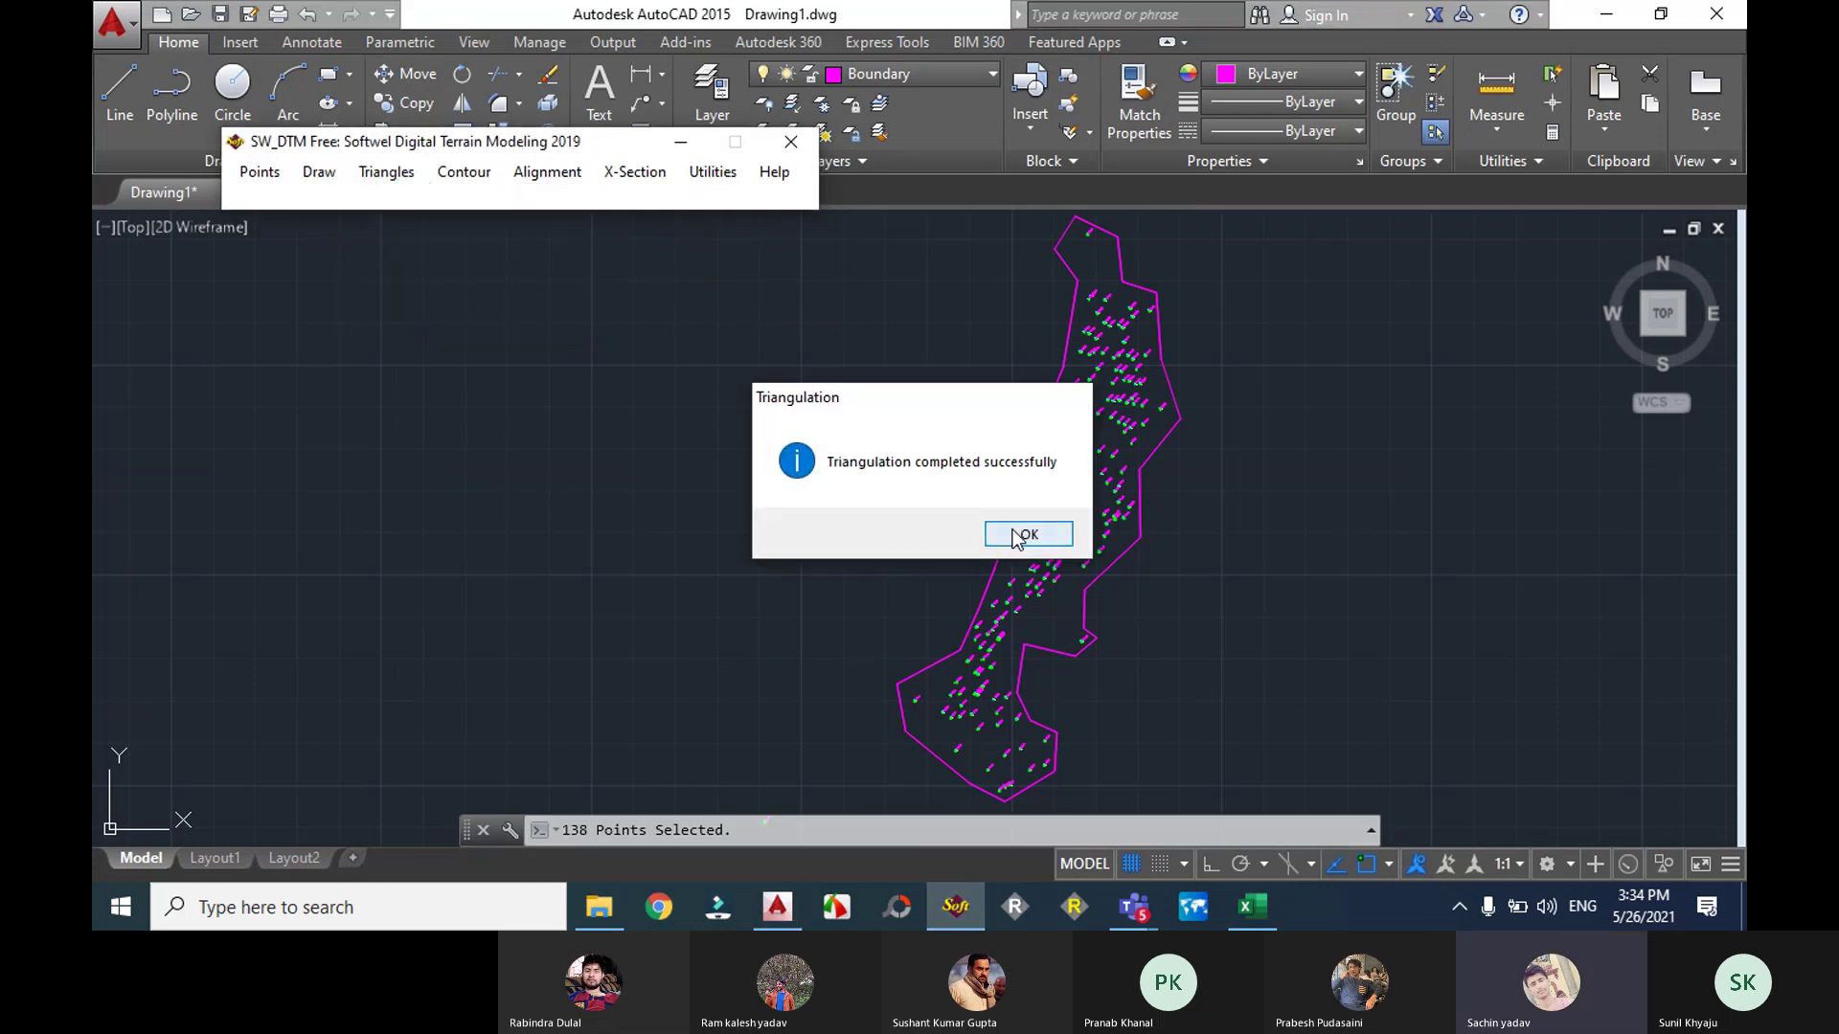
pyautogui.click(1021, 534)
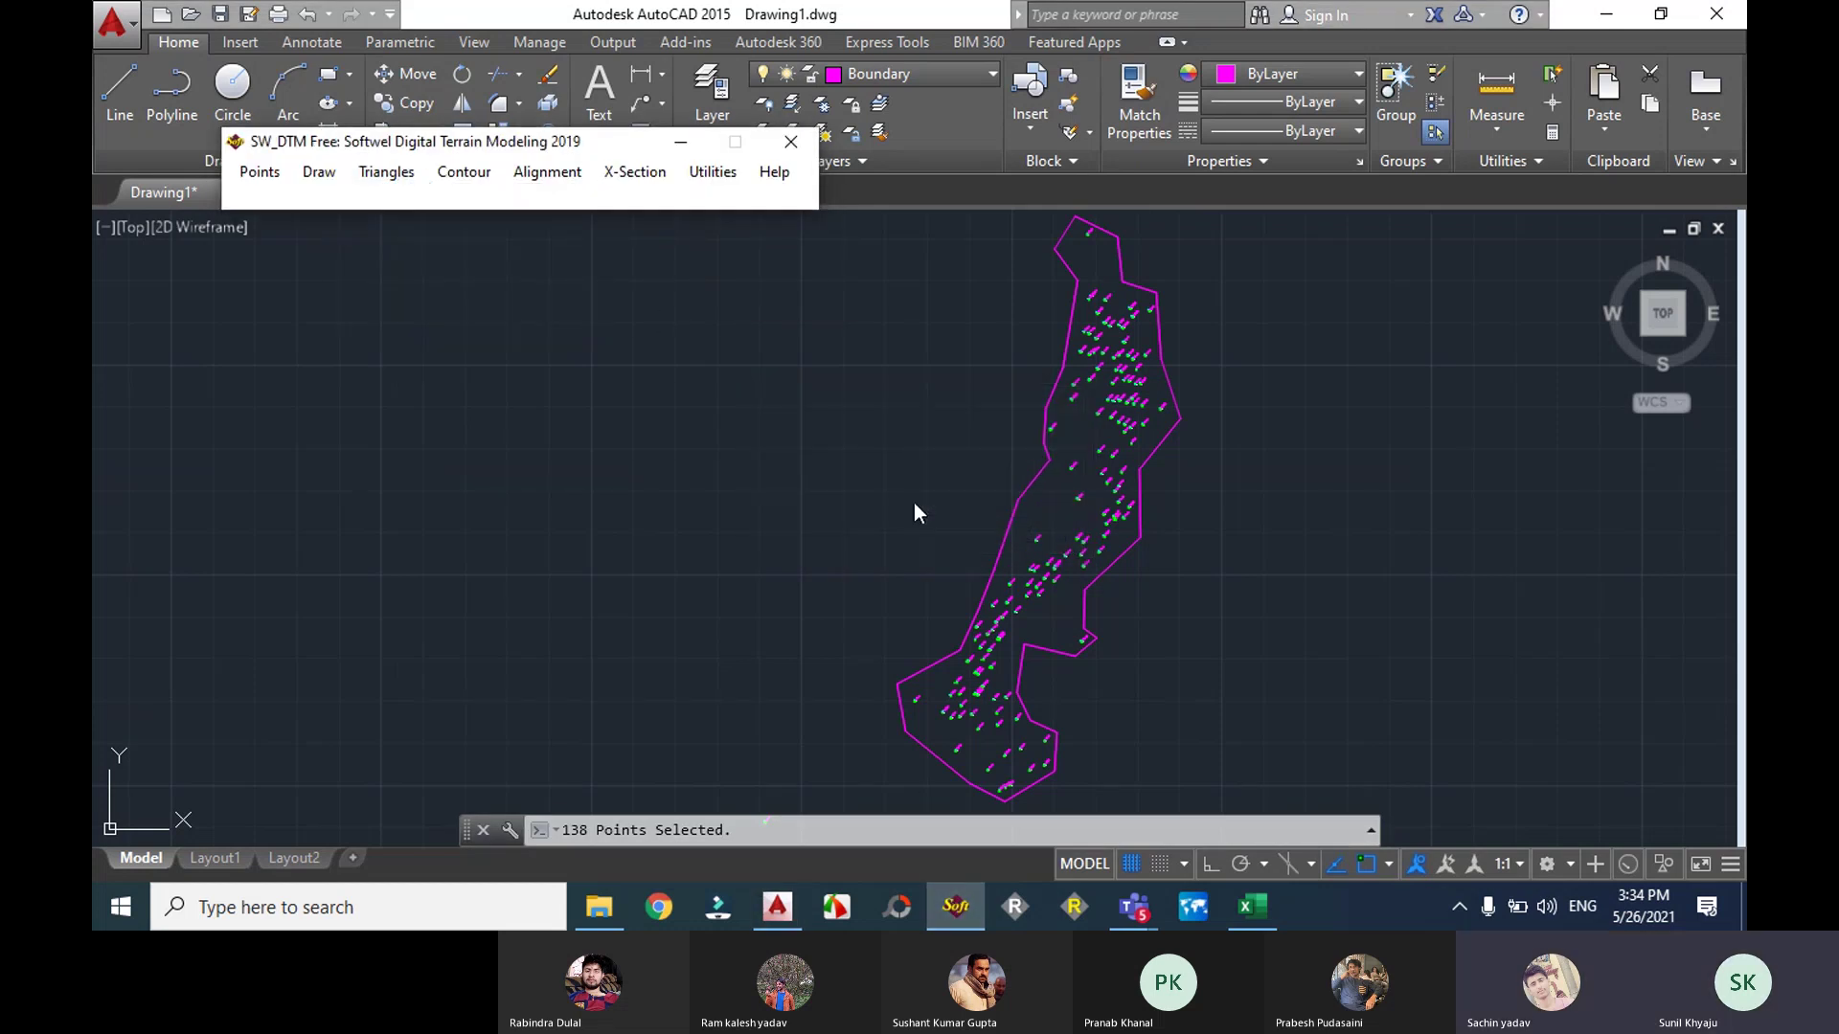
# Step: Draw round contours with a 1.00 contour interval, 5.00 major contour, 0.10 minimum distance and a rounding factor of 5
pyautogui.click(473, 178)
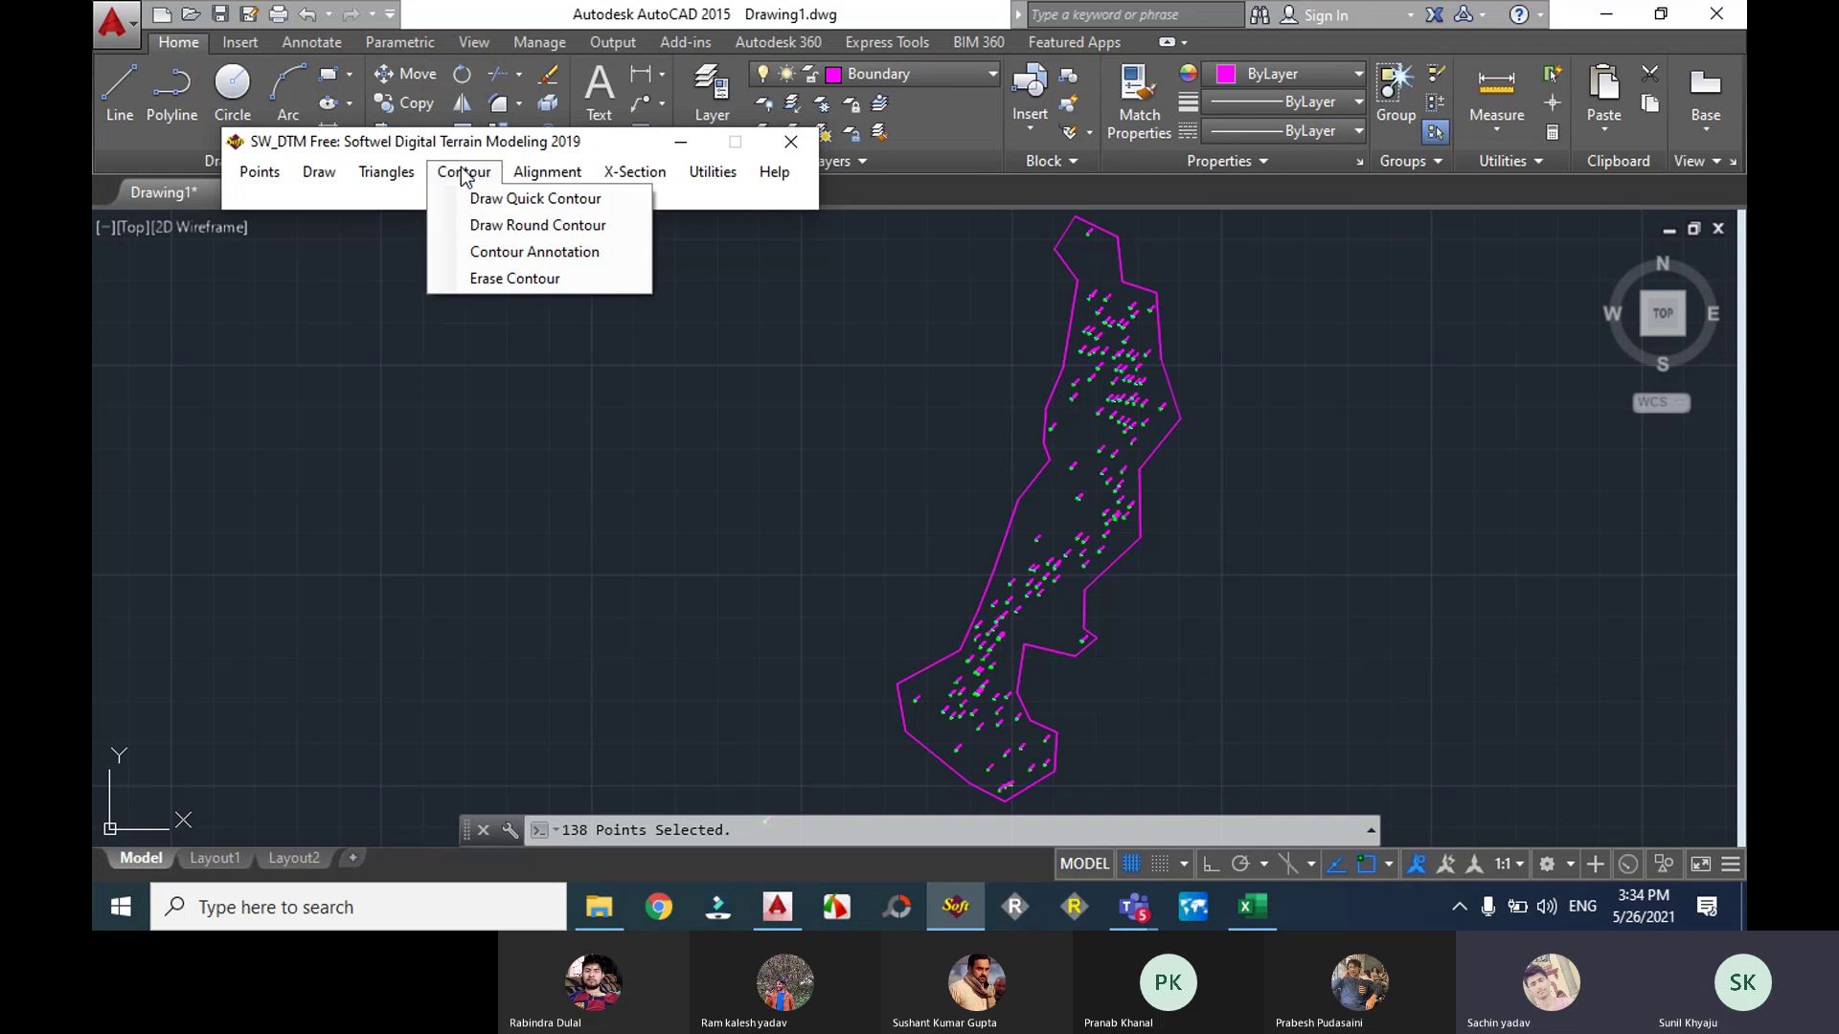
pyautogui.click(478, 226)
pyautogui.click(910, 470)
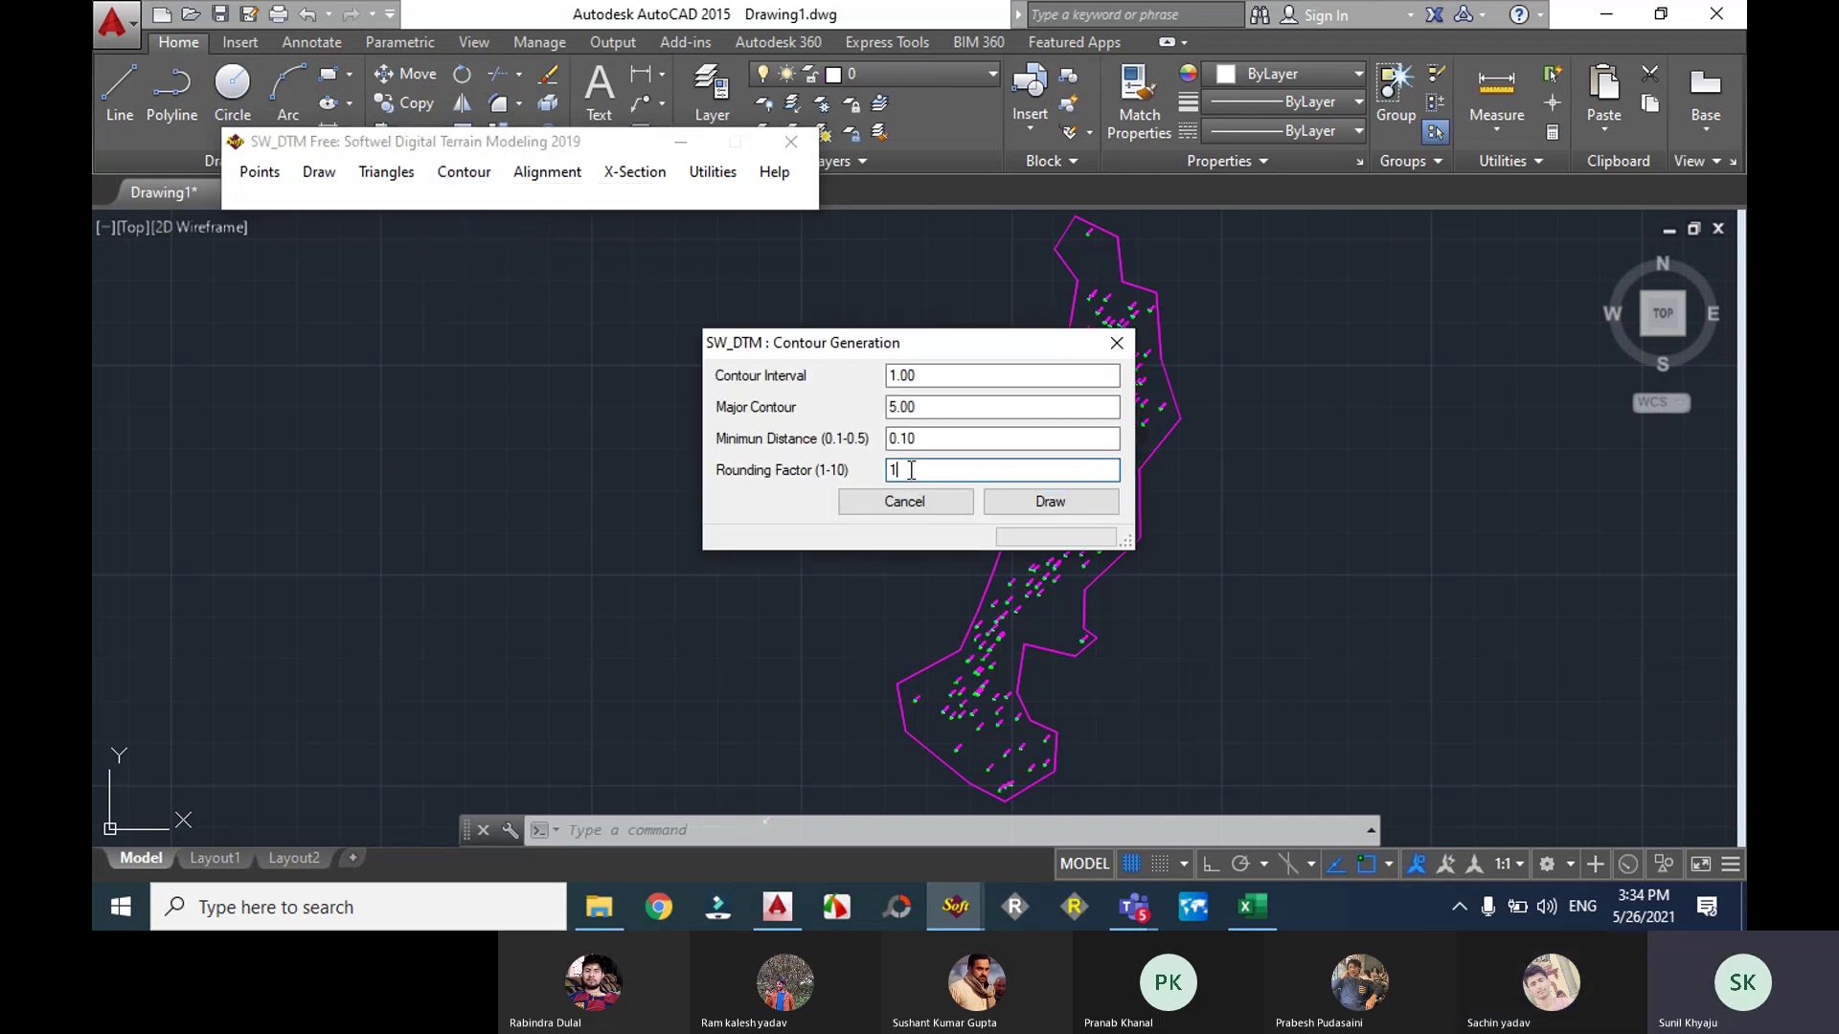
pyautogui.write('5')
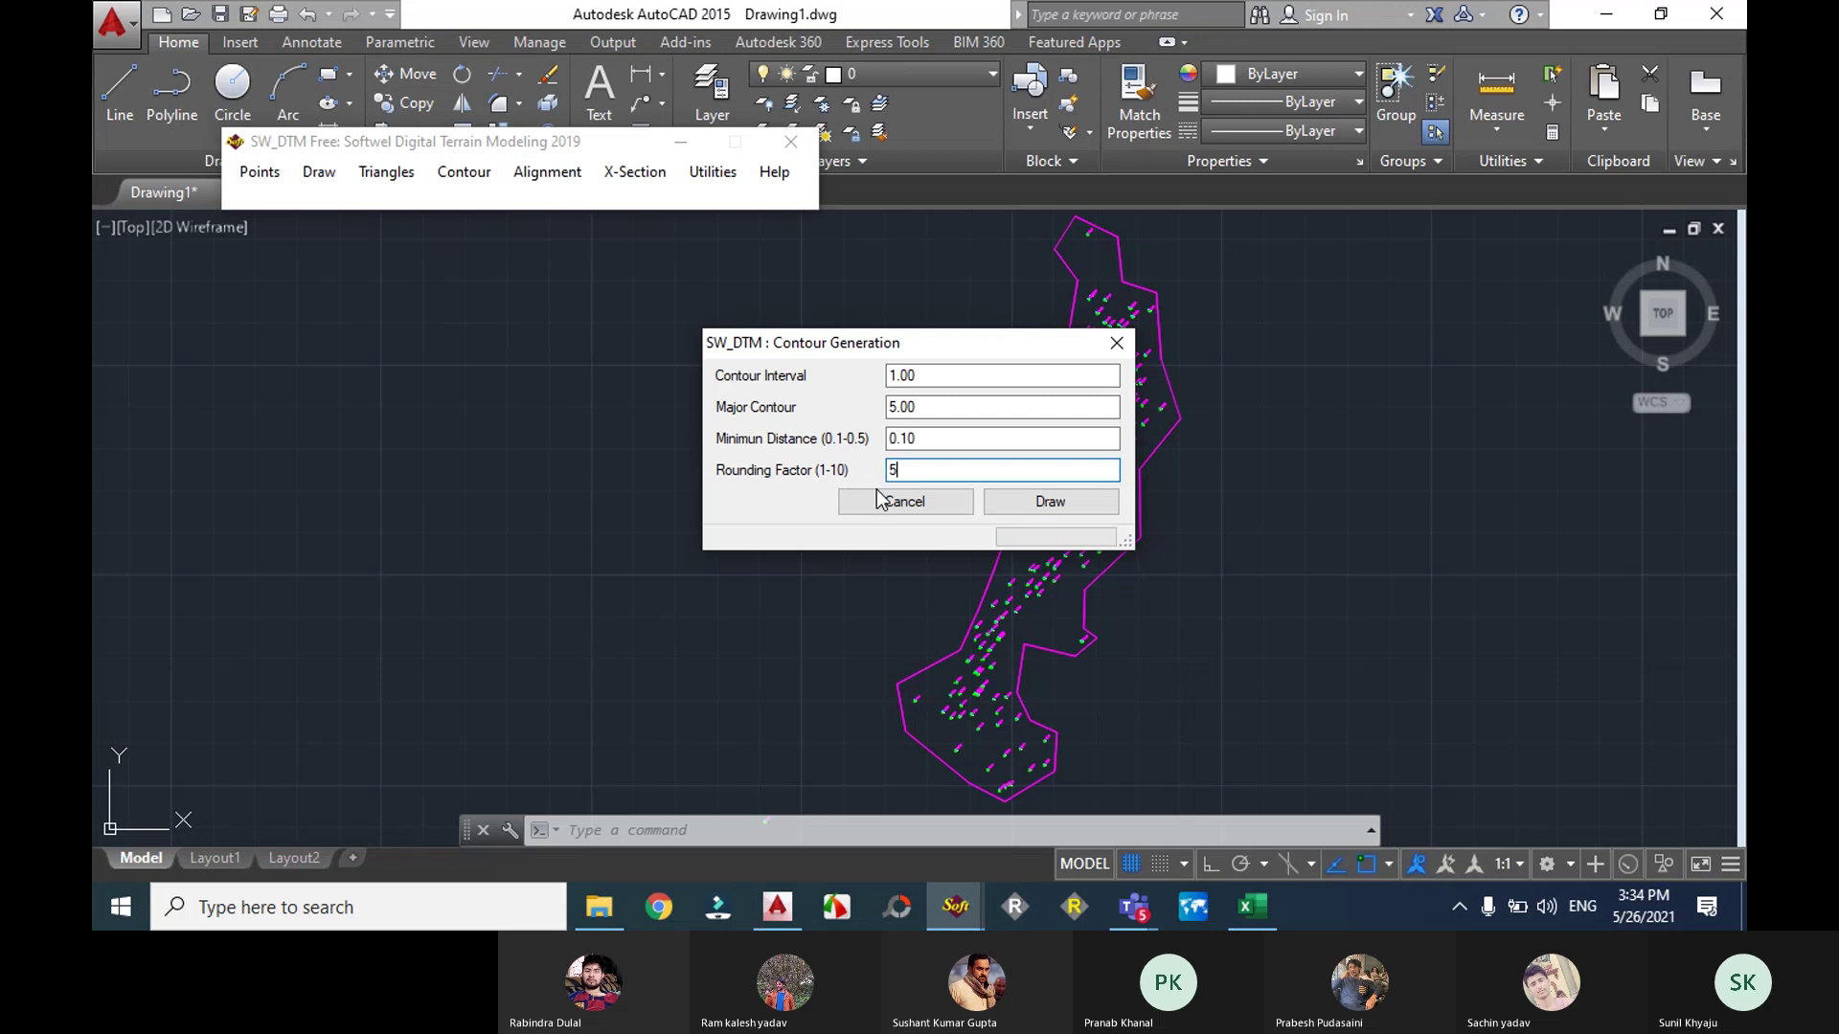
pyautogui.click(1019, 502)
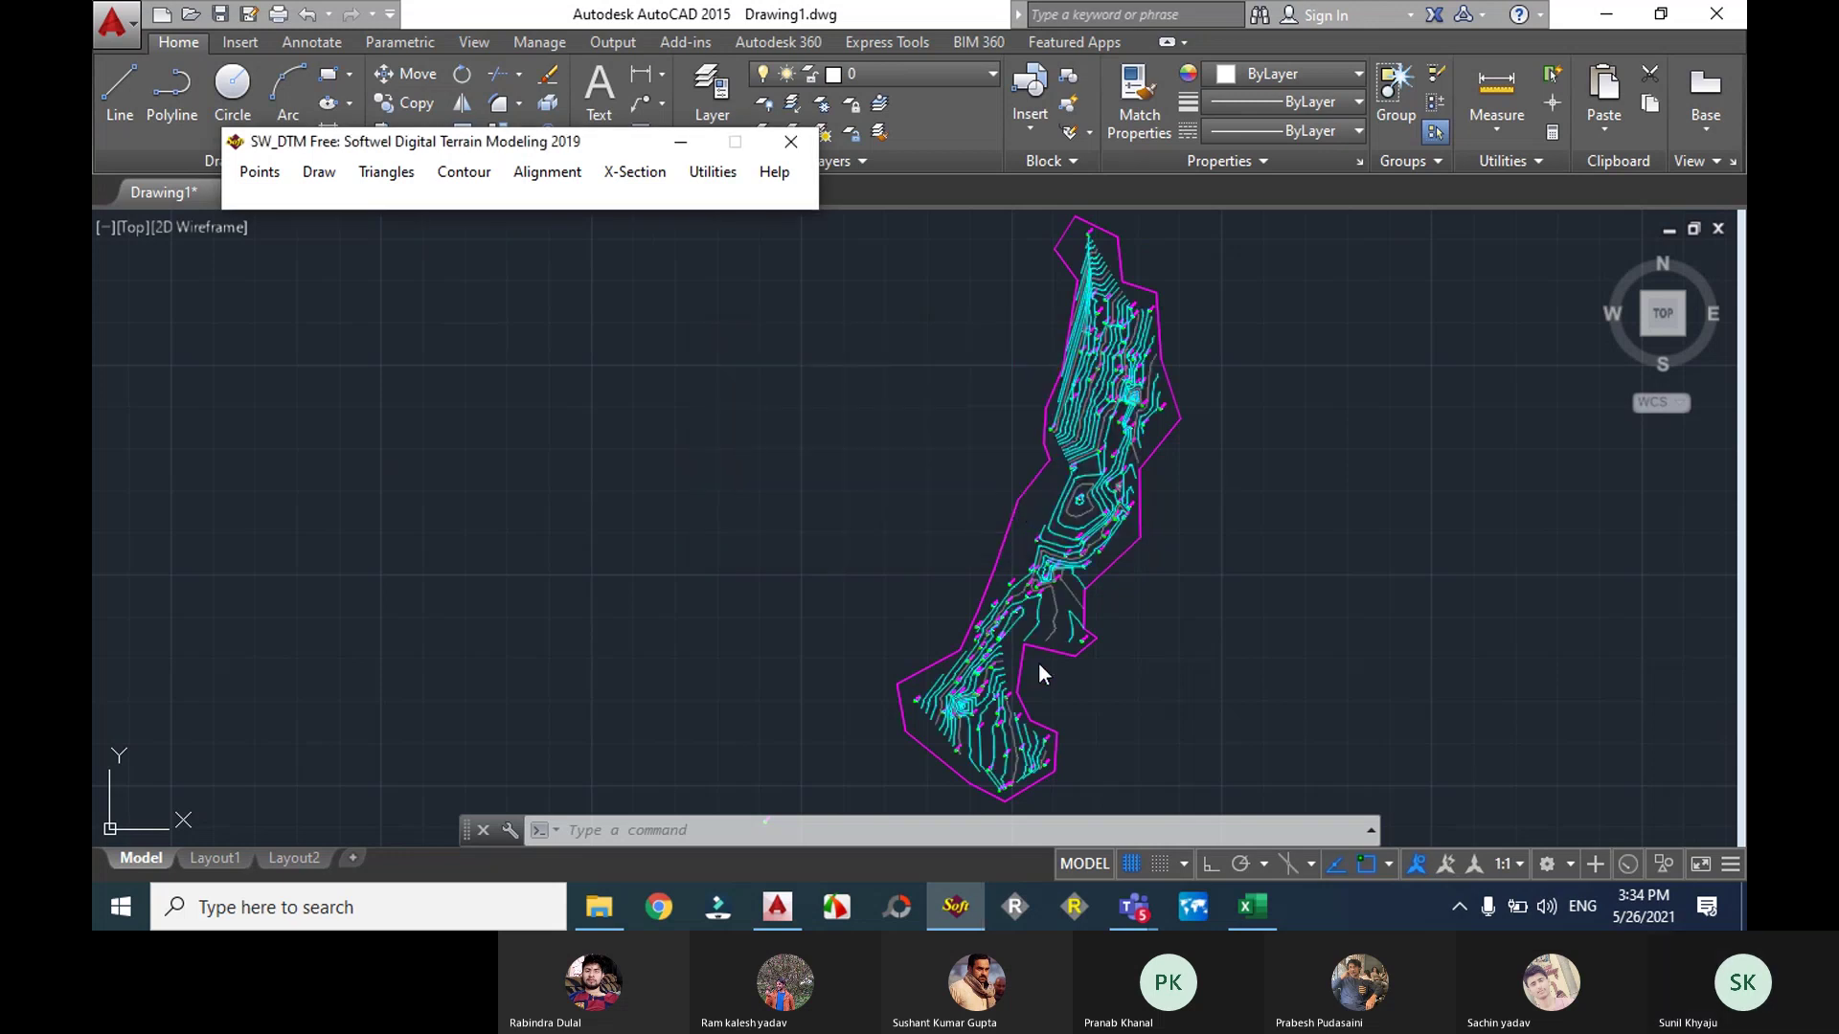
# Step: Run PTYPE to open the point style settings and choose the circle-with-cross point symbol
pyautogui.scroll(5, 1039, 663)
pyautogui.scroll(2, 845, 601)
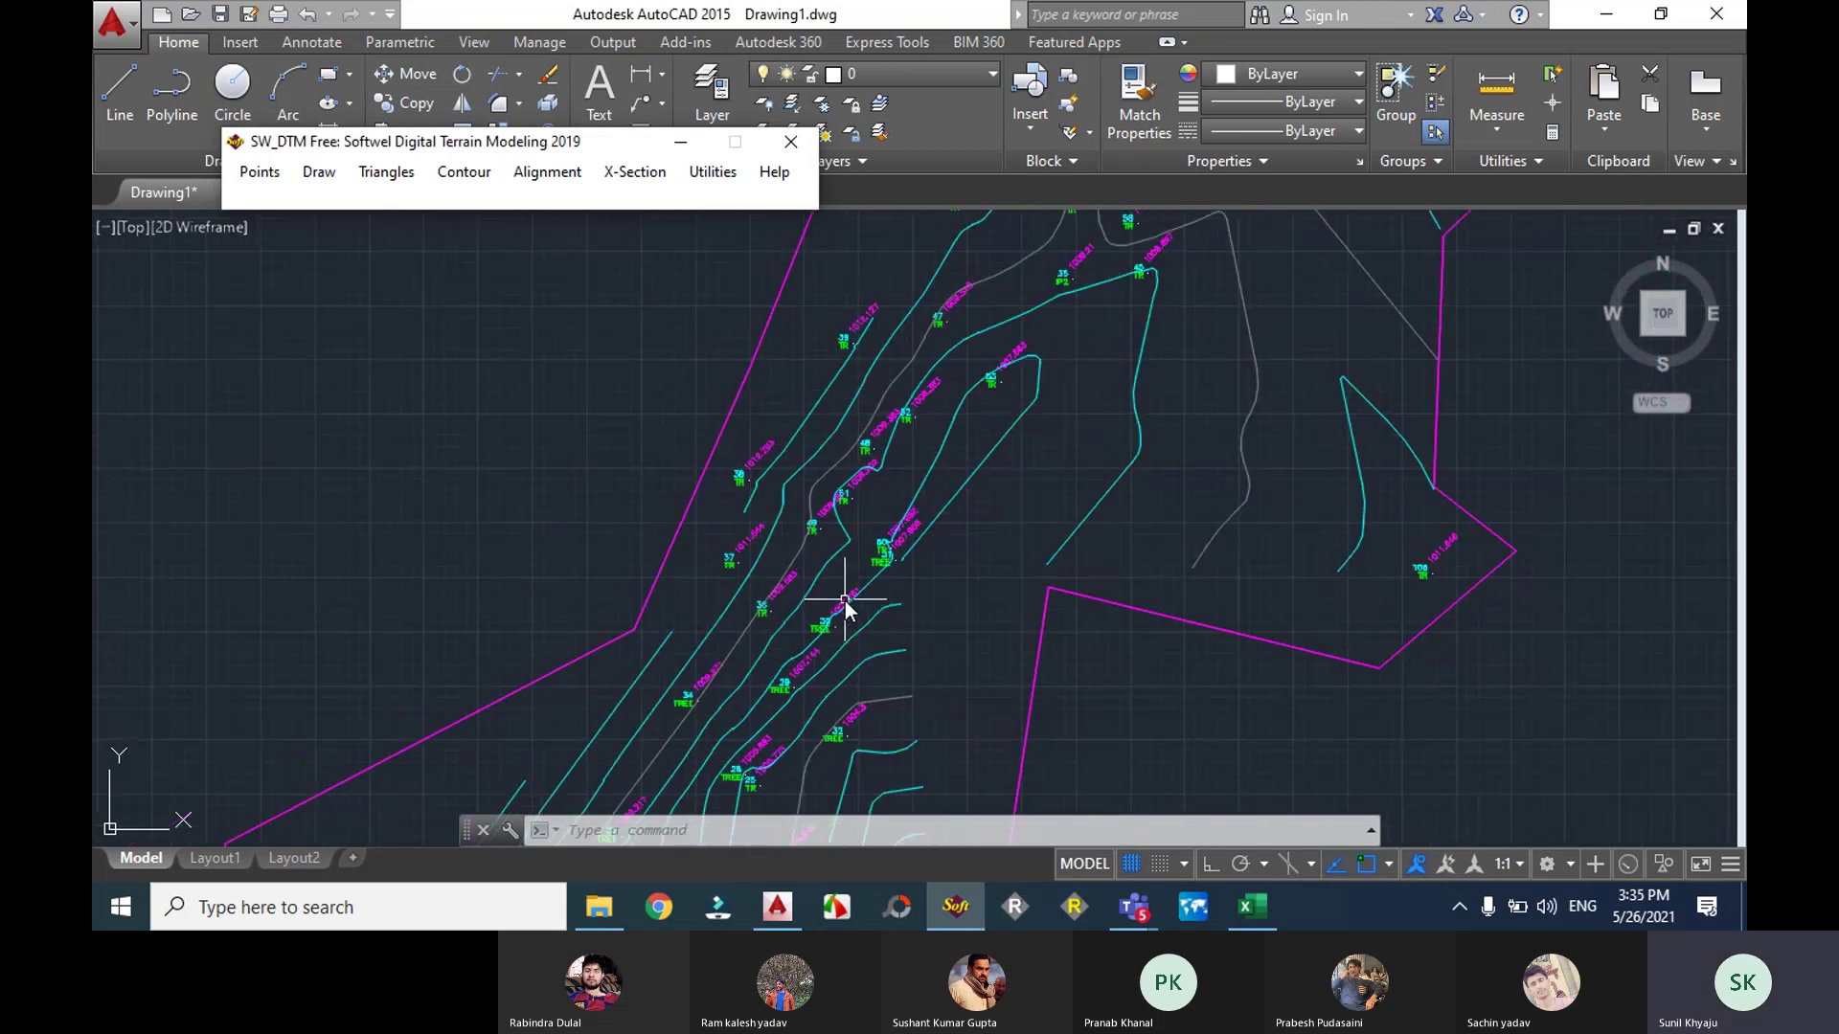
pyautogui.scroll(-5, 846, 601)
pyautogui.scroll(3, 846, 592)
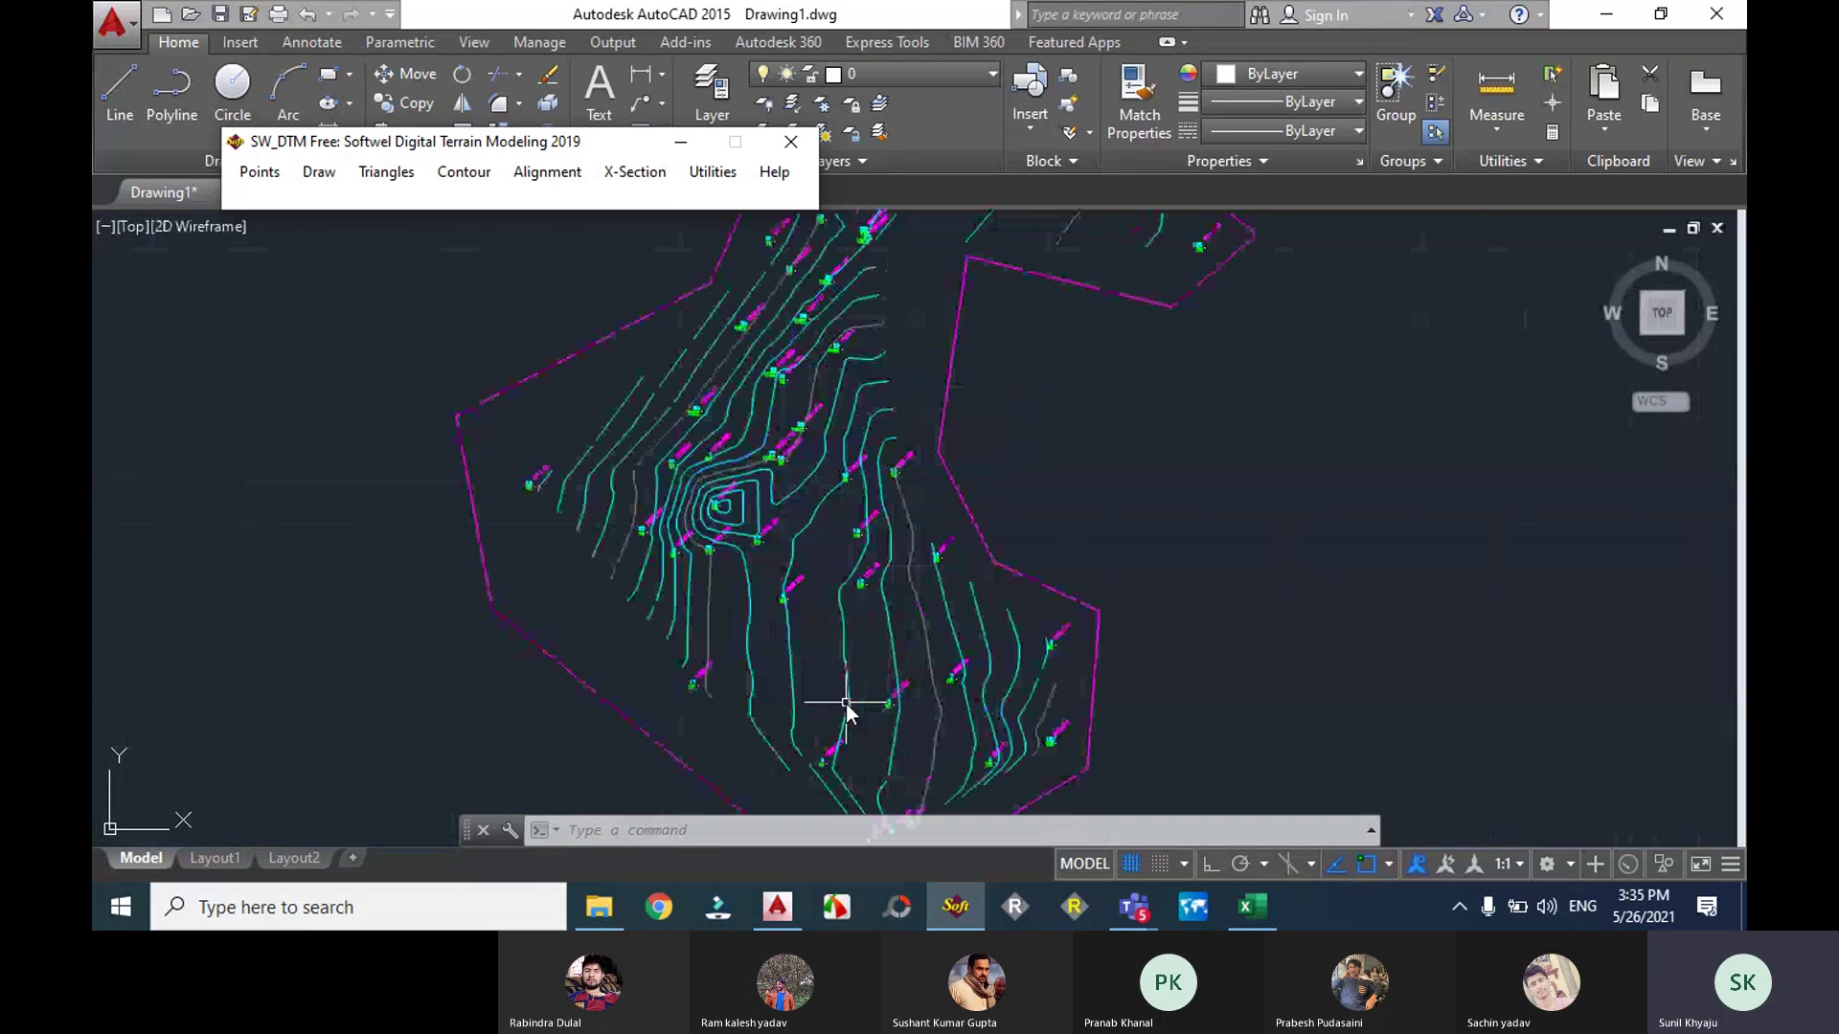
pyautogui.scroll(3, 865, 582)
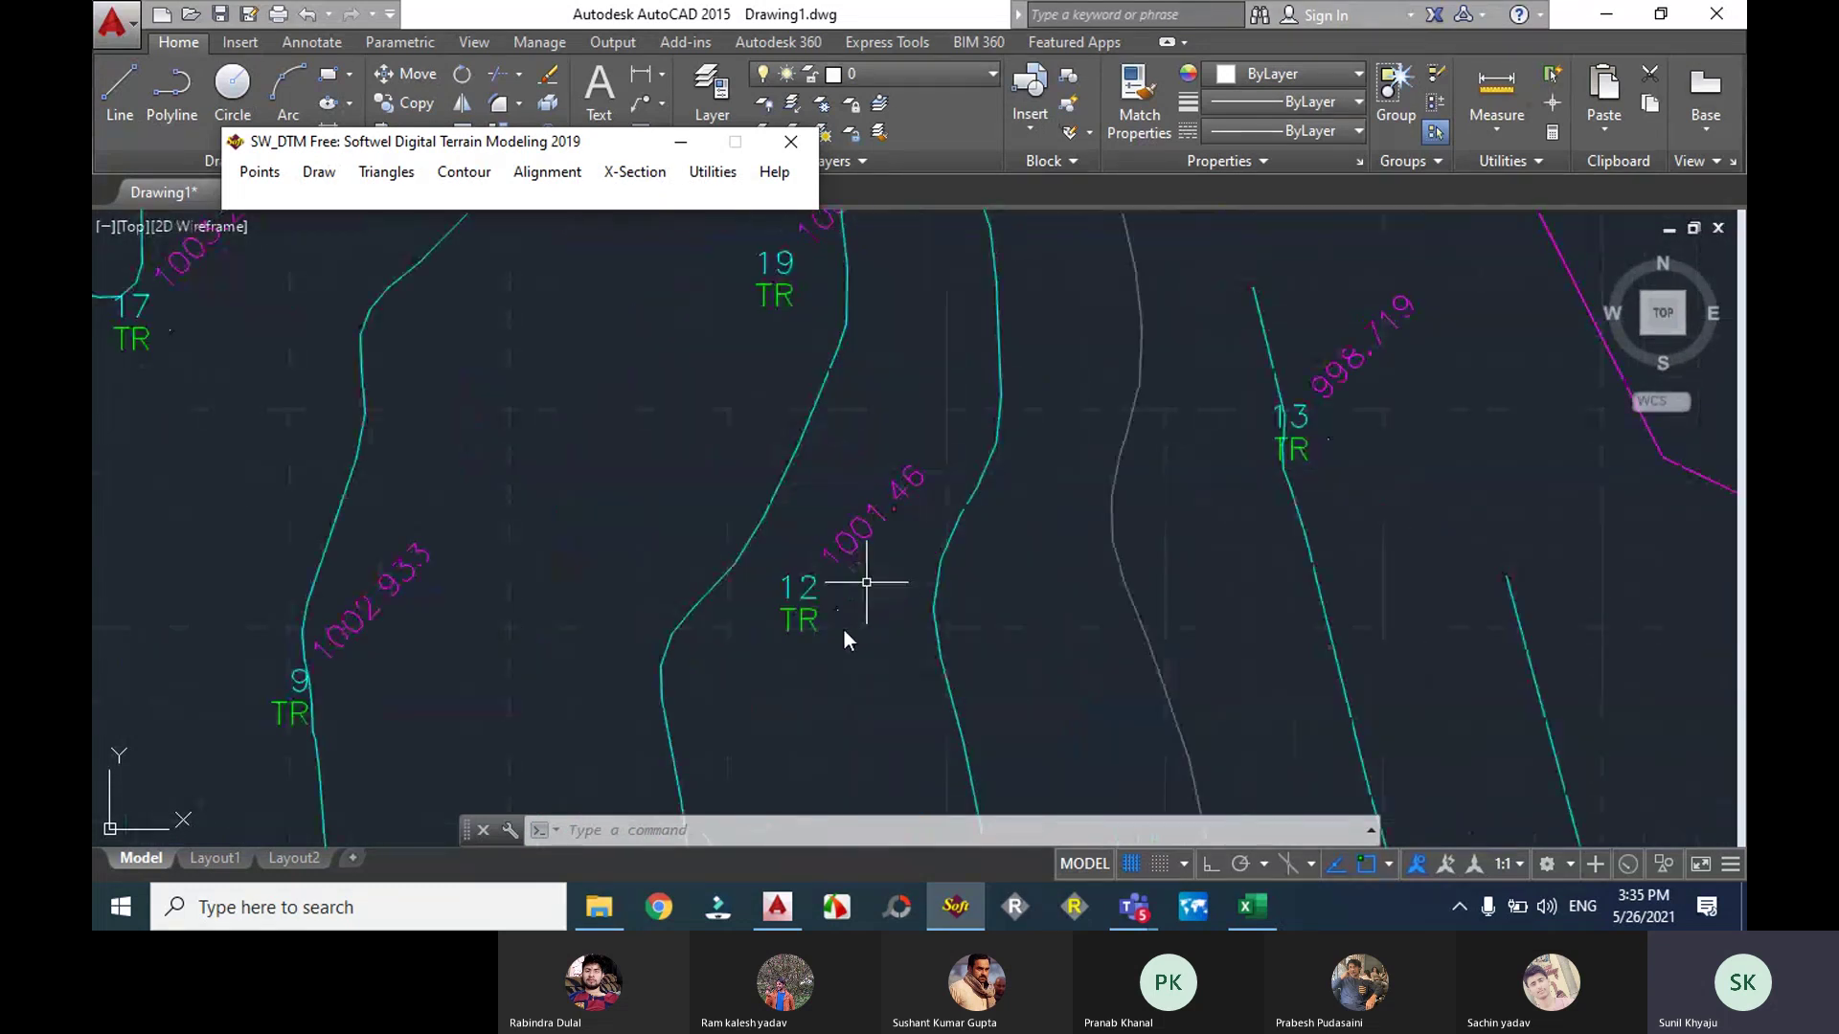
pyautogui.click(782, 831)
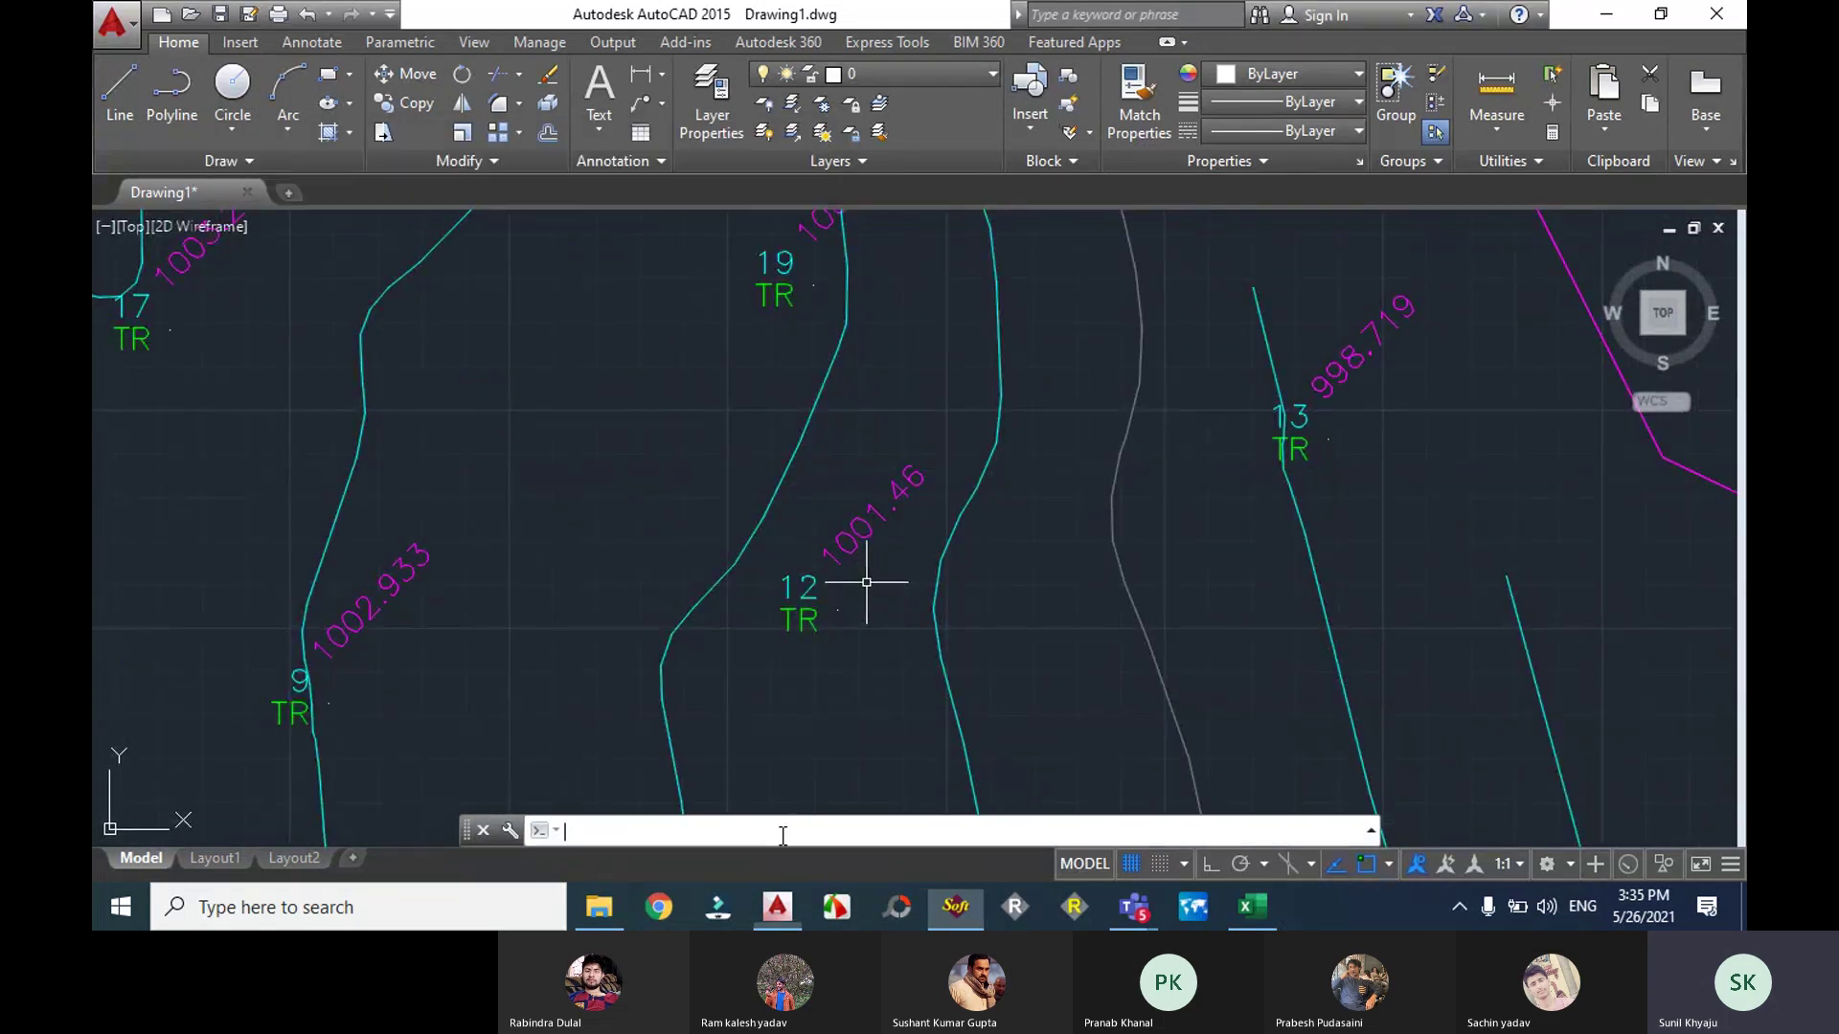
pyautogui.write('pty')
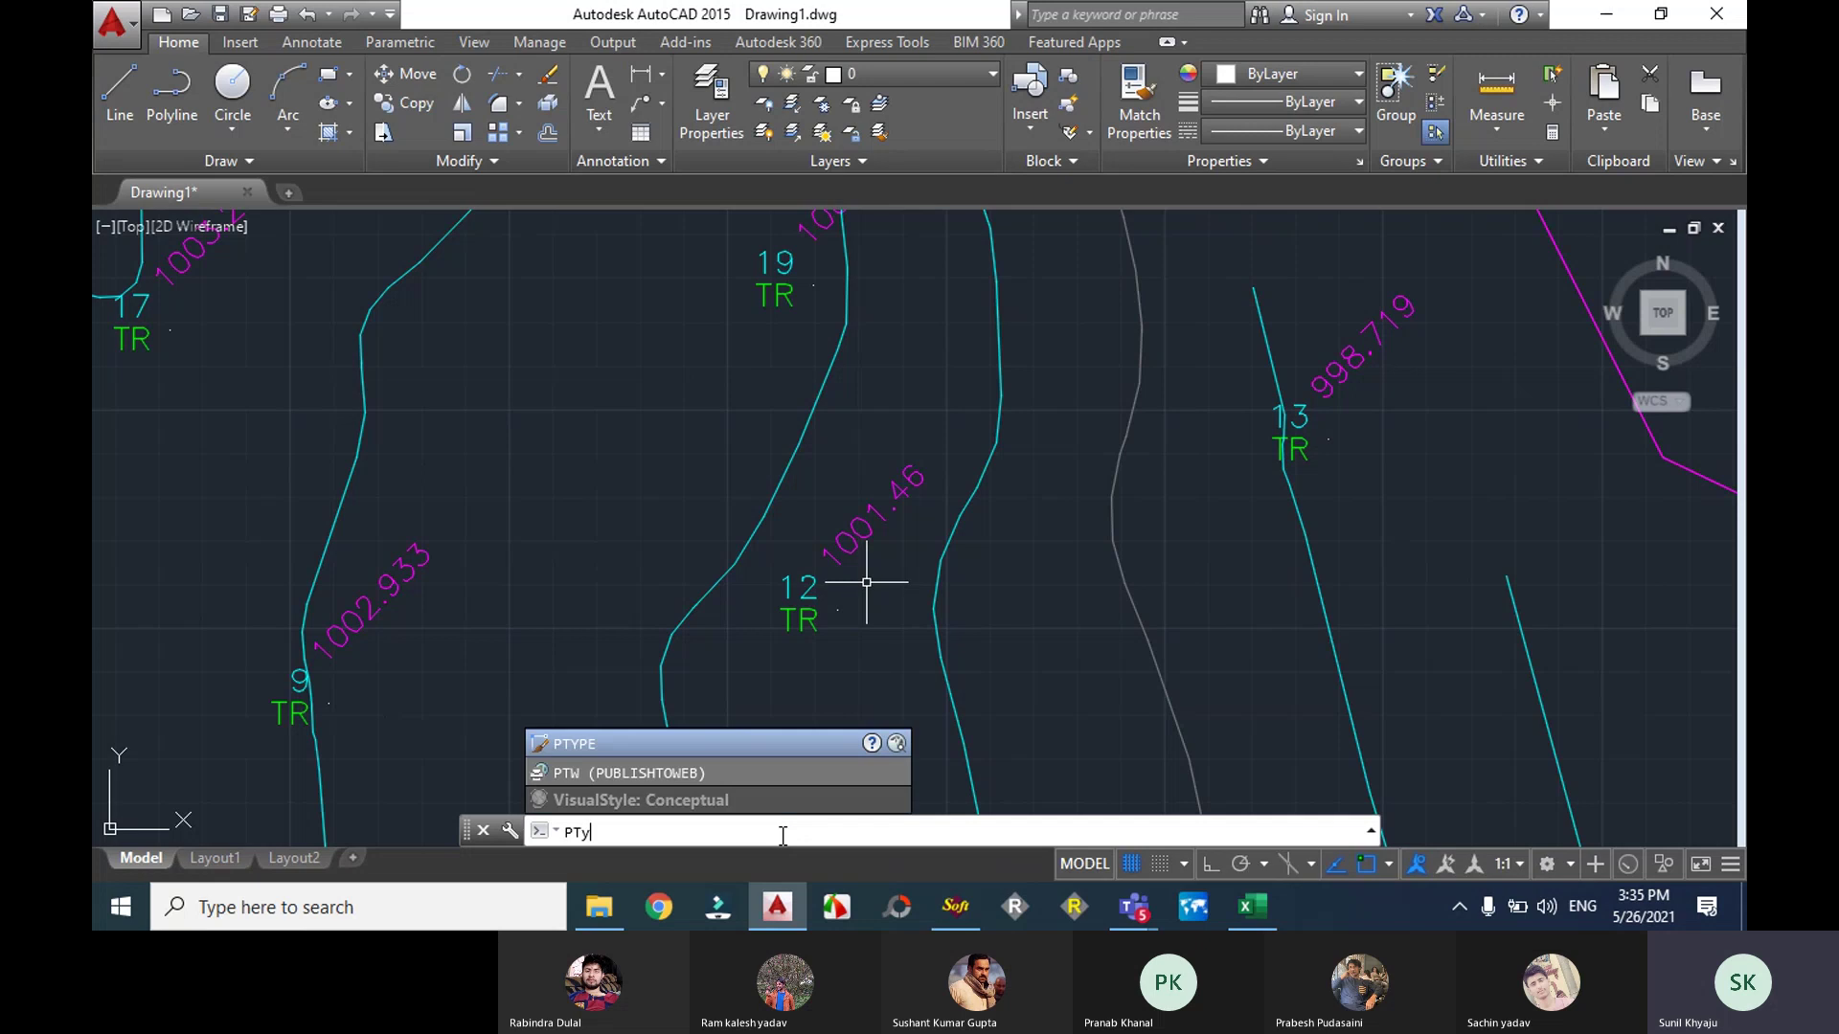
pyautogui.write('pe')
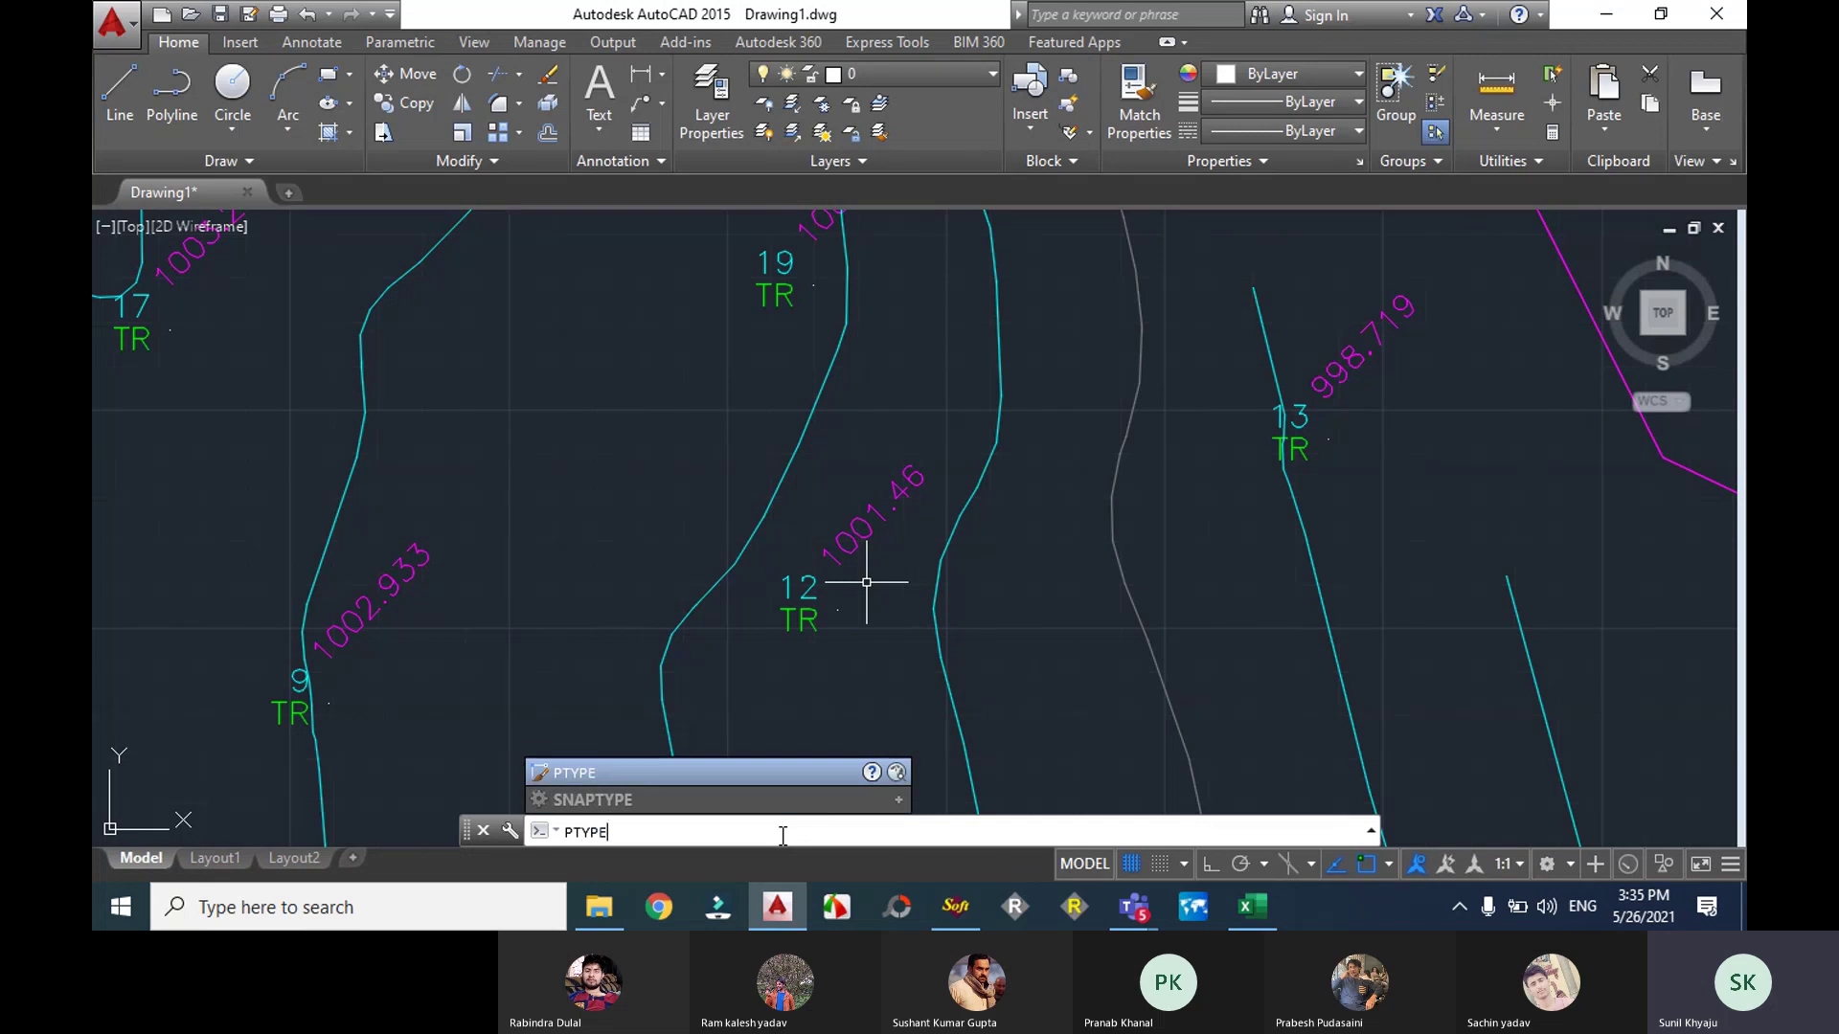
pyautogui.press('Return')
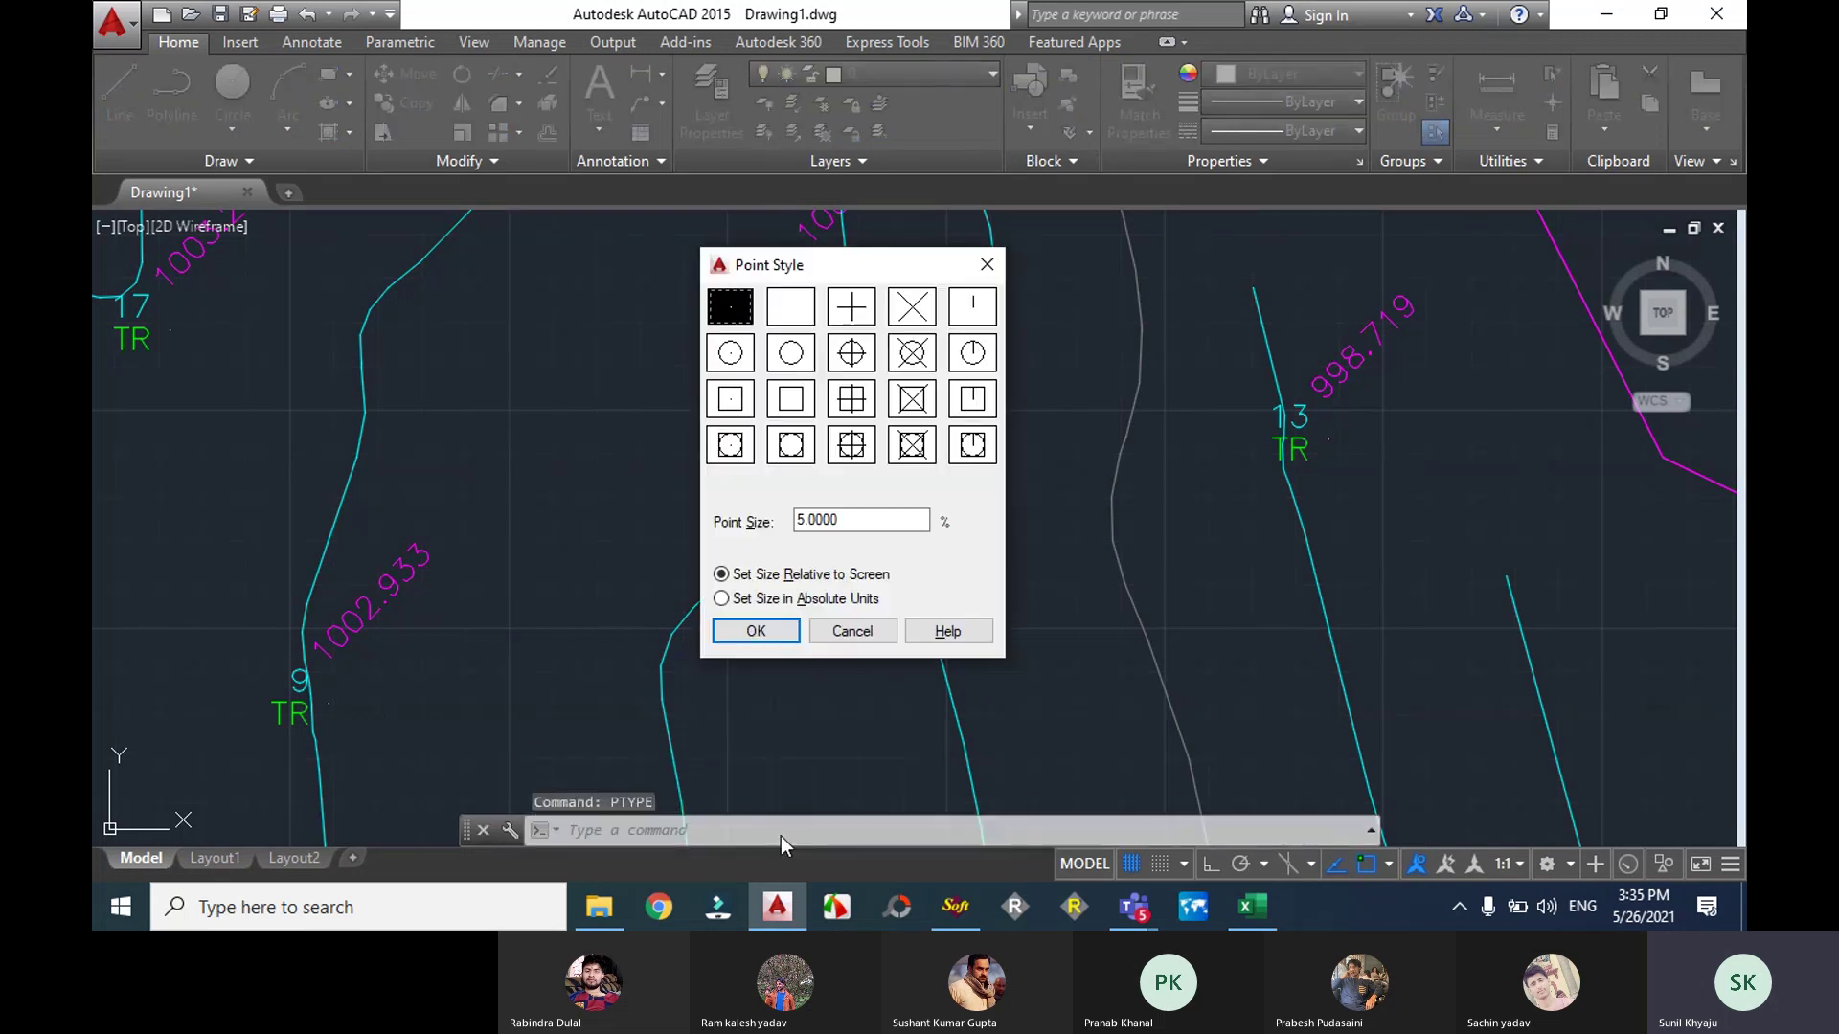
pyautogui.click(856, 362)
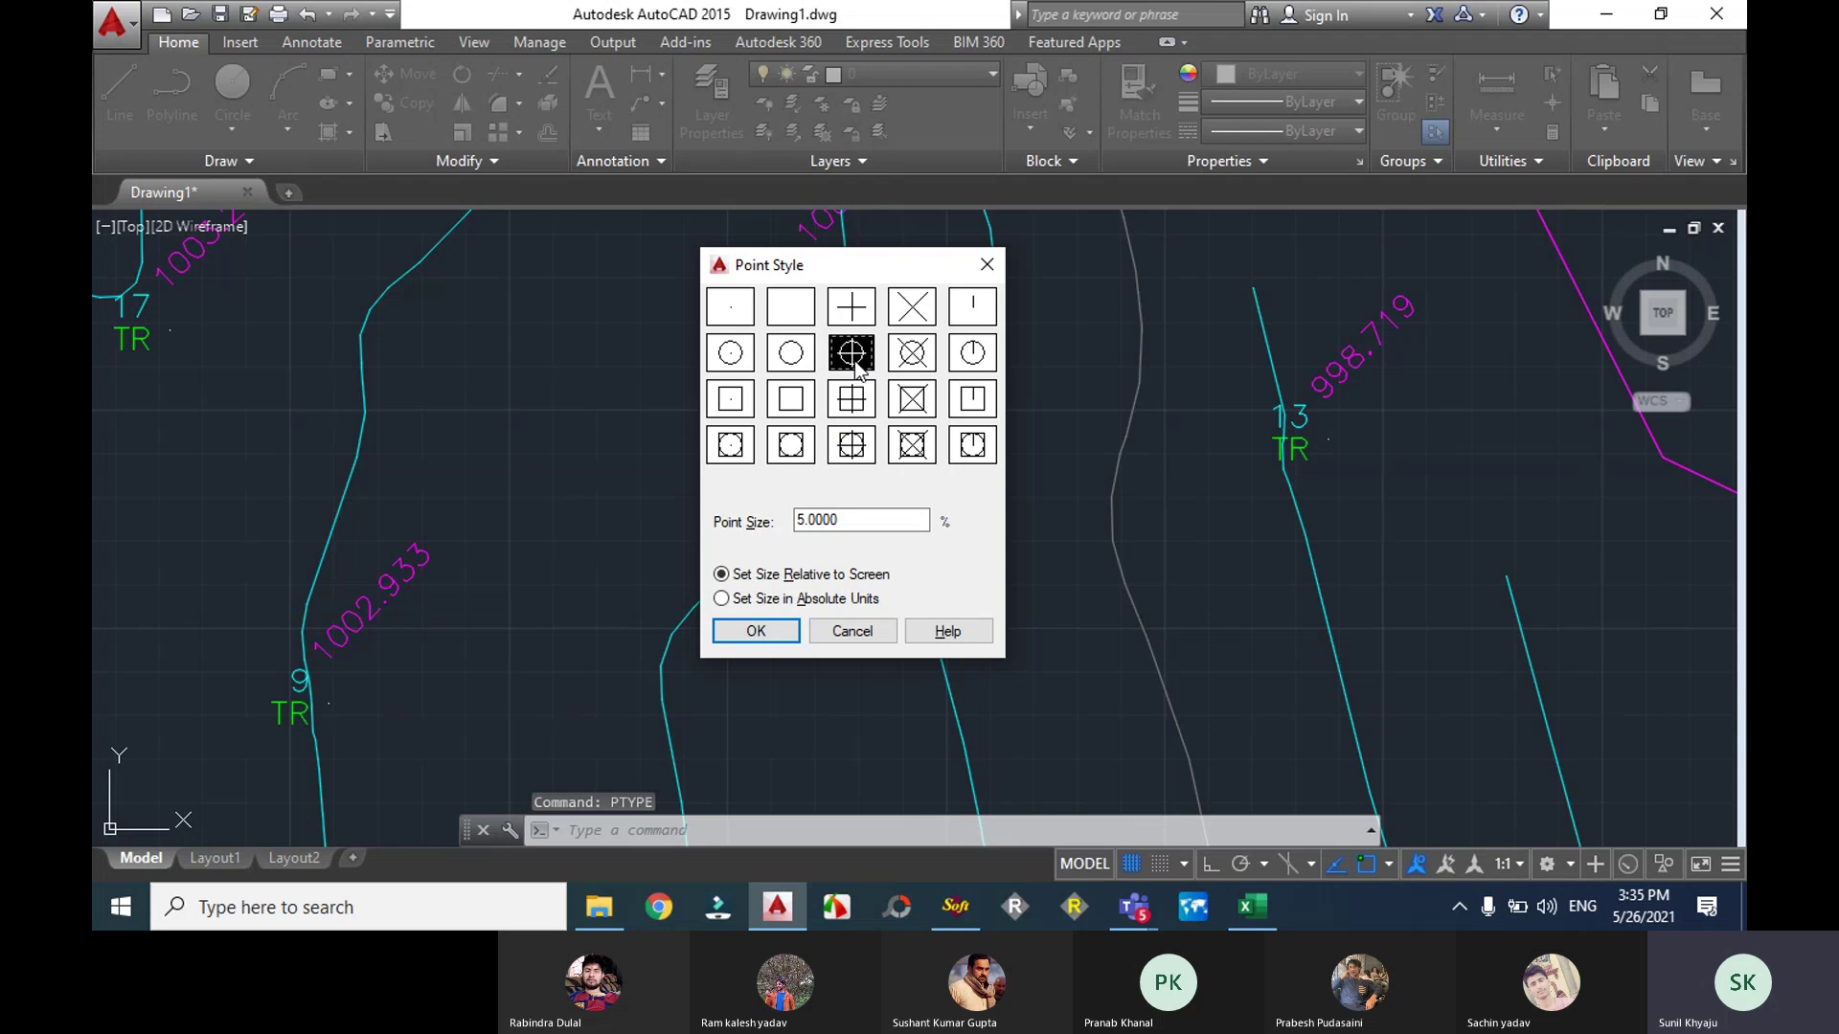
# Step: Set the point size to 0.5 in absolute units and apply the point style
pyautogui.click(723, 605)
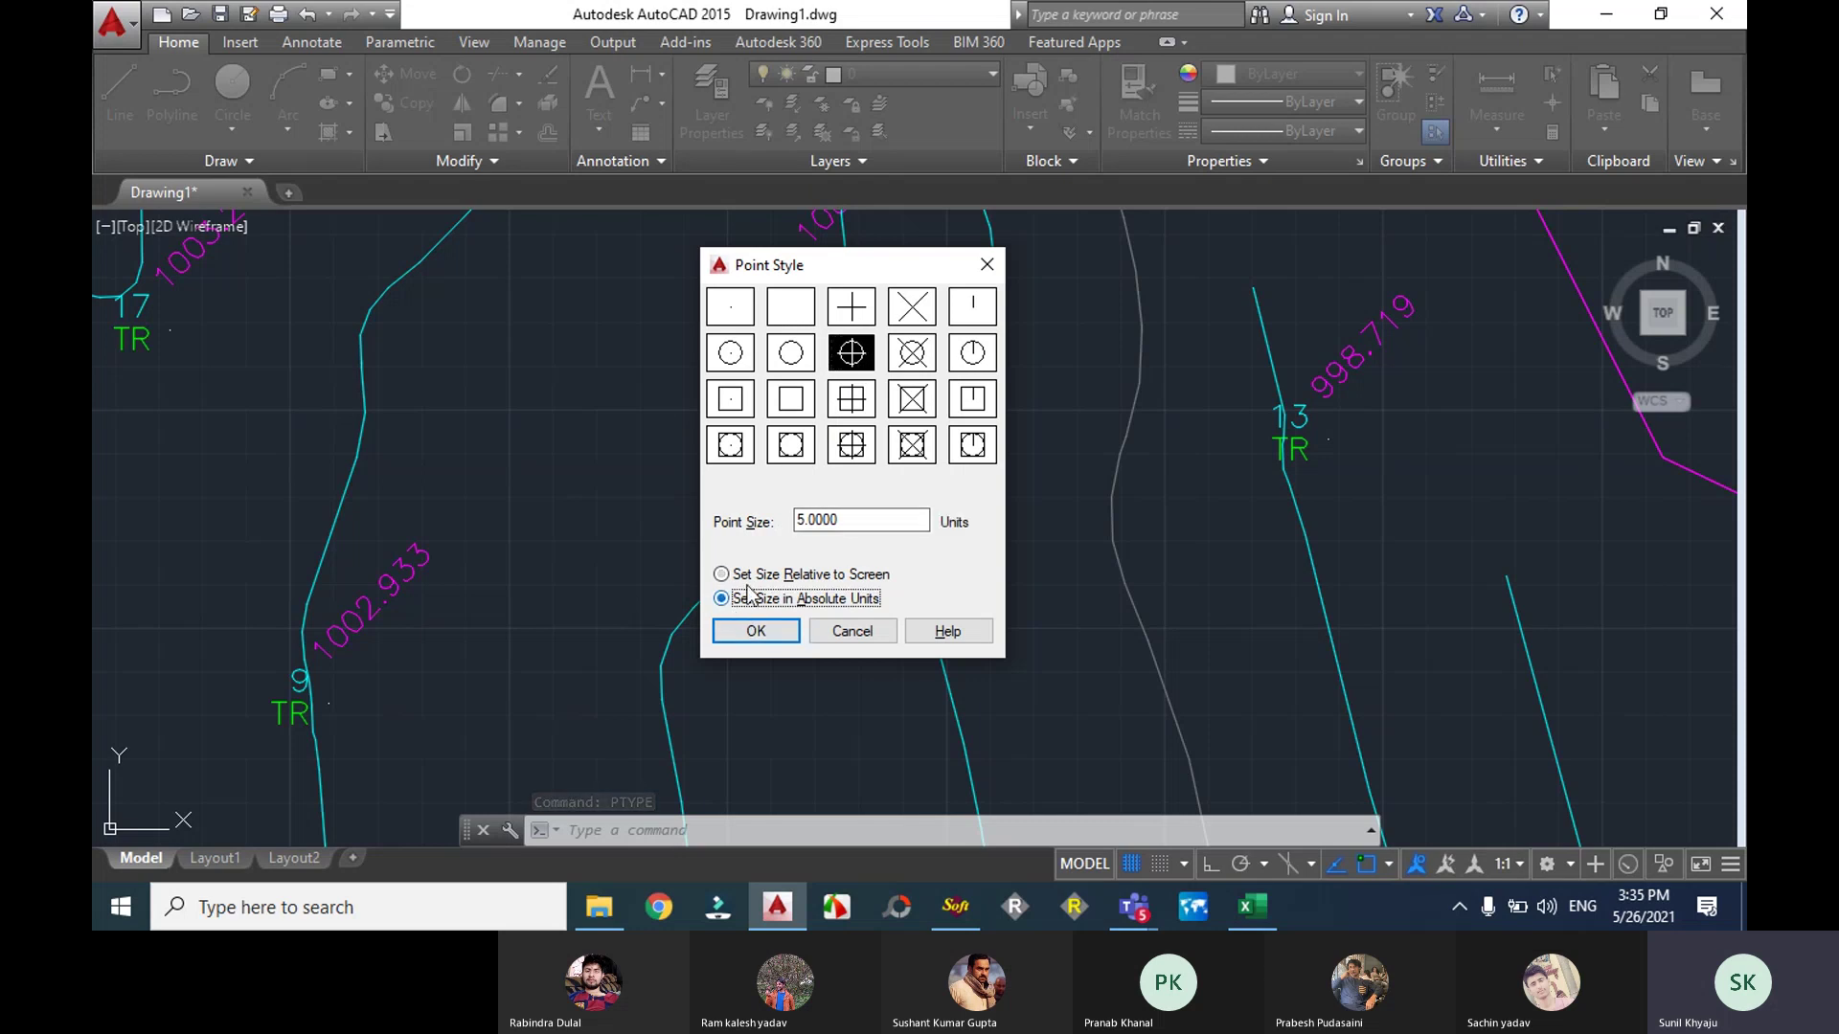
pyautogui.click(839, 519)
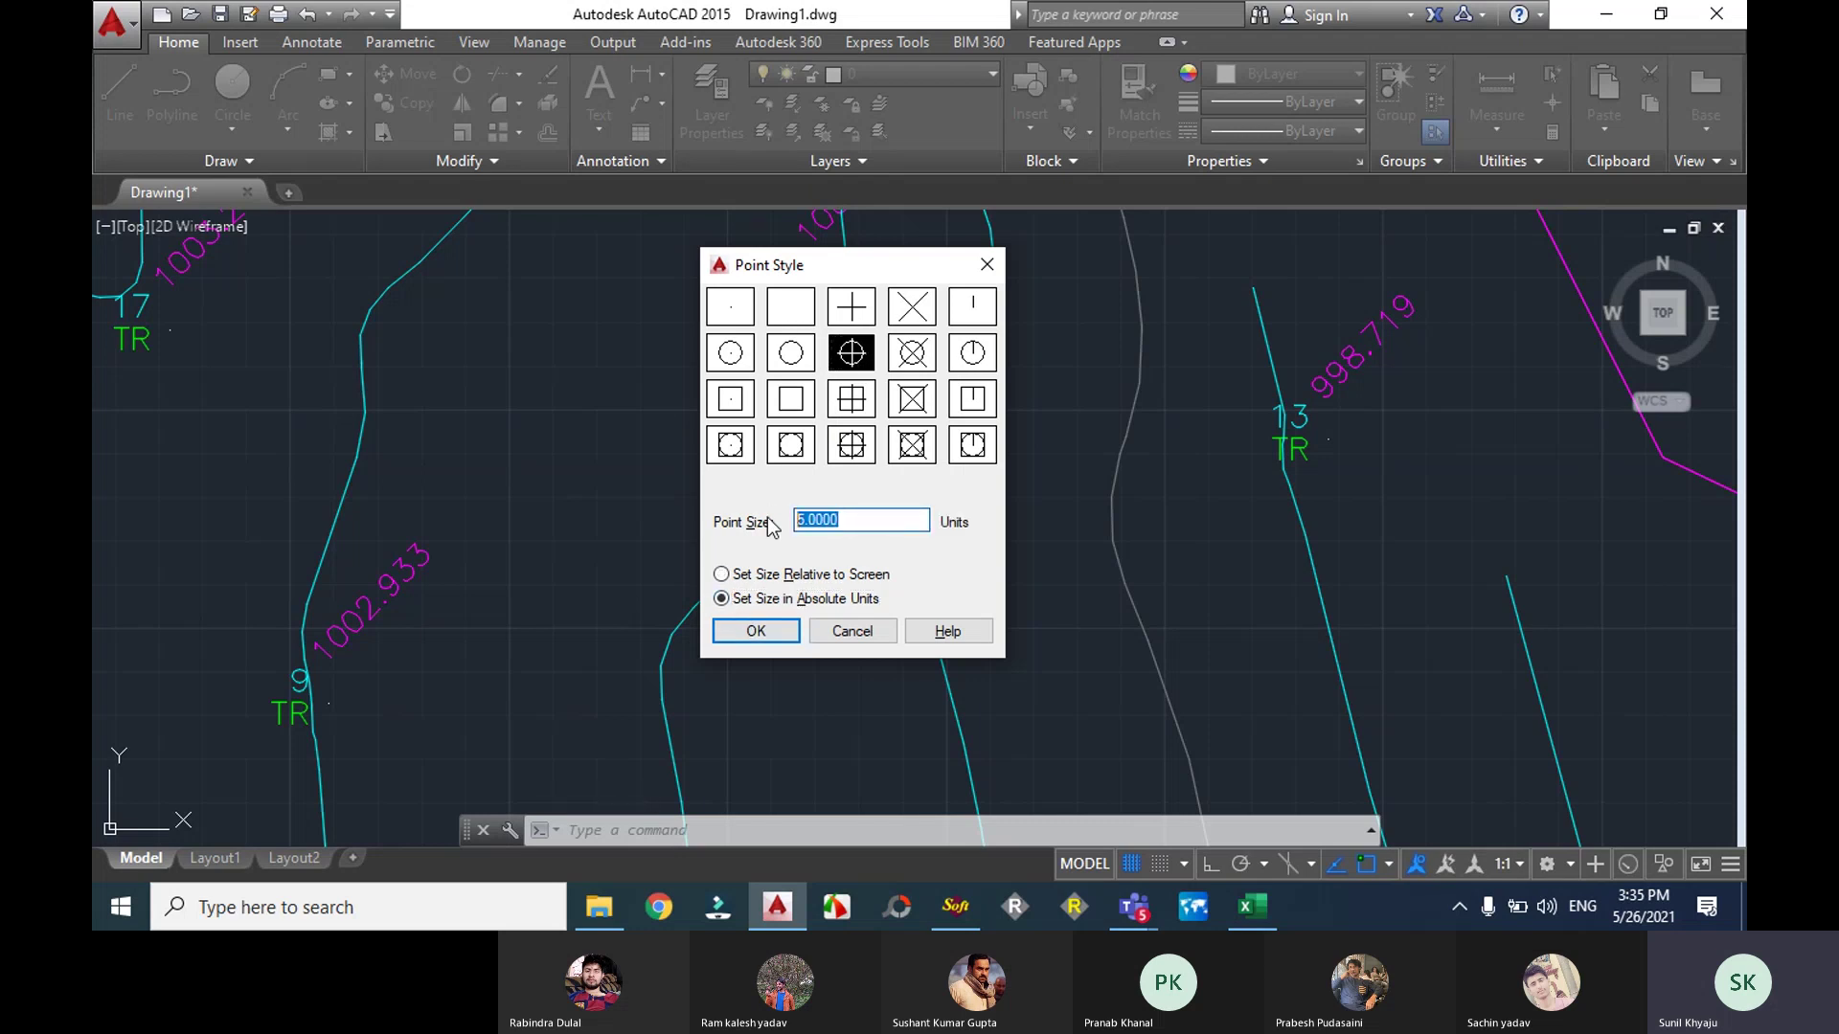
pyautogui.write('0.5')
pyautogui.click(760, 630)
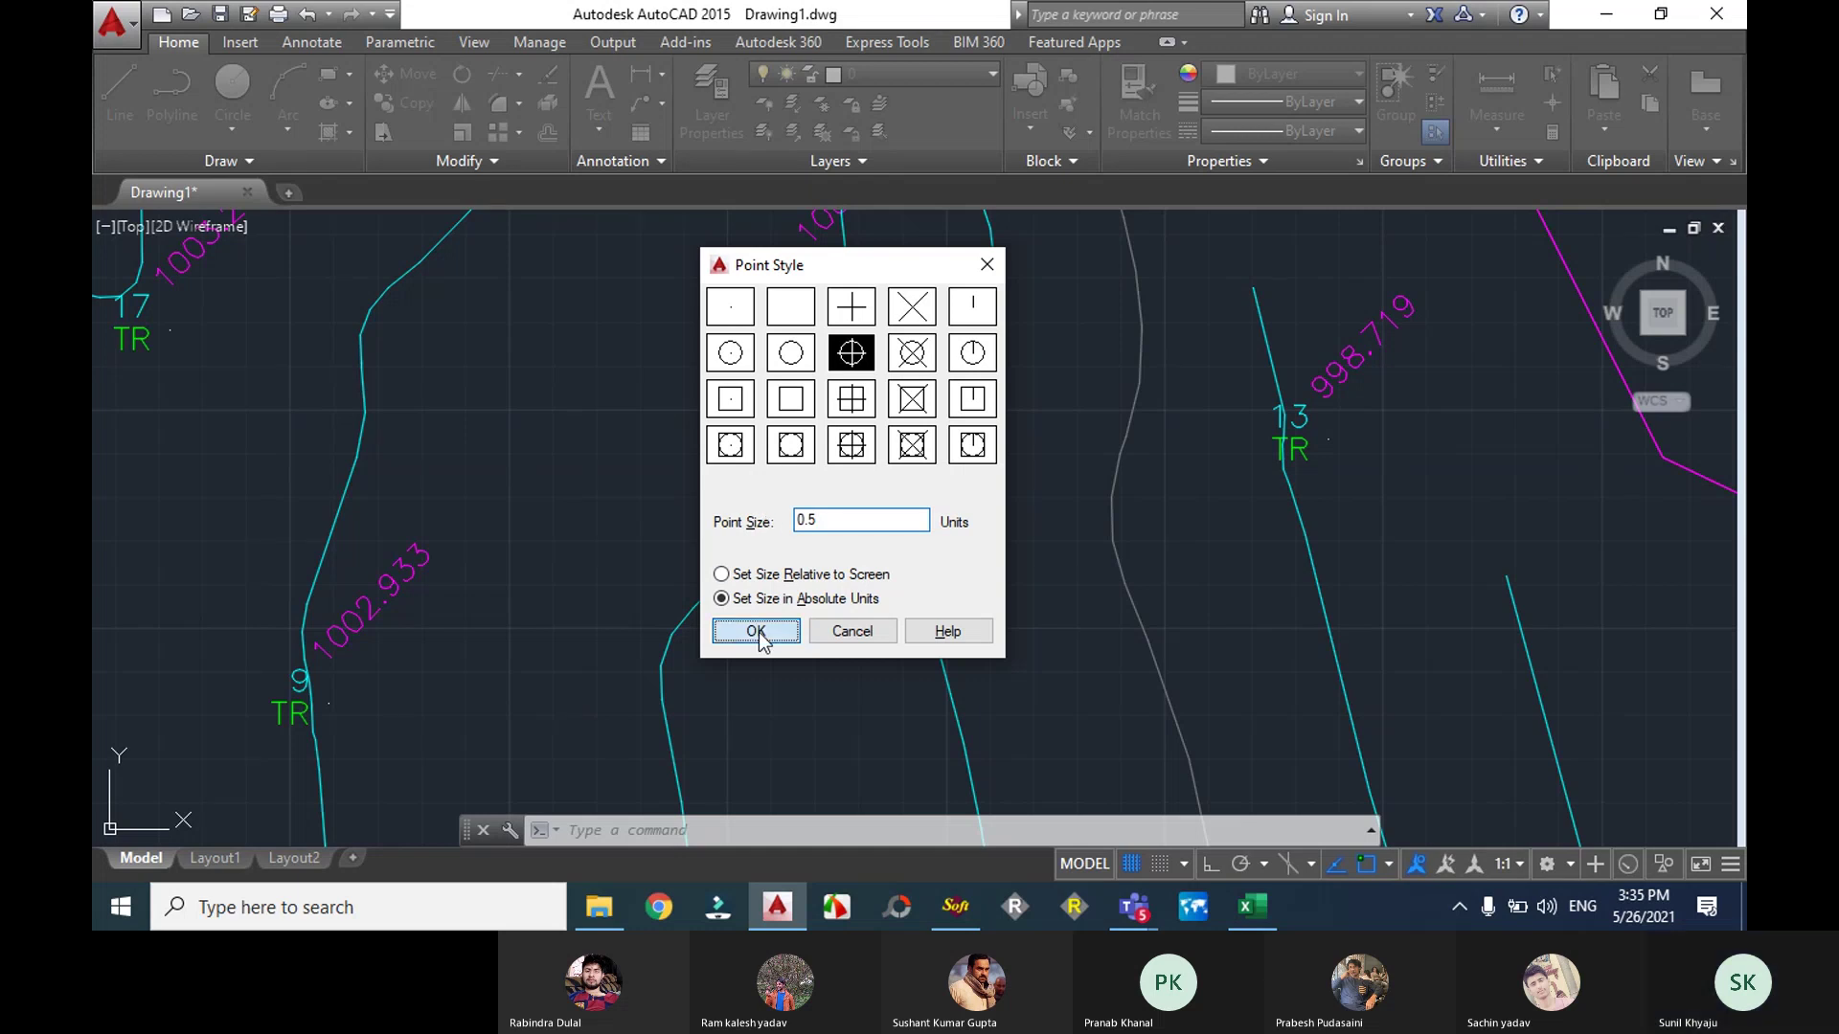
# Step: Examine the point symbols, labels and contours in the southern part of the survey, closing in on station IP0
pyautogui.scroll(-10, 797, 506)
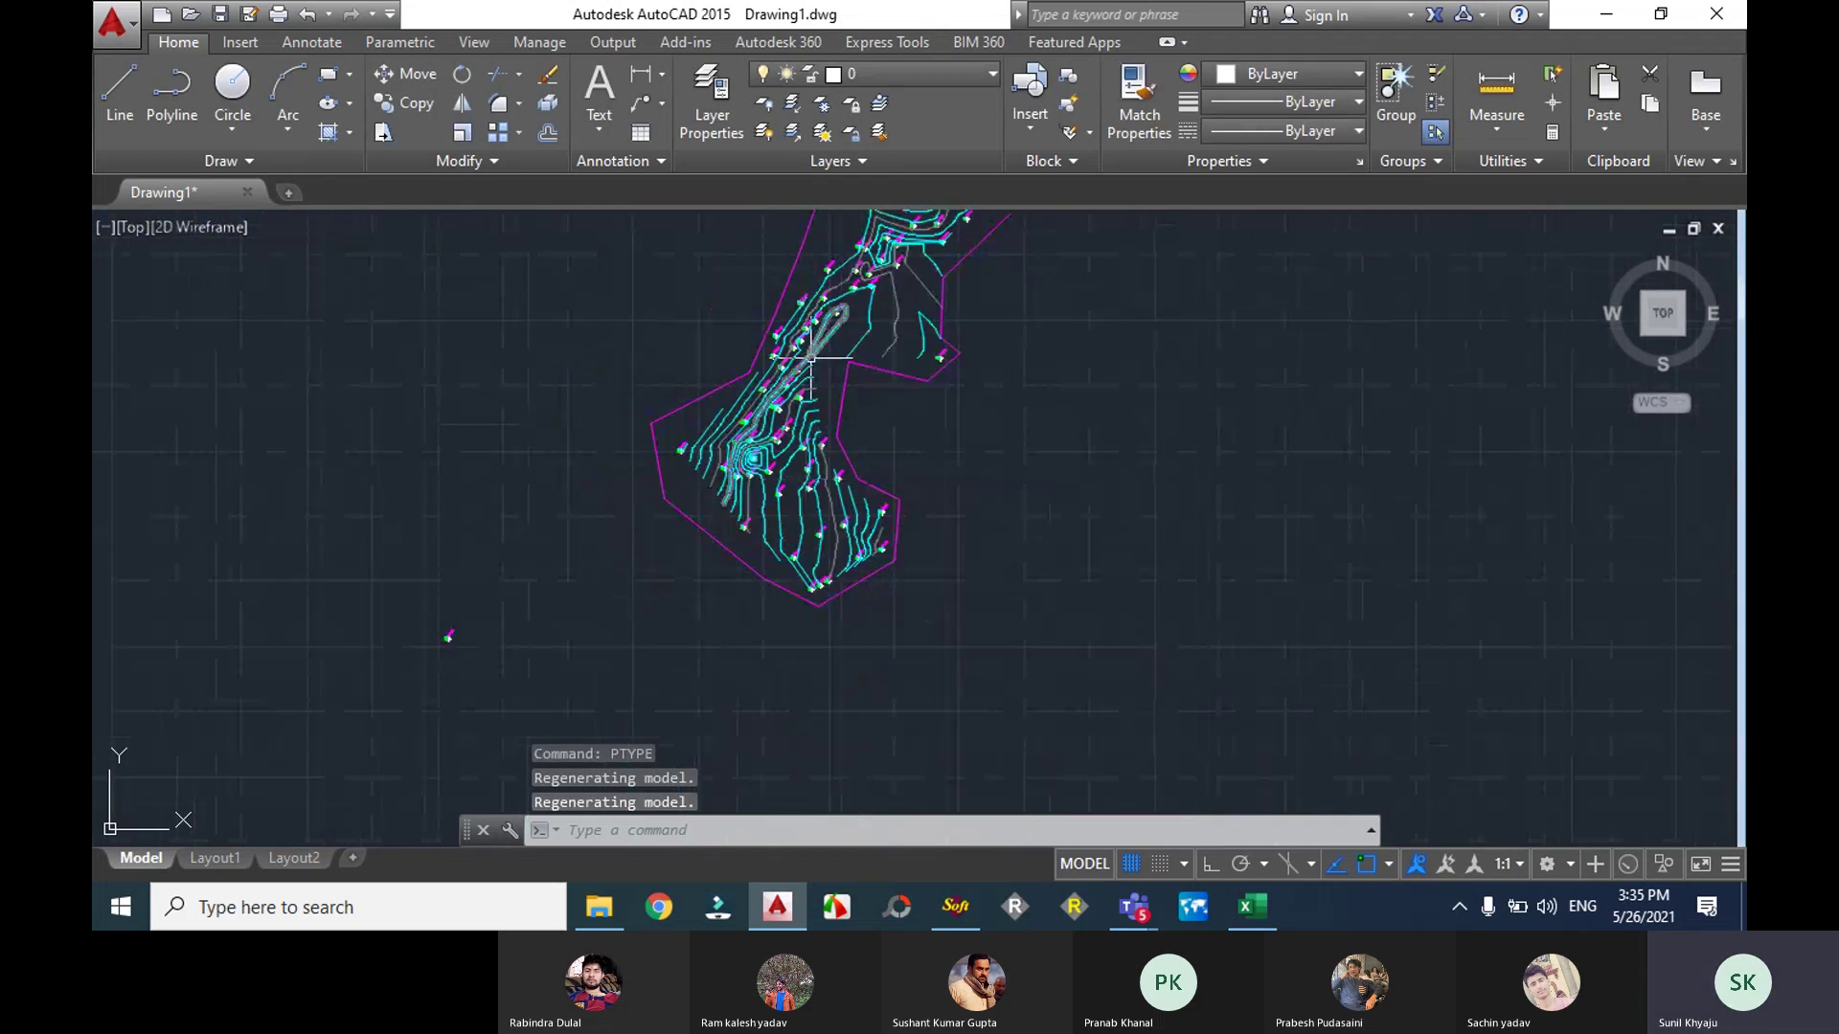
pyautogui.scroll(8, 764, 469)
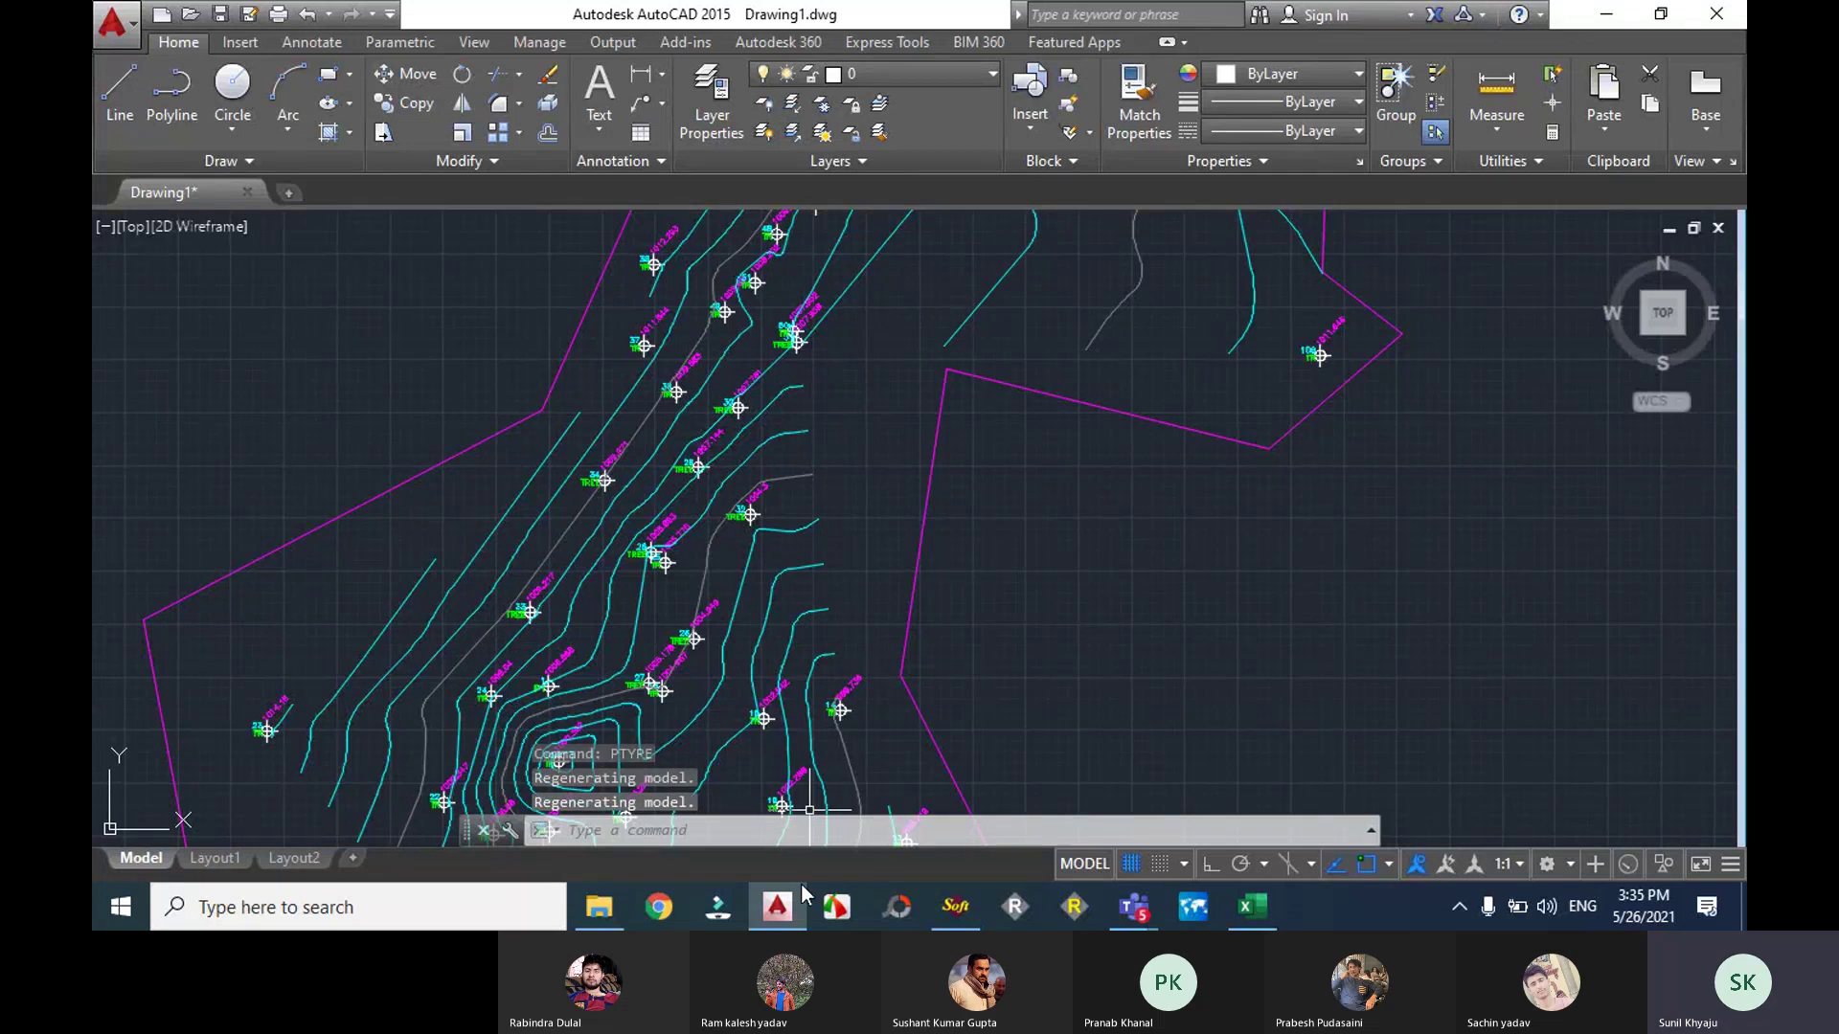
pyautogui.moveTo(721, 579)
pyautogui.mouseDown(button='middle')
pyautogui.moveTo(763, 416)
pyautogui.moveTo(824, 291)
pyautogui.mouseUp(button='middle')
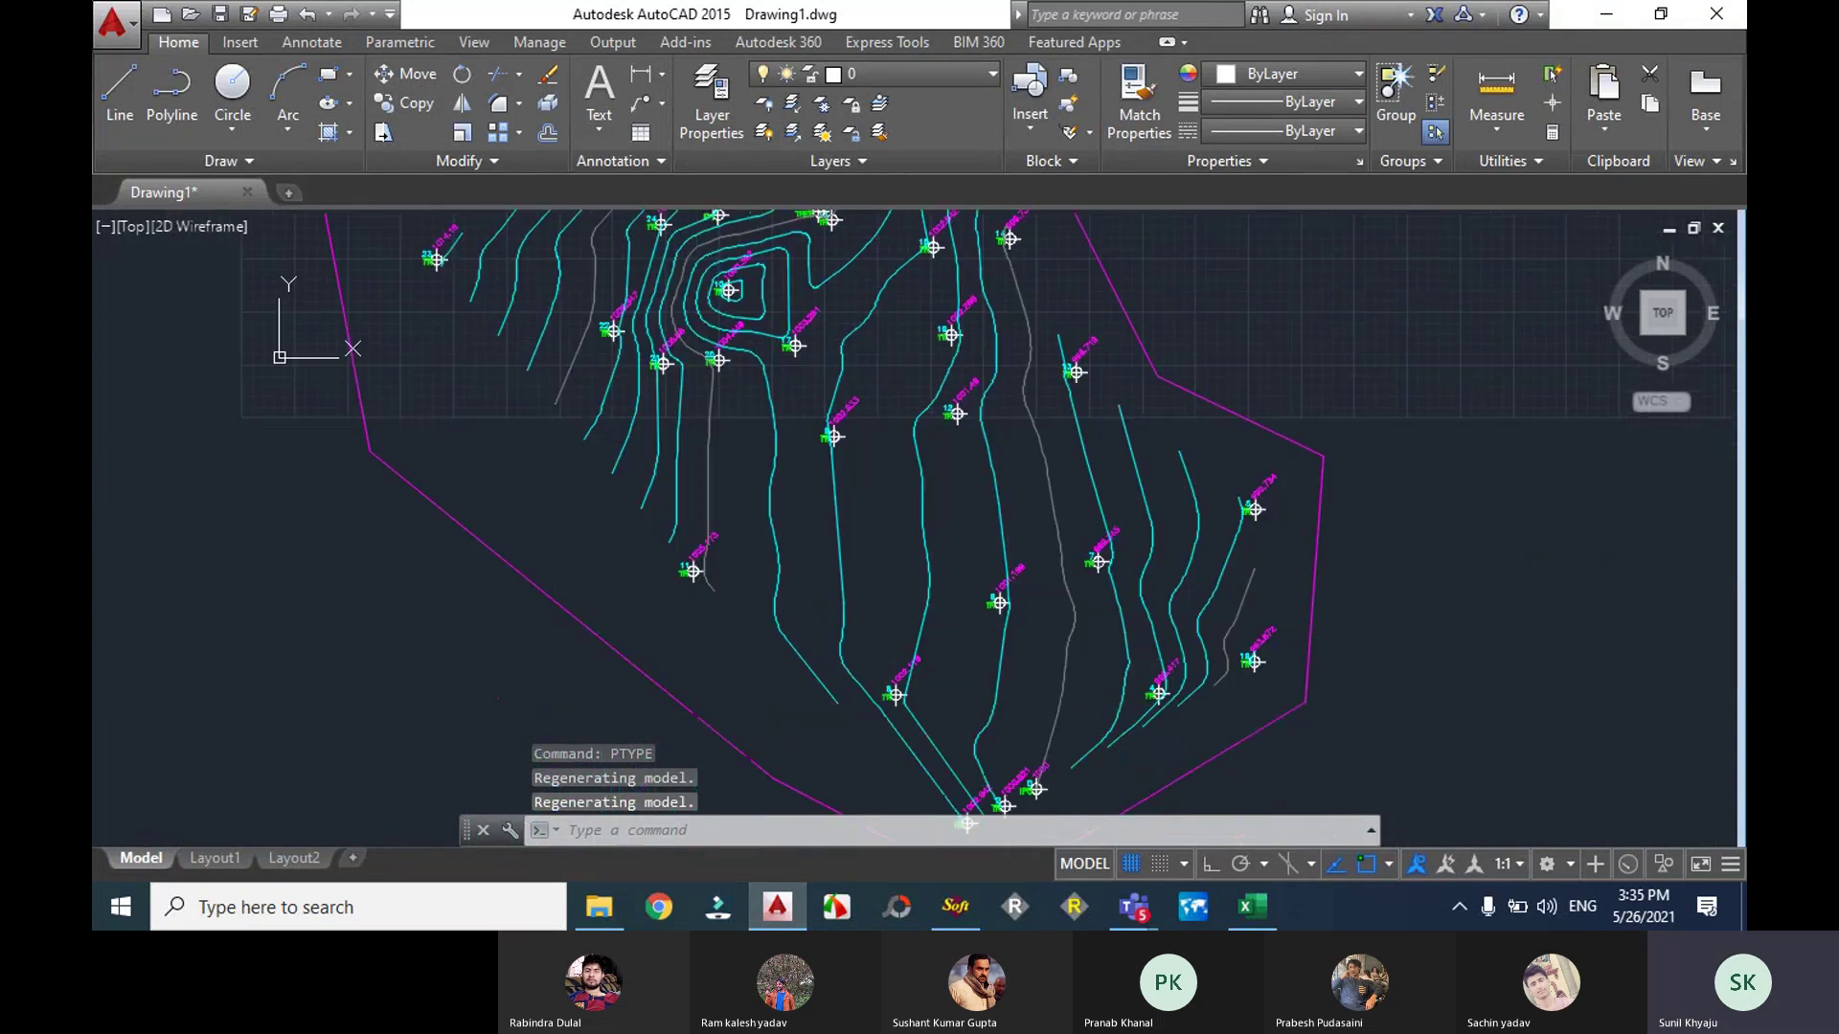
pyautogui.moveTo(1191, 747); pyautogui.dragTo(1181, 585, button='middle')
pyautogui.scroll(2, 1181, 585)
pyautogui.scroll(2, 1085, 488)
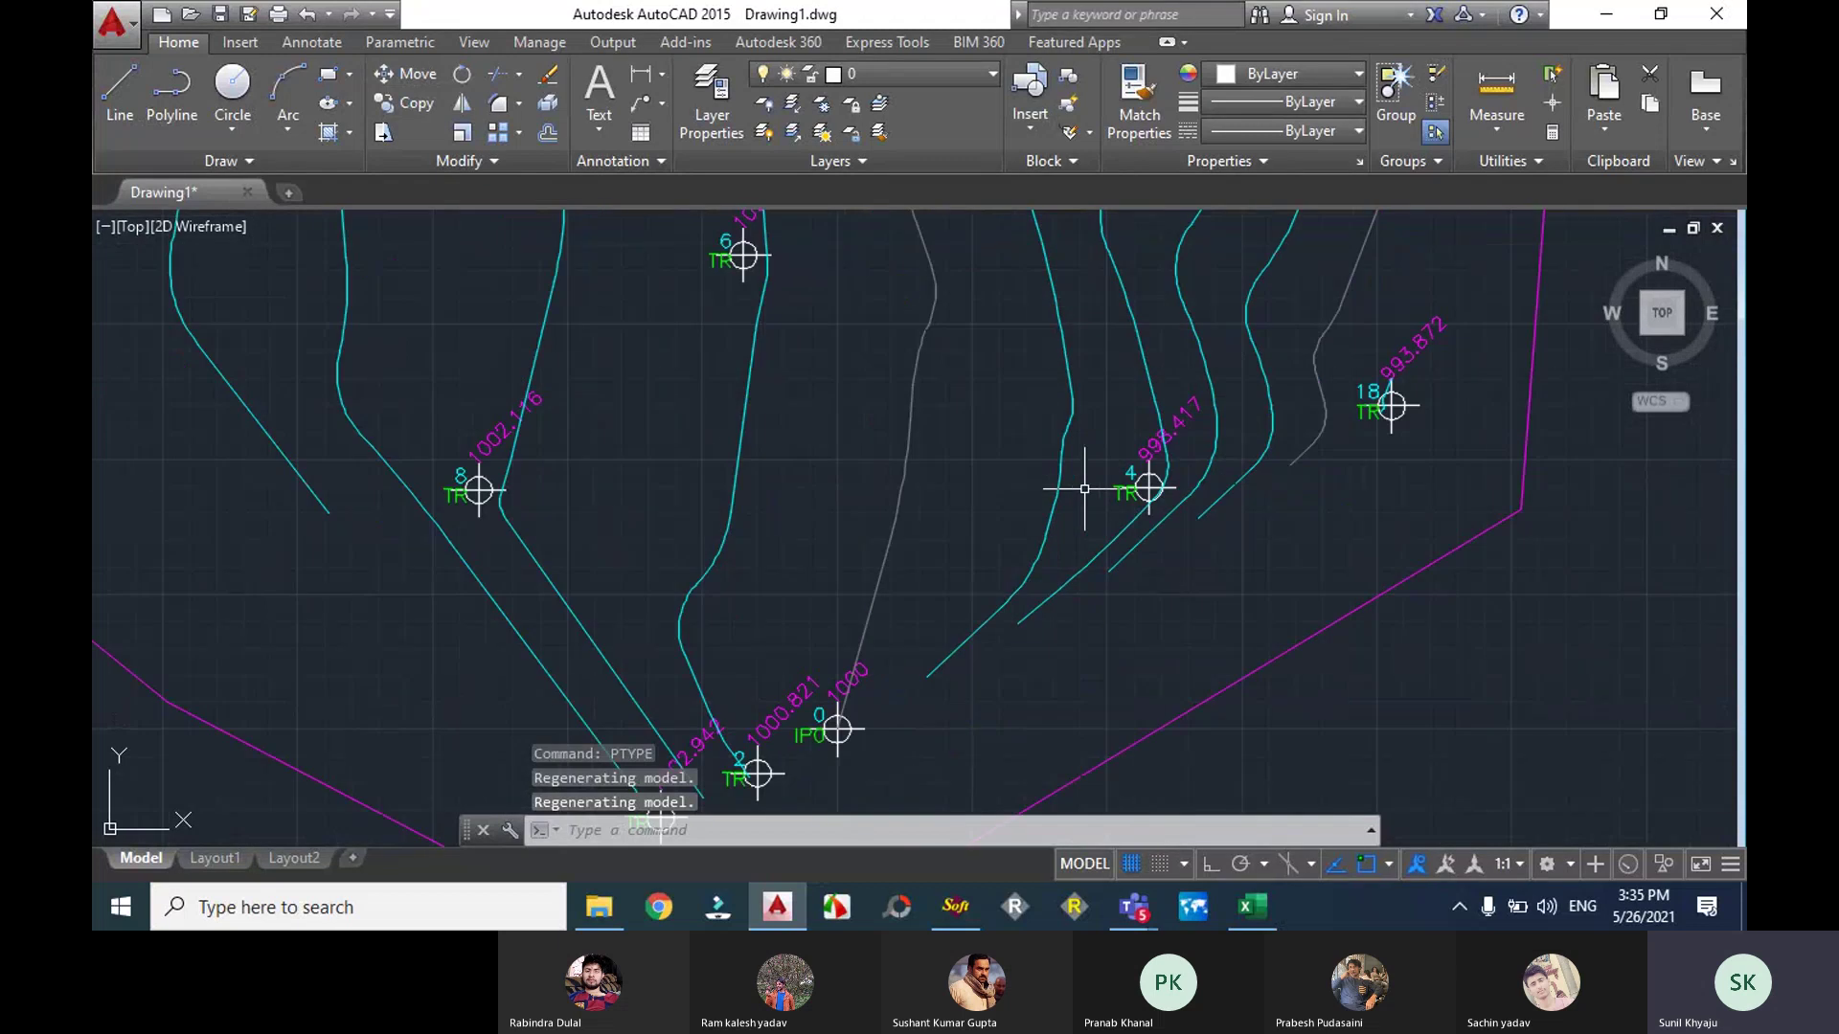
pyautogui.scroll(4, 839, 708)
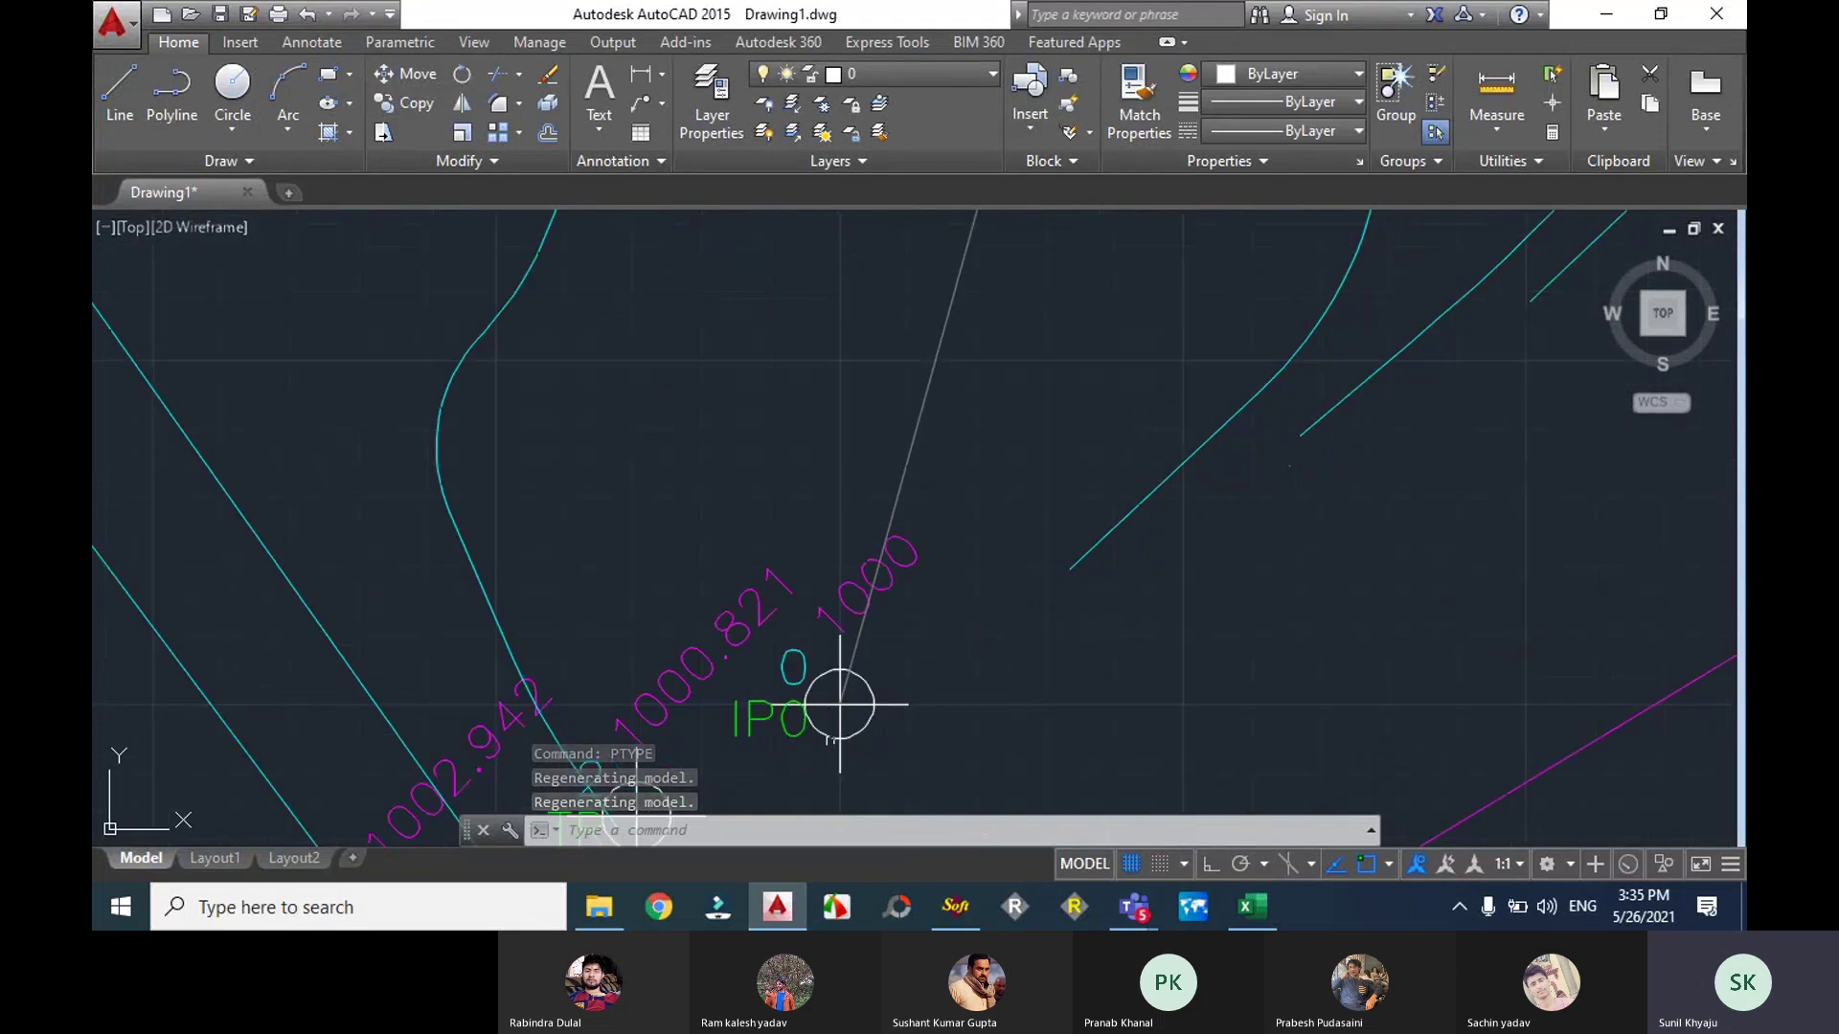
pyautogui.scroll(-5, 817, 702)
pyautogui.scroll(6, 814, 703)
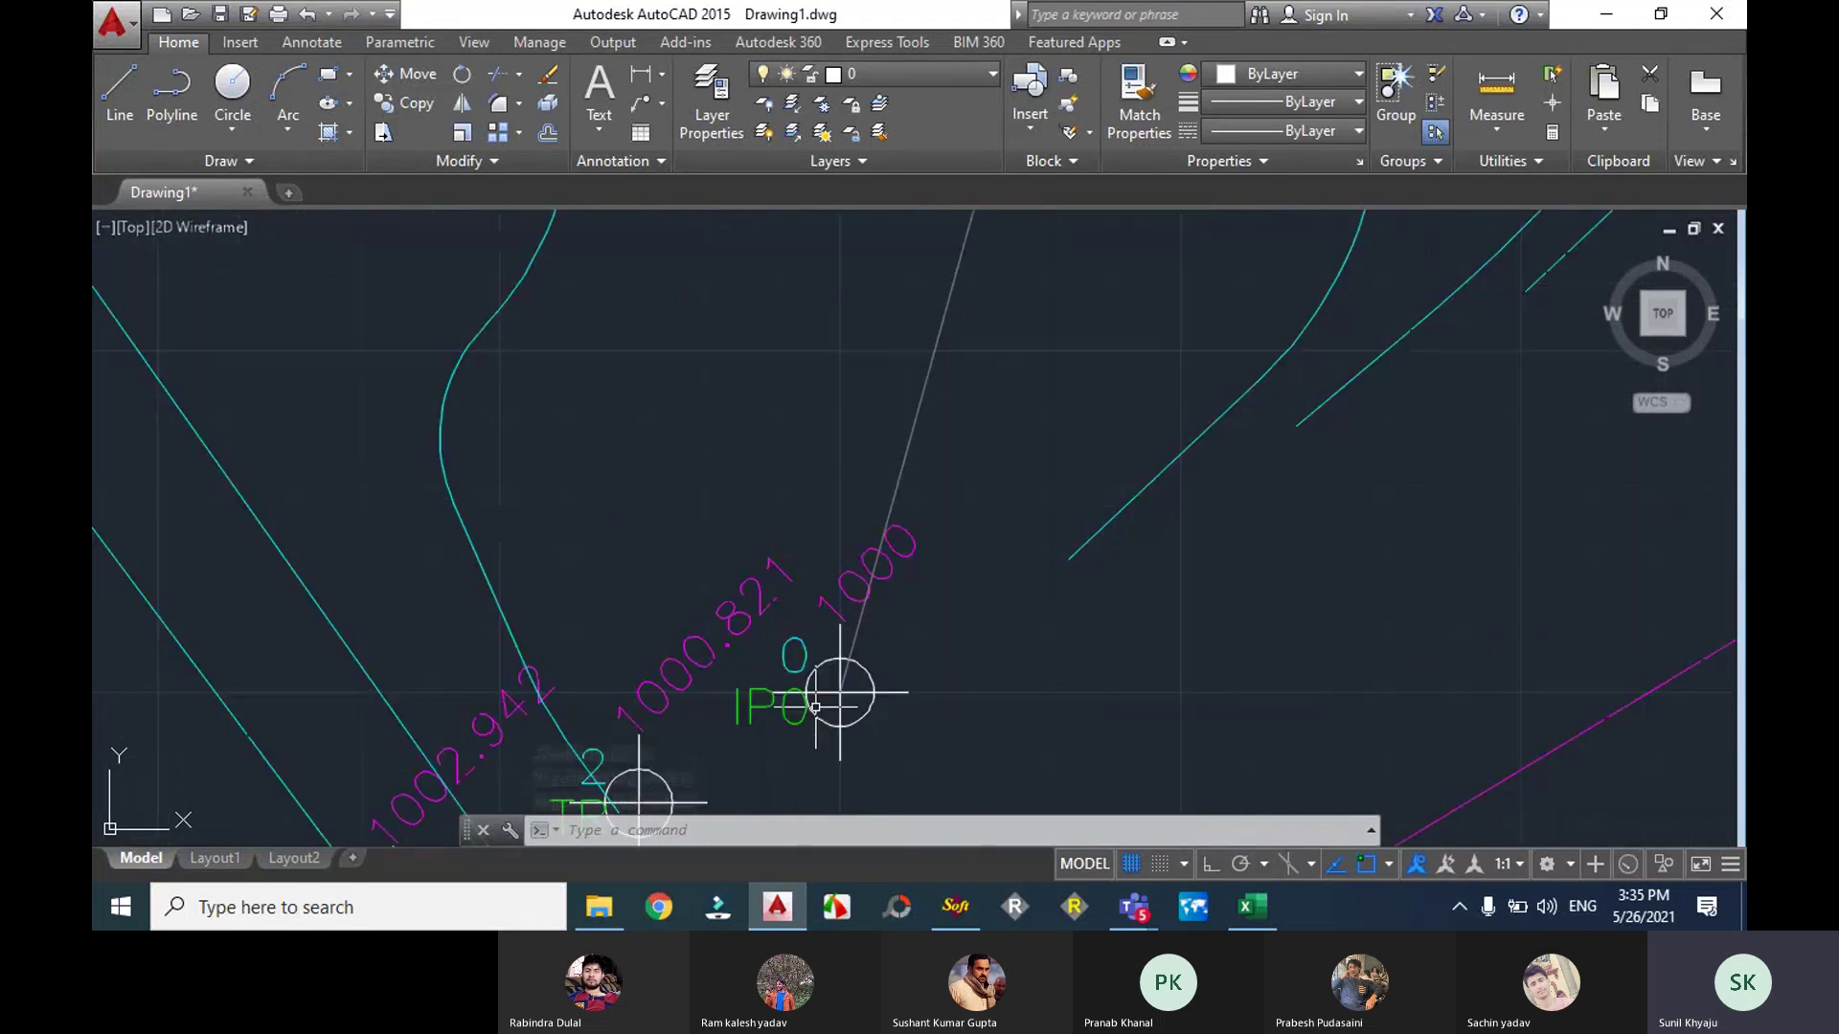
pyautogui.scroll(-5, 794, 707)
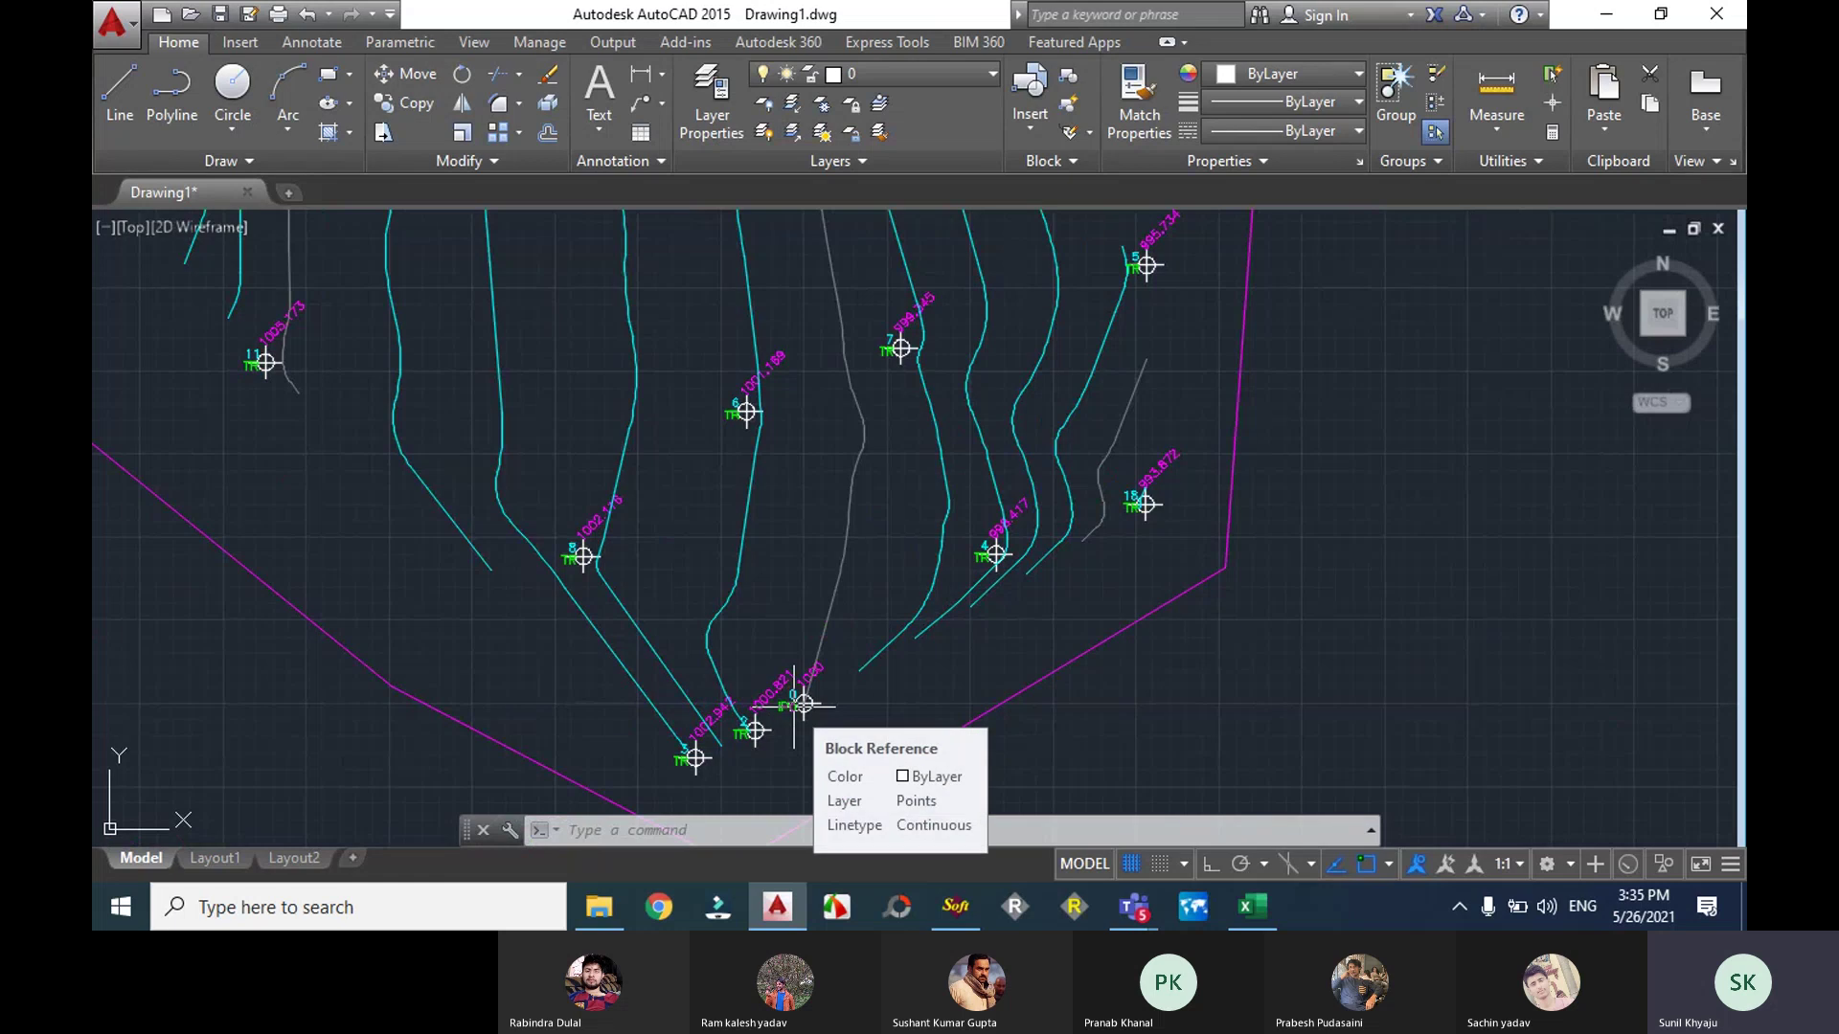
pyautogui.scroll(1, 794, 707)
pyautogui.scroll(-4, 795, 707)
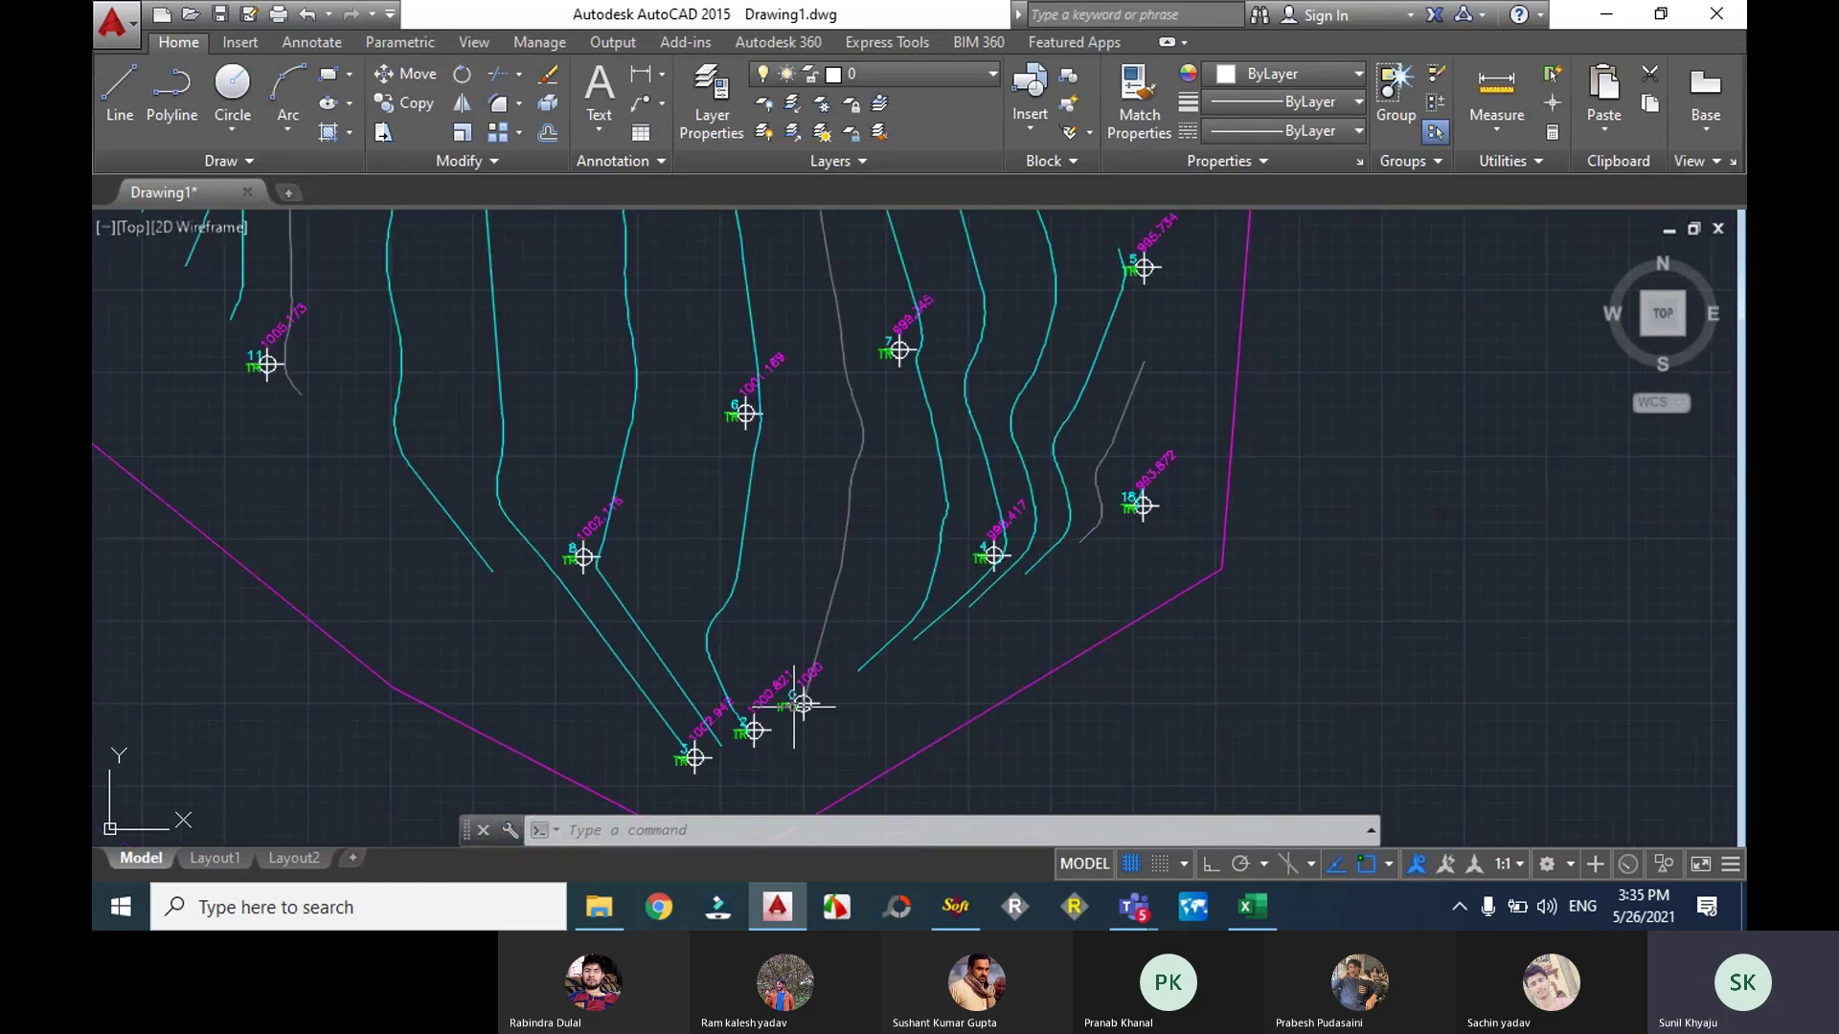
pyautogui.scroll(6, 789, 706)
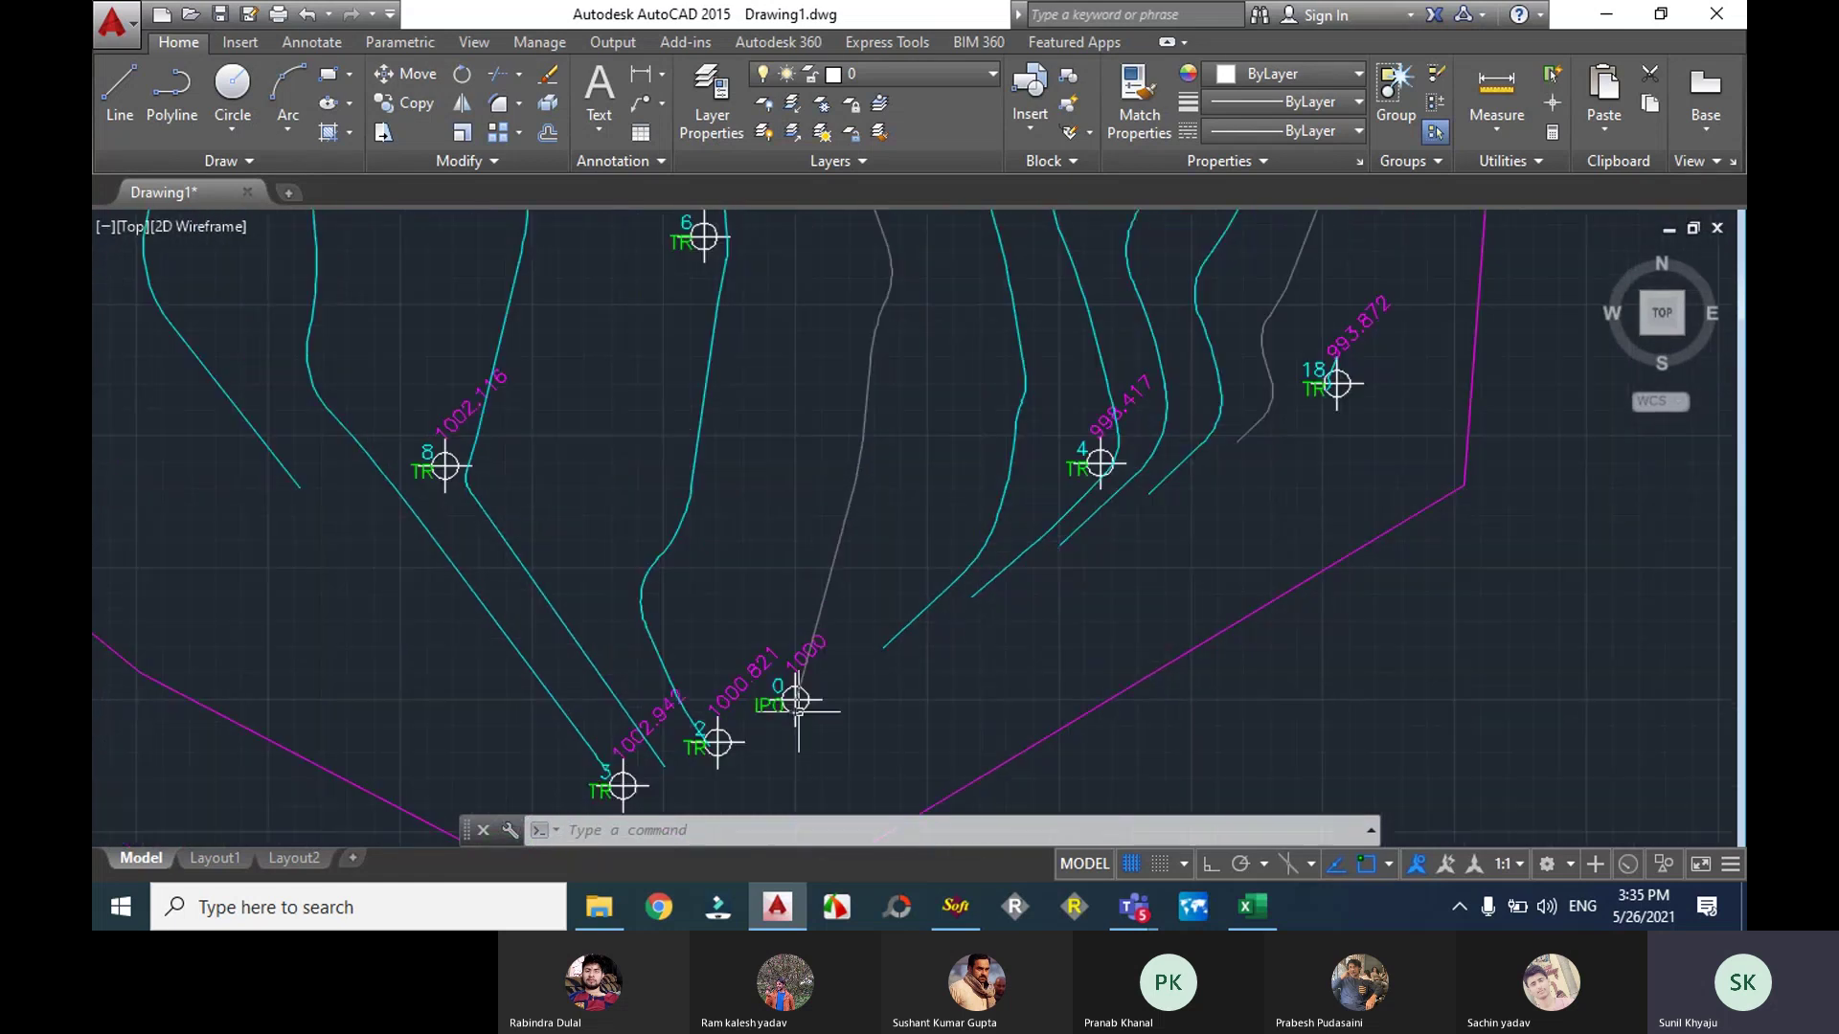
pyautogui.scroll(-2, 771, 690)
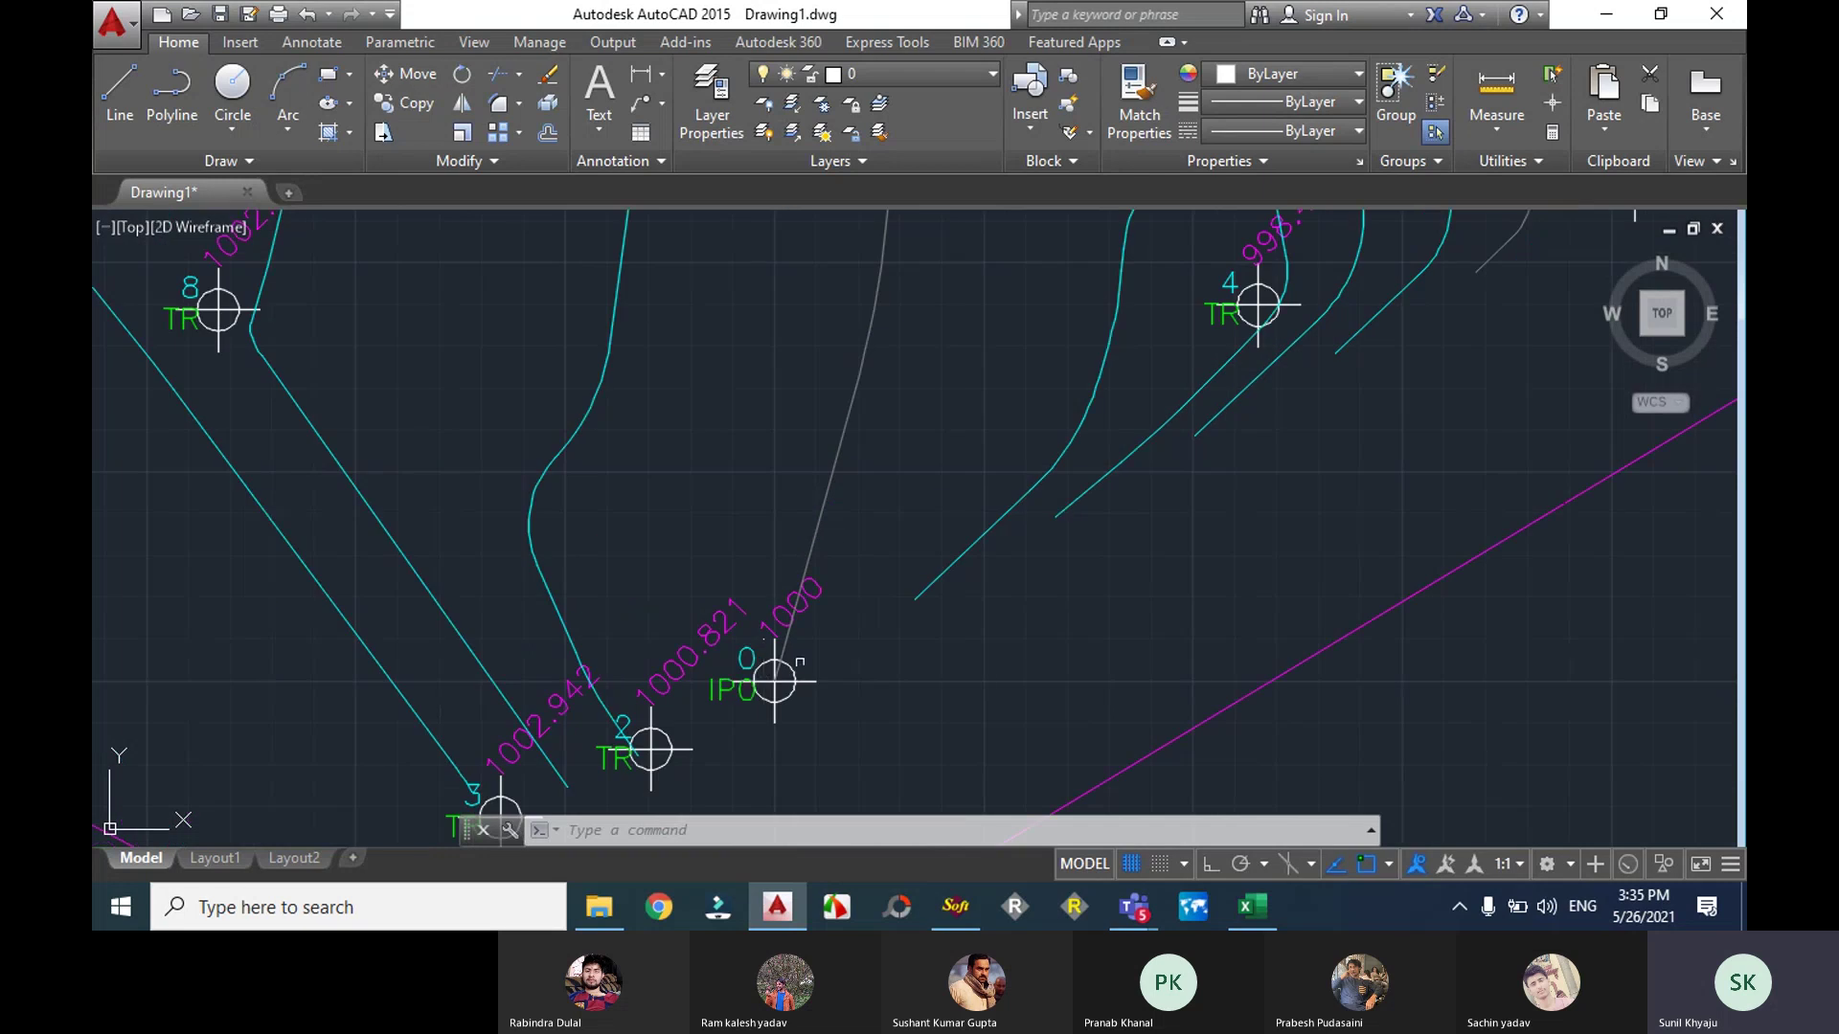
# Step: Switch to the Road-Survey workbook in Excel and find the SN, X, Y, Z coordinate table on the IP print sheet
pyautogui.click(1252, 907)
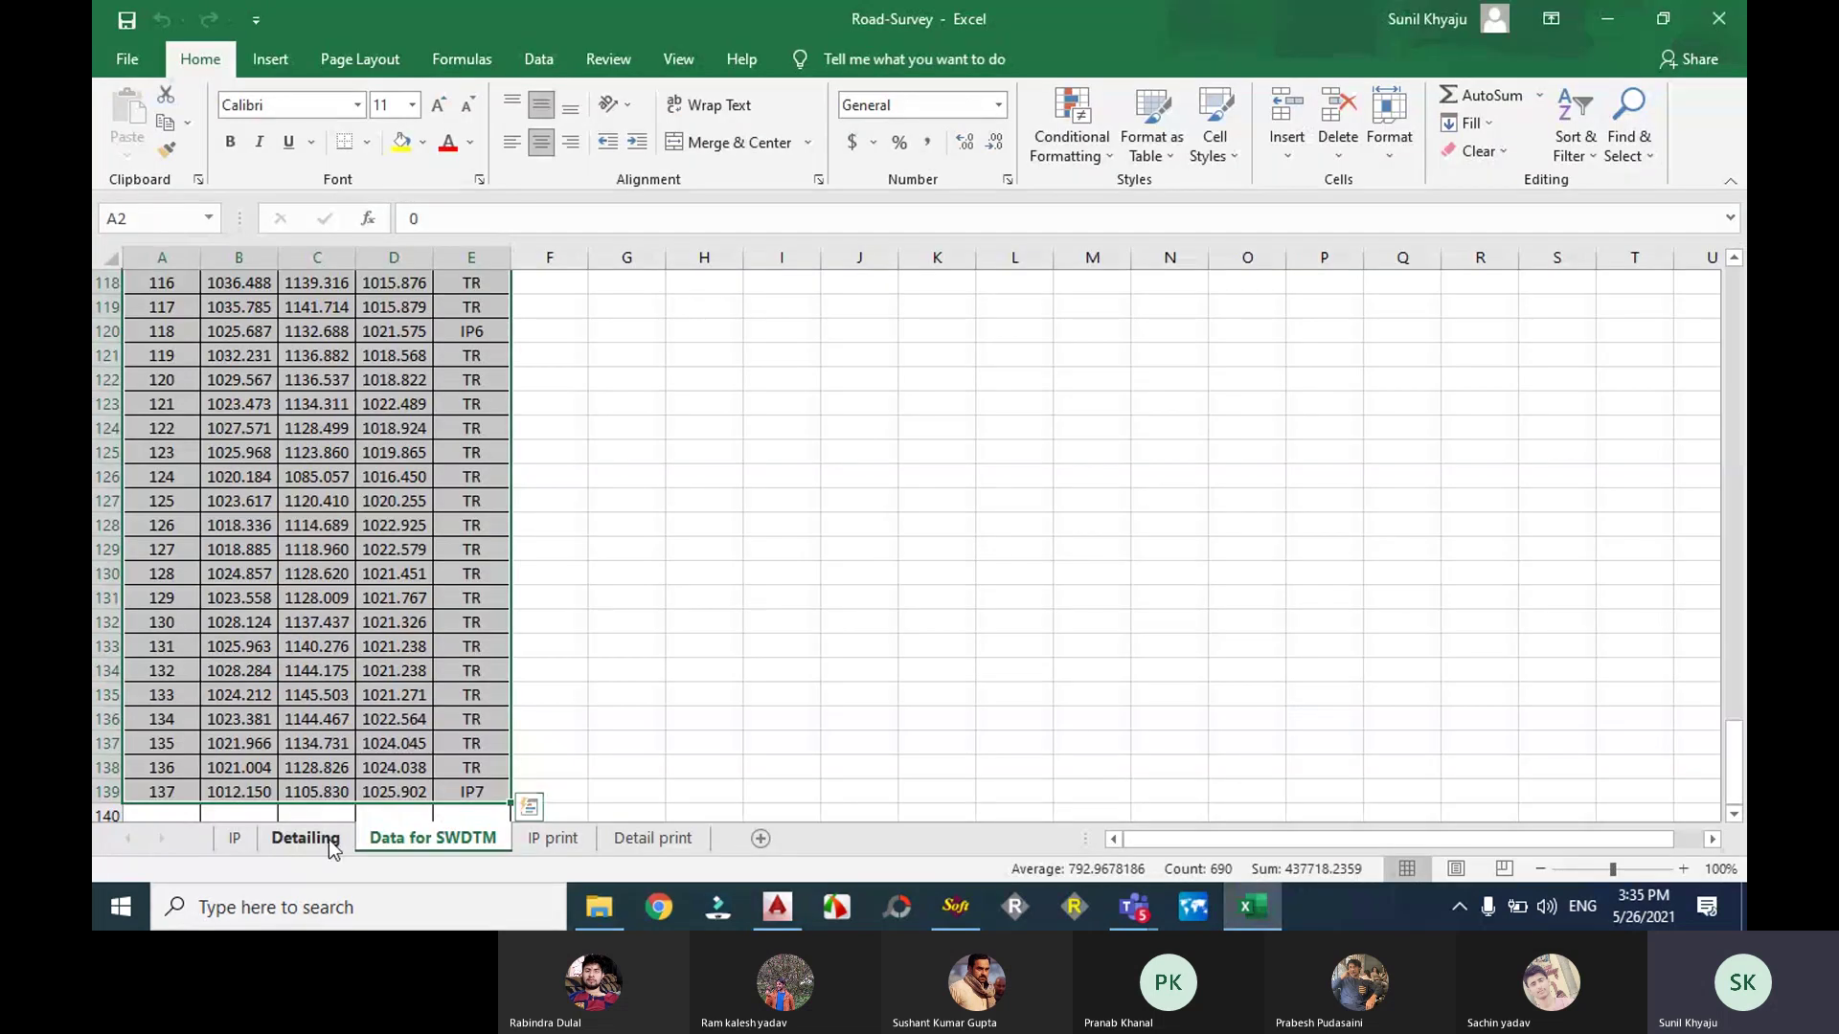
pyautogui.click(251, 839)
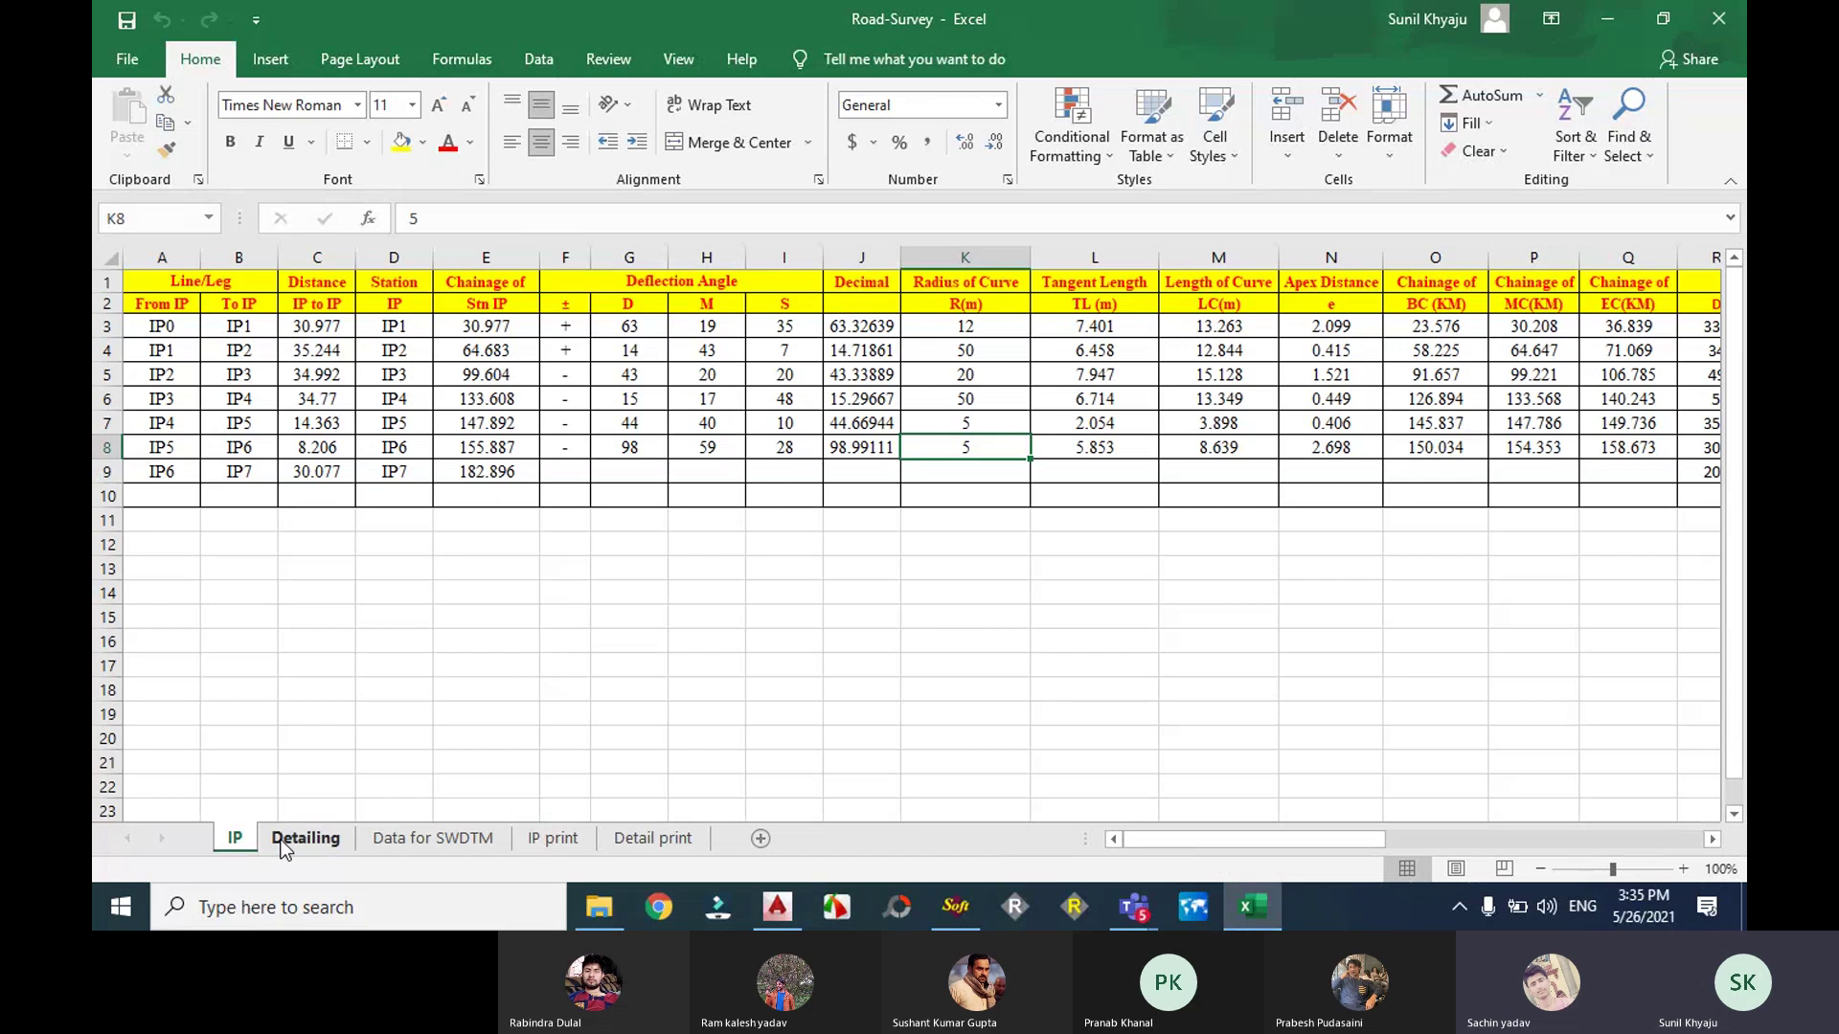
pyautogui.click(305, 839)
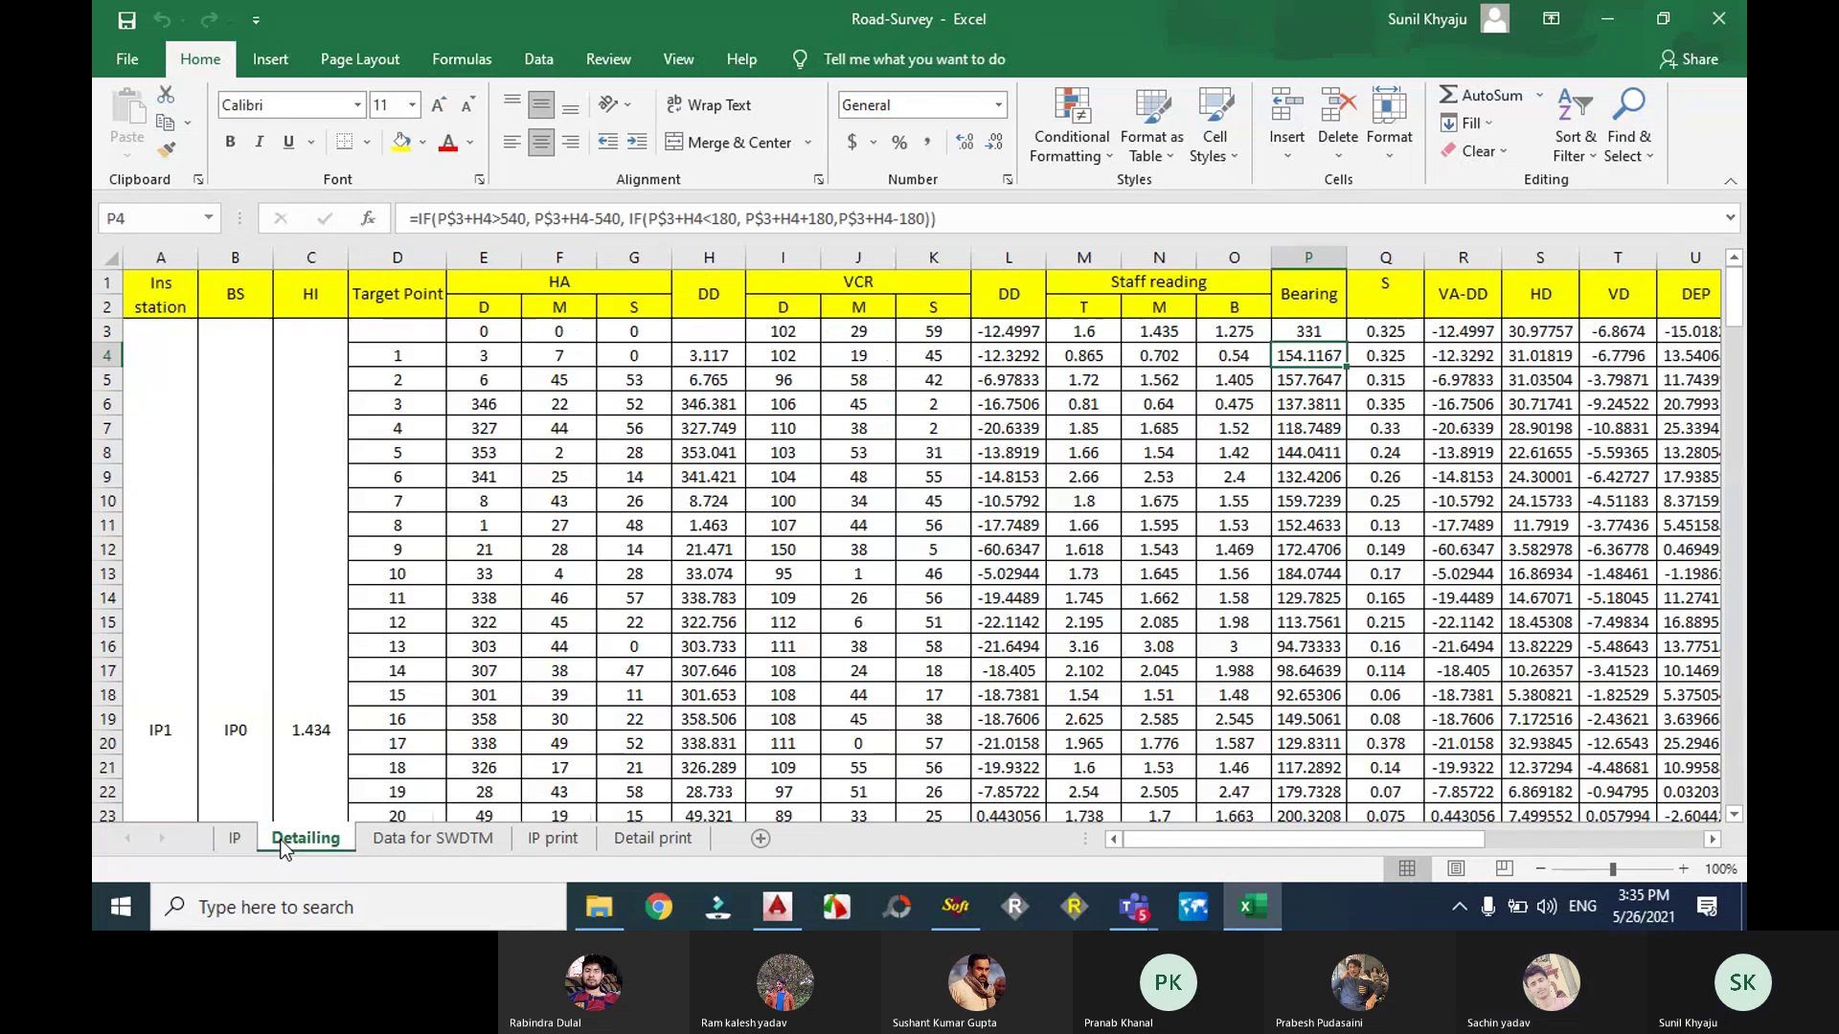
pyautogui.click(552, 839)
pyautogui.click(612, 837)
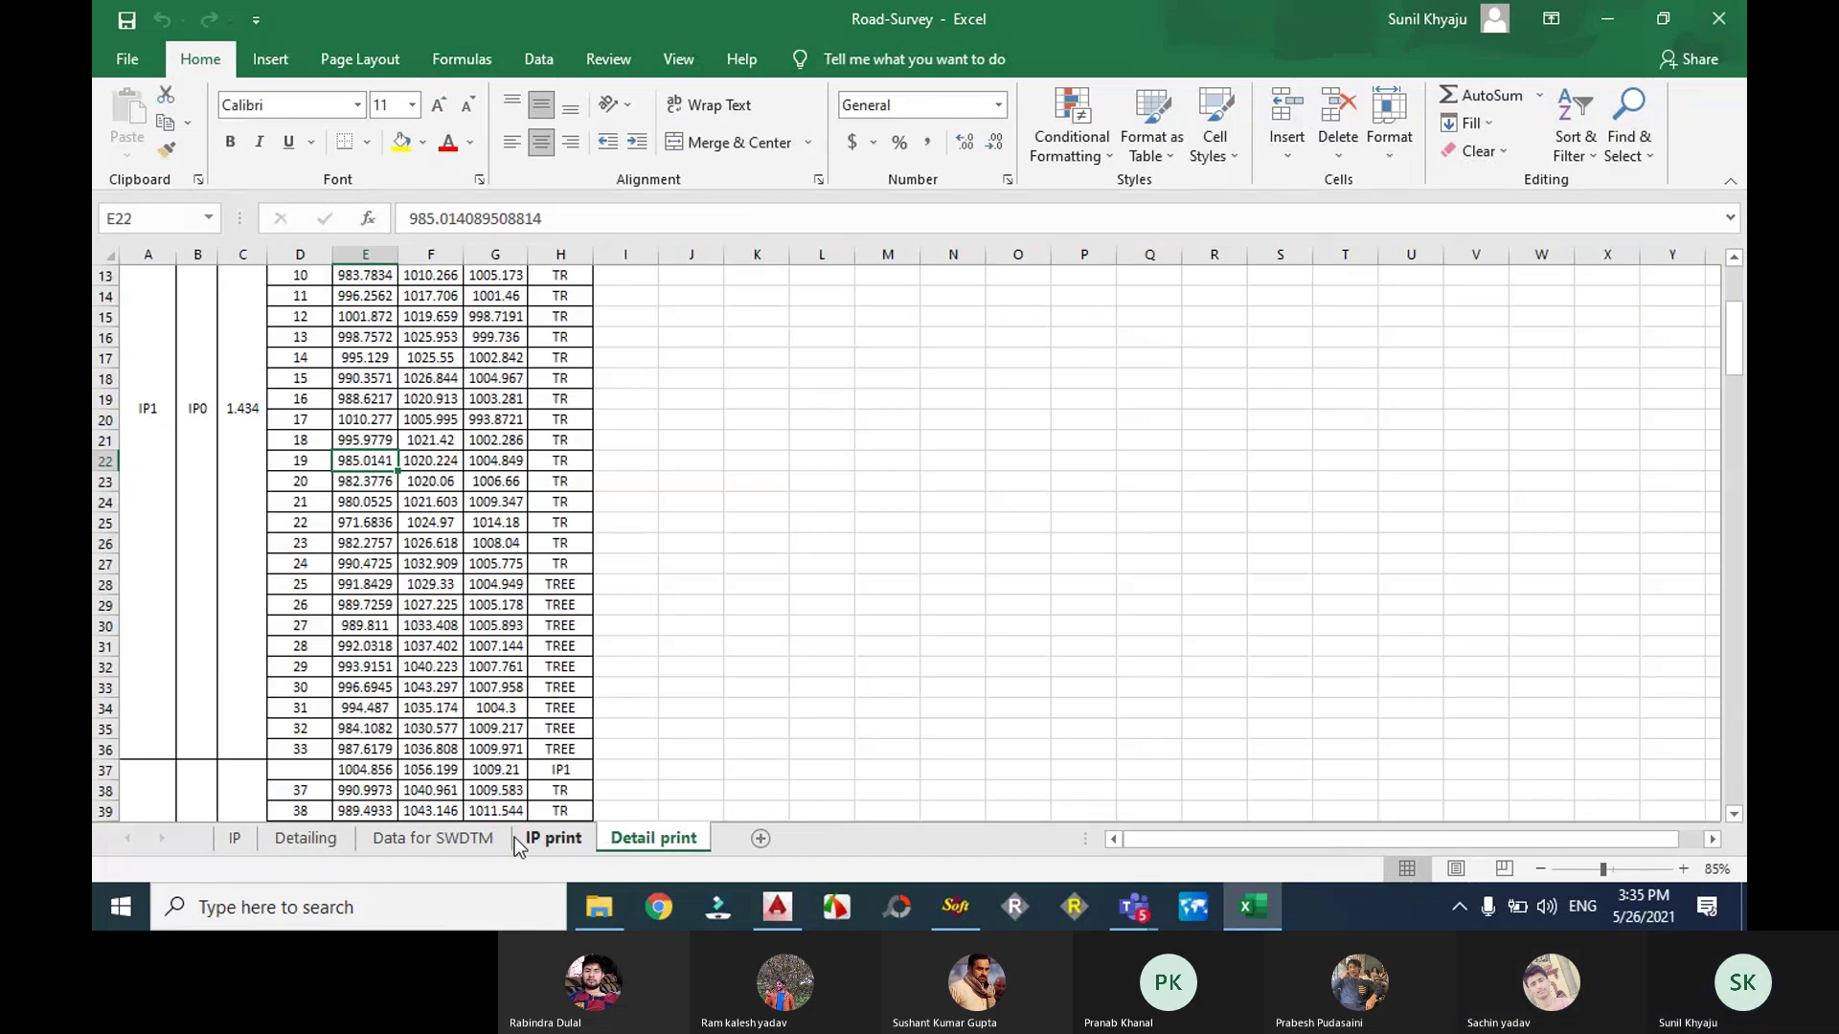
pyautogui.click(553, 838)
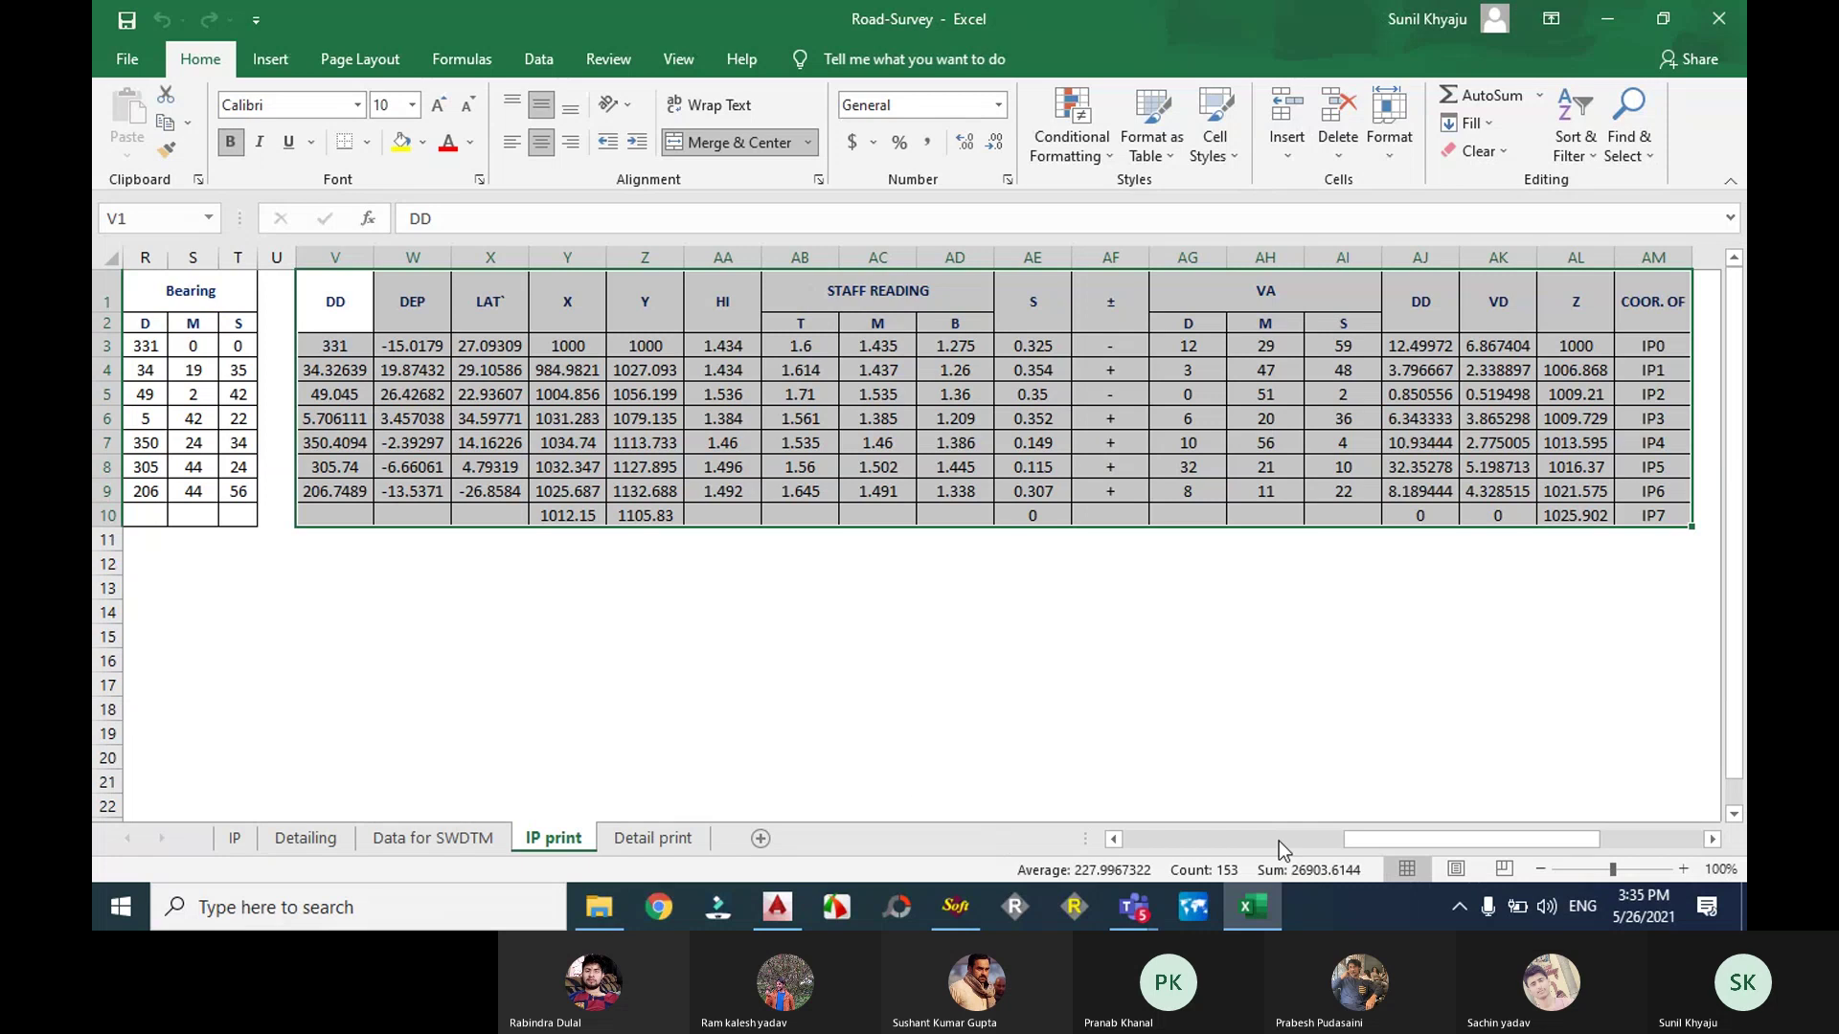
pyautogui.moveTo(1360, 837); pyautogui.dragTo(1594, 849)
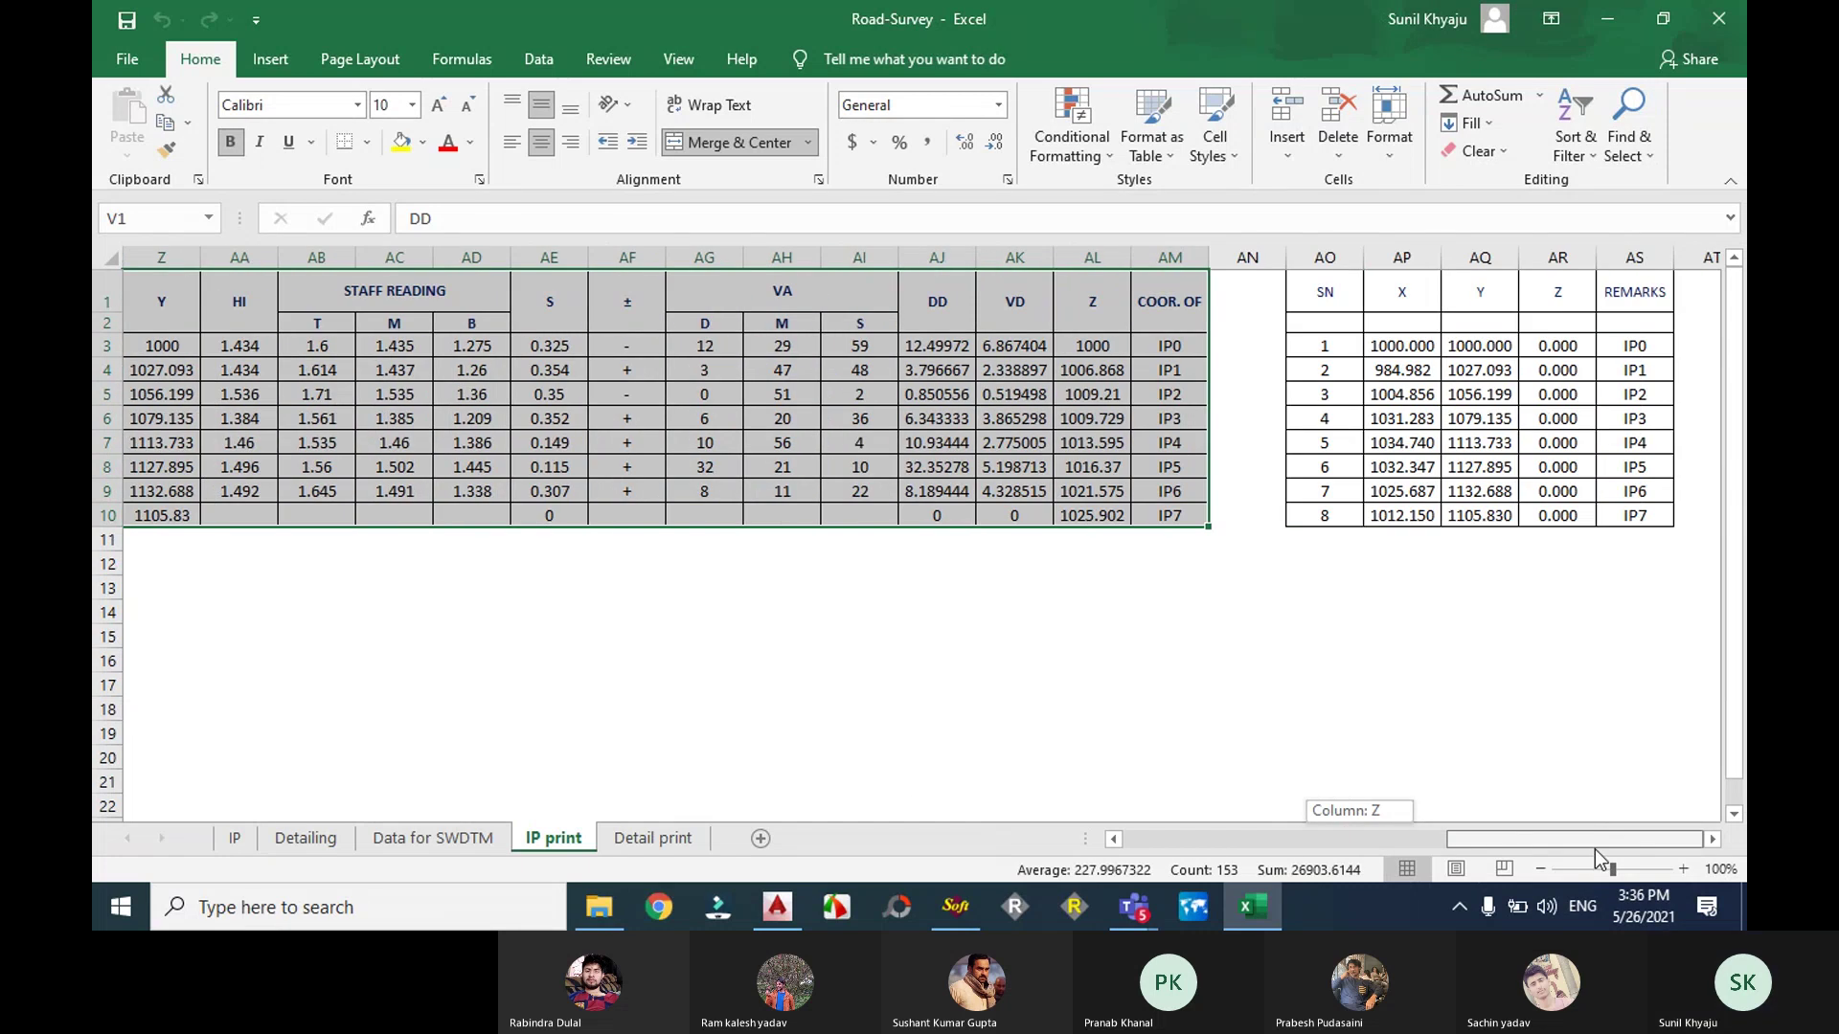
# Step: Inspect the IP0 to IP7 coordinate rows by selecting AO3:AS10, ending on the first Z cell, AR3
pyautogui.click(1318, 345)
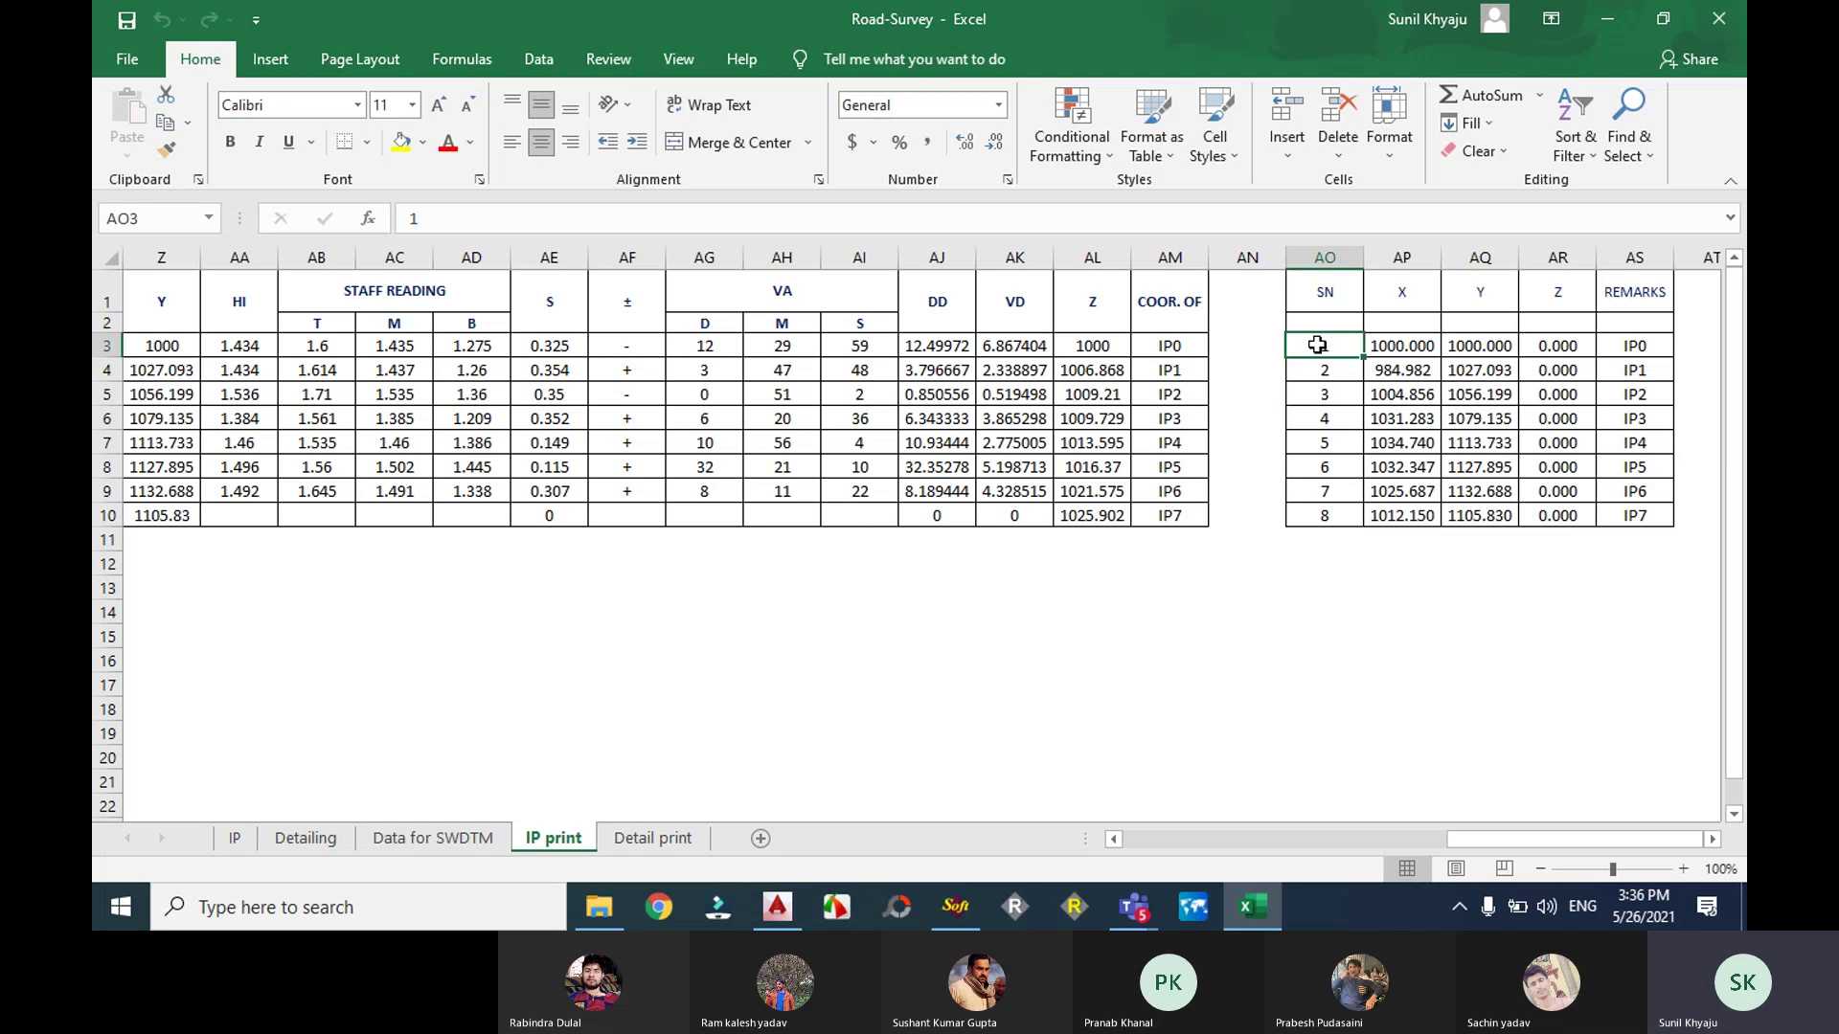
pyautogui.moveTo(1318, 346); pyautogui.dragTo(1609, 507)
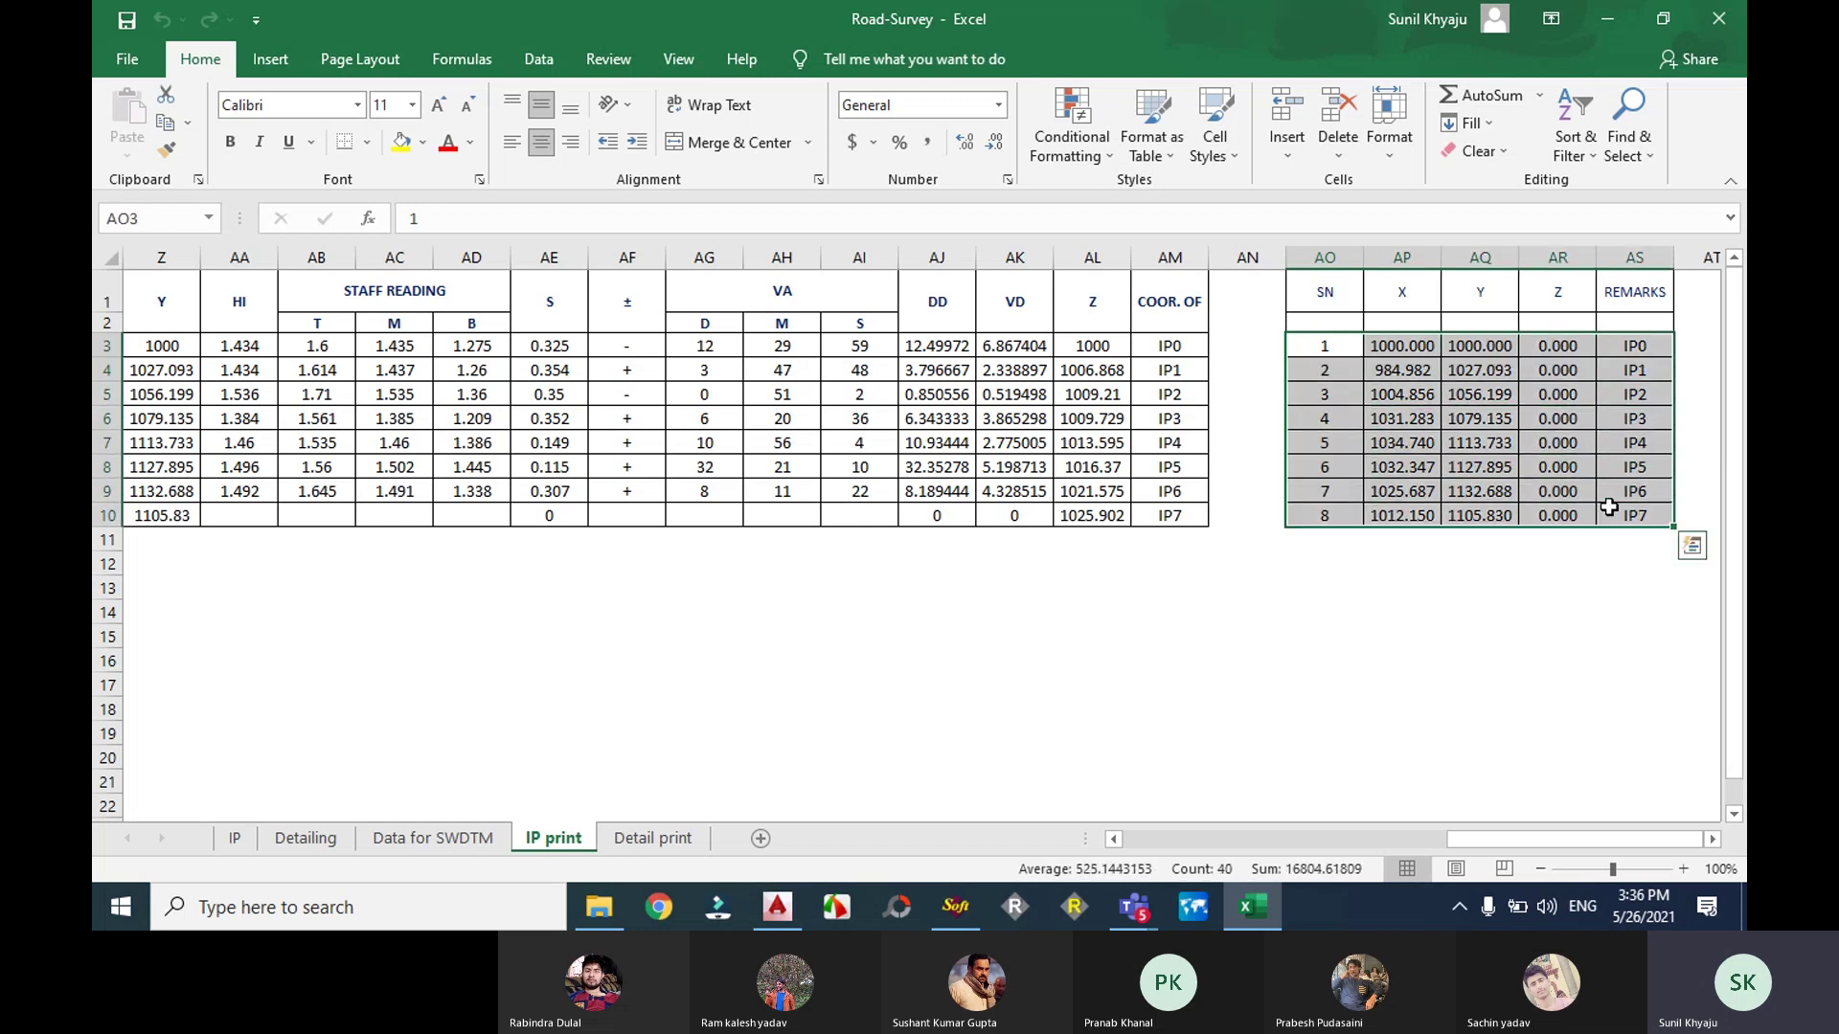
pyautogui.click(1567, 353)
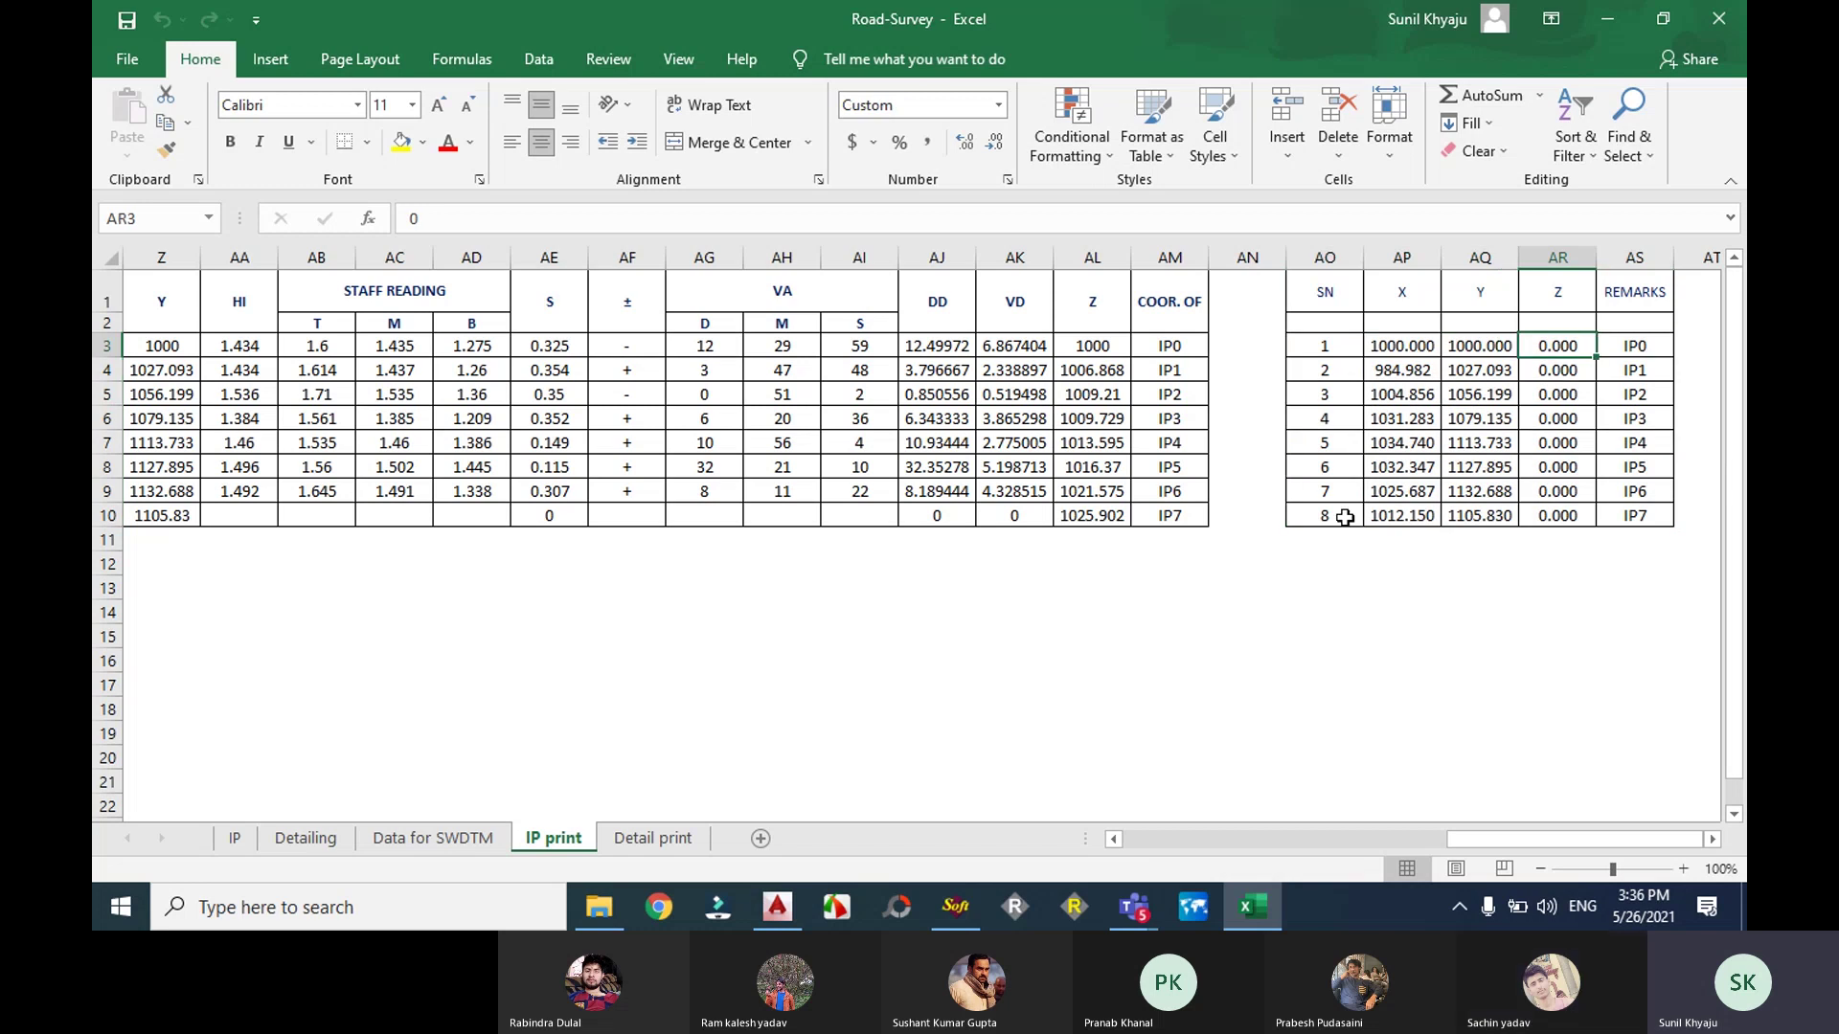
# Step: Review the coordinate tables on the IP and Detailing sheets and the end of the point list on Data for SWDTM
pyautogui.click(244, 849)
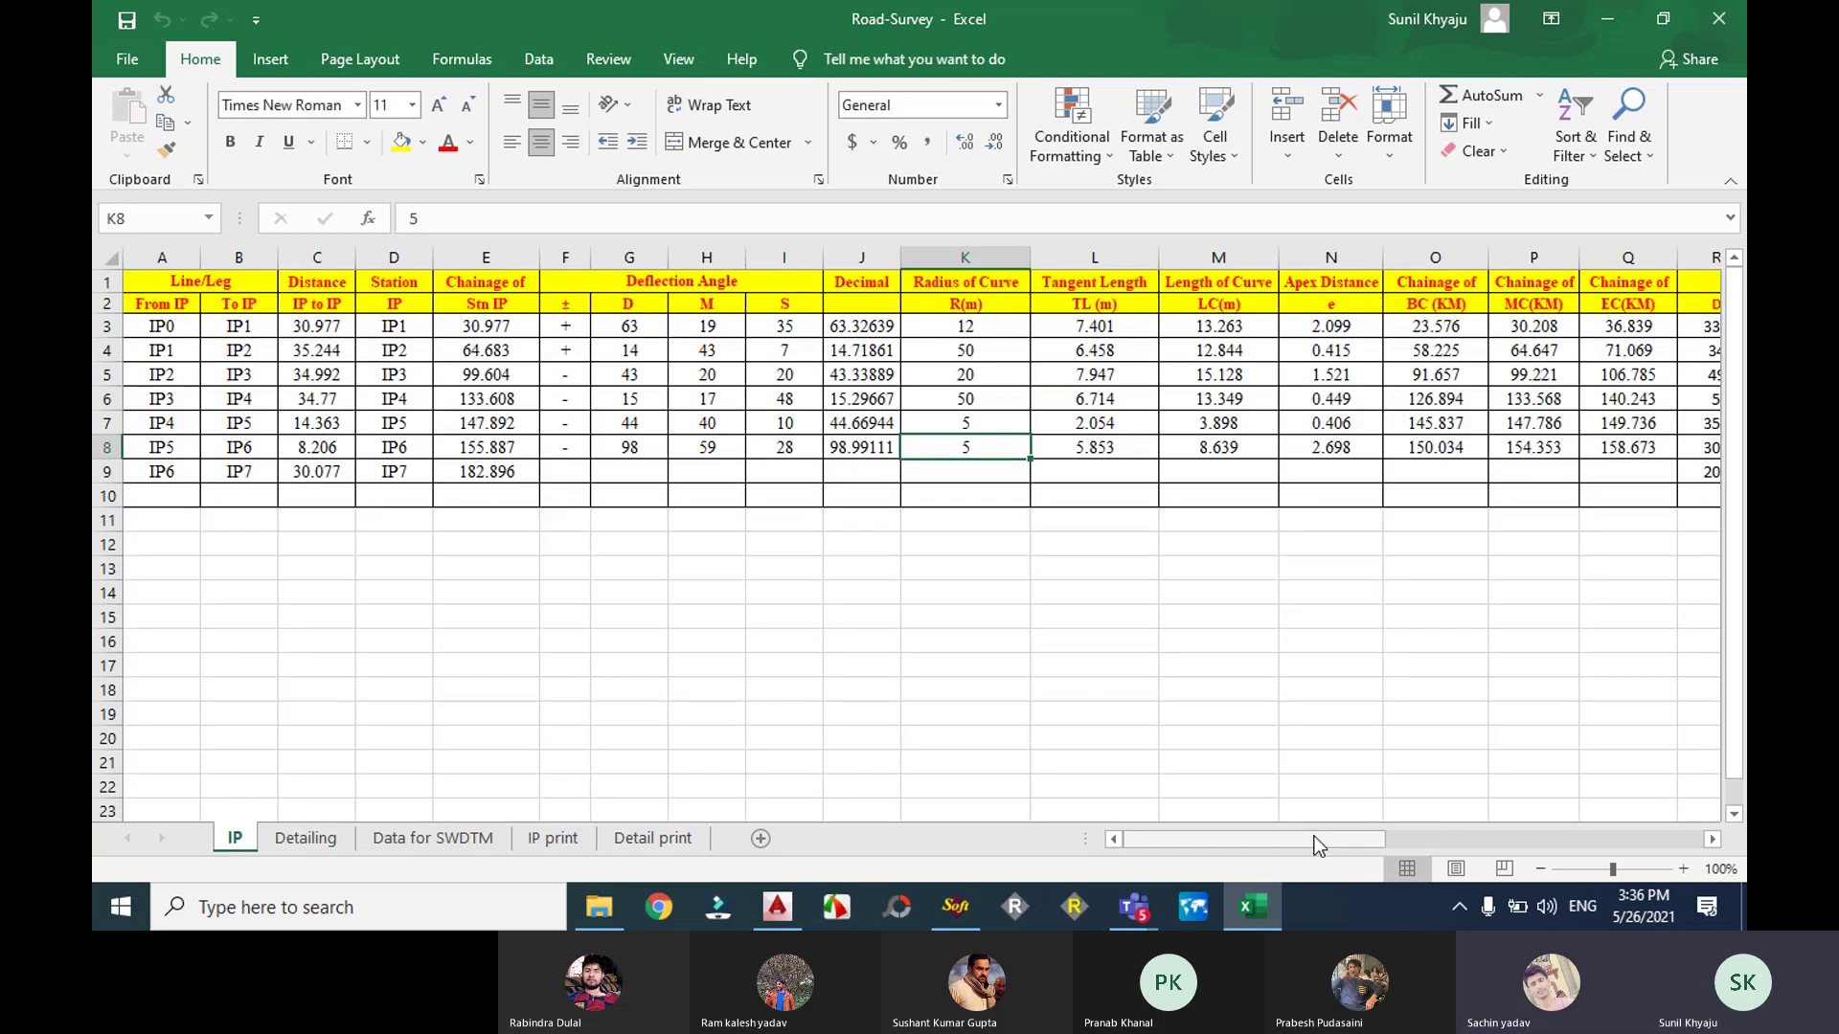
pyautogui.moveTo(1312, 841)
pyautogui.mouseDown()
pyautogui.moveTo(1643, 874)
pyautogui.moveTo(1729, 904)
pyautogui.mouseUp()
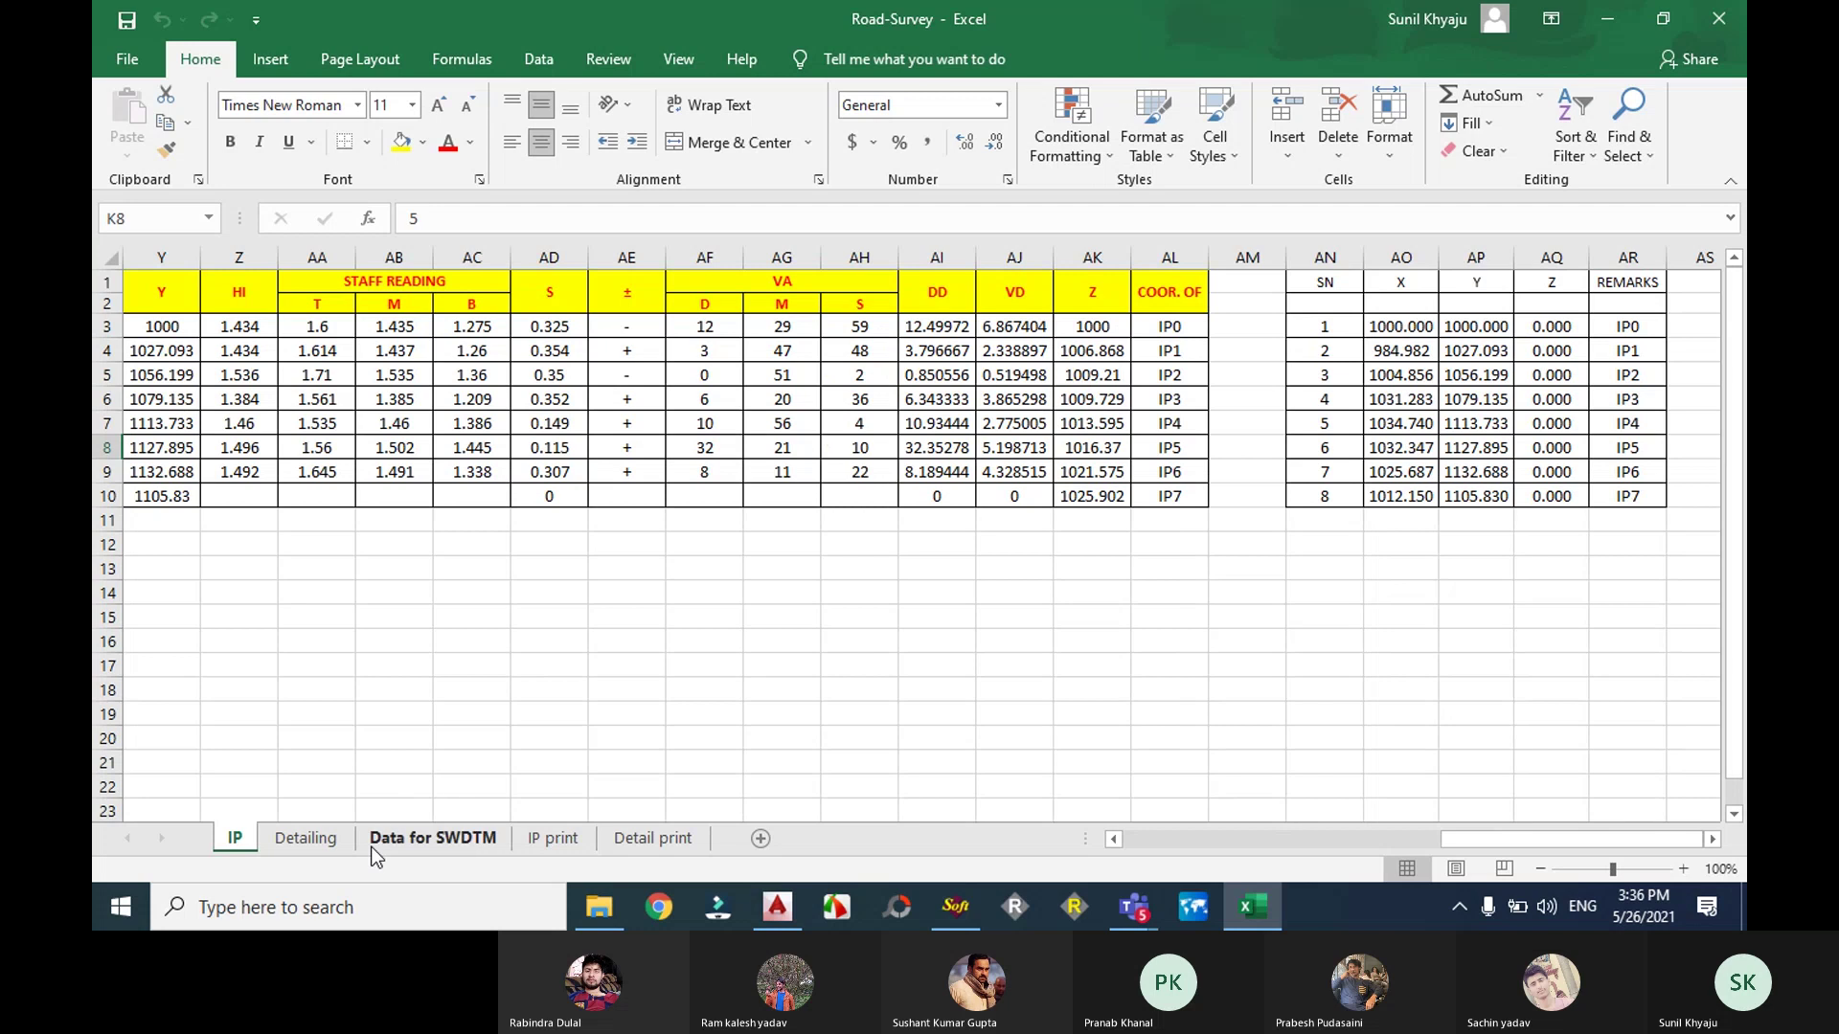
pyautogui.click(316, 849)
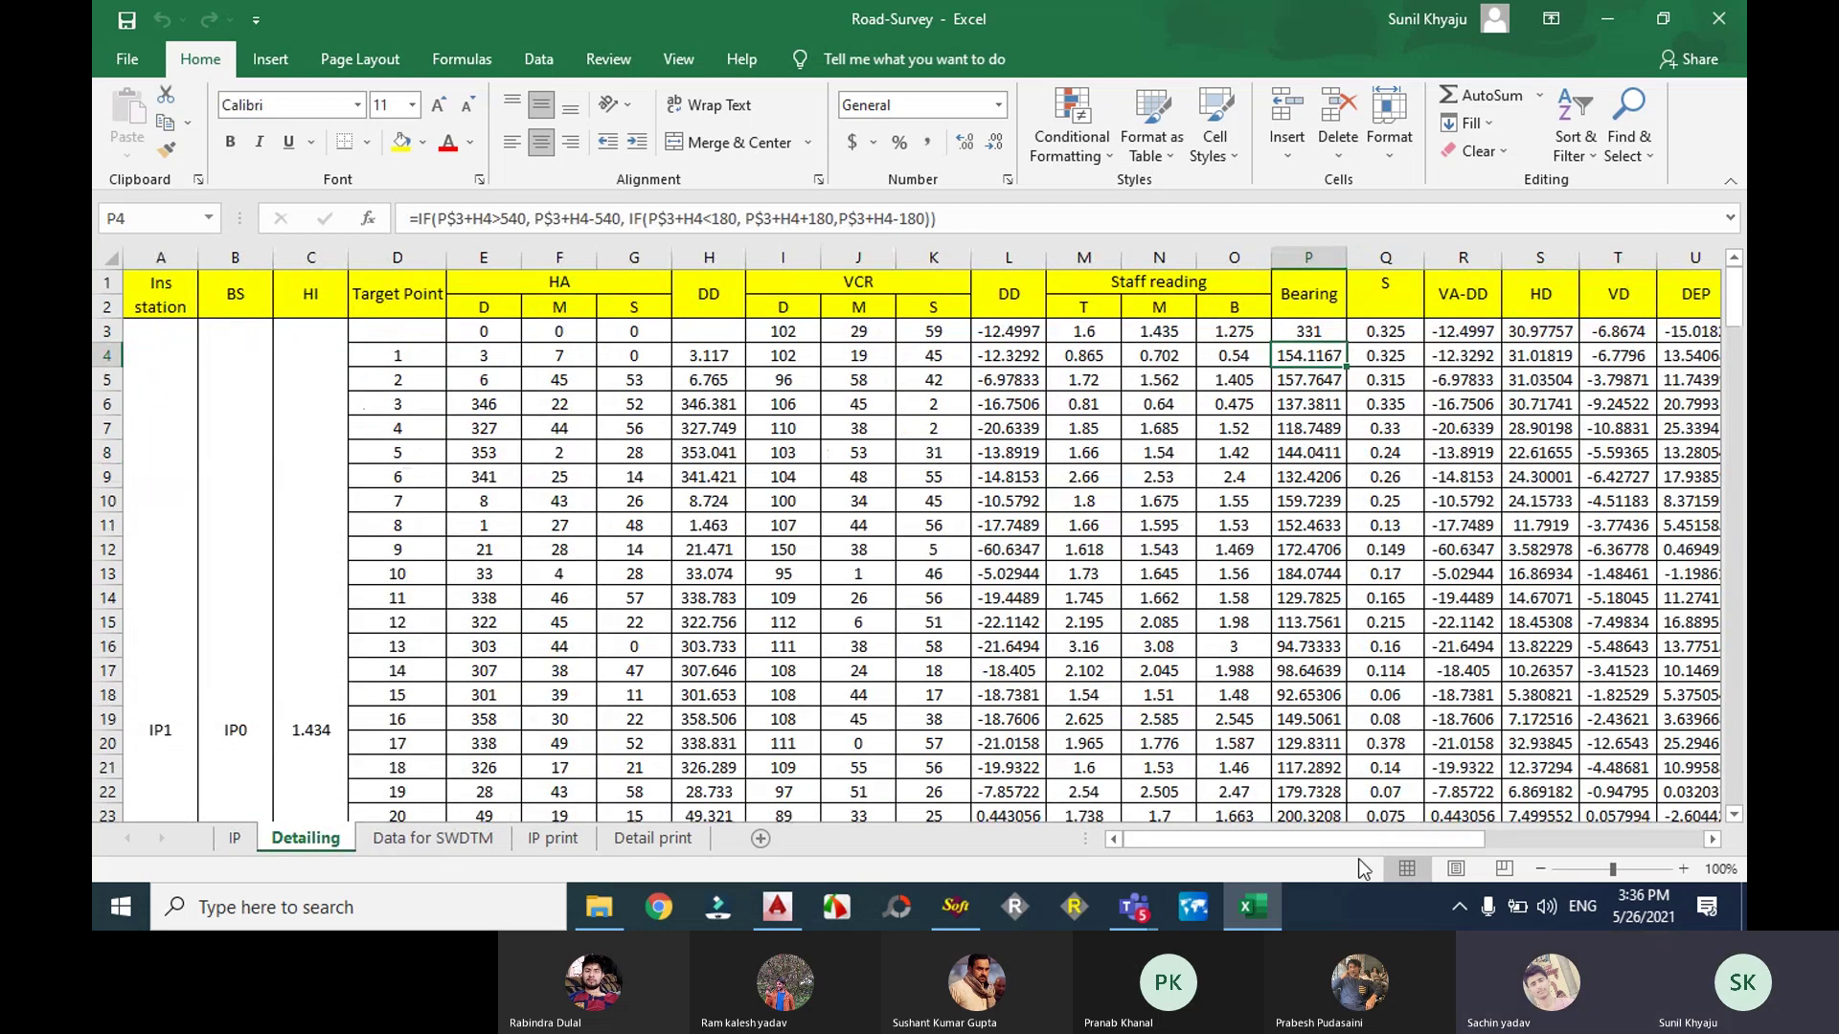
pyautogui.moveTo(1358, 840); pyautogui.dragTo(1722, 873)
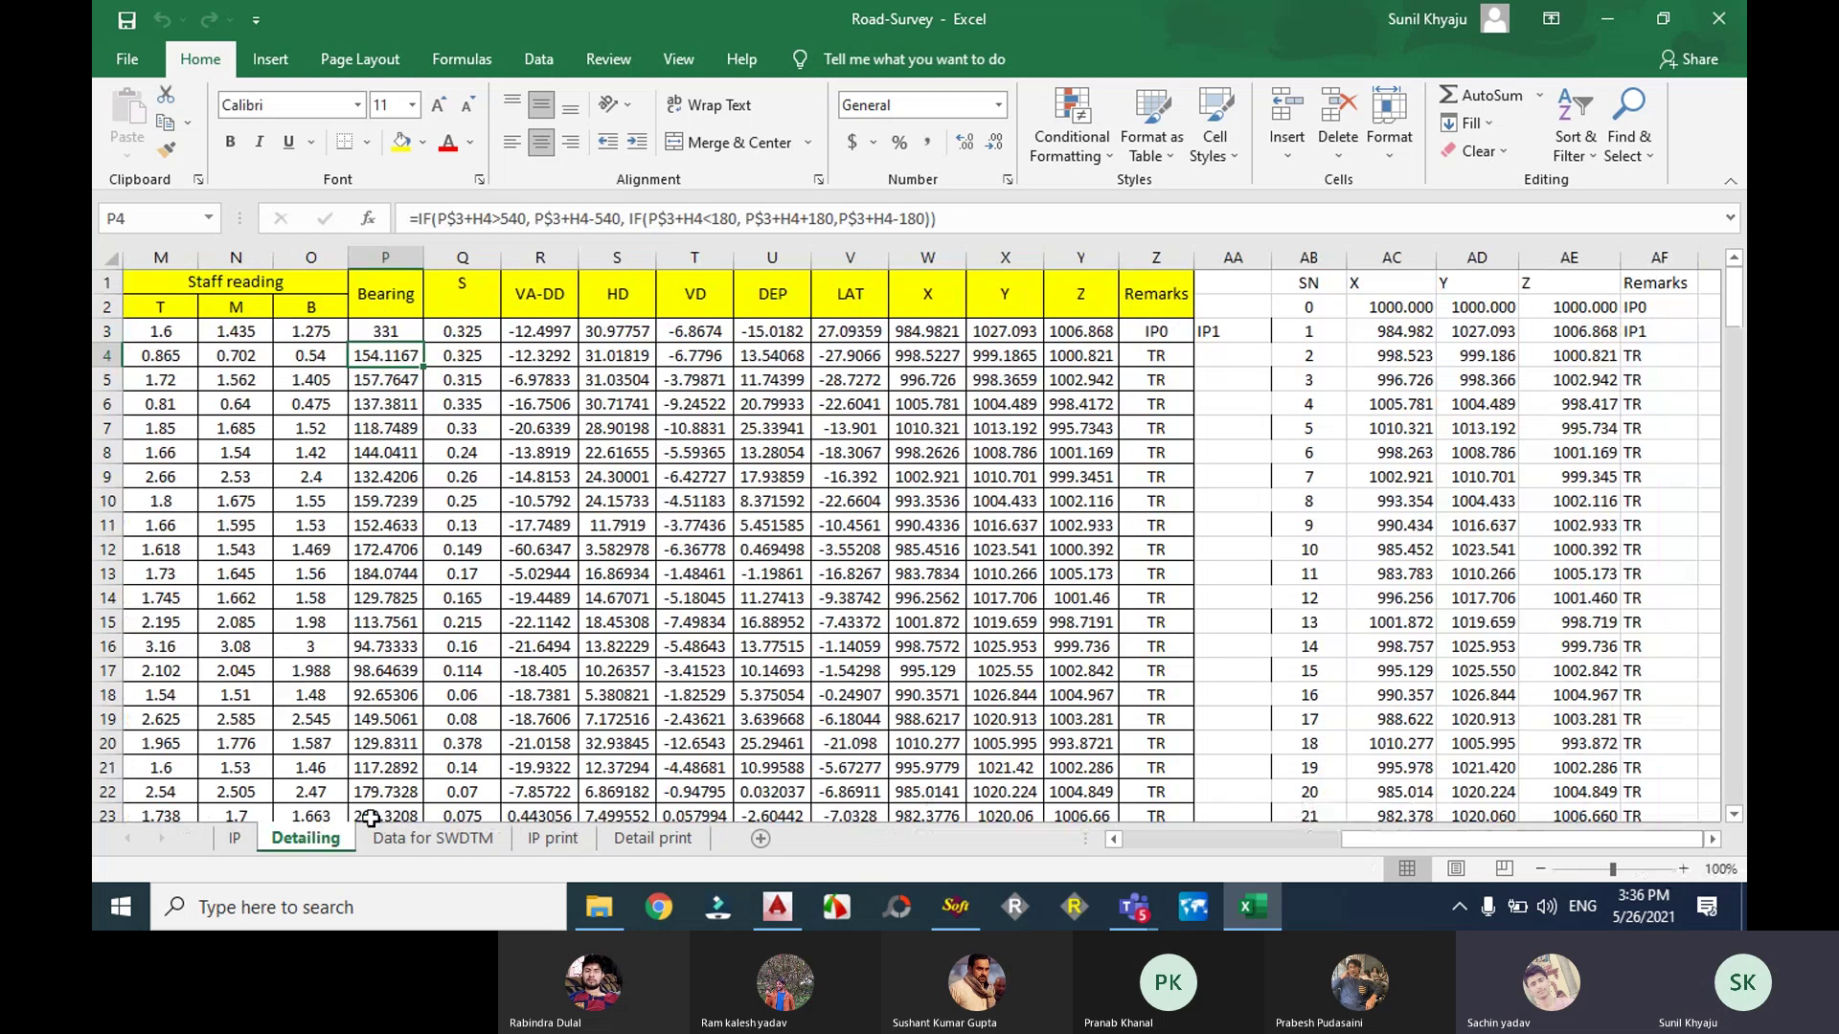
pyautogui.click(421, 838)
pyautogui.scroll(-5, 757, 724)
pyautogui.scroll(3, 757, 724)
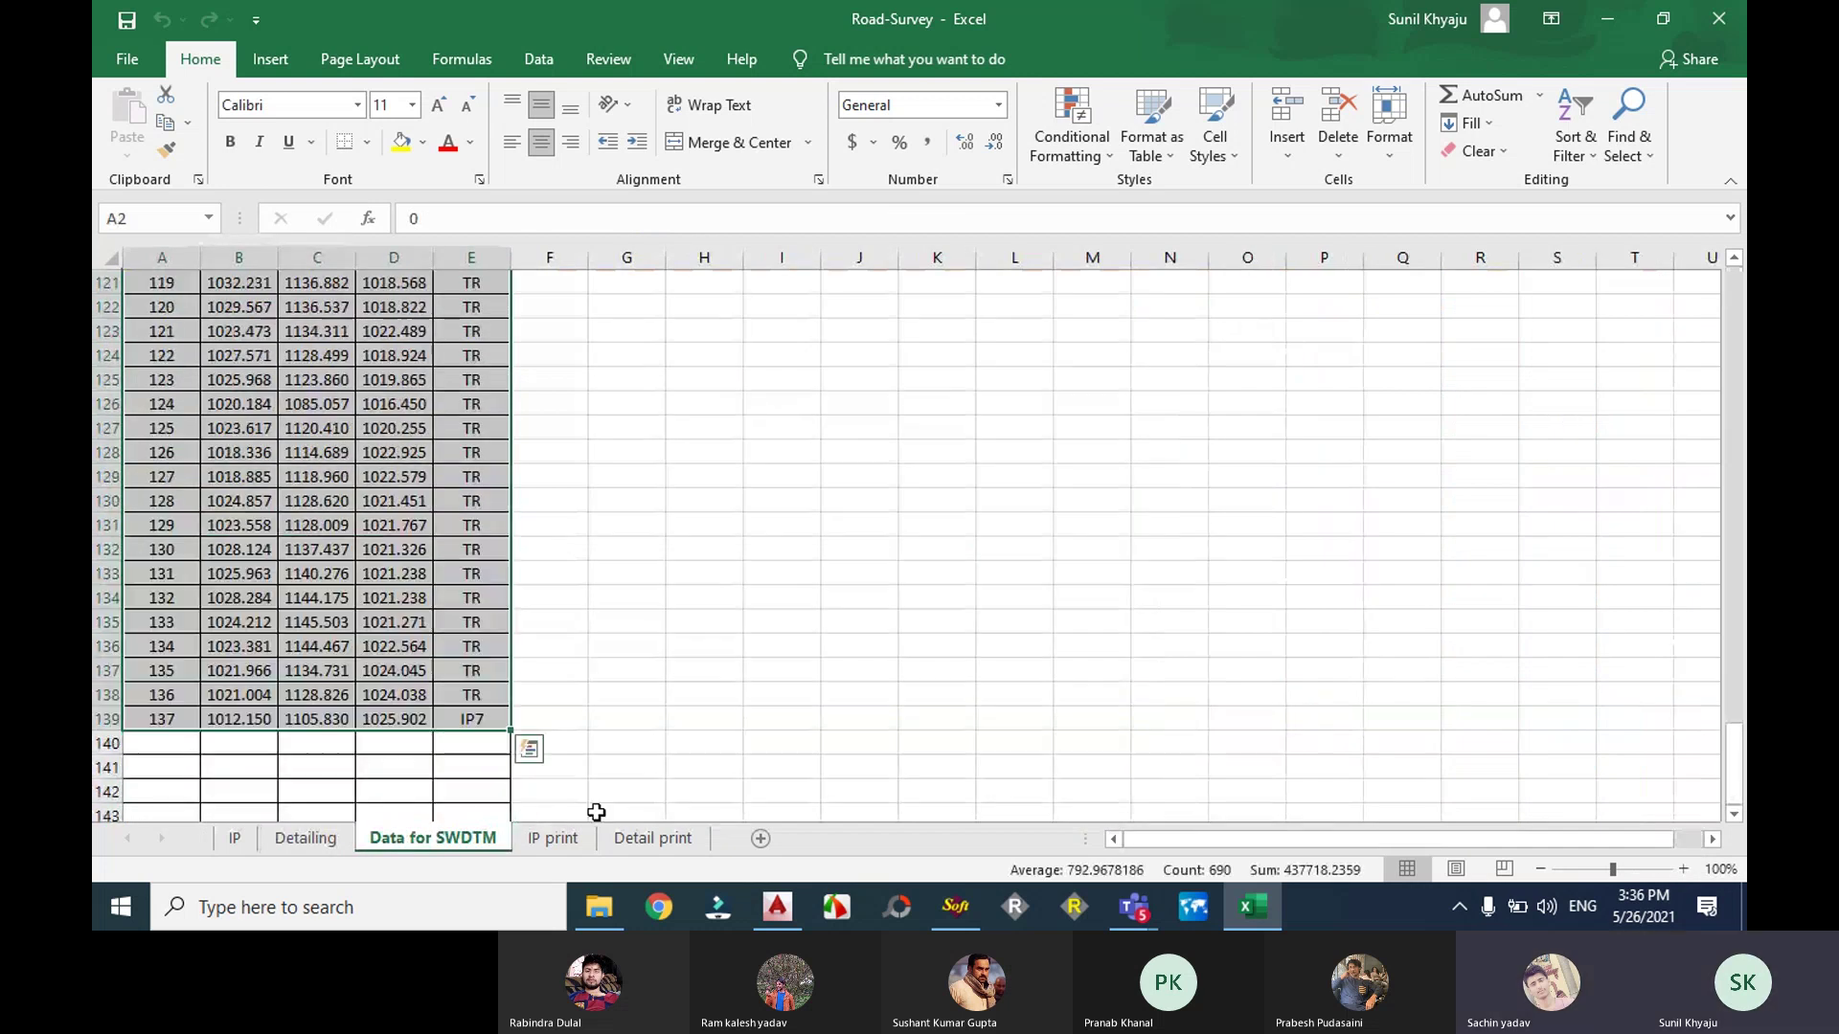
# Step: Review the IP print and Detail print coordinate tables, and look at the files in the autocad folder
pyautogui.click(546, 839)
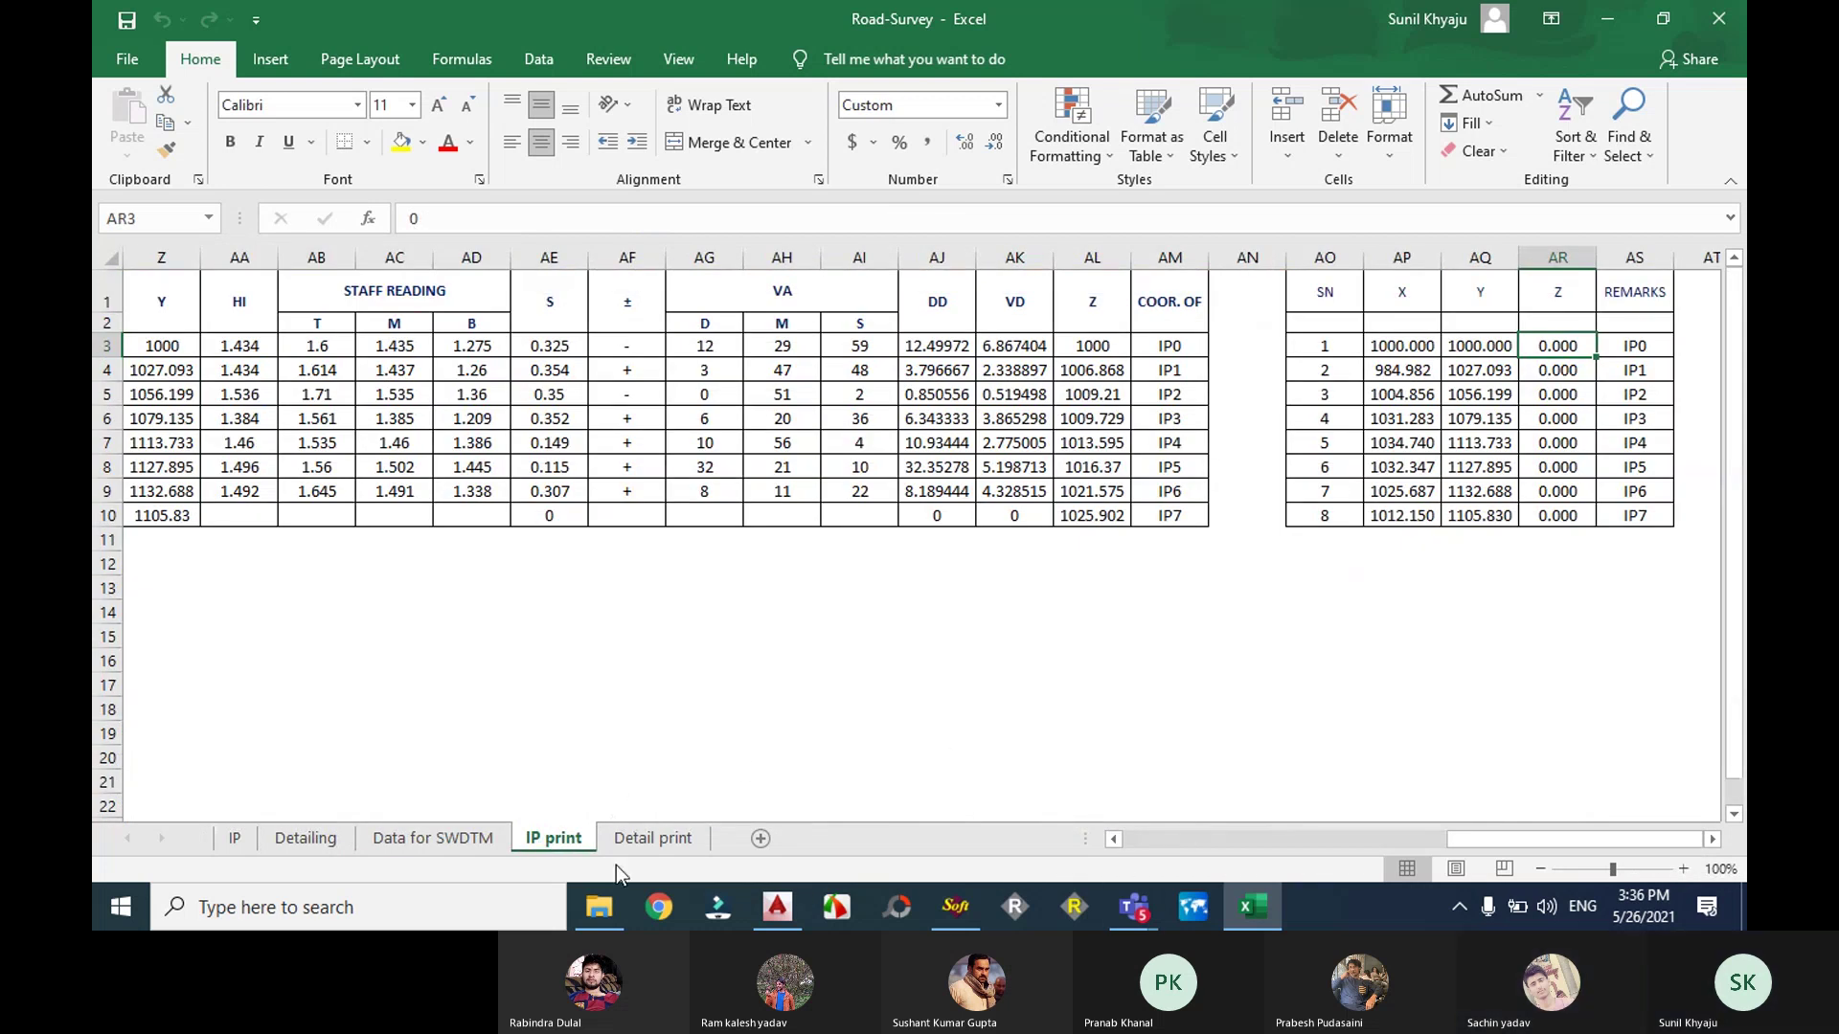
pyautogui.click(619, 837)
pyautogui.scroll(-12, 698, 657)
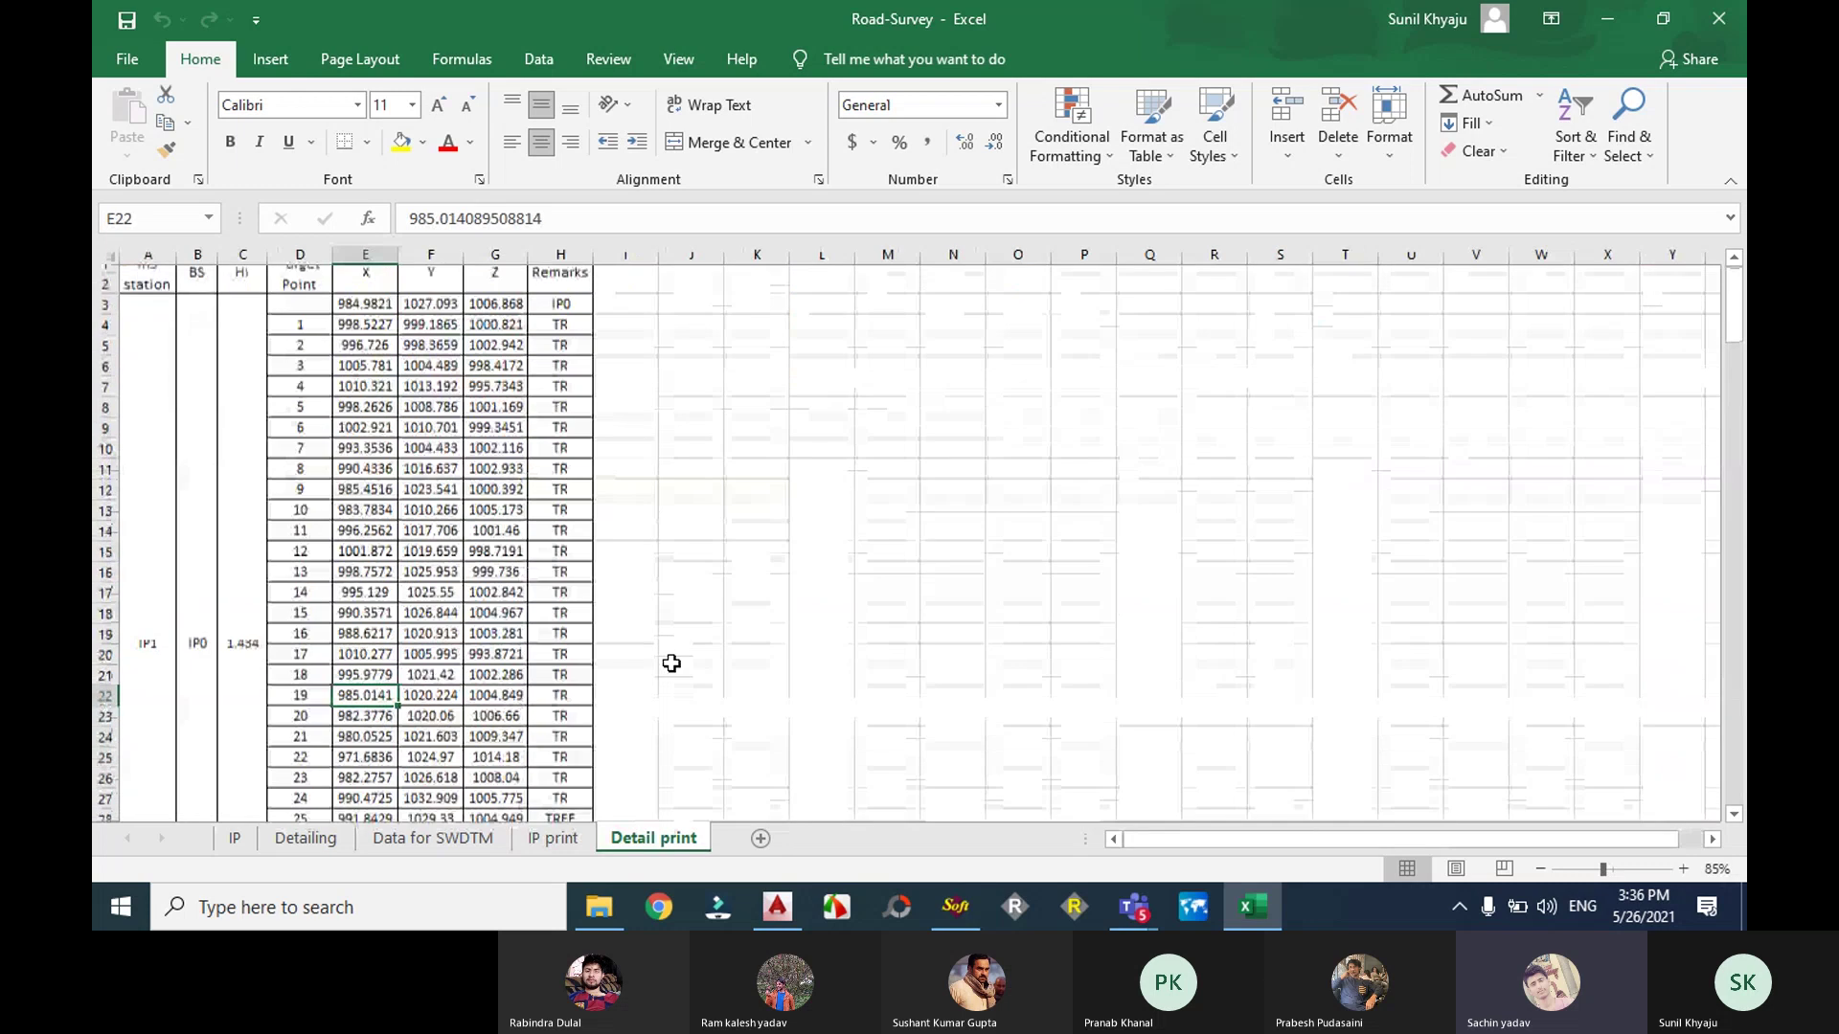
pyautogui.scroll(-20, 698, 658)
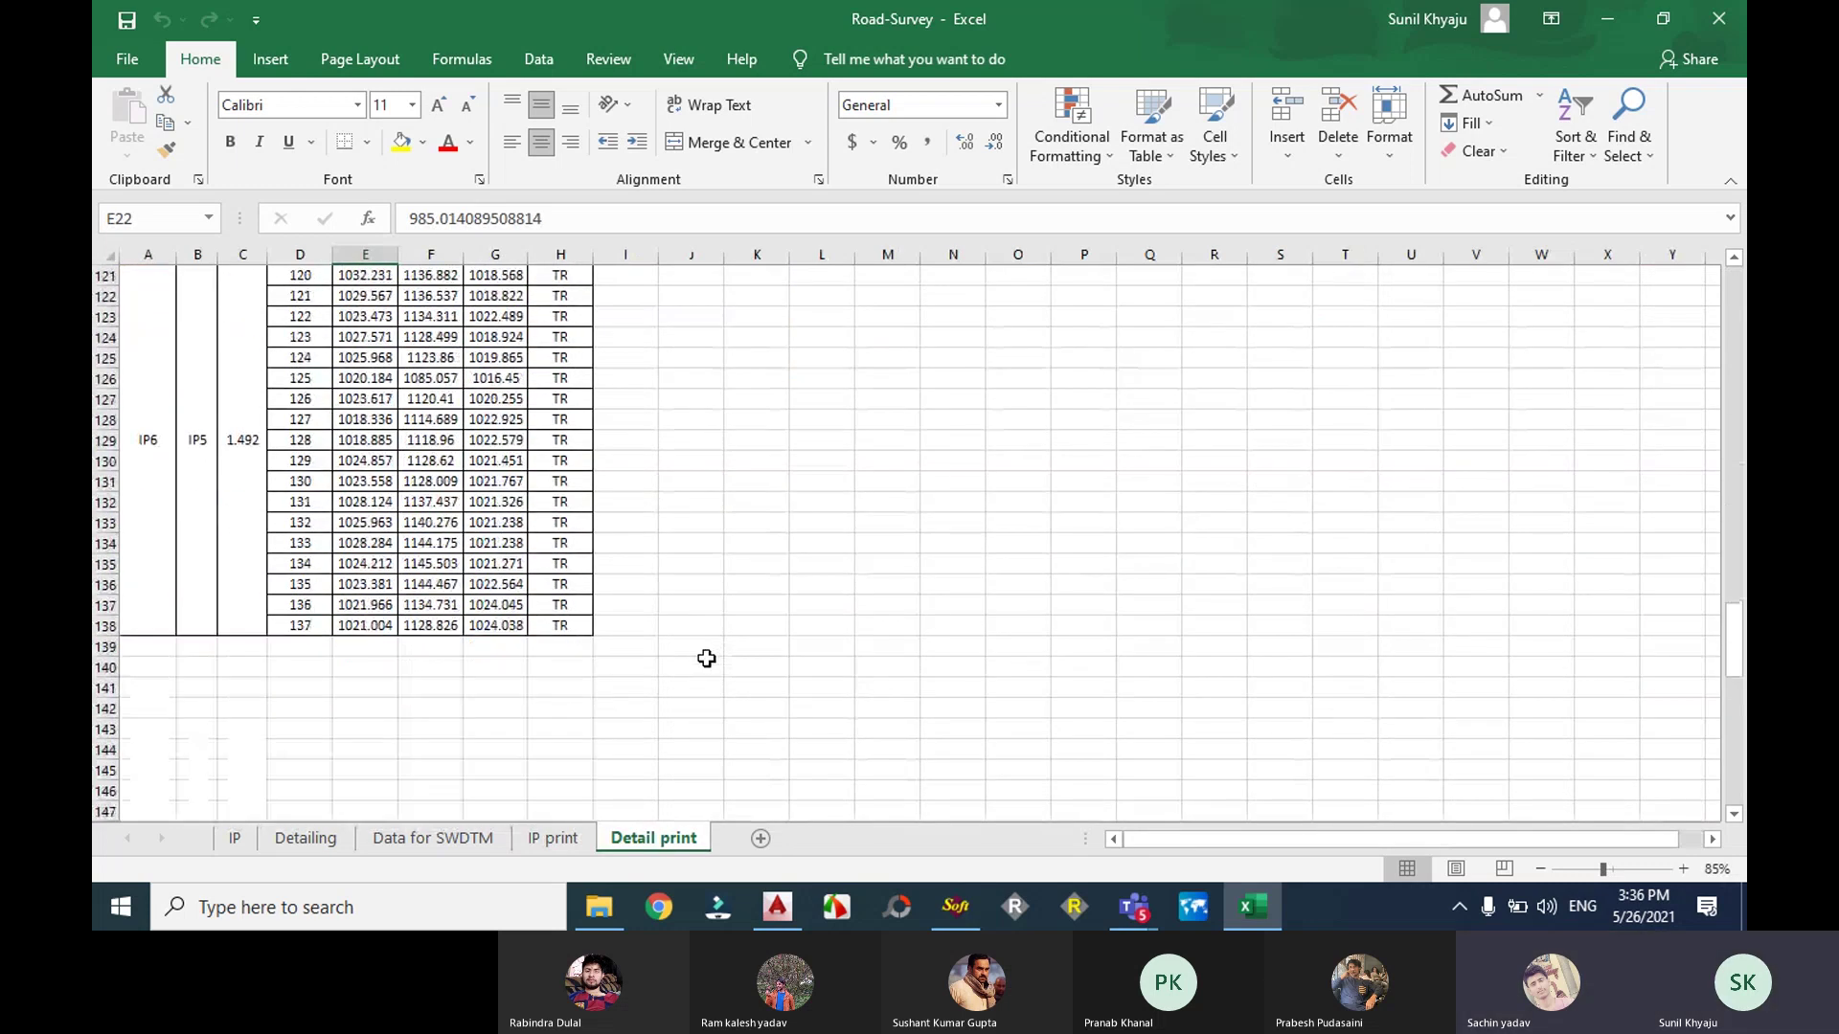
pyautogui.scroll(20, 708, 668)
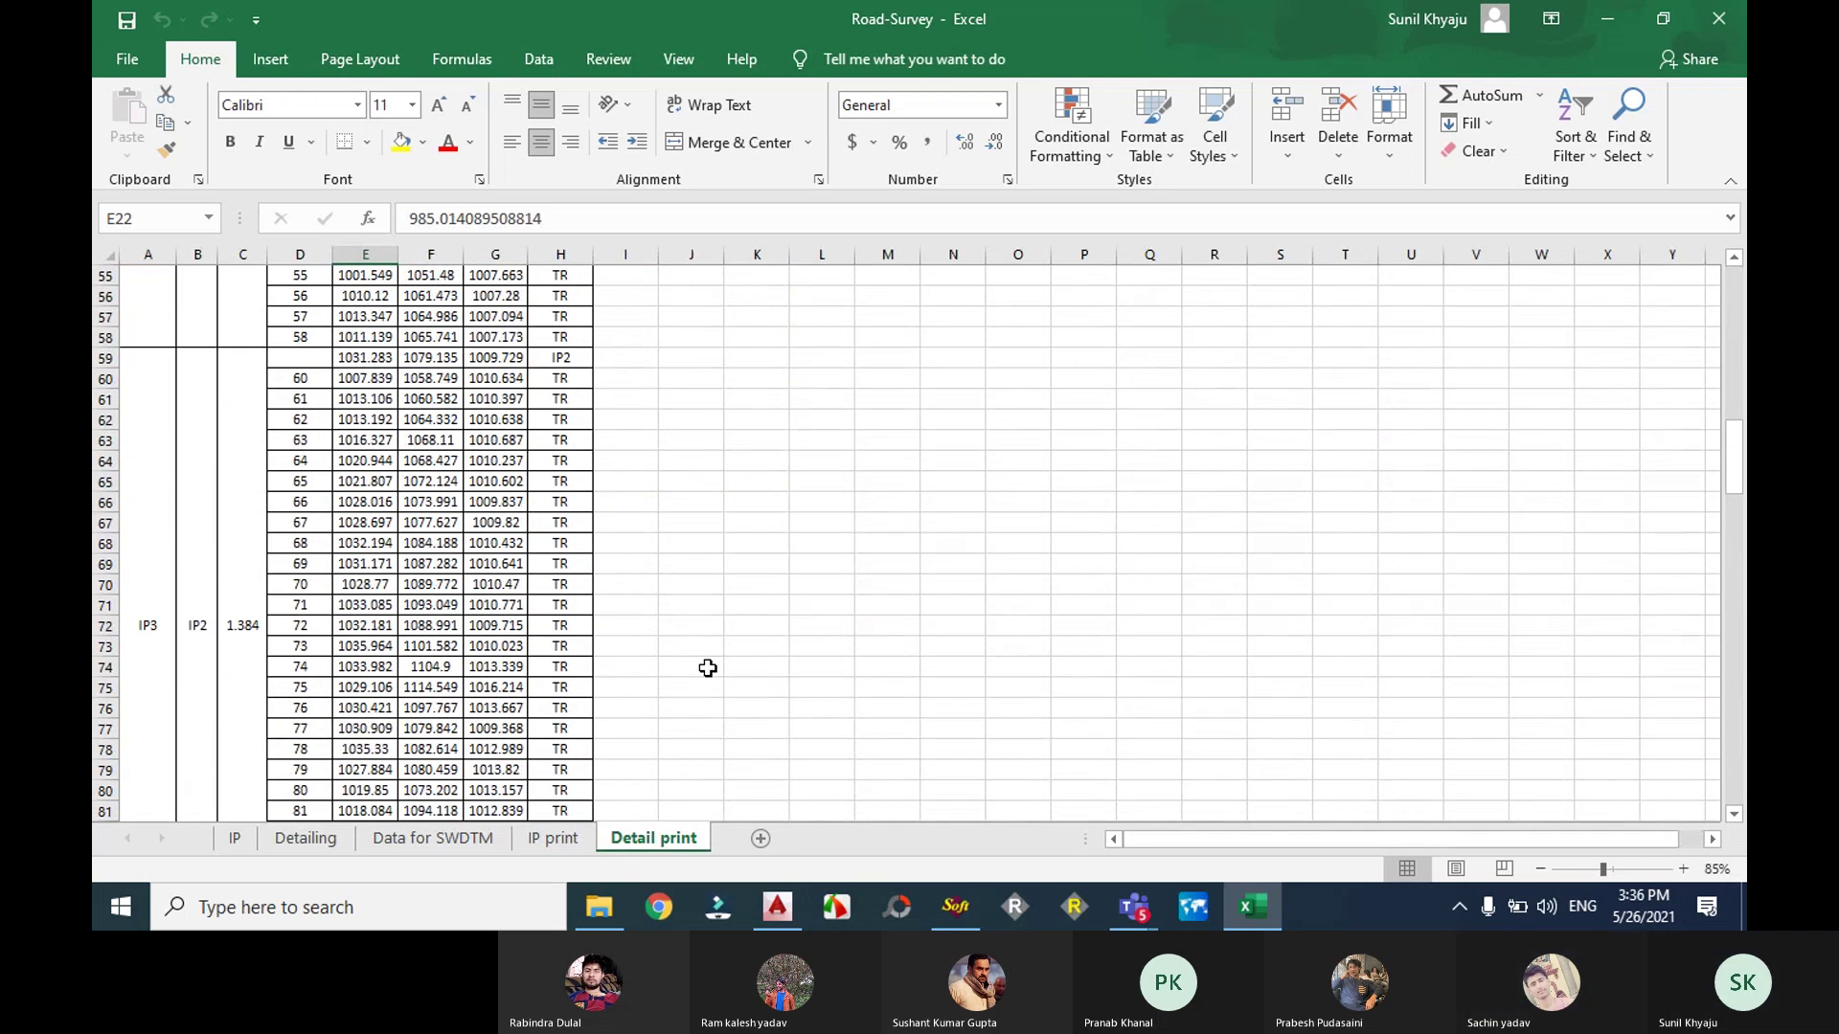
pyautogui.click(601, 910)
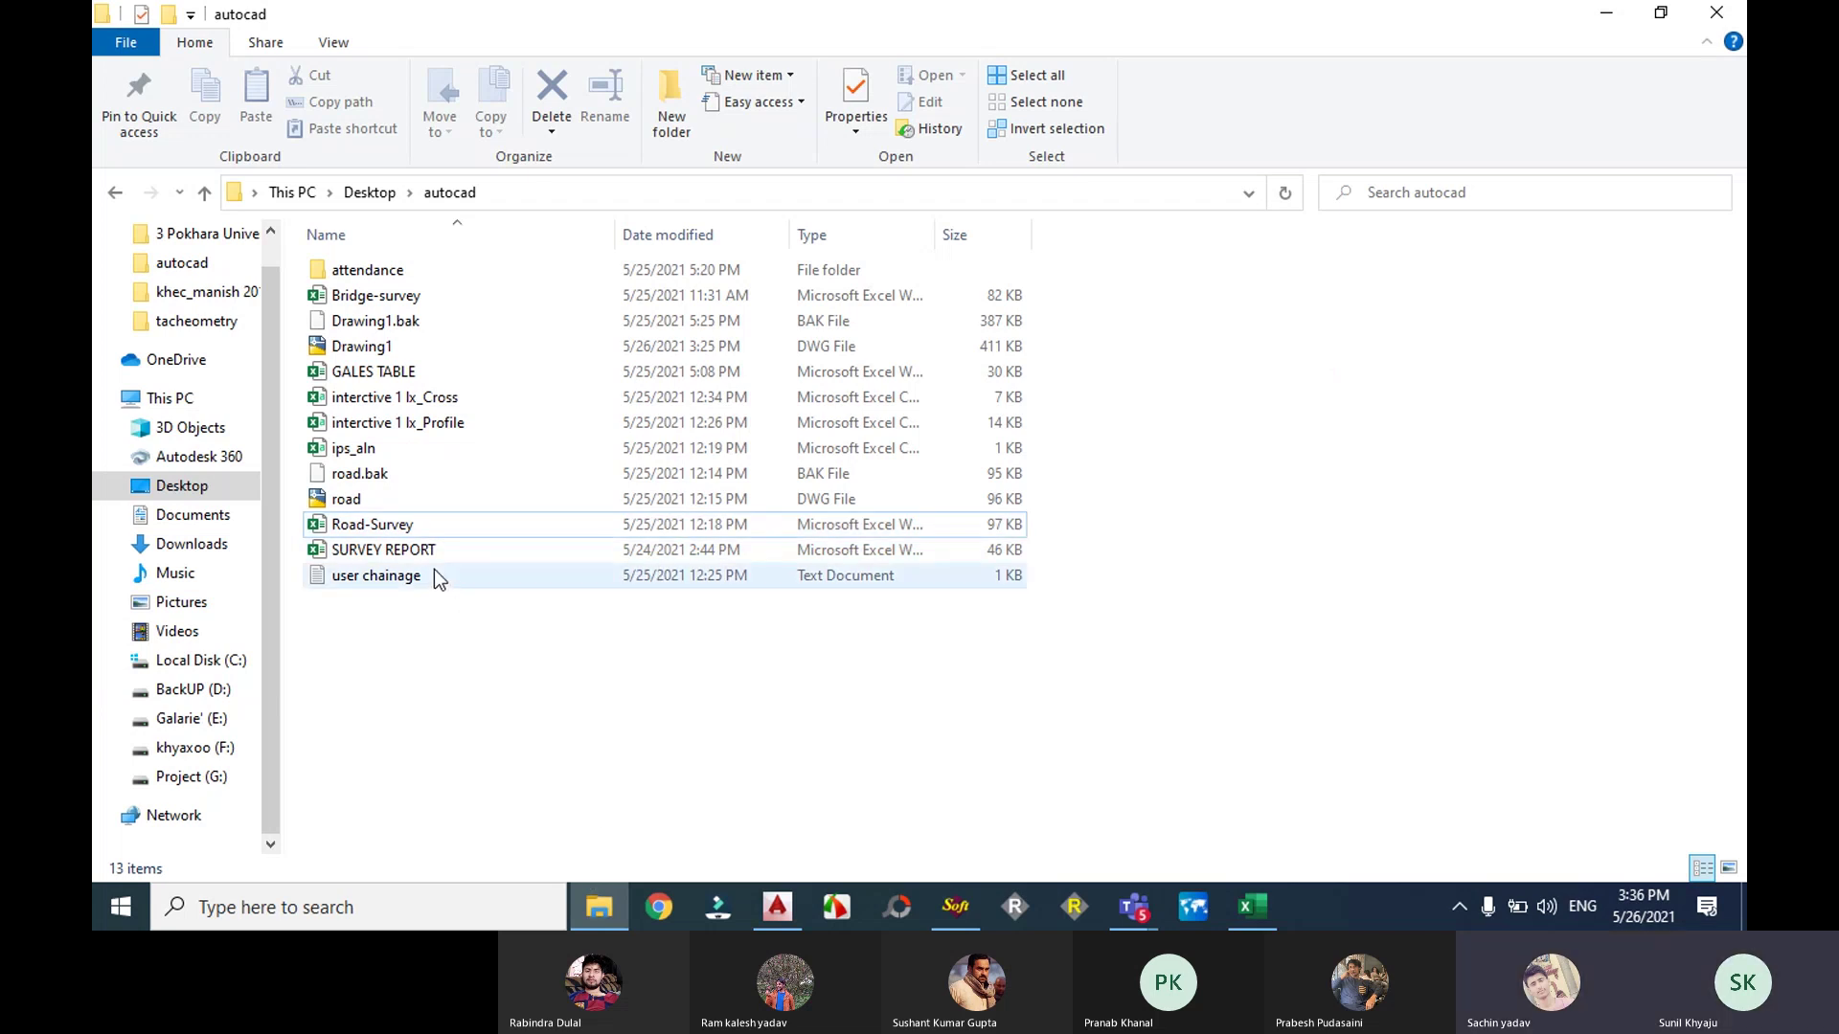
pyautogui.click(1254, 906)
pyautogui.scroll(6, 623, 707)
pyautogui.scroll(6, 624, 707)
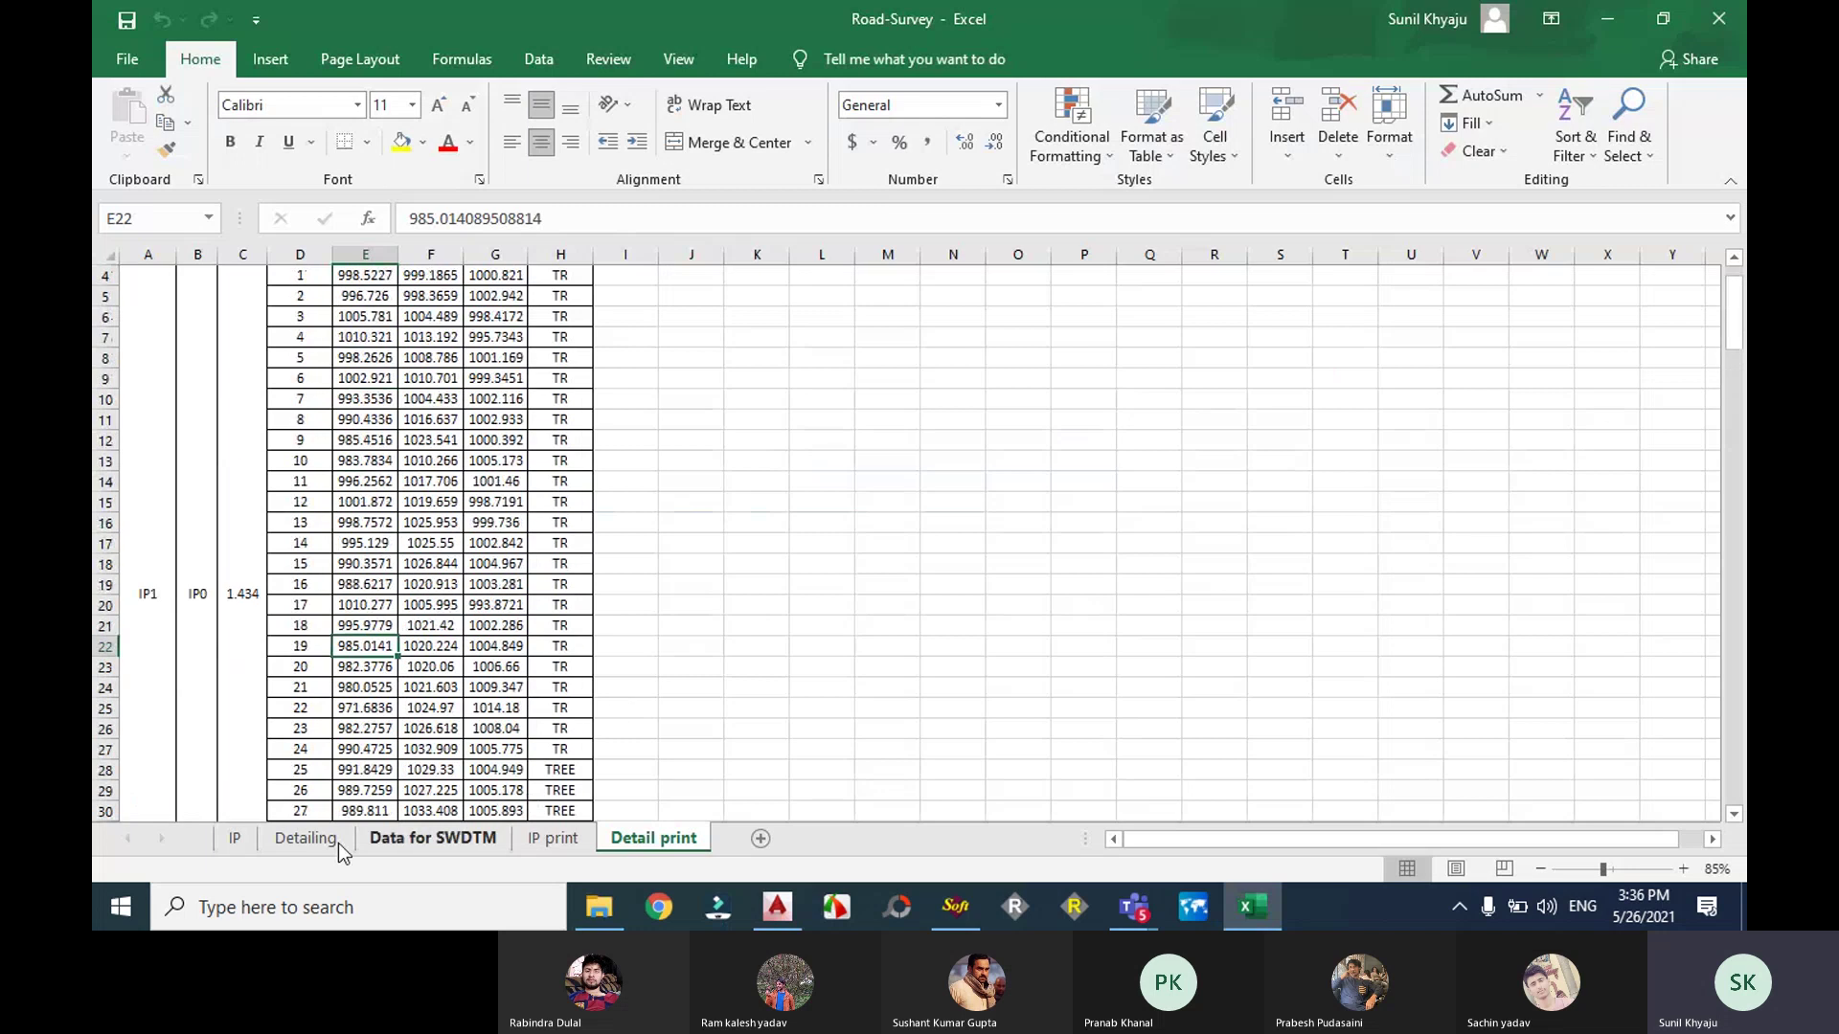
# Step: On the Data for SWDTM sheet, select the Remarks column and turn its filter off and on again
pyautogui.click(384, 841)
pyautogui.scroll(20, 467, 659)
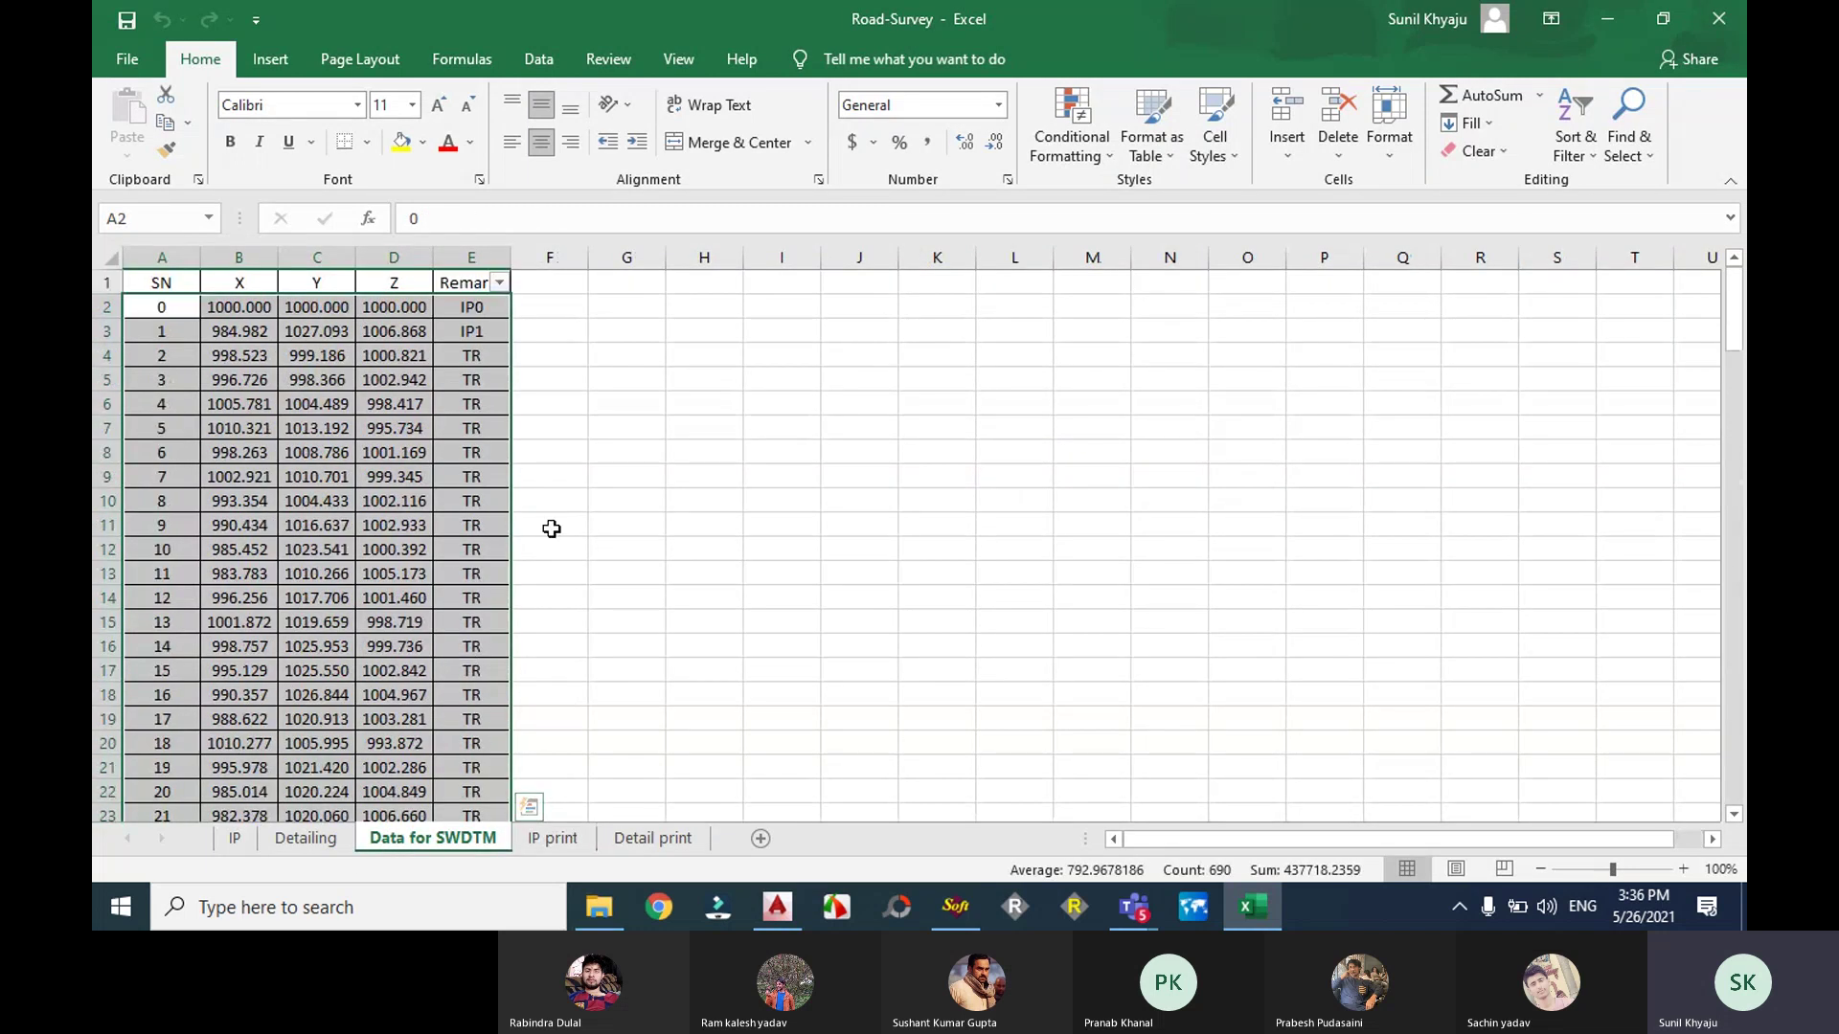
pyautogui.click(474, 253)
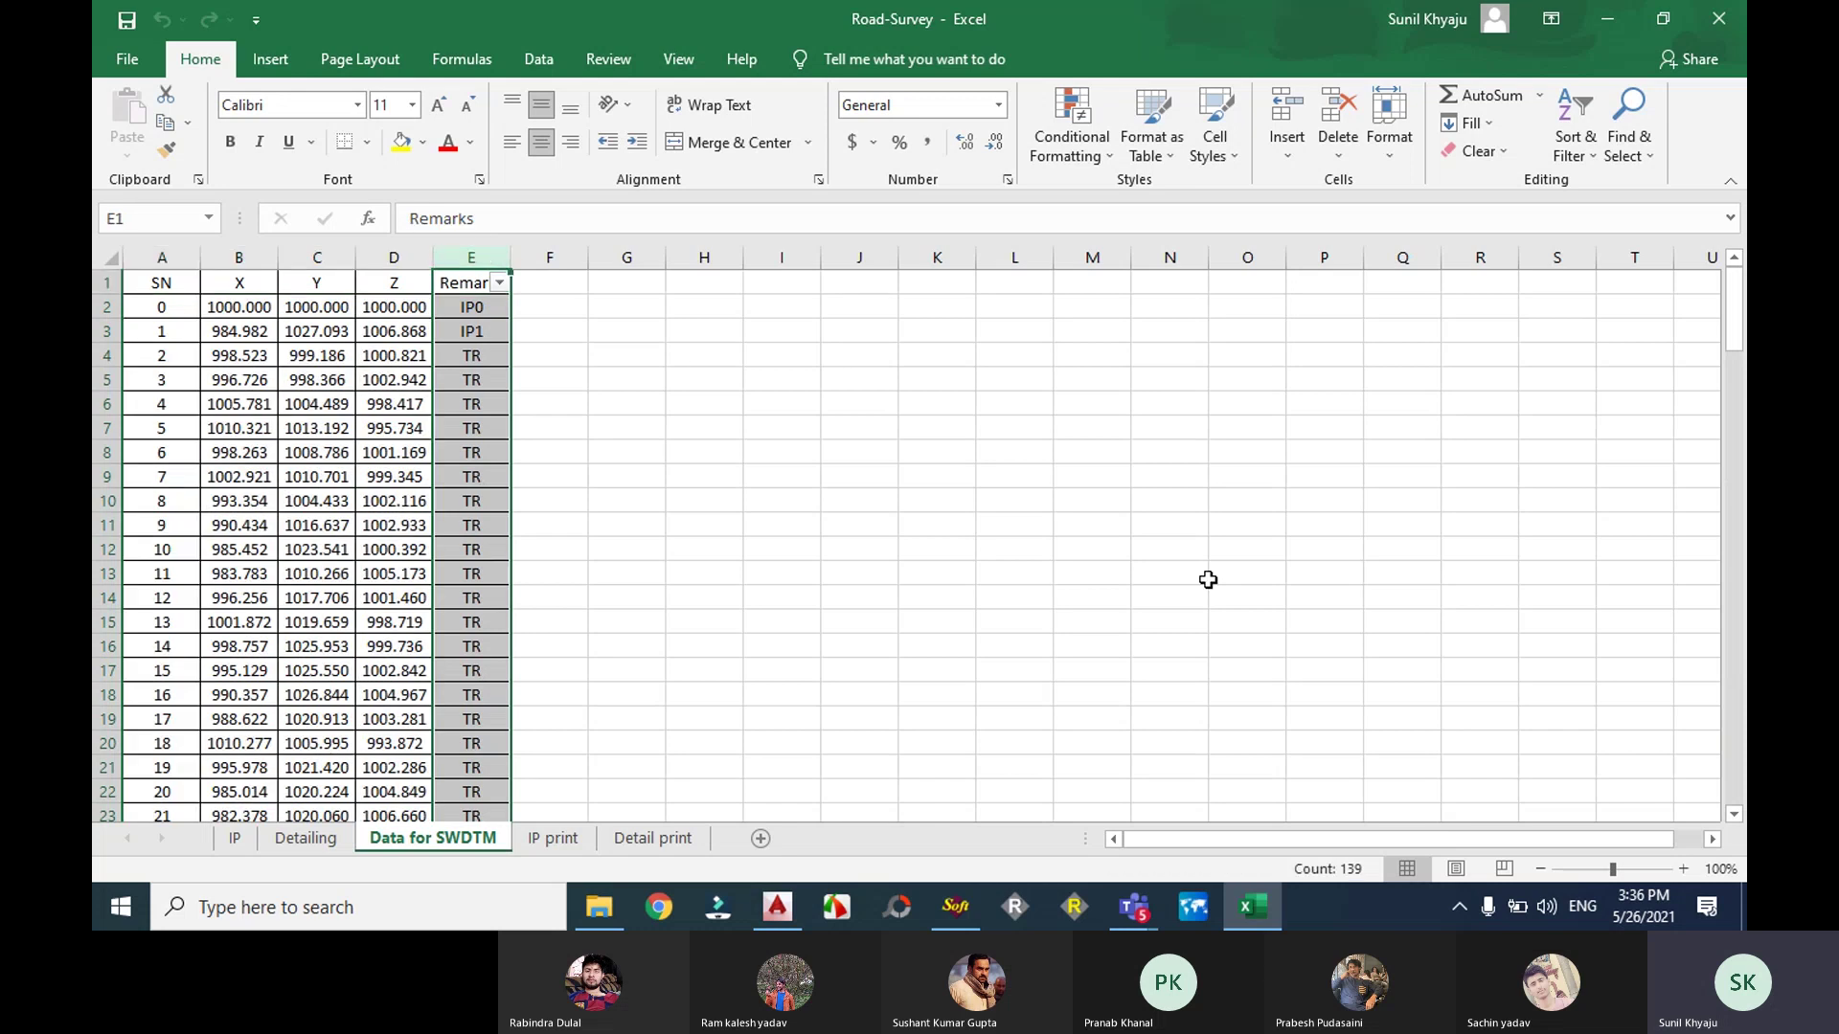
pyautogui.click(1582, 162)
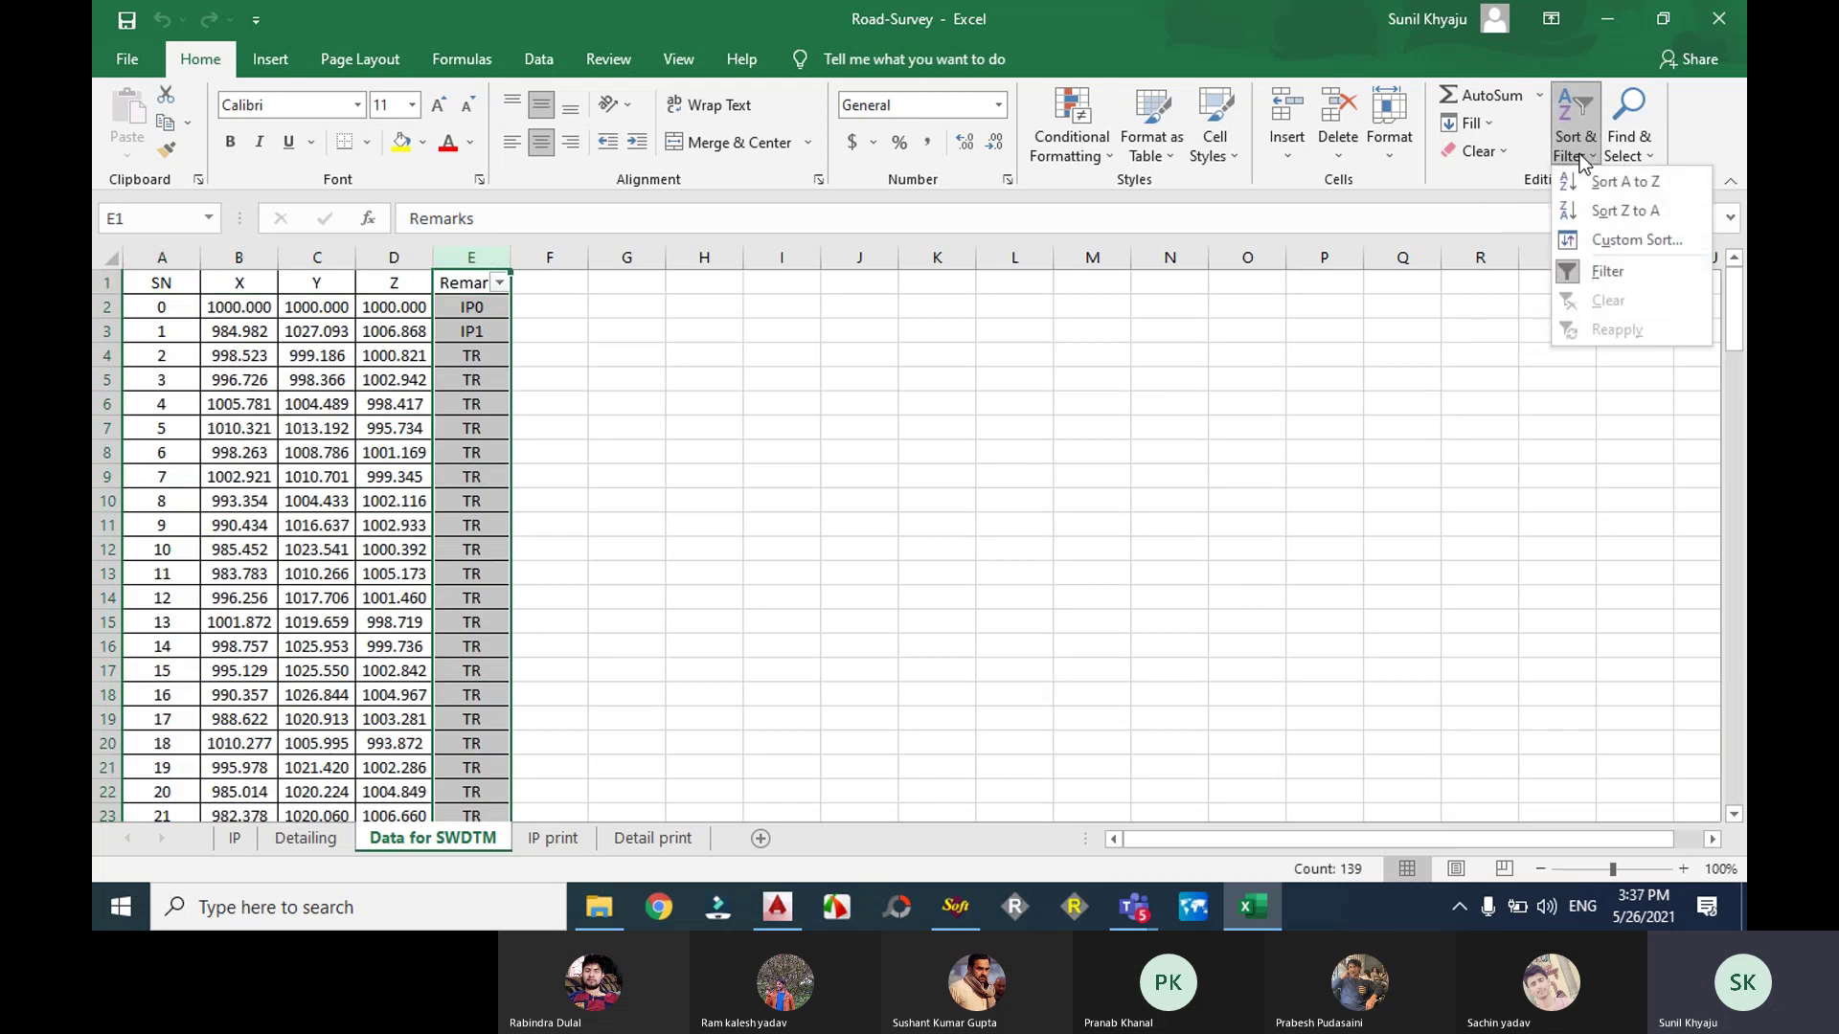
pyautogui.click(1599, 274)
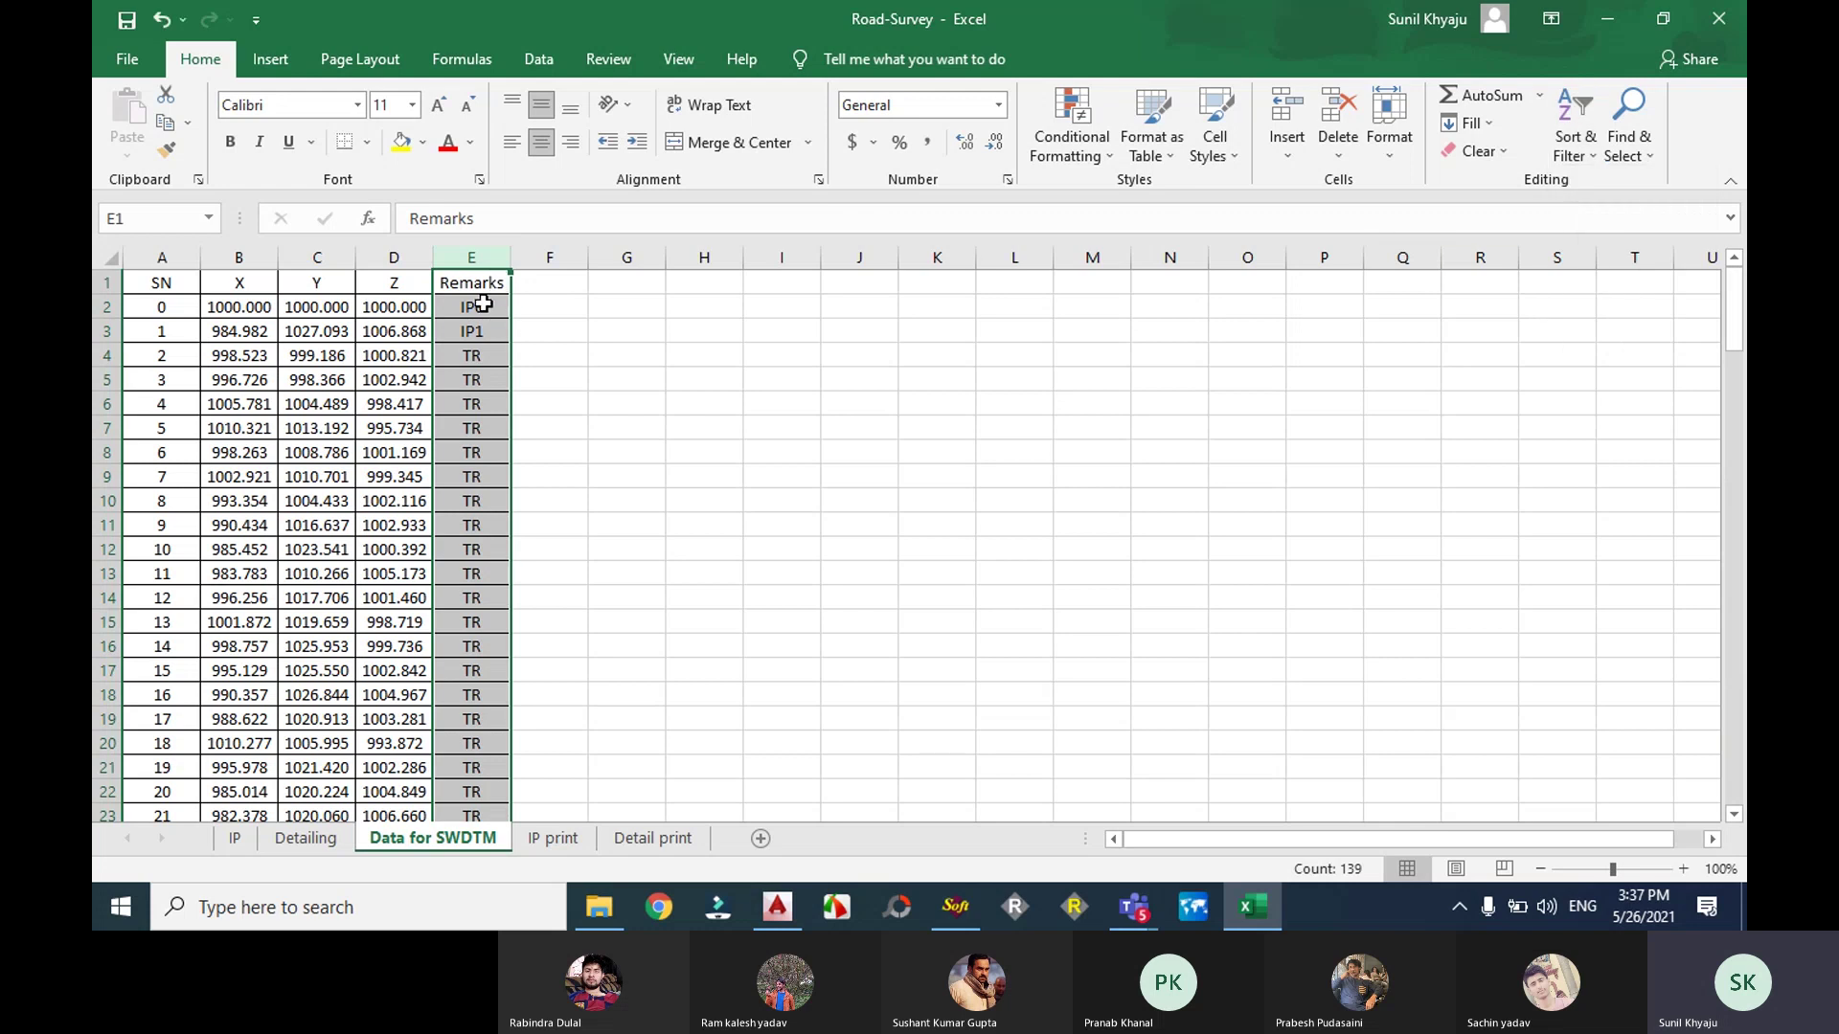
pyautogui.click(1576, 144)
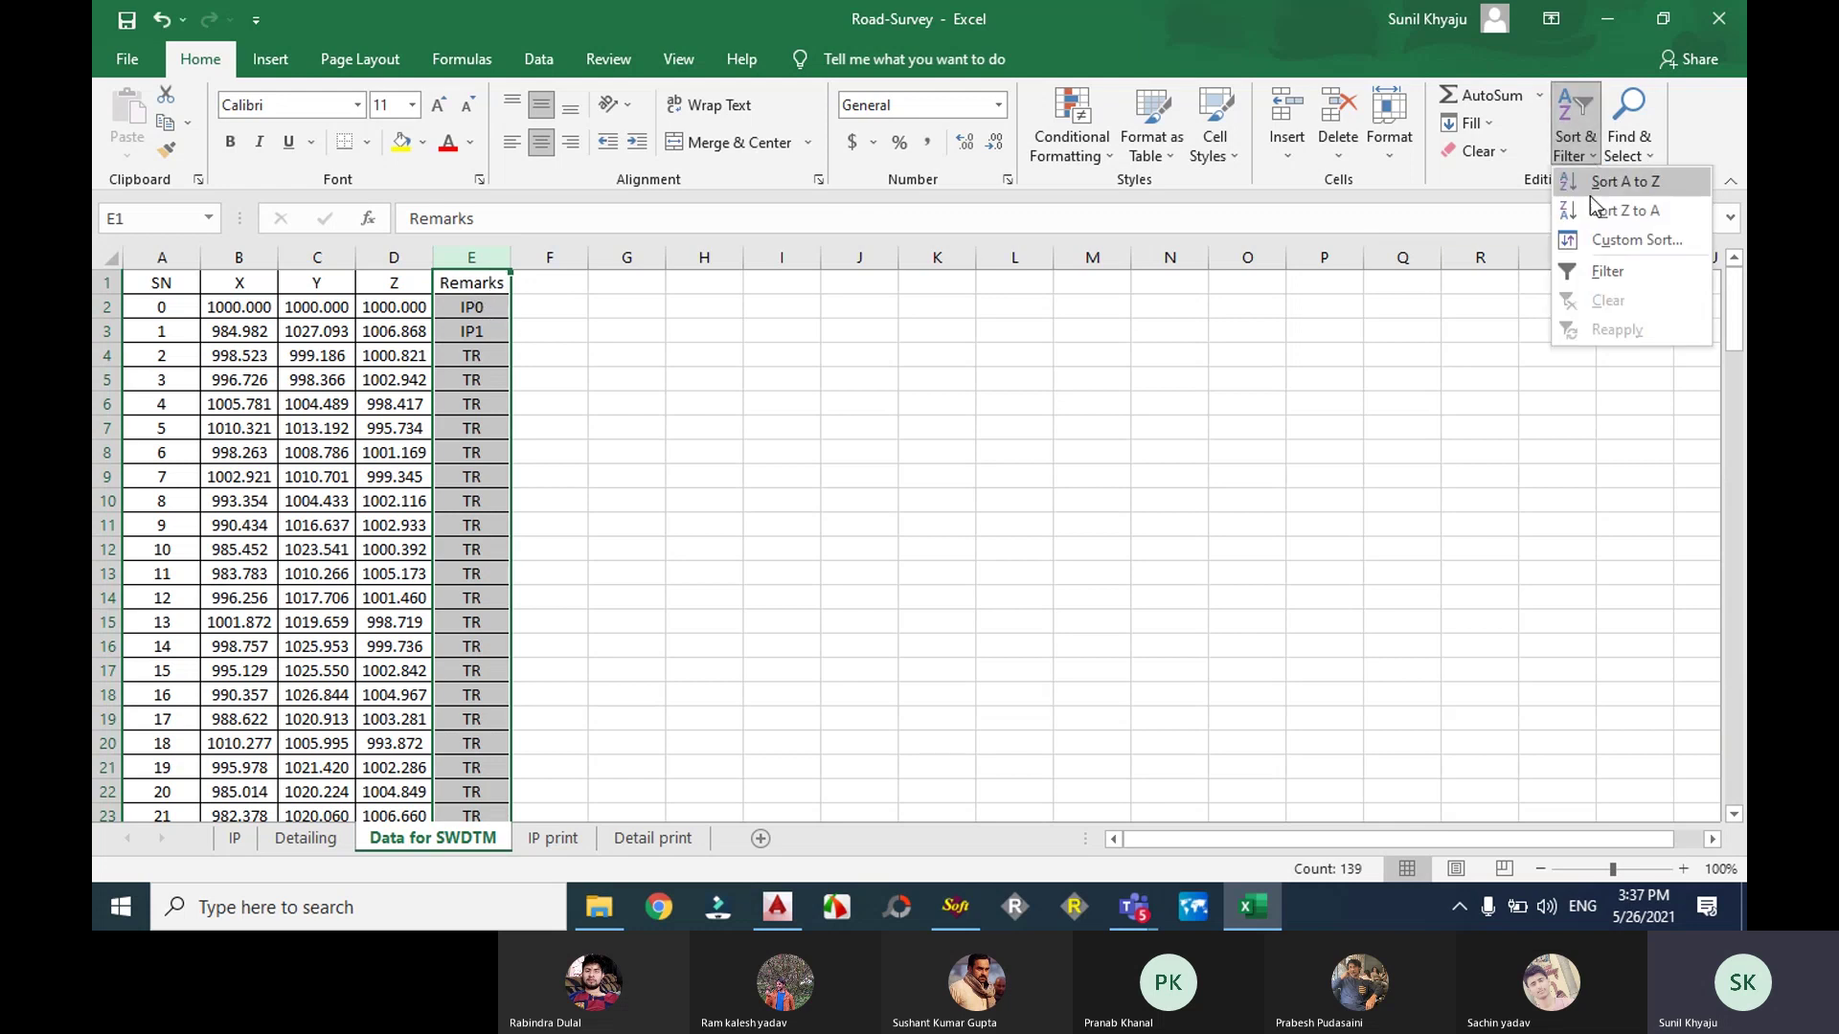
pyautogui.click(1602, 273)
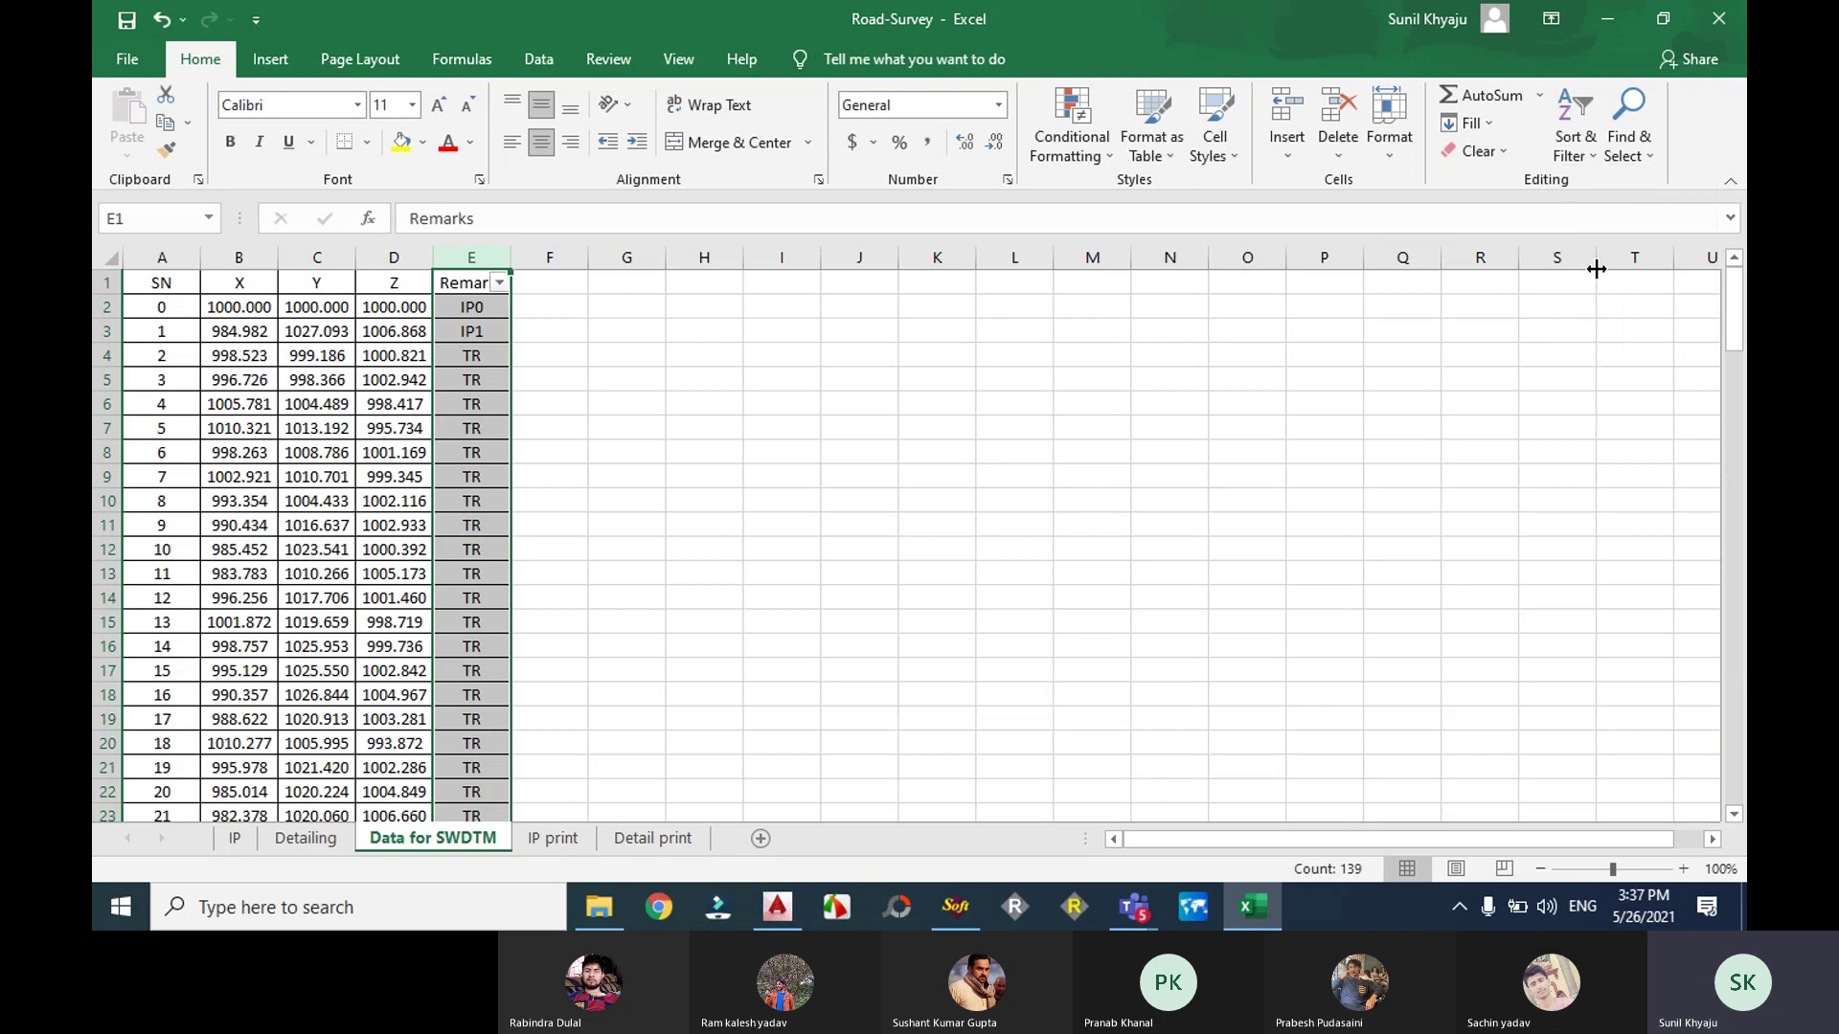
# Step: Filter the Remarks column to show only the stations IP0 through IP7
pyautogui.click(499, 283)
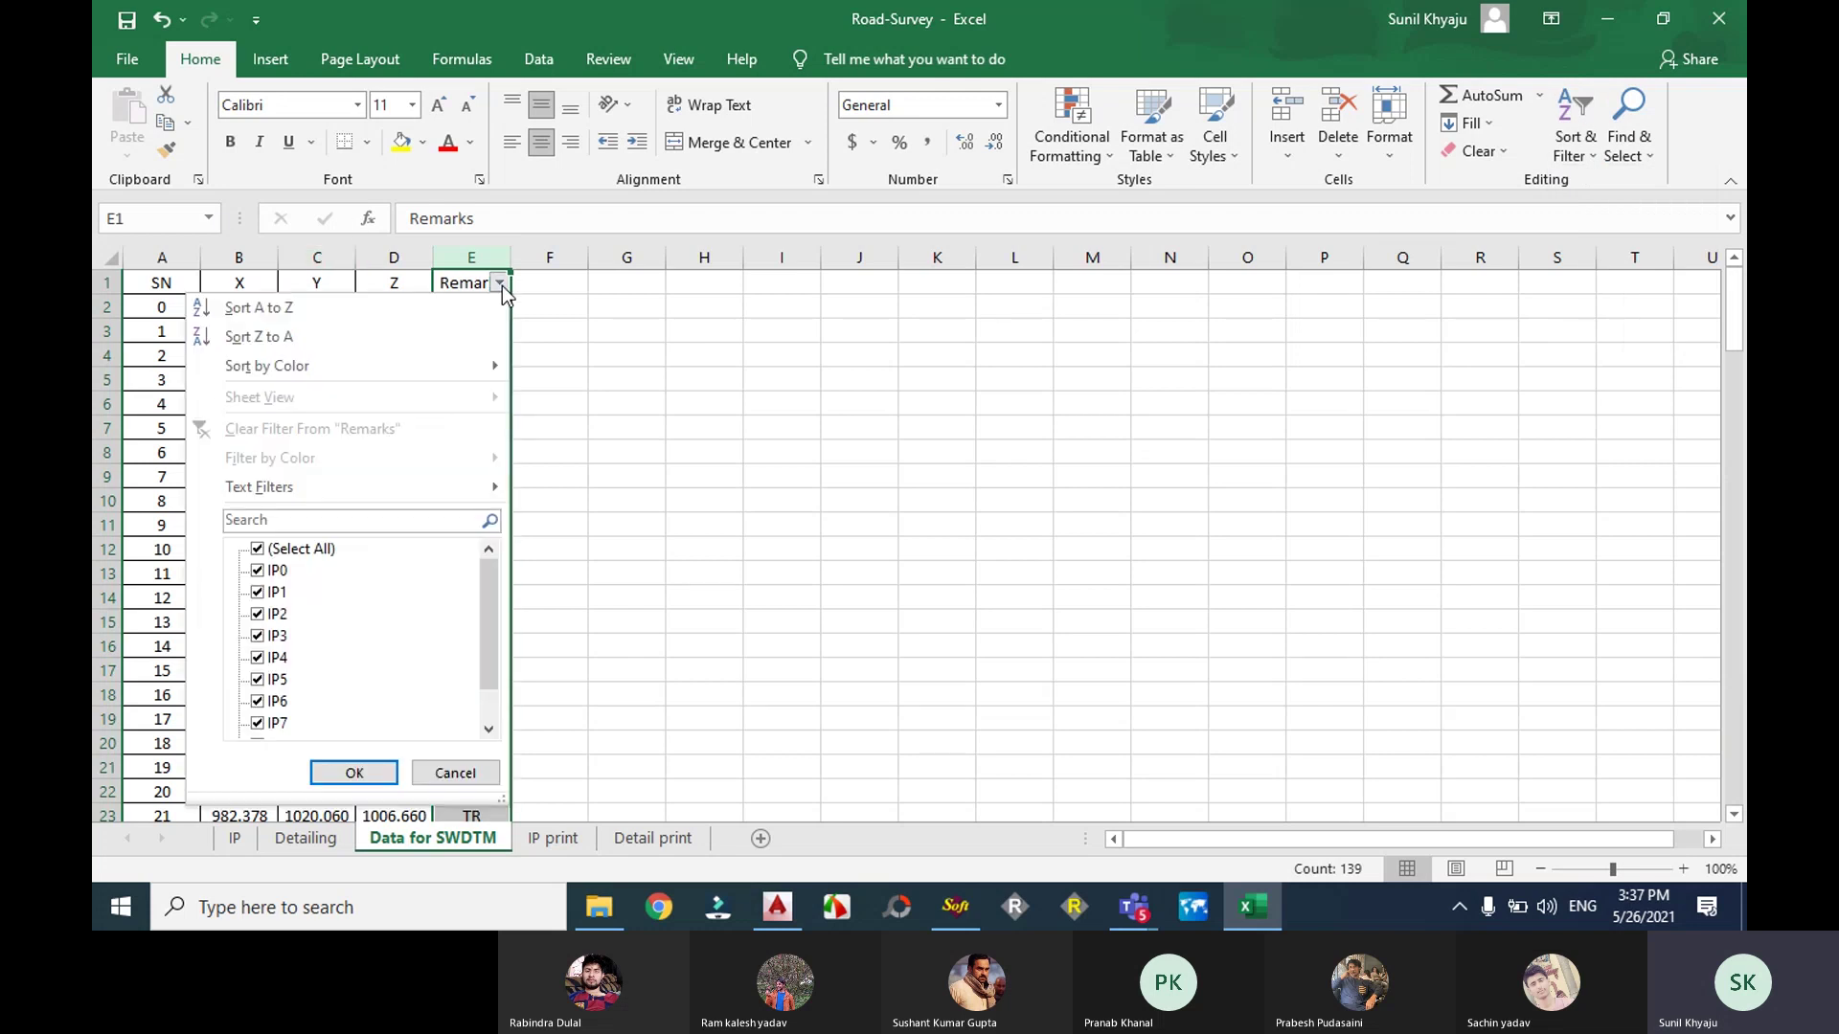
pyautogui.click(257, 550)
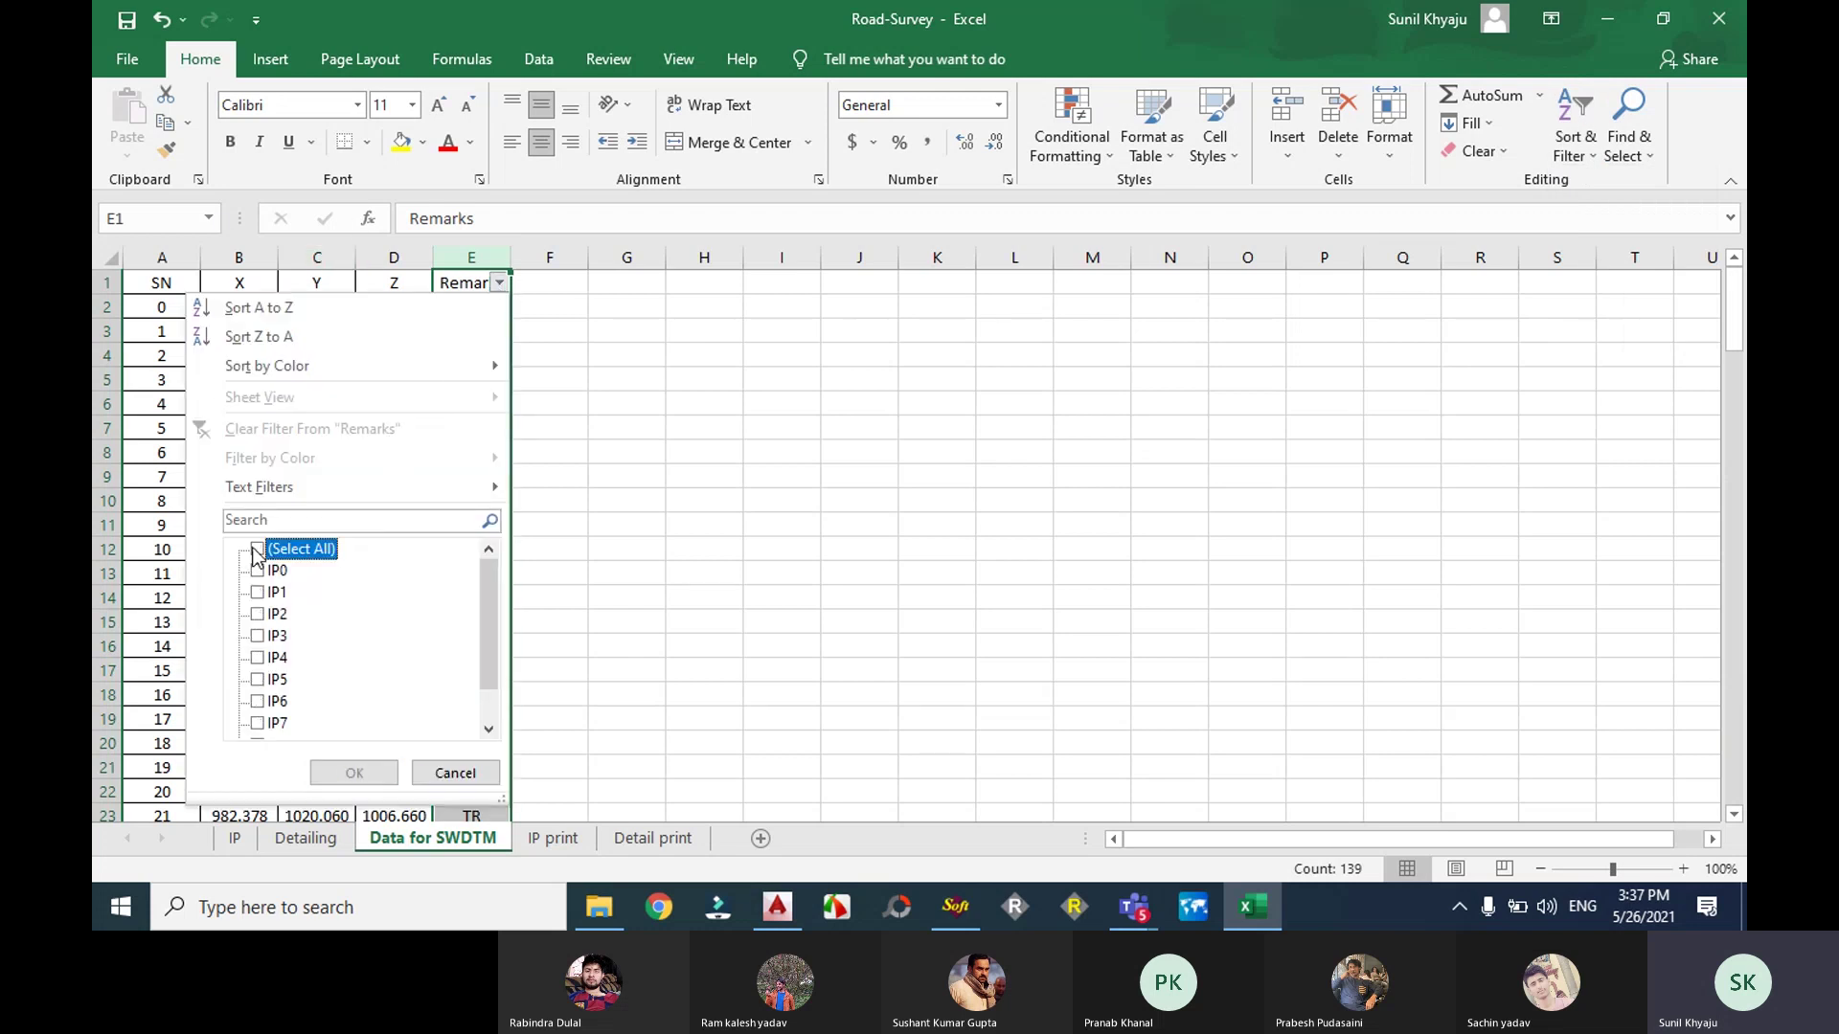
pyautogui.click(256, 571)
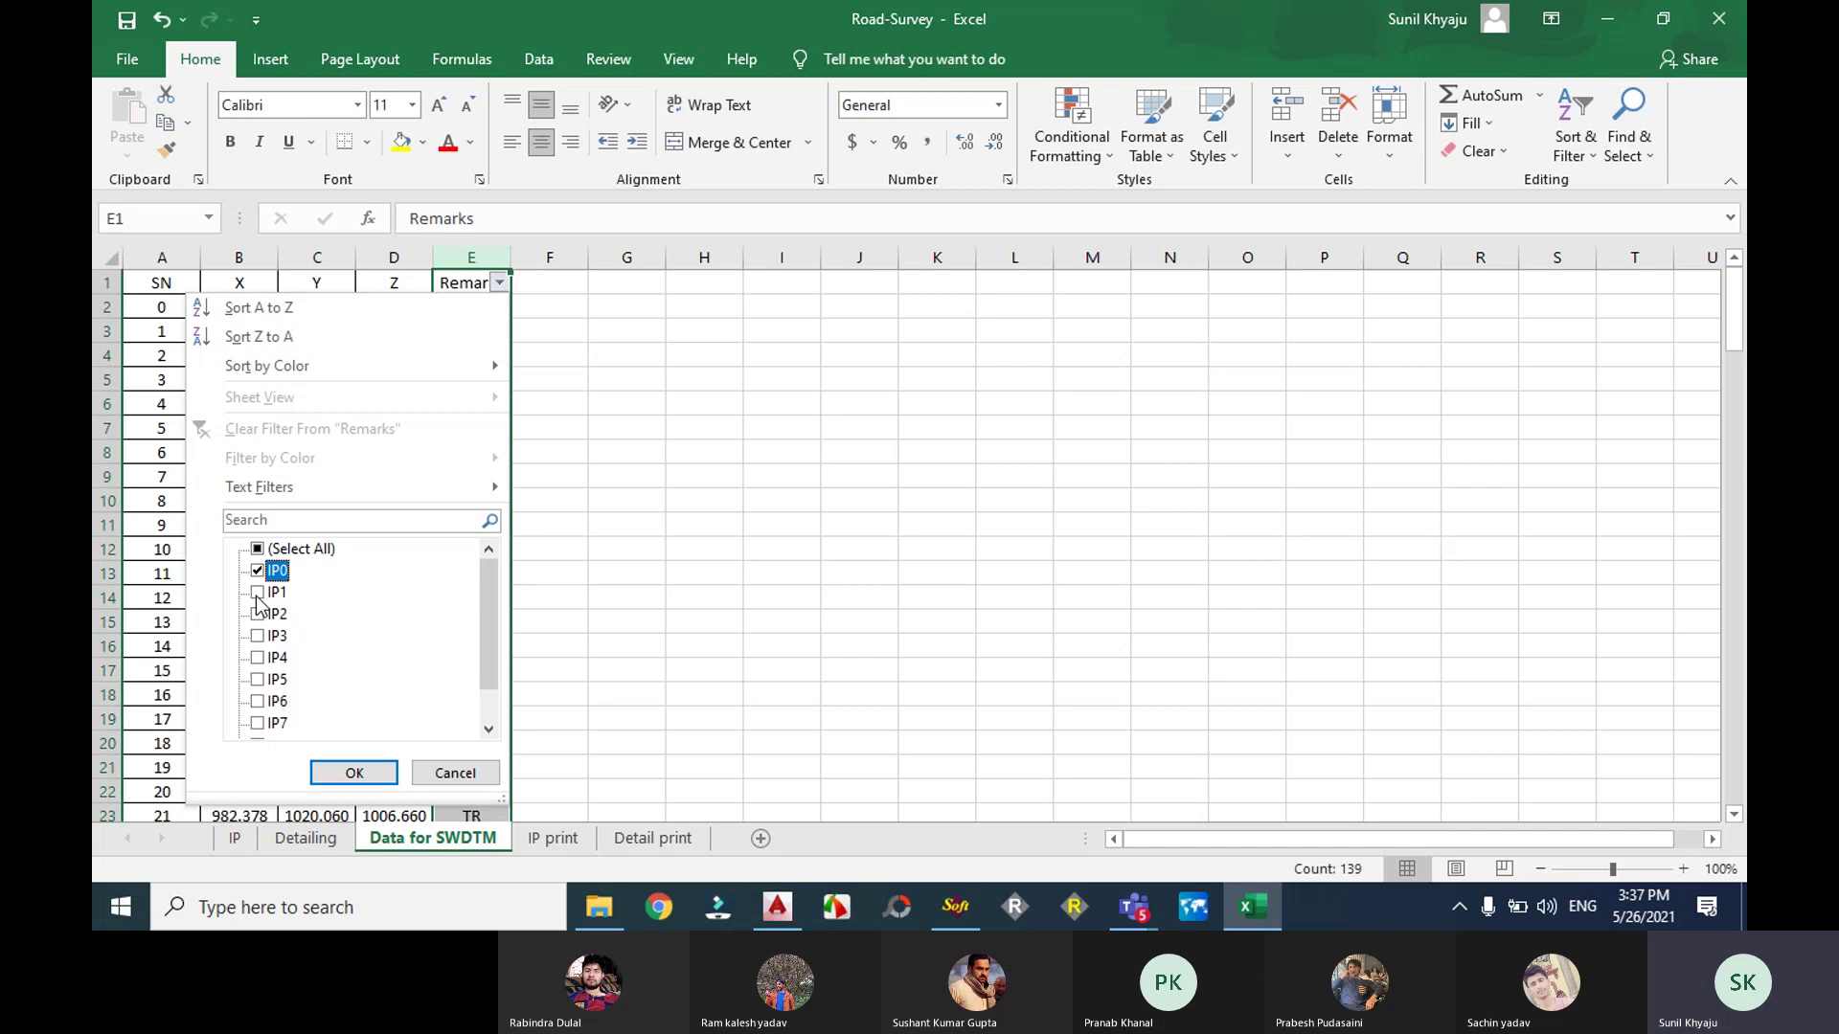
pyautogui.click(257, 594)
pyautogui.click(257, 615)
pyautogui.click(257, 636)
pyautogui.click(259, 659)
pyautogui.click(258, 680)
pyautogui.click(257, 702)
pyautogui.click(257, 724)
pyautogui.click(354, 772)
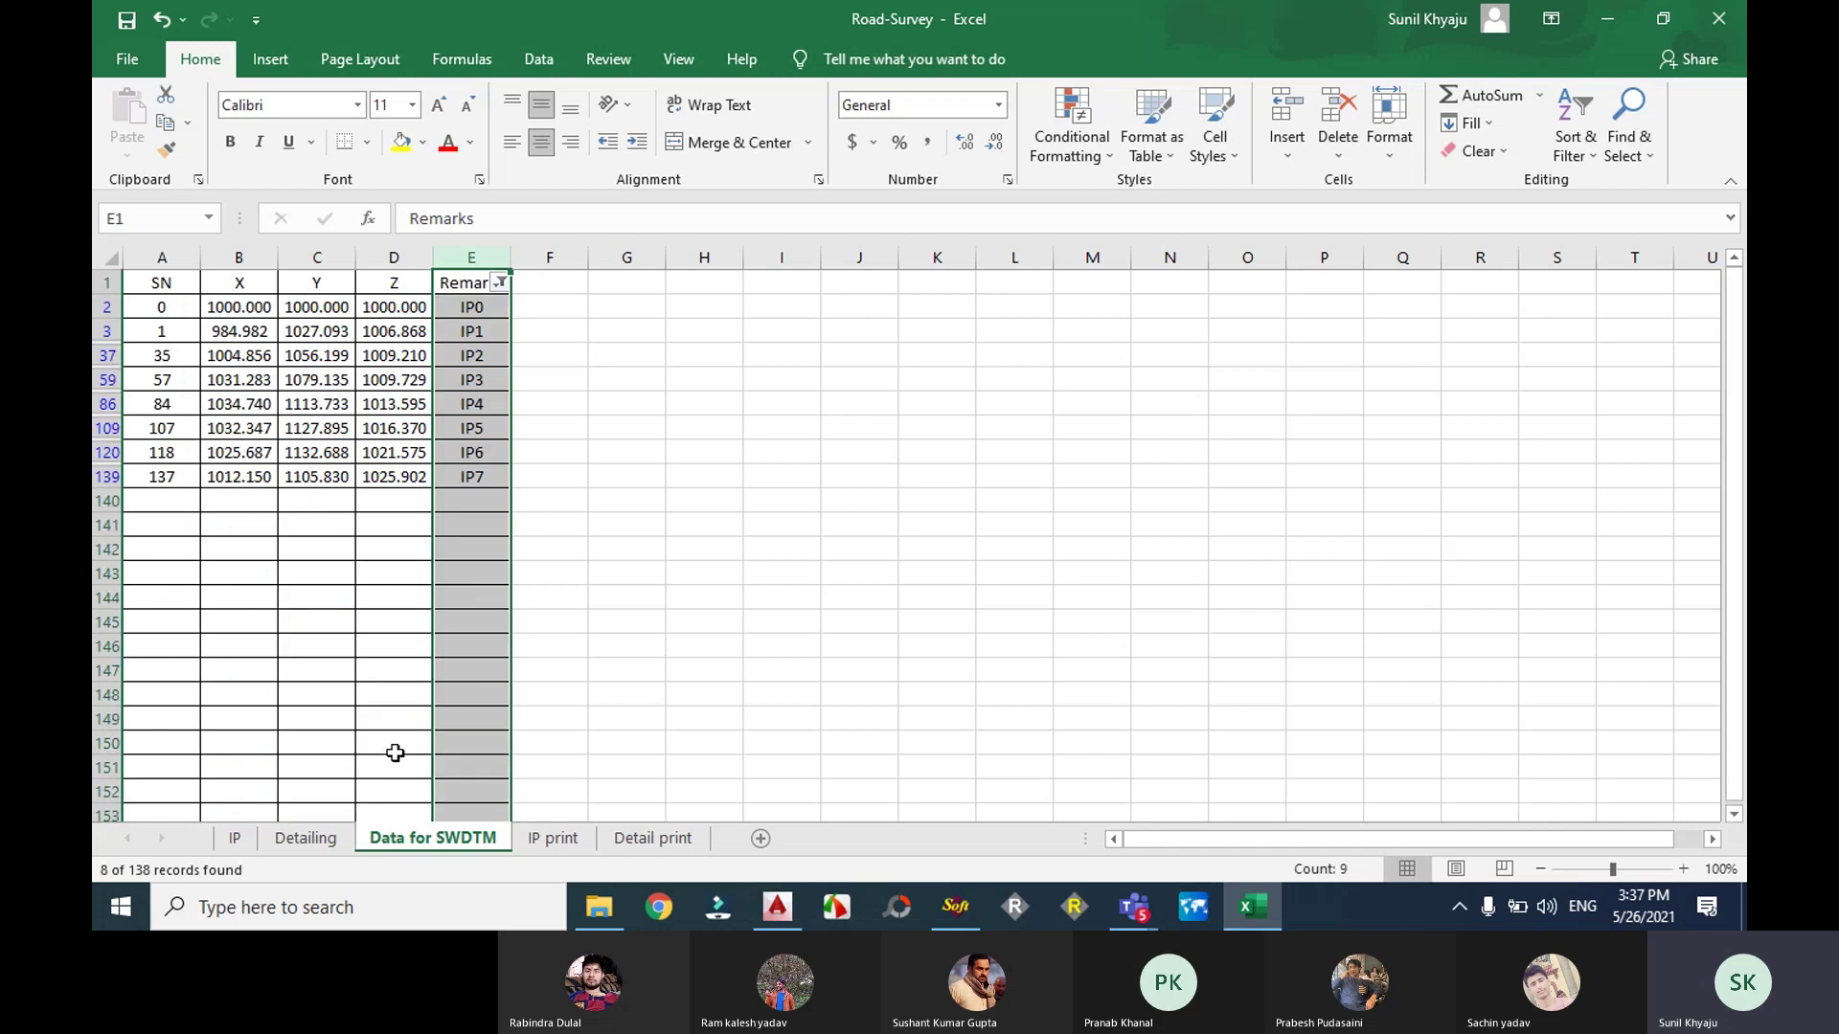
# Step: Copy the filtered IP0 to IP7 rows, A2:E139, into a new sheet starting at cell B3
pyautogui.click(704, 452)
pyautogui.moveTo(167, 304); pyautogui.dragTo(461, 482)
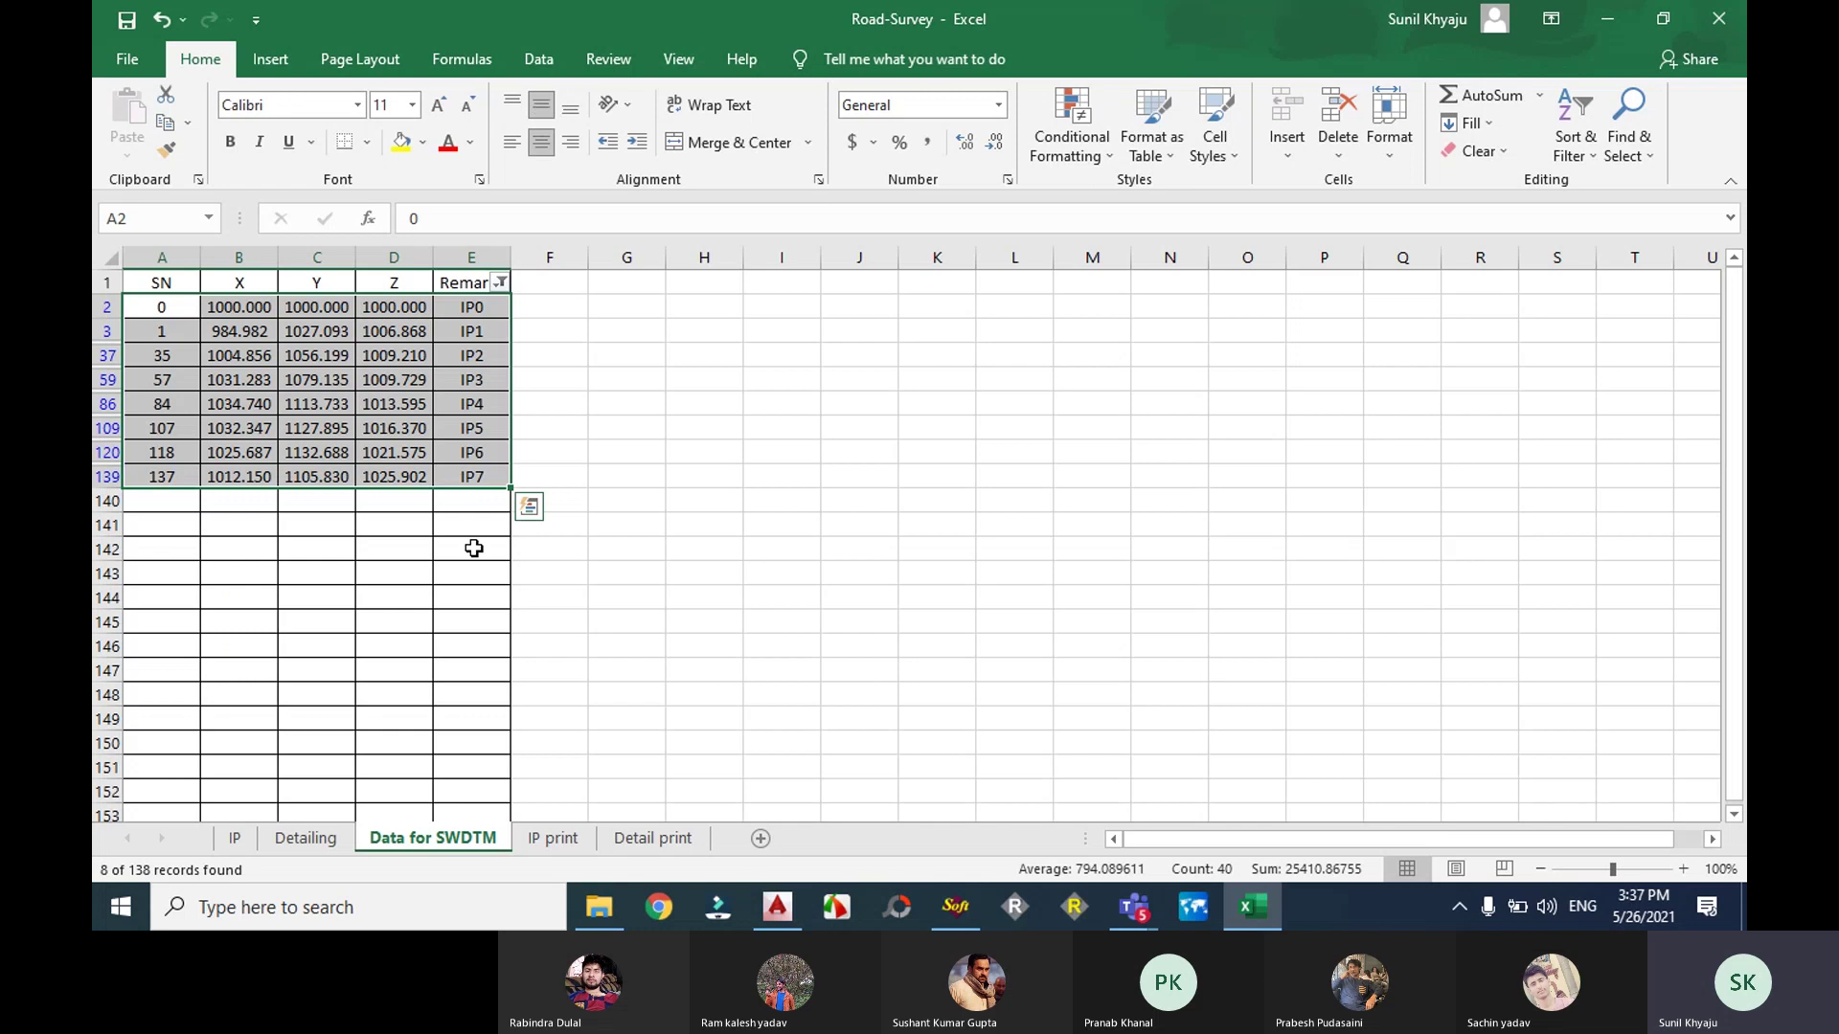
pyautogui.hotkey('ctrl', 'c')
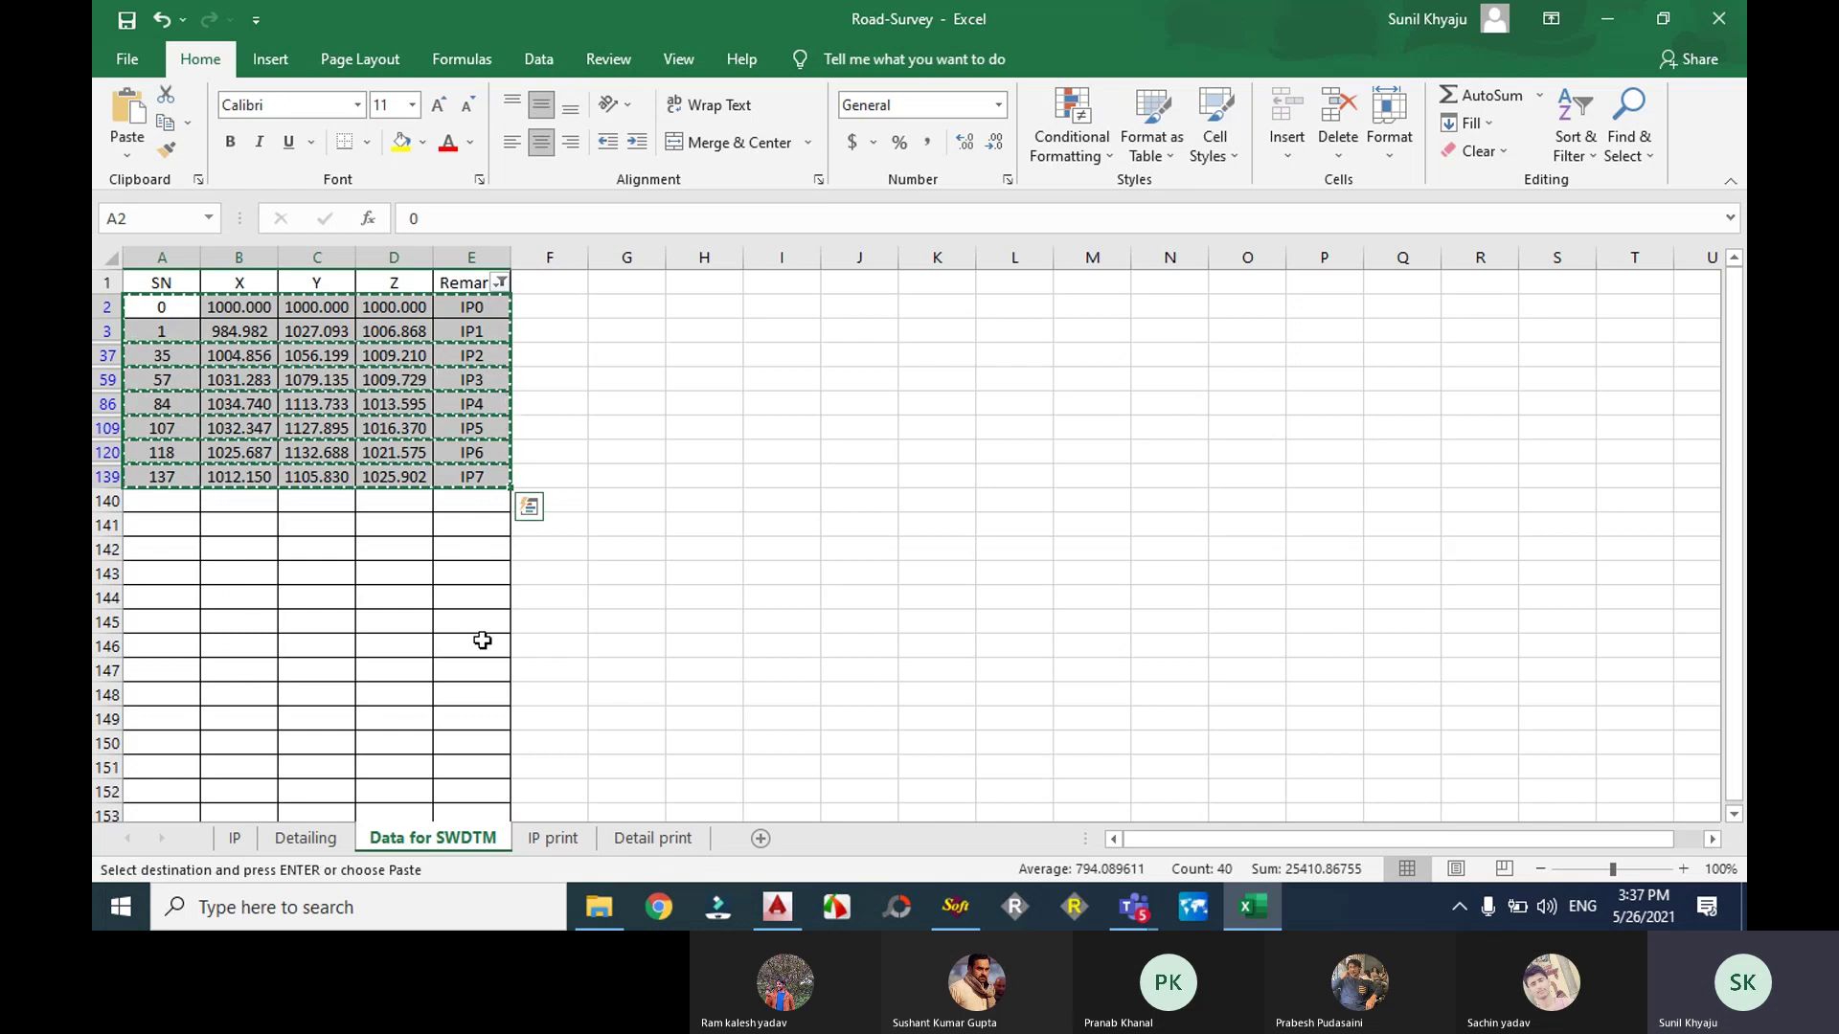
pyautogui.click(760, 838)
pyautogui.click(238, 324)
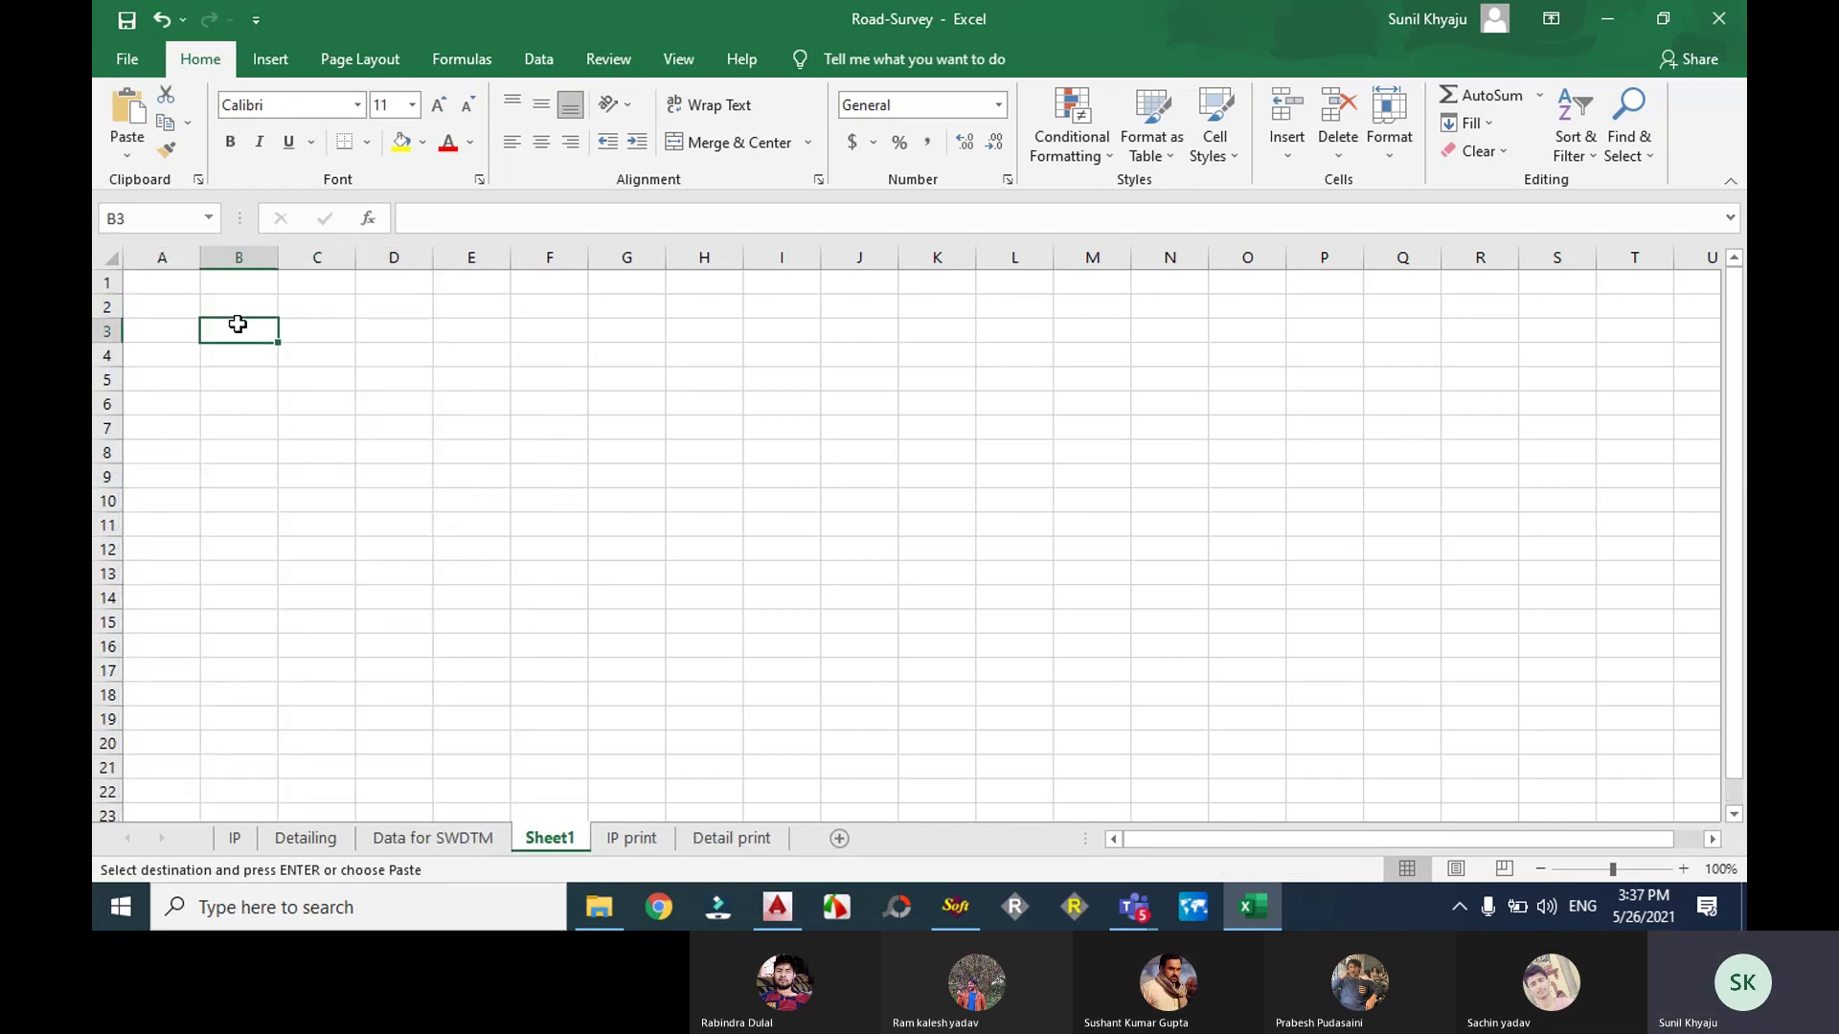
pyautogui.hotkey('ctrl', 'v')
pyautogui.click(1174, 623)
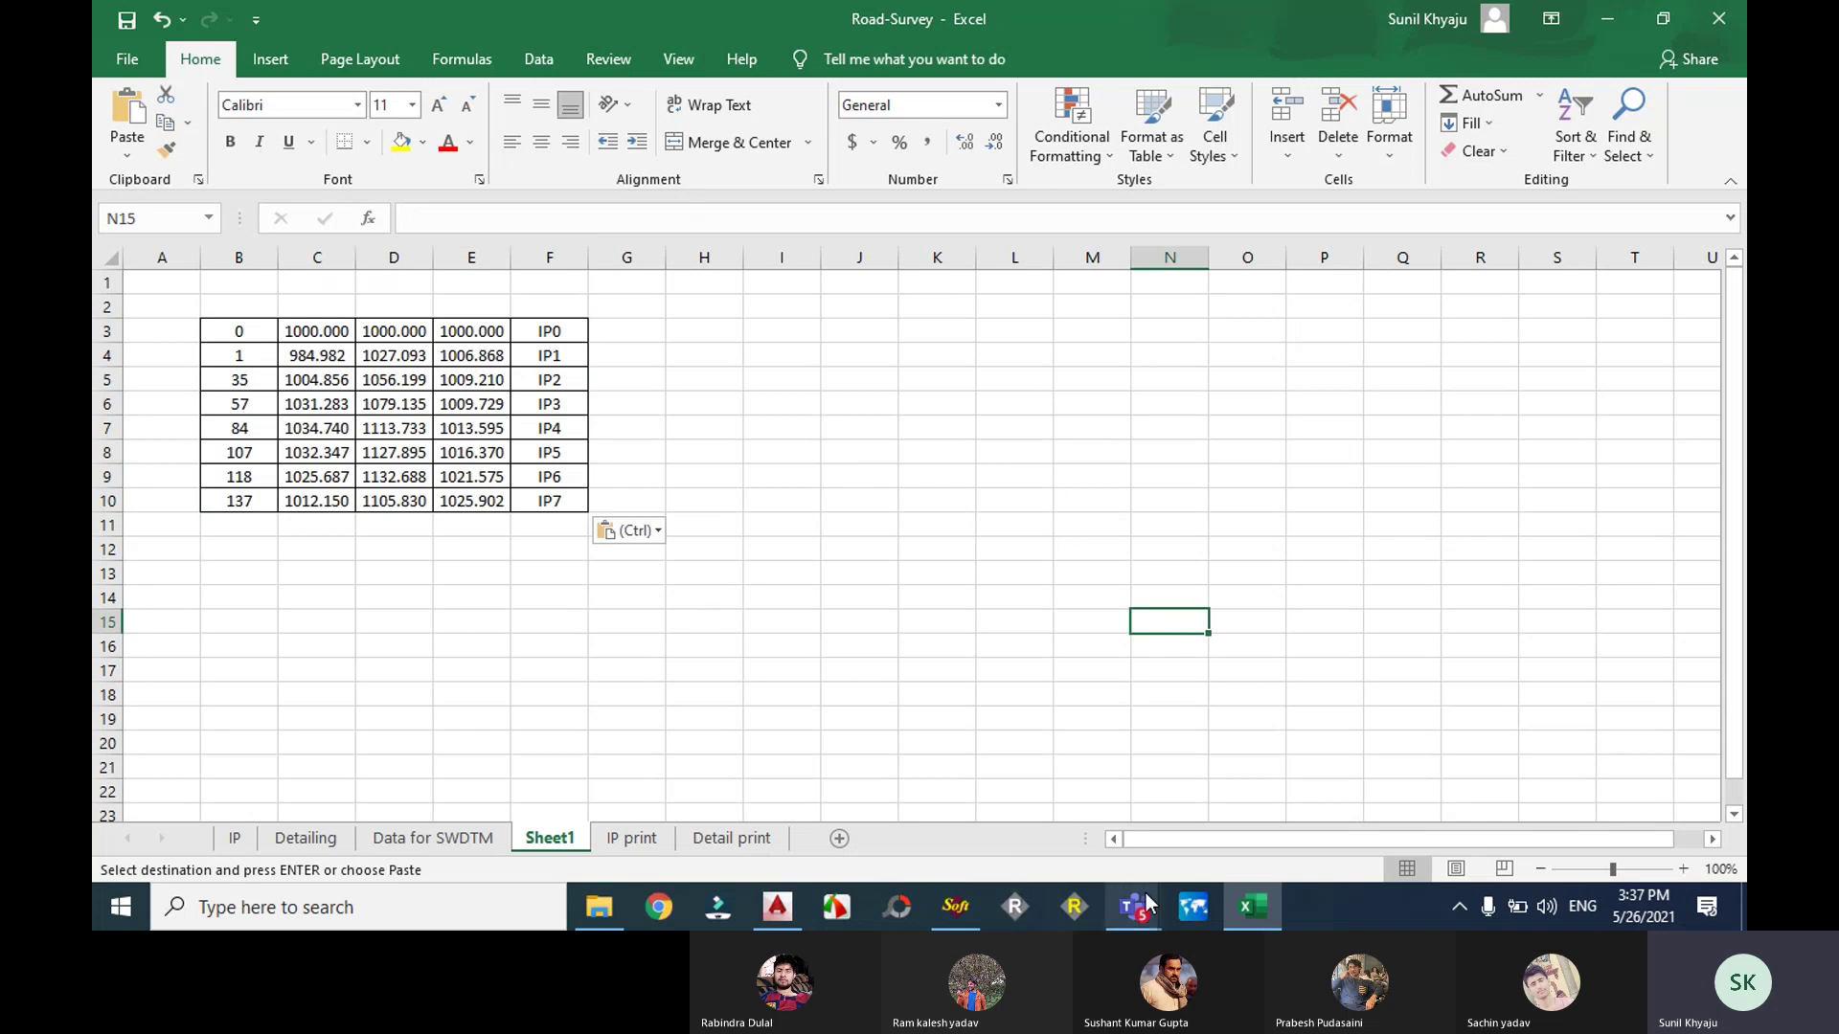
# Step: Bring up SW_DTM and switch to AutoCAD to check the southern part of the contour drawing
pyautogui.click(956, 907)
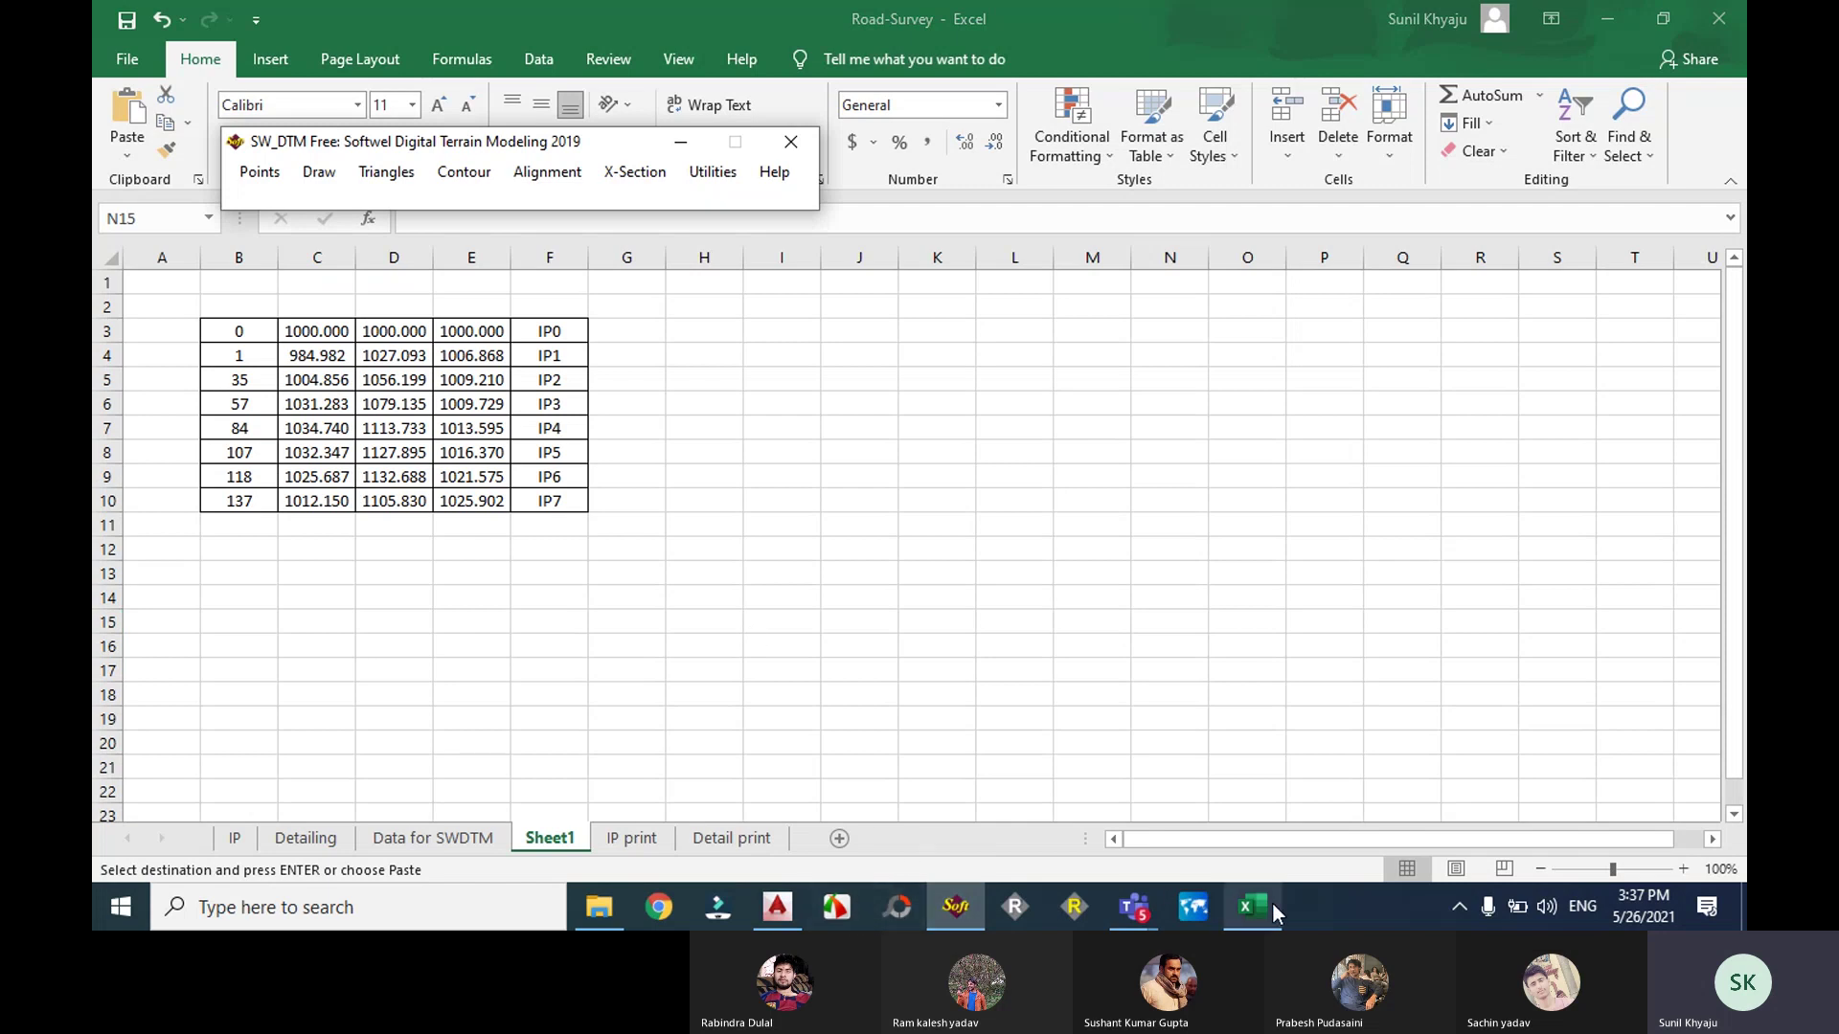
pyautogui.click(777, 907)
pyautogui.scroll(-5, 659, 629)
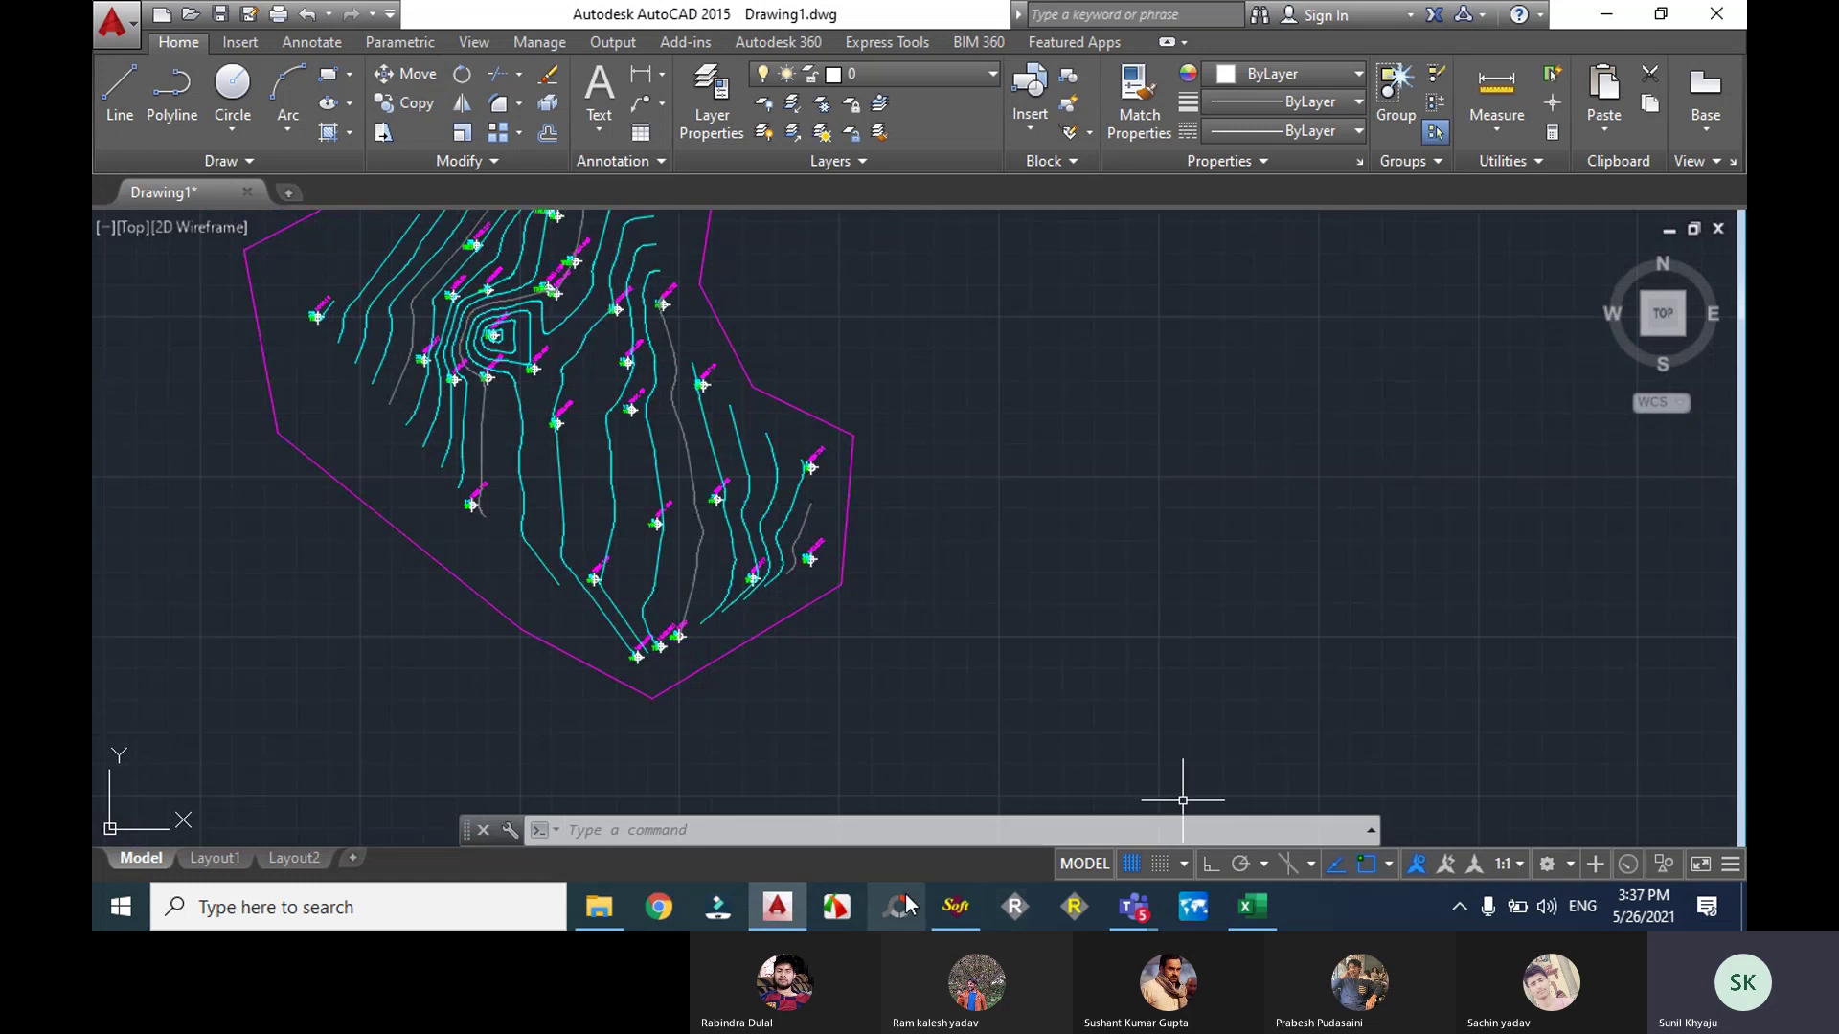
# Step: Return to Excel and select the IP0 to IP7 coordinate block B3:F10 on Sheet1
pyautogui.click(1253, 907)
pyautogui.click(235, 336)
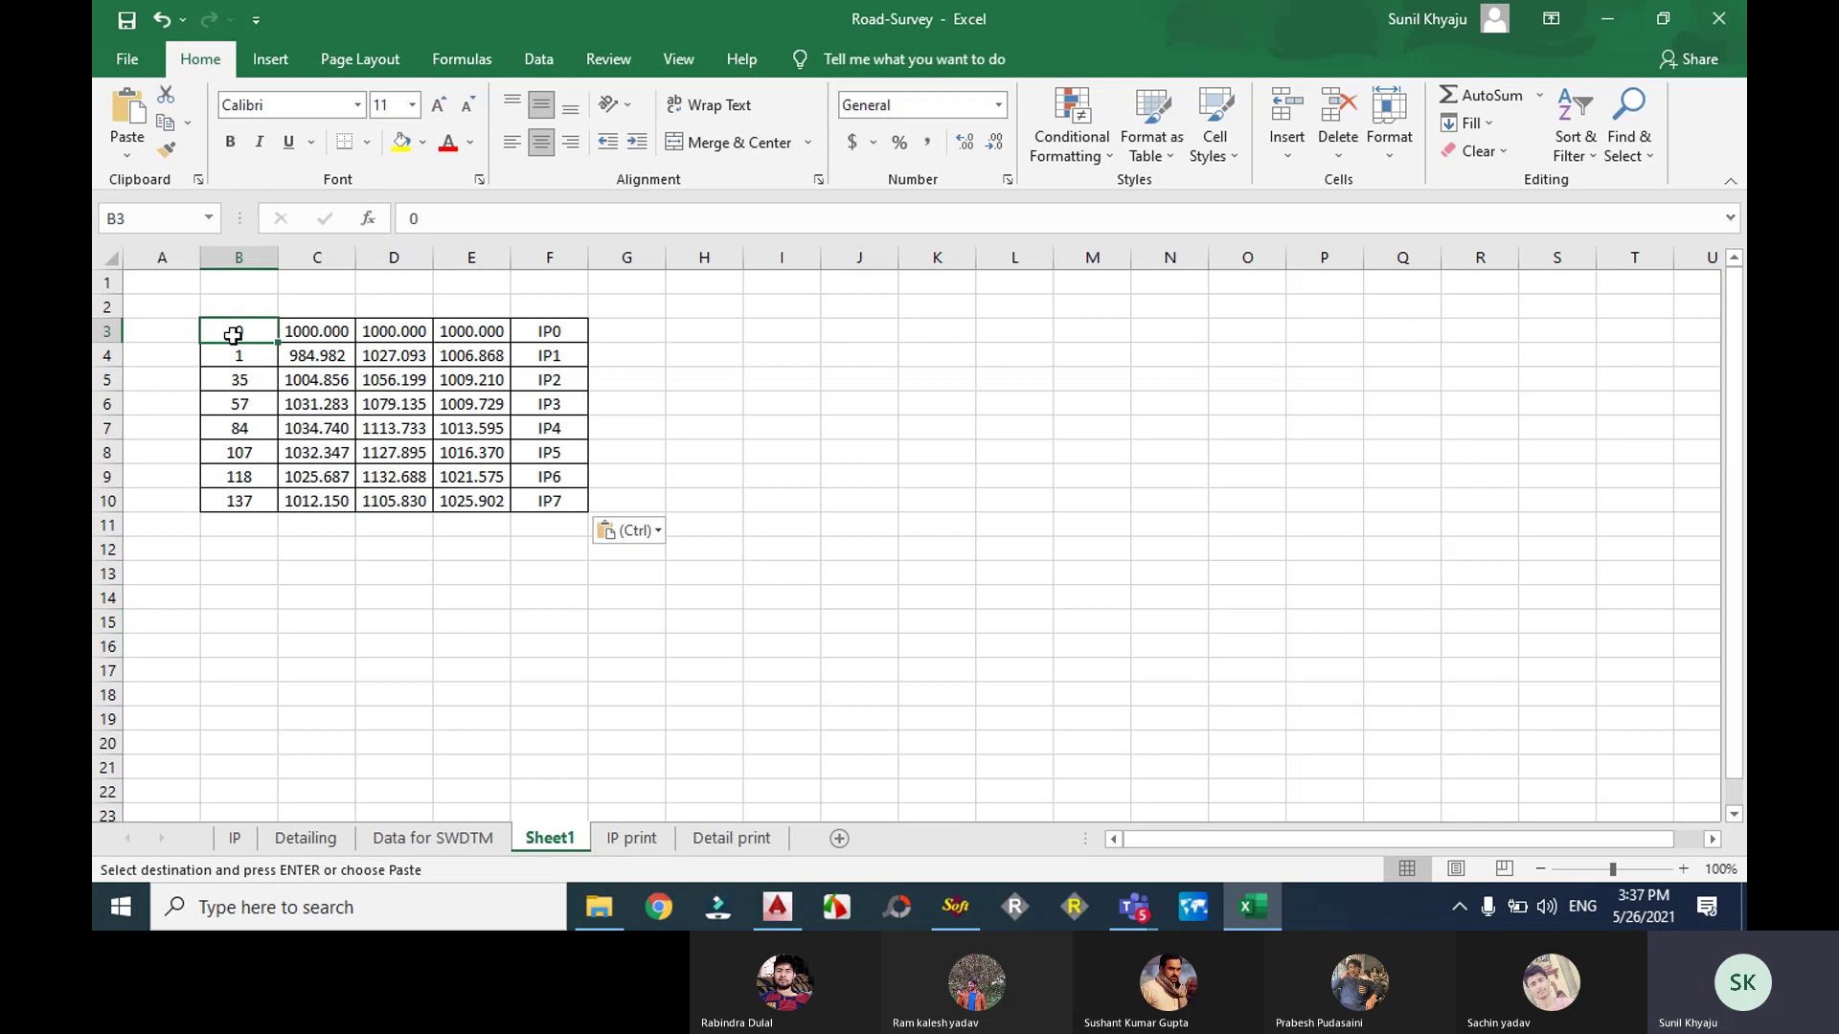
pyautogui.hotkey('shift', 'Right')
pyautogui.hotkey('shift', 'Right')
pyautogui.hotkey('shift', 'Right')
pyautogui.hotkey('shift', 'Right')
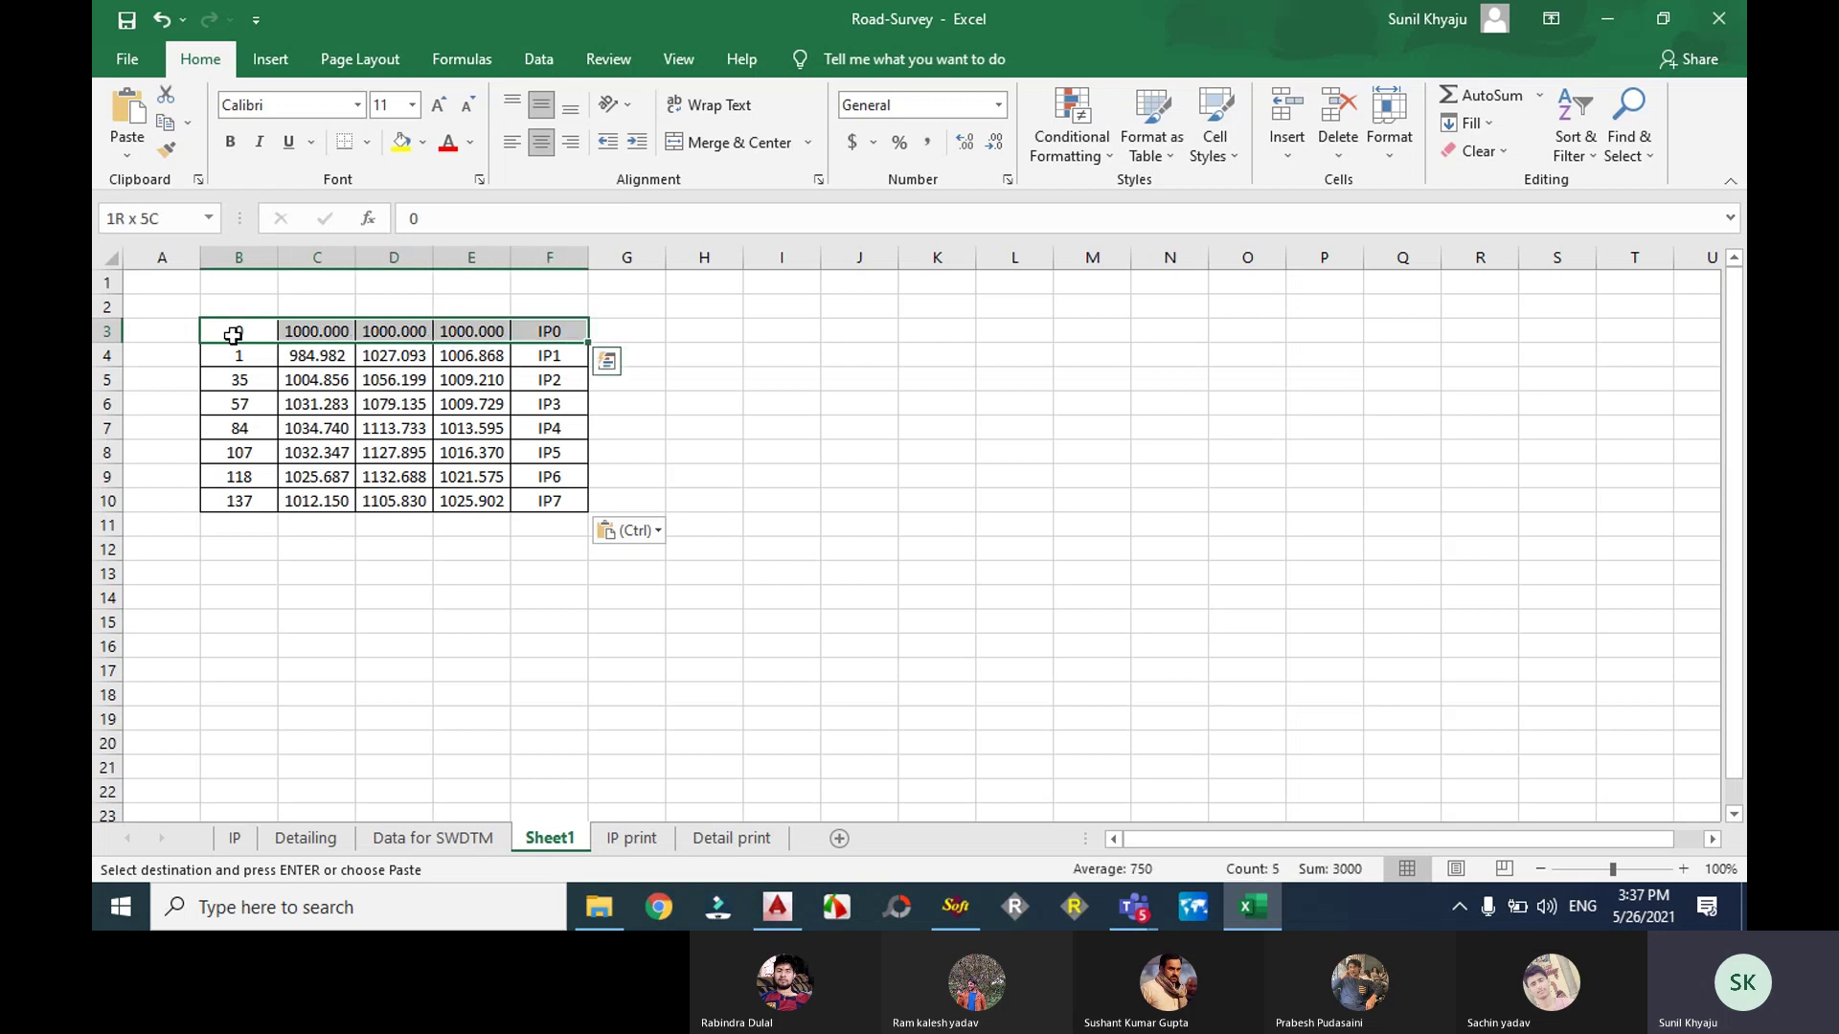
pyautogui.hotkey('ctrl', 'shift', 'Down')
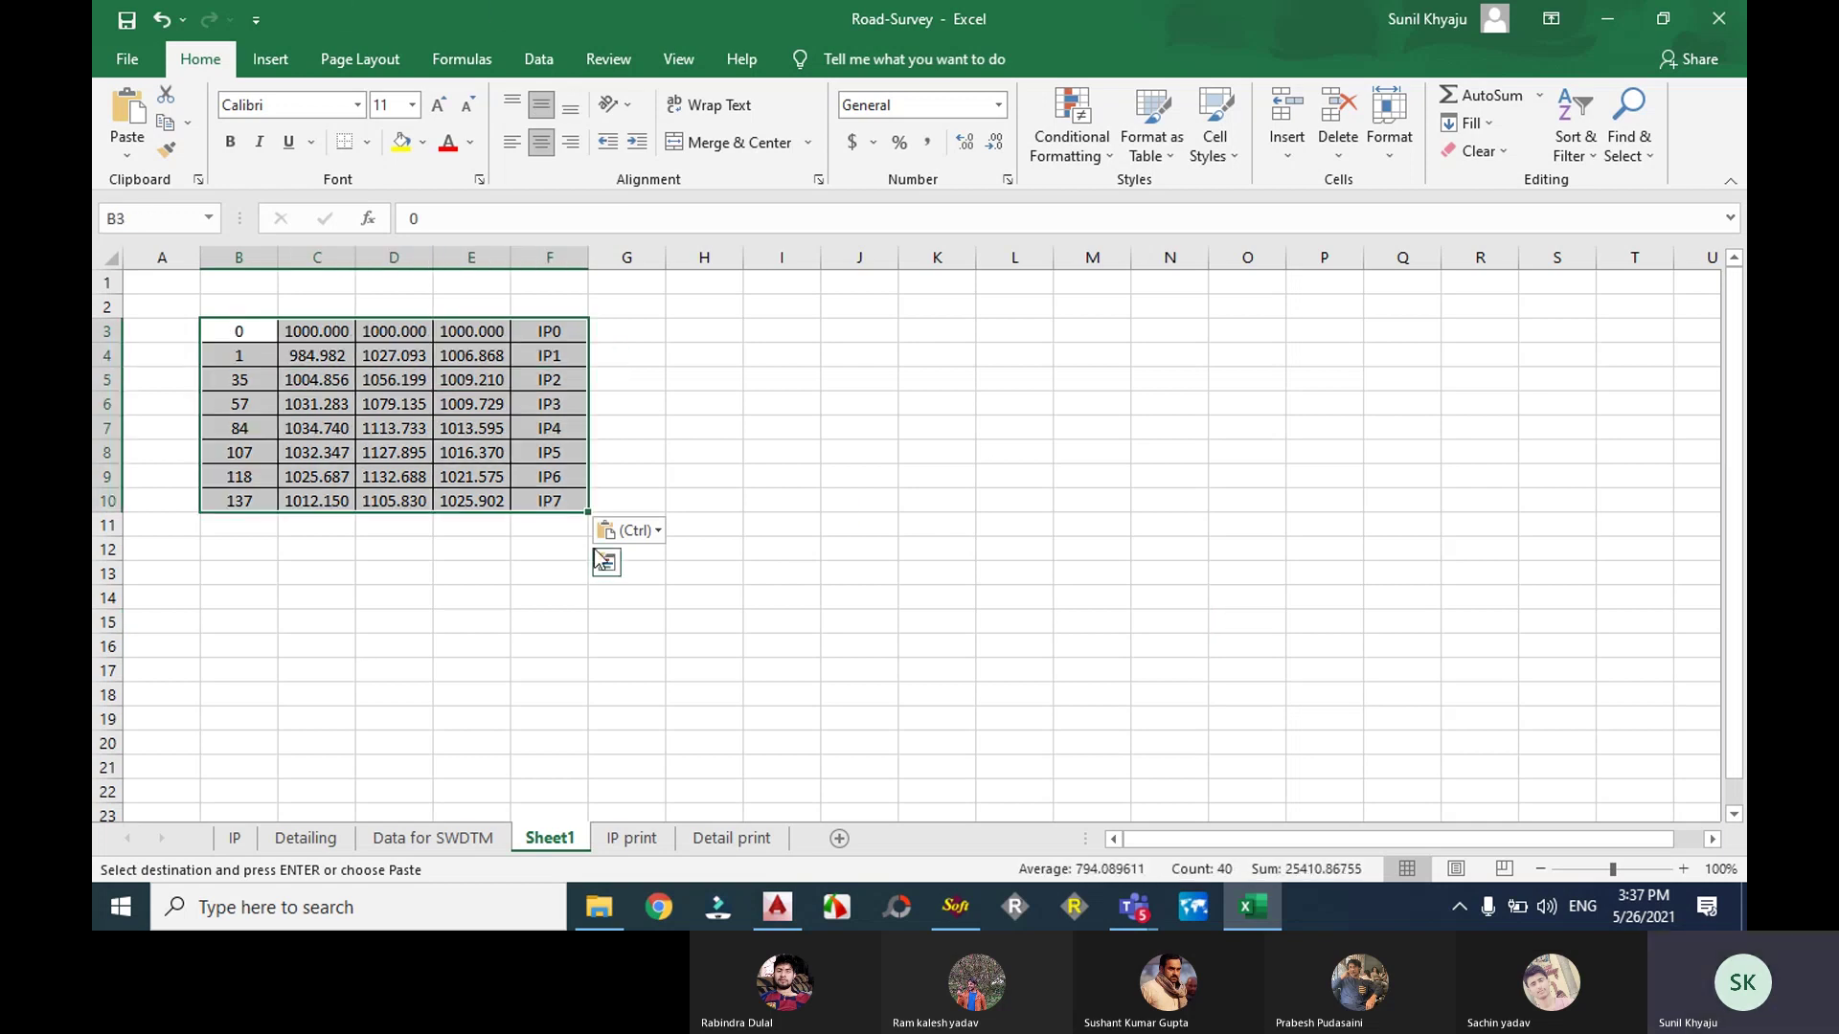
# Step: Switch to SW_DTM and import the selected Excel rows as points with a point label scale of 1
pyautogui.click(956, 907)
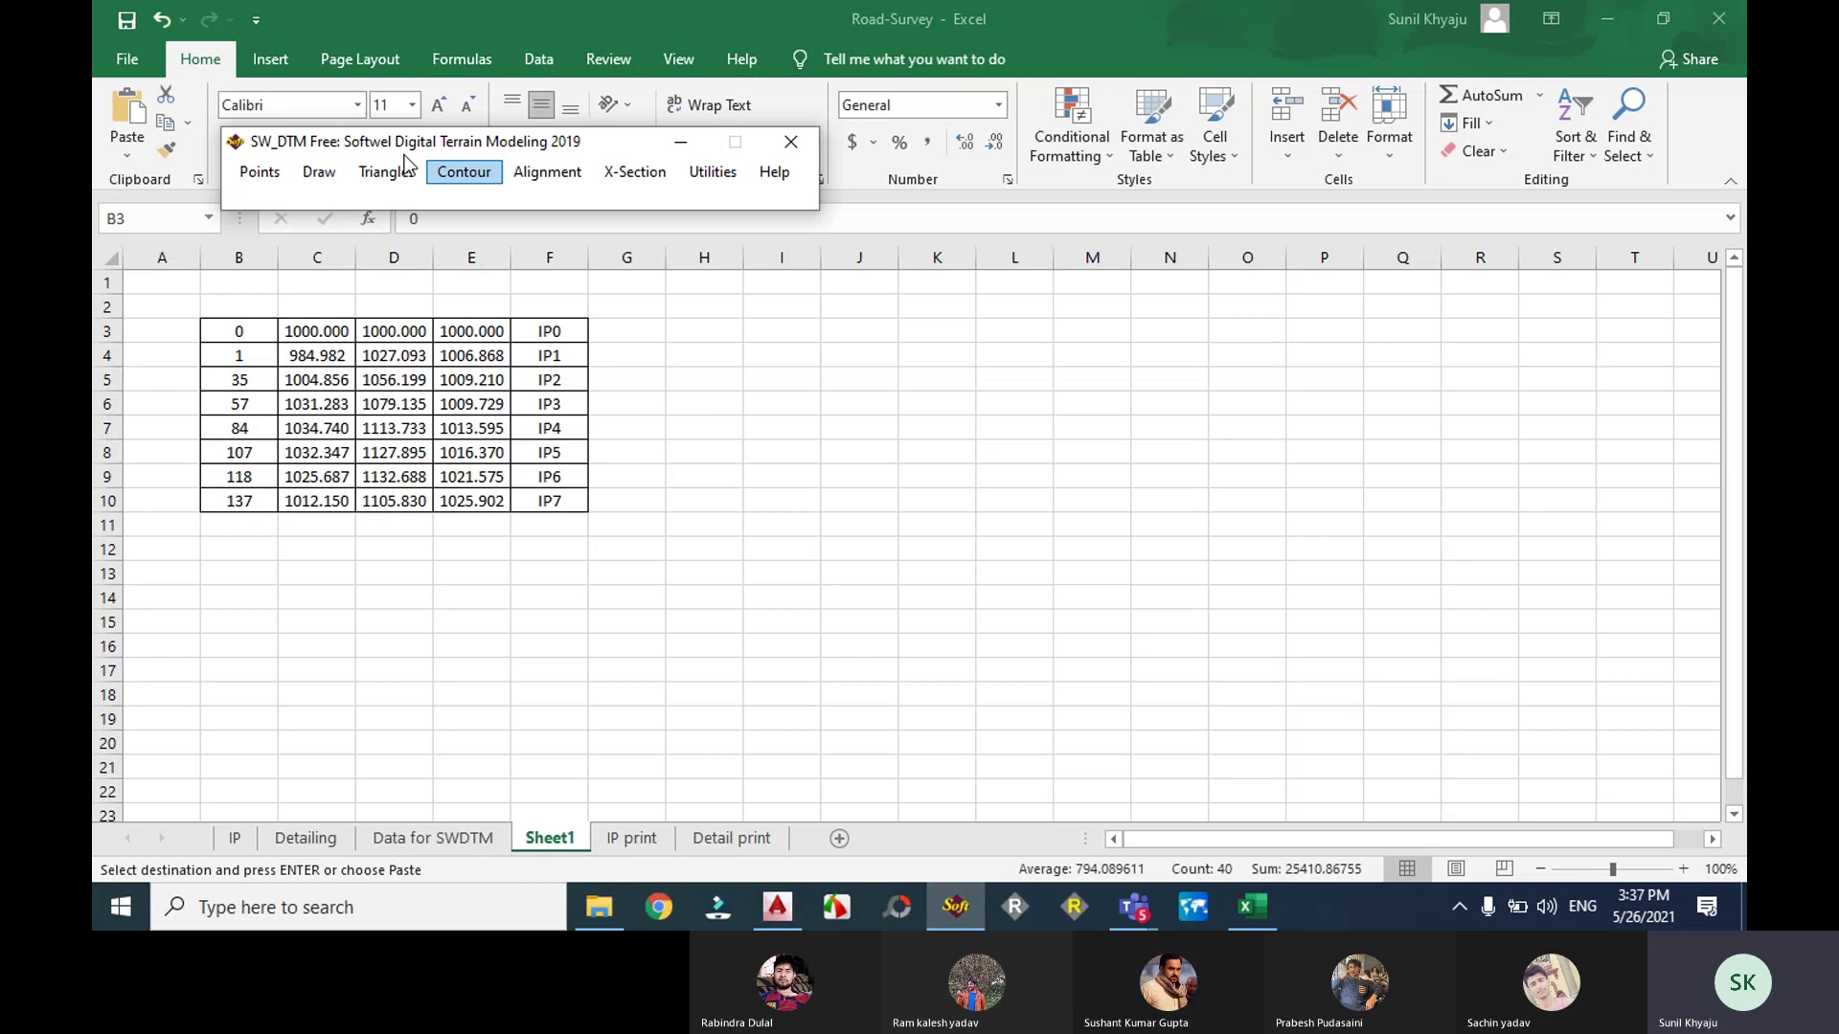
pyautogui.click(260, 173)
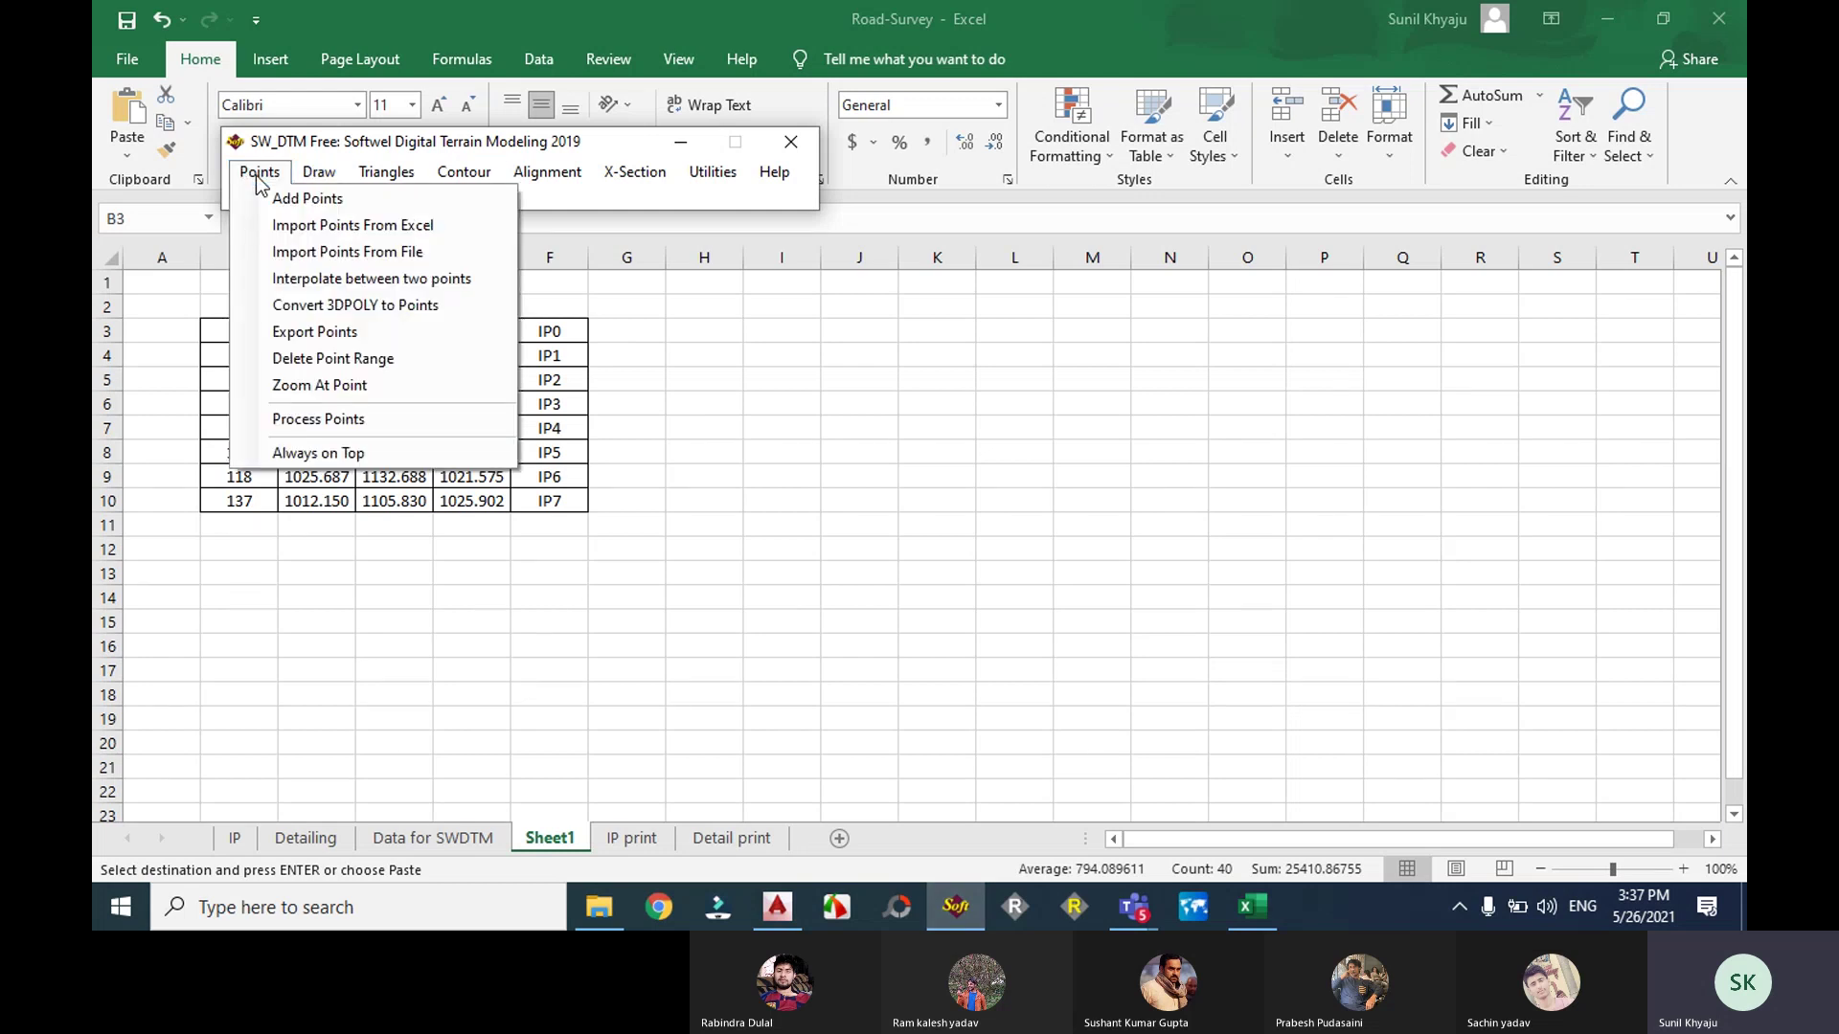
pyautogui.click(316, 225)
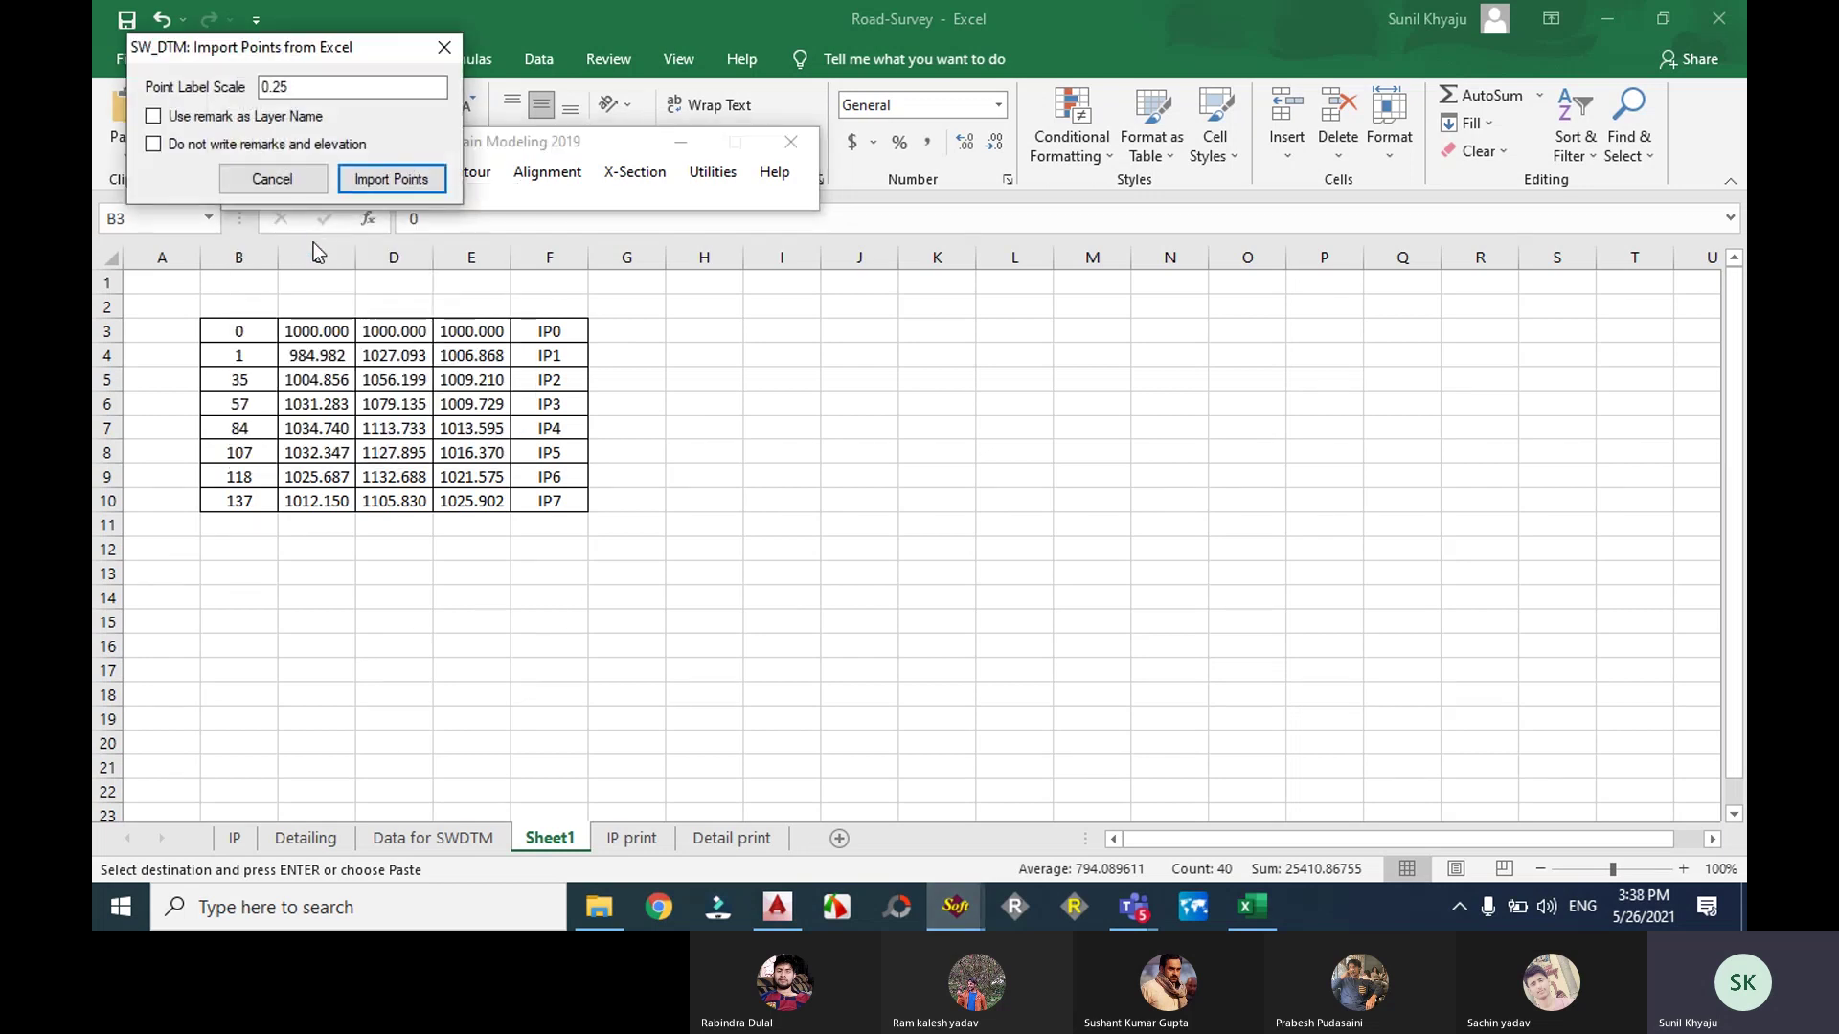
pyautogui.click(298, 86)
pyautogui.moveTo(298, 86); pyautogui.dragTo(258, 89)
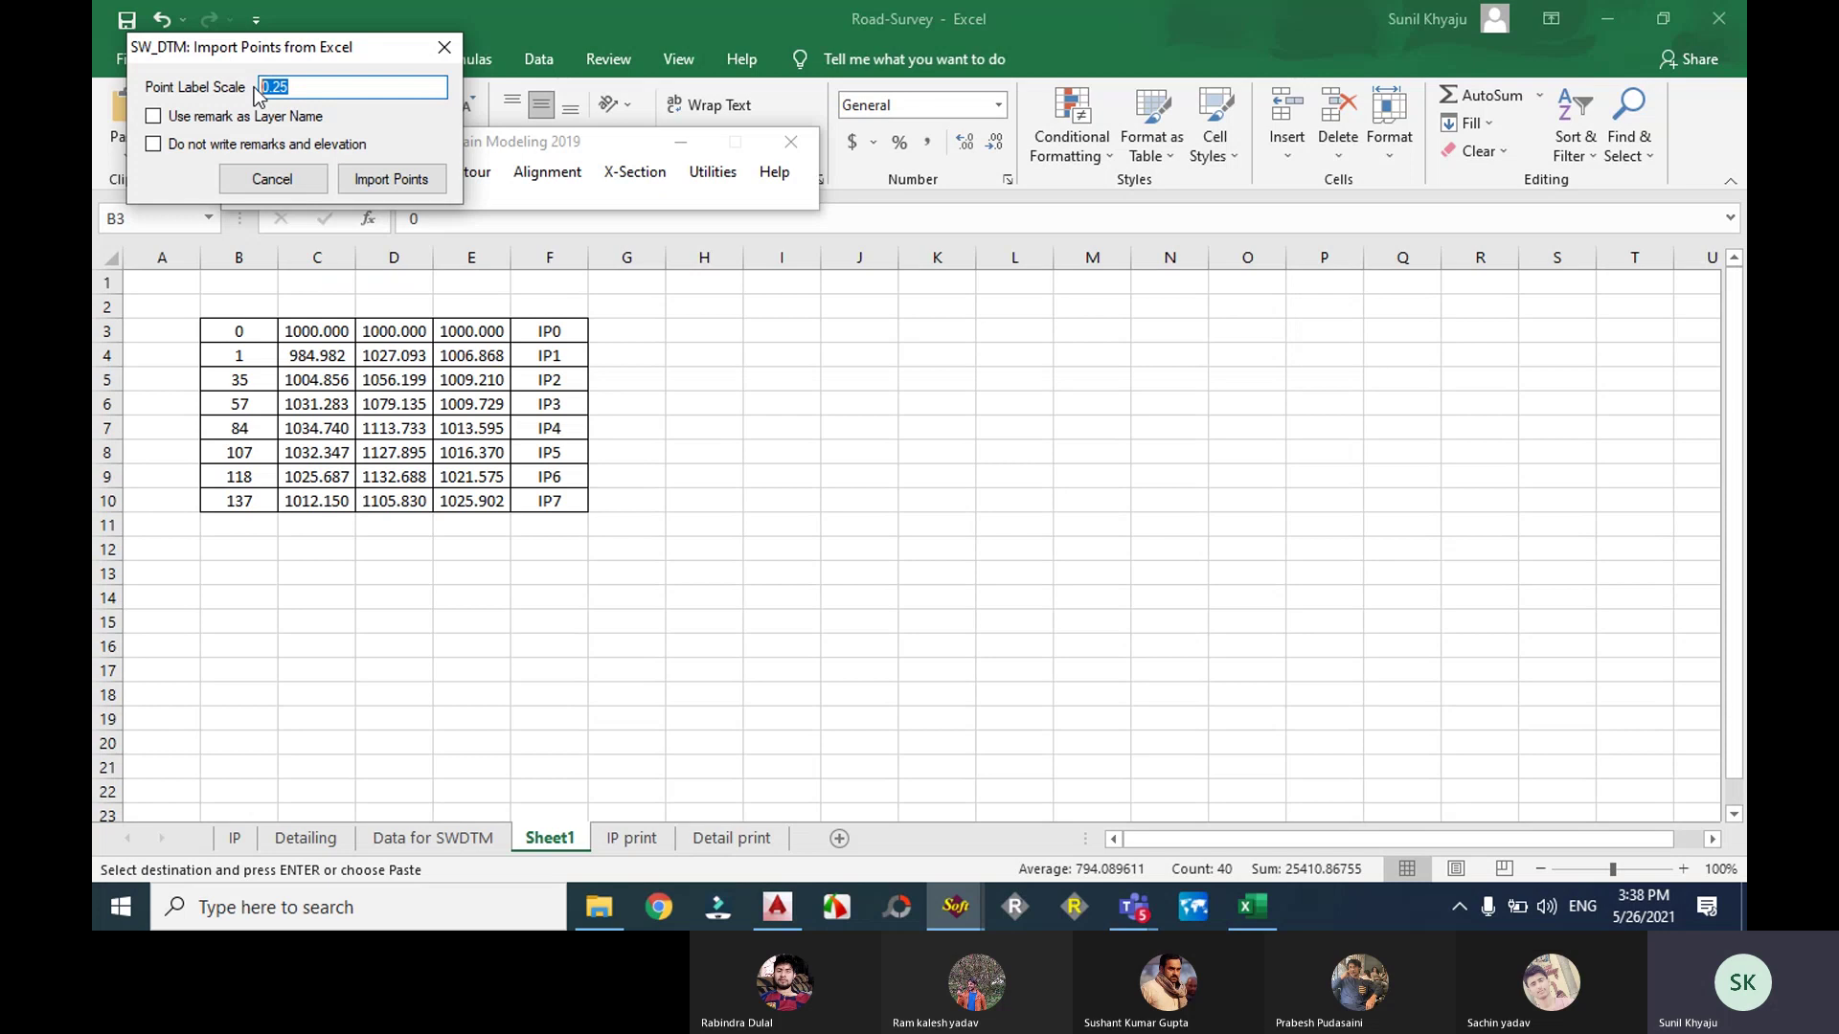
pyautogui.write('1')
pyautogui.click(387, 179)
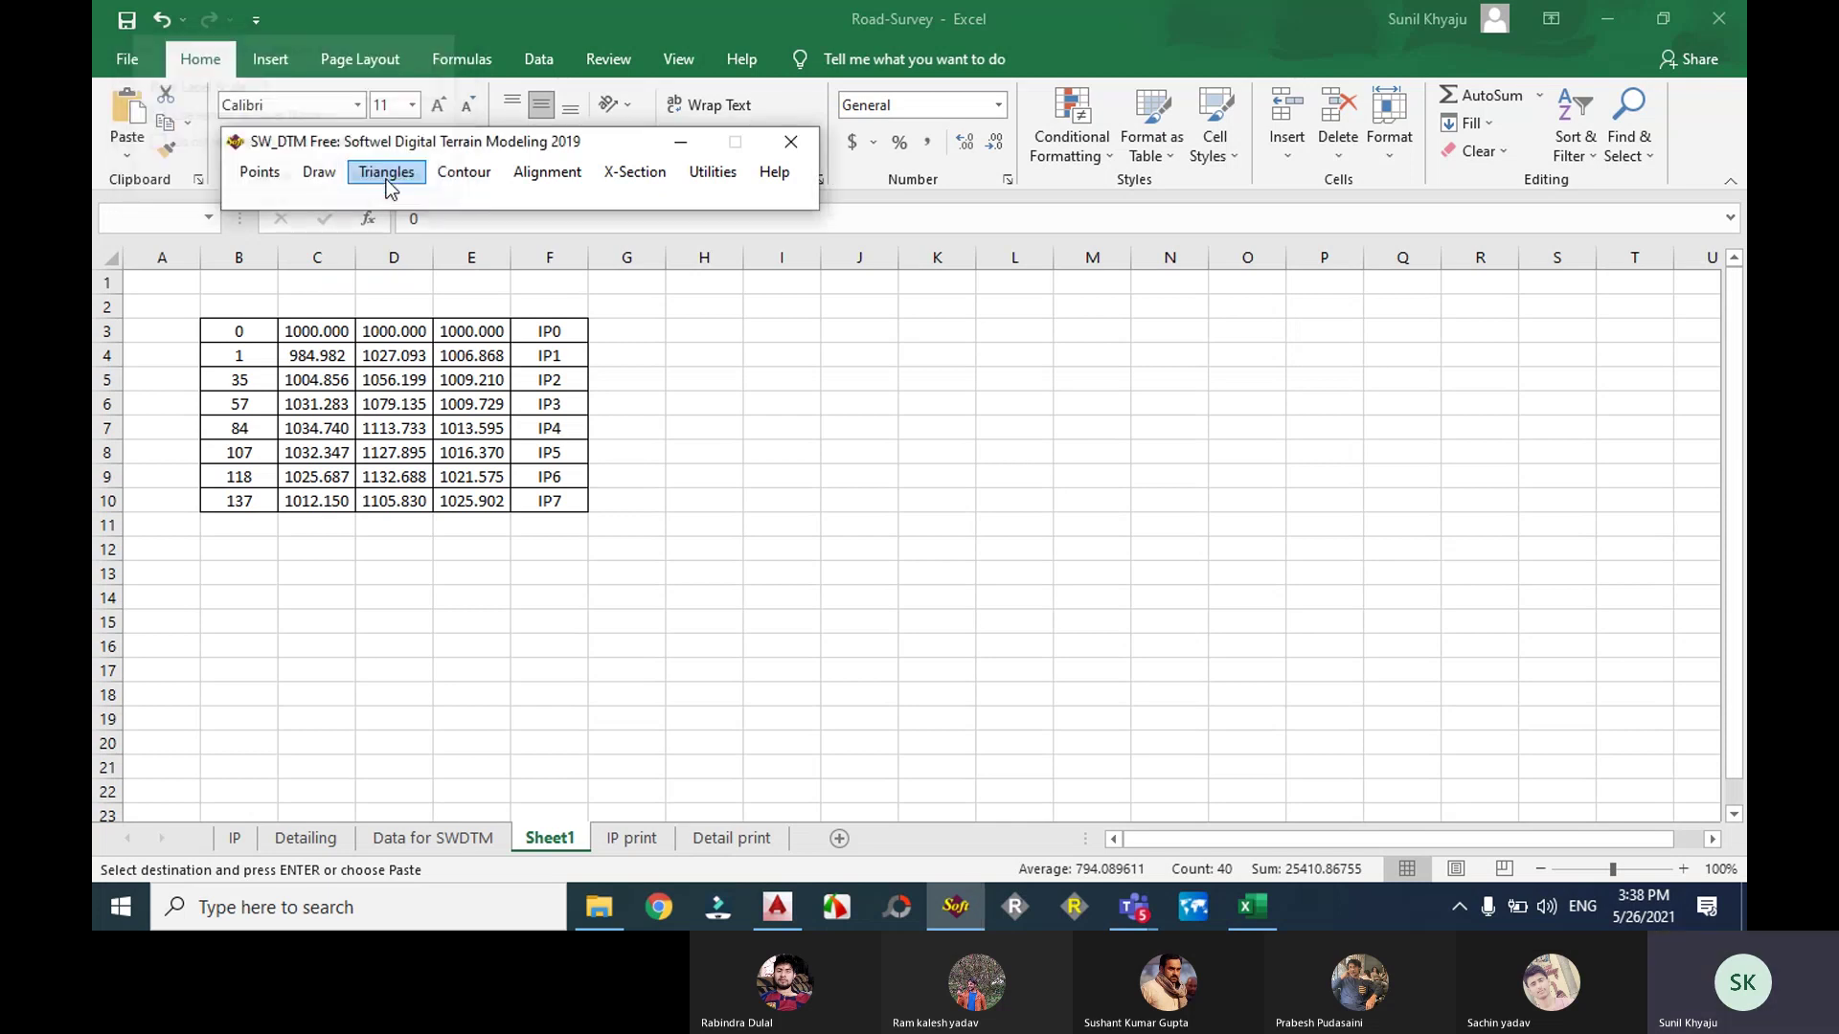
# Step: Switch to AutoCAD and examine the imported point labels at stations IP0 and IP1
pyautogui.click(777, 906)
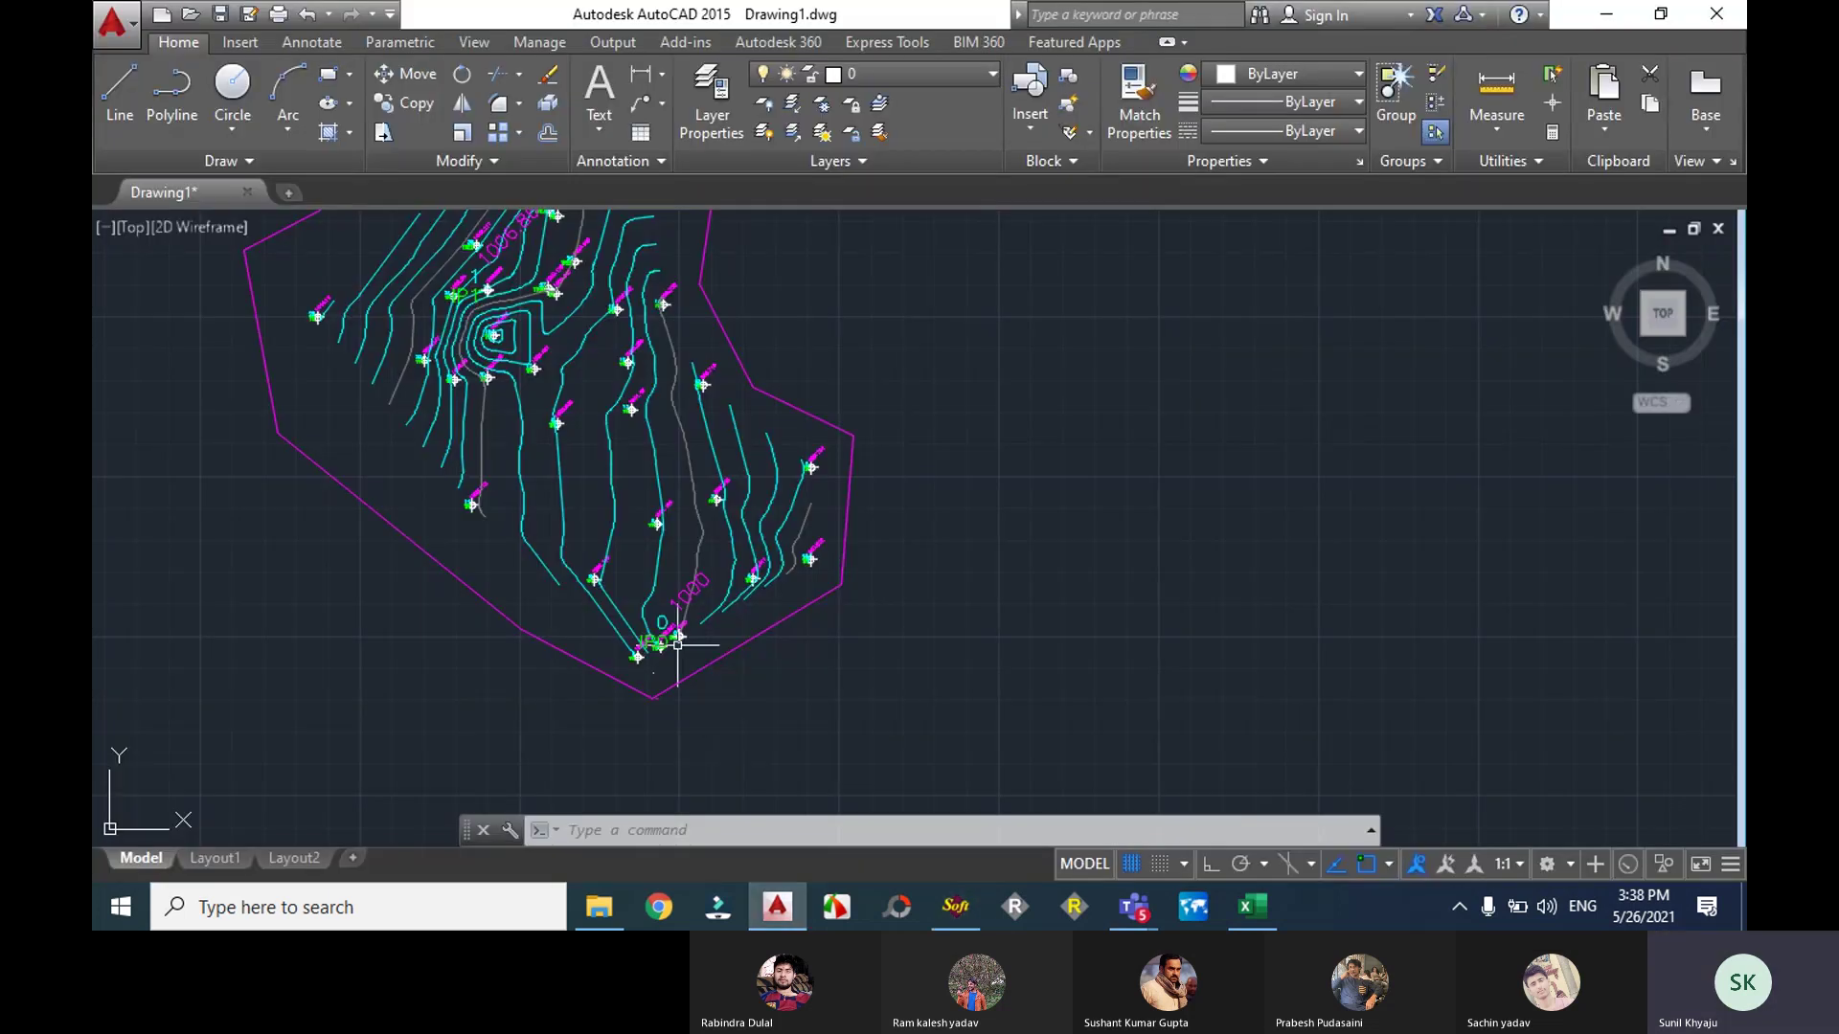
pyautogui.scroll(6, 677, 643)
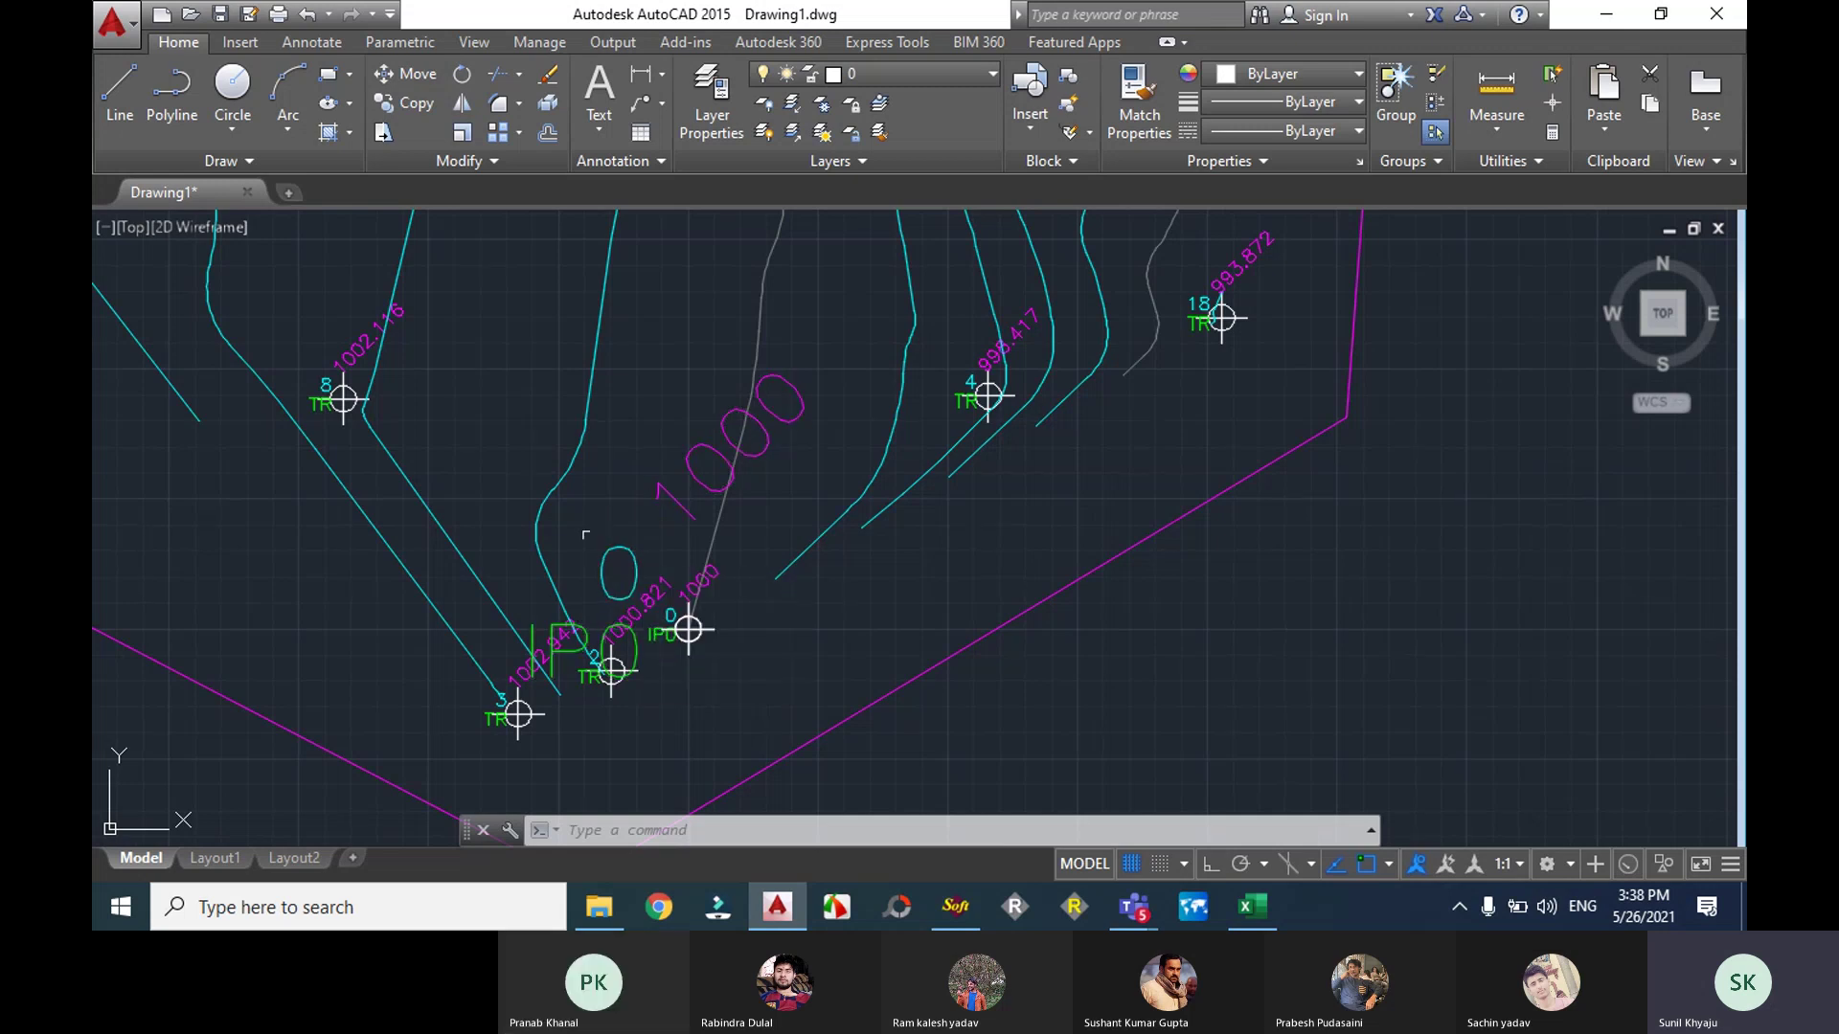
pyautogui.scroll(-8, 613, 517)
pyautogui.moveTo(522, 328); pyautogui.dragTo(670, 504, button='middle')
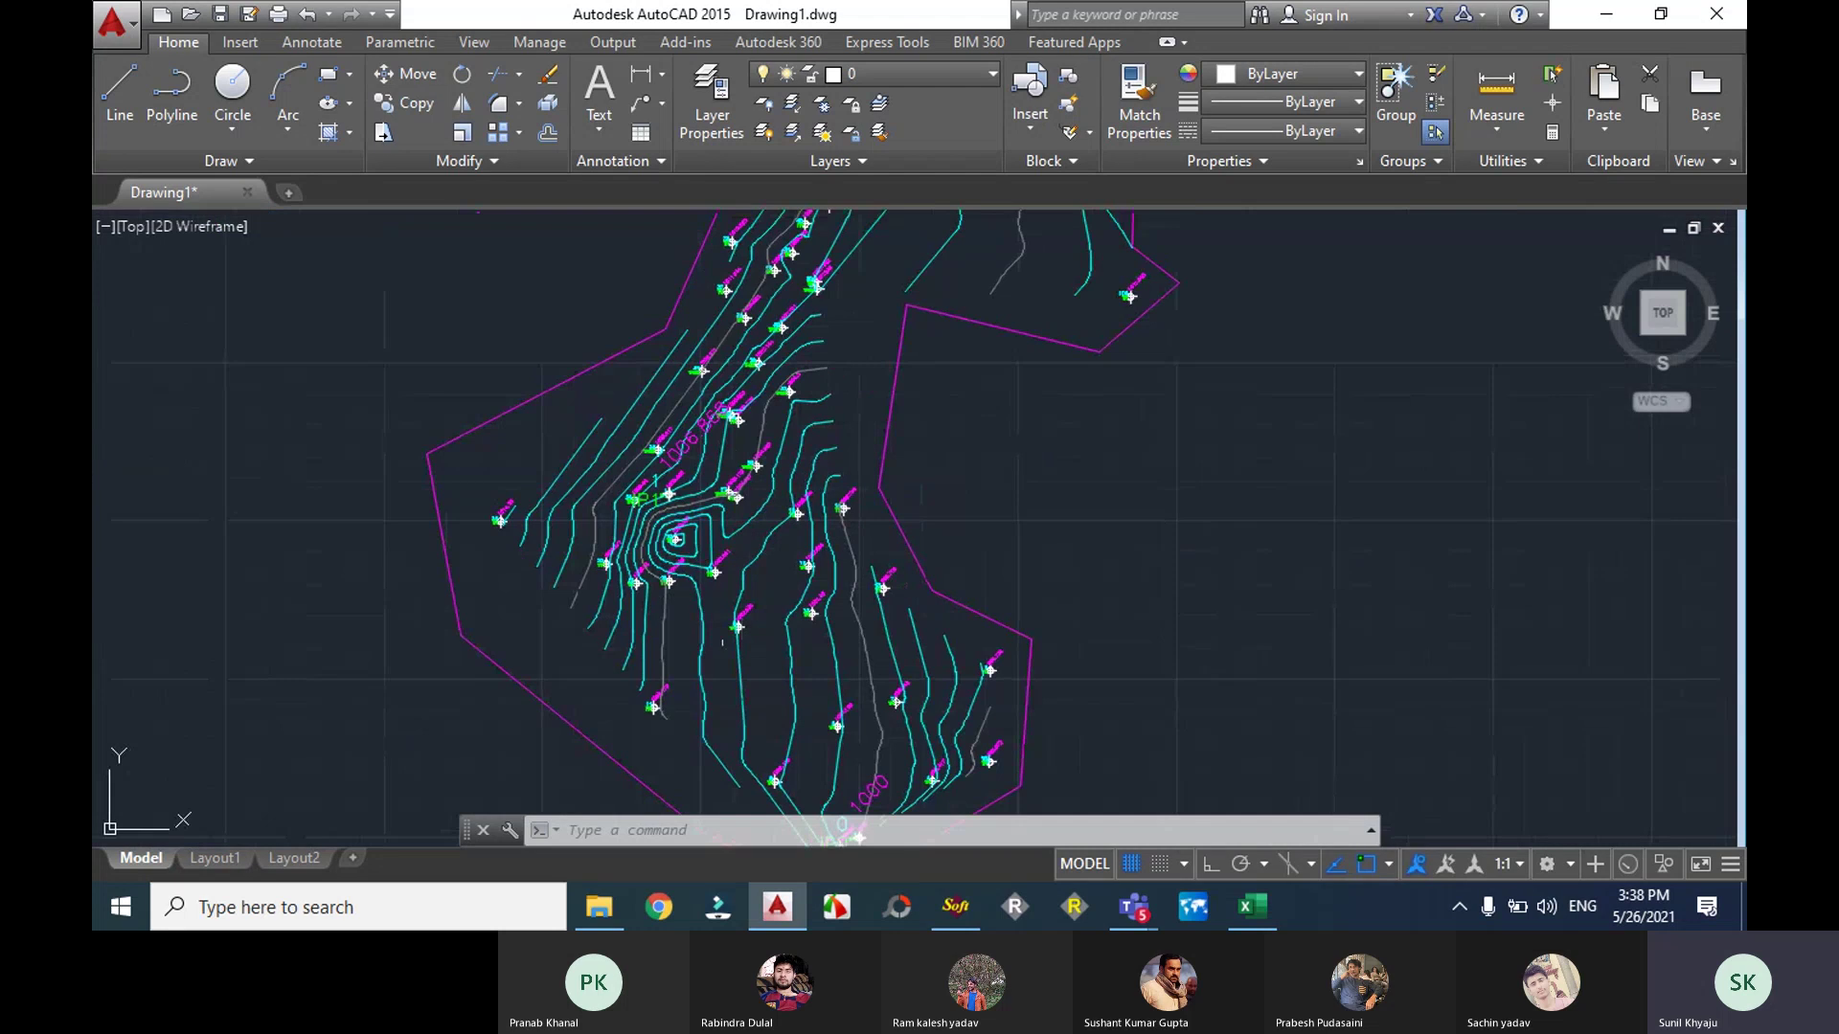
pyautogui.scroll(5, 676, 505)
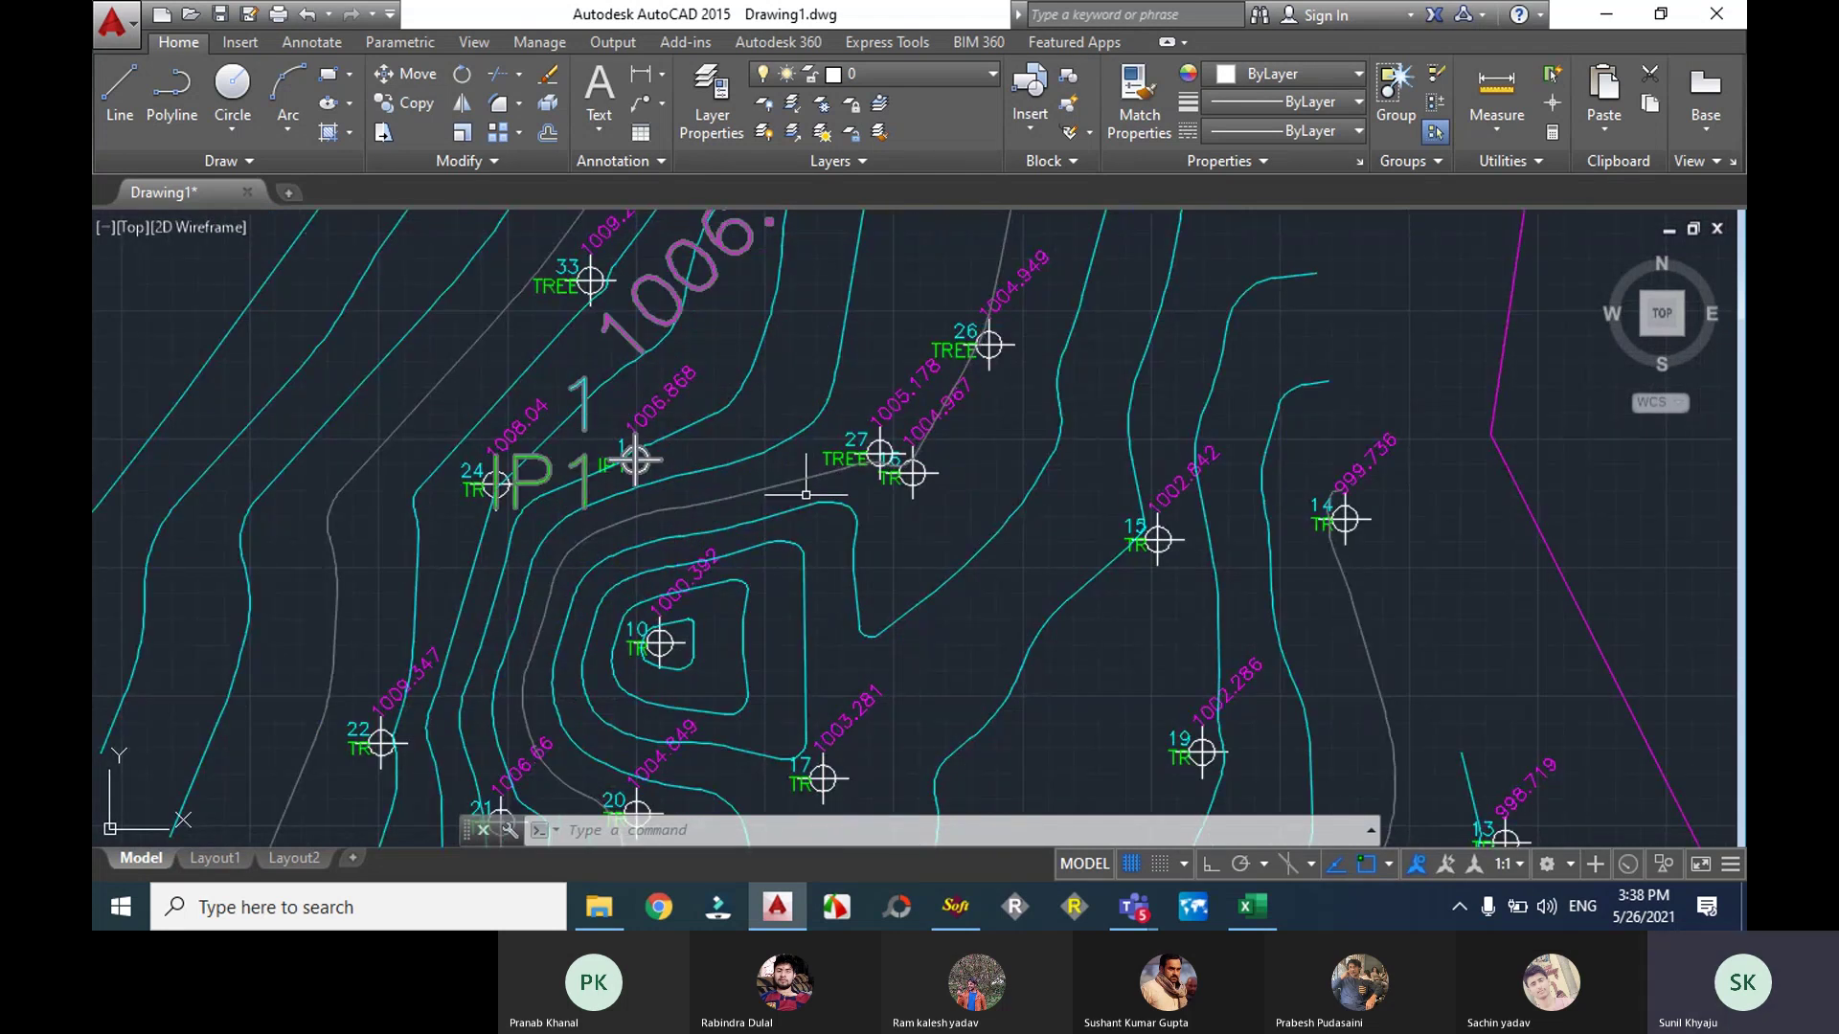
pyautogui.scroll(-5, 824, 487)
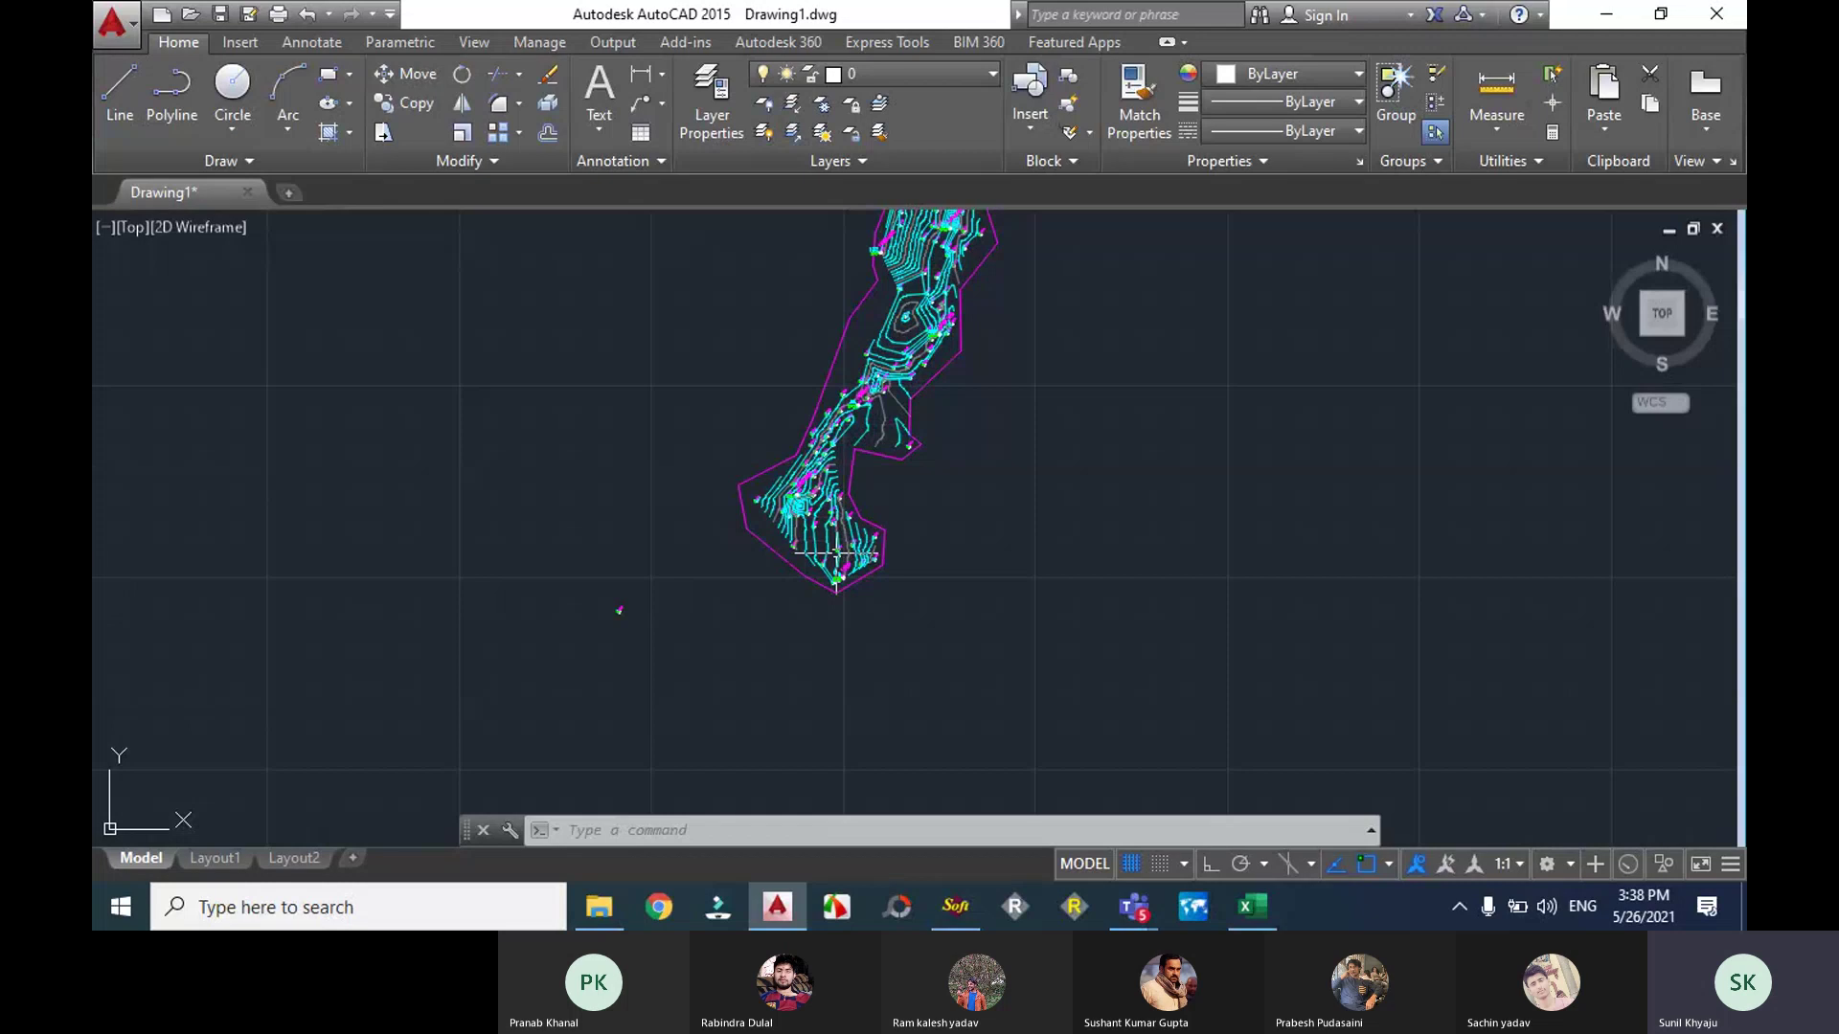
# Step: Switch to SW_DTM, start Draw Alignment, and draw the first alignment leg from station IP0 to IP1
pyautogui.scroll(8, 841, 553)
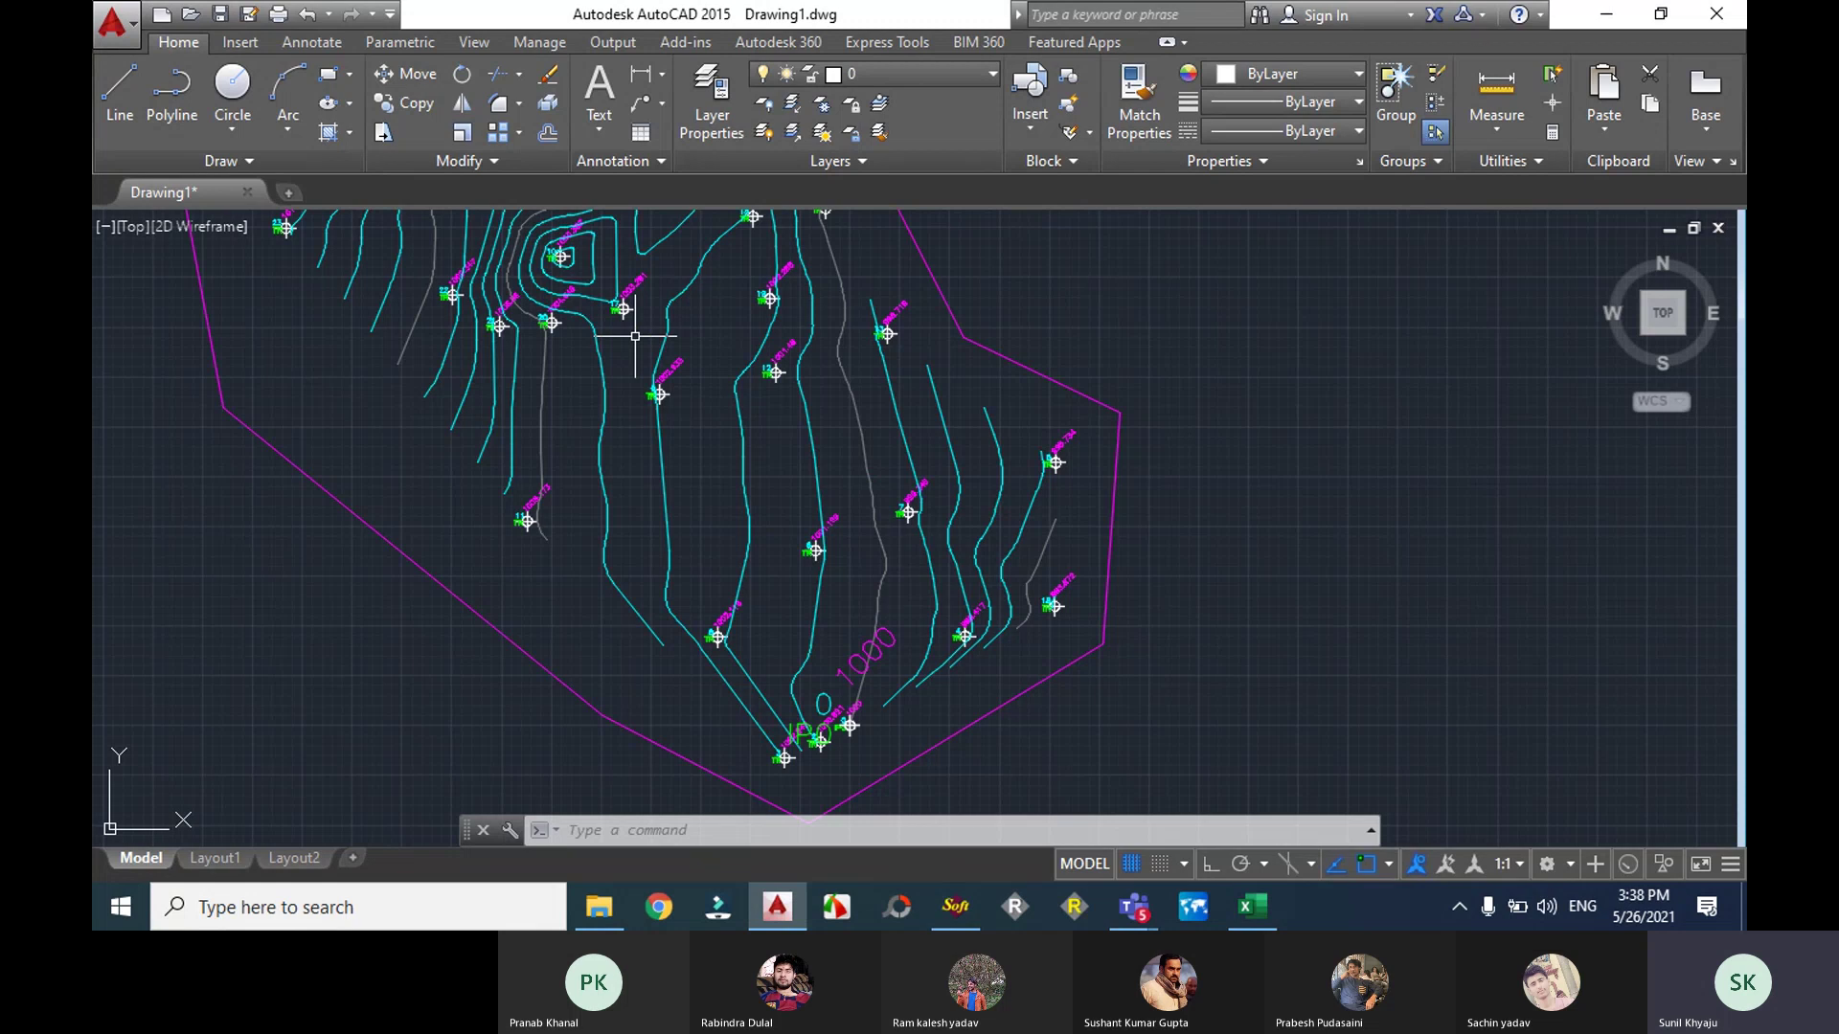
pyautogui.click(955, 906)
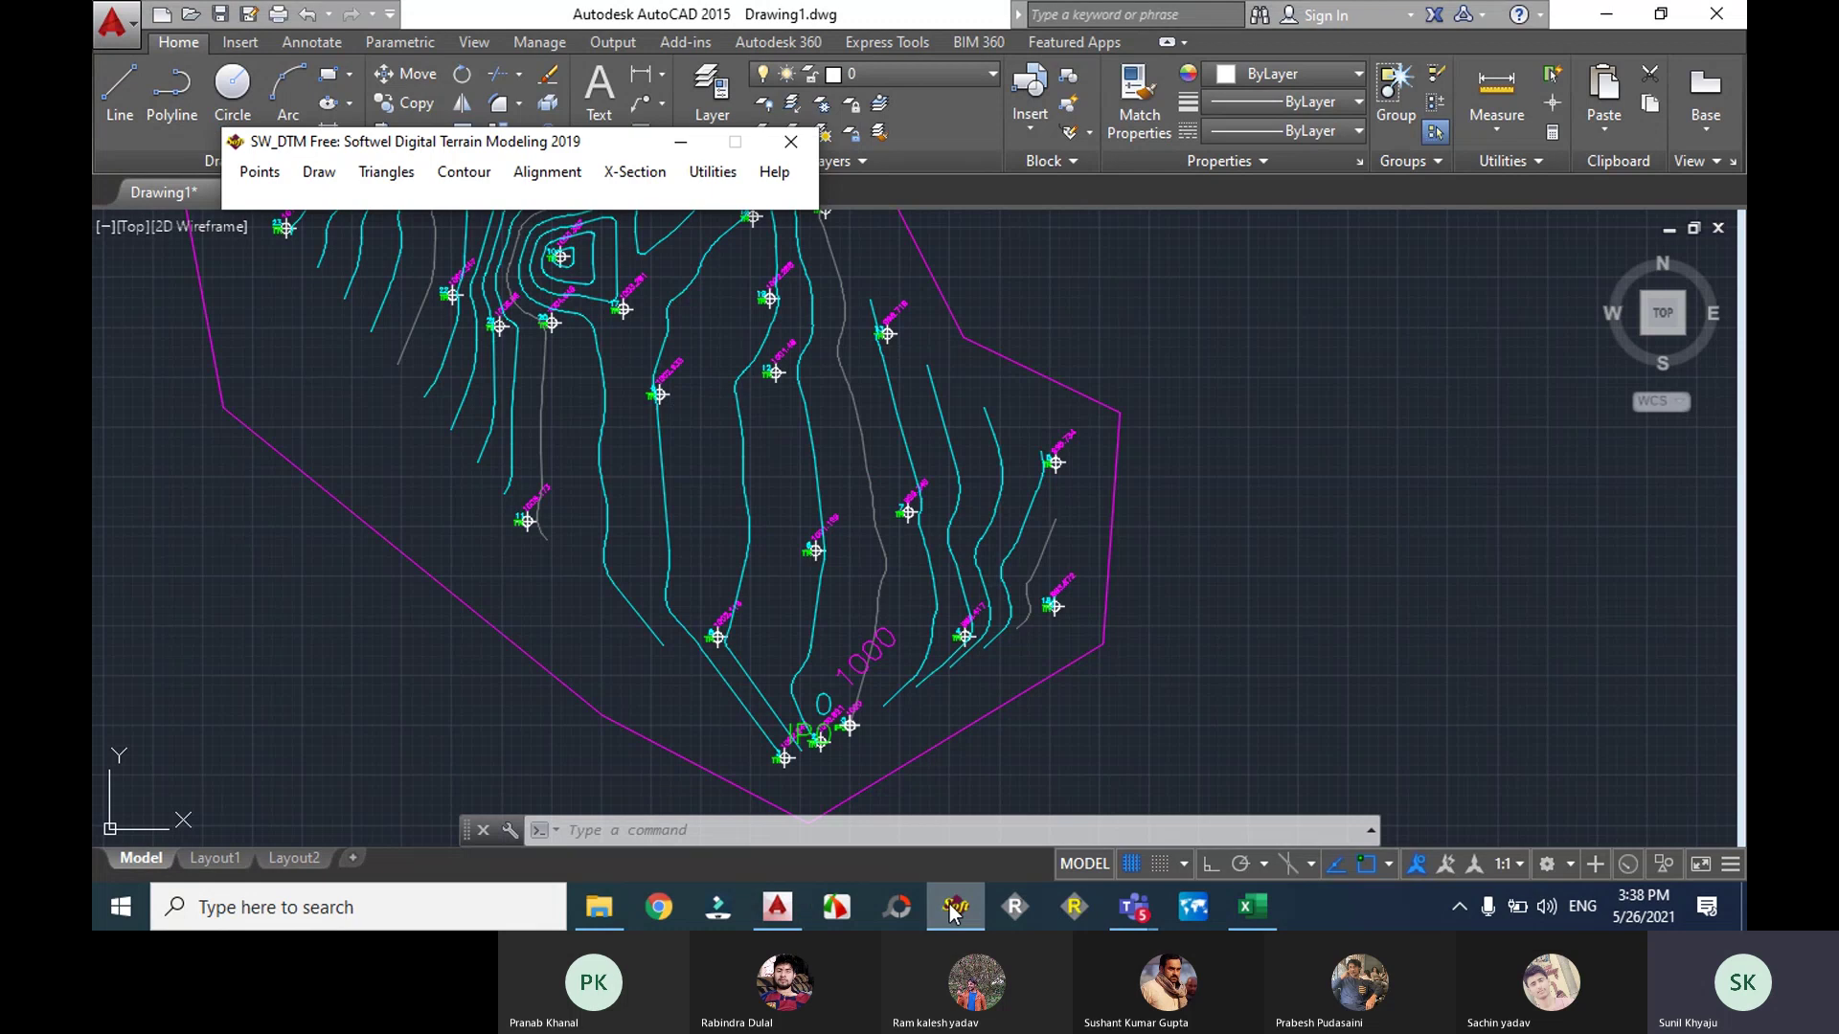
pyautogui.click(565, 174)
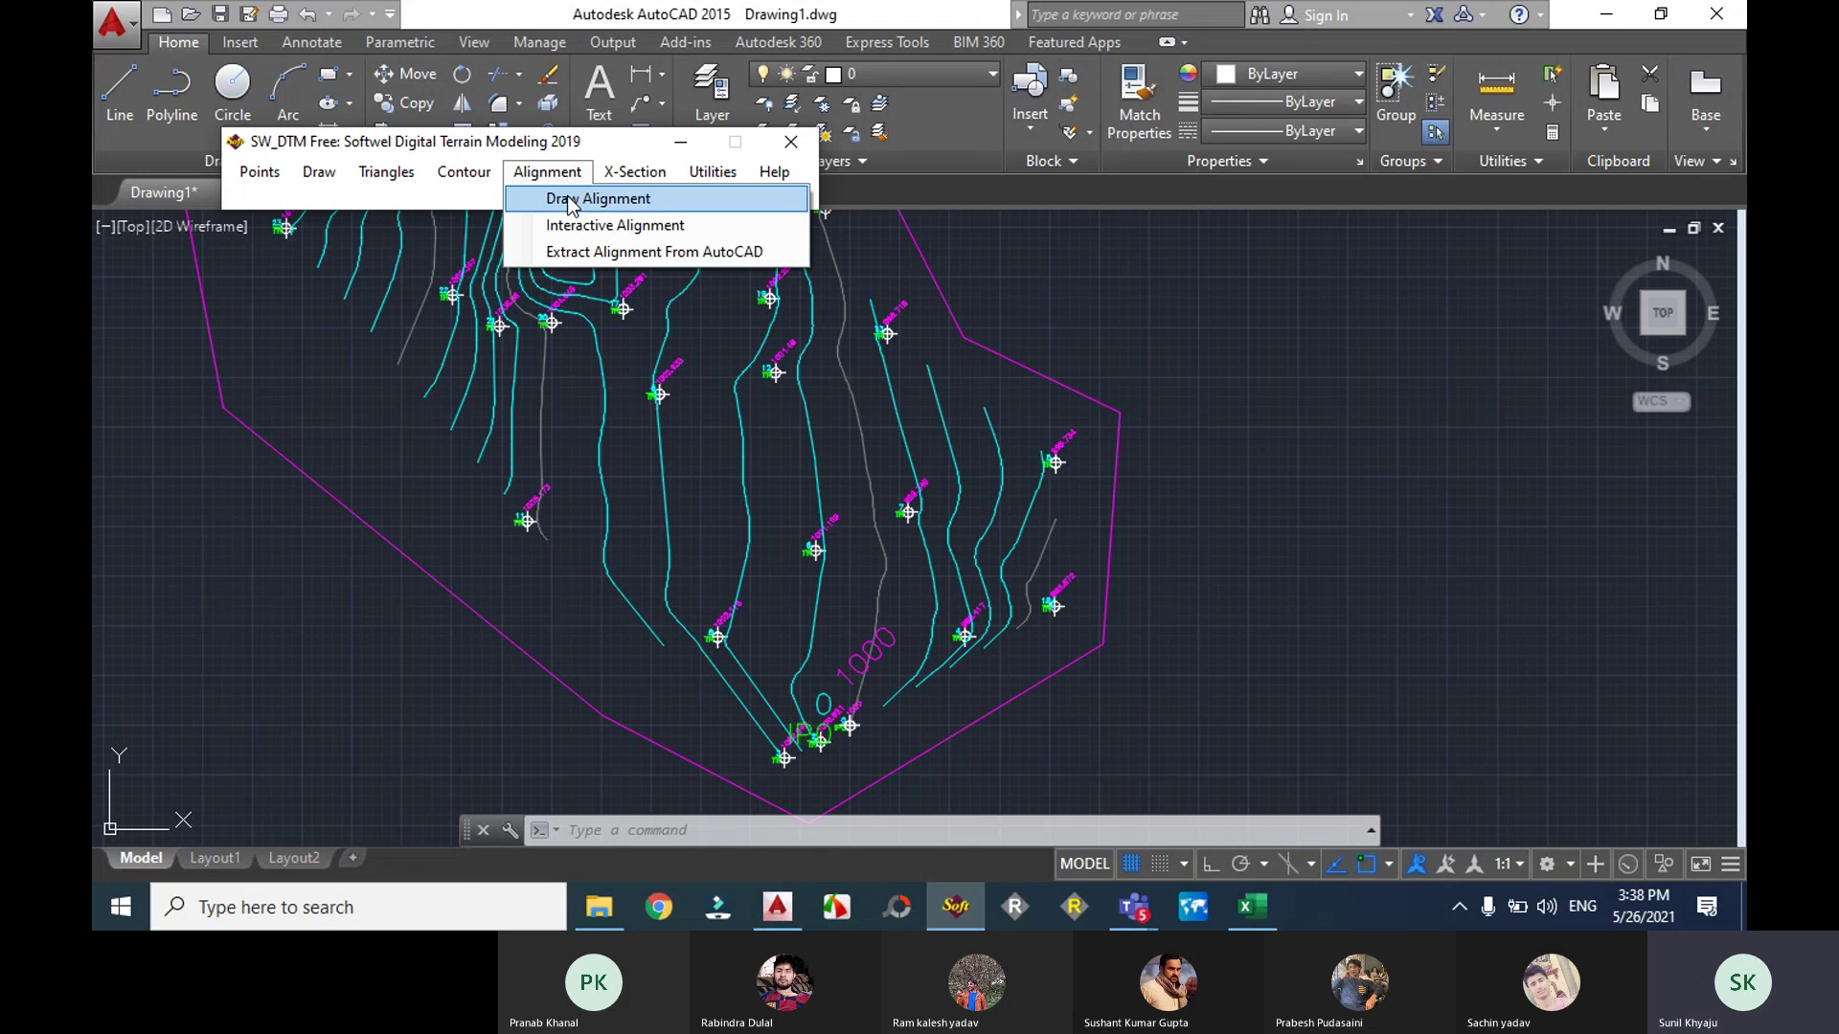
pyautogui.click(567, 199)
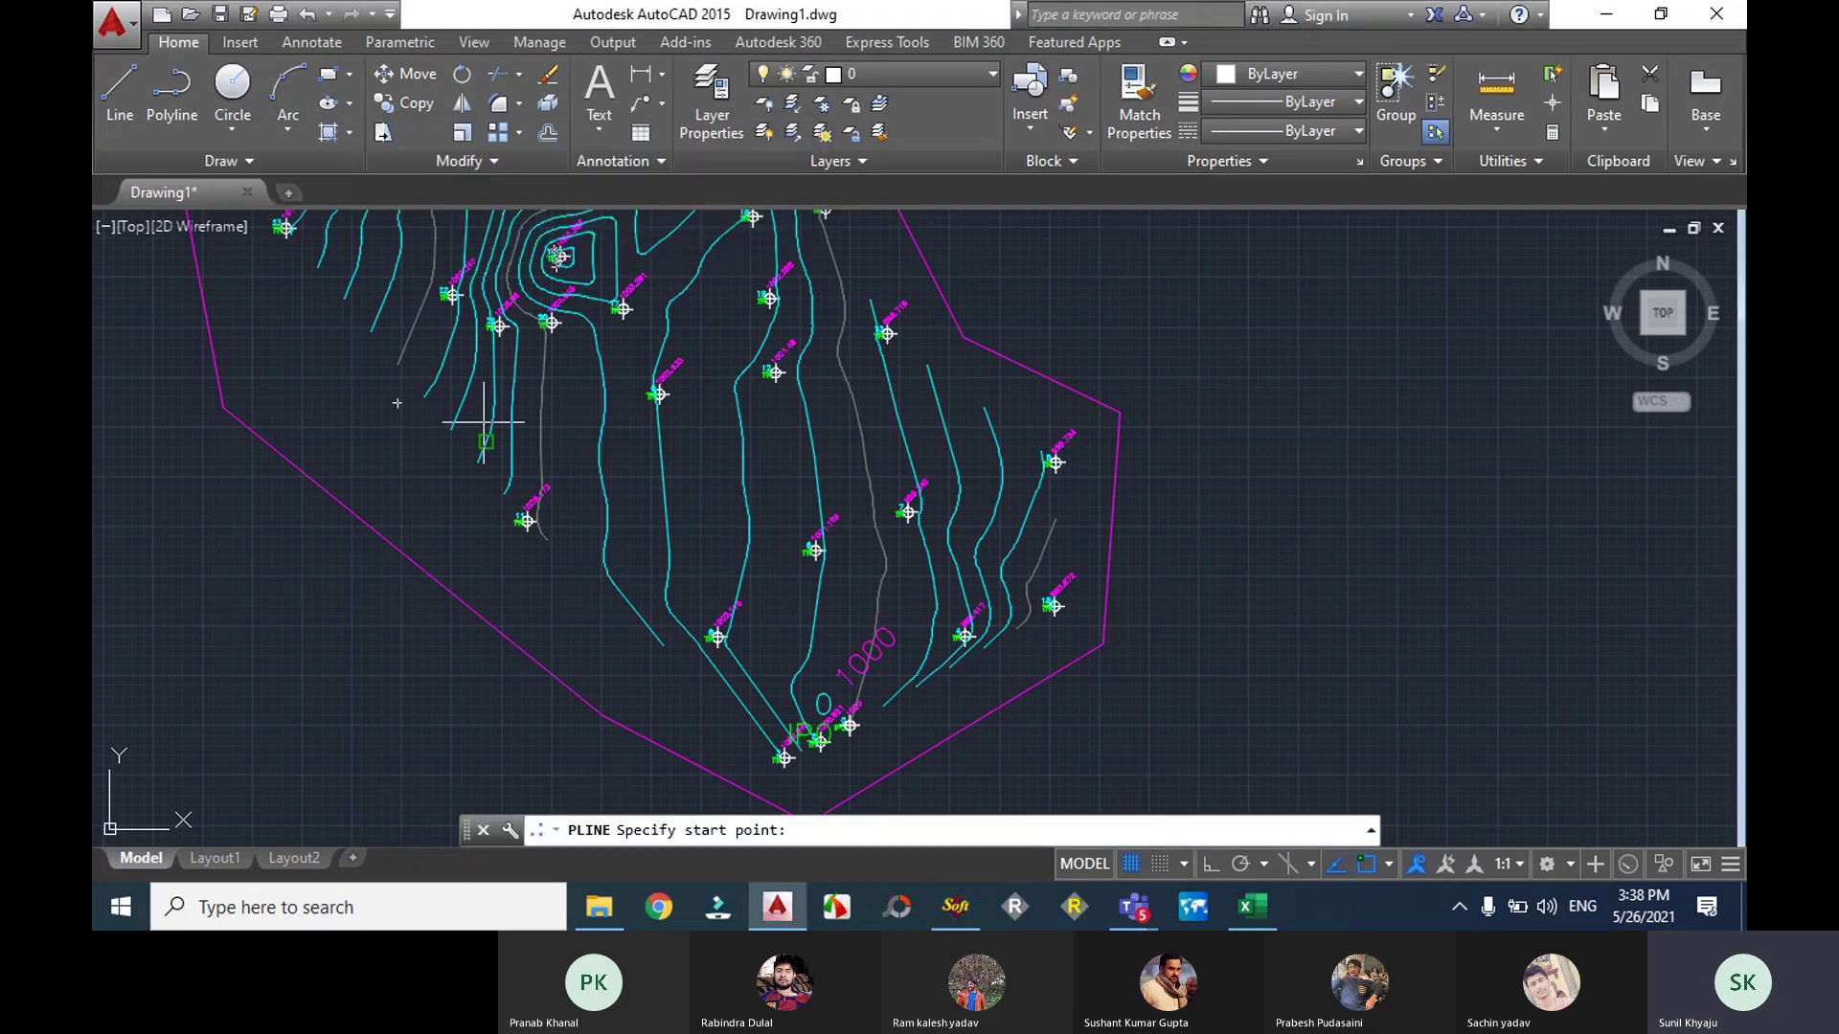
pyautogui.scroll(6, 878, 748)
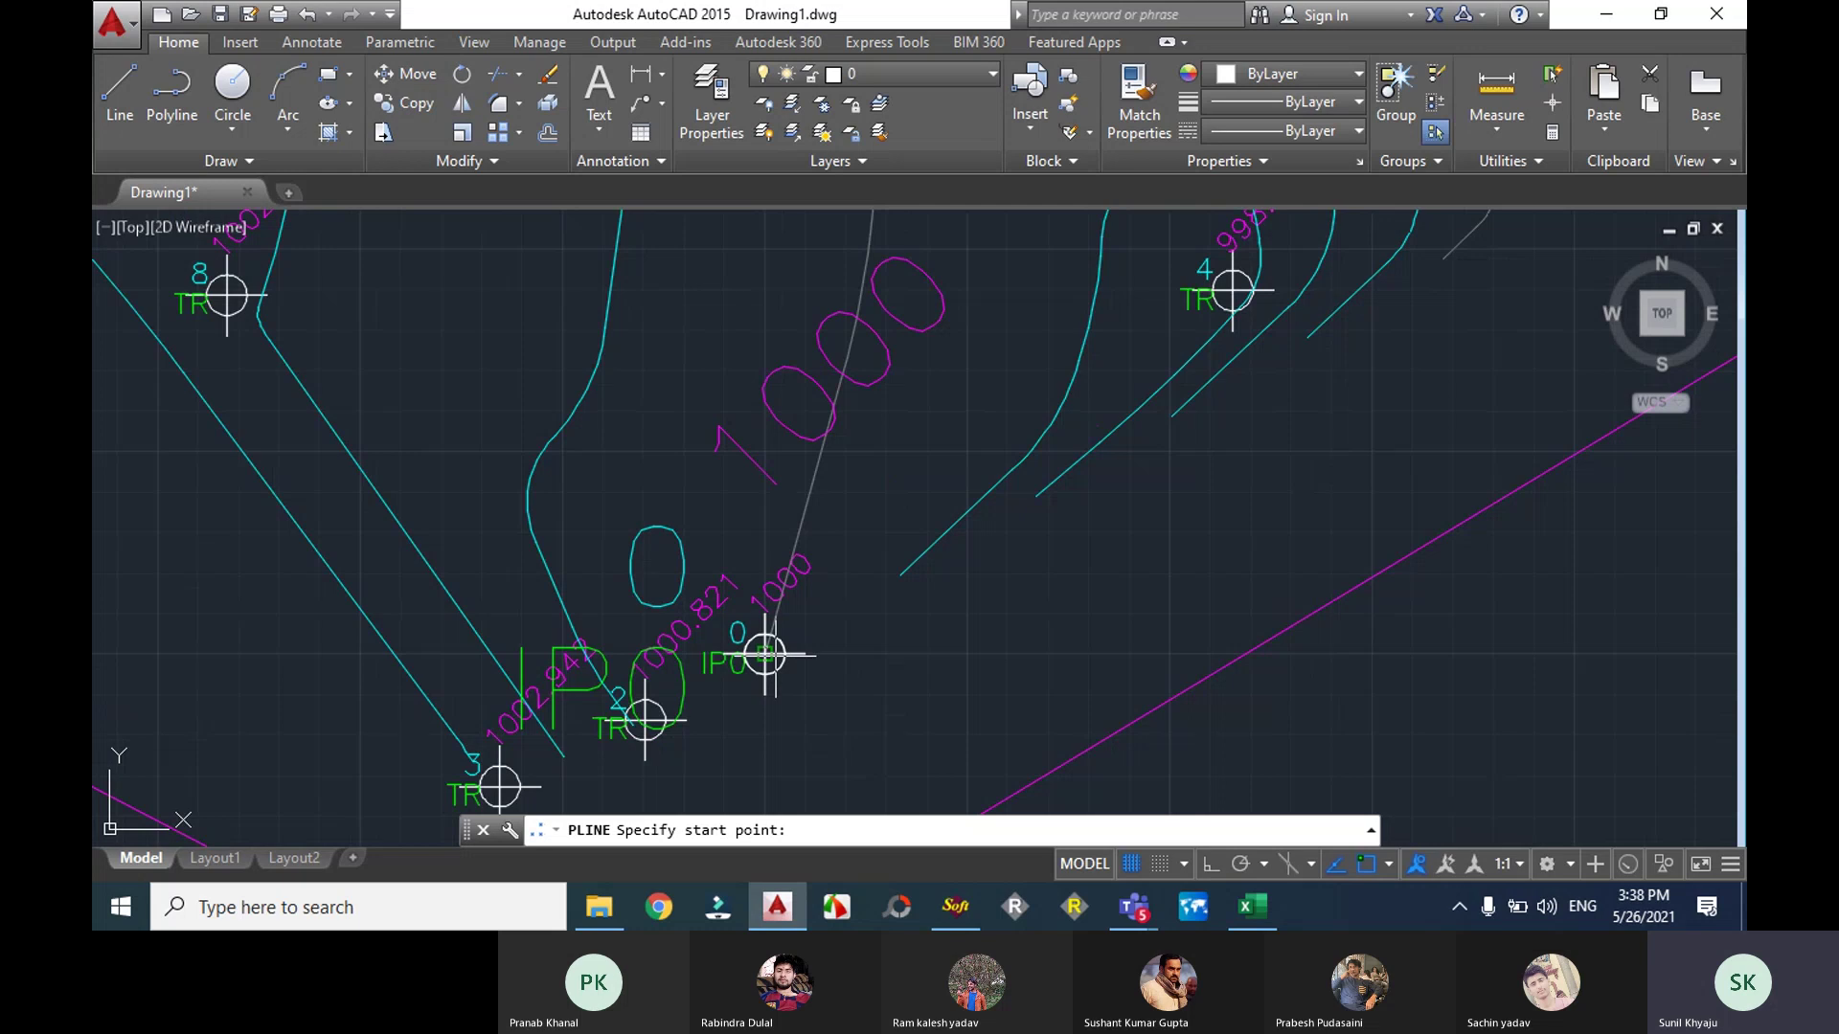
pyautogui.click(764, 654)
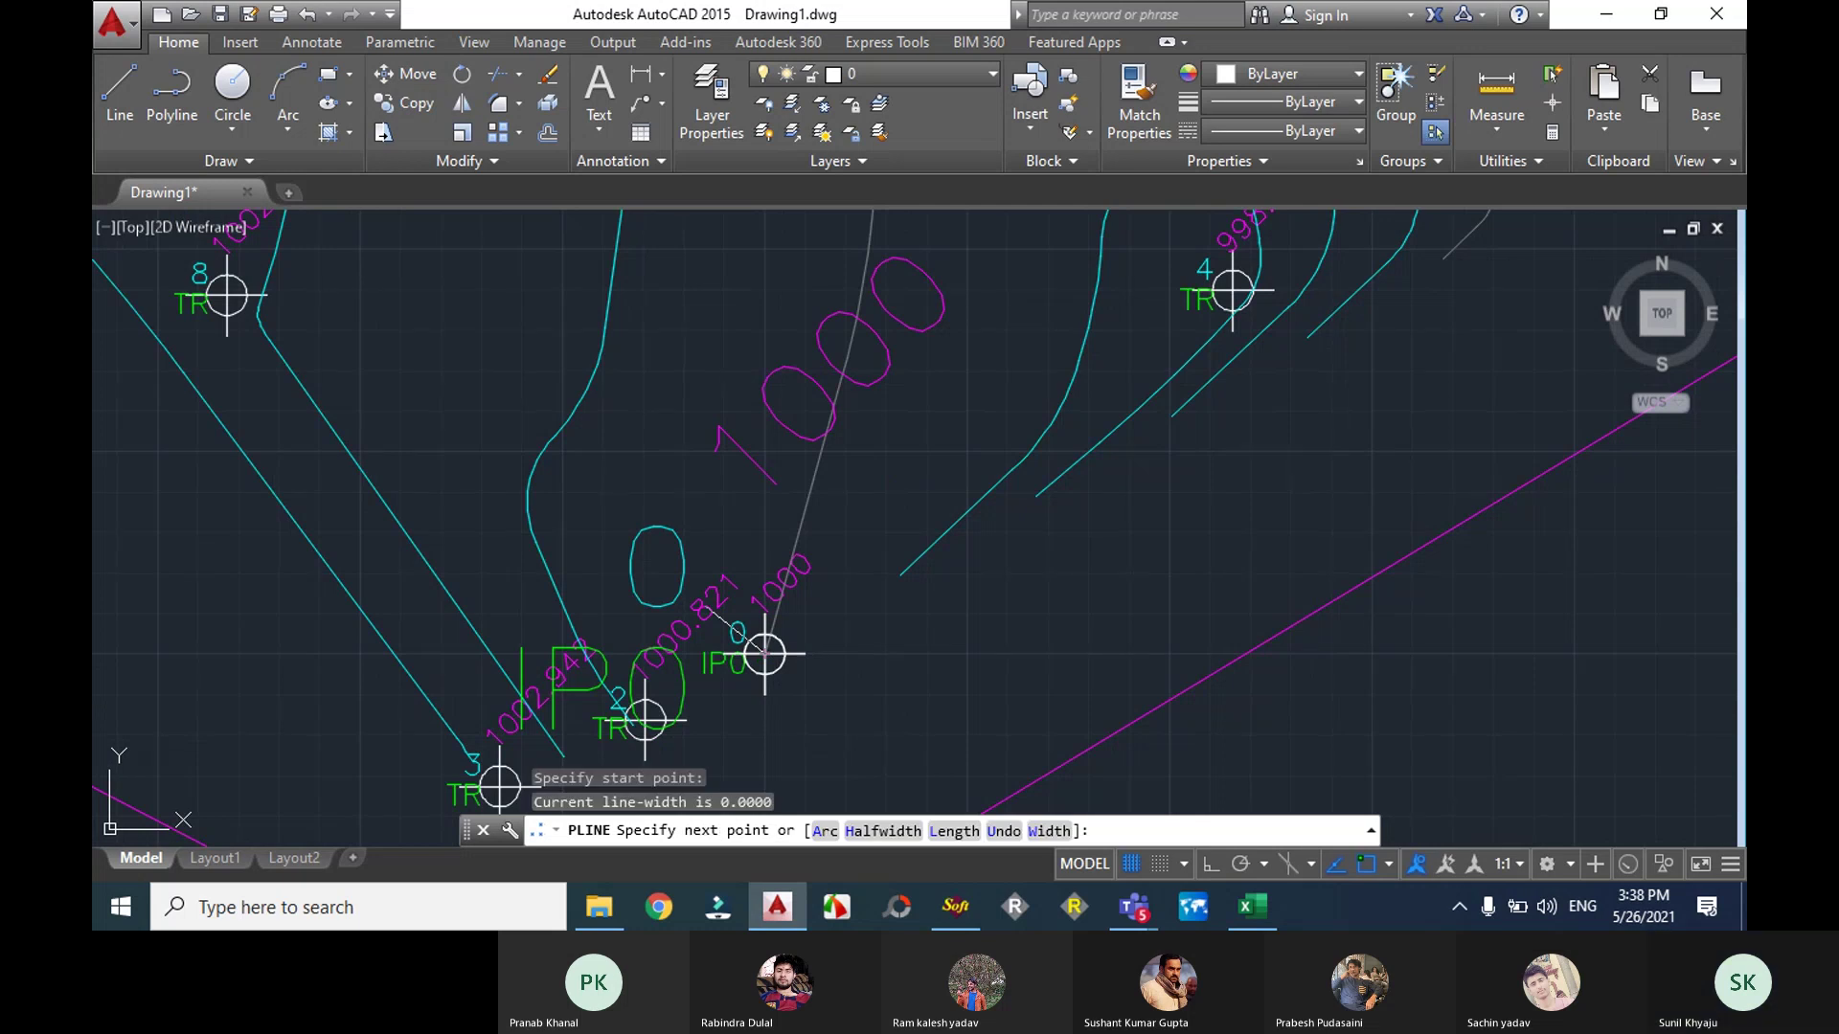
pyautogui.scroll(-5, 780, 555)
pyautogui.scroll(4, 833, 632)
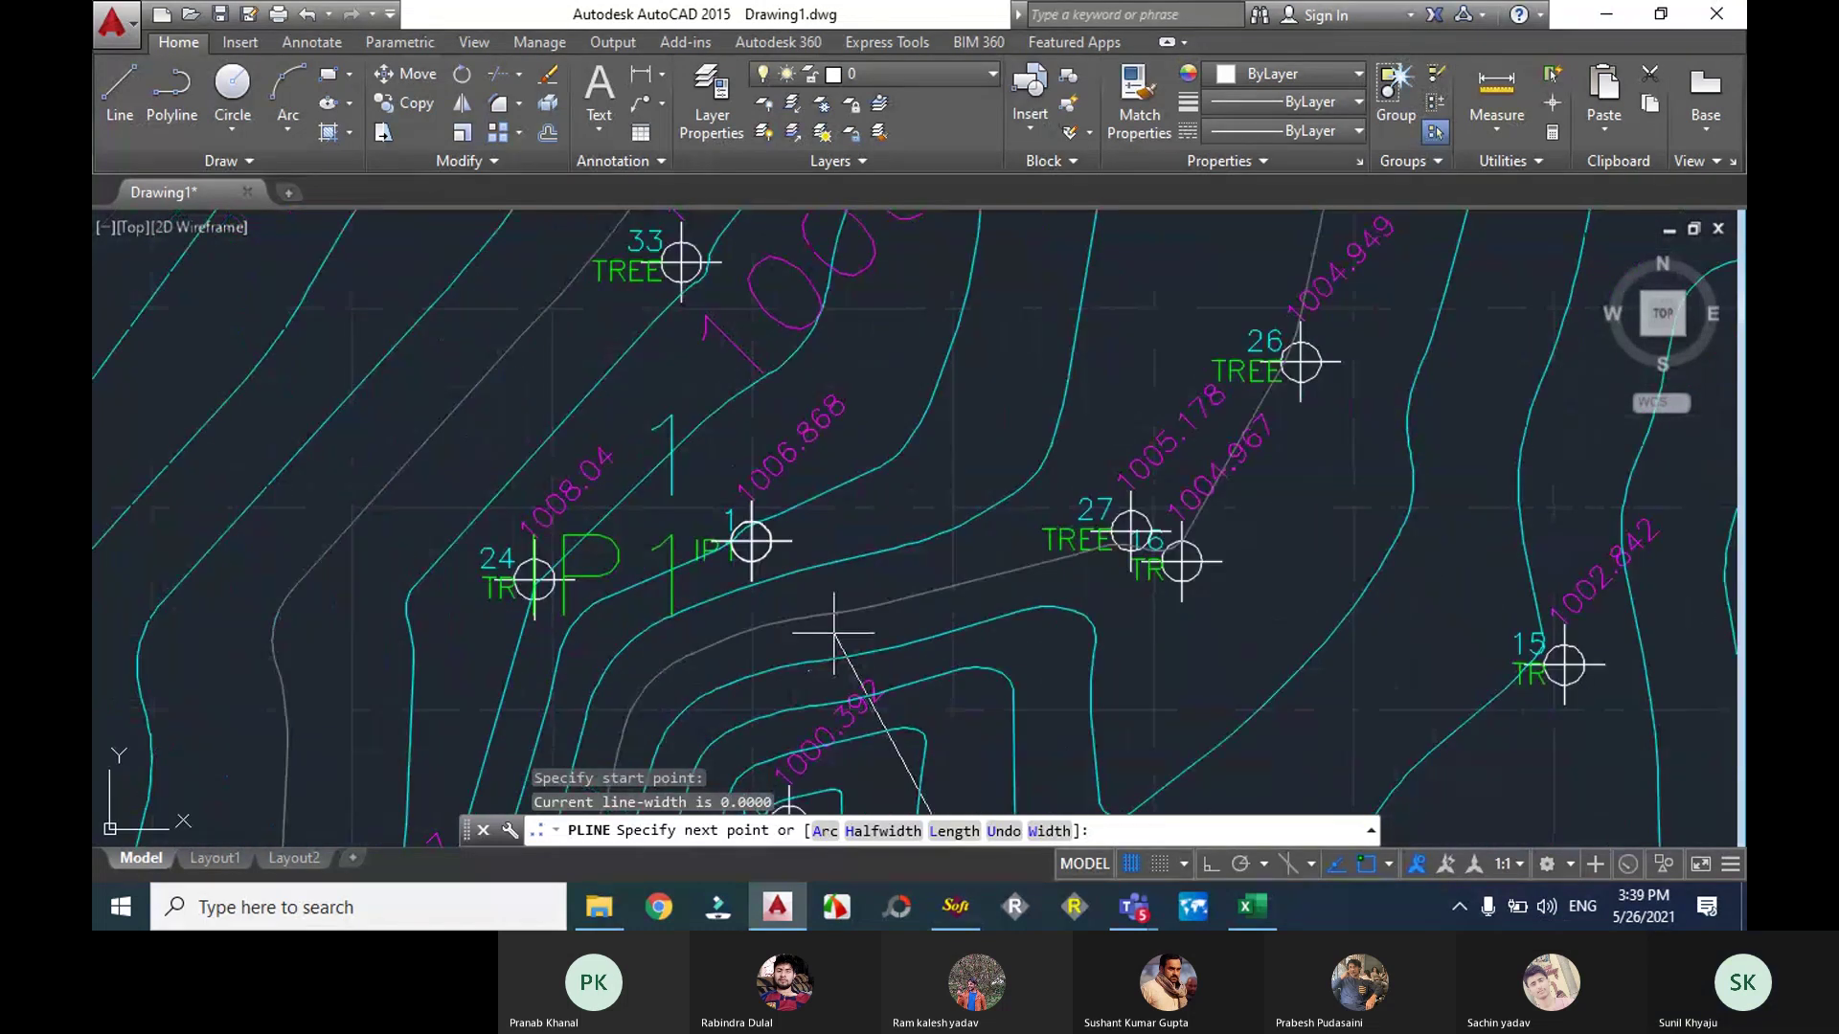
pyautogui.click(750, 541)
# Step: Continue the alignment polyline from IP1 through stations IP2 and IP3
pyautogui.scroll(-5, 893, 524)
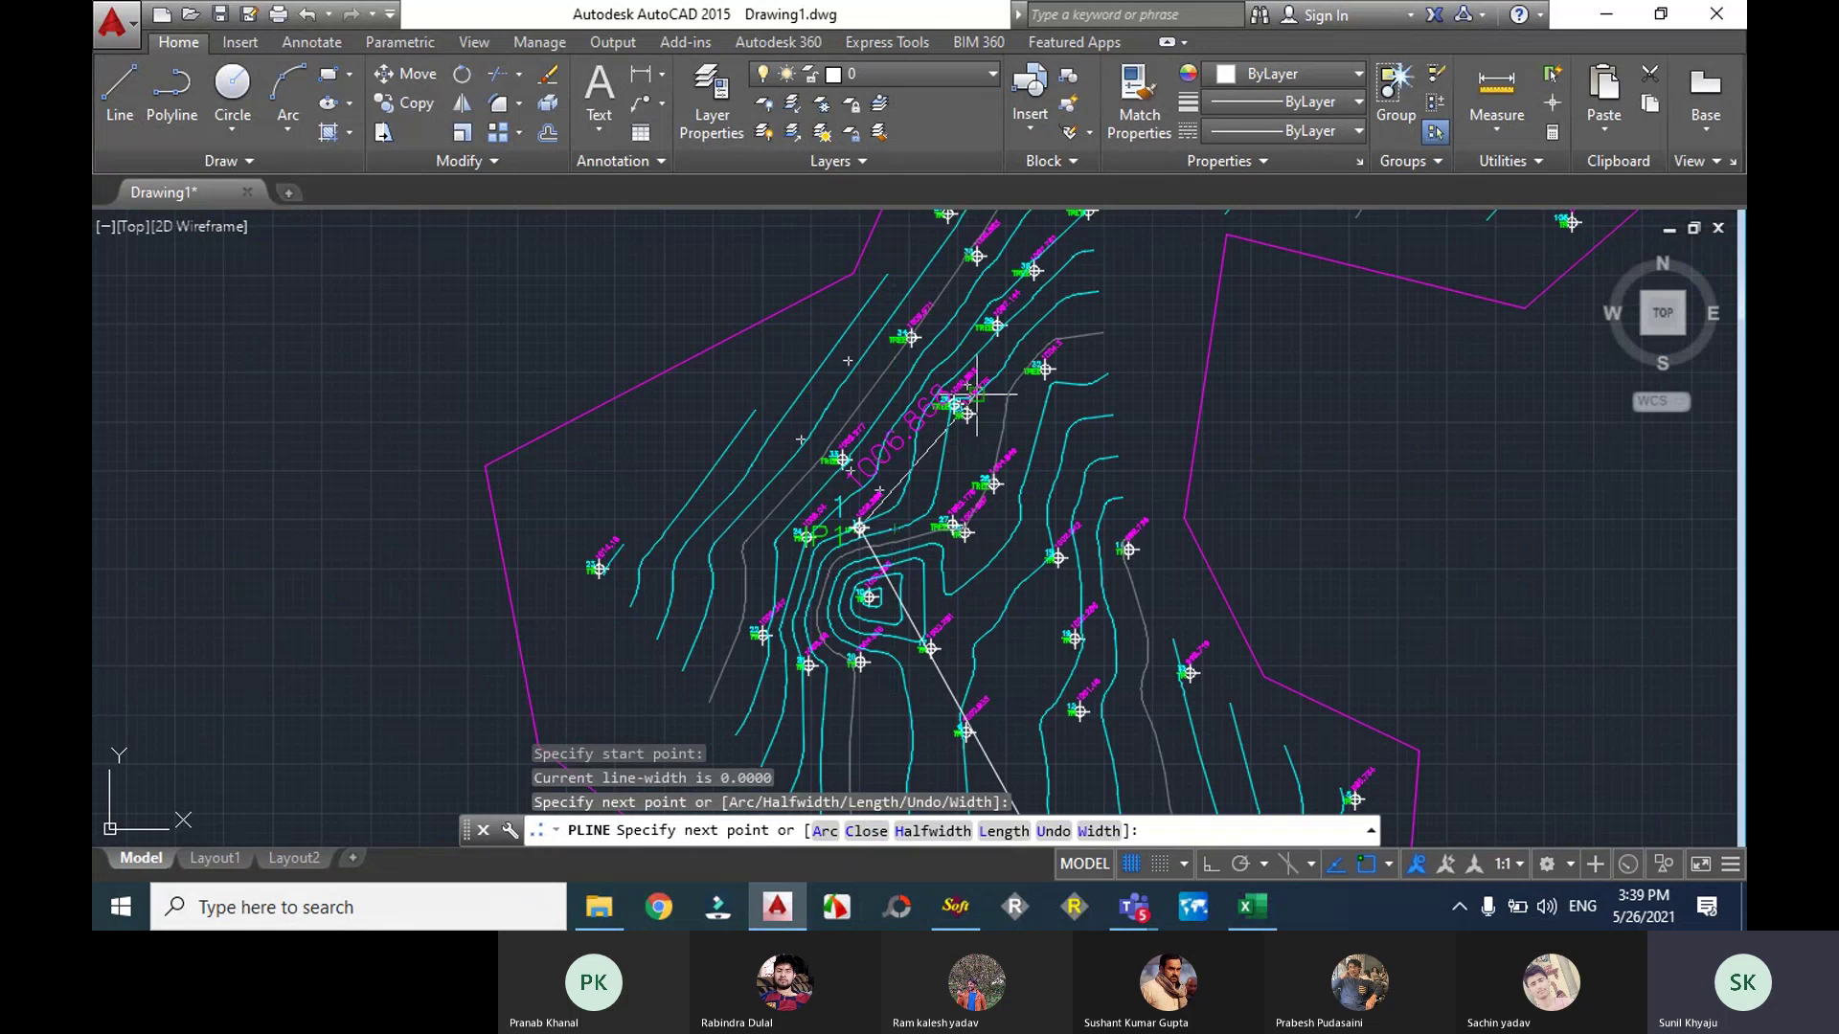
pyautogui.moveTo(976, 393); pyautogui.dragTo(761, 732, button='middle')
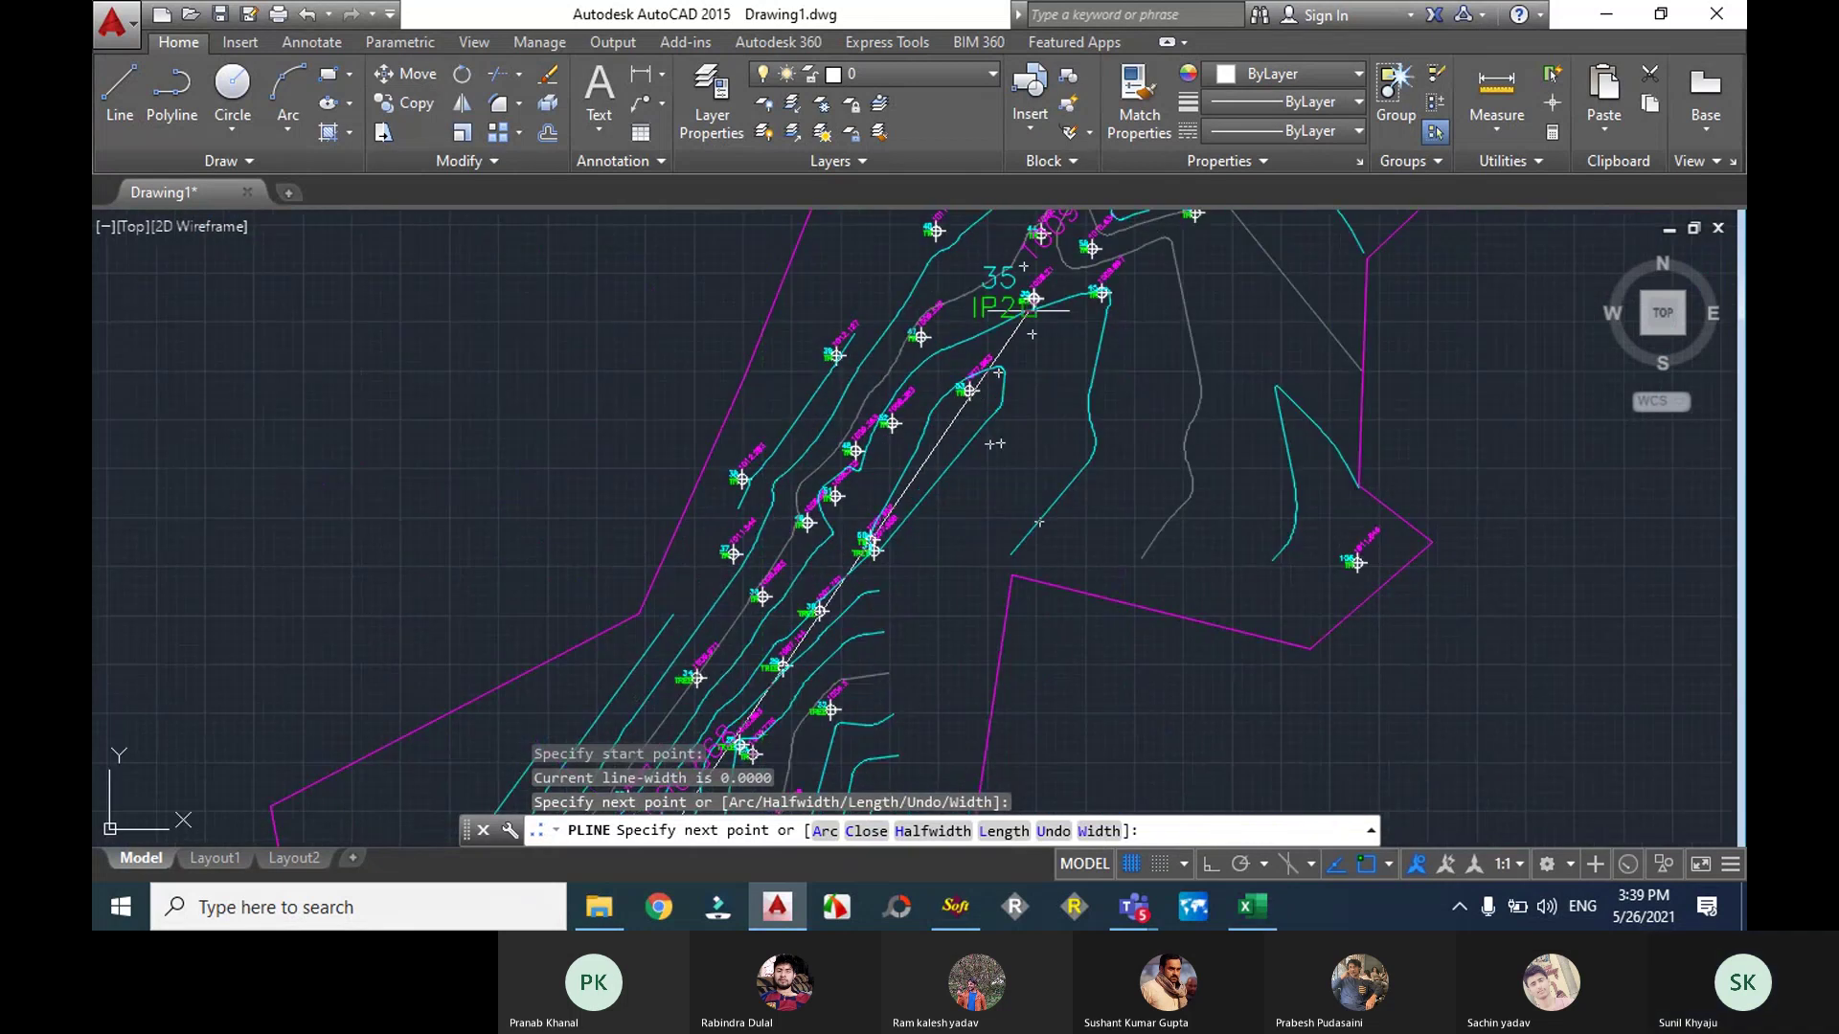
pyautogui.click(1034, 301)
pyautogui.moveTo(1034, 390); pyautogui.dragTo(681, 774, button='middle')
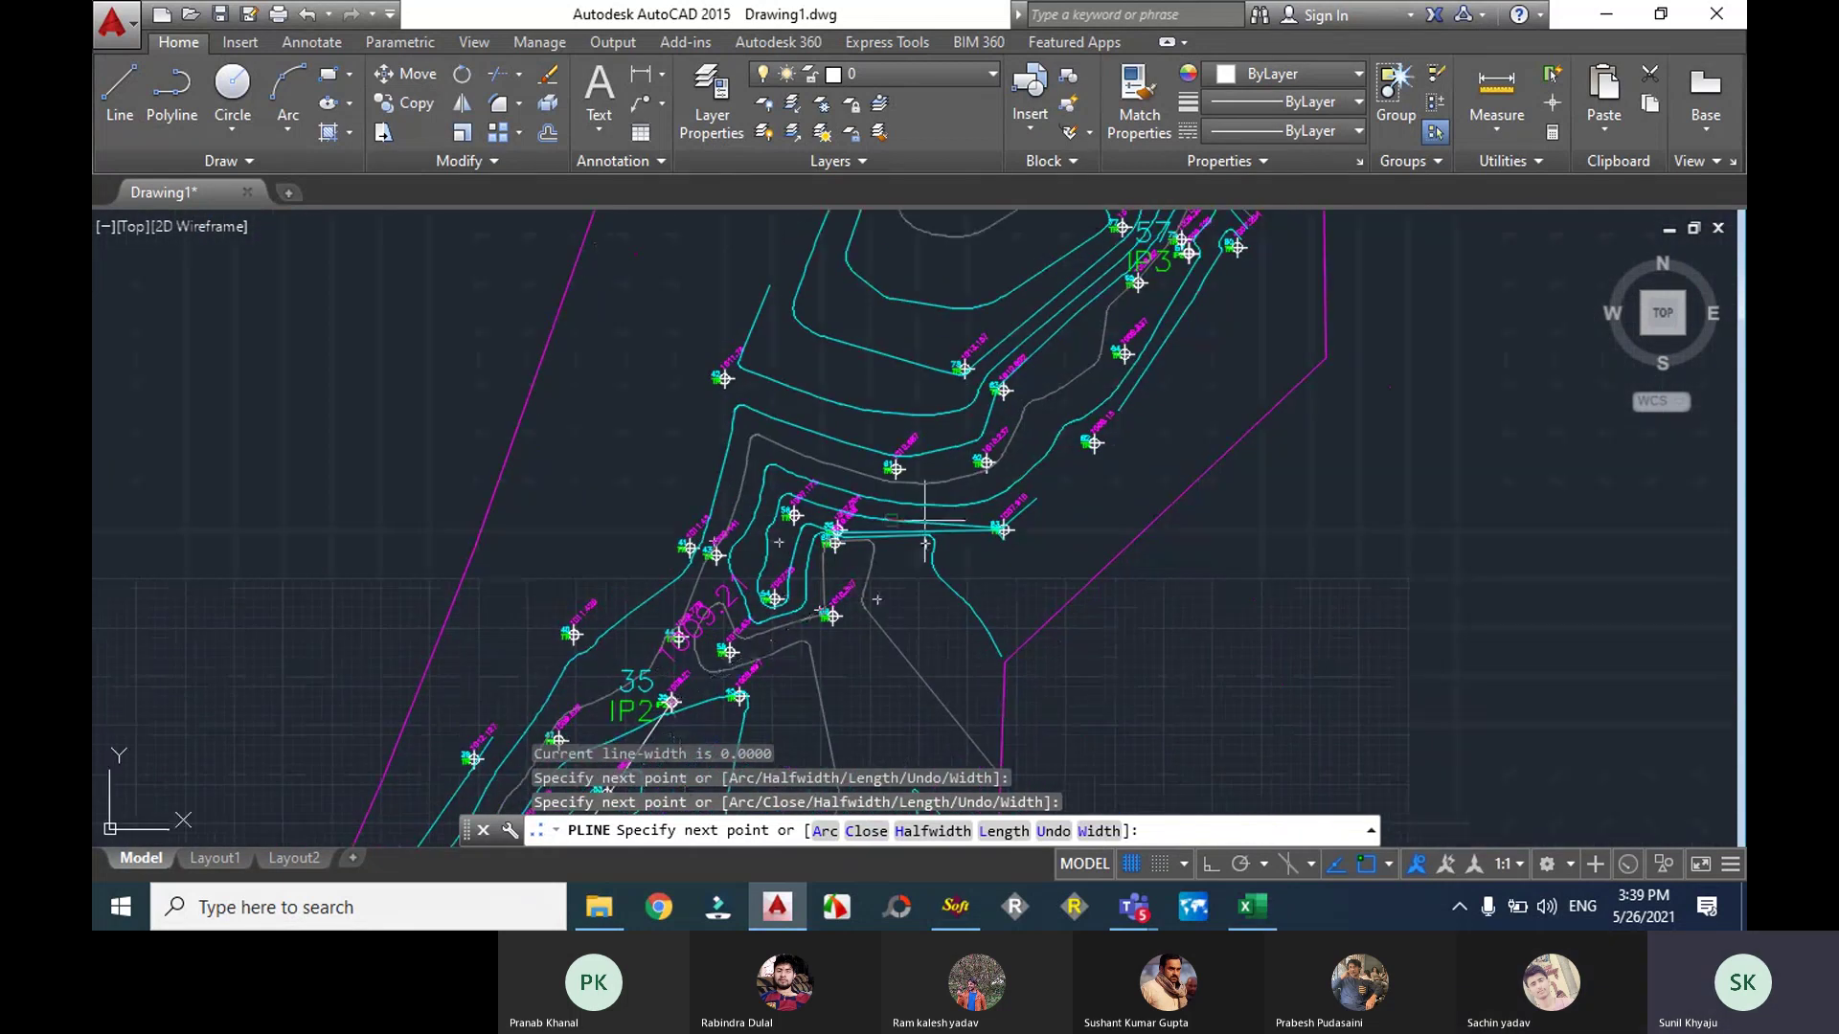
pyautogui.scroll(6, 1013, 383)
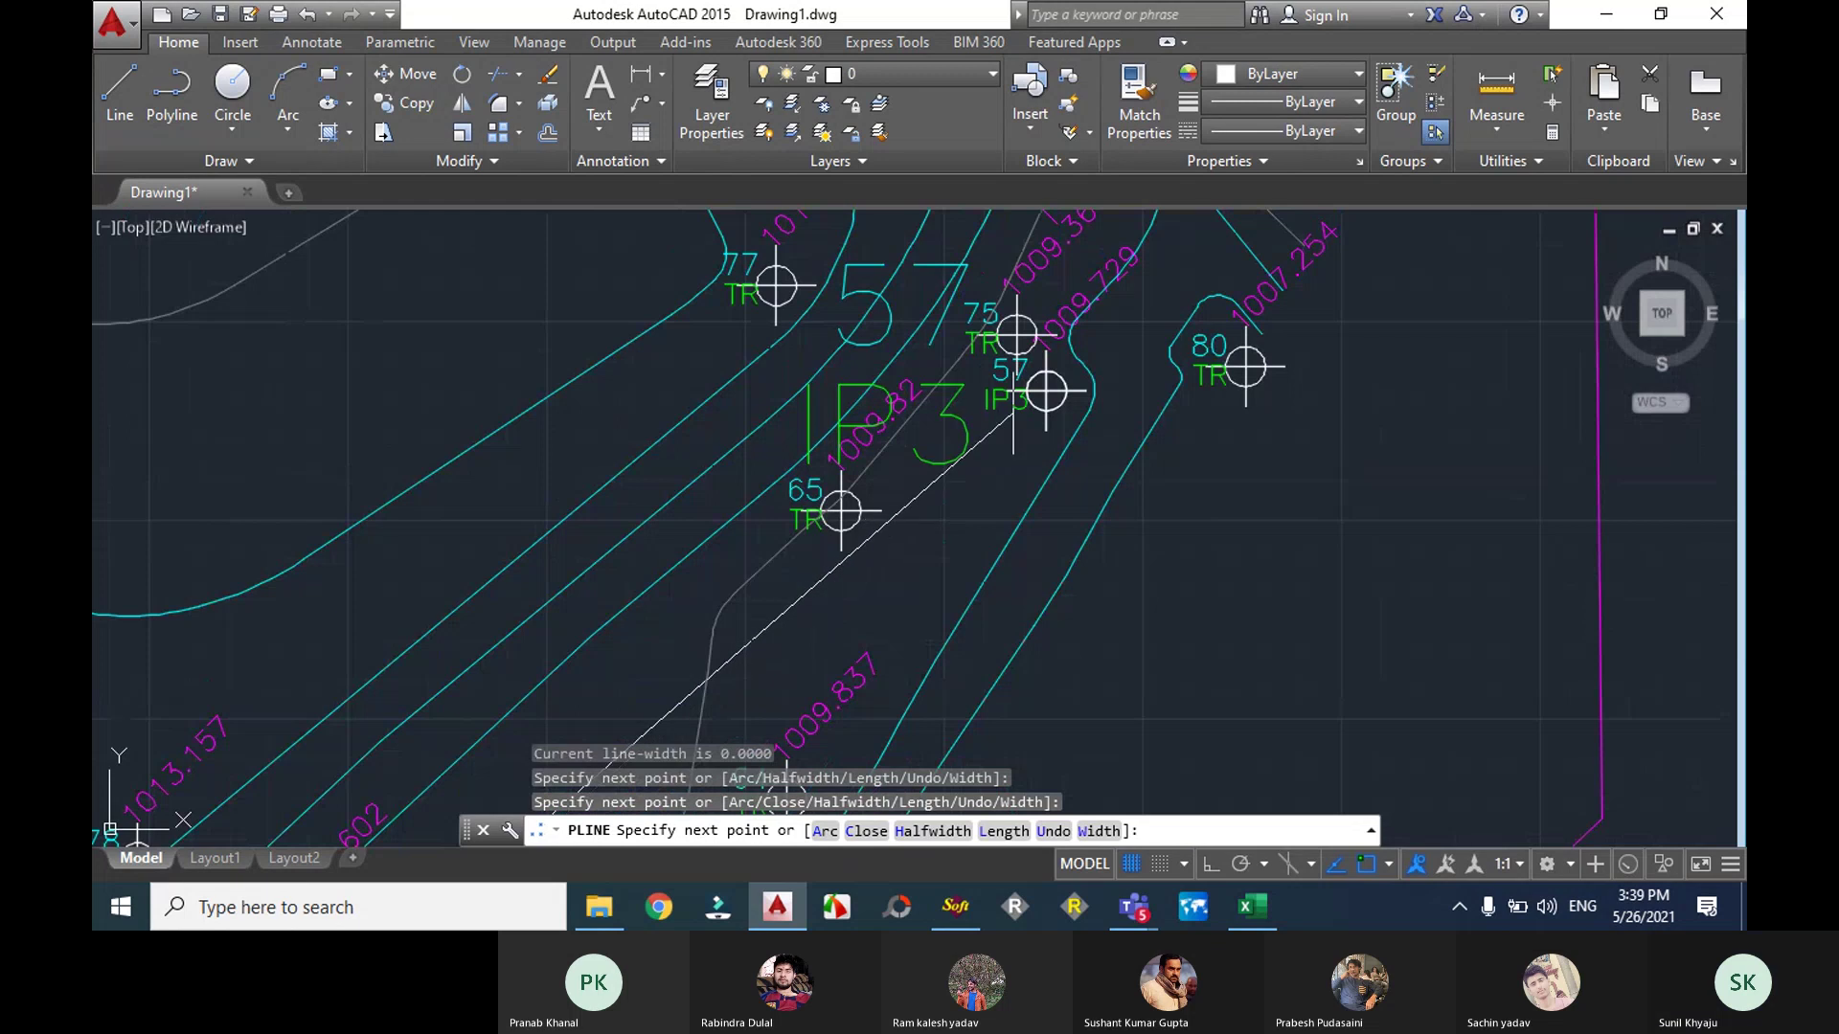
pyautogui.click(1046, 390)
# Step: Extend the alignment polyline from IP3 through stations IP4, IP5 and IP6
pyautogui.moveTo(934, 425); pyautogui.dragTo(769, 745, button='middle')
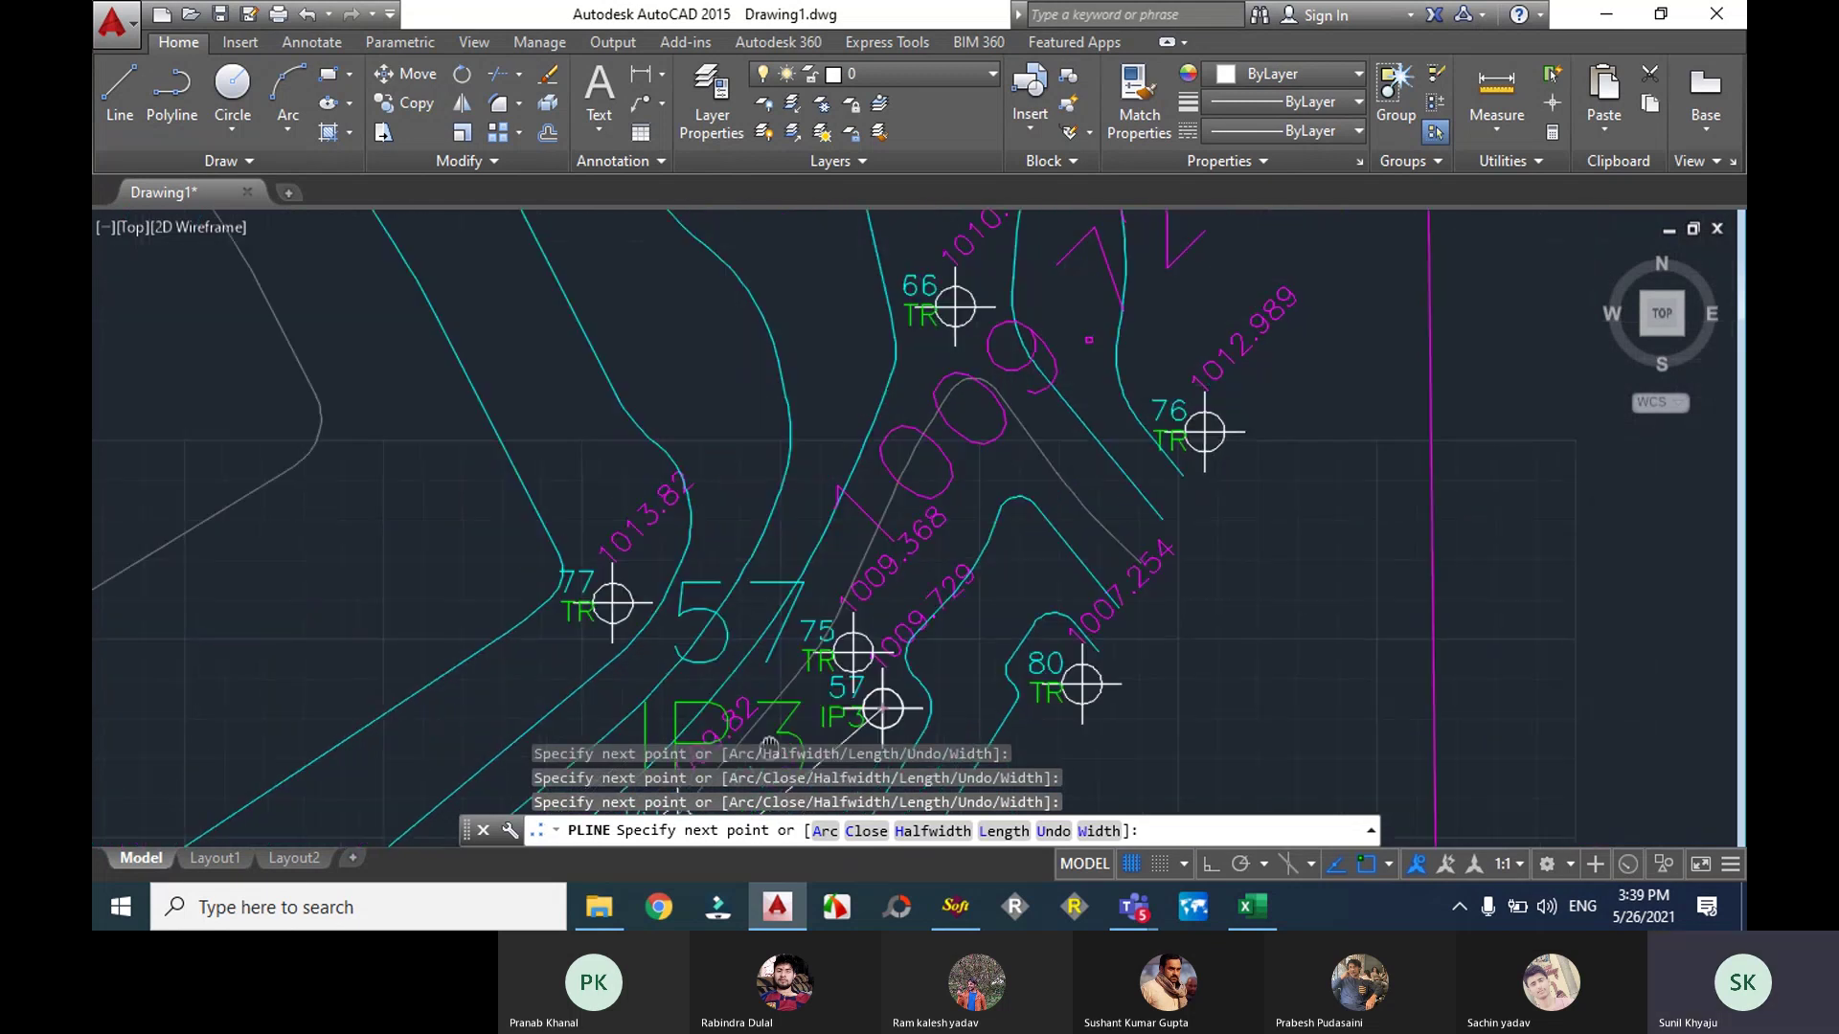
pyautogui.scroll(-6, 769, 745)
pyautogui.scroll(2, 923, 443)
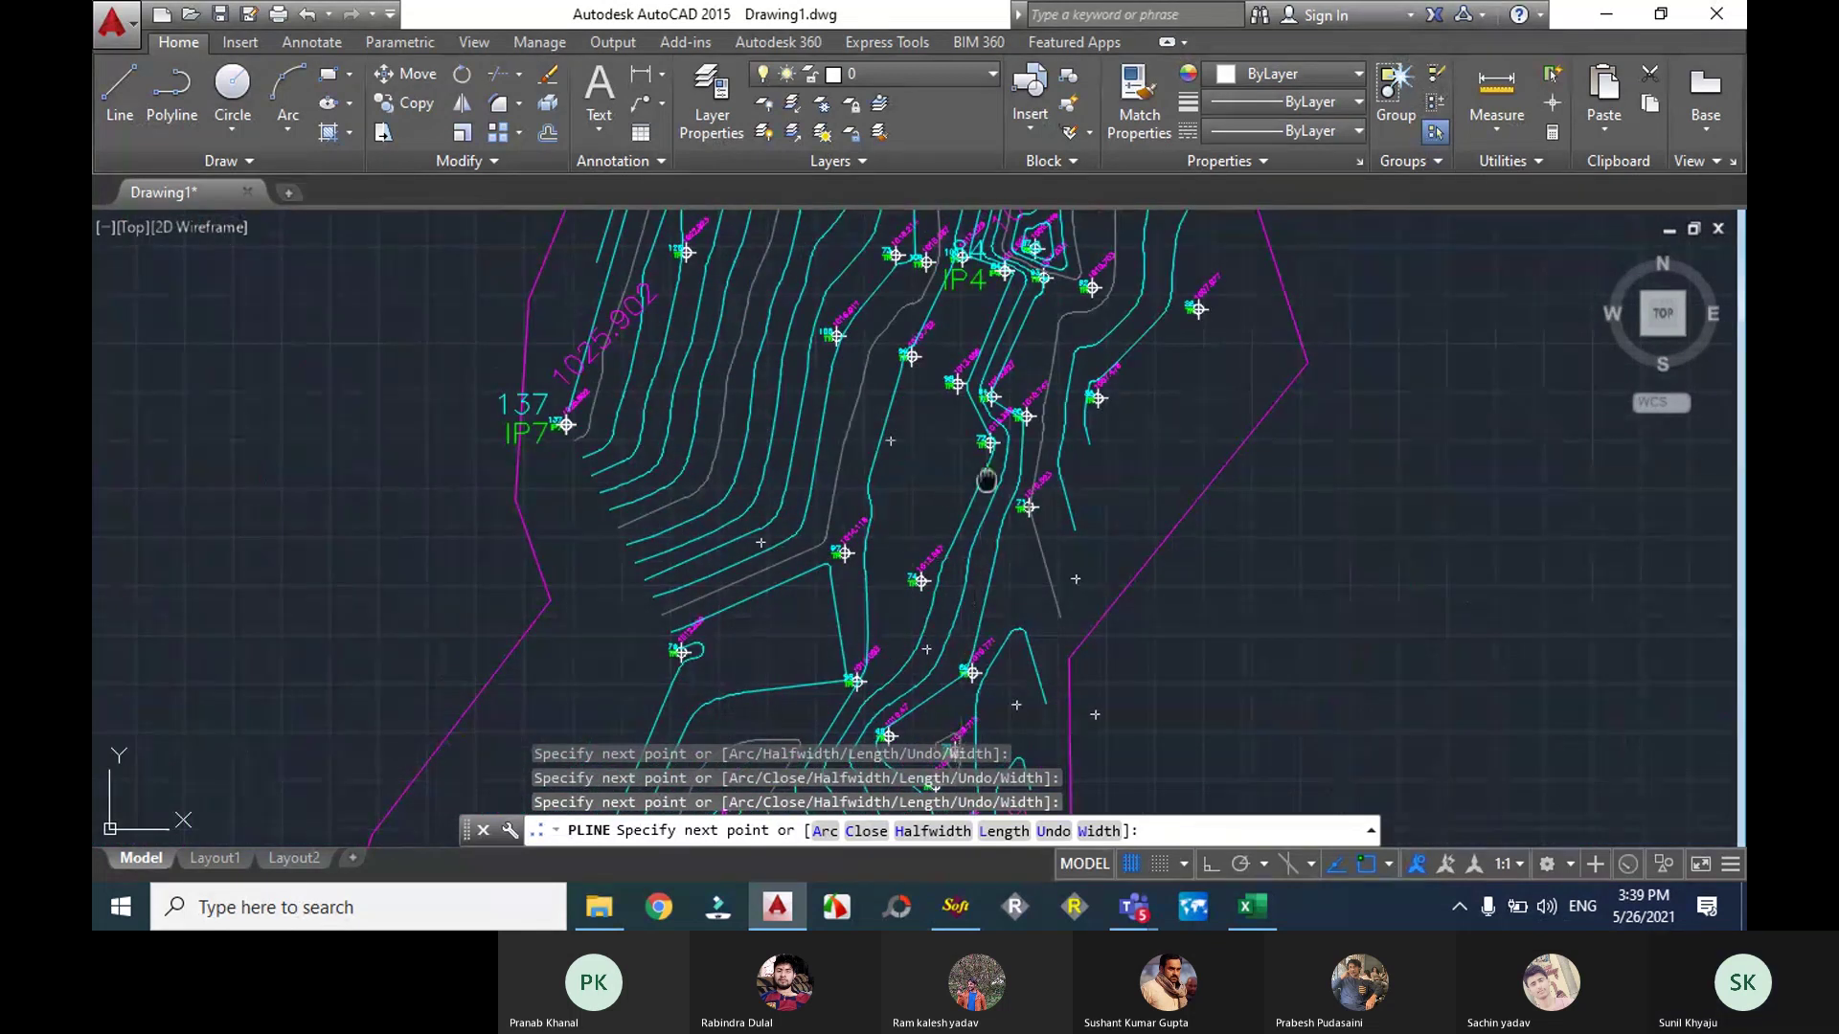
pyautogui.moveTo(987, 480); pyautogui.dragTo(996, 493, button='middle')
pyautogui.scroll(4, 996, 493)
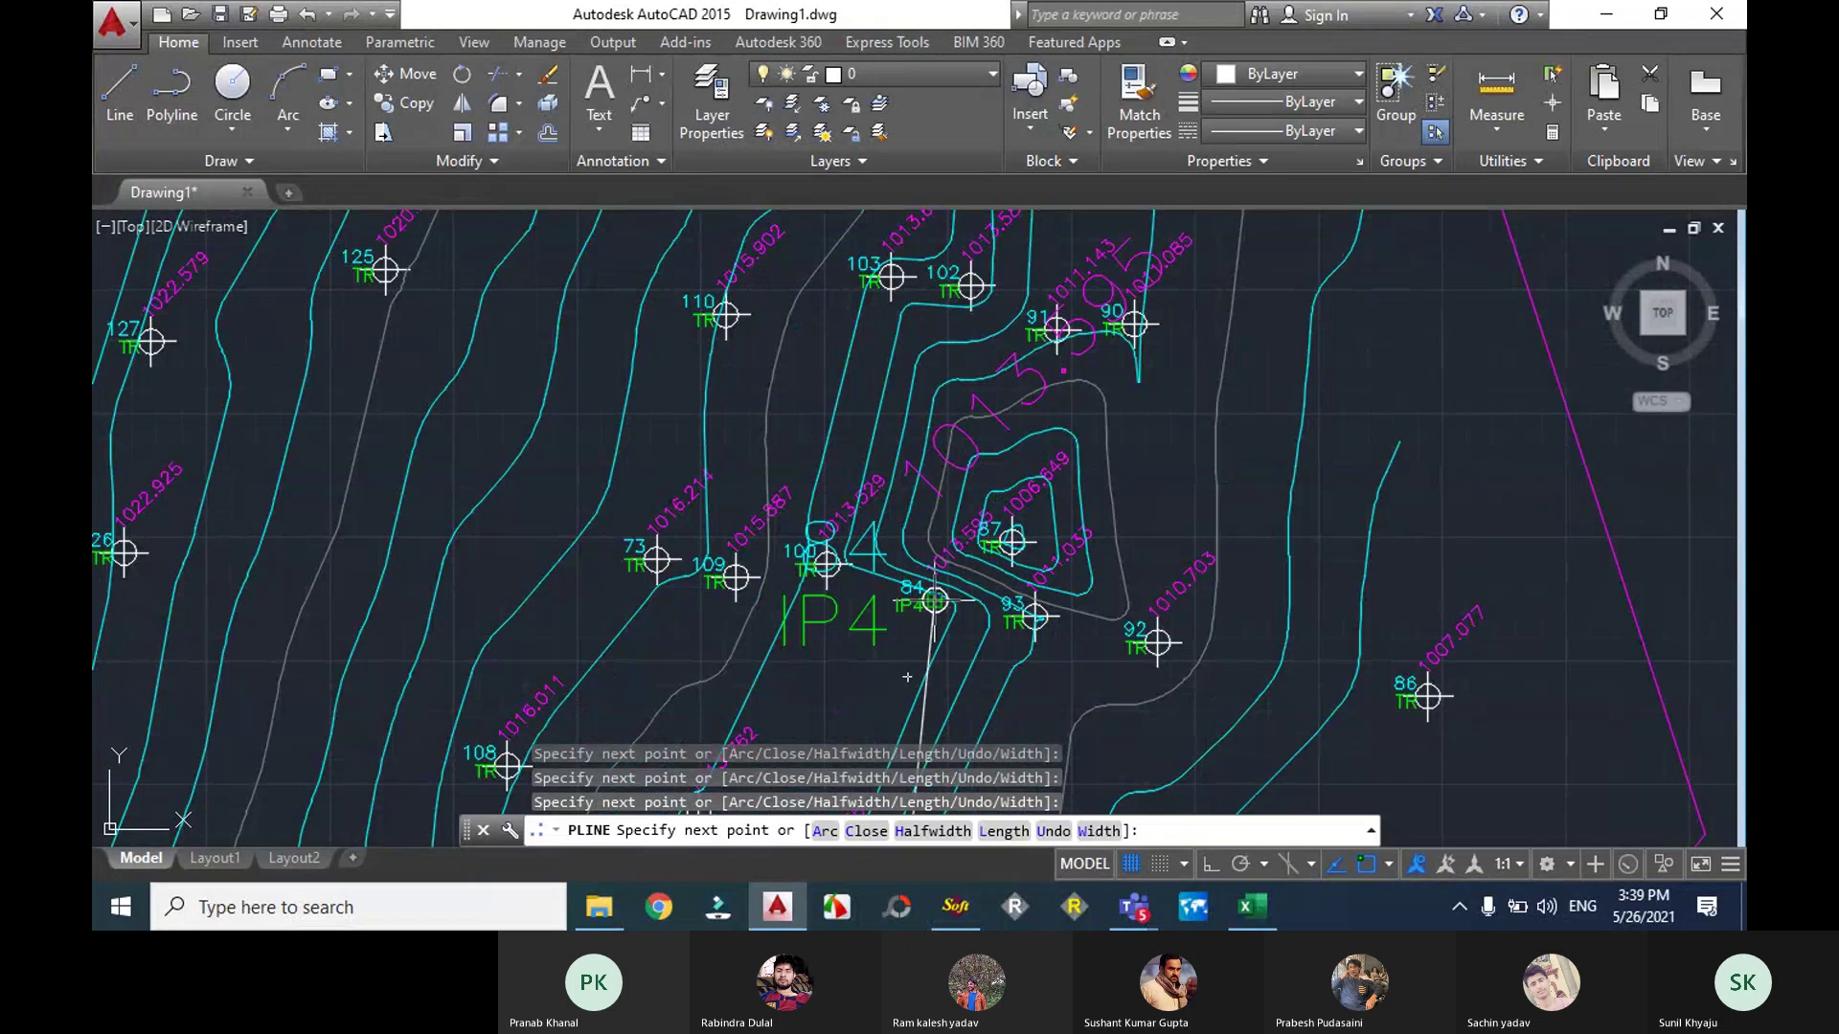
pyautogui.scroll(-3, 908, 661)
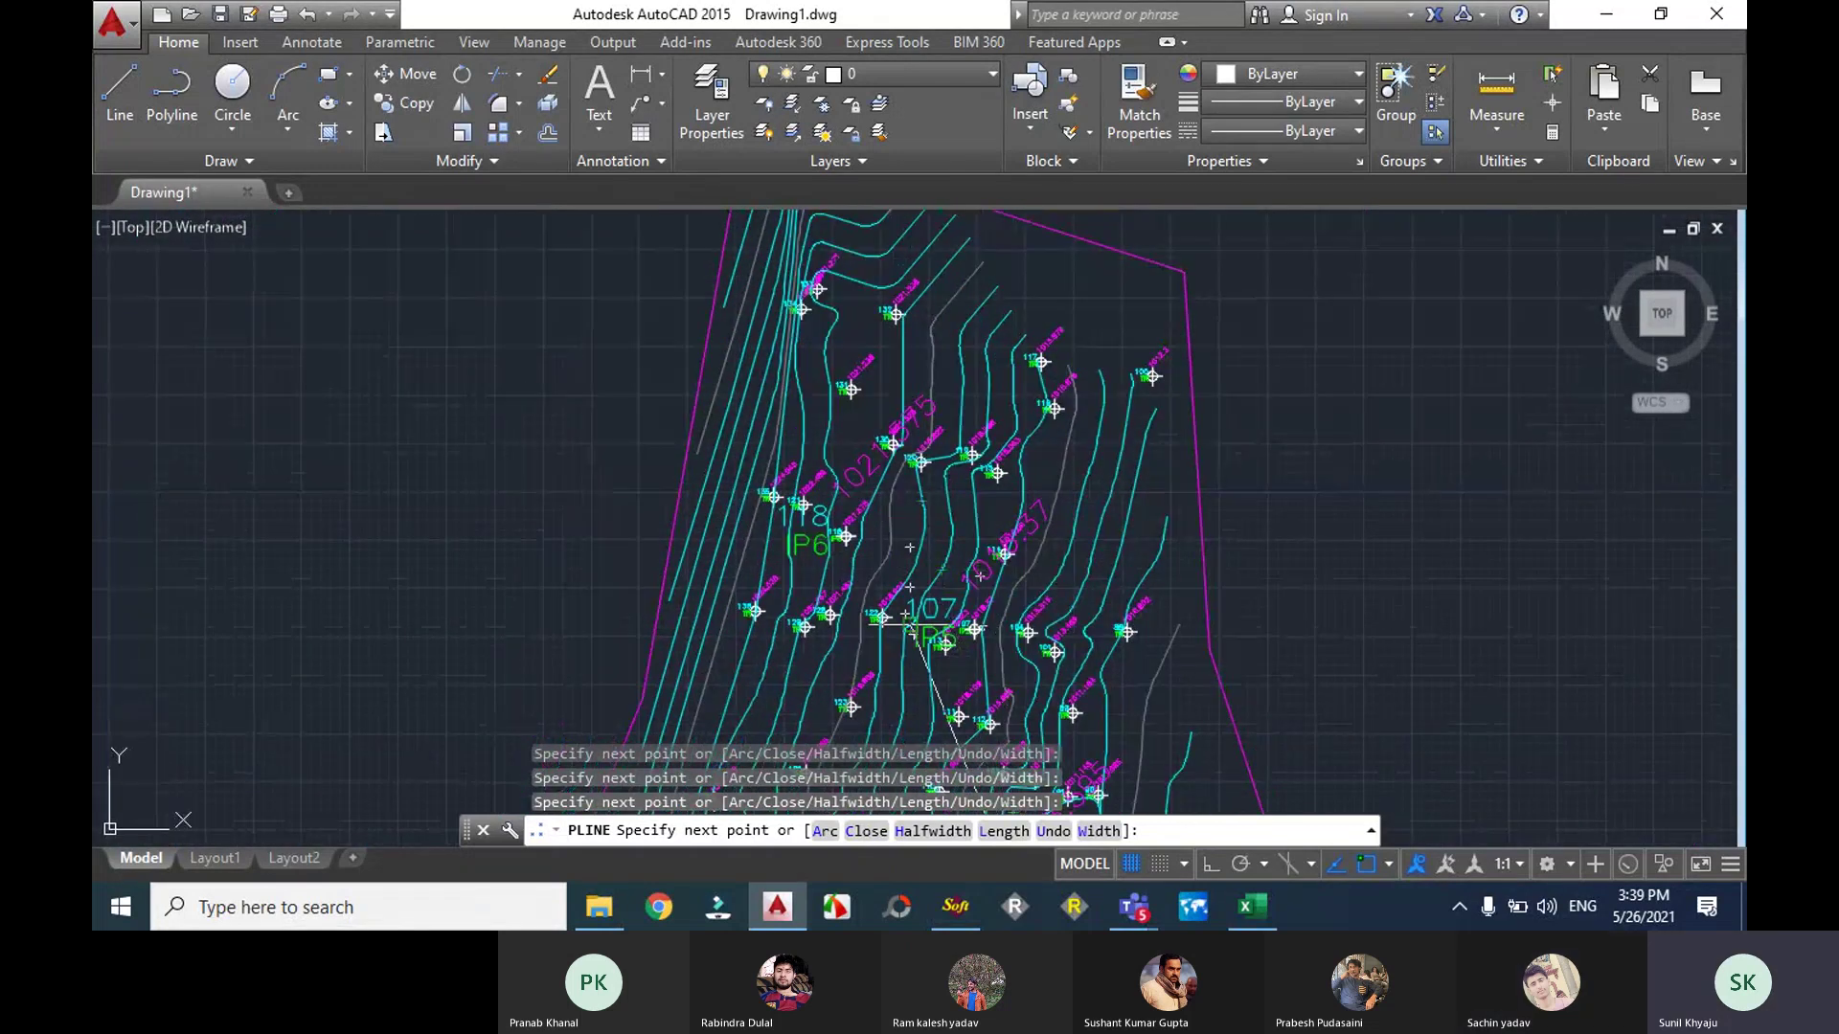
pyautogui.scroll(3, 912, 623)
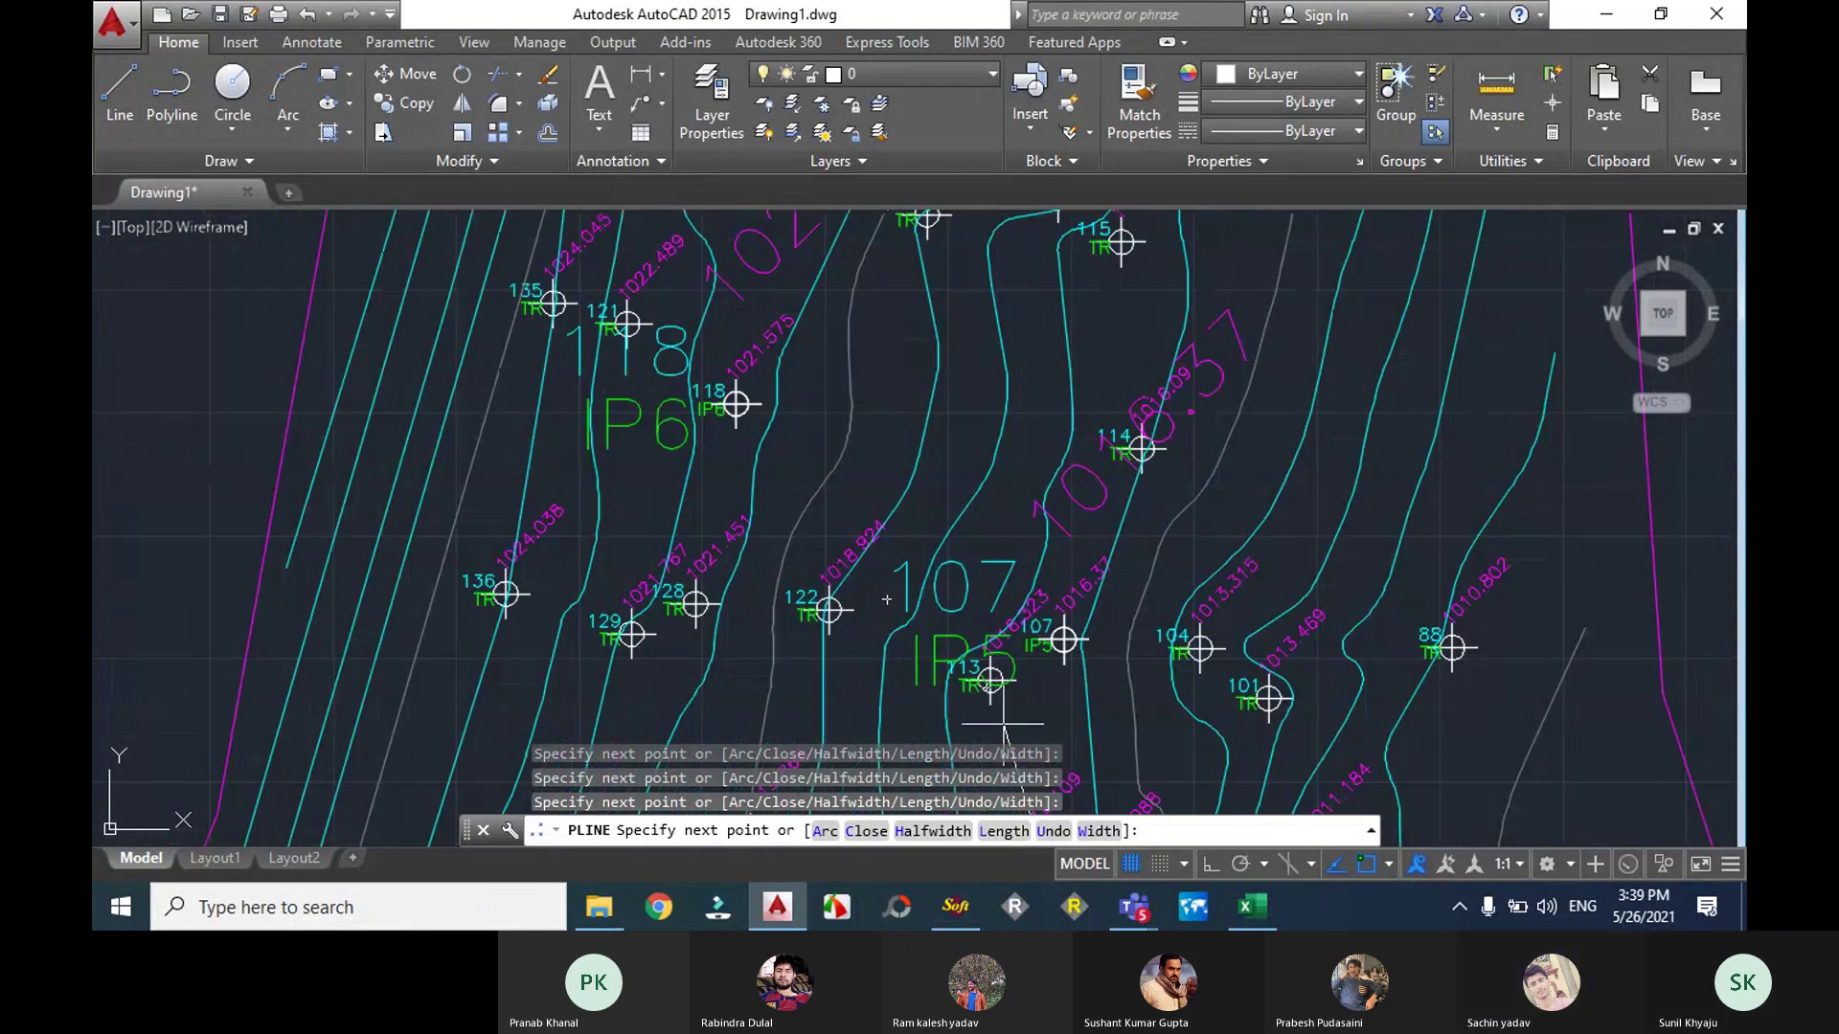
pyautogui.click(1063, 637)
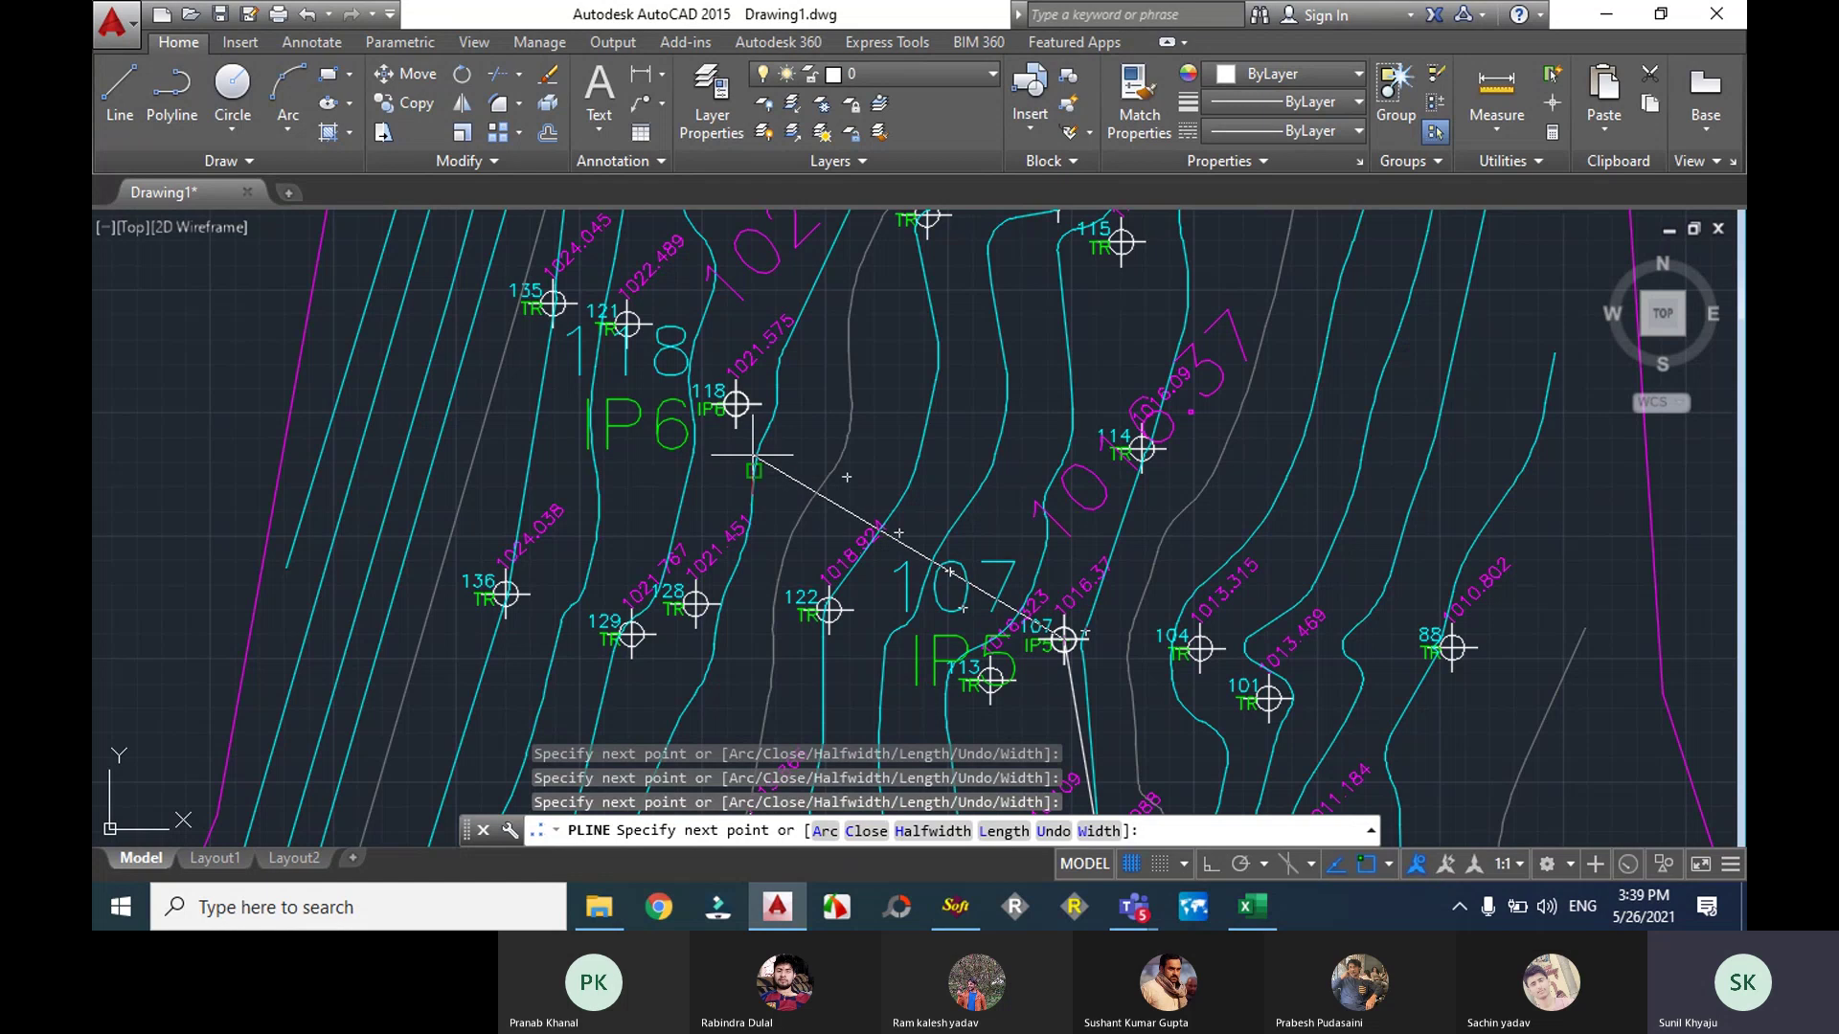
pyautogui.click(735, 404)
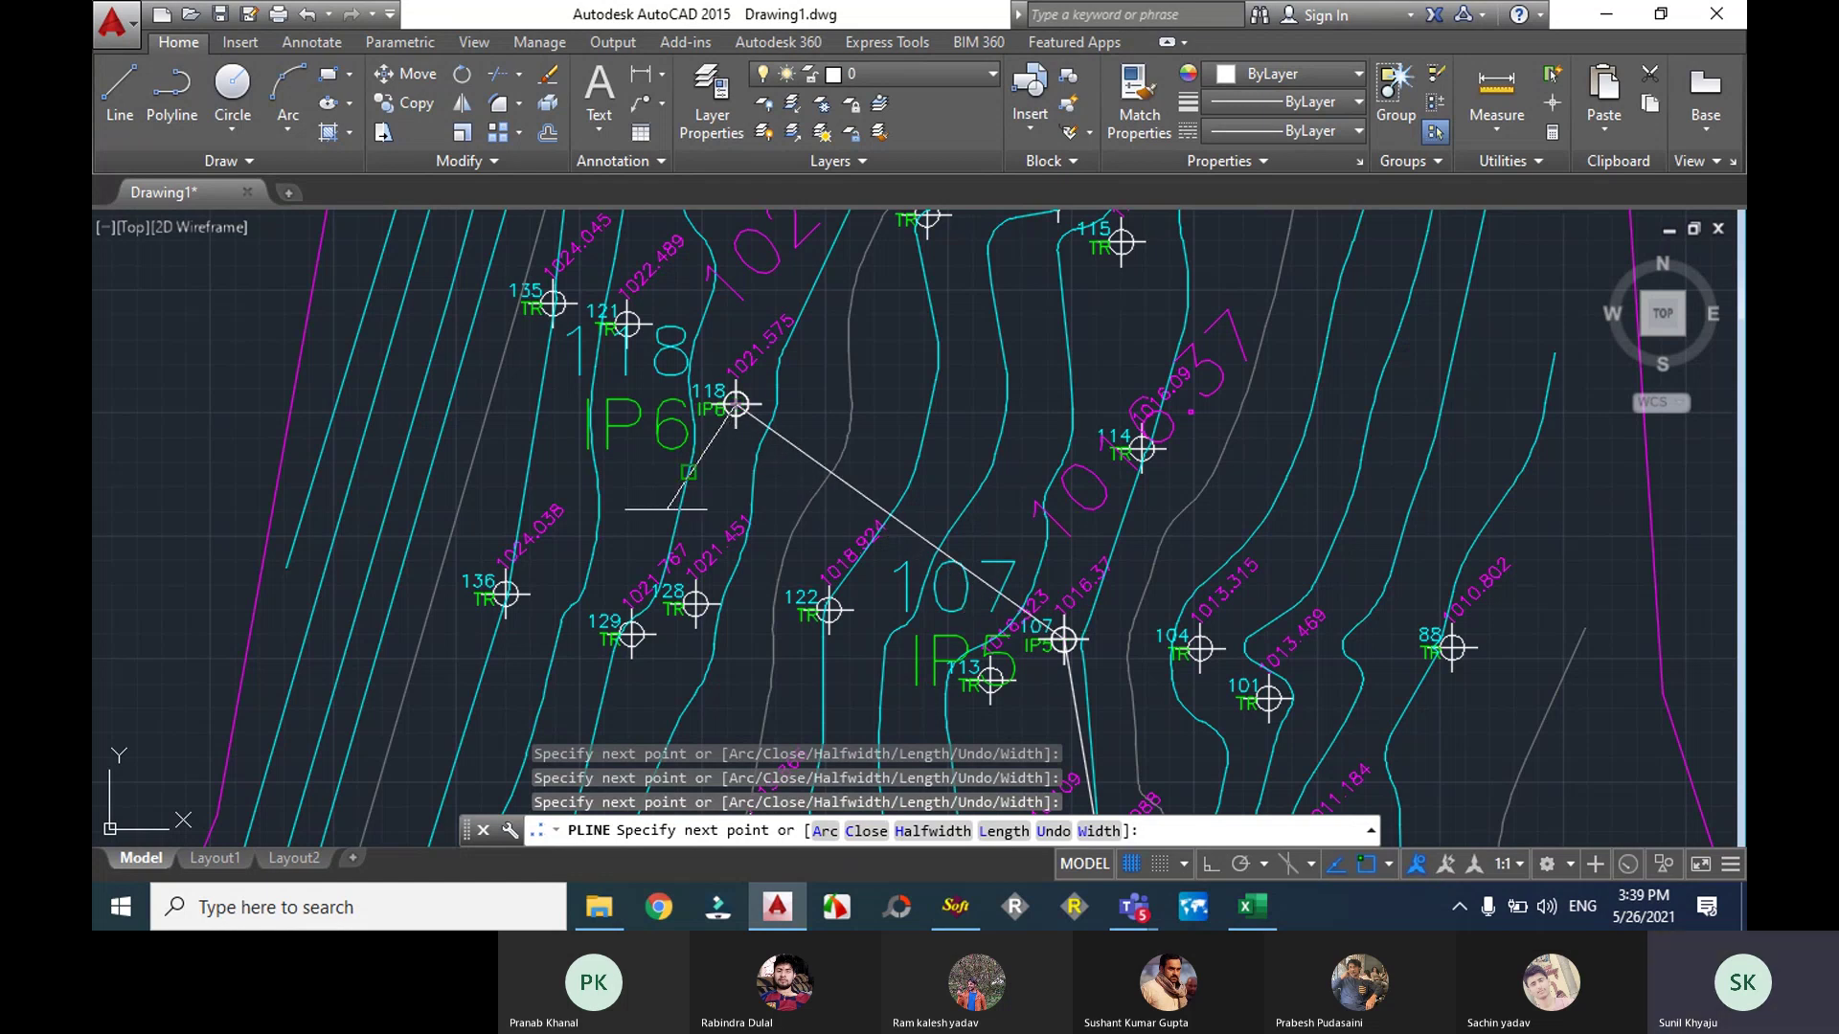
# Step: Run the last alignment leg from IP6 to station IP7 and finish the polyline
pyautogui.scroll(-6, 668, 508)
pyautogui.moveTo(886, 617); pyautogui.dragTo(994, 410, button='middle')
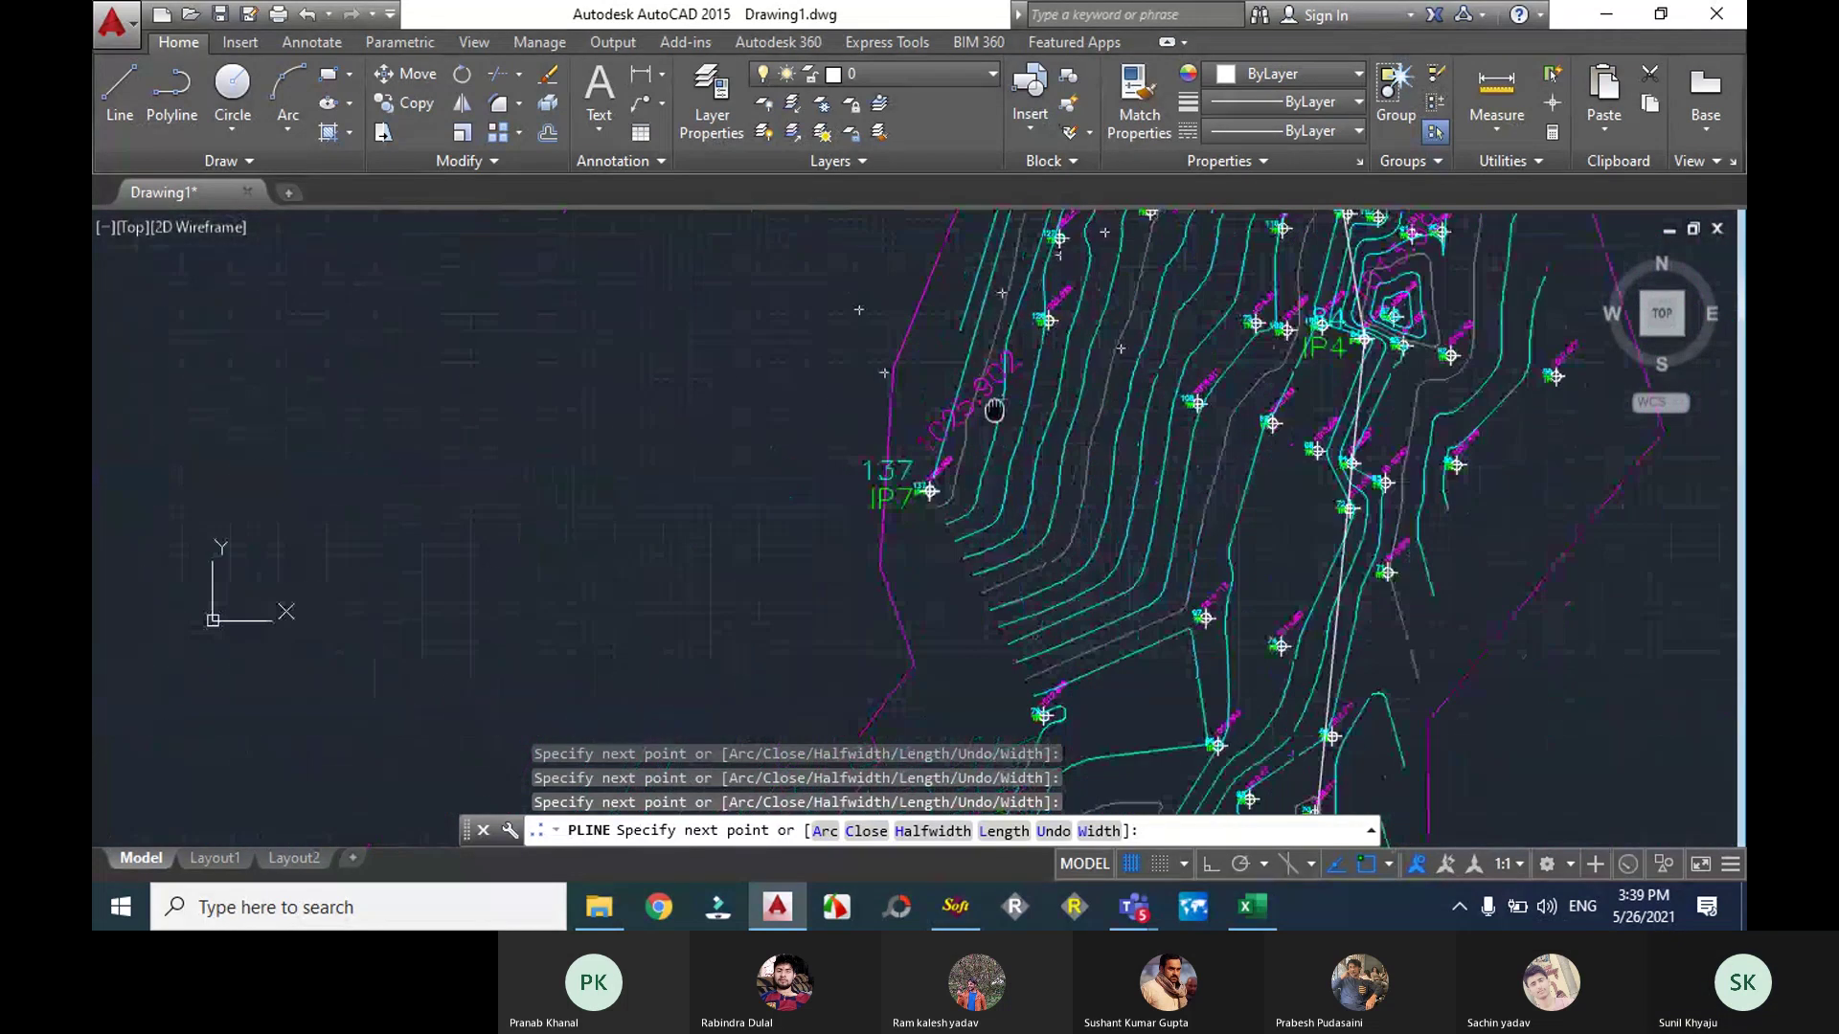
pyautogui.scroll(4, 925, 486)
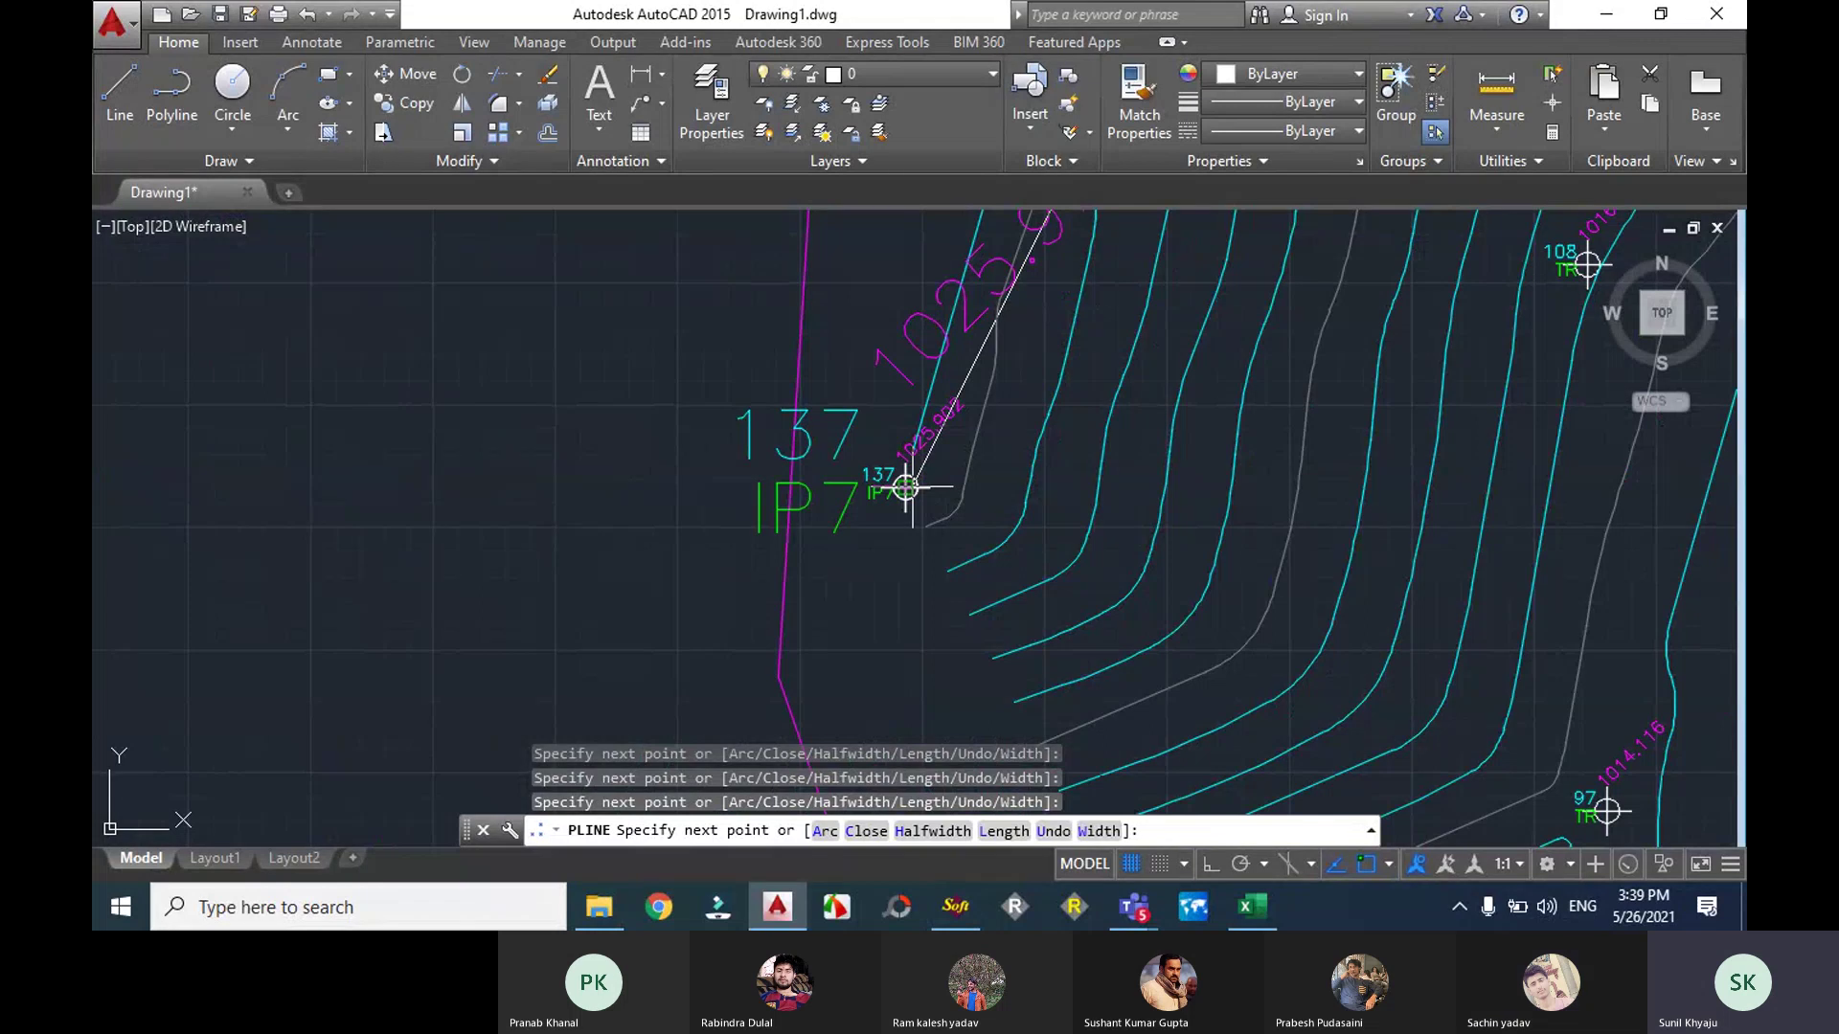
pyautogui.rightClick(905, 488)
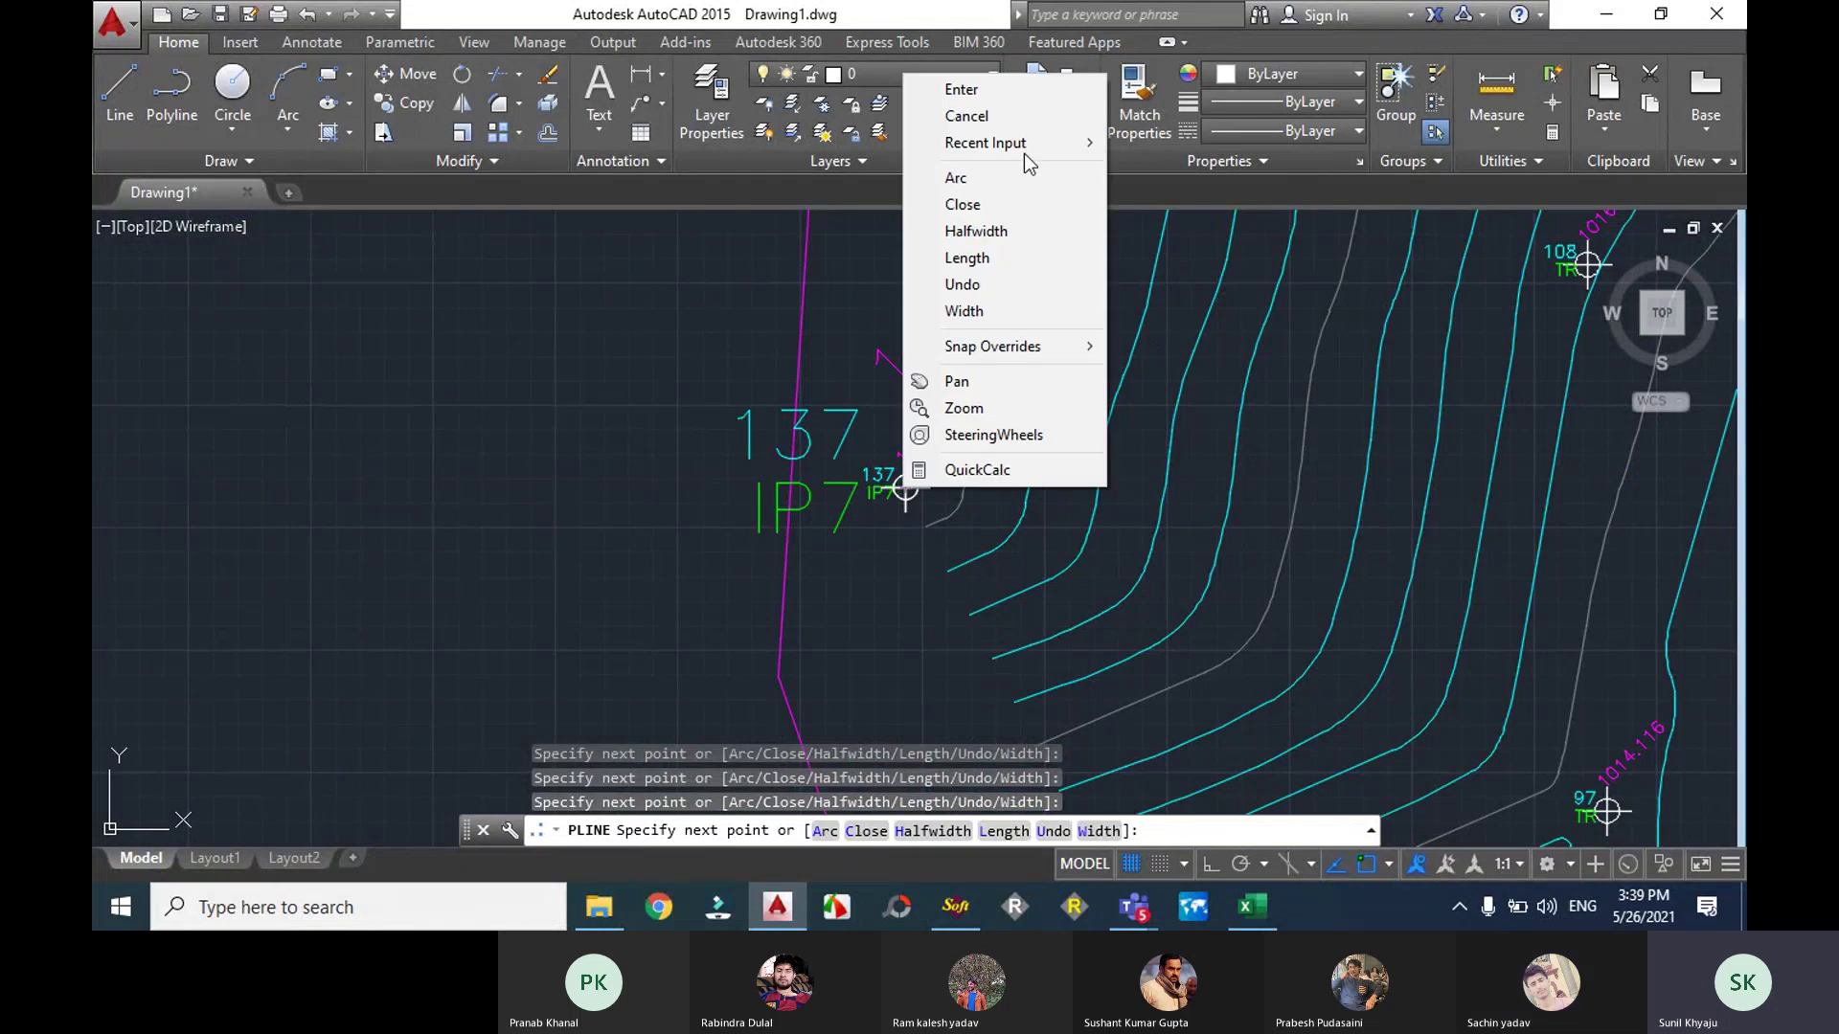
pyautogui.click(961, 89)
# Step: Inspect the alignment bend at IP1, then switch to Excel and review the curve radii in K3:K8 on the IP sheet
pyautogui.scroll(-10, 910, 486)
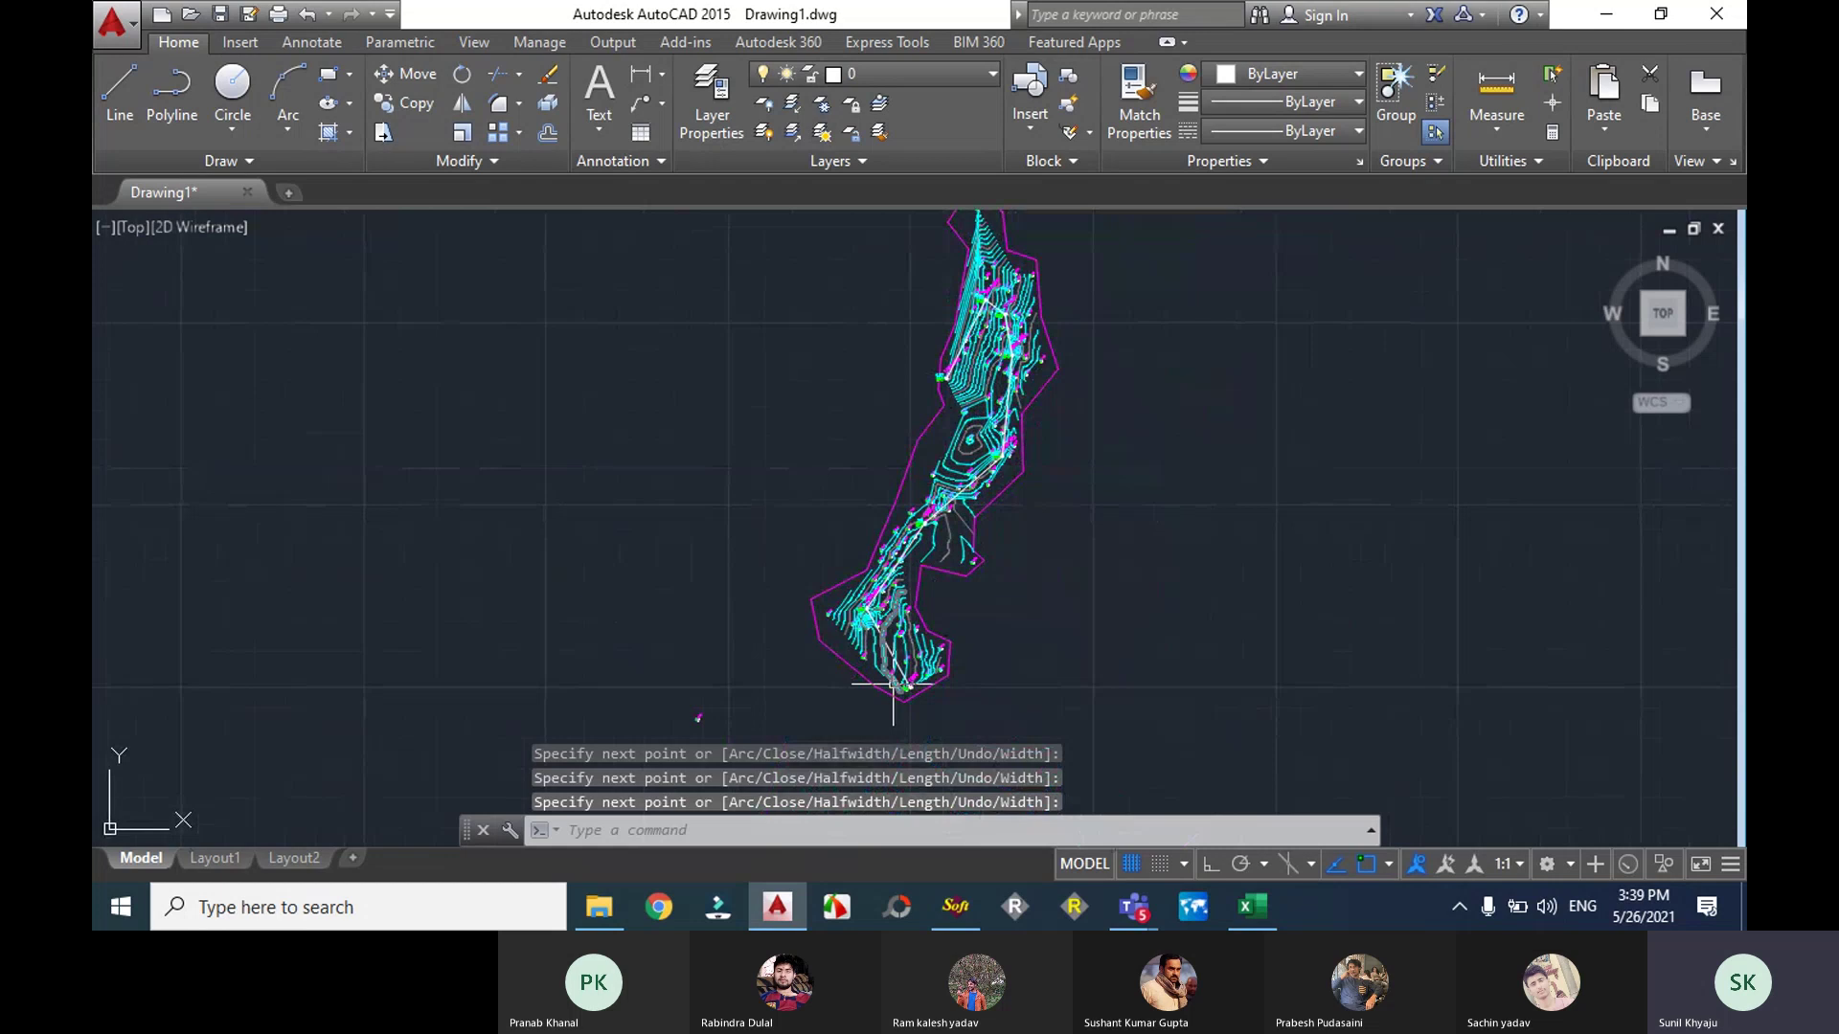
pyautogui.moveTo(894, 684)
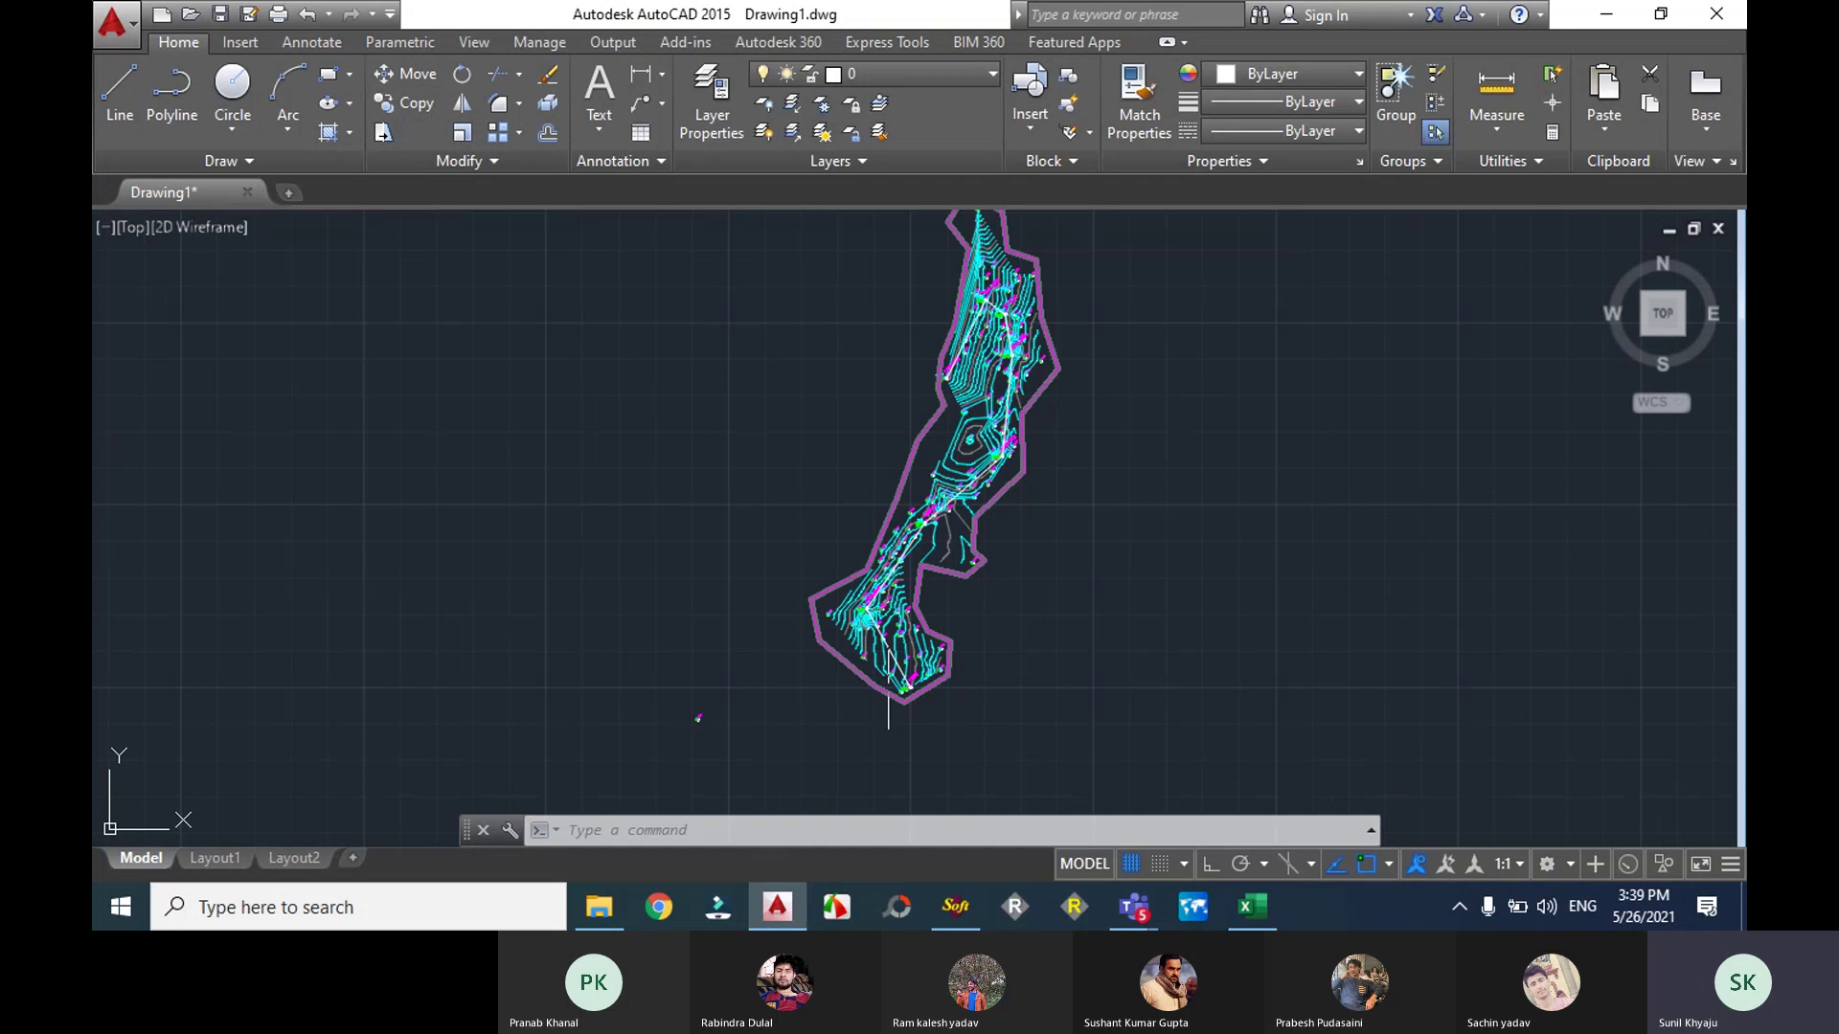
pyautogui.scroll(5, 881, 601)
pyautogui.scroll(6, 881, 602)
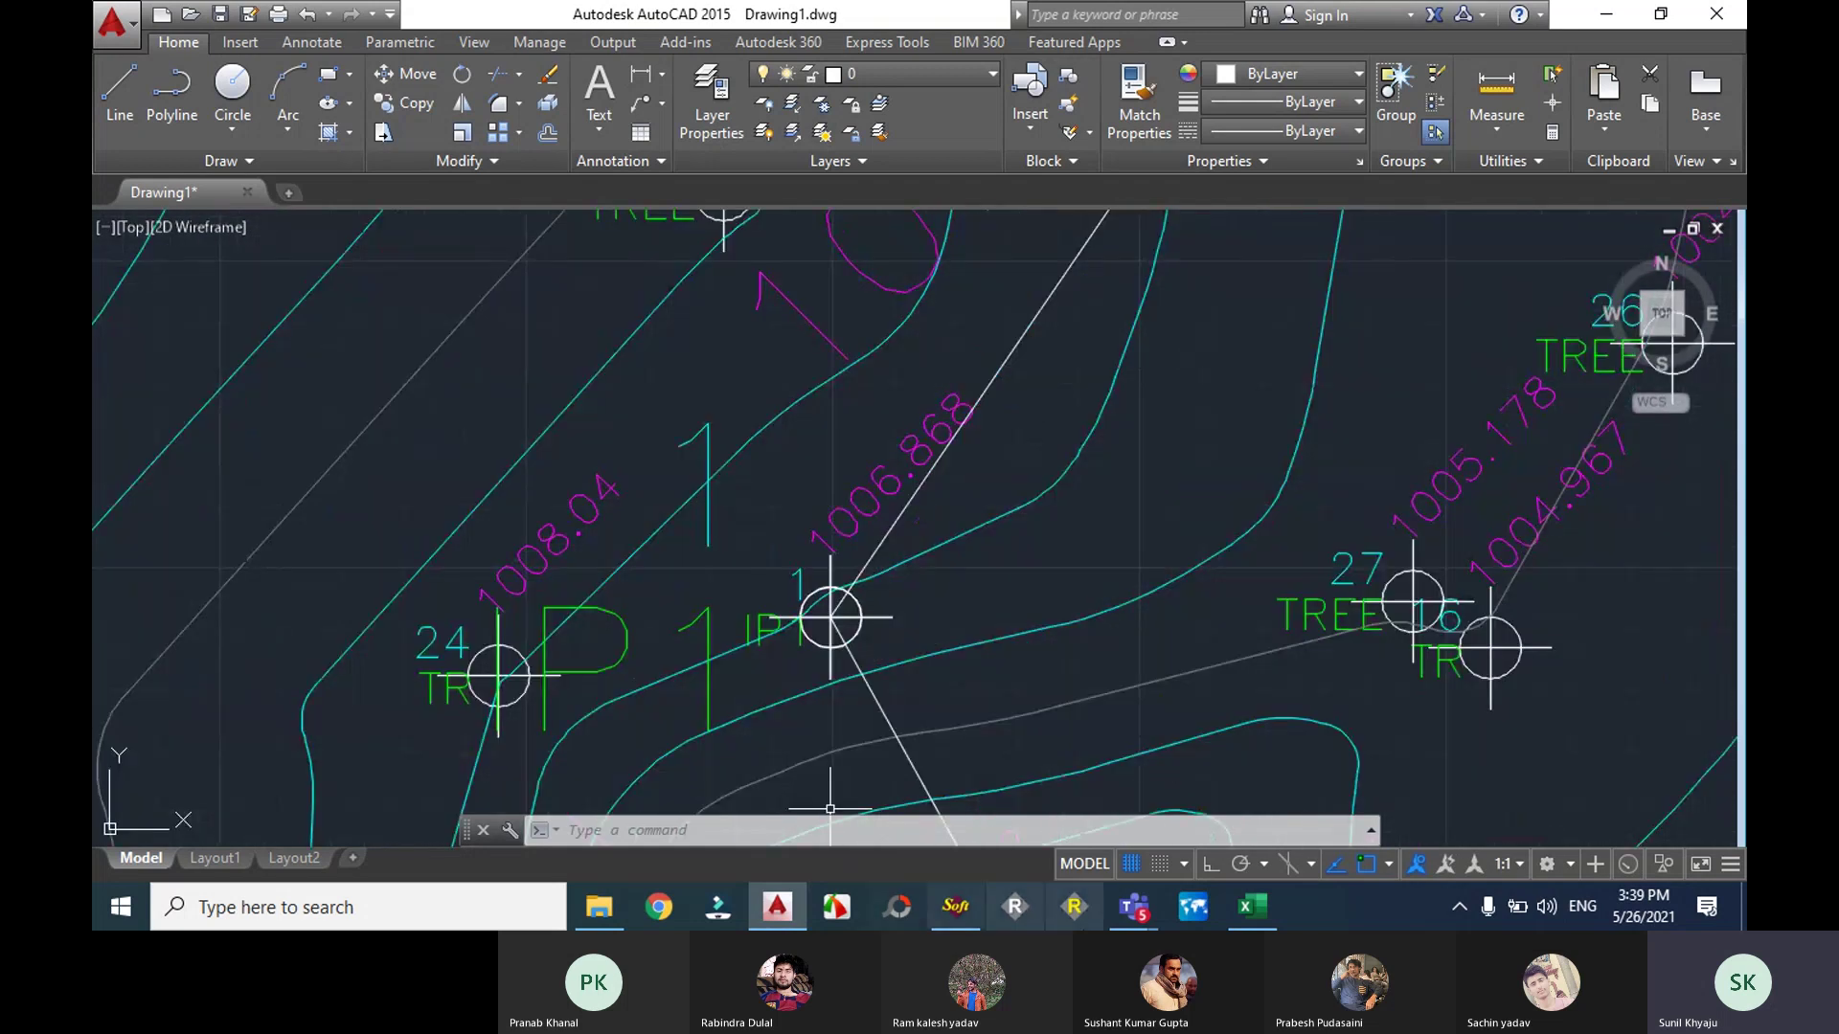
pyautogui.click(1255, 908)
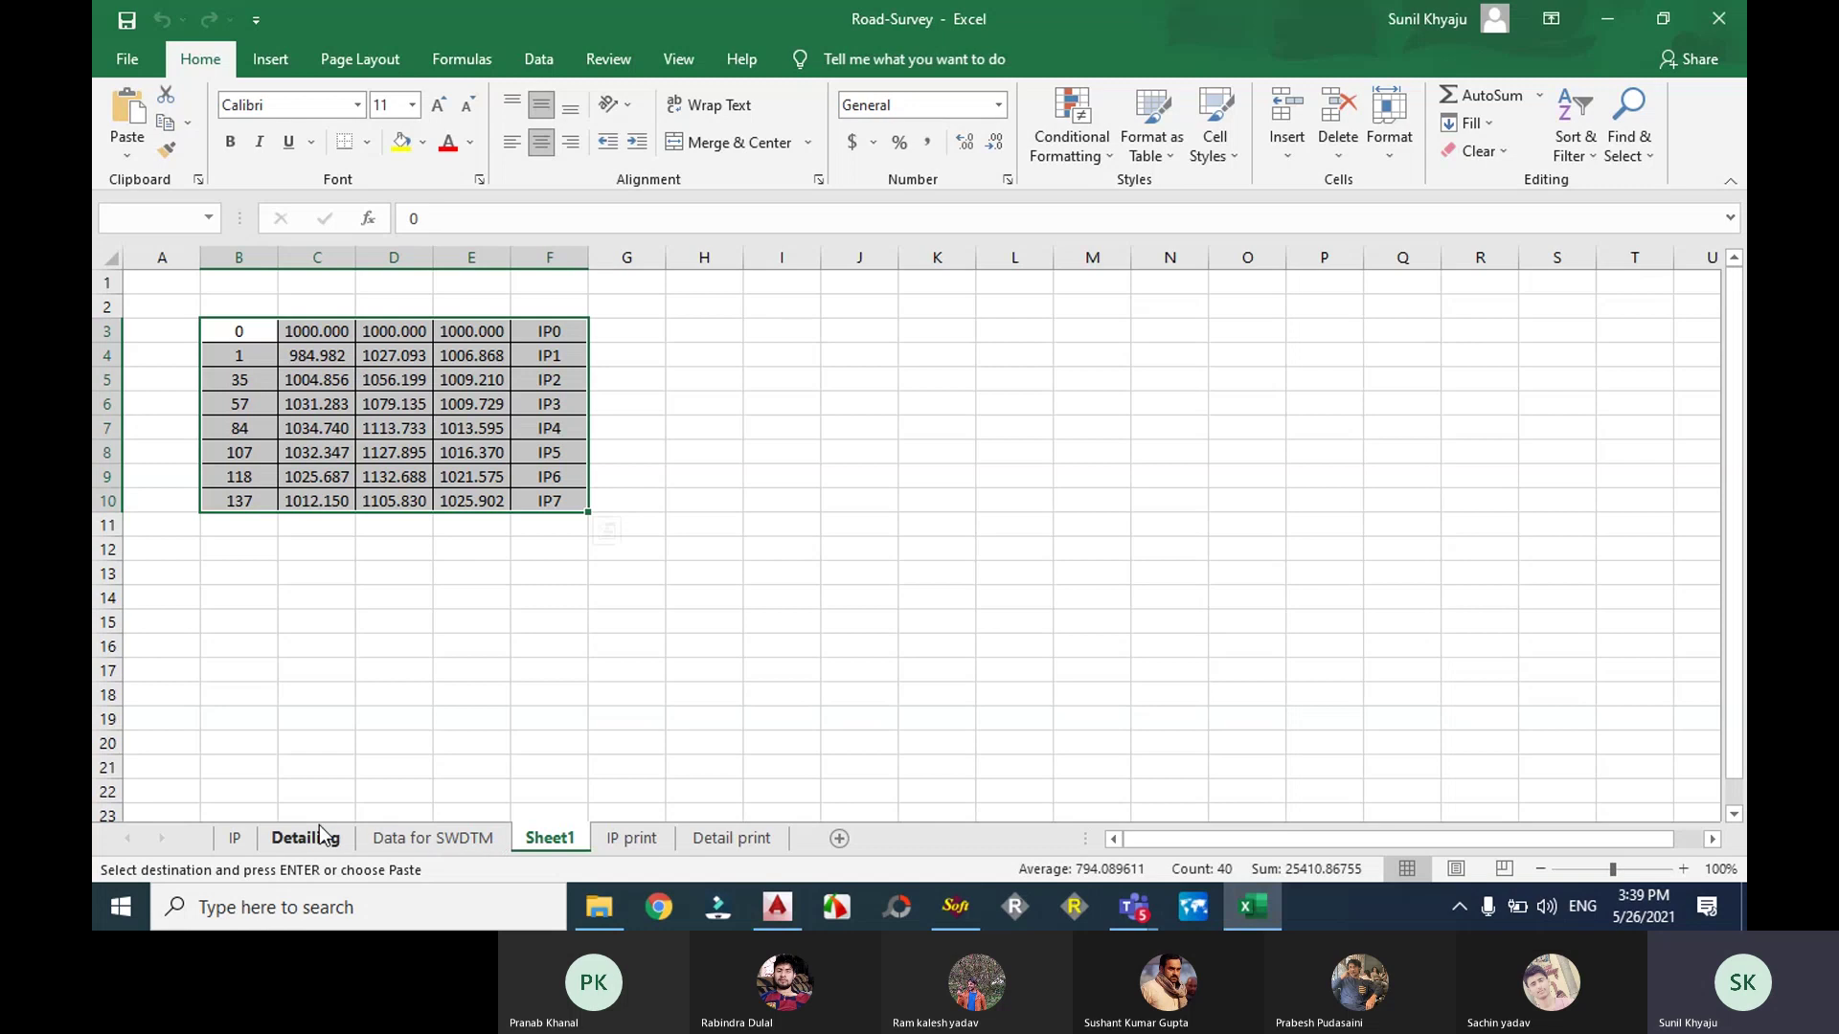
pyautogui.click(234, 838)
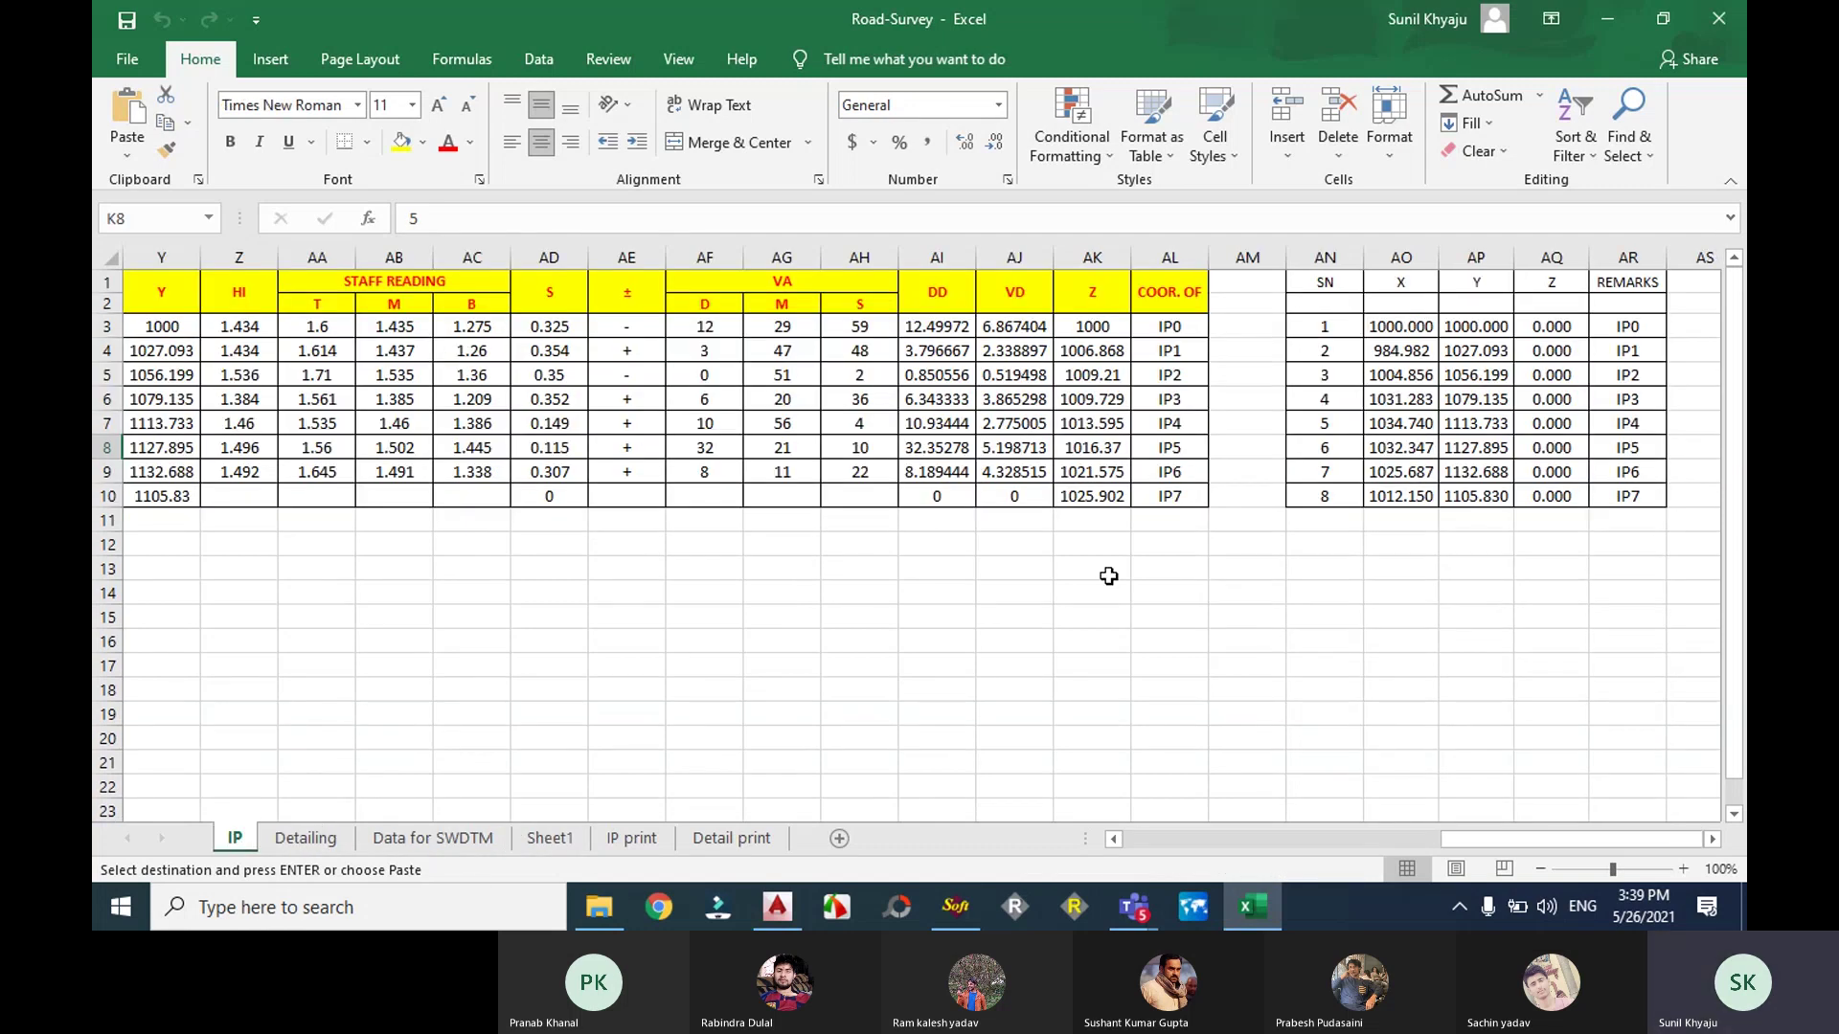
pyautogui.moveTo(1515, 847); pyautogui.dragTo(1249, 848)
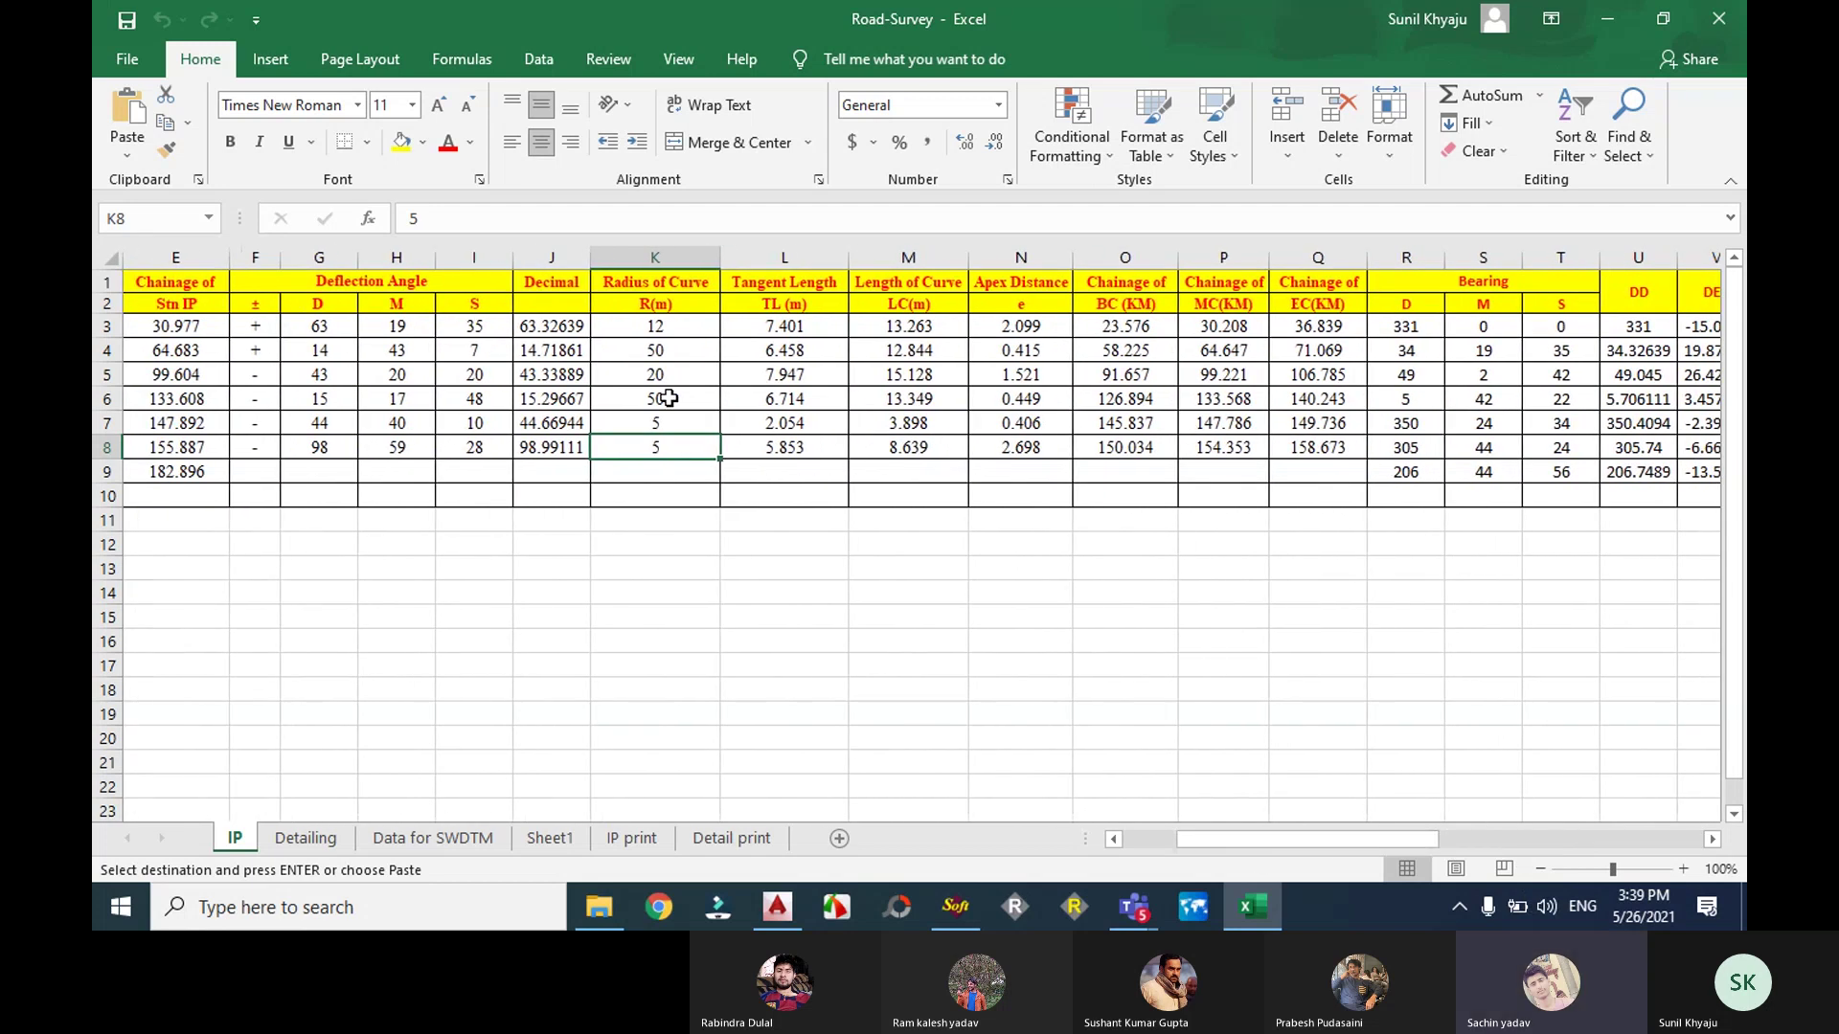
pyautogui.moveTo(668, 324); pyautogui.dragTo(656, 446)
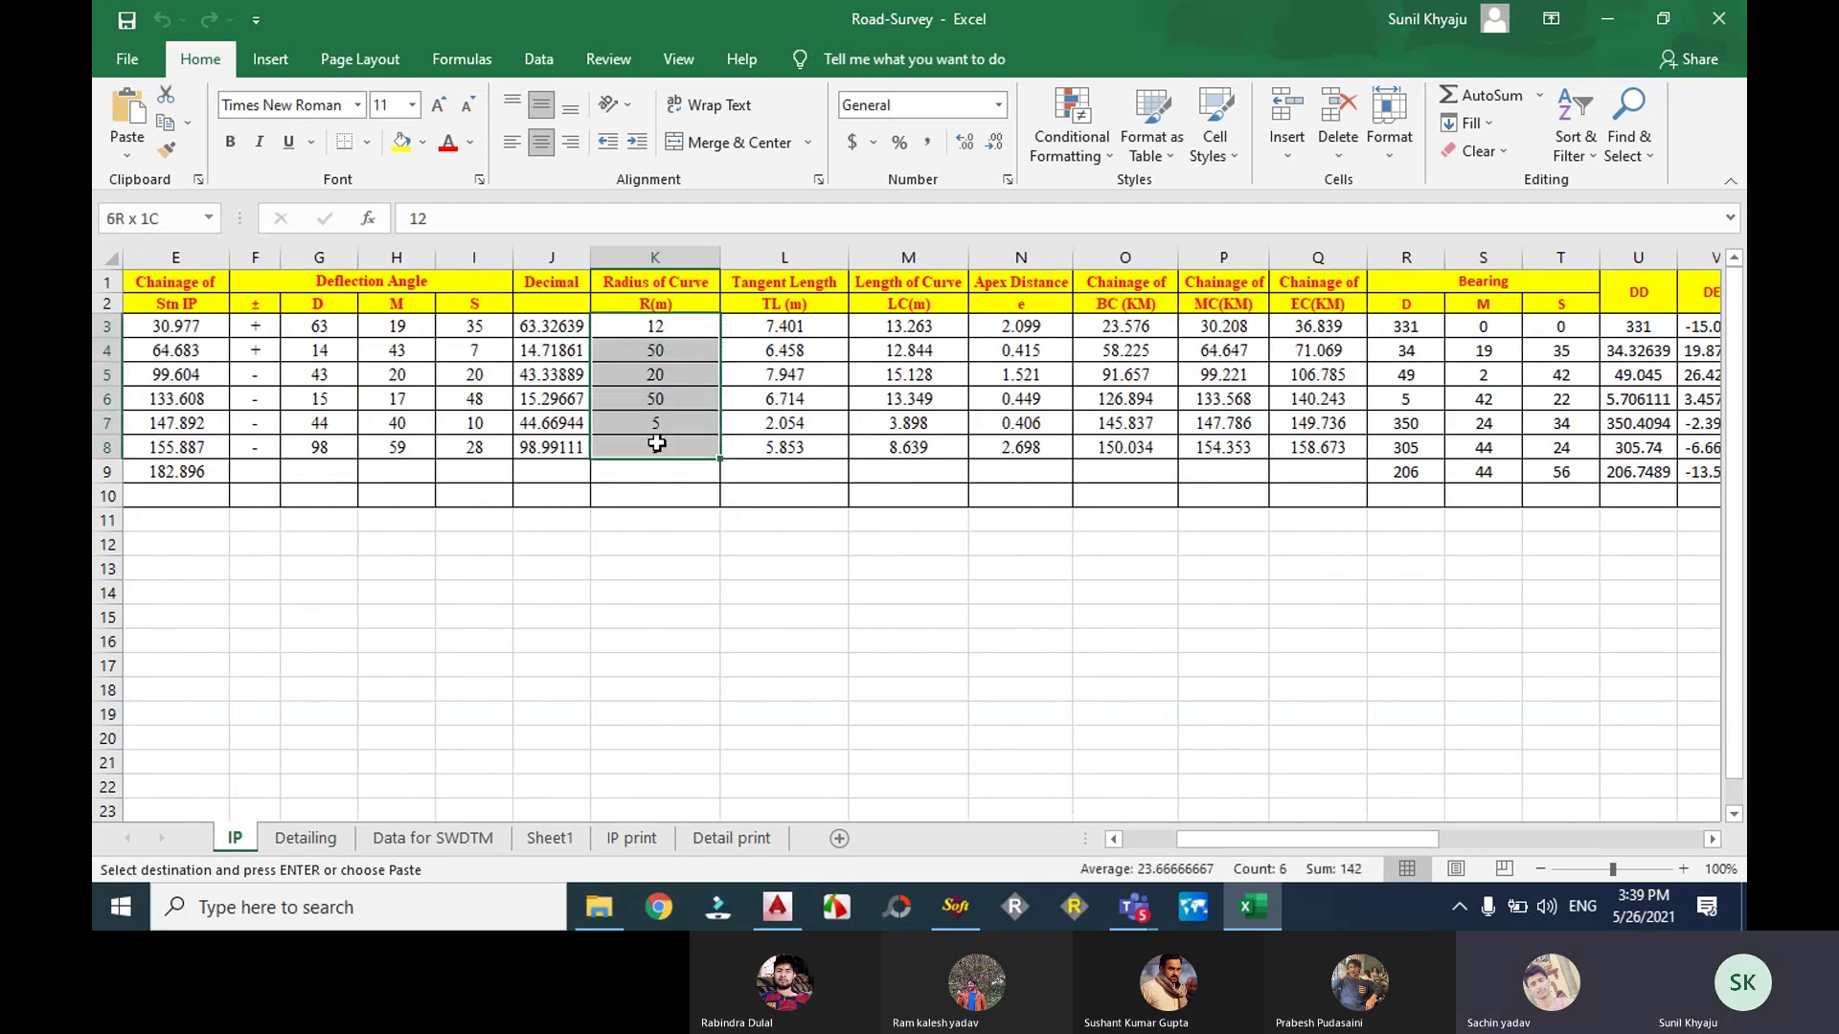
pyautogui.click(896, 691)
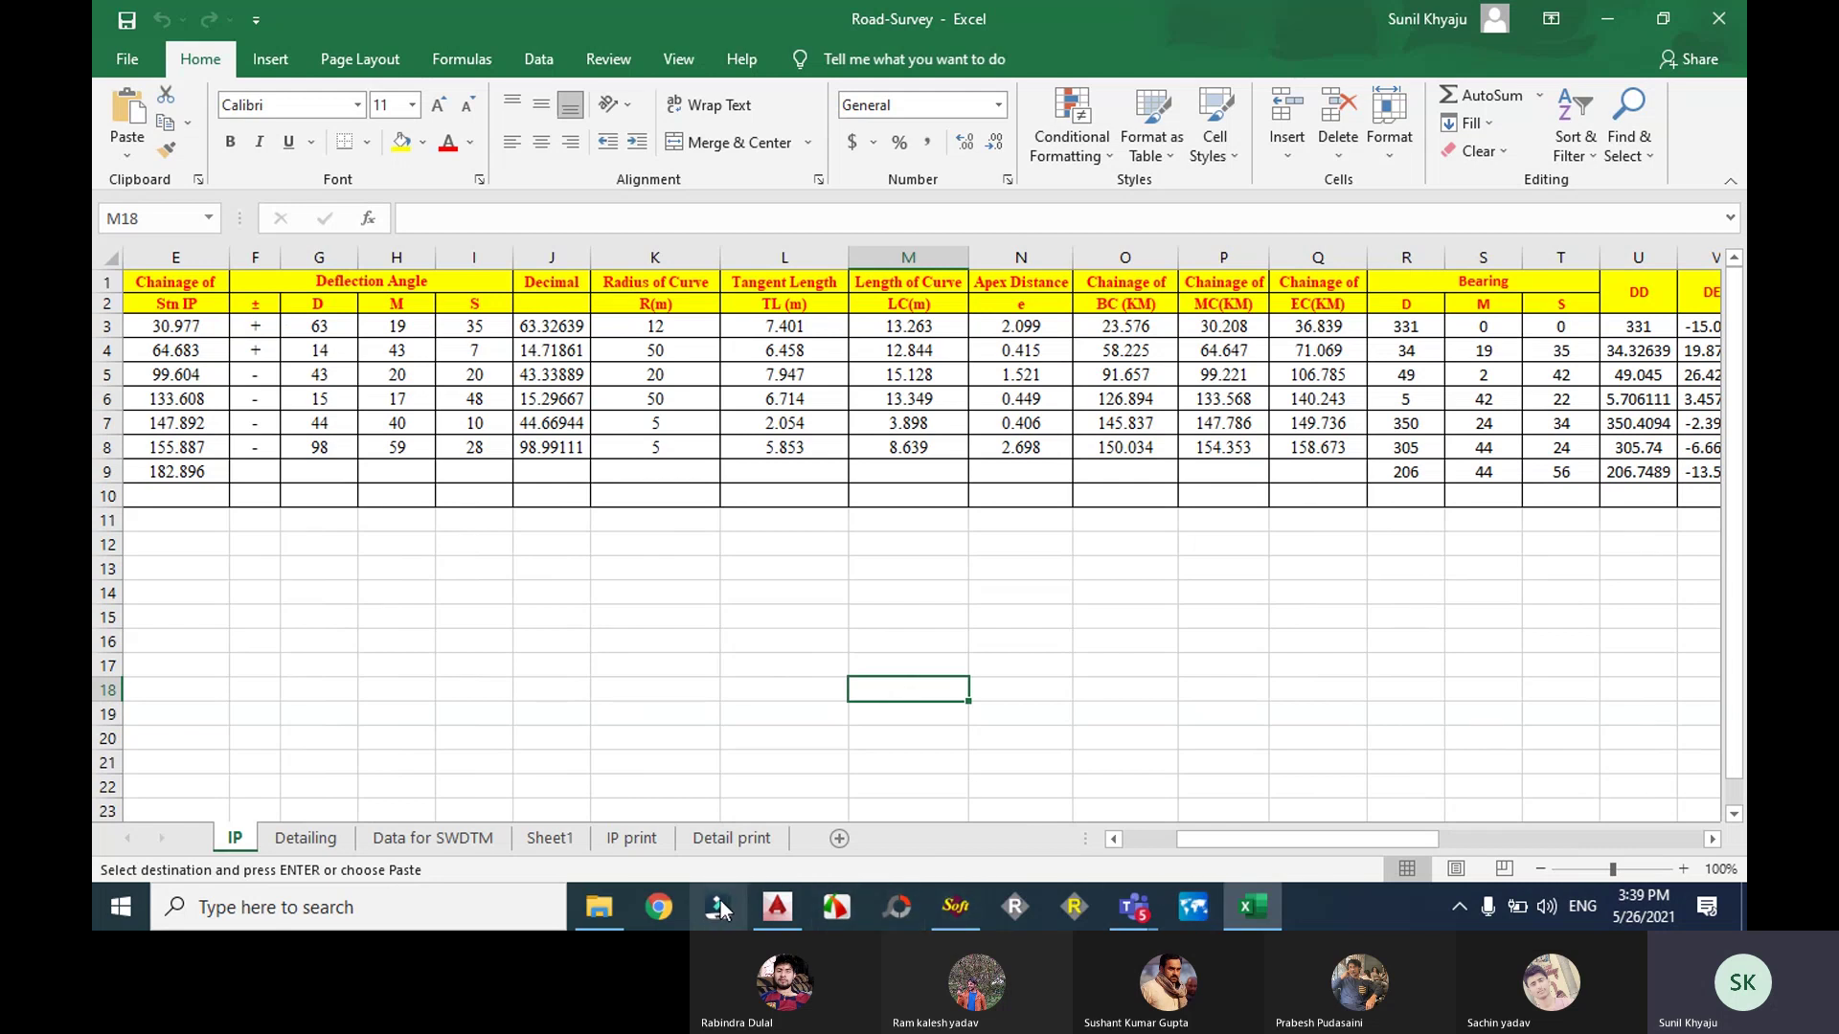
# Step: Return to AutoCAD, bring up SW_DTM over the drawing and open the Interactive Alignment tool
pyautogui.click(778, 916)
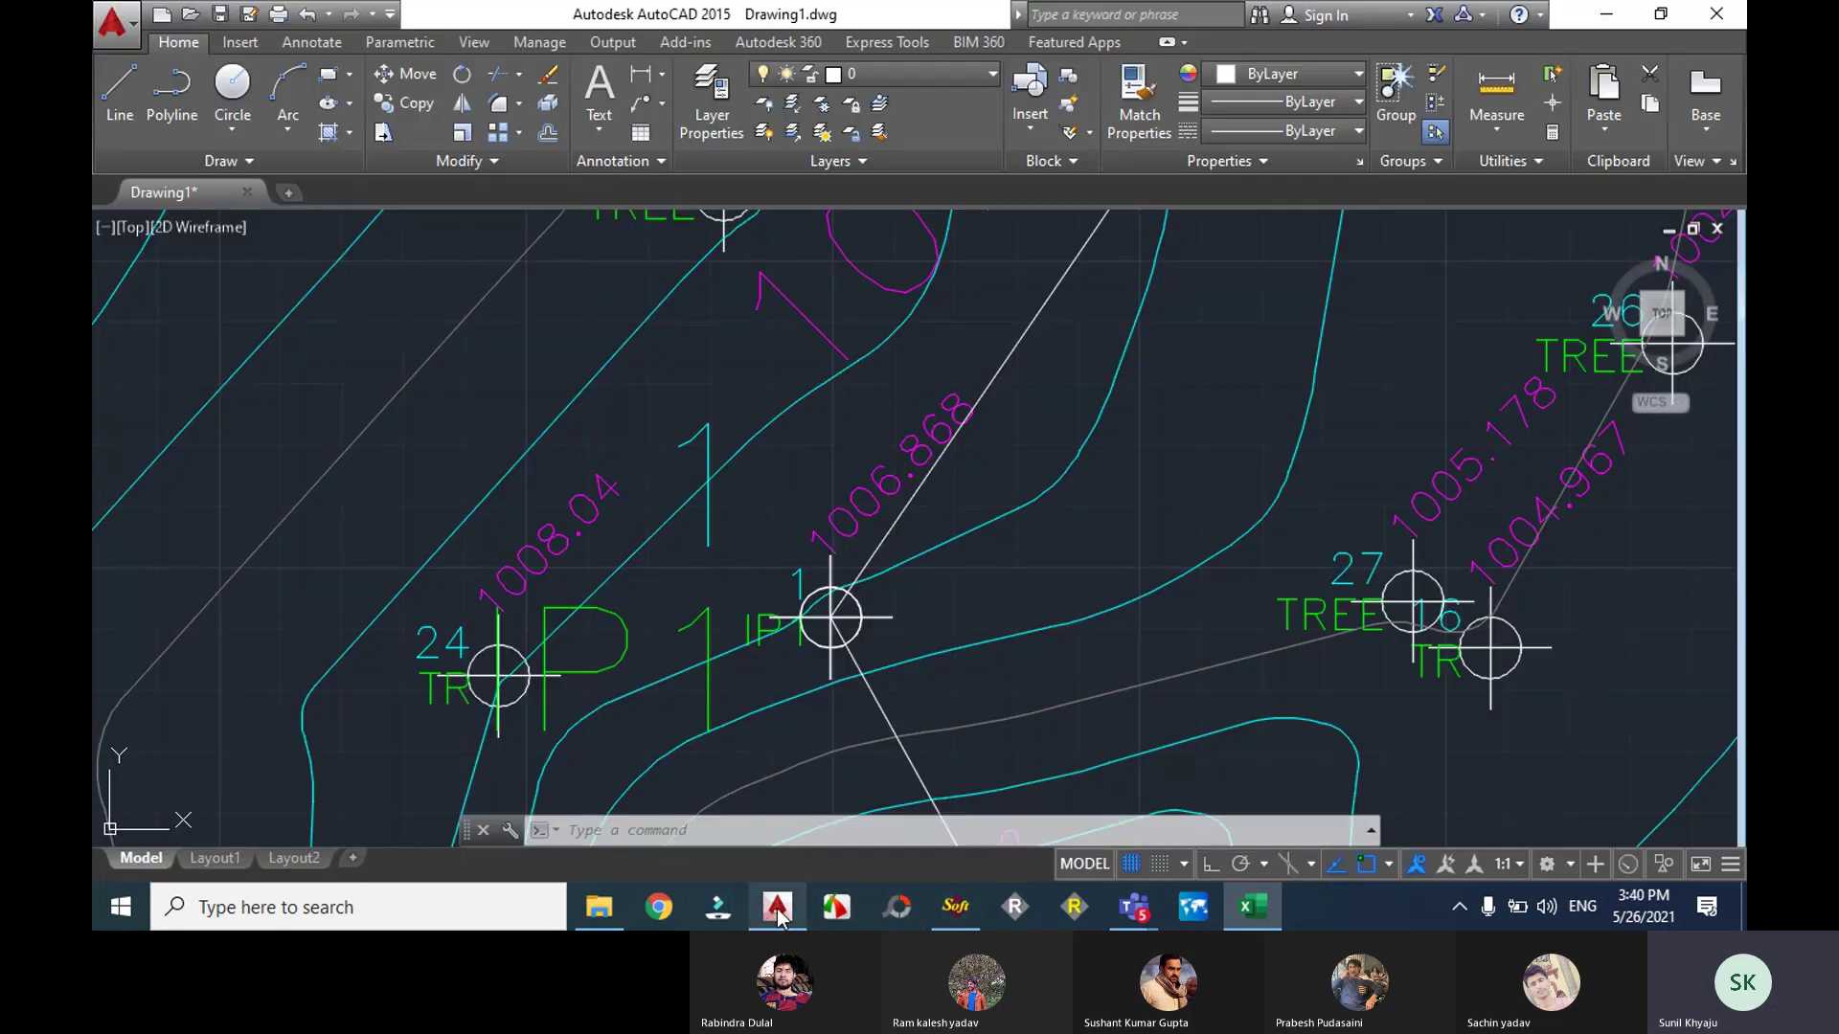
pyautogui.click(965, 919)
pyautogui.scroll(-10, 1026, 699)
pyautogui.click(1054, 685)
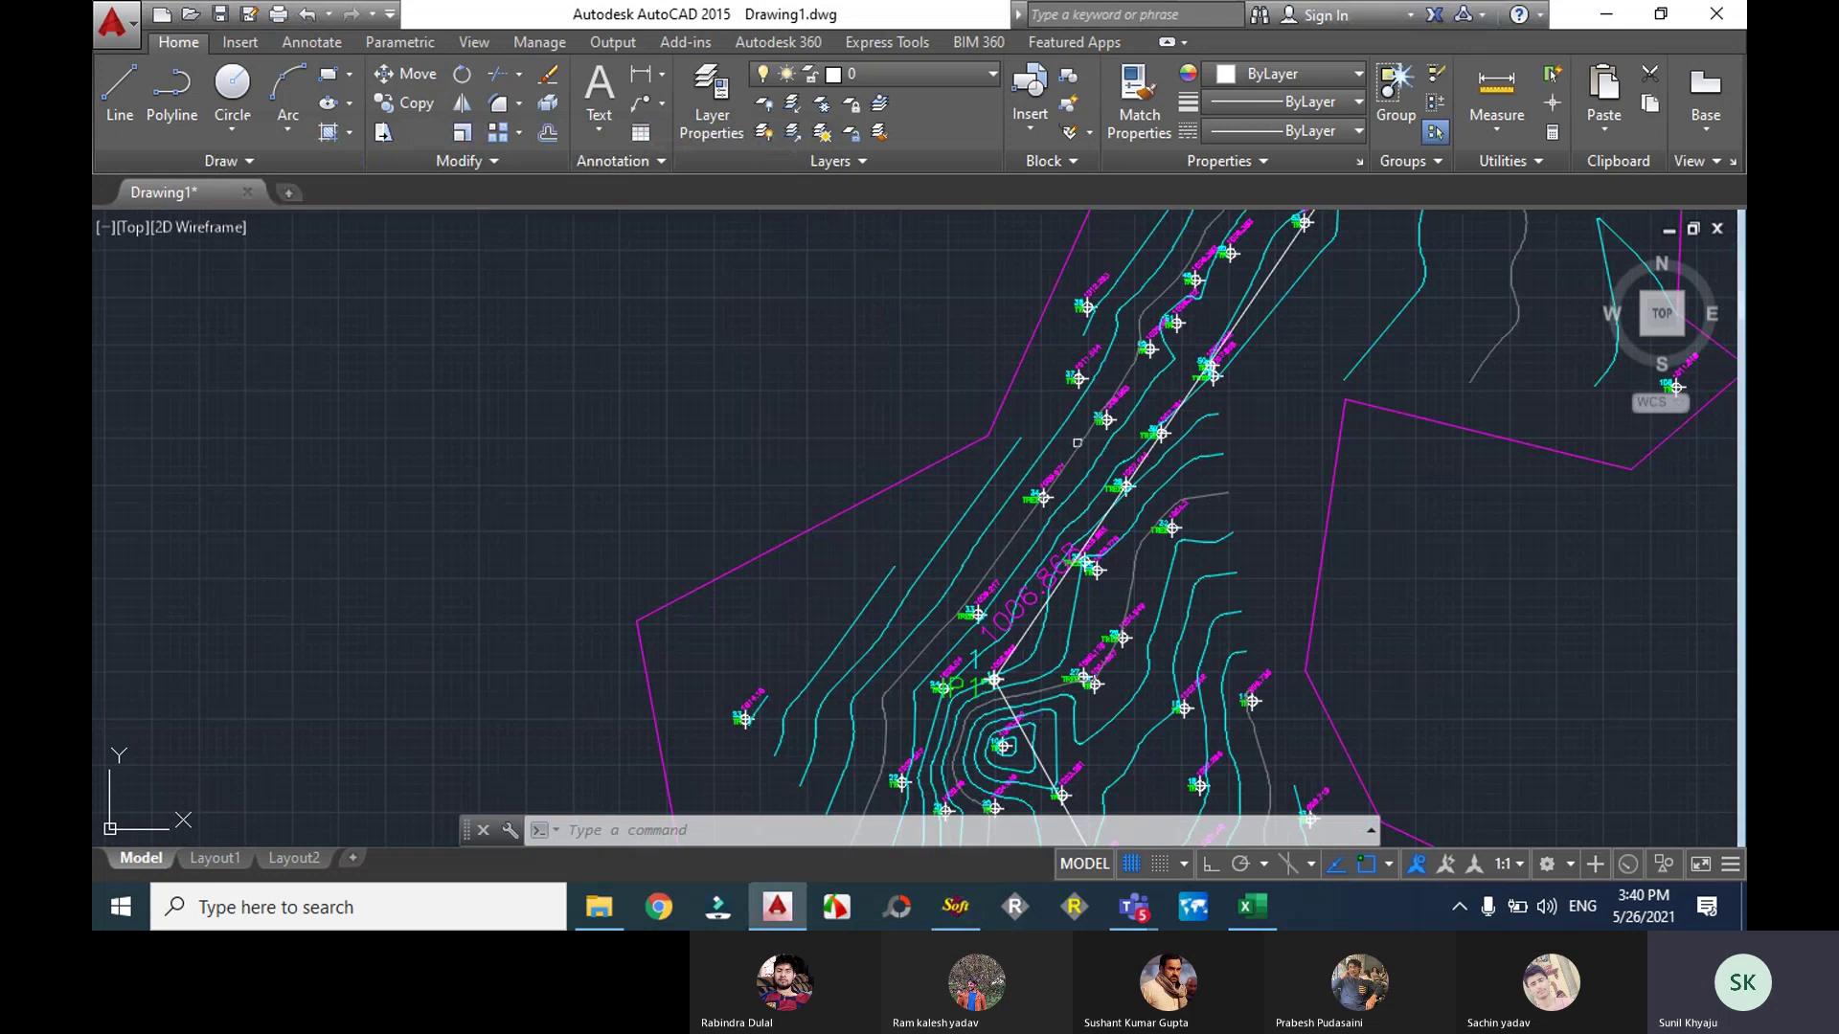
pyautogui.scroll(-2, 1078, 675)
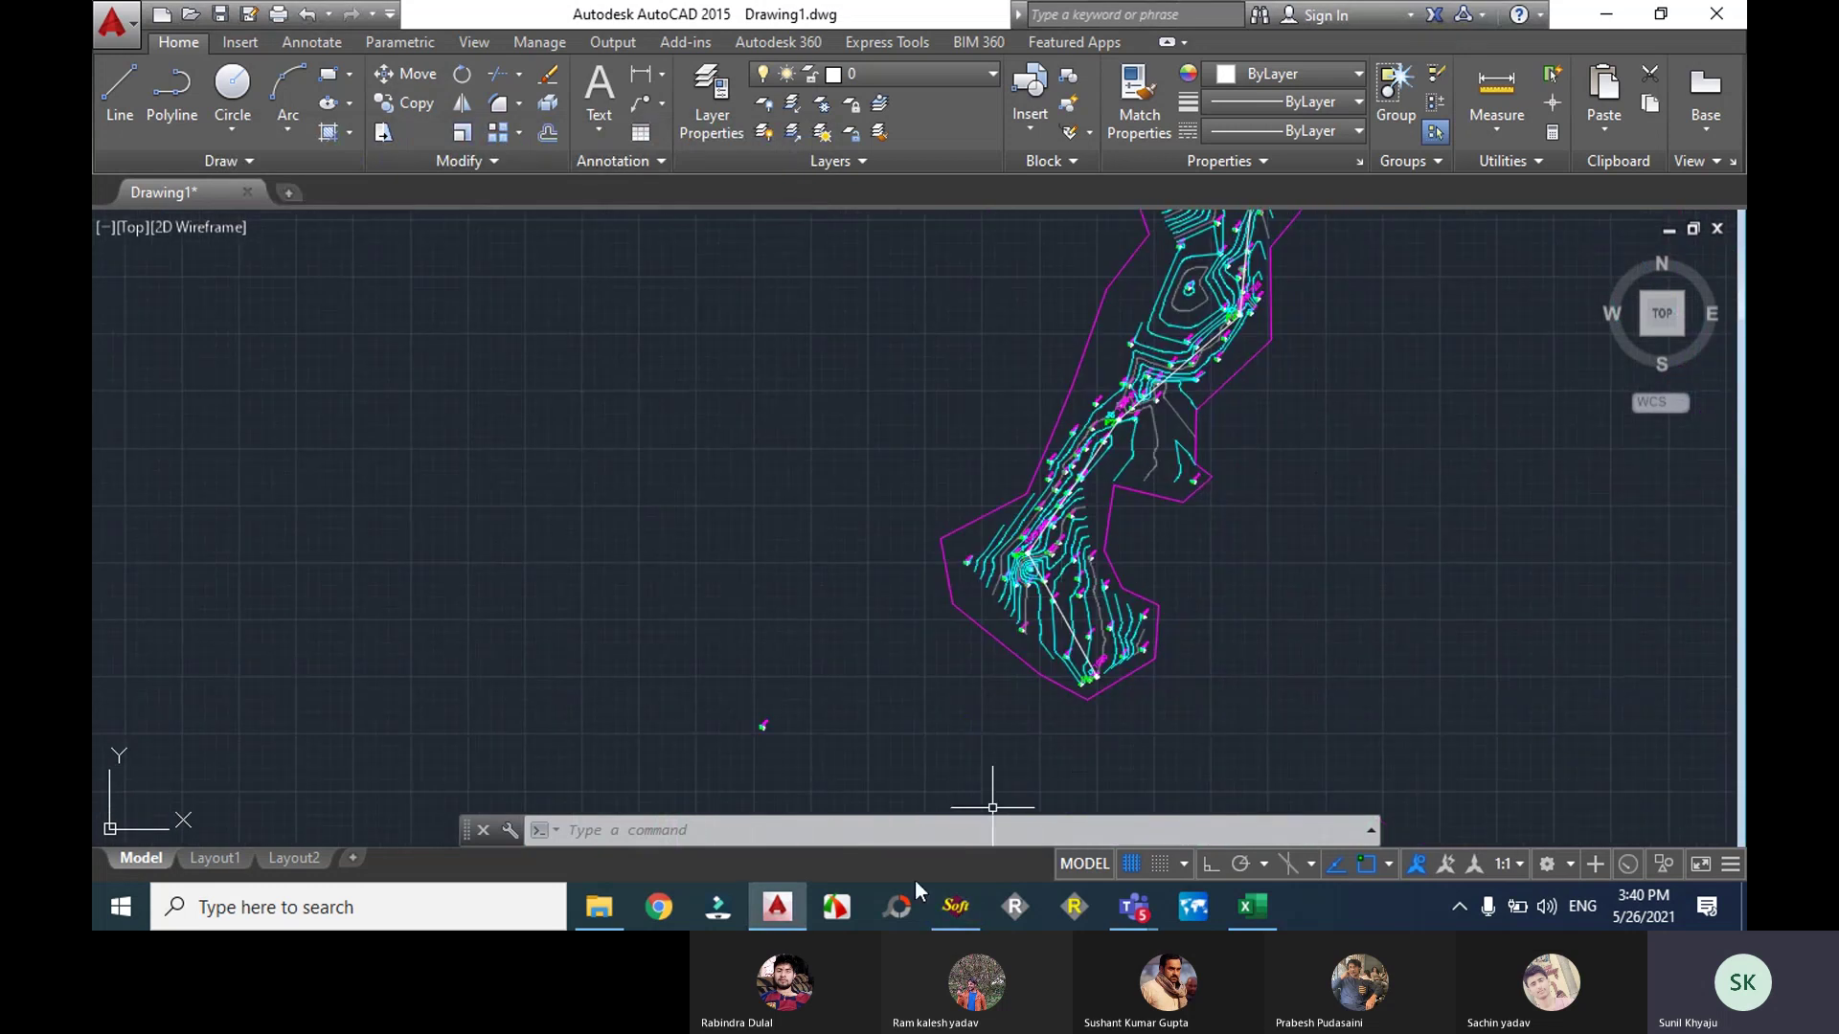
pyautogui.click(966, 916)
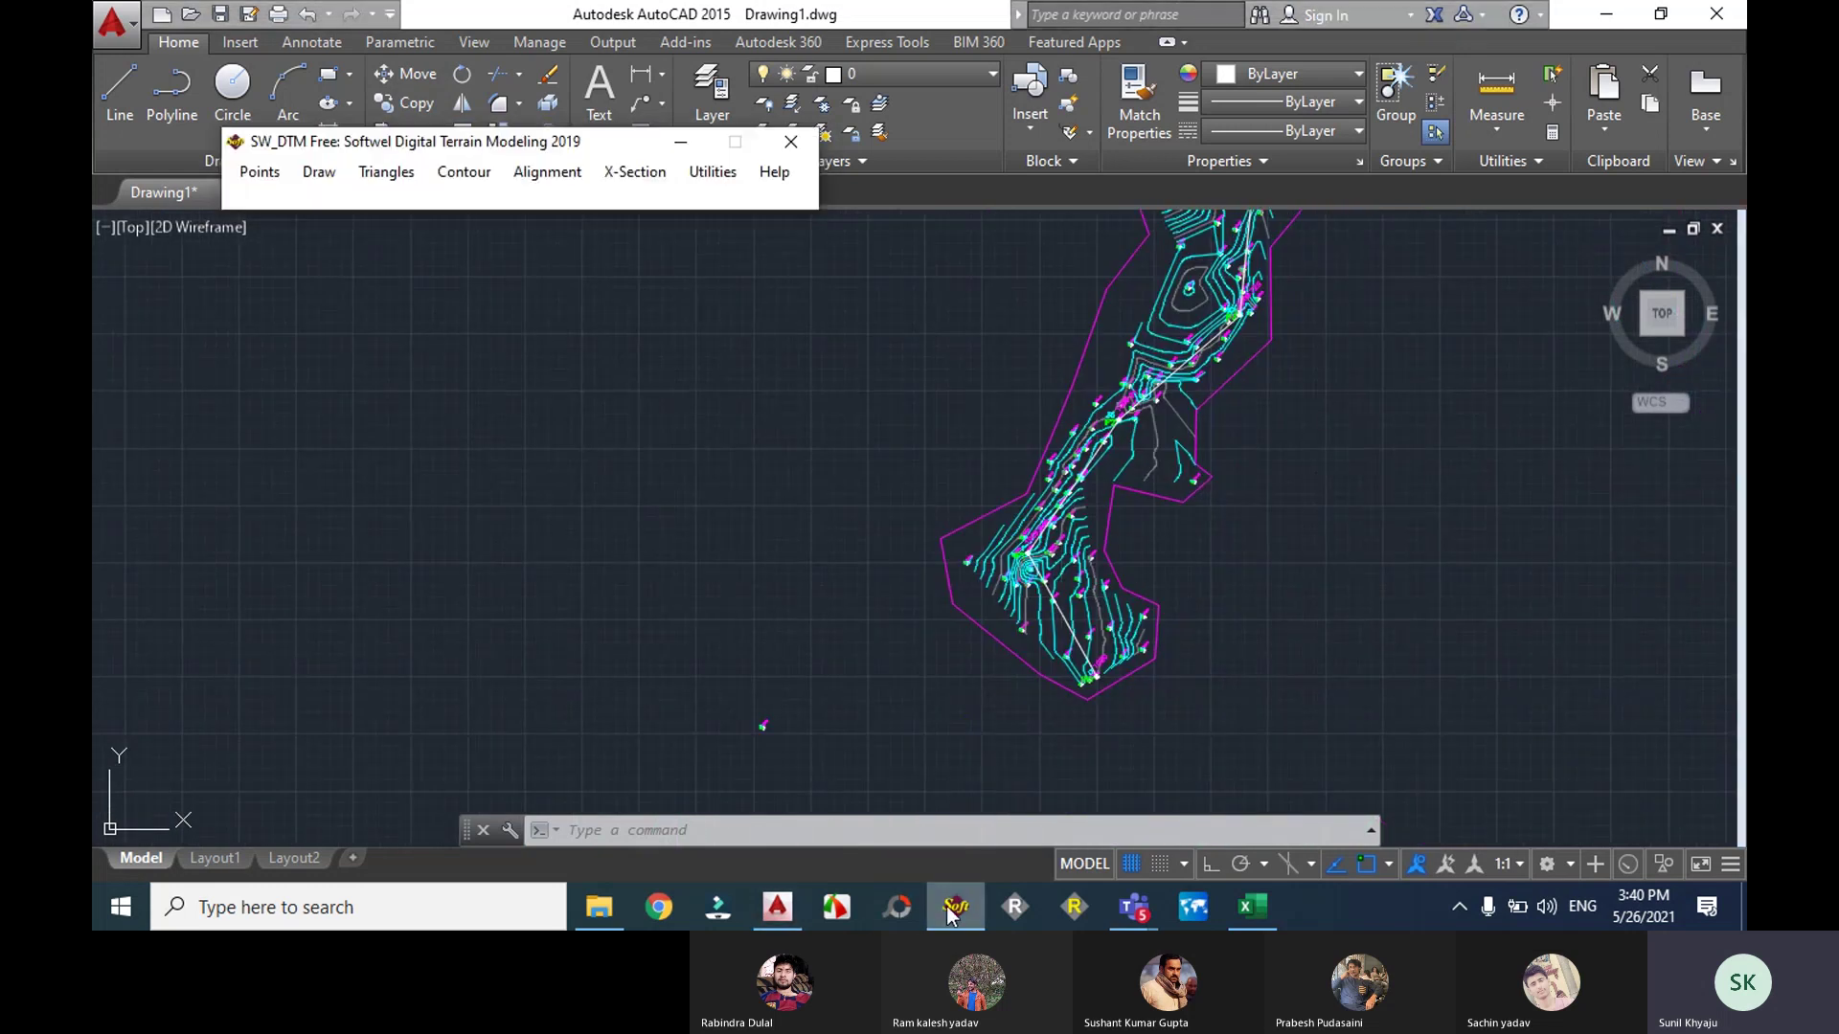
pyautogui.click(547, 173)
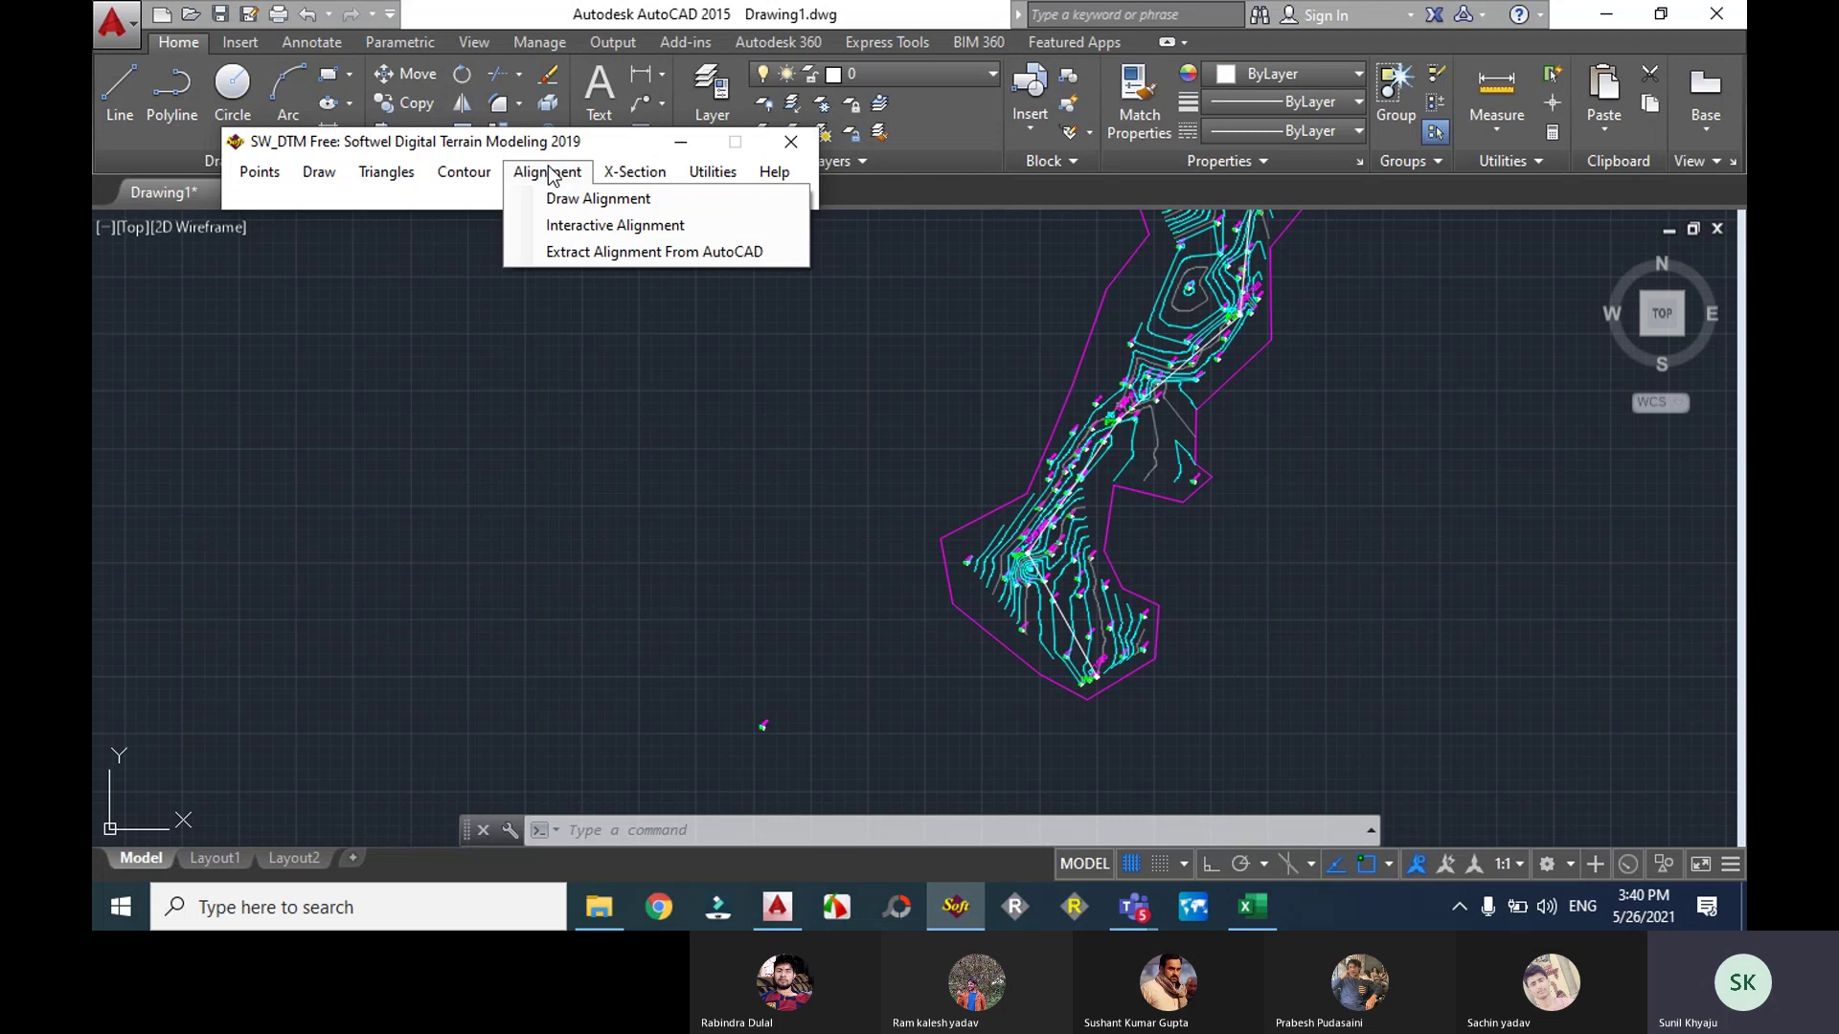
pyautogui.click(556, 226)
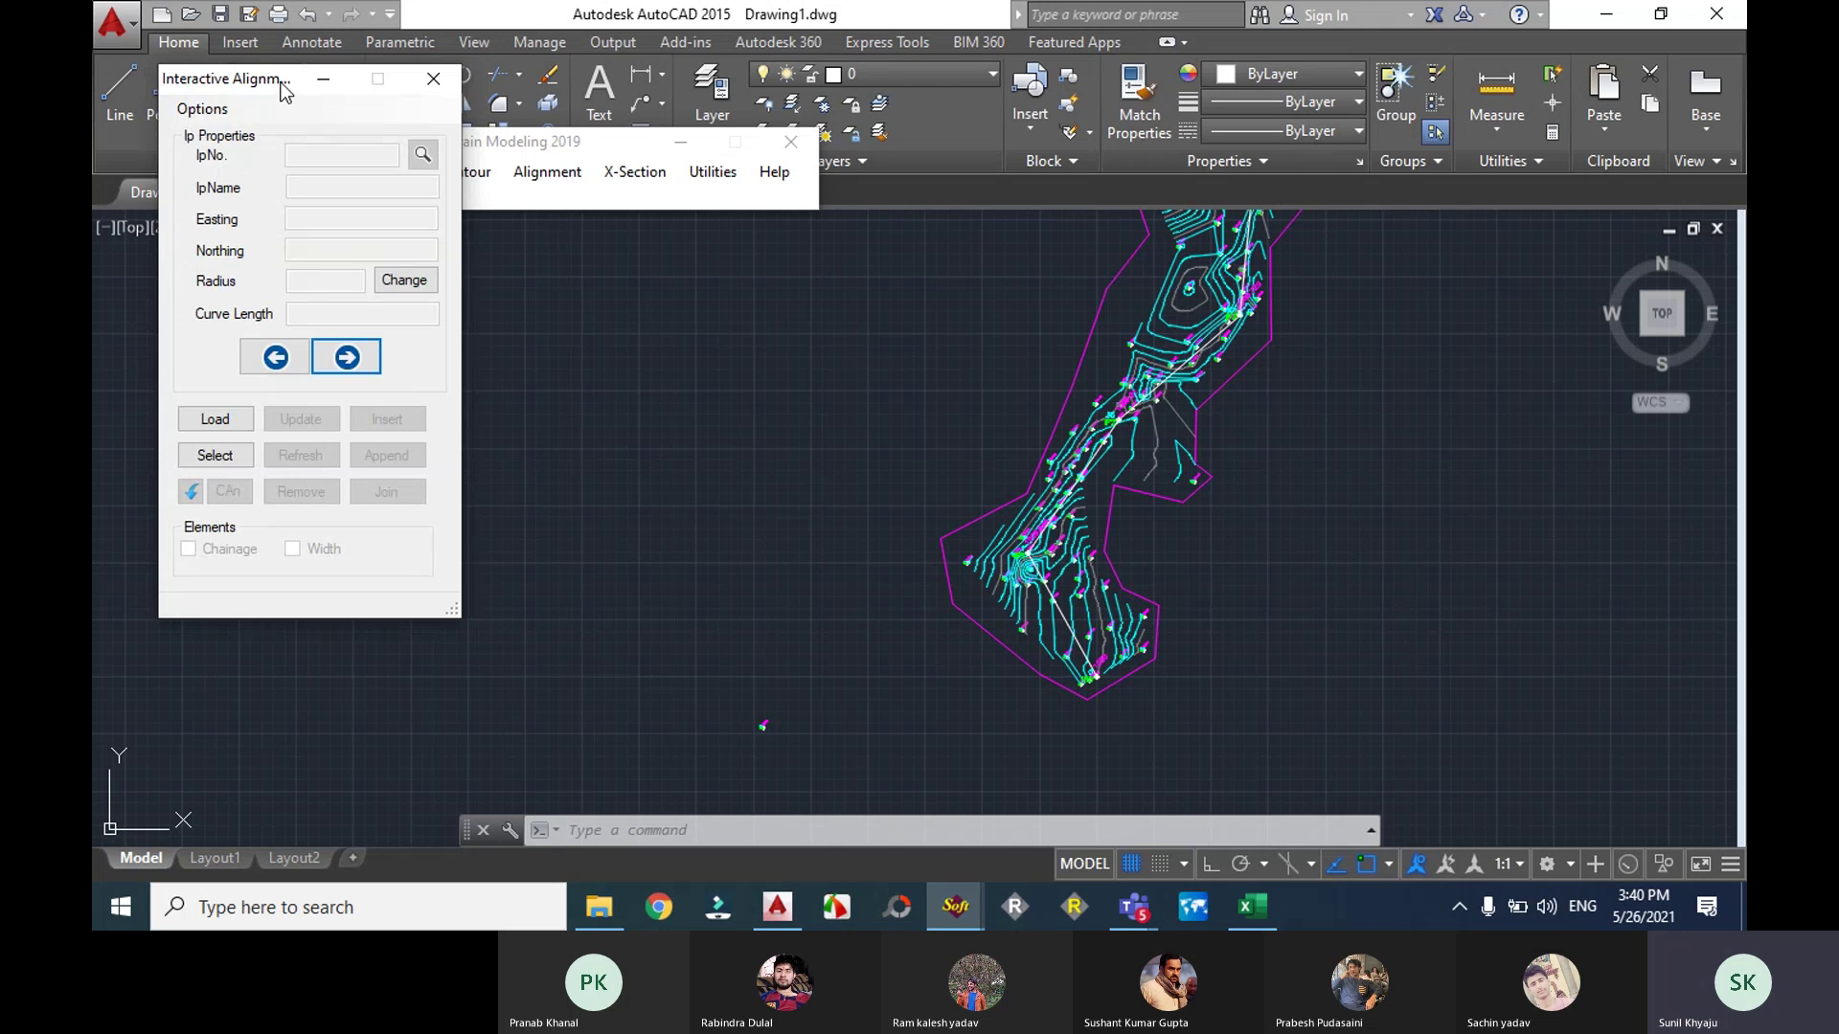
# Step: Create the alignment from the drawn IP polyline with initial IP 0 and initial chainage 0, accepting it as the required object
pyautogui.moveTo(285, 99); pyautogui.dragTo(292, 170)
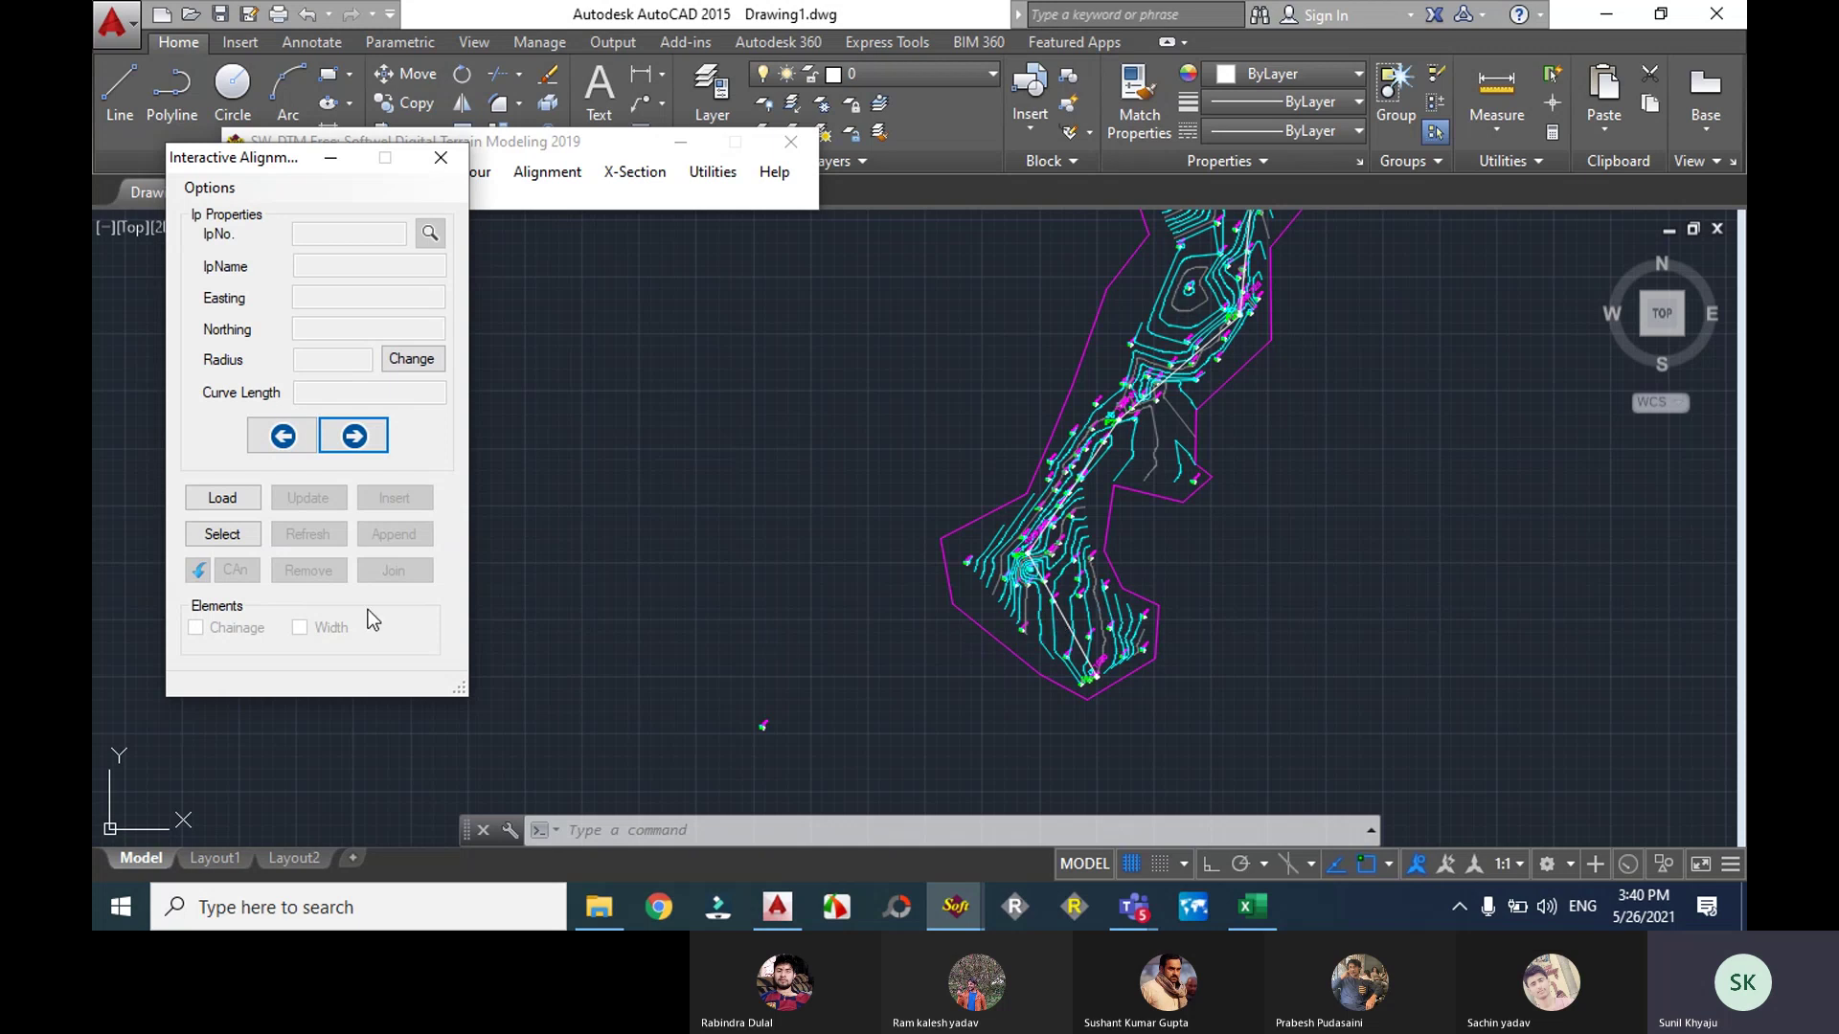
pyautogui.click(221, 539)
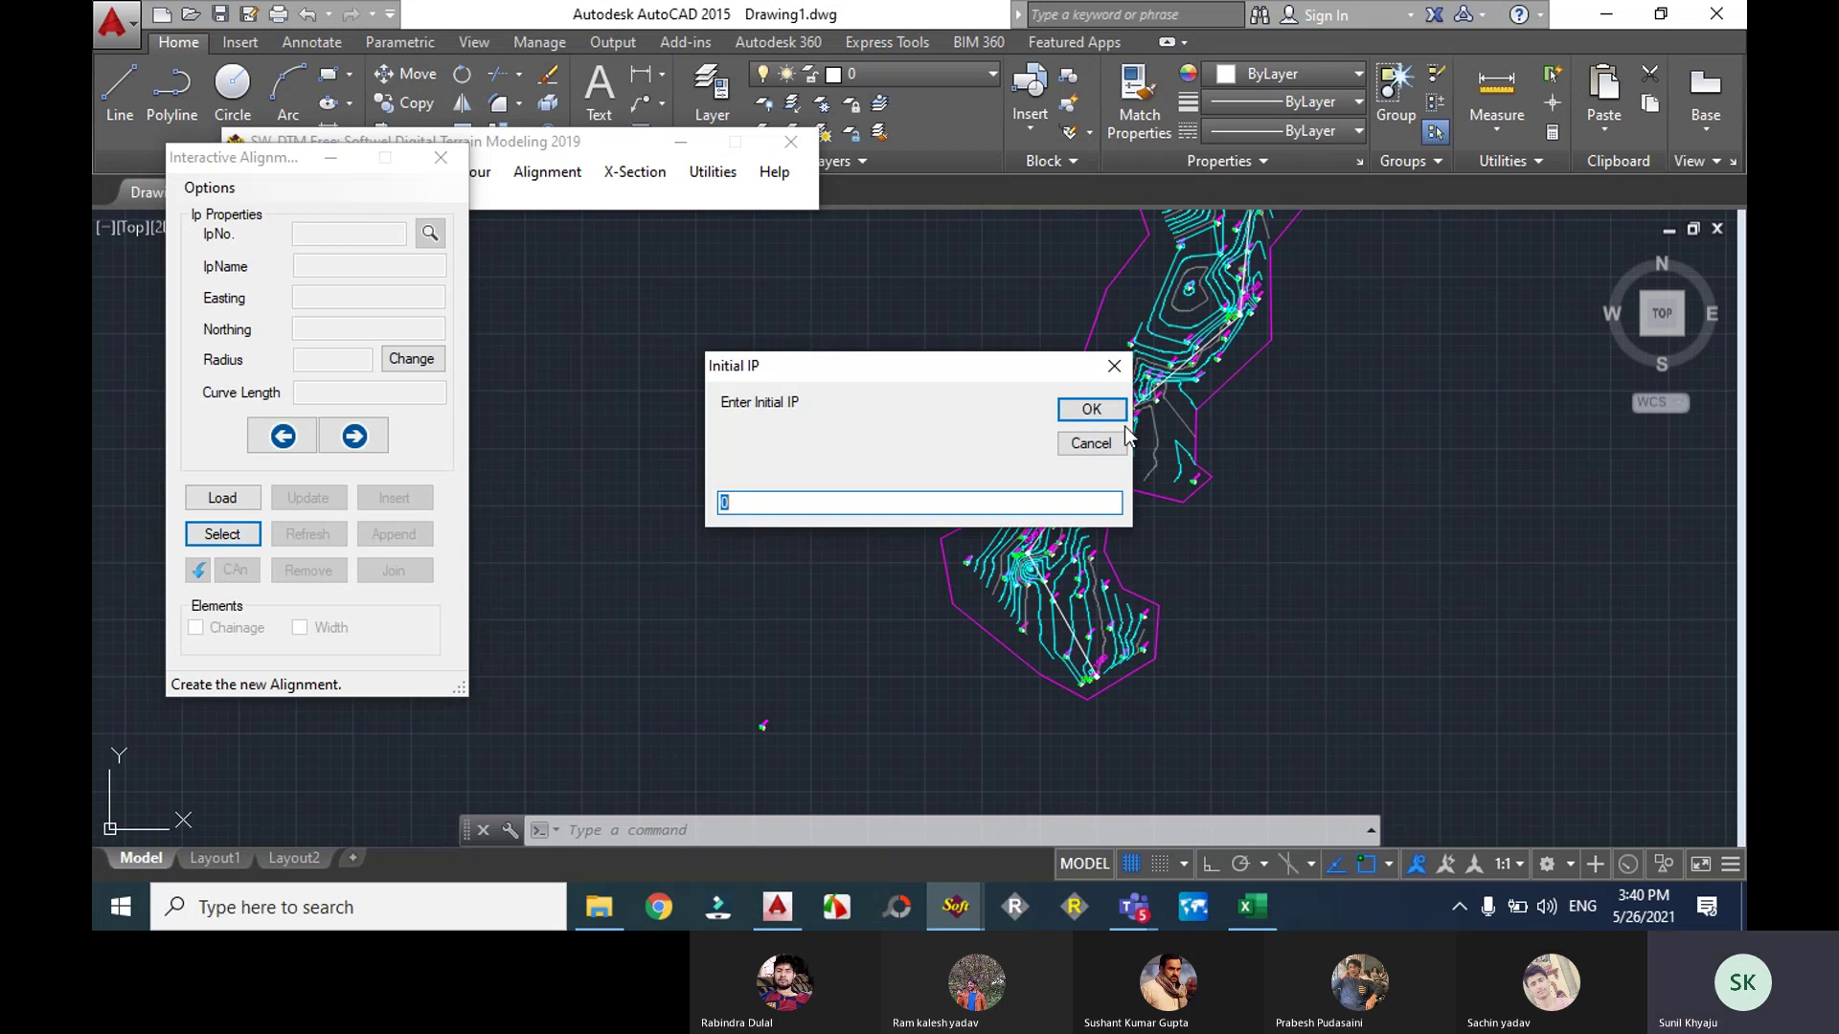
pyautogui.click(1088, 410)
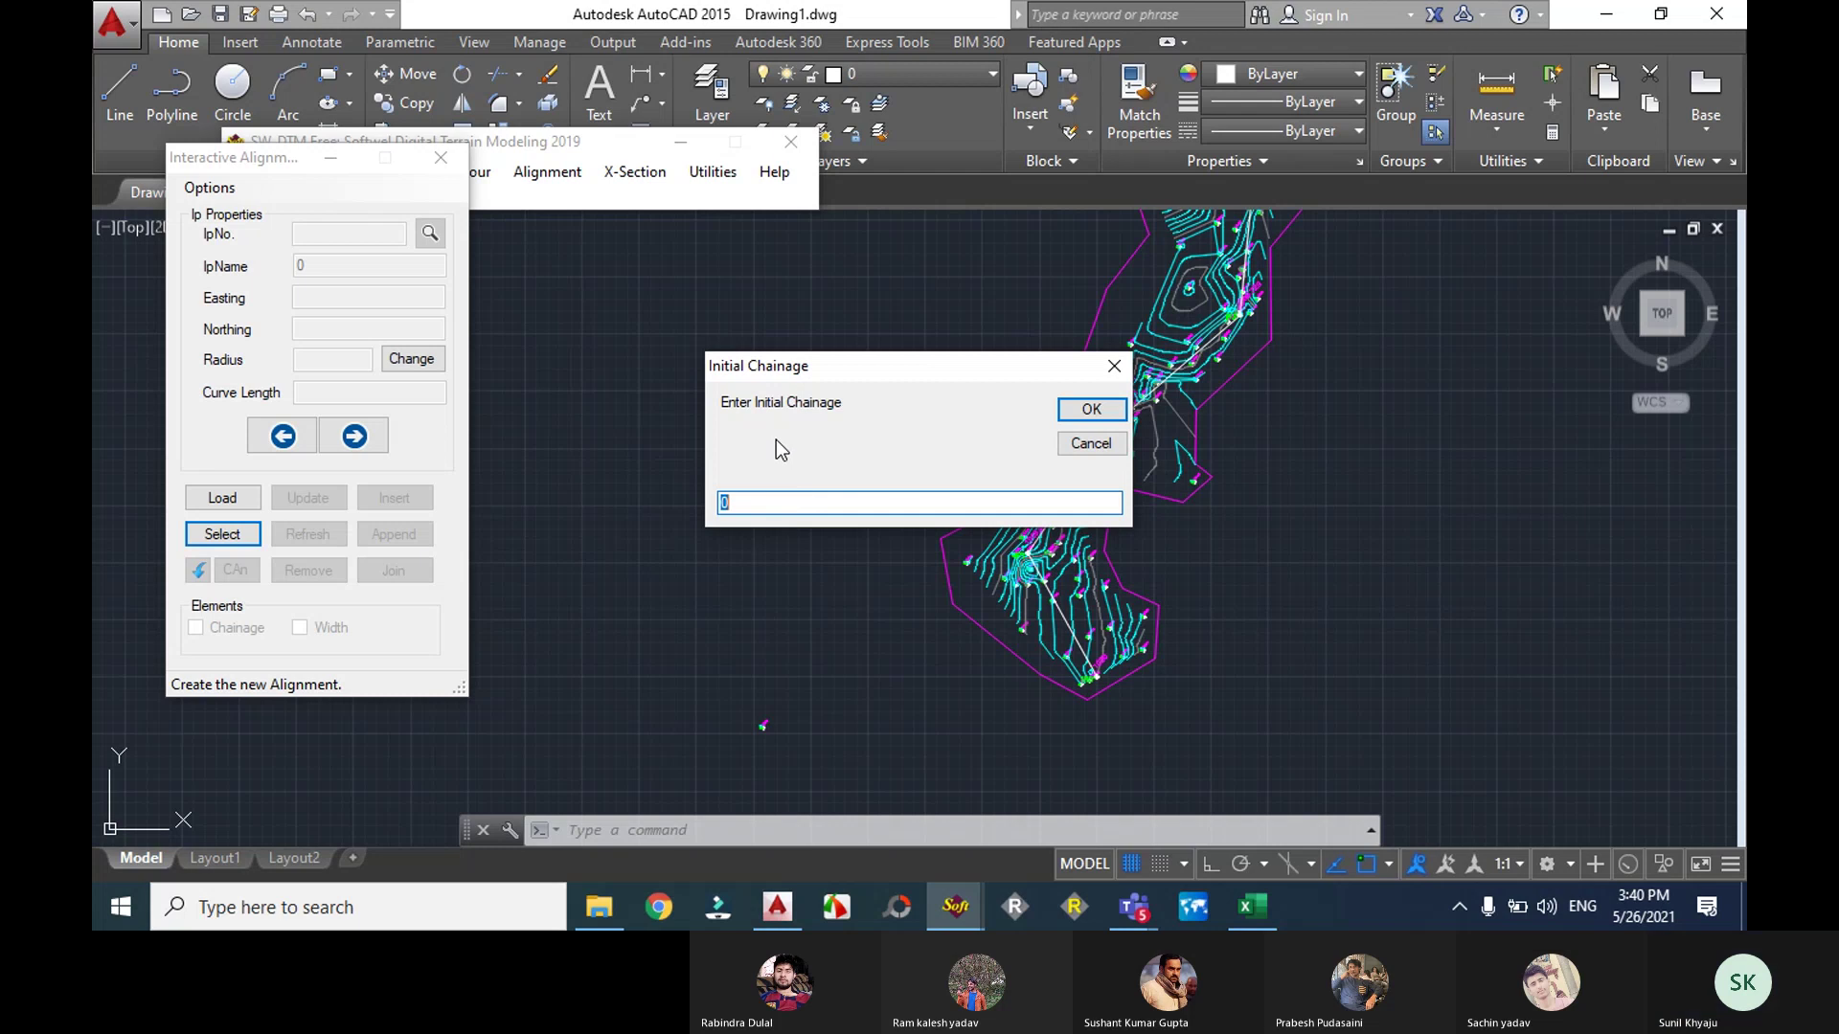
pyautogui.click(1065, 414)
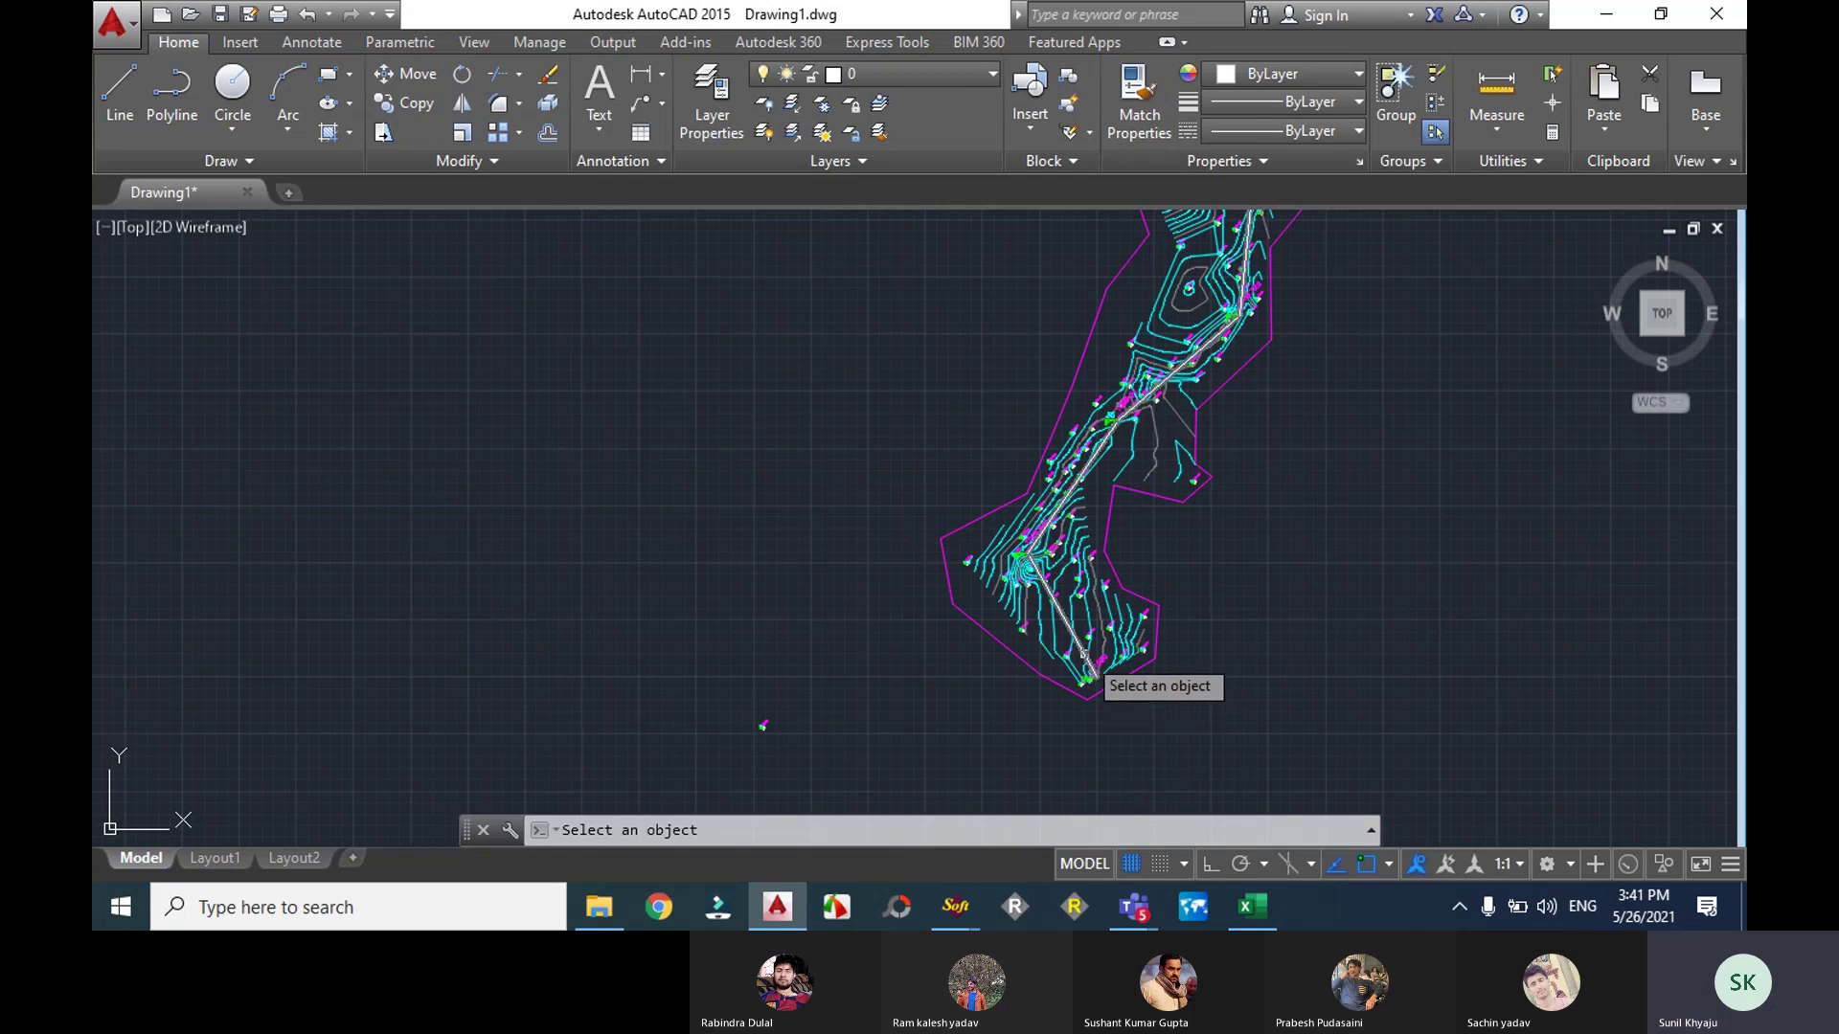
pyautogui.click(1084, 655)
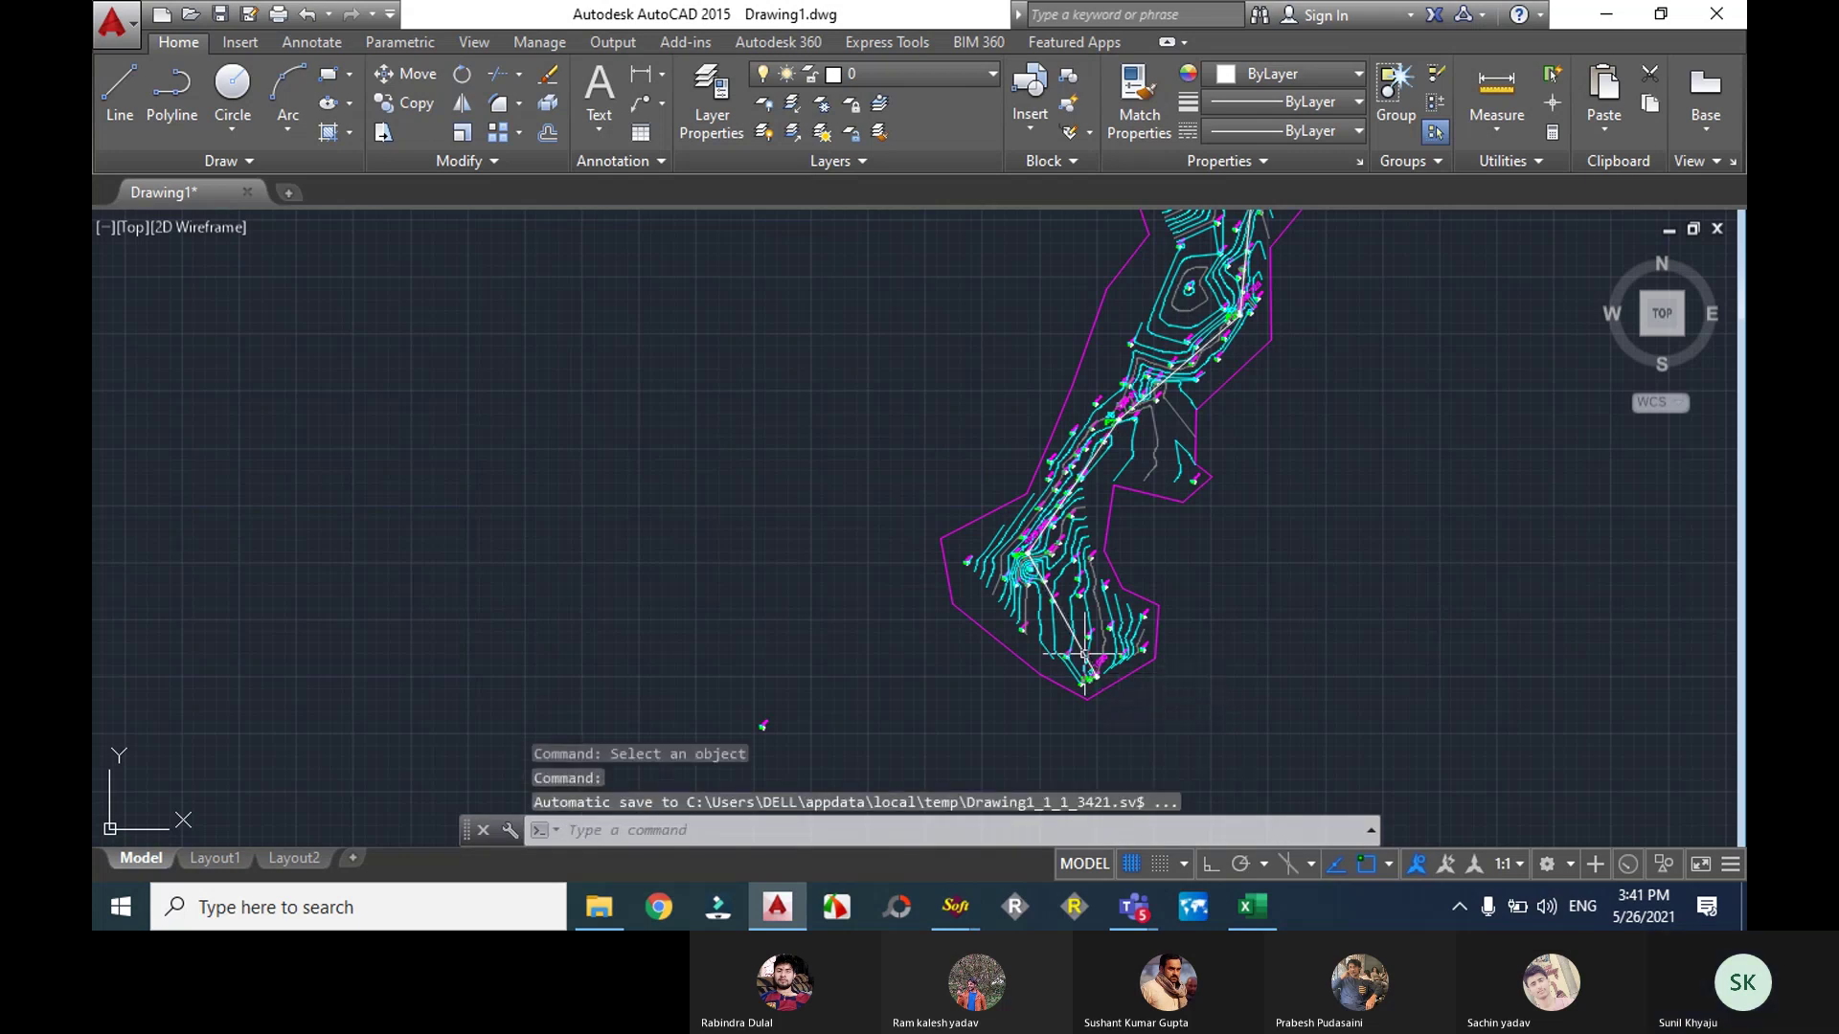
pyautogui.moveTo(956, 905)
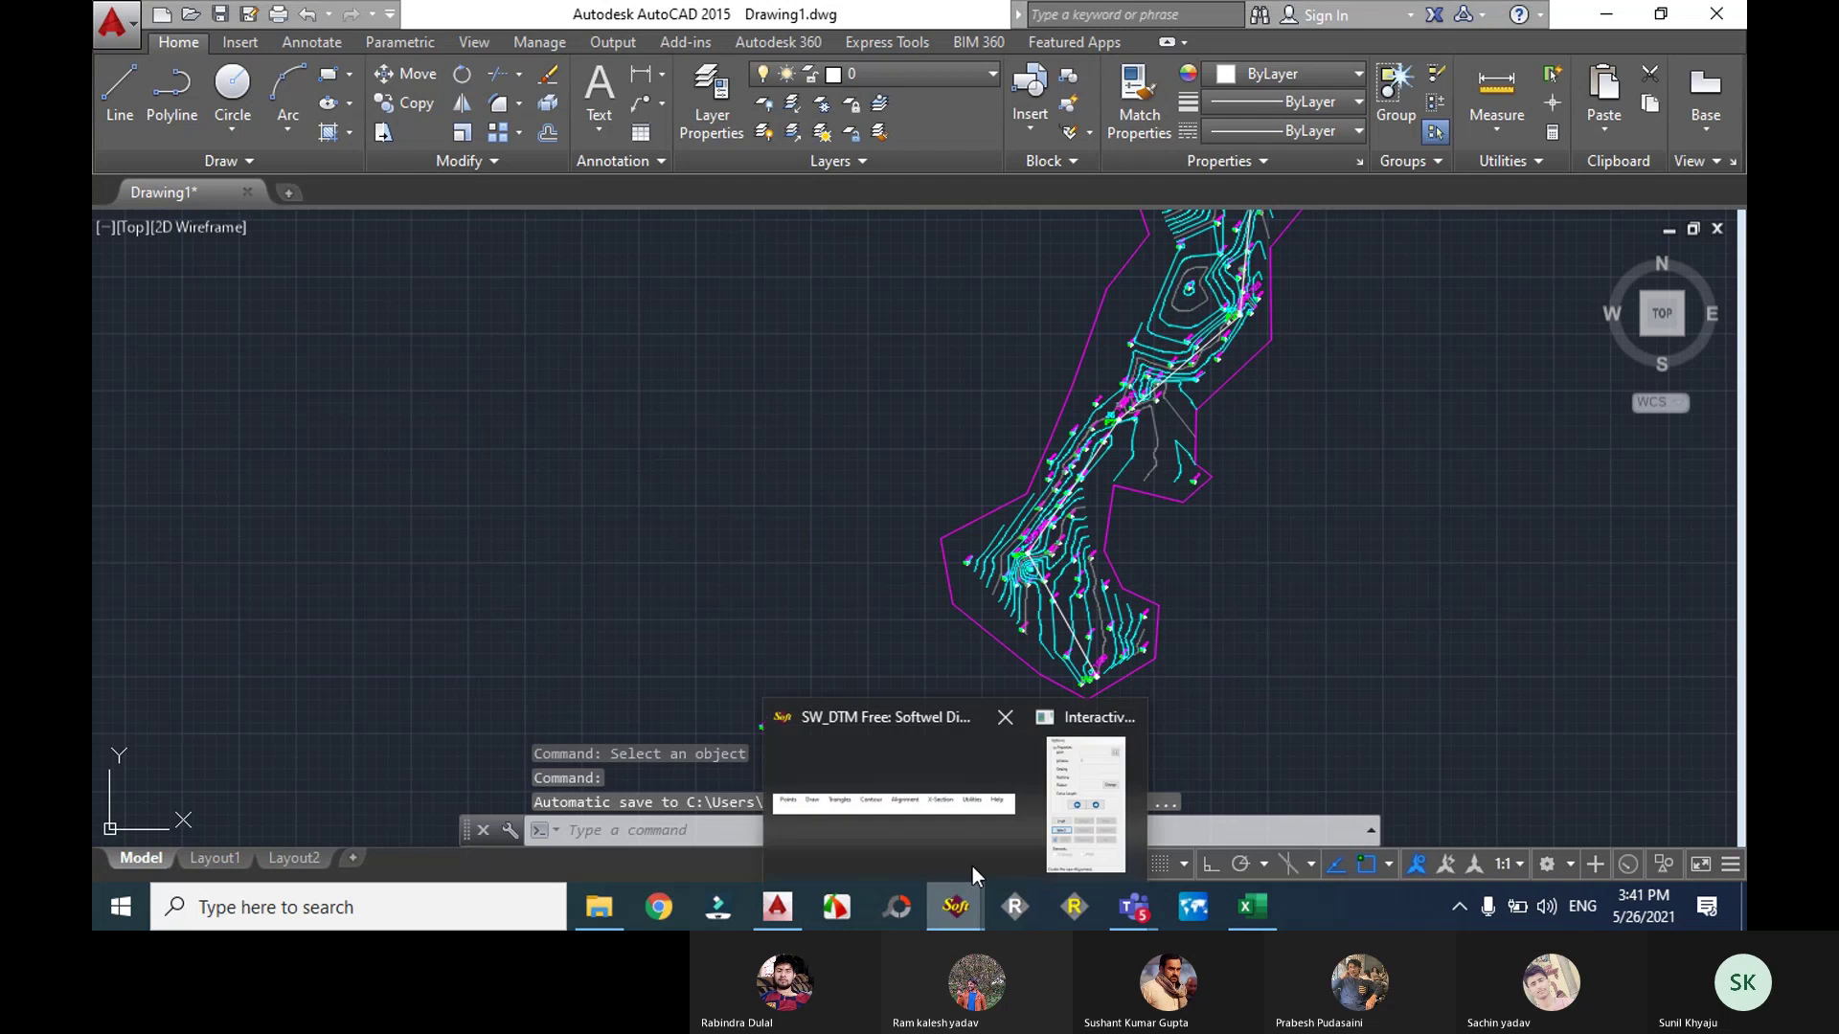
pyautogui.click(1073, 777)
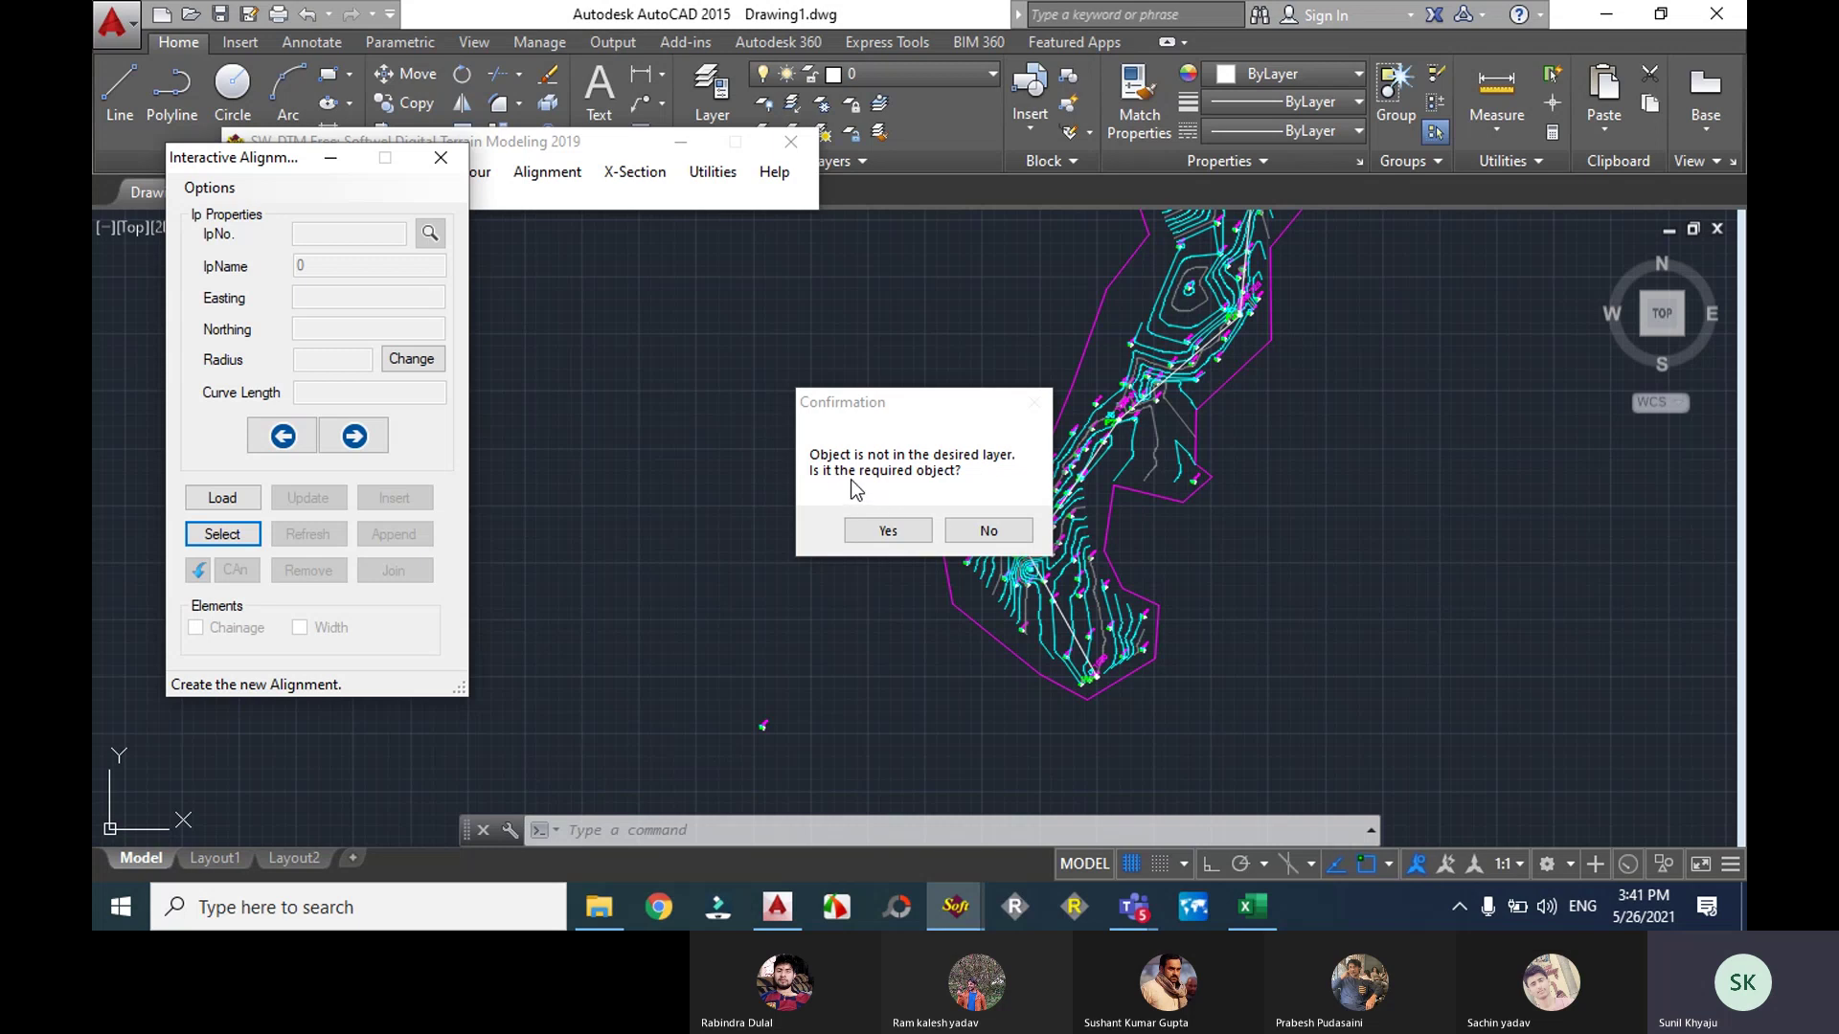
pyautogui.click(889, 531)
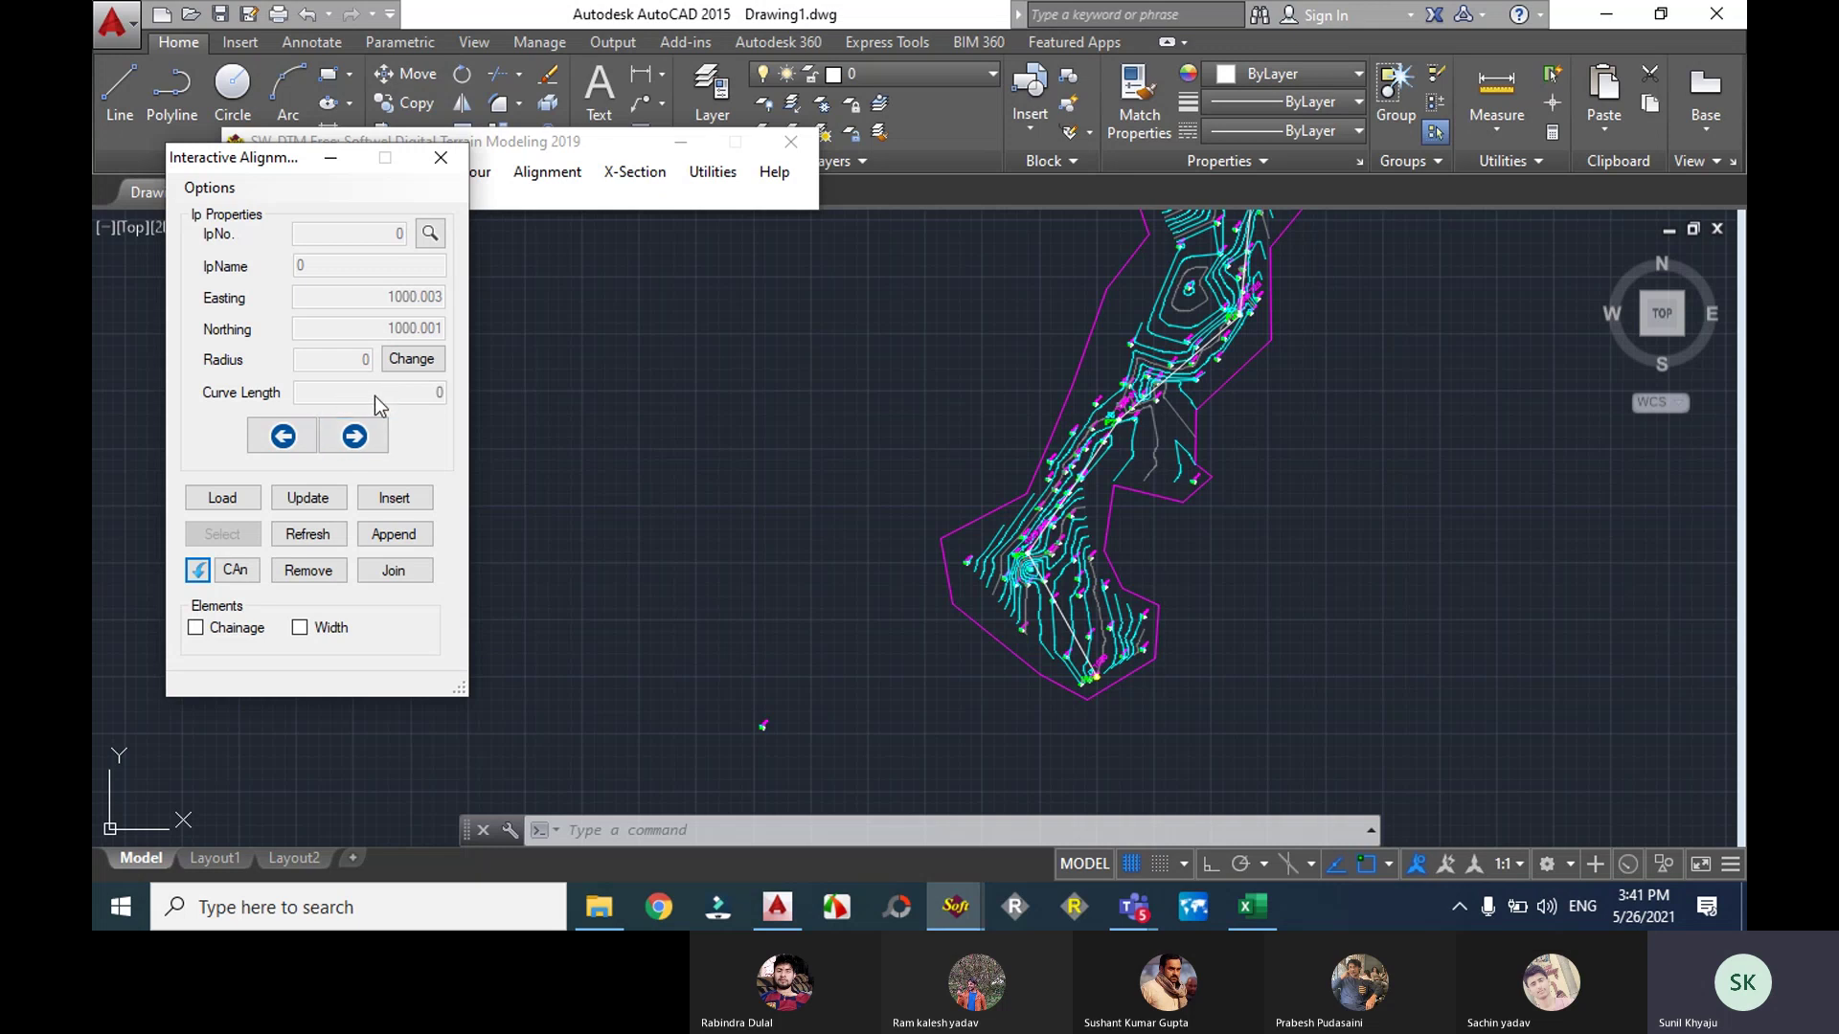
# Step: Step the alignment forward to IP-1 and back to IP-0, and examine both intersection points in the drawing
pyautogui.click(355, 439)
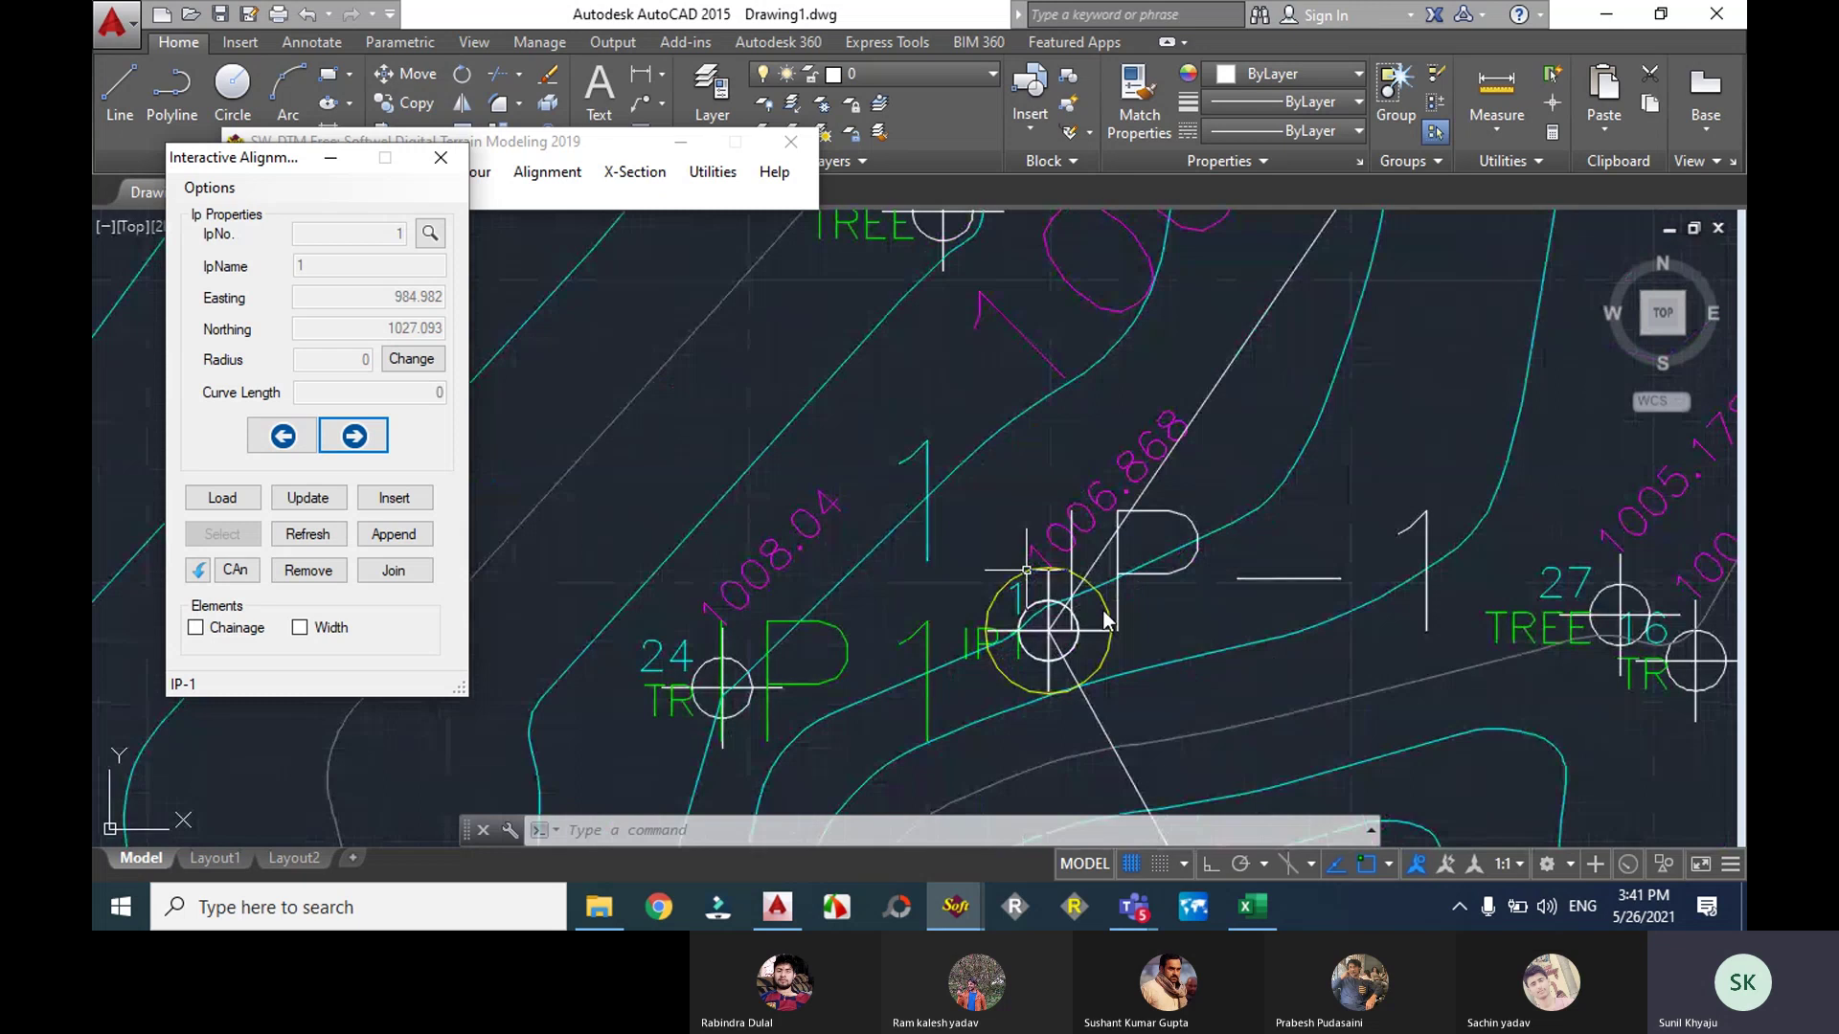
pyautogui.middleClick(1061, 594)
pyautogui.middleClick(1061, 594)
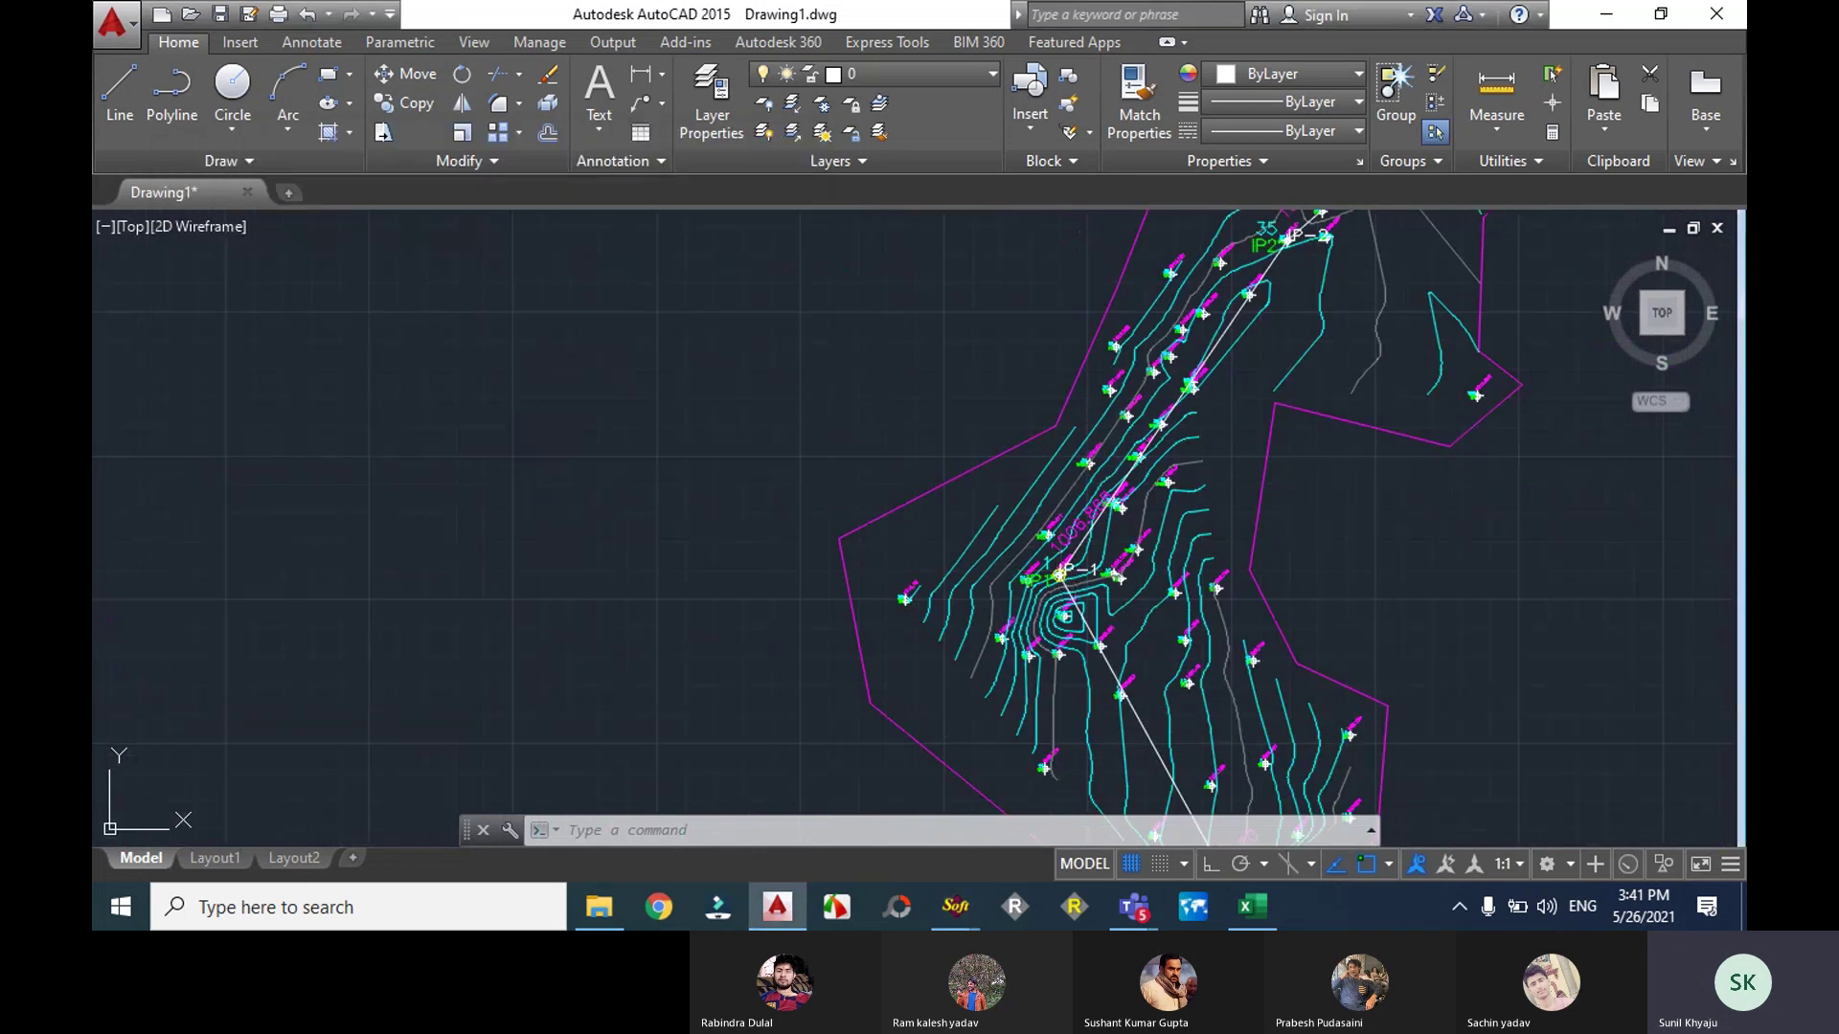
pyautogui.scroll(10, 1106, 709)
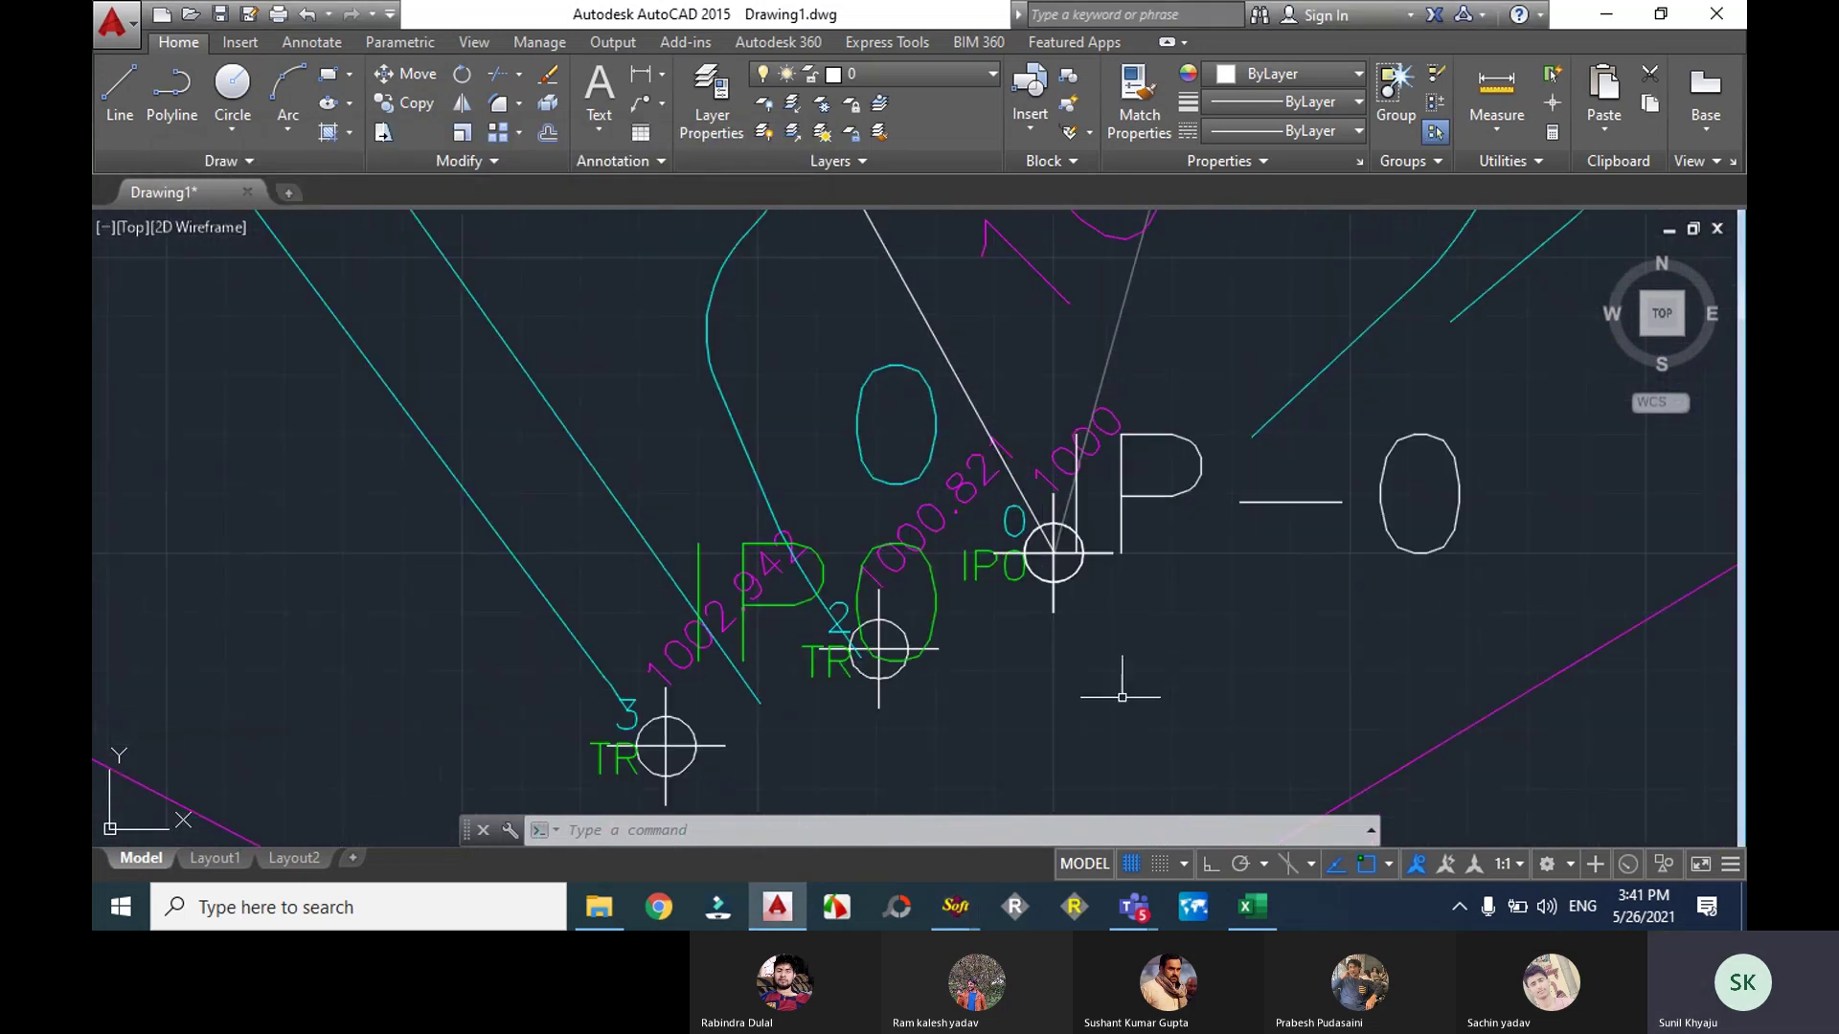
pyautogui.moveTo(955, 906)
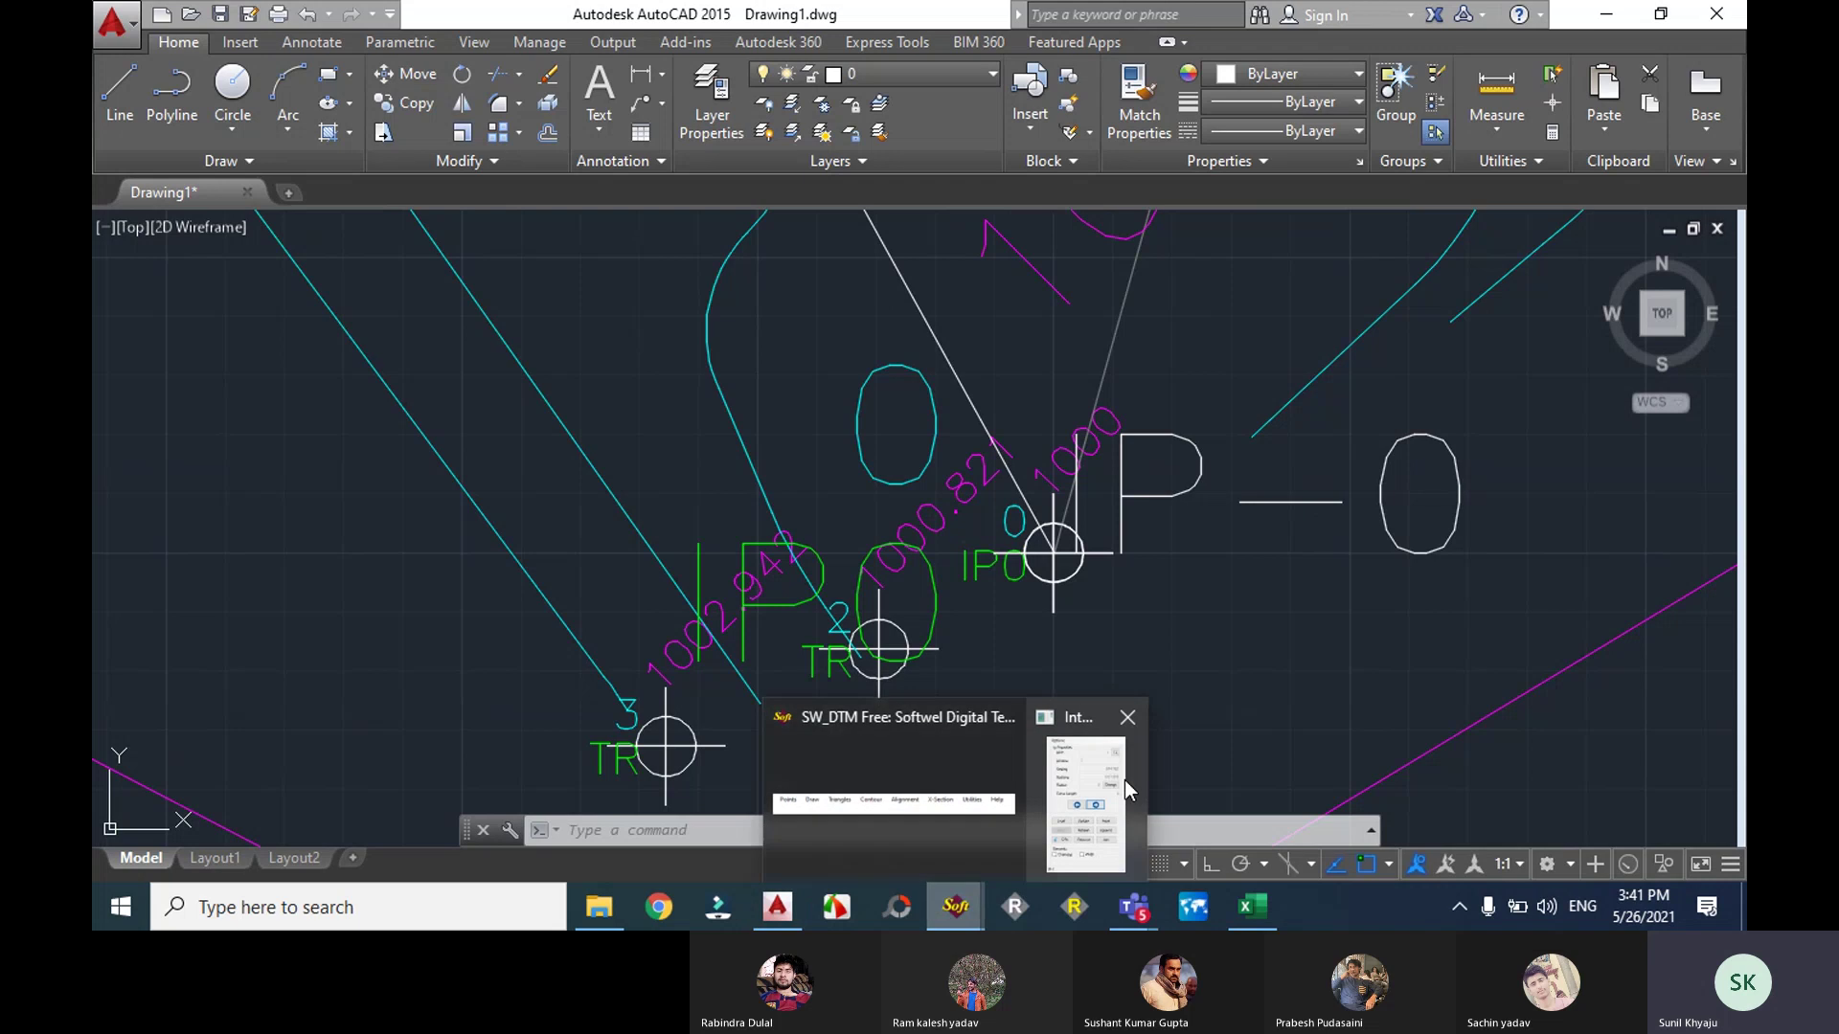
pyautogui.click(1086, 778)
pyautogui.click(282, 436)
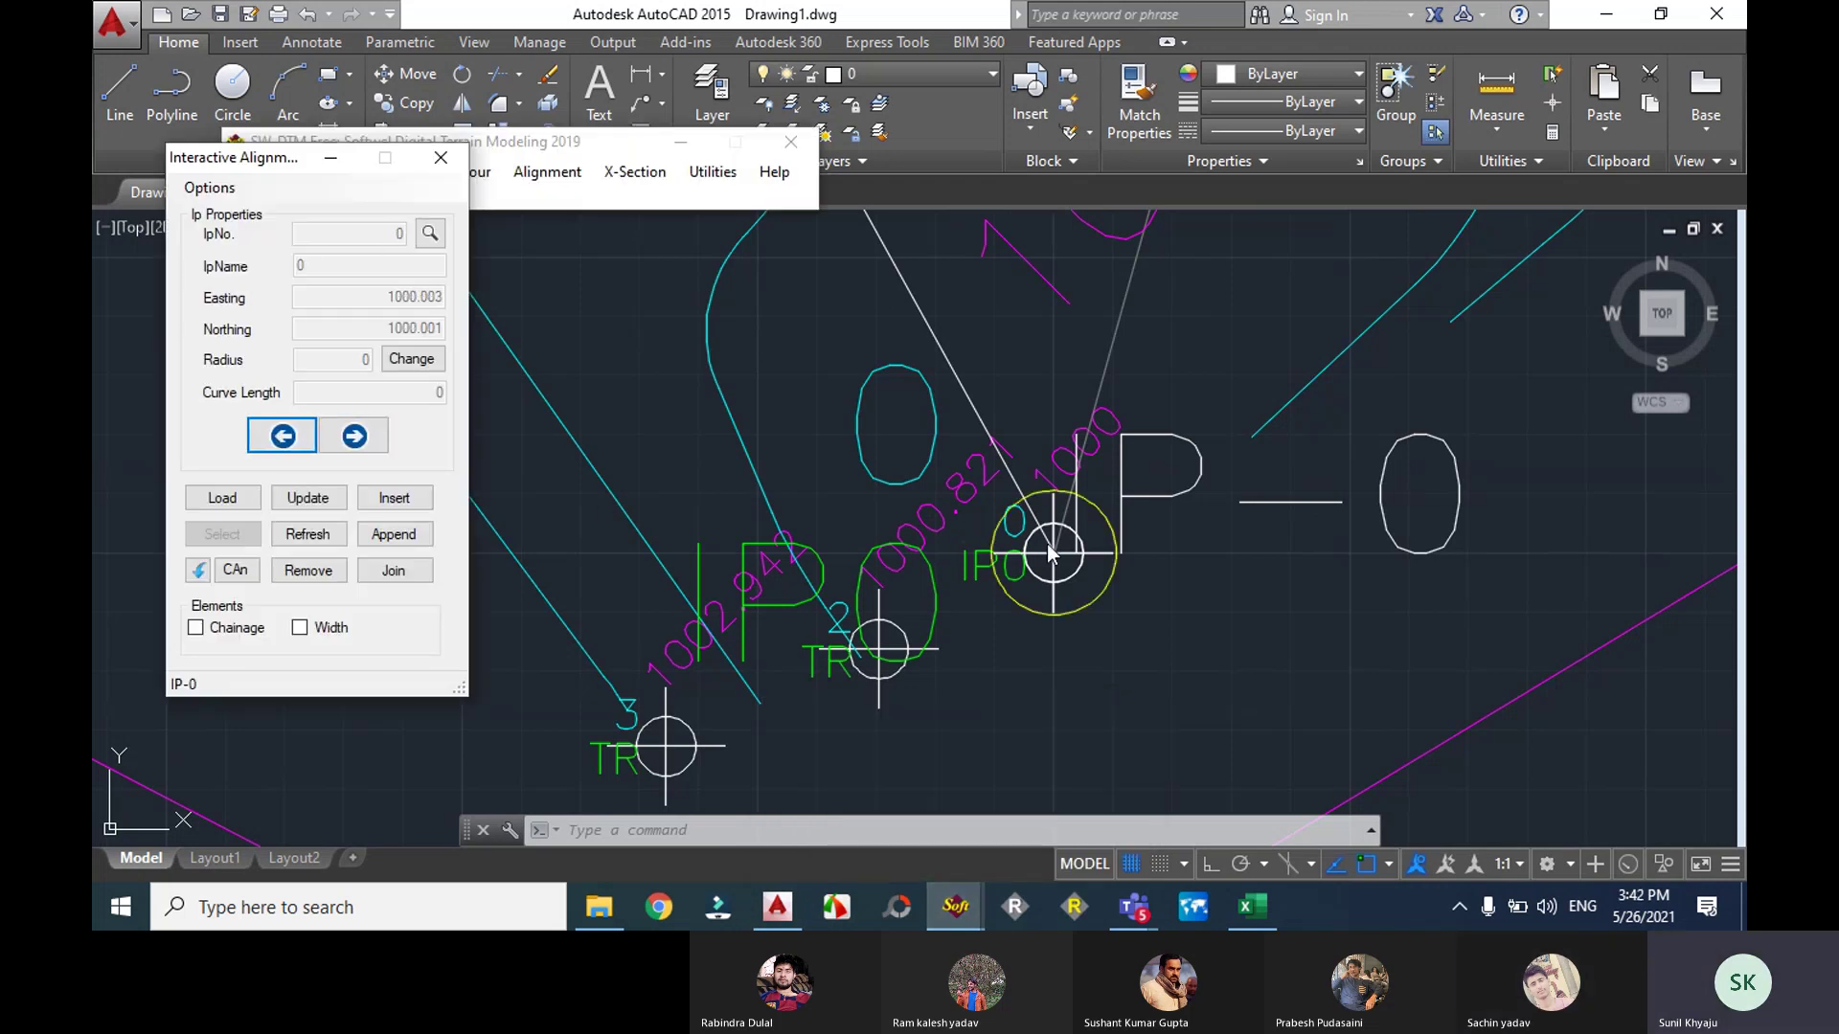
pyautogui.scroll(-5, 1049, 553)
pyautogui.scroll(9, 1049, 553)
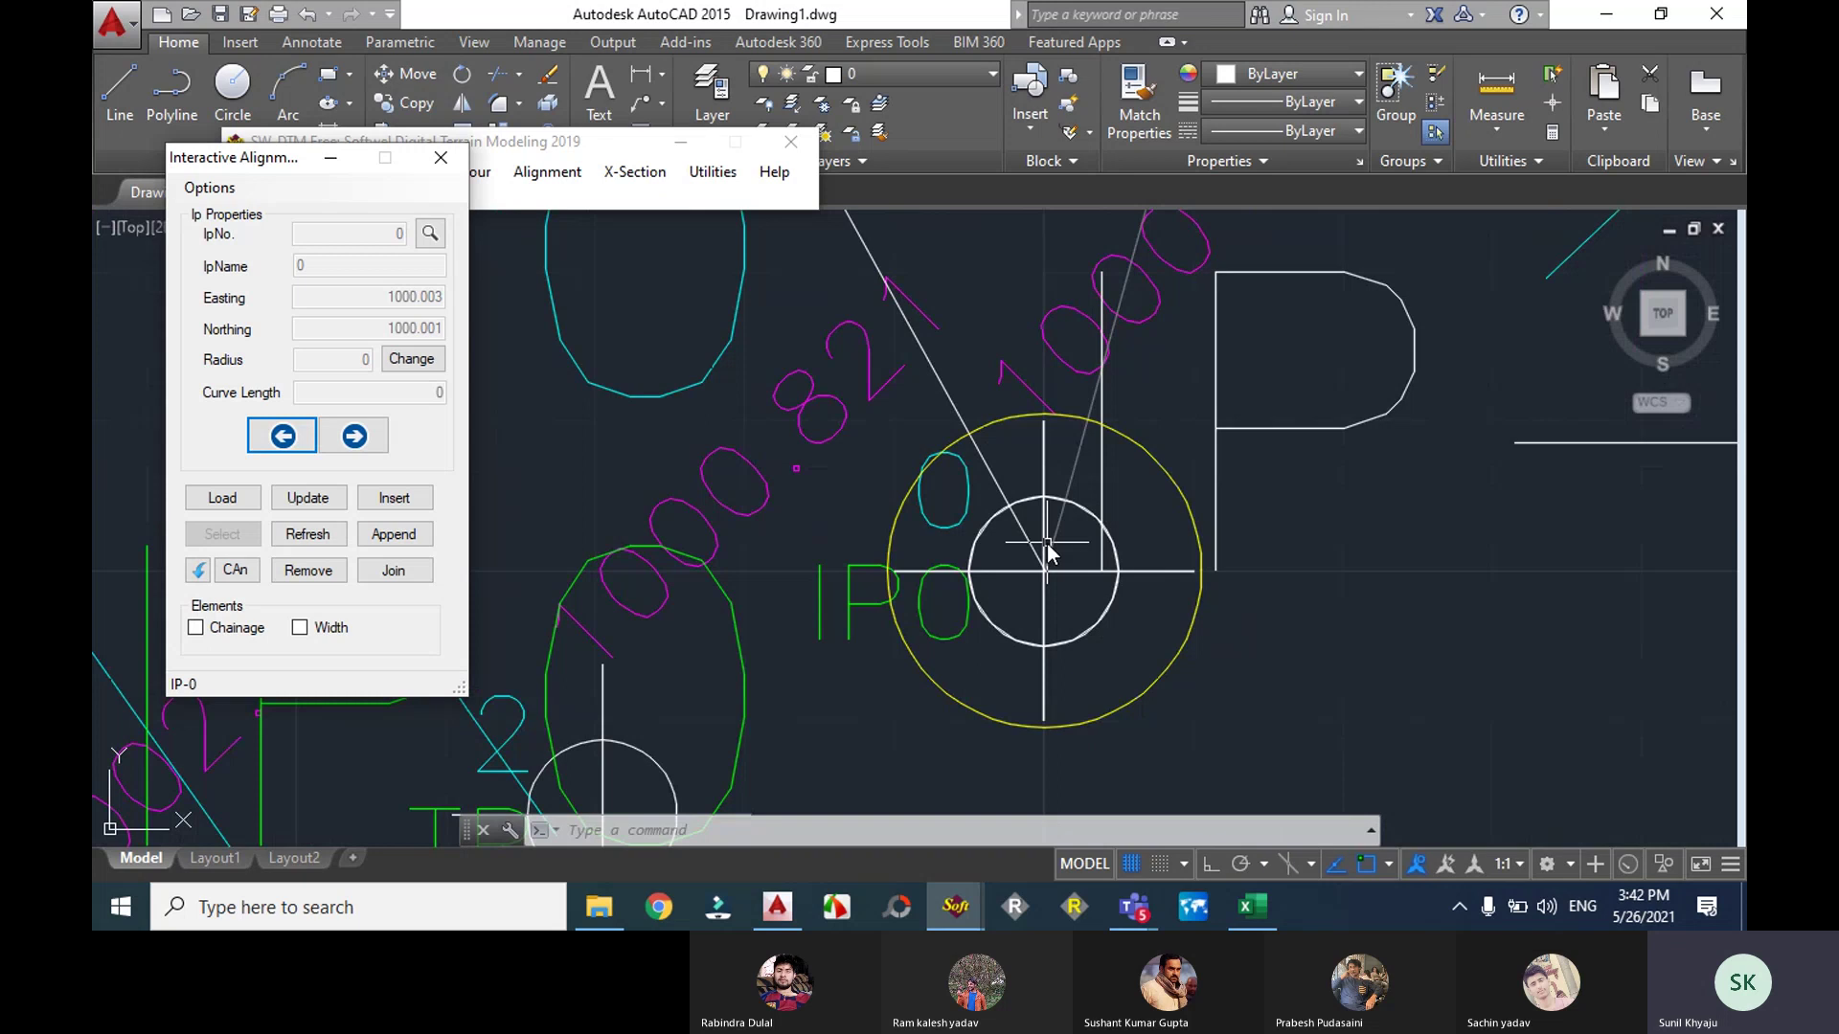
pyautogui.scroll(-10, 1046, 553)
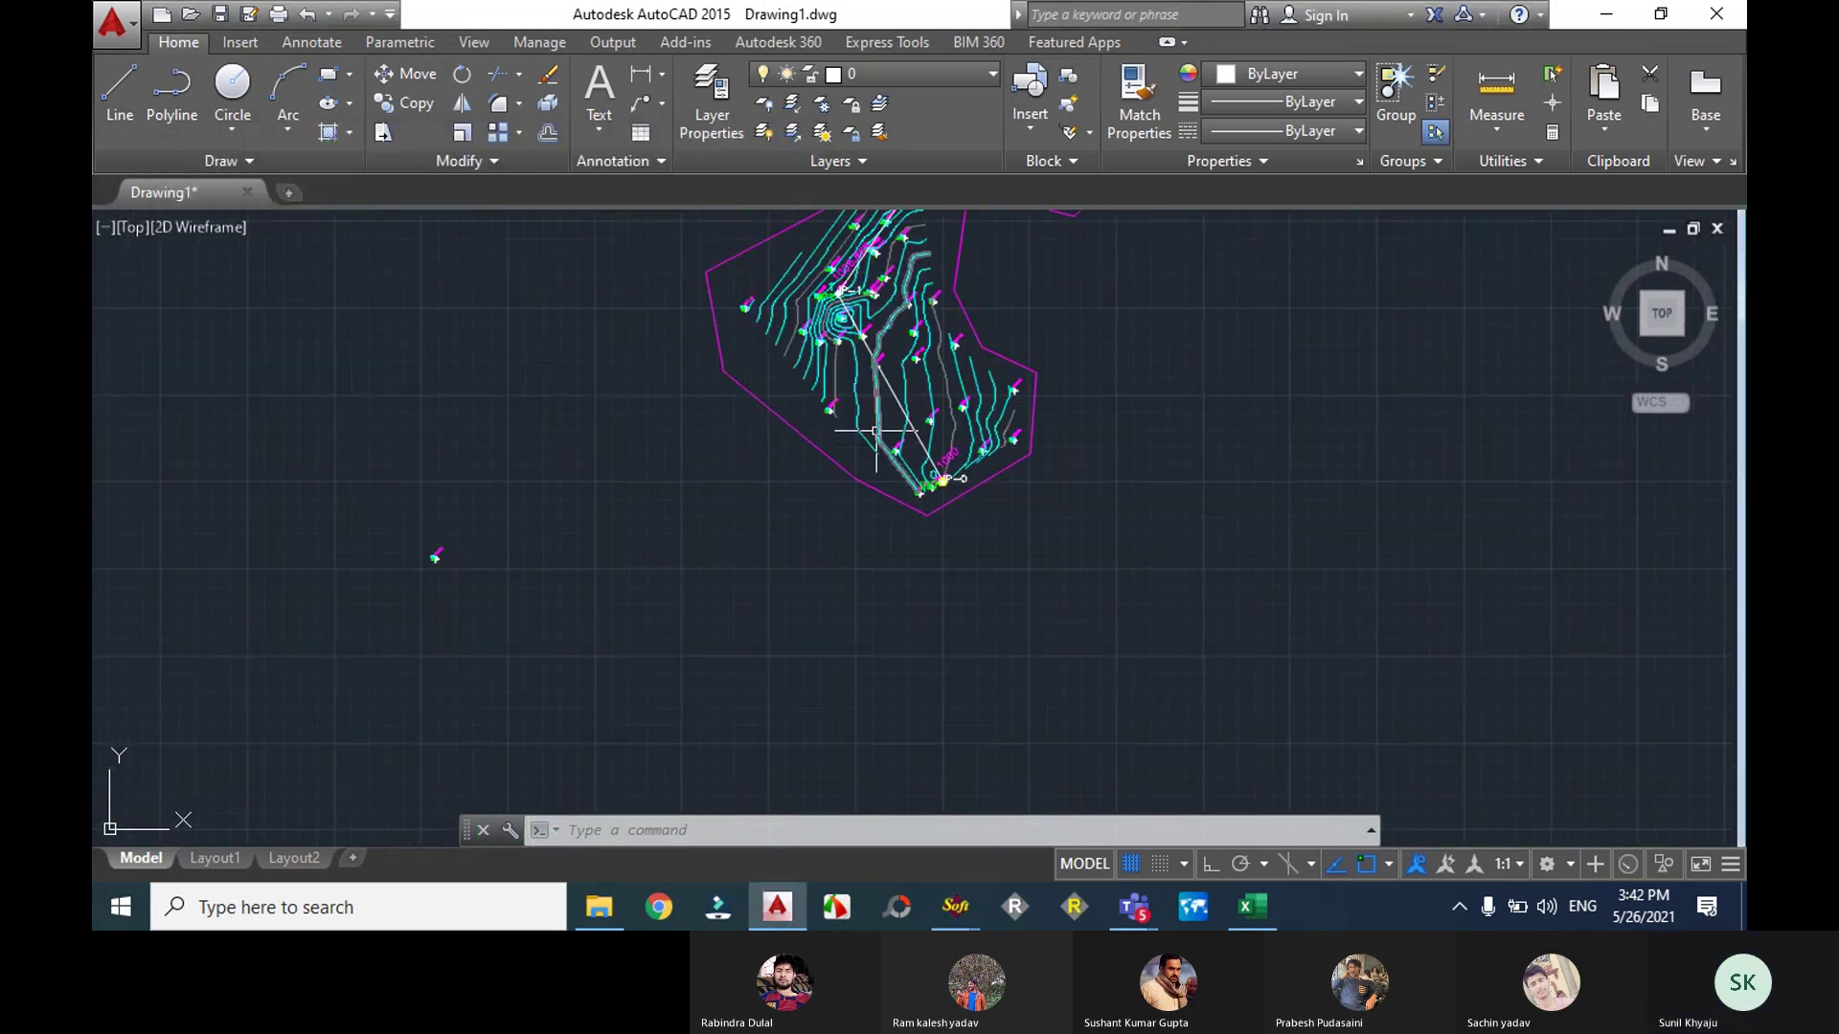
pyautogui.scroll(10, 875, 431)
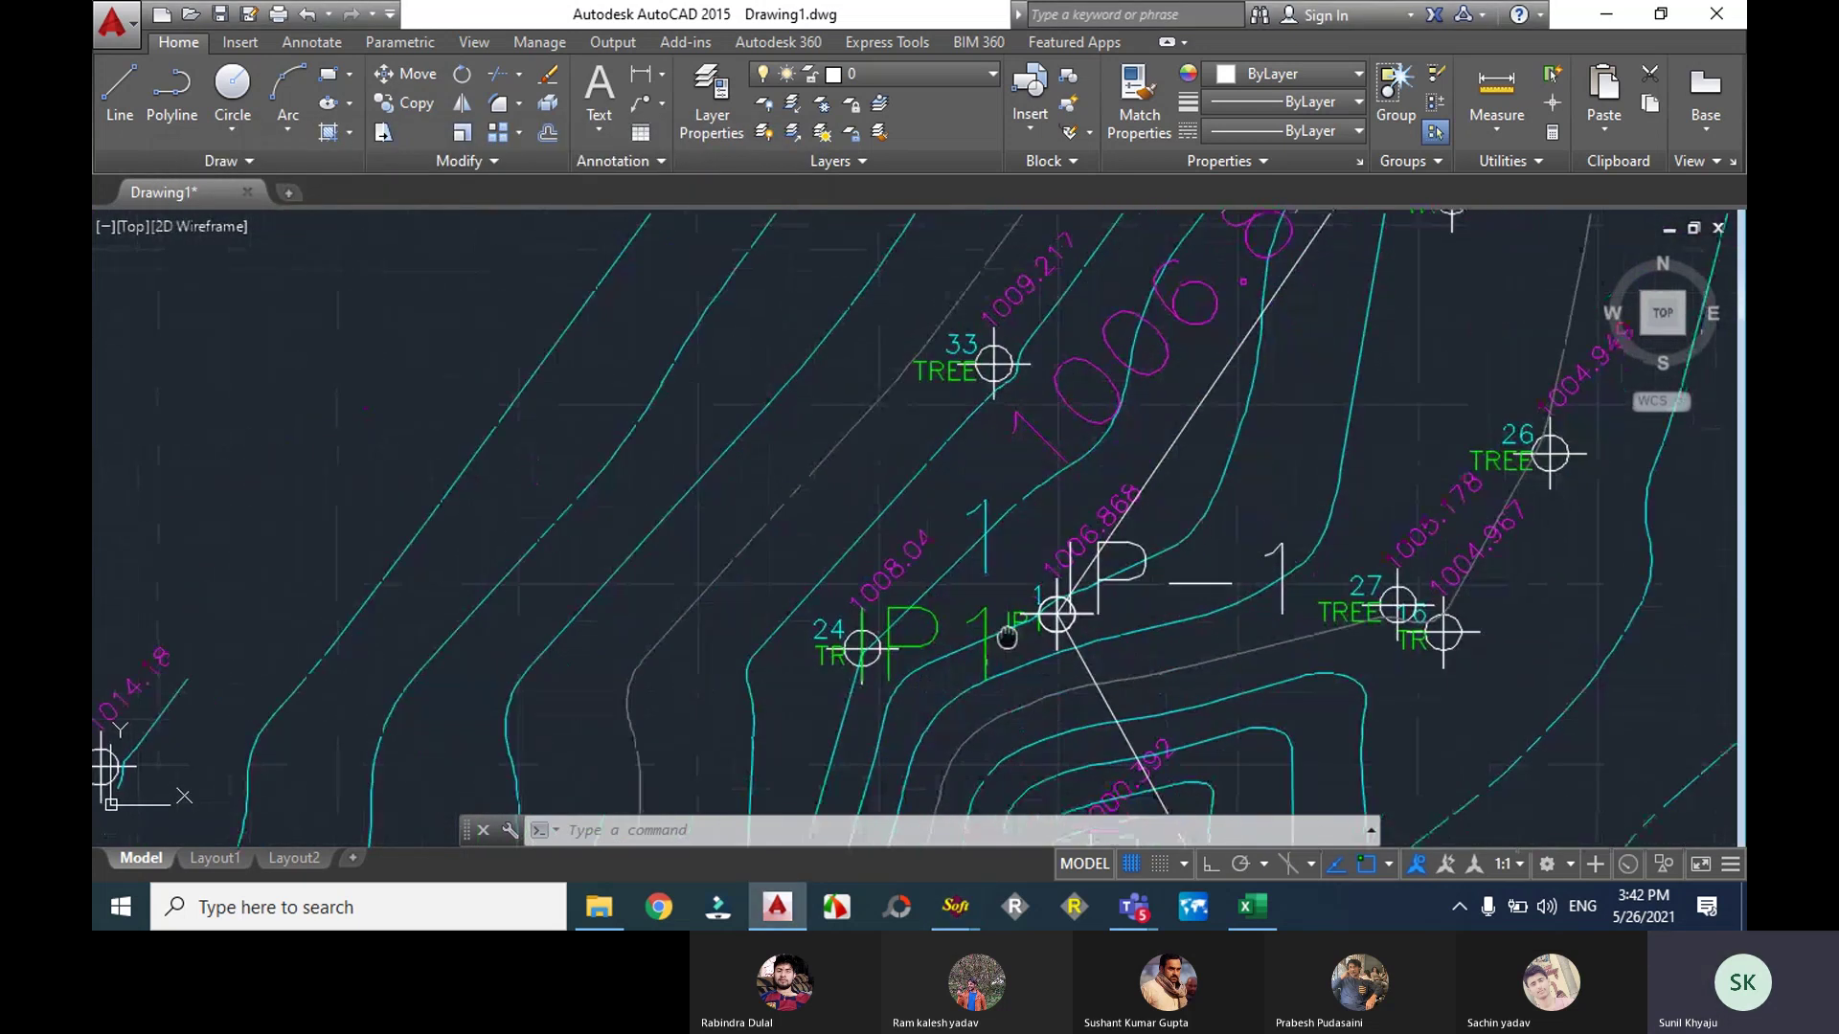
pyautogui.scroll(4, 1044, 738)
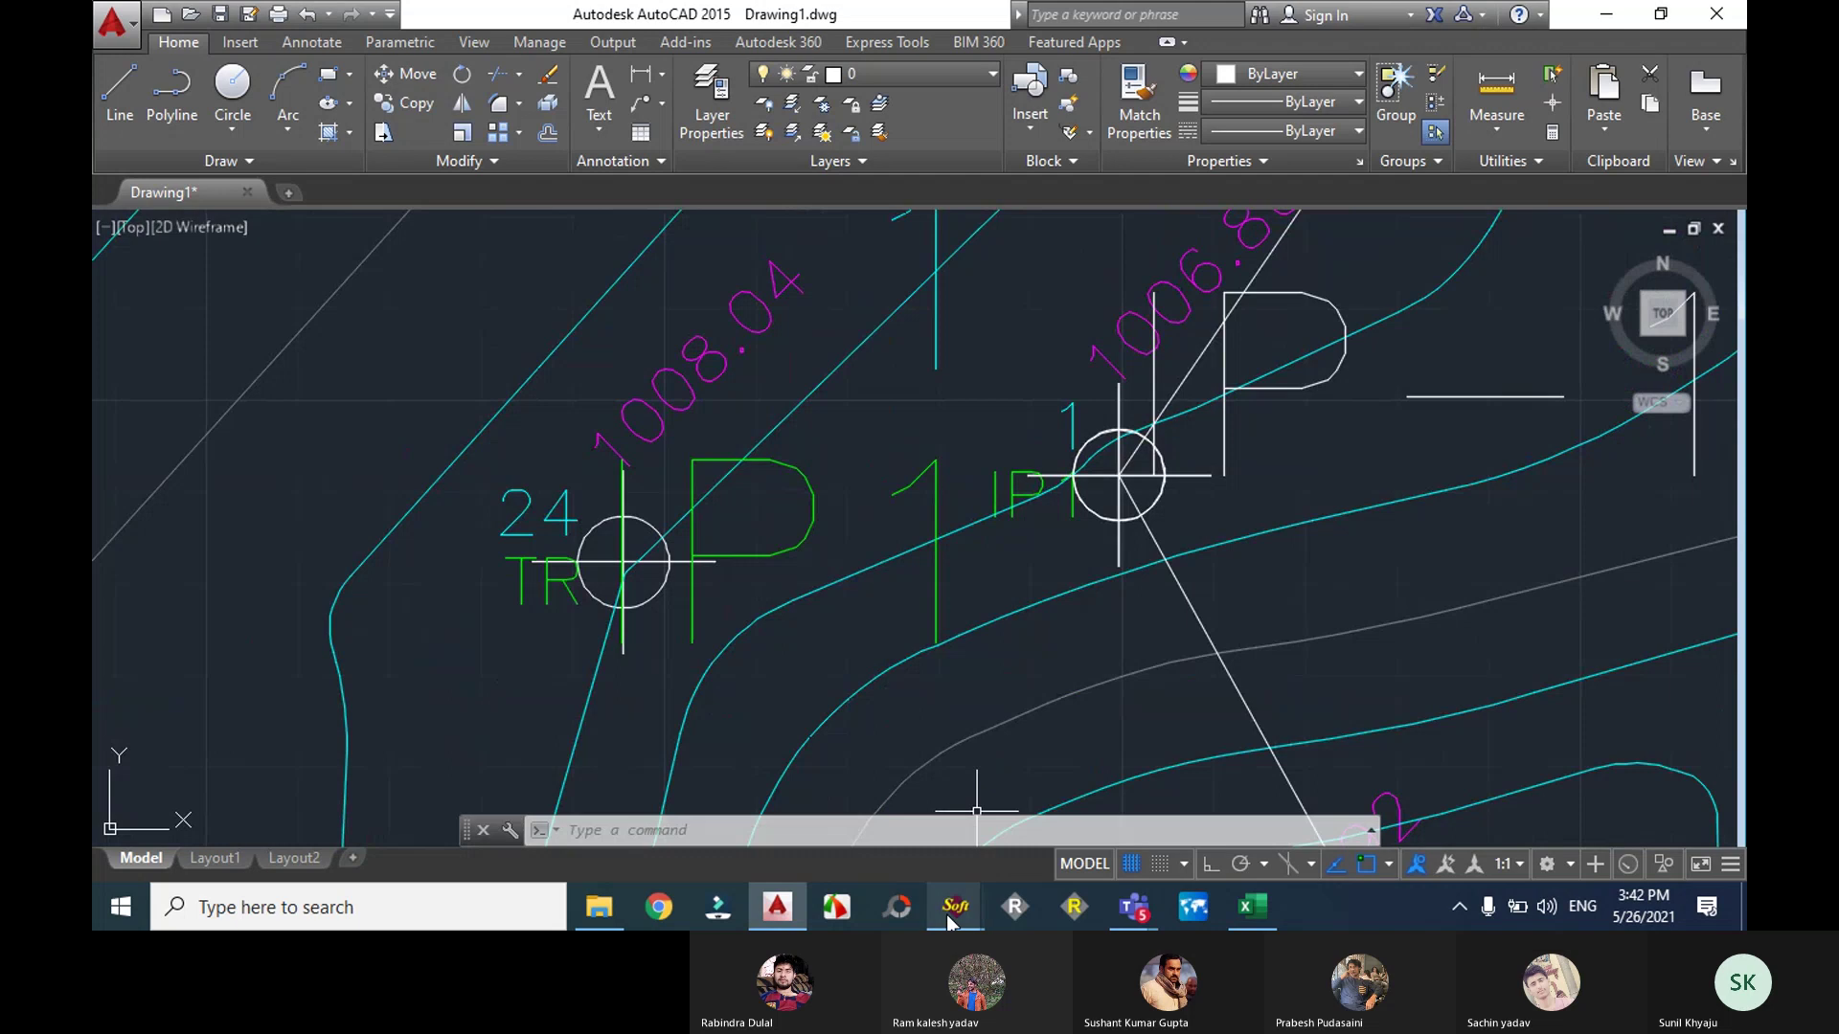
# Step: Make IP-1 the current intersection point, then switch to Excel and check its curve radius in cell K3 of the IP sheet
pyautogui.moveTo(948, 921)
pyautogui.click(1088, 793)
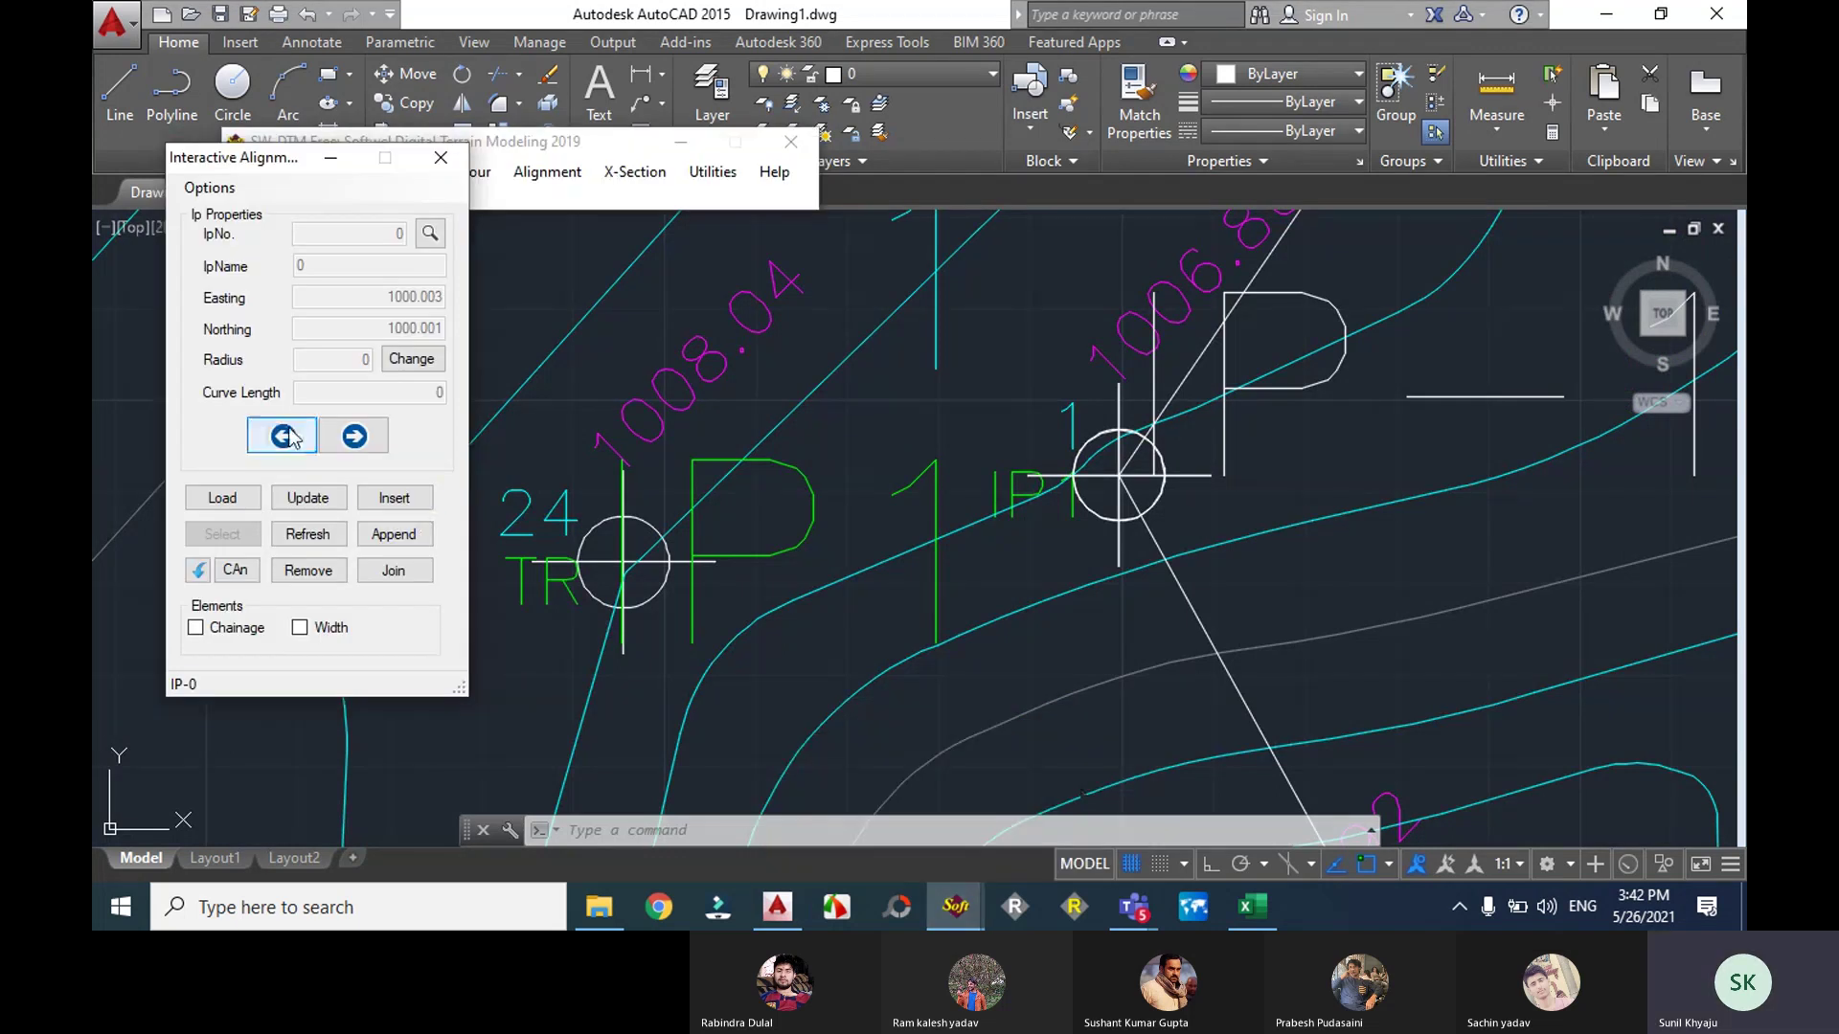
pyautogui.click(354, 435)
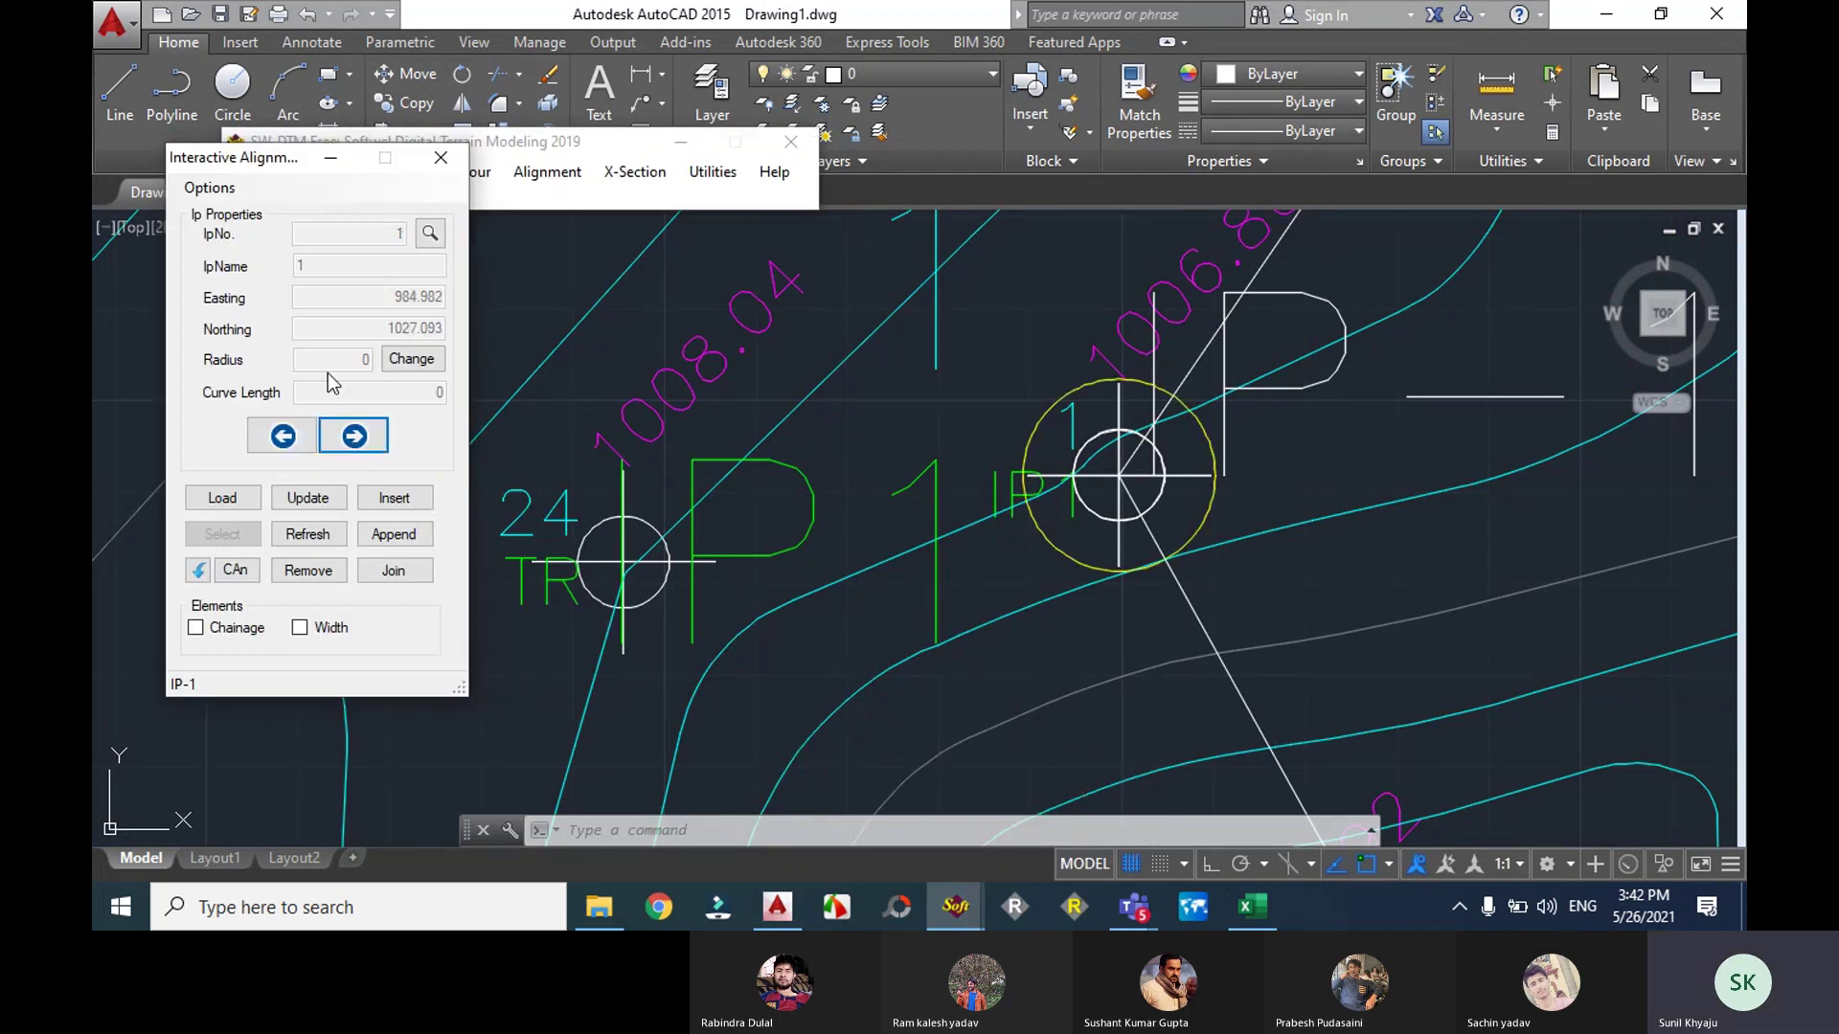
pyautogui.click(1253, 907)
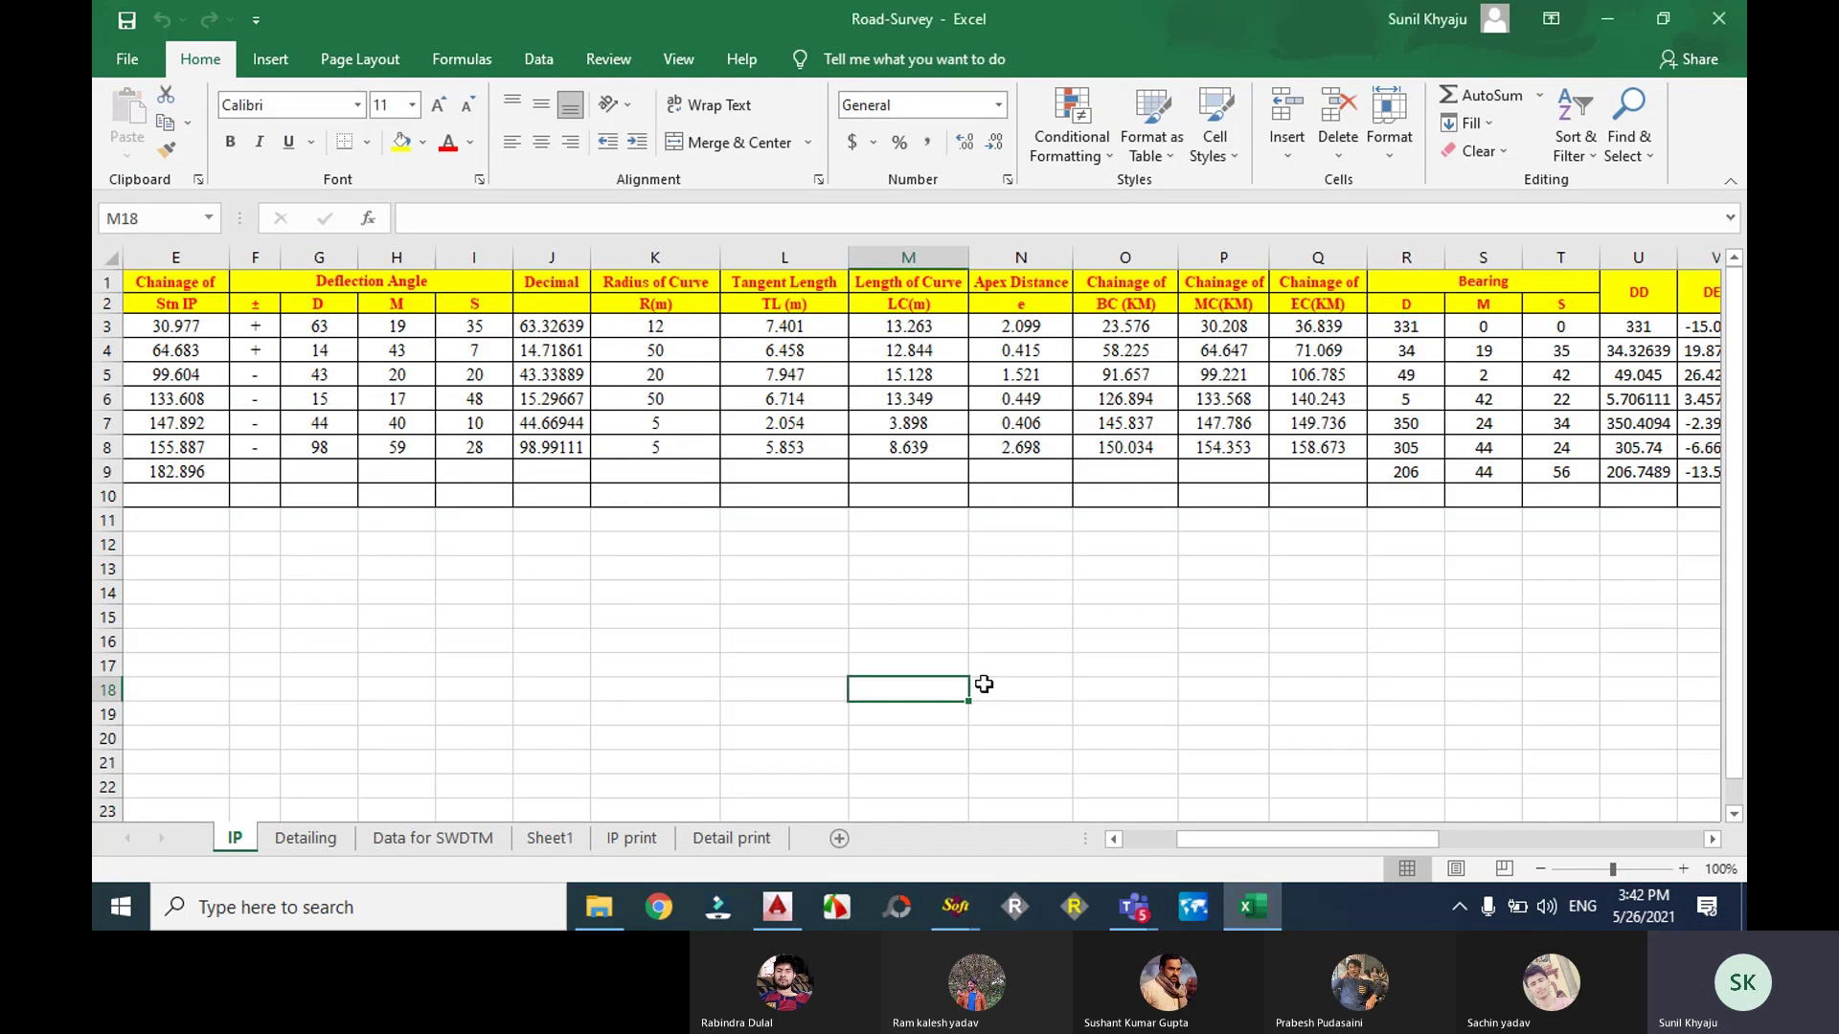
pyautogui.click(677, 326)
pyautogui.moveTo(955, 907)
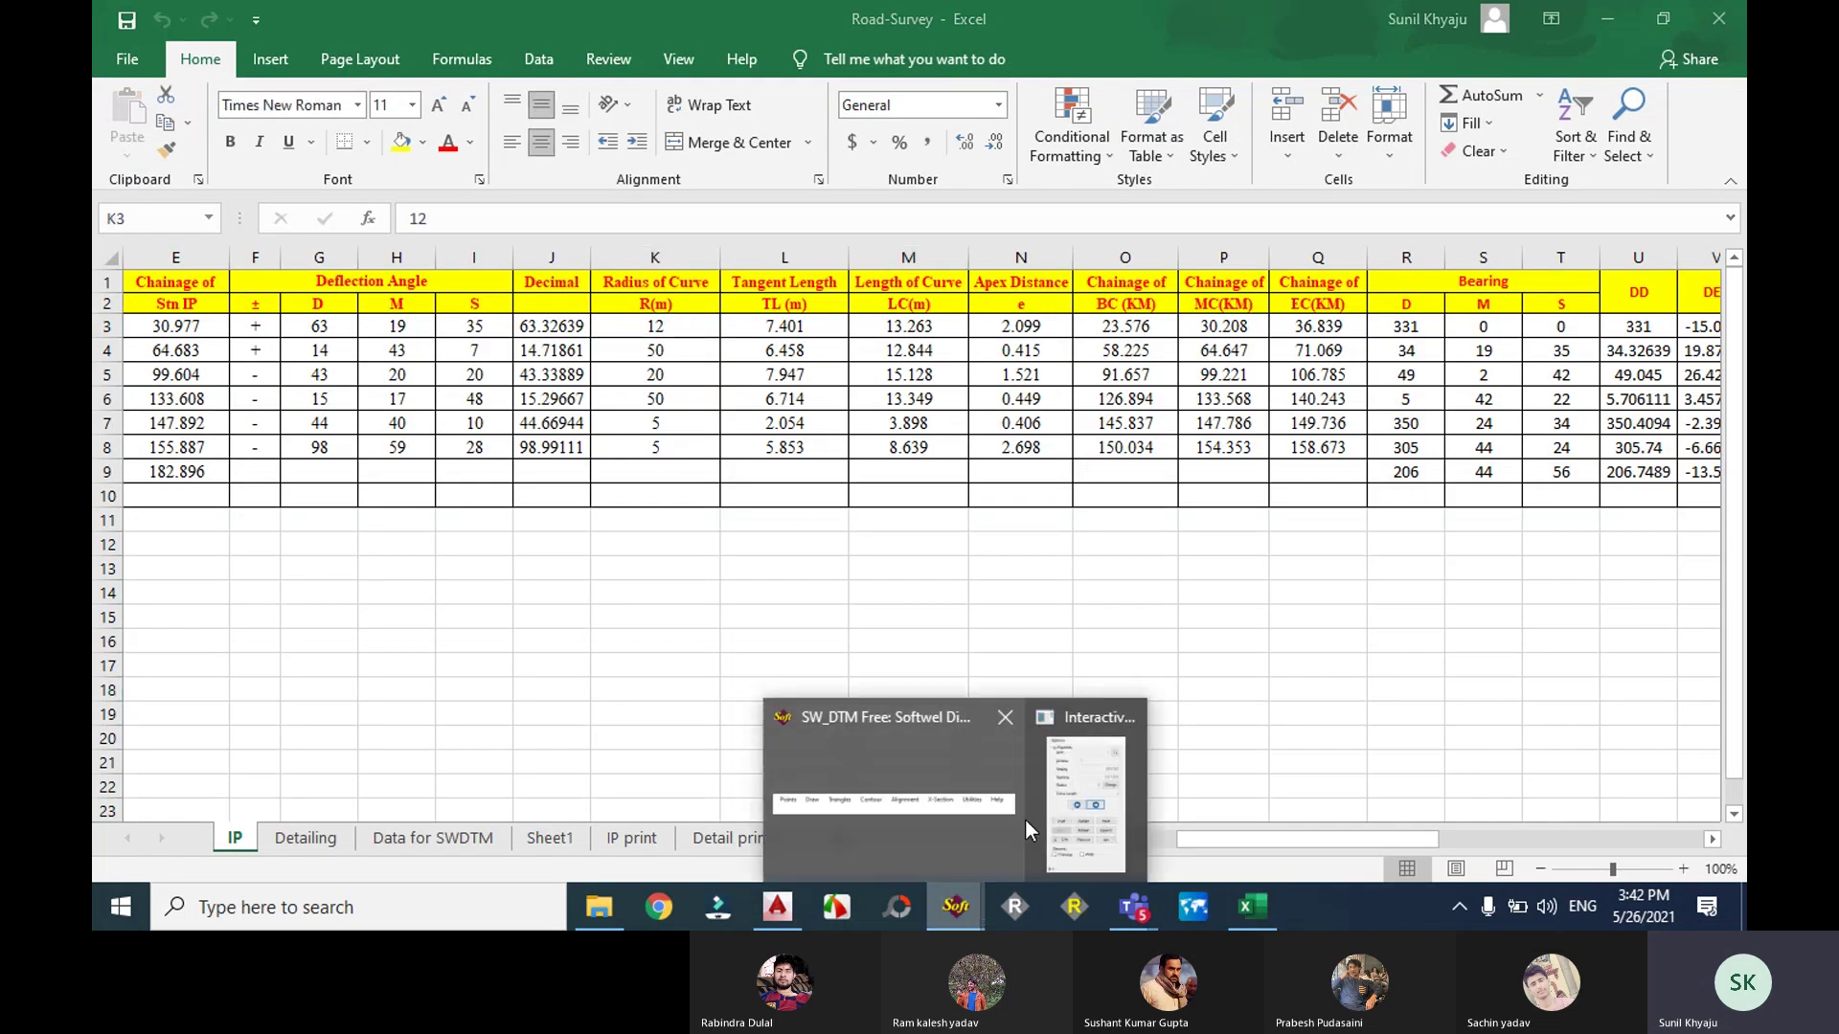
pyautogui.click(1069, 772)
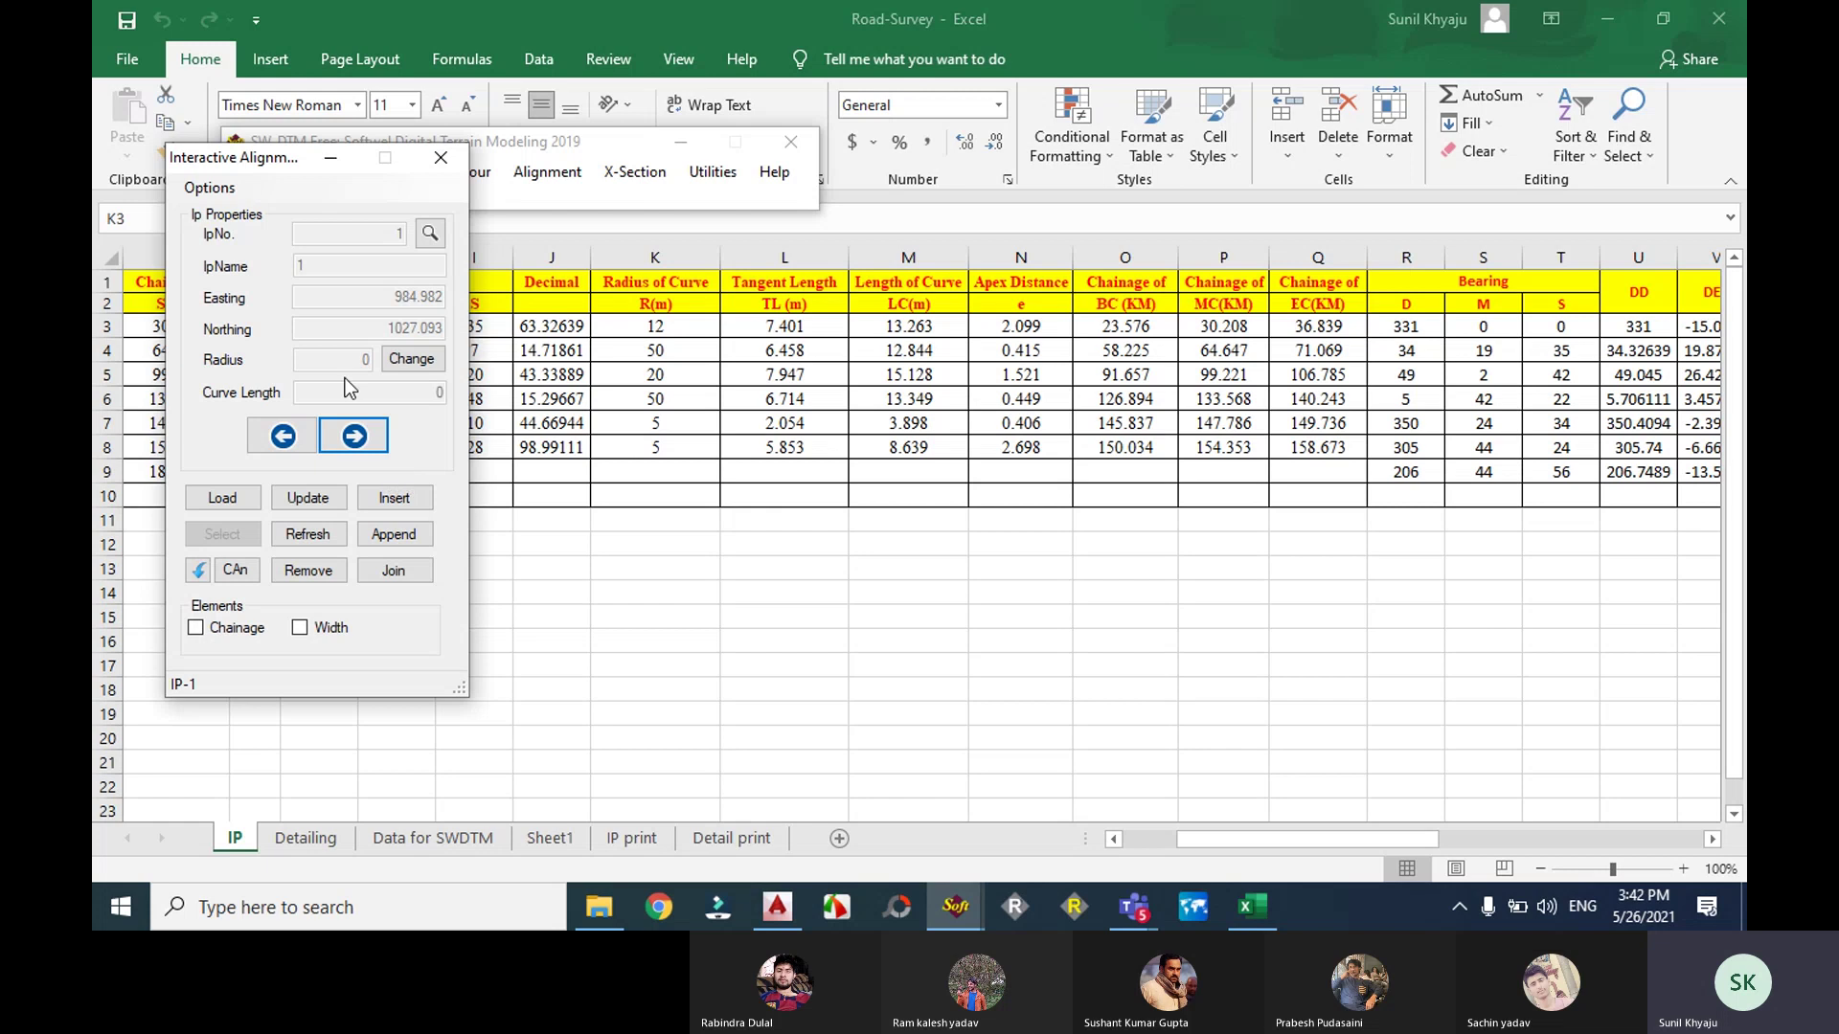
# Step: Return to AutoCAD and set the curve radius of IP-1 to 12 in Interactive Alignment
pyautogui.click(777, 907)
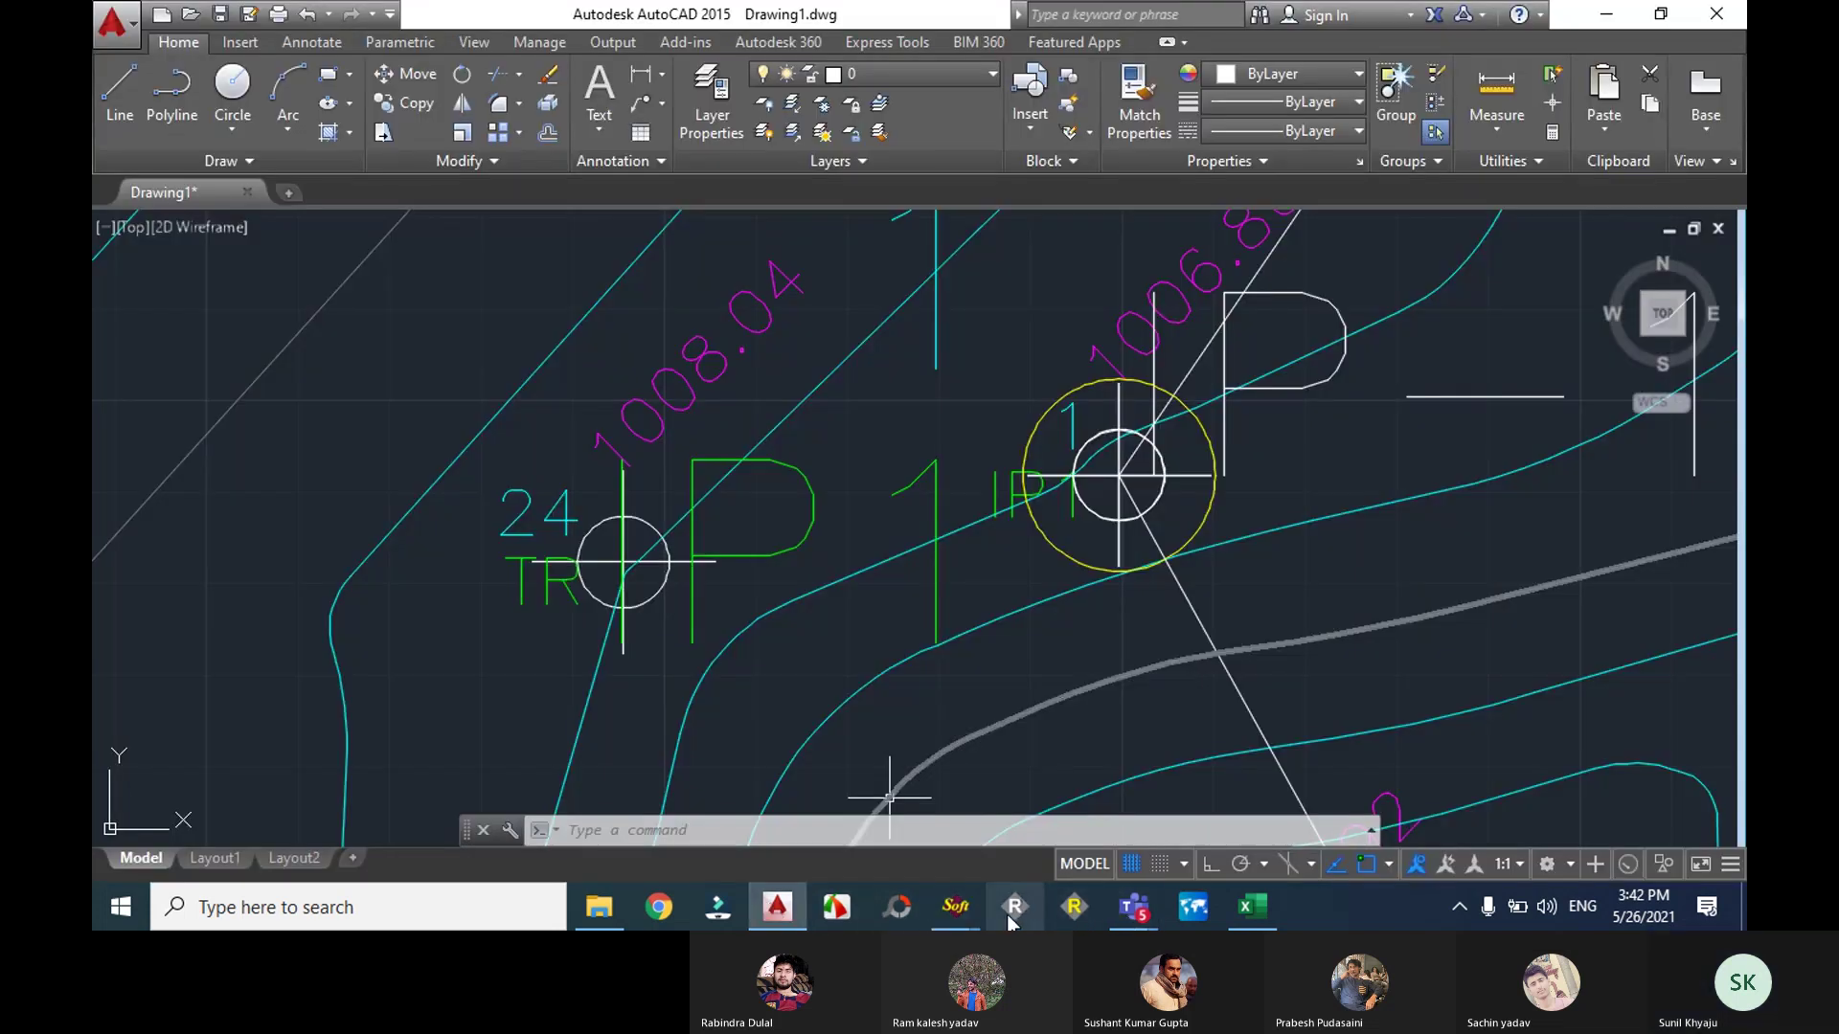
pyautogui.moveTo(955, 907)
pyautogui.click(1054, 814)
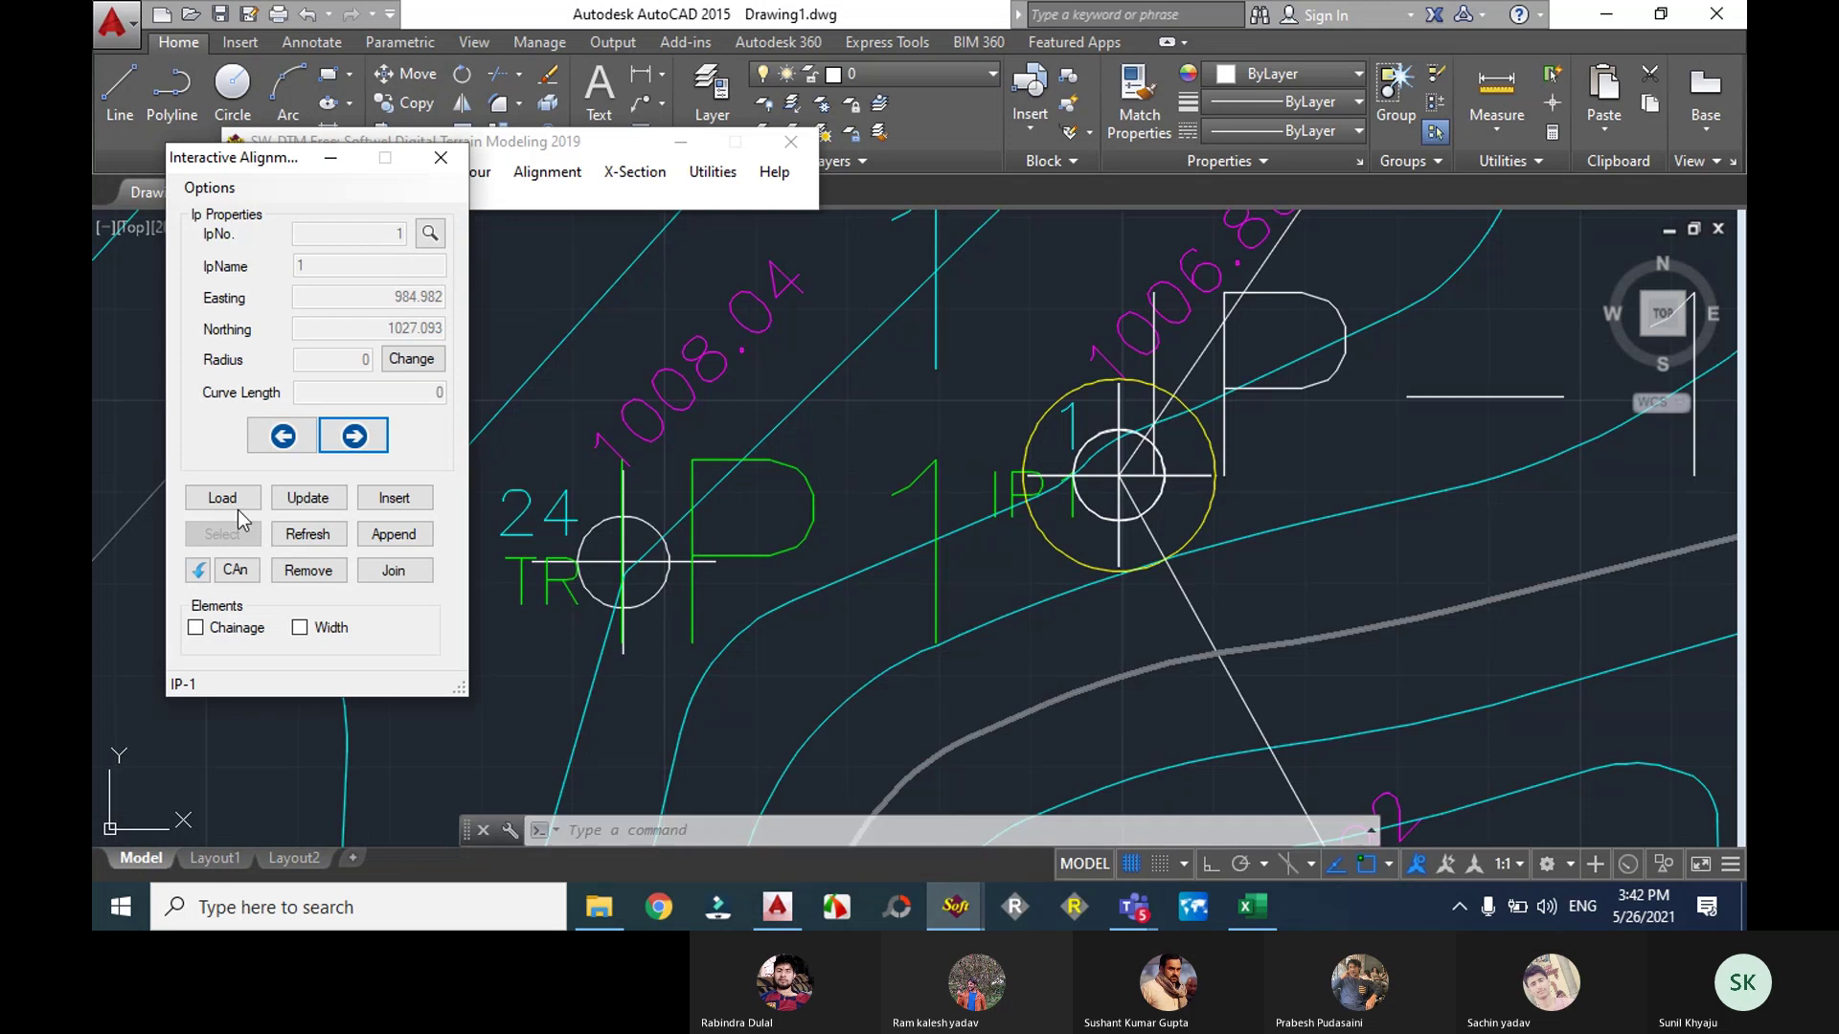
pyautogui.click(412, 359)
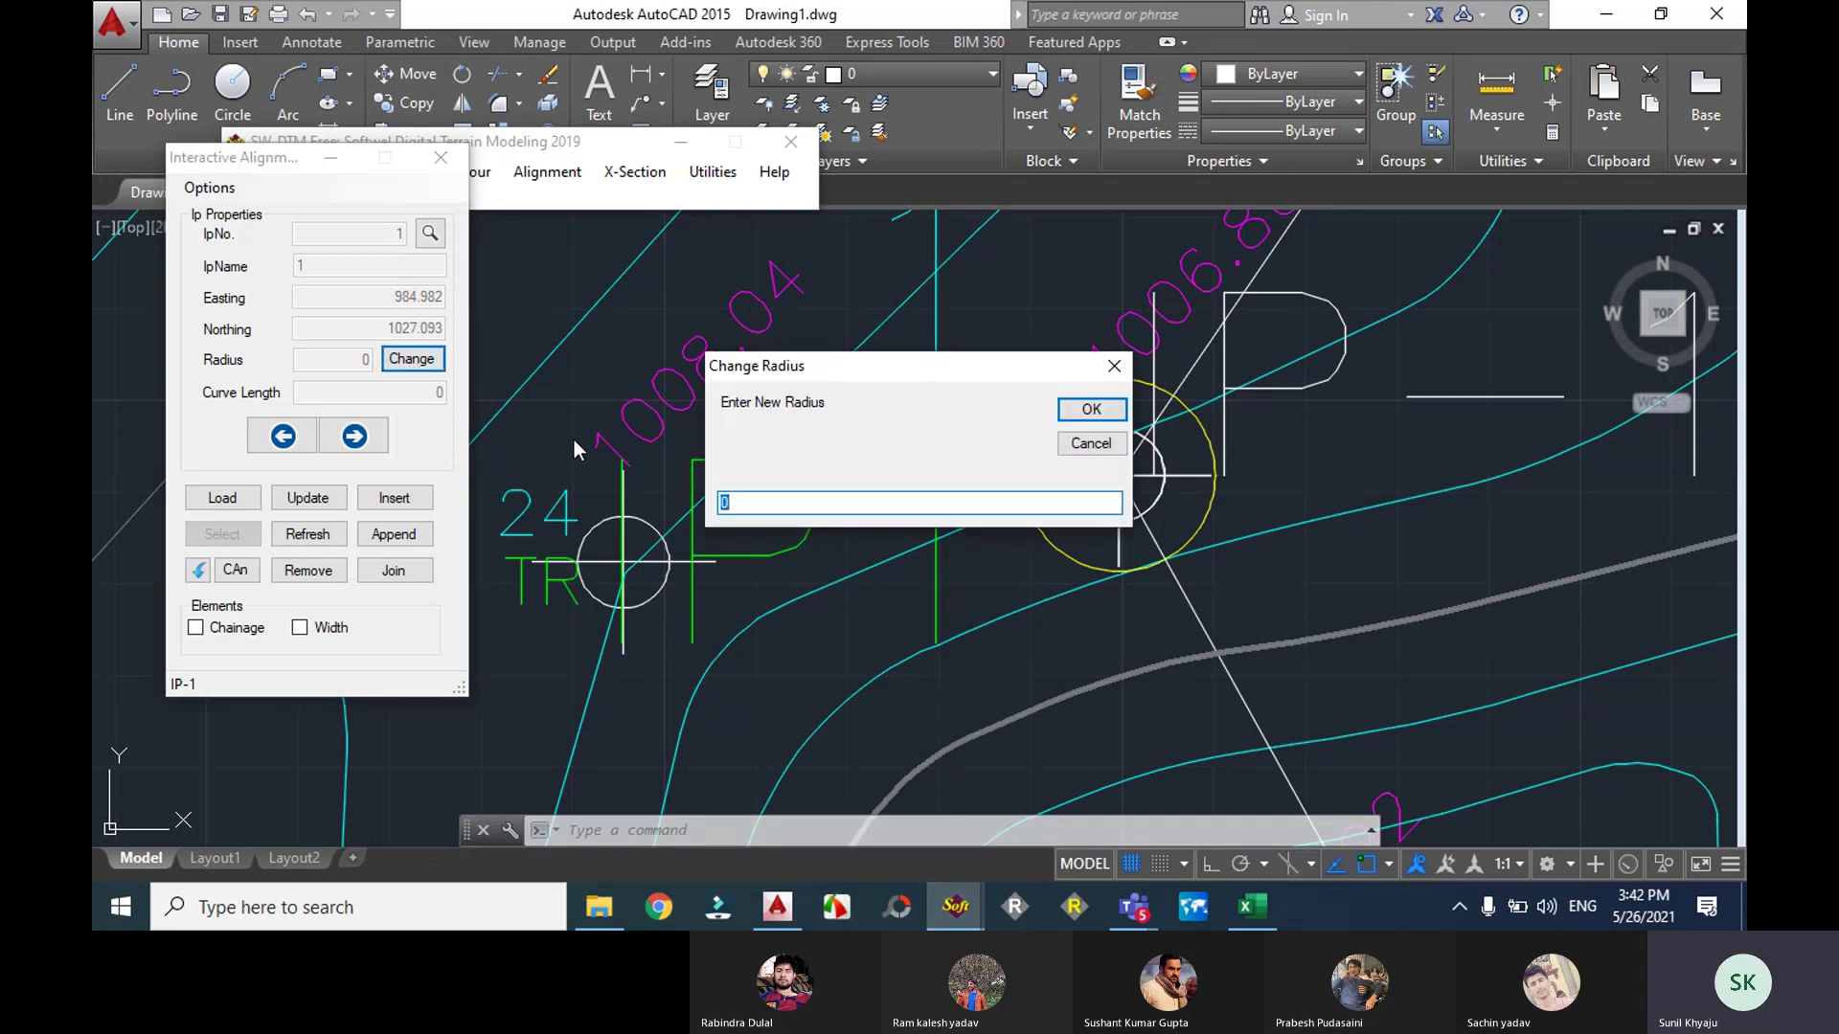
pyautogui.write('12')
pyautogui.click(1082, 414)
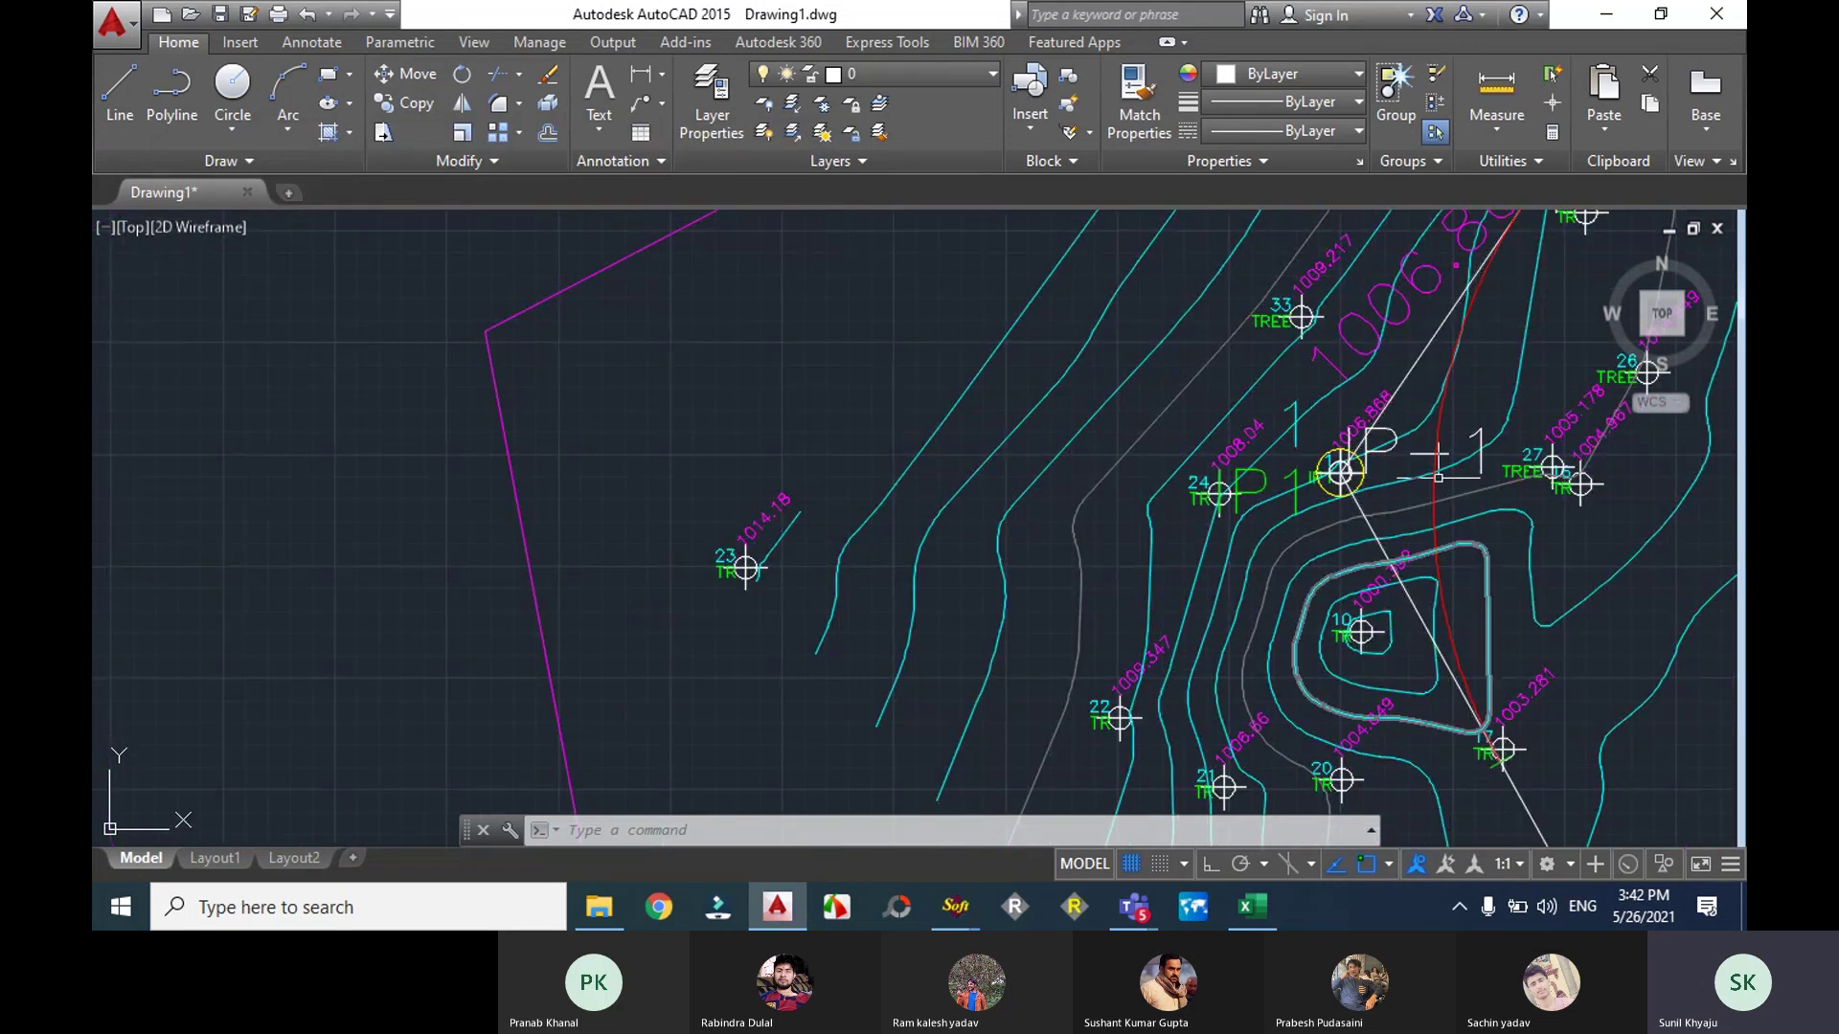
# Step: Inspect the new curve at IP-1, check its row on the Excel IP sheet, and return to Interactive Alignment over AutoCAD
pyautogui.scroll(-5, 1425, 457)
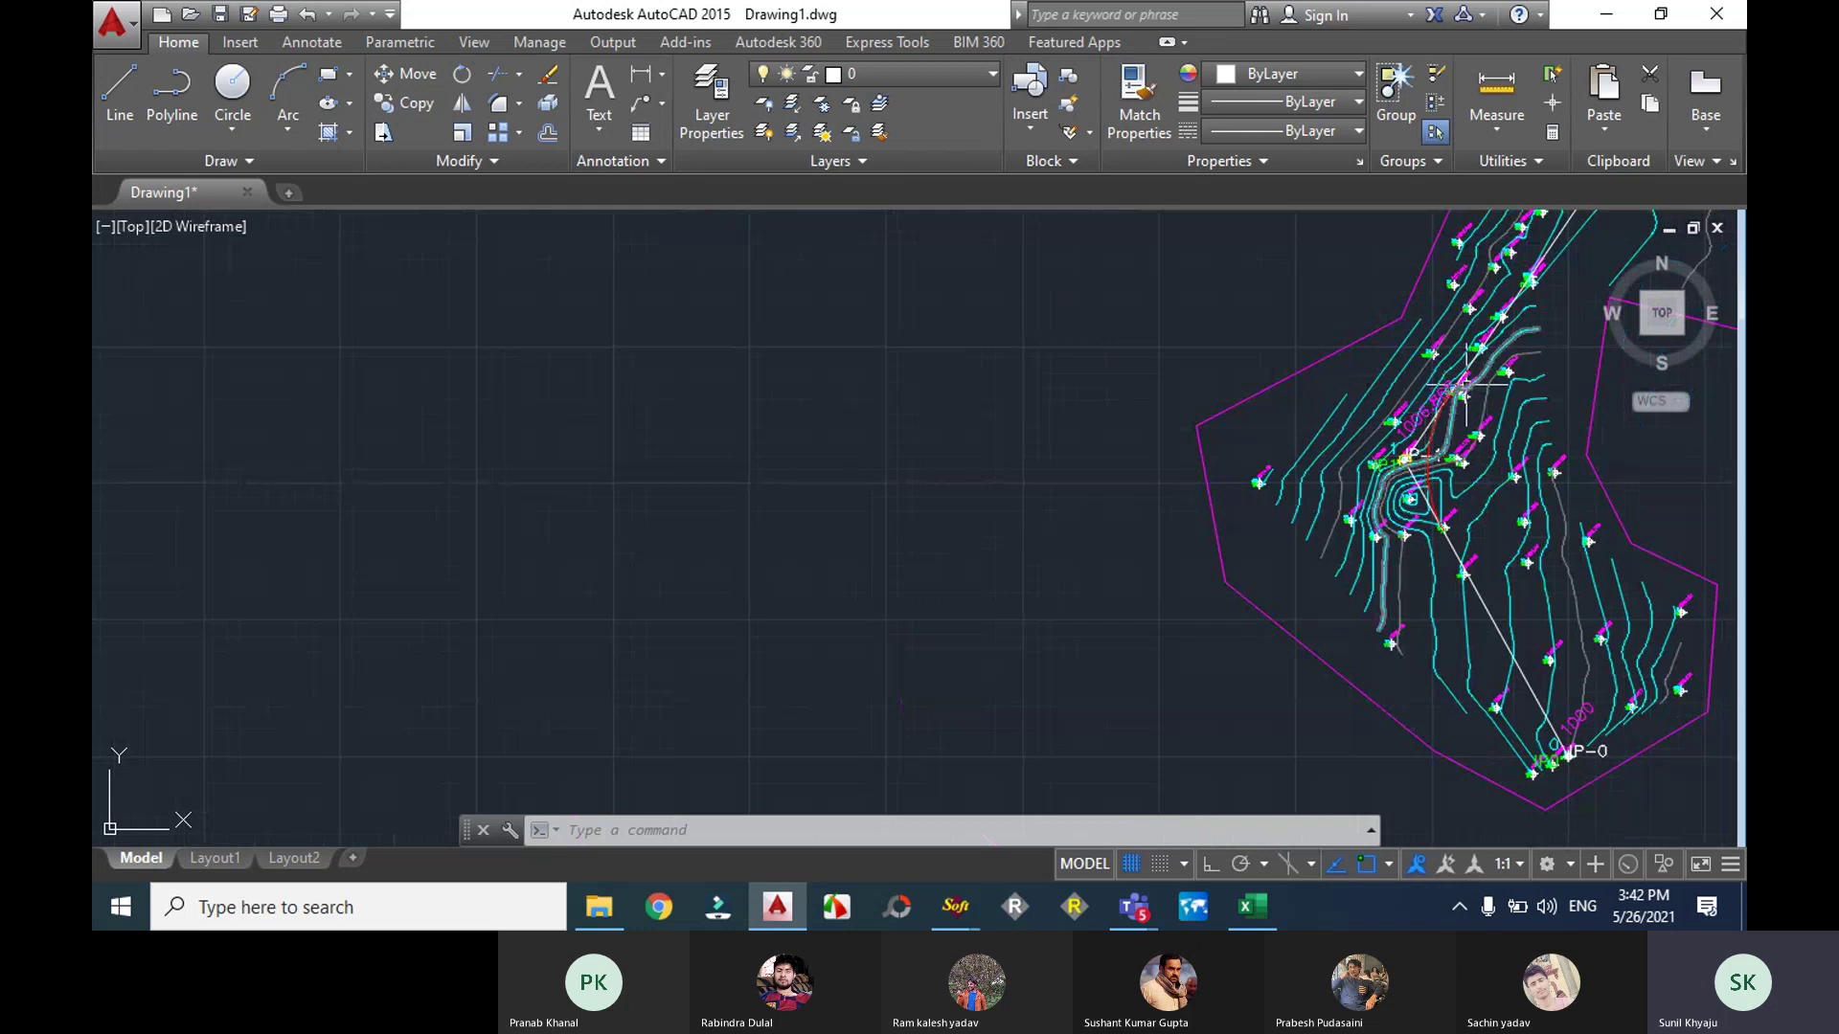
pyautogui.scroll(5, 1409, 408)
pyautogui.scroll(3, 1425, 412)
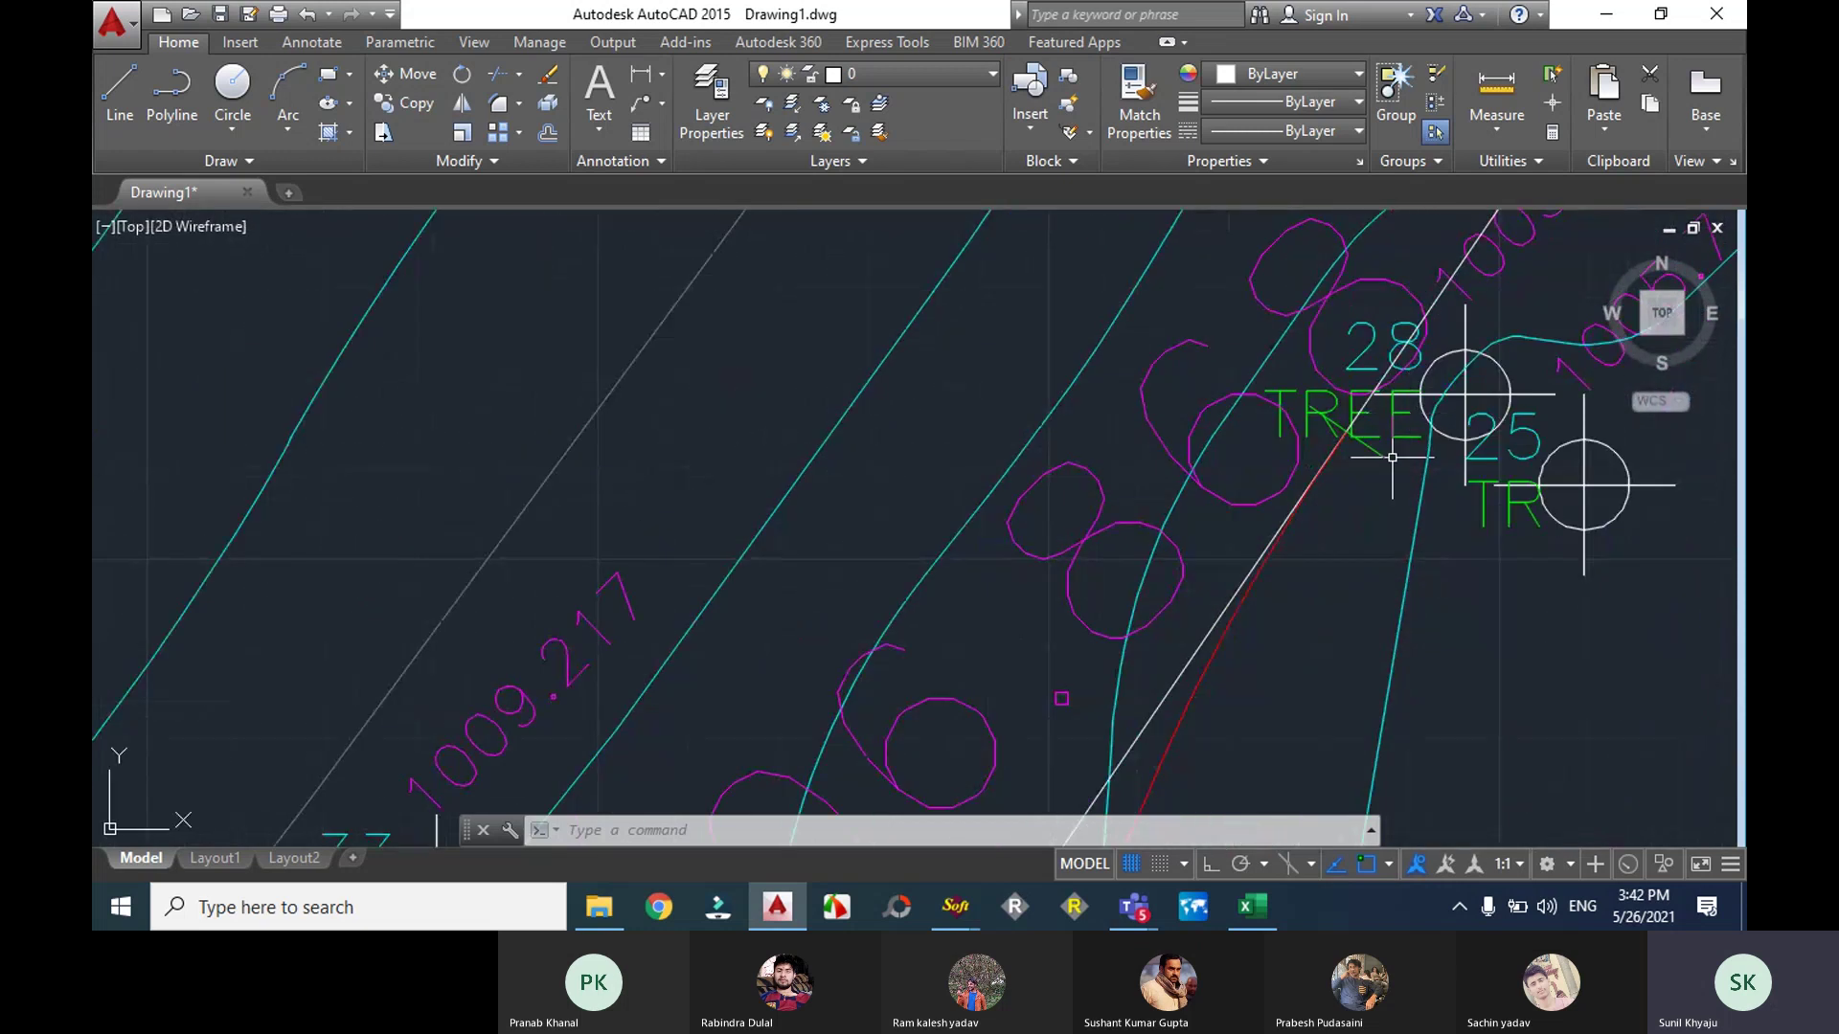
pyautogui.scroll(-7, 1444, 400)
pyautogui.moveTo(1444, 400); pyautogui.dragTo(932, 515, button='middle')
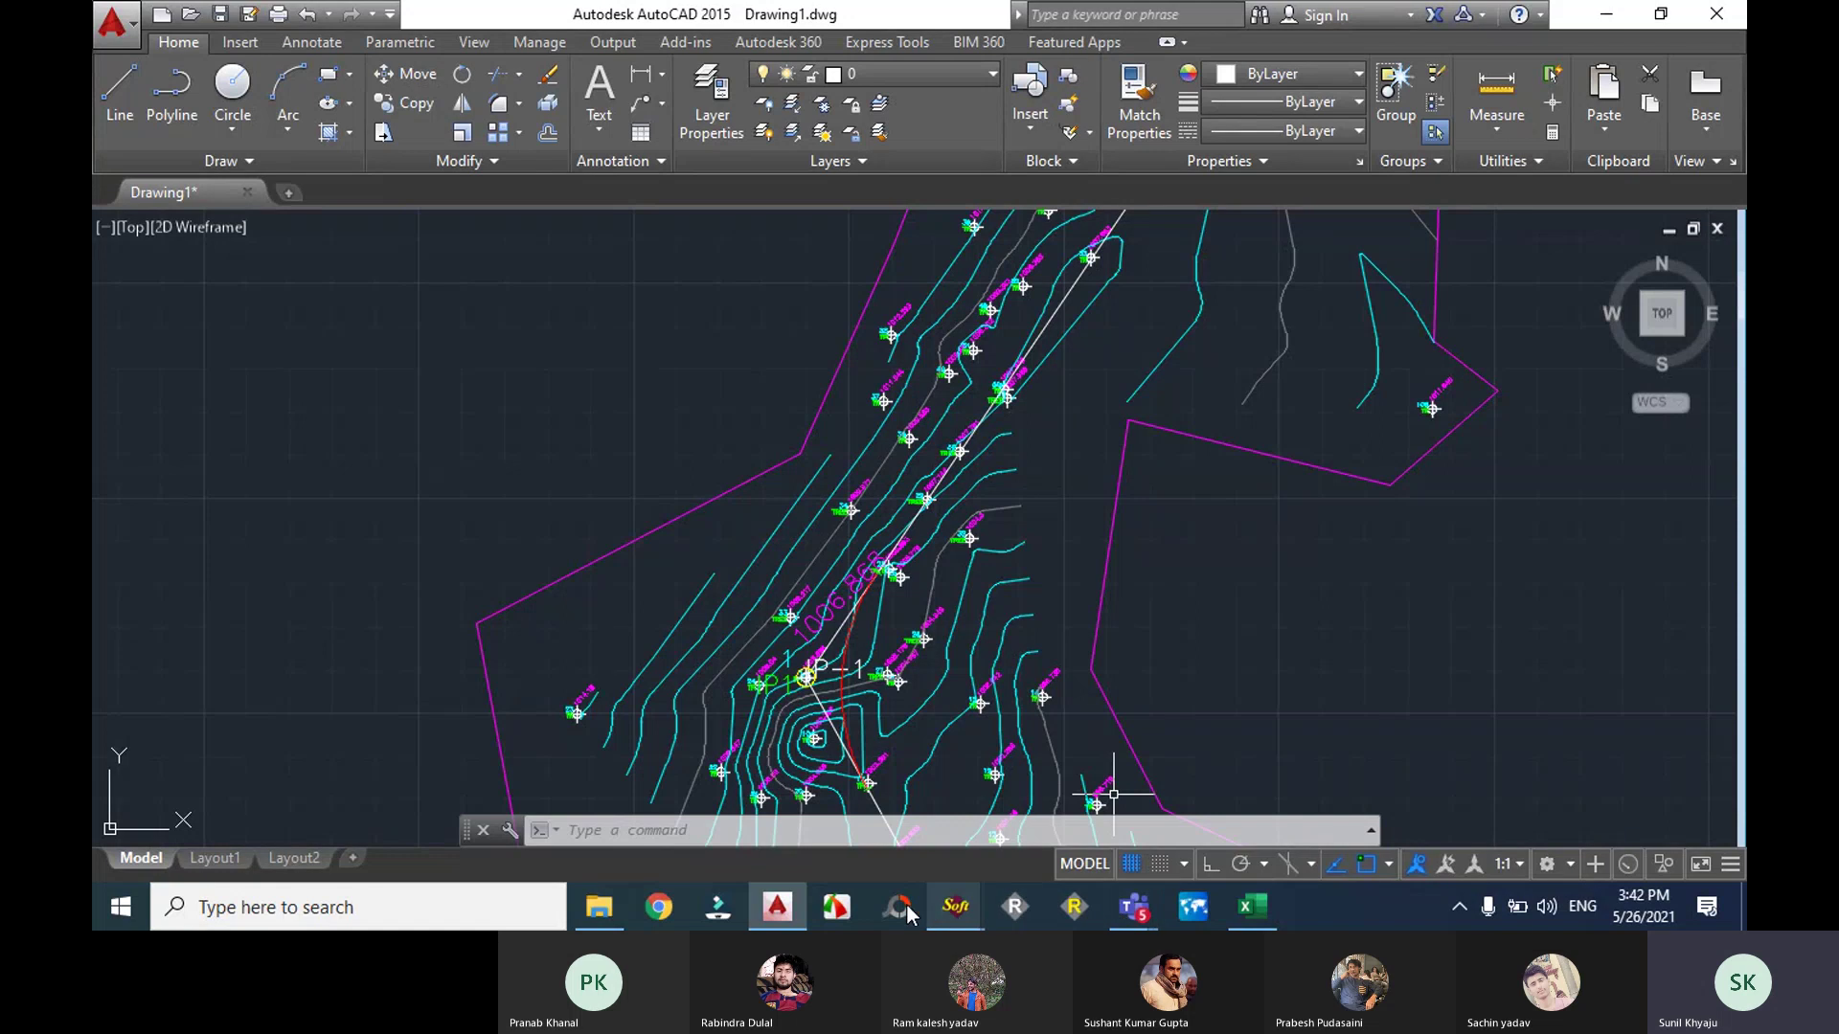
pyautogui.moveTo(956, 907)
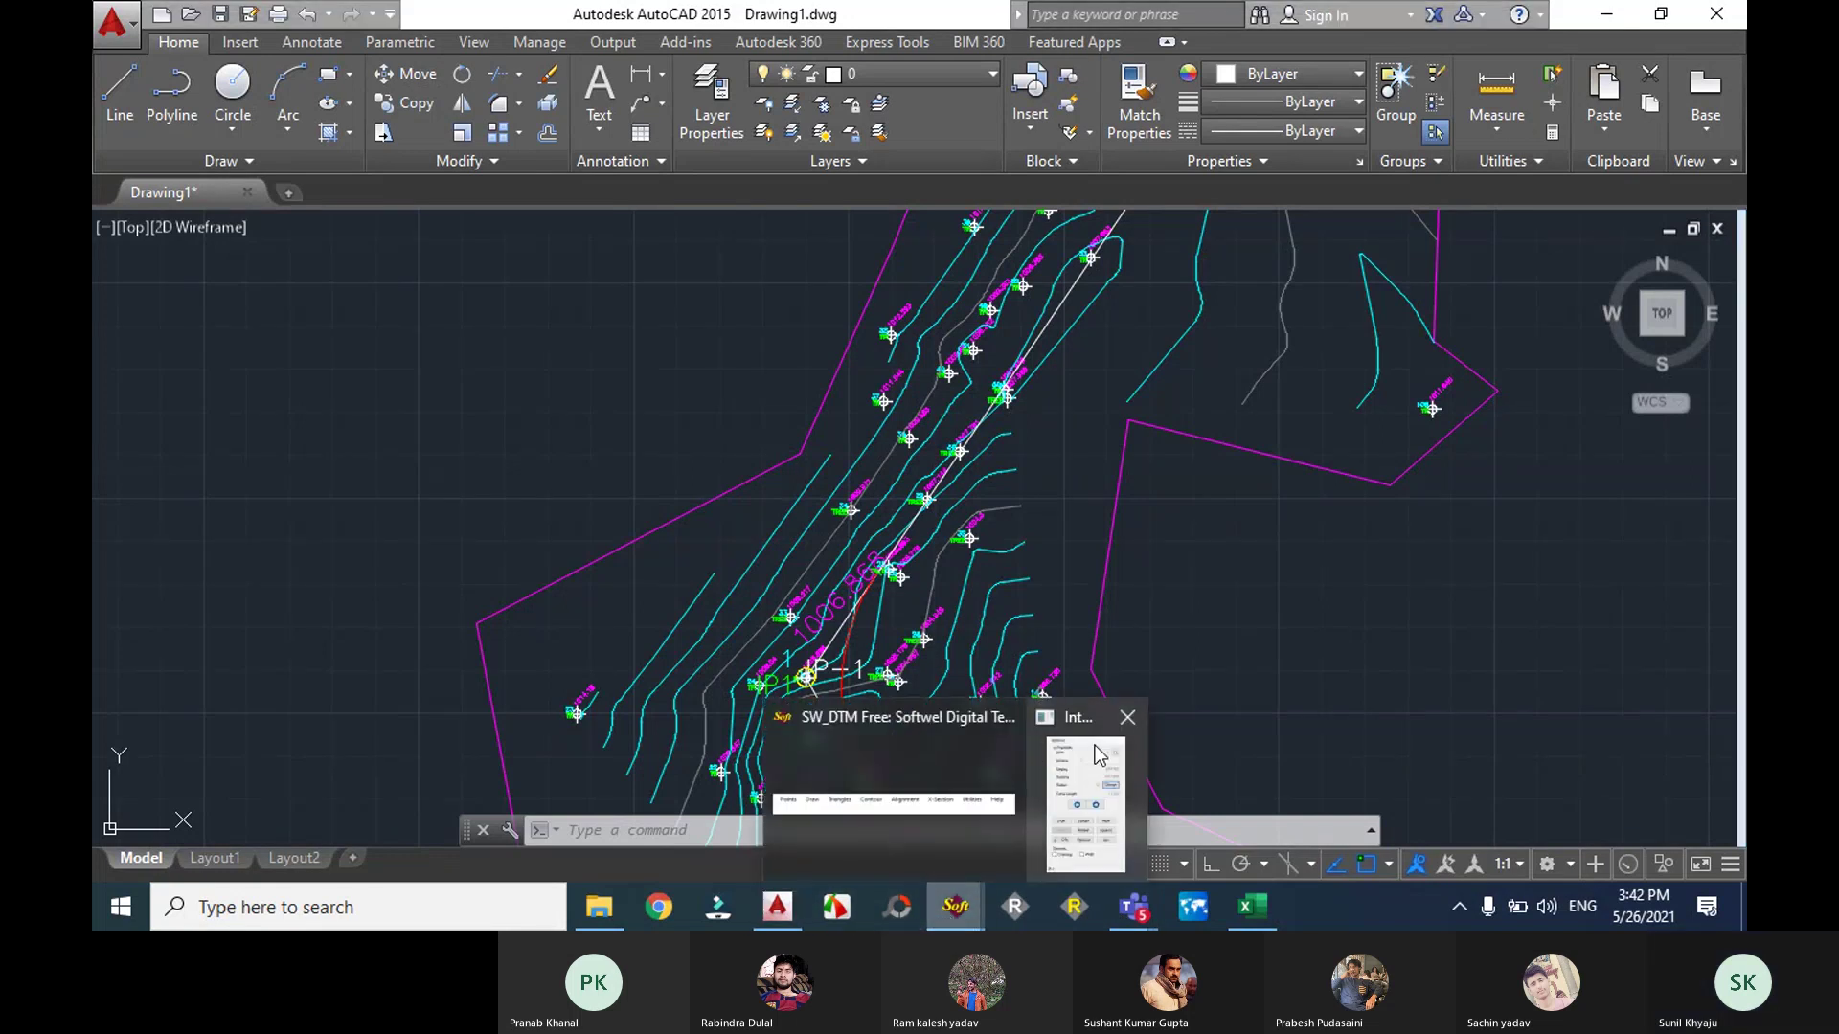
pyautogui.click(1100, 756)
pyautogui.click(1255, 907)
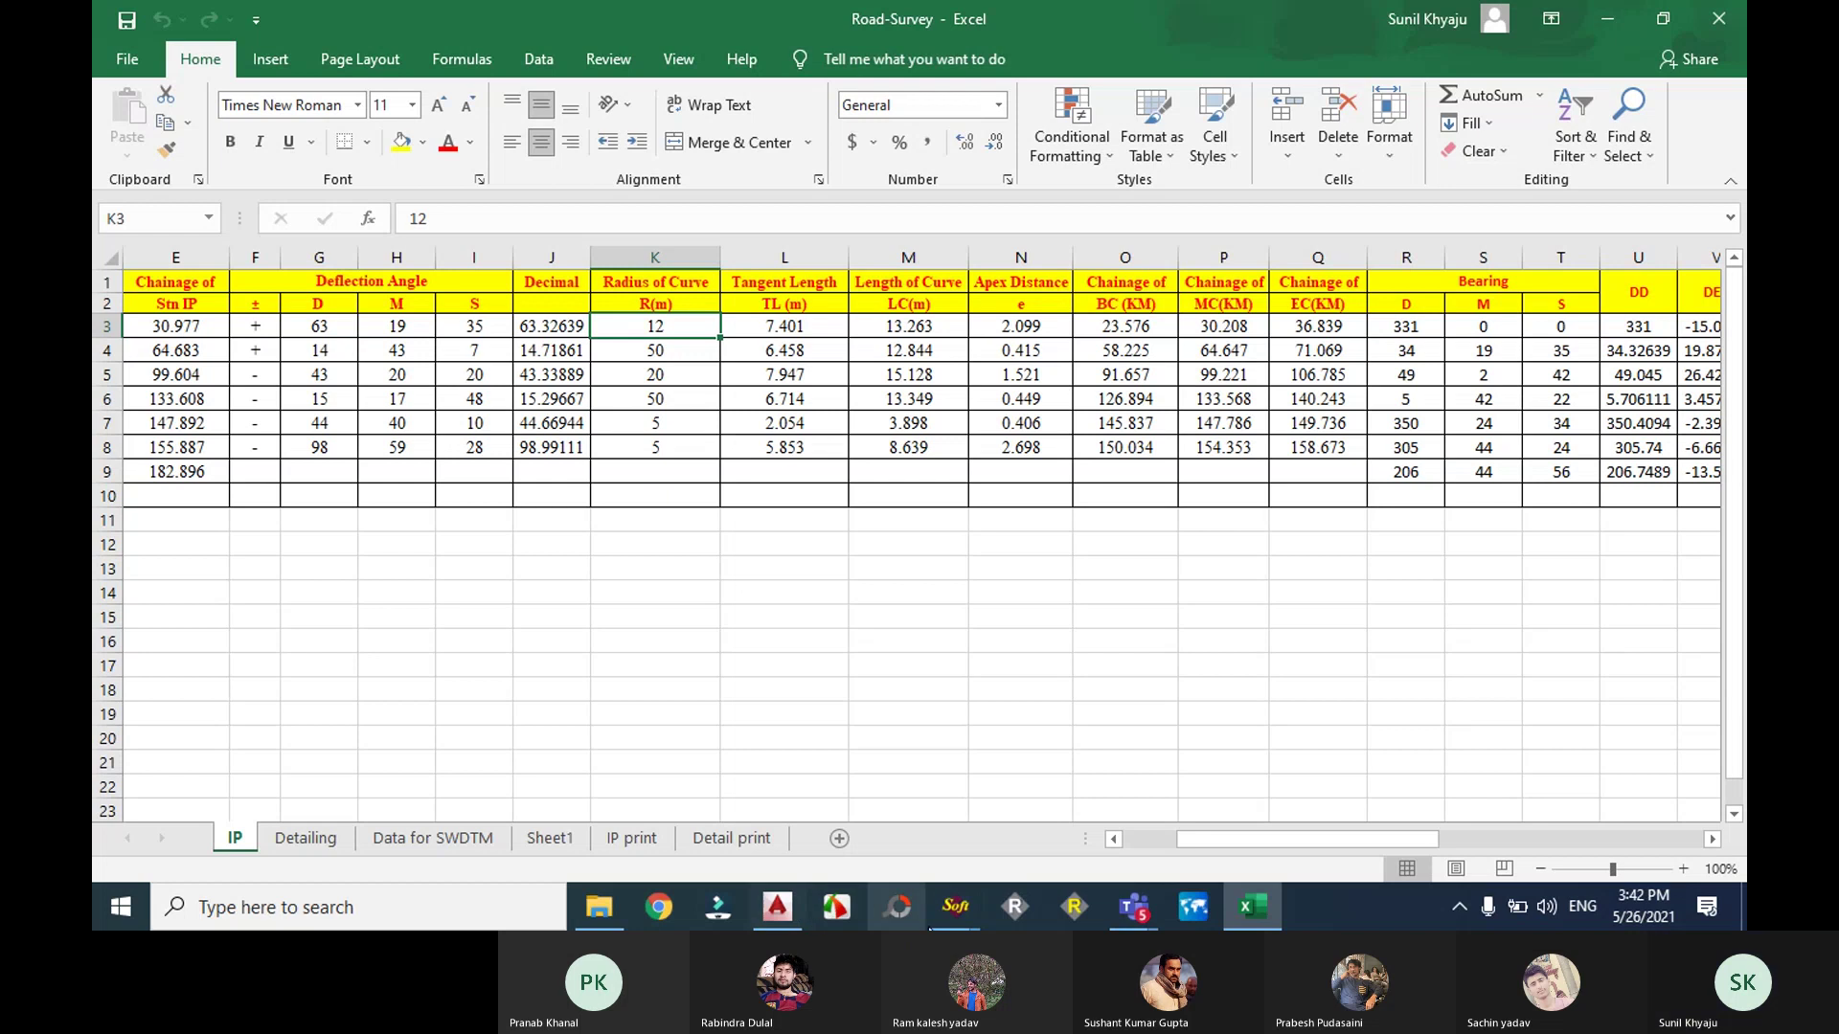
pyautogui.click(781, 910)
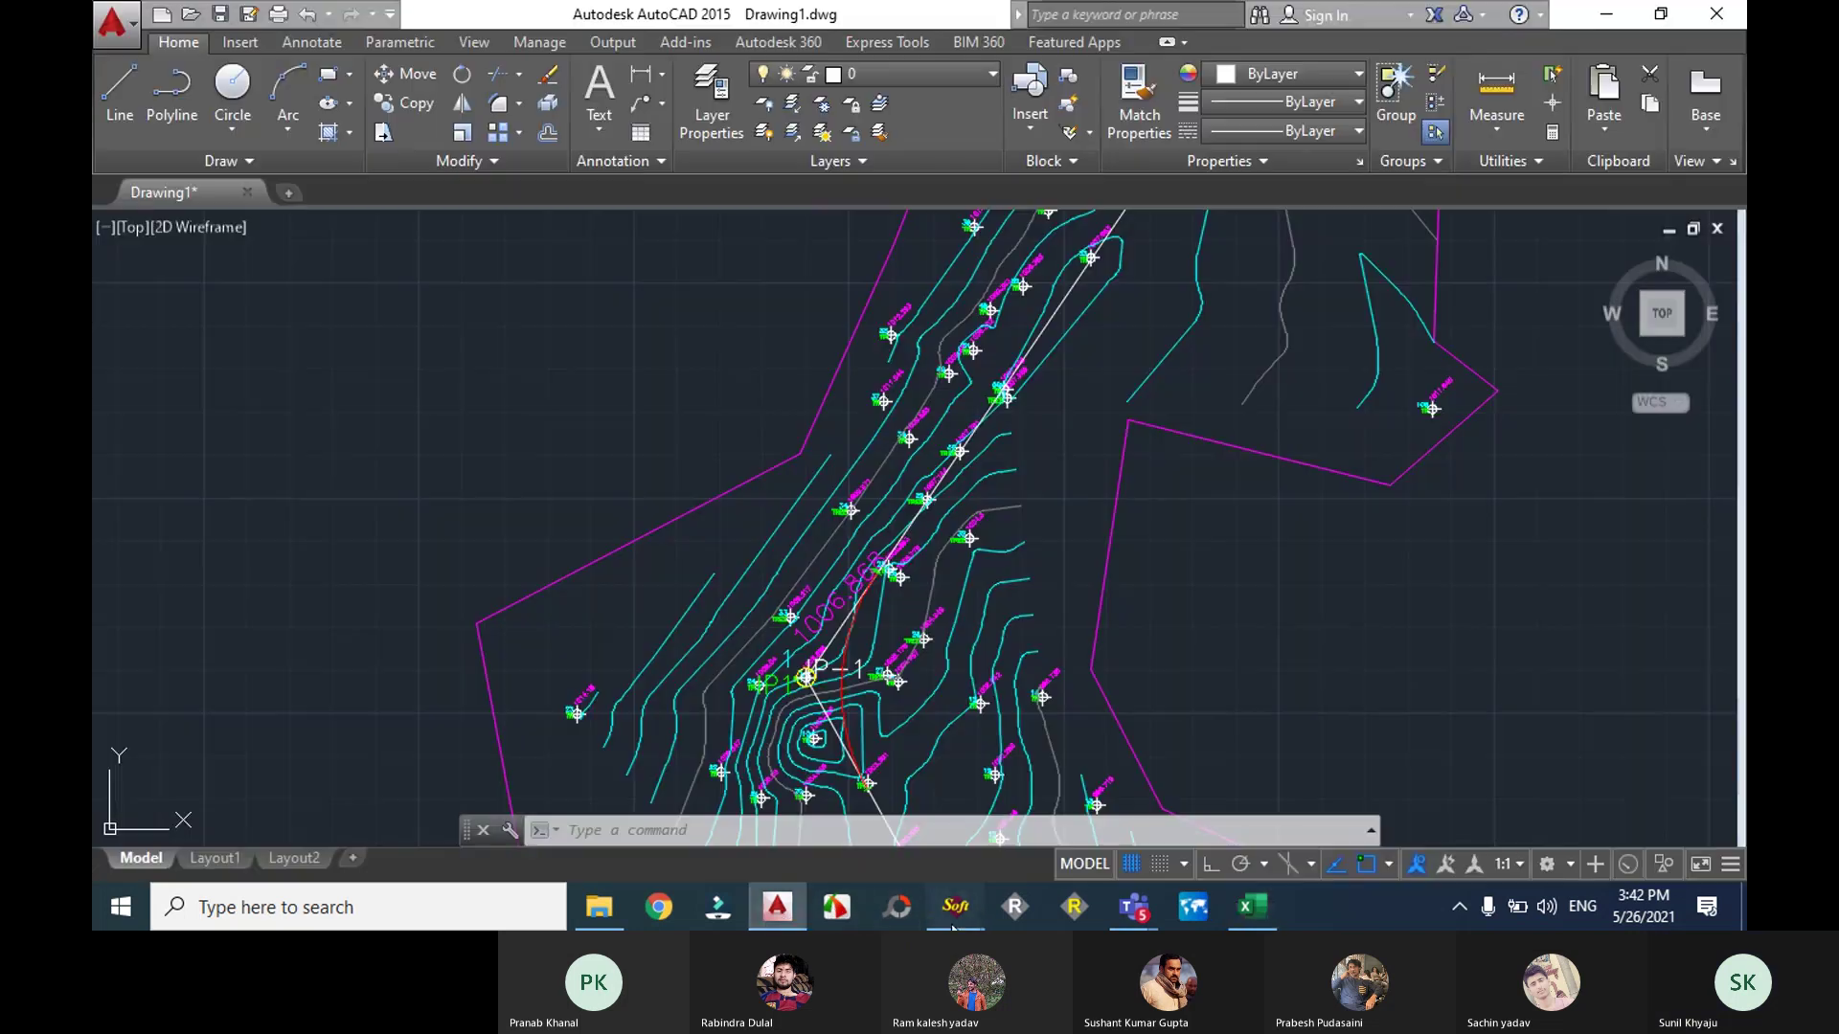
pyautogui.moveTo(955, 910)
pyautogui.click(1073, 781)
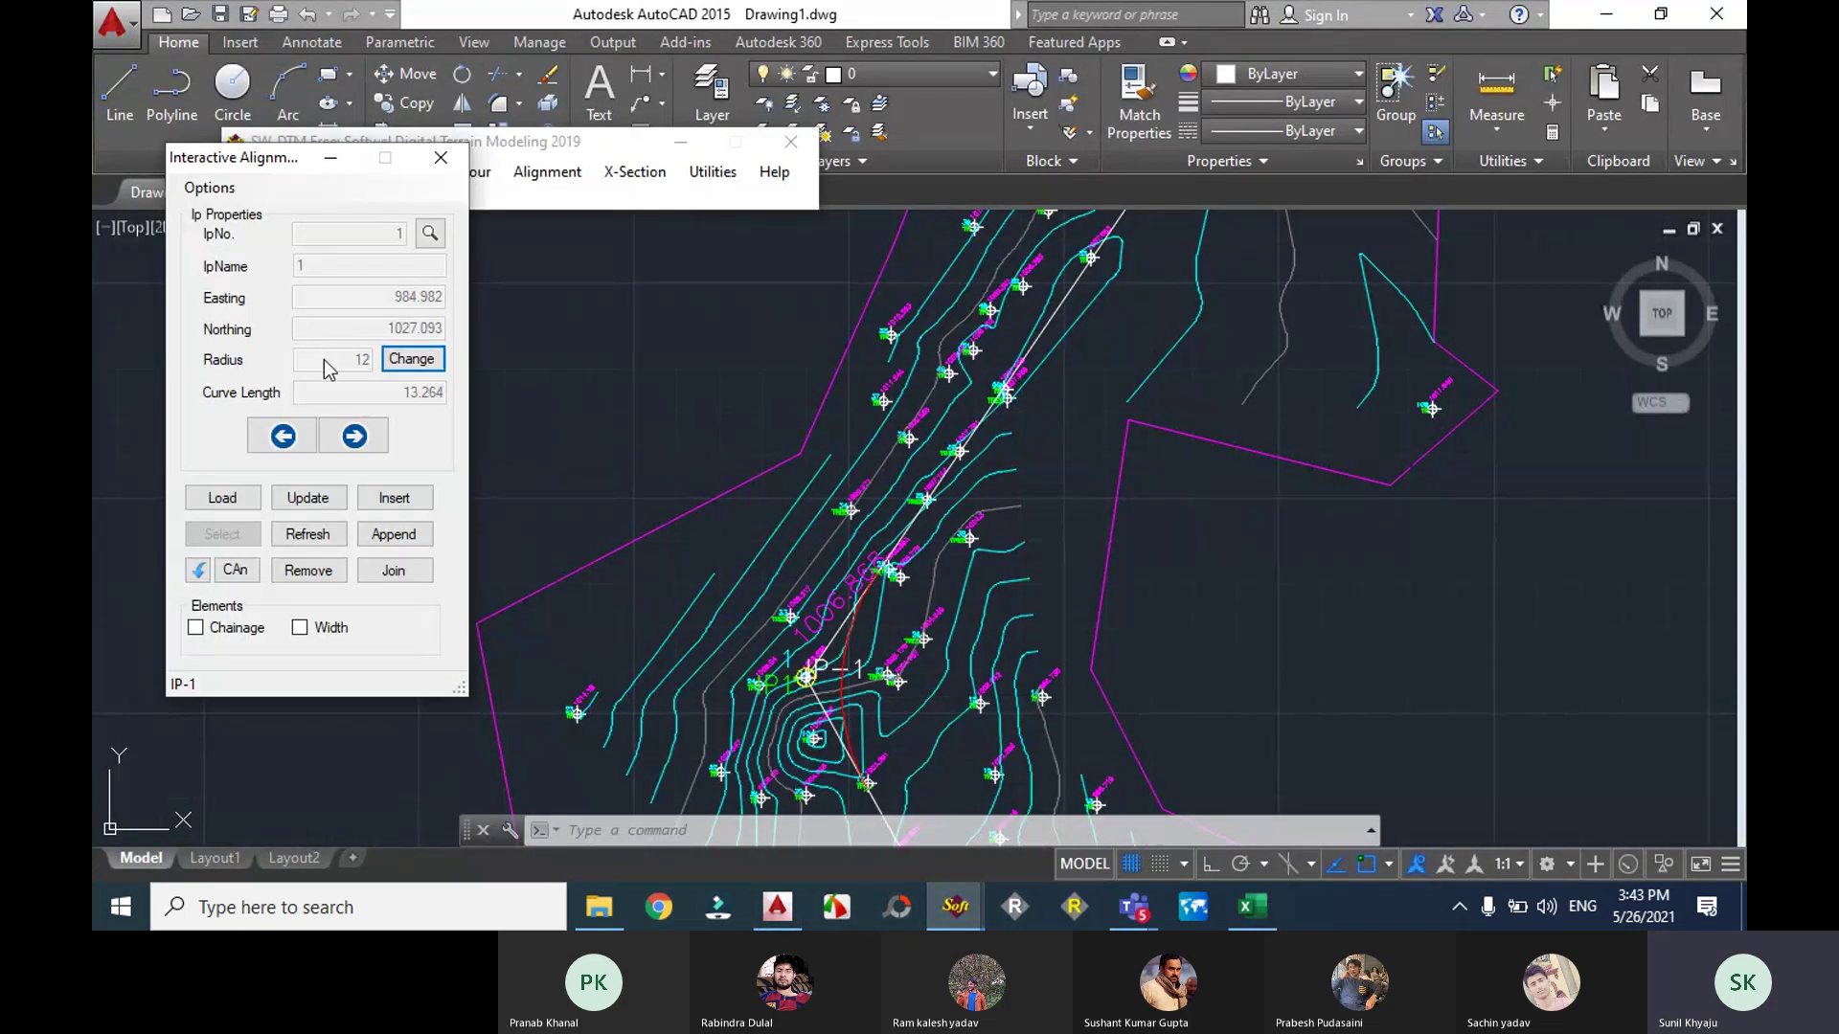
# Step: Advance the alignment to IP-2 and set its curve radius to 50
pyautogui.click(353, 435)
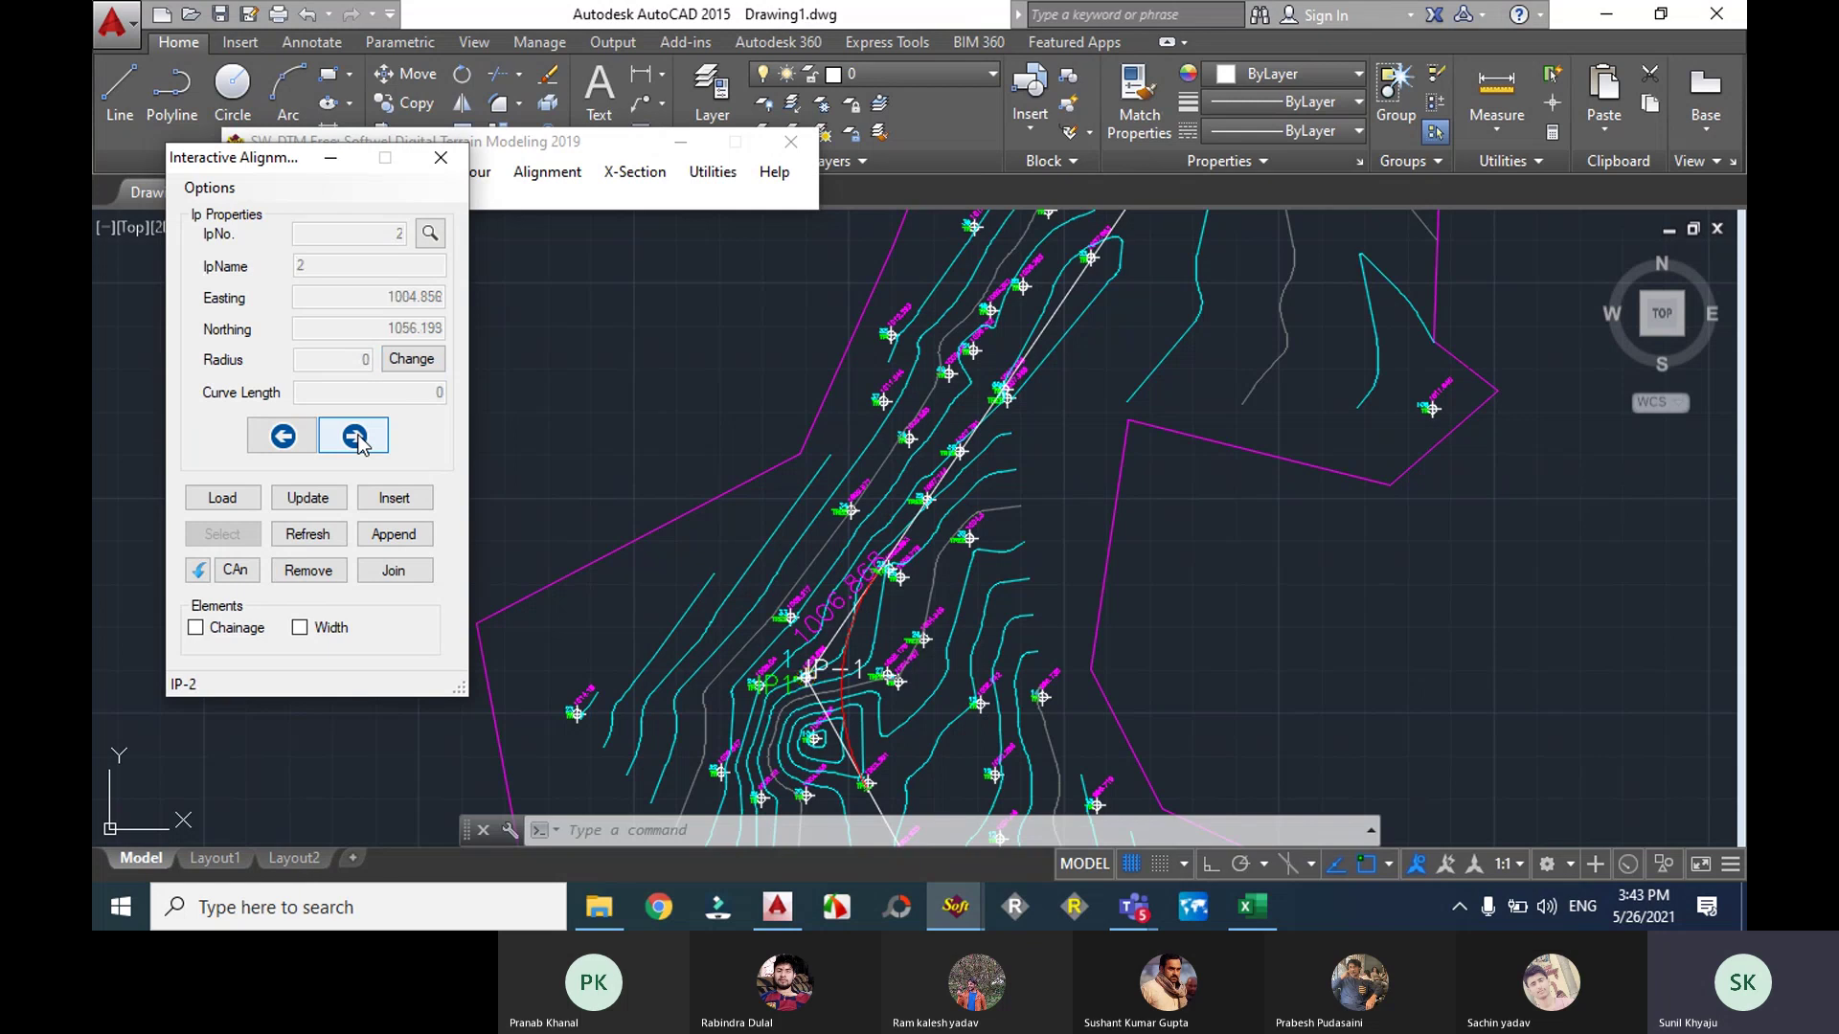
pyautogui.click(410, 358)
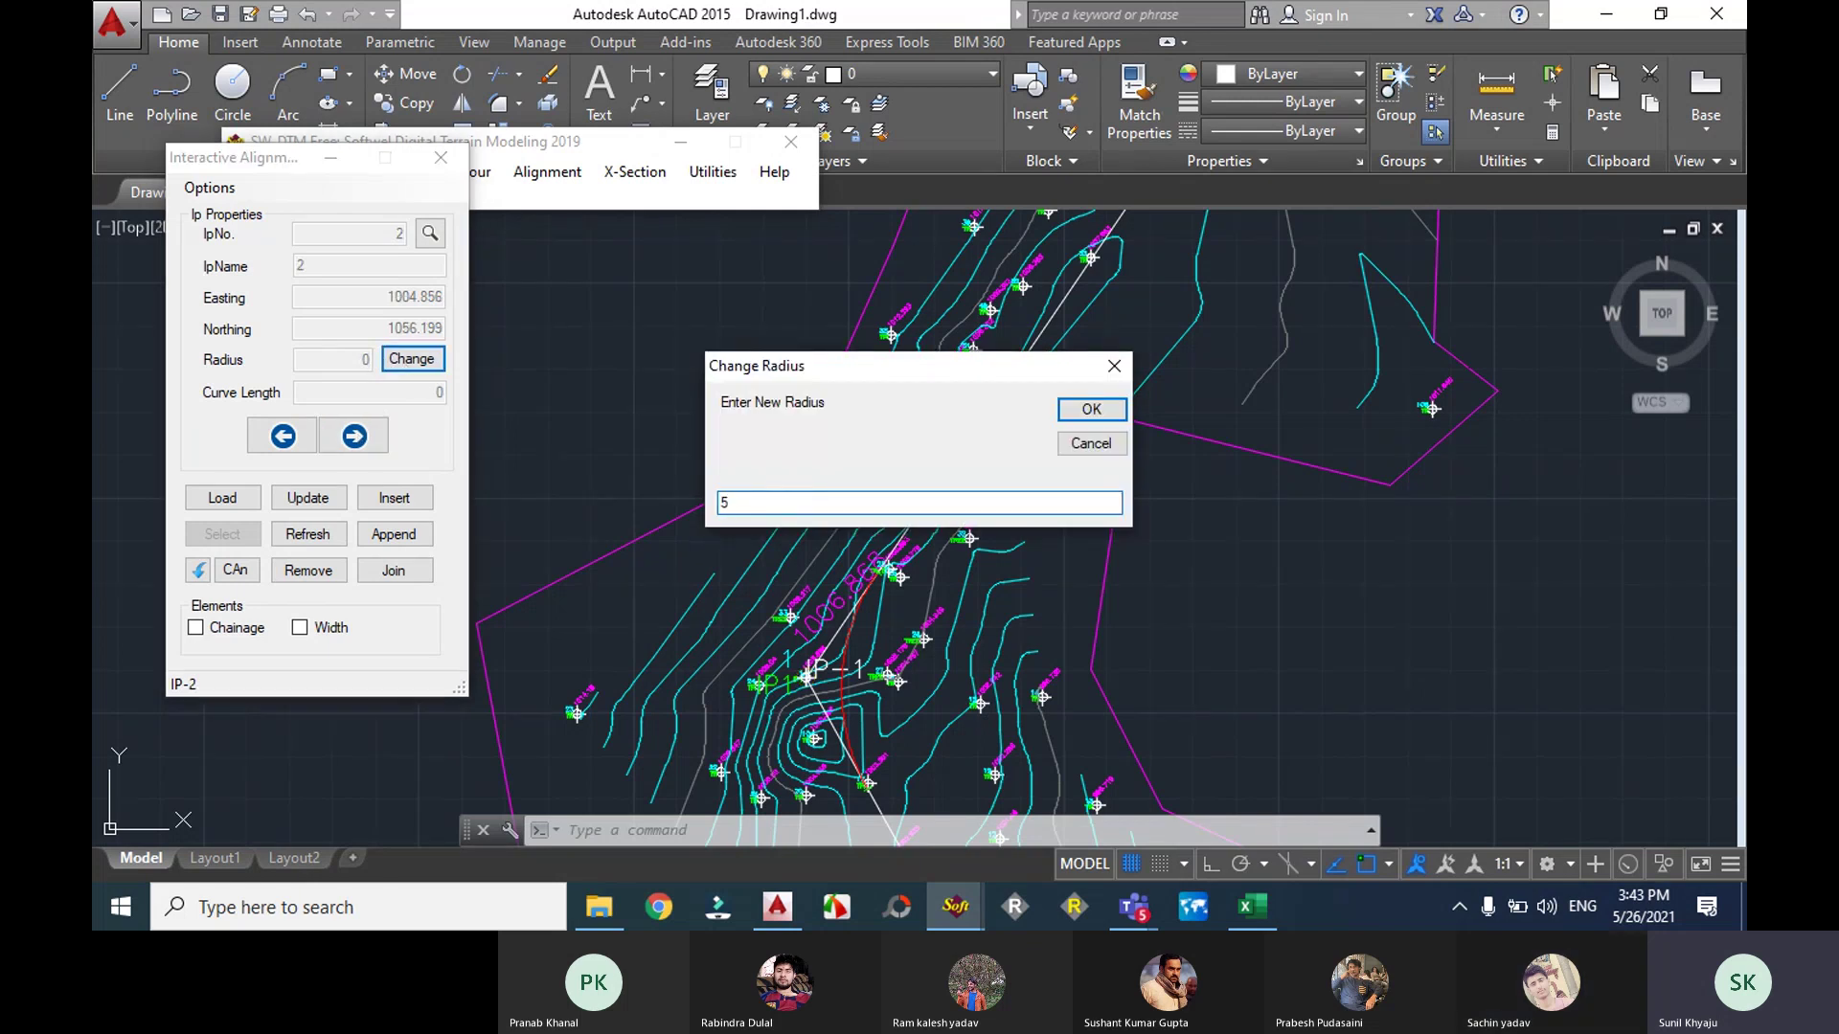
pyautogui.write('50')
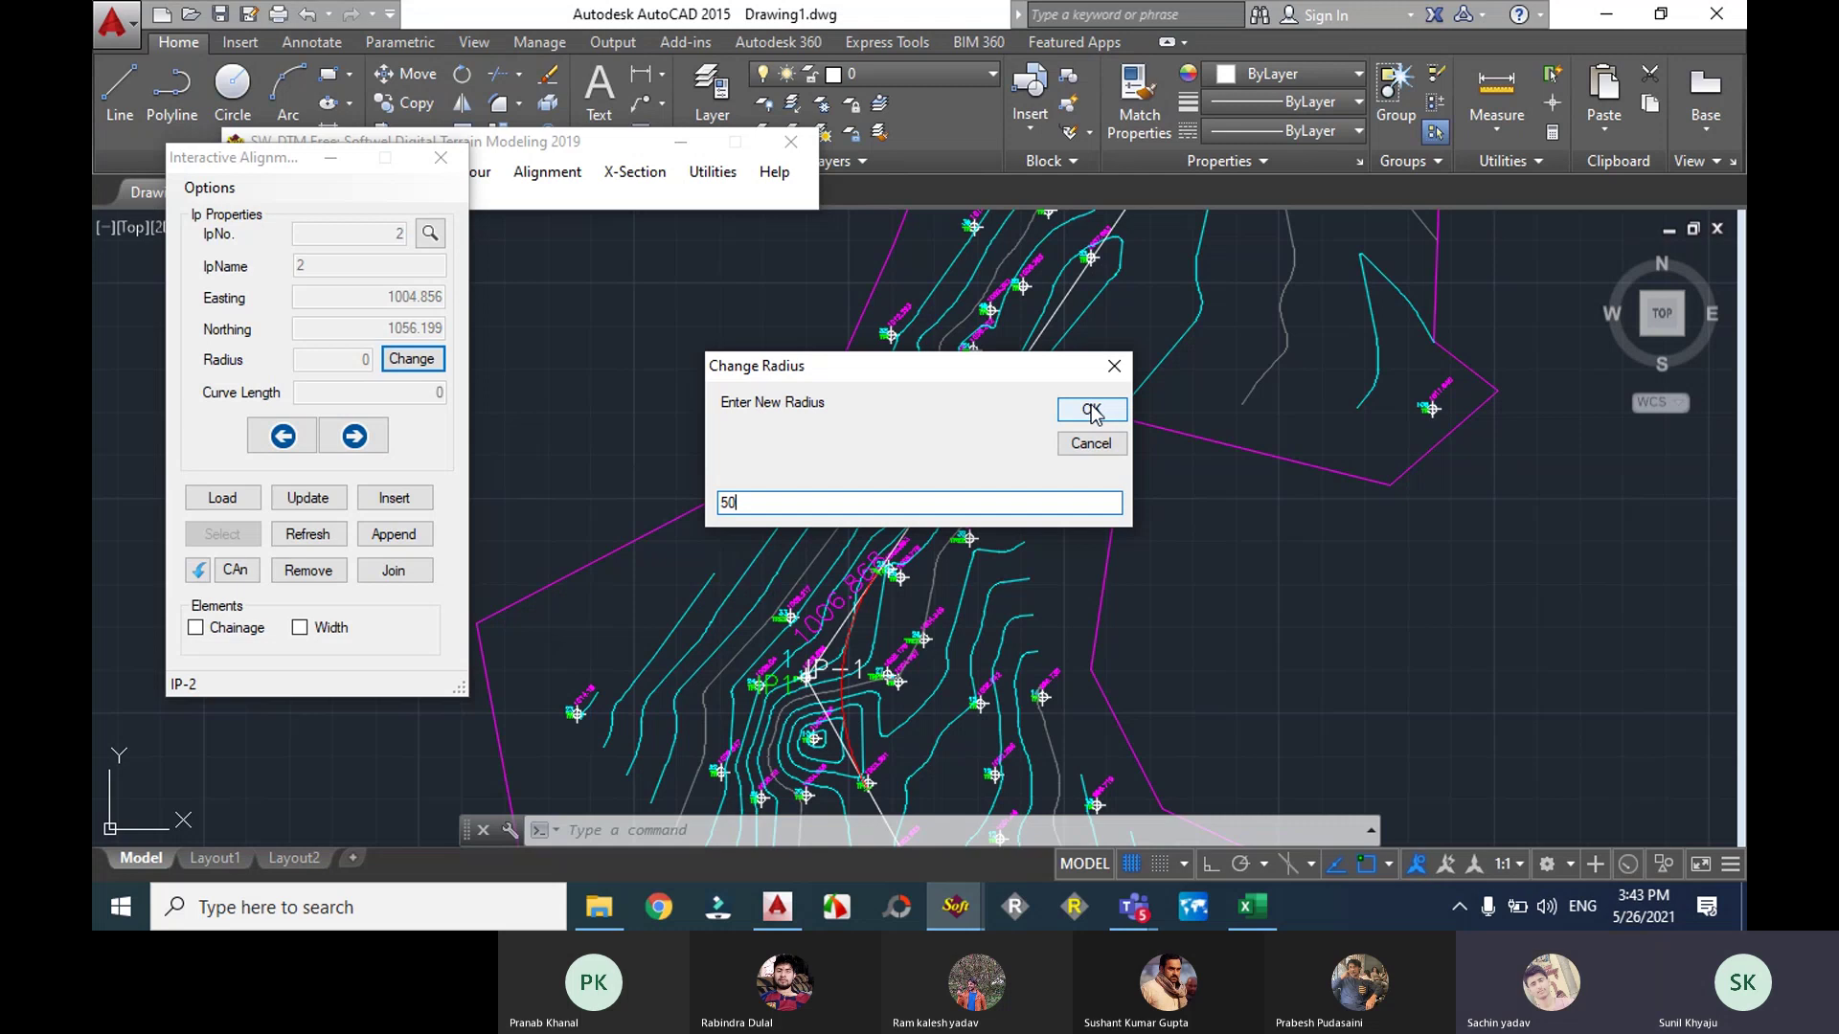
pyautogui.click(1091, 409)
# Step: Inspect the new curve at IP-2 and follow the alignment line towards IP-3
pyautogui.scroll(-5, 1090, 404)
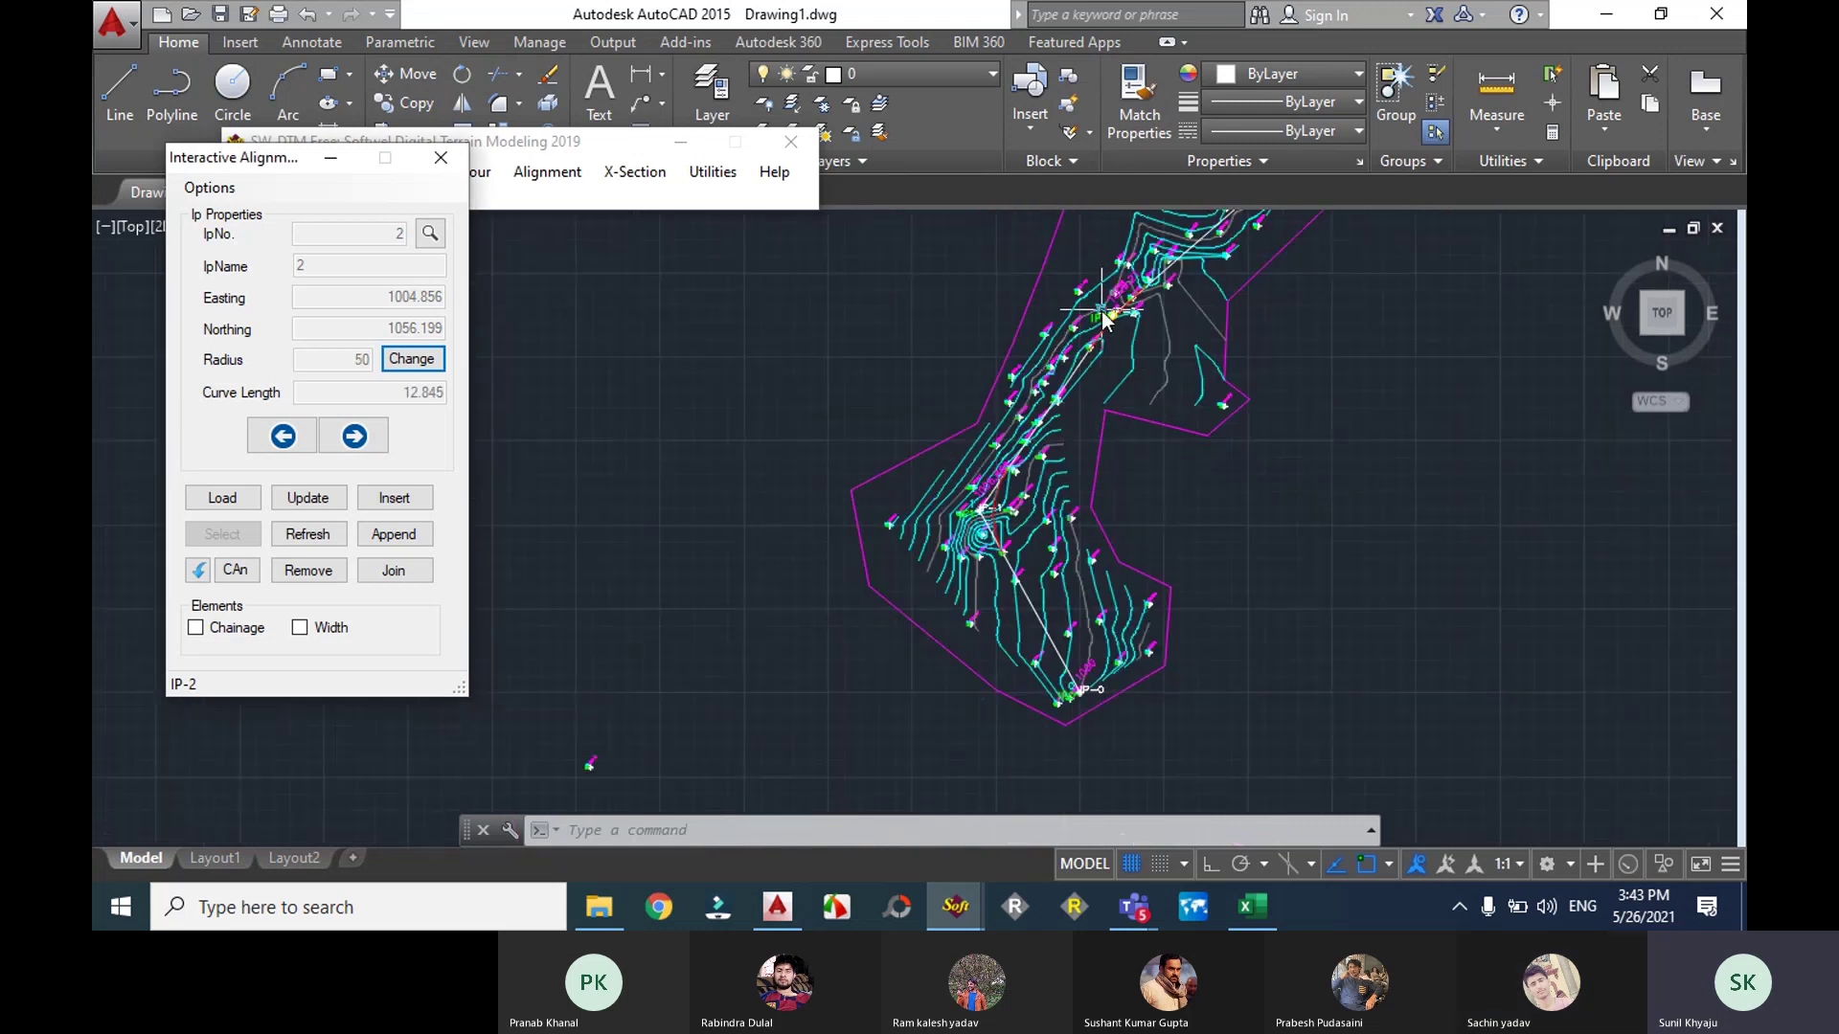
pyautogui.scroll(10, 1140, 325)
pyautogui.scroll(2, 1144, 334)
pyautogui.scroll(-5, 1163, 363)
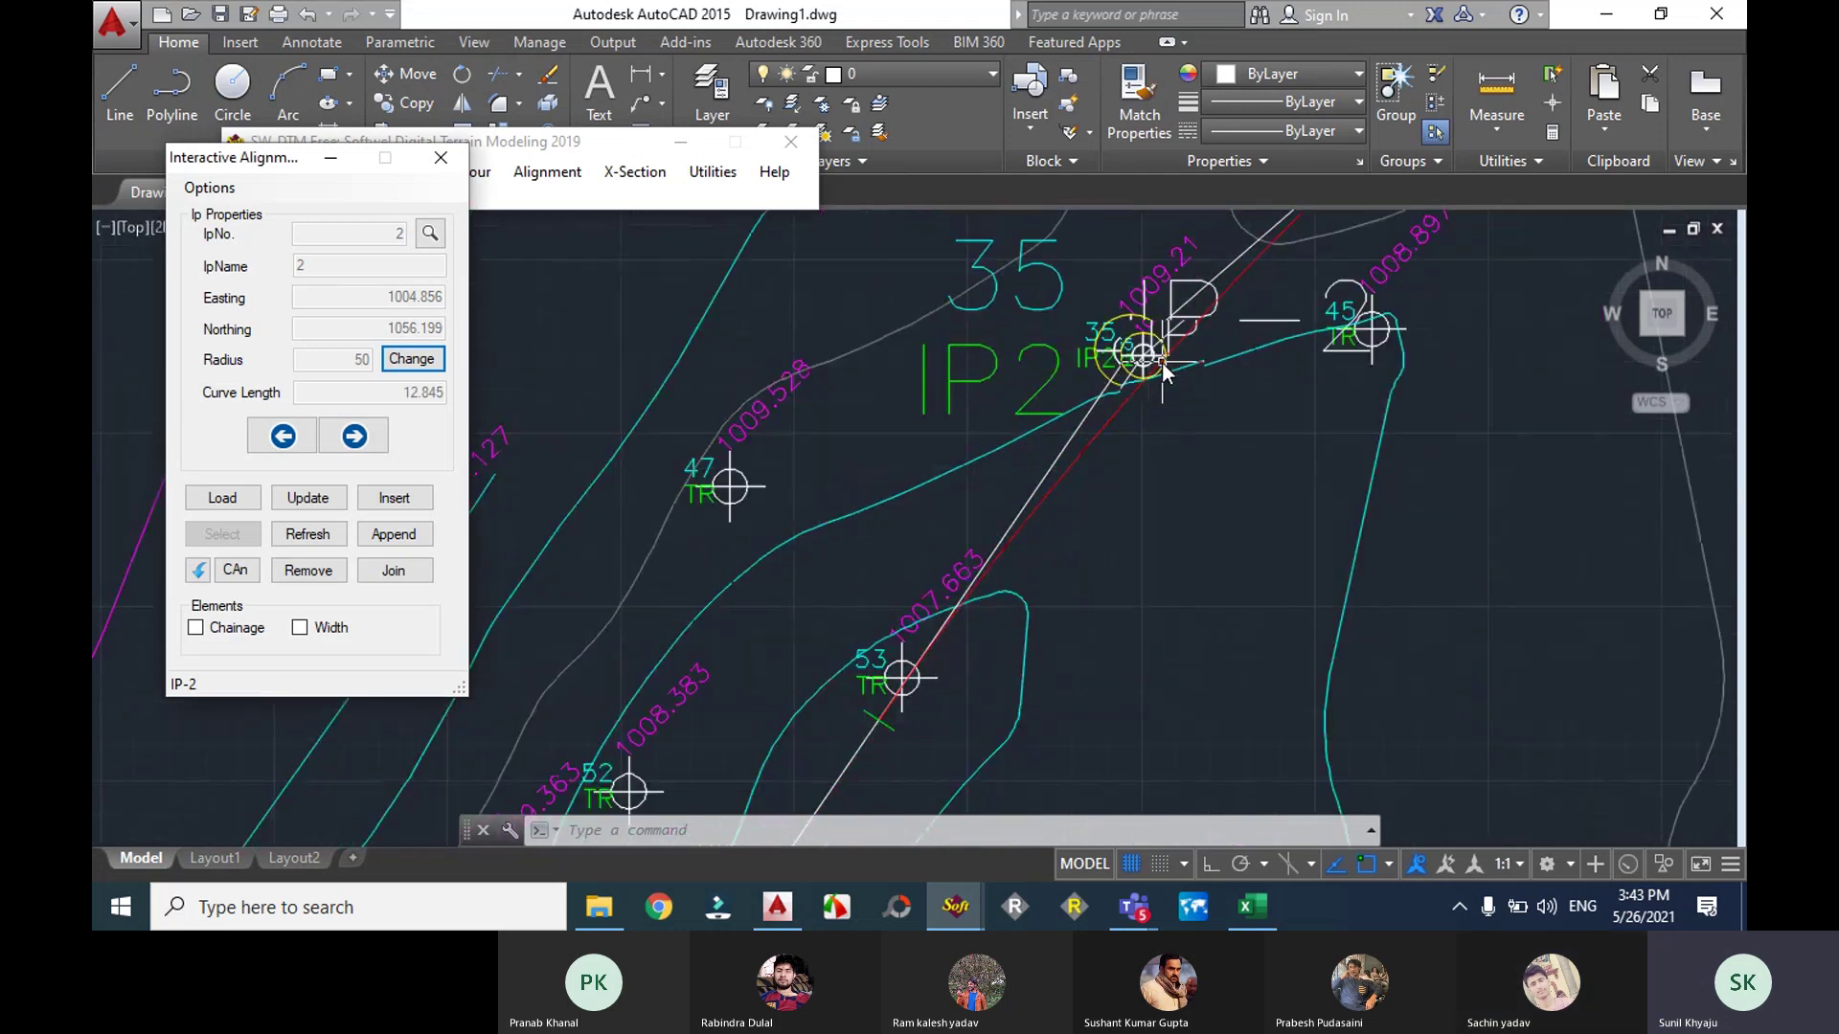
pyautogui.click(1163, 364)
pyautogui.moveTo(1098, 538); pyautogui.dragTo(932, 719, button='middle')
# Step: Return to Interactive Alignment, advance to IP-3 and set its curve radius to 20
pyautogui.moveTo(1132, 900)
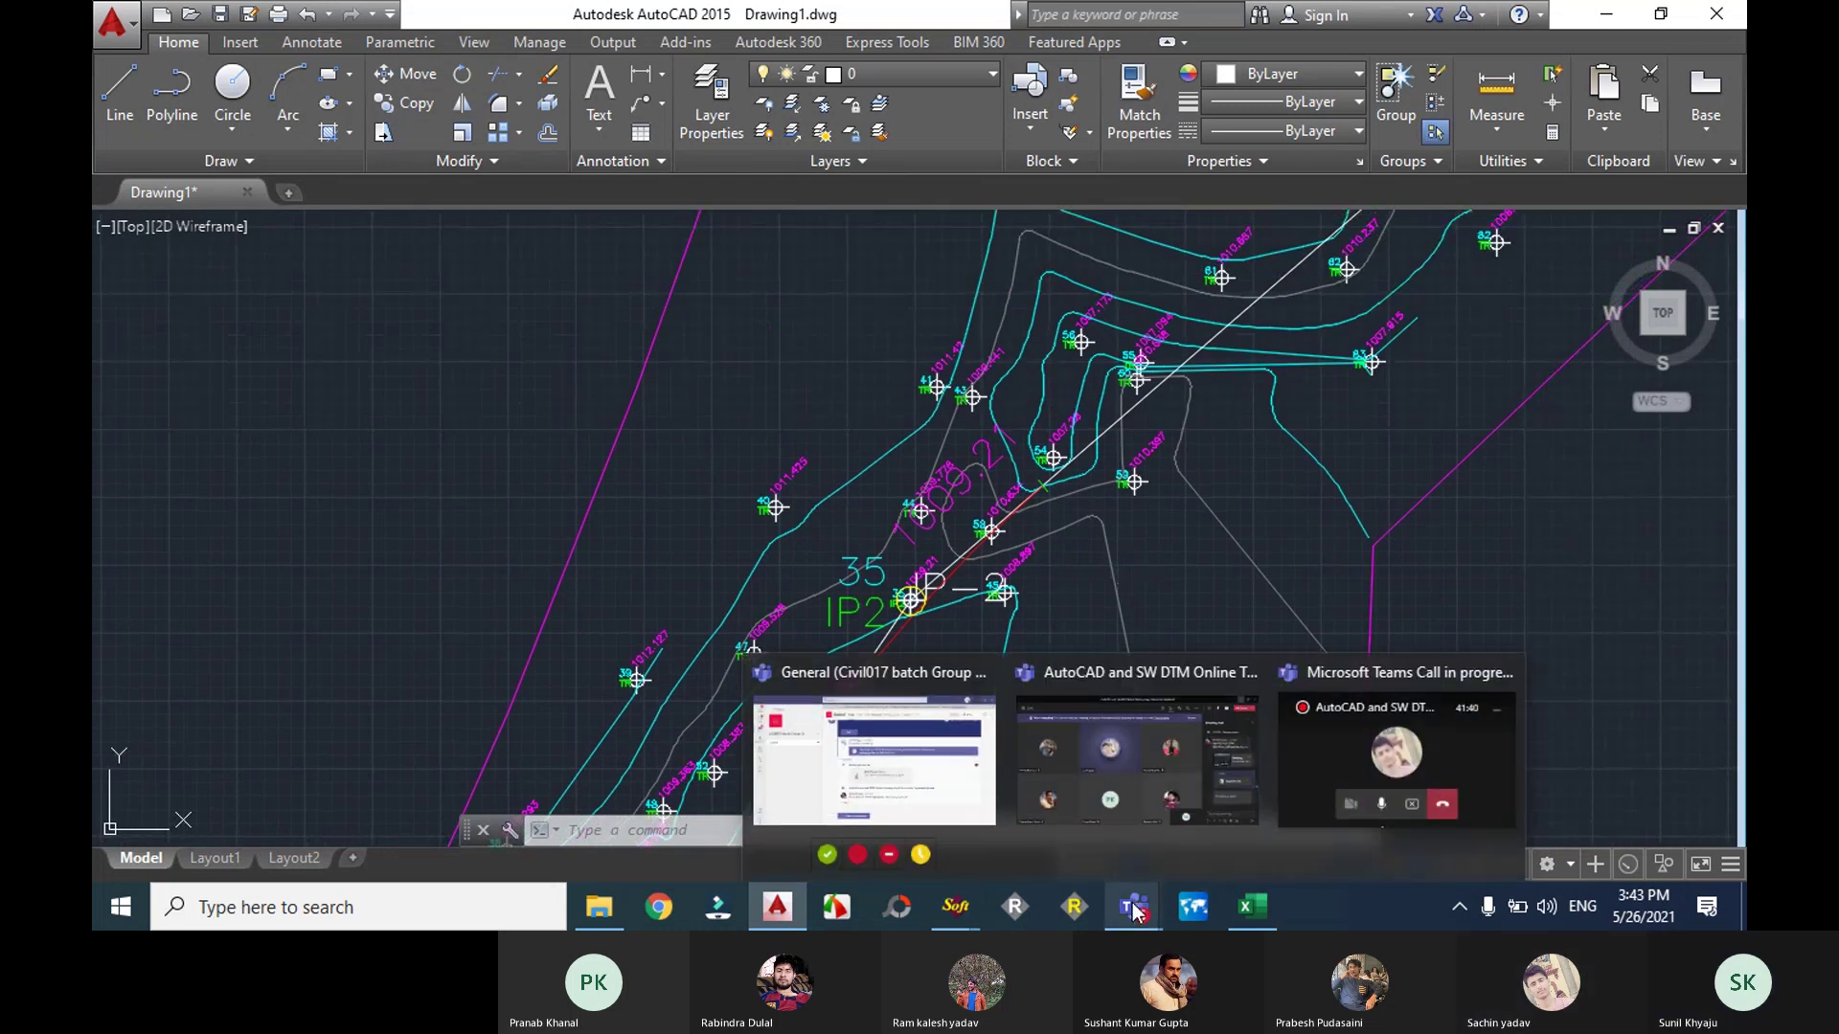
pyautogui.moveTo(954, 920)
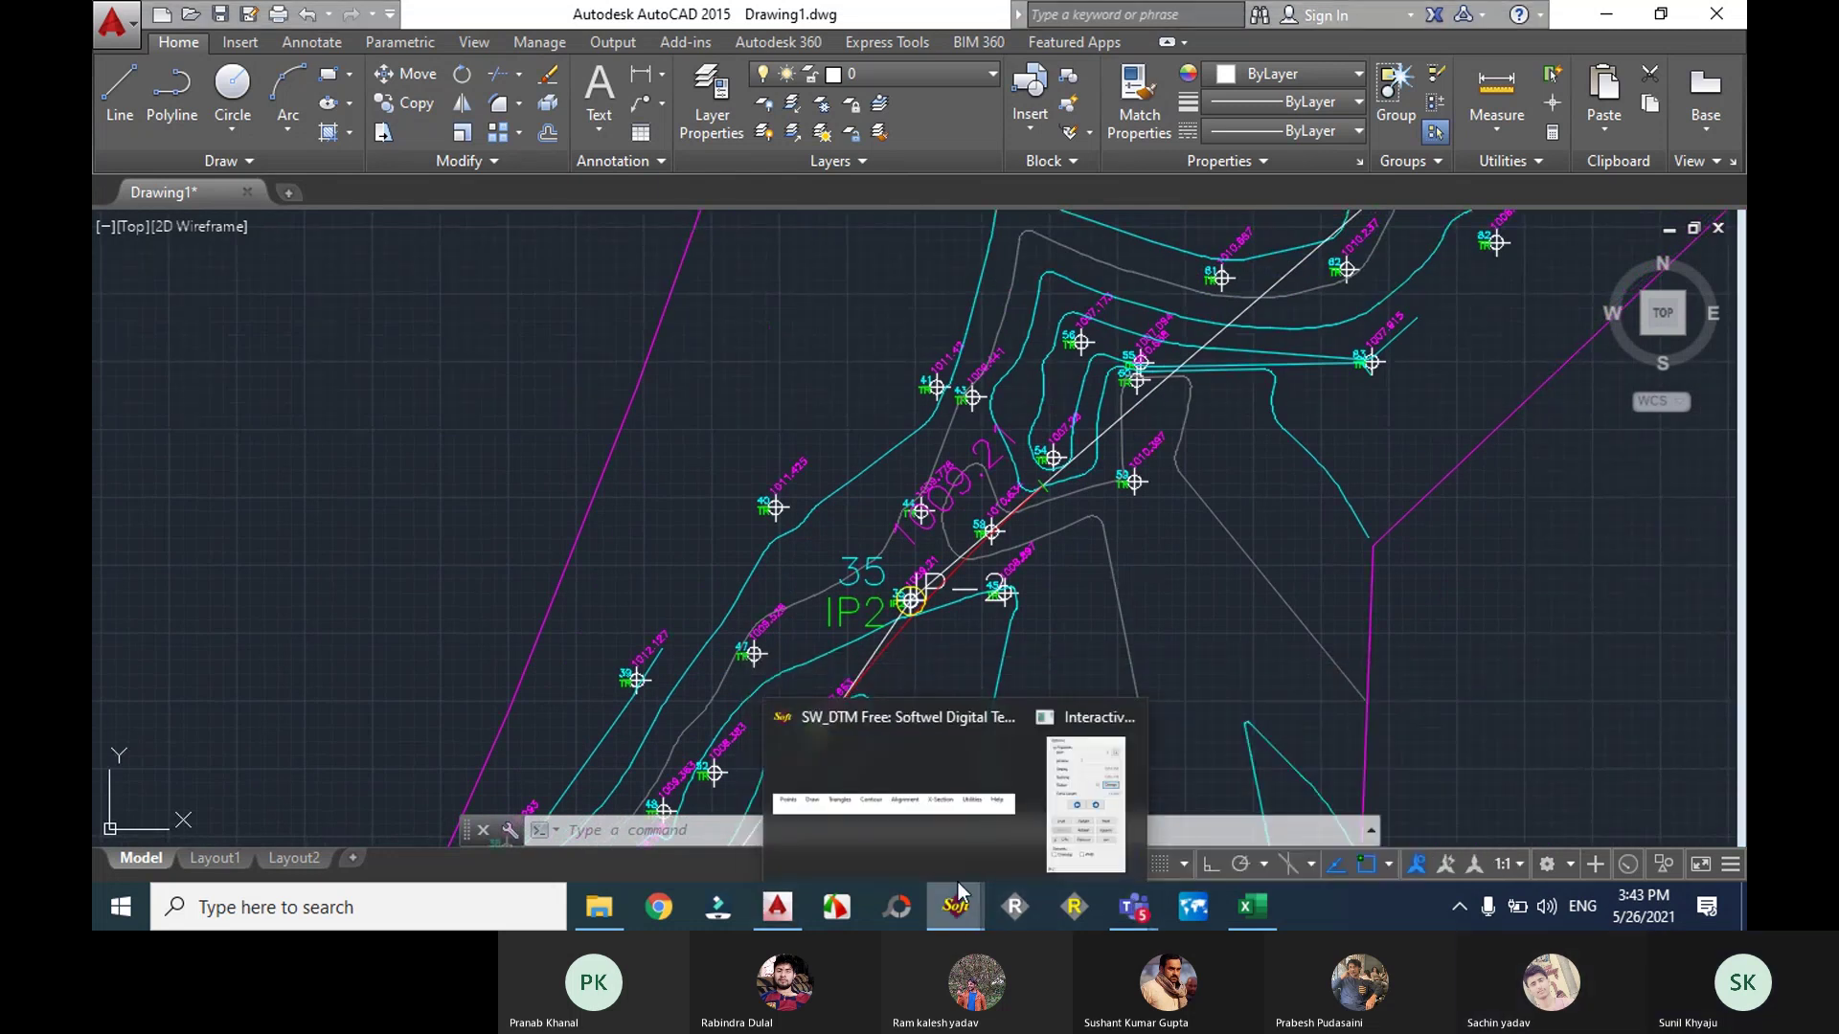
pyautogui.click(894, 780)
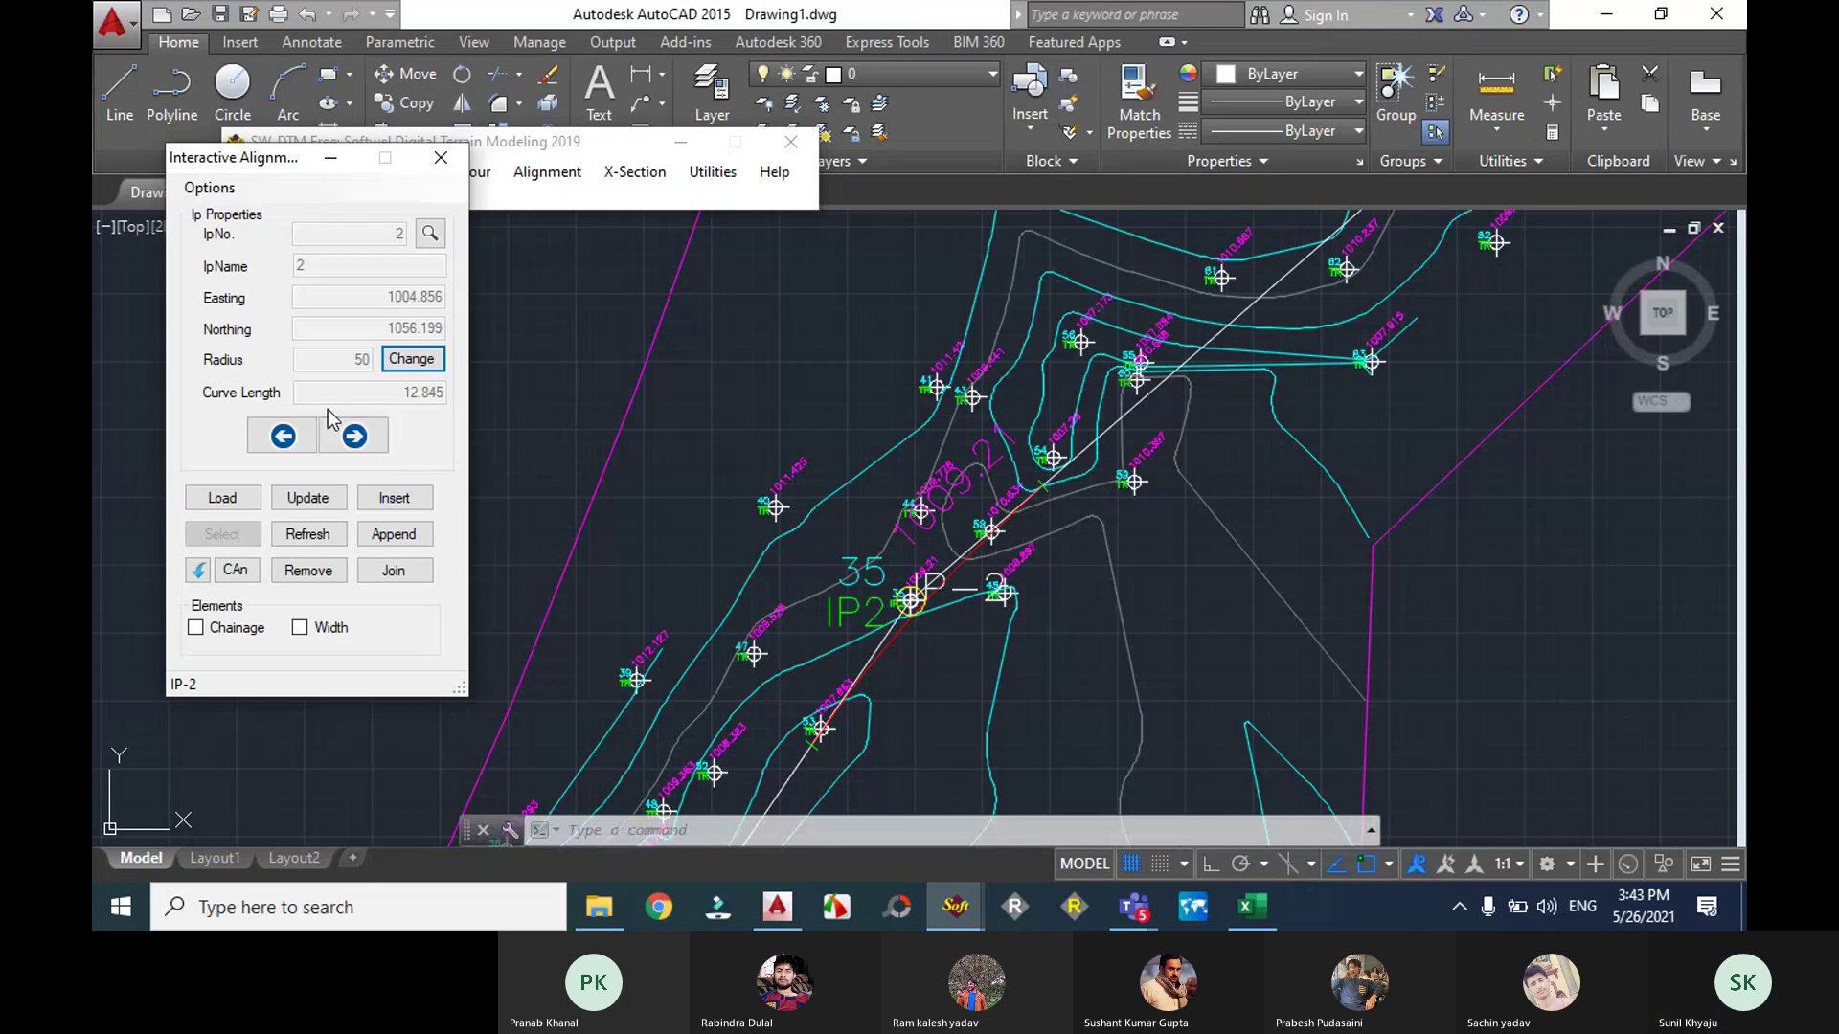
pyautogui.click(354, 436)
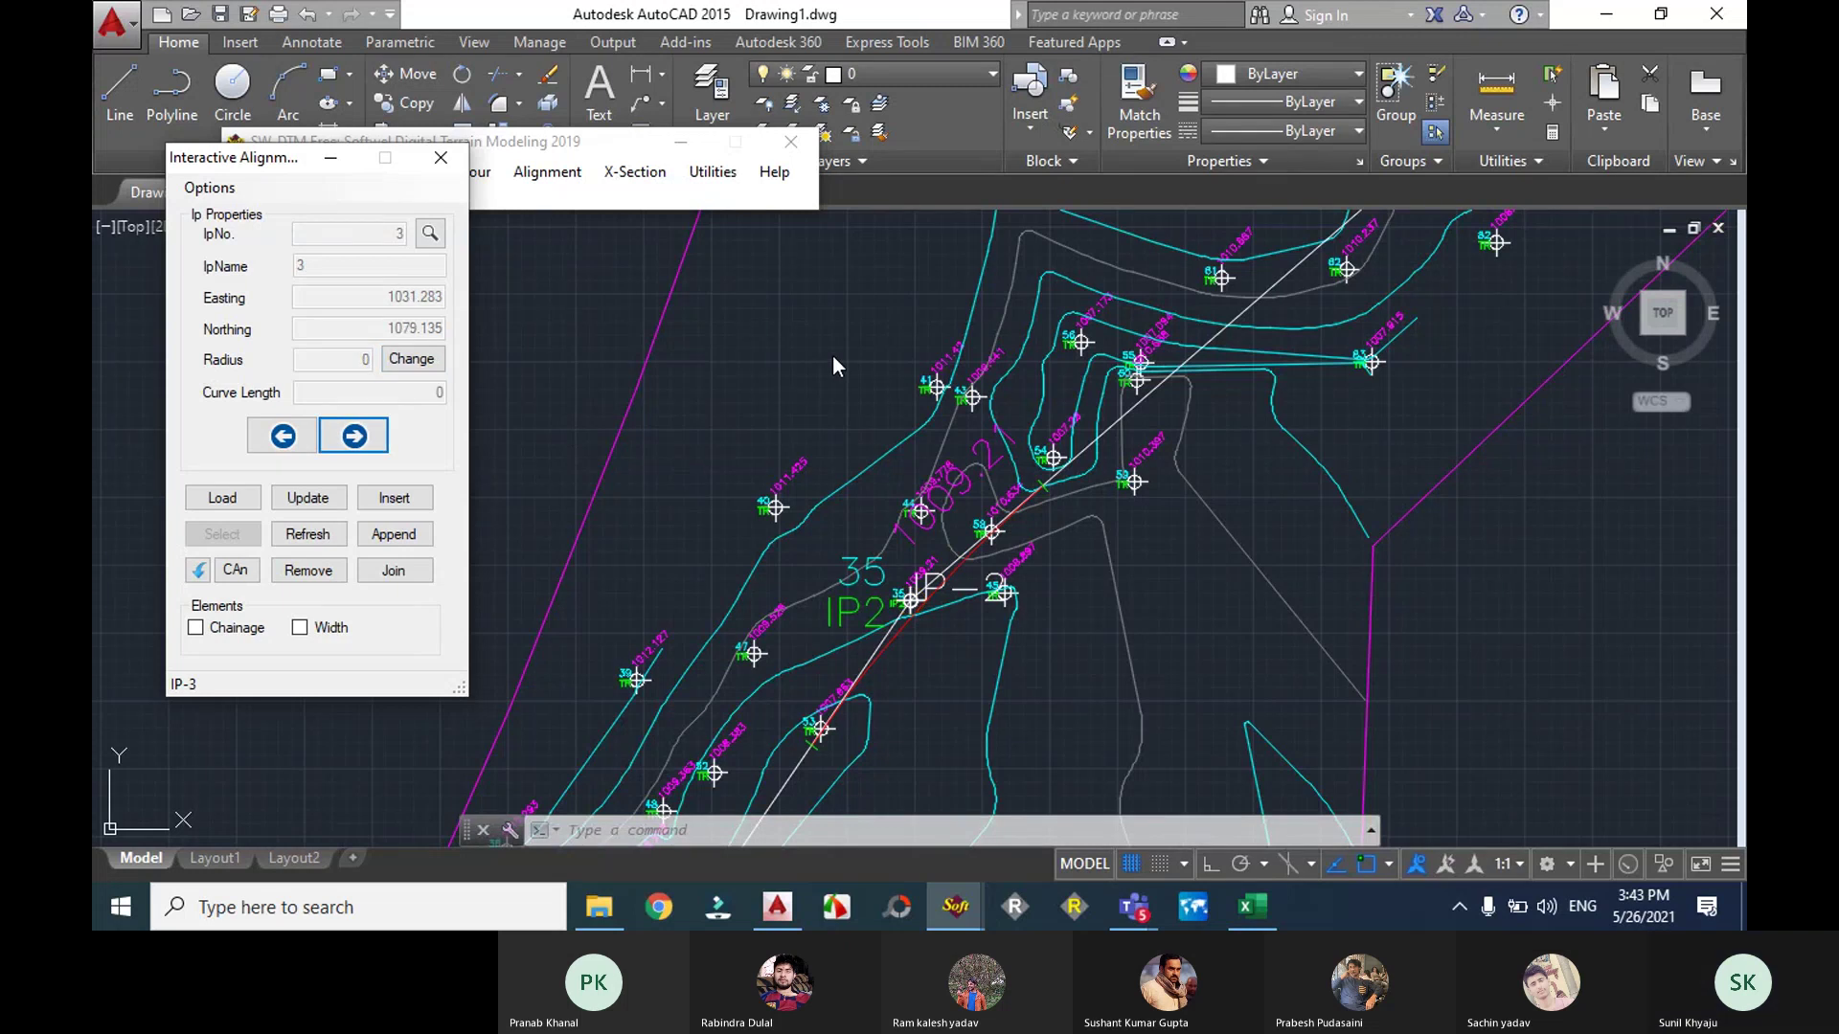
pyautogui.click(412, 361)
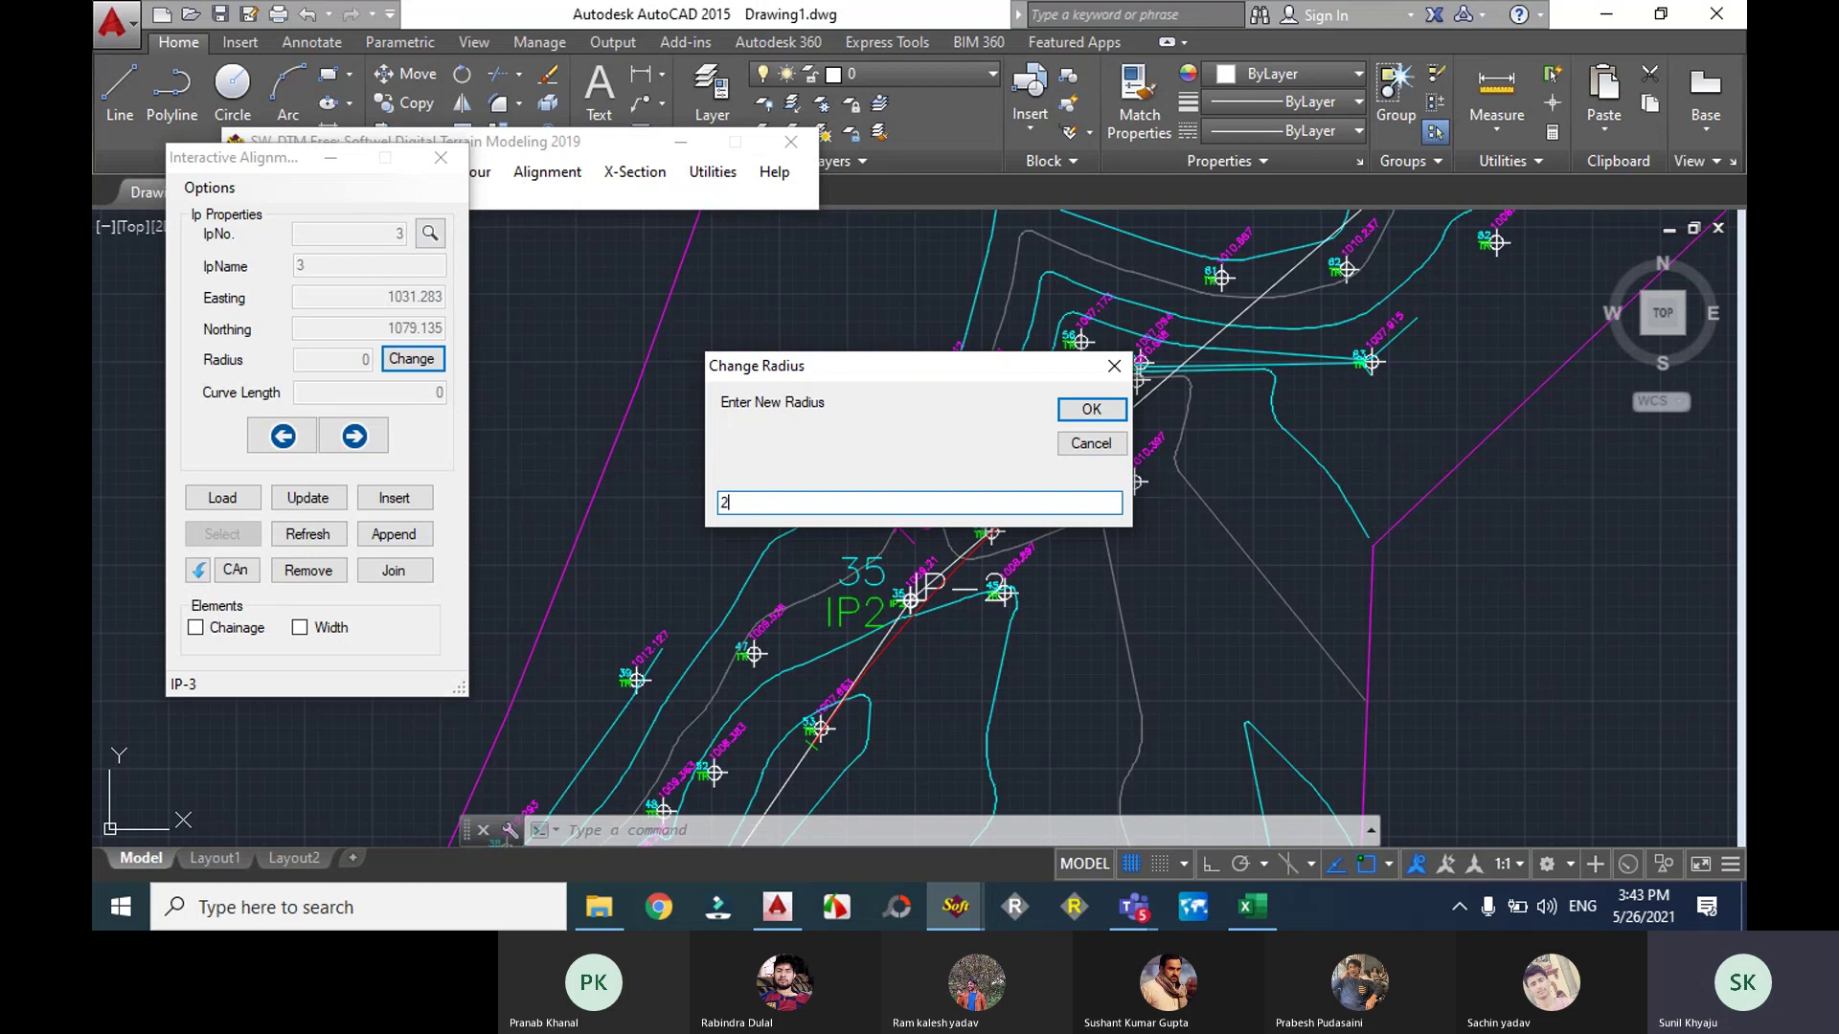
pyautogui.write('20')
pyautogui.click(1092, 409)
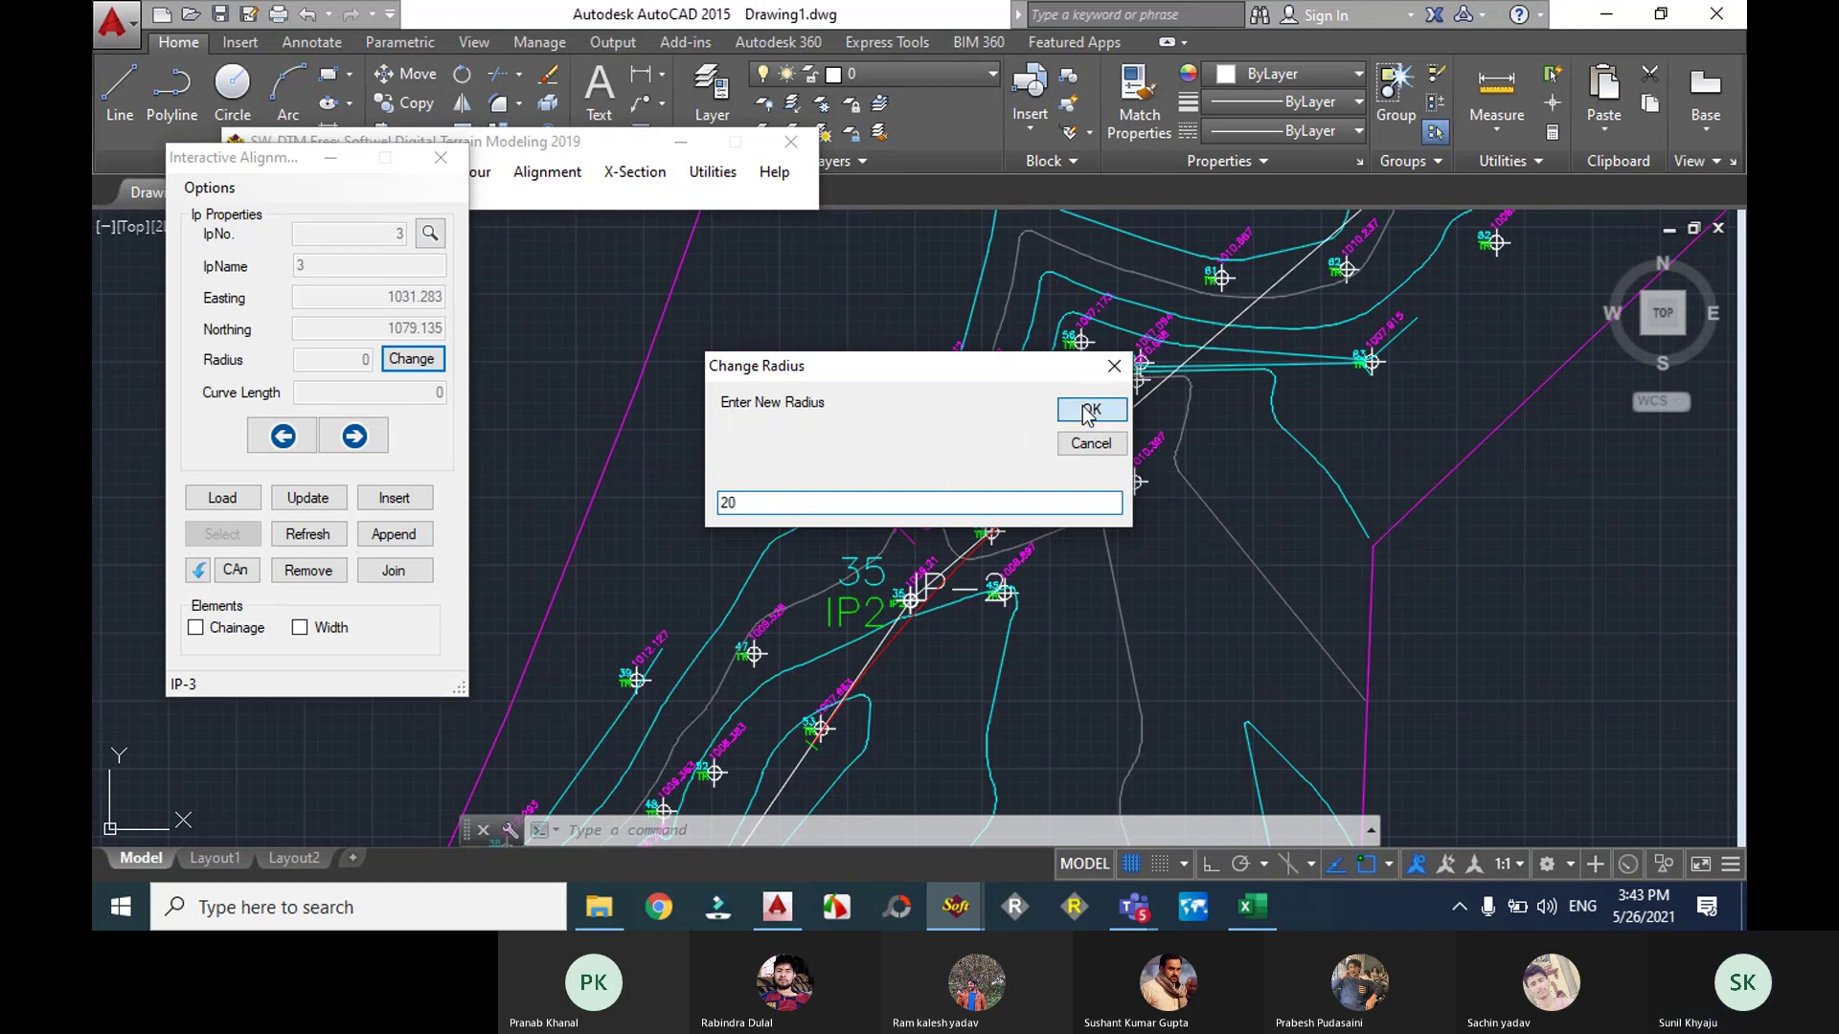
# Step: Inspect the new curve at IP-3, including its start point, and follow the alignment to IP-4
pyautogui.moveTo(1329, 396)
pyautogui.mouseDown(button='middle')
pyautogui.moveTo(1169, 402)
pyautogui.moveTo(910, 609)
pyautogui.mouseUp(button='middle')
pyautogui.moveTo(1129, 383)
pyautogui.mouseDown(button='middle')
pyautogui.moveTo(1051, 431)
pyautogui.moveTo(965, 634)
pyautogui.mouseUp(button='middle')
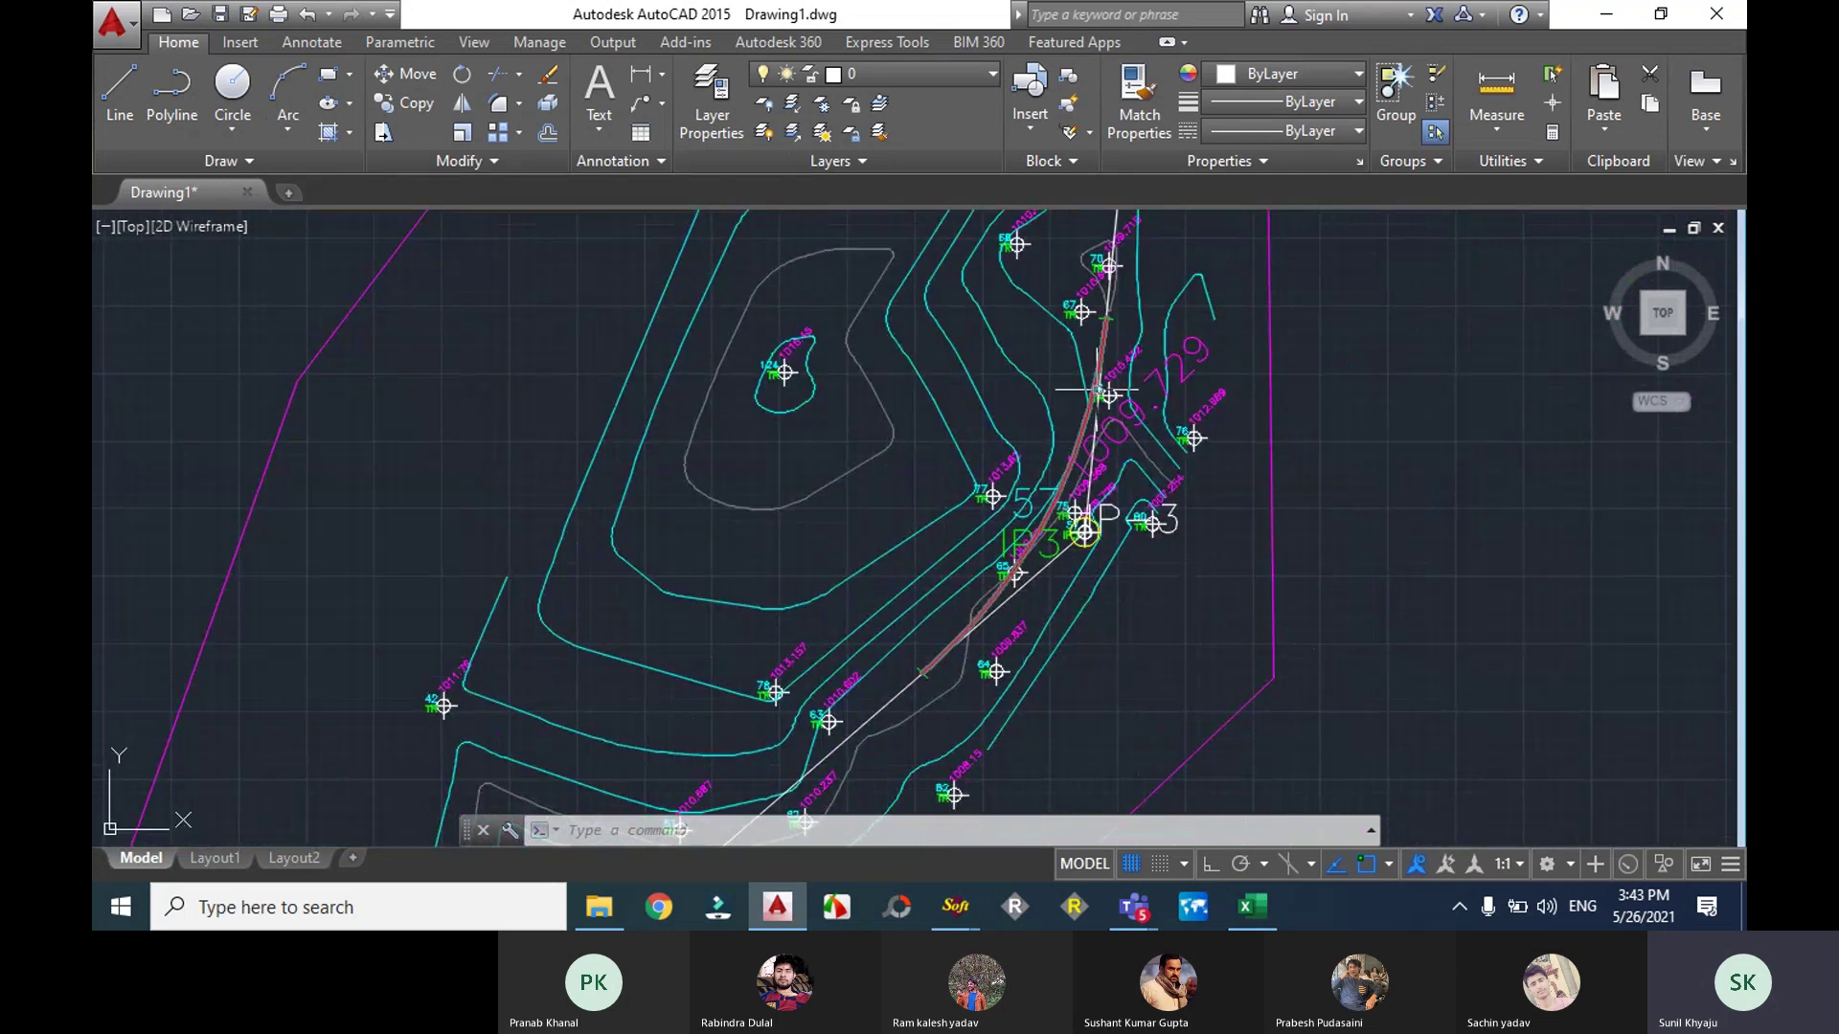
pyautogui.scroll(6, 918, 651)
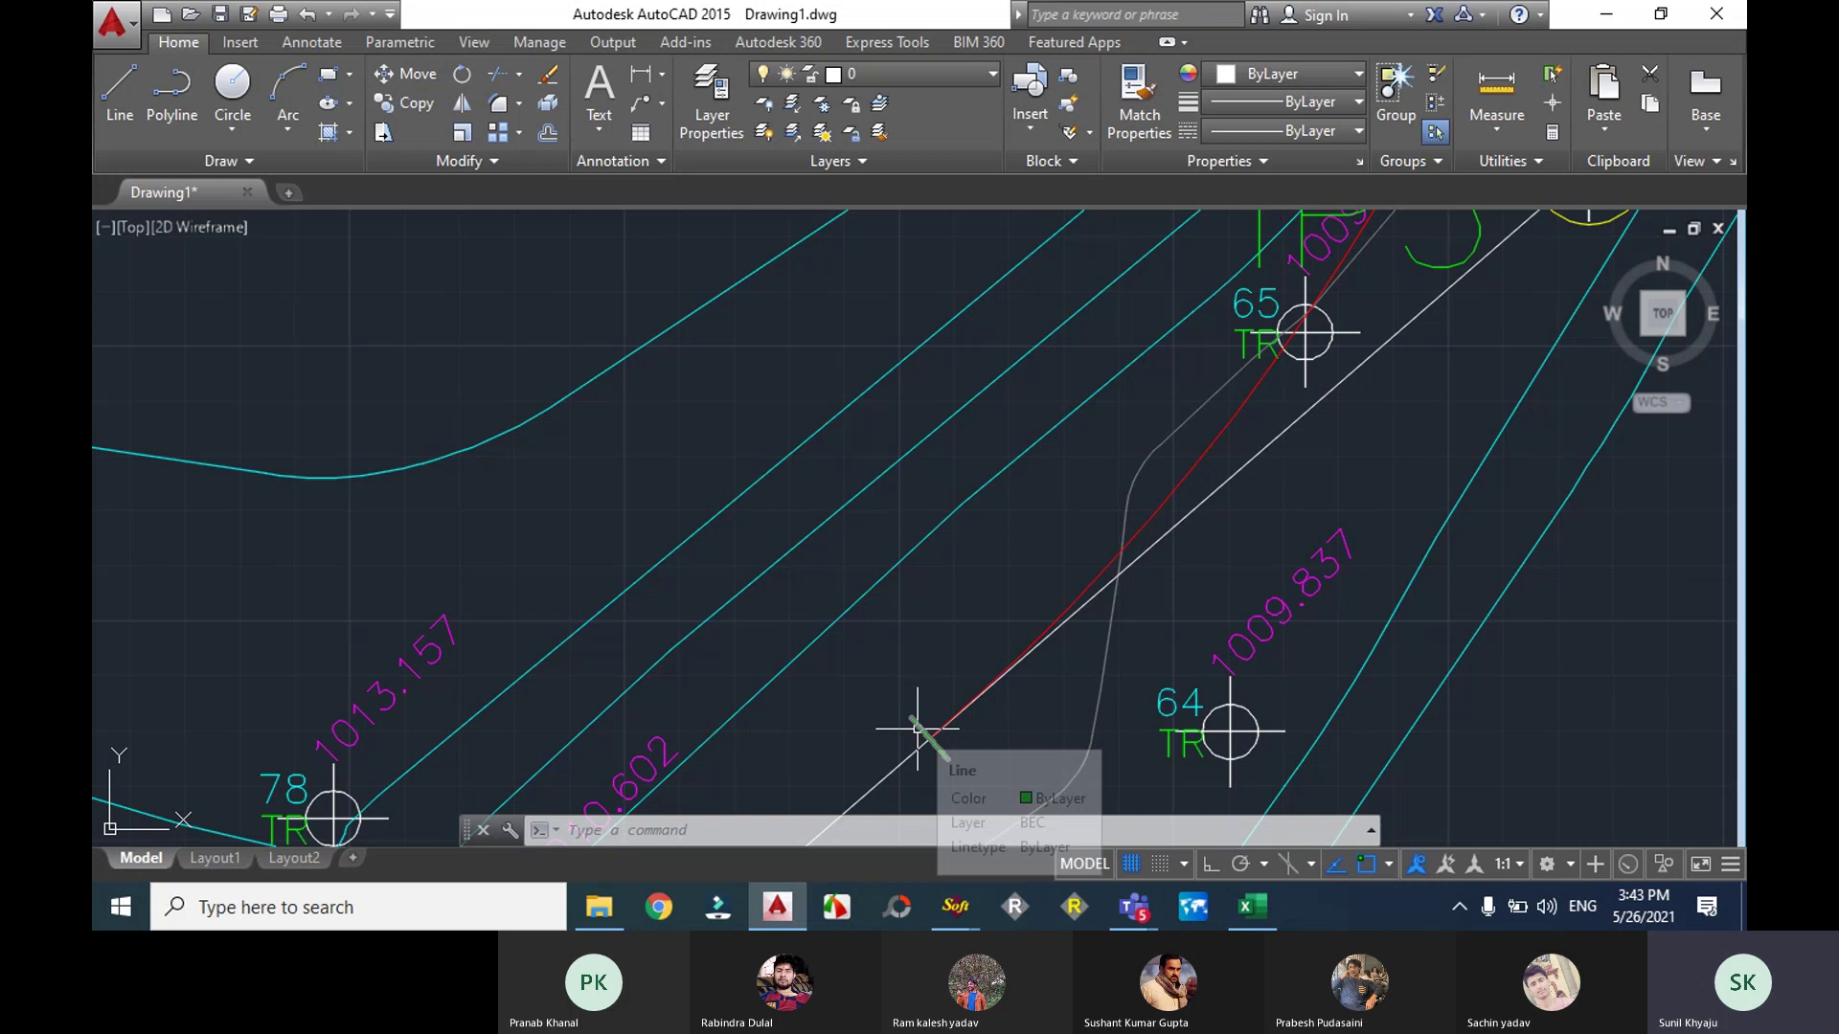
pyautogui.scroll(-3, 1187, 533)
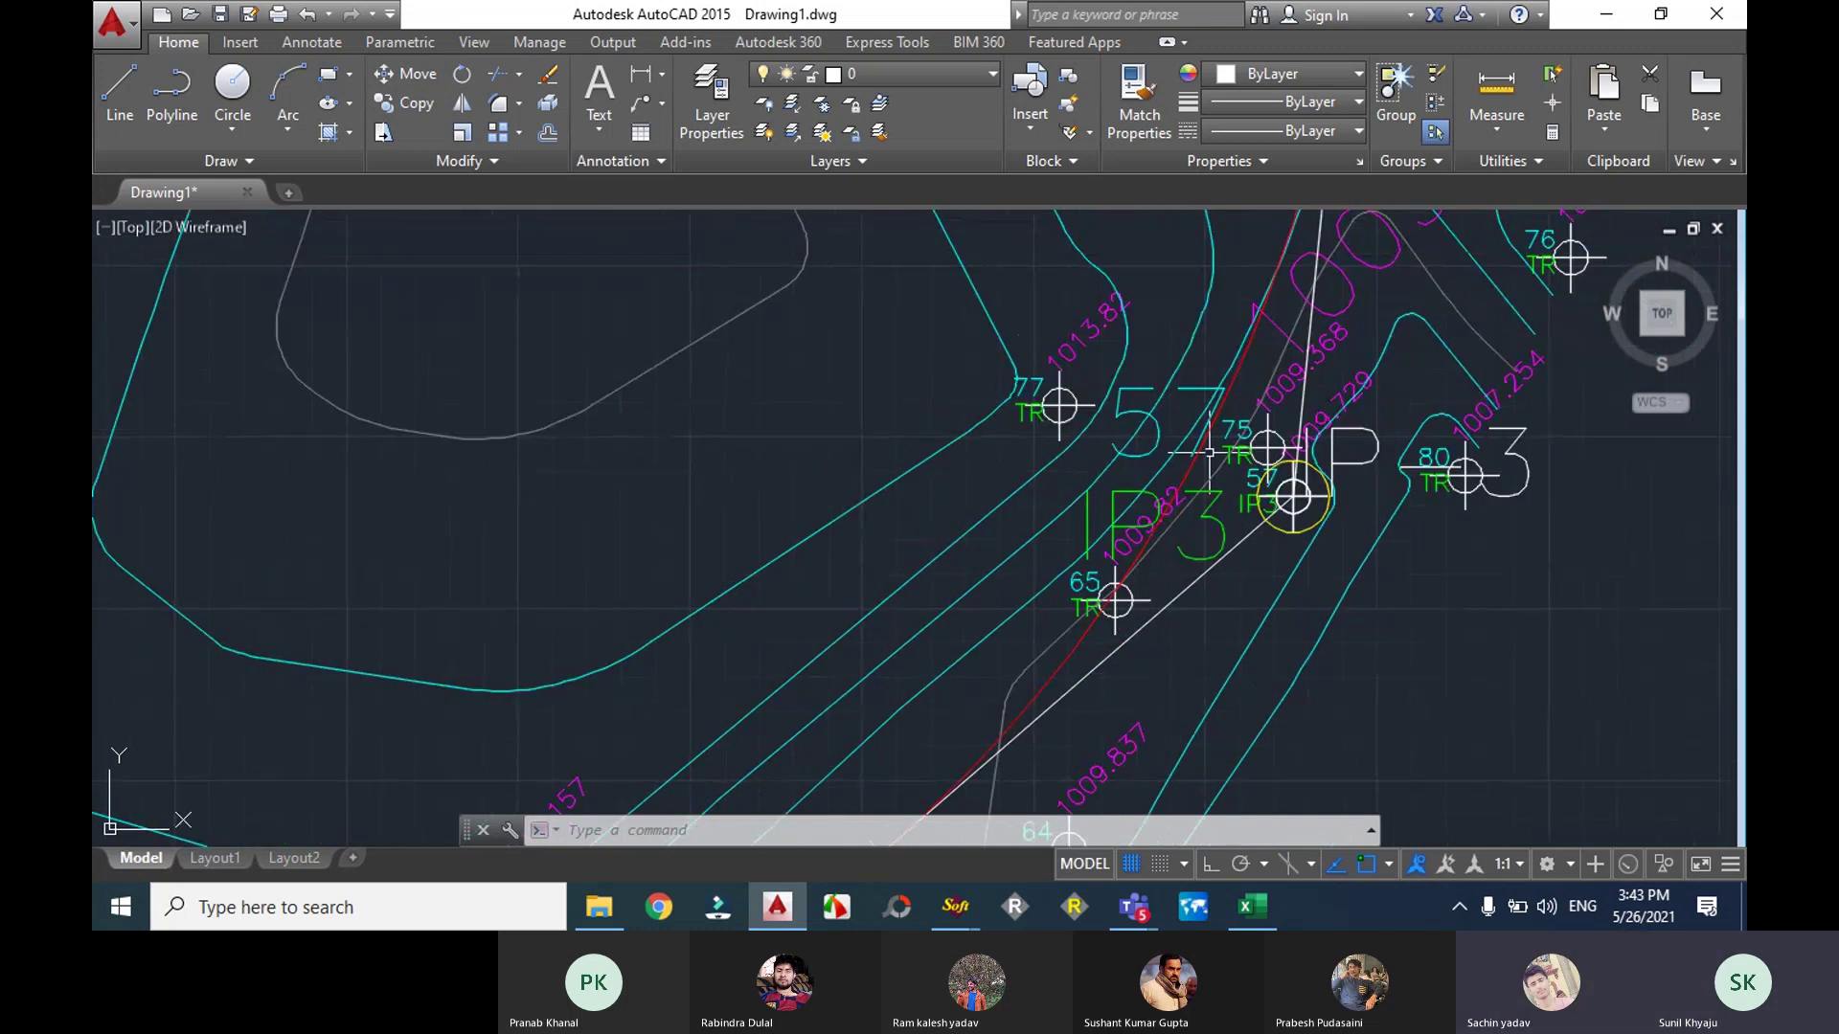
pyautogui.scroll(-6, 1197, 450)
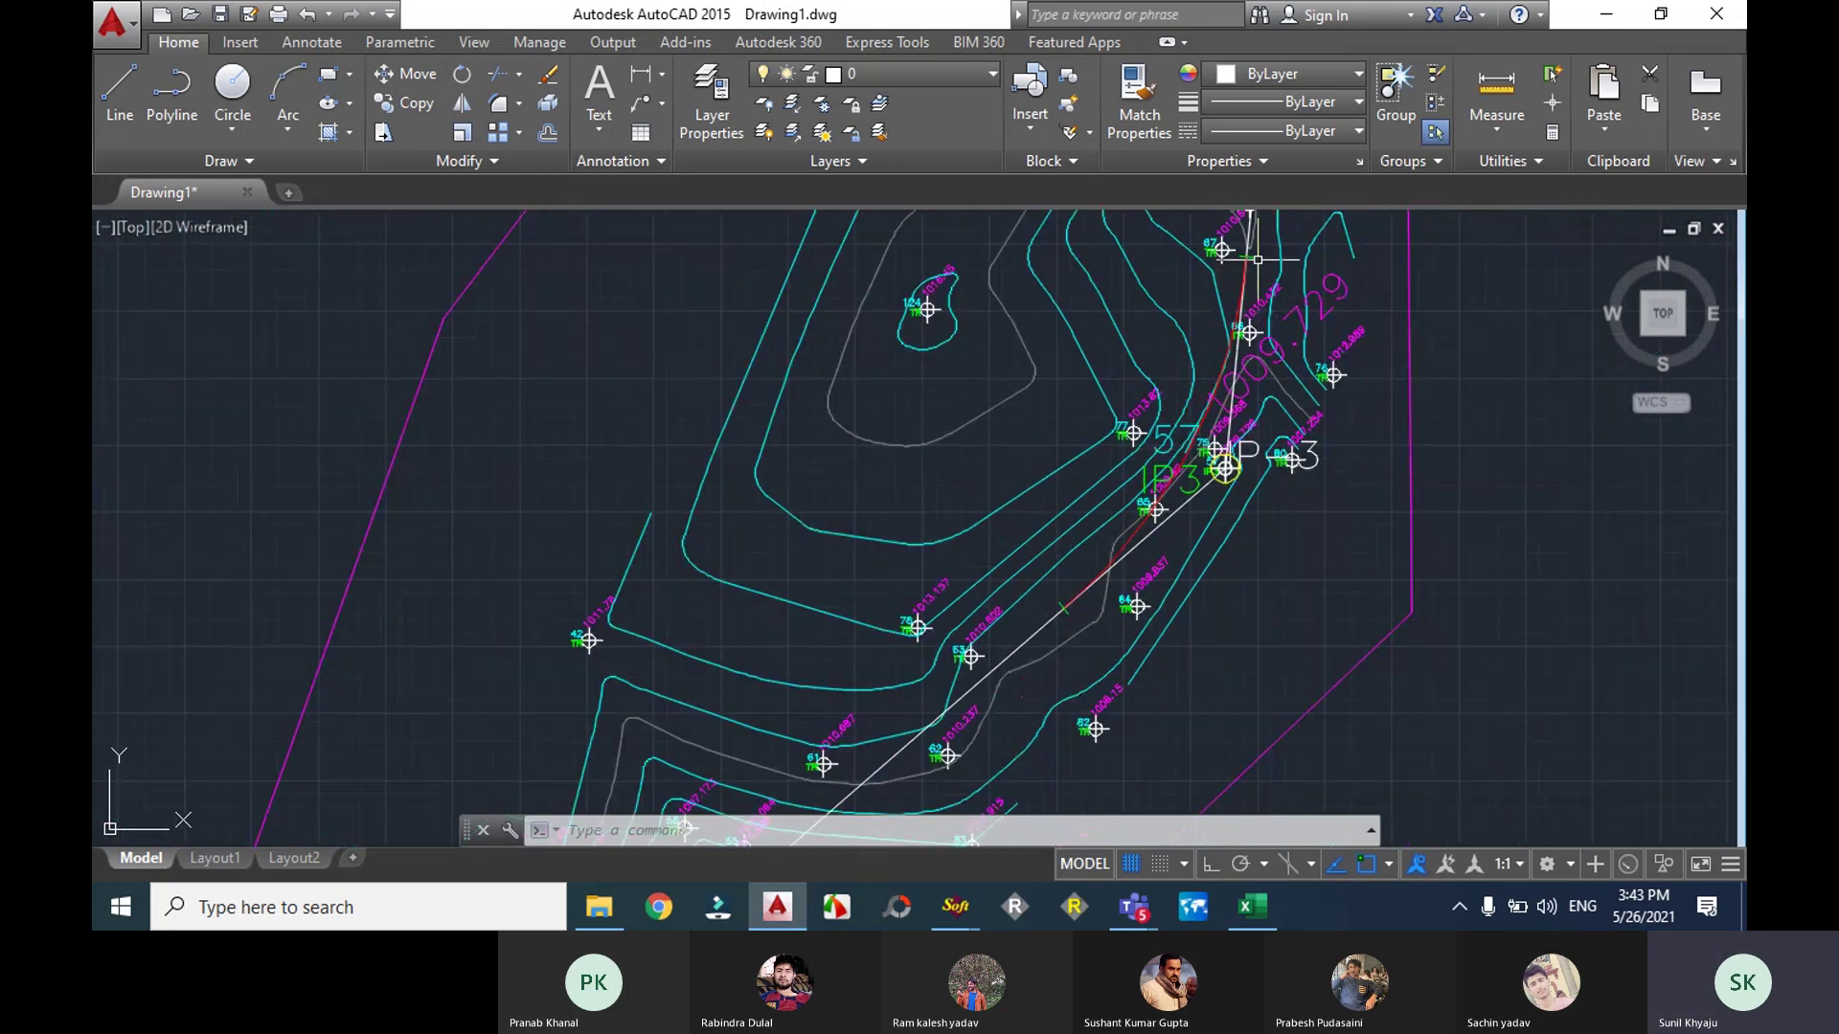
pyautogui.scroll(4, 1257, 258)
pyautogui.scroll(-4, 1241, 252)
pyautogui.moveTo(1211, 456)
pyautogui.mouseDown(button='middle')
pyautogui.moveTo(1130, 632)
pyautogui.moveTo(1111, 613)
pyautogui.moveTo(1185, 462)
pyautogui.moveTo(1097, 713)
pyautogui.mouseUp(button='middle')
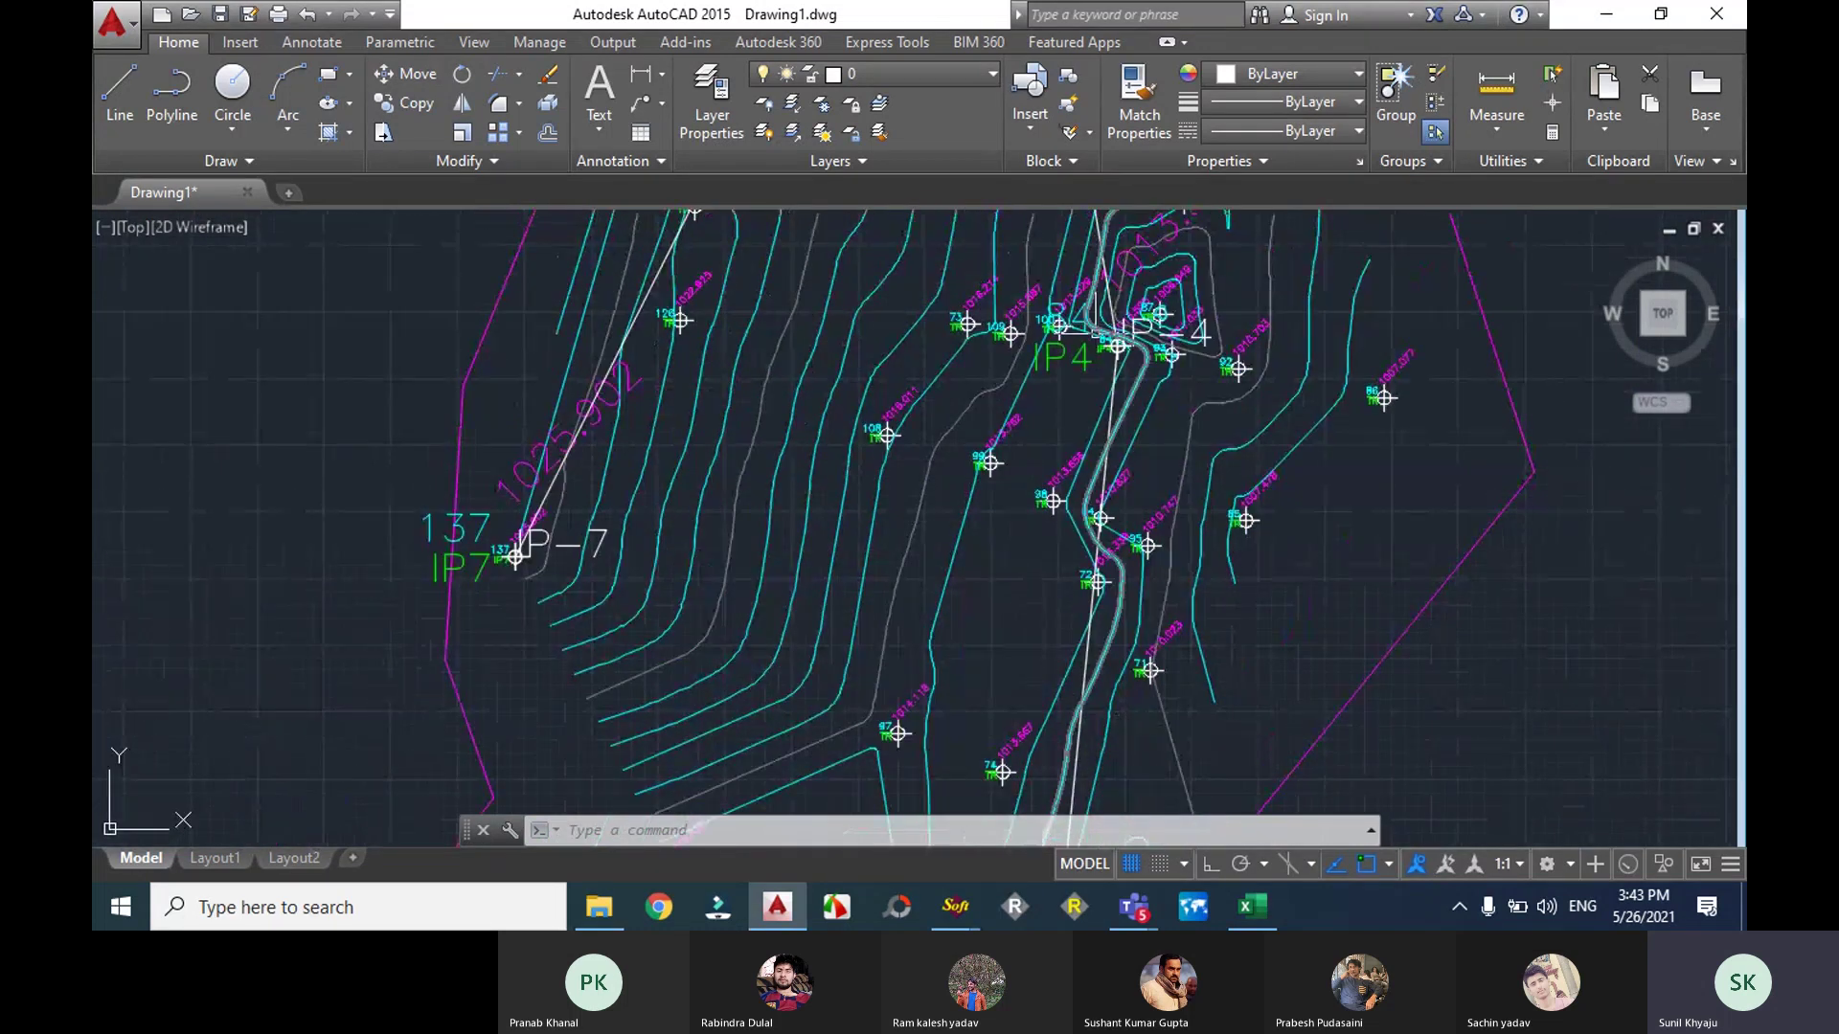
pyautogui.moveTo(1069, 543); pyautogui.dragTo(1103, 728, button='middle')
# Step: Make IP-4 the current intersection point in Interactive Alignment and check its curve radius on the Excel IP sheet
pyautogui.moveTo(956, 905)
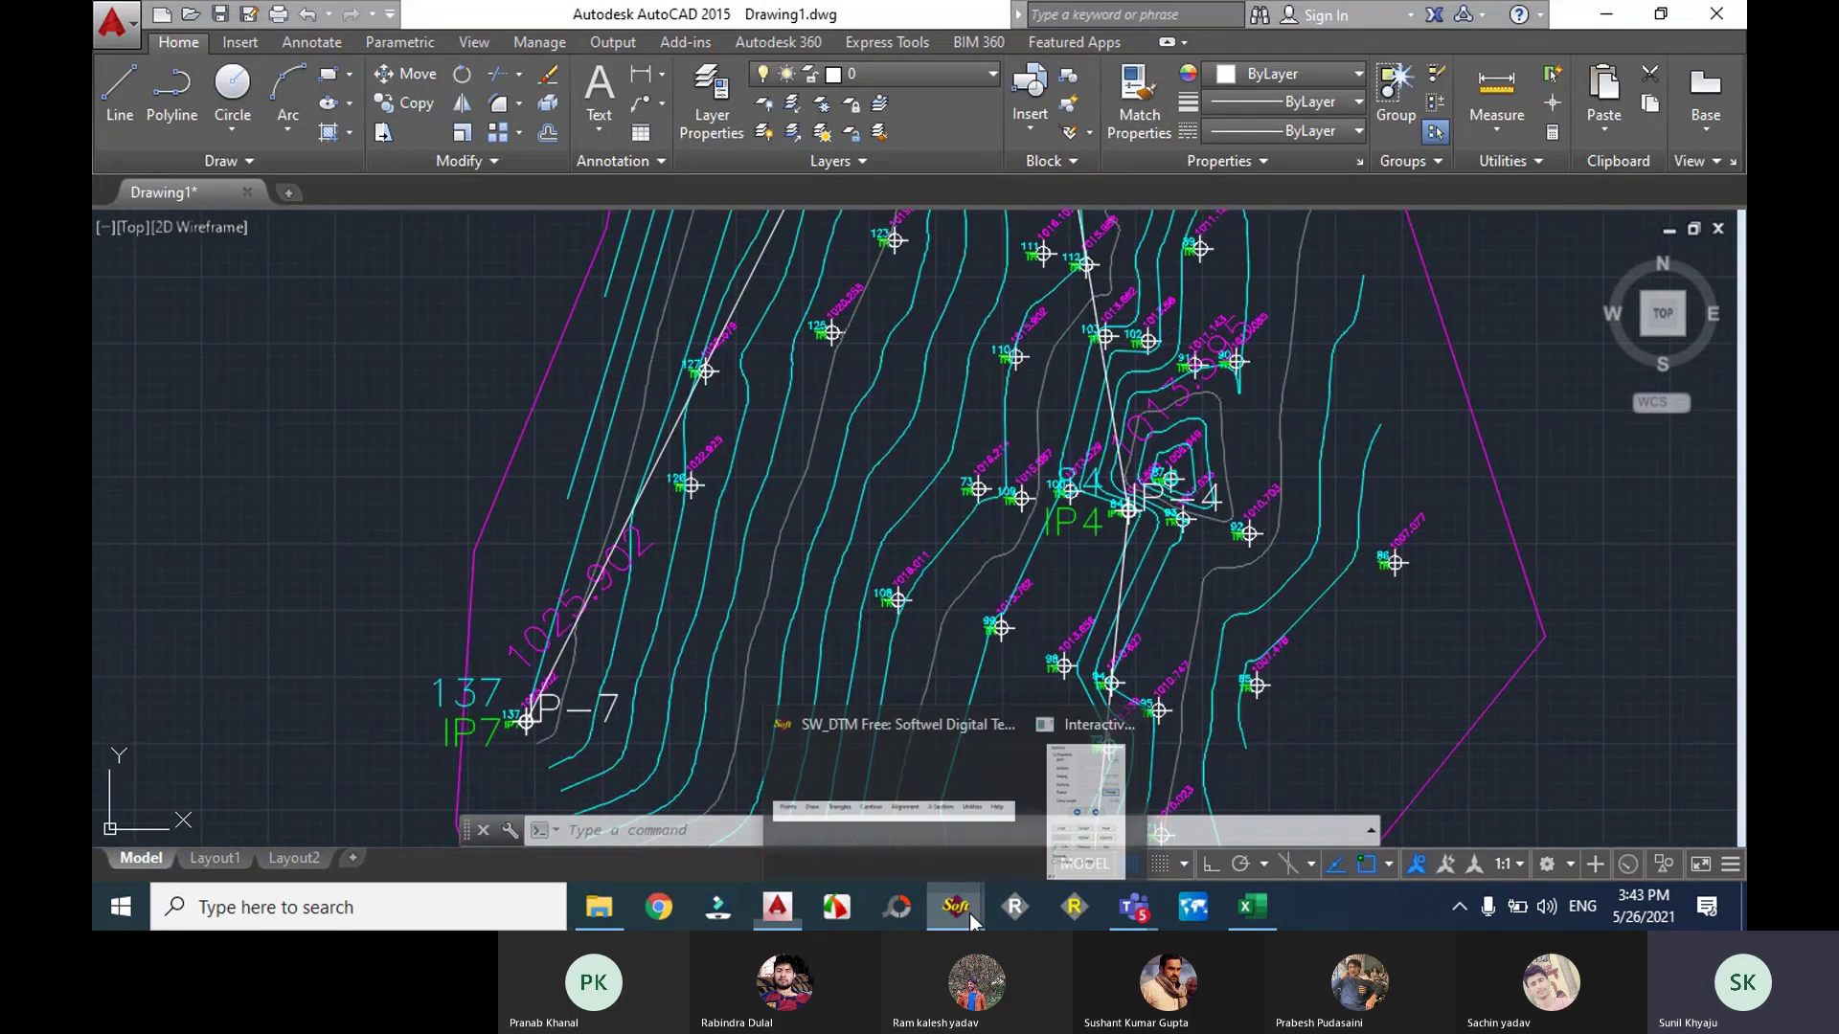
pyautogui.click(1068, 786)
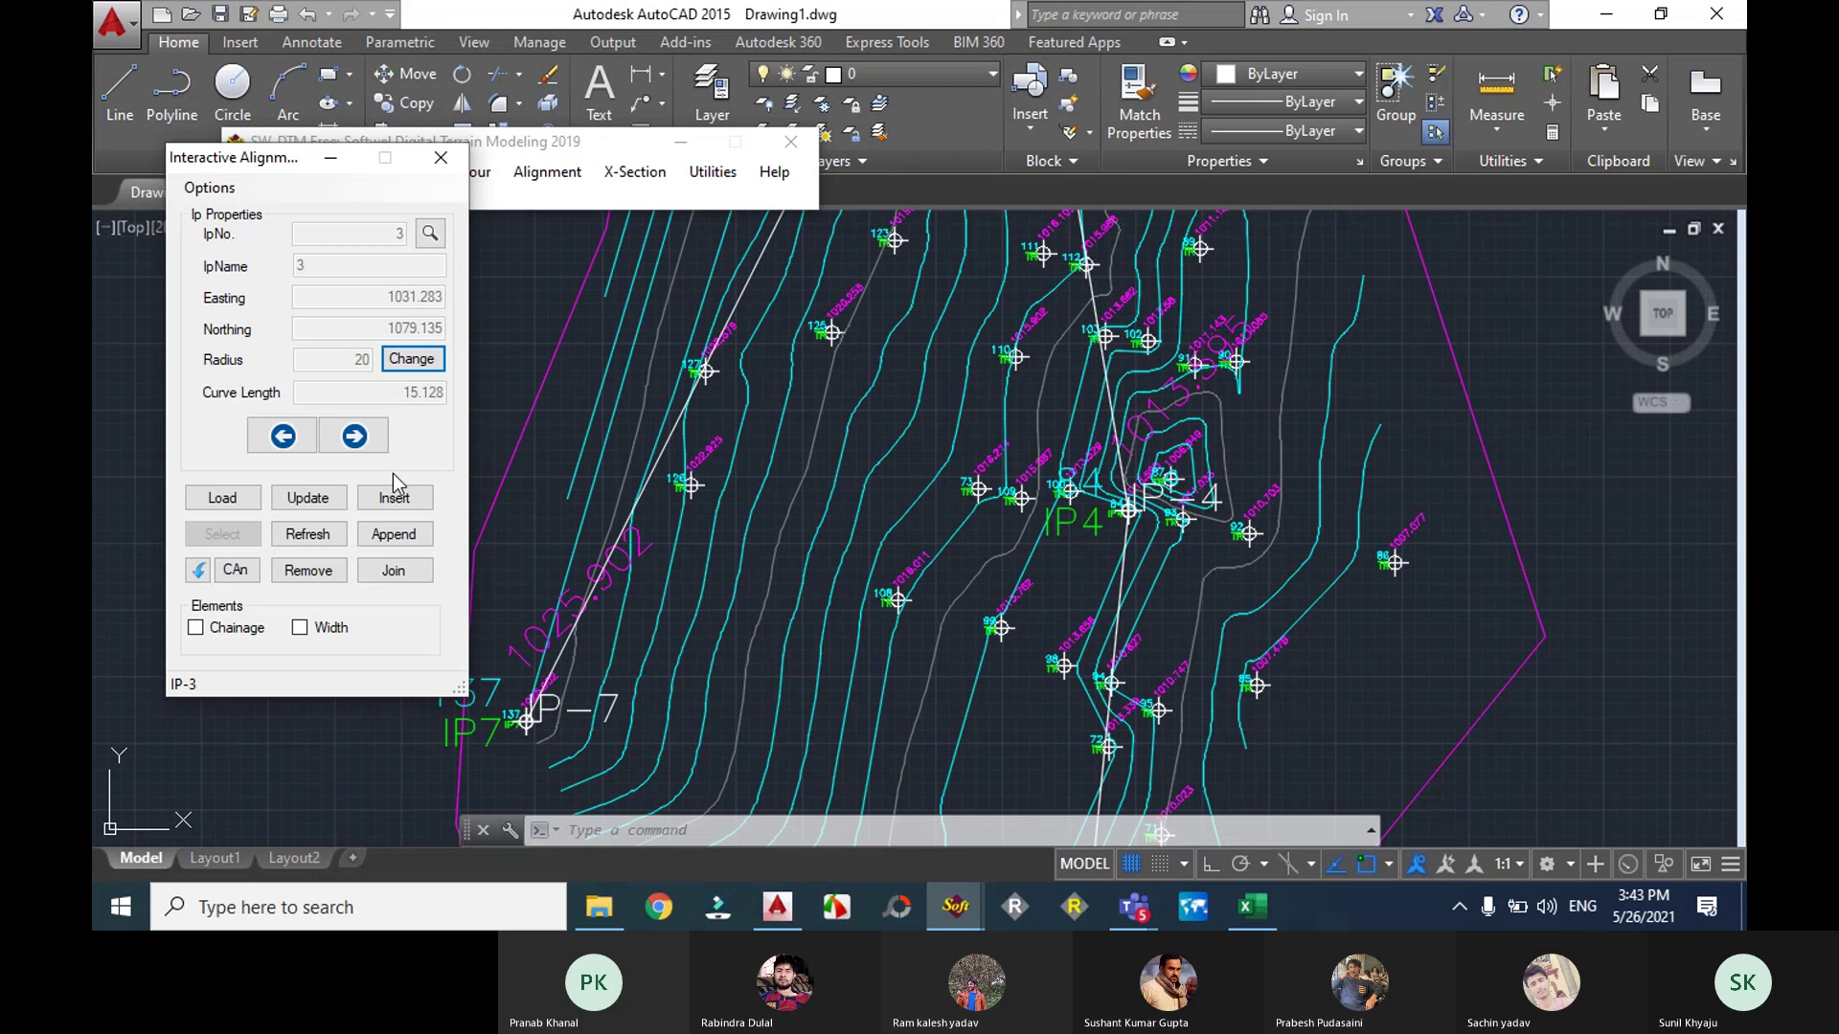
pyautogui.click(353, 437)
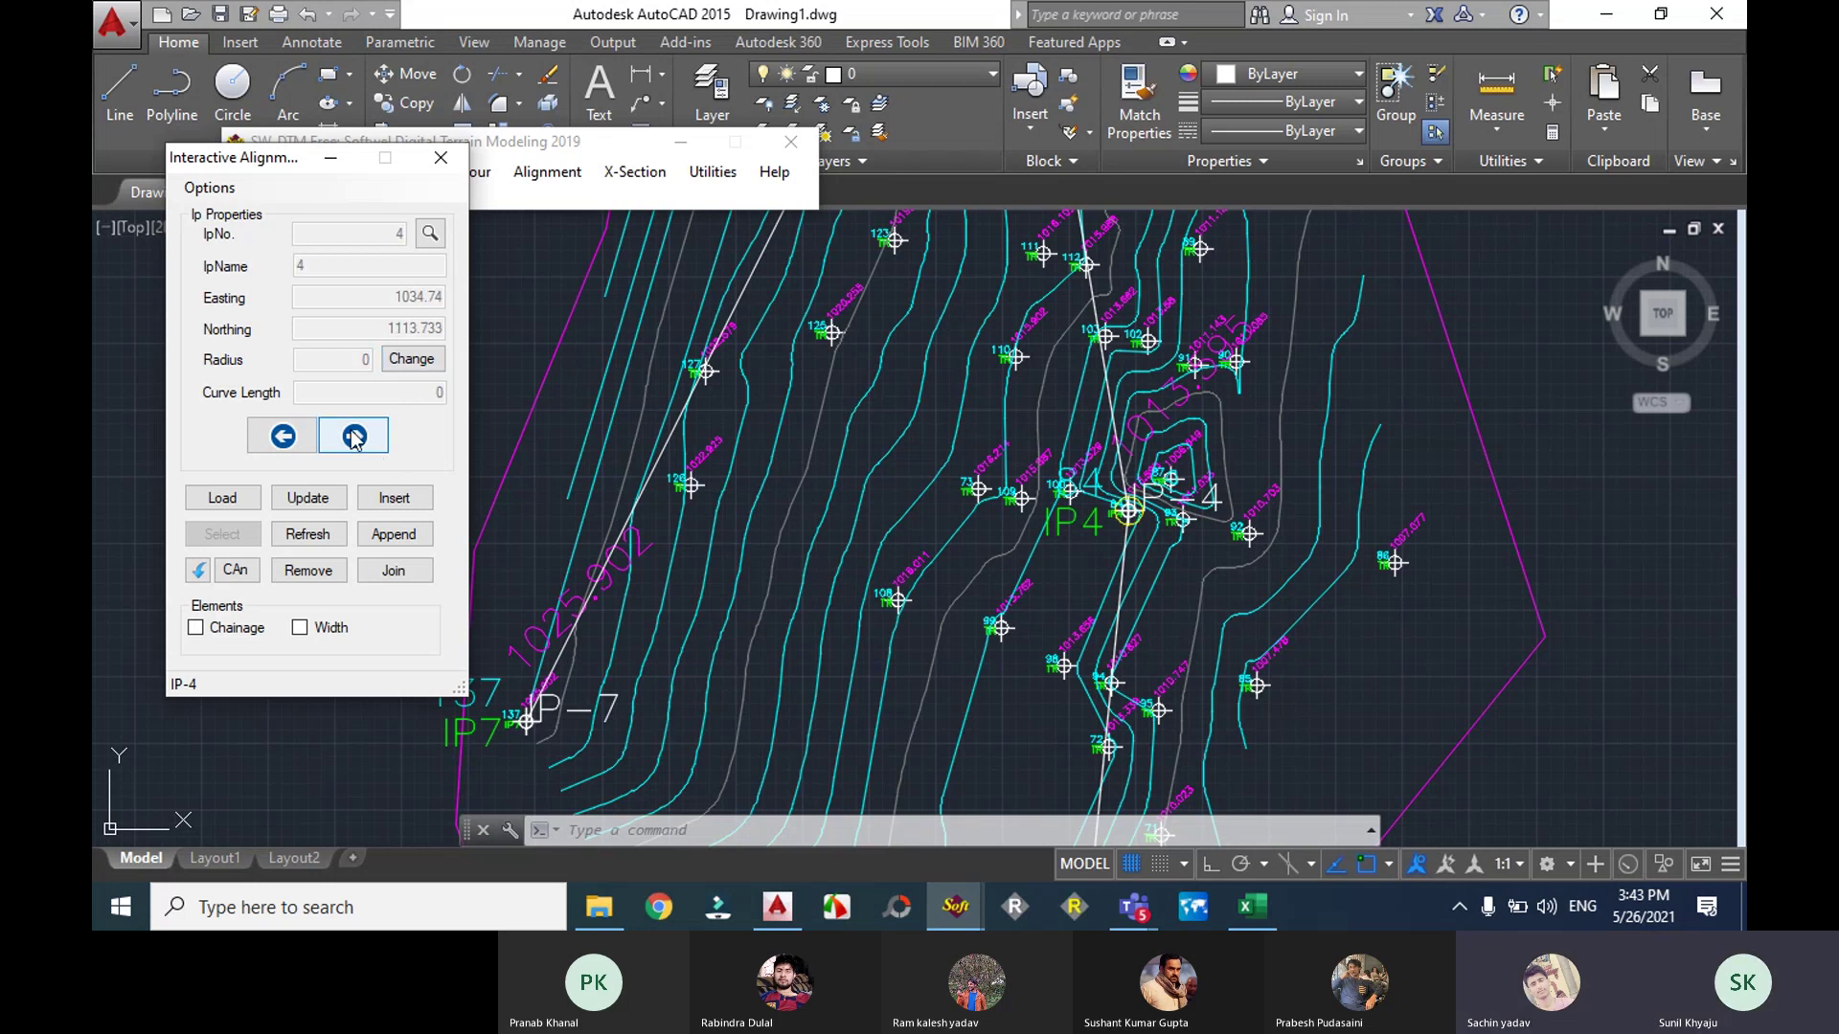
pyautogui.click(1248, 910)
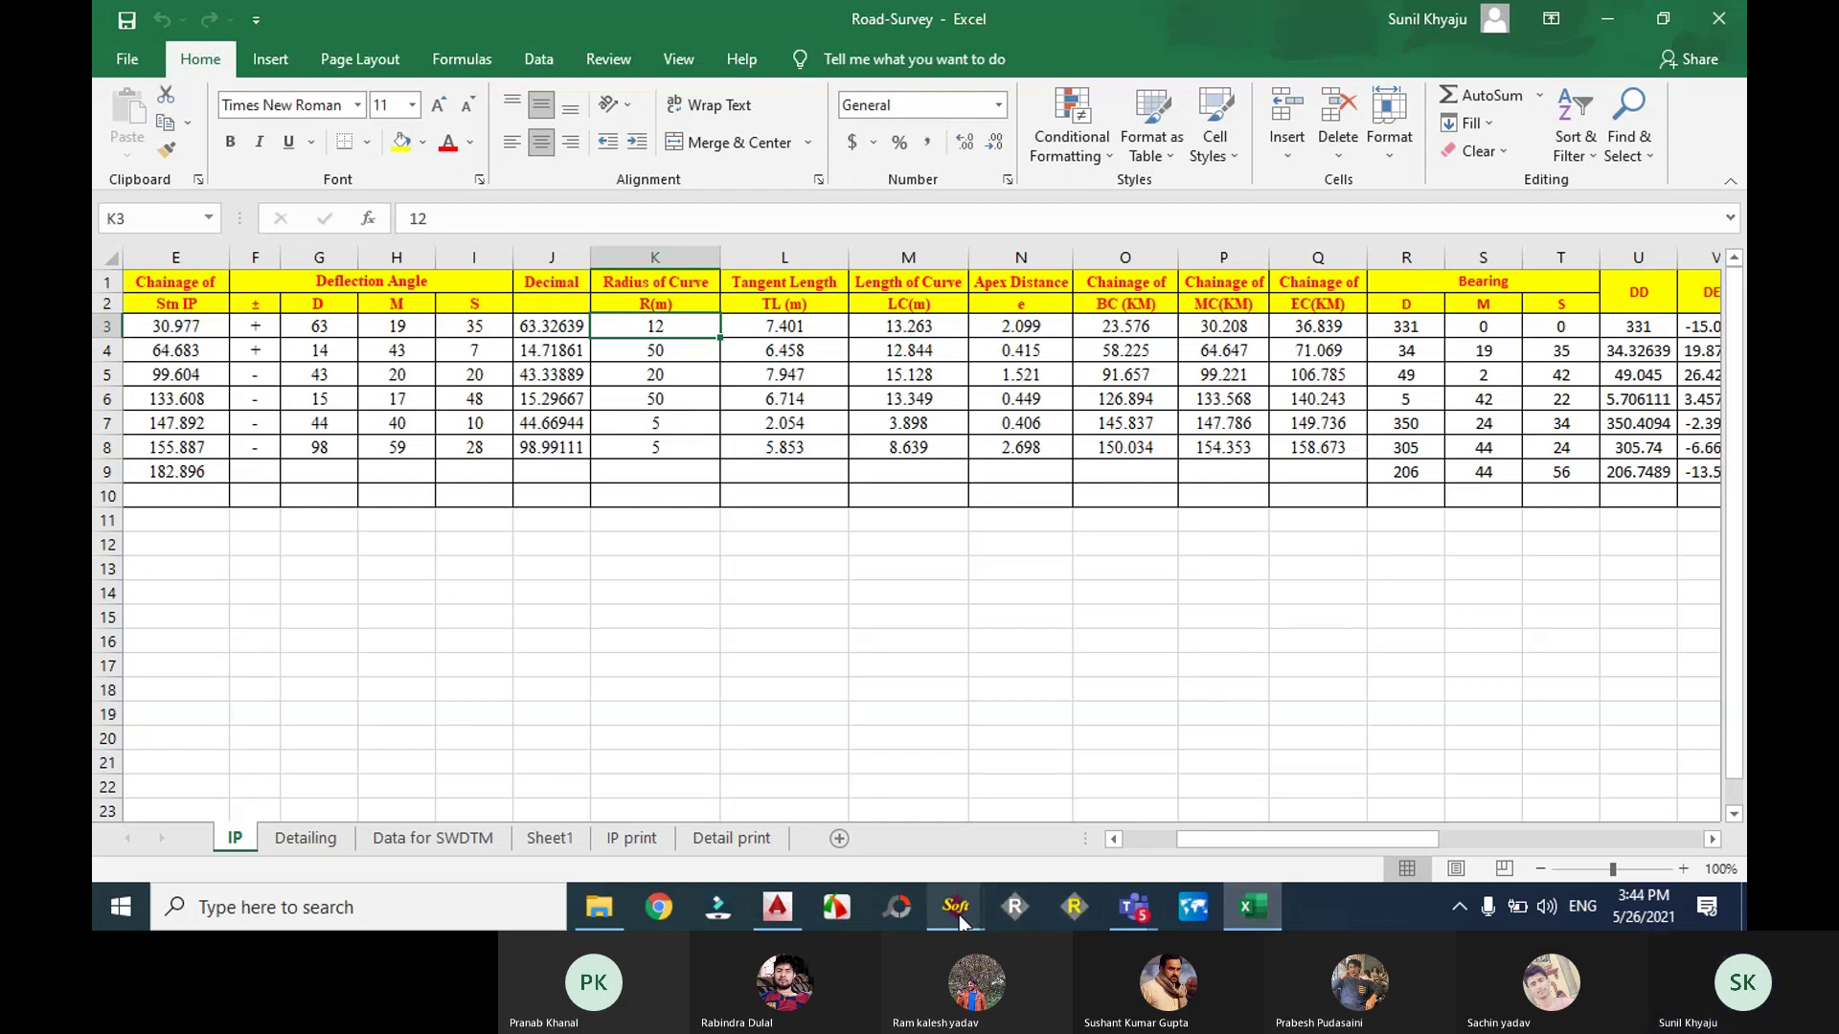
pyautogui.moveTo(958, 916)
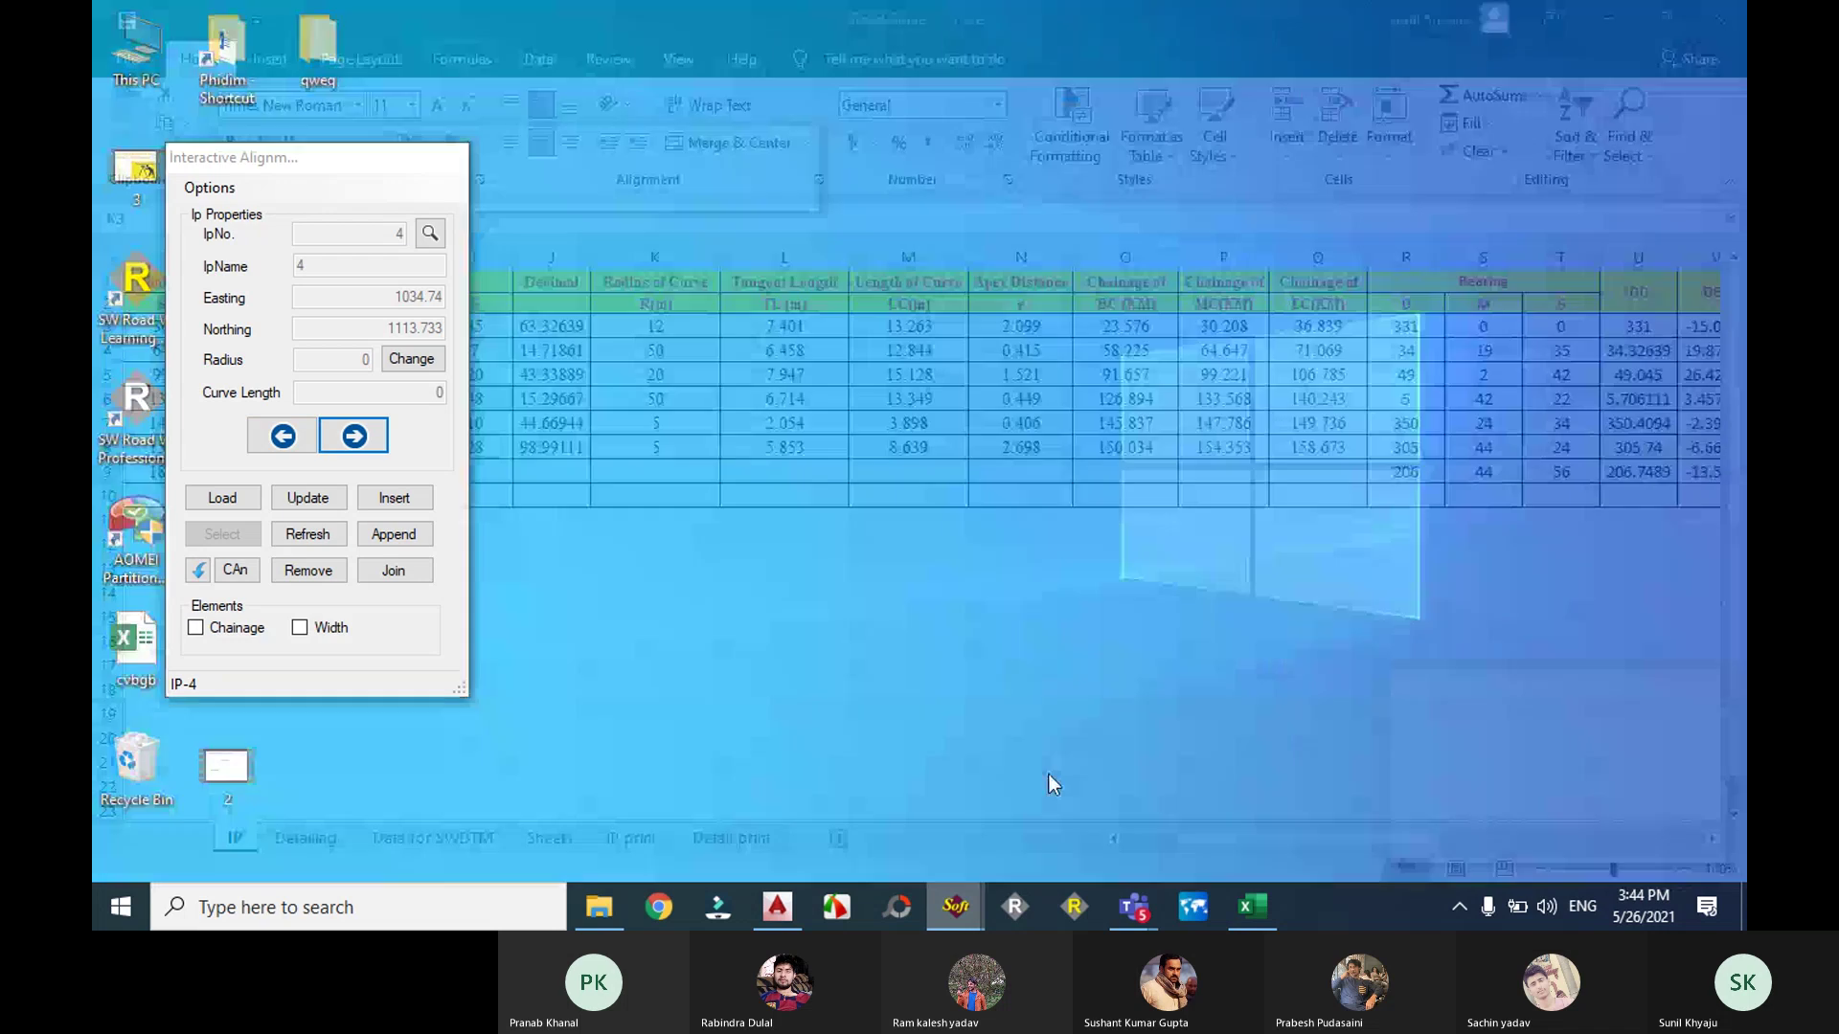
pyautogui.click(1048, 774)
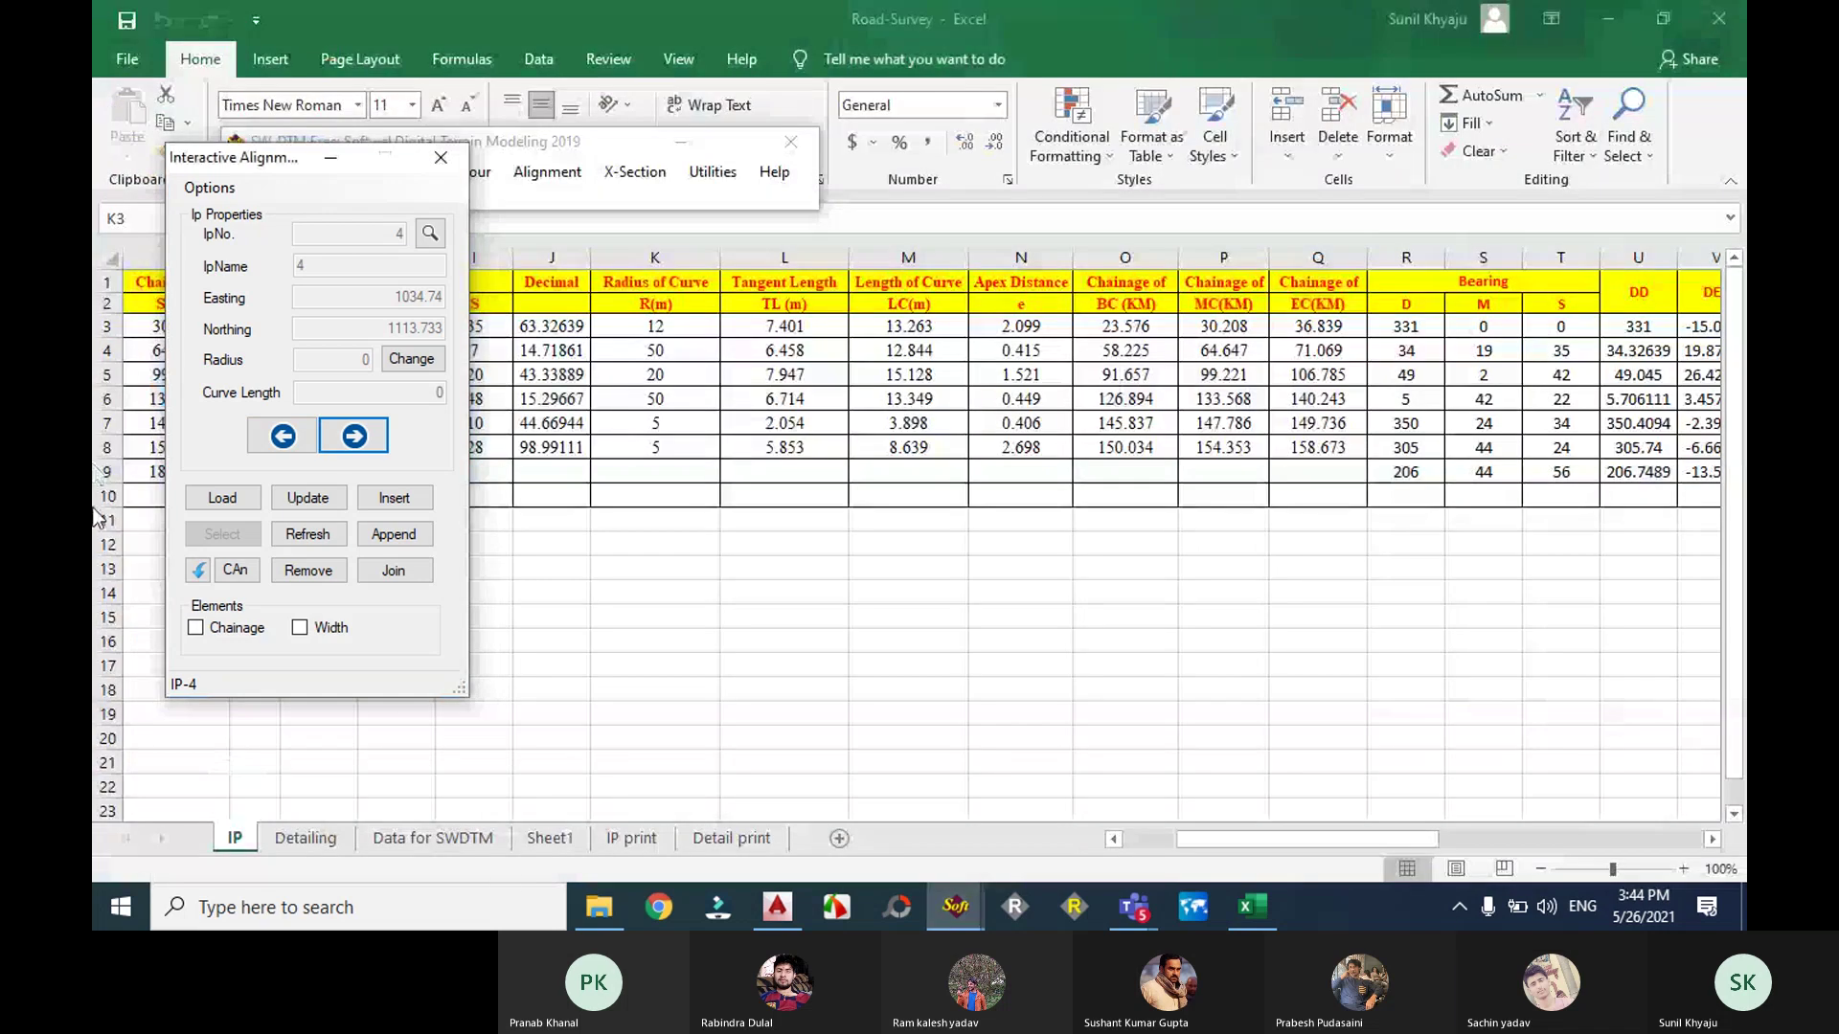
# Step: Return to AutoCAD and set the curve radius of IP-4 to 50 in Interactive Alignment
pyautogui.click(774, 915)
pyautogui.moveTo(943, 901)
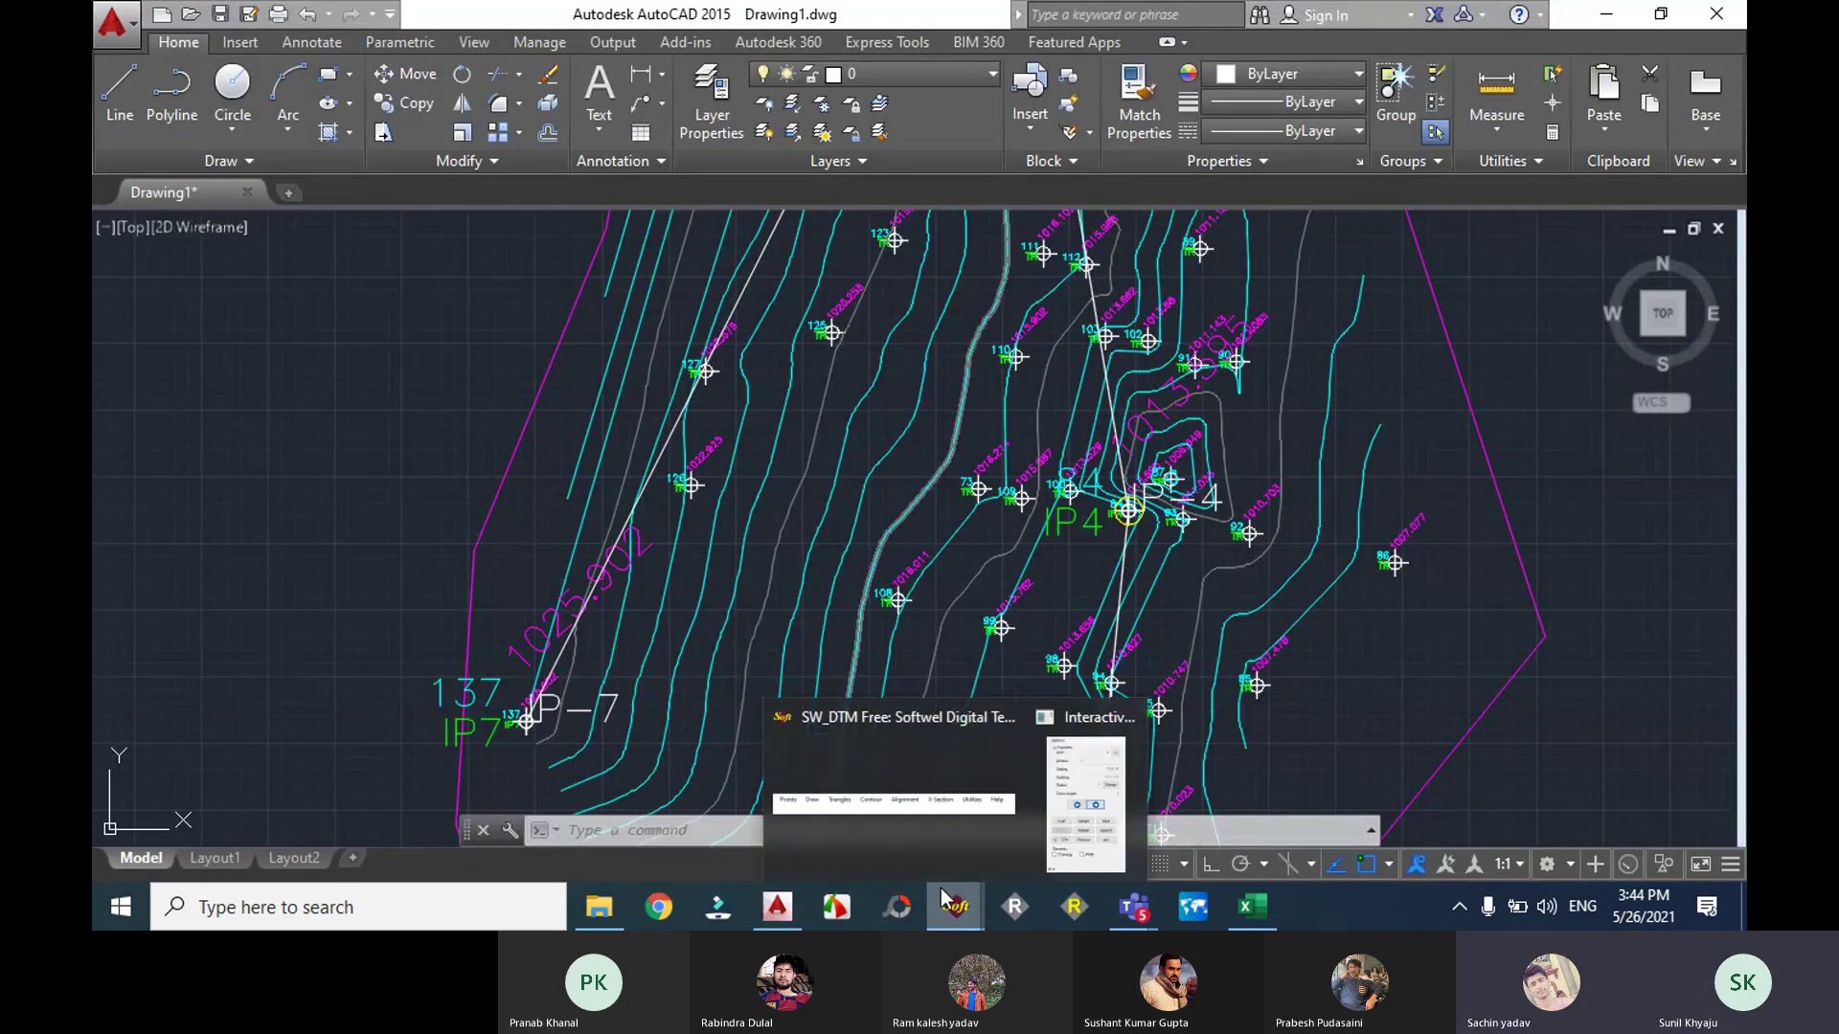
pyautogui.click(1085, 805)
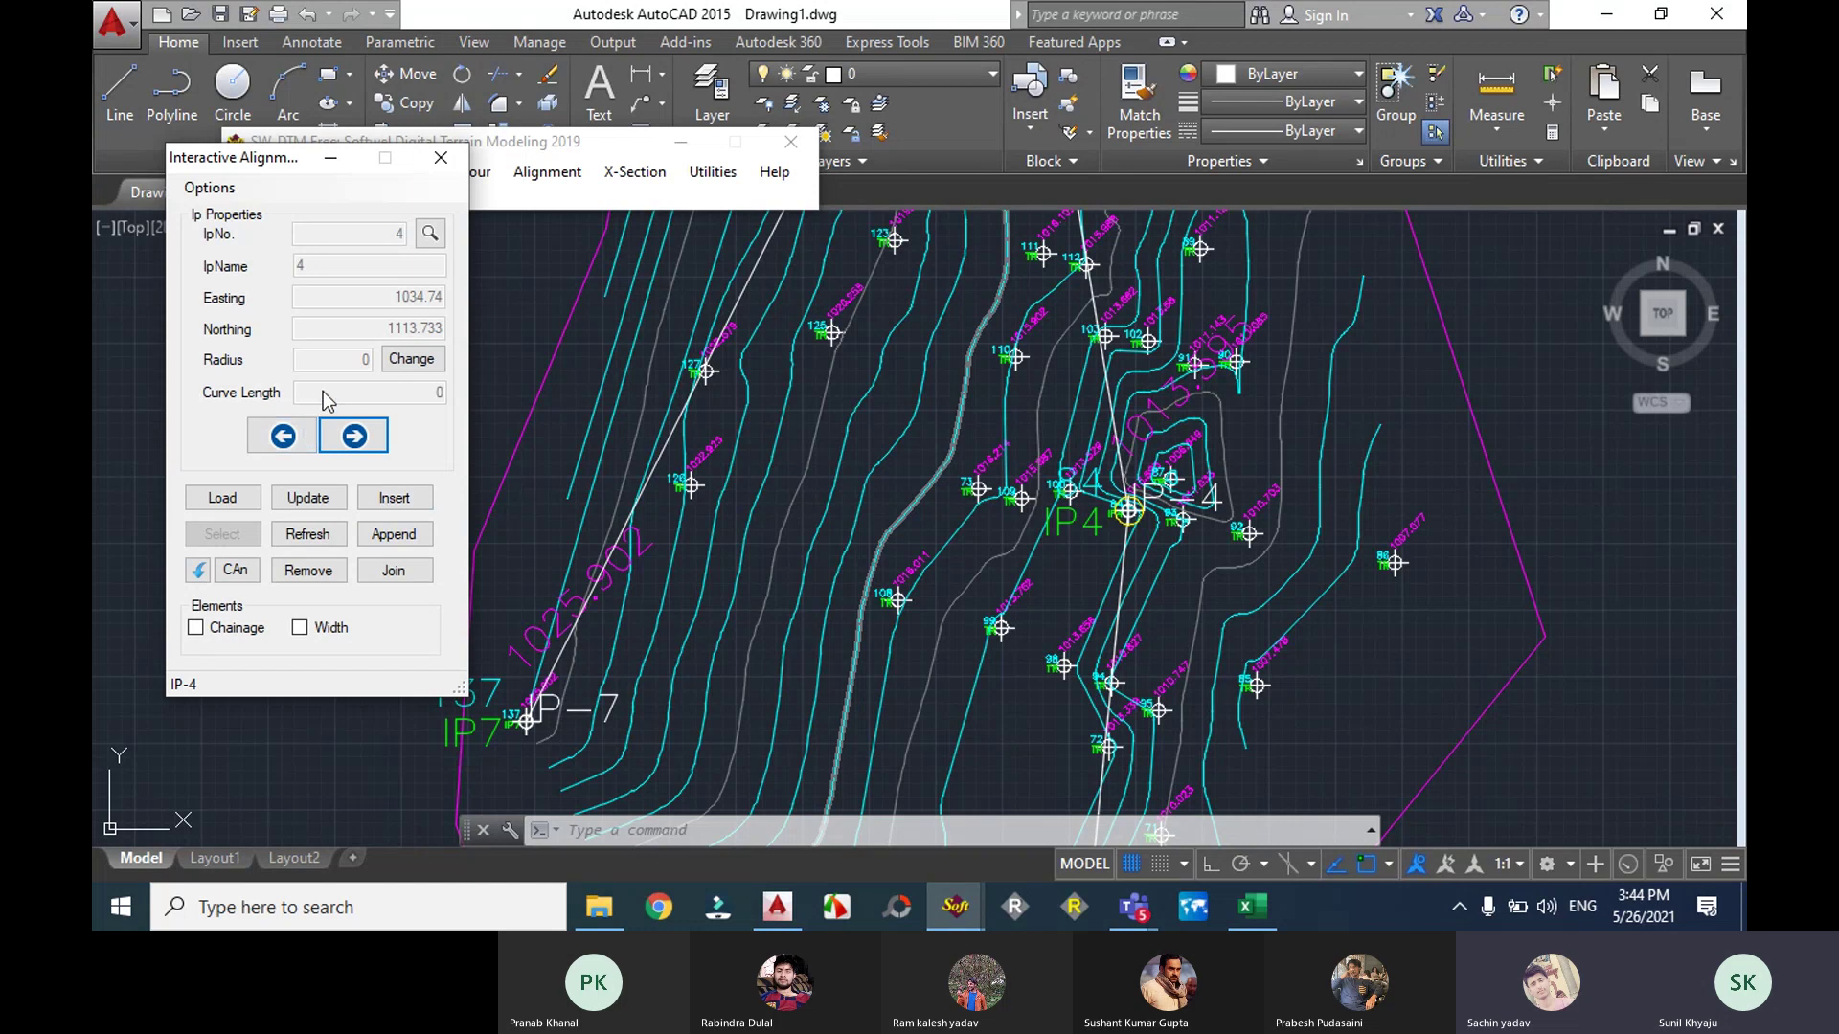
pyautogui.click(411, 359)
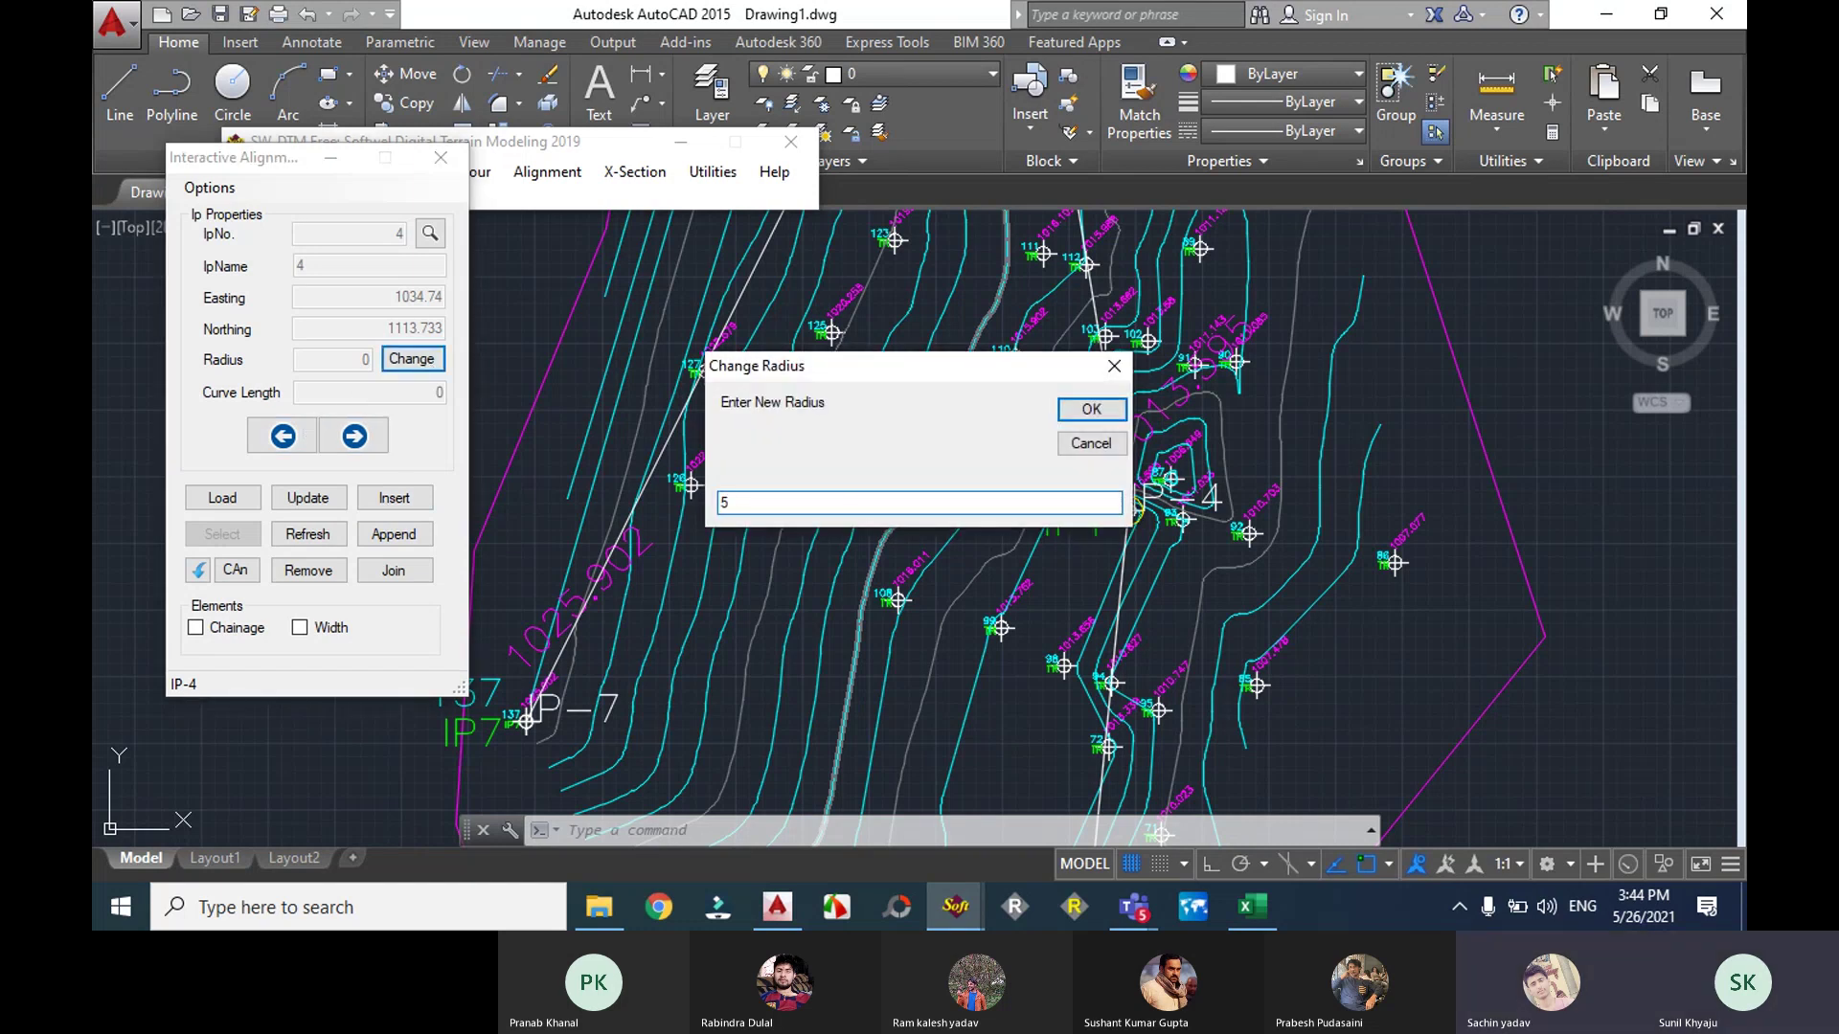
pyautogui.click(1096, 414)
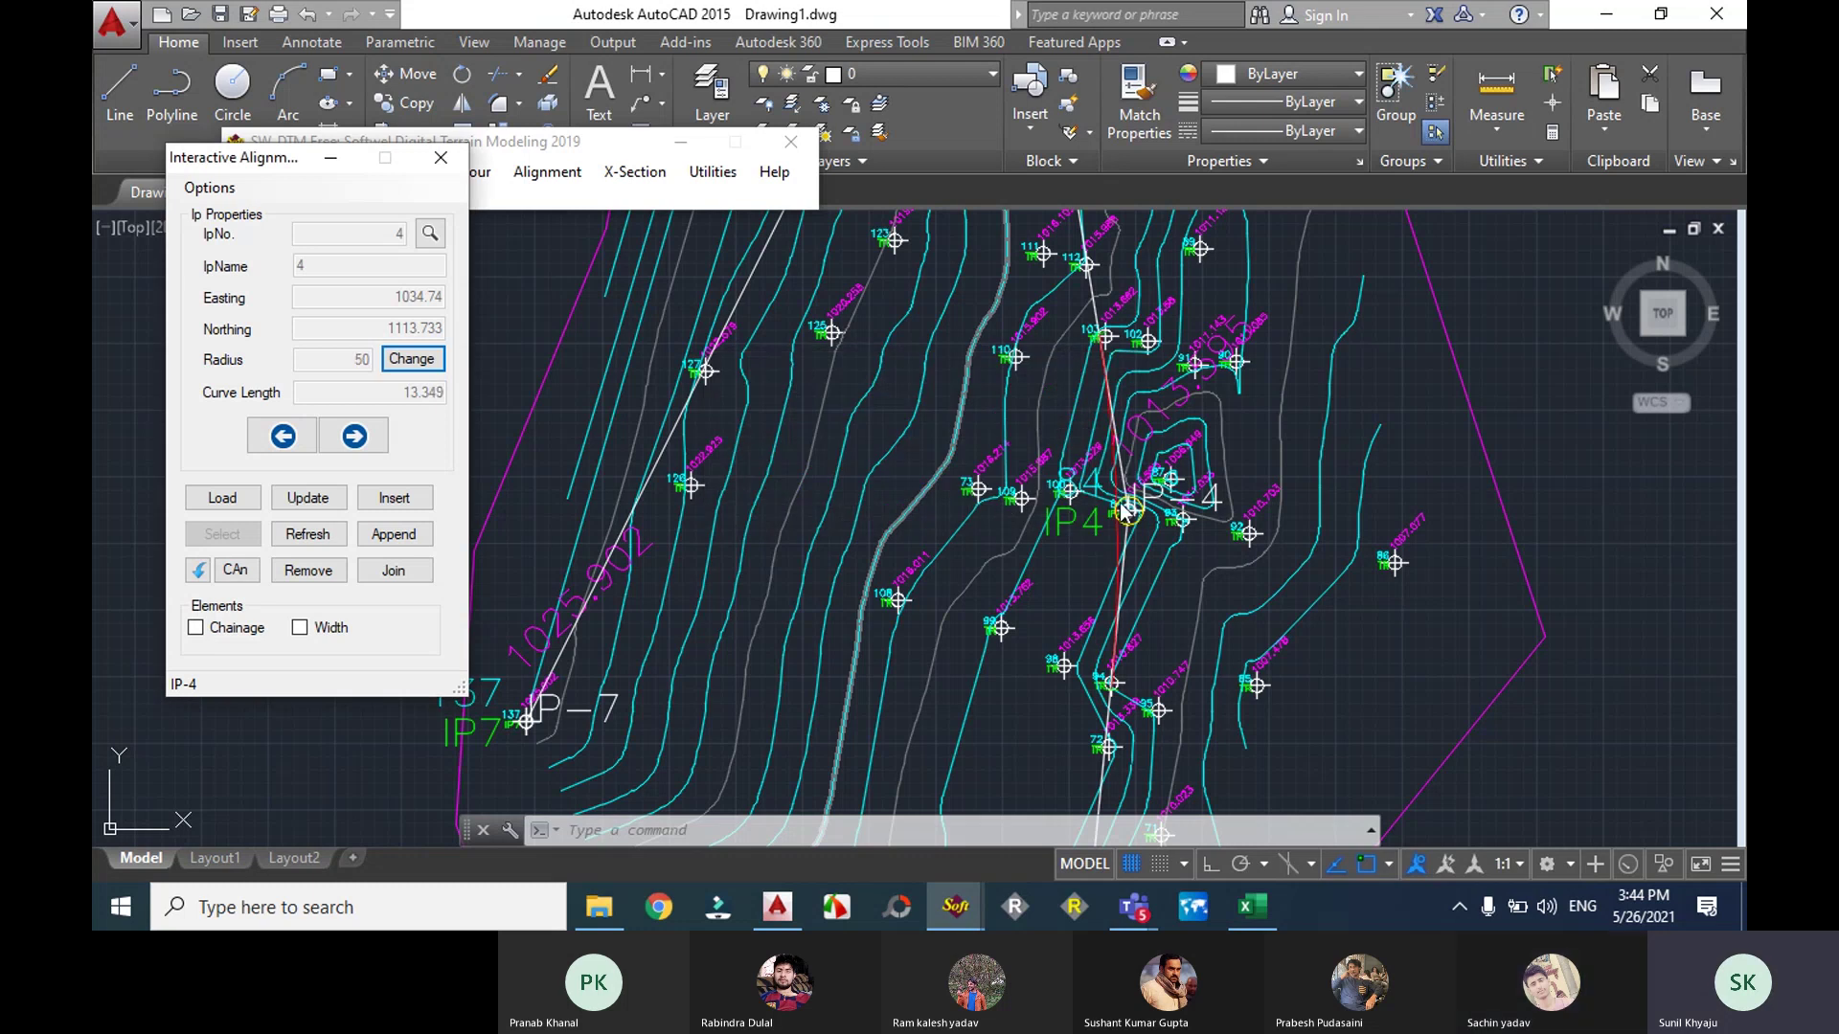
# Step: Advance Interactive Alignment to IP-5 and set its curve radius to 20
pyautogui.scroll(-2, 1125, 512)
pyautogui.moveTo(1126, 512)
pyautogui.mouseDown(button='middle')
pyautogui.moveTo(1054, 536)
pyautogui.moveTo(1006, 526)
pyautogui.moveTo(1015, 471)
pyautogui.moveTo(999, 775)
pyautogui.mouseUp(button='middle')
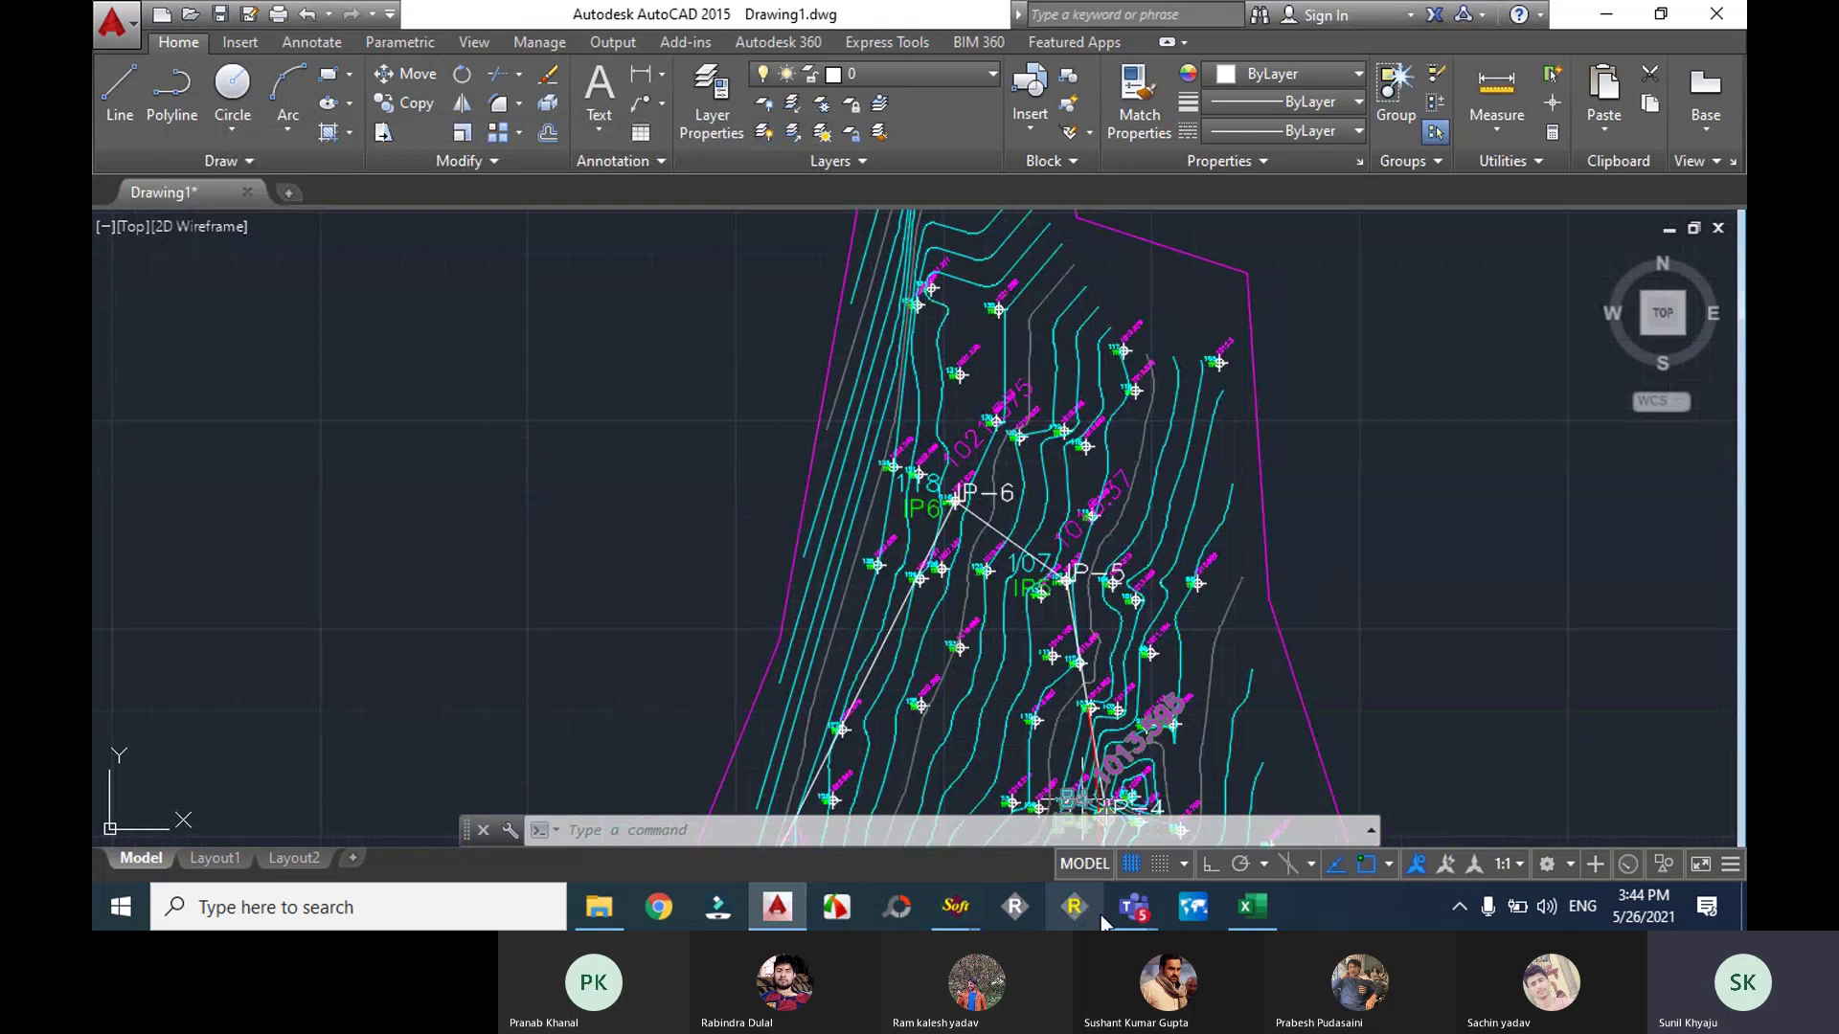
pyautogui.moveTo(1101, 916)
pyautogui.click(1071, 796)
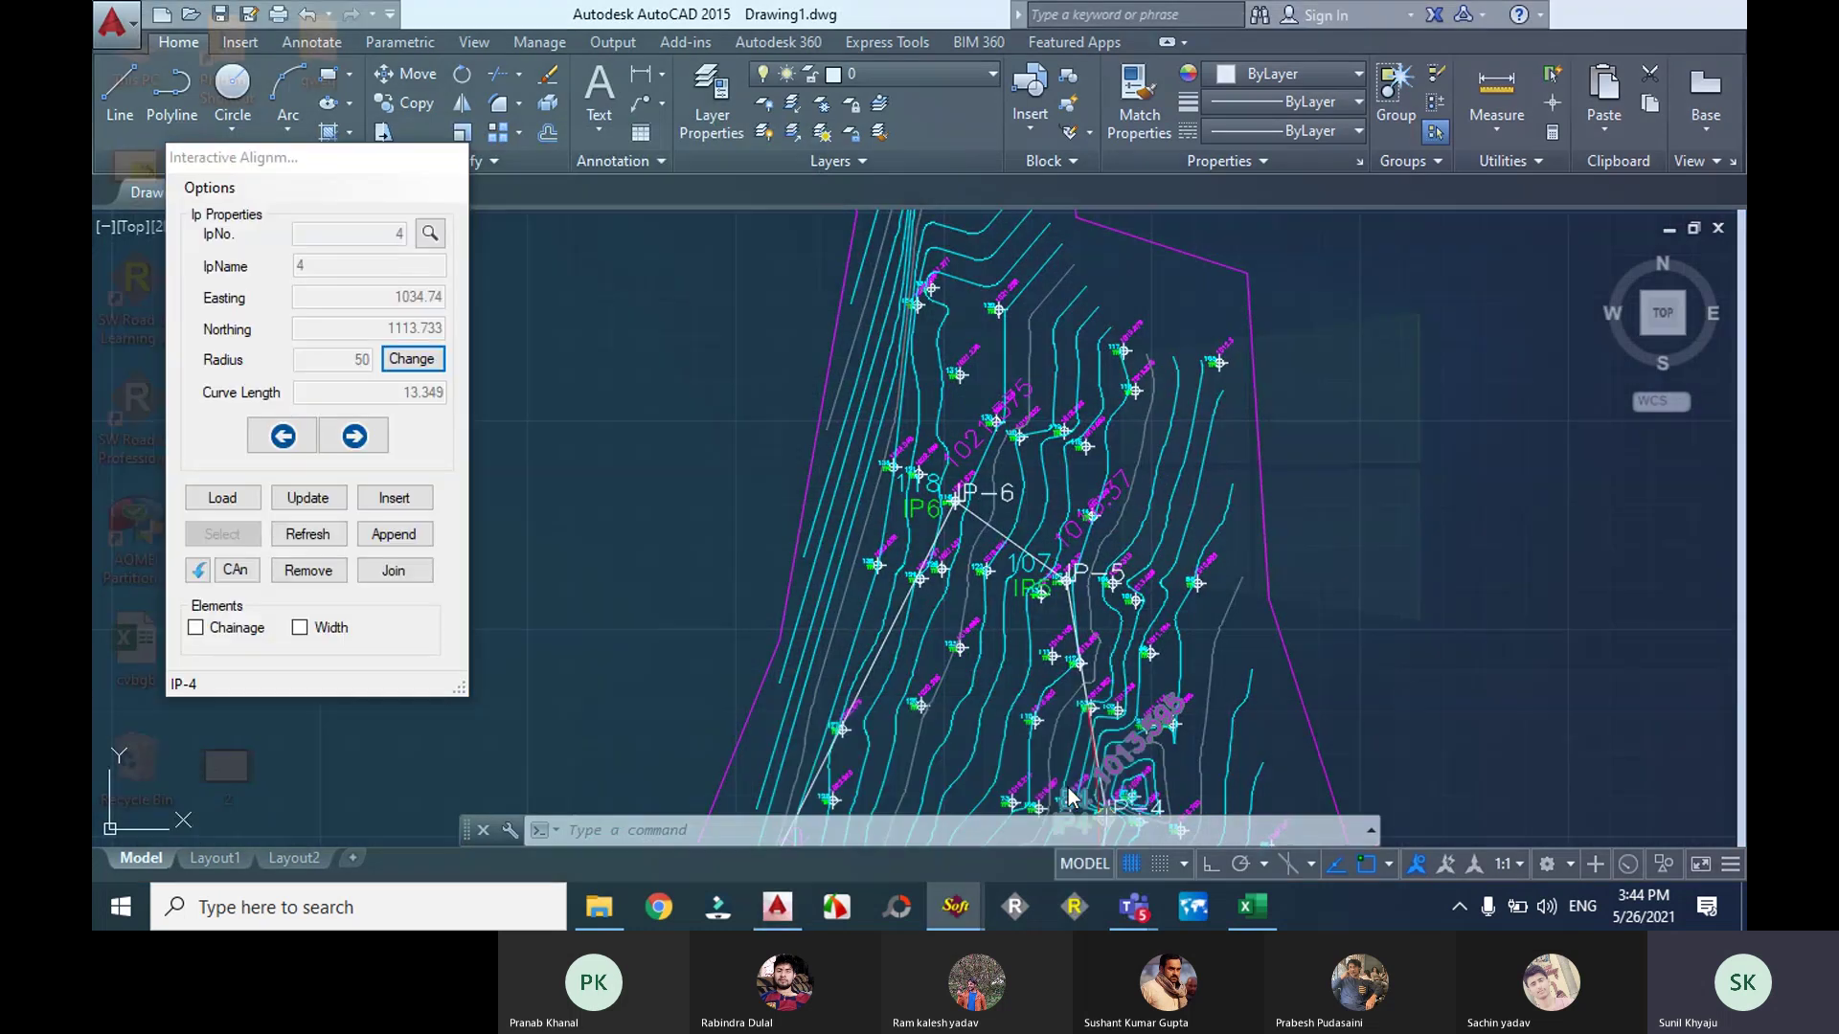
pyautogui.click(354, 437)
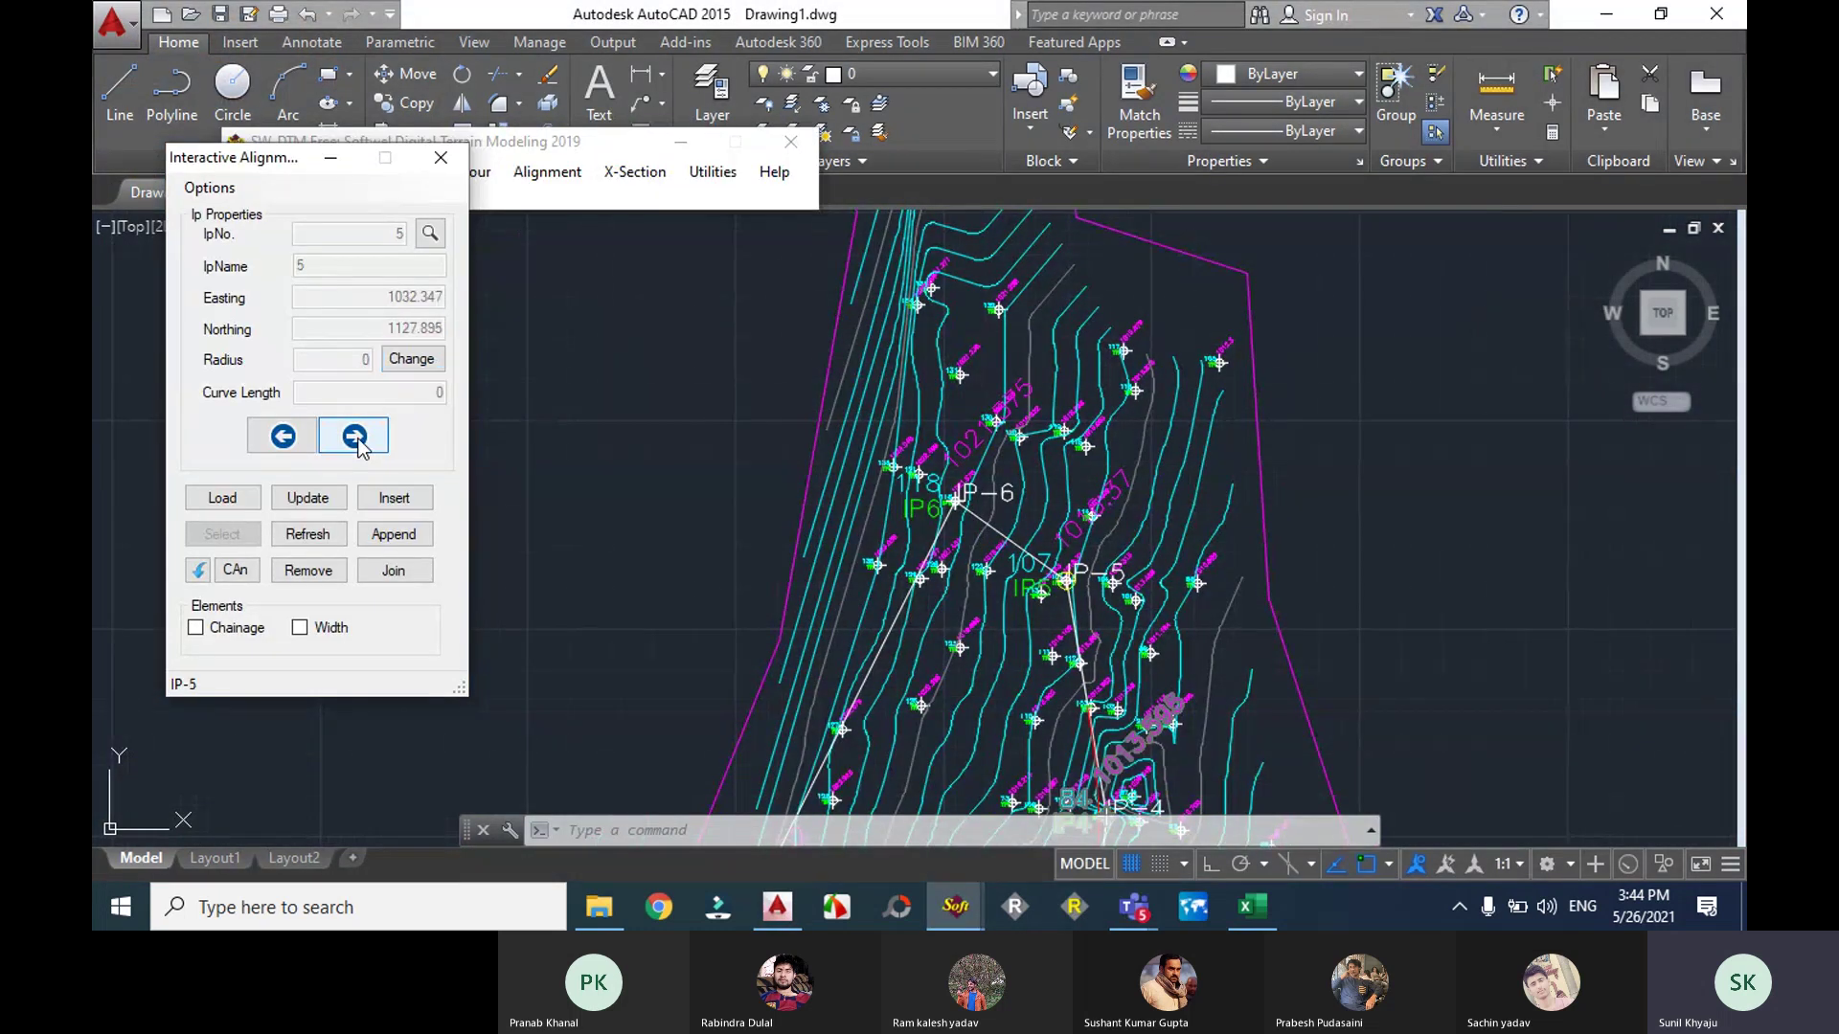
pyautogui.click(402, 360)
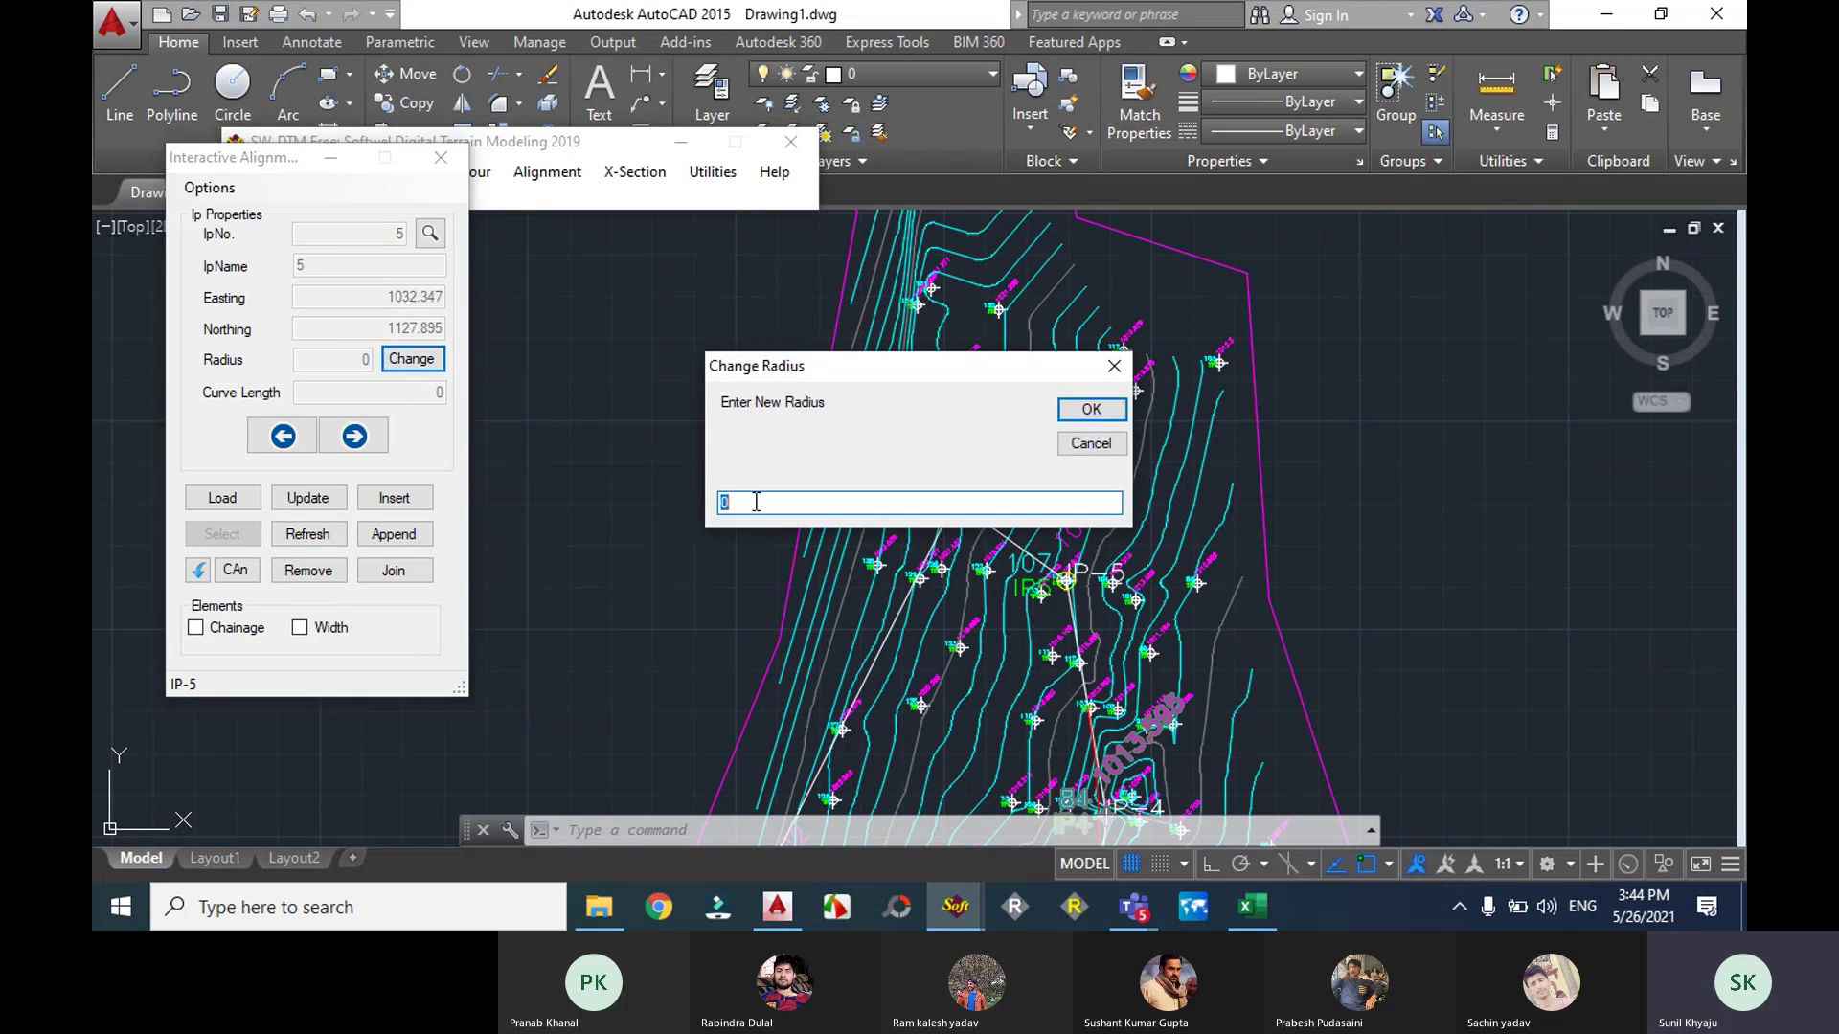
pyautogui.write('20')
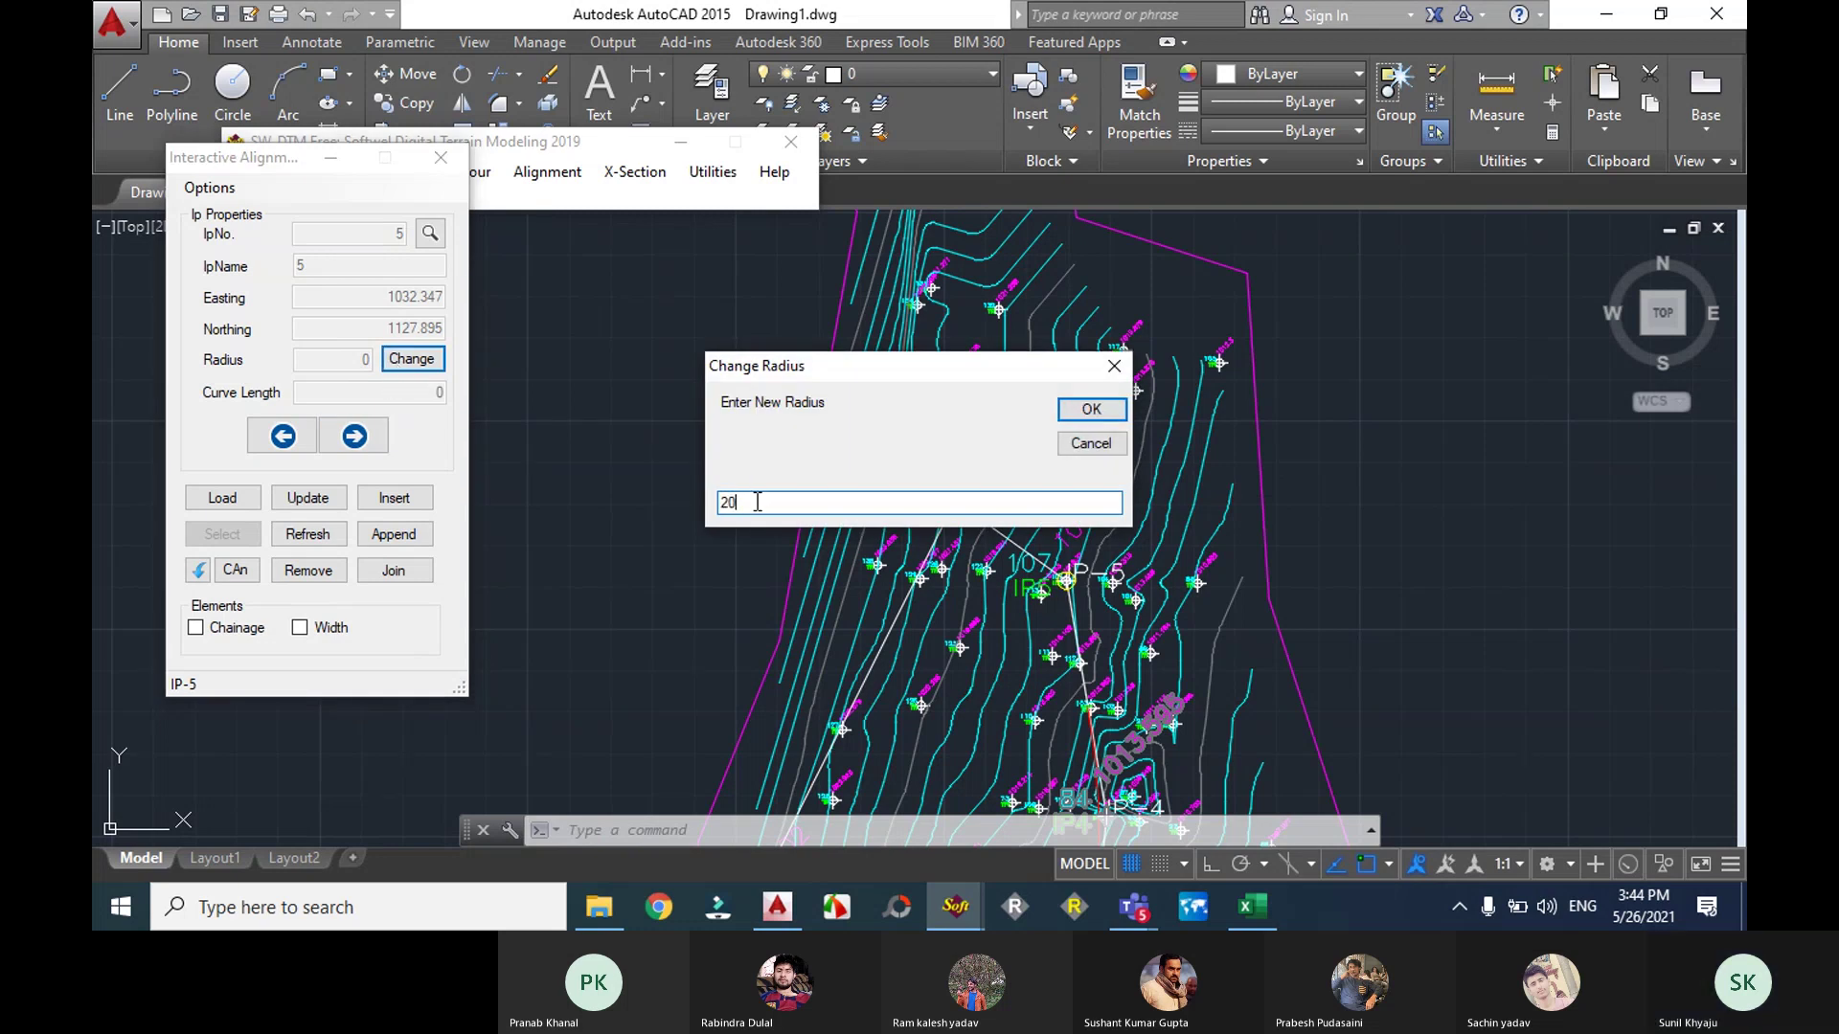
pyautogui.click(1092, 410)
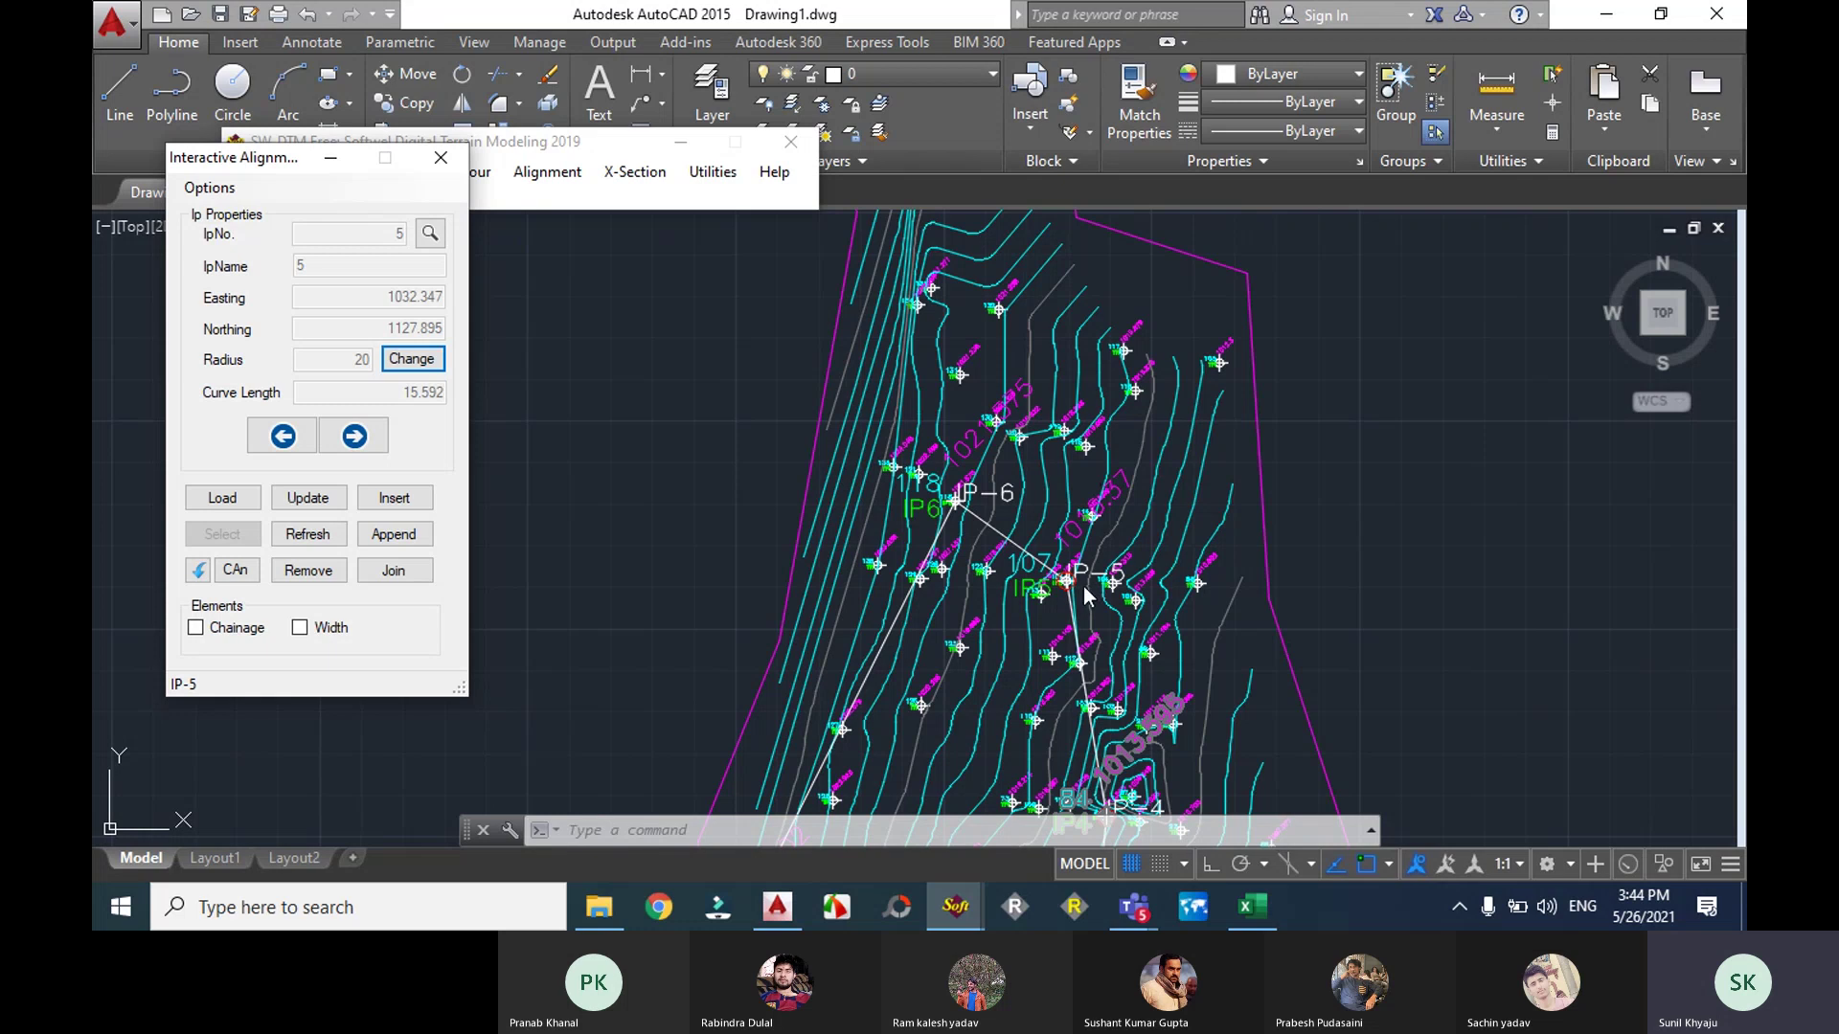
# Step: Examine the alignment around IP-5 in the drawing for the new curve
pyautogui.scroll(4, 1081, 588)
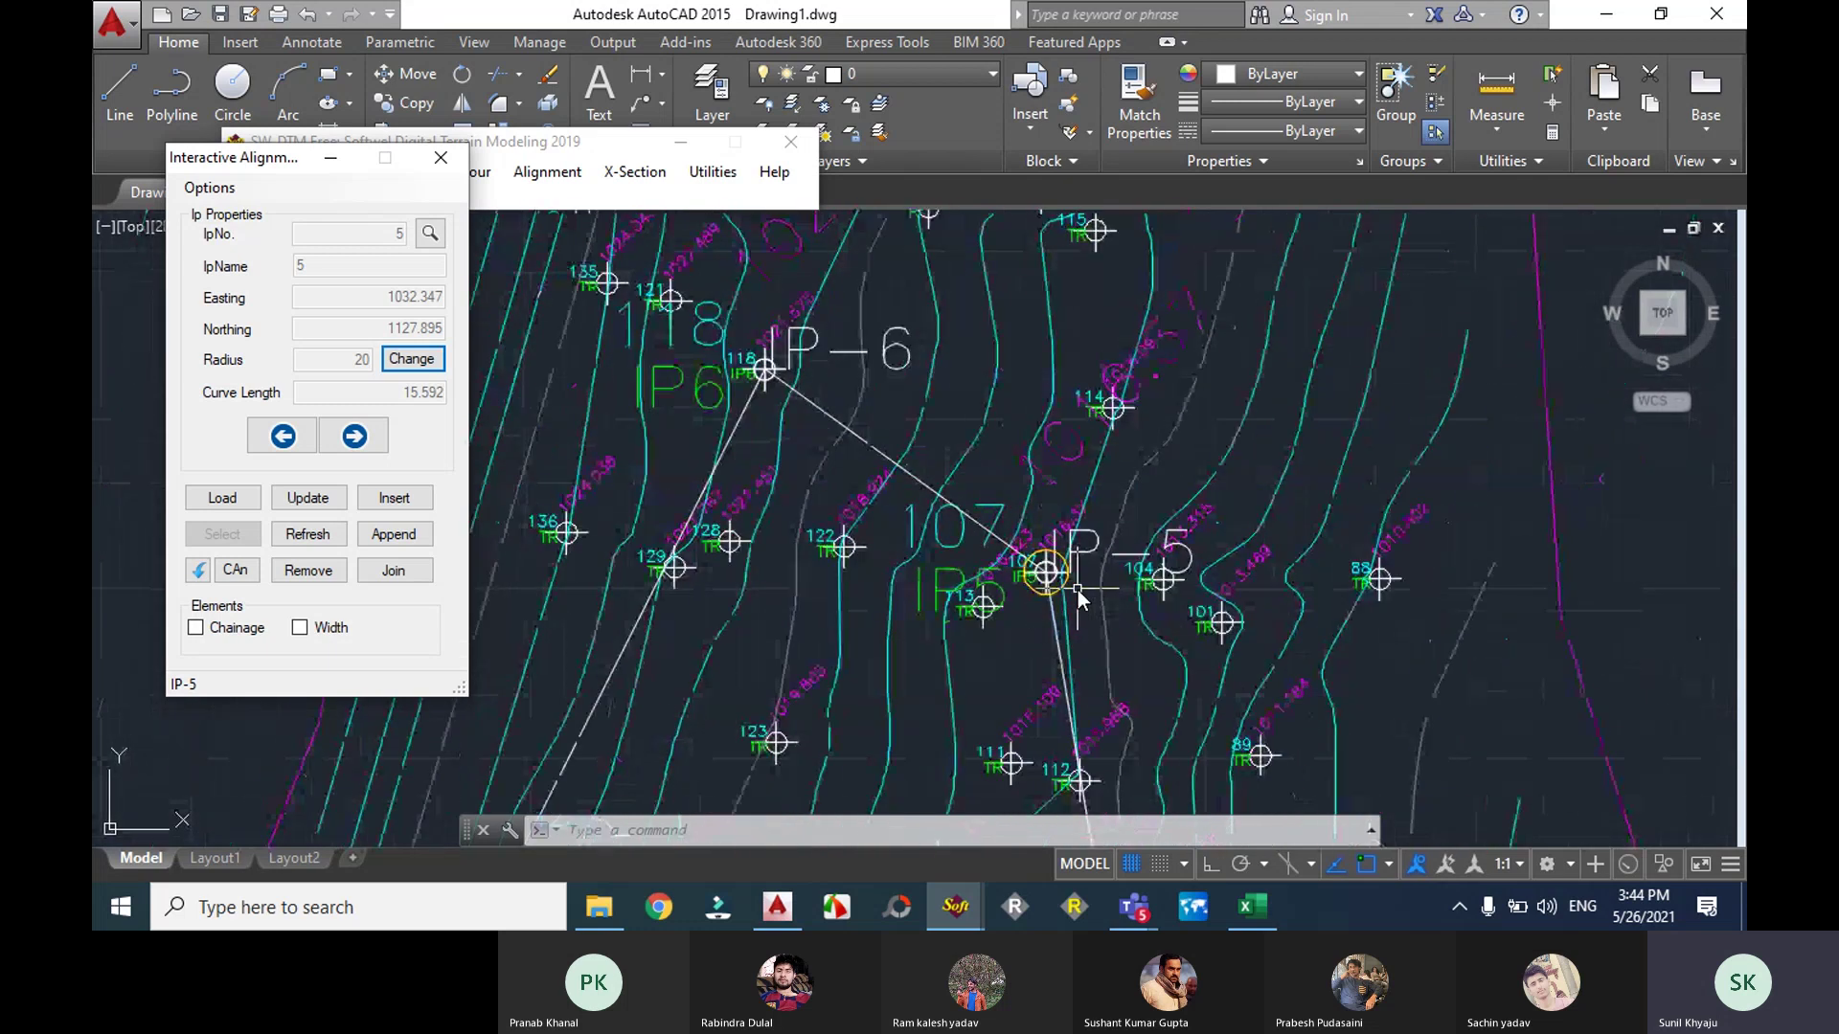
pyautogui.scroll(-4, 1004, 573)
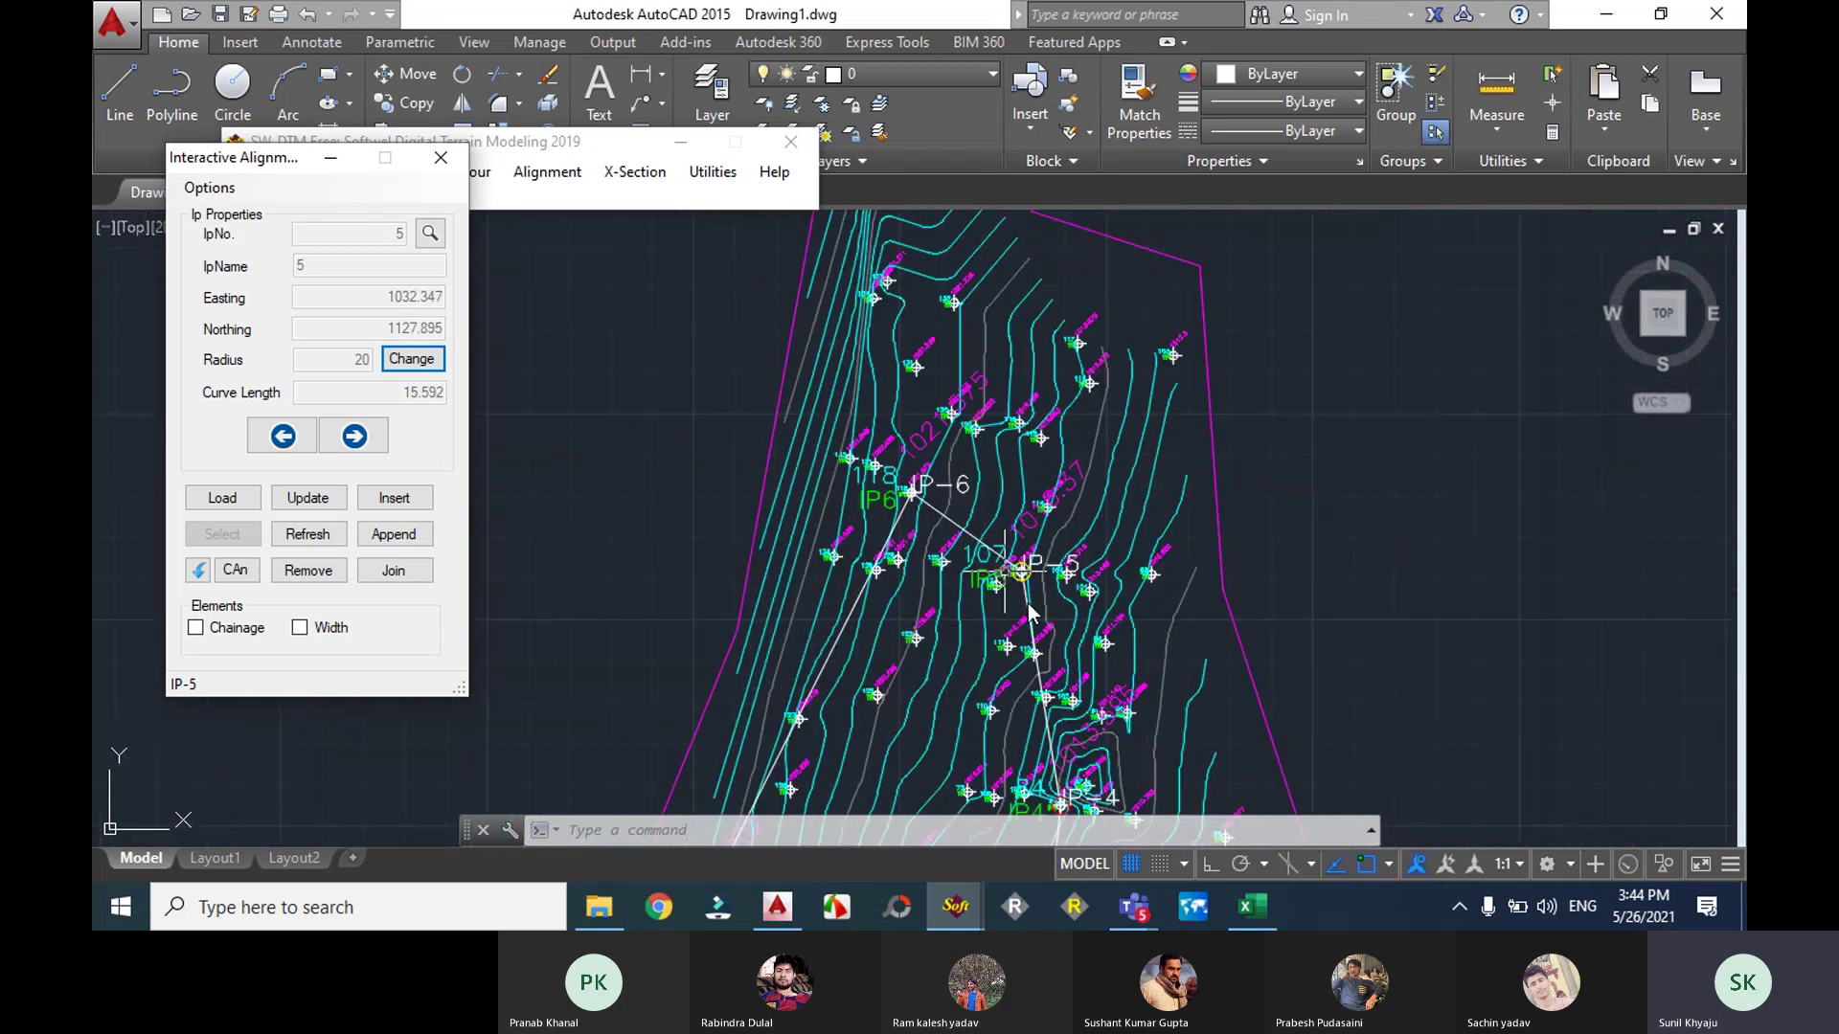
pyautogui.scroll(4, 1033, 586)
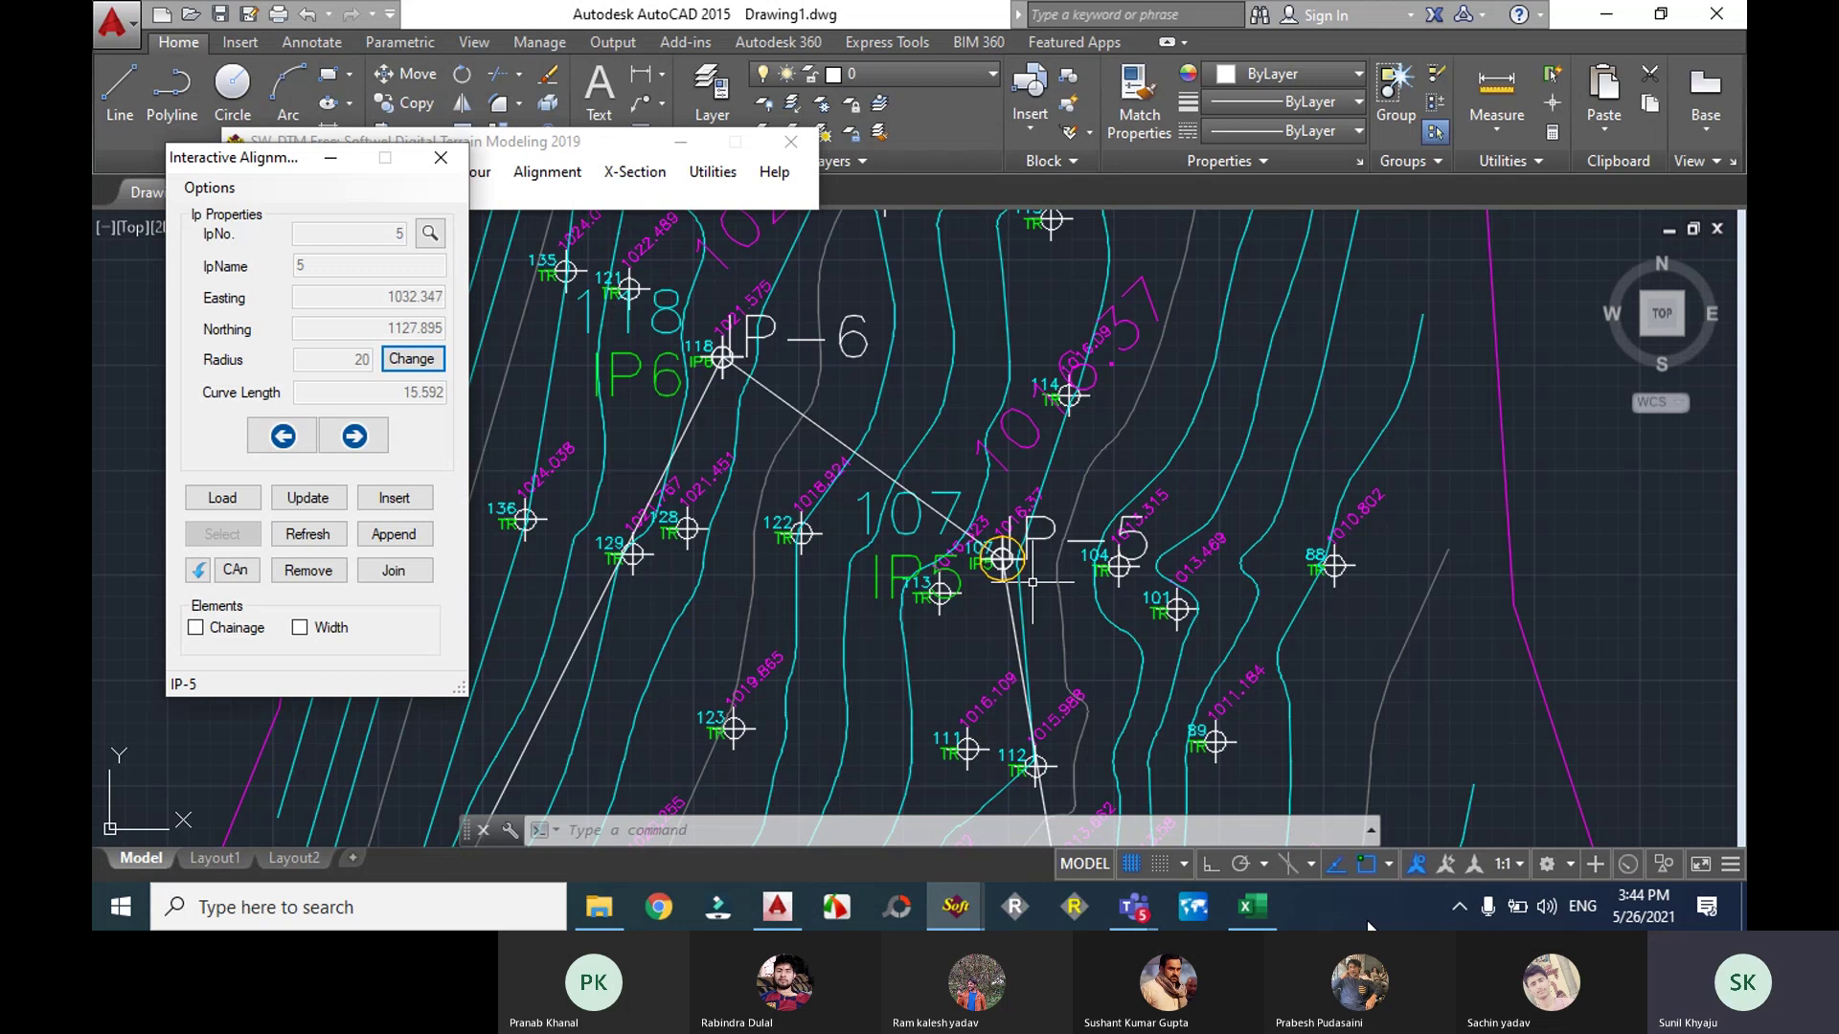
# Step: Check the IP-5 curve radius on the Excel IP sheet and set it to 5 in AutoCAD's Interactive Alignment
pyautogui.click(1264, 906)
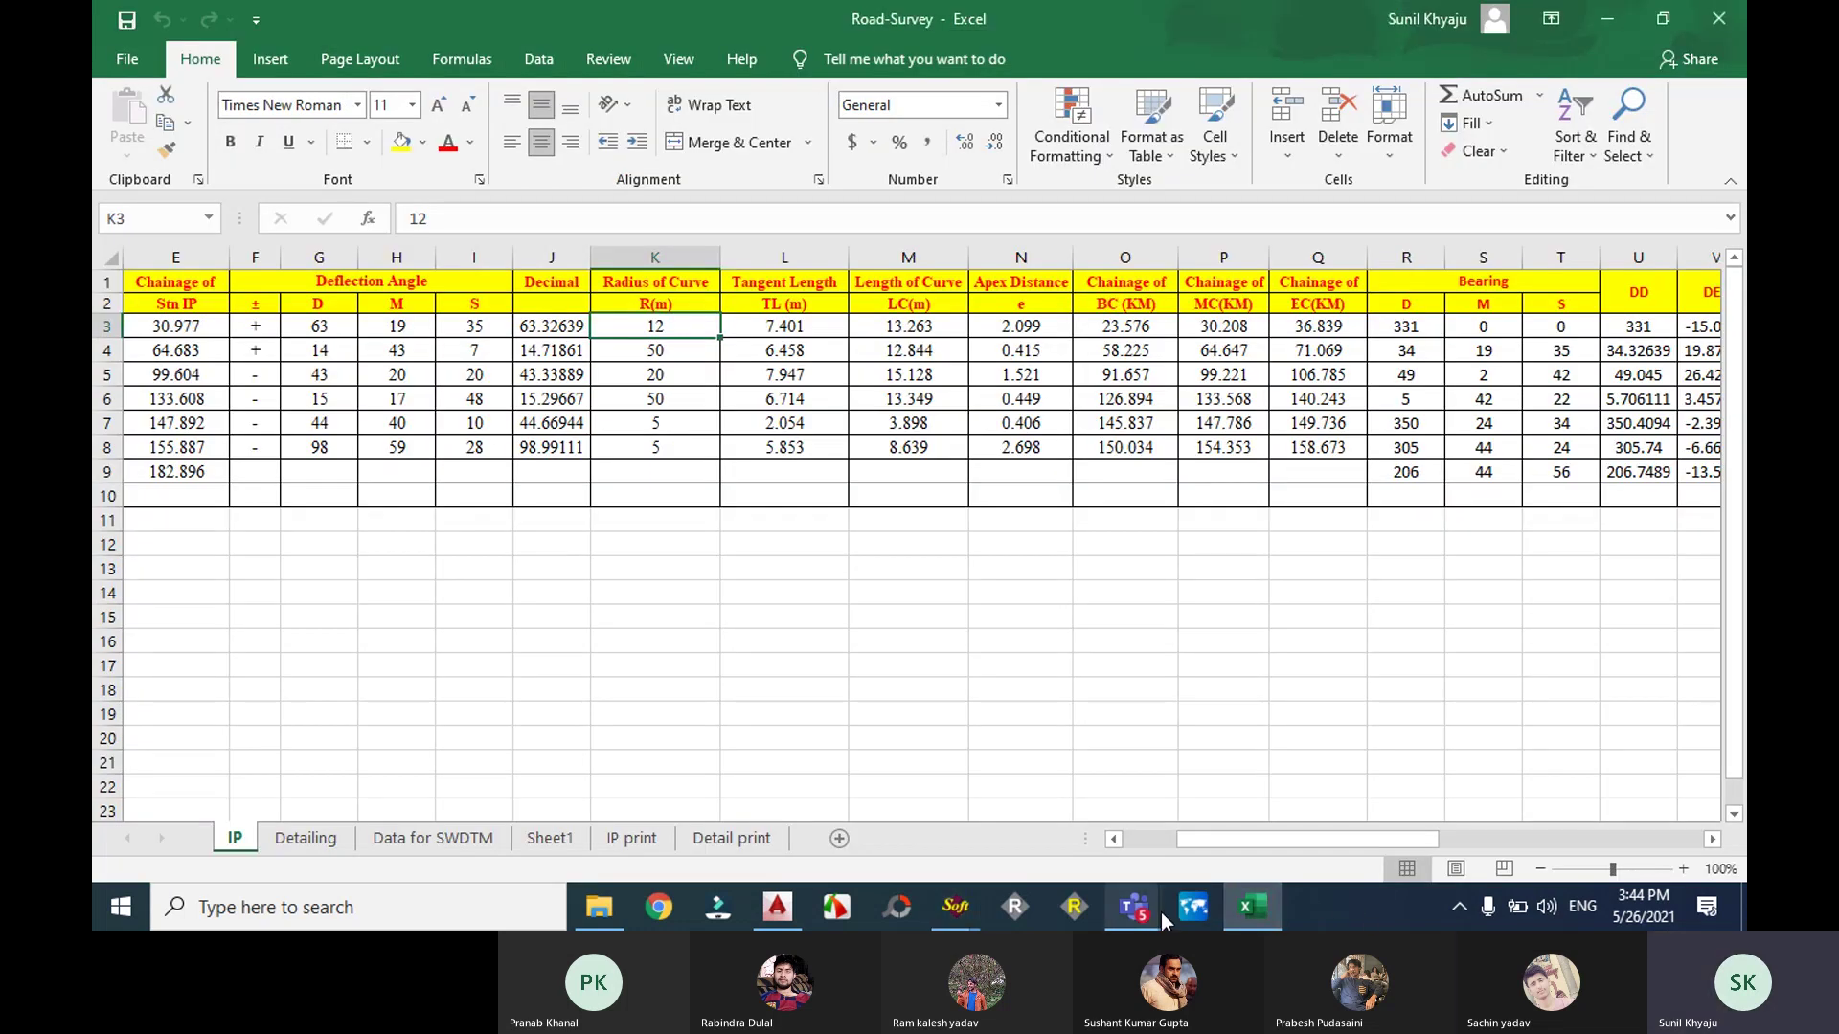
pyautogui.click(803, 910)
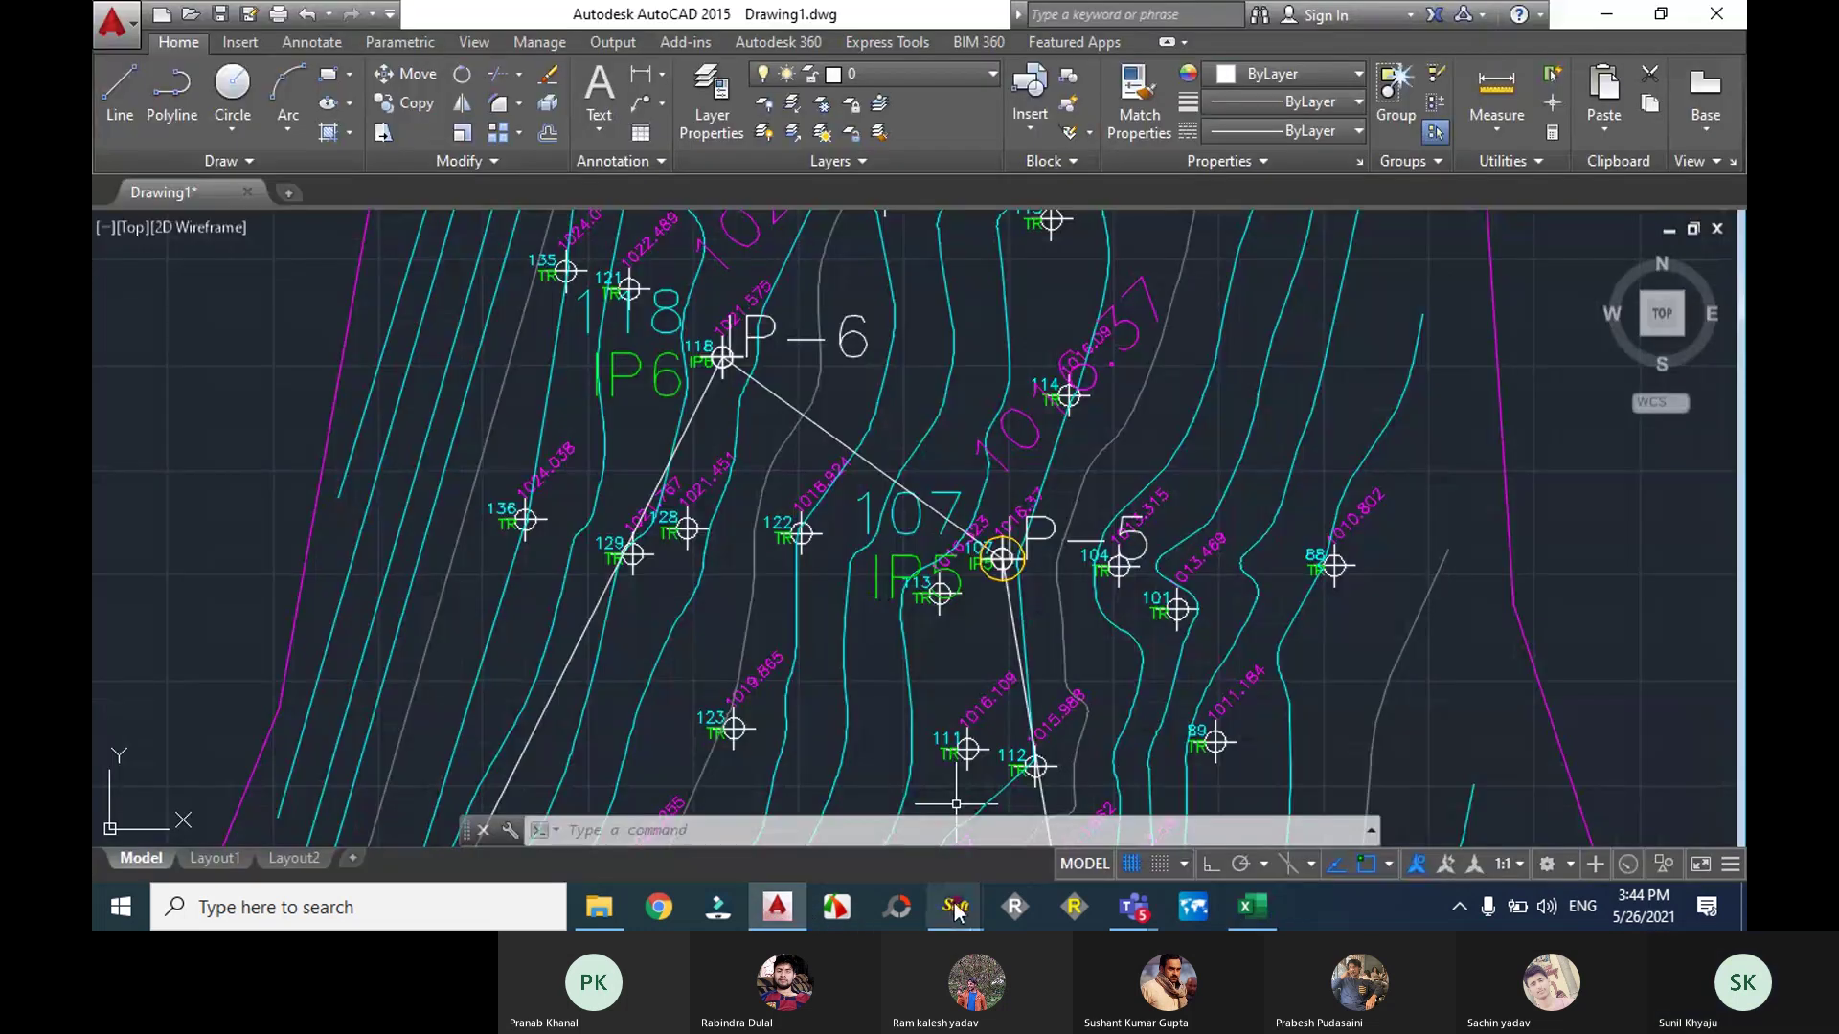
pyautogui.moveTo(956, 908)
pyautogui.click(1086, 797)
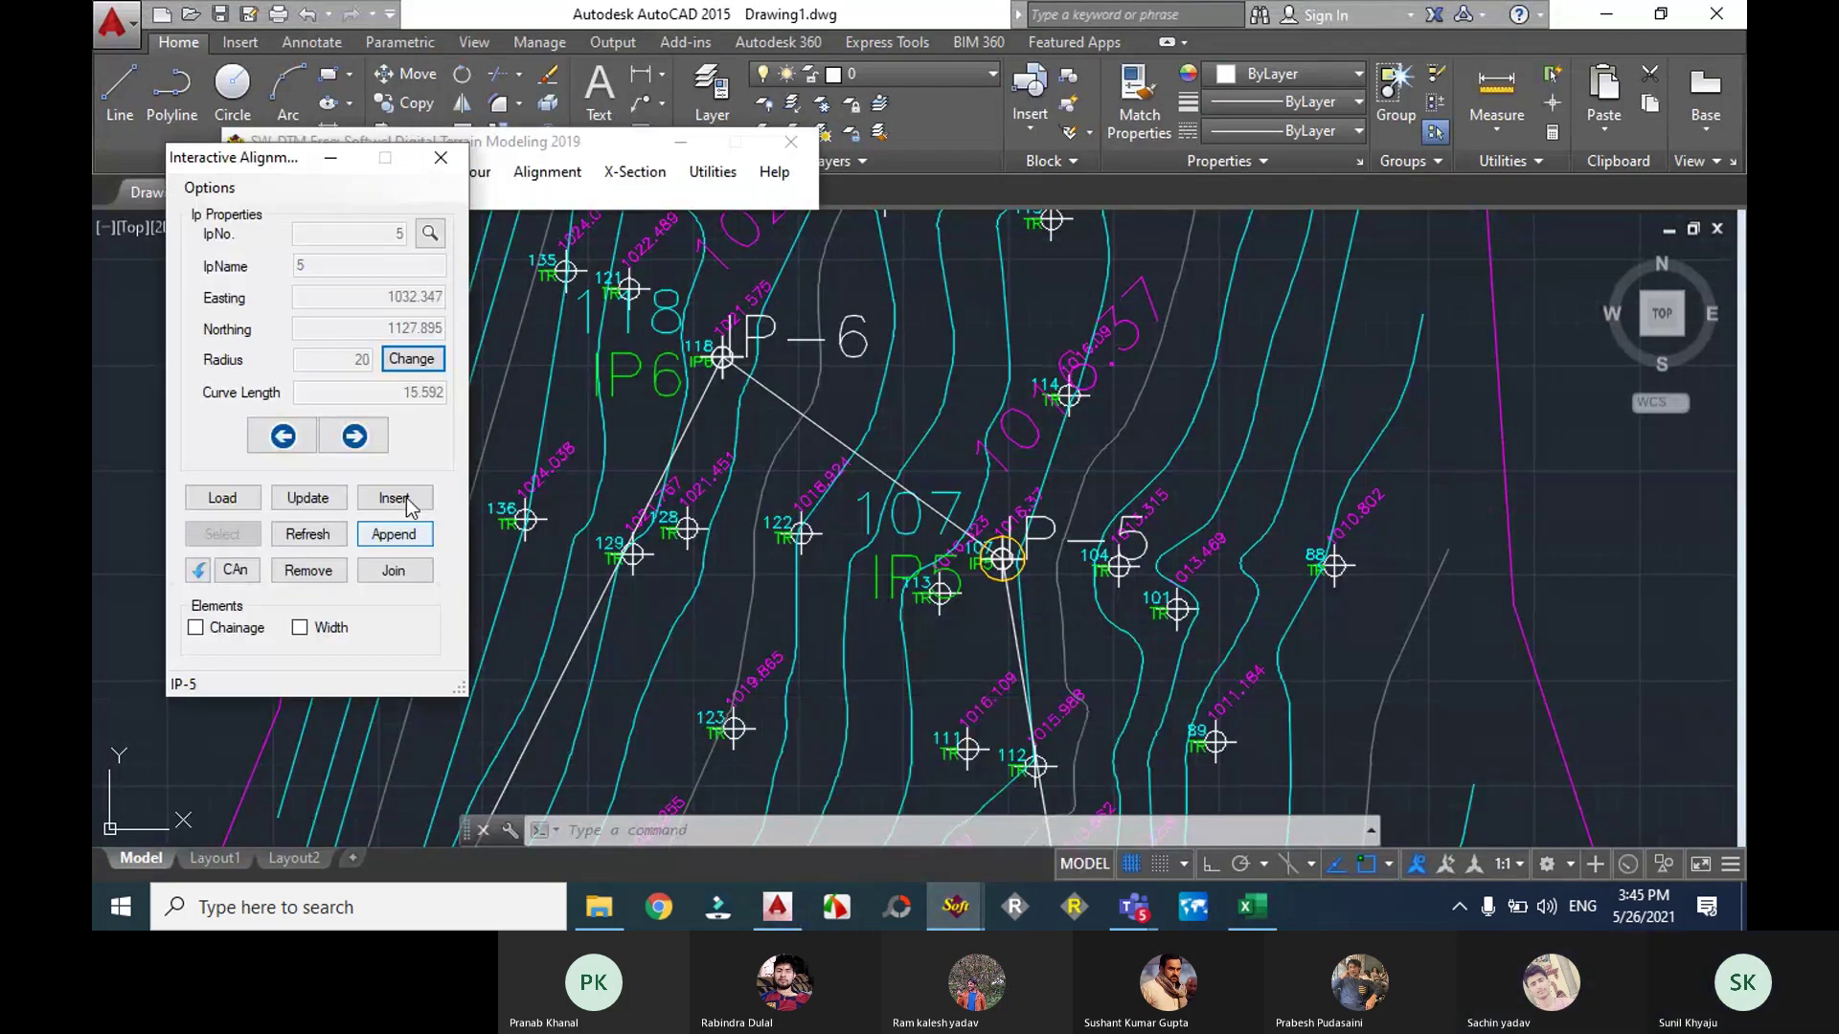
pyautogui.click(417, 362)
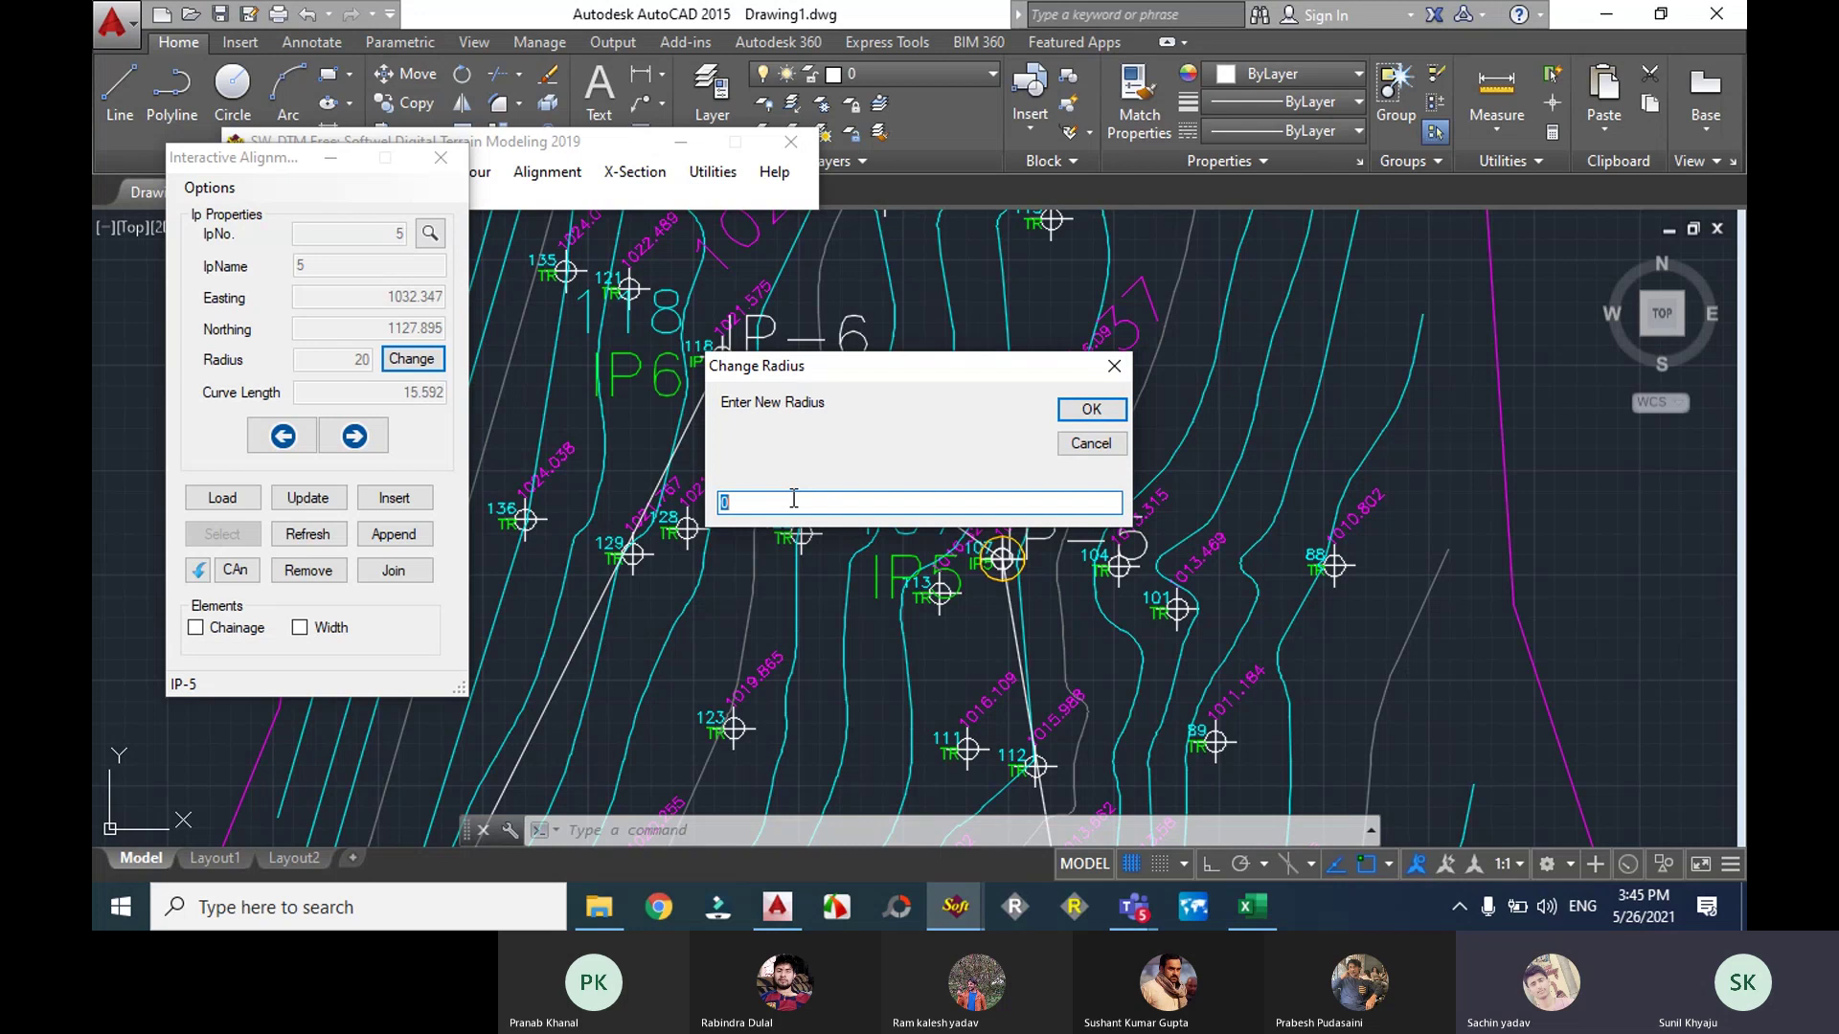
pyautogui.write('5')
pyautogui.click(1092, 409)
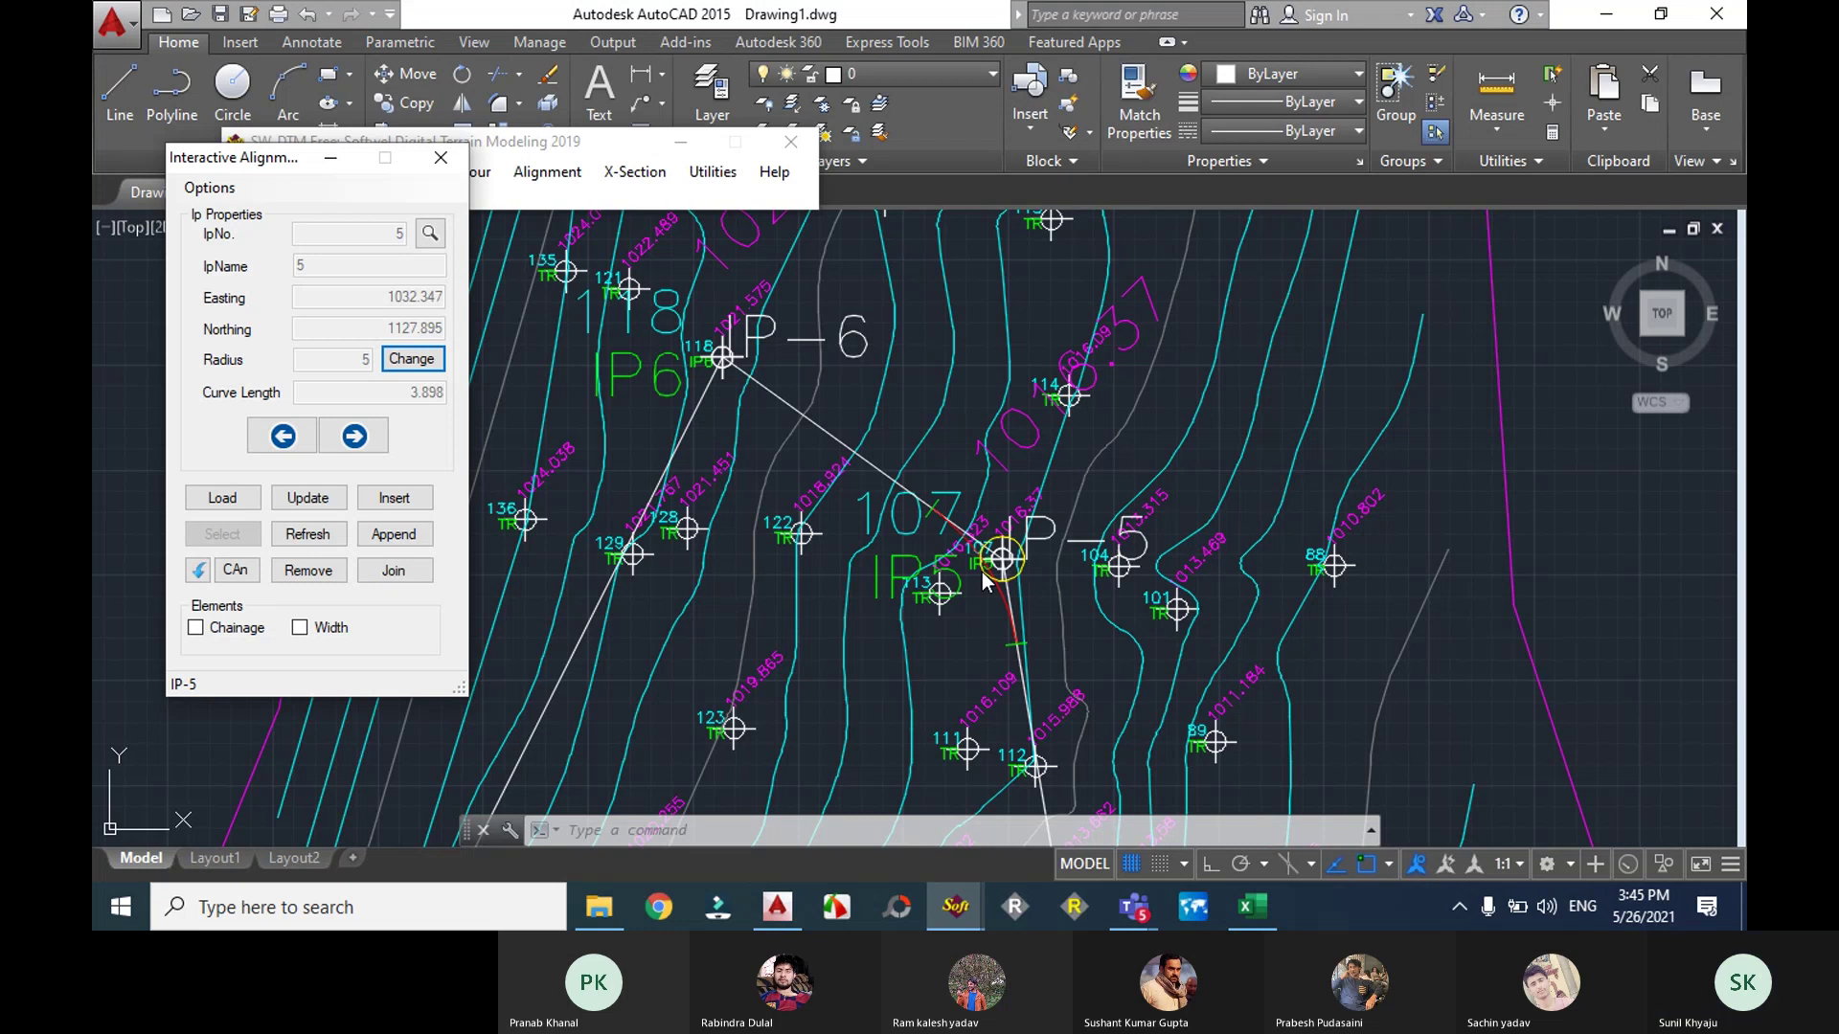
# Step: Advance Interactive Alignment to IP-6 and set its curve radius to 15
pyautogui.click(356, 438)
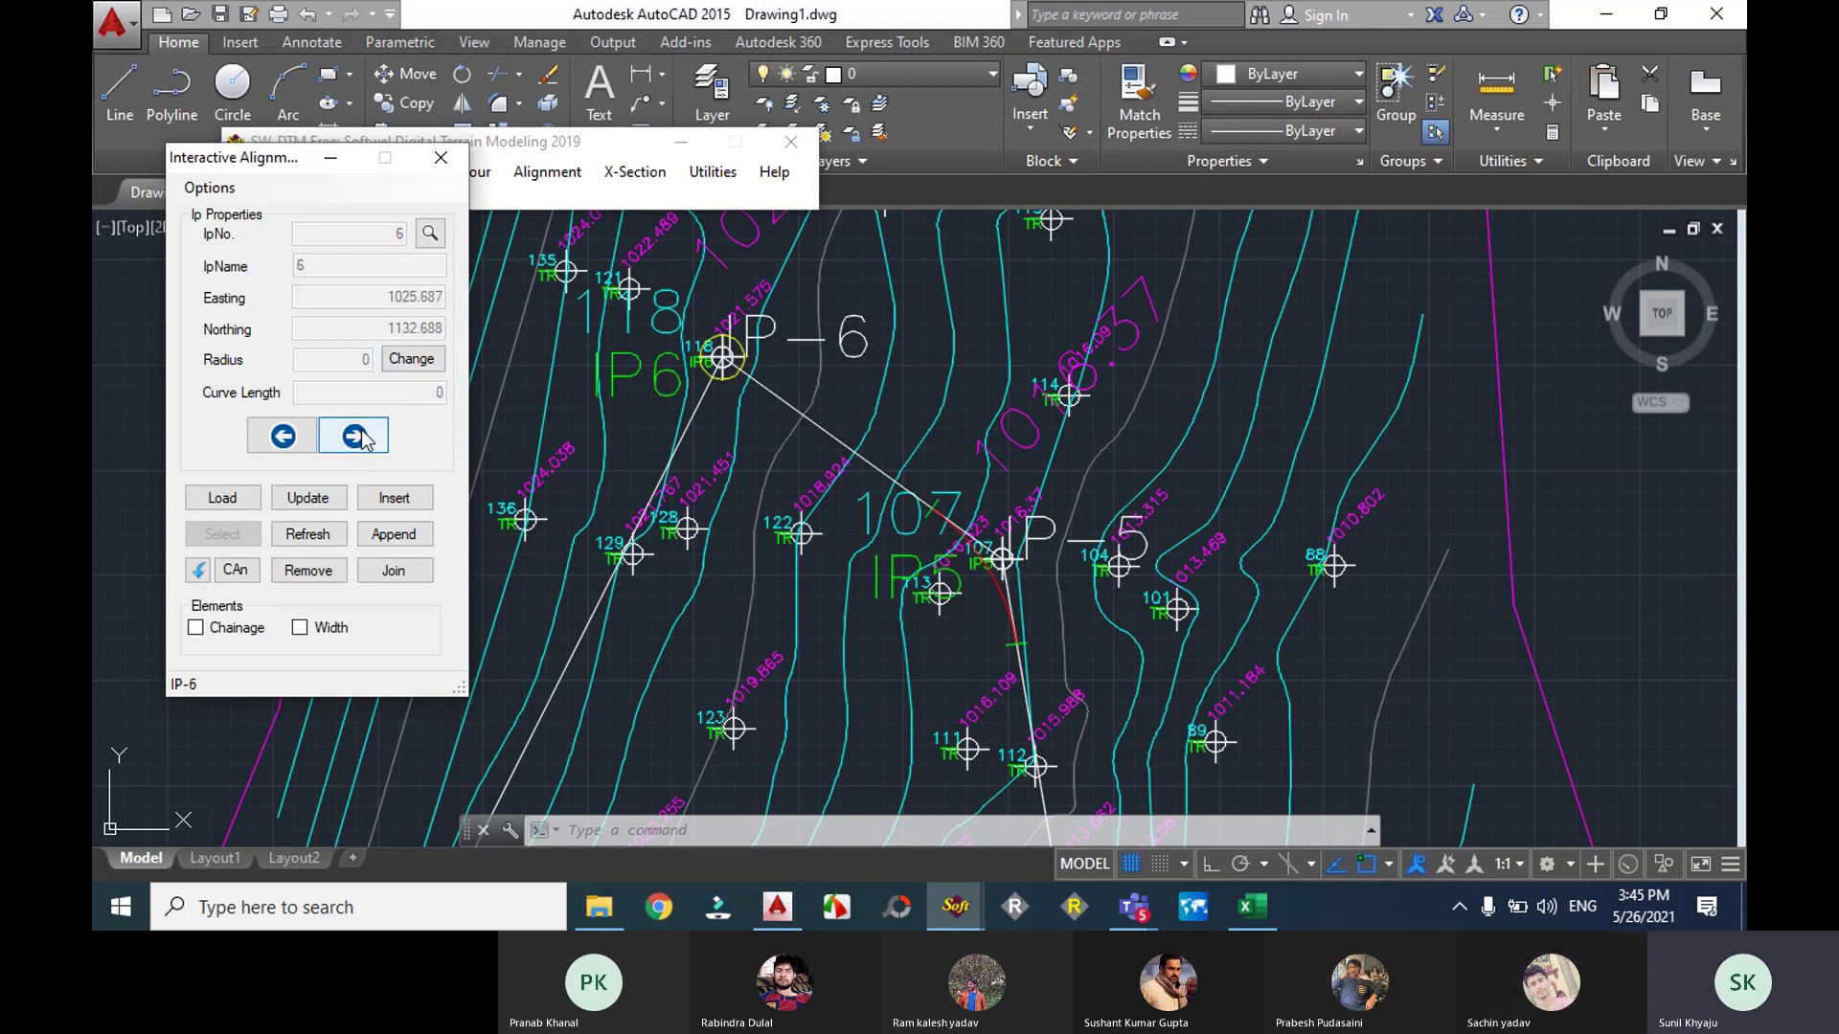
pyautogui.click(414, 362)
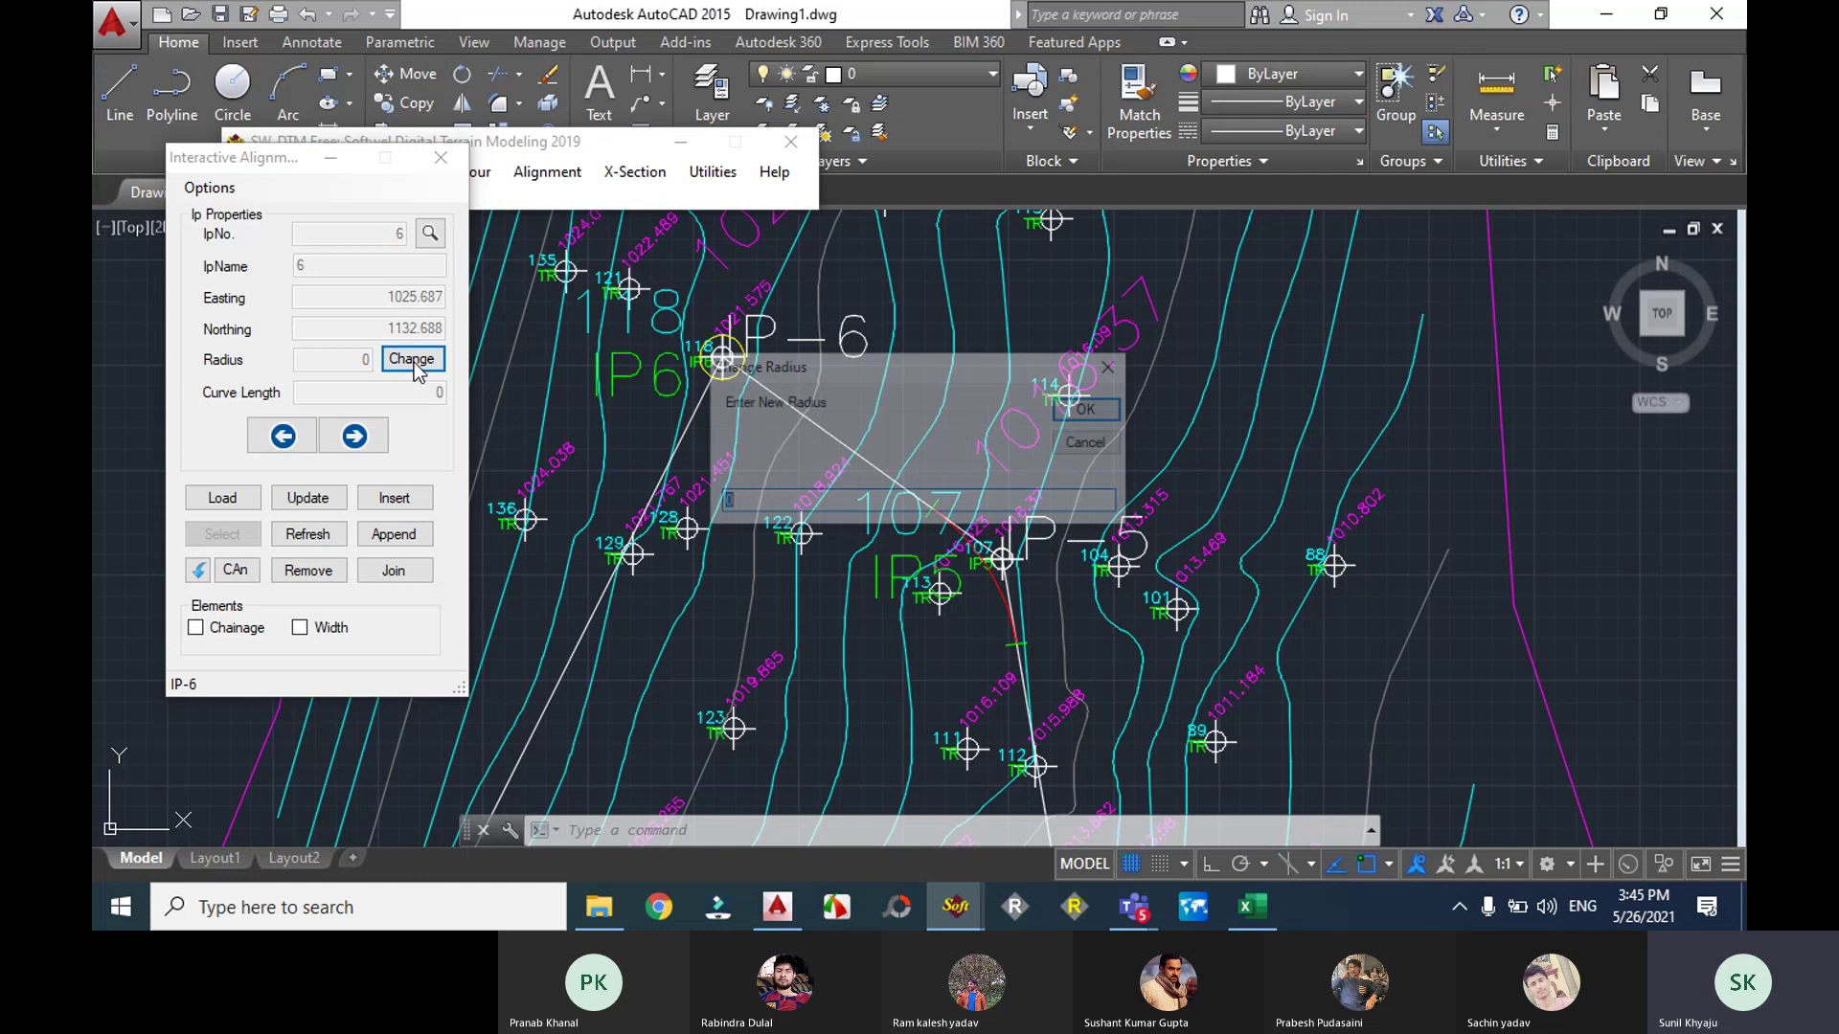
pyautogui.write('15')
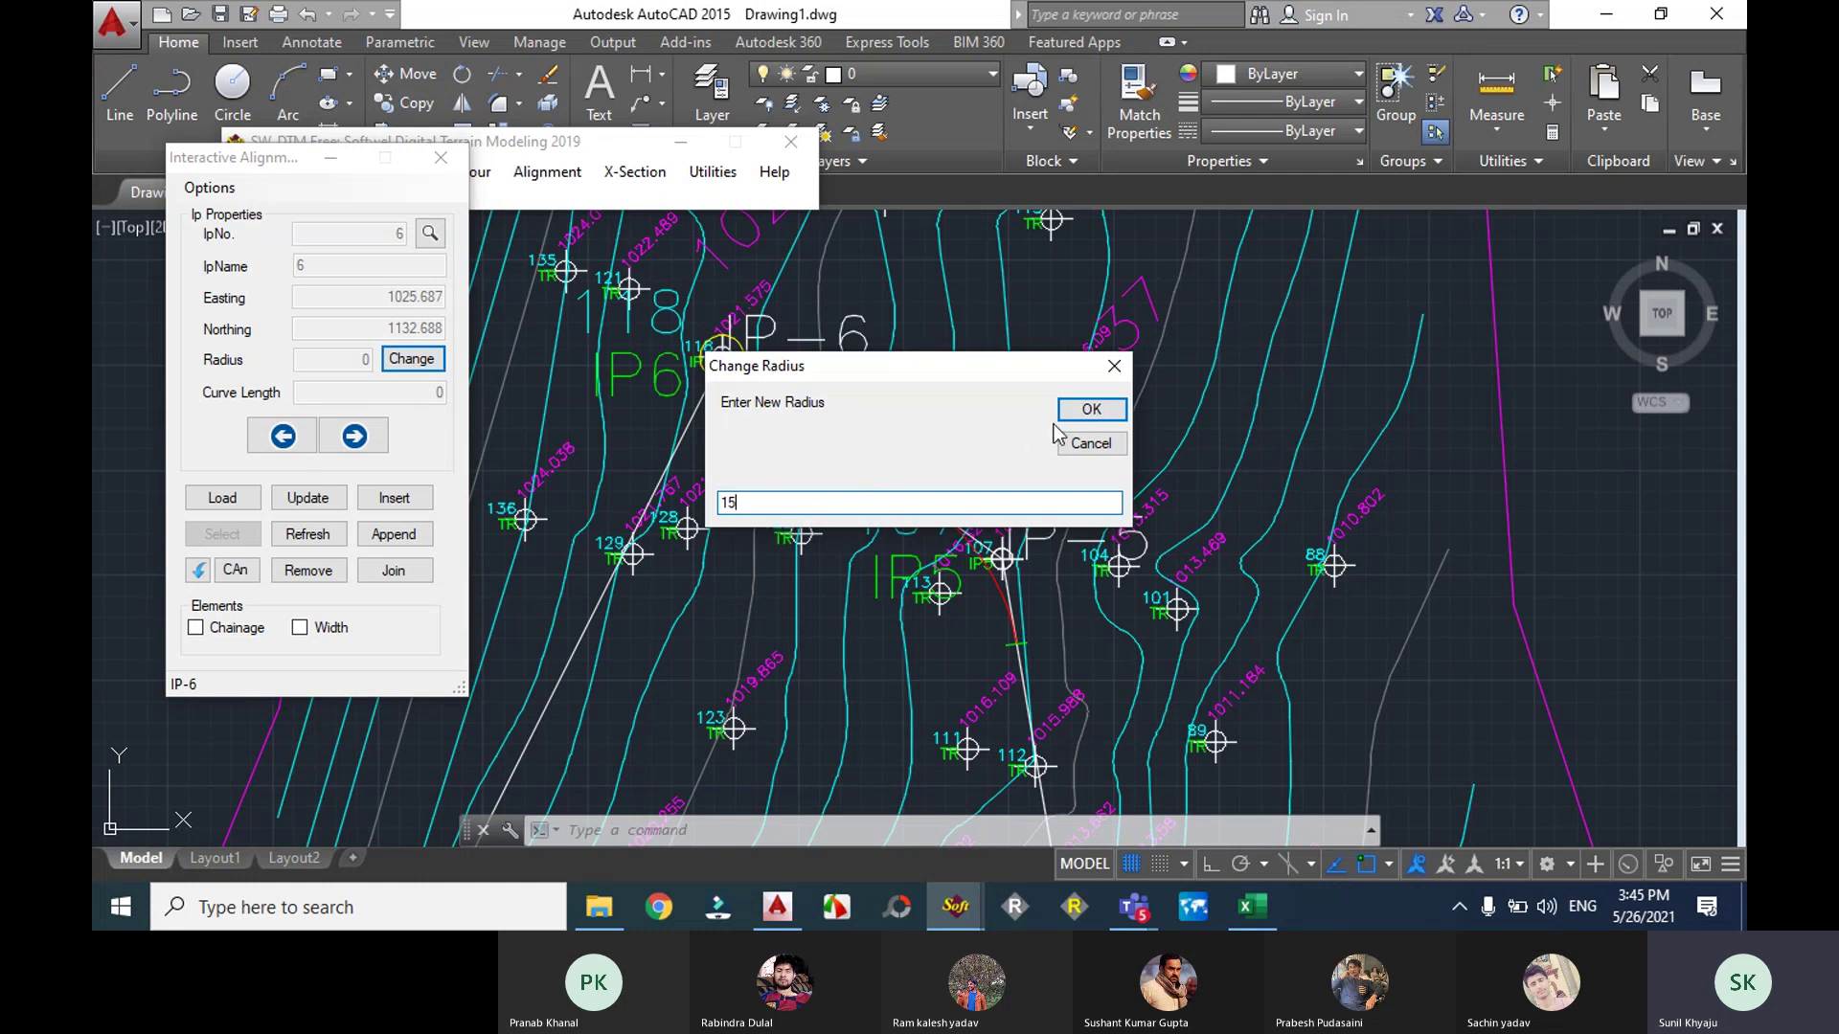
pyautogui.click(1074, 410)
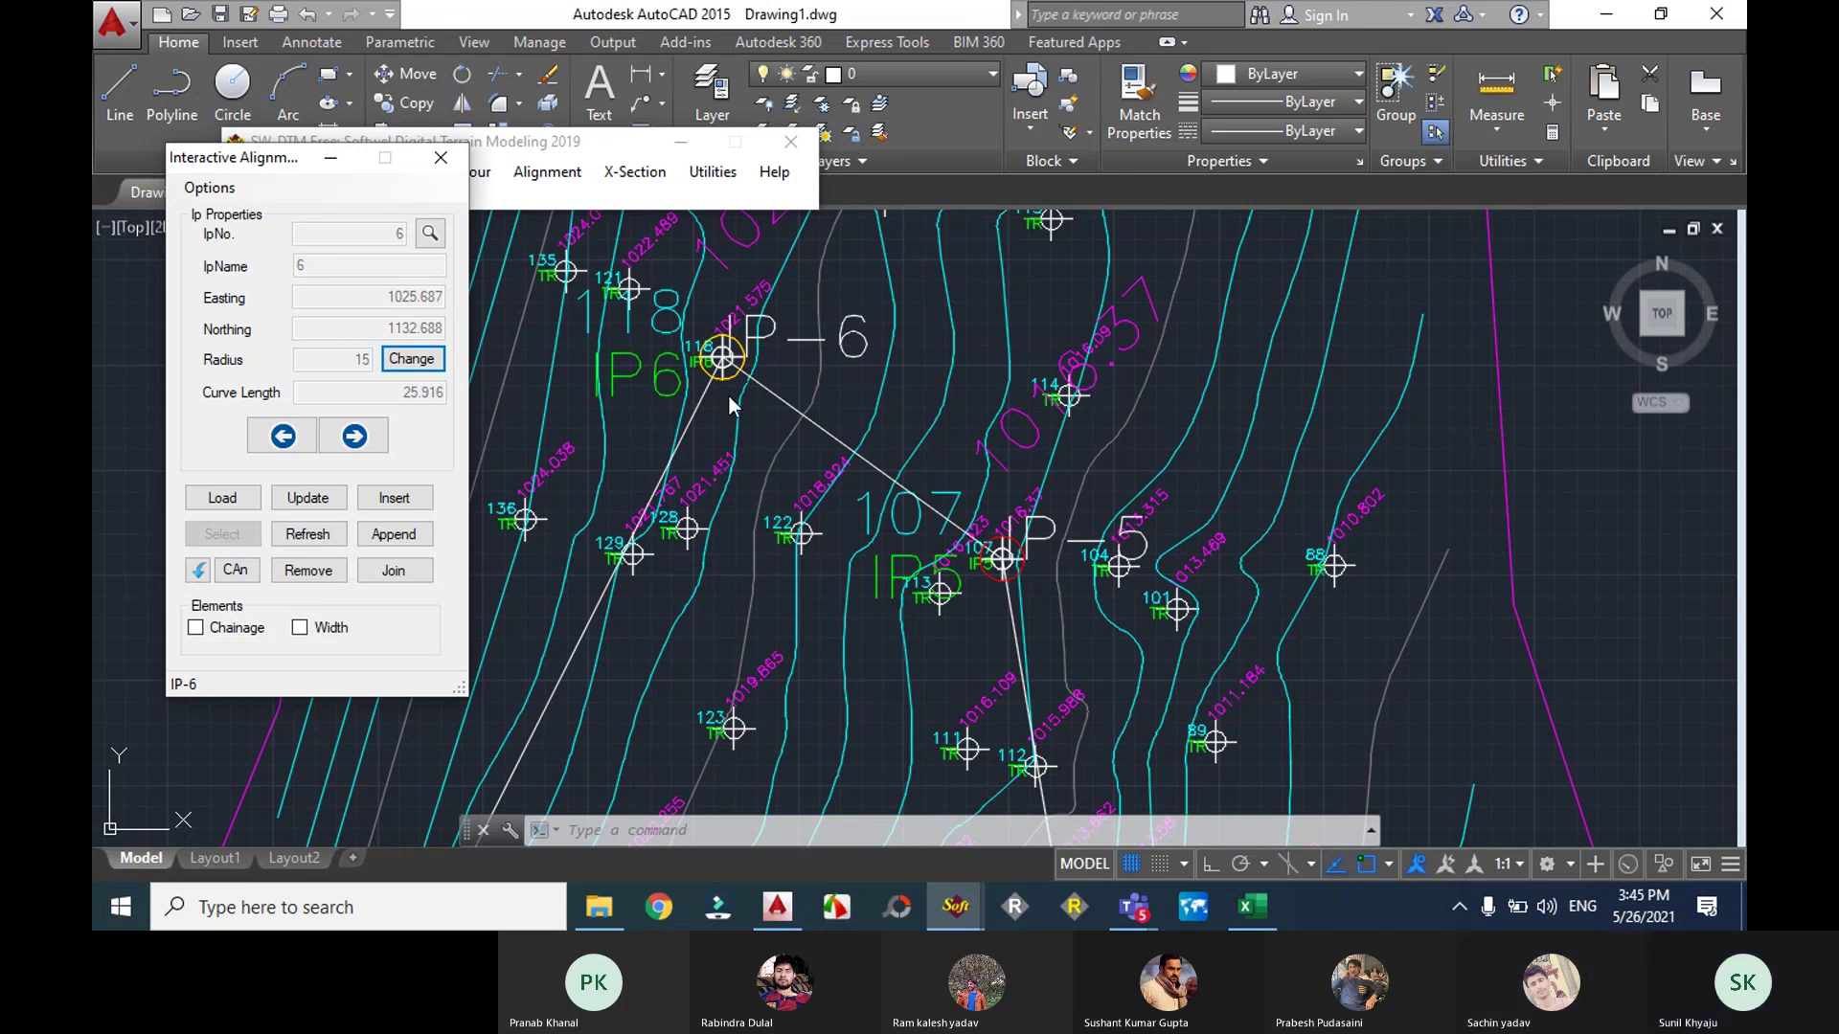
# Step: Reopen the curve radius of IP-6 for editing in Interactive Alignment
pyautogui.click(410, 360)
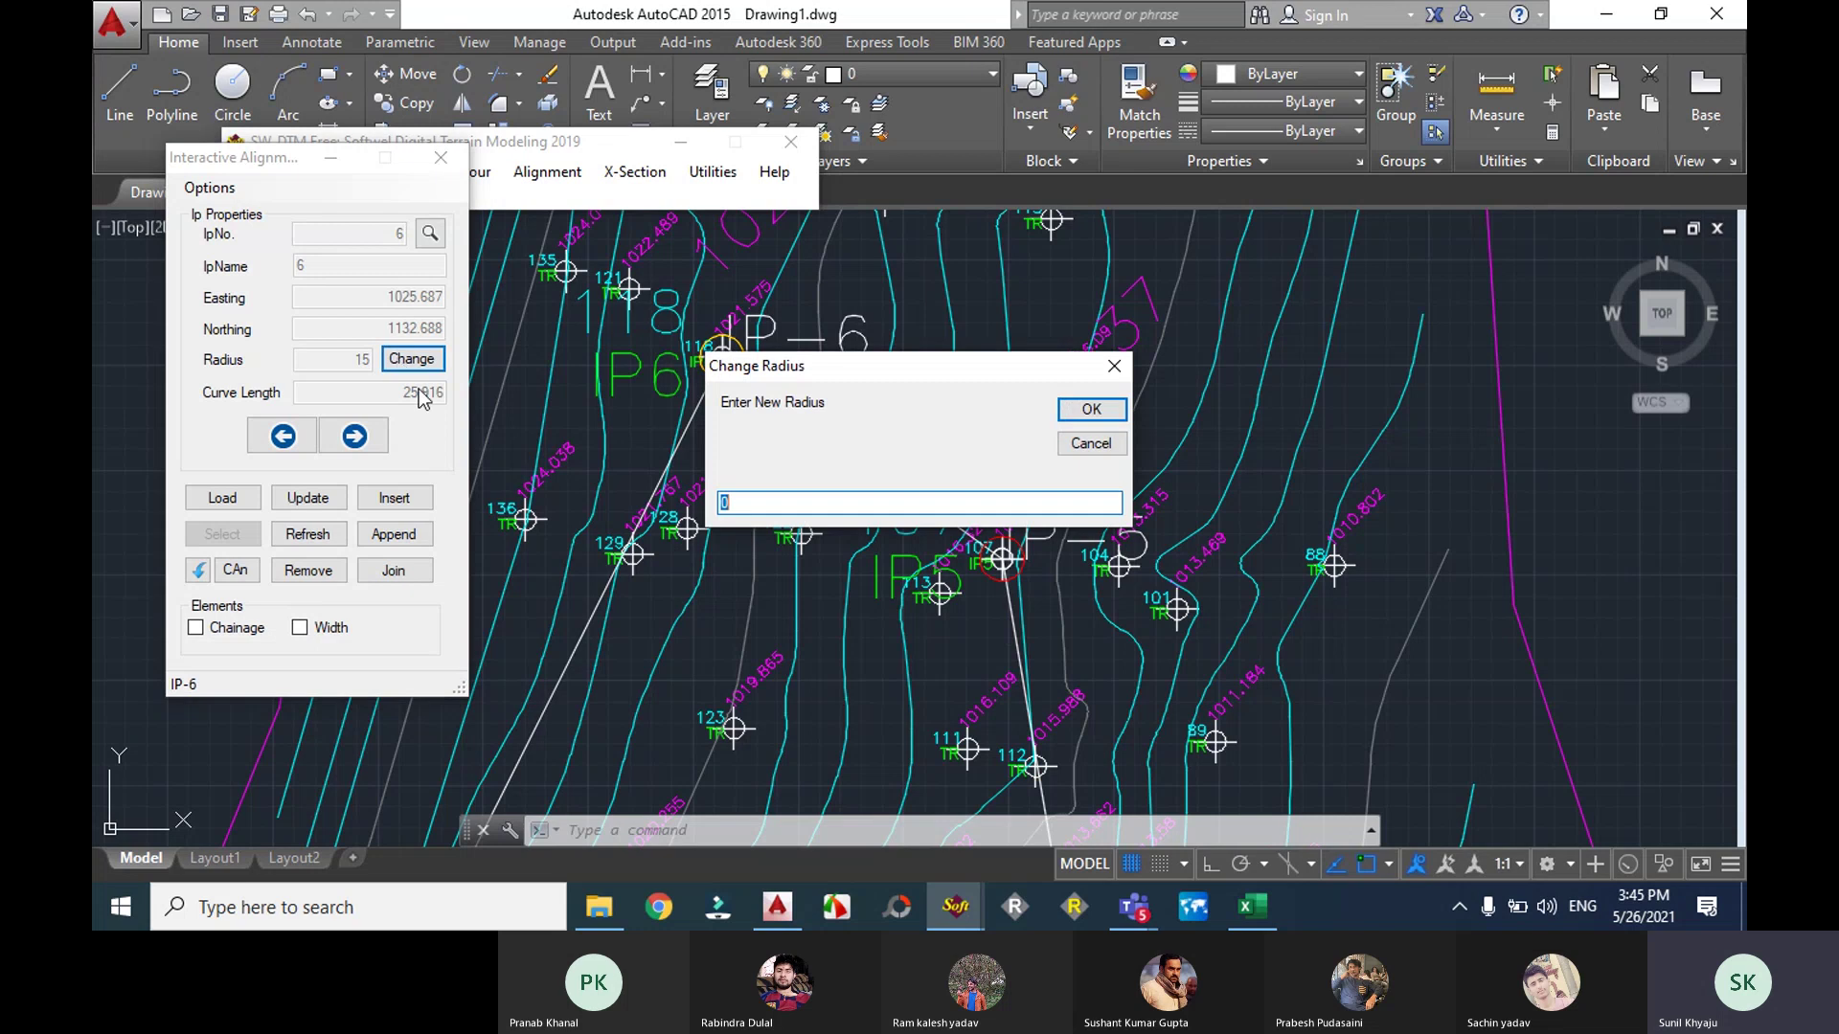
# Step: Try curve radii of 10 and then 8 for IP 6 in the interactive alignment
pyautogui.write('12')
pyautogui.press('BackSpace')
pyautogui.write('0')
pyautogui.click(1094, 412)
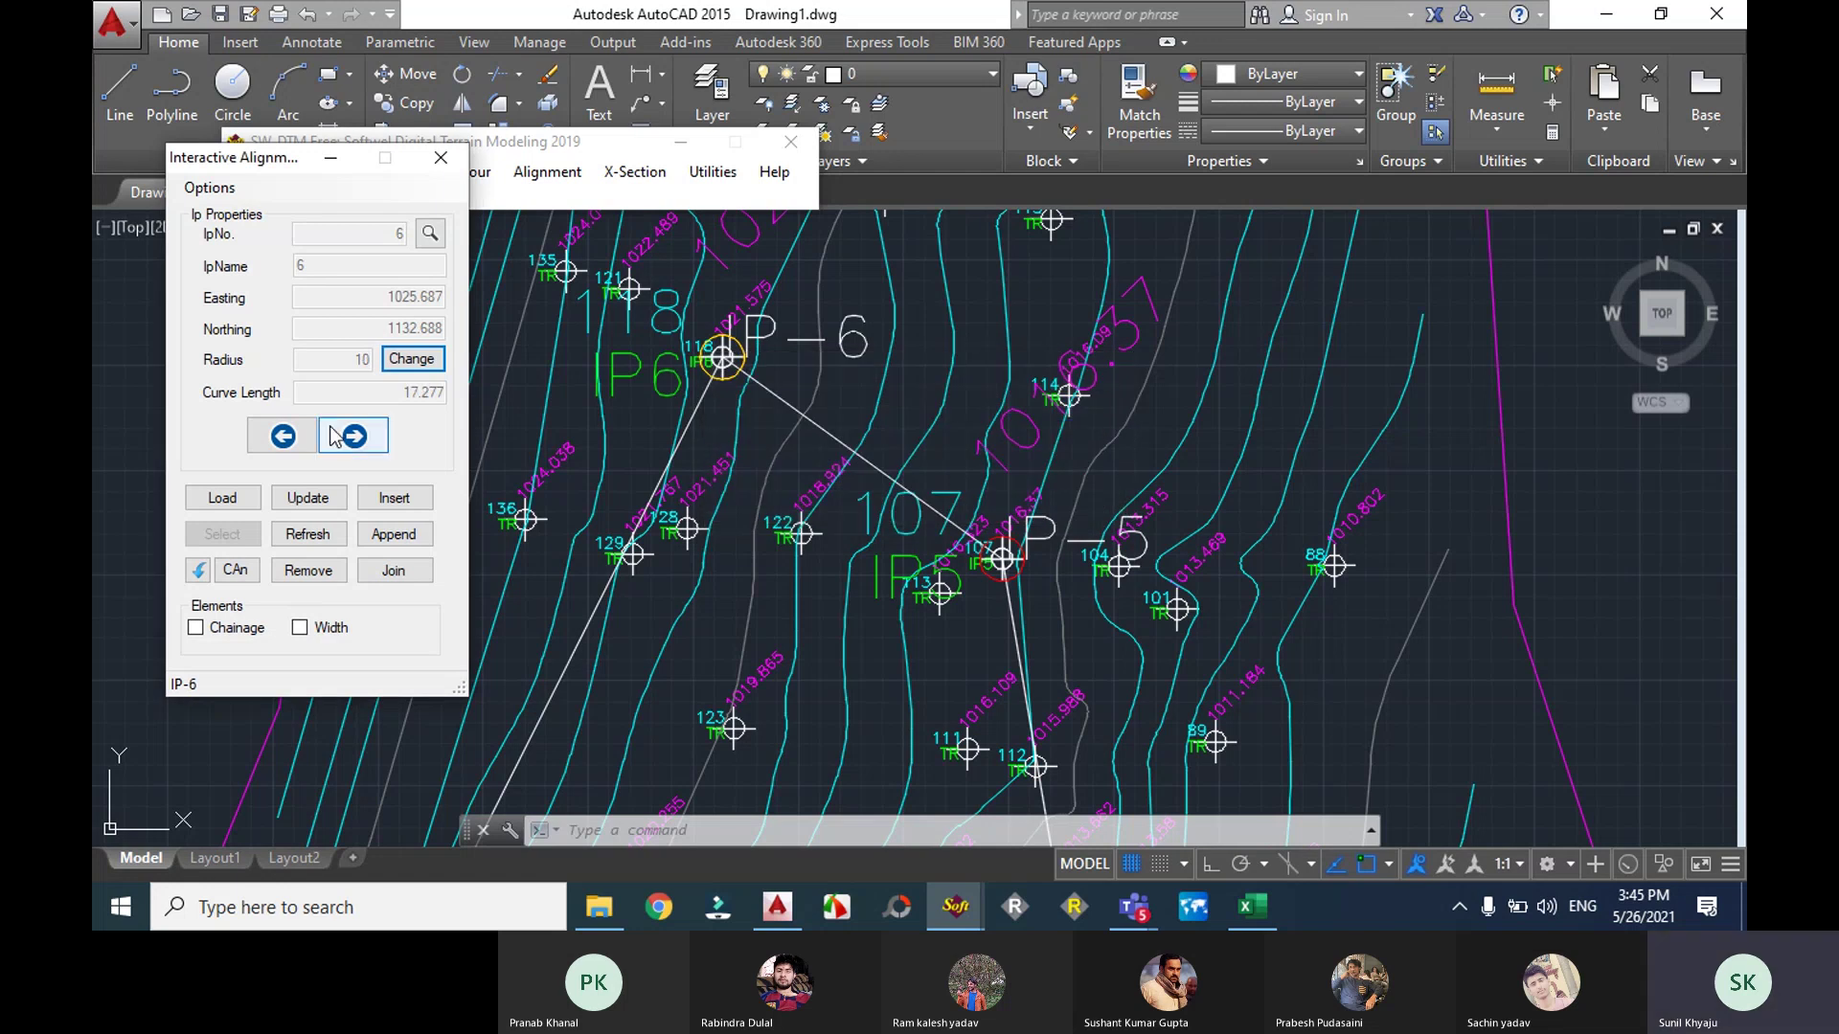
pyautogui.click(406, 362)
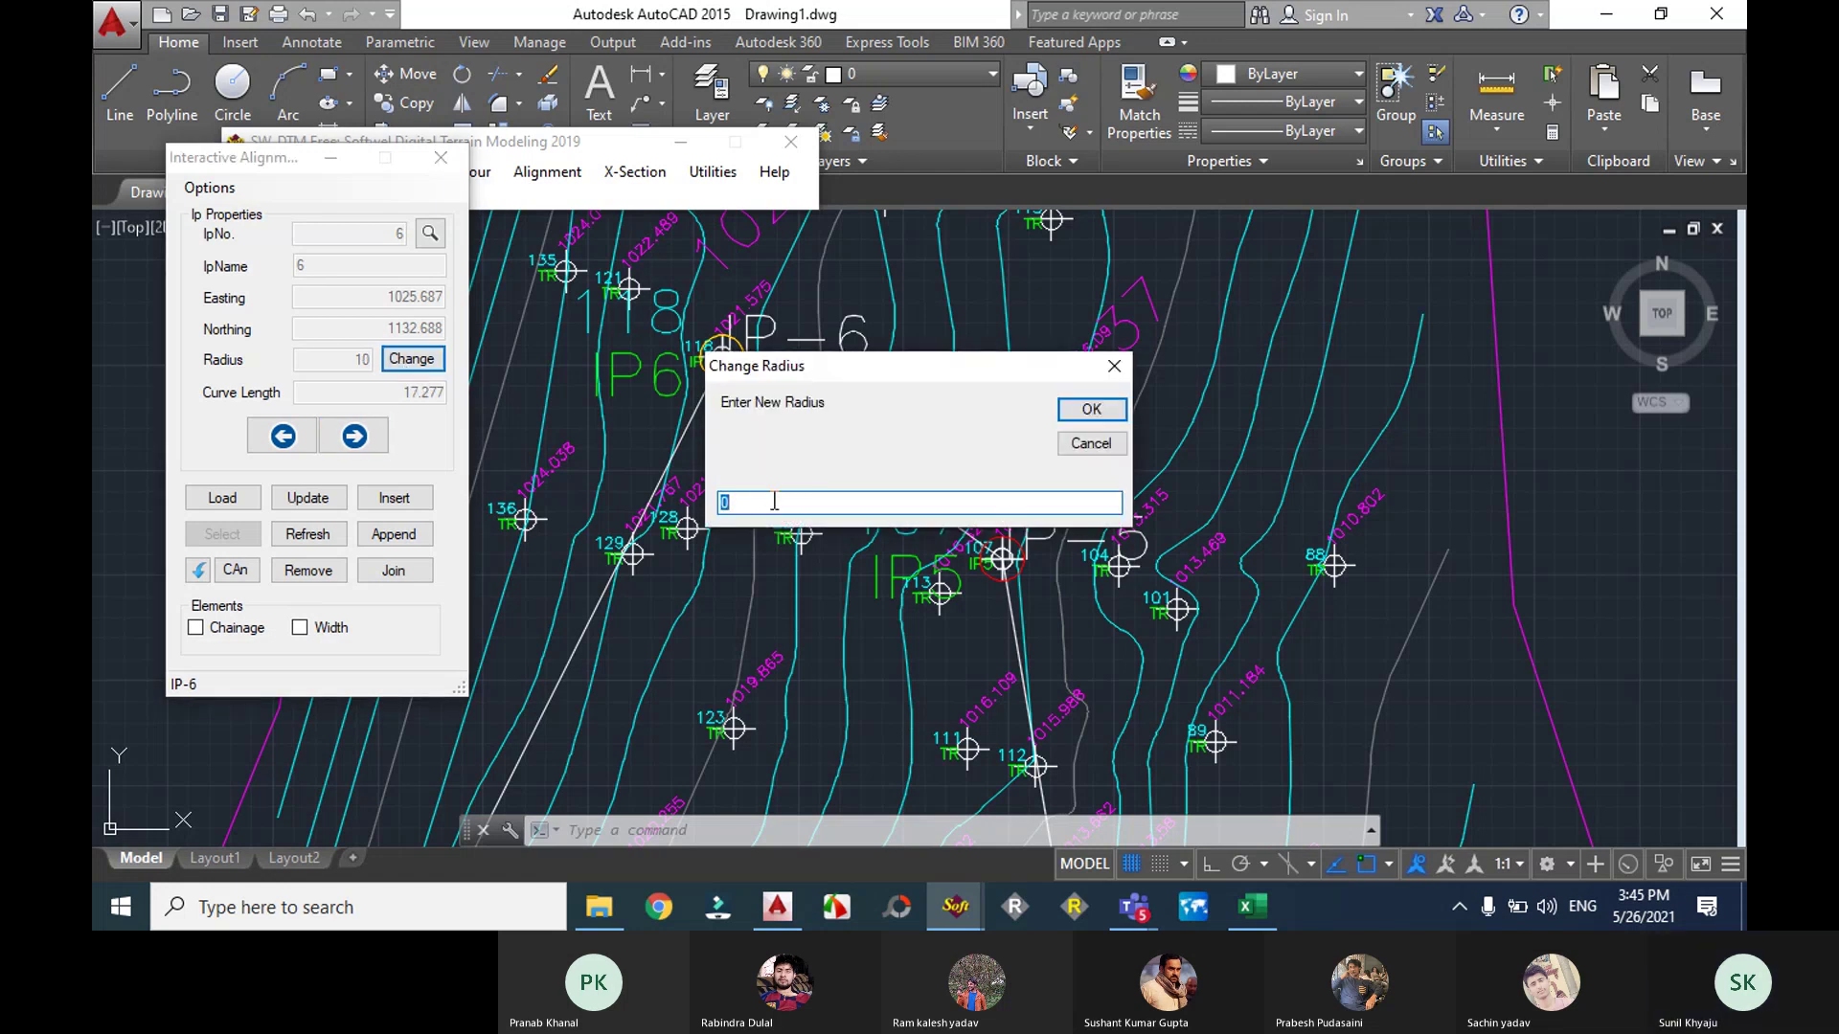
pyautogui.write('8')
pyautogui.click(1091, 410)
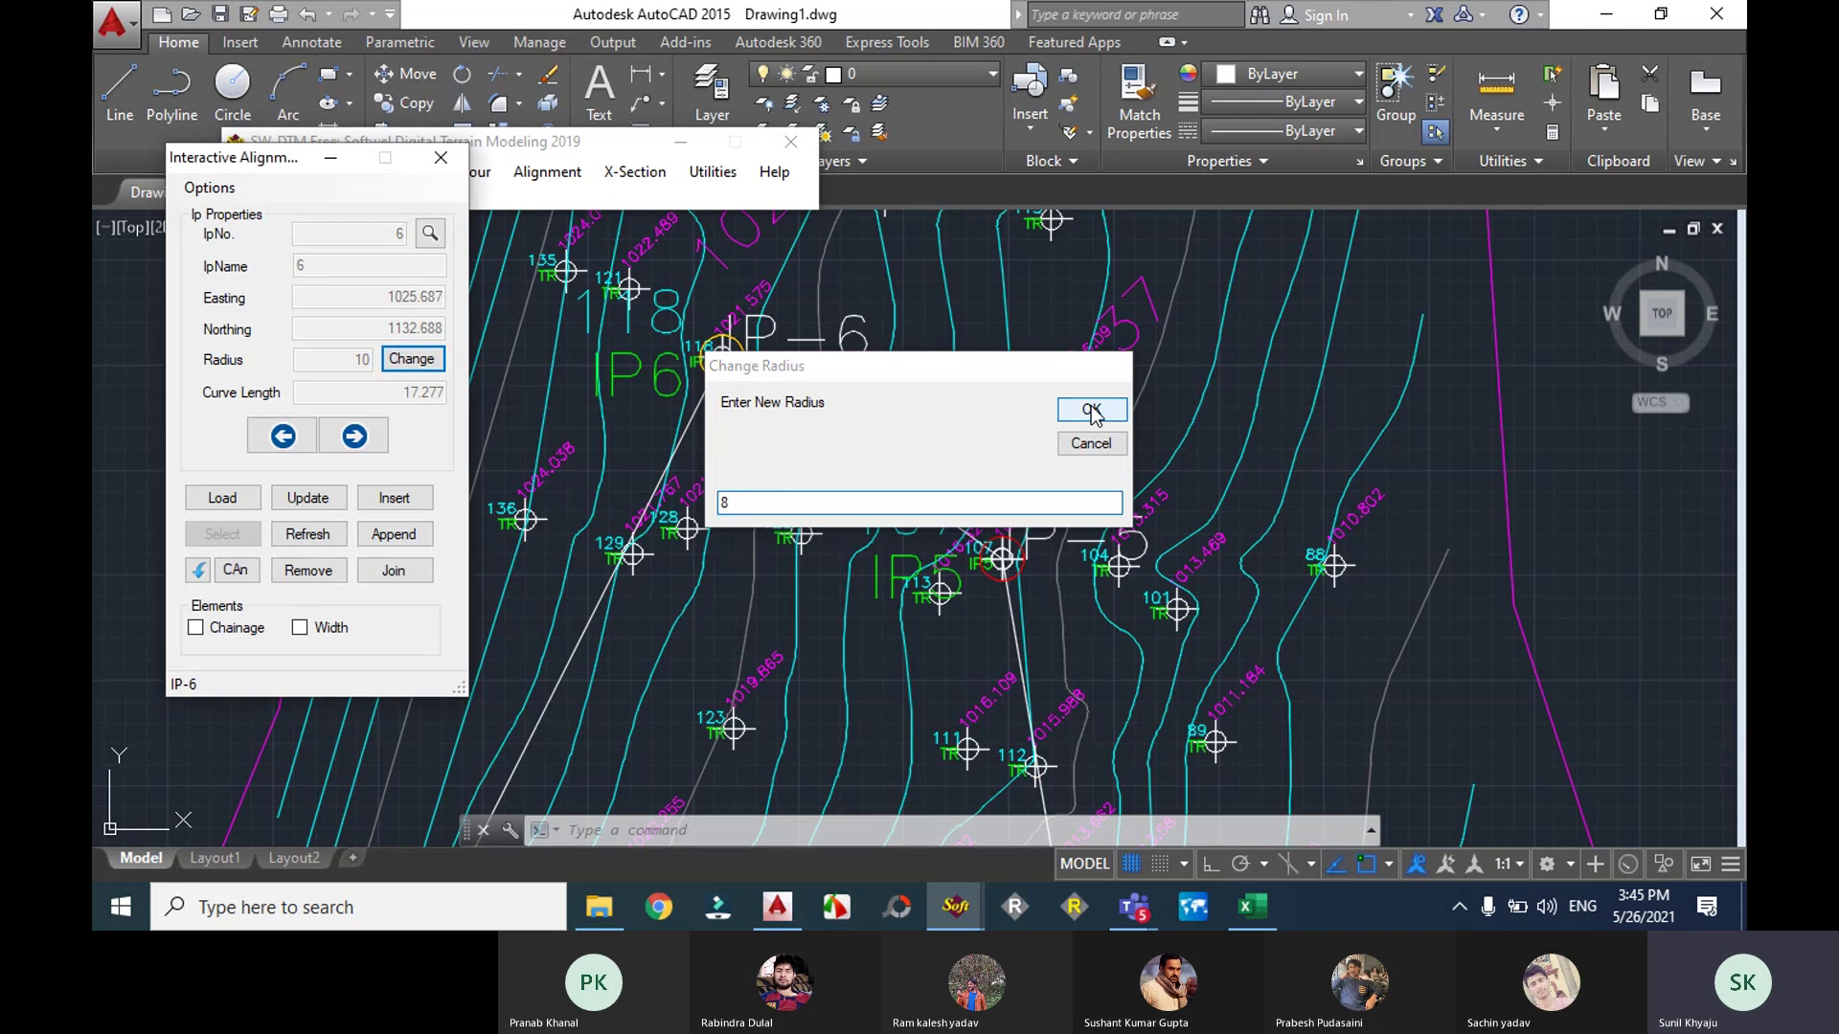
# Step: Try curve radii of 5 and then 6 for IP 6 in the interactive alignment
pyautogui.click(412, 360)
pyautogui.write('5')
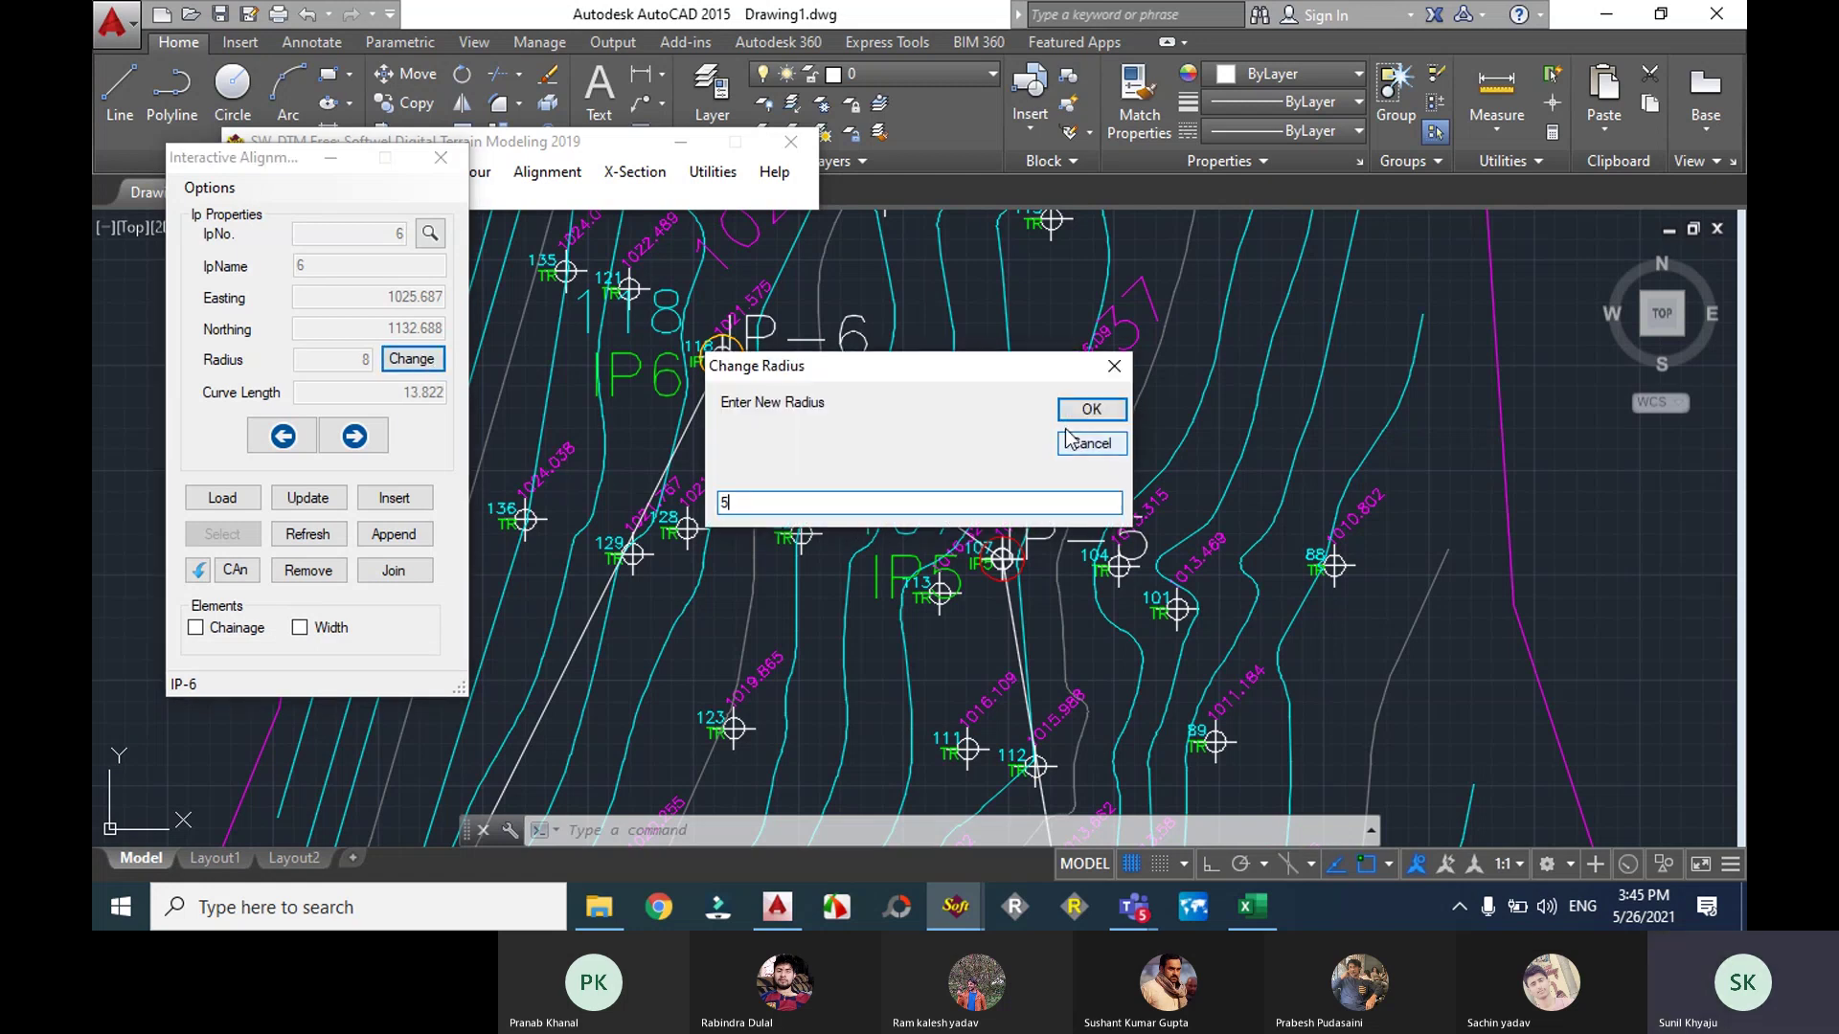
pyautogui.click(1084, 412)
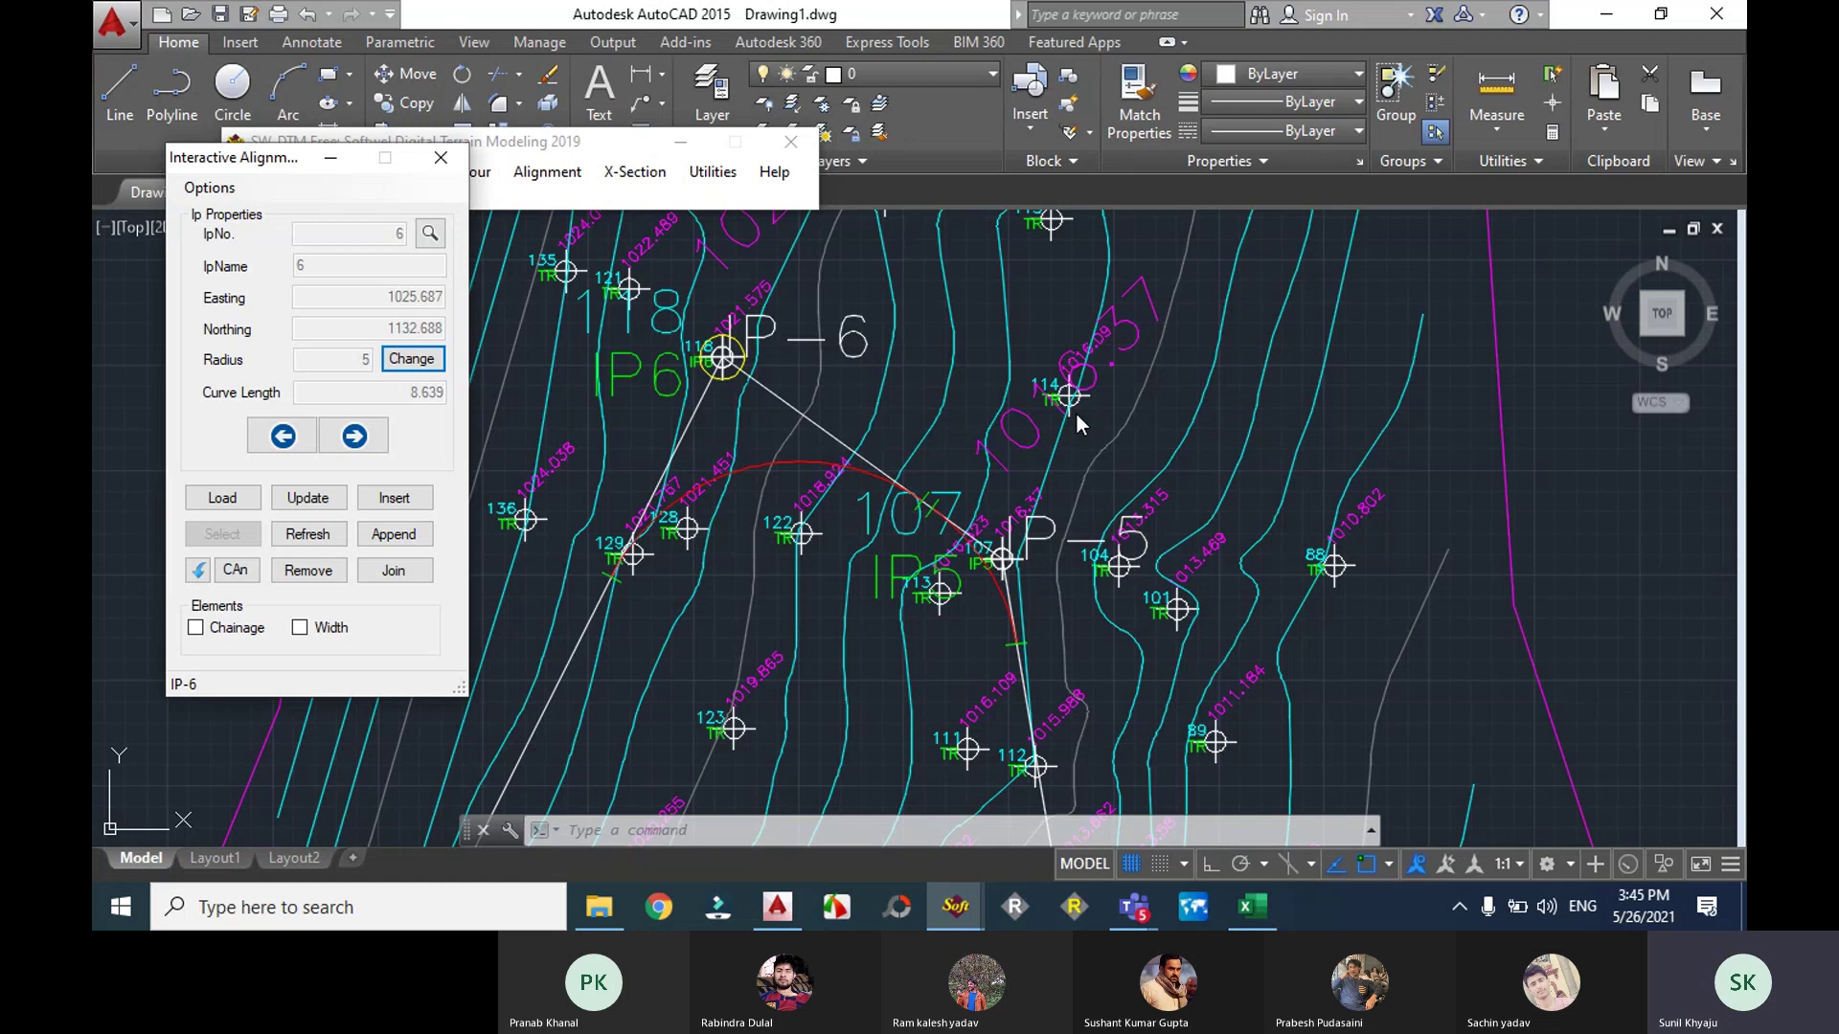
pyautogui.click(412, 360)
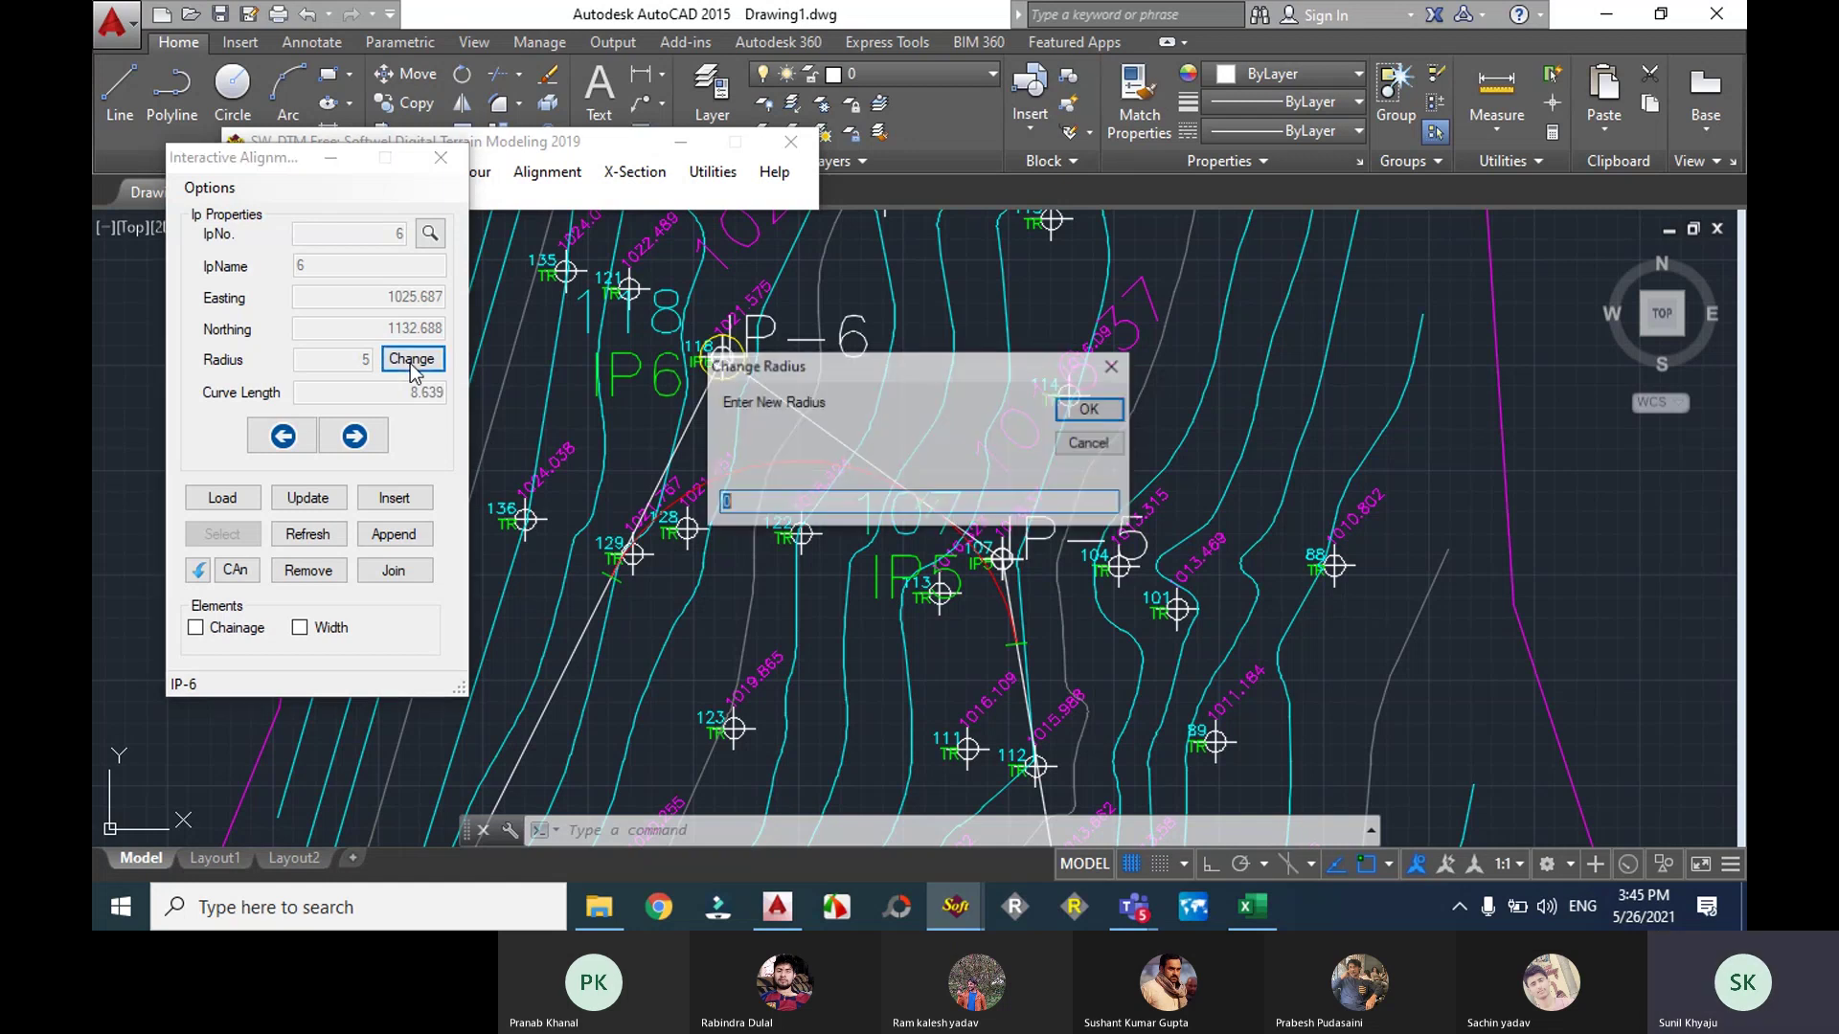
pyautogui.write('6')
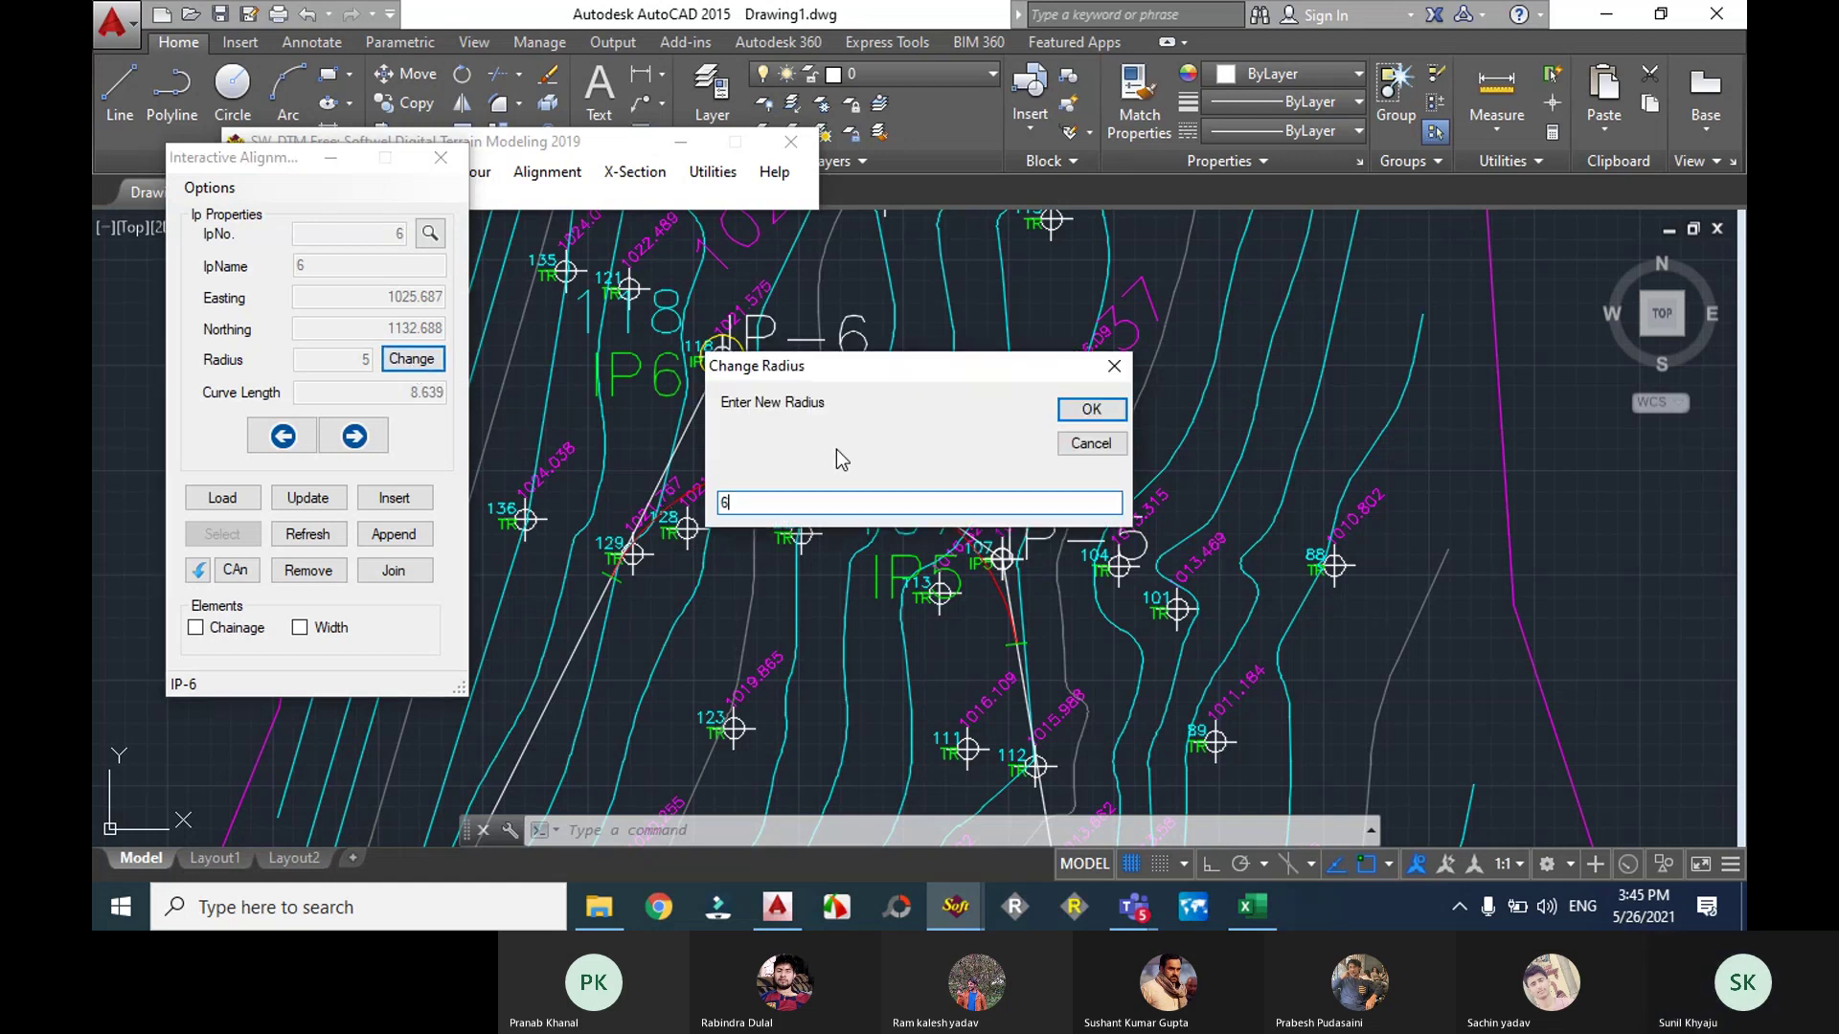
pyautogui.click(1083, 410)
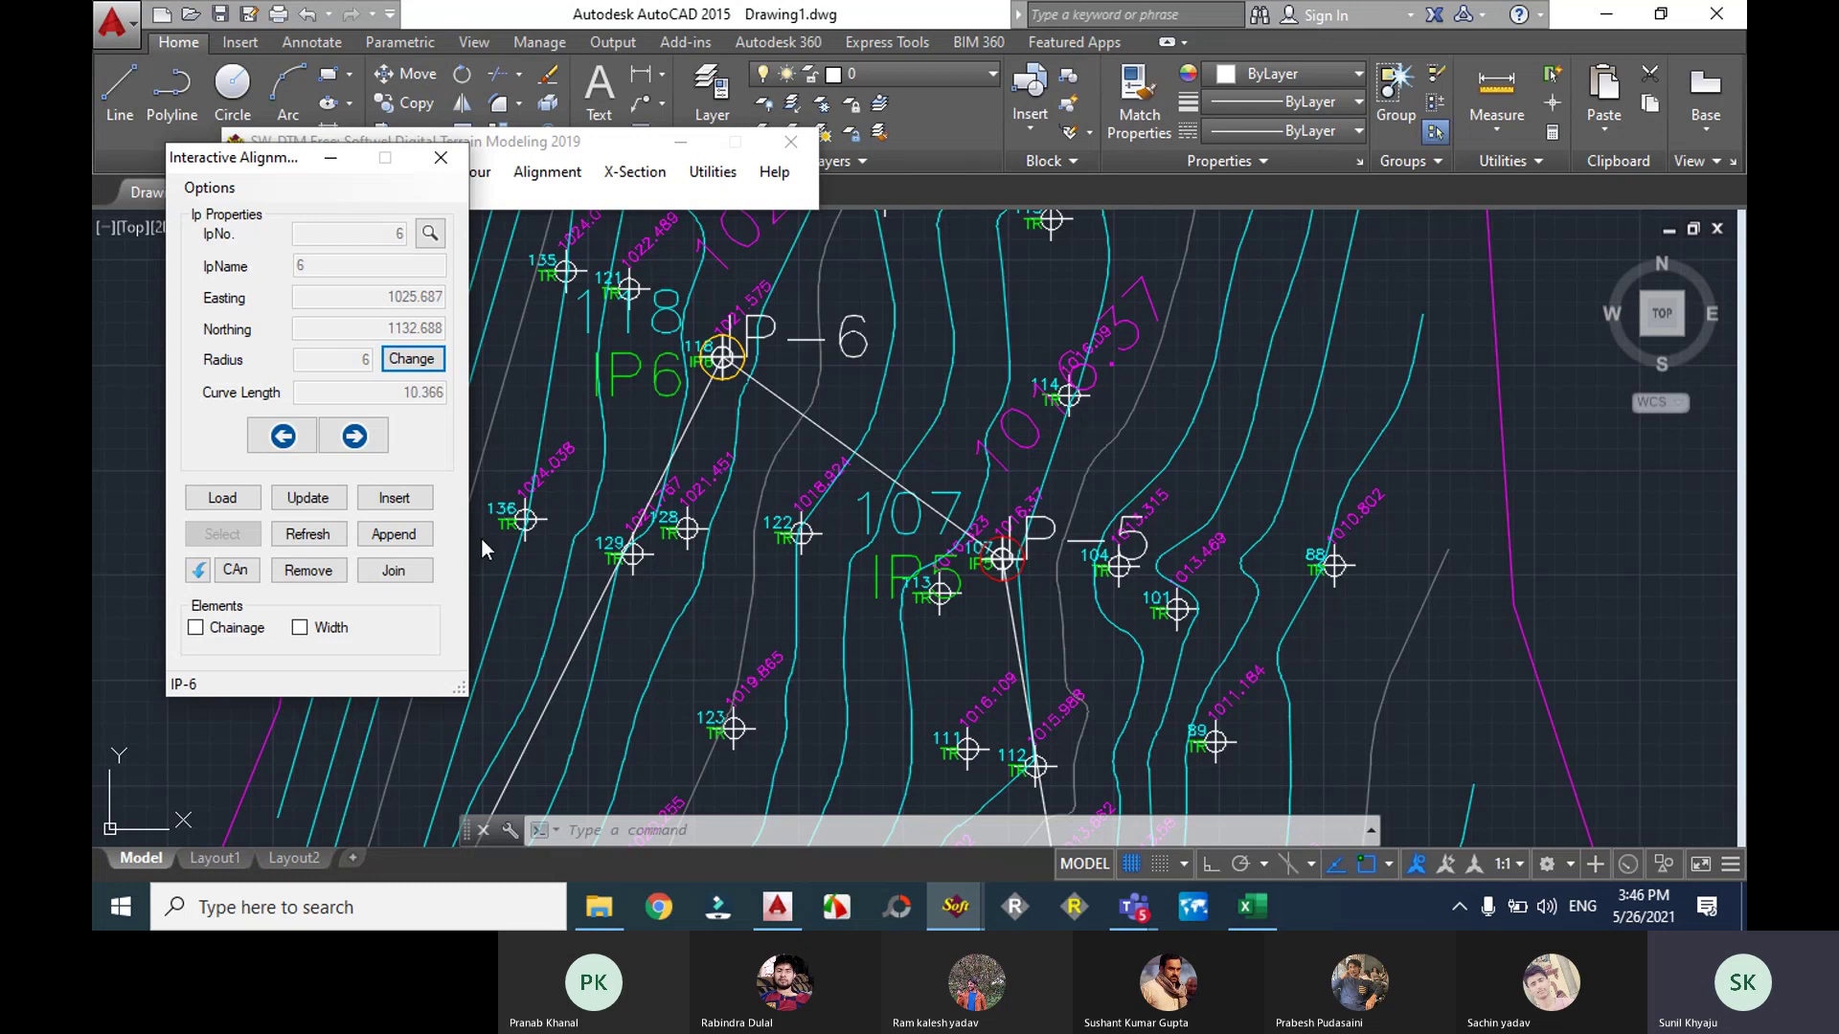
# Step: Set IP 6's curve radius to 5, checking it against the Radius of Curve column in the Road-Survey Excel workbook
pyautogui.click(411, 358)
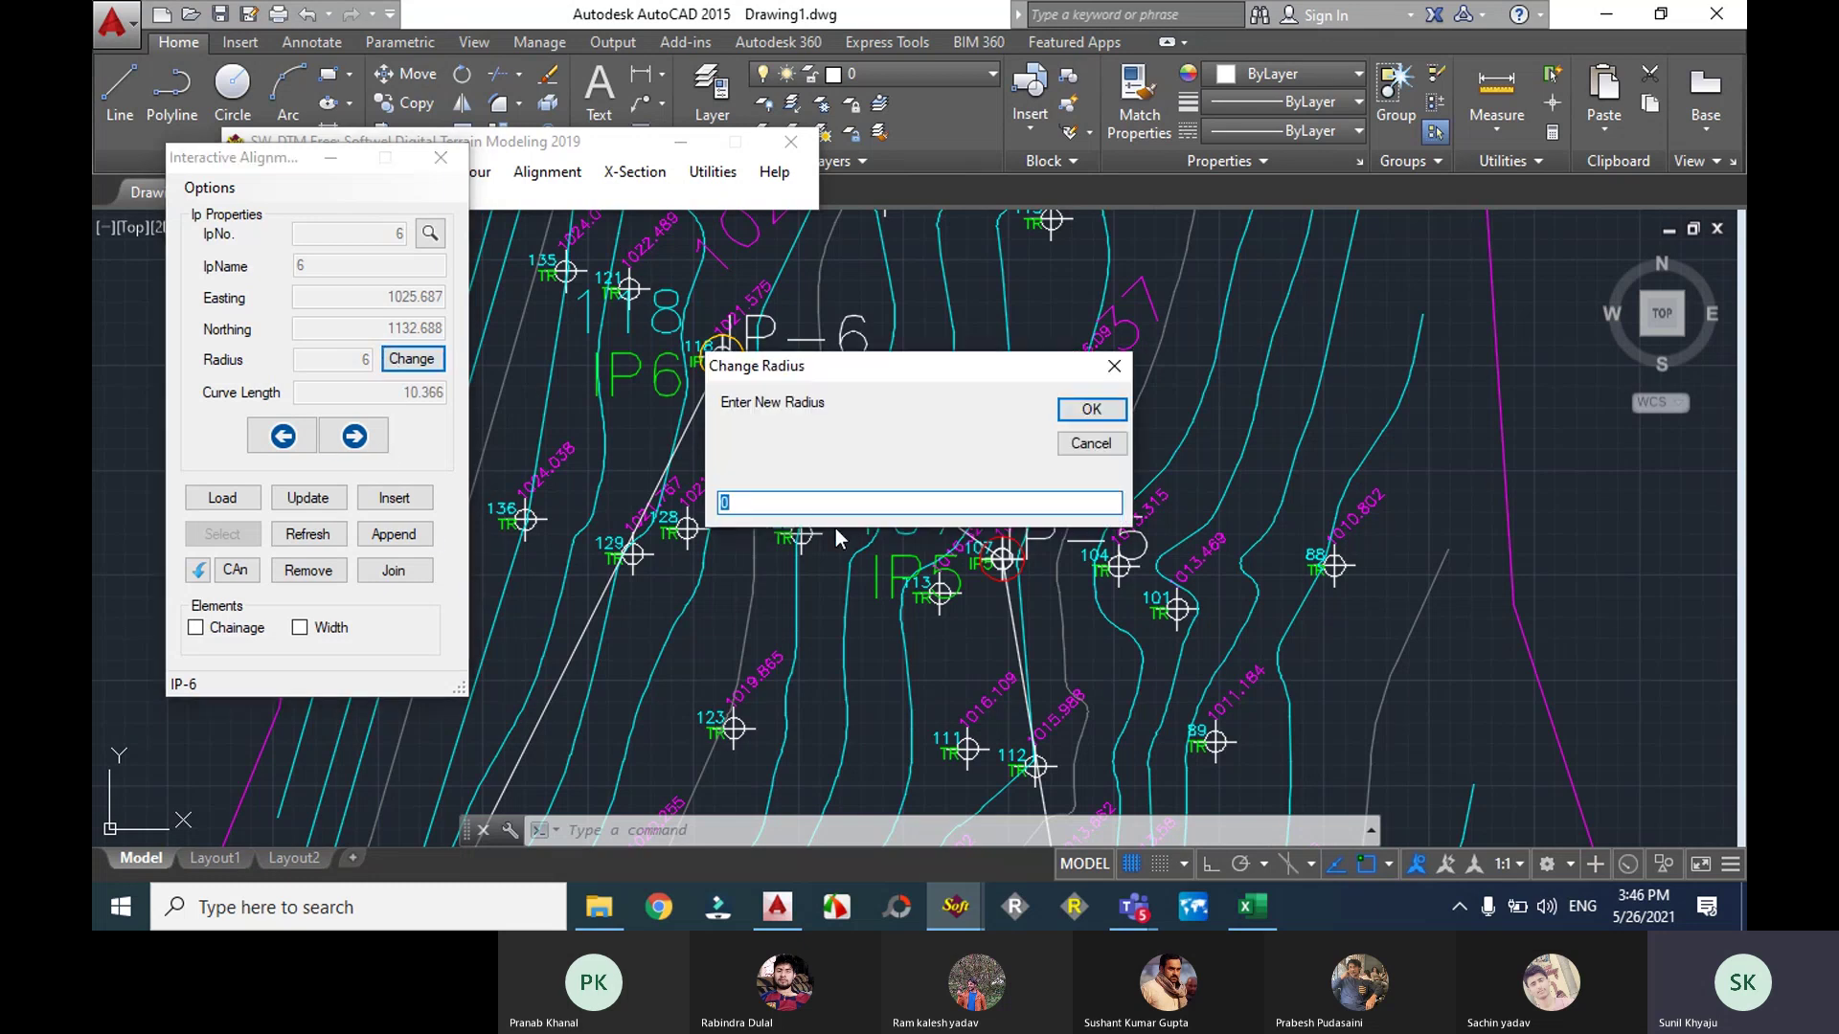
pyautogui.write('5')
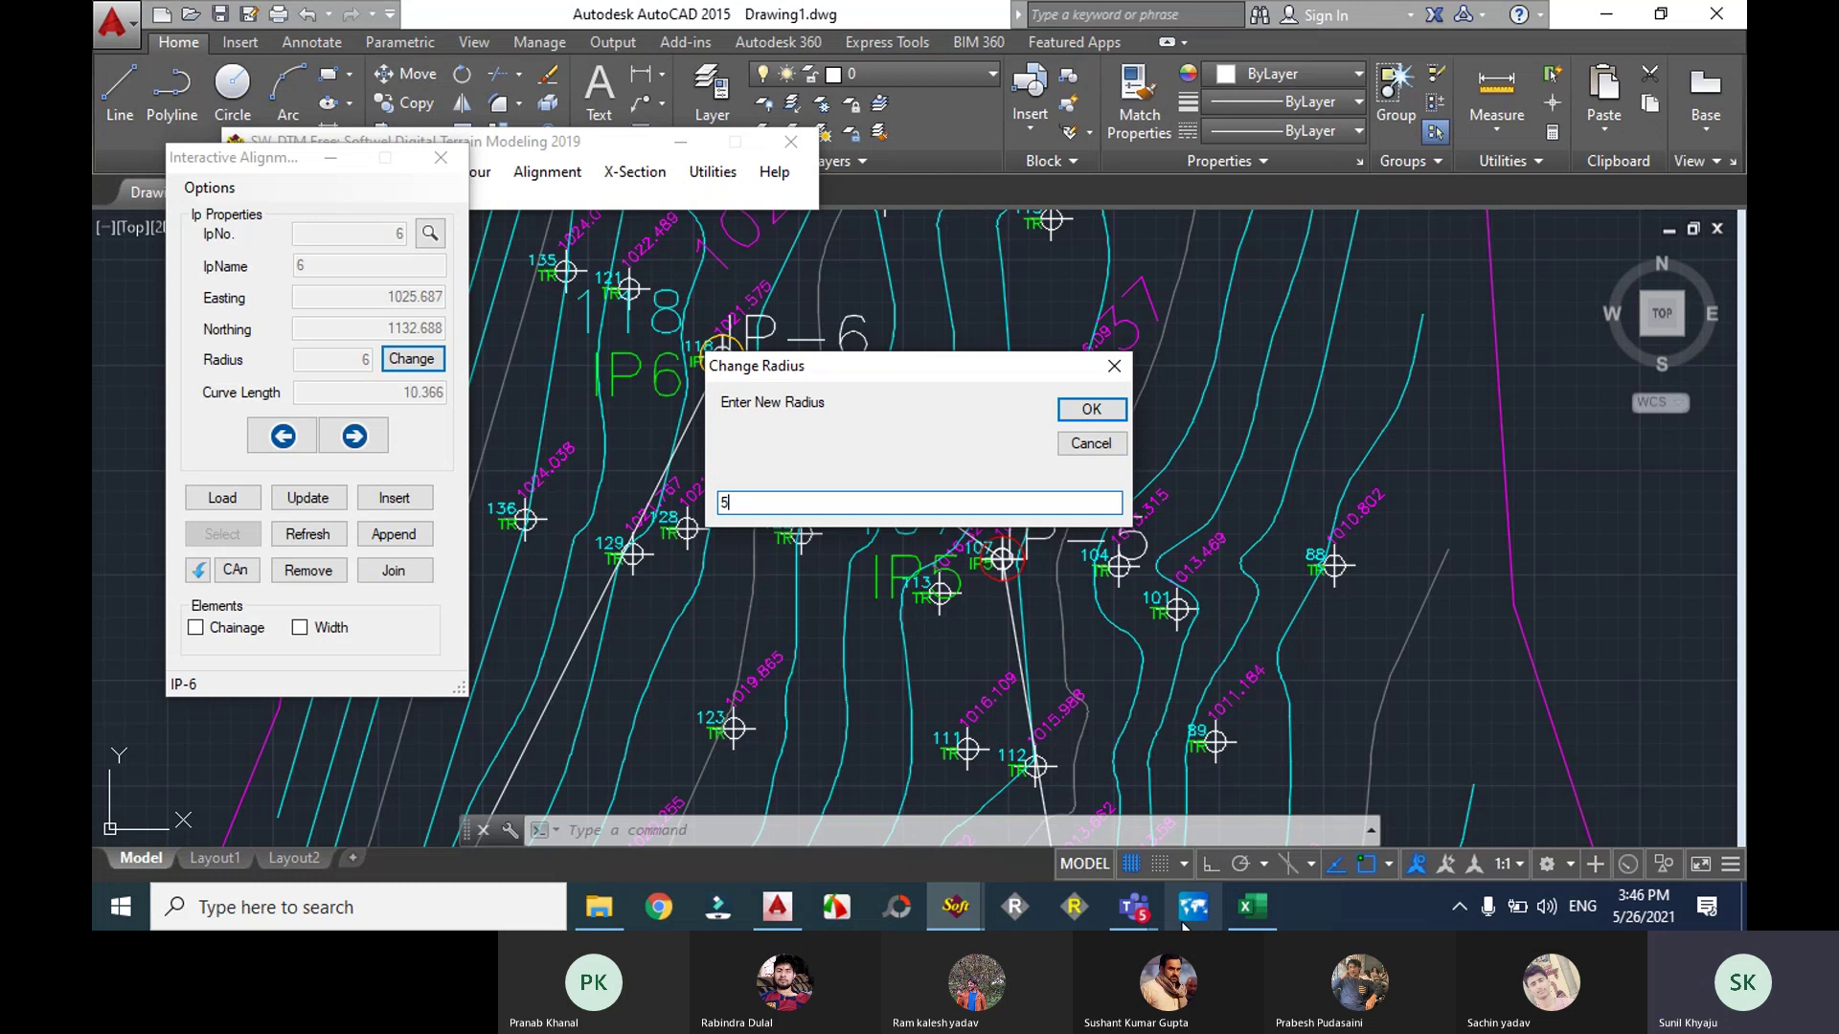
pyautogui.click(1254, 912)
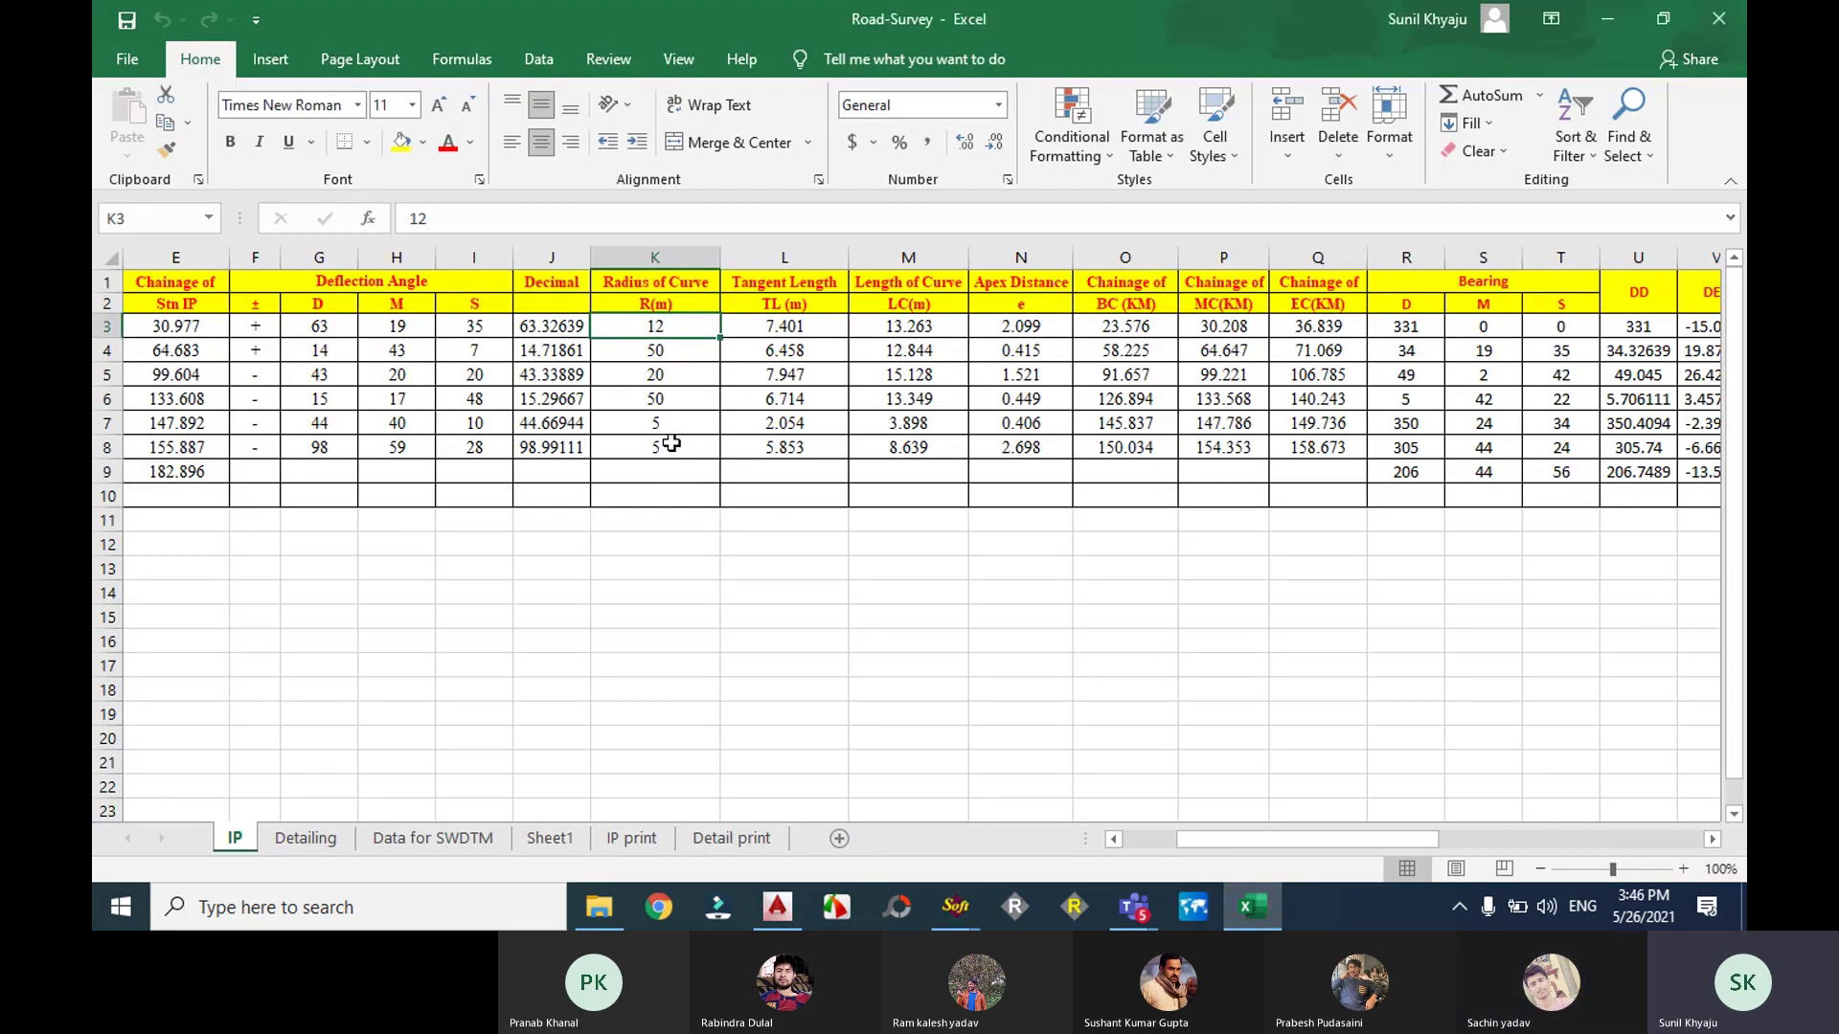
pyautogui.moveTo(954, 907)
pyautogui.click(967, 786)
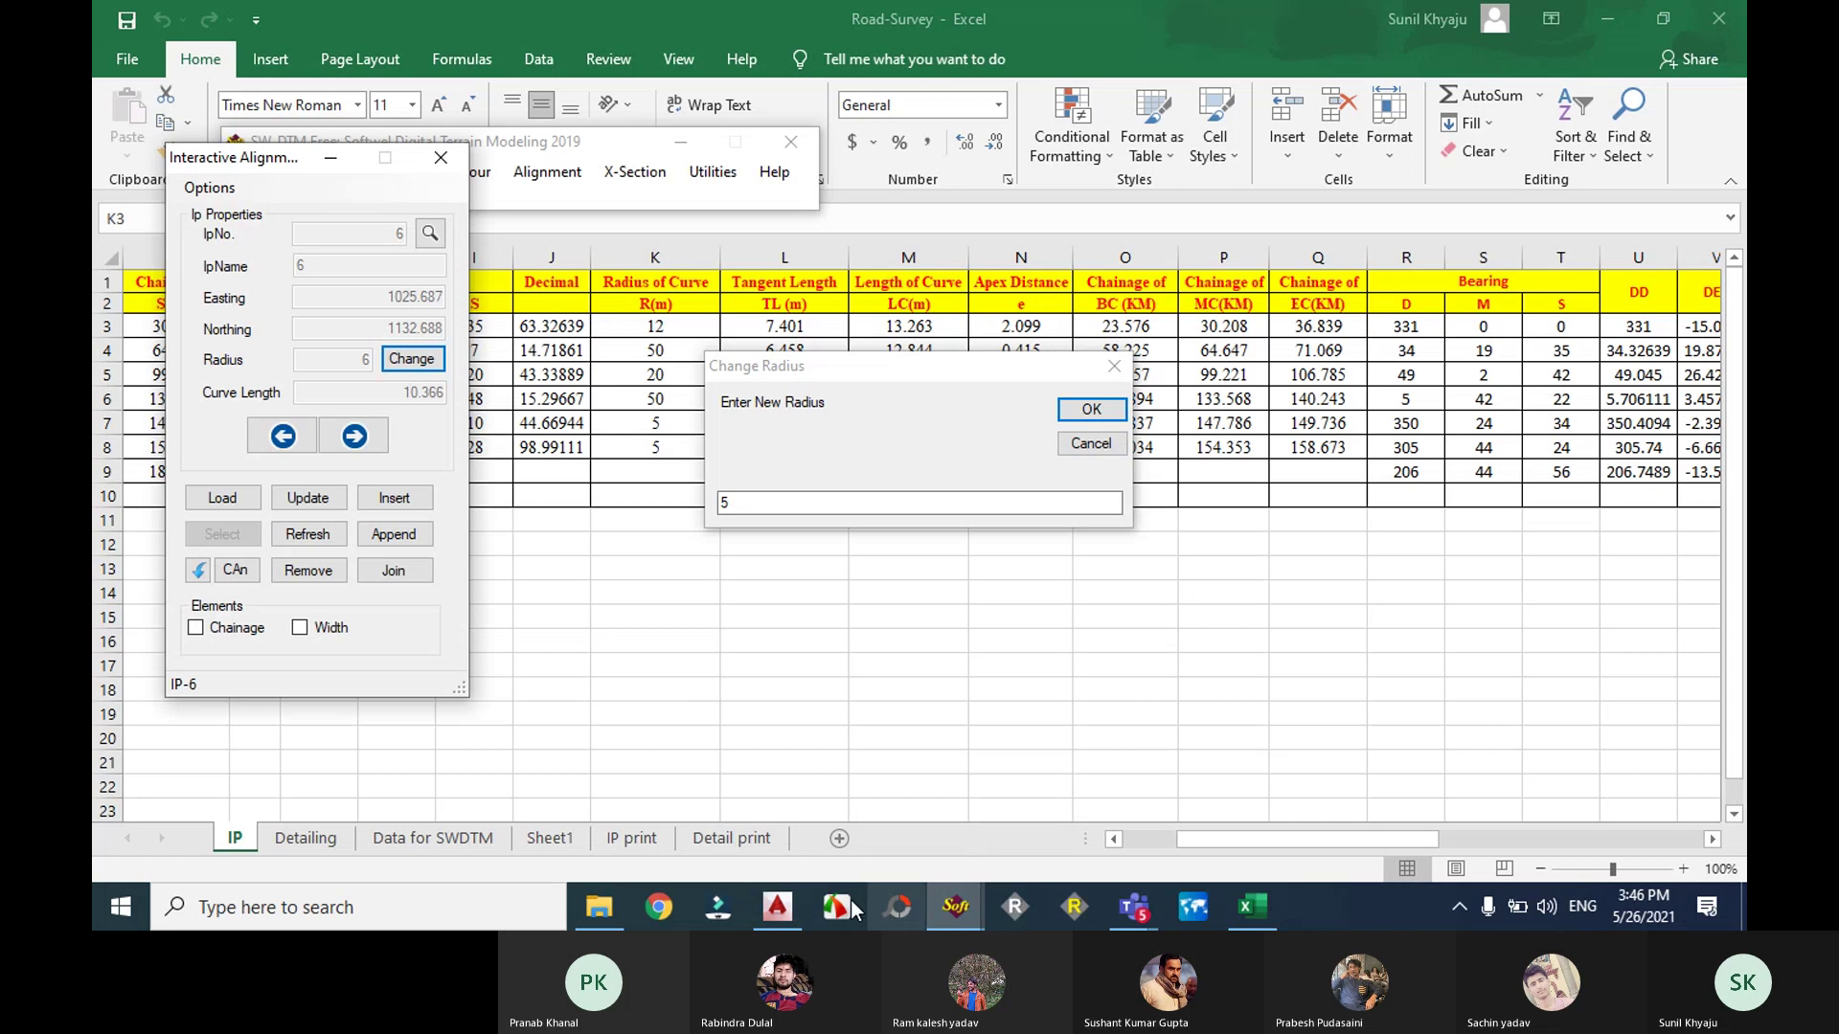
pyautogui.click(778, 907)
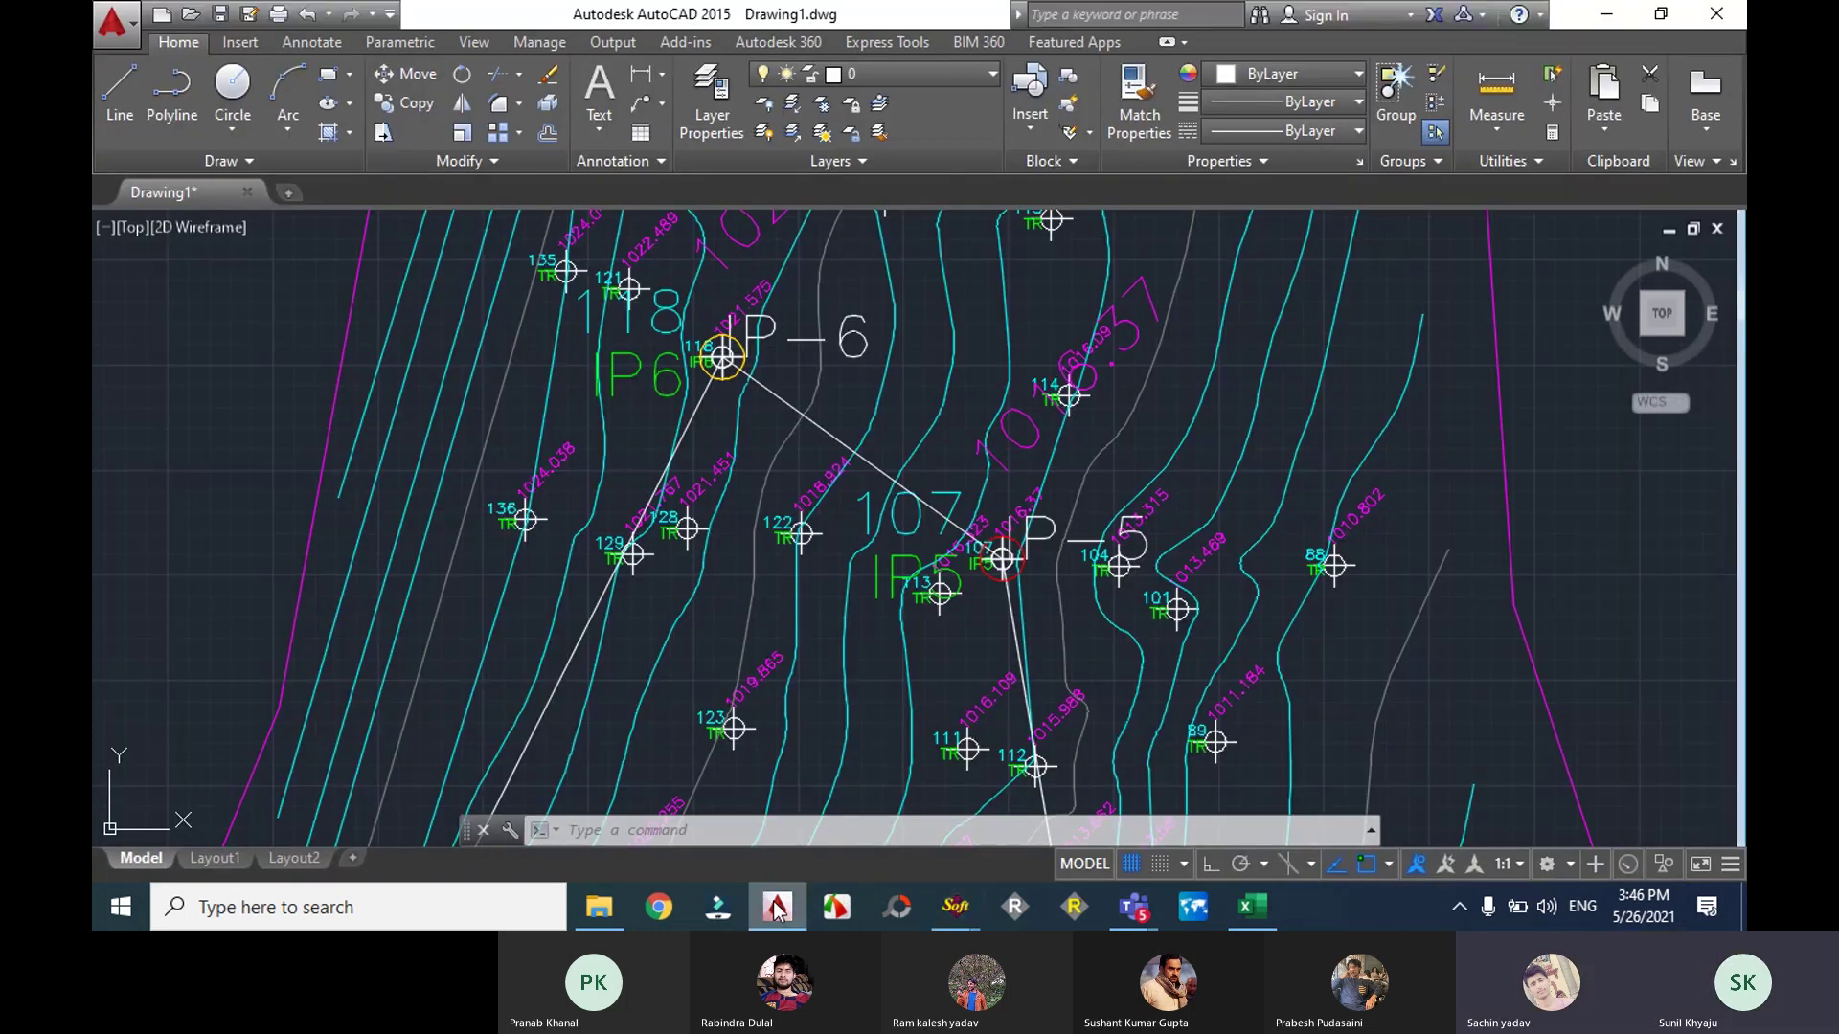
pyautogui.moveTo(955, 907)
pyautogui.click(1054, 814)
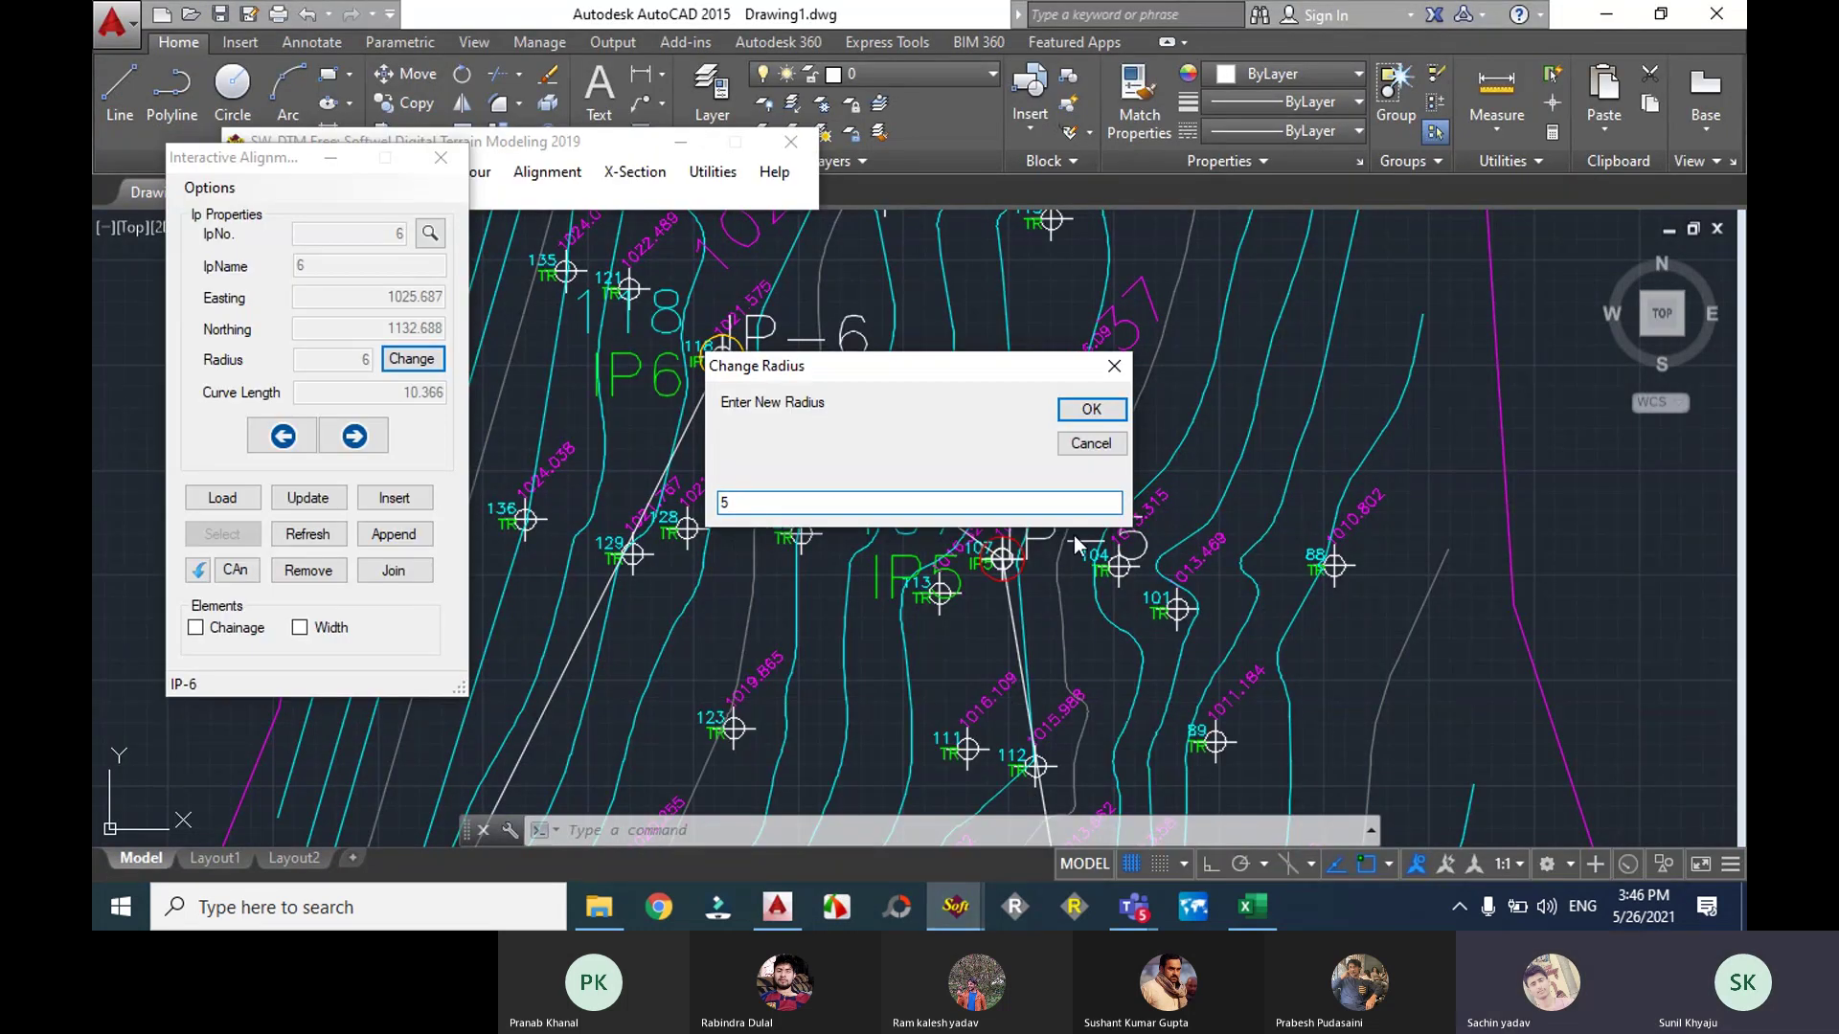
pyautogui.click(1091, 409)
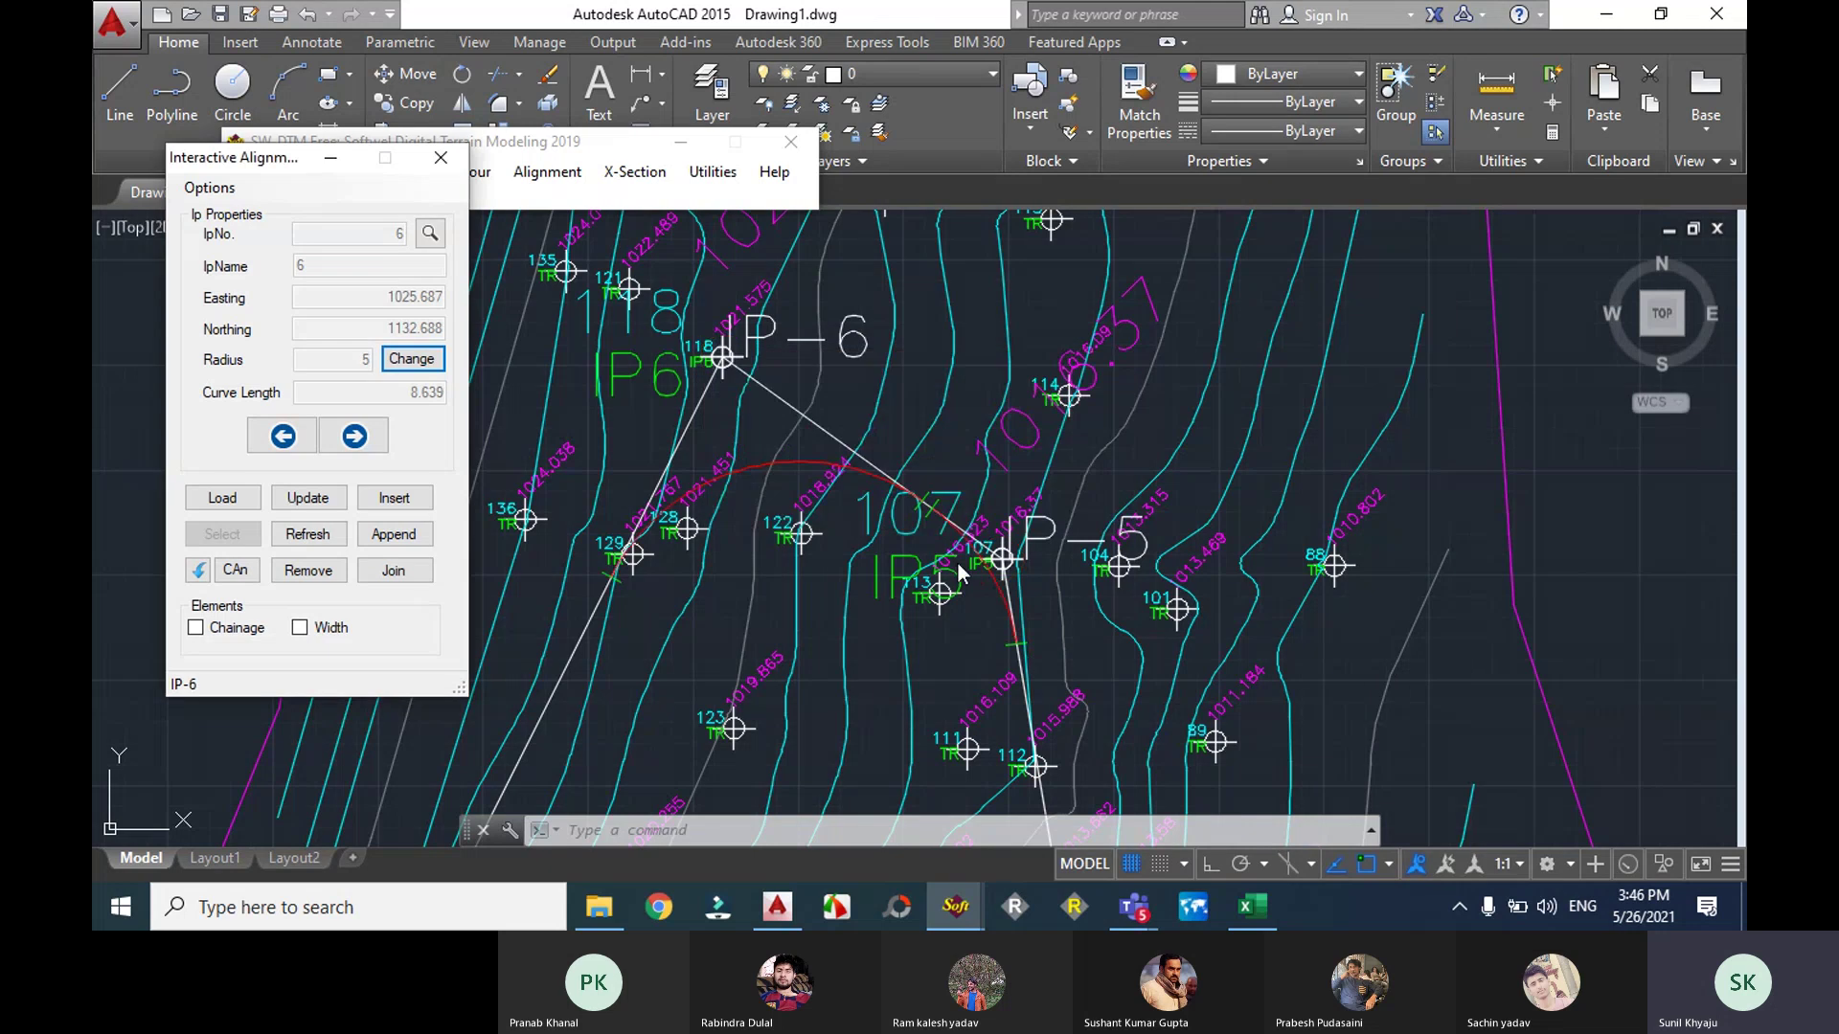
# Step: Examine where the IP 5 and IP 6 curves meet and review the alignment down to IP 1 in AutoCAD
pyautogui.scroll(6, 945, 509)
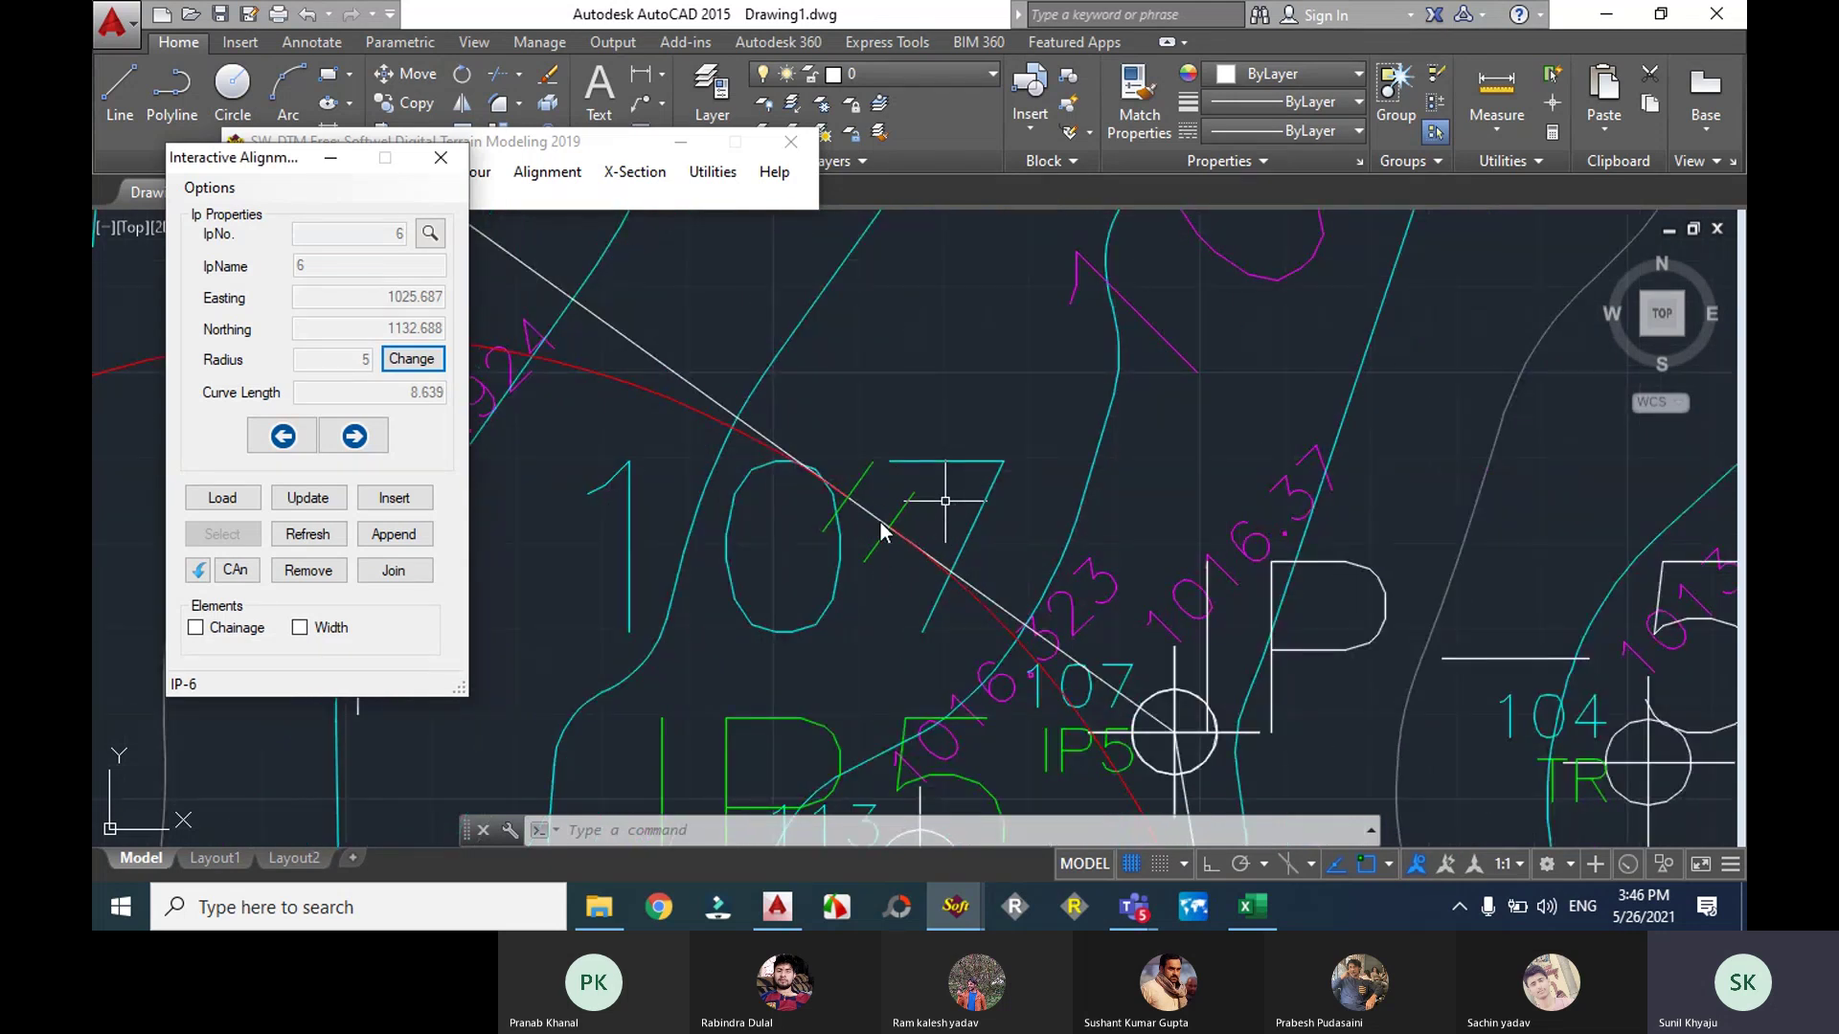
pyautogui.scroll(-10, 881, 532)
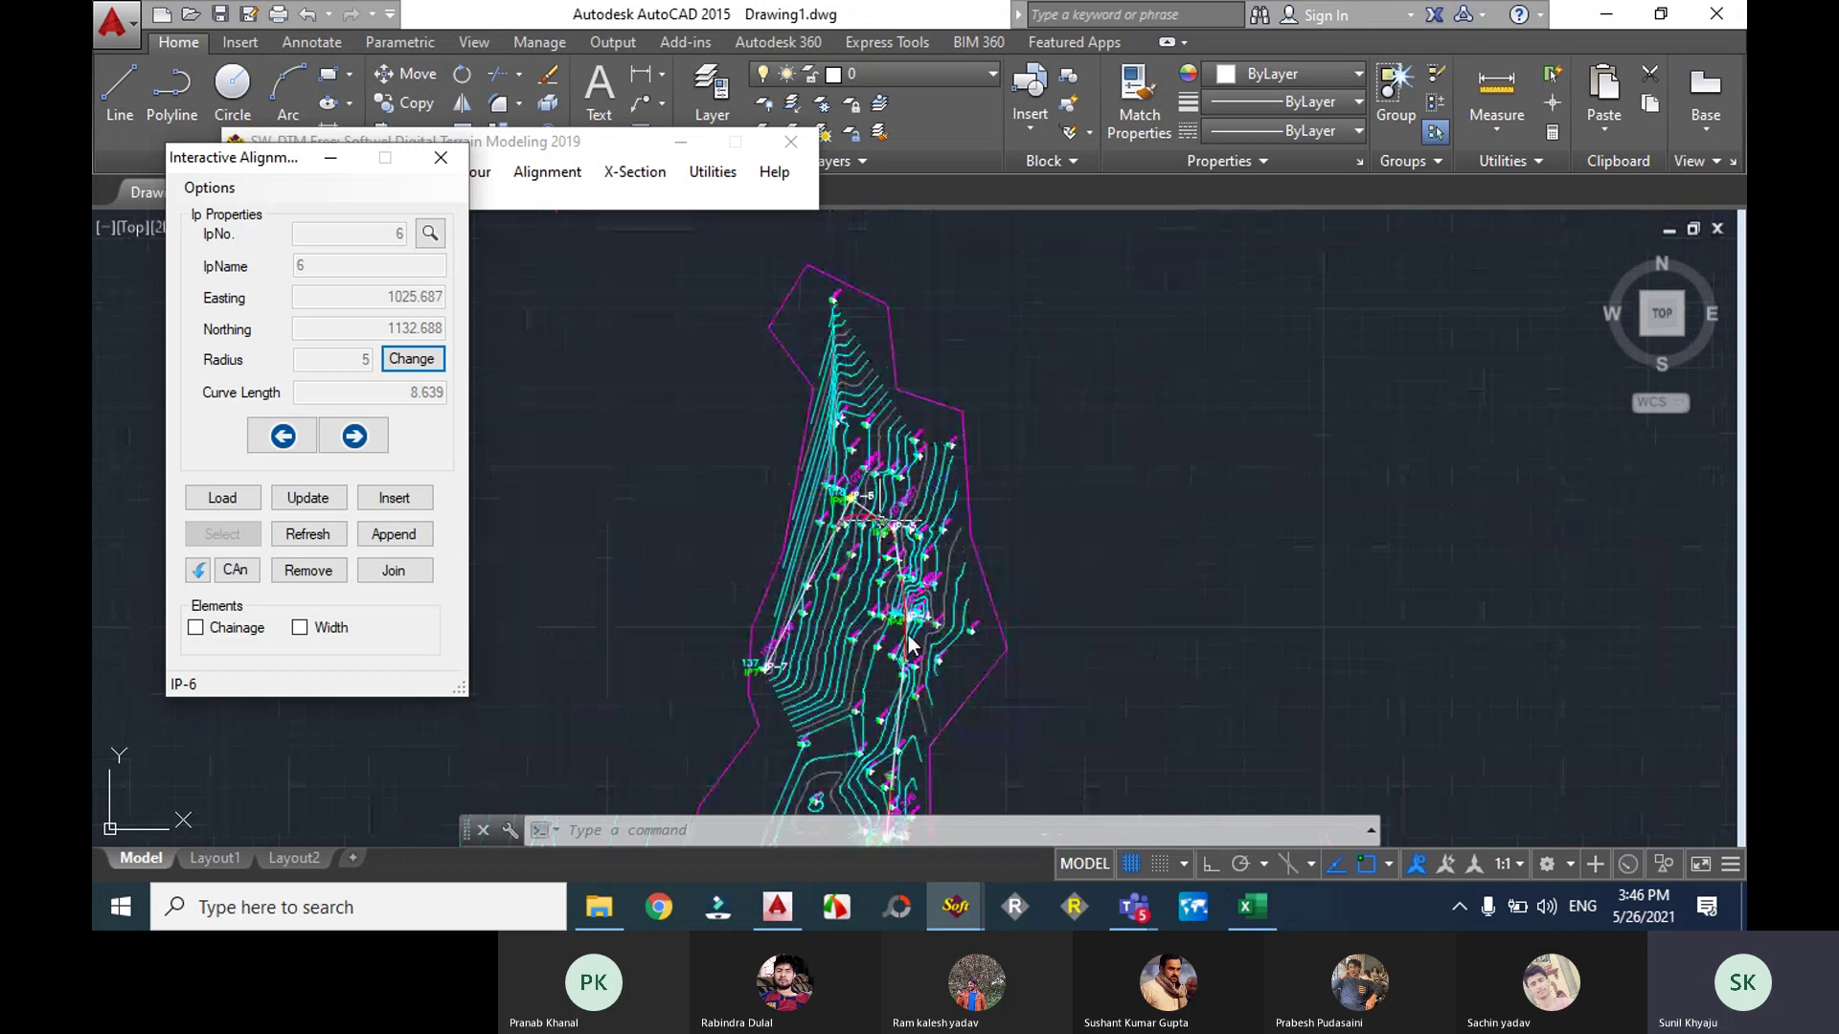
pyautogui.scroll(-5, 919, 598)
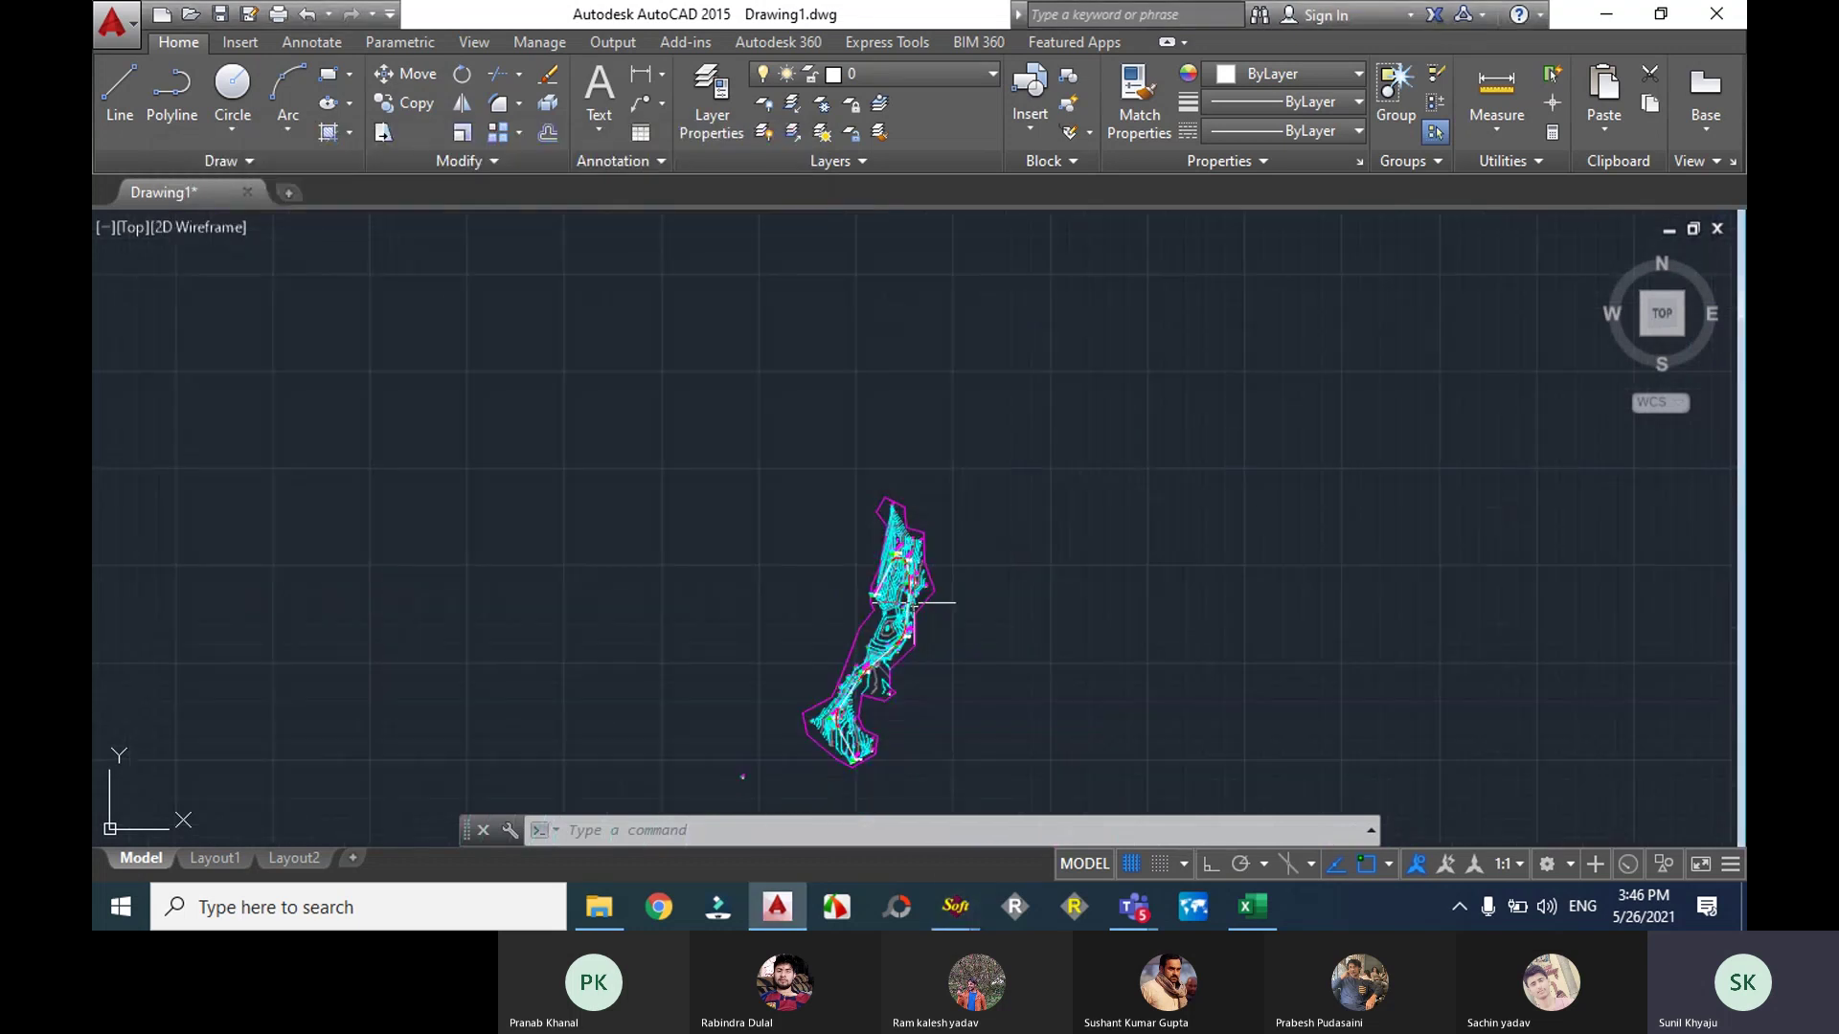
pyautogui.scroll(8, 915, 604)
pyautogui.scroll(-3, 822, 661)
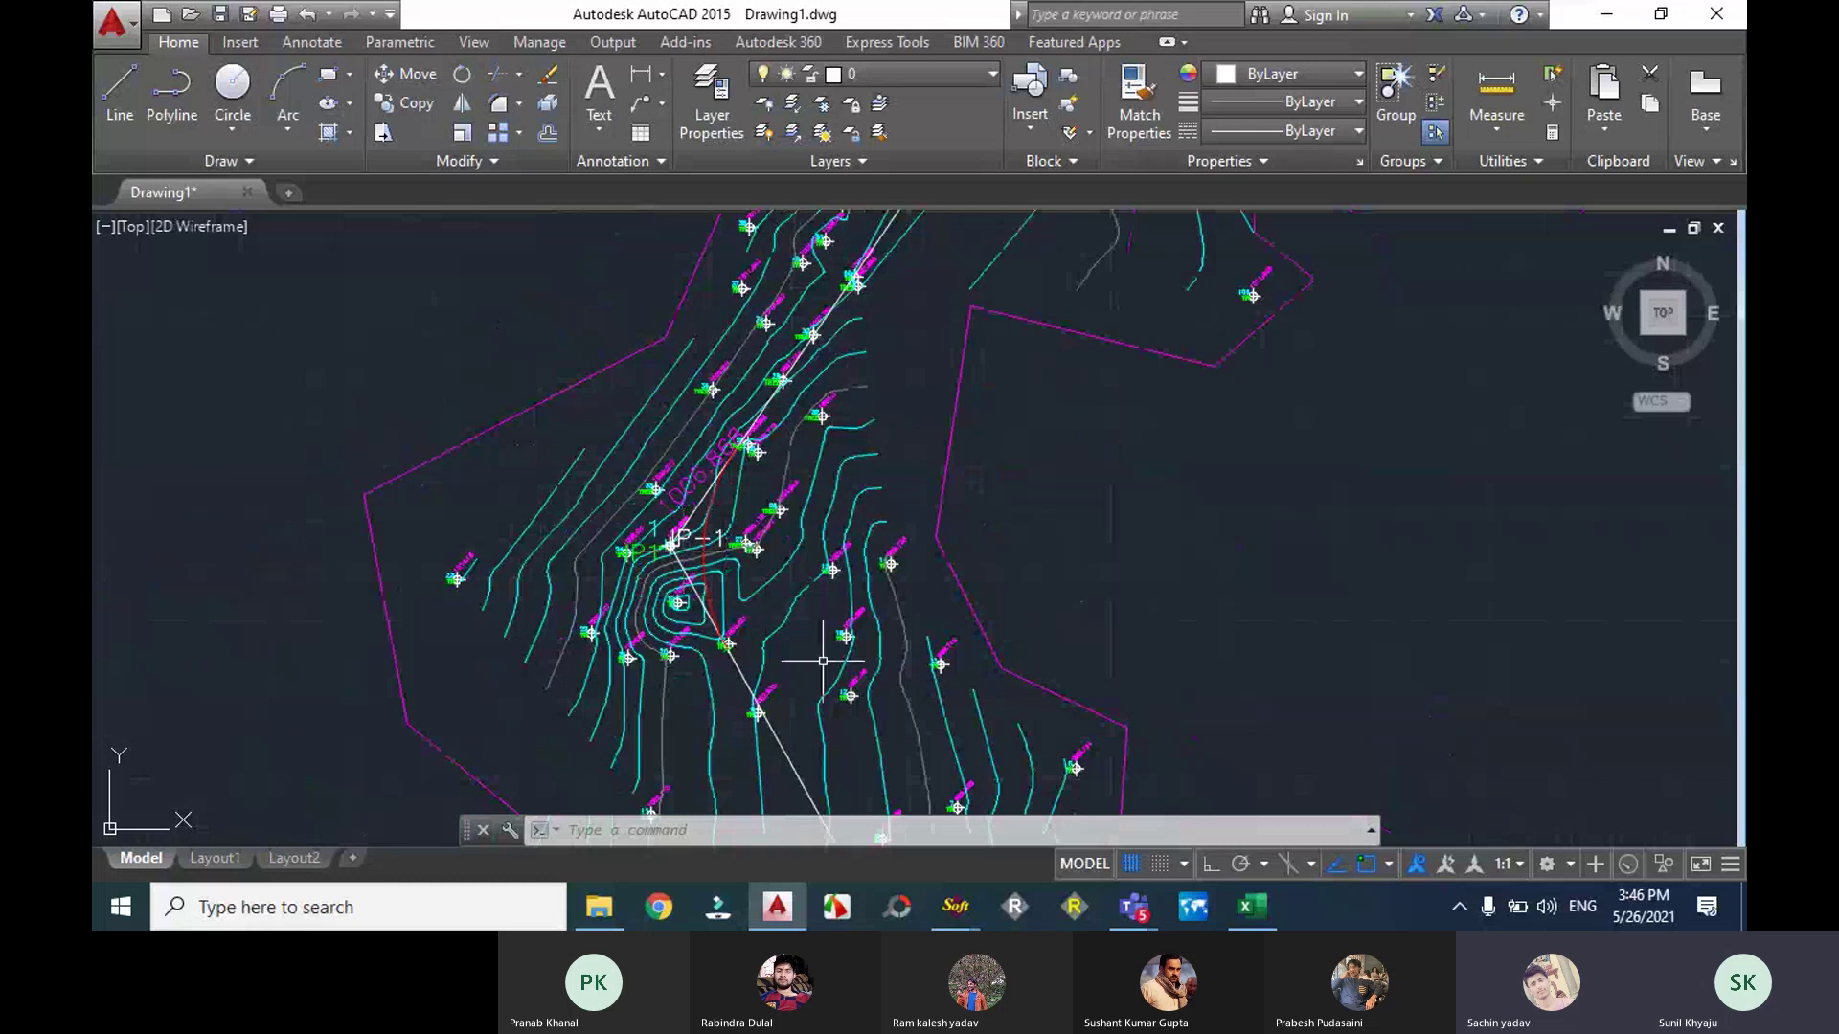
pyautogui.click(784, 916)
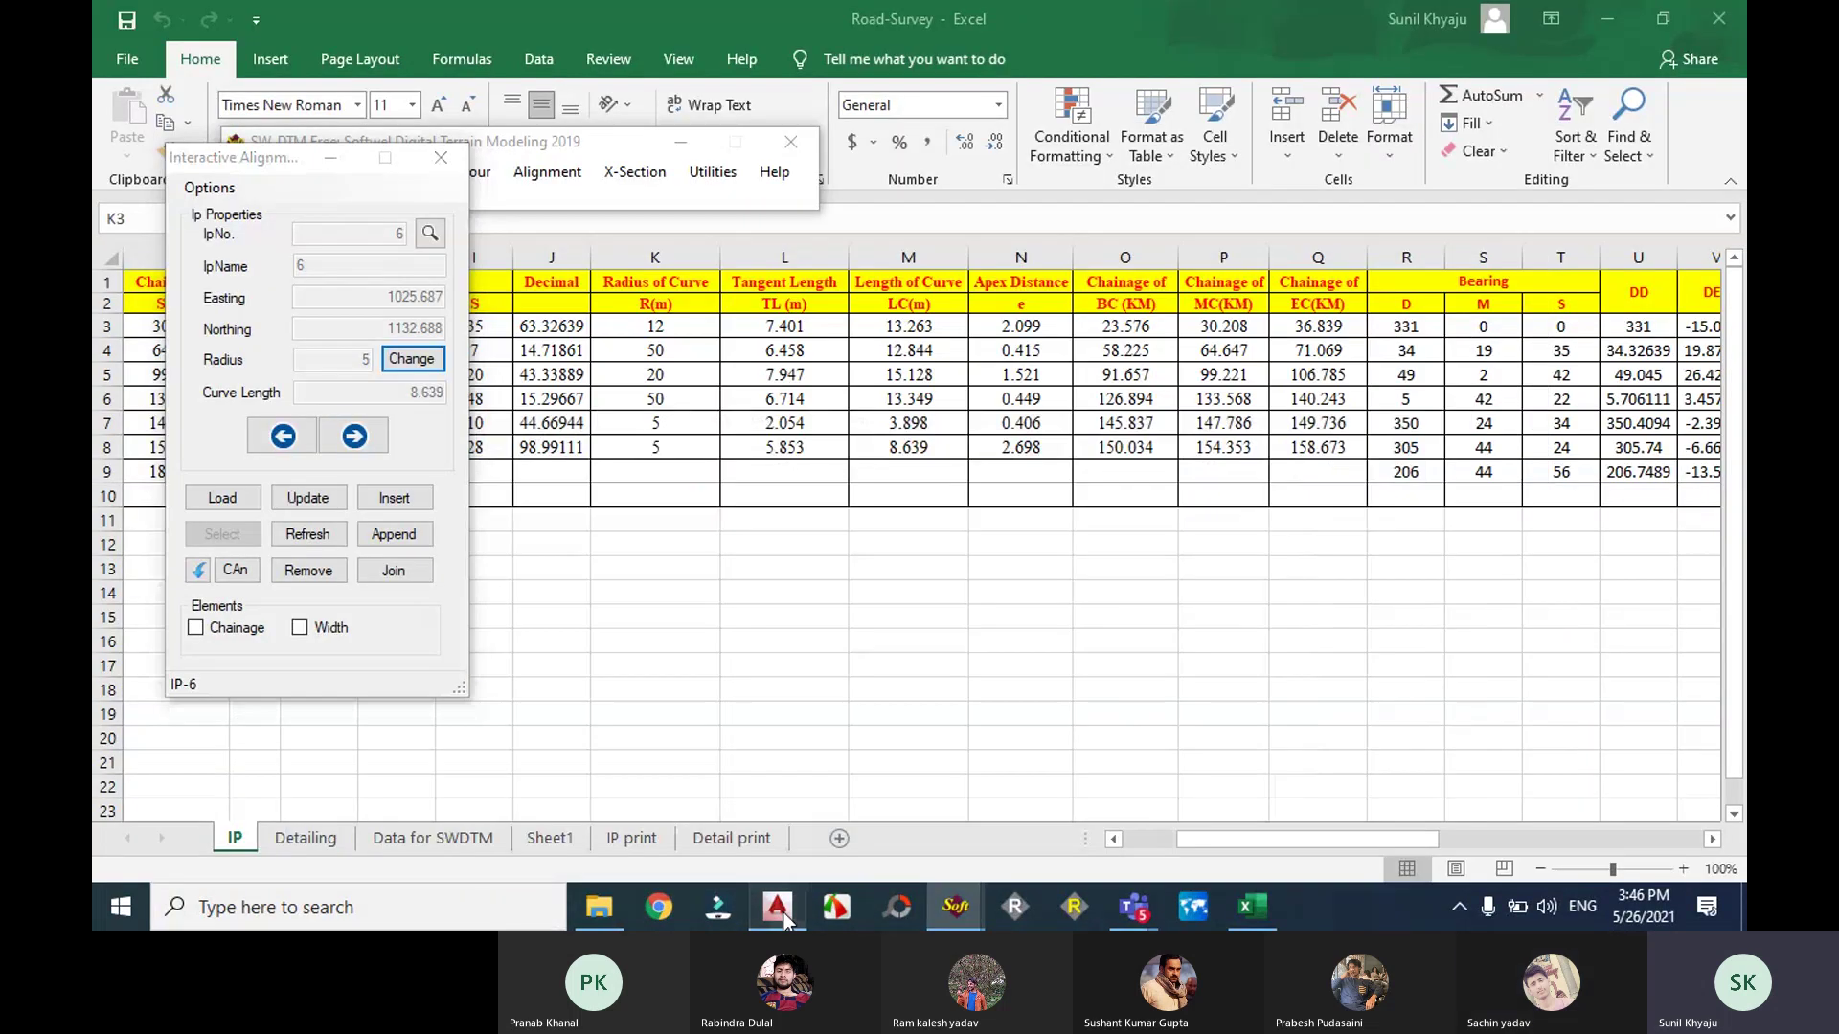
pyautogui.click(780, 910)
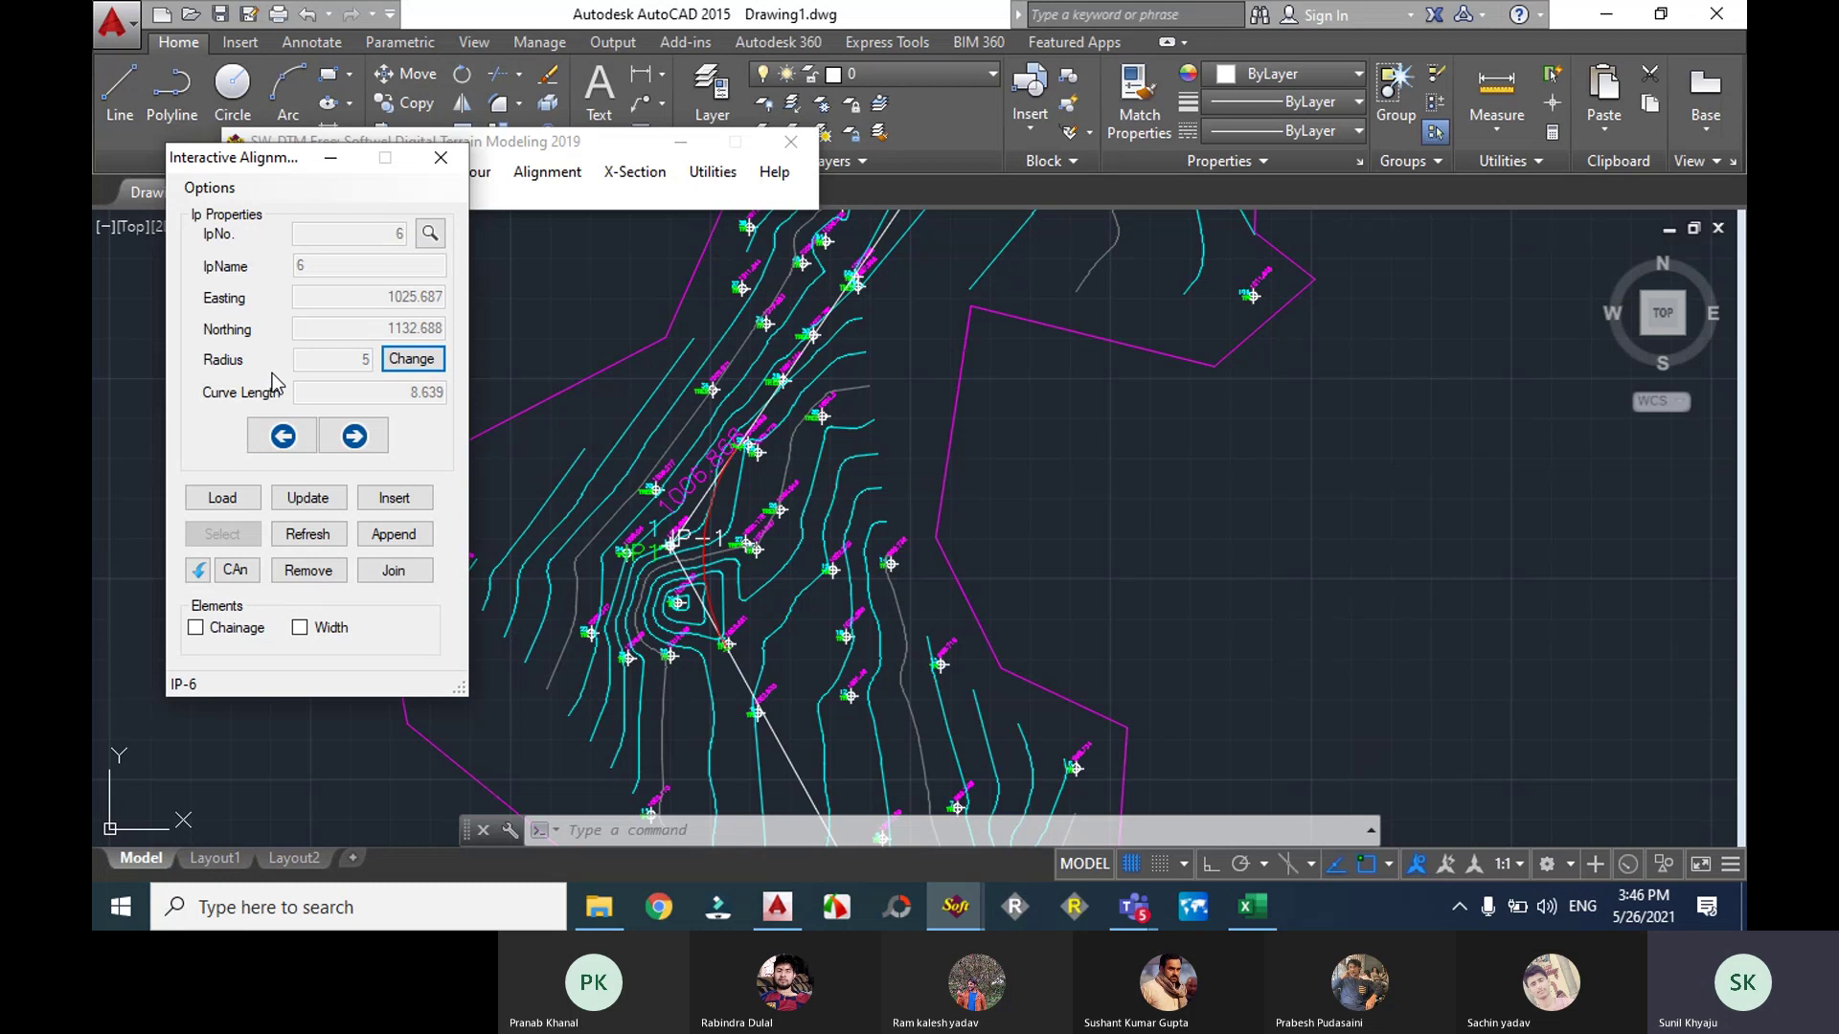
# Step: Examine the alignment's southern part between IP 0 and IP 1, and return to the SW_DTM Interactive Alignment window
pyautogui.click(941, 583)
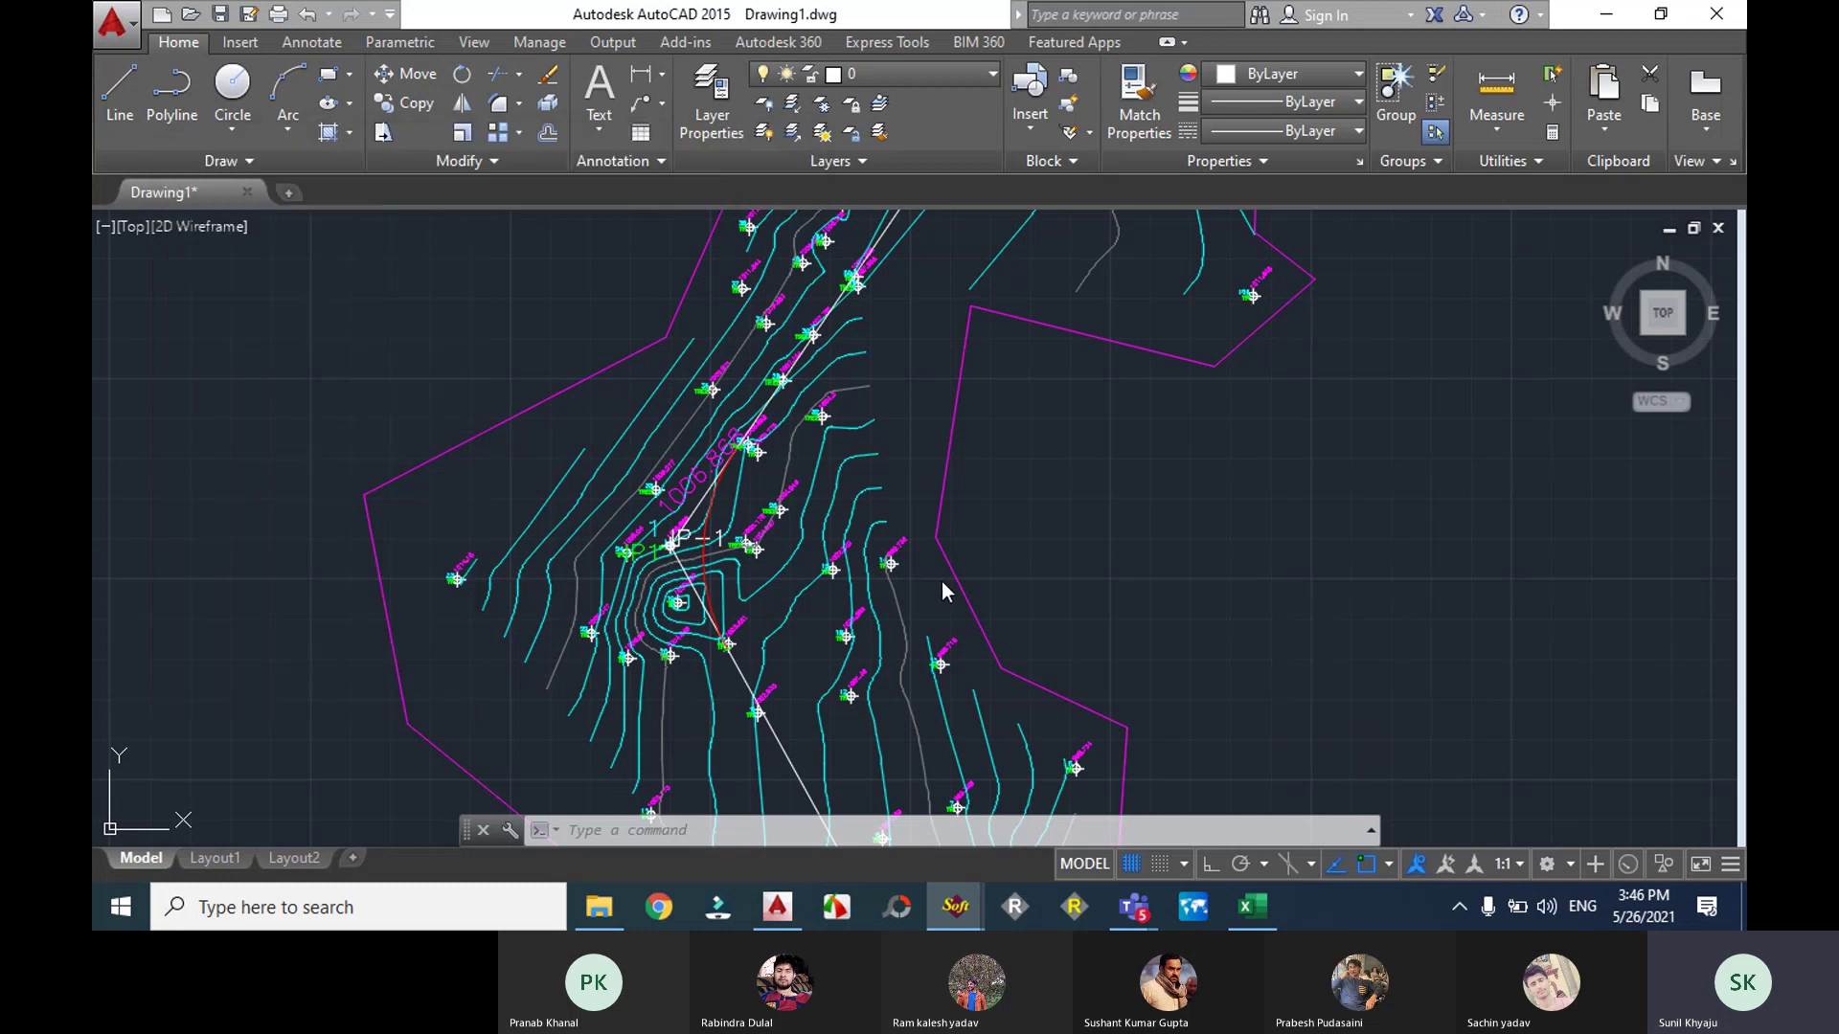
pyautogui.scroll(-5, 986, 501)
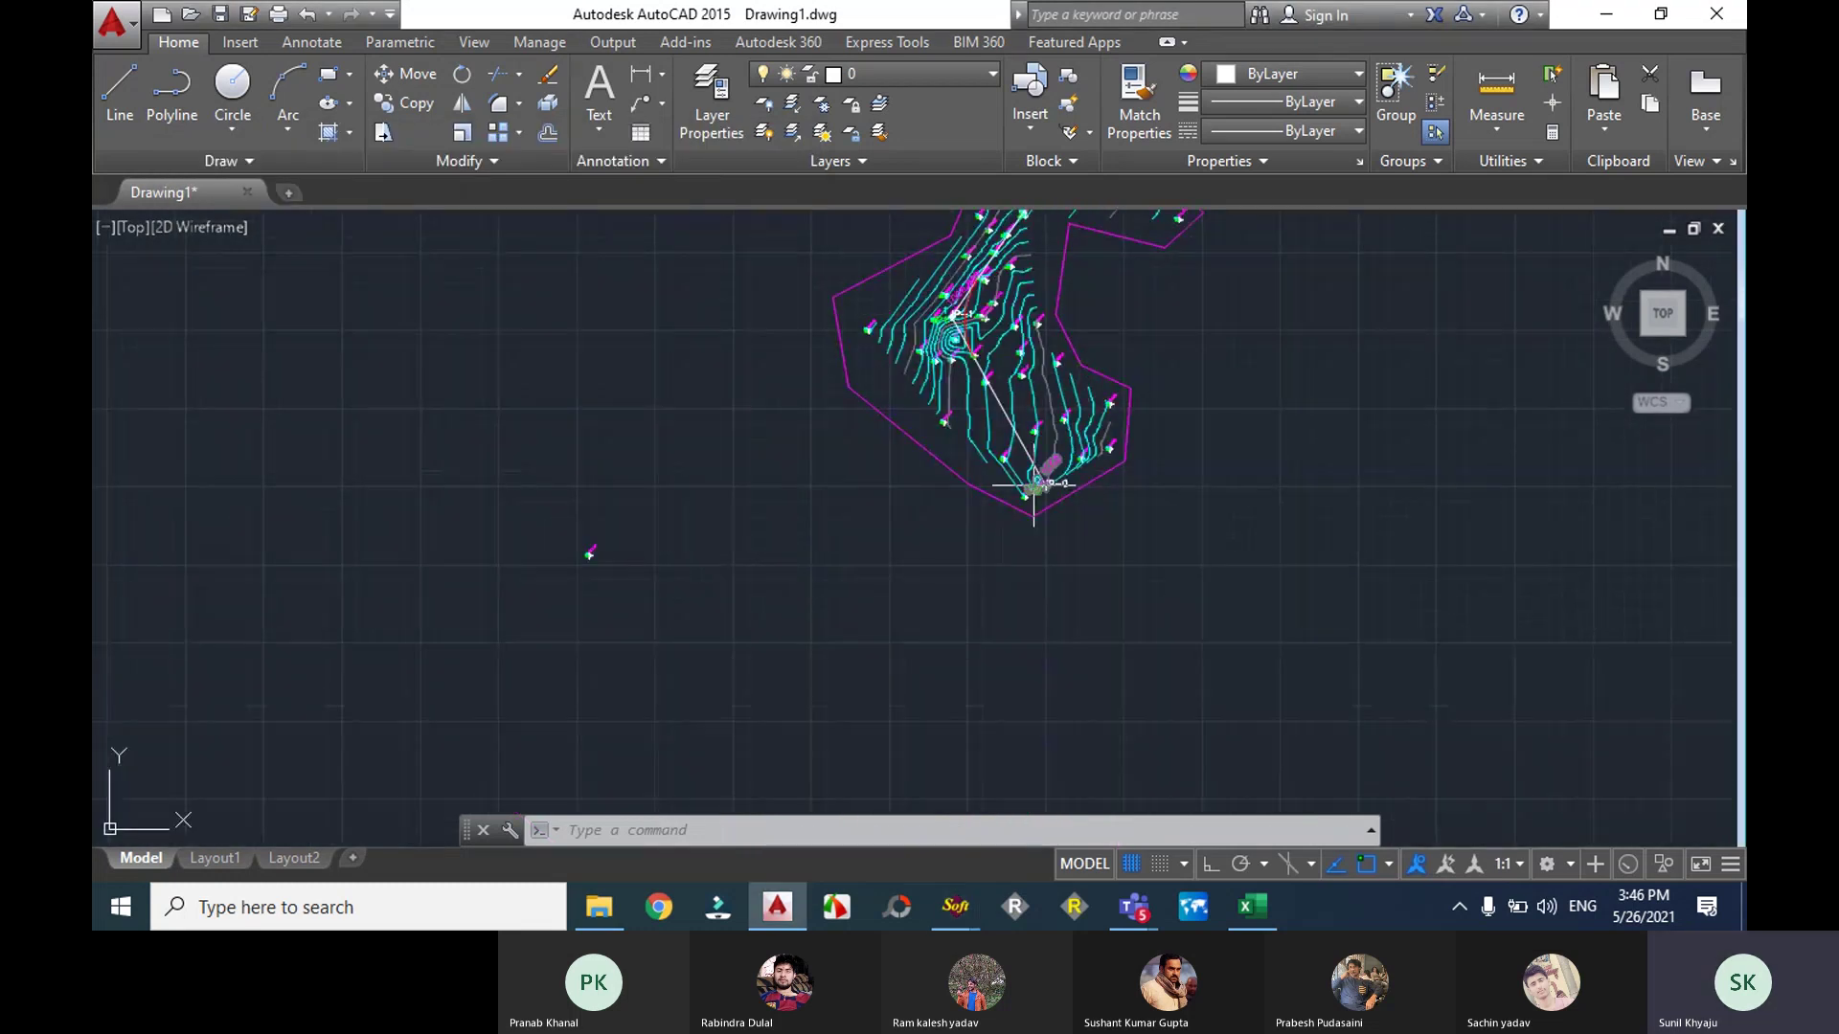
pyautogui.moveTo(958, 479); pyautogui.dragTo(920, 594, button='middle')
pyautogui.moveTo(956, 907)
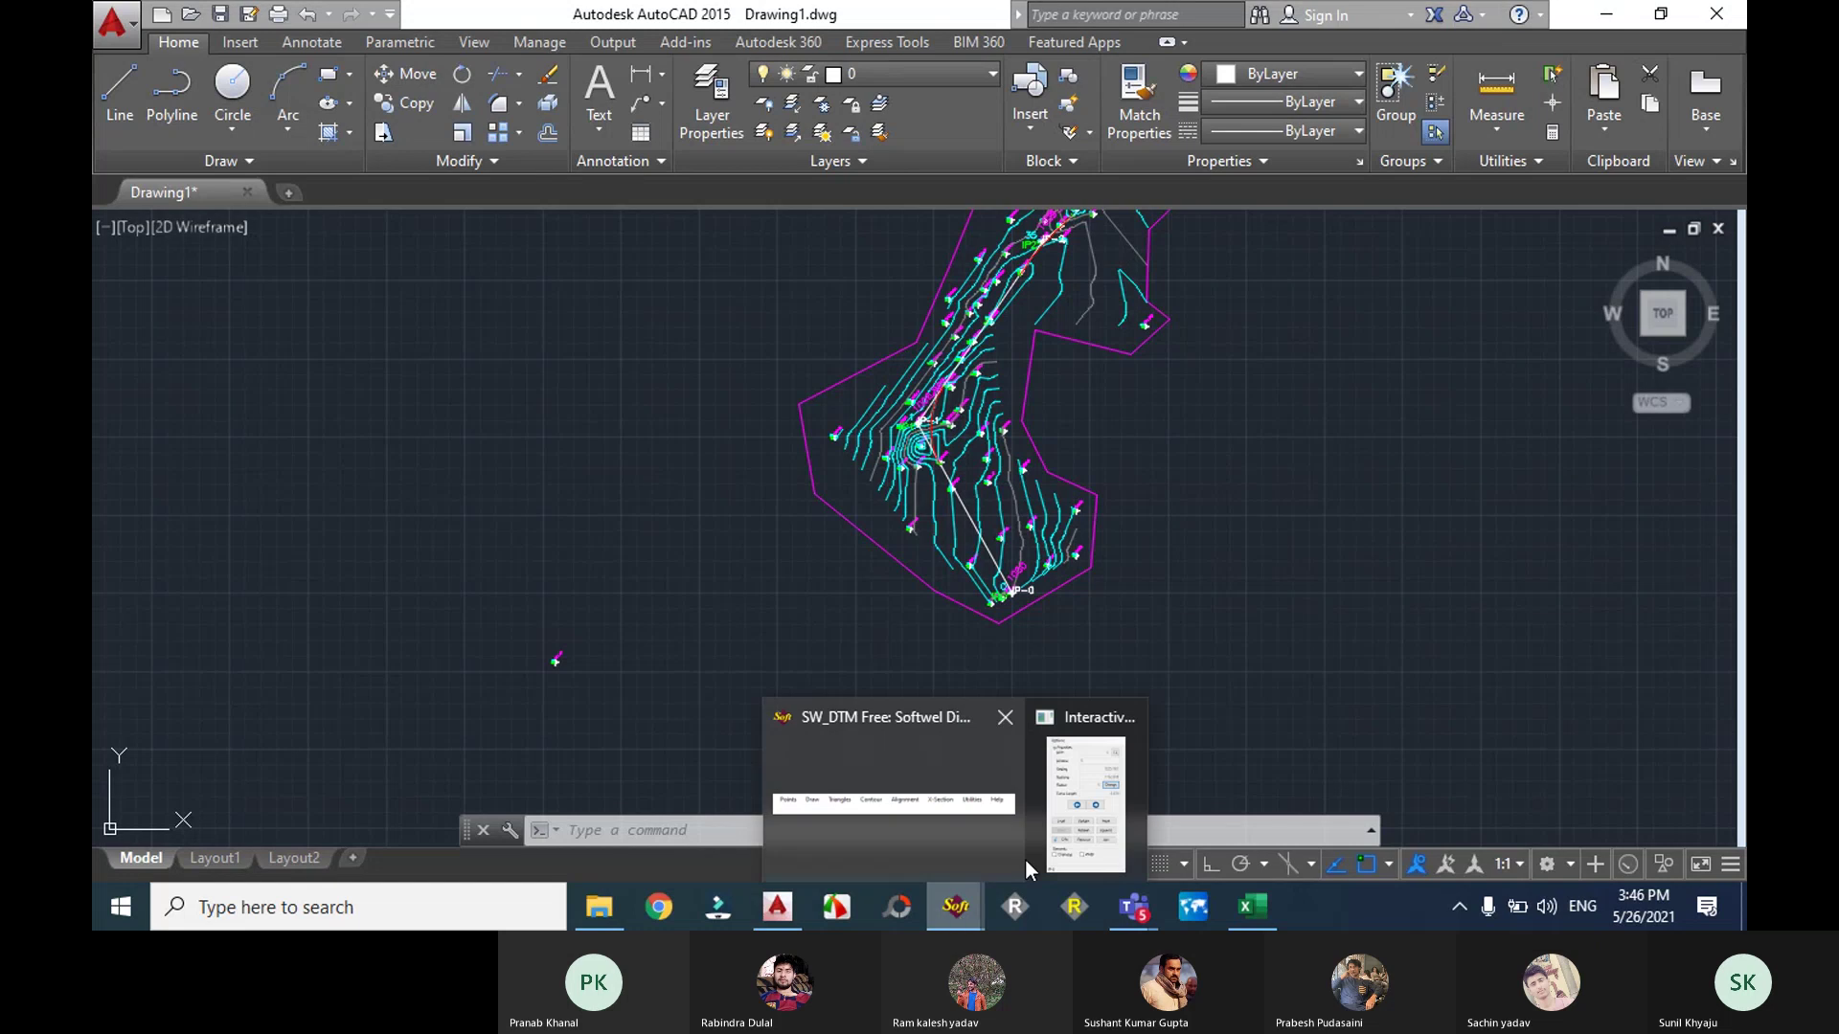
pyautogui.click(1071, 817)
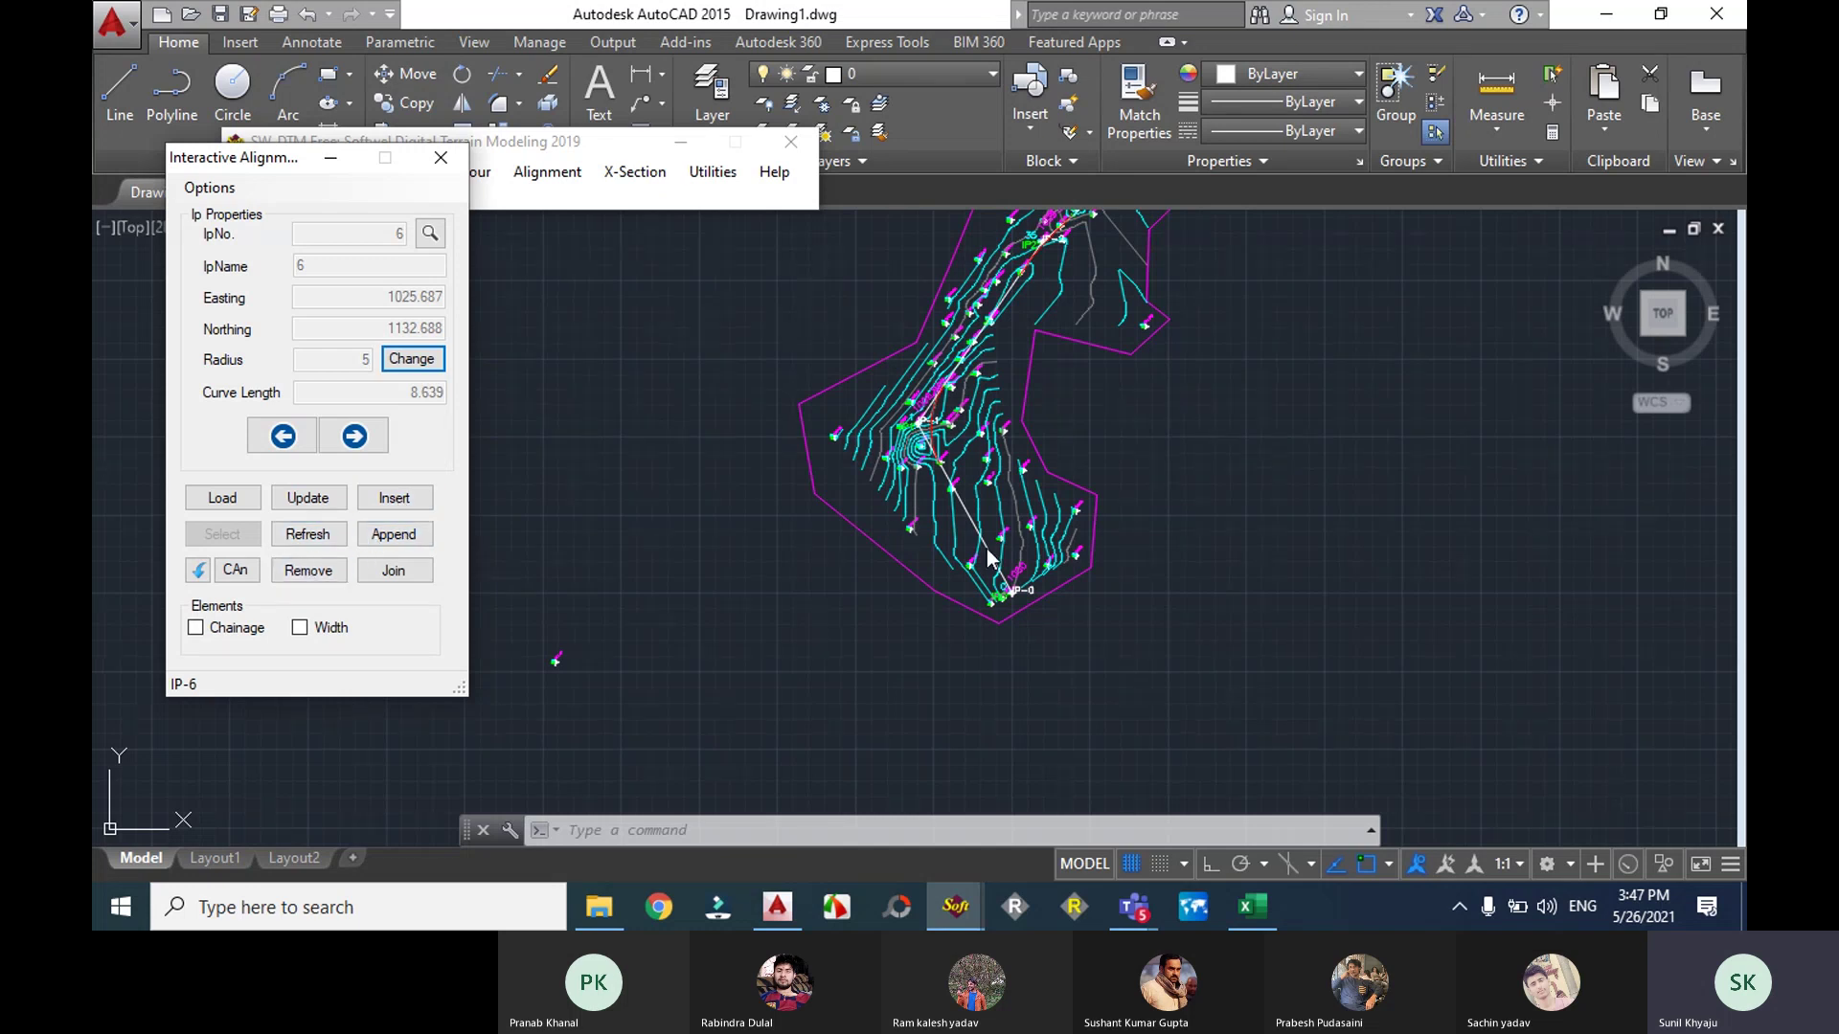
pyautogui.scroll(2, 1030, 594)
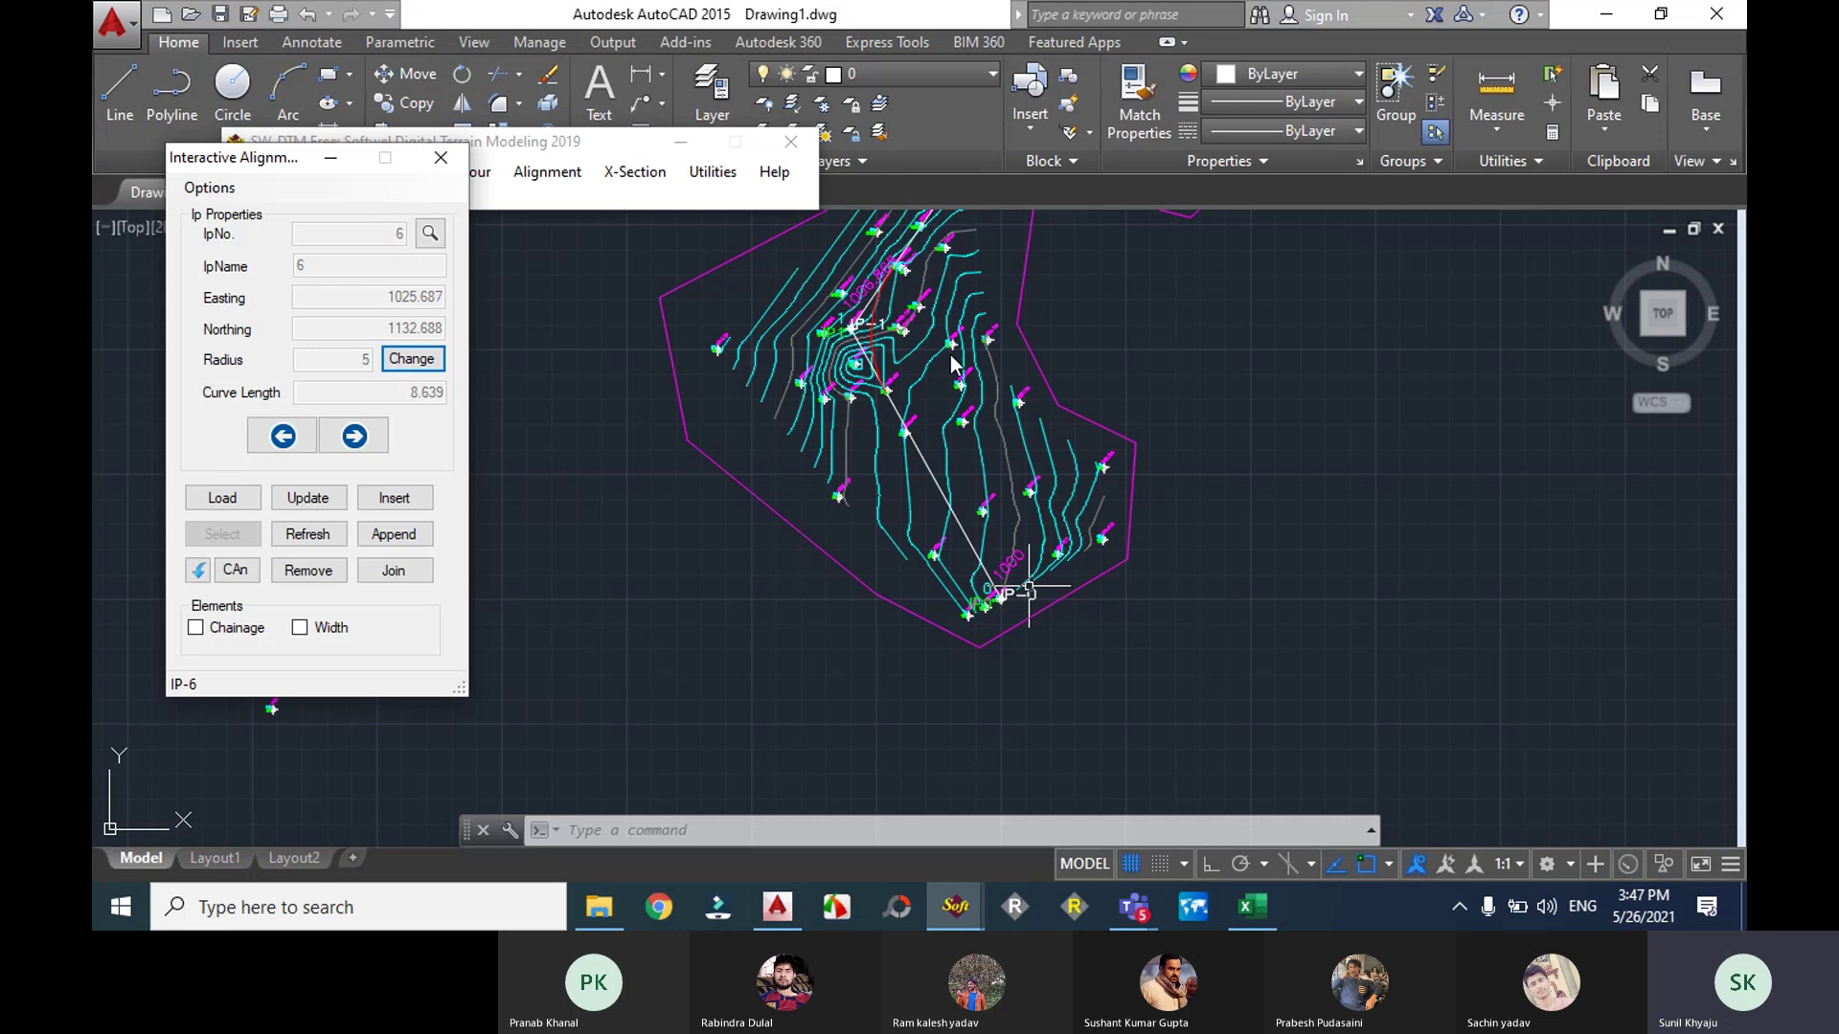
pyautogui.click(917, 599)
pyautogui.scroll(2, 830, 580)
pyautogui.scroll(-3, 829, 581)
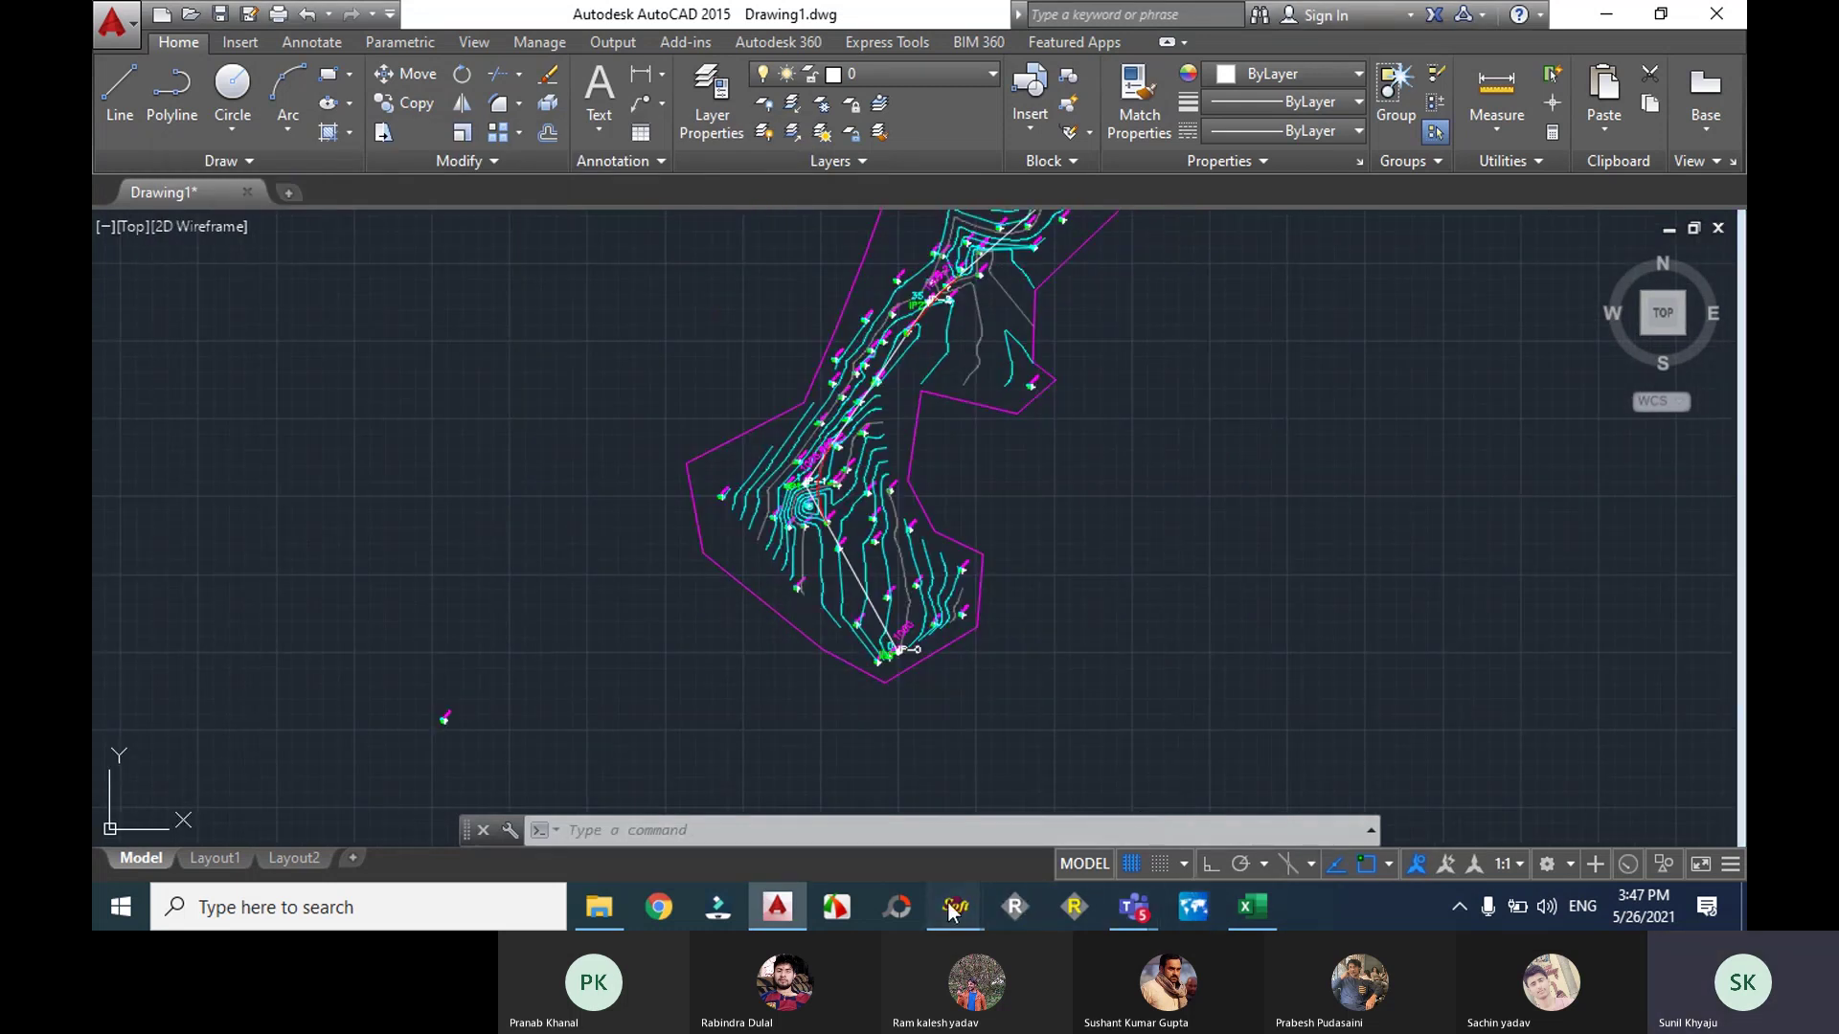
pyautogui.moveTo(956, 906)
pyautogui.click(1054, 797)
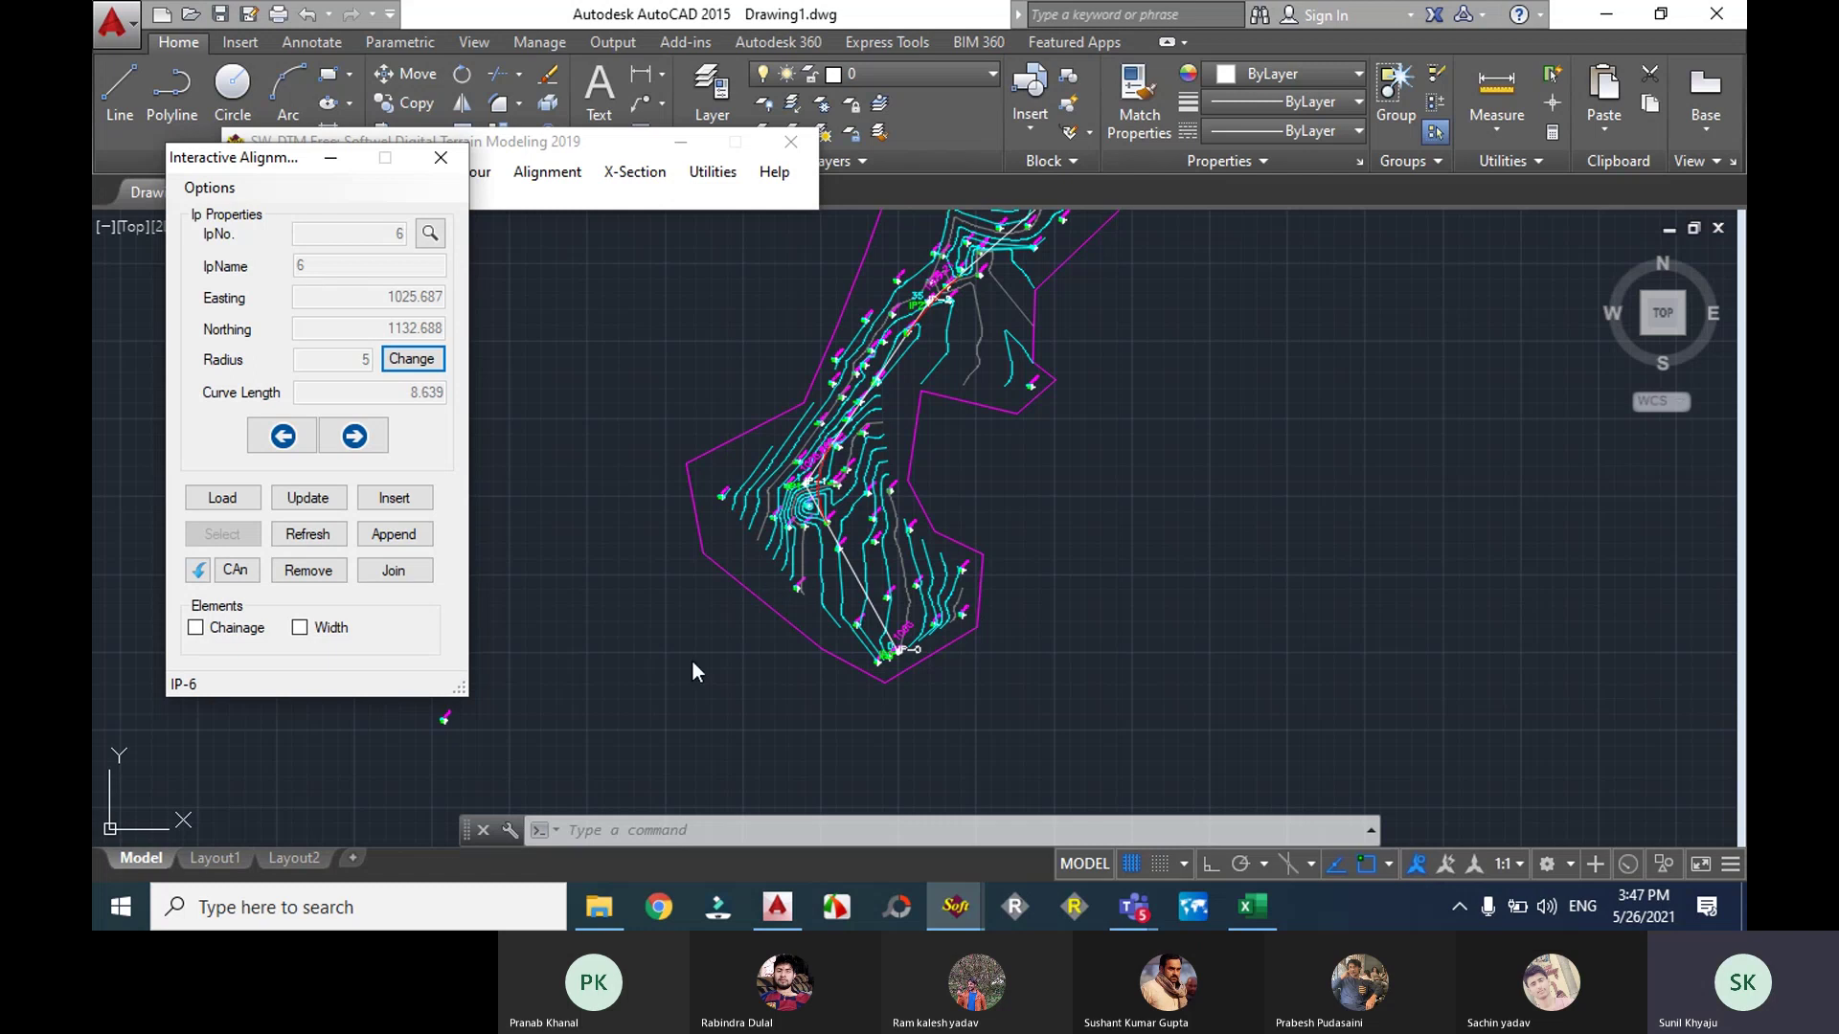
pyautogui.click(197, 571)
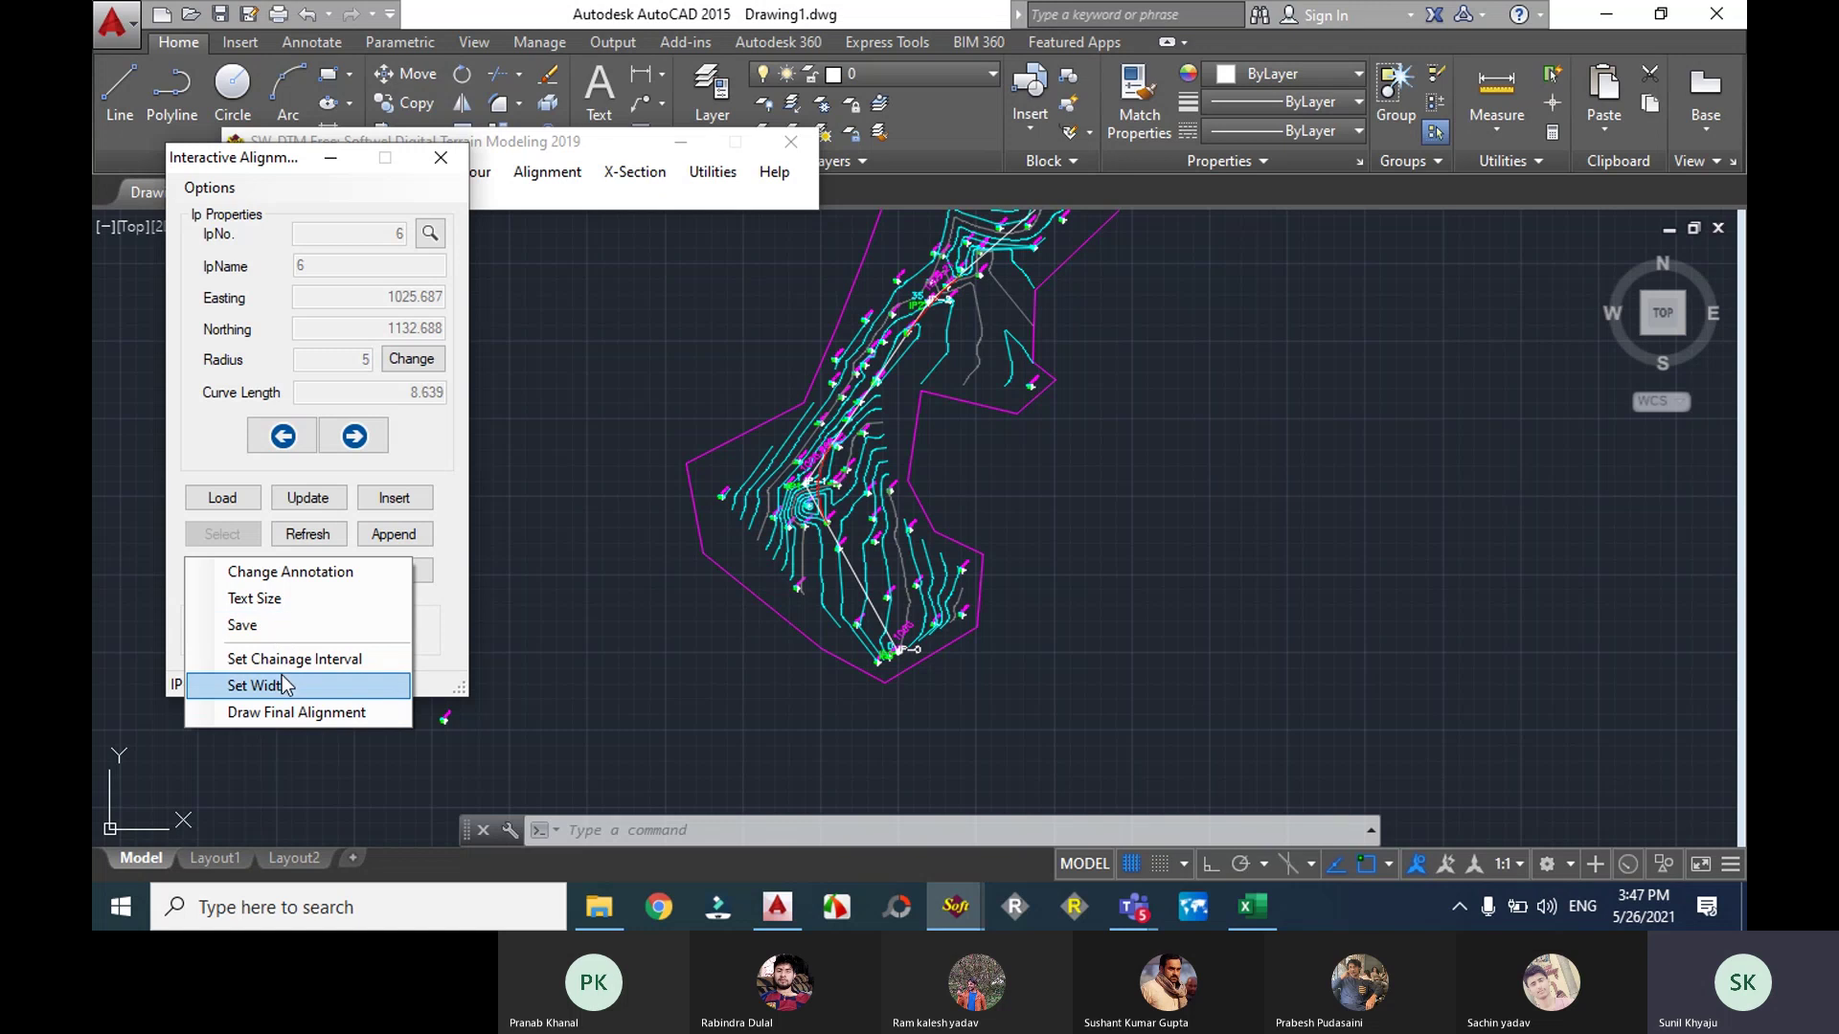
pyautogui.click(308, 572)
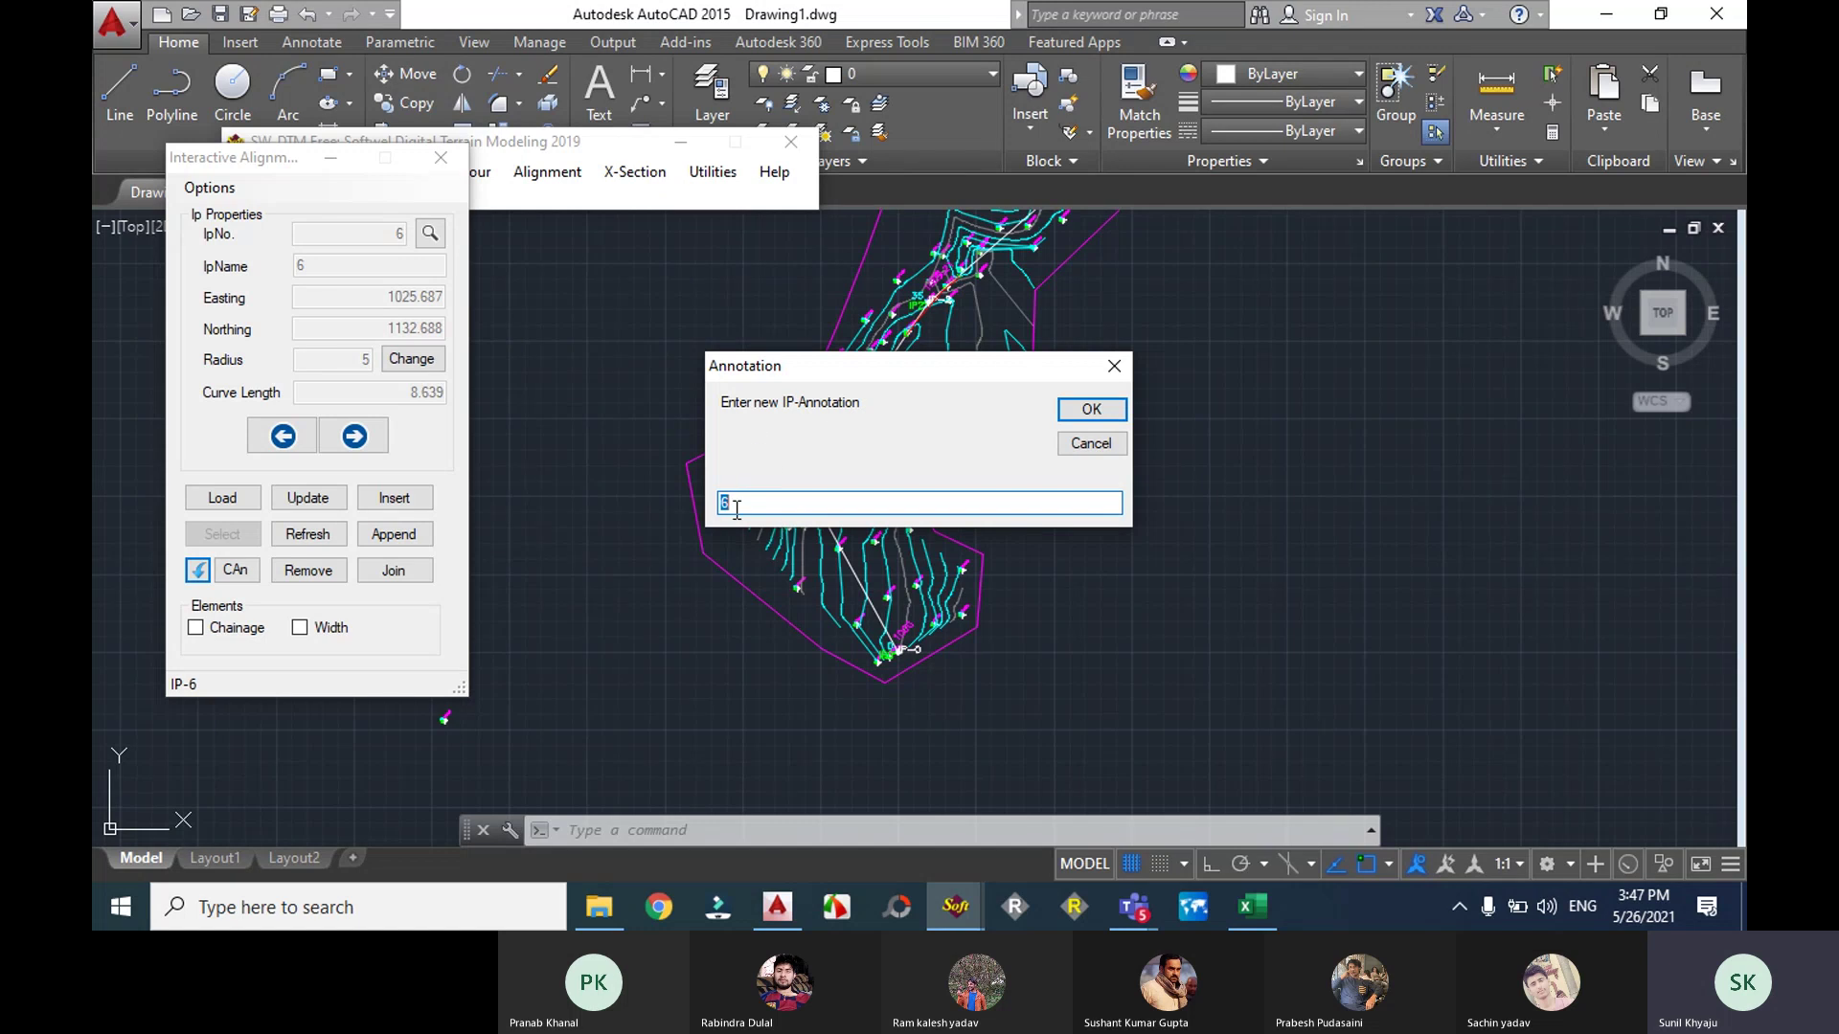
pyautogui.write('10')
pyautogui.click(1092, 444)
# Step: Apply a text height of 1 to the alignment's text size setting
pyautogui.click(198, 571)
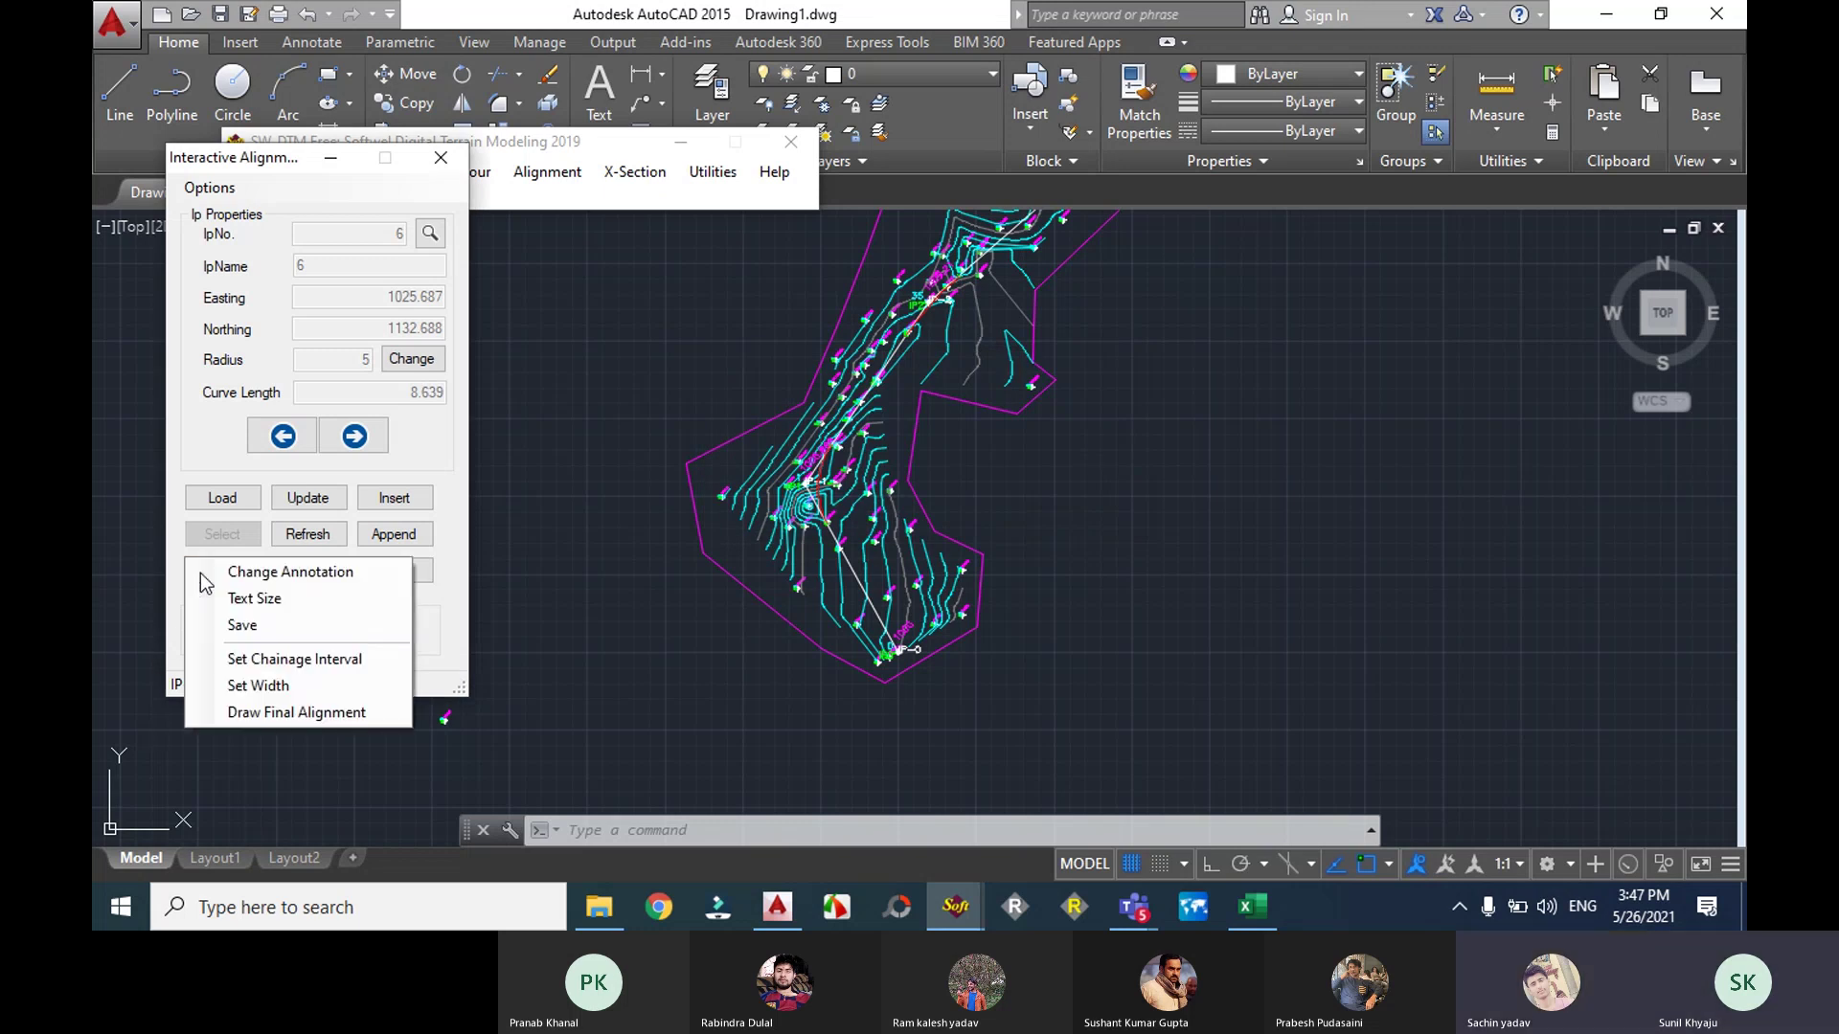
pyautogui.click(251, 602)
pyautogui.moveTo(848, 364); pyautogui.dragTo(842, 578)
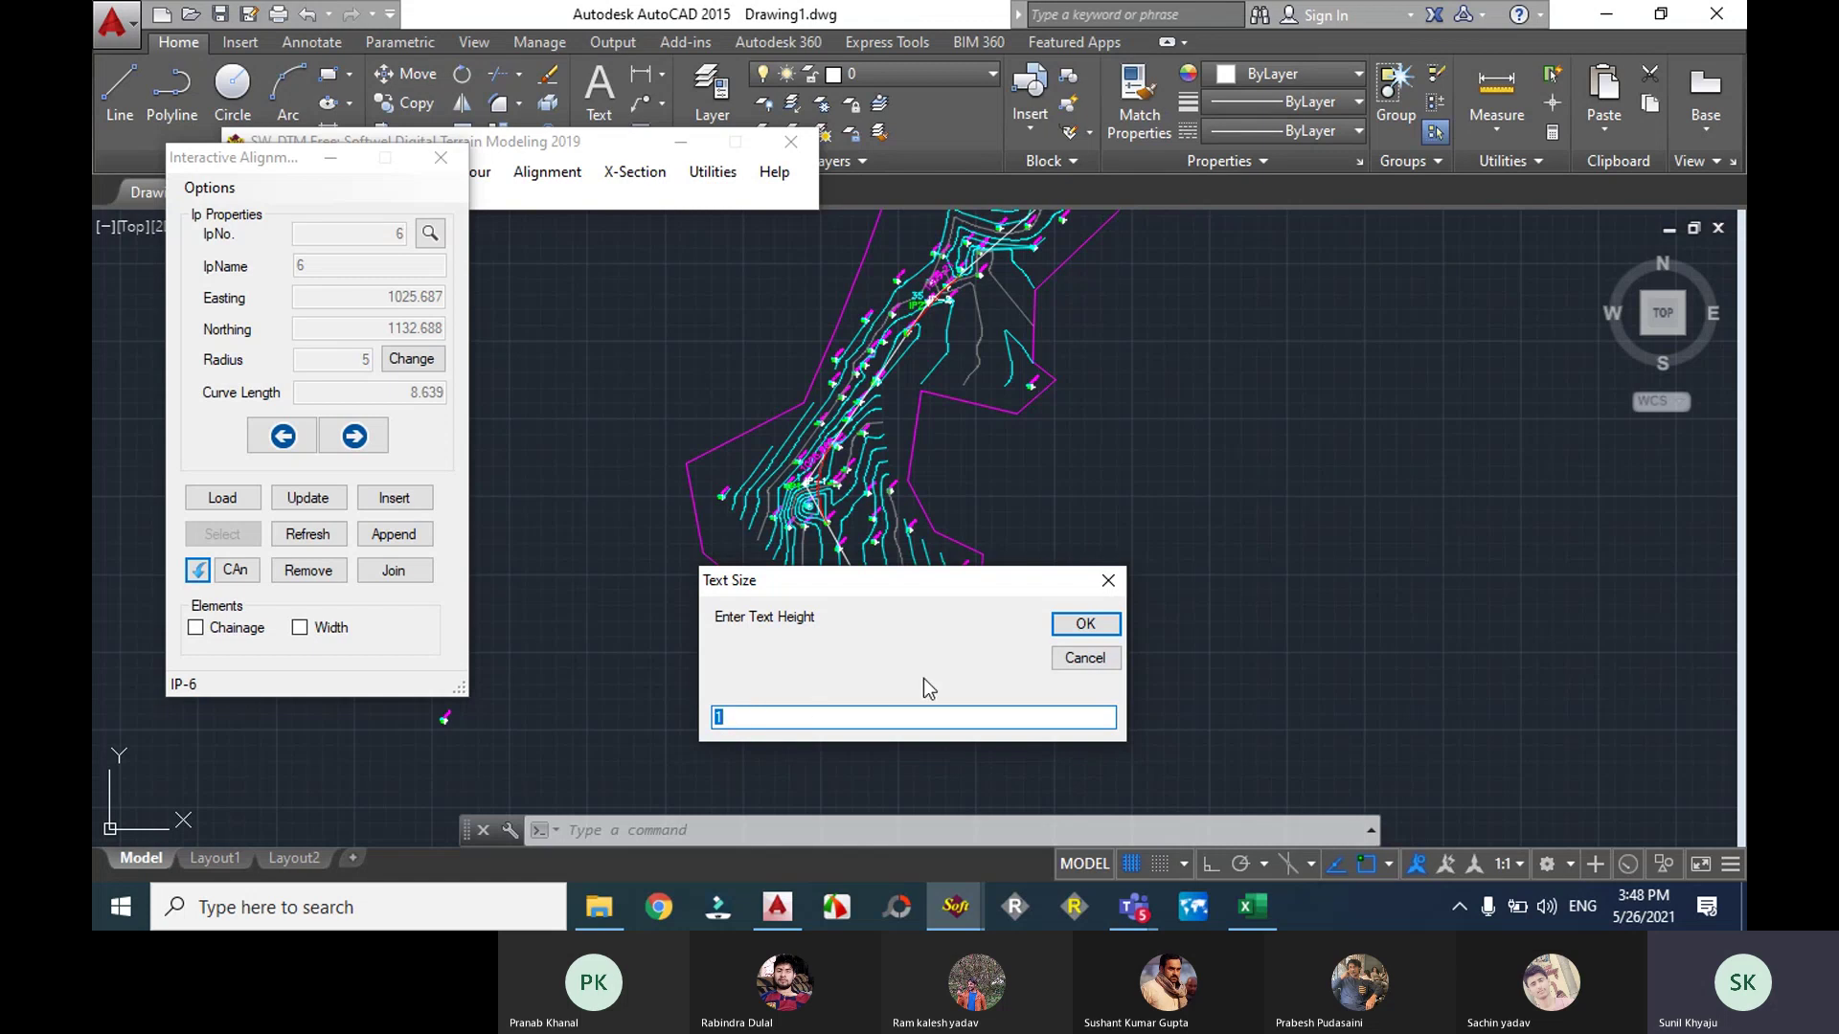
pyautogui.click(1085, 627)
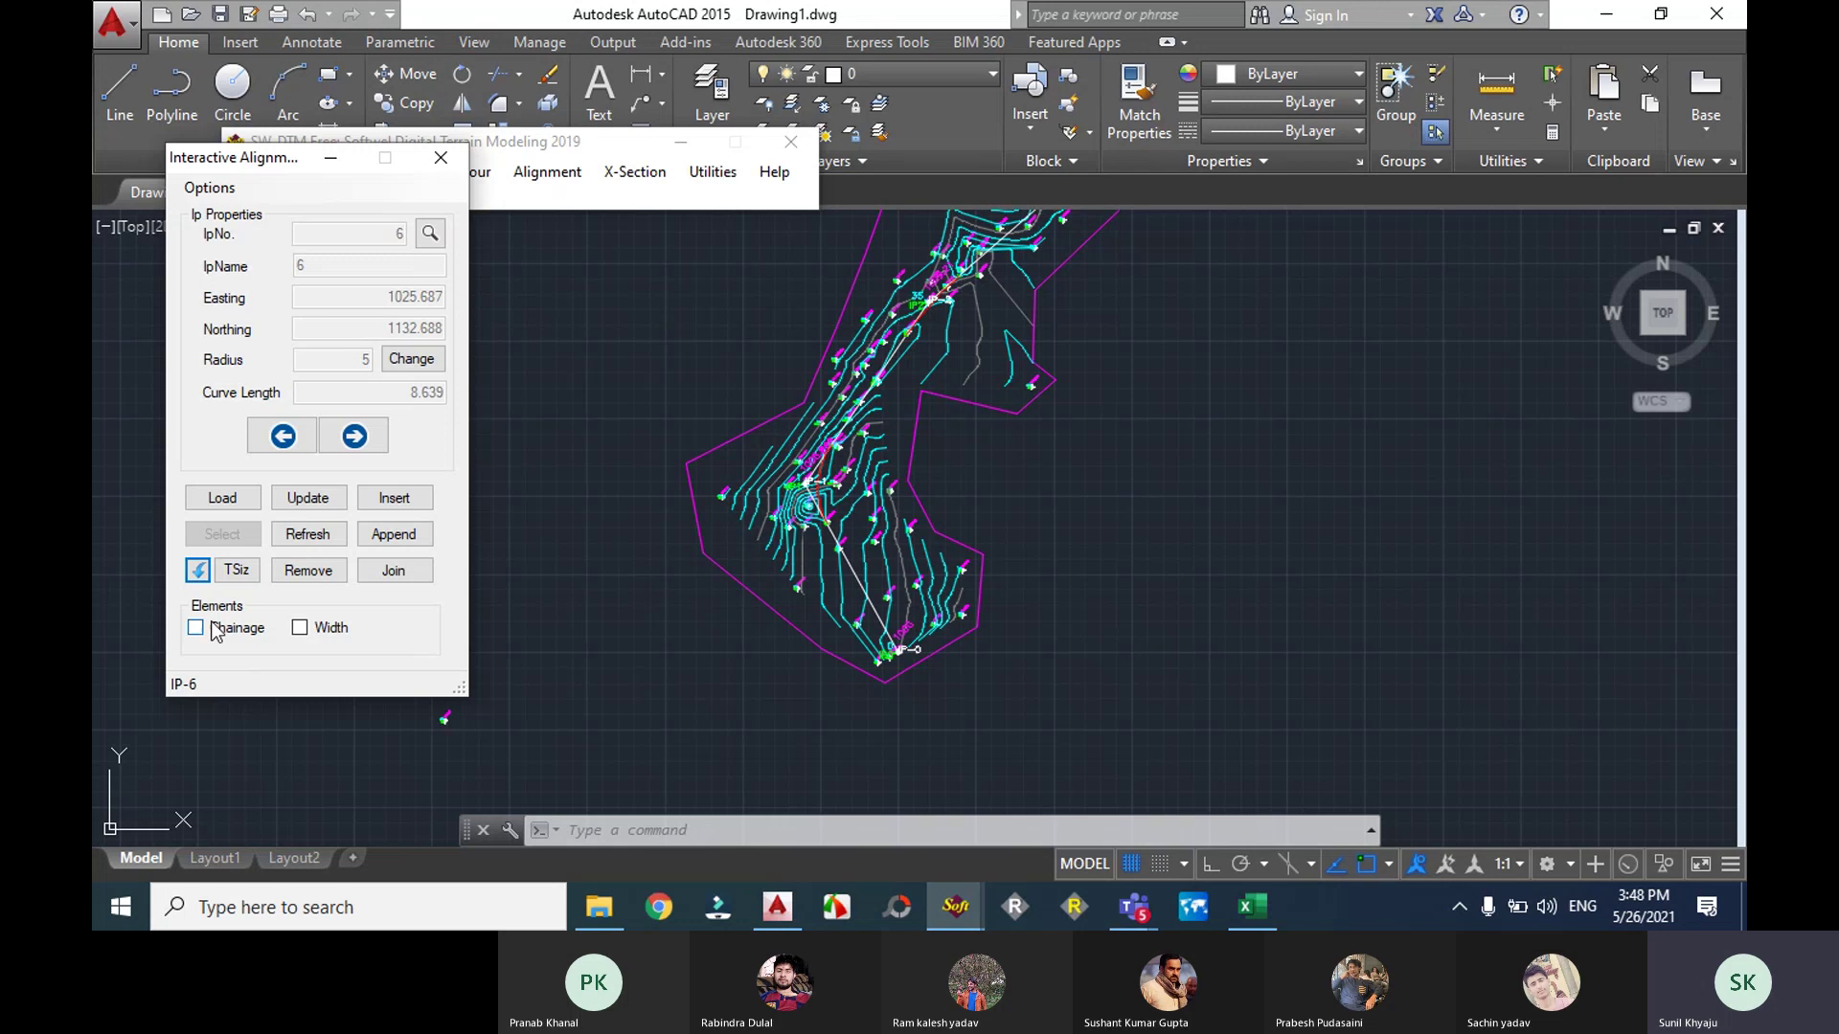
# Step: Save the alignment as a CSV file named roadip in the autocad folder
pyautogui.click(192, 574)
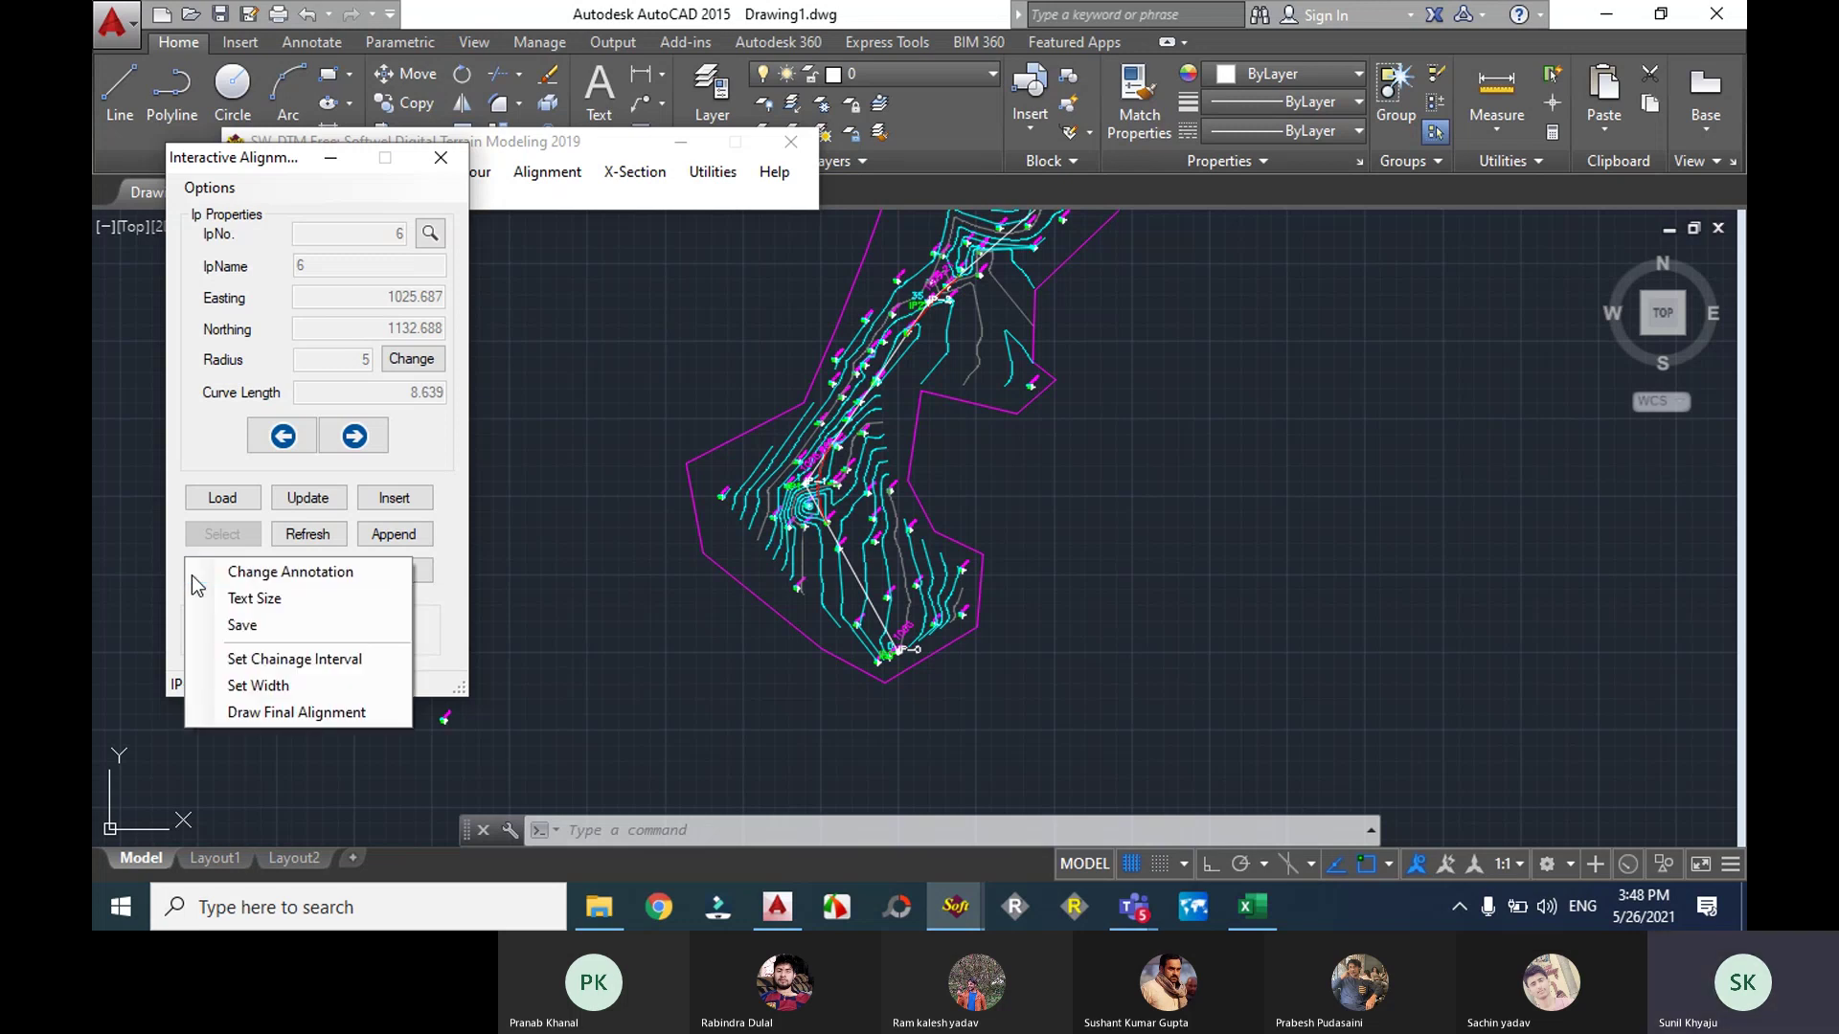
pyautogui.click(264, 628)
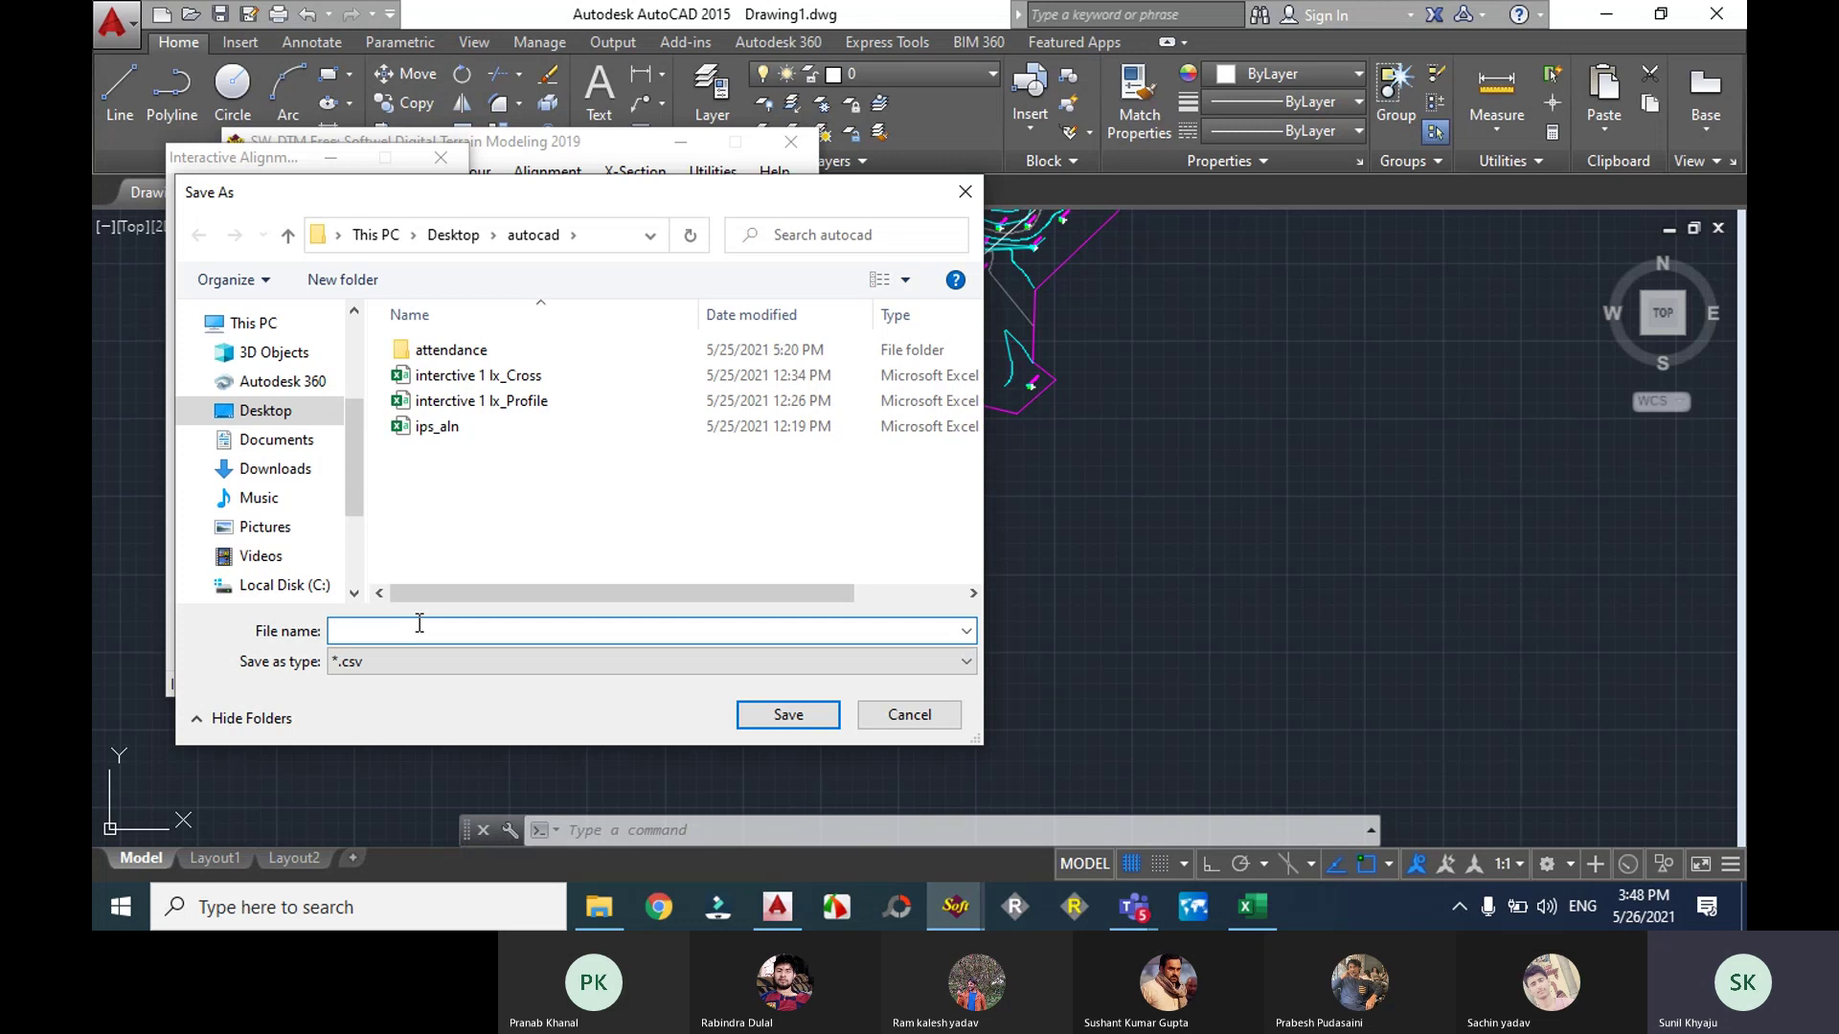
pyautogui.write('r')
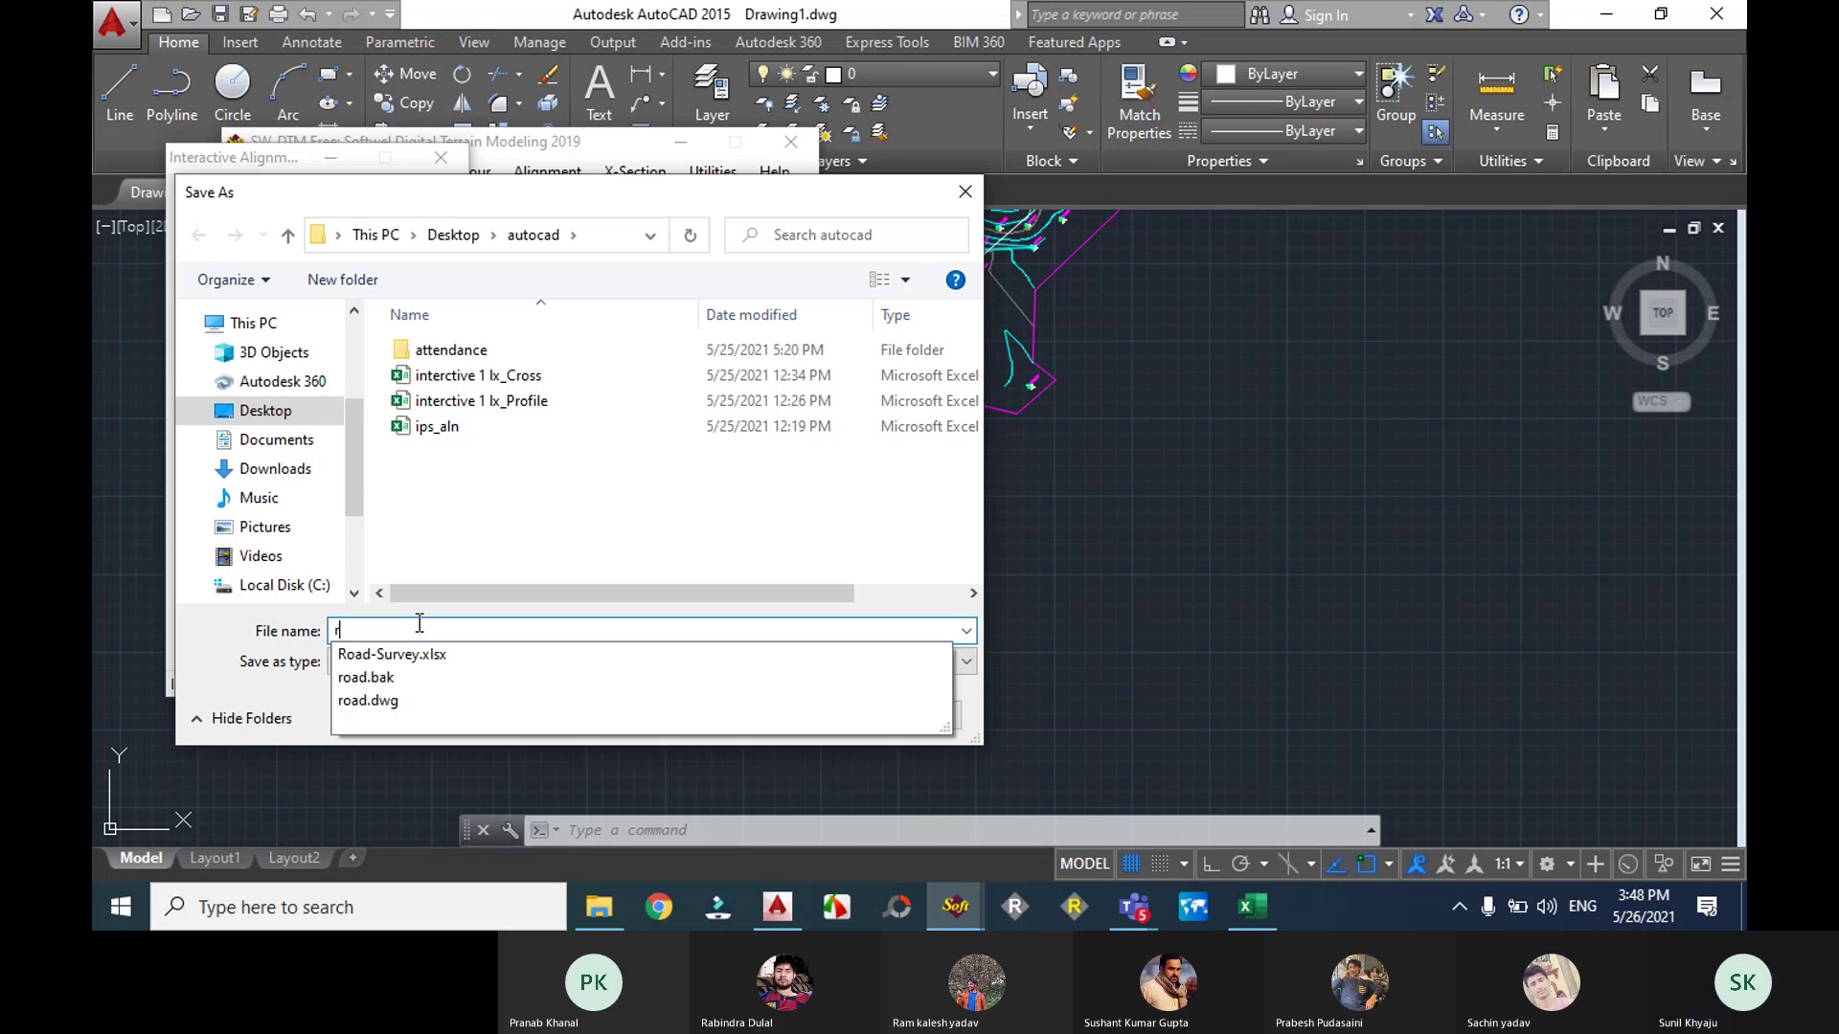
pyautogui.write('oadip')
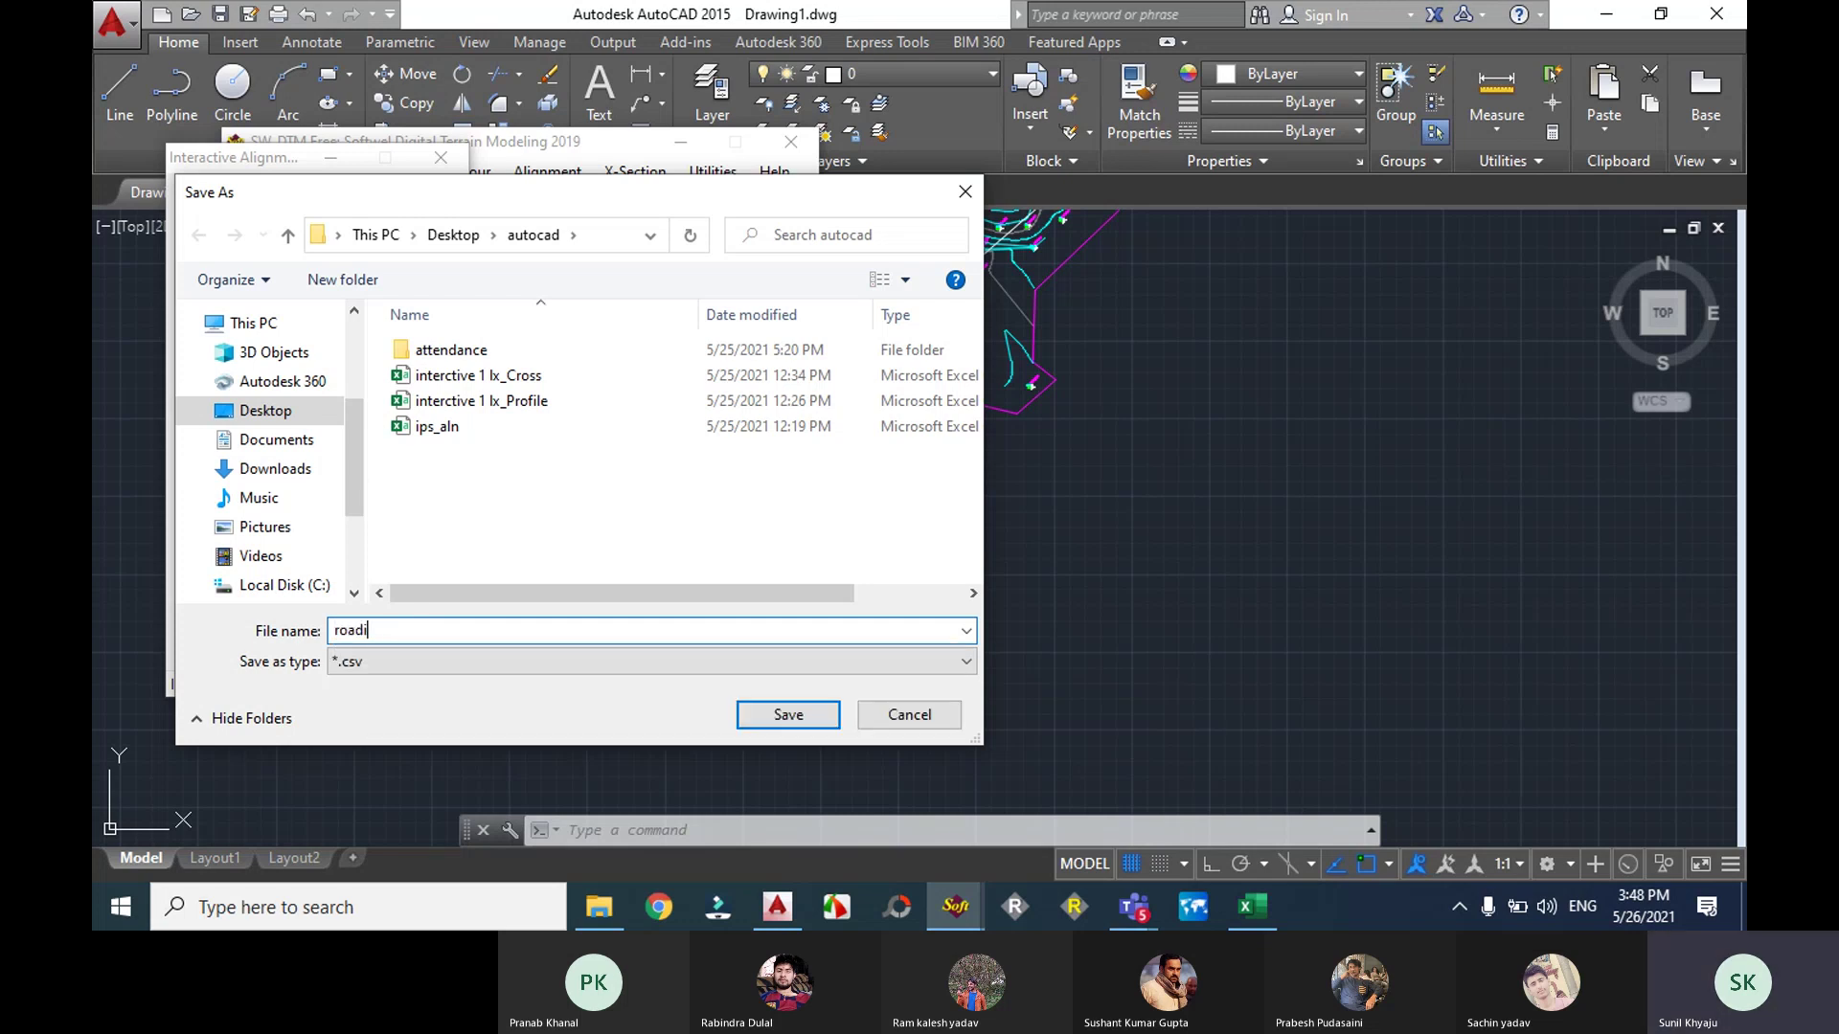
pyautogui.click(777, 716)
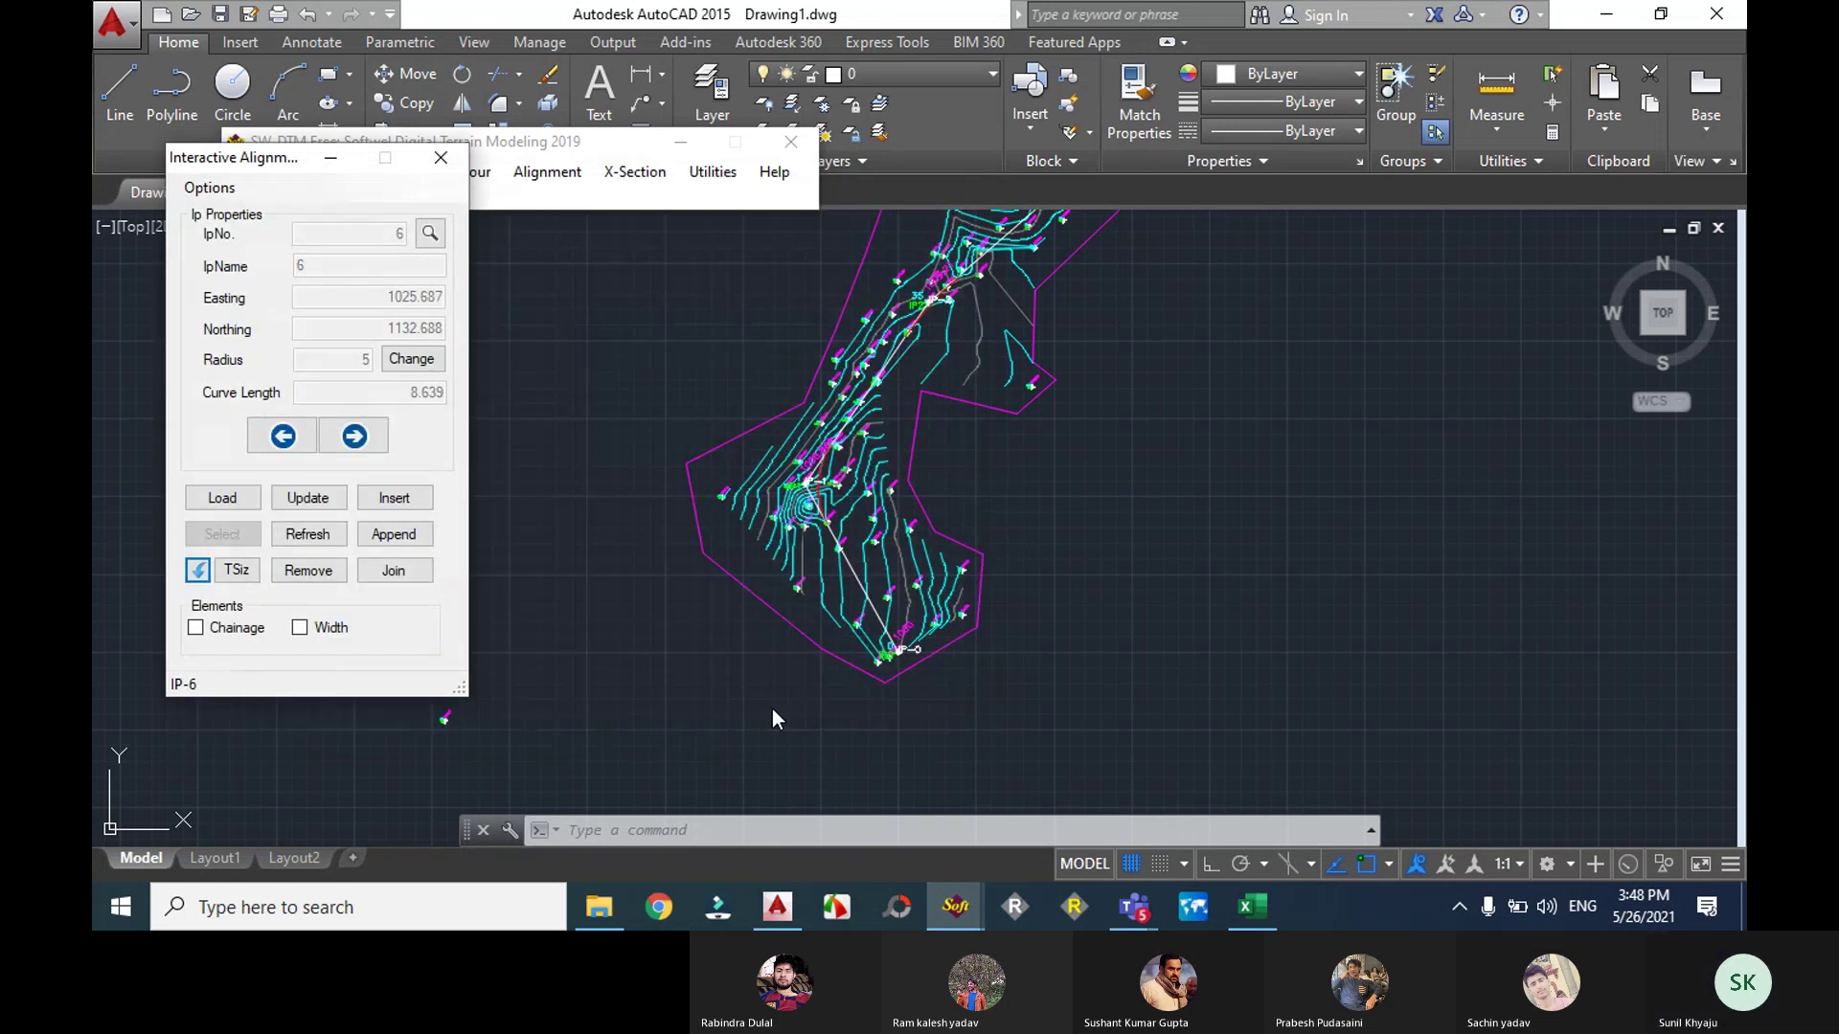
# Step: Open the autocad folder on the desktop and locate the saved roadip_aln file among its contents
pyautogui.press('super+d')
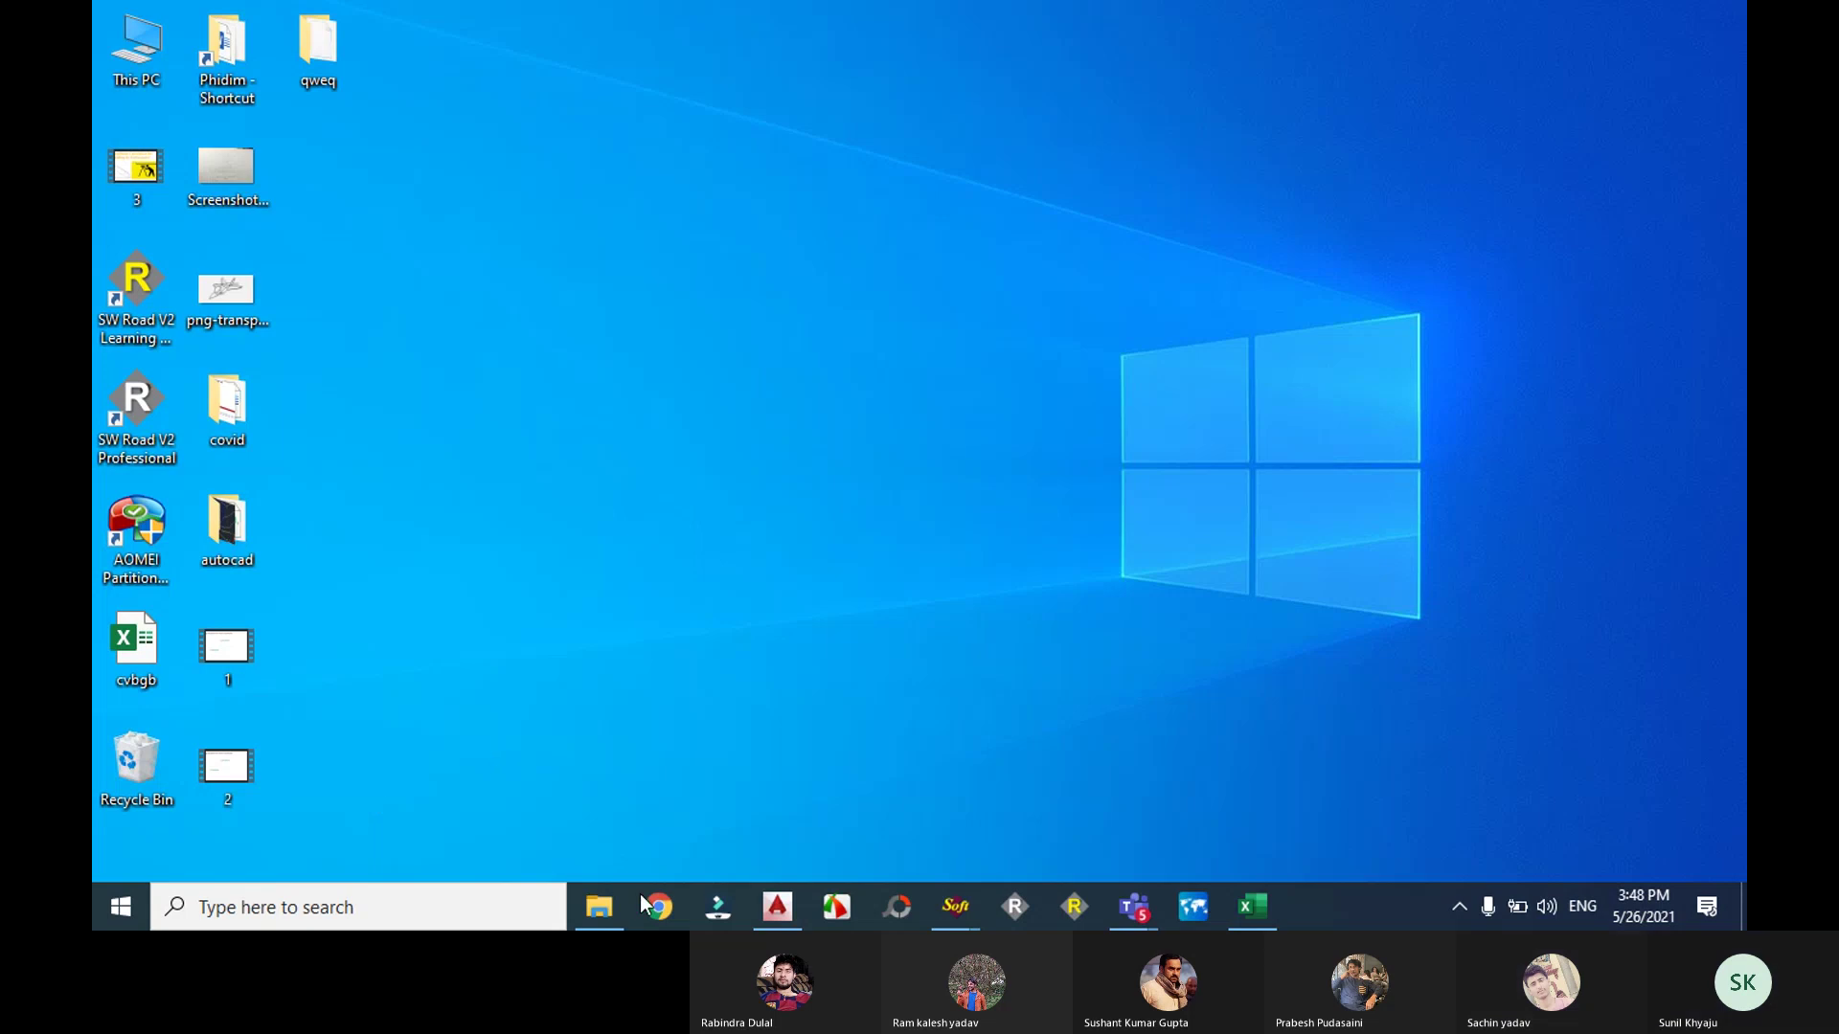
pyautogui.doubleClick(219, 531)
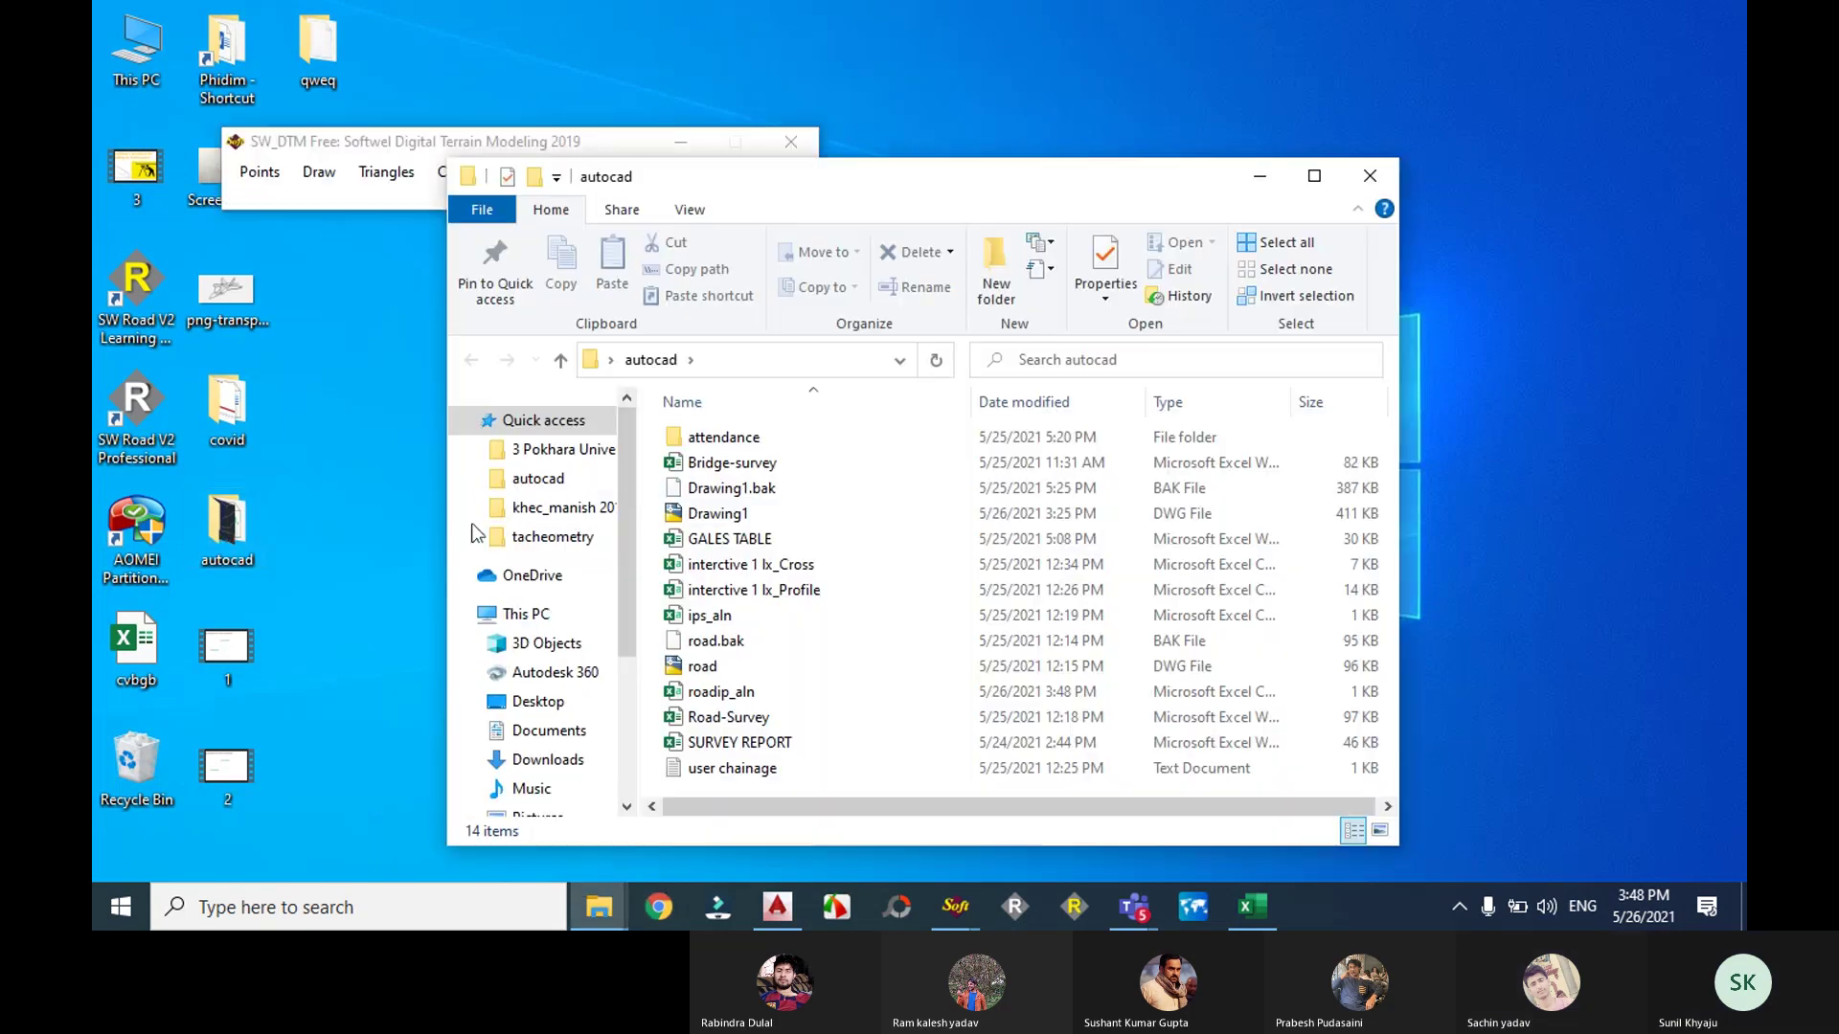
pyautogui.click(750, 468)
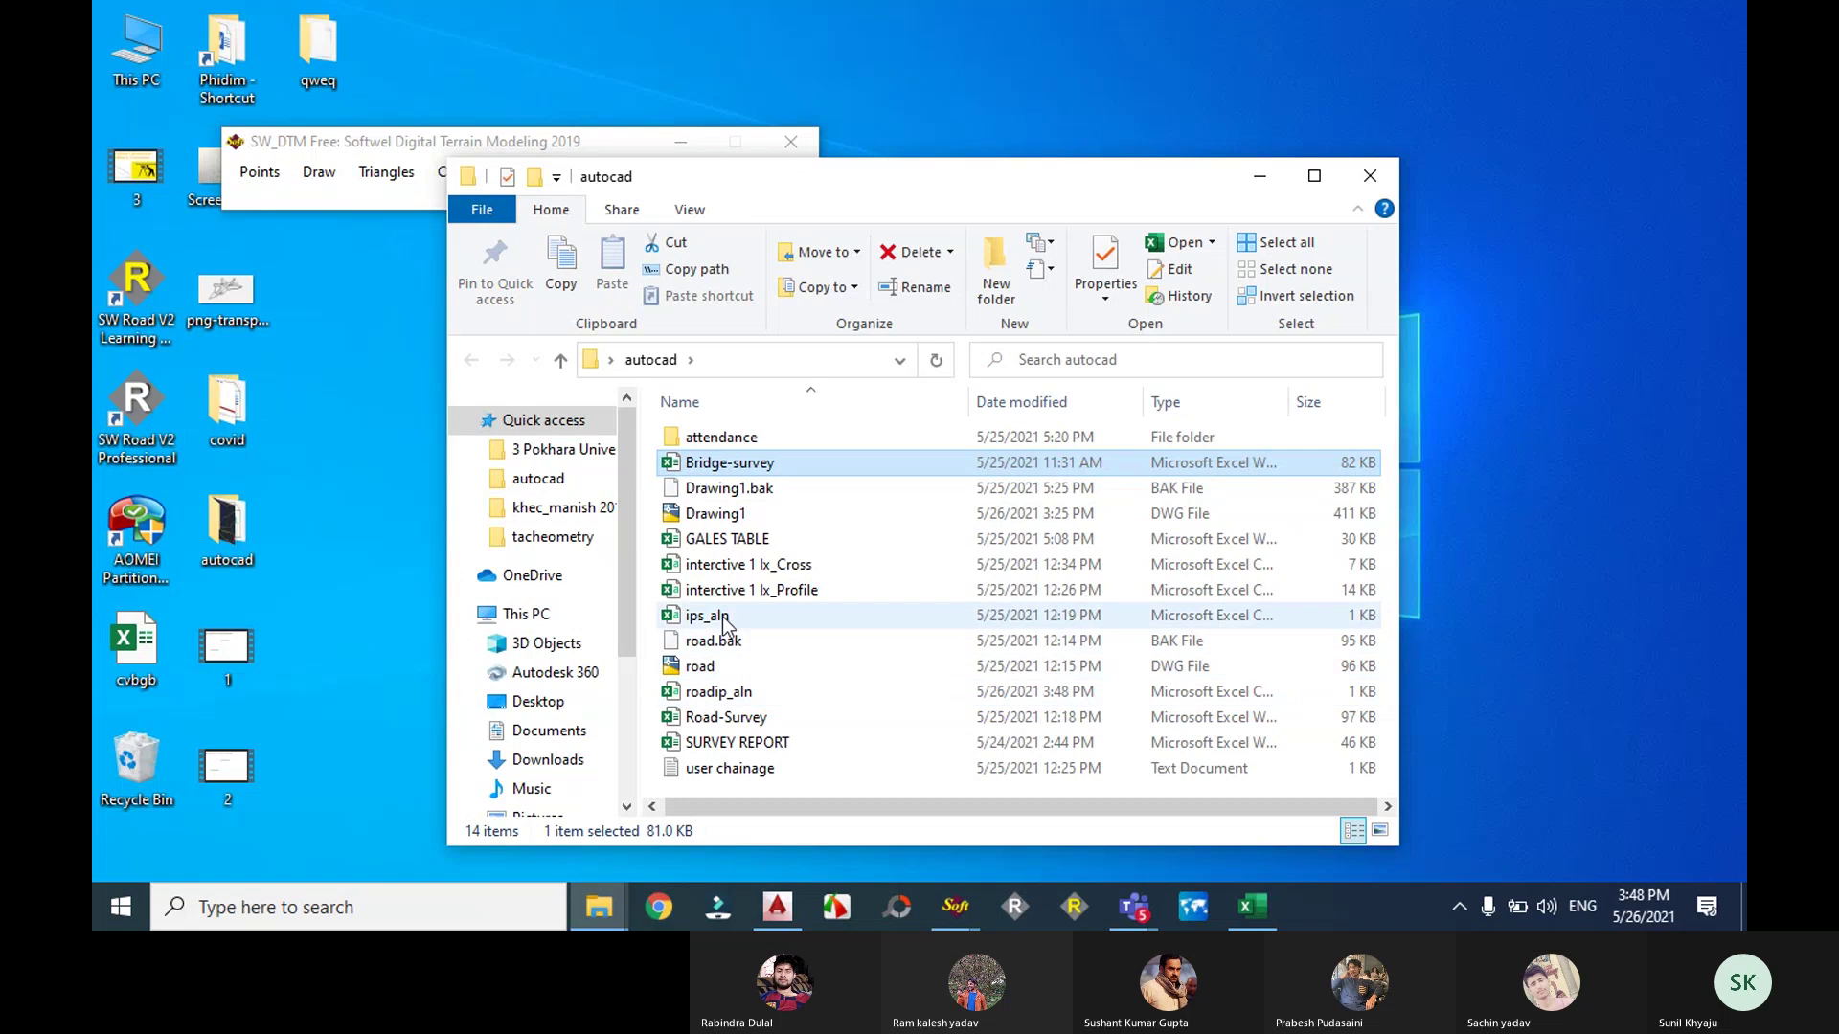
pyautogui.click(735, 693)
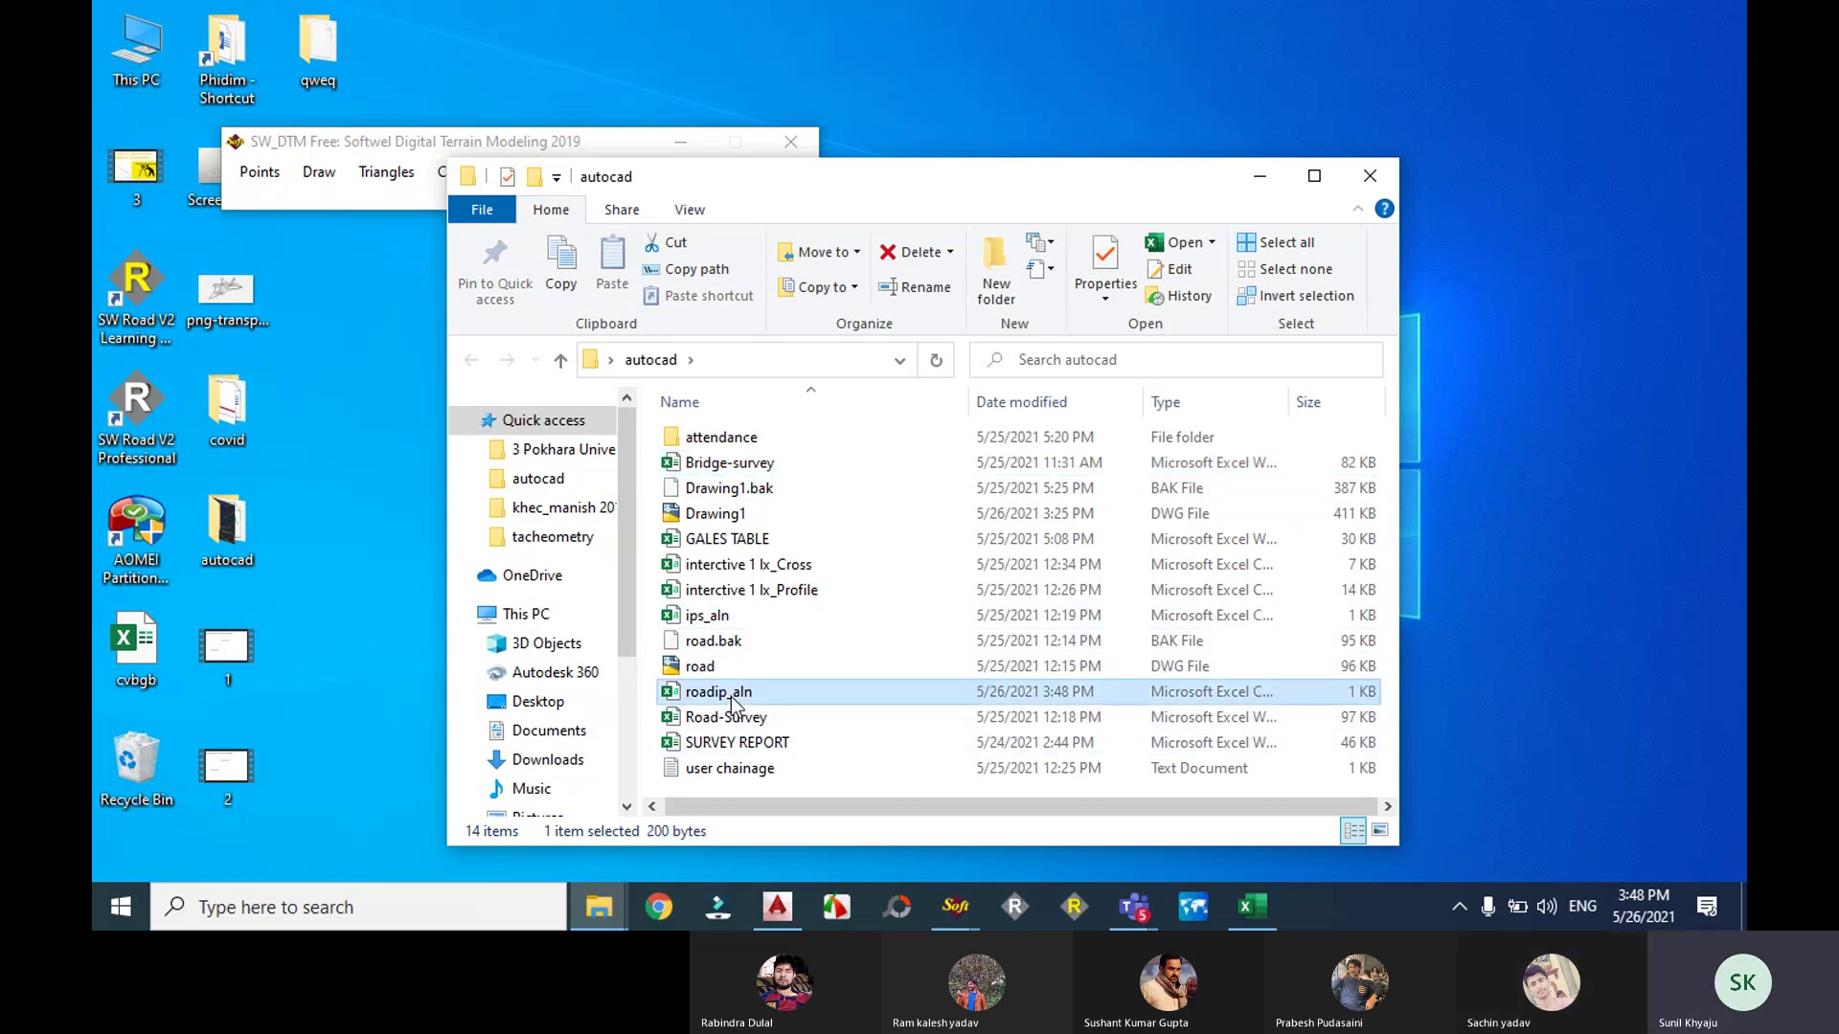
pyautogui.click(752, 722)
pyautogui.click(747, 689)
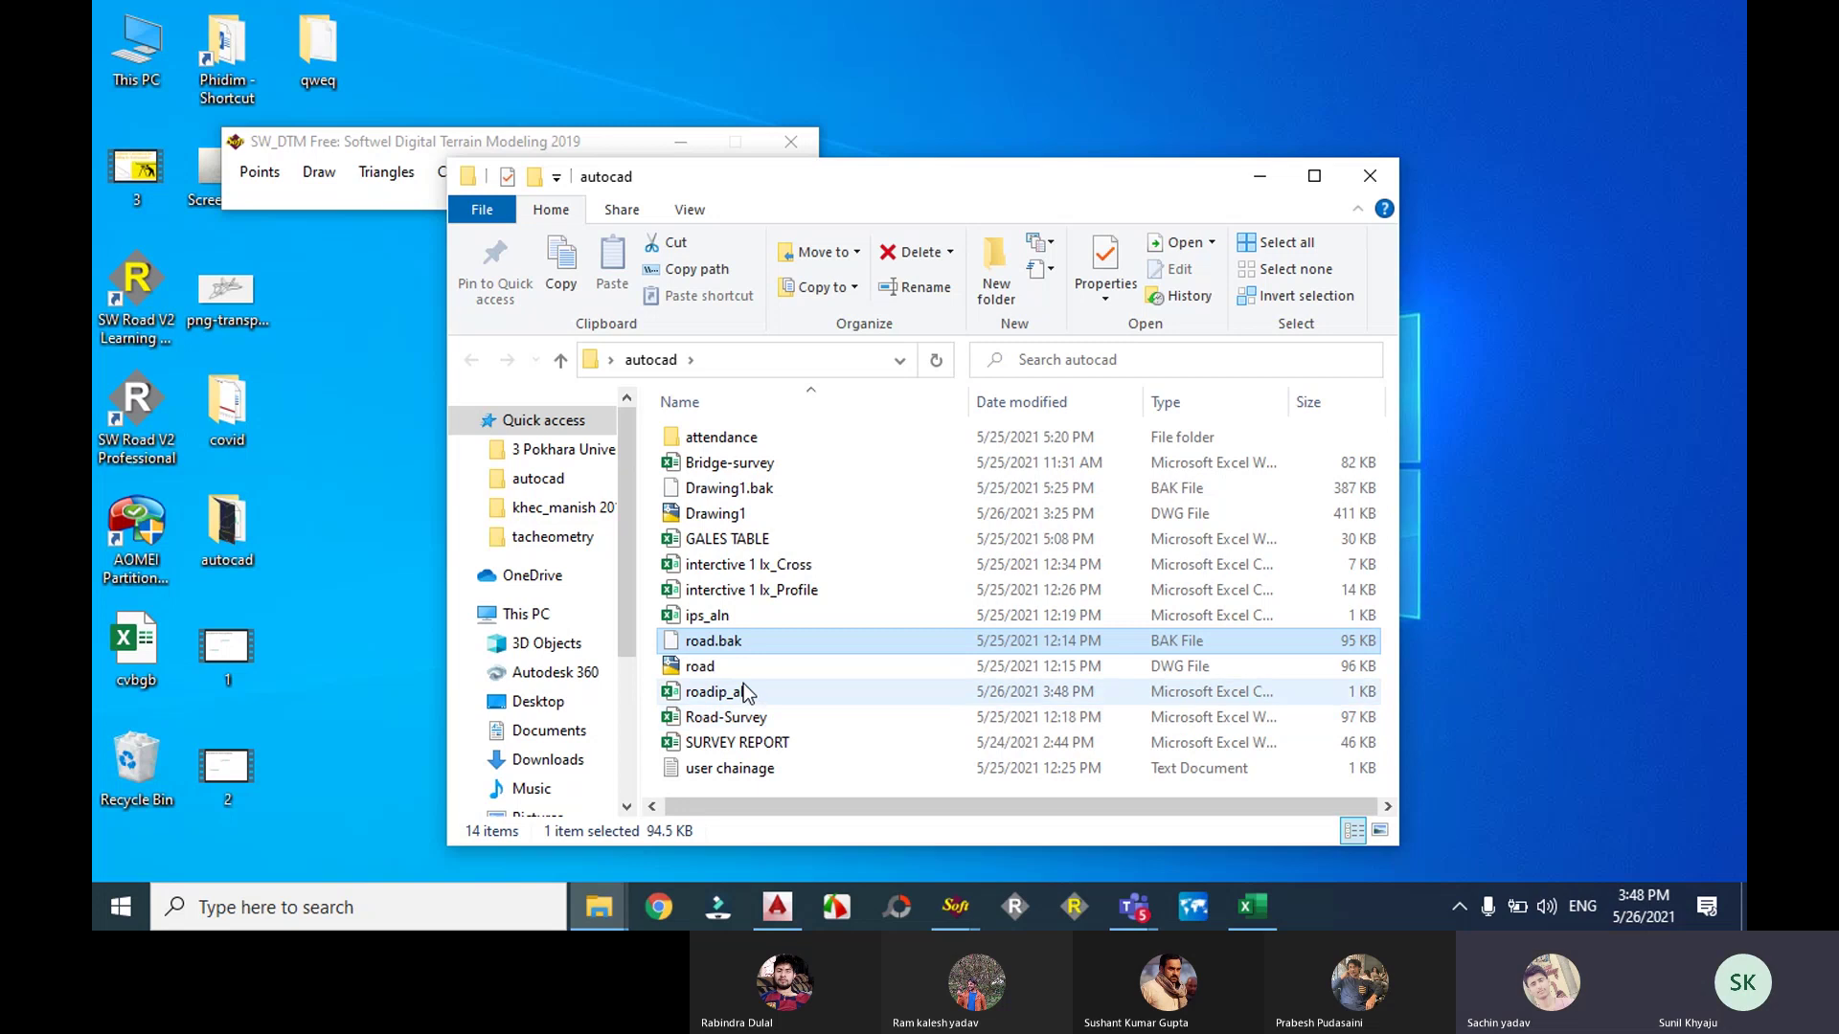
pyautogui.press('Up')
pyautogui.press('Up')
pyautogui.press('Down')
pyautogui.press('Down')
pyautogui.press('Up')
pyautogui.press('Down')
pyautogui.press('Up')
pyautogui.press('Up')
# Step: Open roadip_aln in Excel, review its IP numbers, coordinates and curve radii, and close the file
pyautogui.click(955, 906)
pyautogui.click(1066, 785)
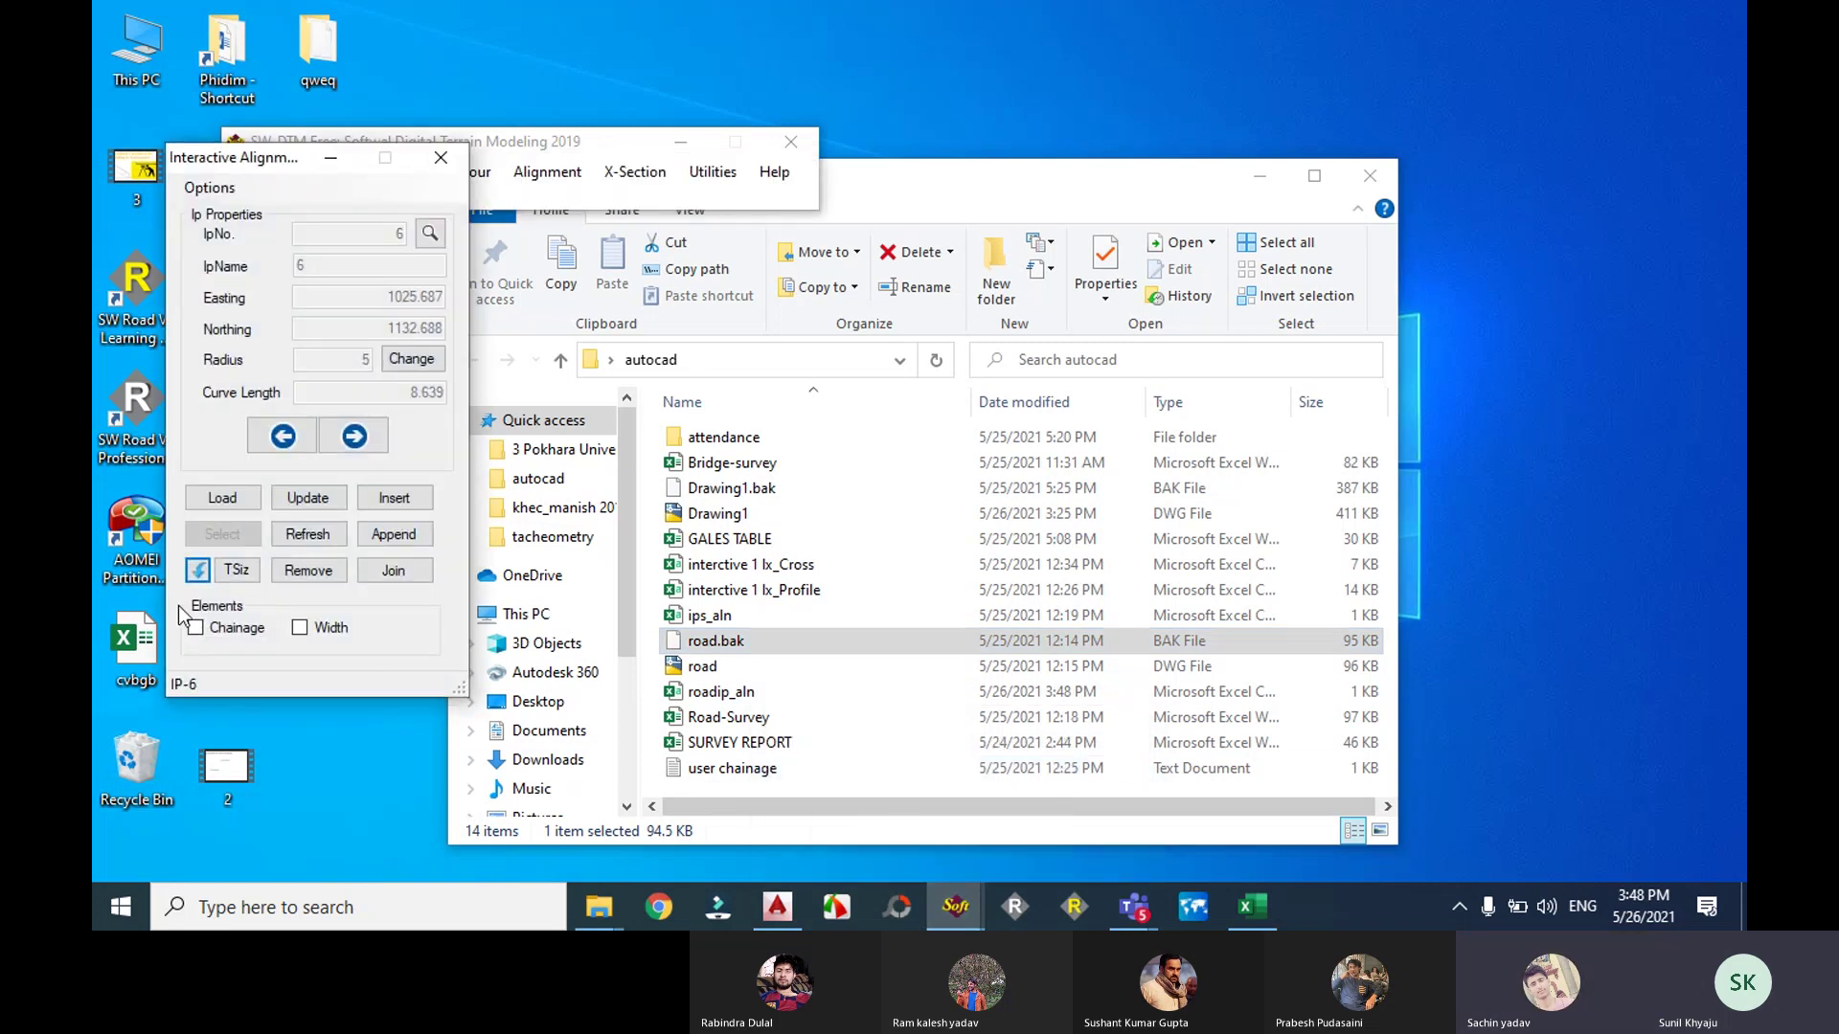
pyautogui.click(785, 649)
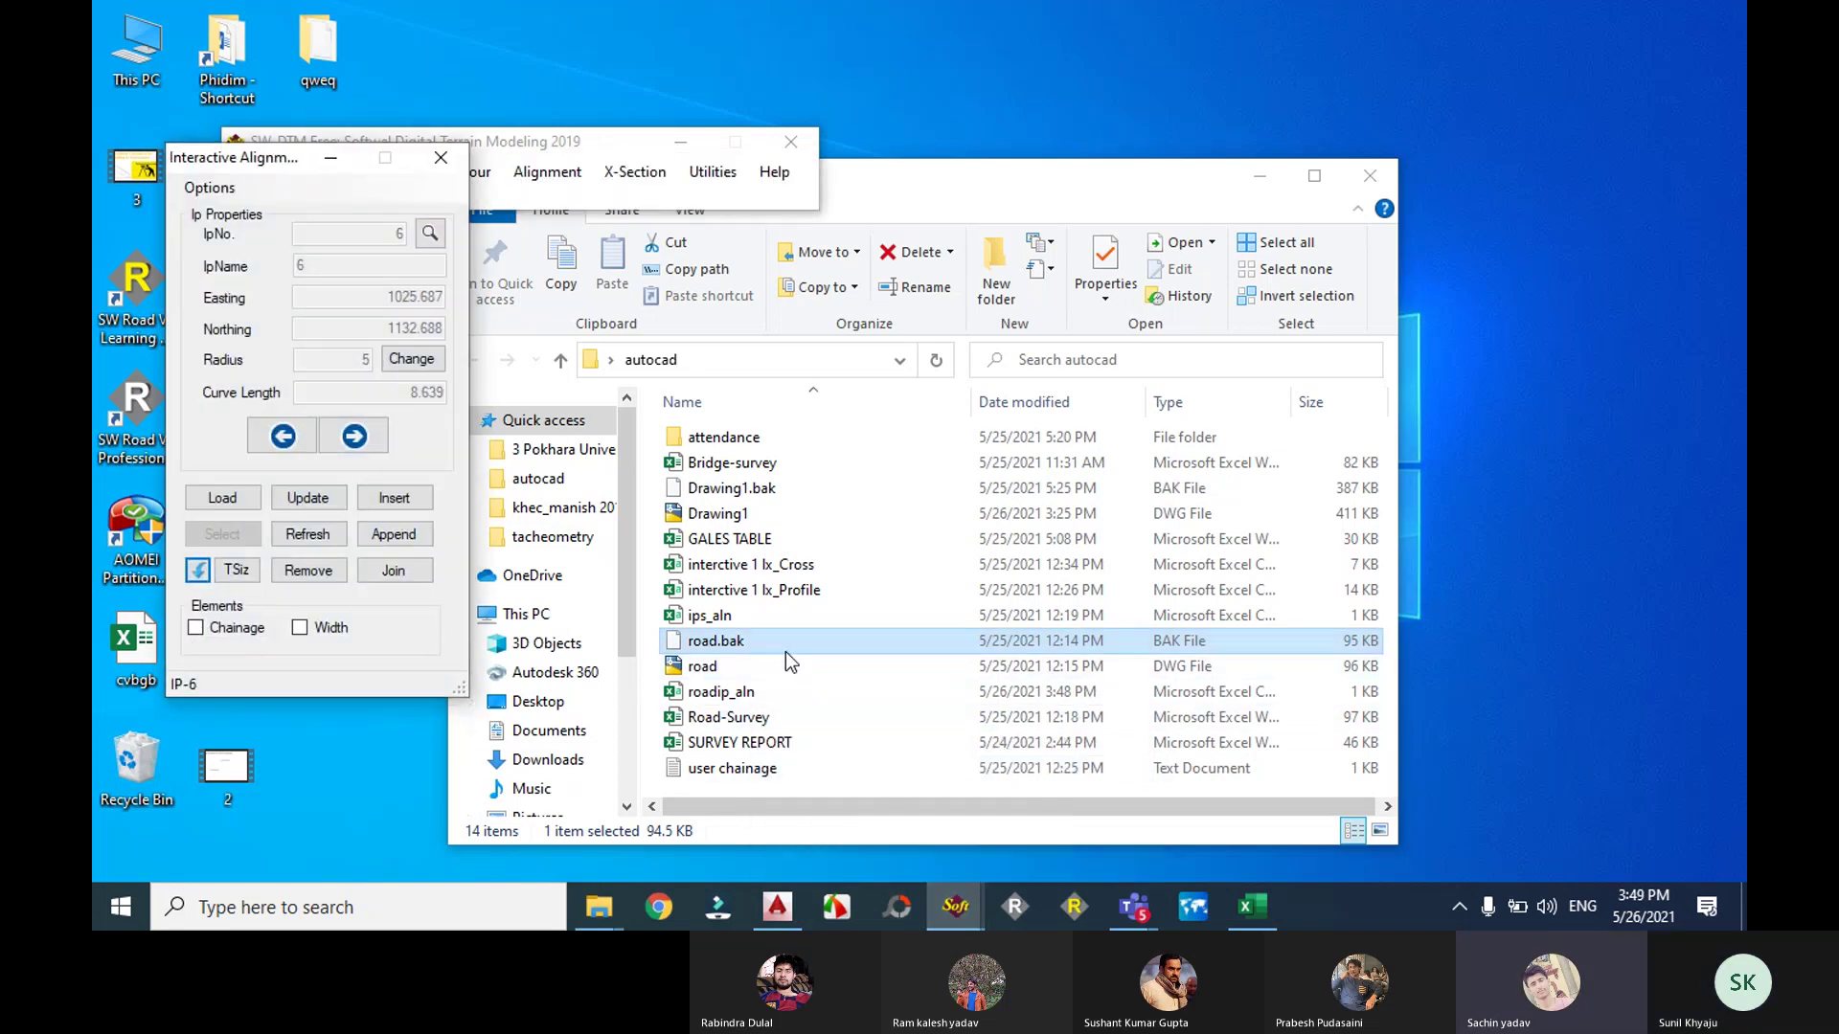
pyautogui.click(755, 691)
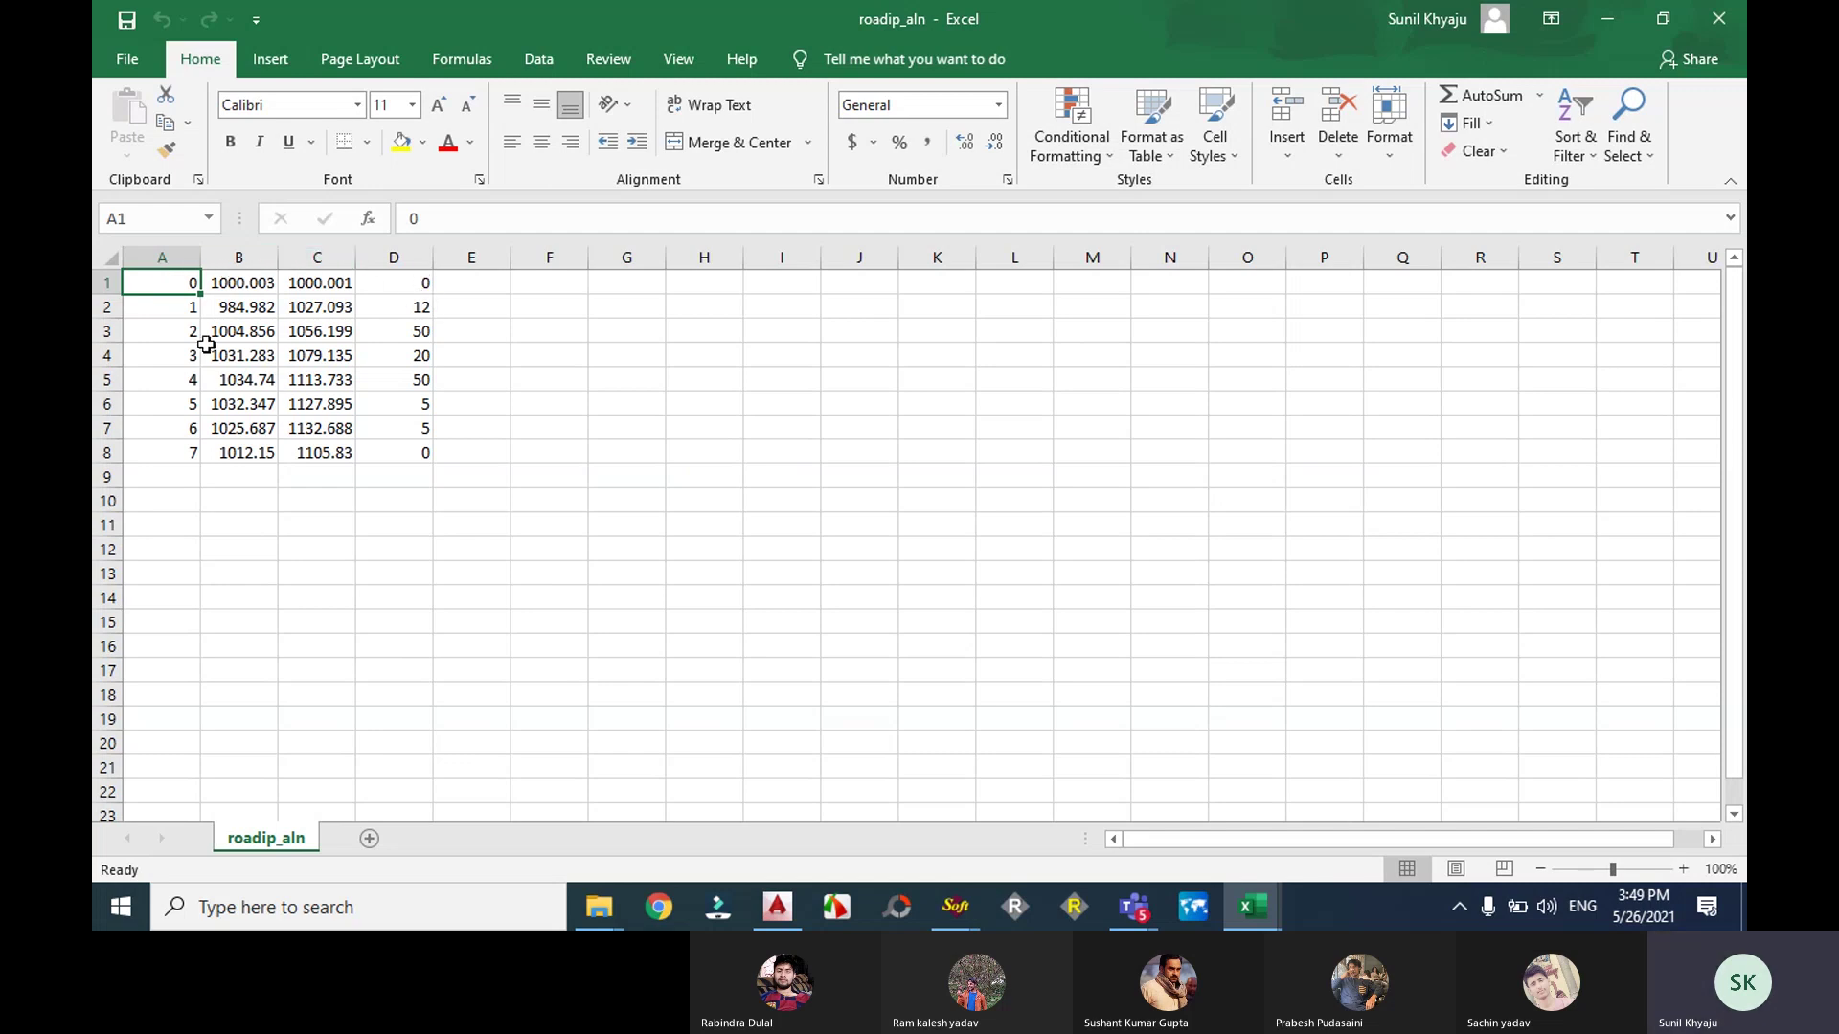
pyautogui.click(388, 280)
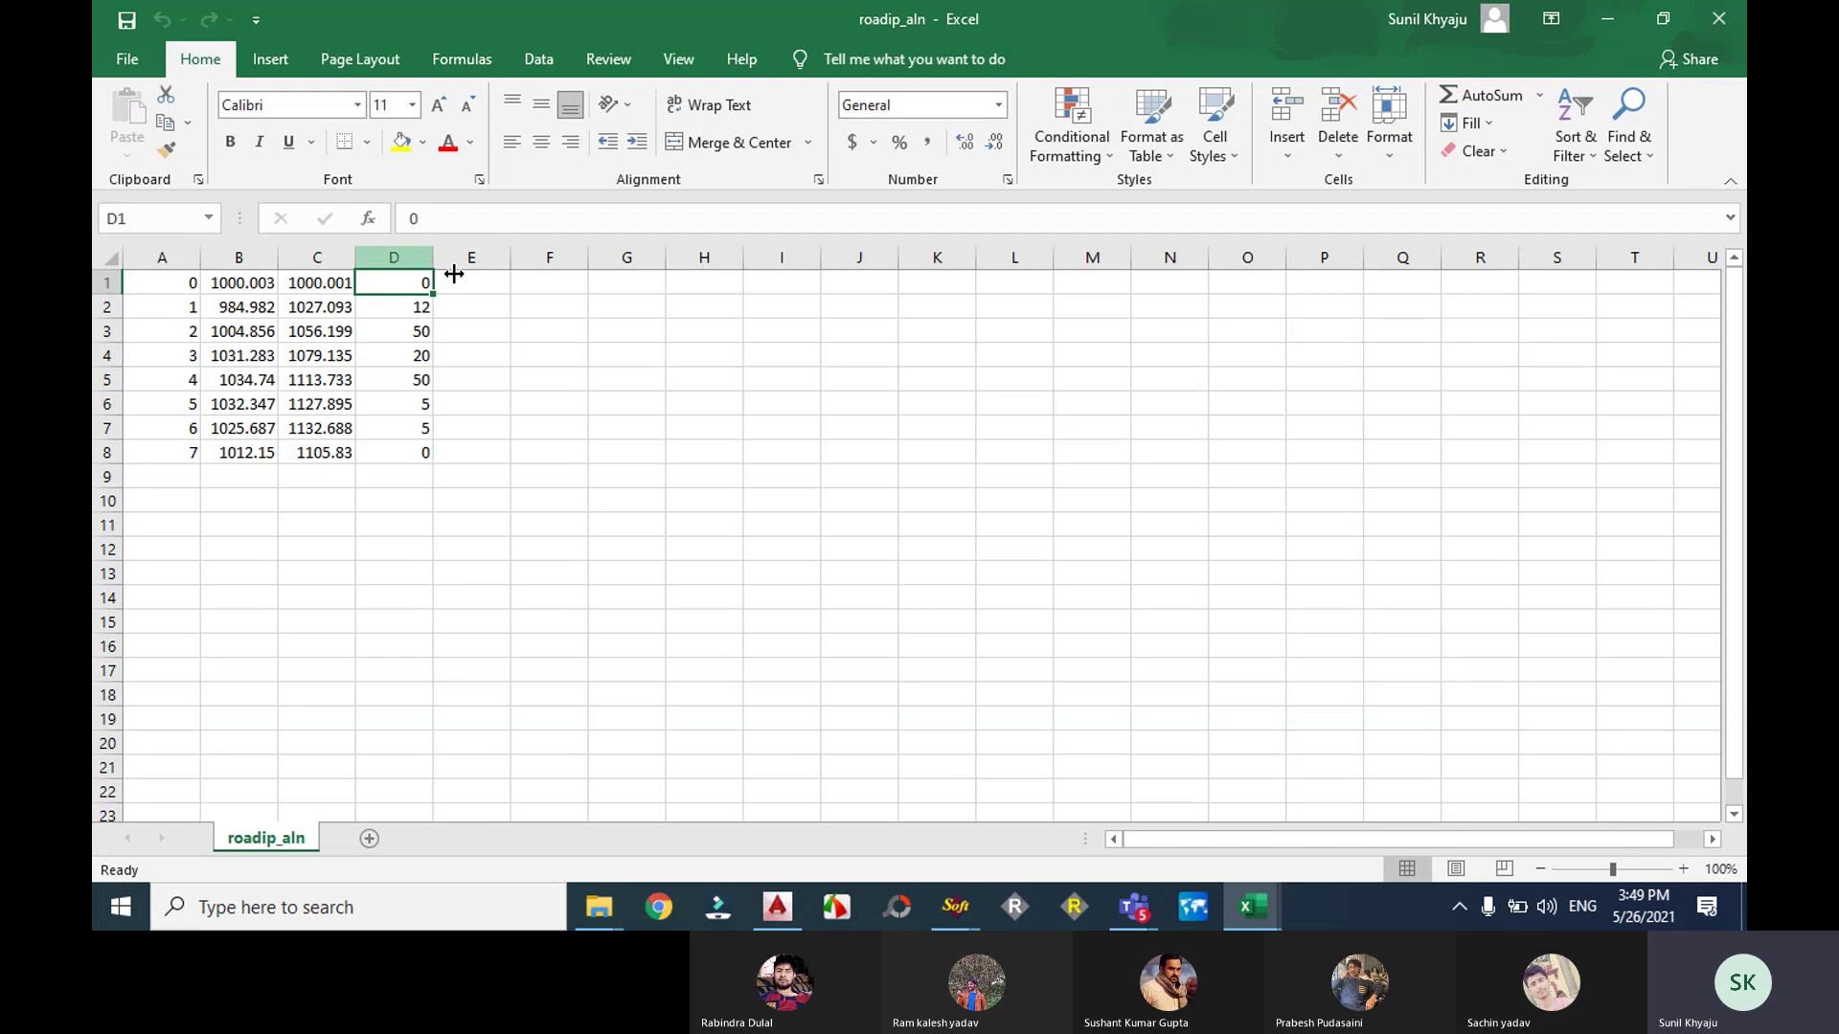
pyautogui.click(1718, 18)
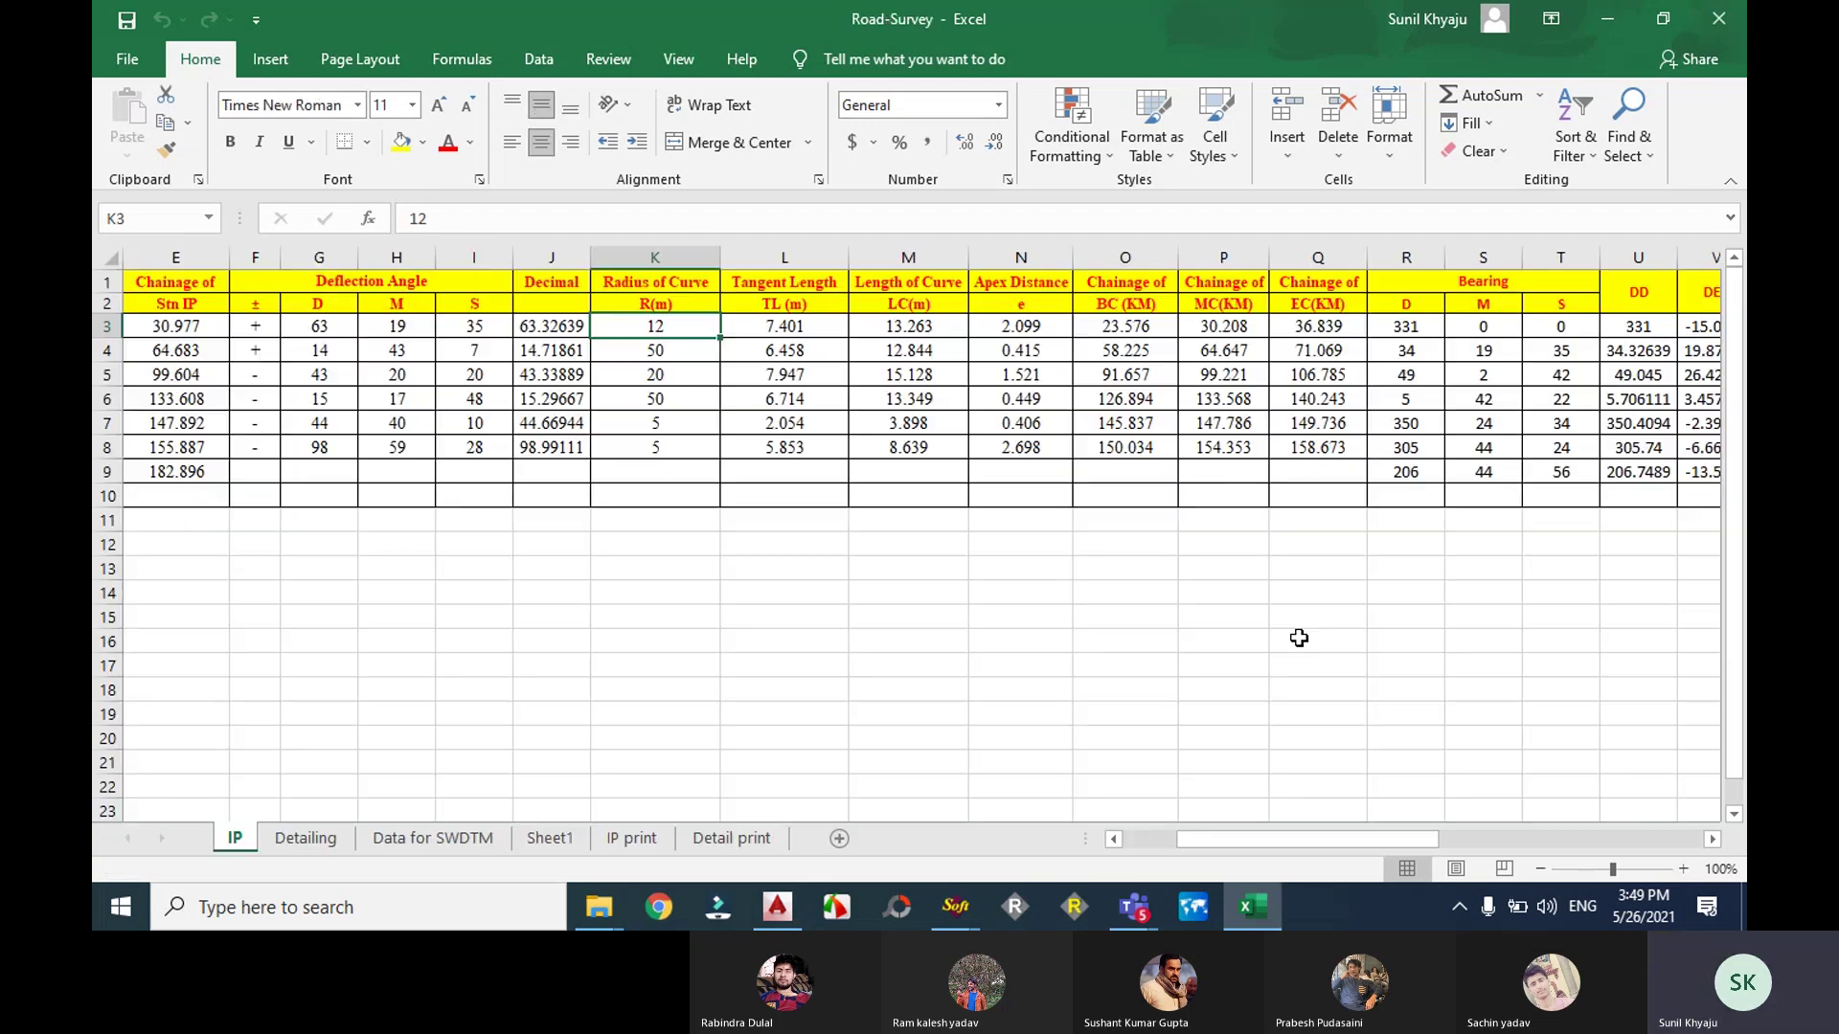
# Step: Return to the SW_DTM Interactive Alignment window over the AutoCAD drawing and set the chainage interval to 10
pyautogui.click(780, 908)
pyautogui.moveTo(949, 908)
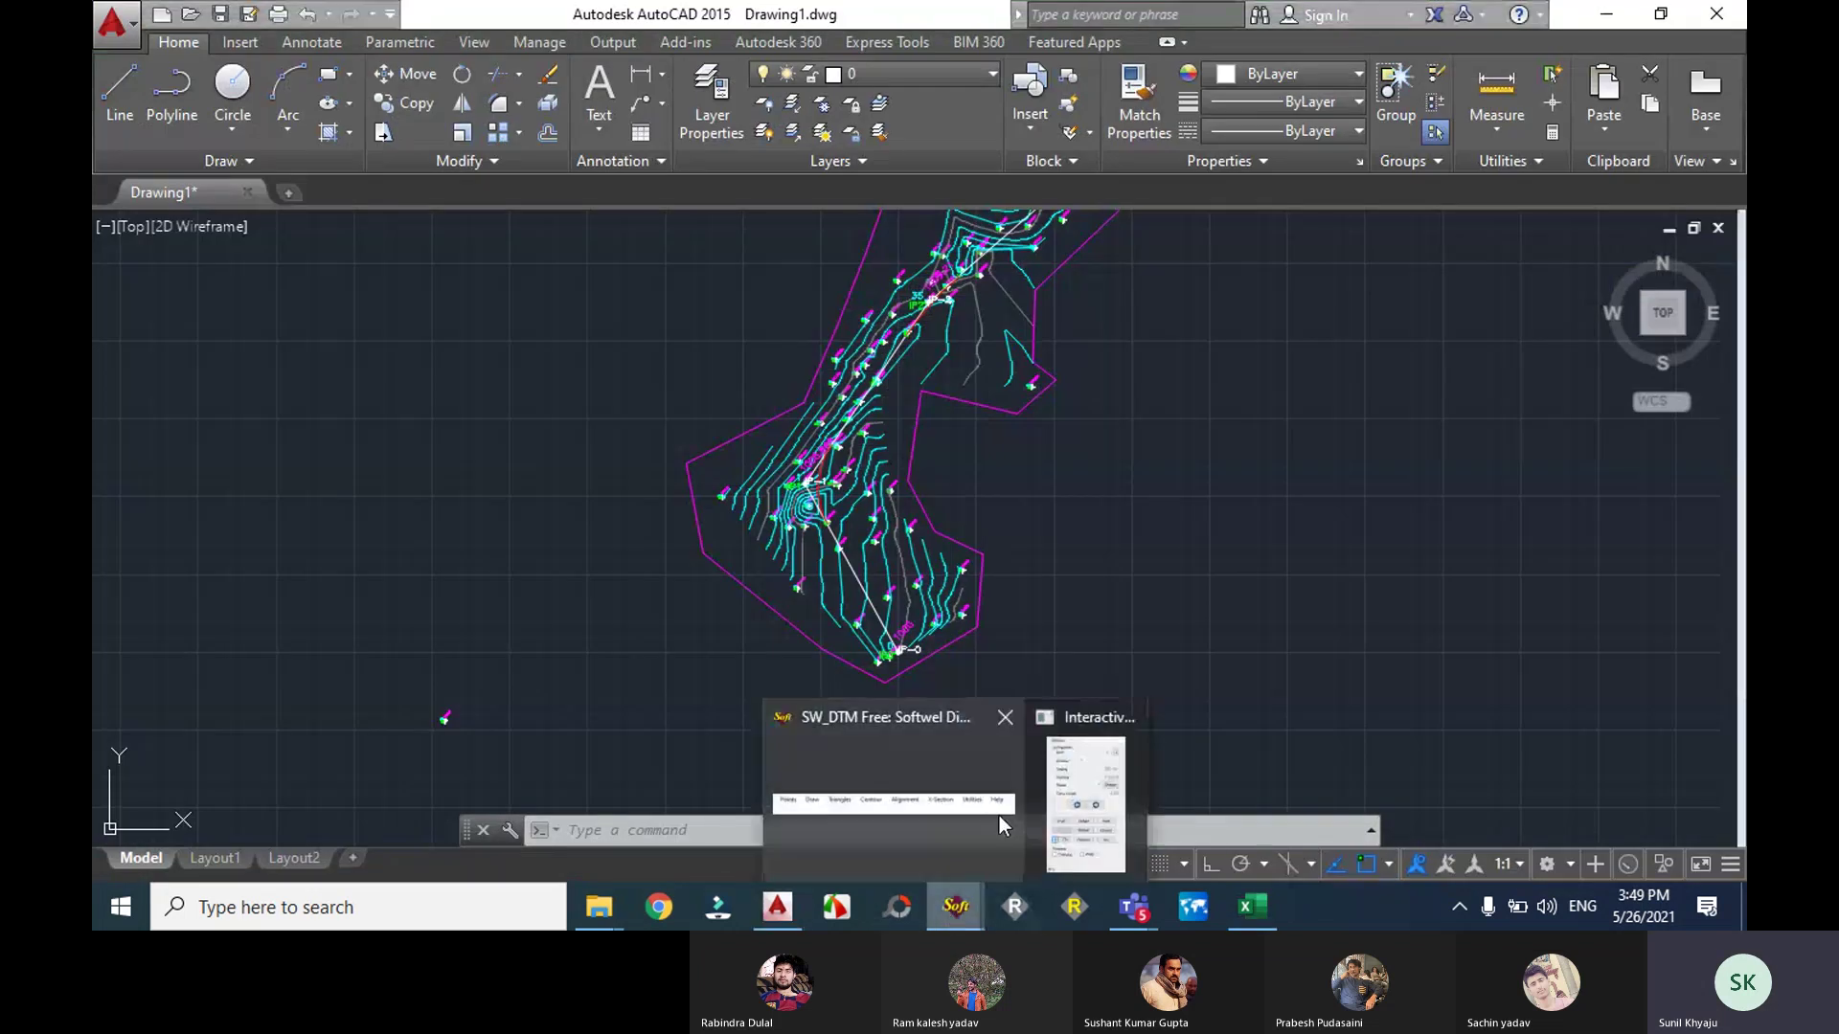
pyautogui.click(1044, 784)
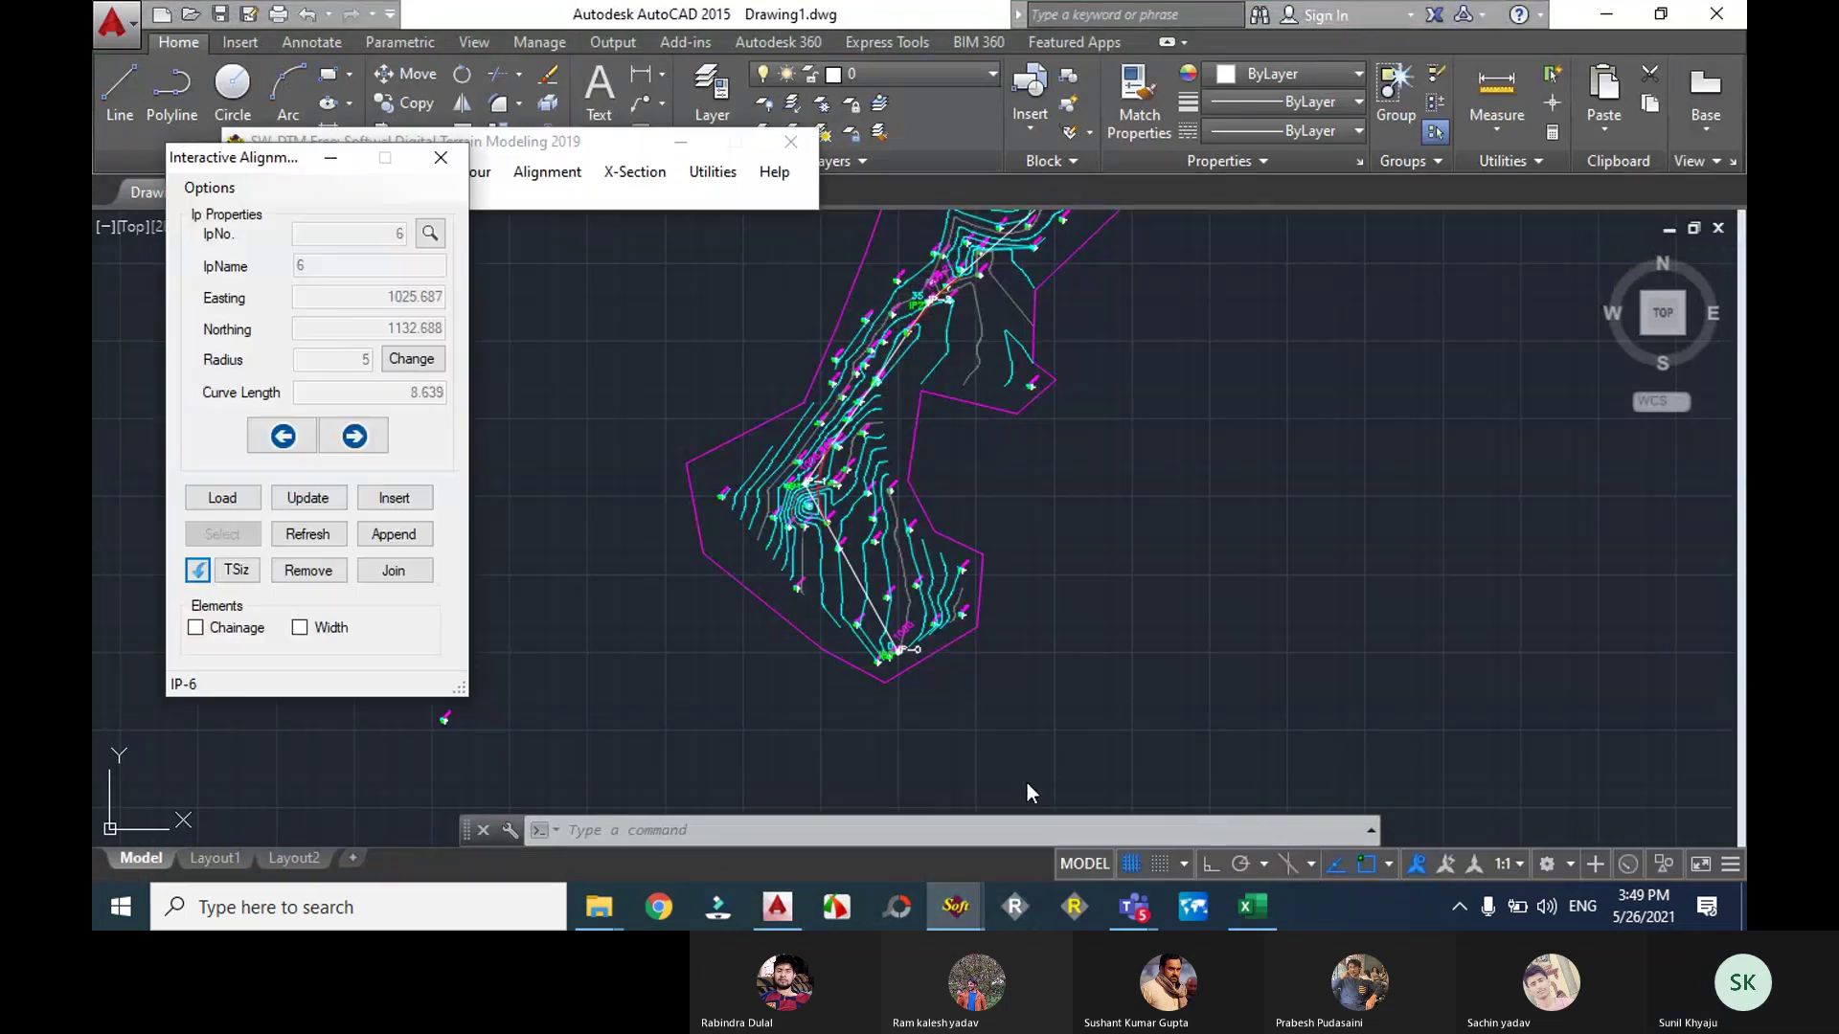
pyautogui.click(198, 570)
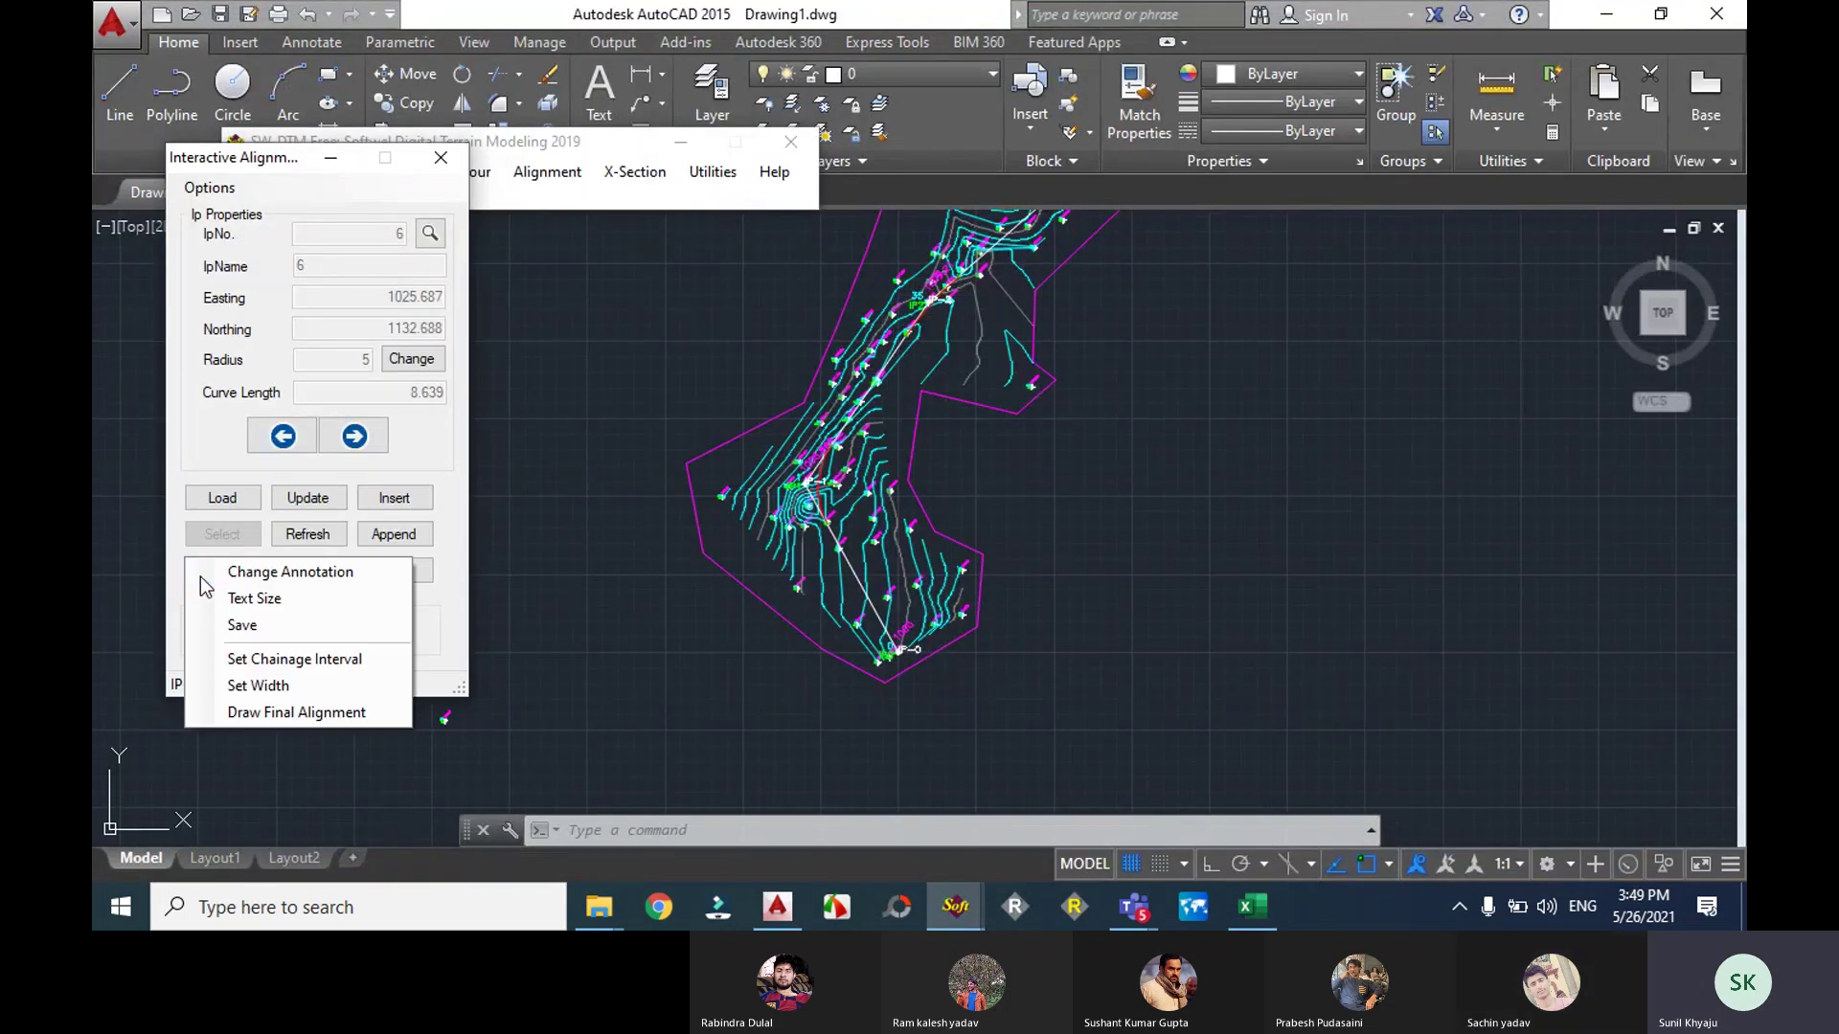
pyautogui.click(294, 660)
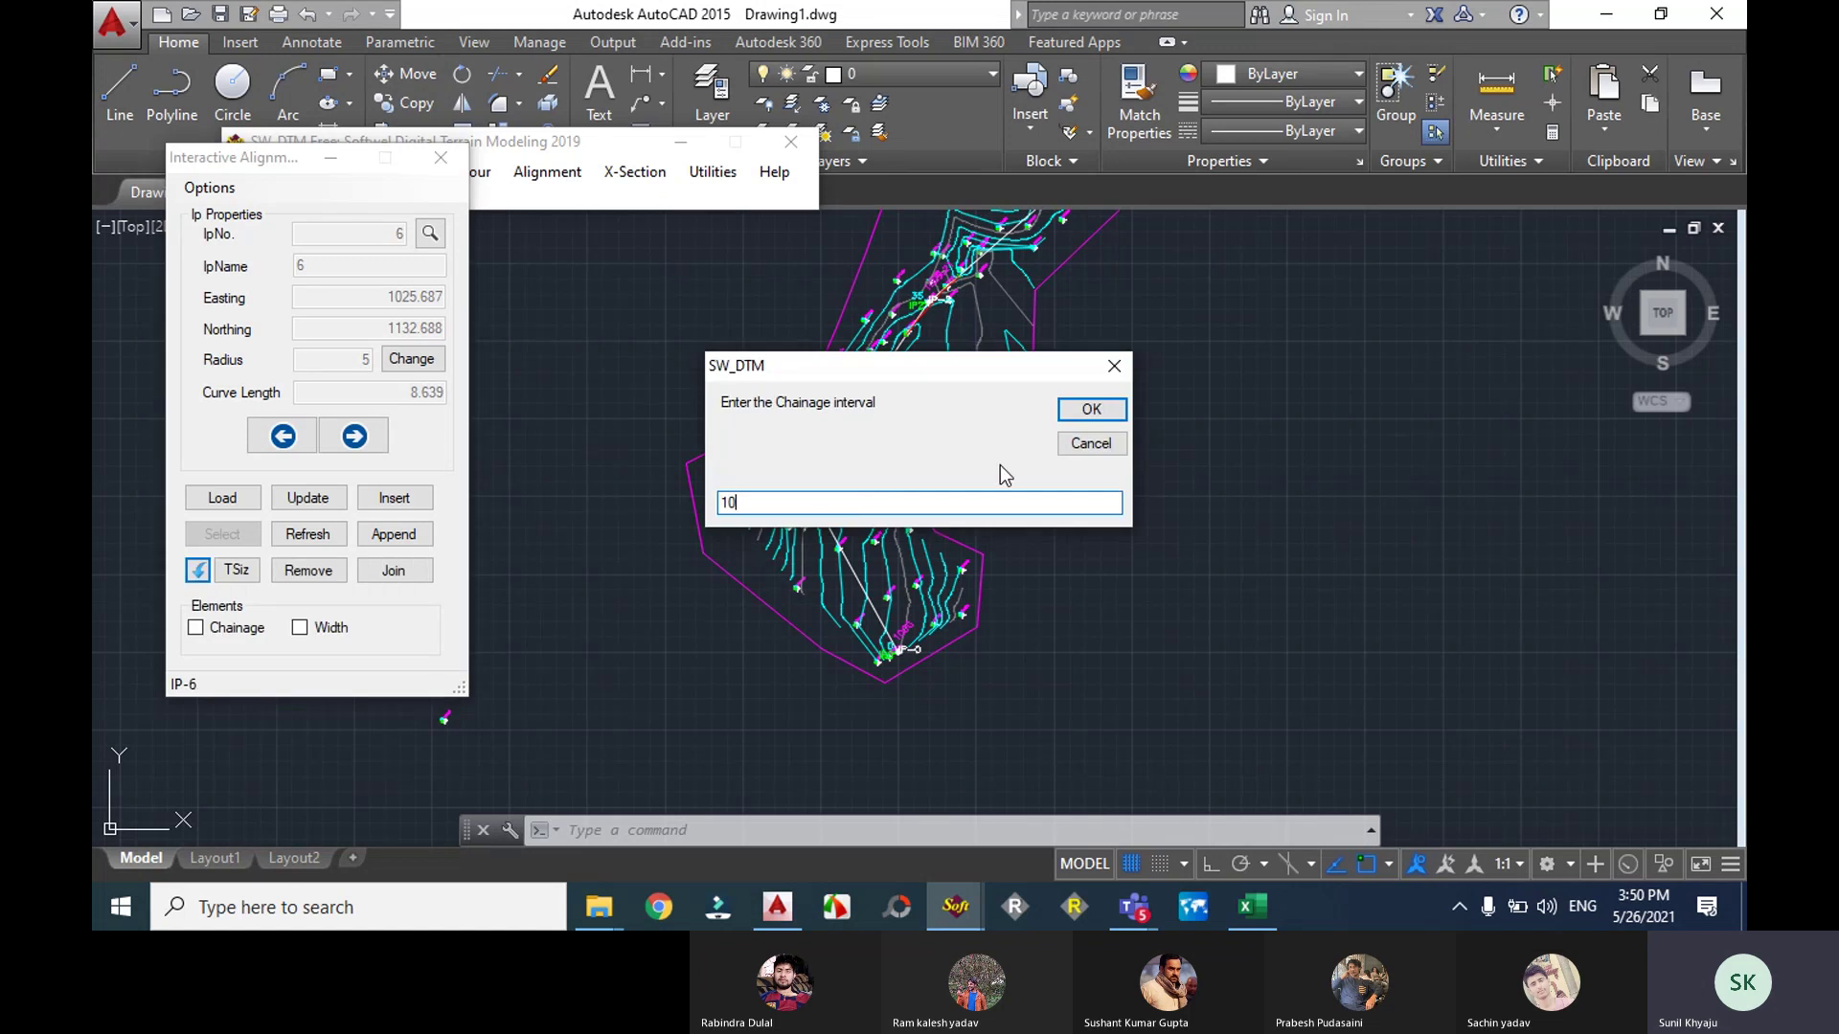
pyautogui.click(1091, 409)
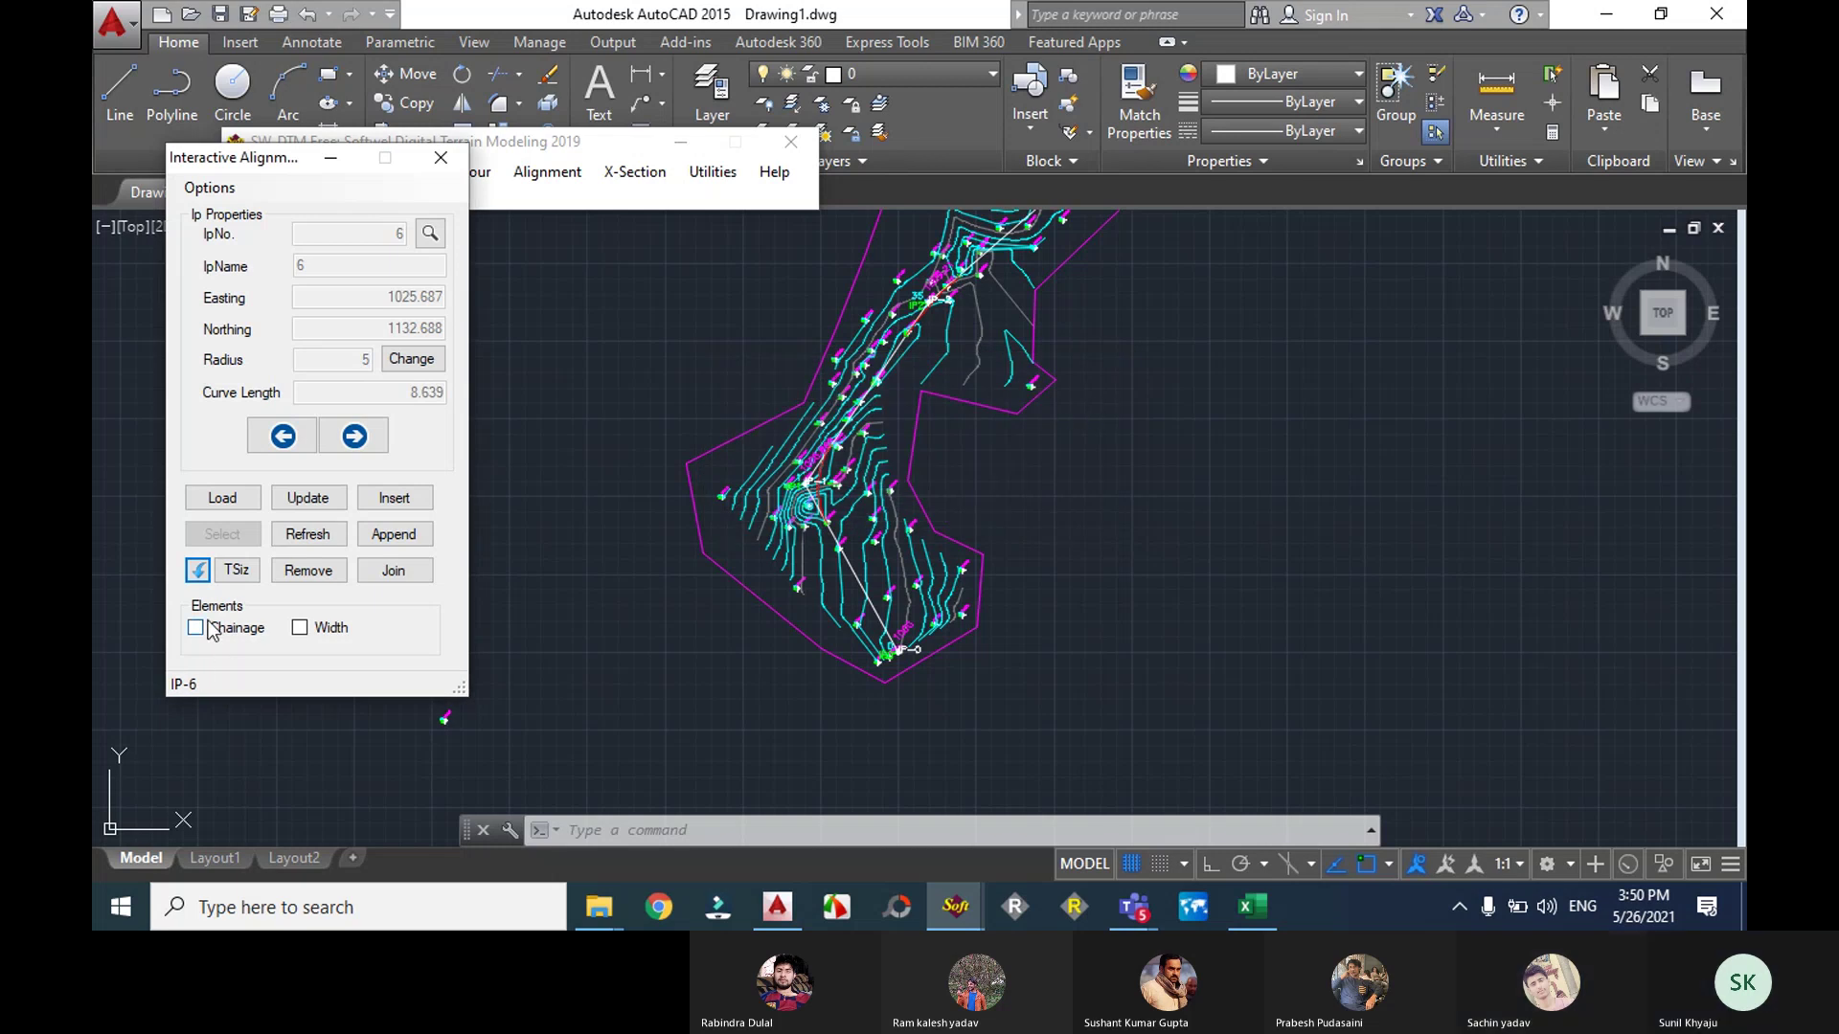
# Step: Set the alignment width to 7 and turn on the width element in the drawing
pyautogui.click(195, 573)
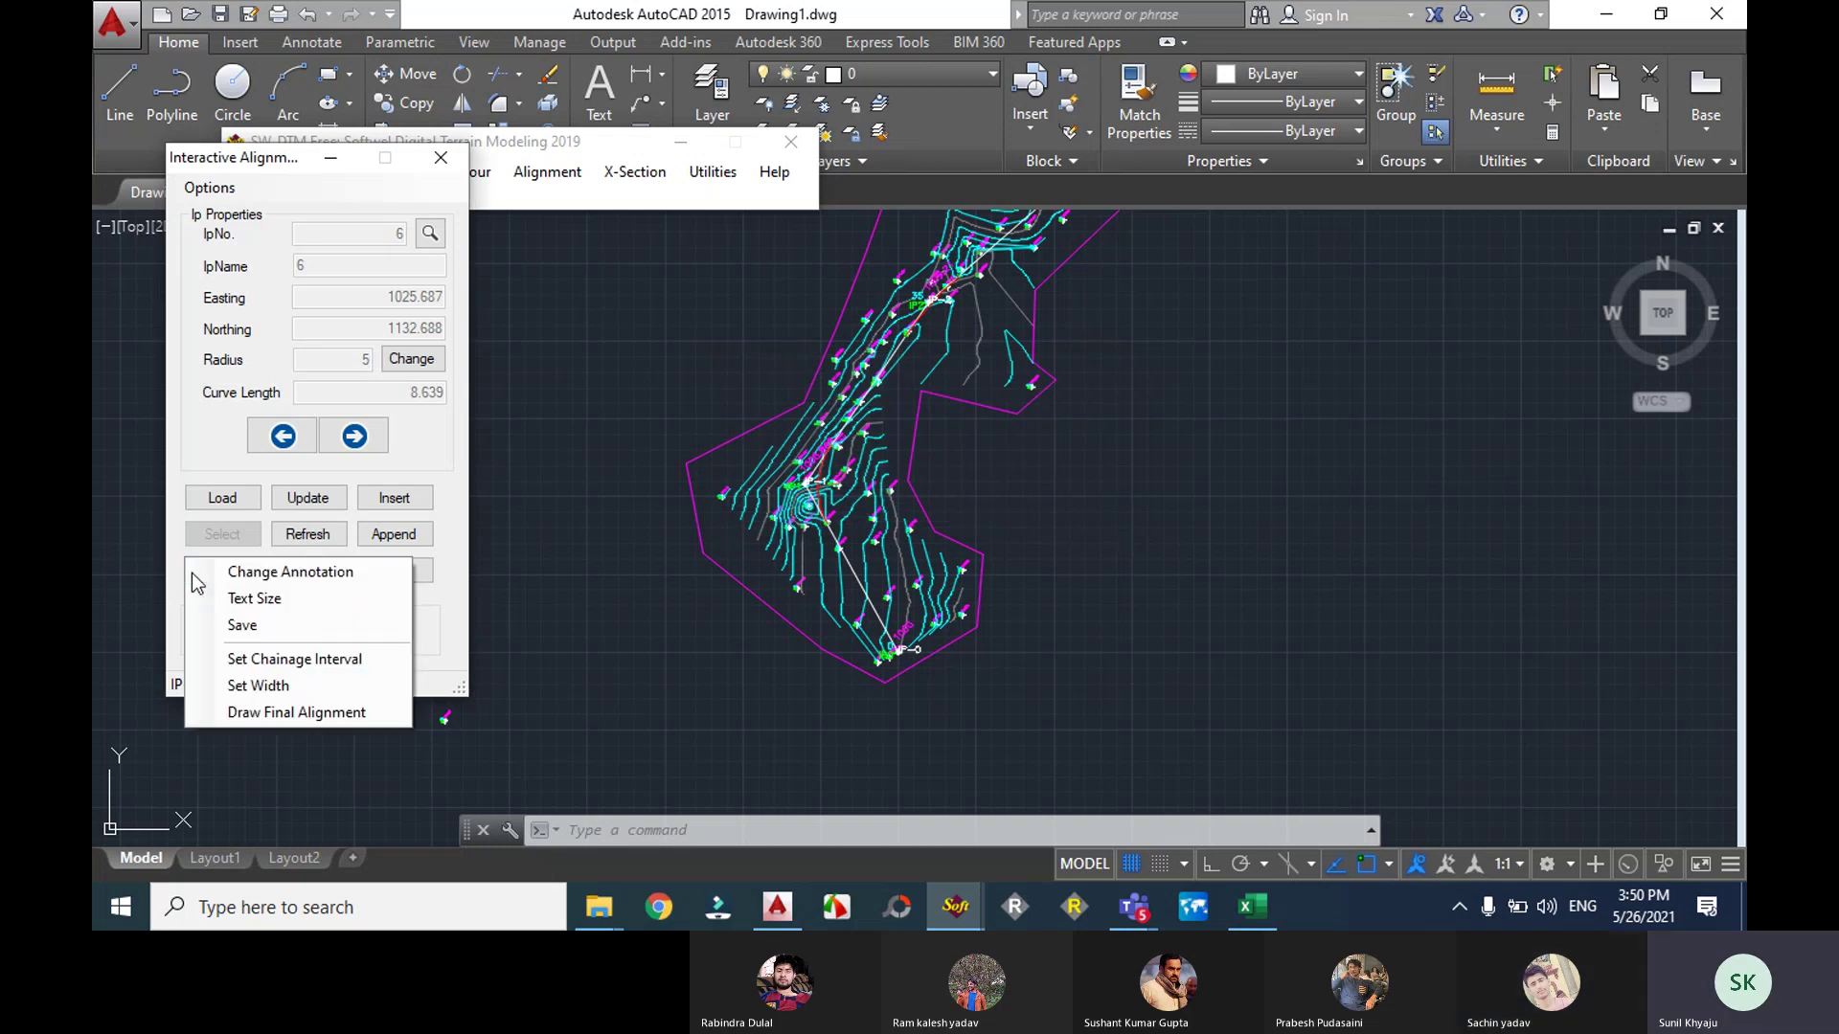
pyautogui.click(259, 686)
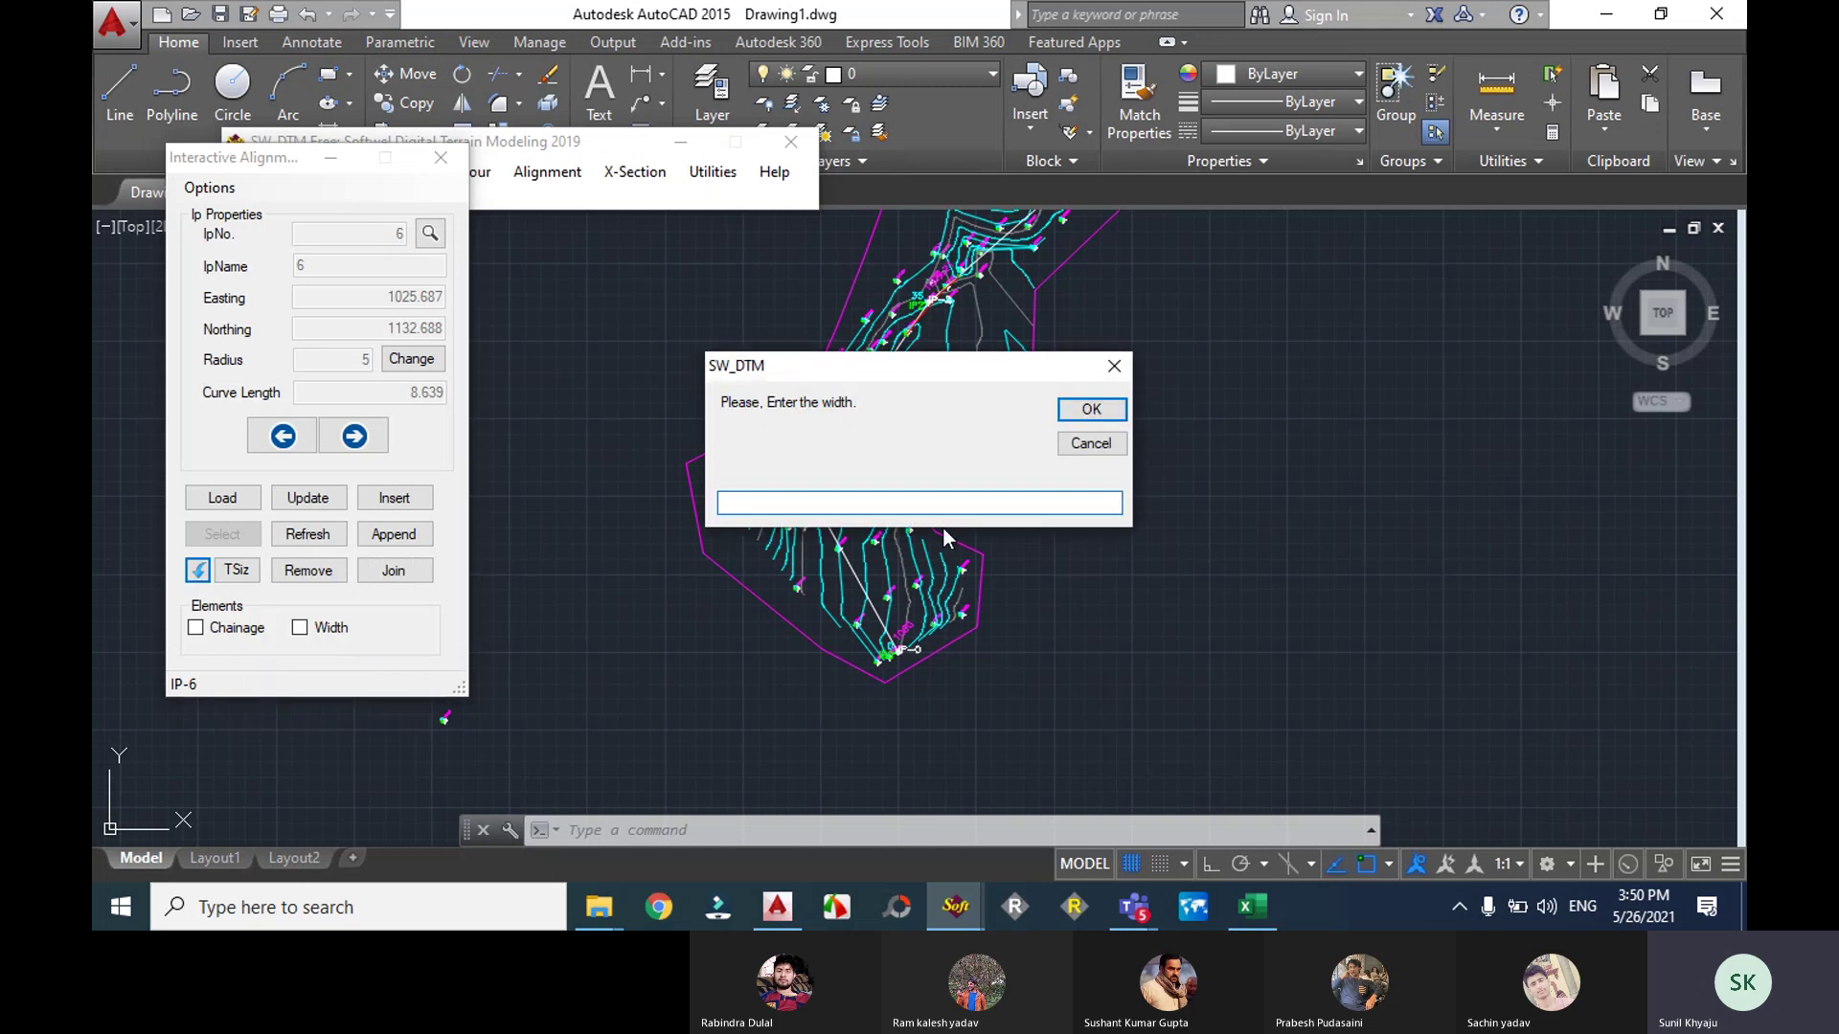
pyautogui.write('7')
pyautogui.click(1083, 410)
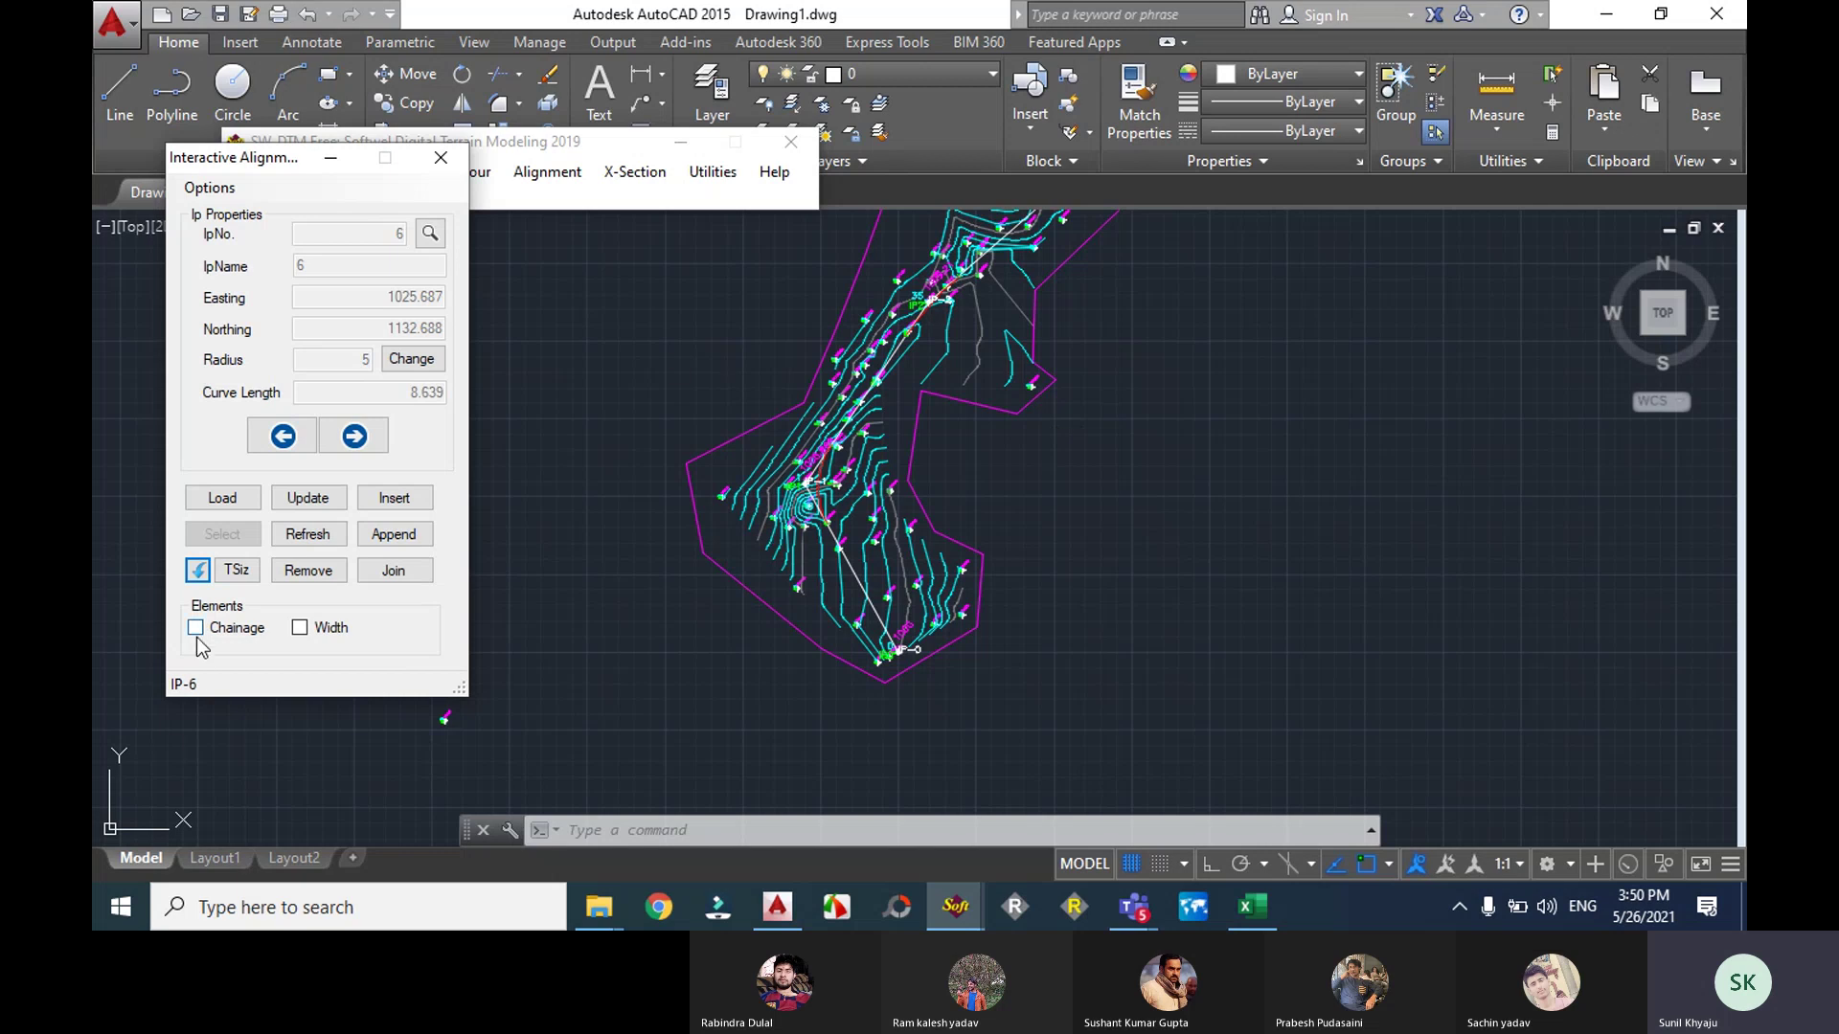
pyautogui.click(299, 628)
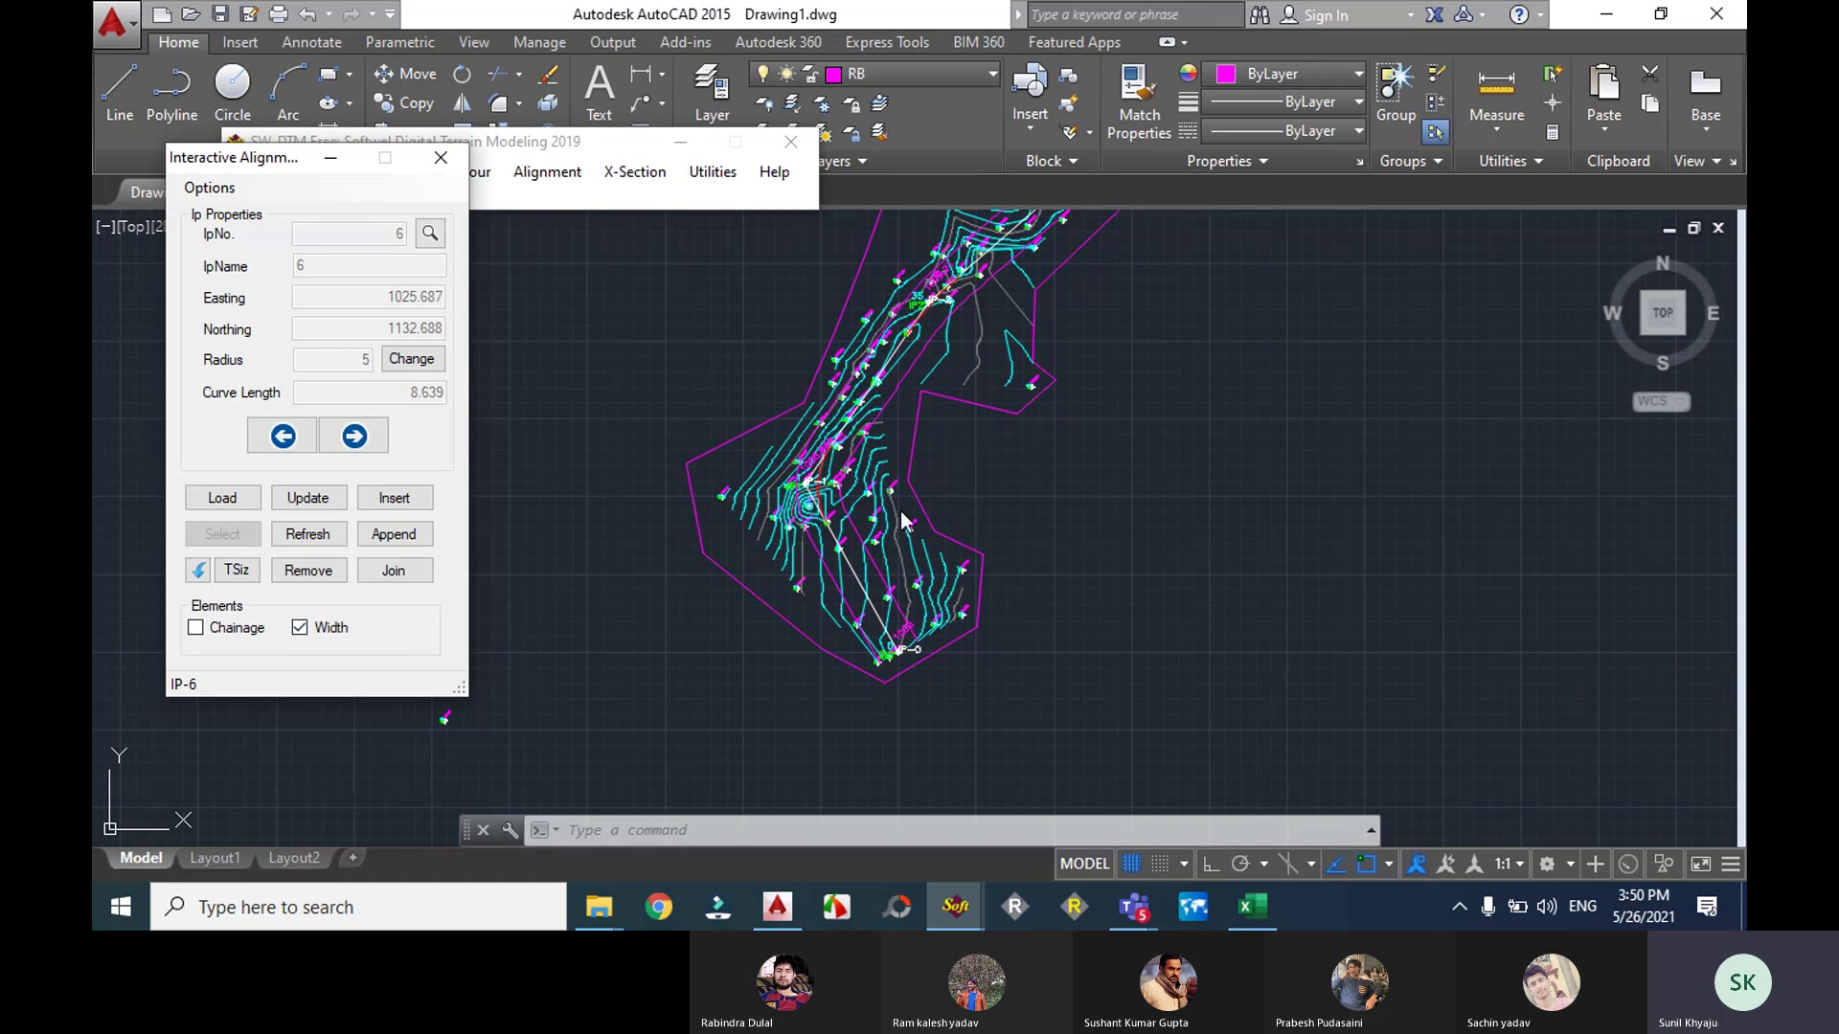
# Step: Review the width lines along the alignment in AutoCAD, and turn on the chainage element in the Interactive Alignment window
pyautogui.scroll(6, 835, 517)
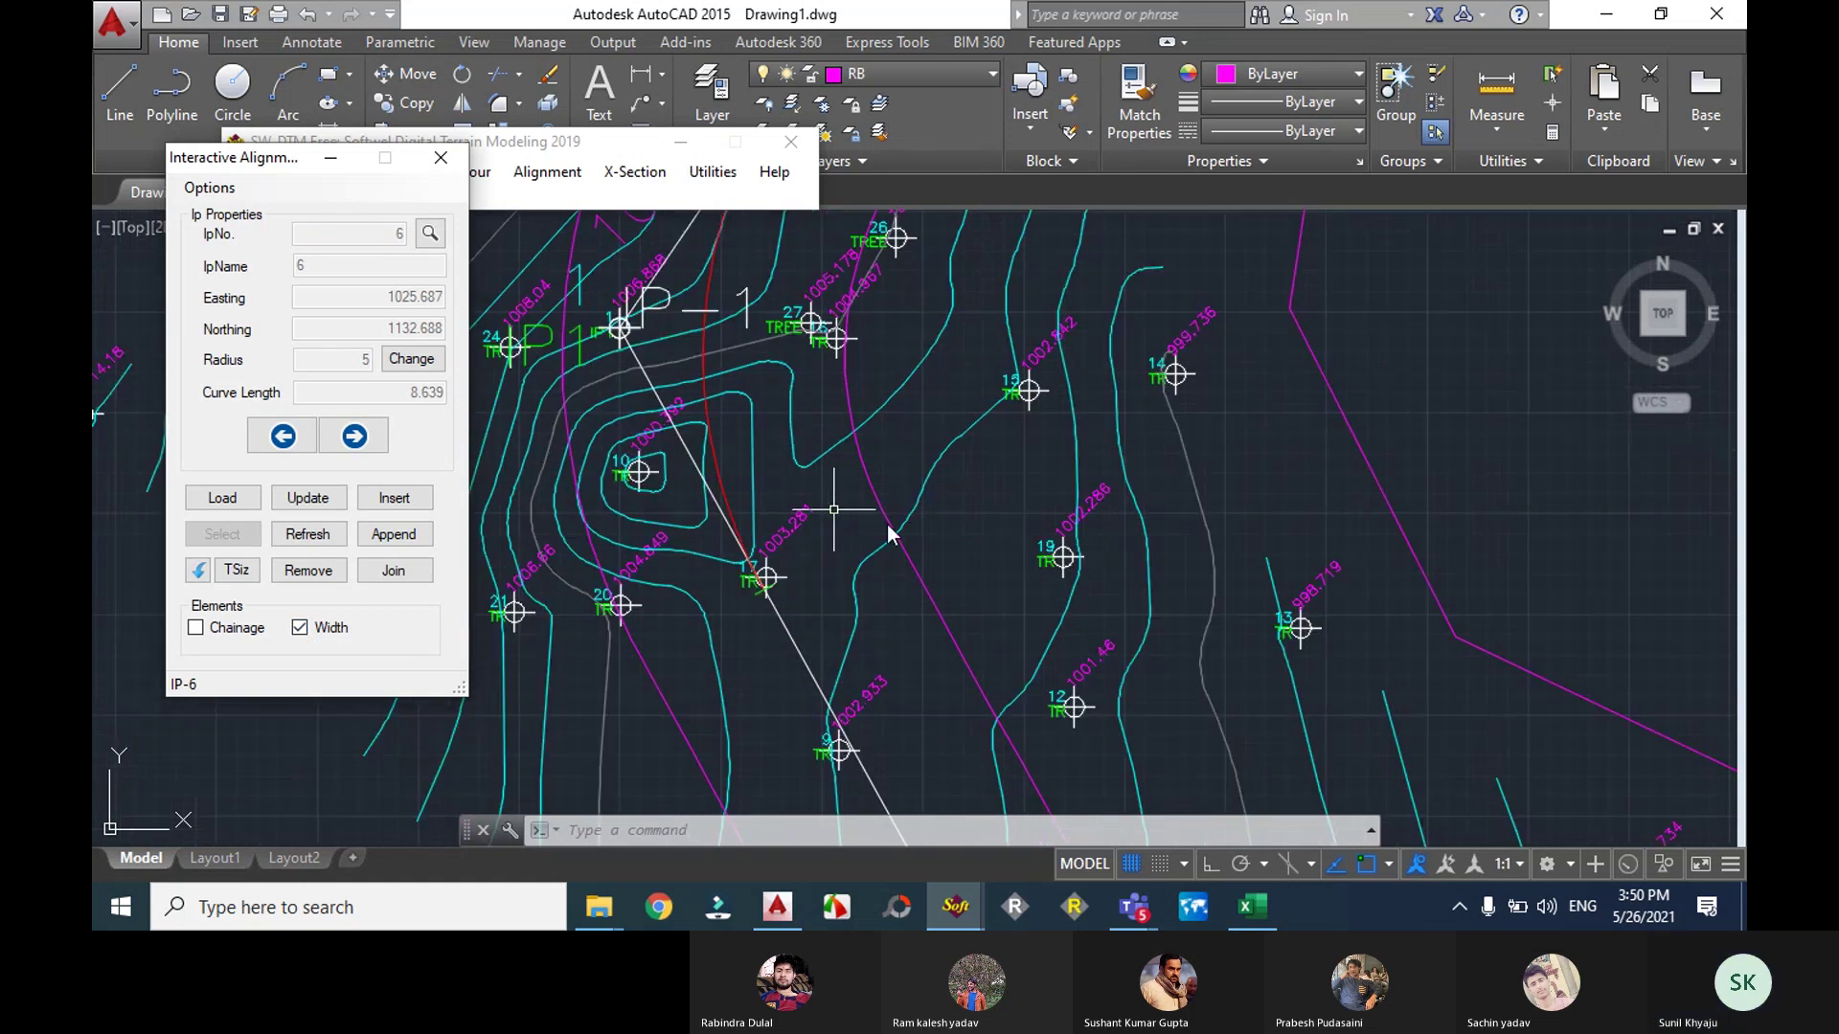
pyautogui.scroll(-6, 831, 533)
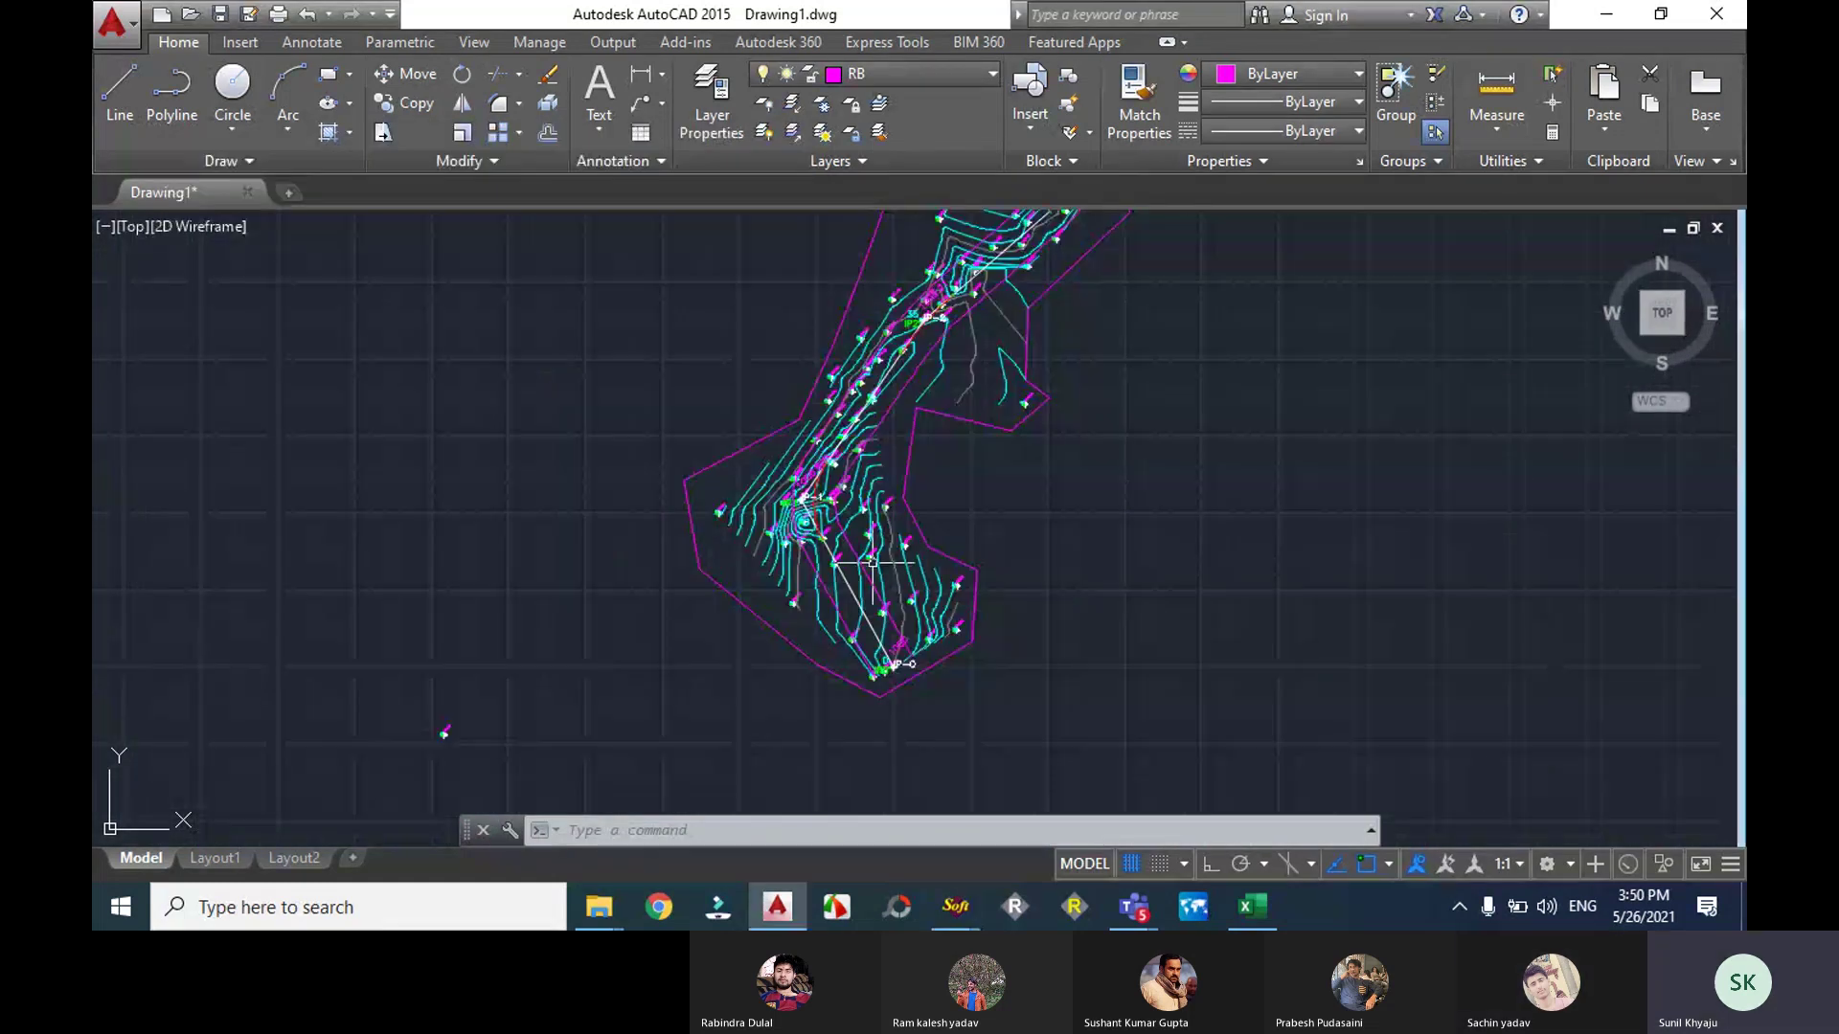
pyautogui.scroll(-3, 772, 596)
pyautogui.scroll(8, 934, 469)
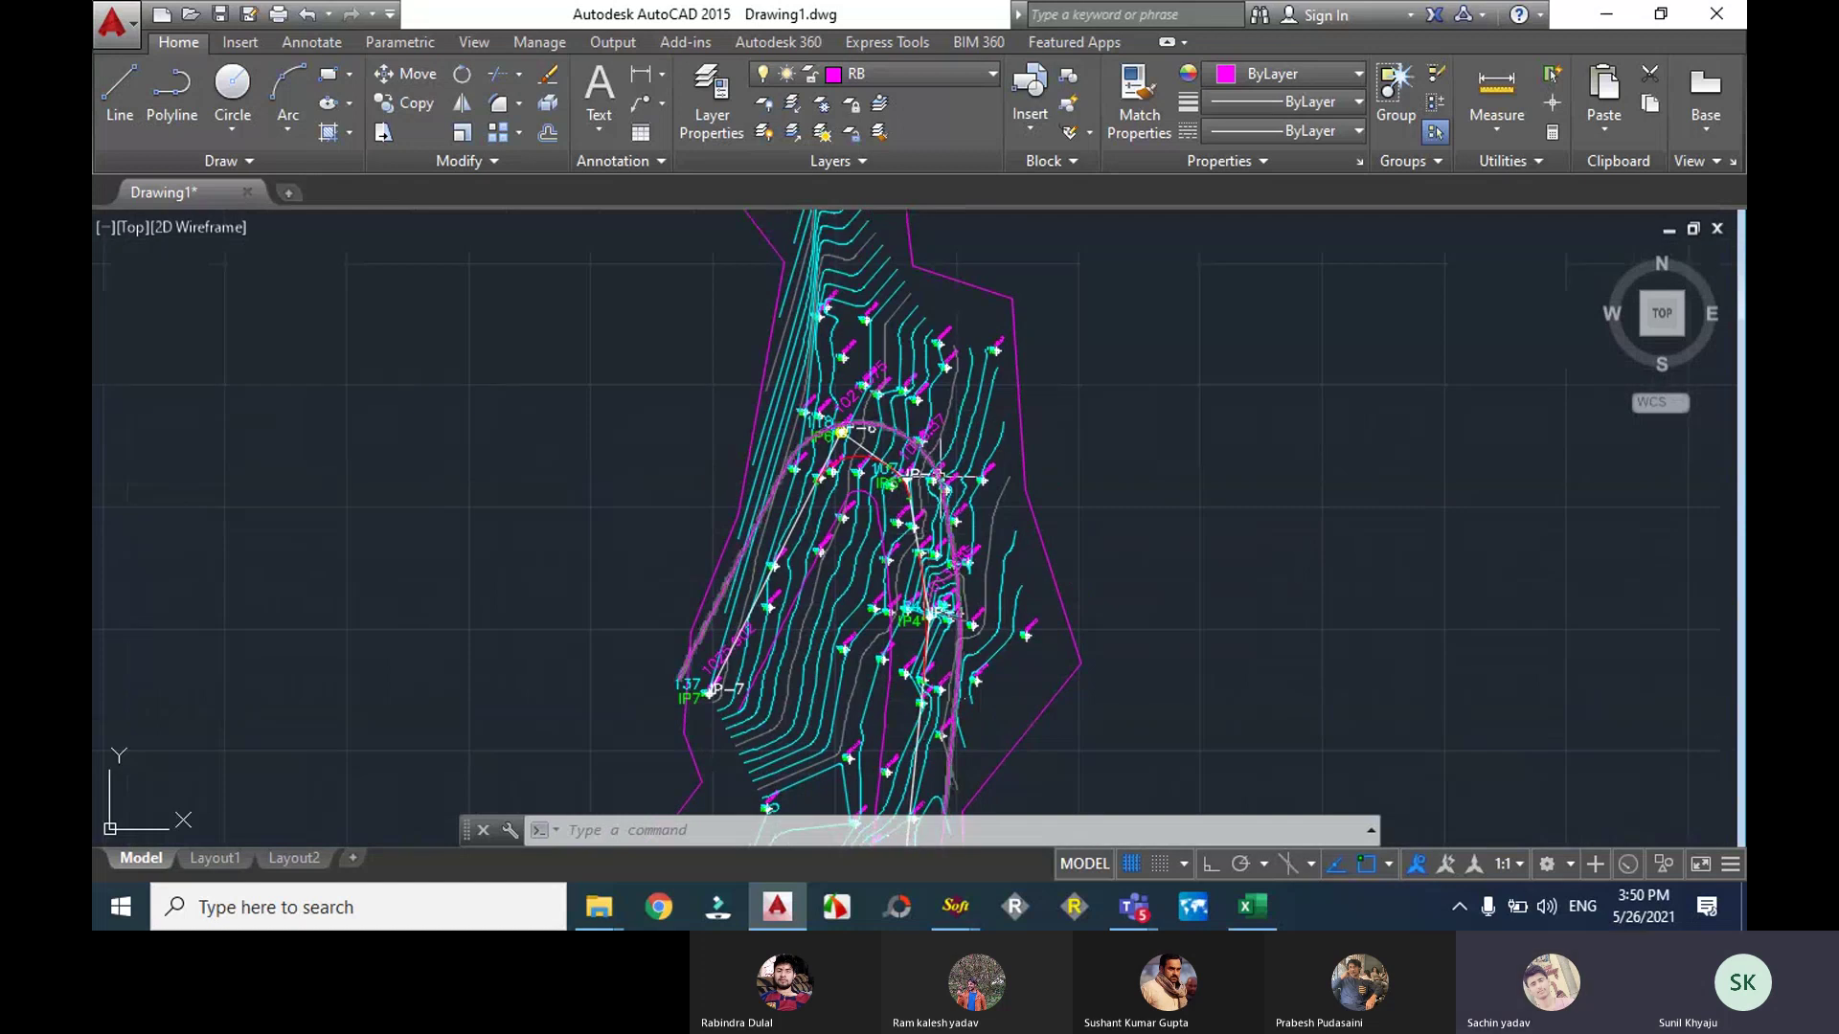
pyautogui.scroll(-6, 939, 472)
pyautogui.scroll(7, 895, 623)
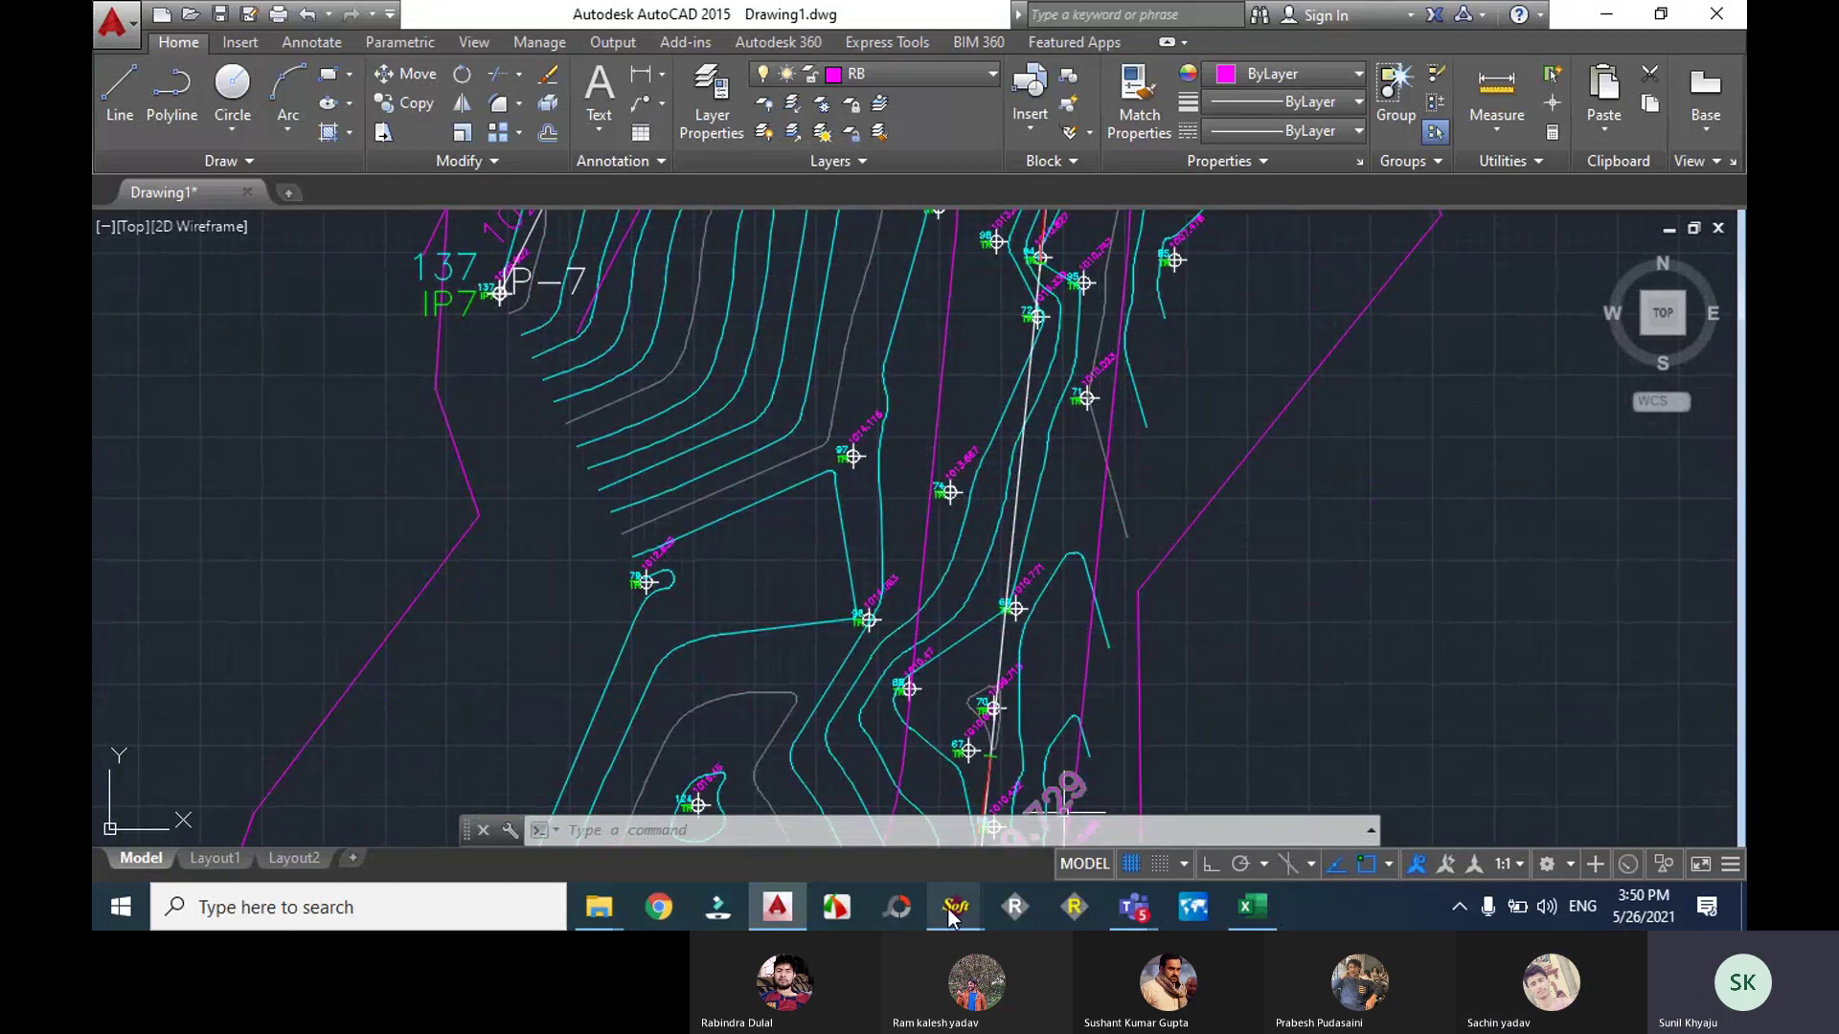
pyautogui.moveTo(955, 906)
pyautogui.click(1077, 785)
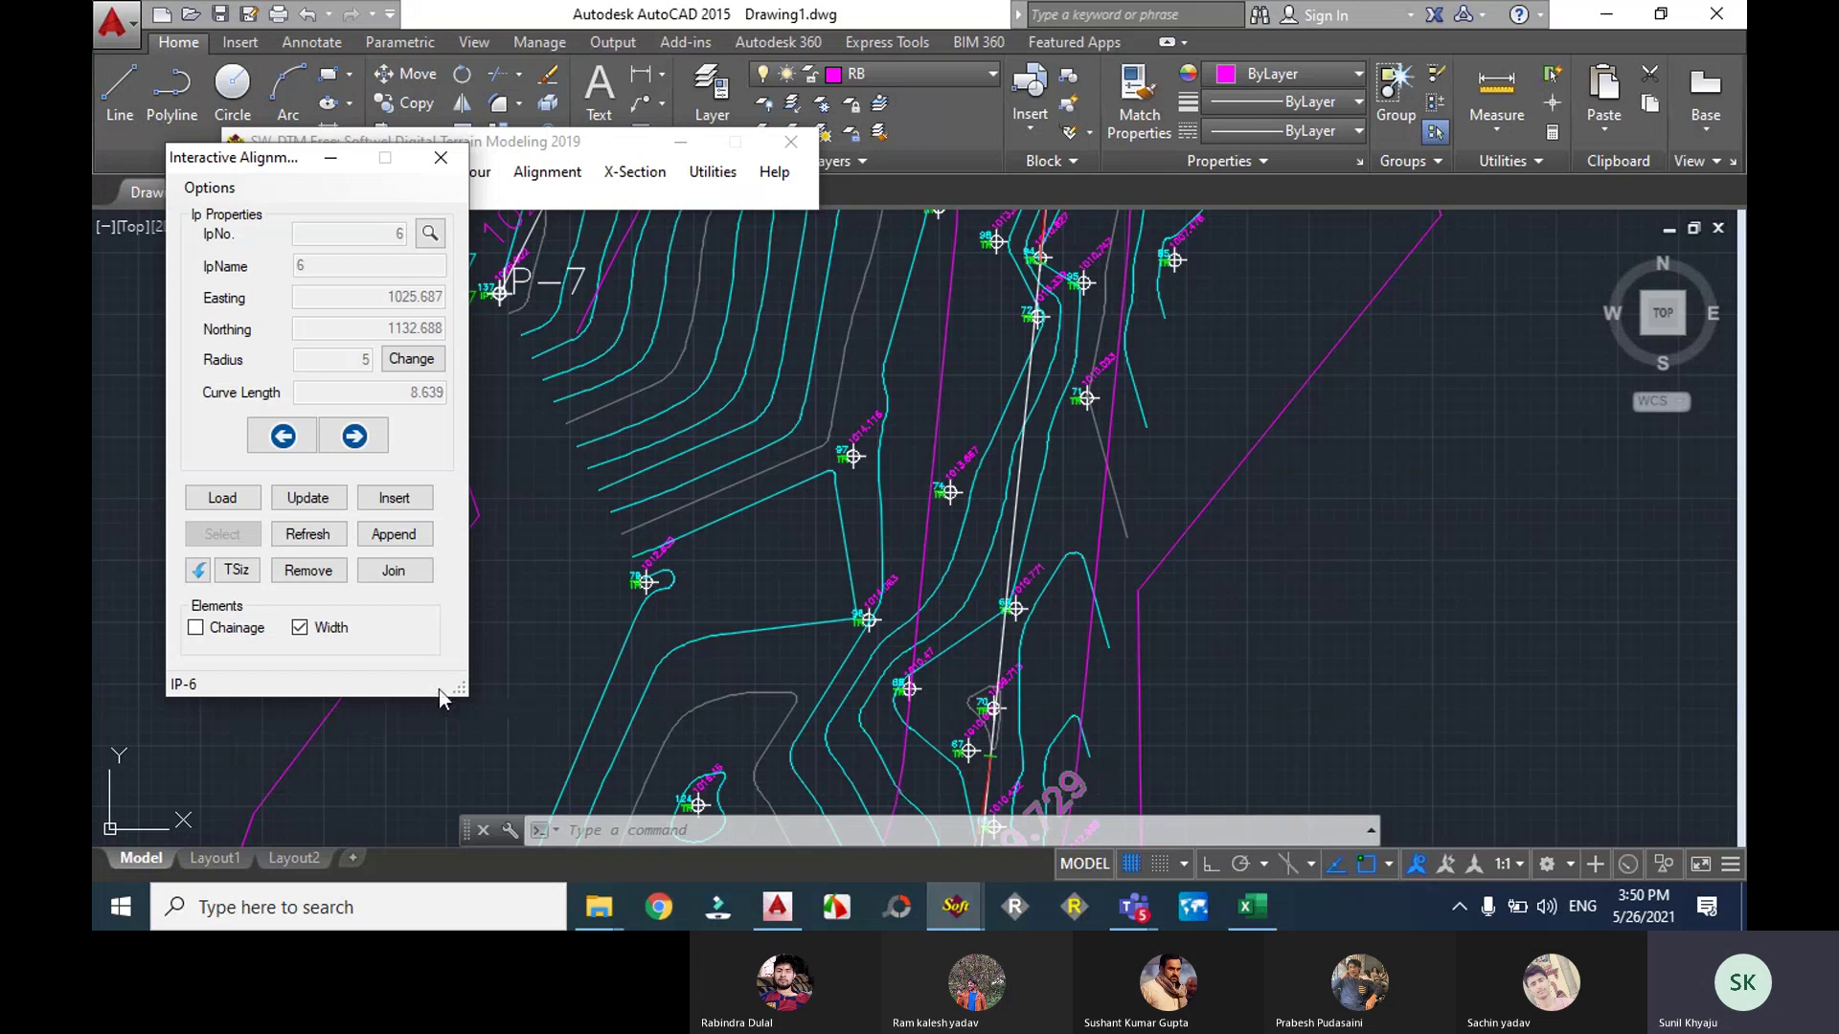
pyautogui.click(196, 628)
# Step: Examine the chainage labels along the alignment in AutoCAD, from the start at IP 0 up to the end at IP 7
pyautogui.scroll(-5, 790, 617)
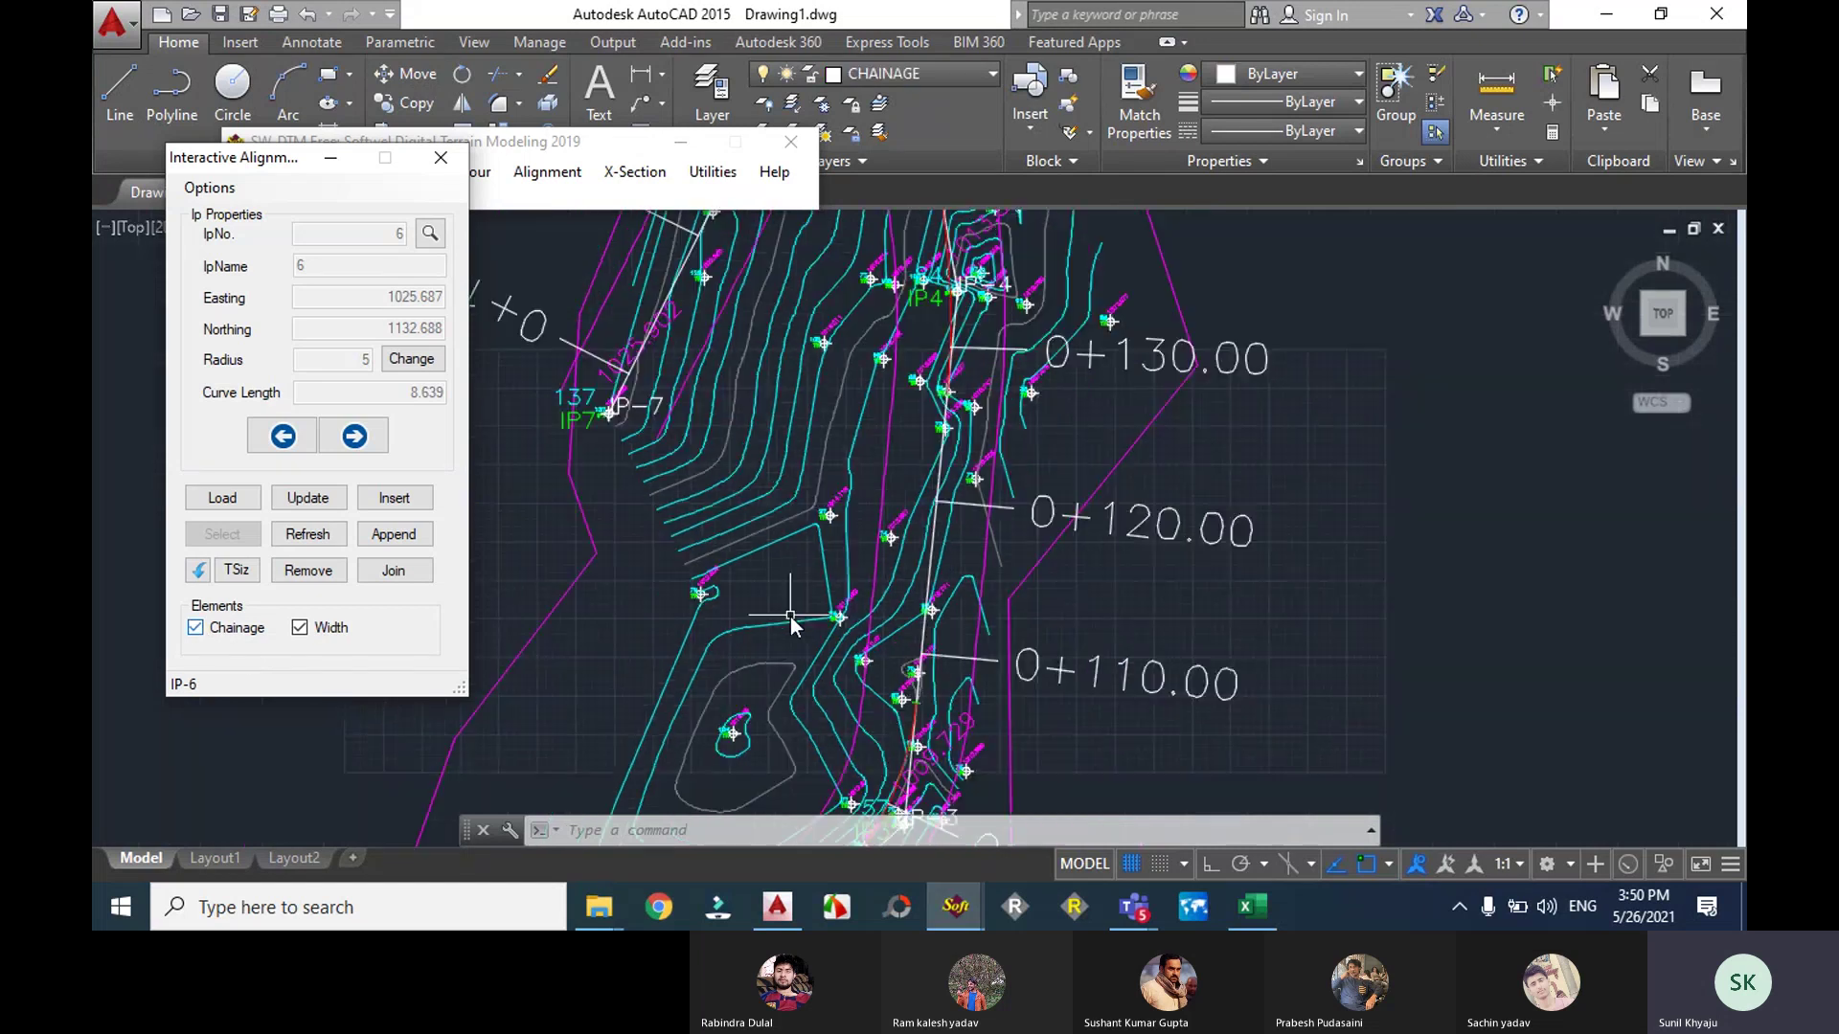
pyautogui.click(795, 722)
pyautogui.moveTo(728, 805)
pyautogui.mouseDown(button='middle')
pyautogui.moveTo(766, 690)
pyautogui.moveTo(812, 649)
pyautogui.mouseUp(button='middle')
pyautogui.scroll(6, 812, 649)
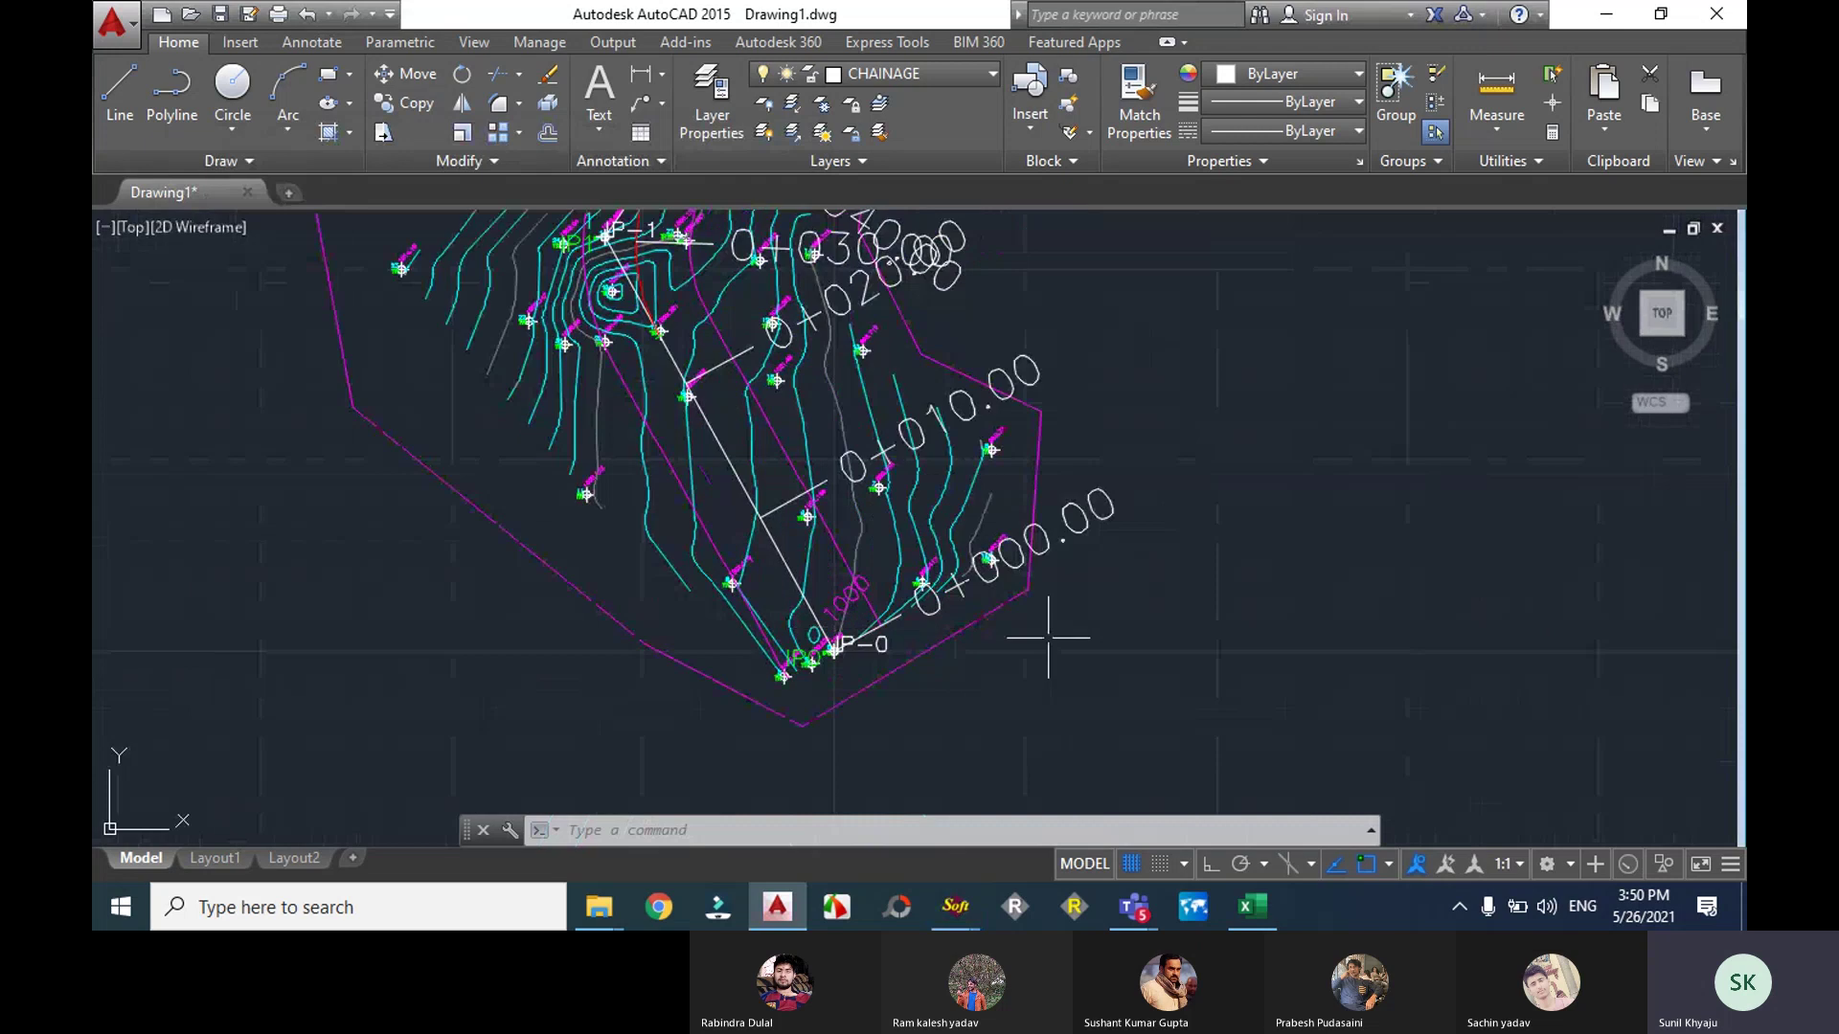
pyautogui.moveTo(1058, 640); pyautogui.dragTo(1042, 761, button='middle')
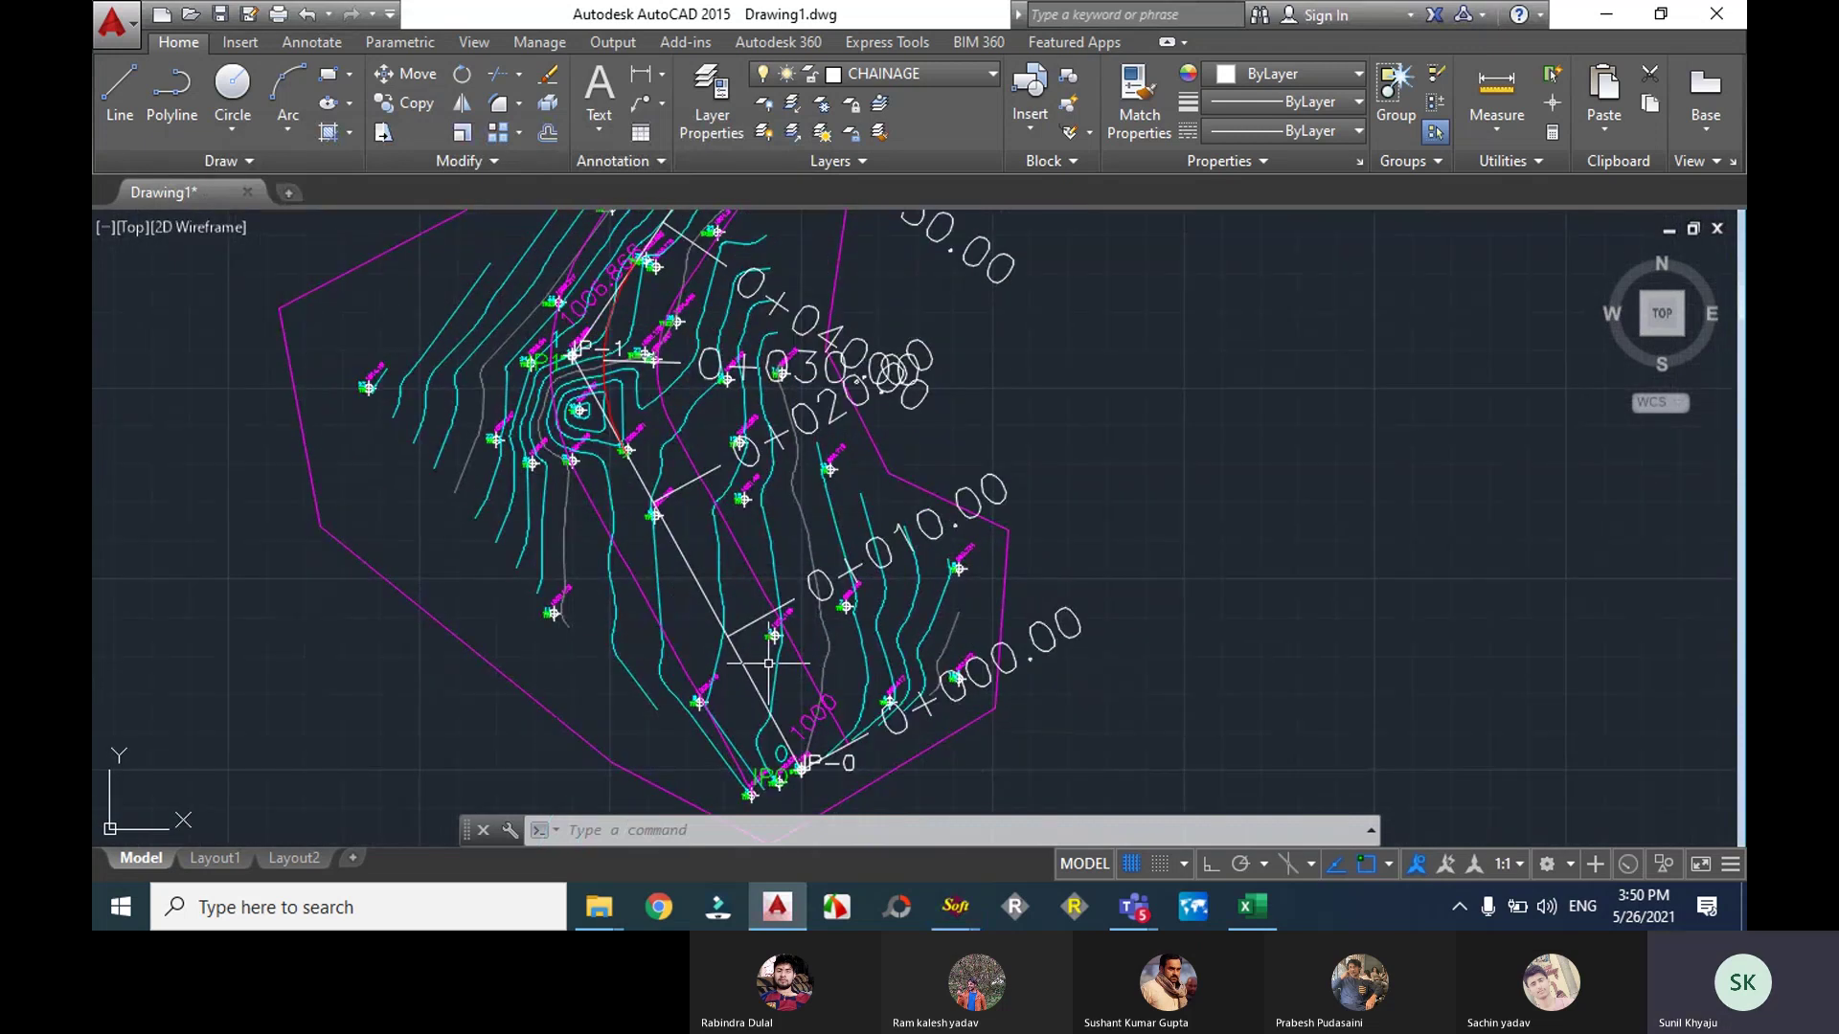
pyautogui.scroll(-2, 763, 648)
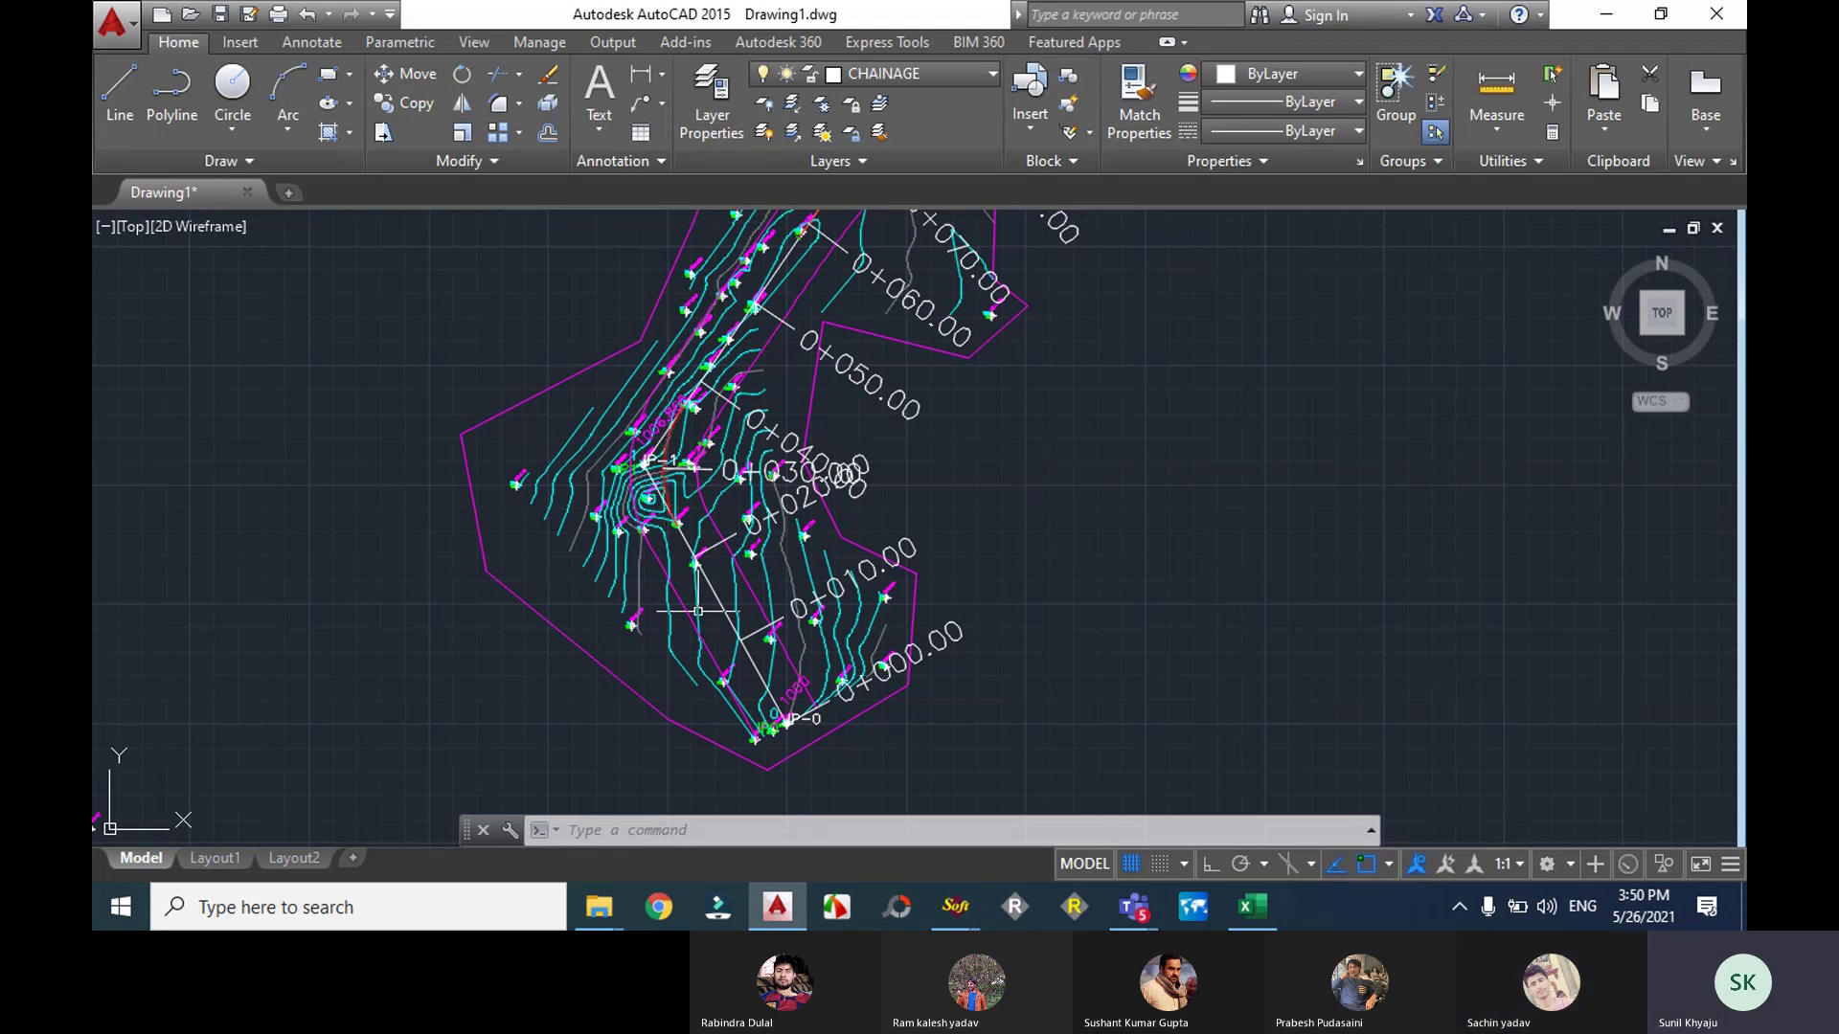
pyautogui.scroll(-3, 554, 585)
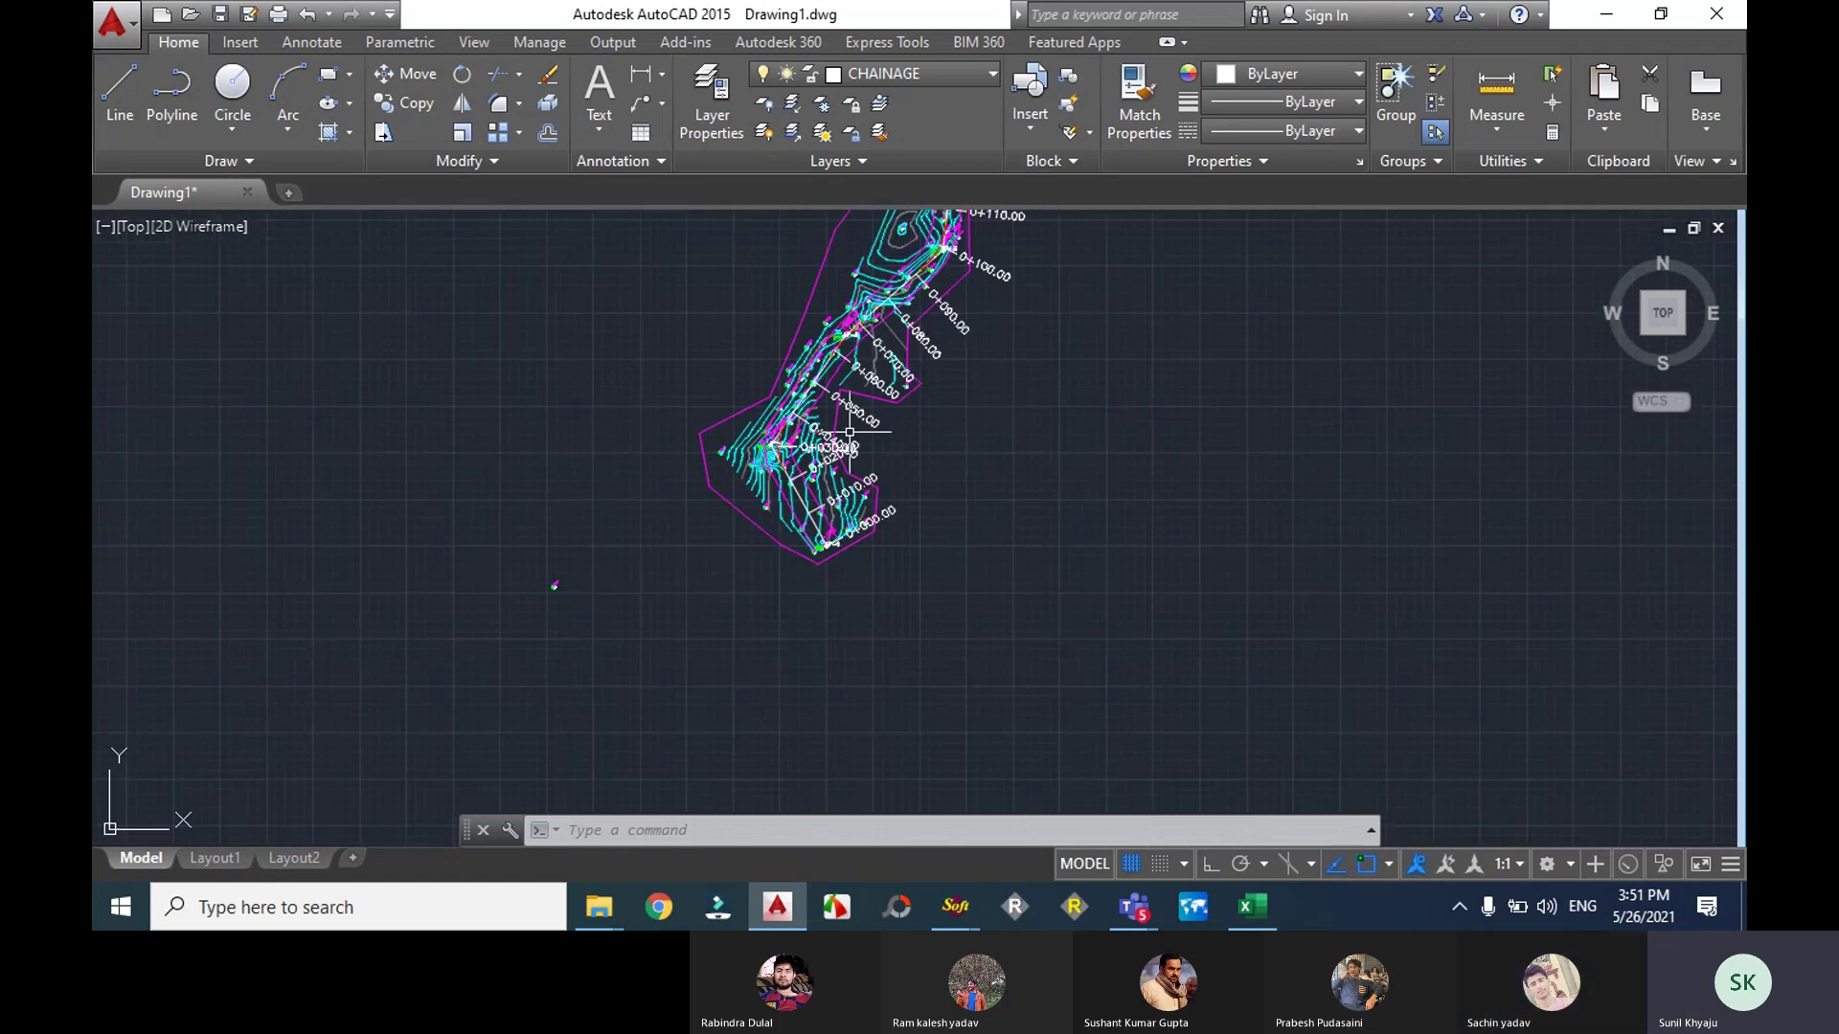
pyautogui.moveTo(553, 585); pyautogui.dragTo(453, 821, button='middle')
pyautogui.scroll(3, 900, 421)
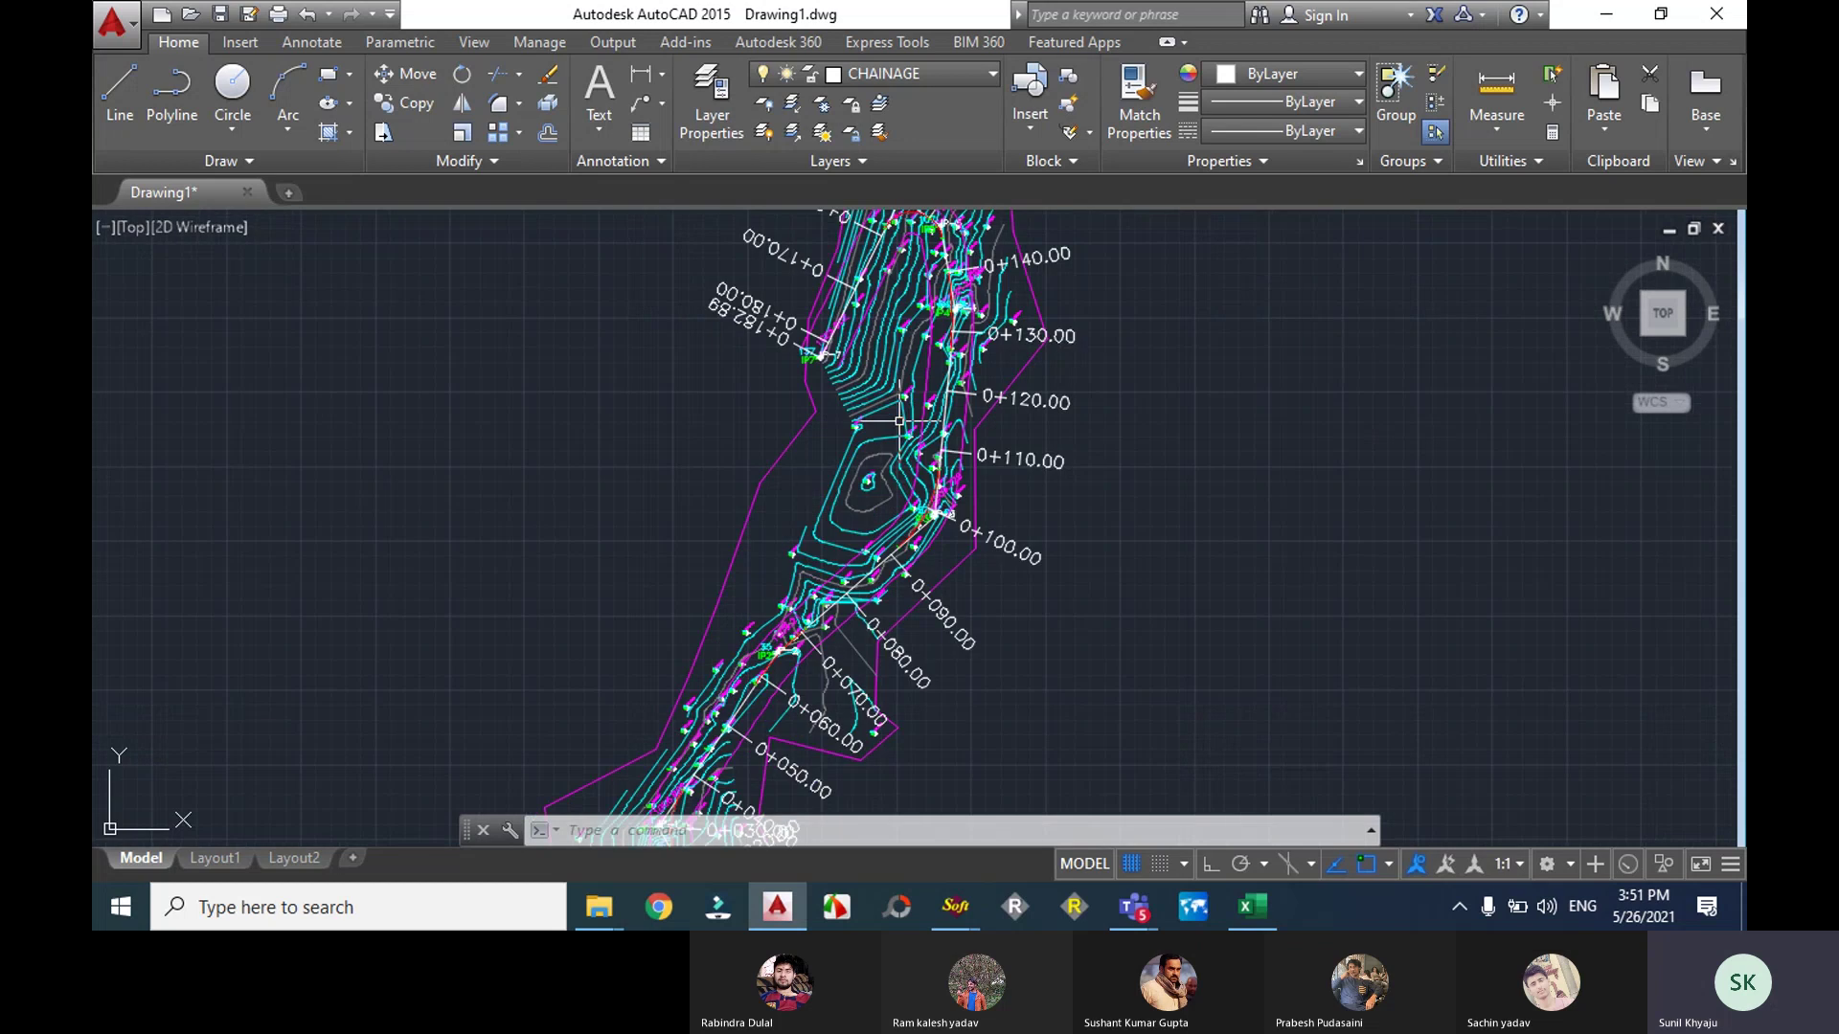
# Step: Switch from the AutoCAD drawing back to the SW_DTM Interactive Alignment window and draw the final alignment
pyautogui.scroll(-5, 900, 421)
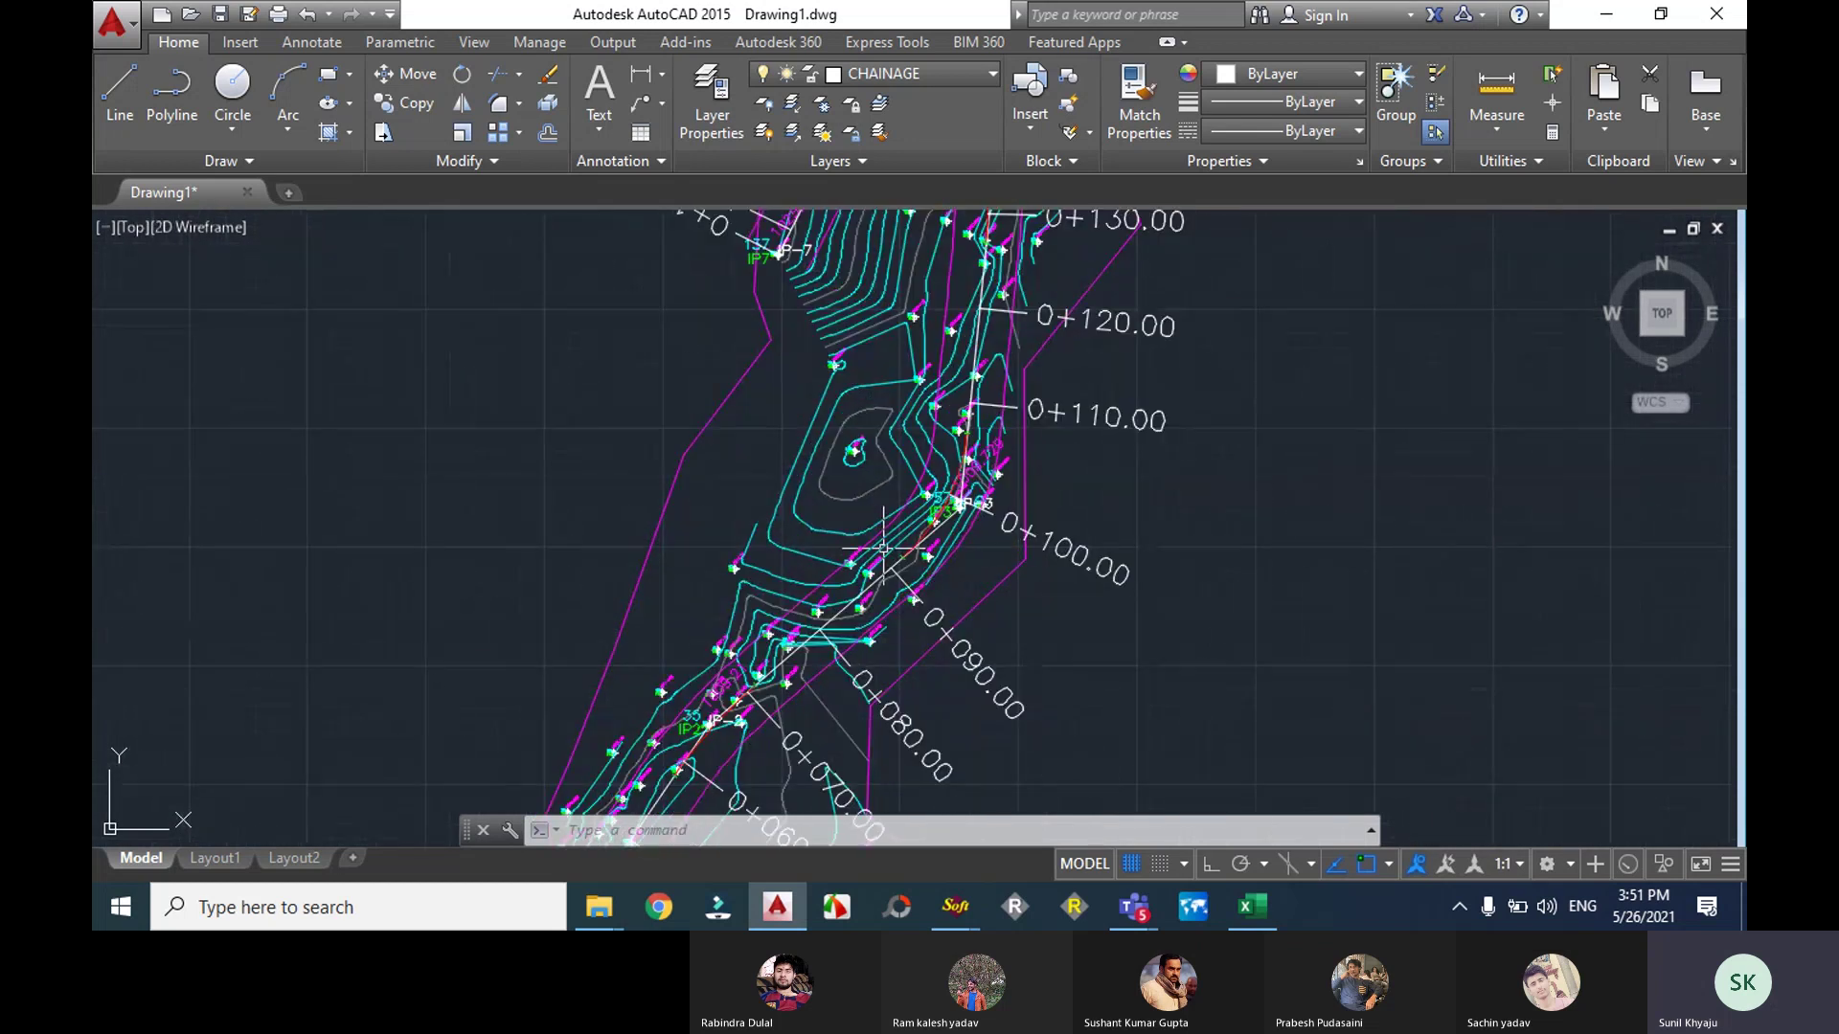
pyautogui.moveTo(862, 632); pyautogui.dragTo(814, 421, button='middle')
pyautogui.scroll(5, 766, 575)
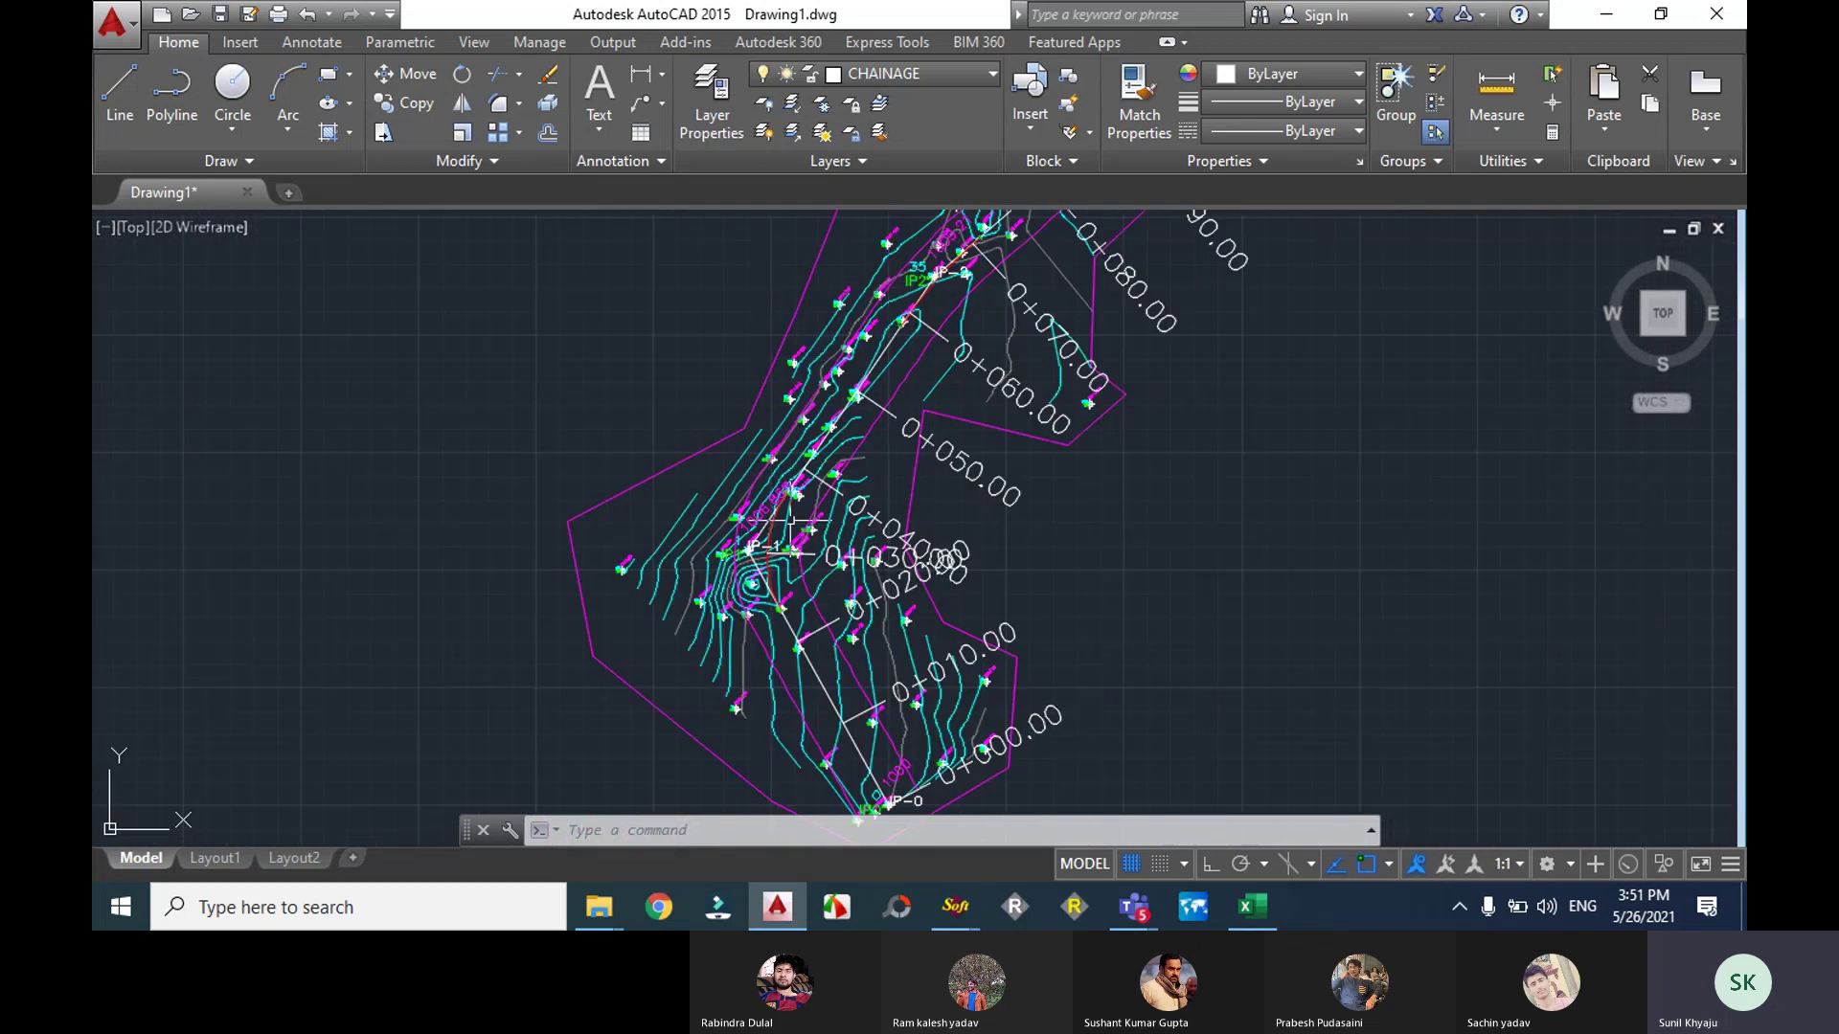
pyautogui.scroll(2, 763, 577)
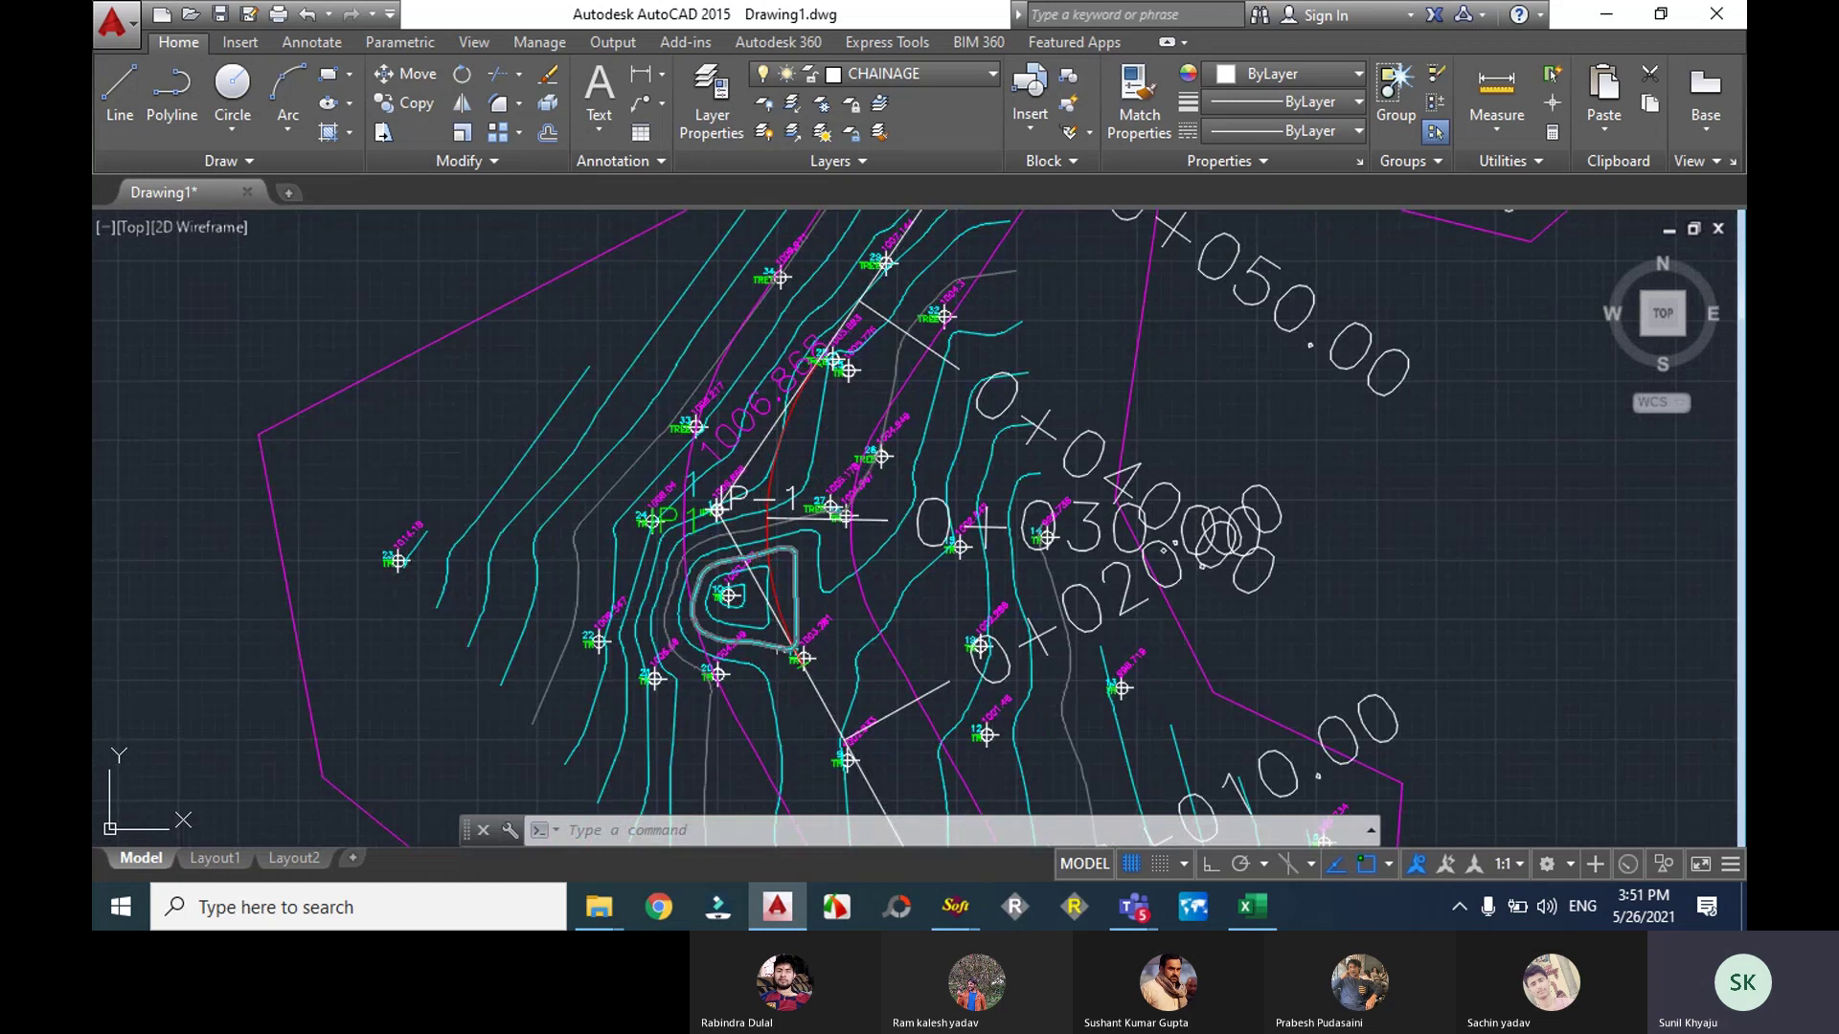
pyautogui.scroll(2, 819, 672)
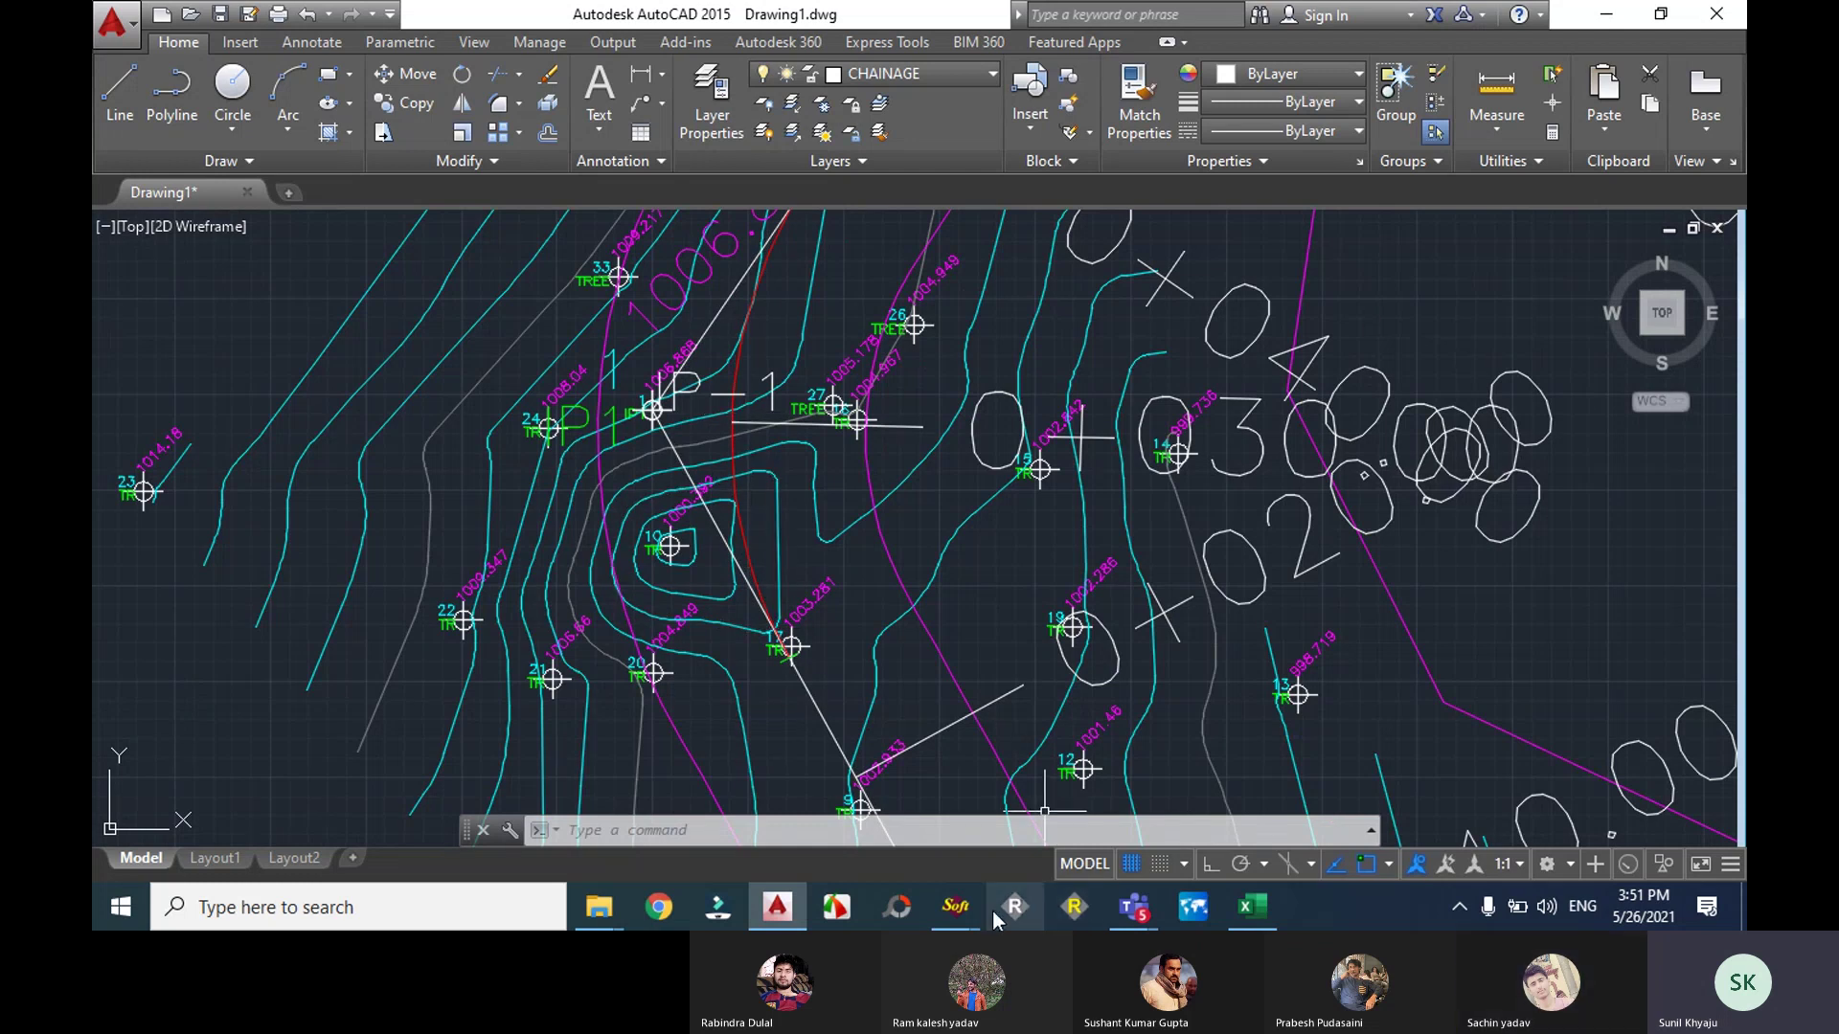
pyautogui.moveTo(953, 910)
pyautogui.click(1081, 795)
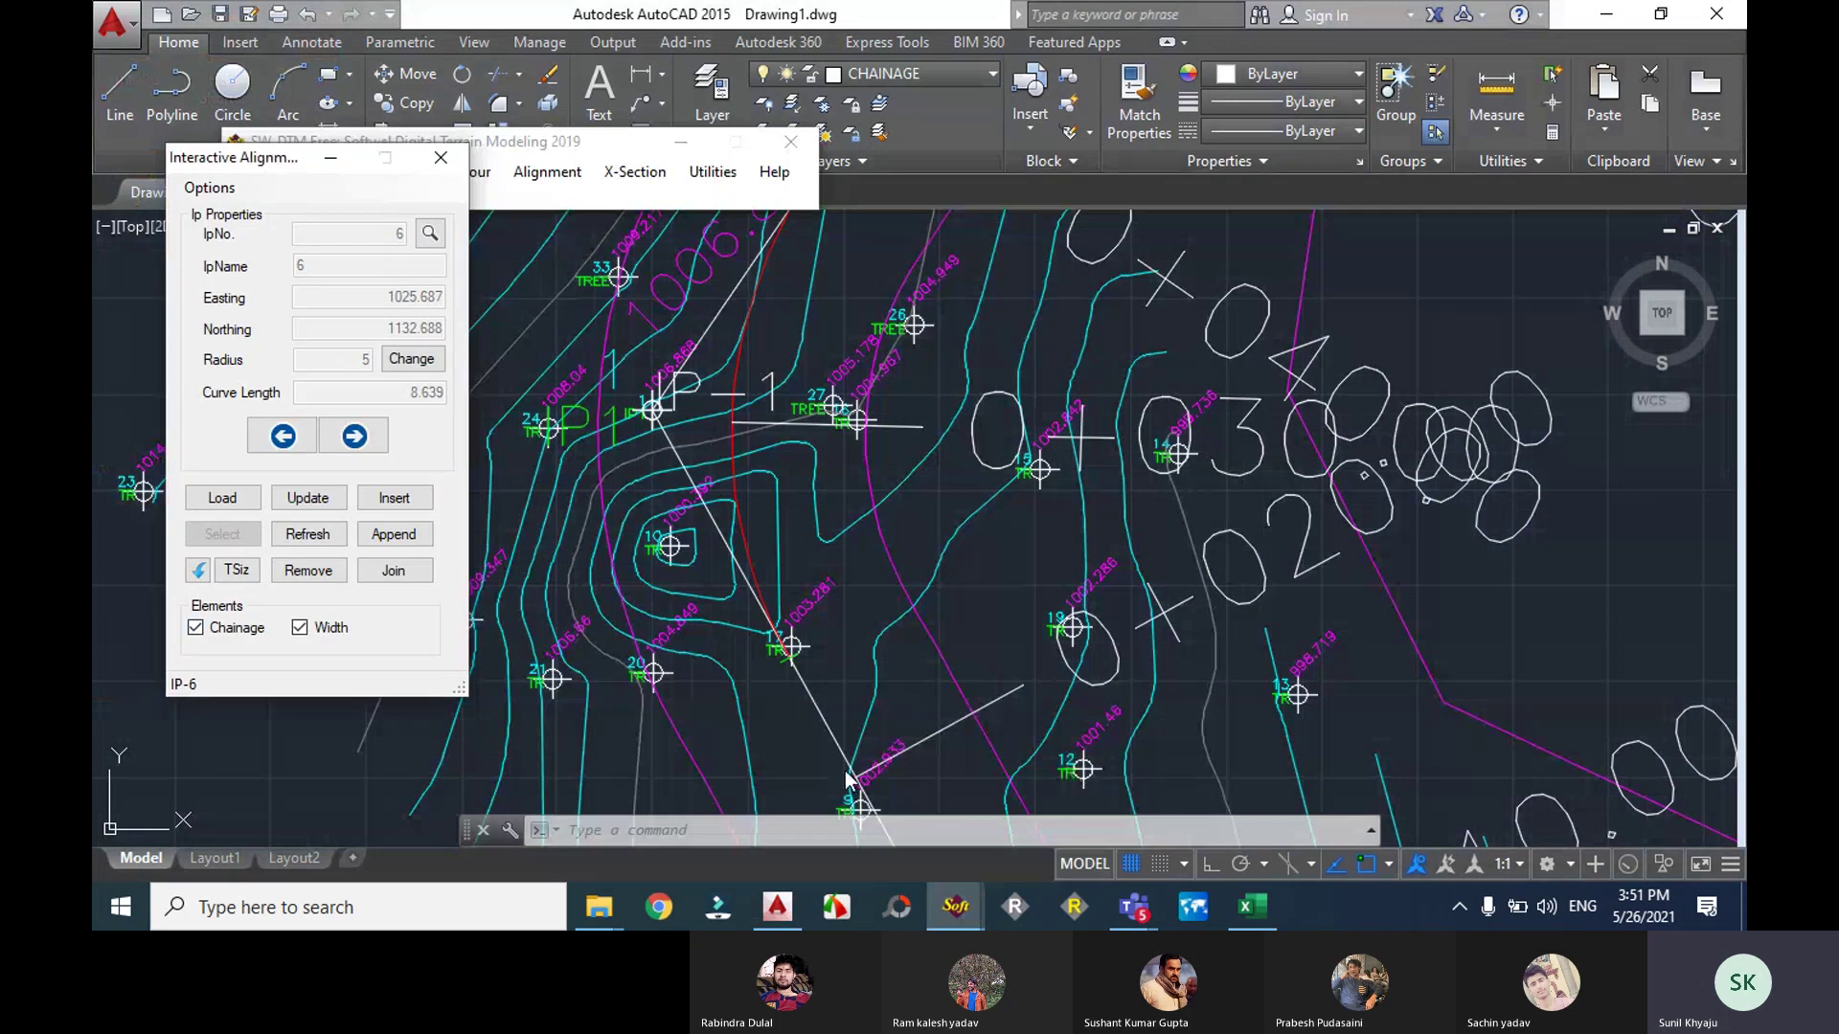
pyautogui.click(198, 572)
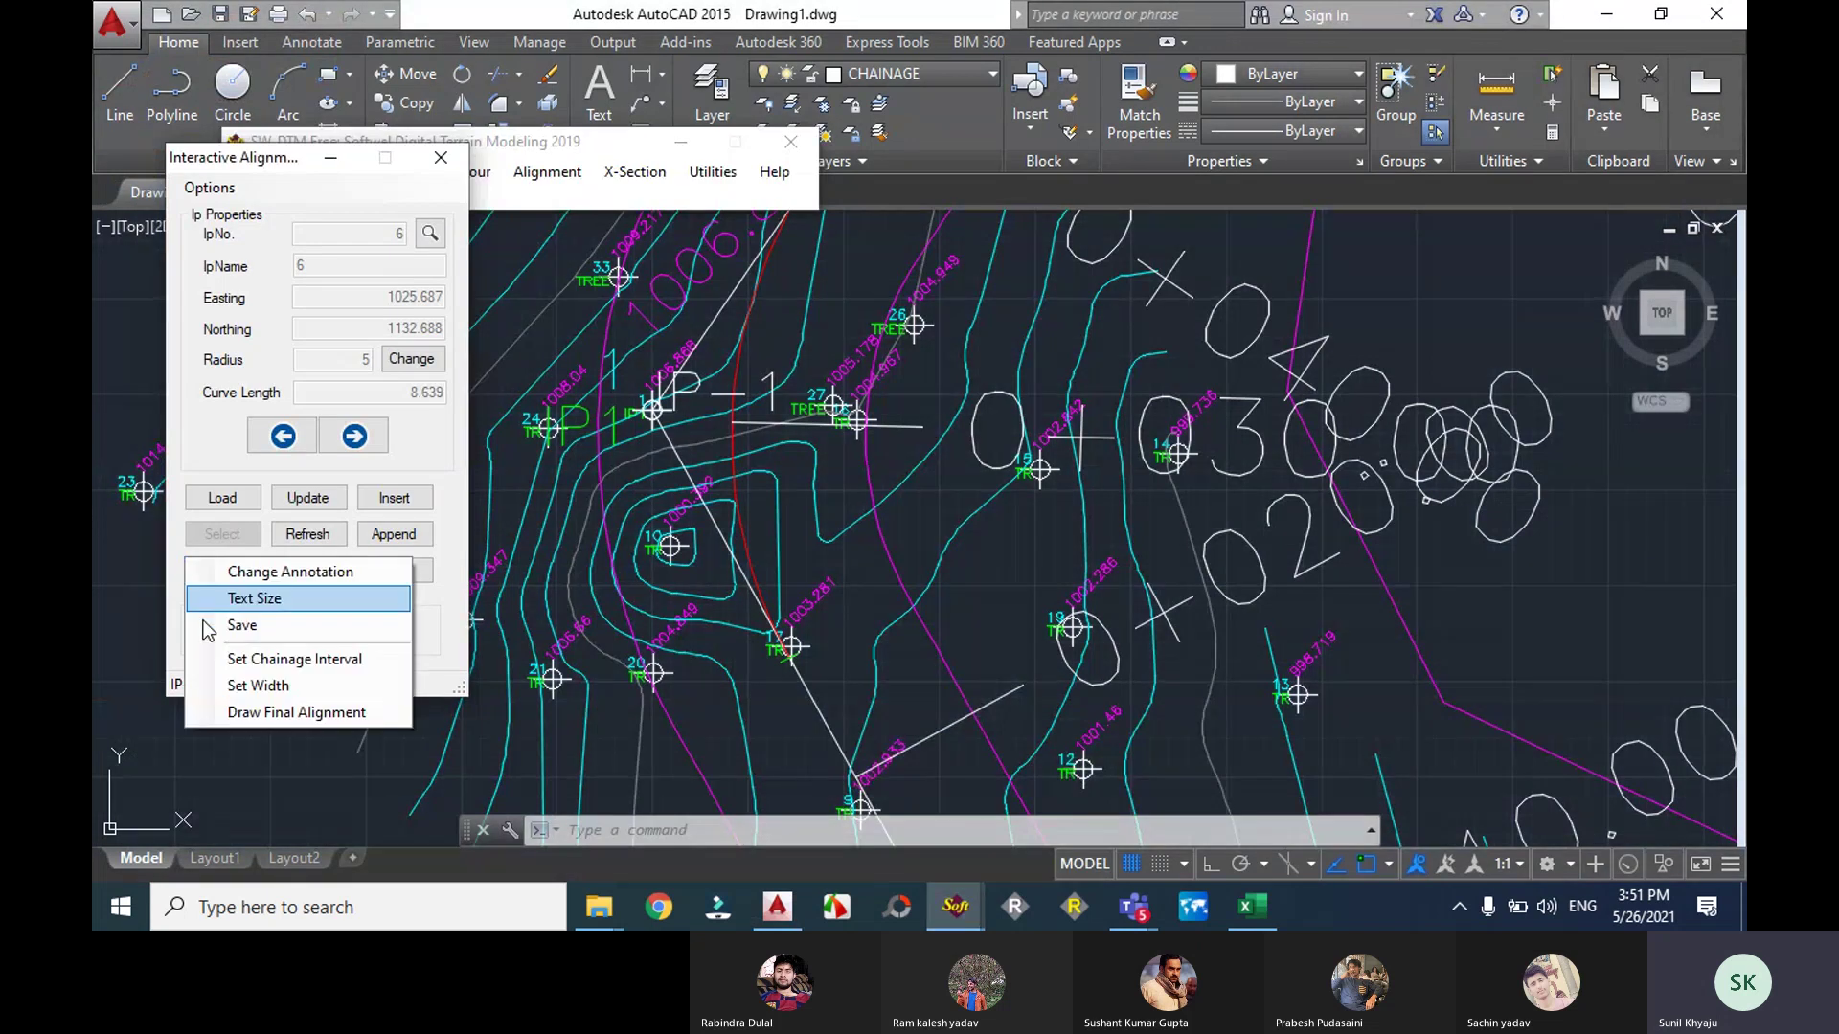
pyautogui.click(274, 710)
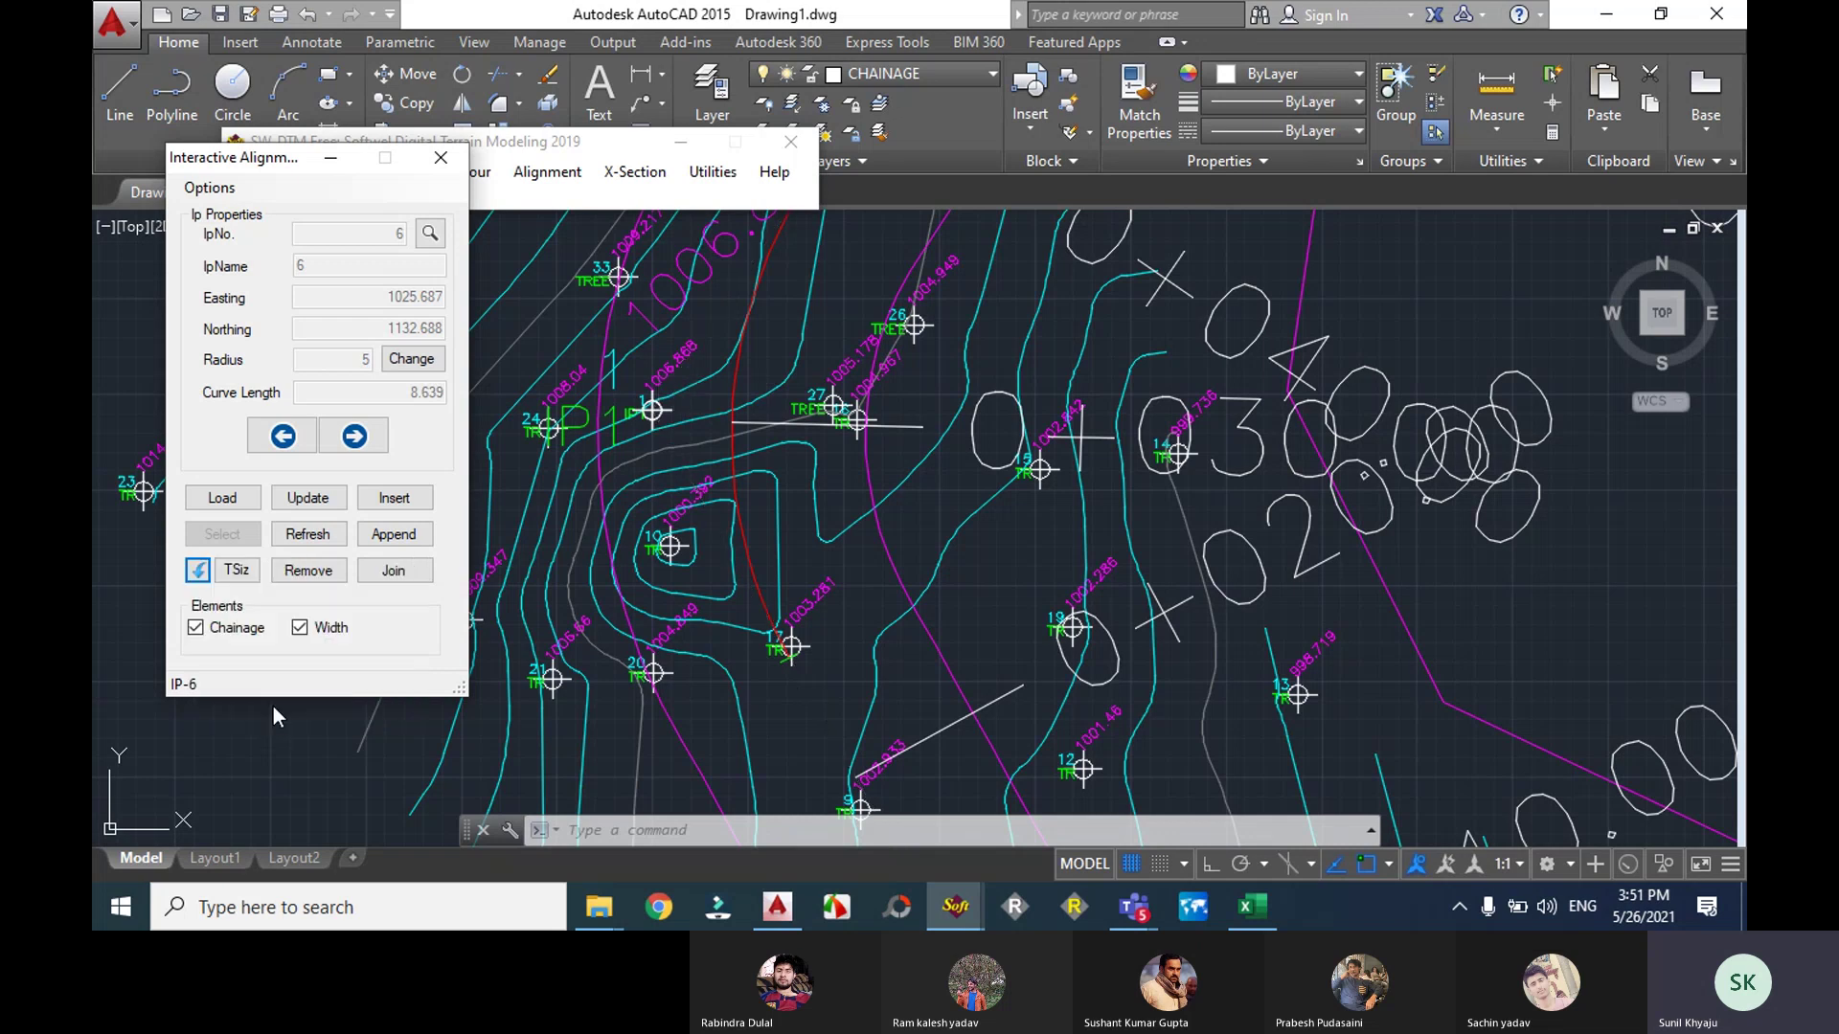
# Step: Examine the final alignment in AutoCAD around IP 0 and IP 1, and select its polyline
pyautogui.scroll(-4, 761, 552)
pyautogui.click(772, 567)
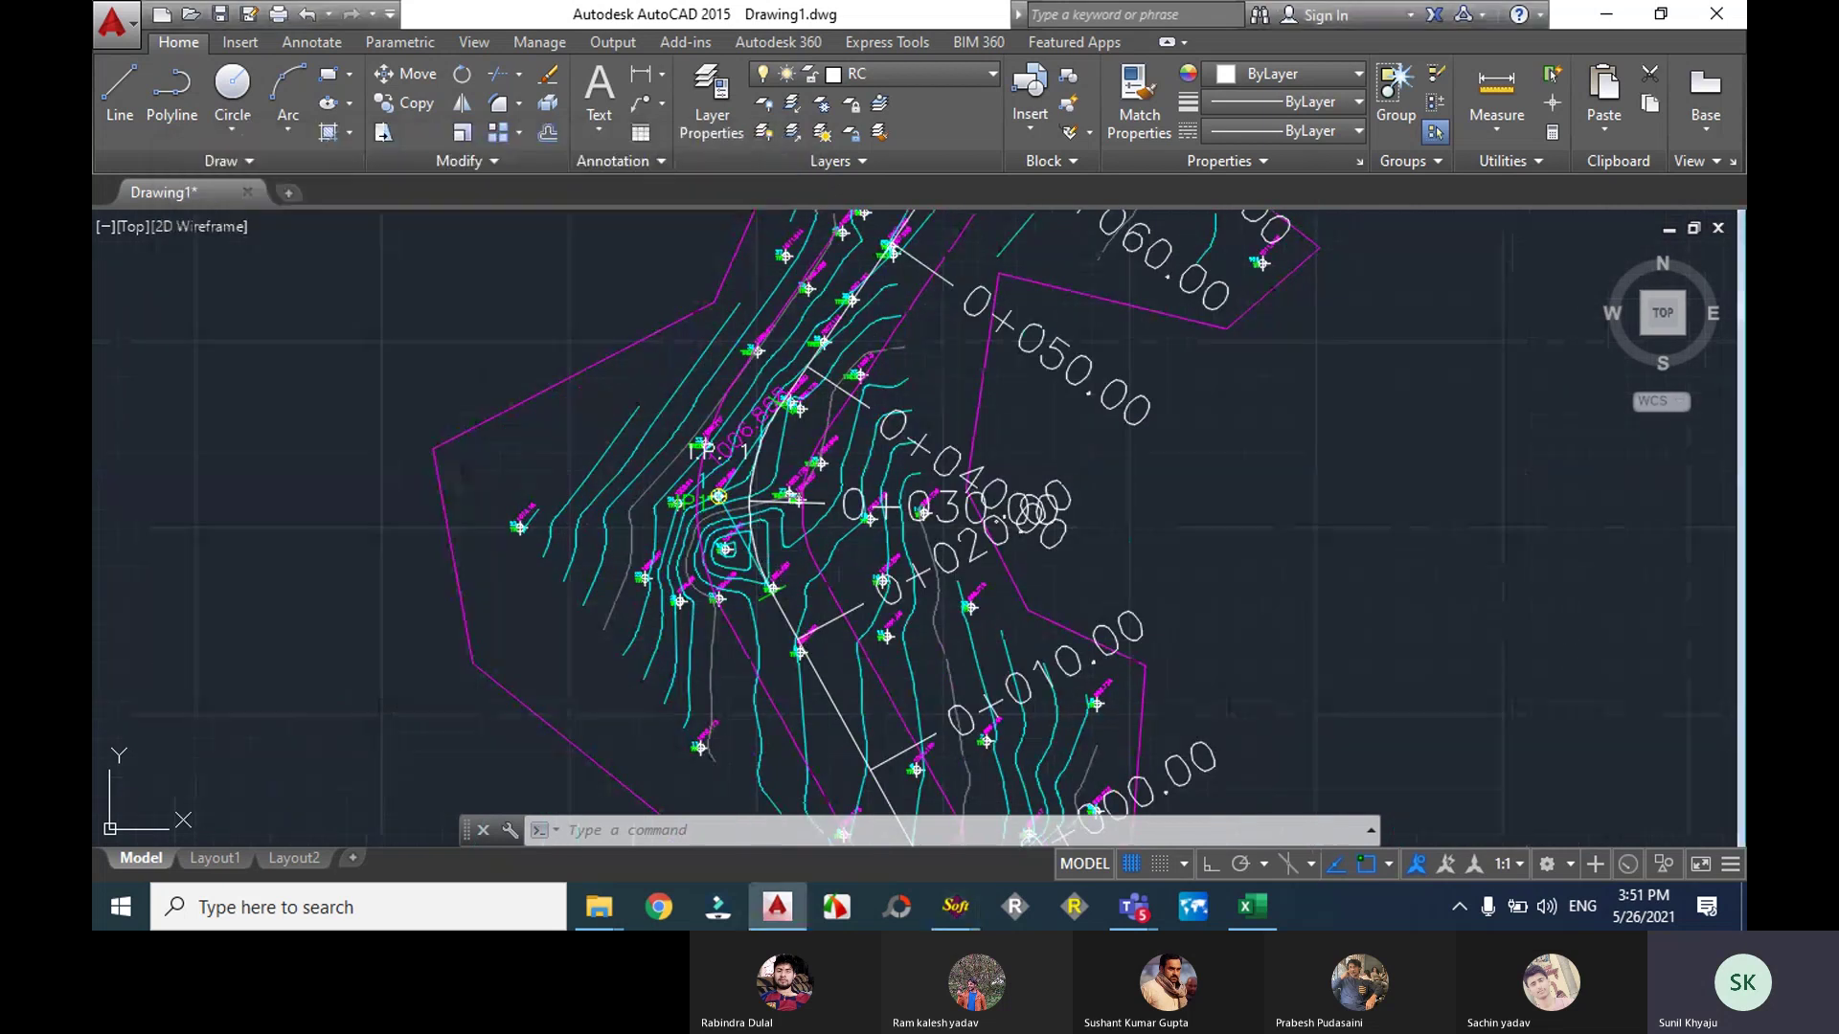
pyautogui.scroll(-5, 772, 567)
pyautogui.scroll(12, 730, 471)
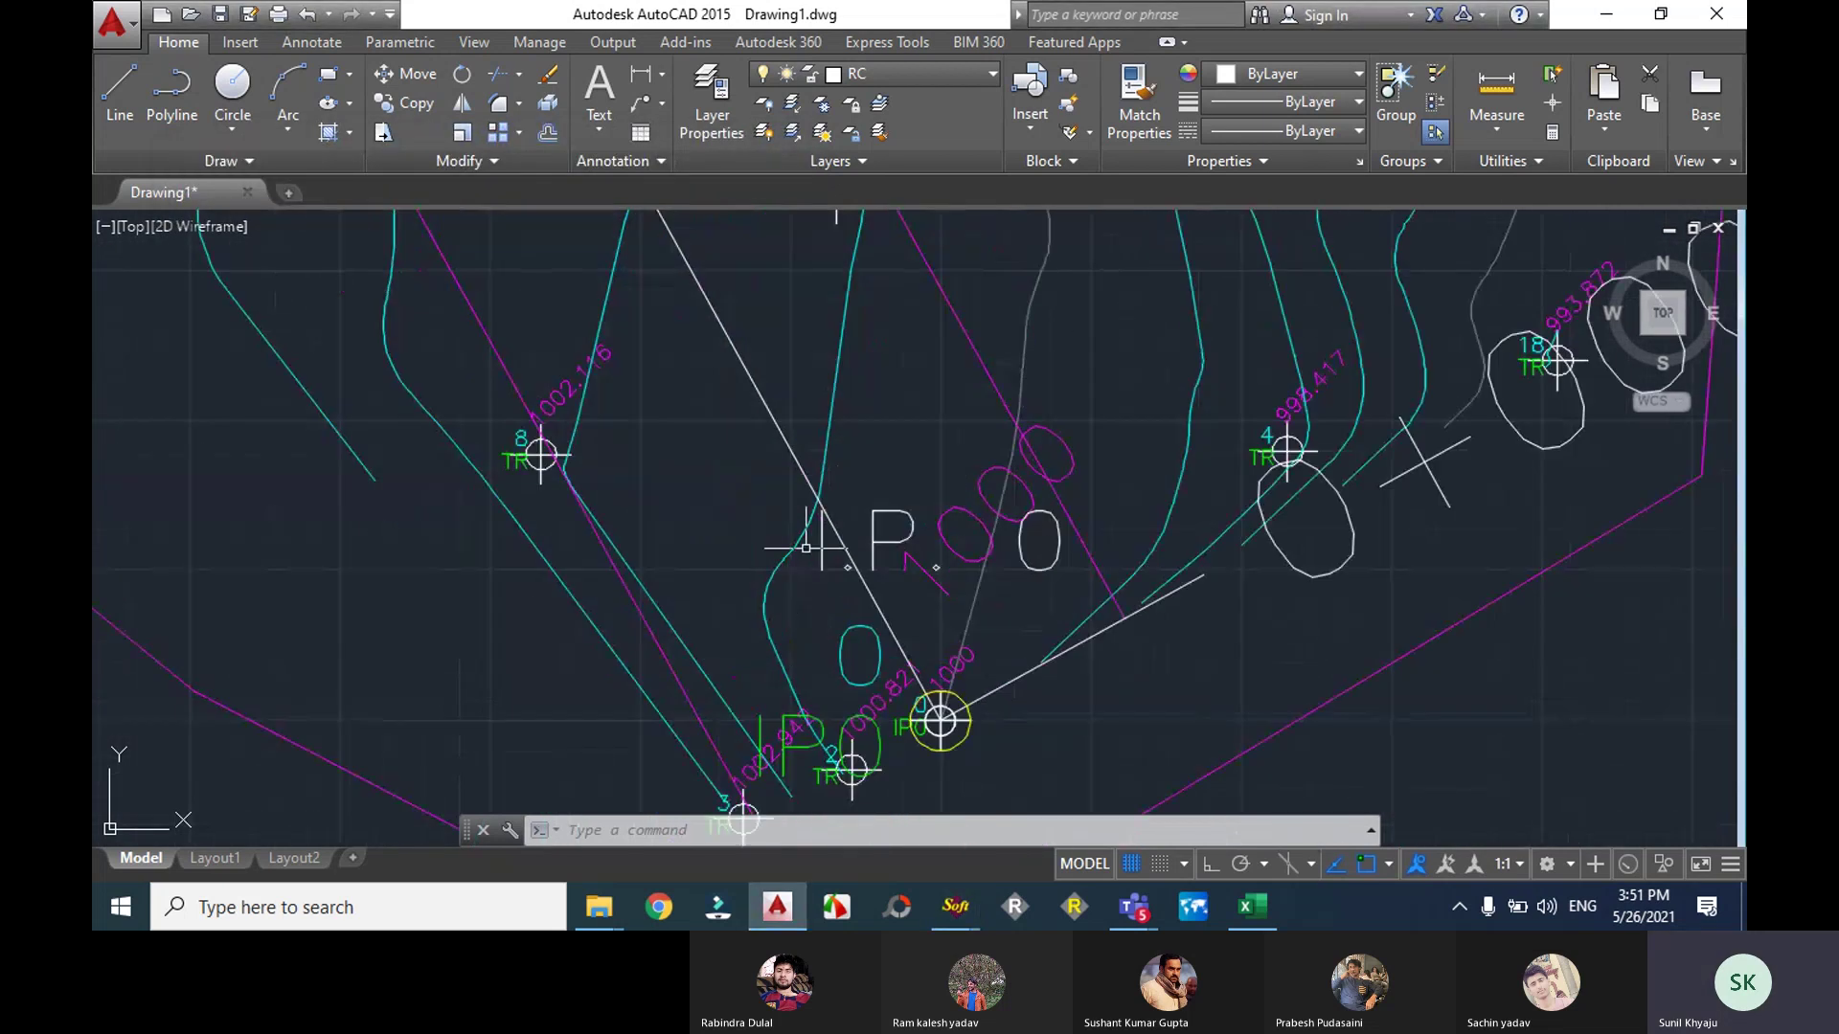
pyautogui.scroll(-8, 731, 471)
pyautogui.scroll(8, 623, 230)
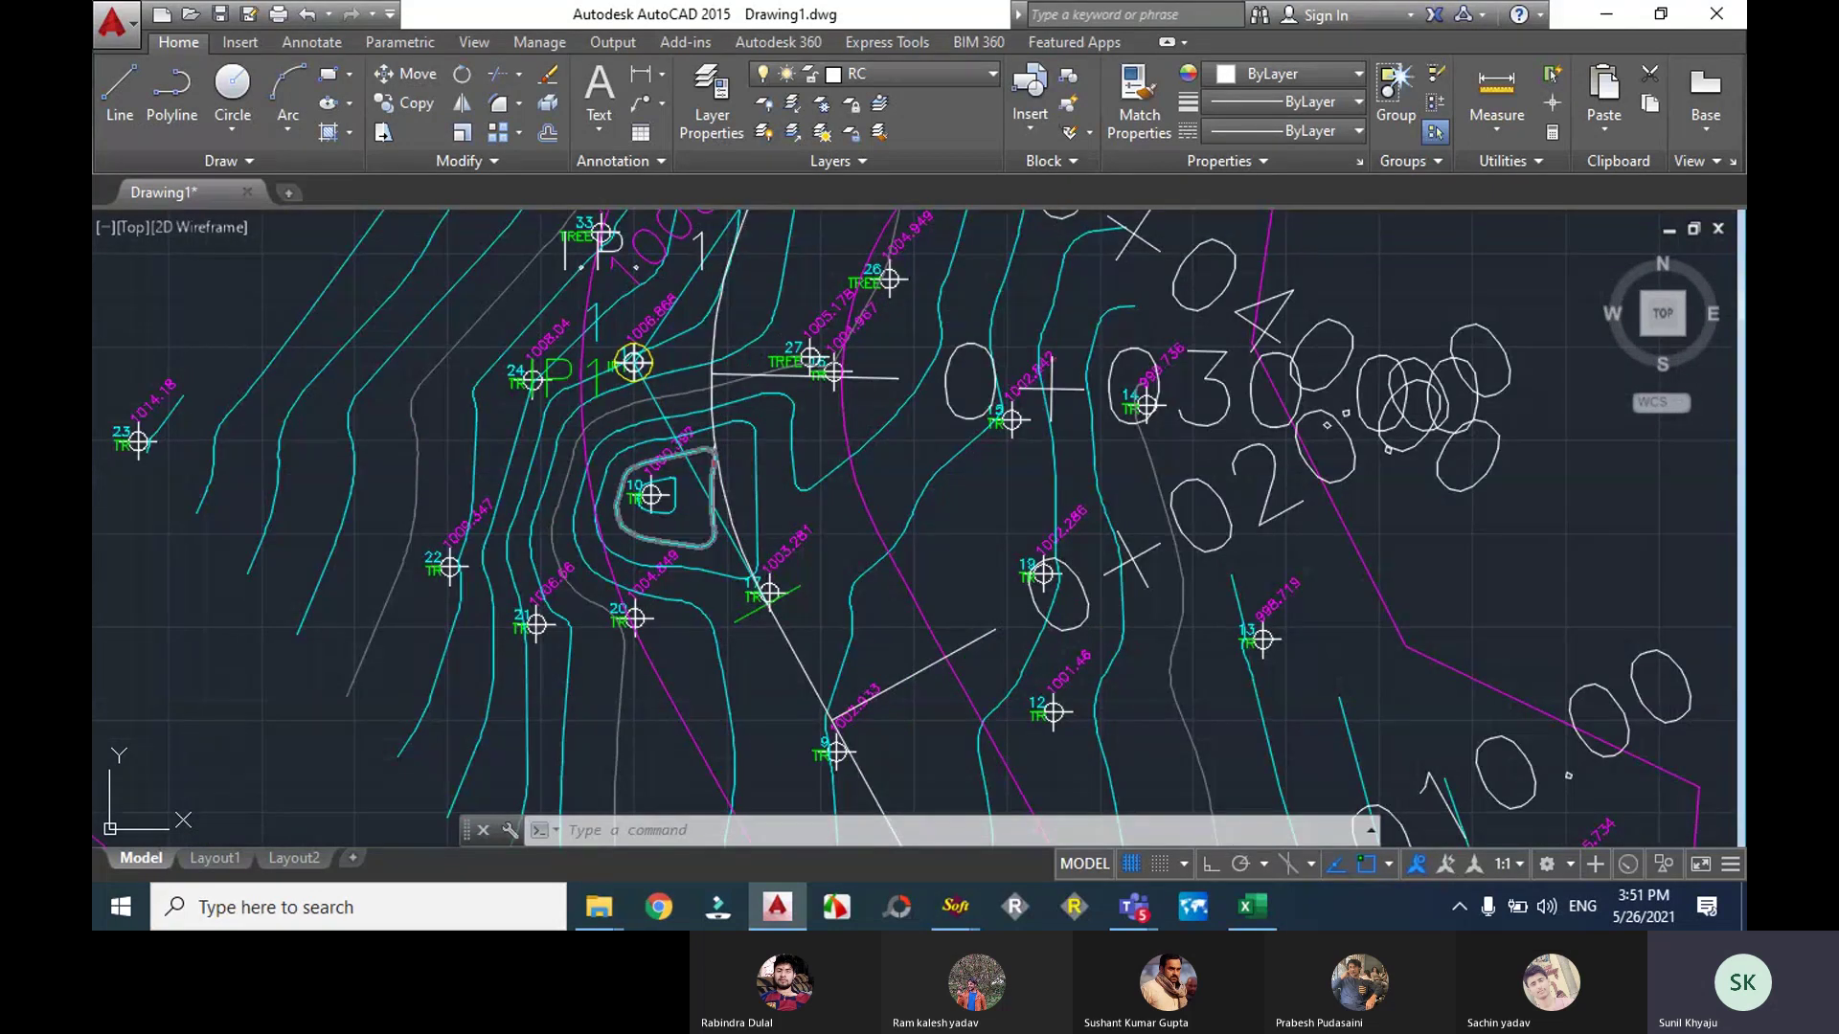
pyautogui.click(722, 476)
pyautogui.scroll(-6, 722, 476)
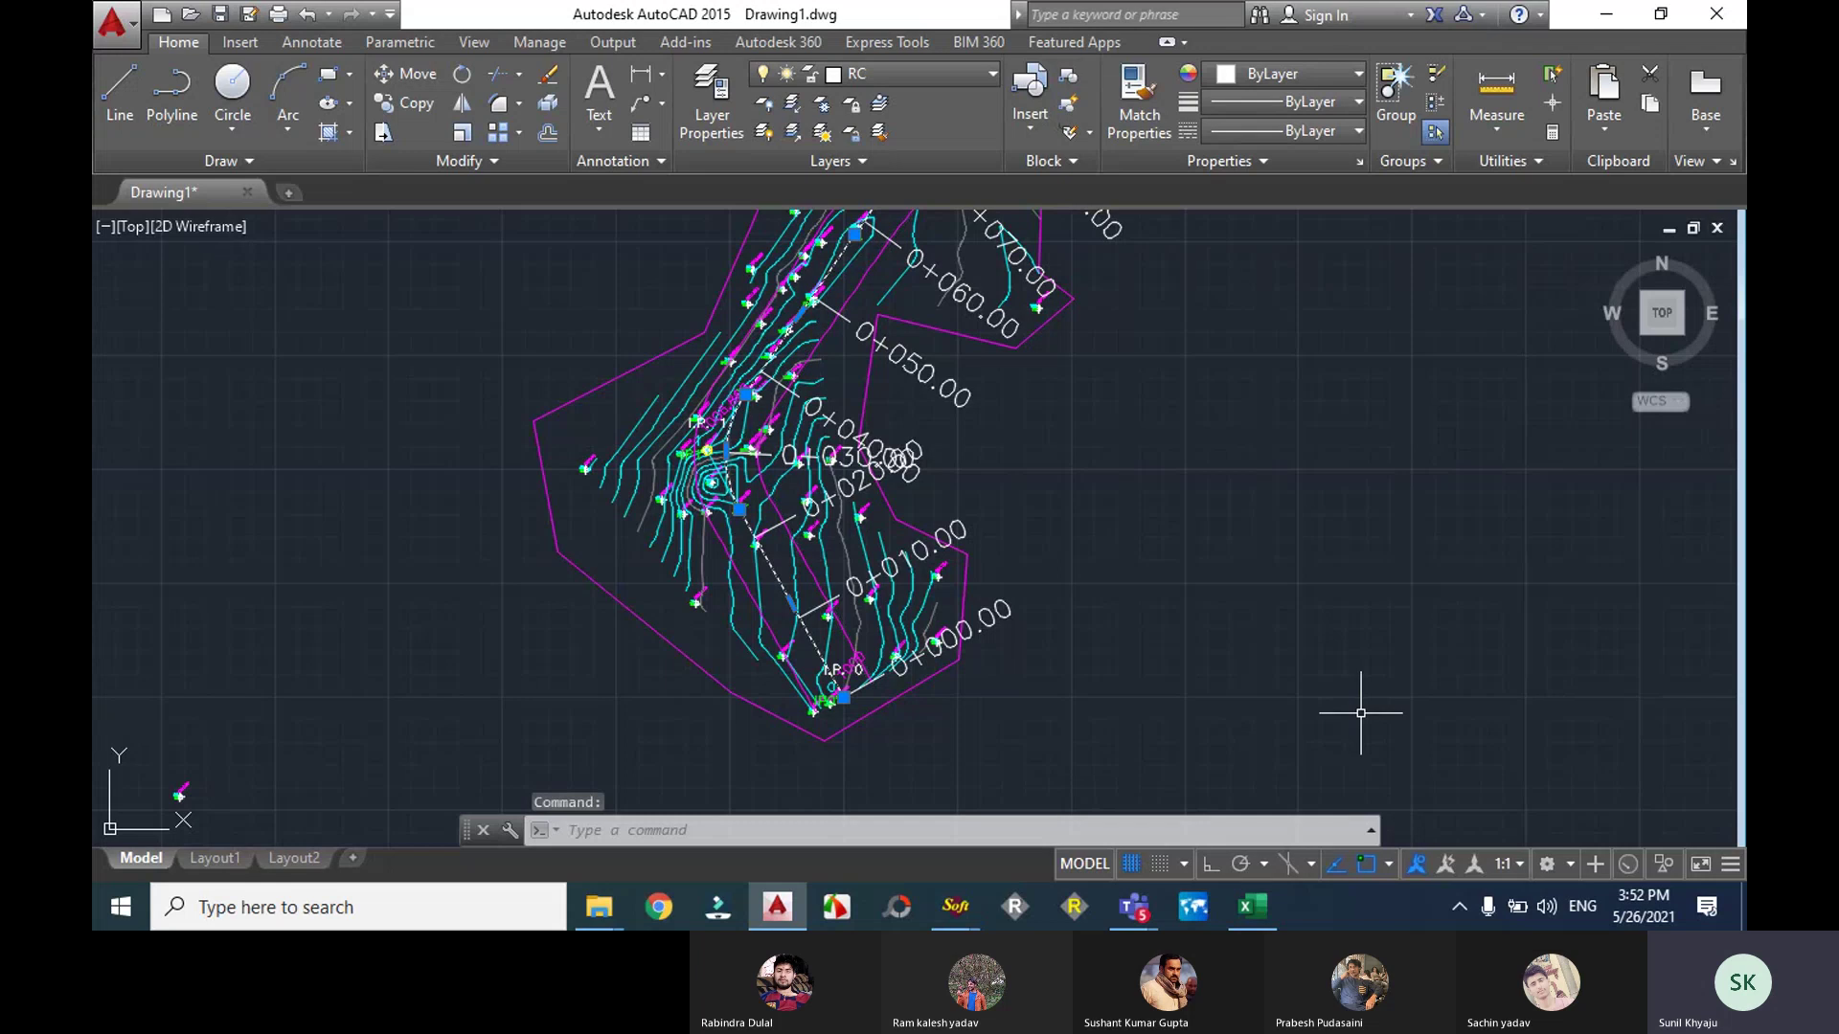
# Step: Follow the selected final alignment from IP 2 to IP 7, deselect it, and inspect its start near IP 0 again
pyautogui.scroll(8, 943, 429)
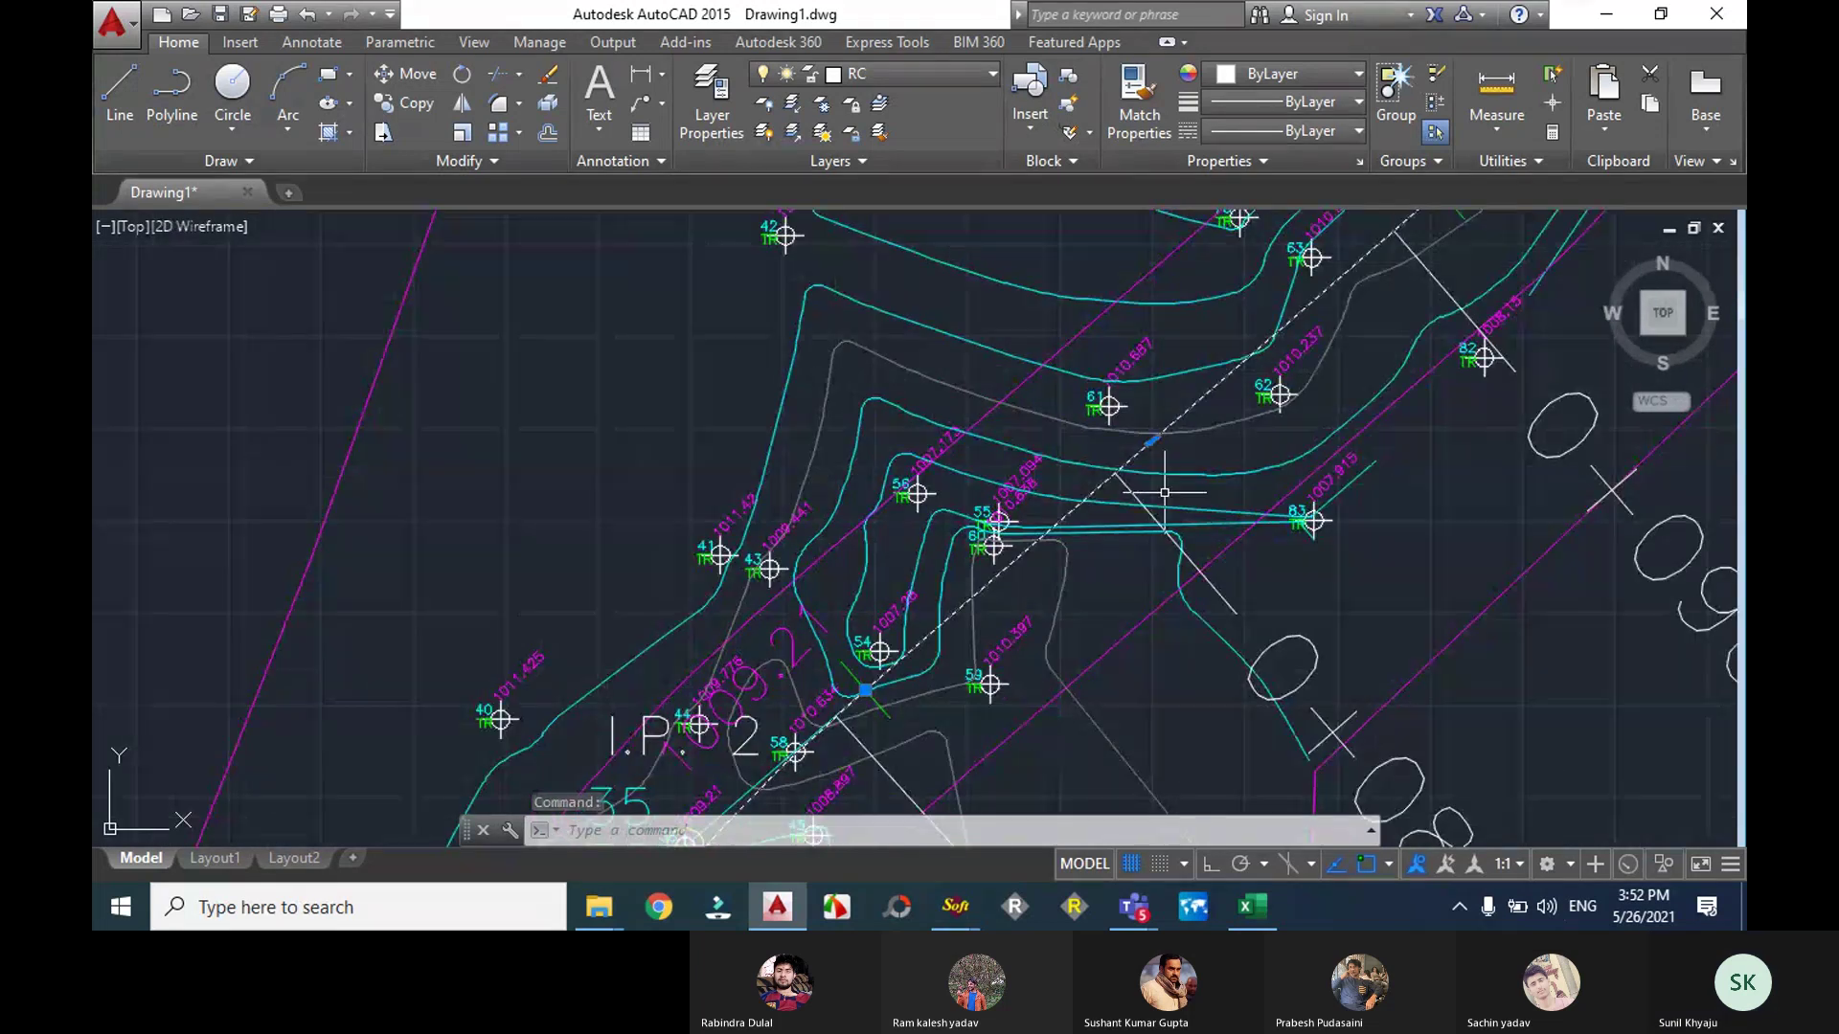
pyautogui.scroll(-5, 943, 429)
pyautogui.moveTo(943, 429); pyautogui.dragTo(759, 770, button='middle')
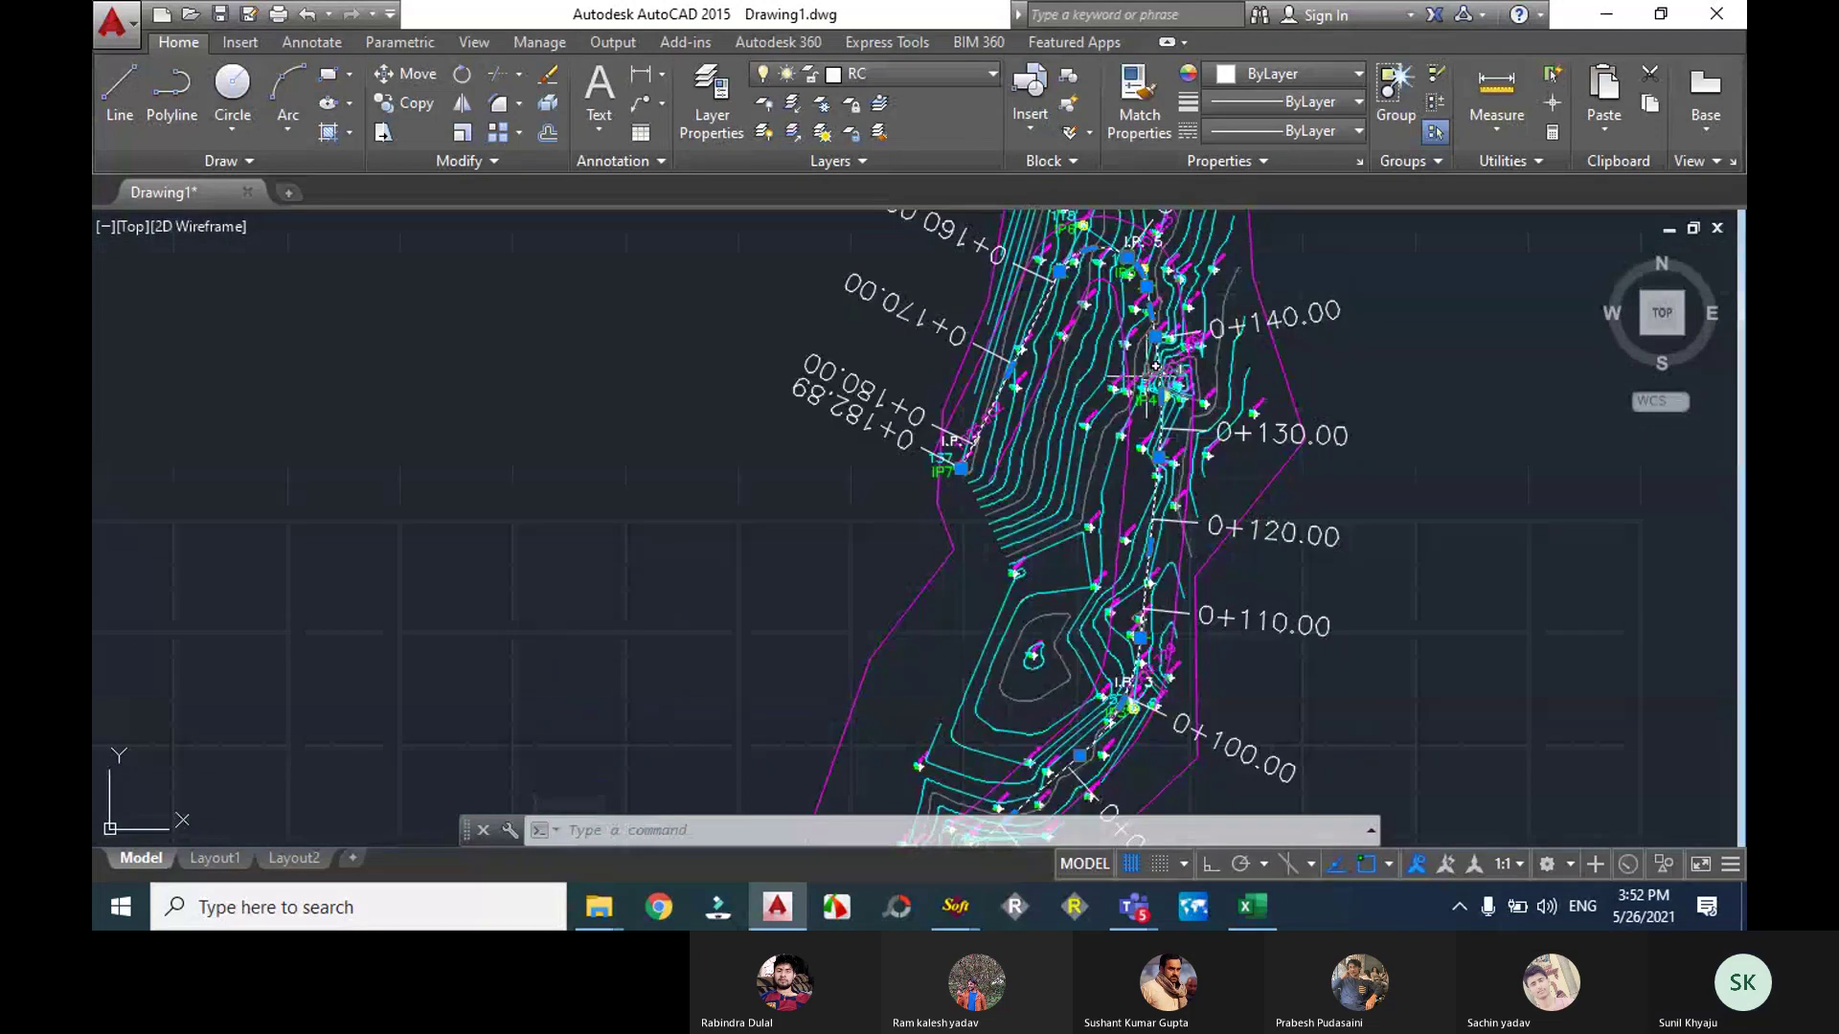
pyautogui.scroll(8, 1130, 526)
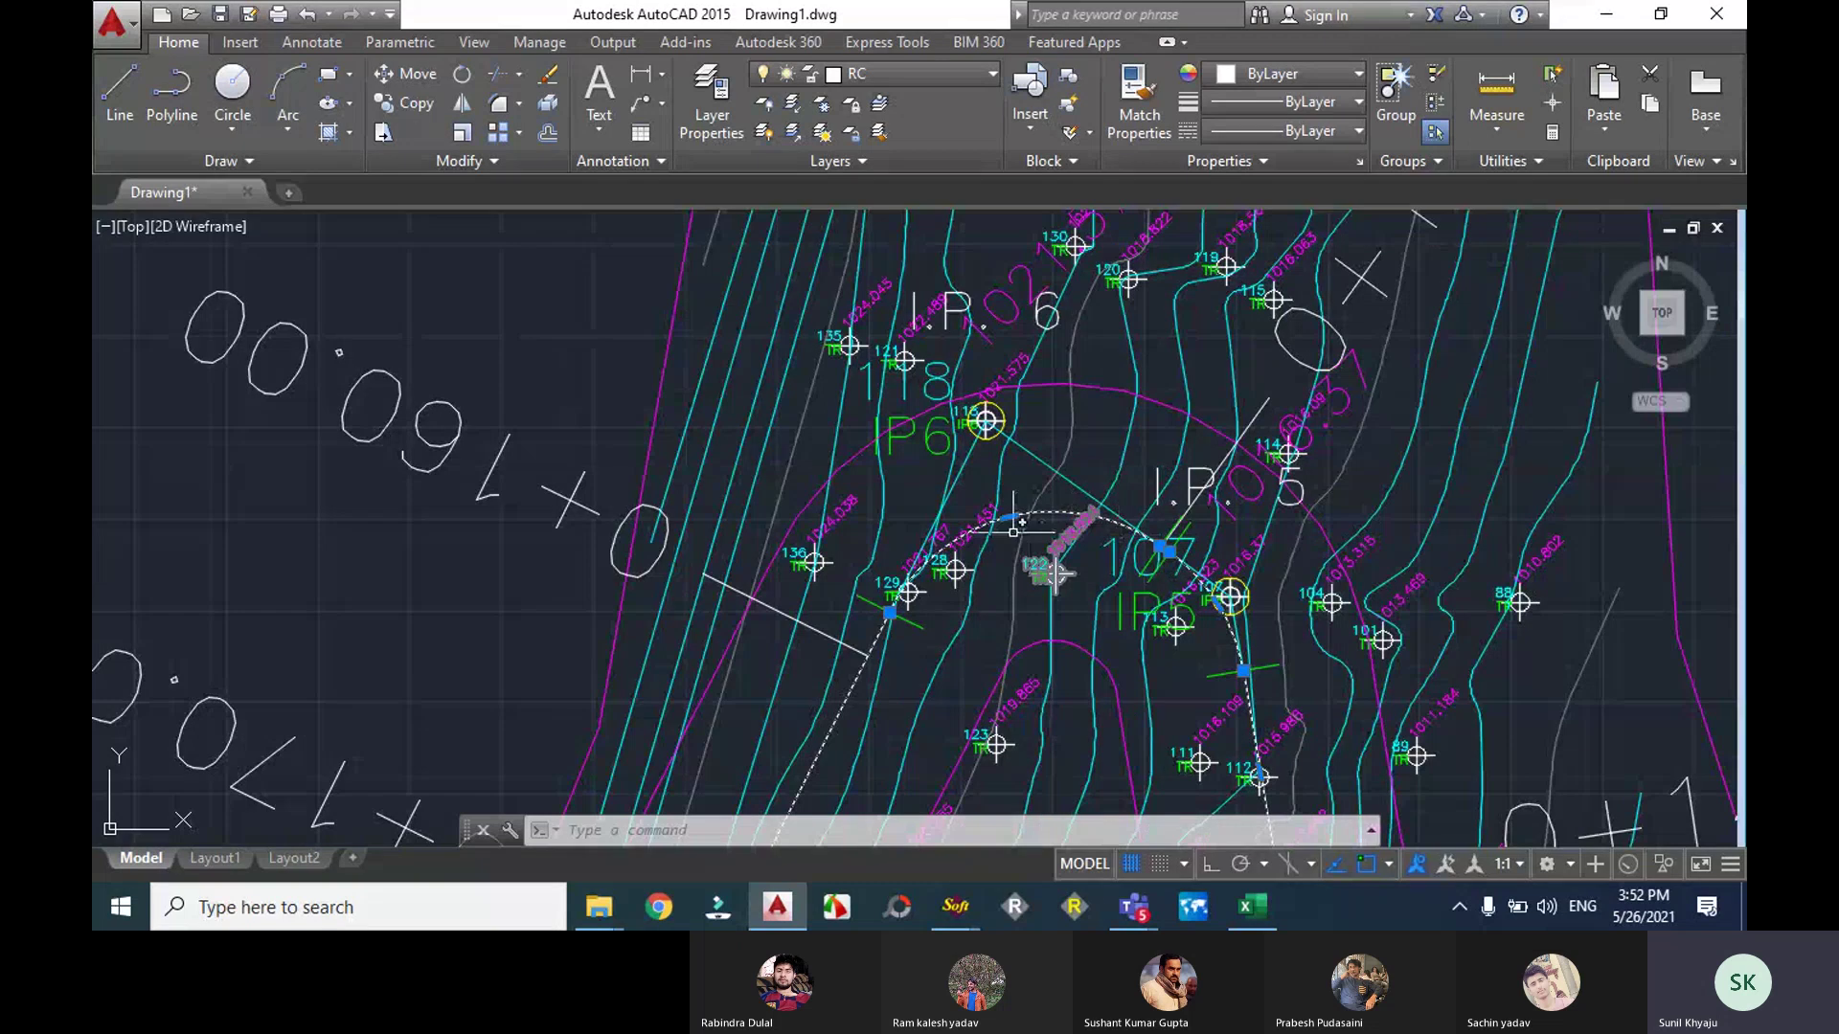
pyautogui.scroll(-5, 1054, 537)
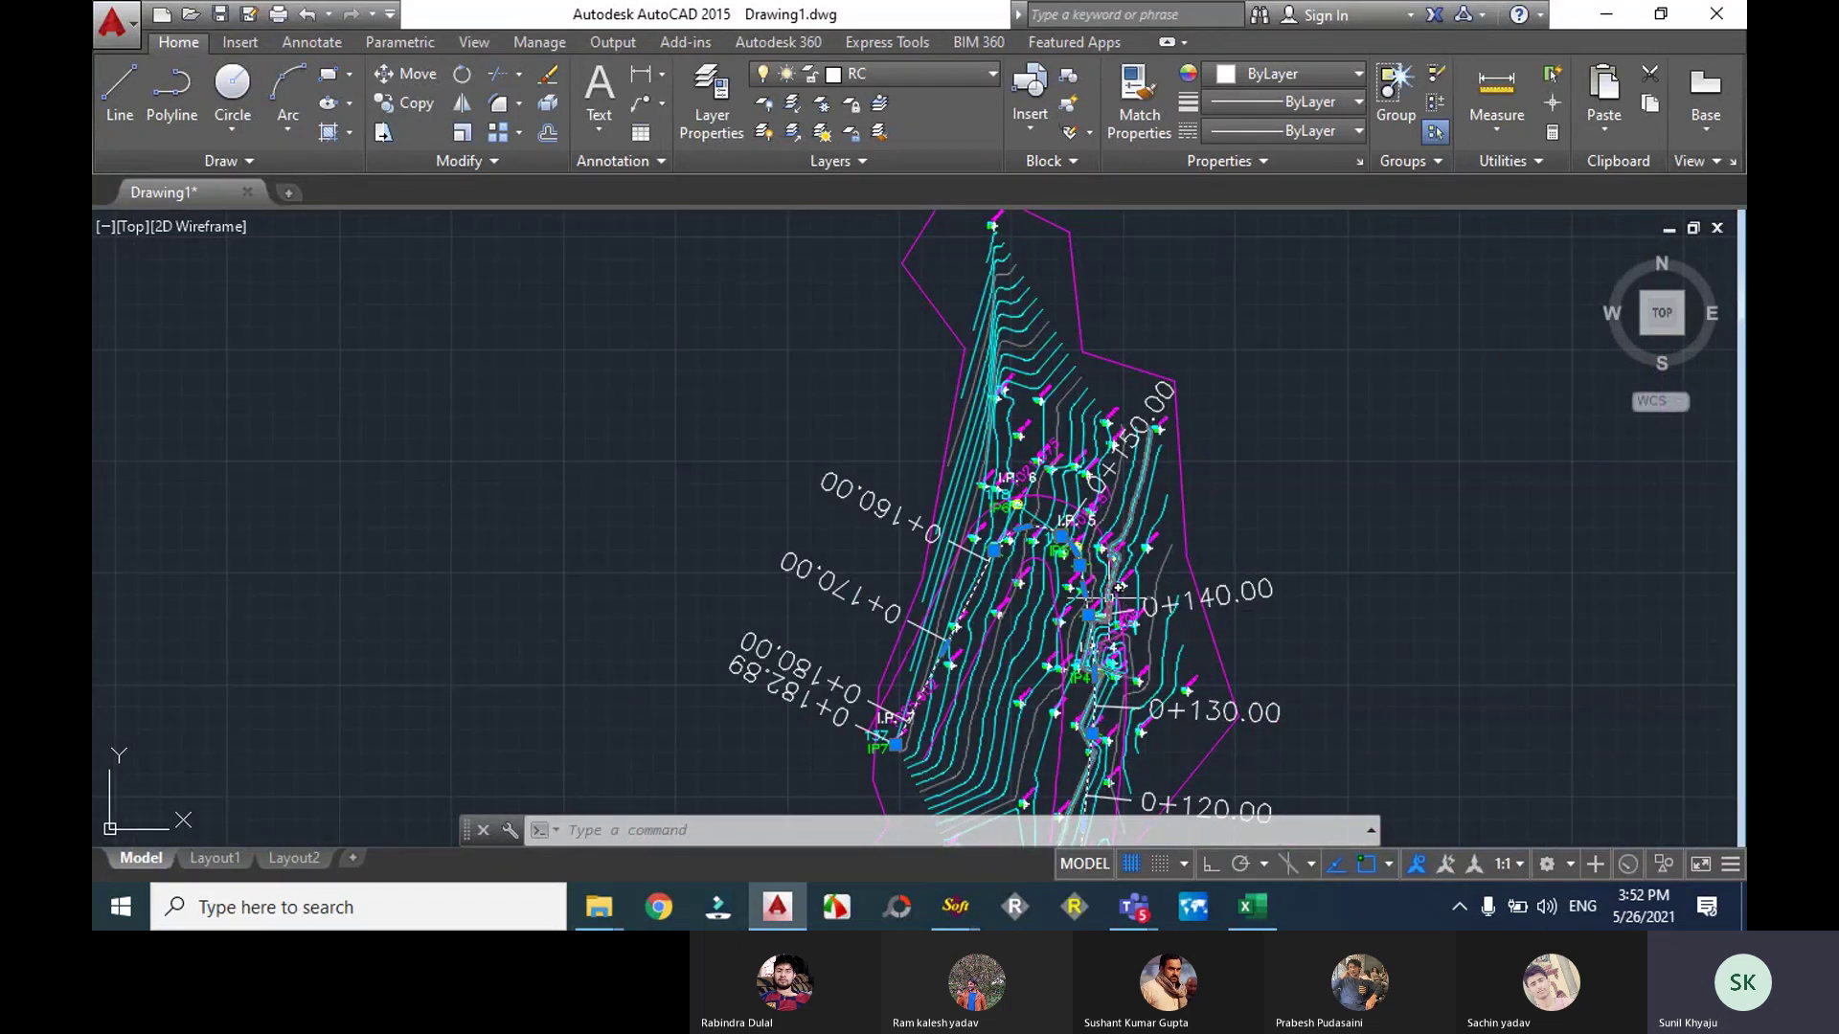
pyautogui.press('Escape')
pyautogui.scroll(-5, 1118, 587)
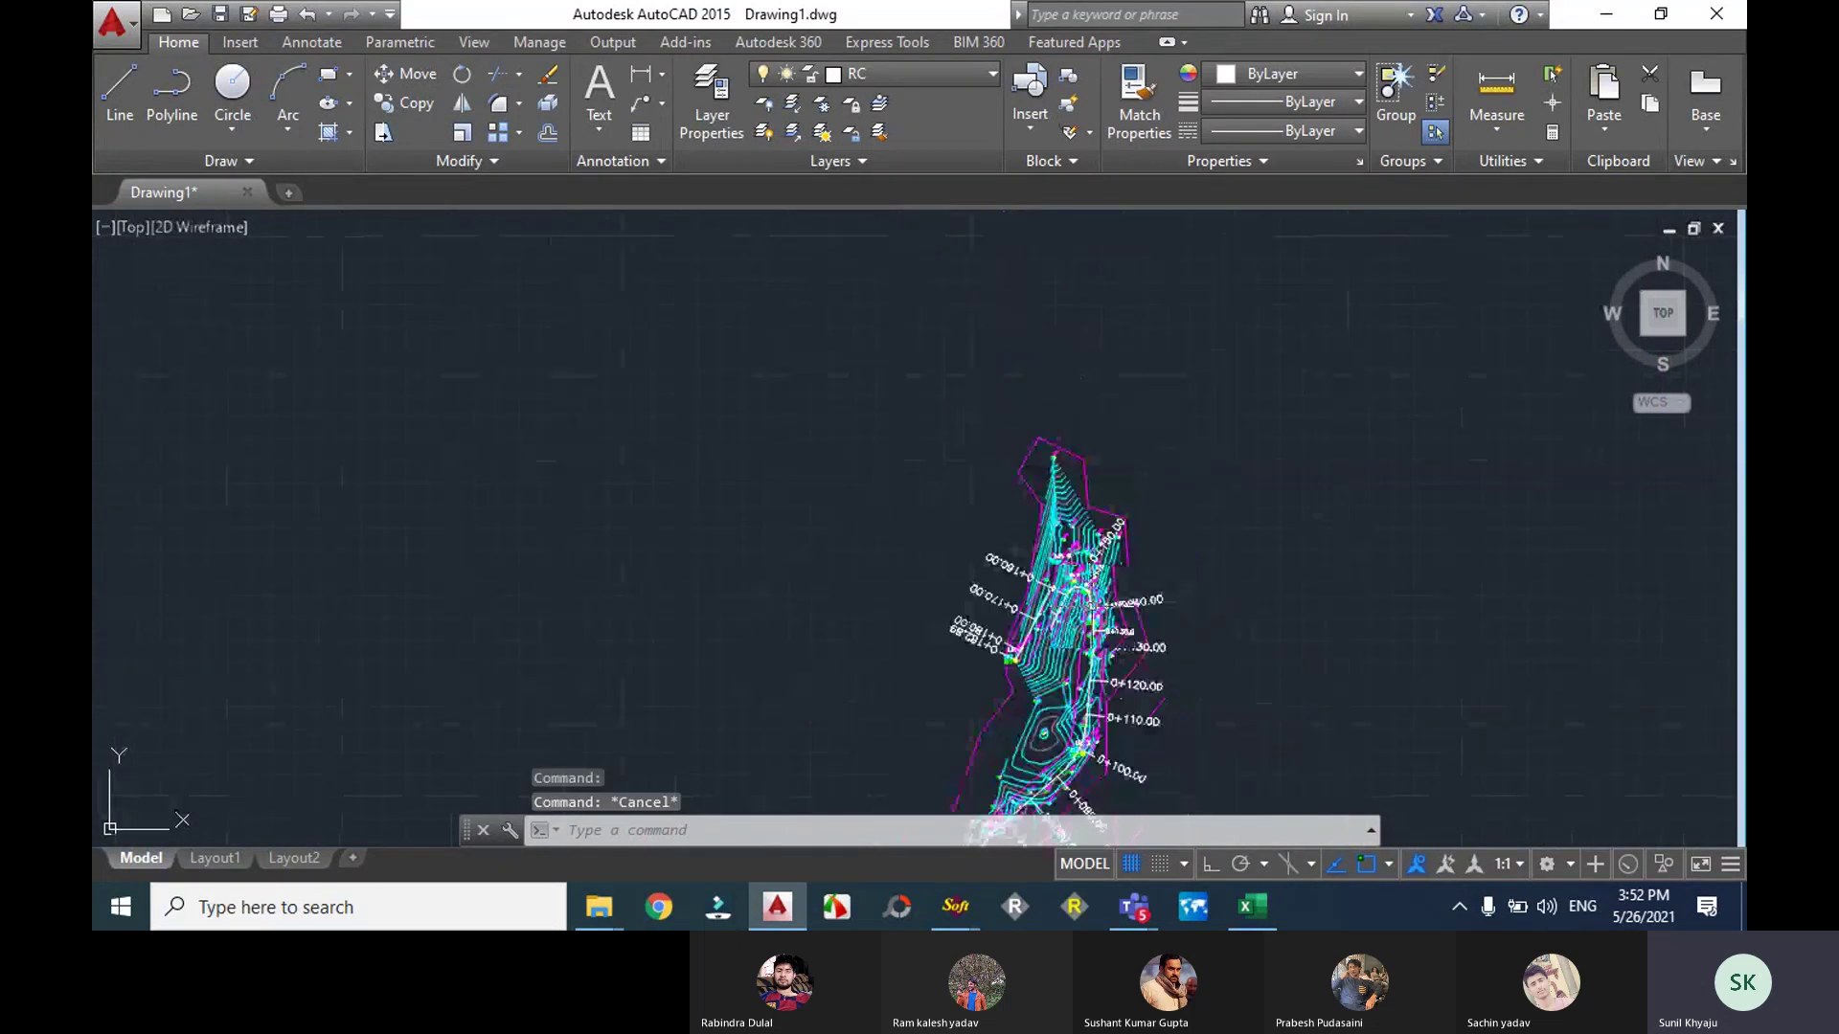
pyautogui.scroll(6, 1074, 749)
pyautogui.scroll(2, 1073, 749)
pyautogui.moveTo(1074, 749); pyautogui.dragTo(972, 509, button='middle')
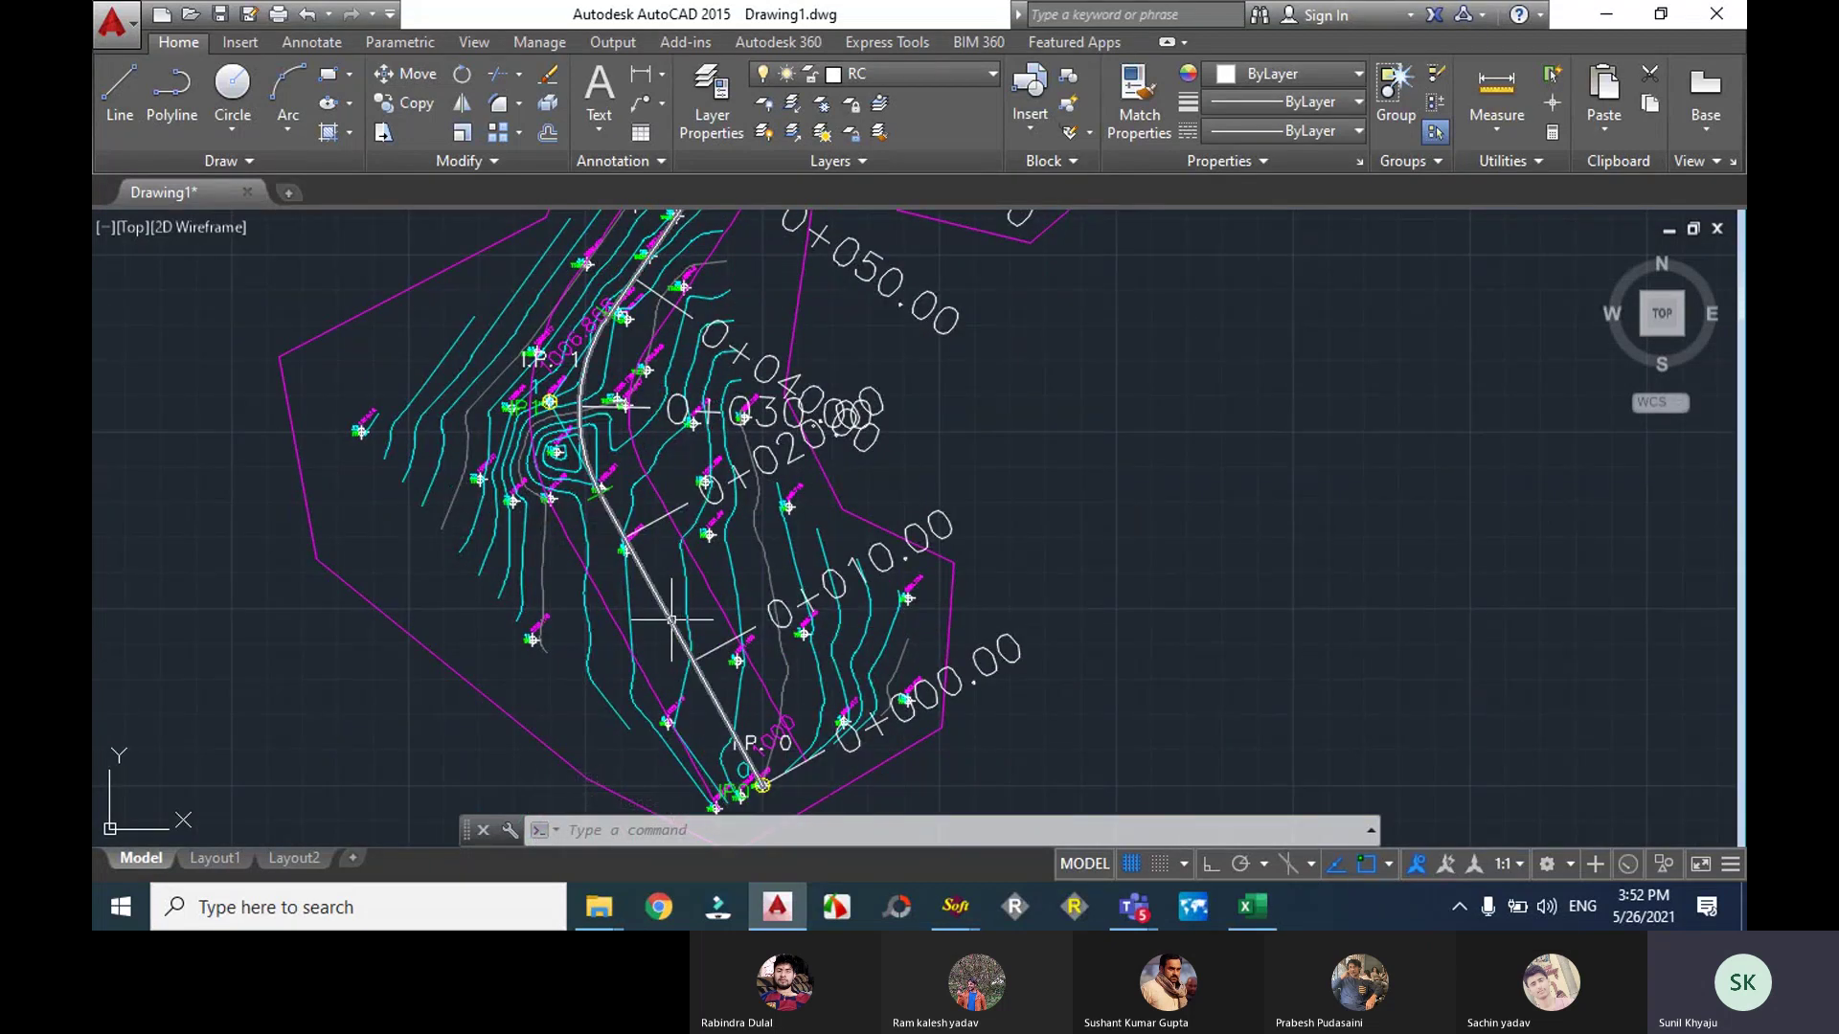
pyautogui.moveTo(671, 620)
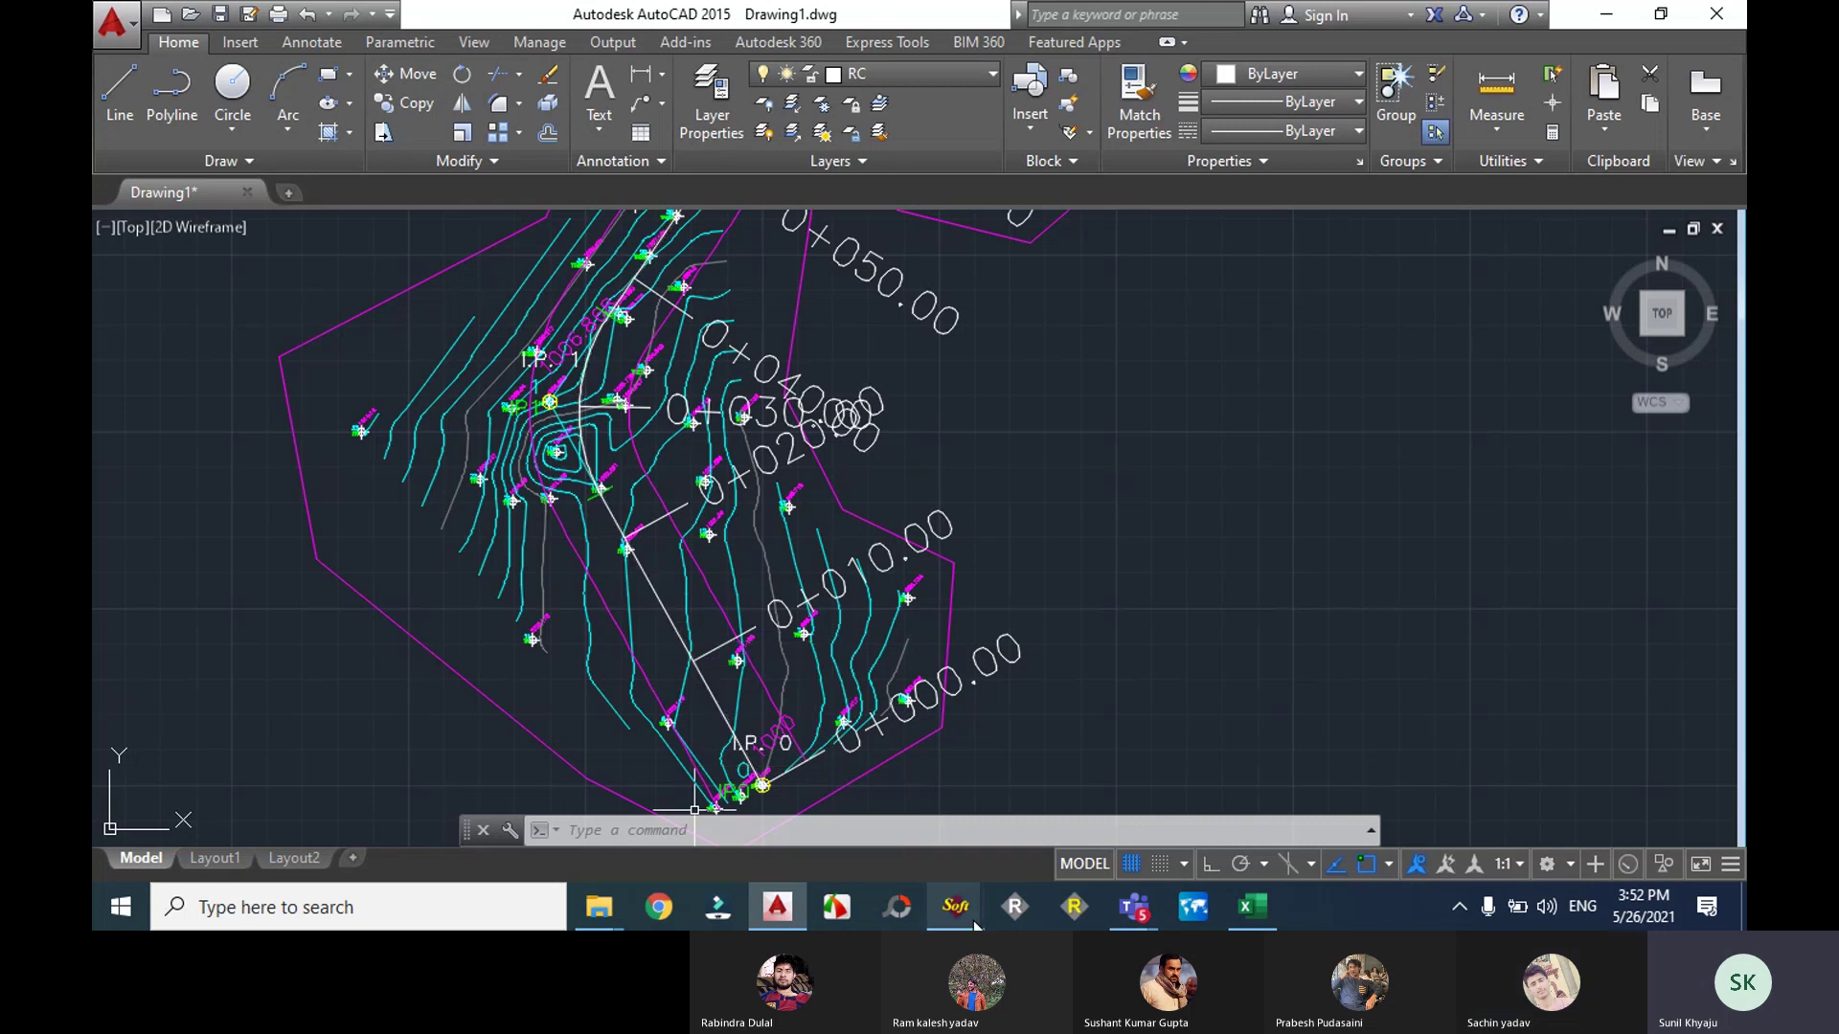
# Step: Close SW_DTM's Interactive Alignment window and open the Sections By DTM dialog, placing it clear of the SW_DTM window
pyautogui.click(1109, 791)
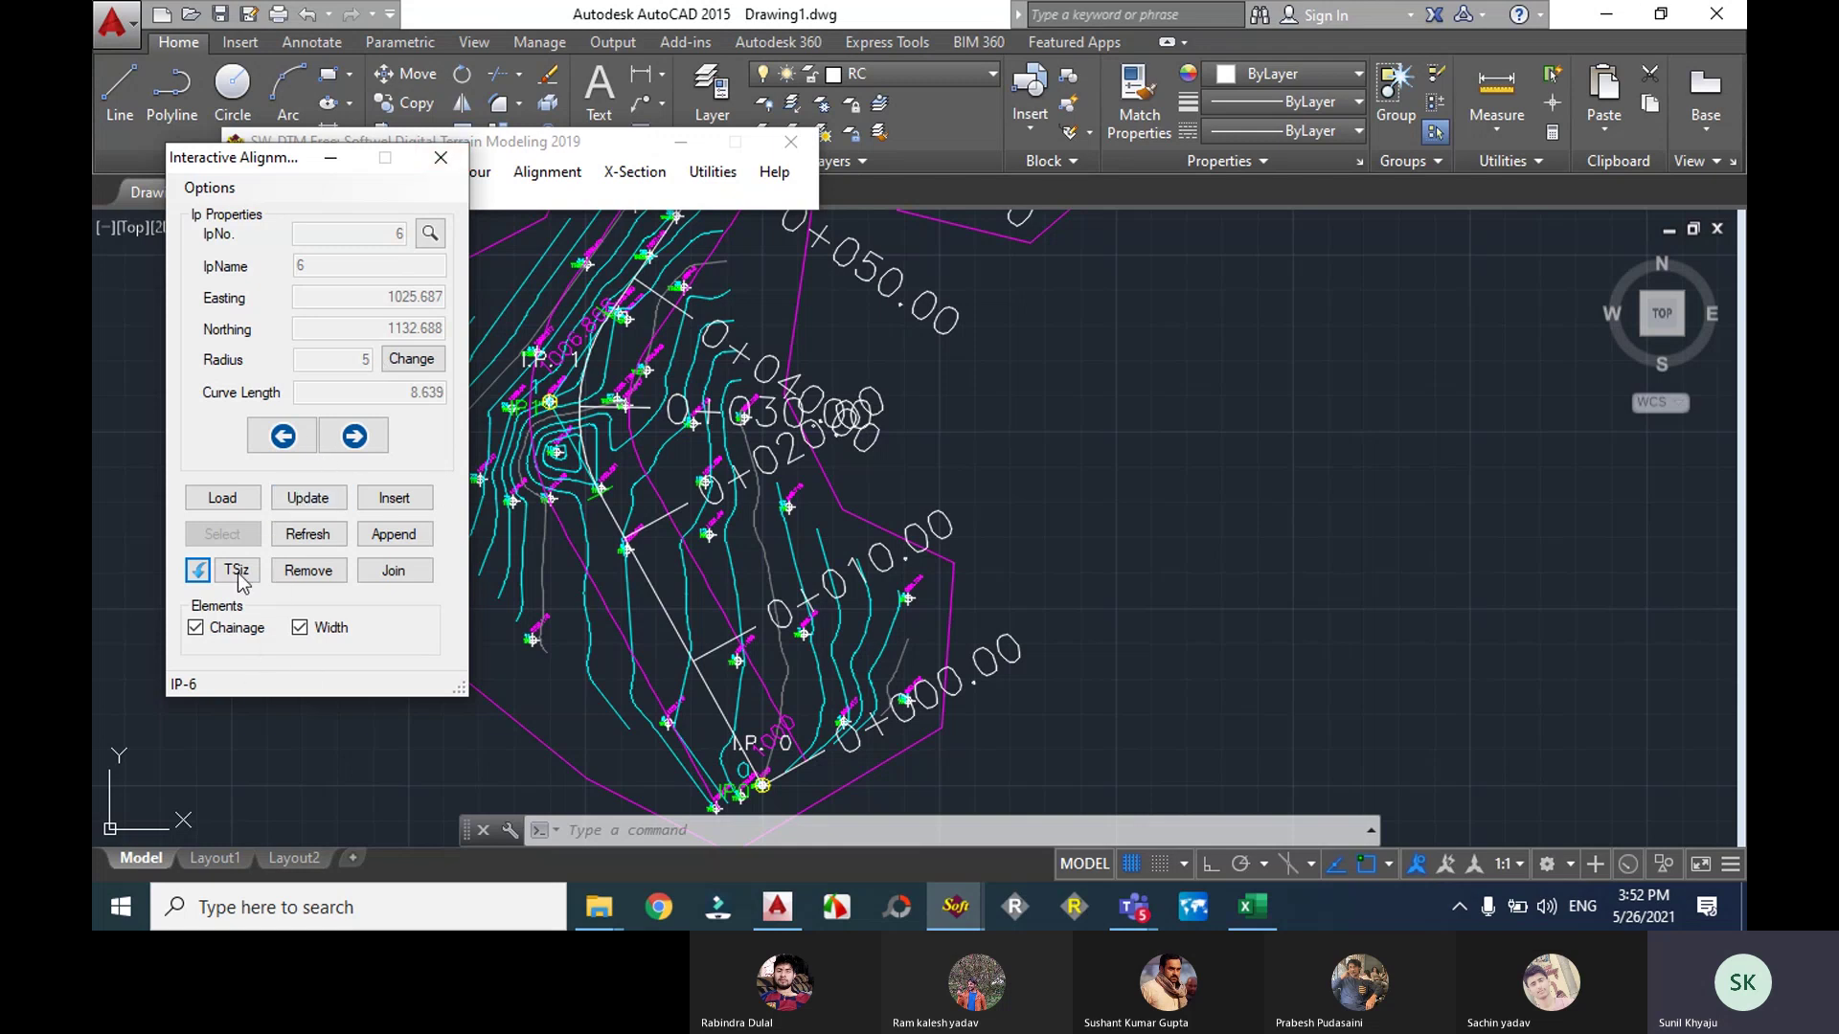
pyautogui.click(441, 158)
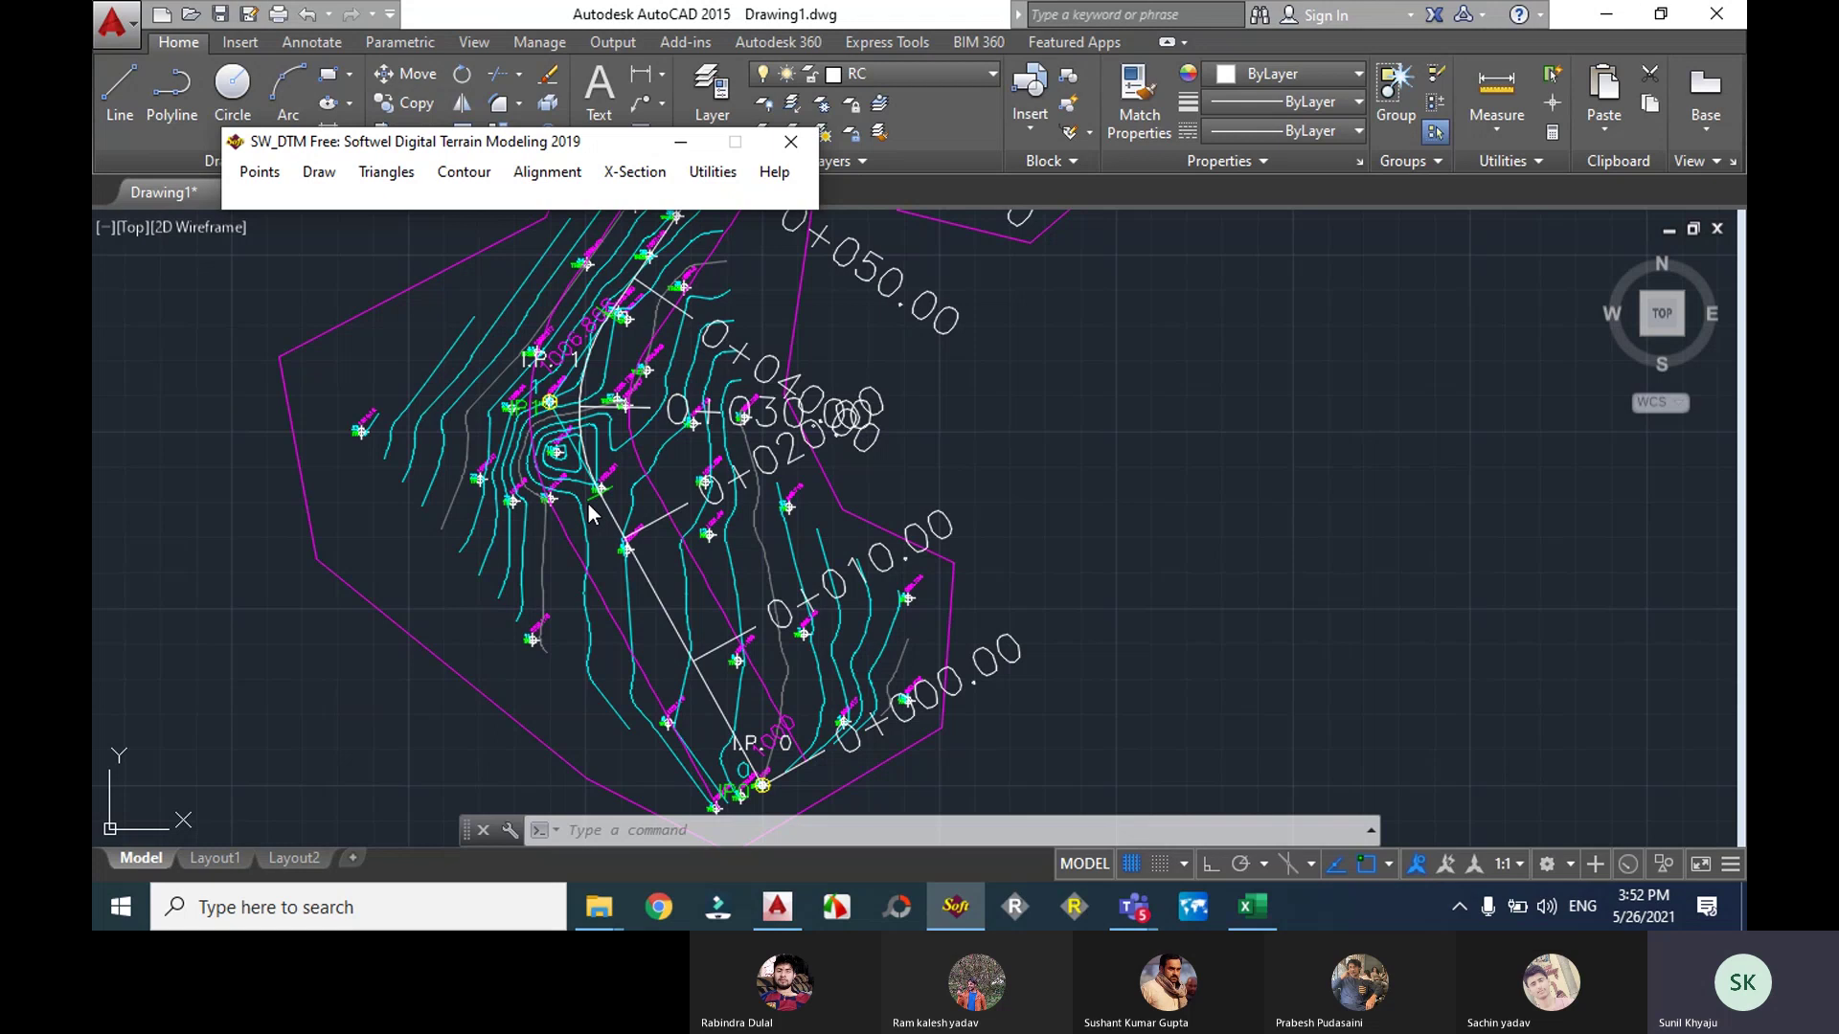
pyautogui.click(618, 175)
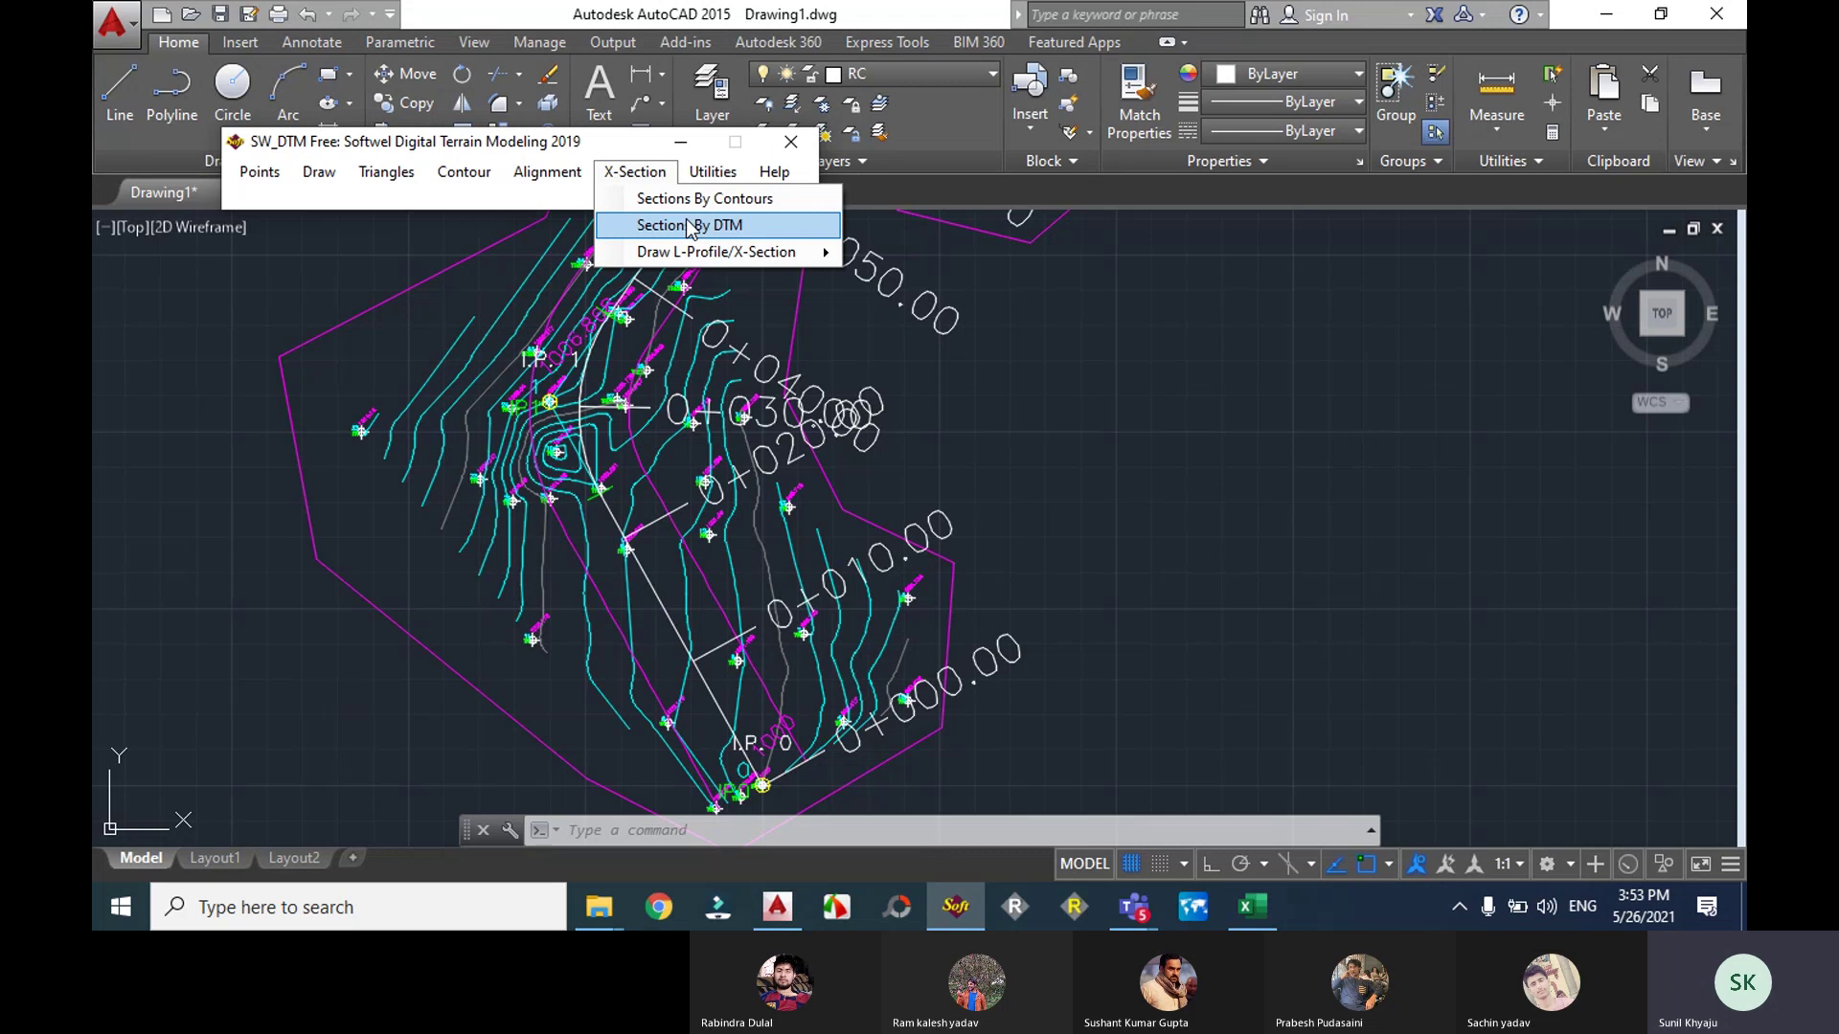
pyautogui.click(689, 226)
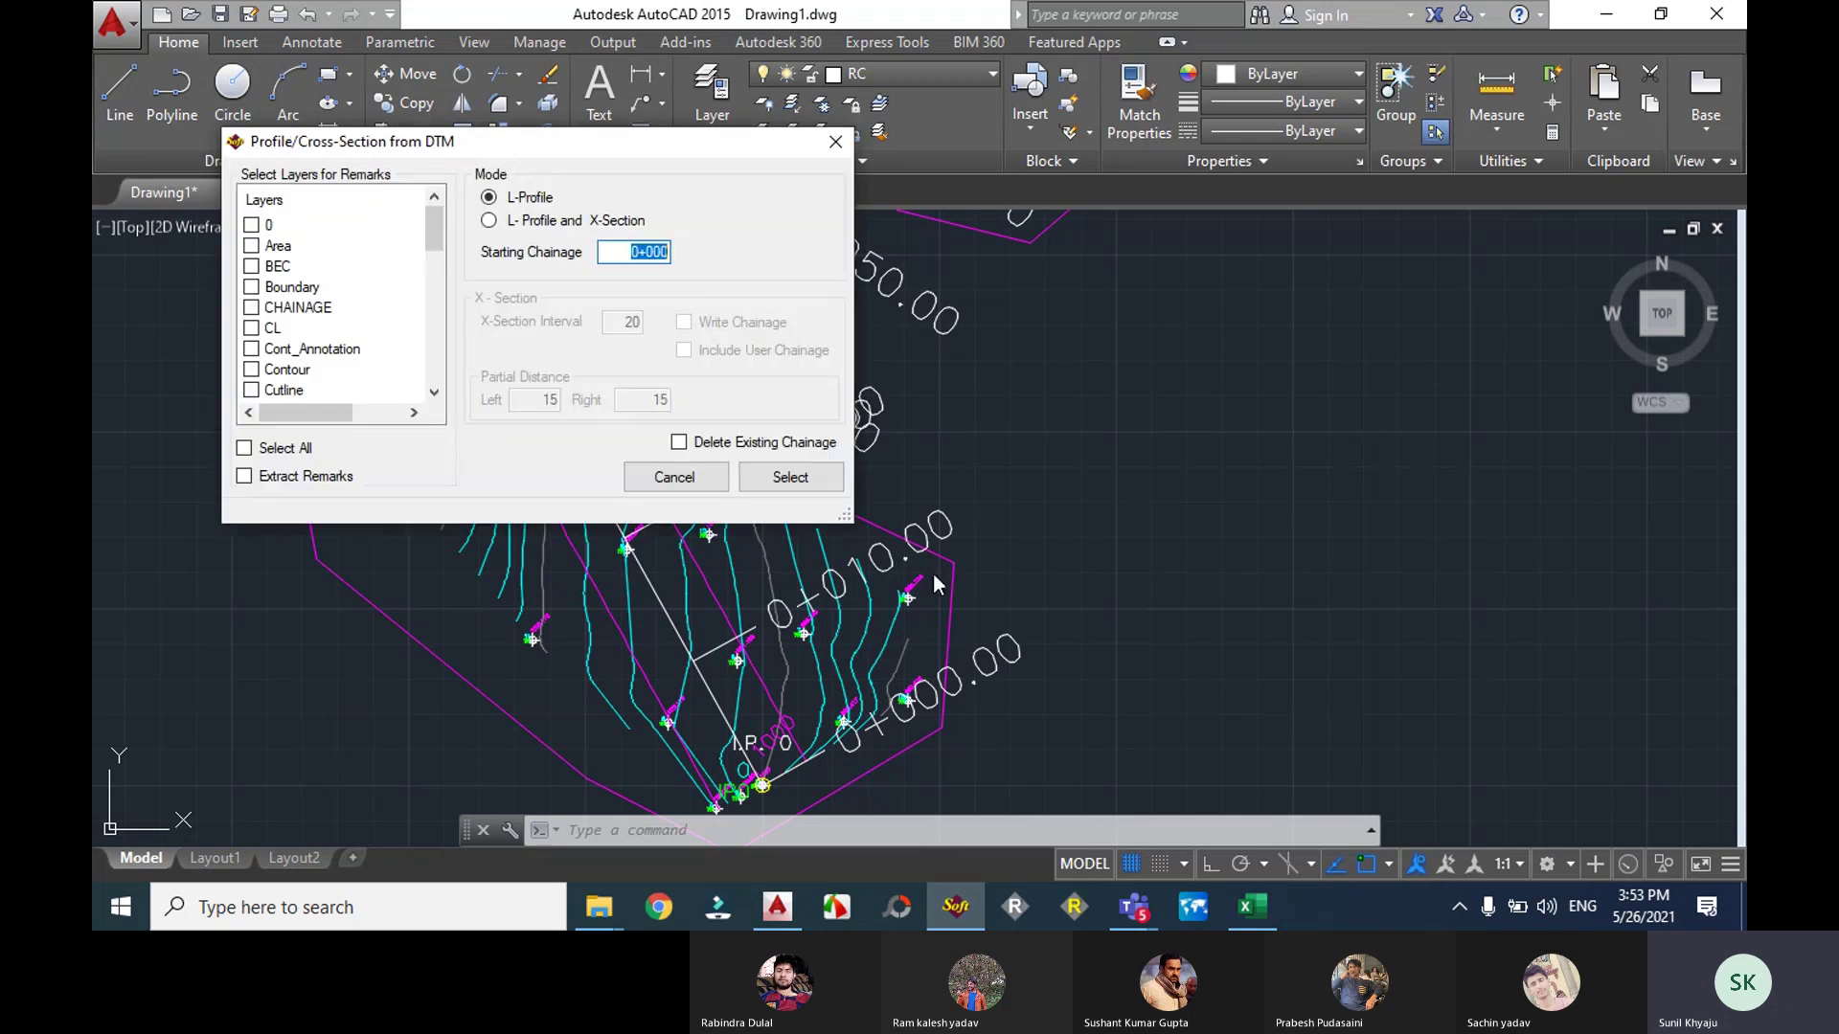
pyautogui.moveTo(559, 139); pyautogui.dragTo(853, 176)
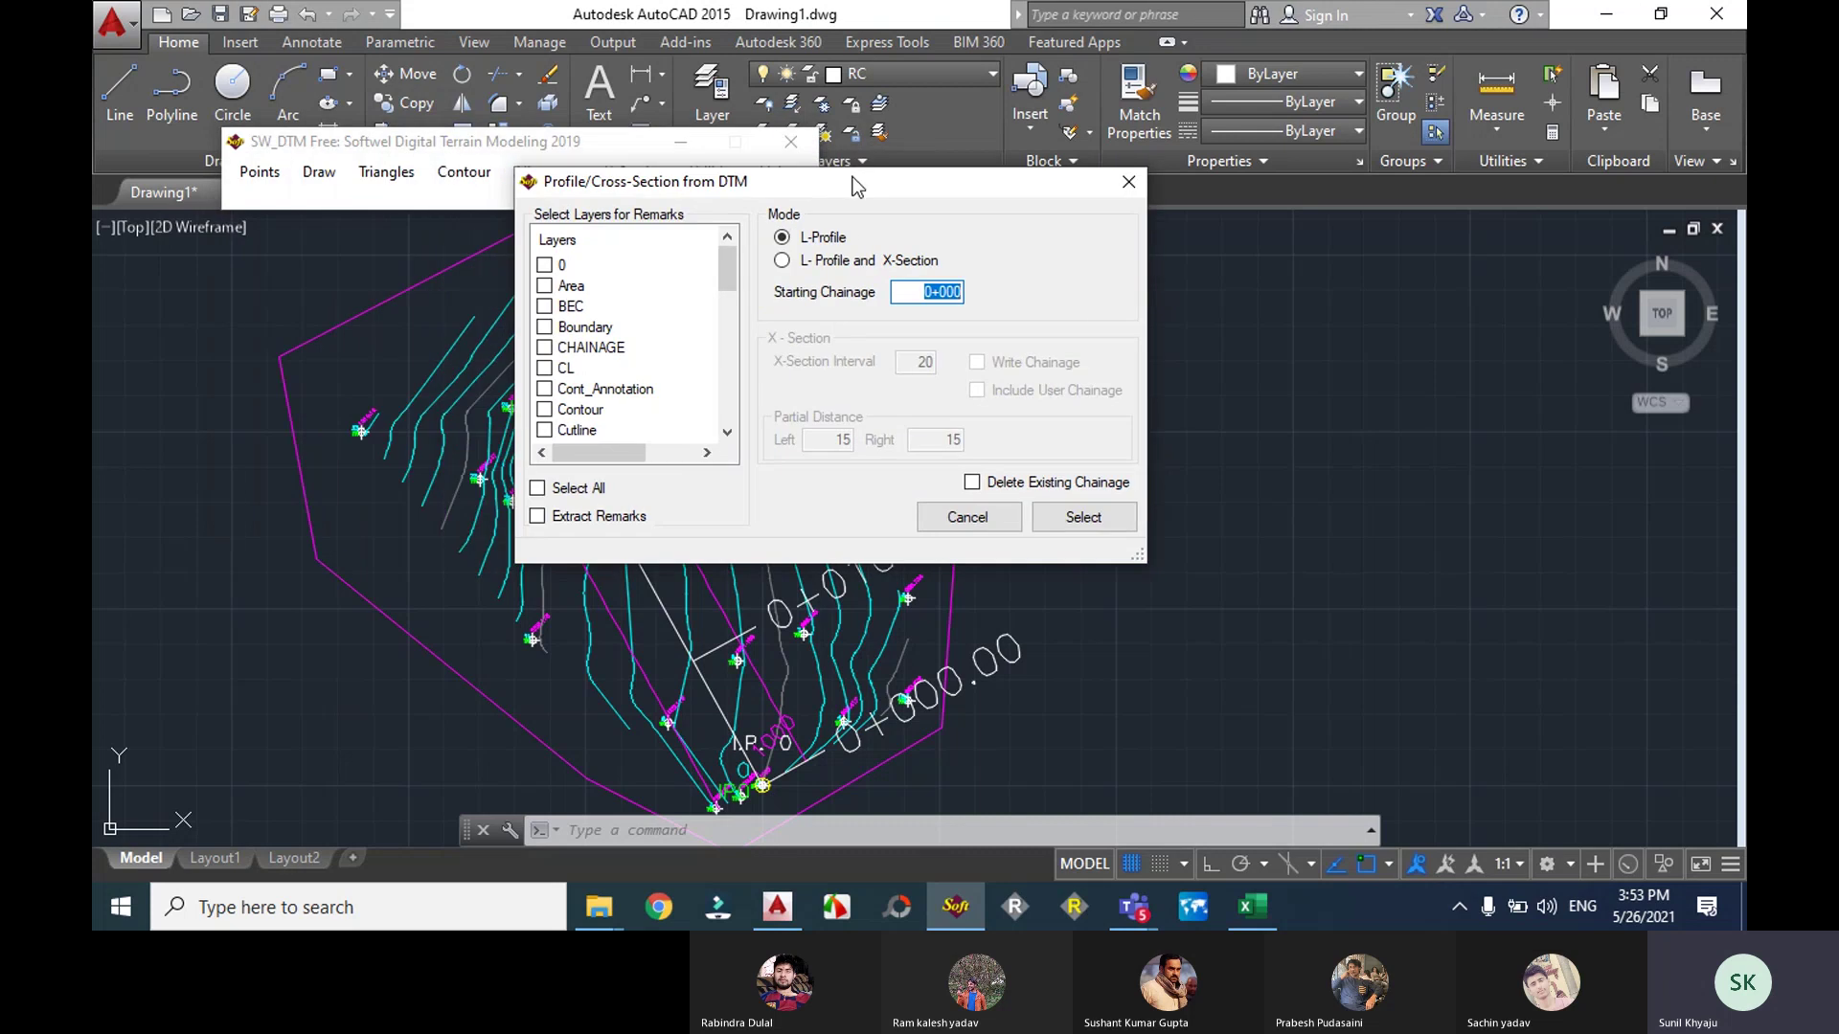
# Step: Set the section mode to L-Profile and X-Section with a cross-section interval of 10, and enable Write Chainage
pyautogui.click(783, 262)
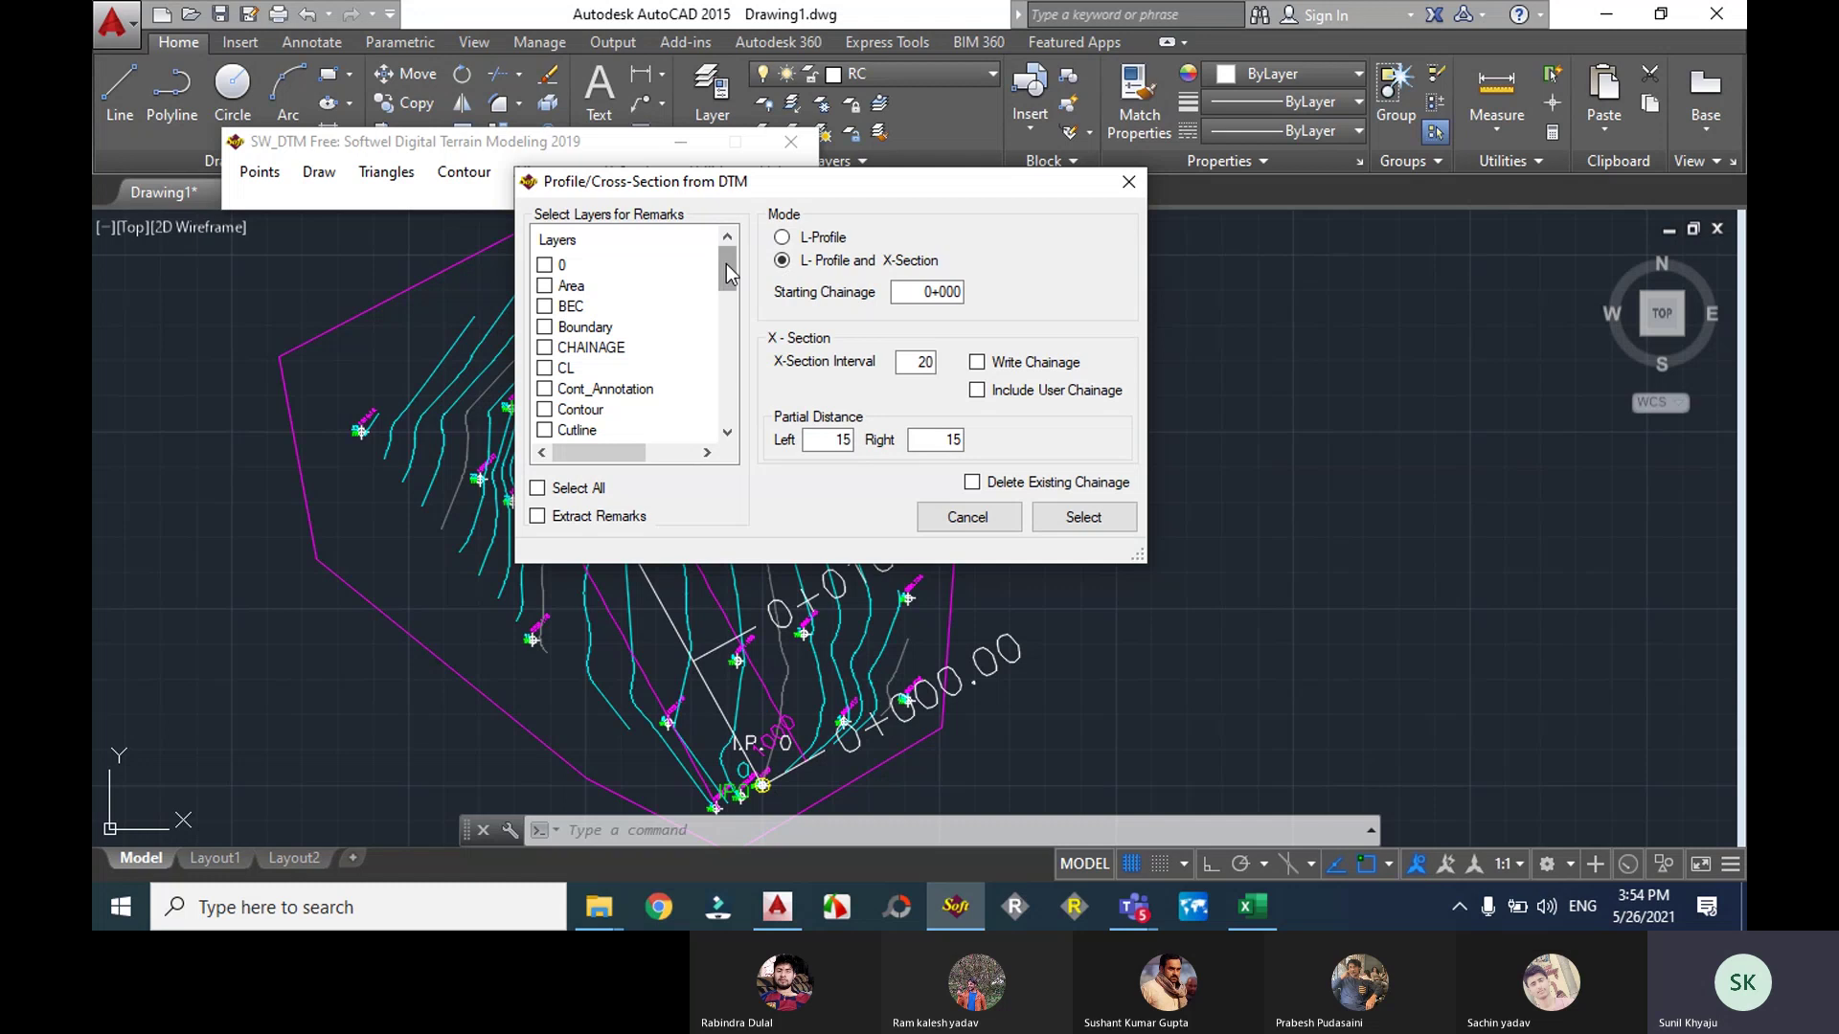
pyautogui.moveTo(730, 272); pyautogui.dragTo(733, 428)
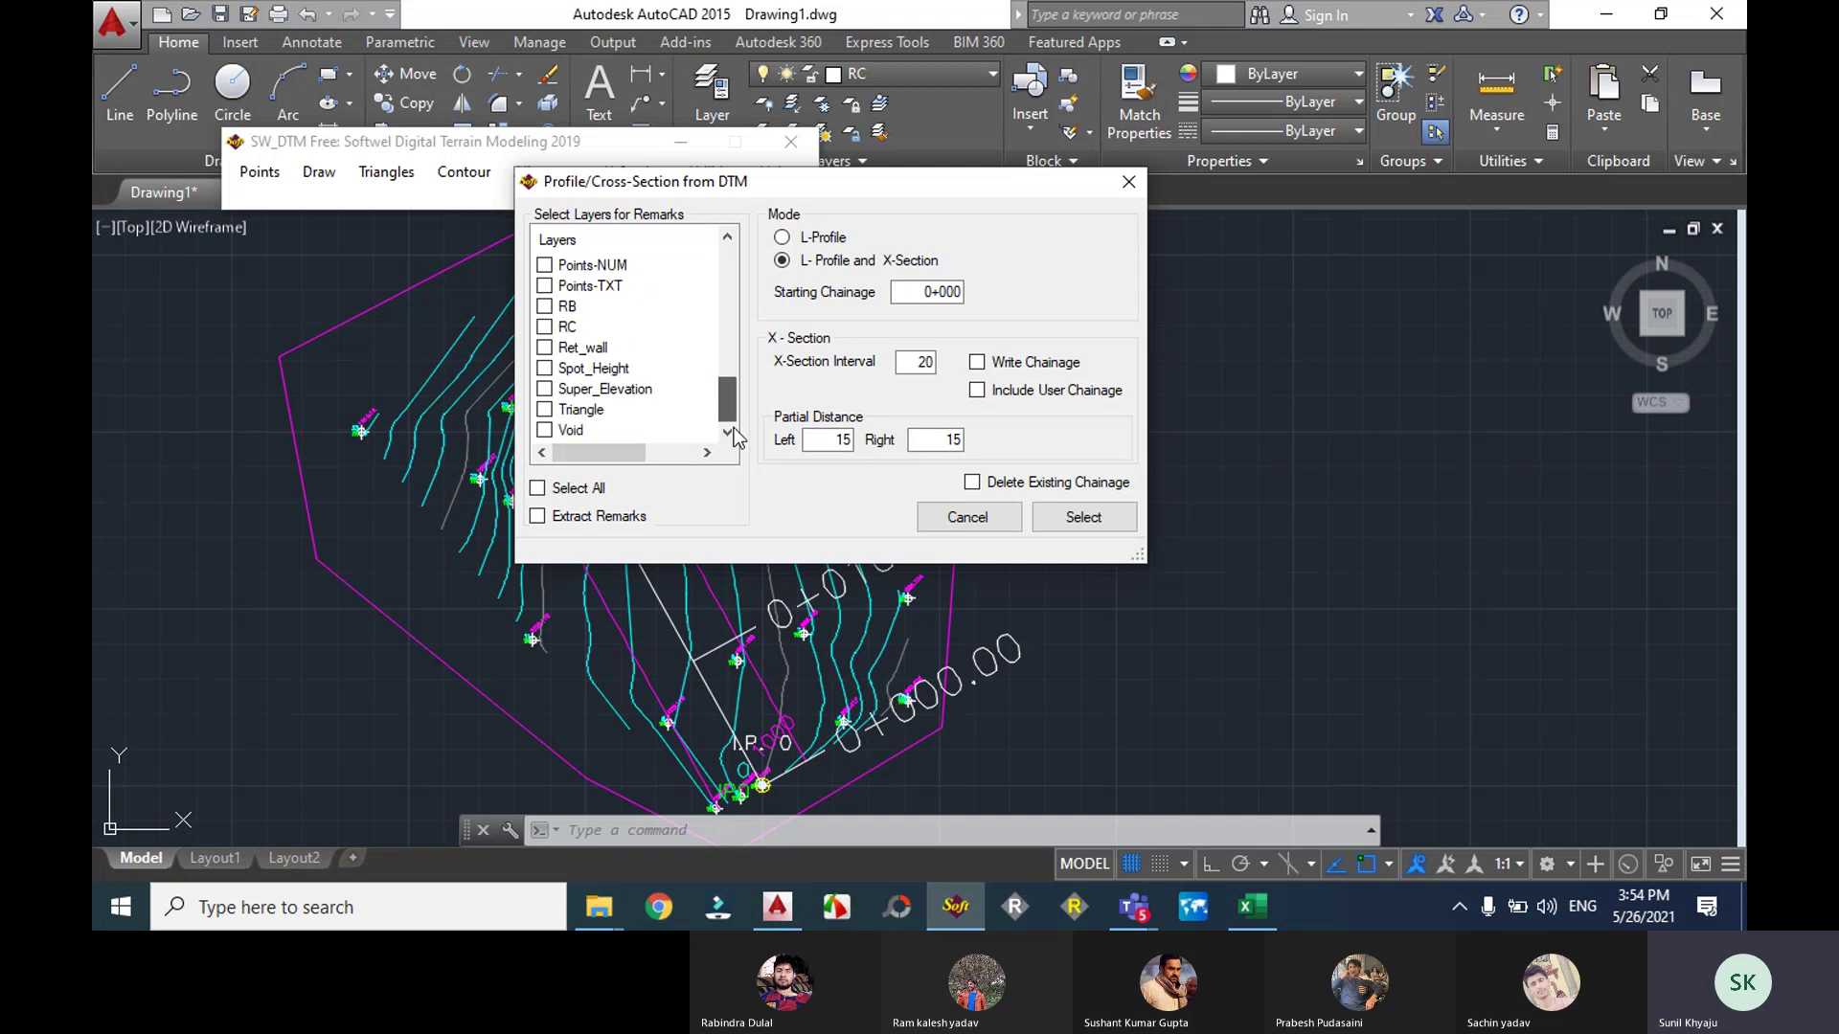
pyautogui.scroll(5, 589, 387)
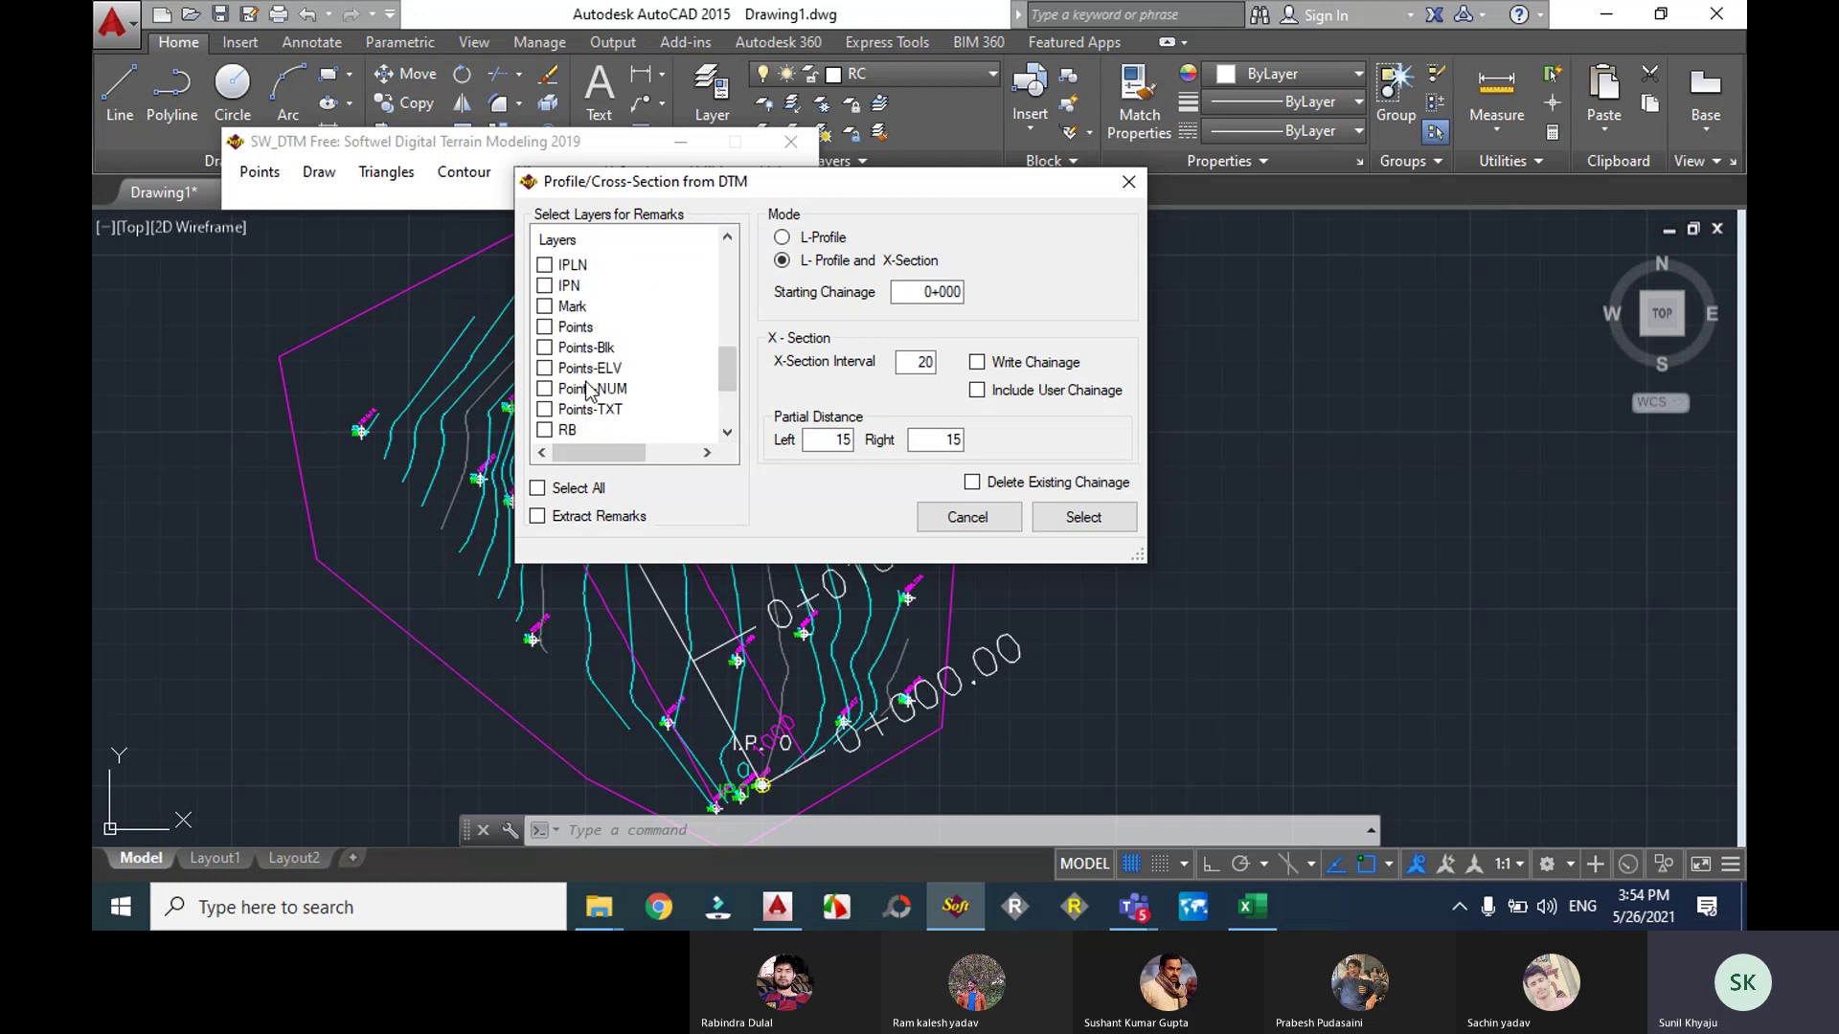
pyautogui.scroll(3, 589, 388)
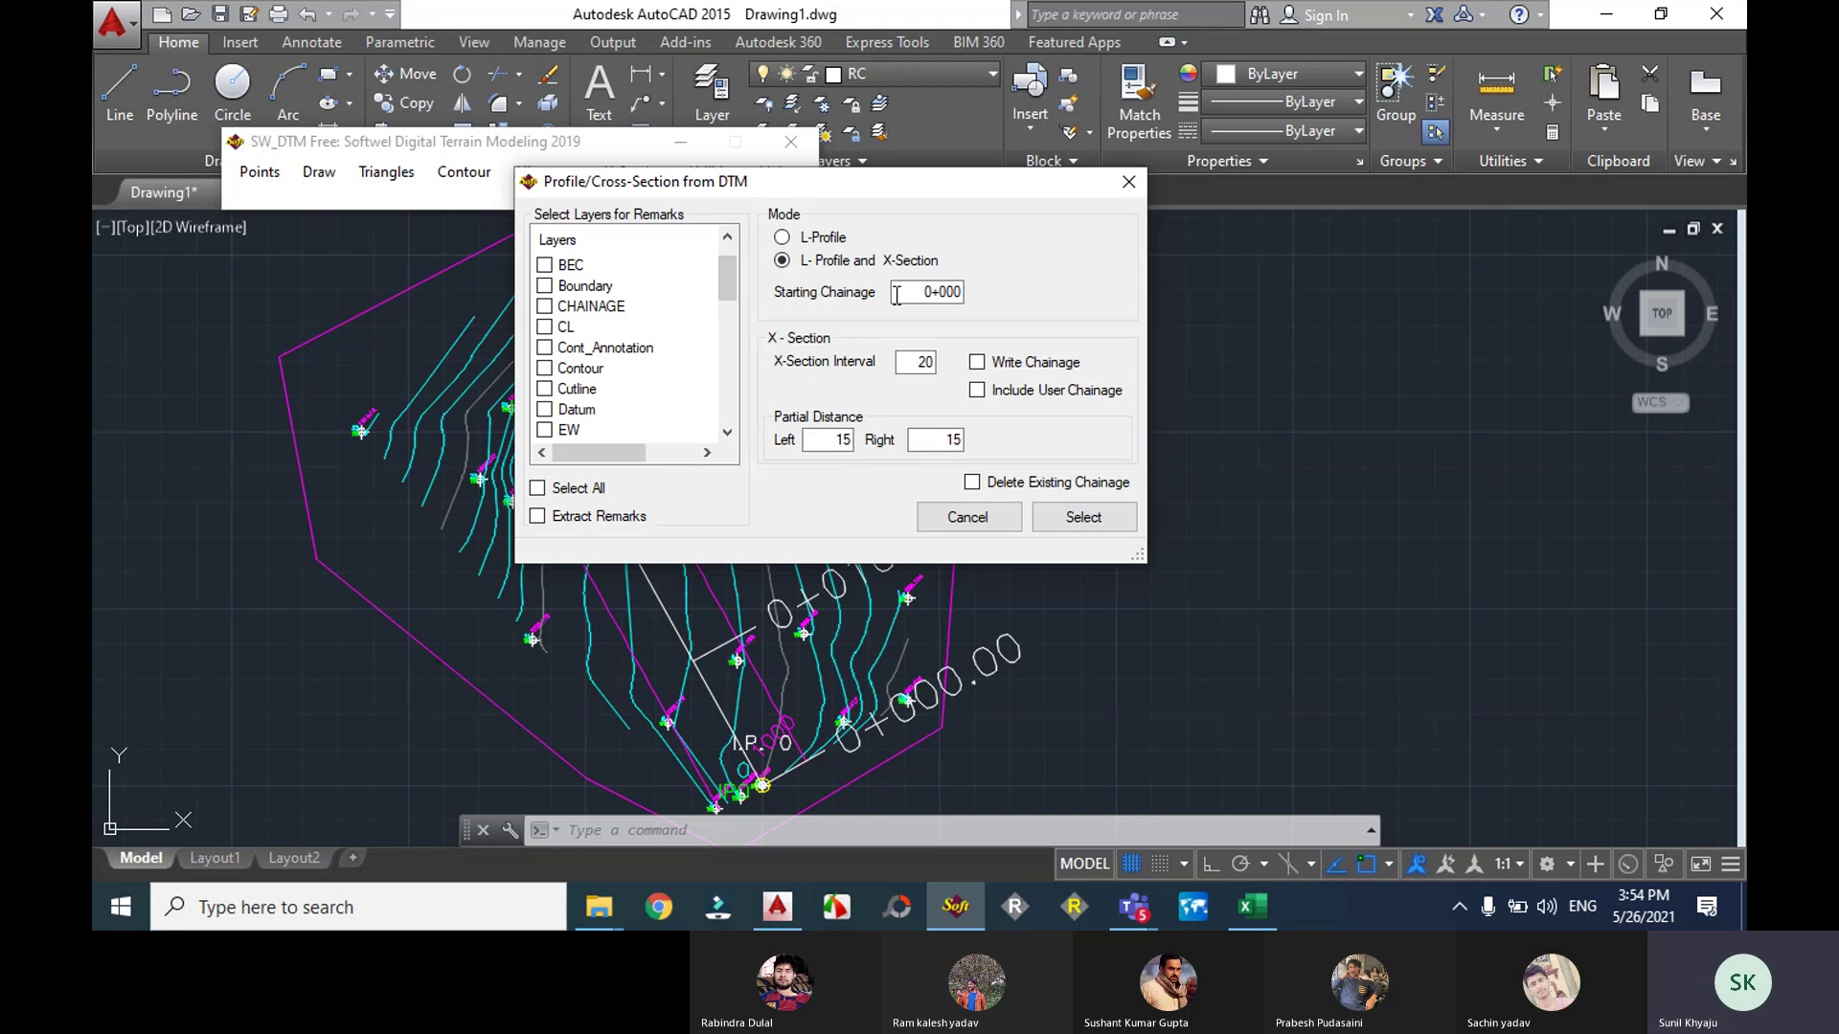
pyautogui.click(926, 364)
pyautogui.press('BackSpace')
pyautogui.write('3')
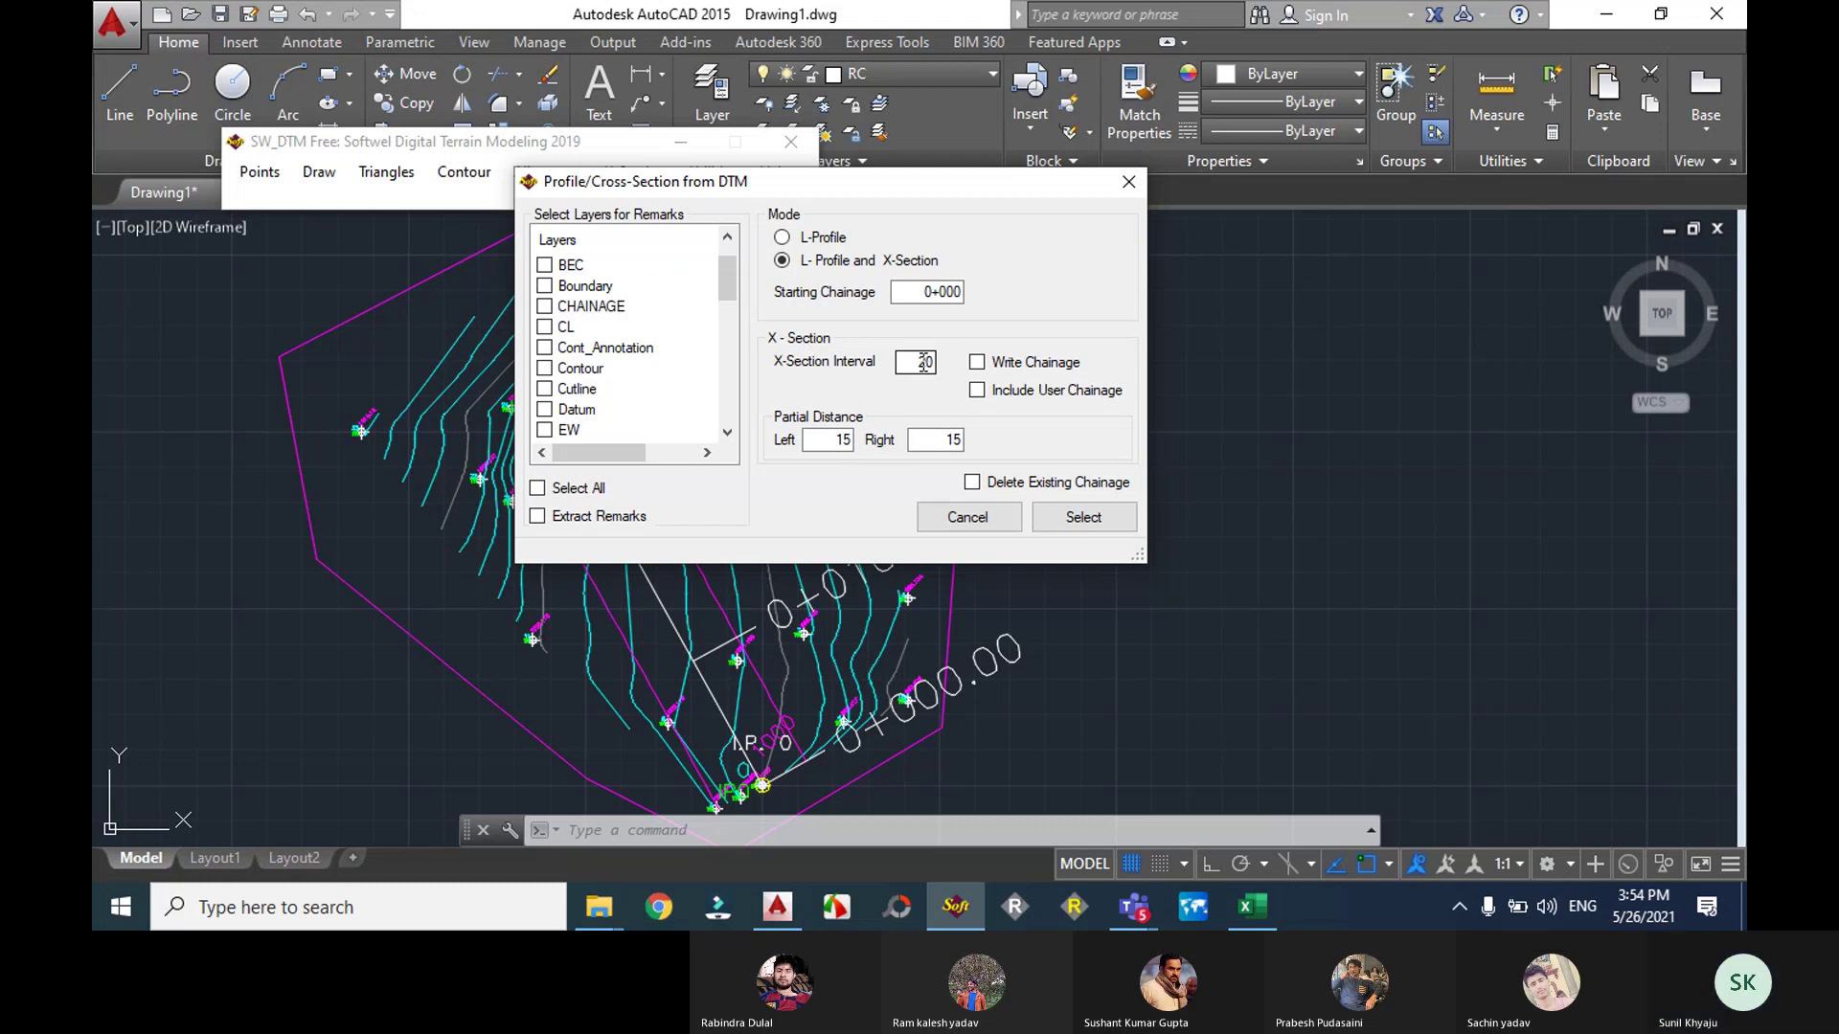
pyautogui.doubleClick(923, 364)
pyautogui.write('10')
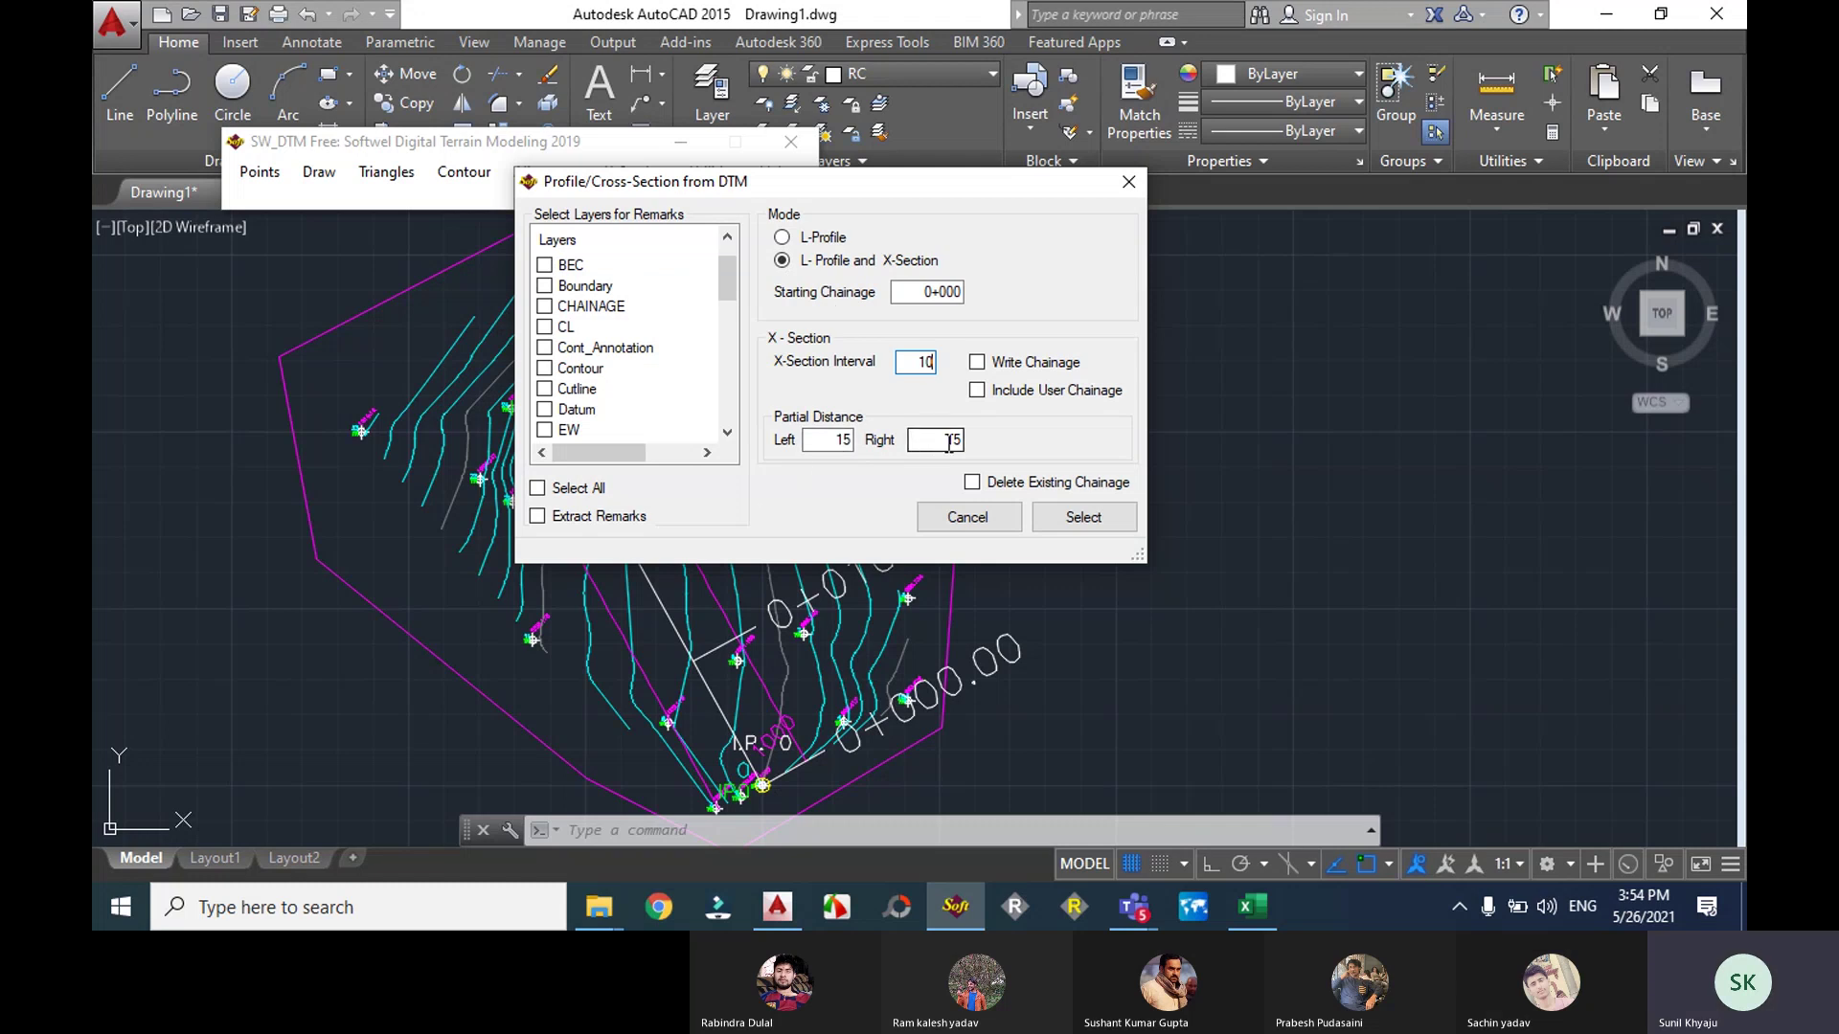
pyautogui.click(978, 369)
pyautogui.moveTo(841, 176)
pyautogui.mouseDown()
pyautogui.moveTo(1040, 258)
pyautogui.moveTo(1269, 249)
pyautogui.mouseUp()
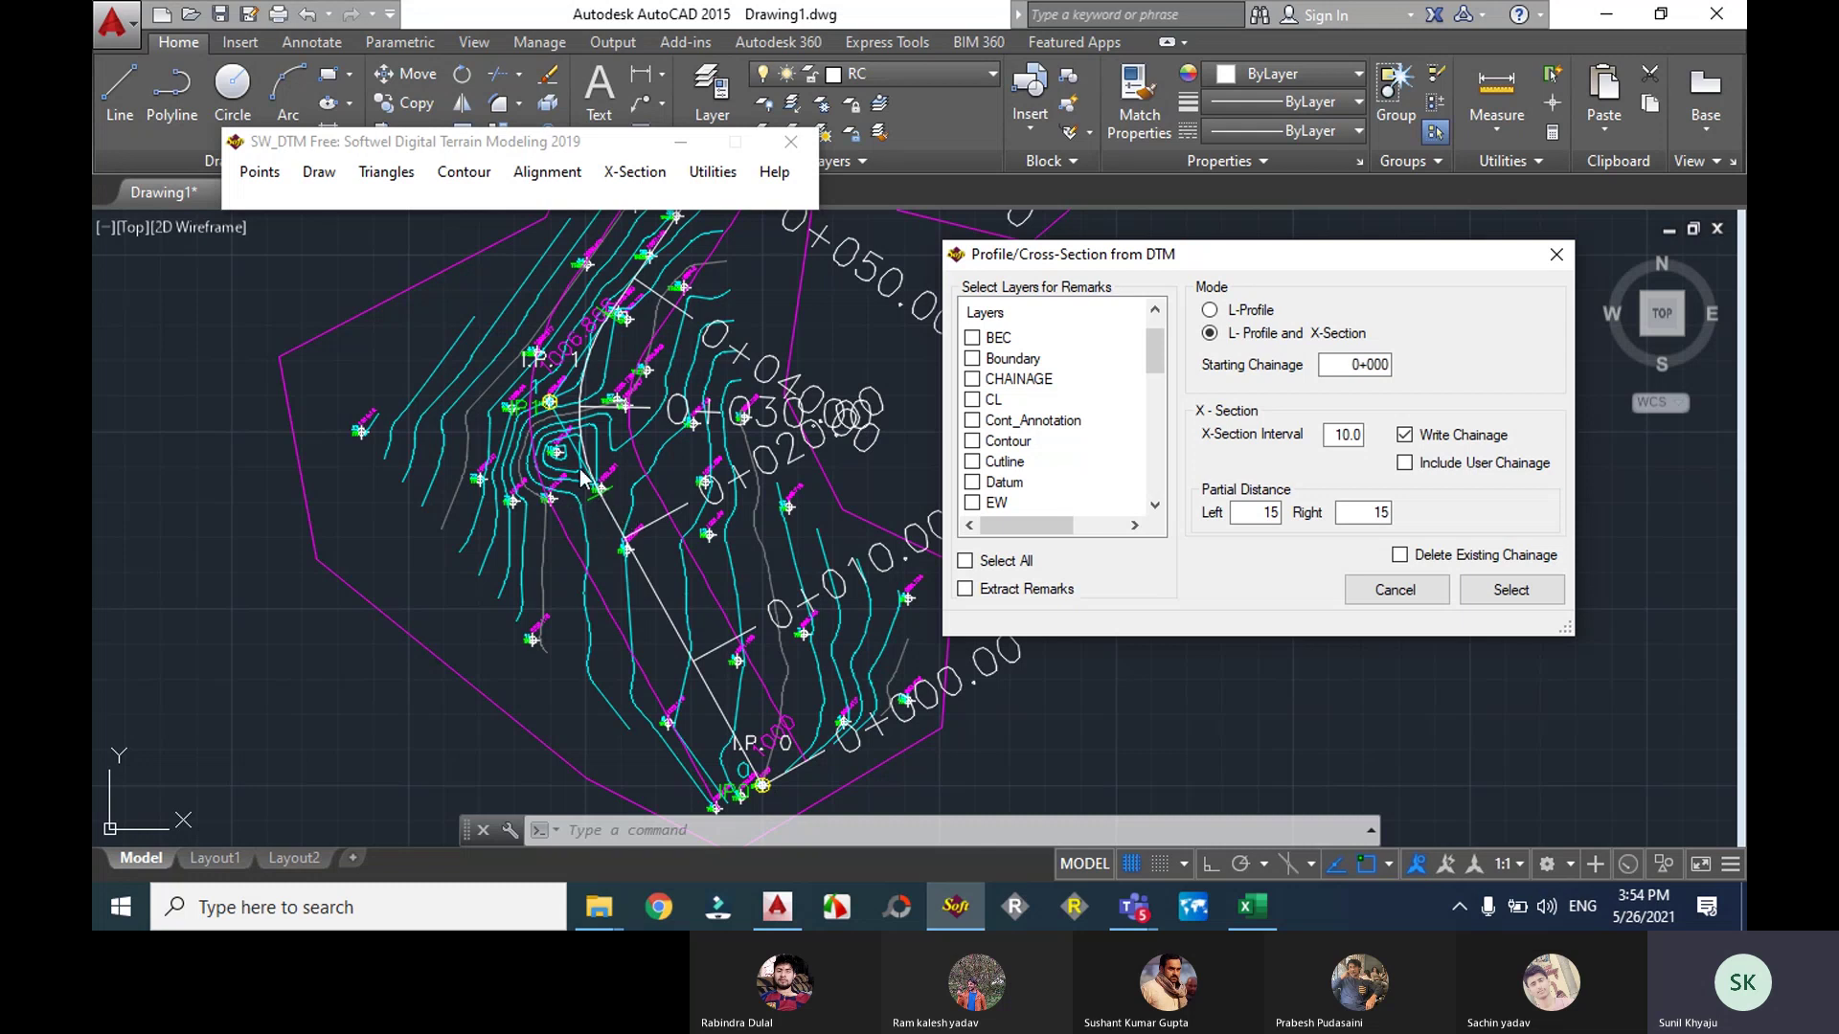
# Step: Inspect the whole alignment with its chainages in the AutoCAD drawing, and switch to the Road-Survey workbook in Excel
pyautogui.press('Escape')
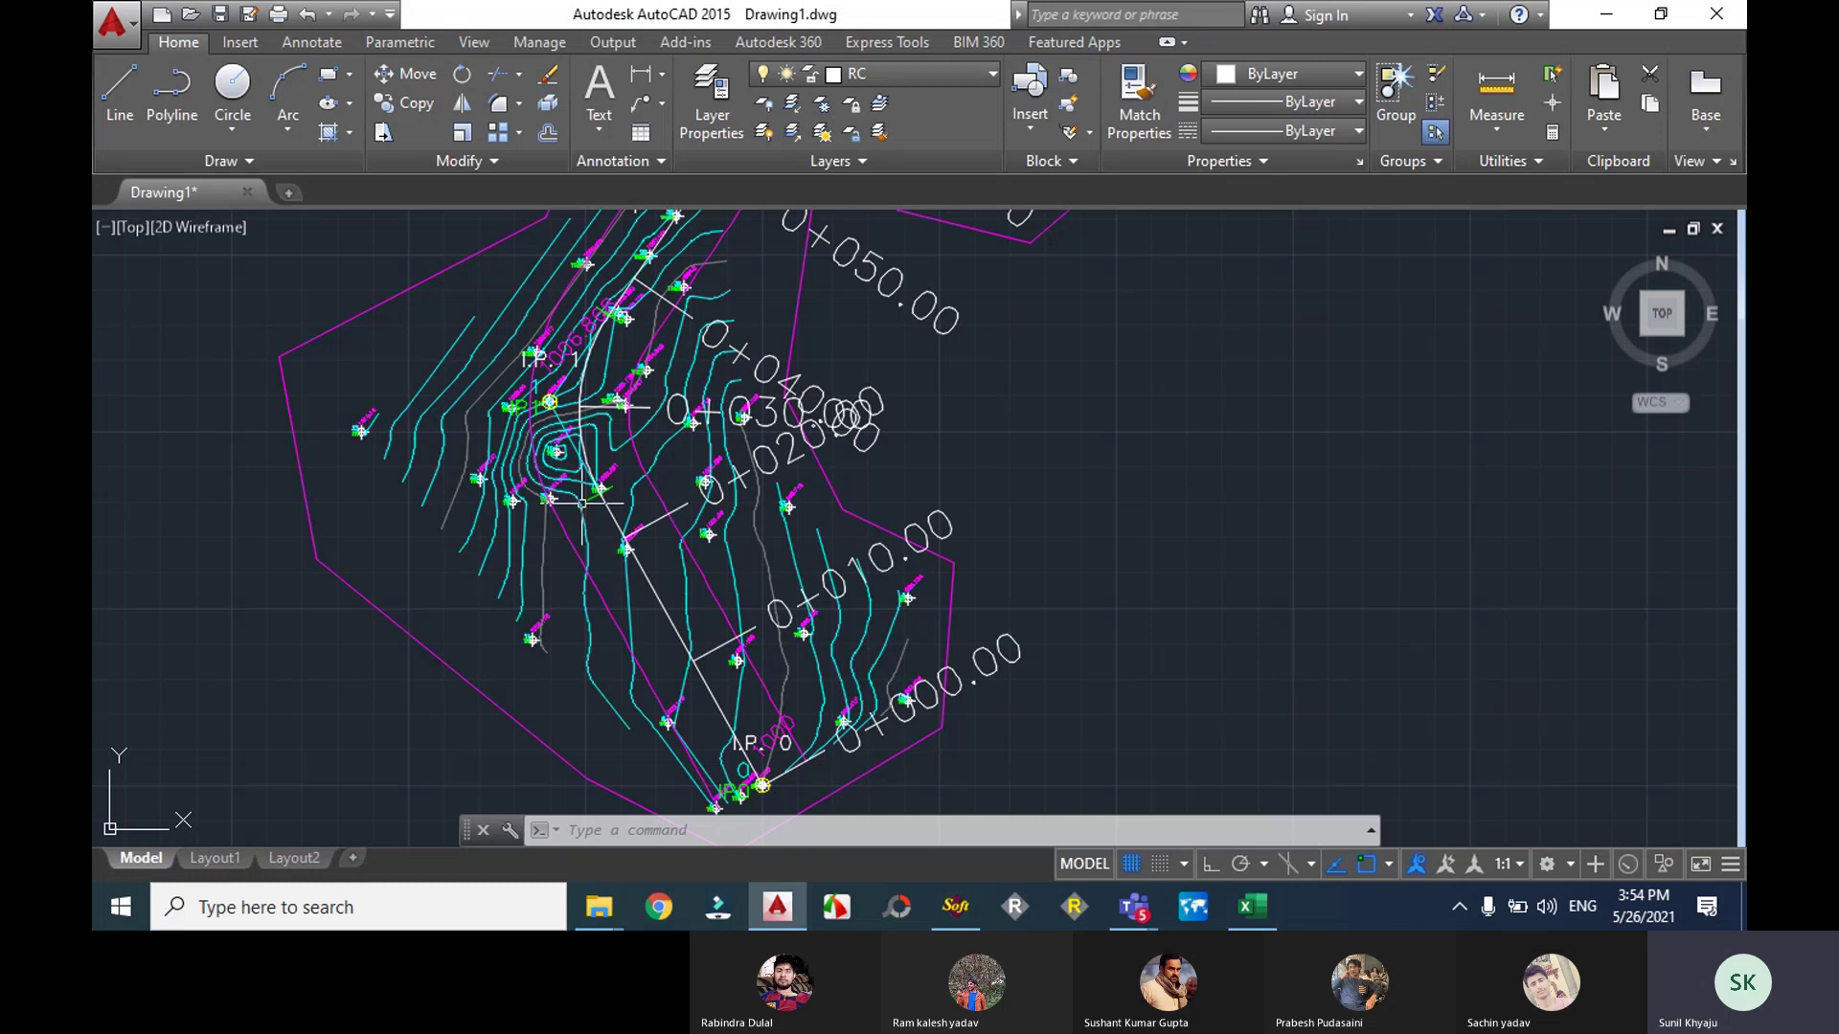
pyautogui.scroll(-5, 637, 397)
pyautogui.moveTo(637, 398); pyautogui.dragTo(661, 690, button='middle')
pyautogui.scroll(5, 723, 398)
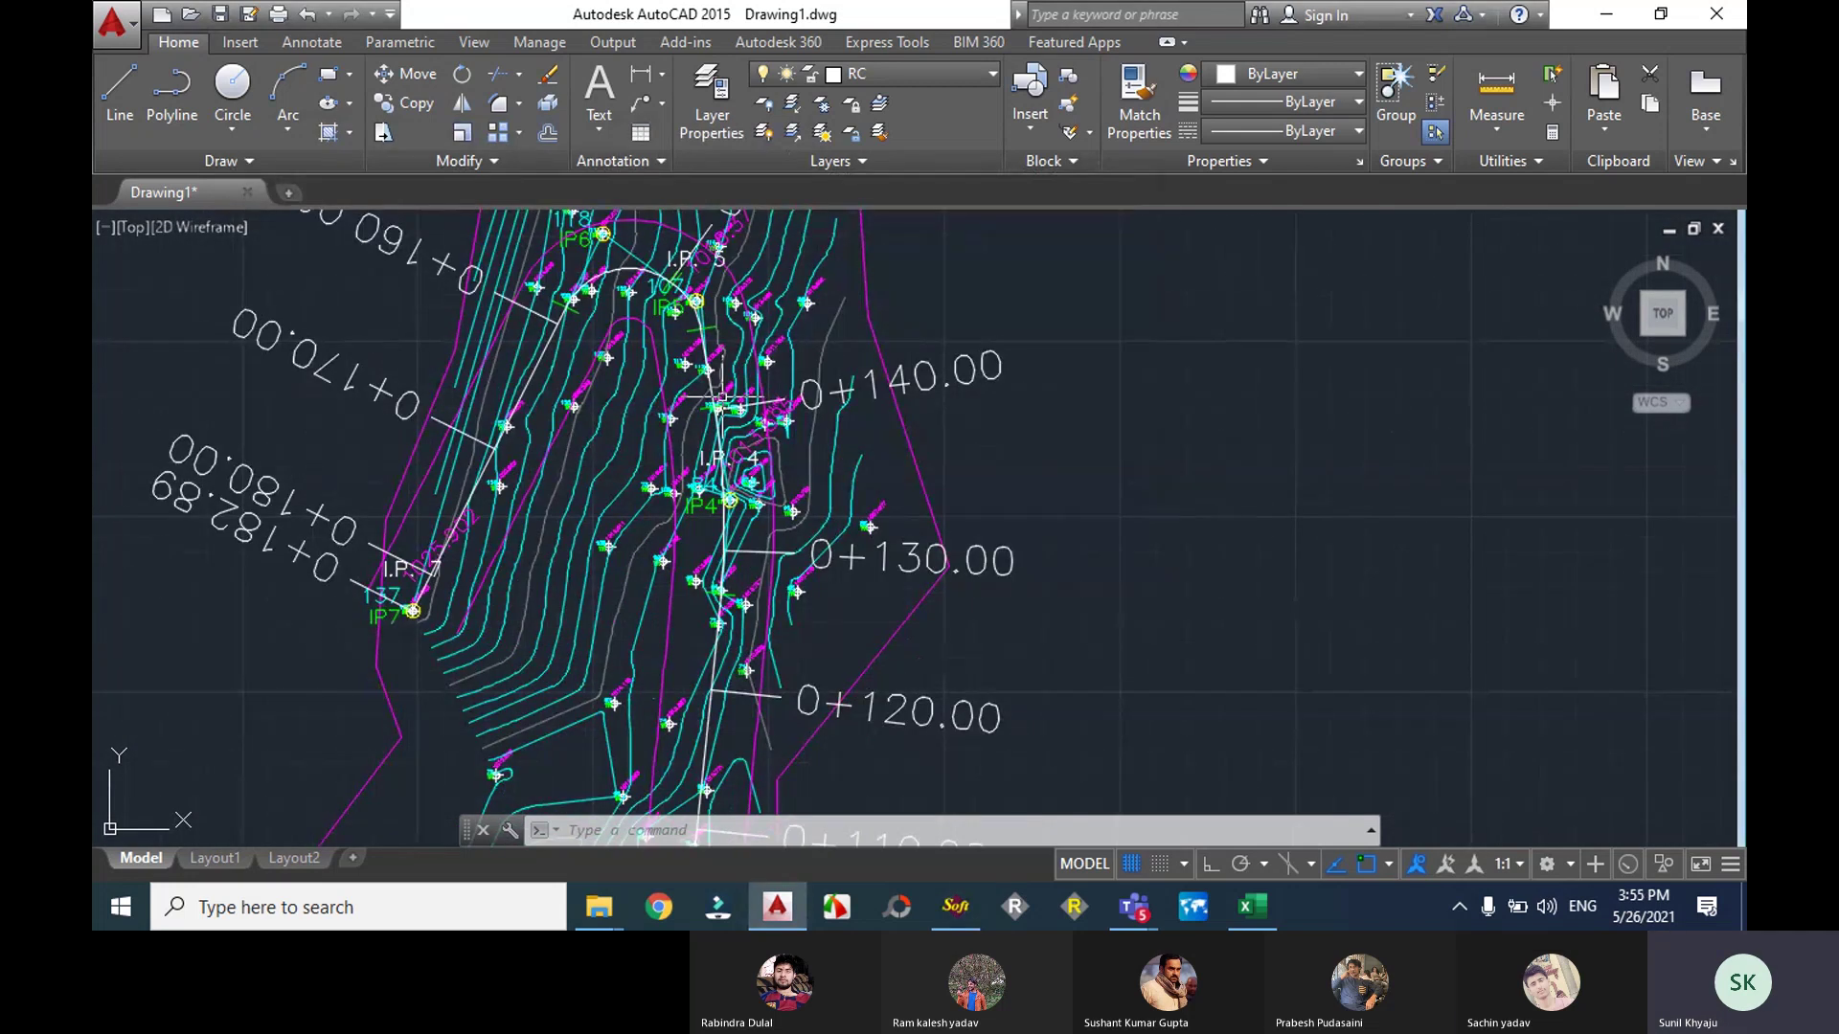
pyautogui.scroll(-6, 723, 397)
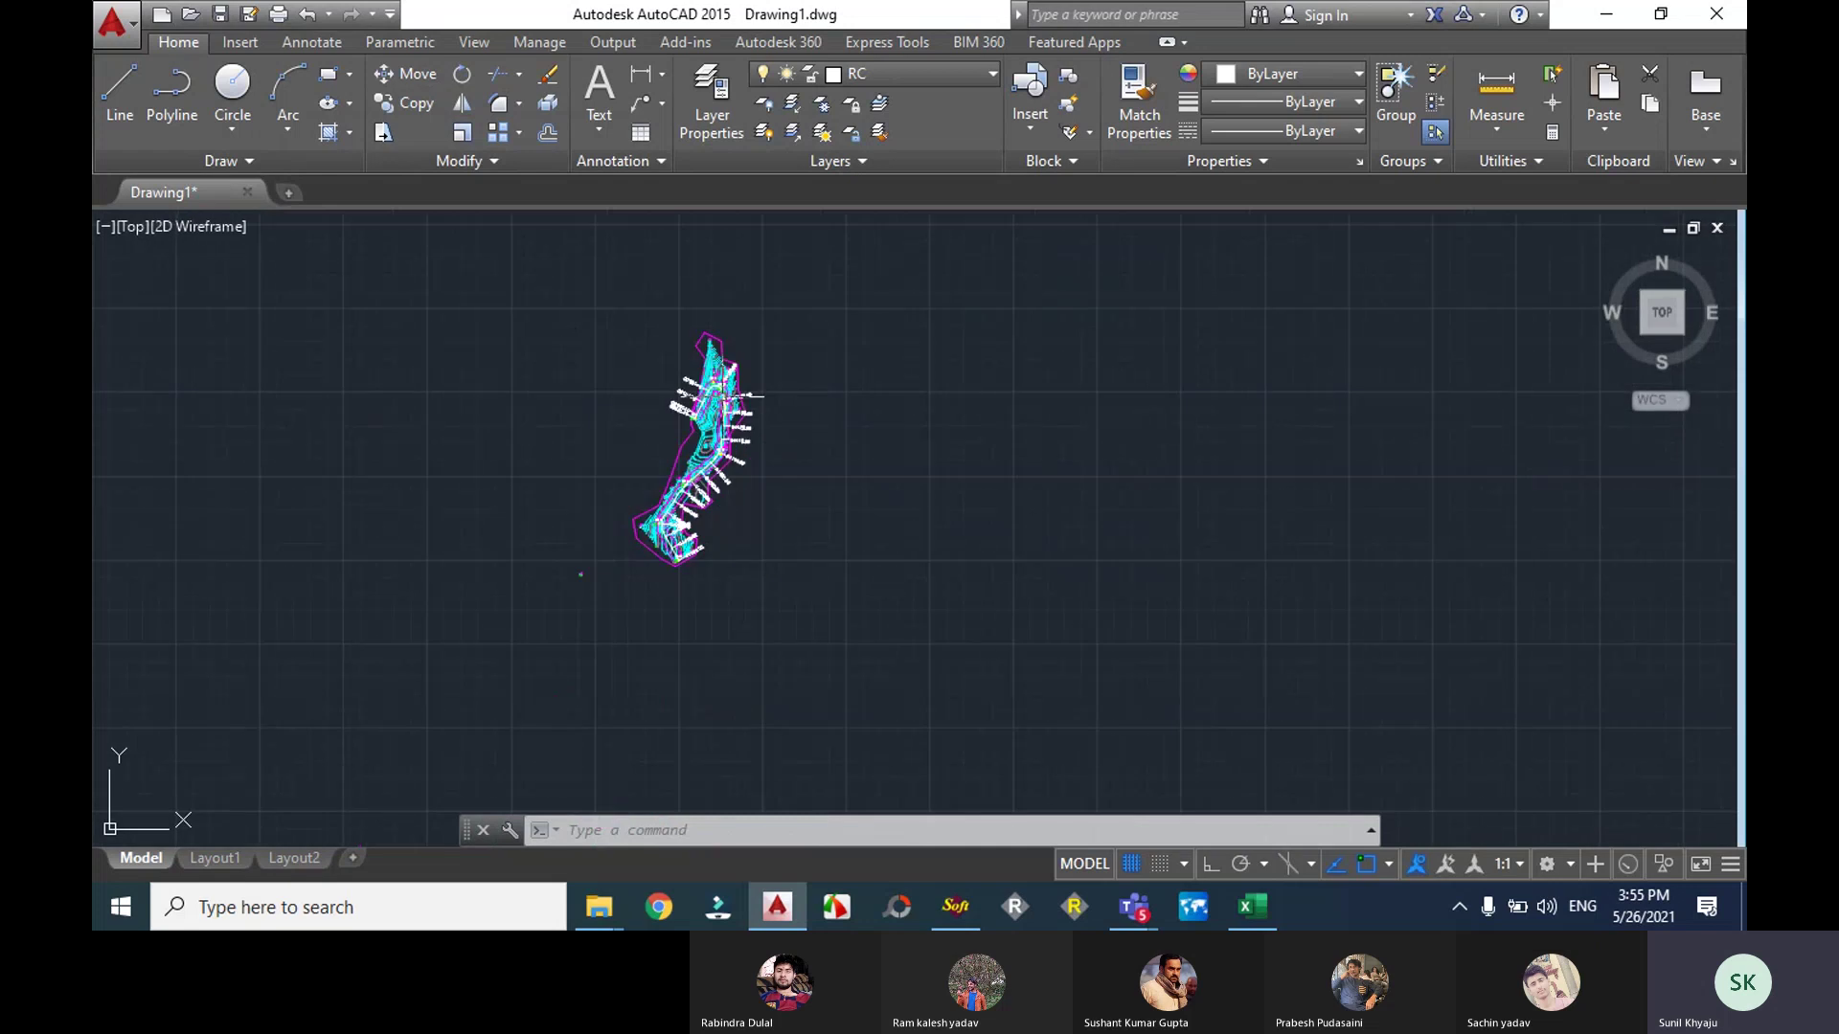
pyautogui.middleClick(929, 691)
pyautogui.middleClick(929, 691)
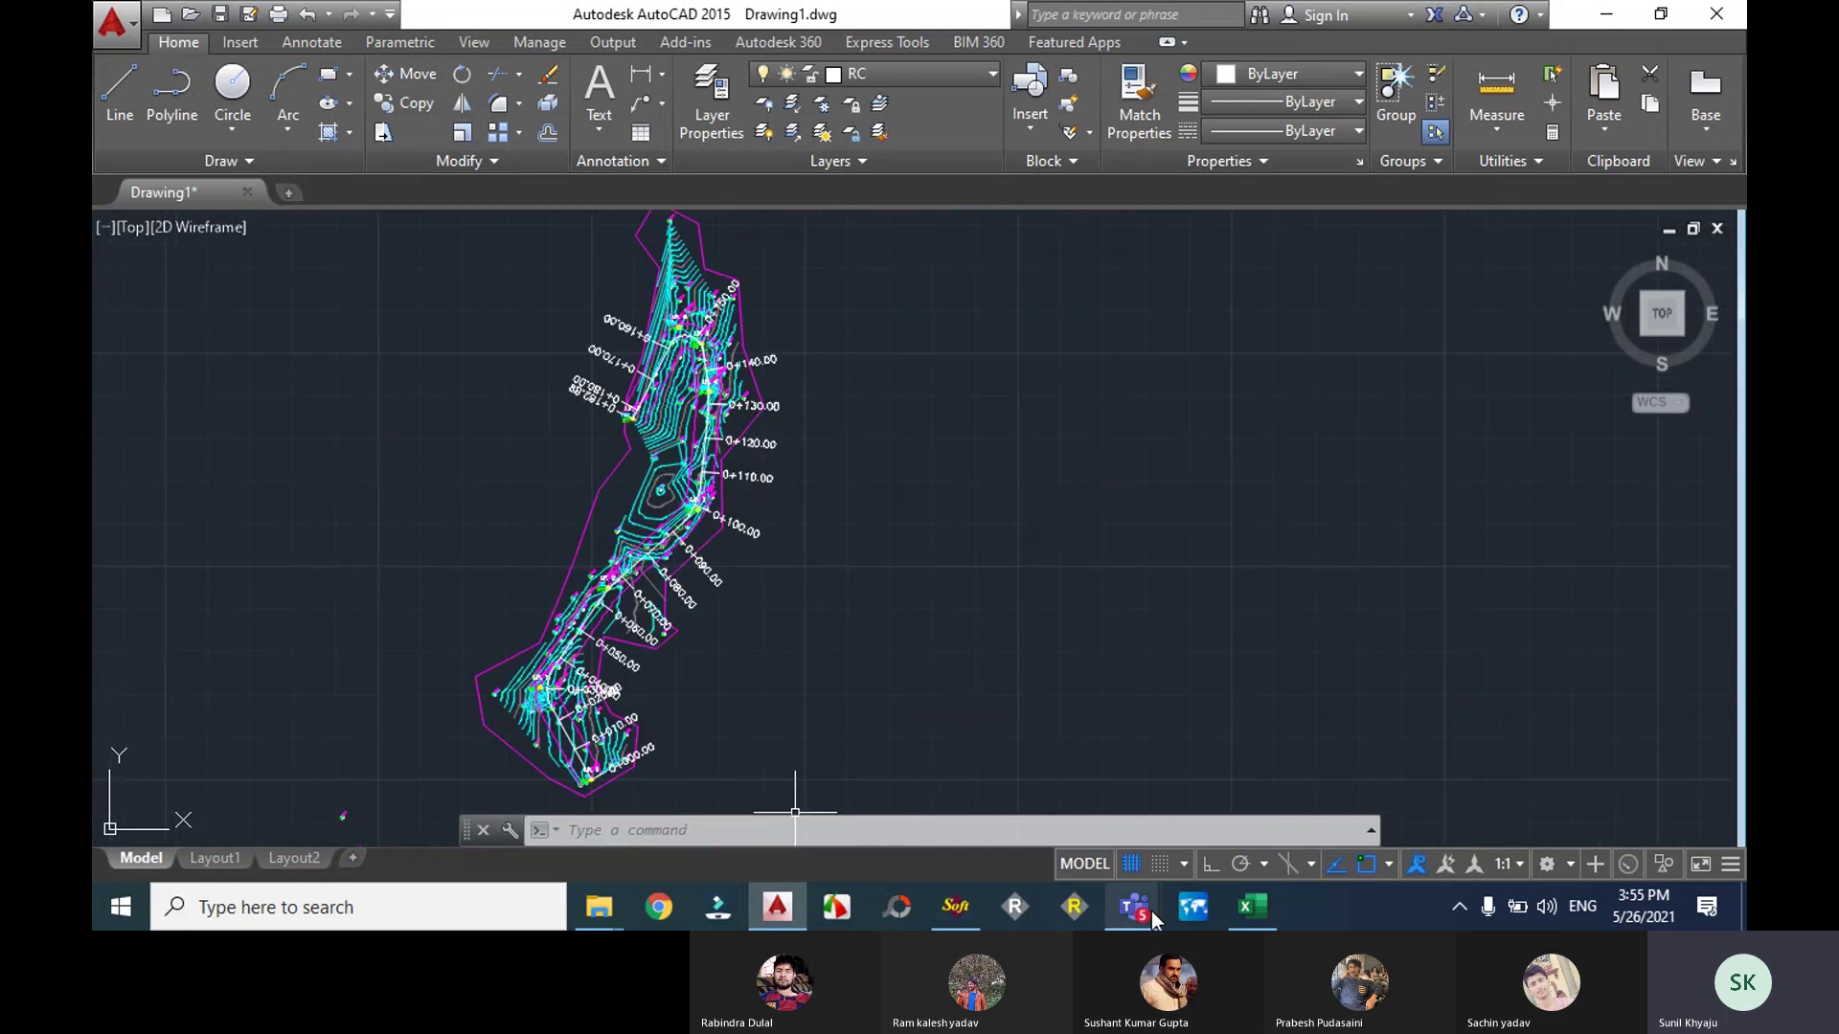
pyautogui.click(1251, 911)
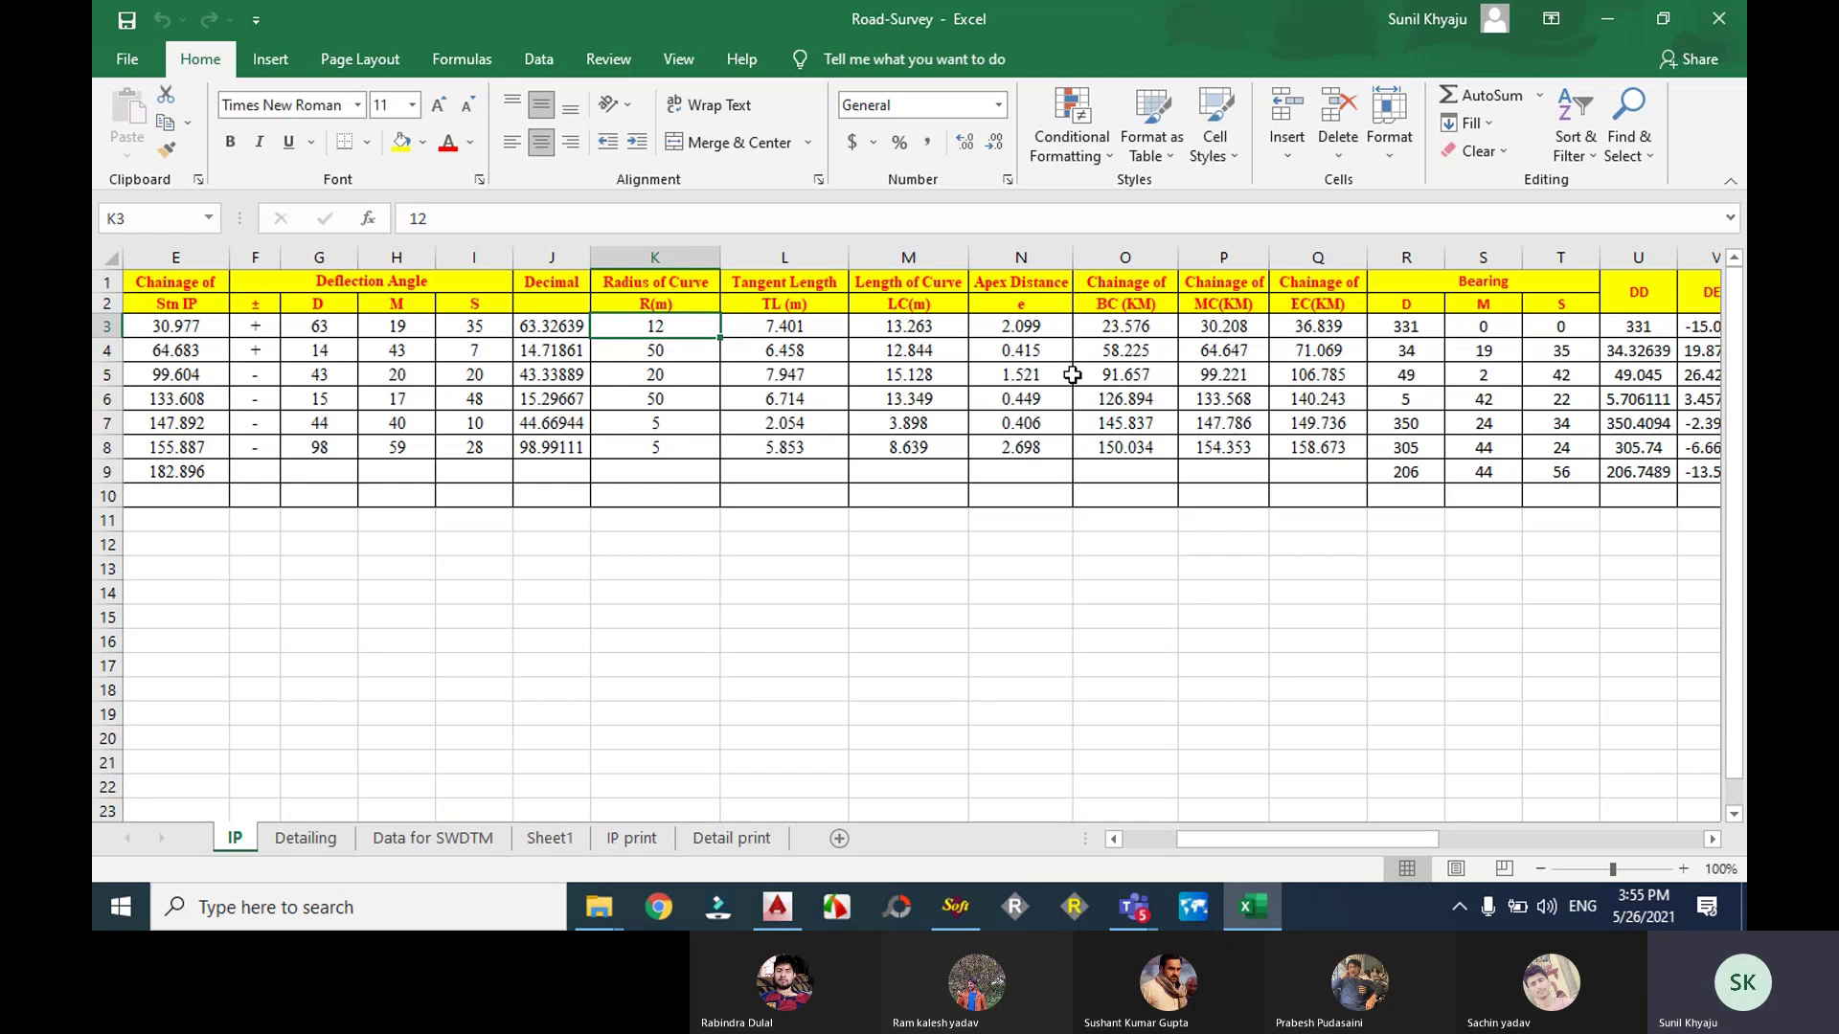
# Step: Copy the BC, MC and EC chainages in O3:Q3 and paste them as transposed values starting at O13
pyautogui.moveTo(1111, 327); pyautogui.dragTo(1279, 448)
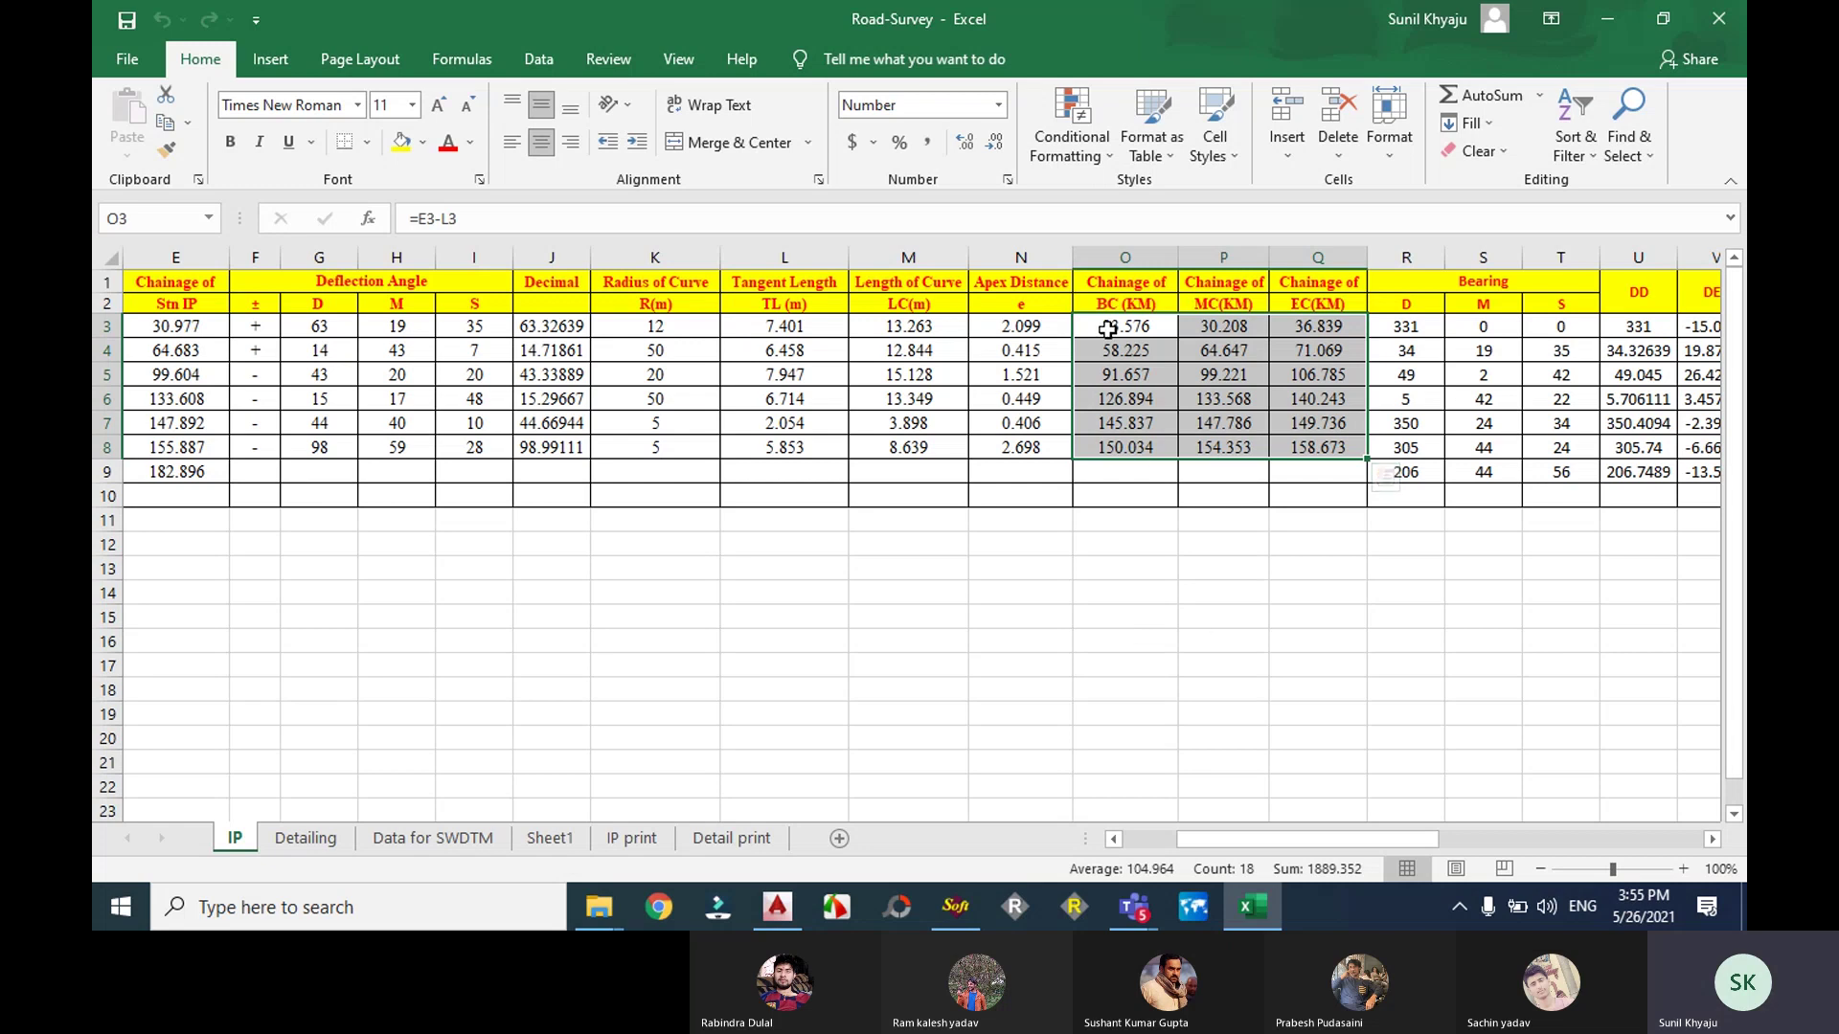
pyautogui.moveTo(1108, 329); pyautogui.dragTo(1288, 325)
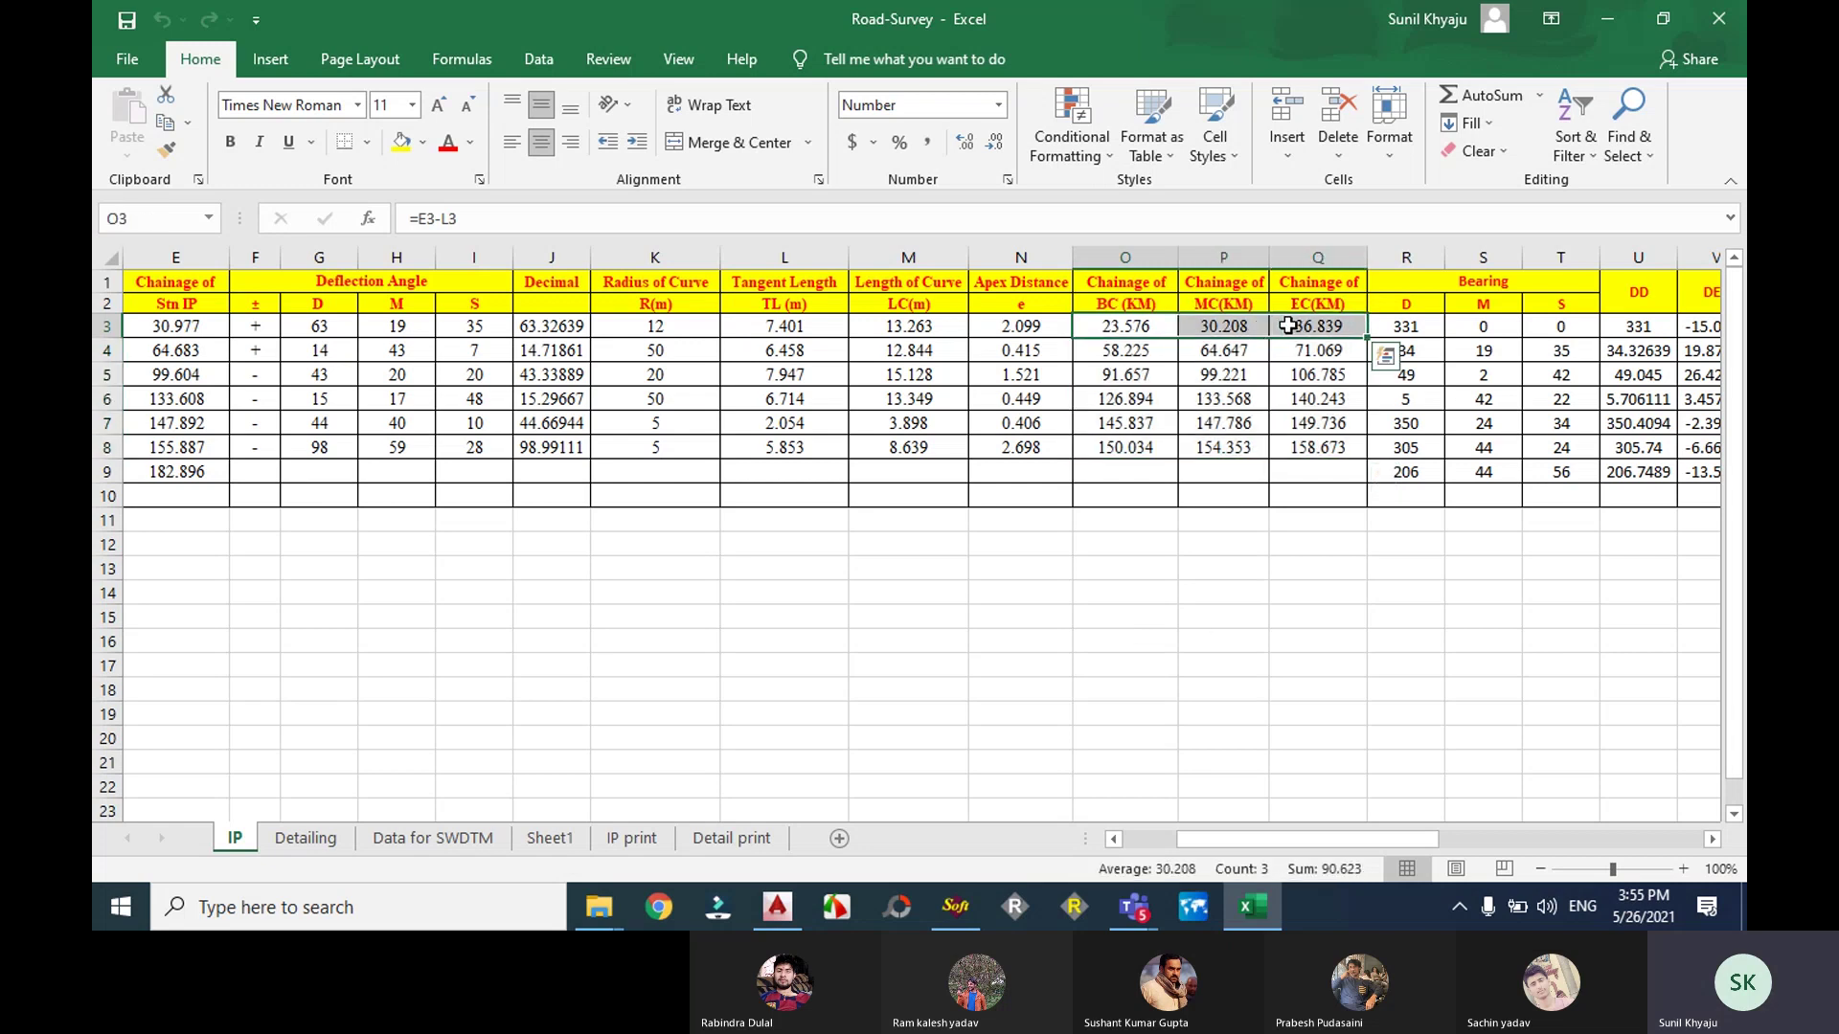
pyautogui.hotkey('ctrl', 'c')
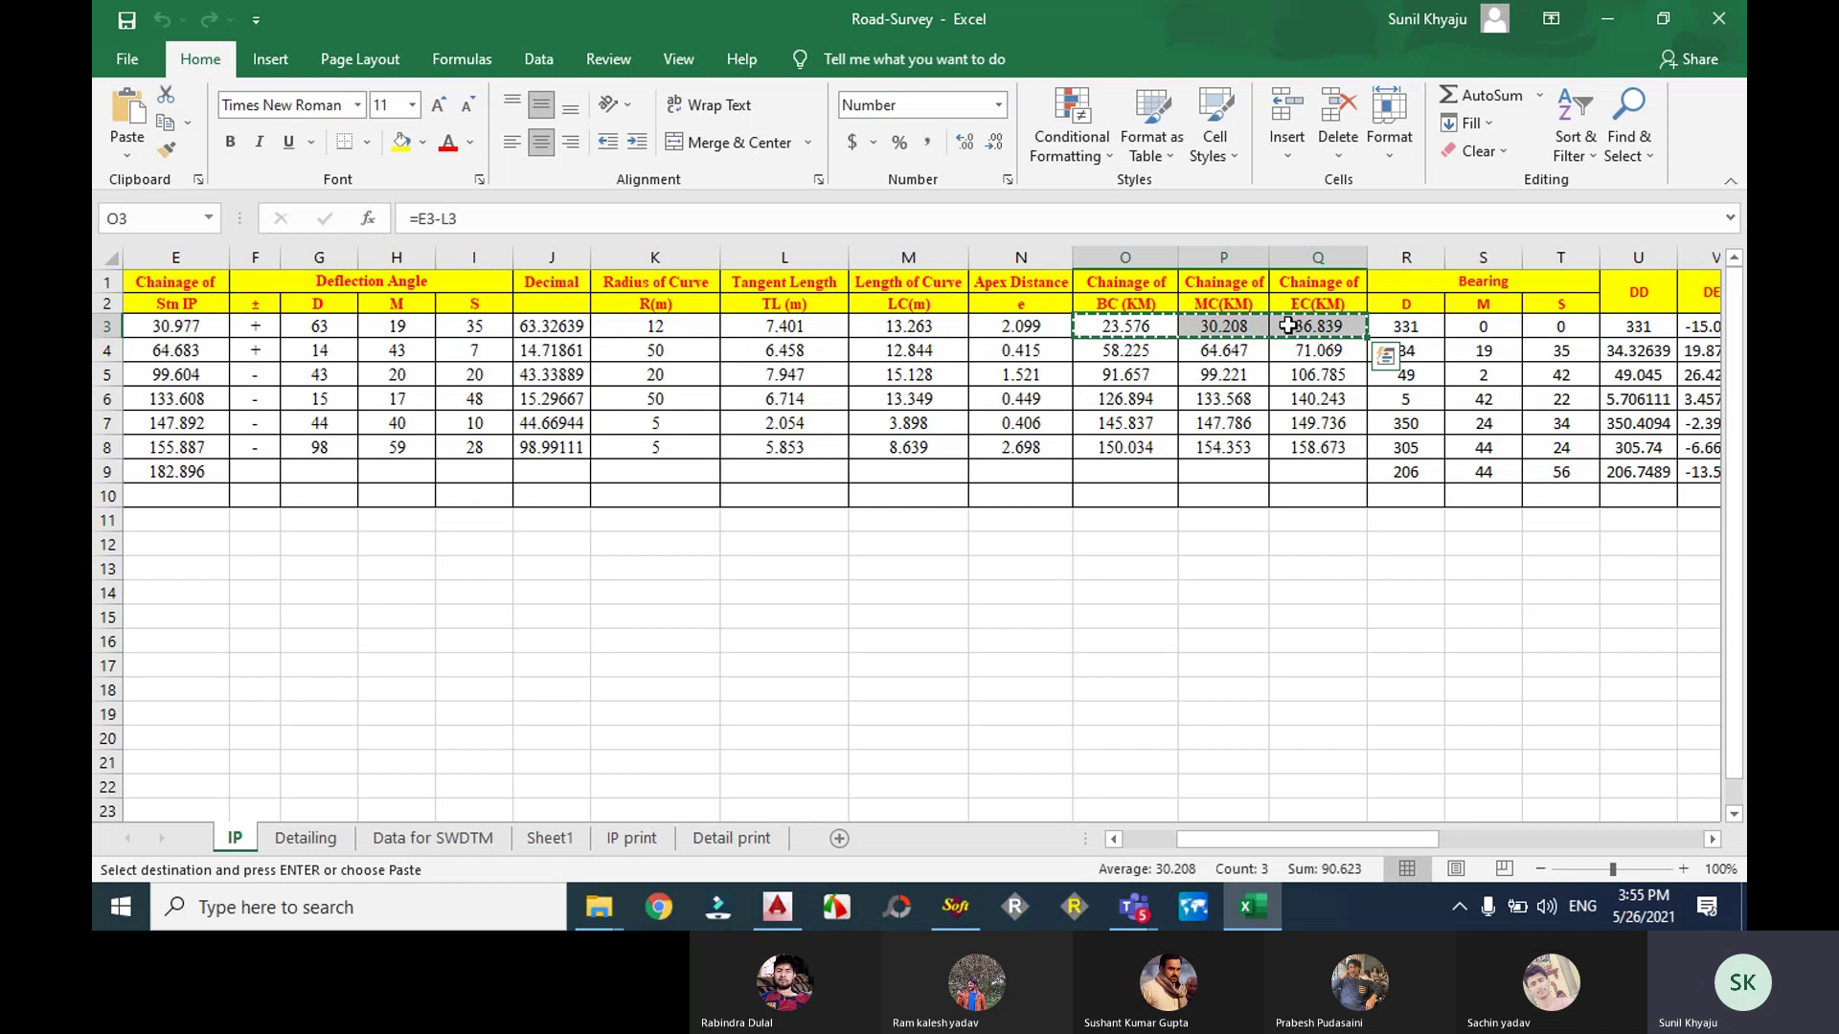
pyautogui.rightClick(1129, 570)
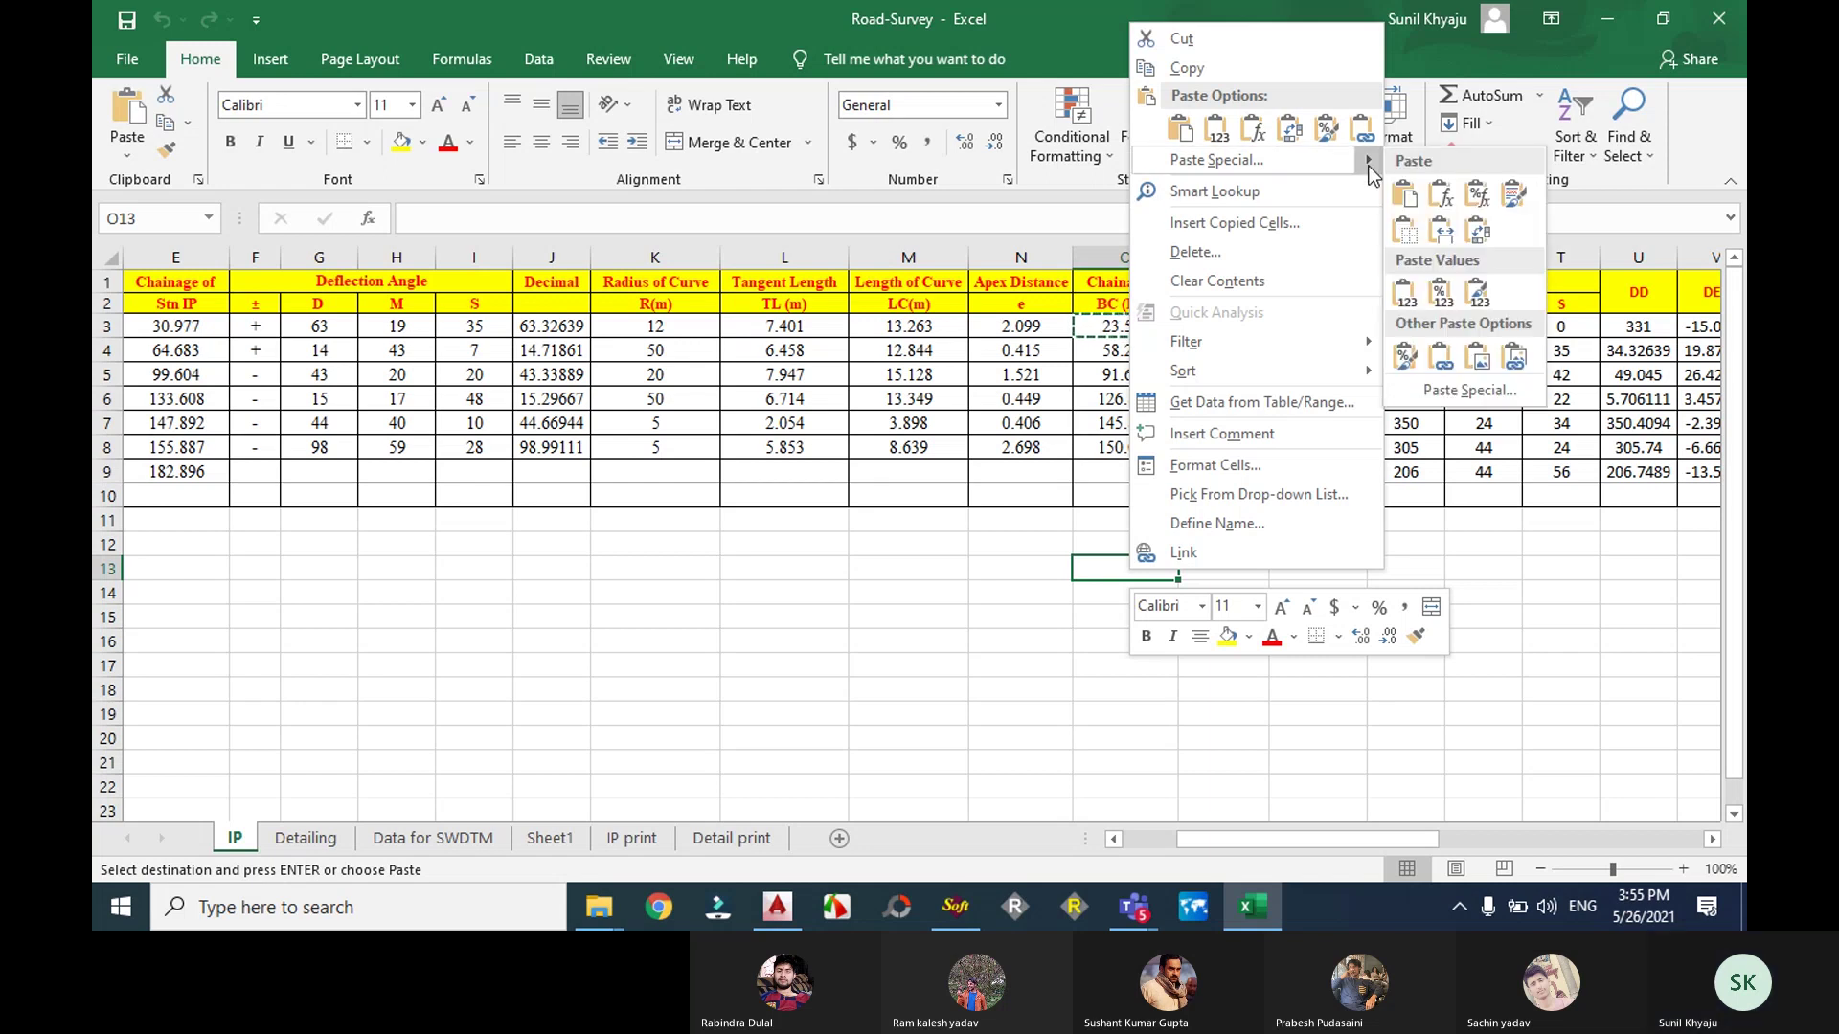
pyautogui.click(1466, 397)
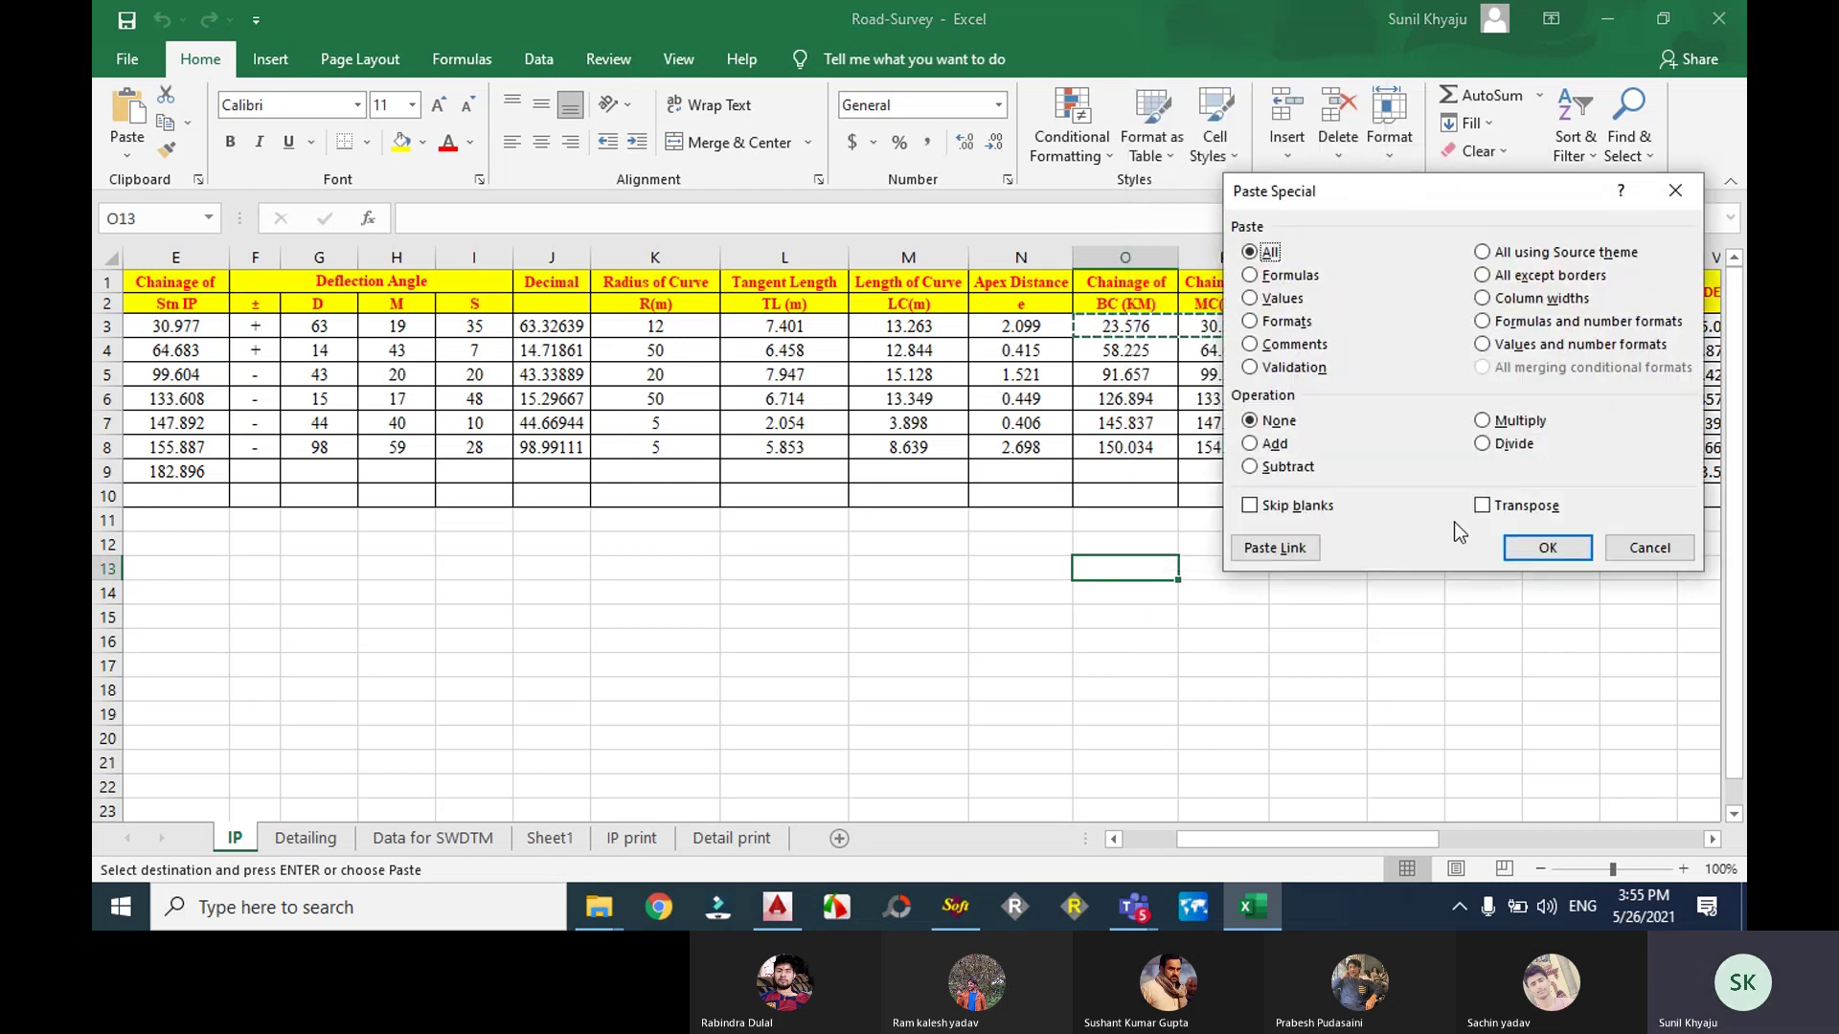
pyautogui.click(1250, 299)
pyautogui.click(1482, 505)
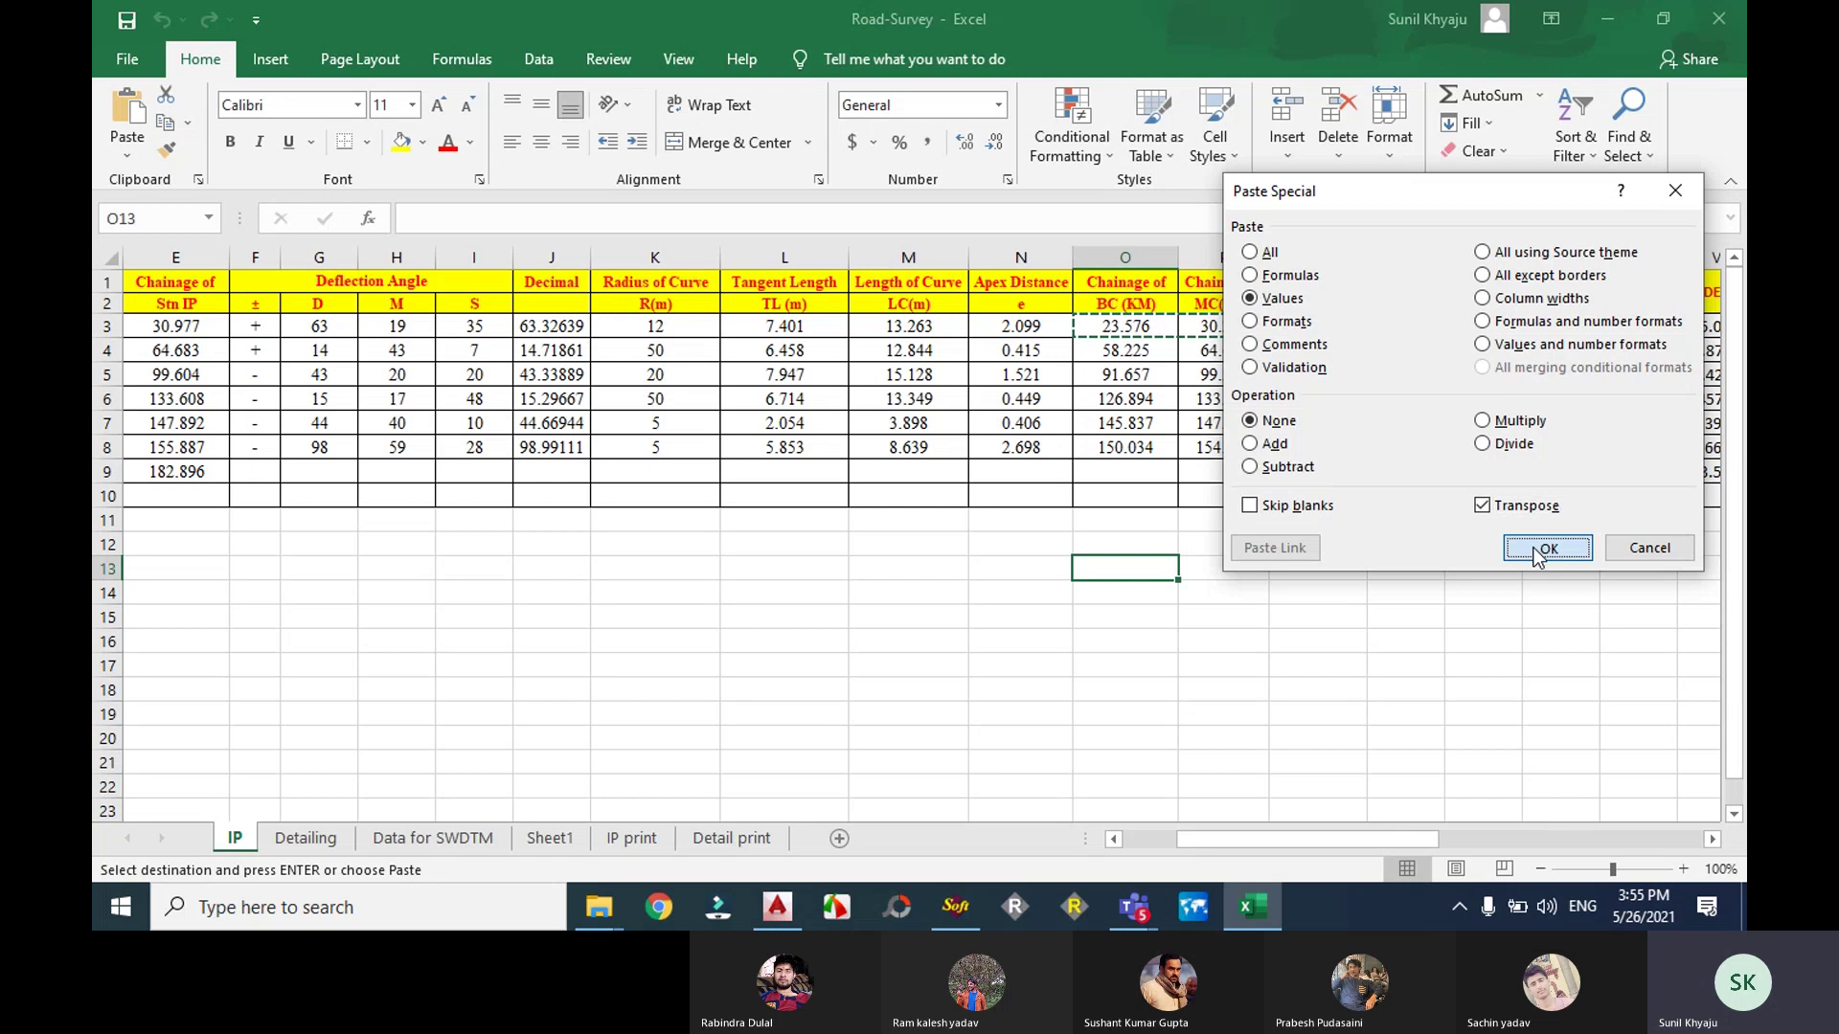
pyautogui.click(1548, 548)
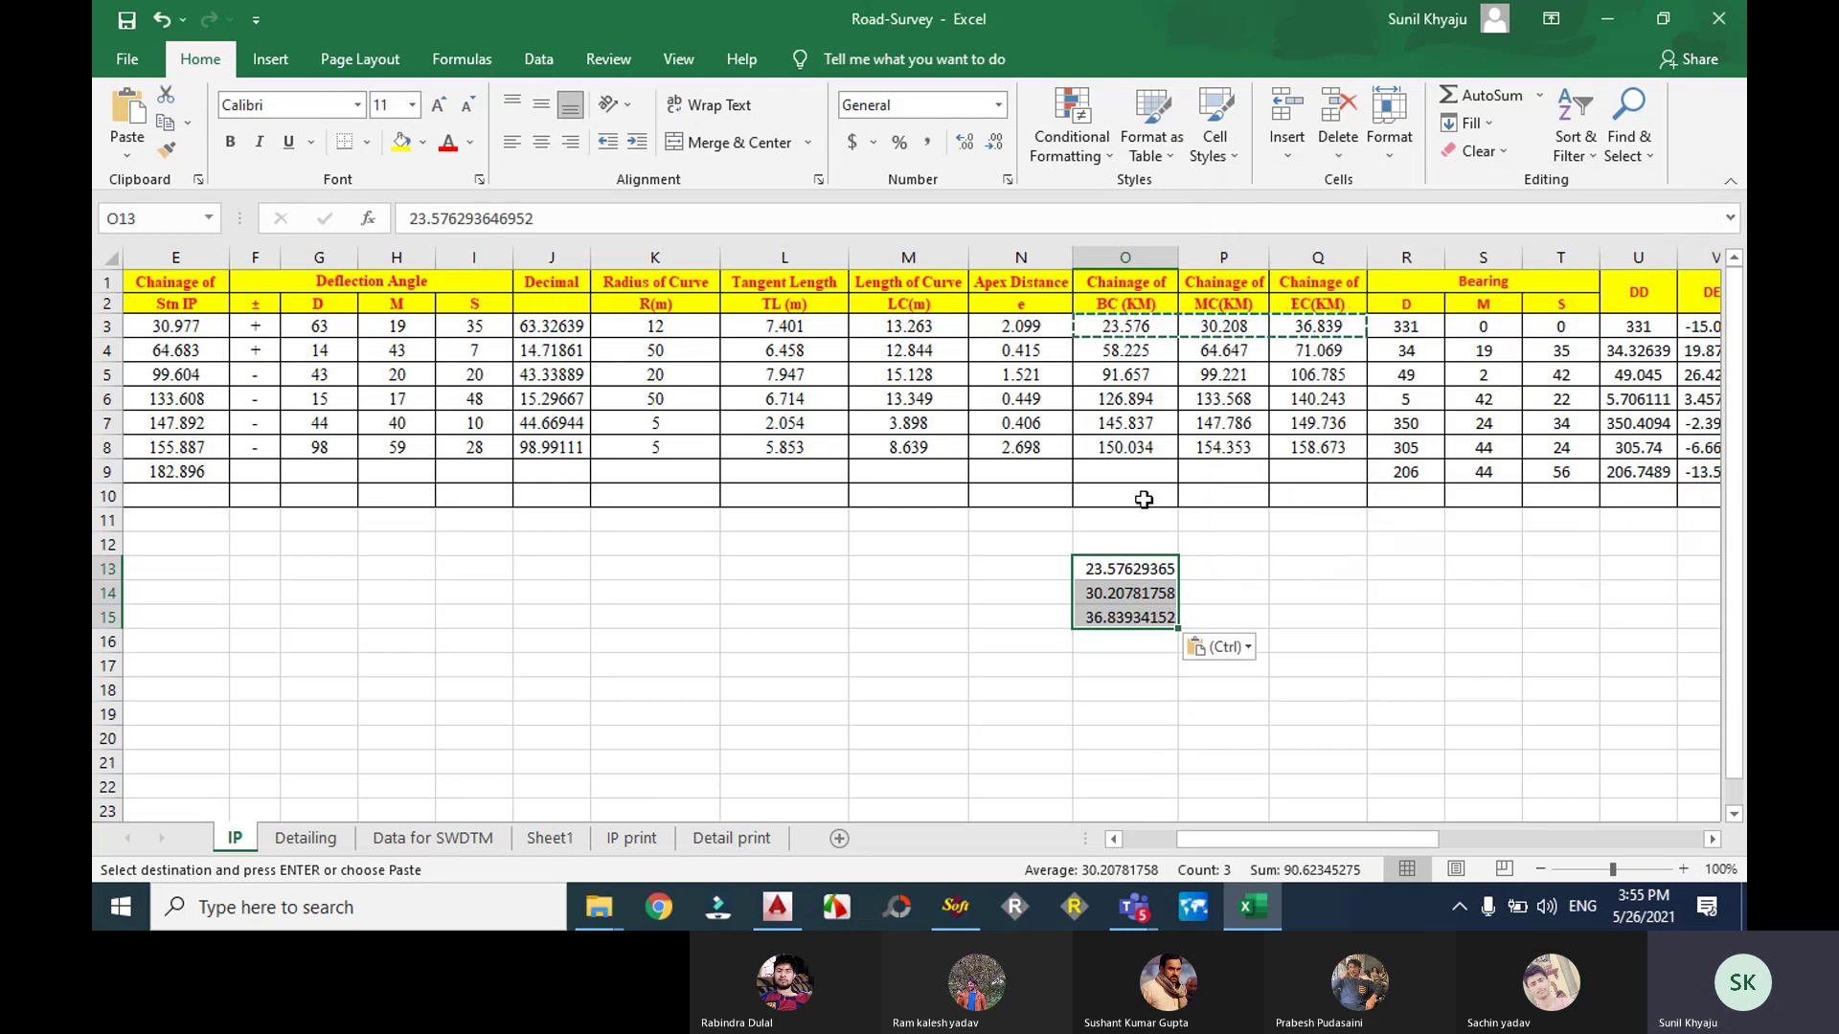
# Step: Copy the row 4 BC, MC and EC chainages and paste them as transposed values starting at O16
pyautogui.moveTo(1130, 360); pyautogui.dragTo(1272, 351)
pyautogui.hotkey('ctrl', 'c')
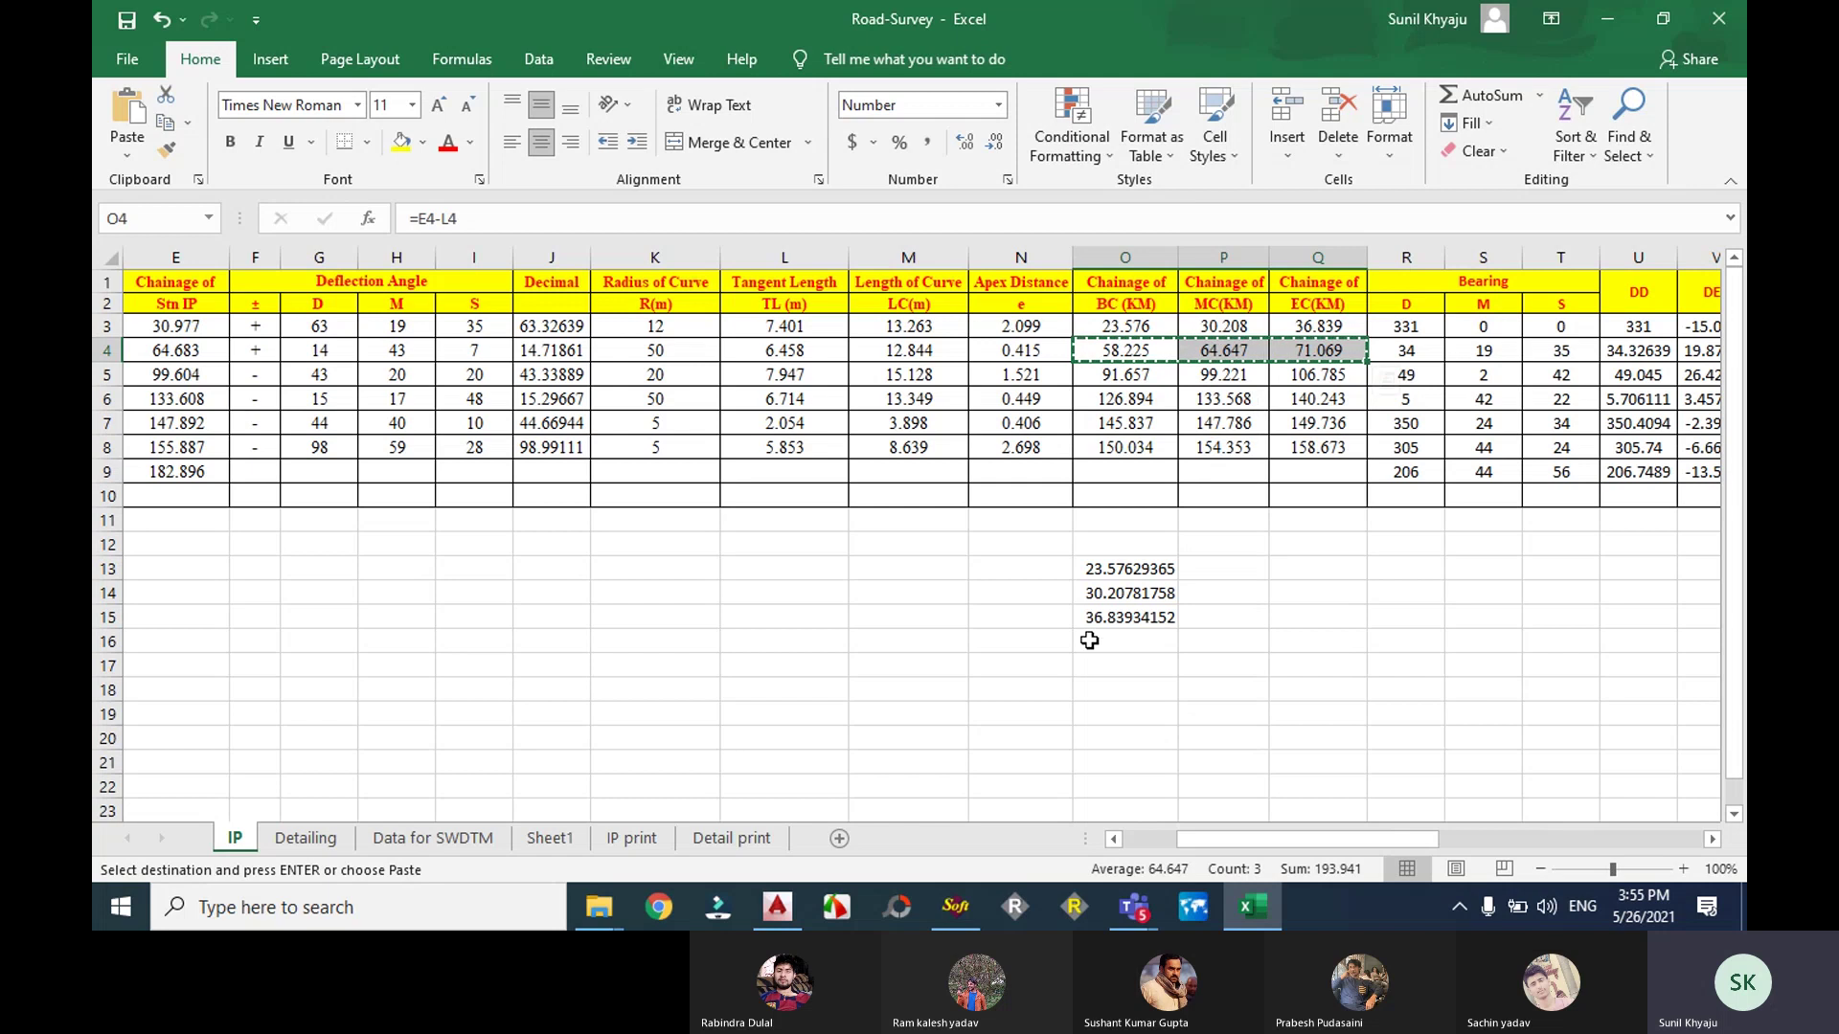
pyautogui.click(1089, 640)
pyautogui.rightClick(1089, 640)
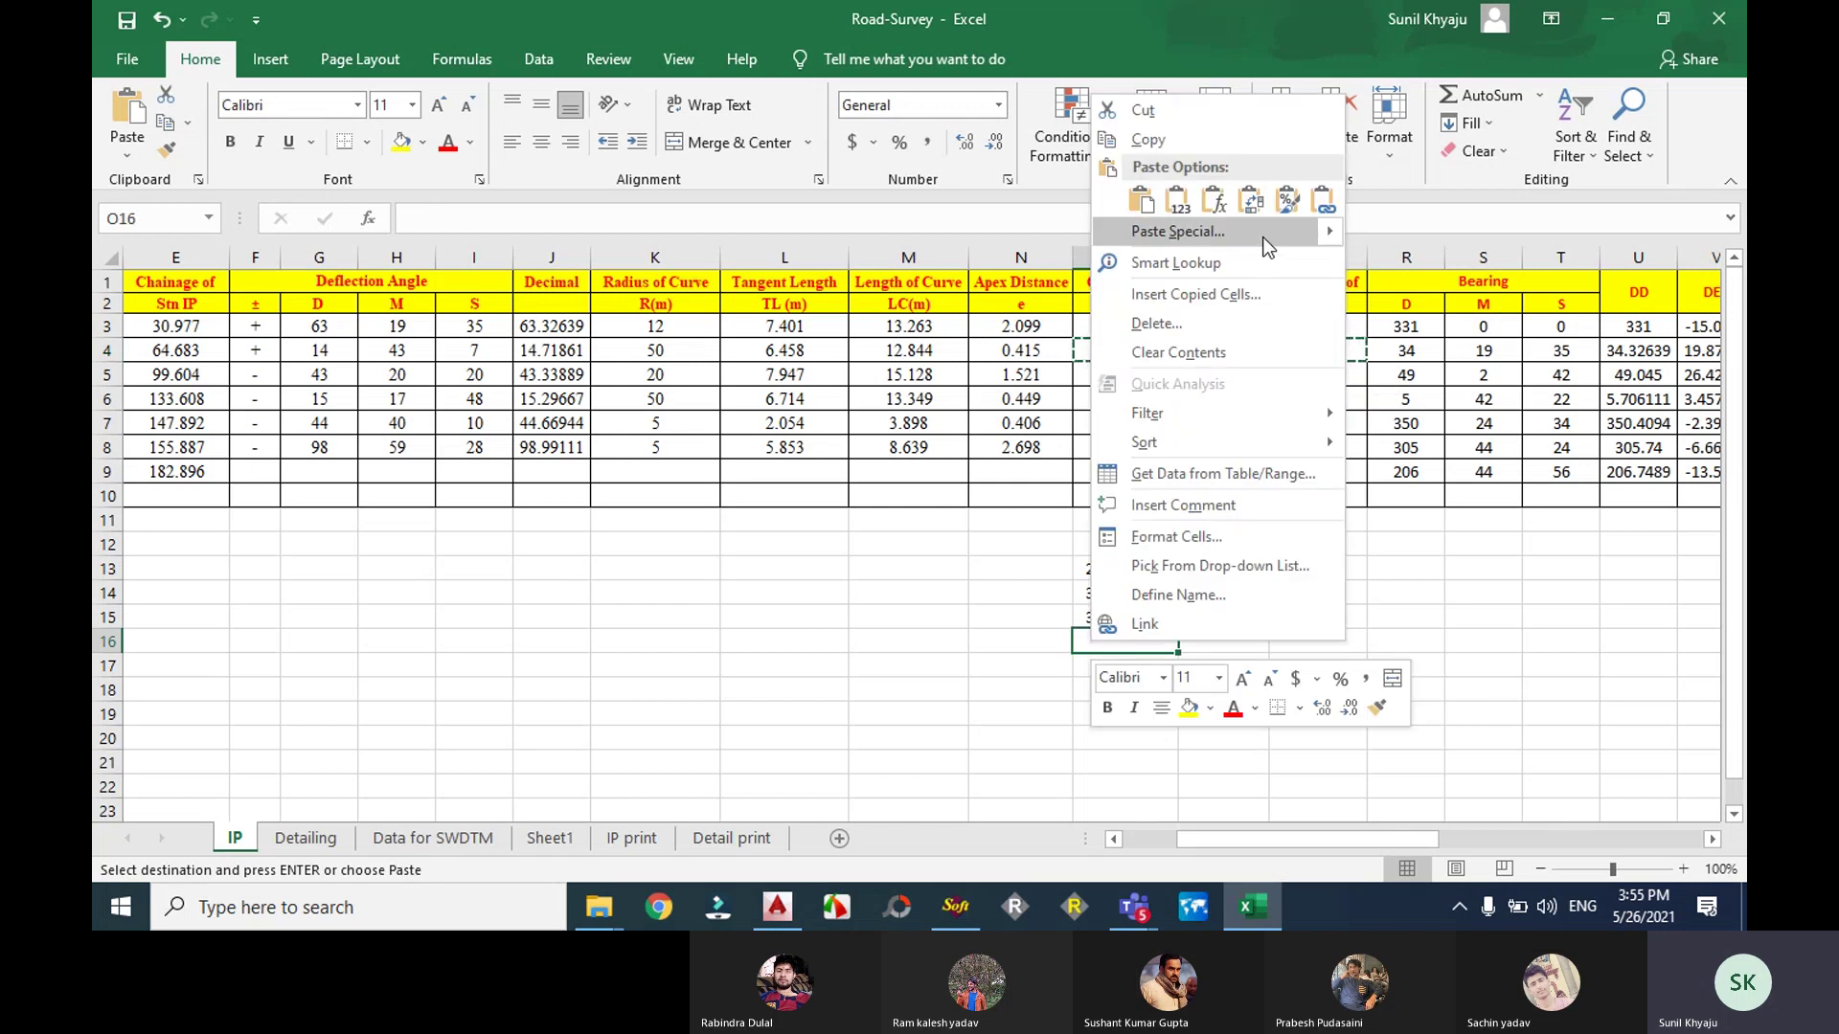
pyautogui.click(1178, 232)
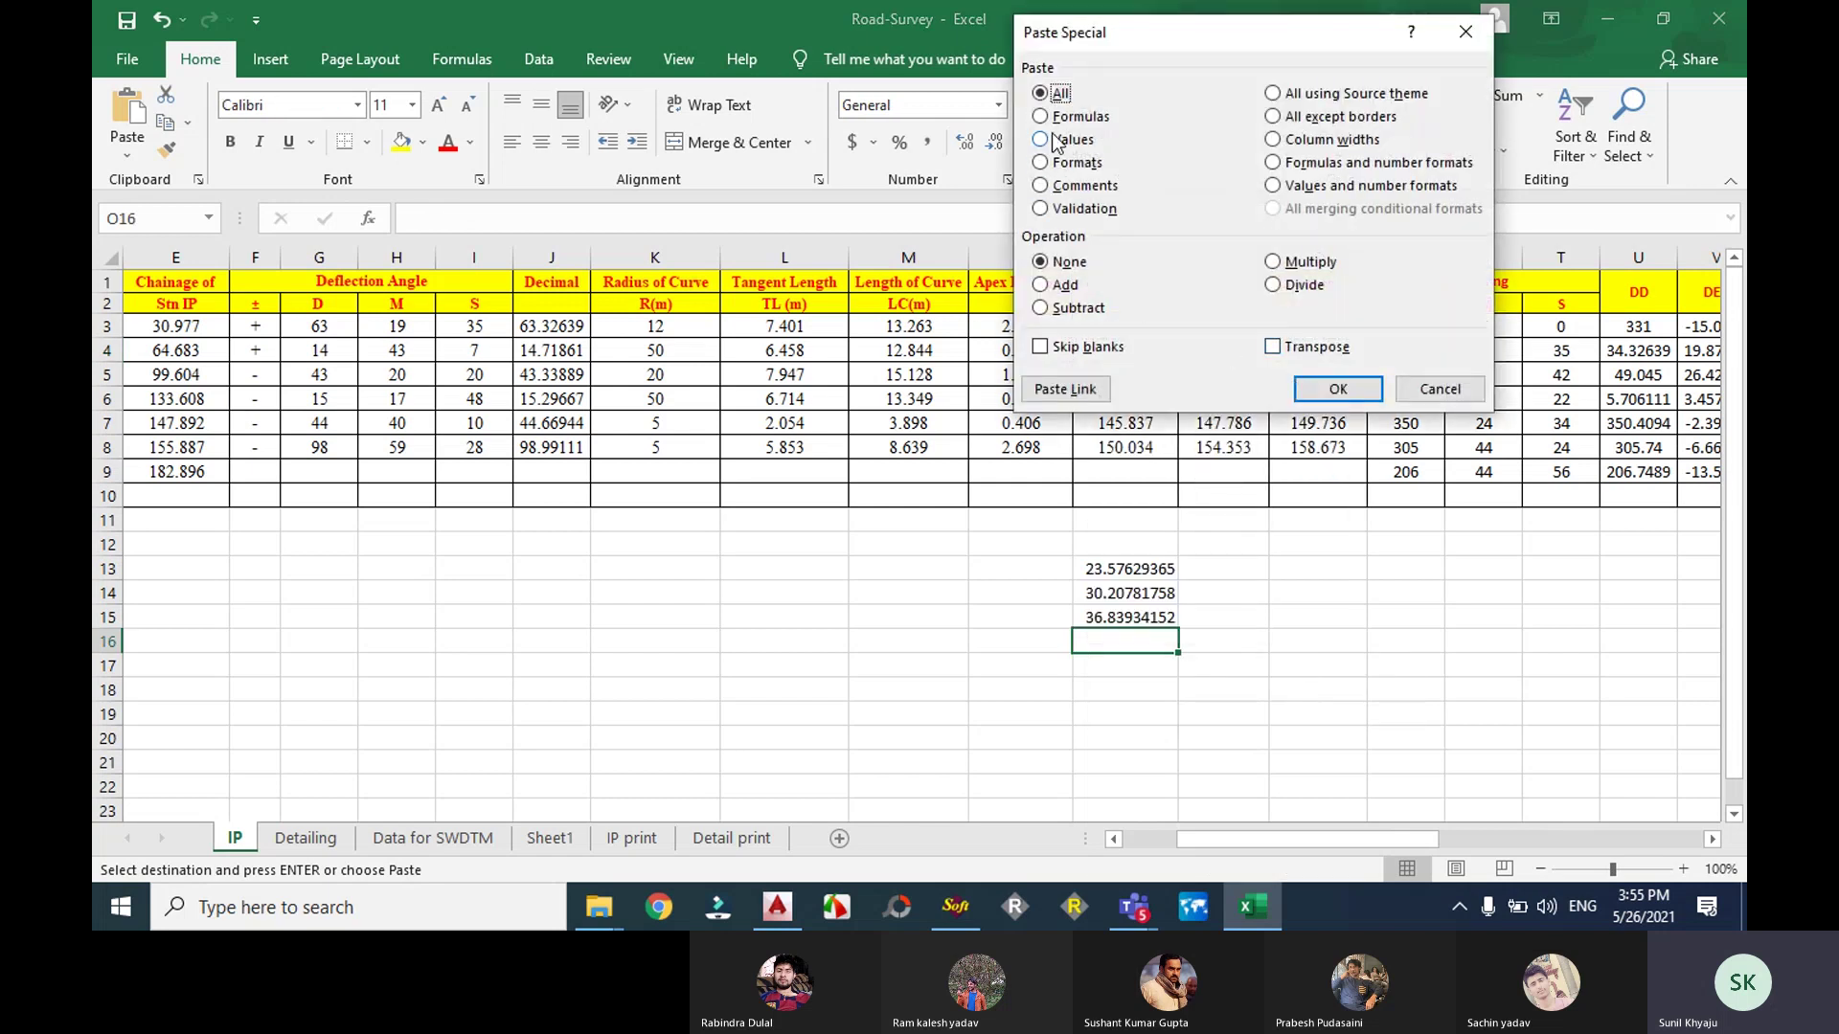
pyautogui.click(1056, 140)
pyautogui.click(1281, 343)
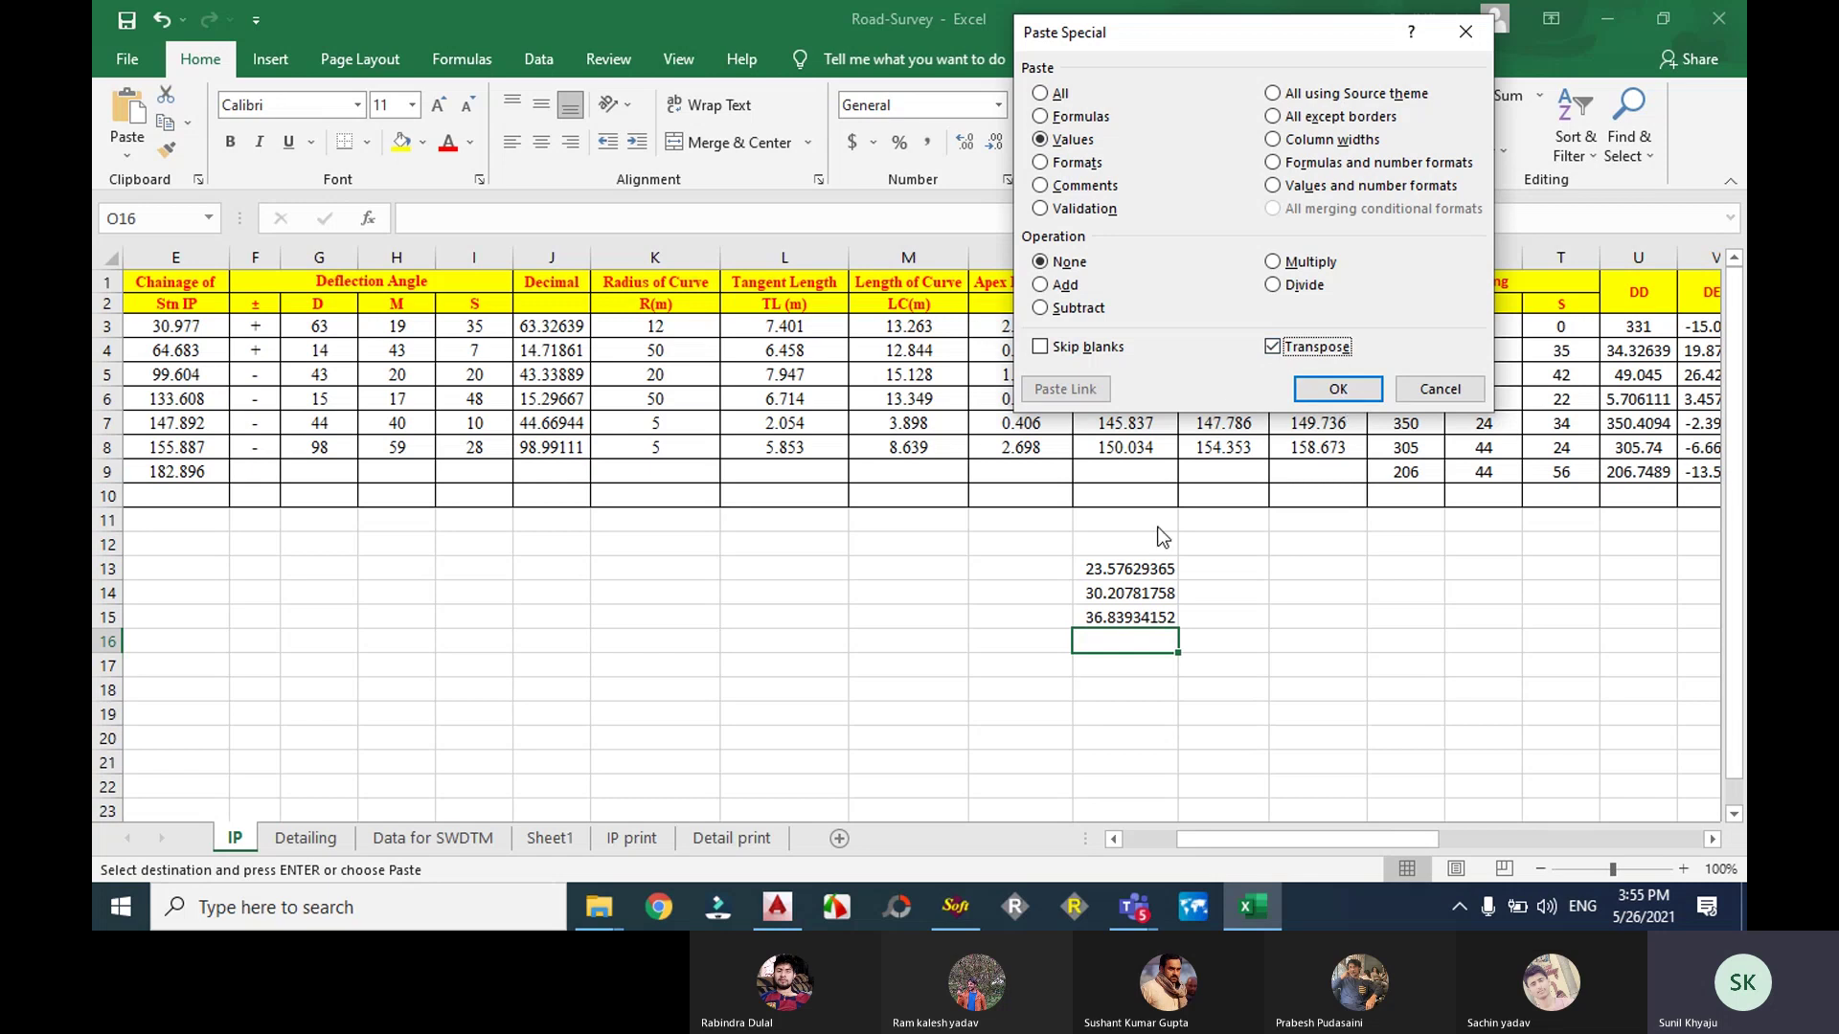
pyautogui.click(1337, 388)
# Step: Copy the row 5 BC, MC and EC chainages and paste them as transposed values starting at O19
pyautogui.click(1107, 375)
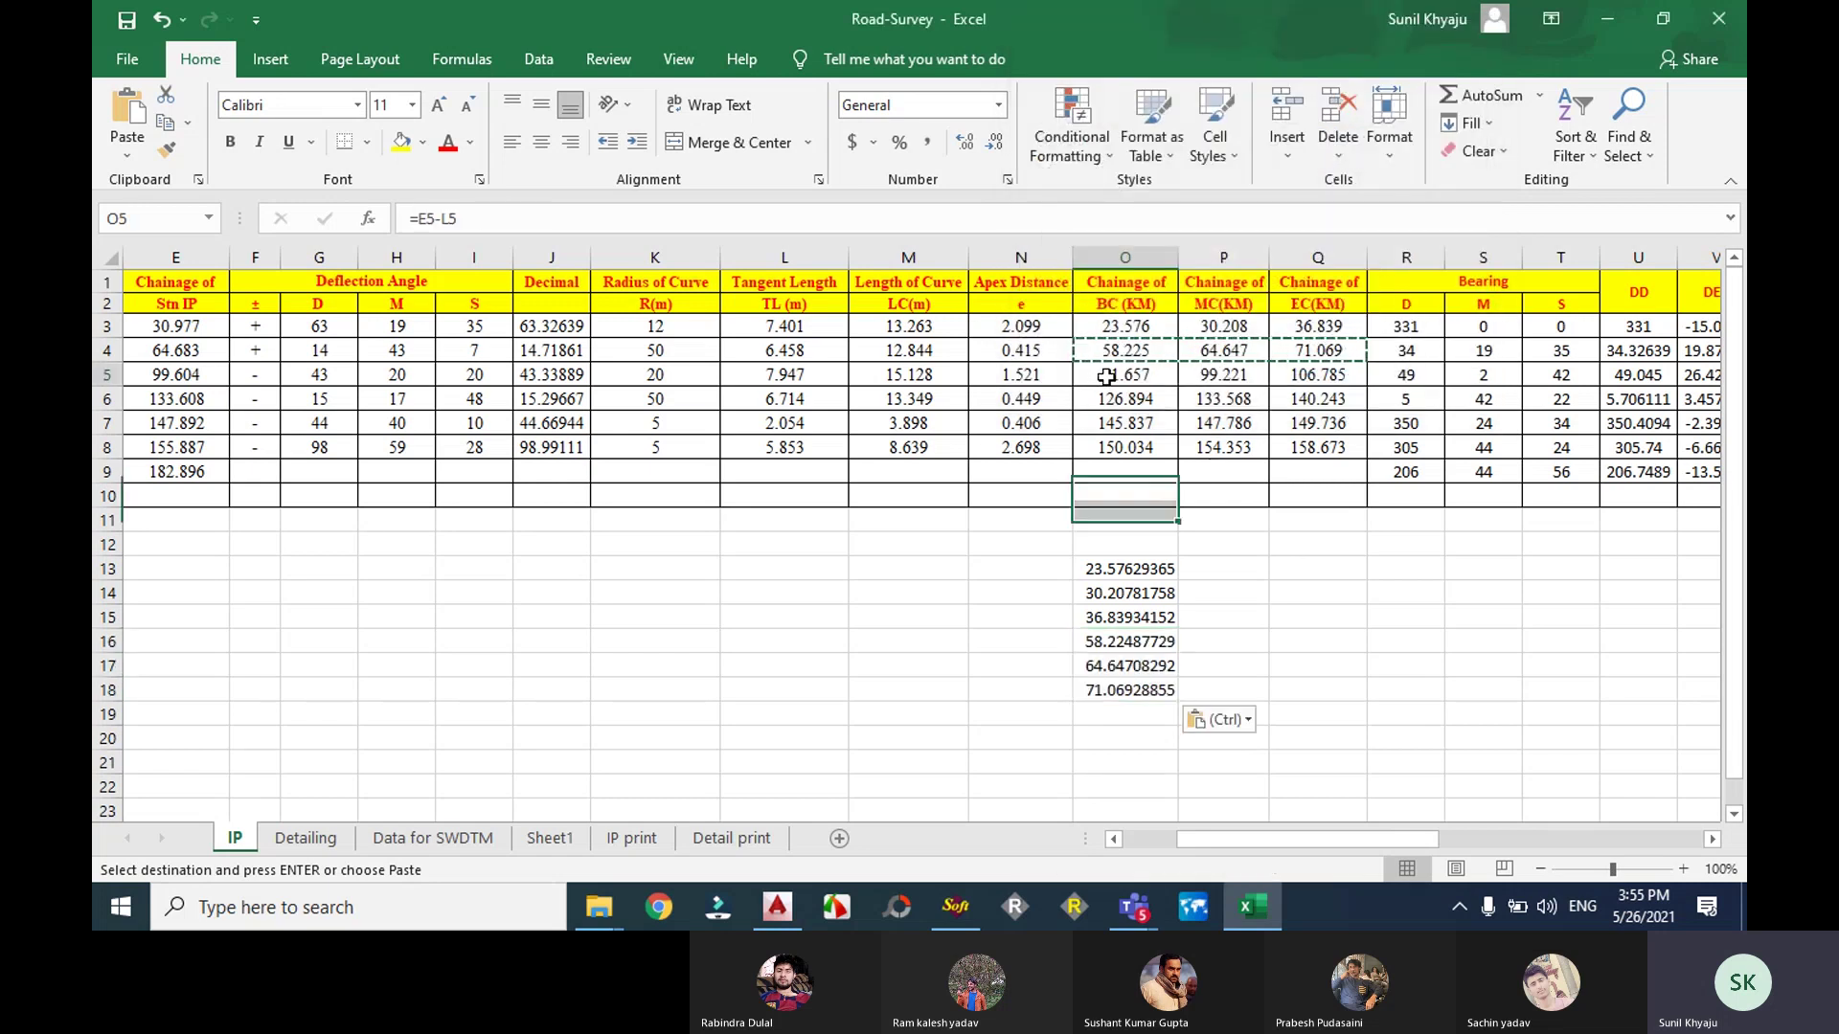
pyautogui.moveTo(1107, 376); pyautogui.dragTo(1283, 375)
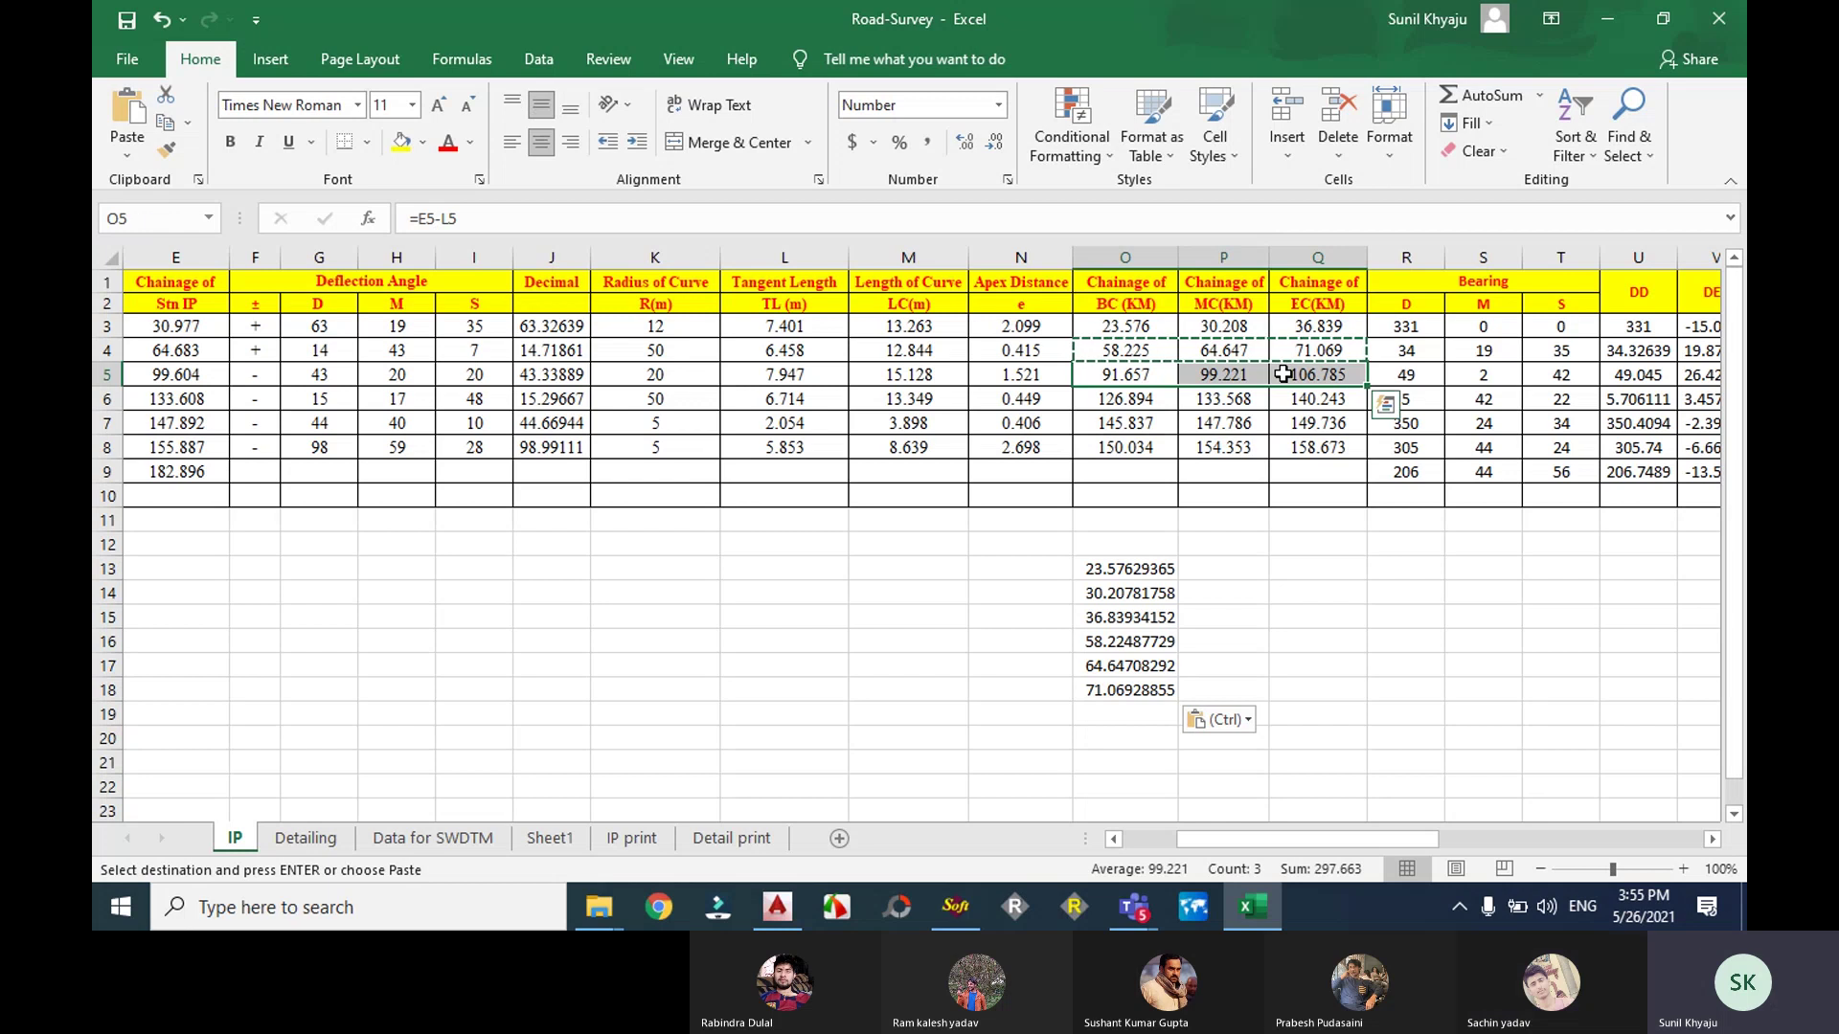
pyautogui.hotkey('ctrl', 'c')
pyautogui.rightClick(1155, 715)
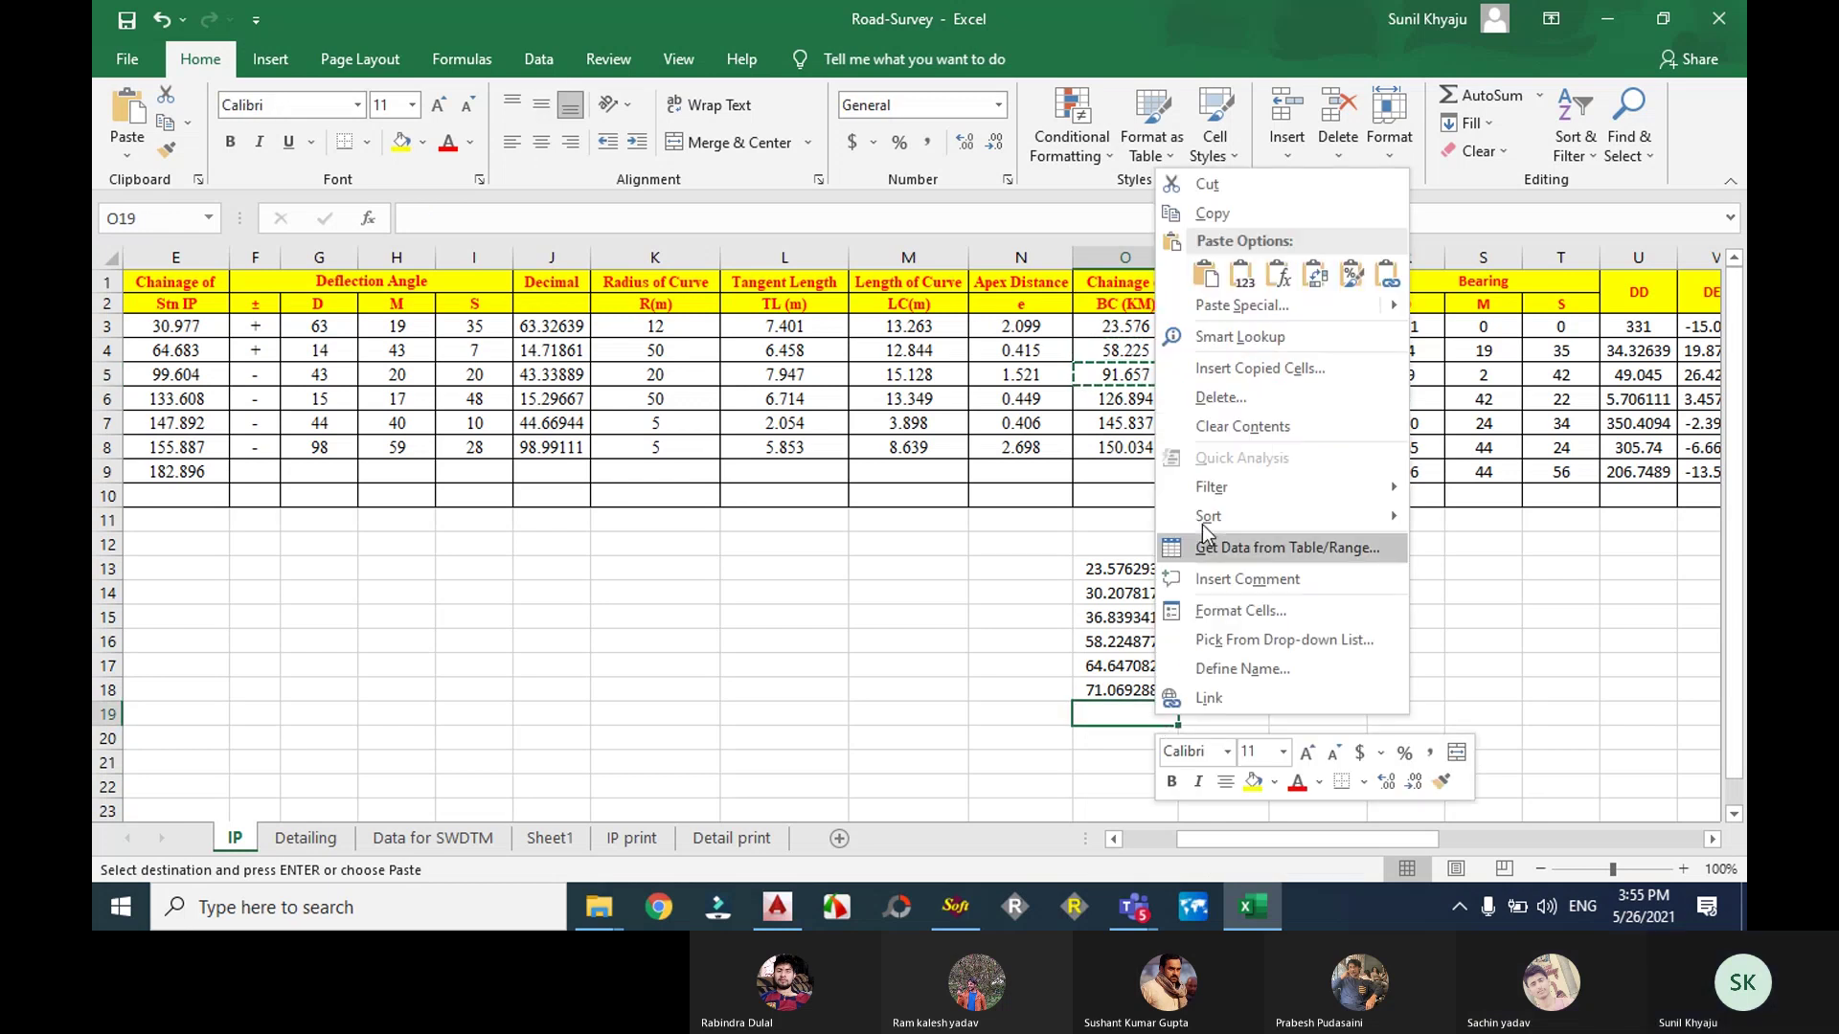
pyautogui.click(1236, 305)
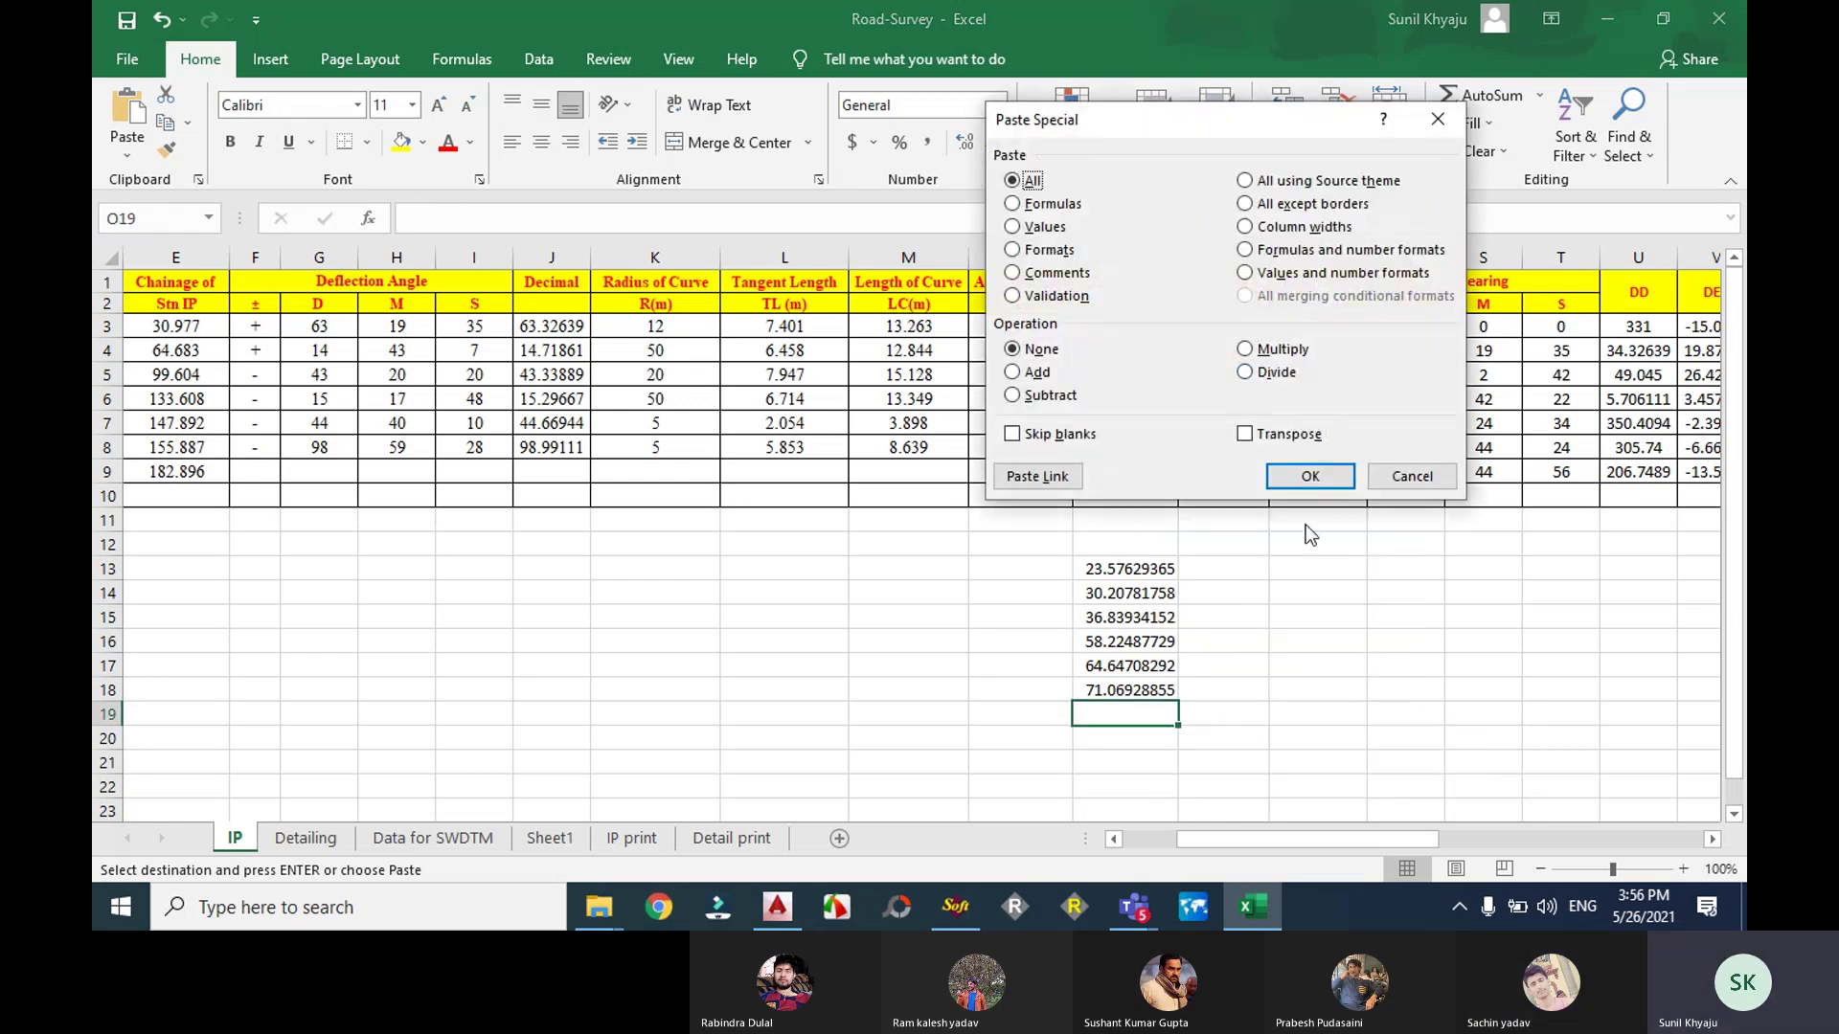
pyautogui.click(1245, 434)
pyautogui.click(1055, 230)
pyautogui.click(1308, 476)
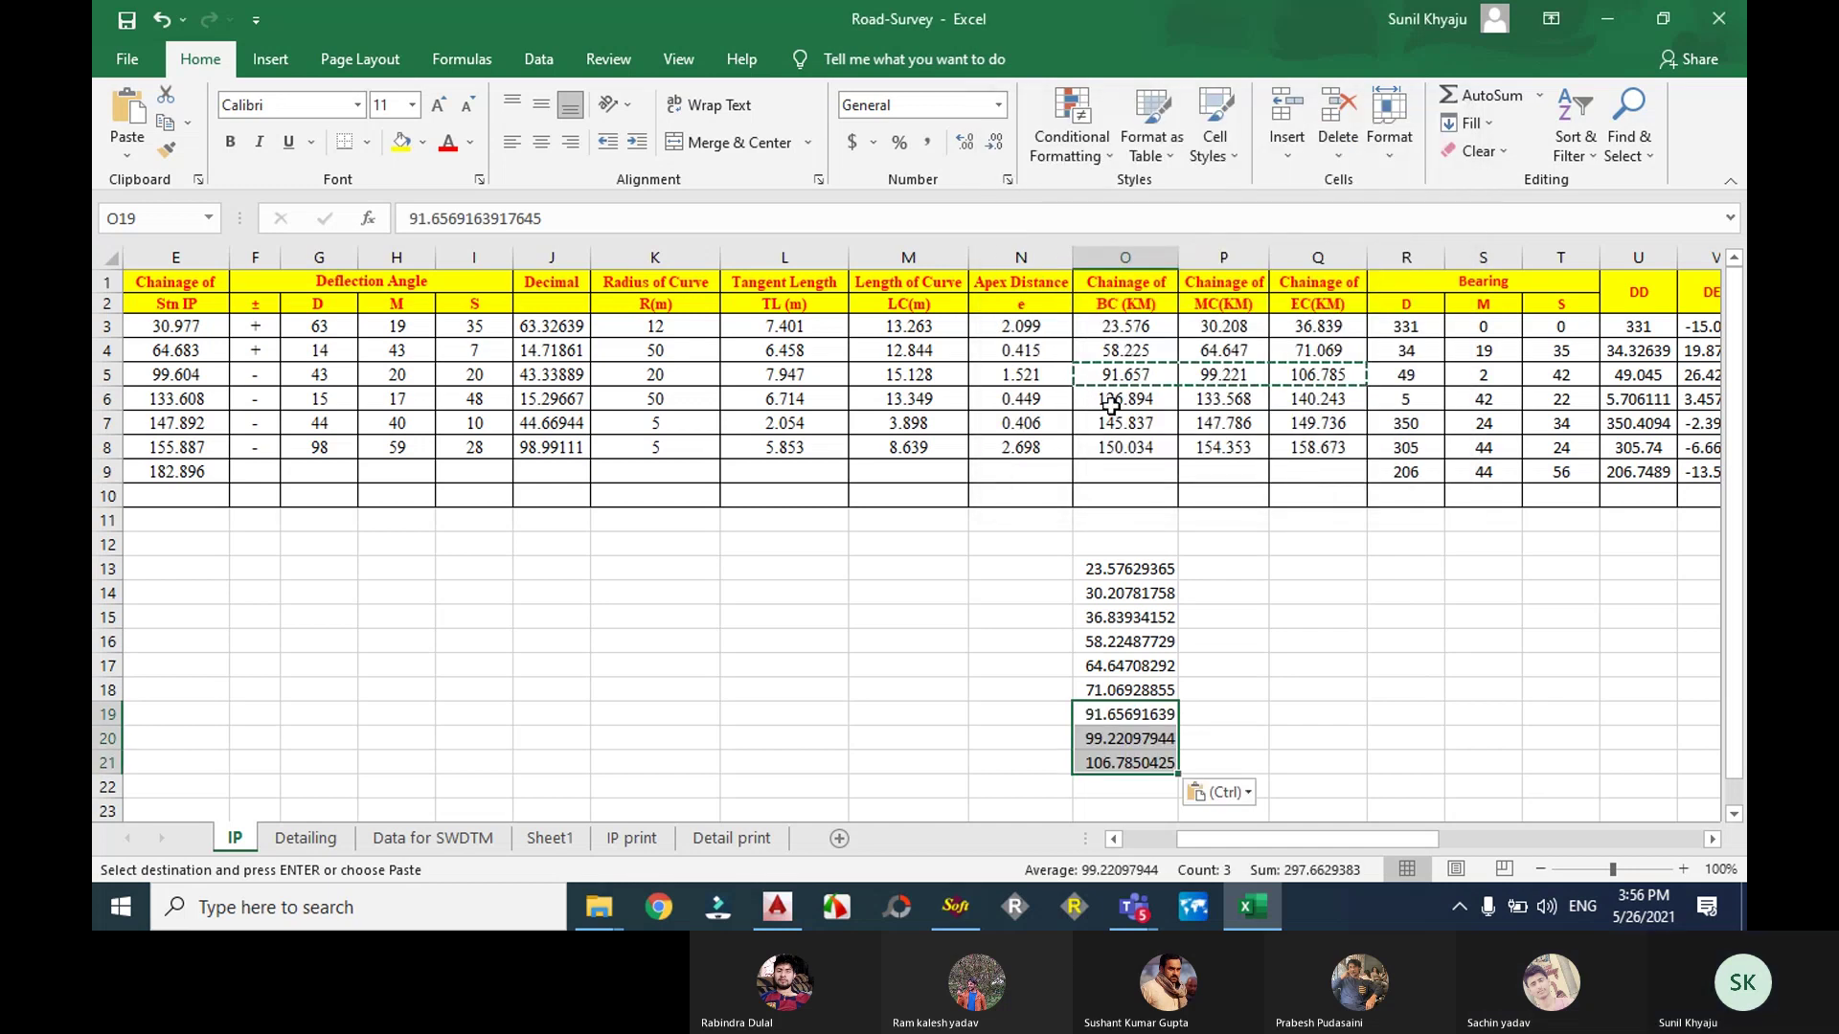
# Step: Try to paste the row 6 BC, MC and EC chainages as transposed values over their own source cells
pyautogui.moveTo(1116, 399); pyautogui.dragTo(1295, 398)
pyautogui.hotkey('ctrl', 'c')
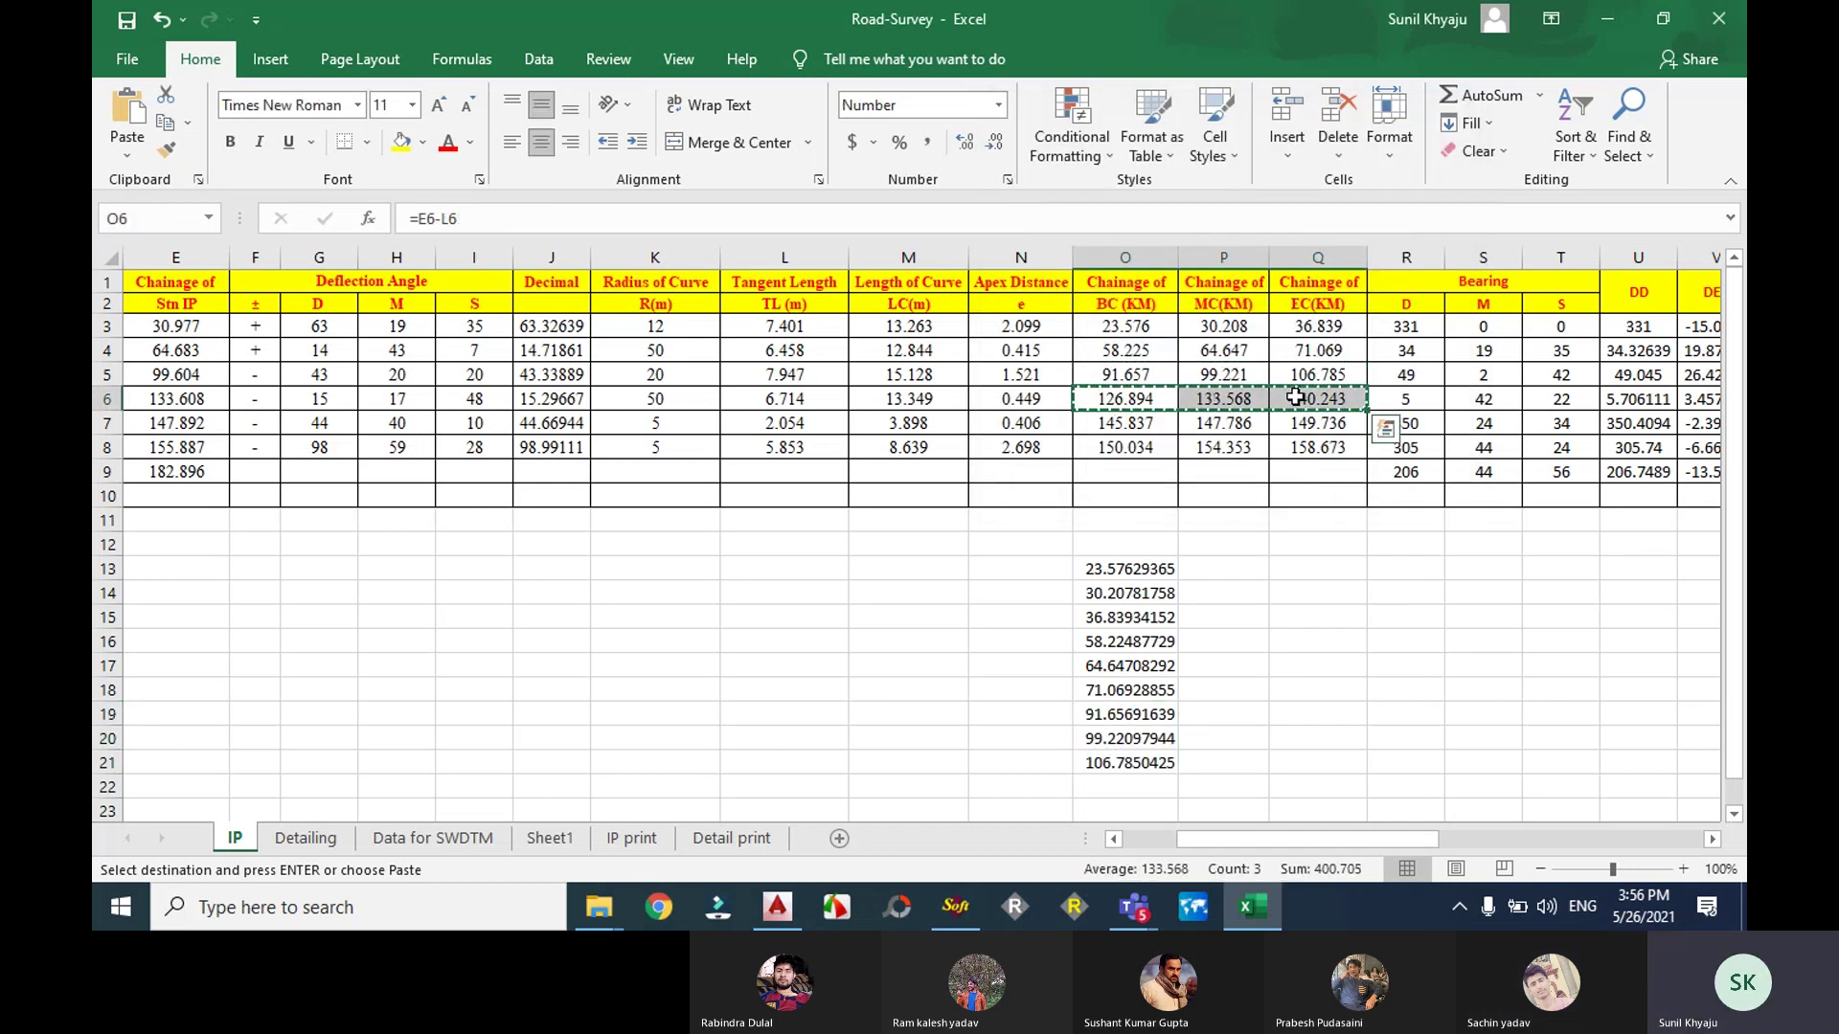
pyautogui.rightClick(1295, 397)
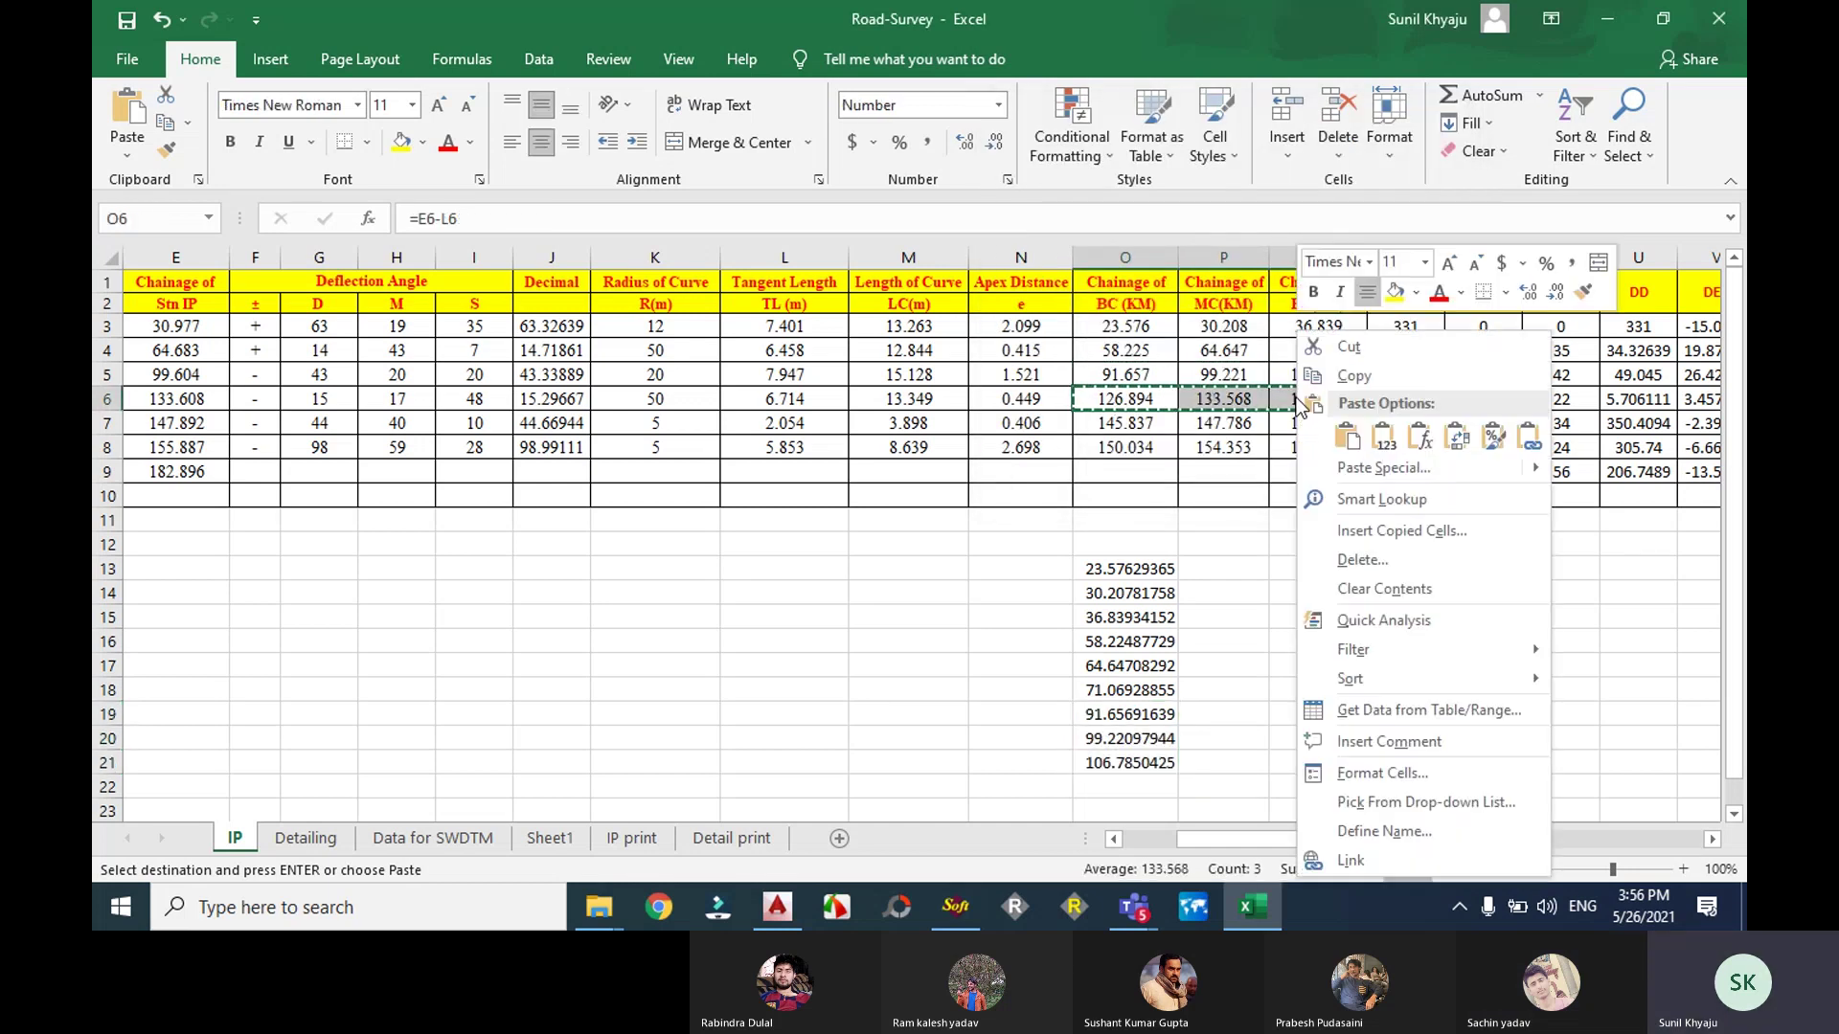
pyautogui.click(1381, 467)
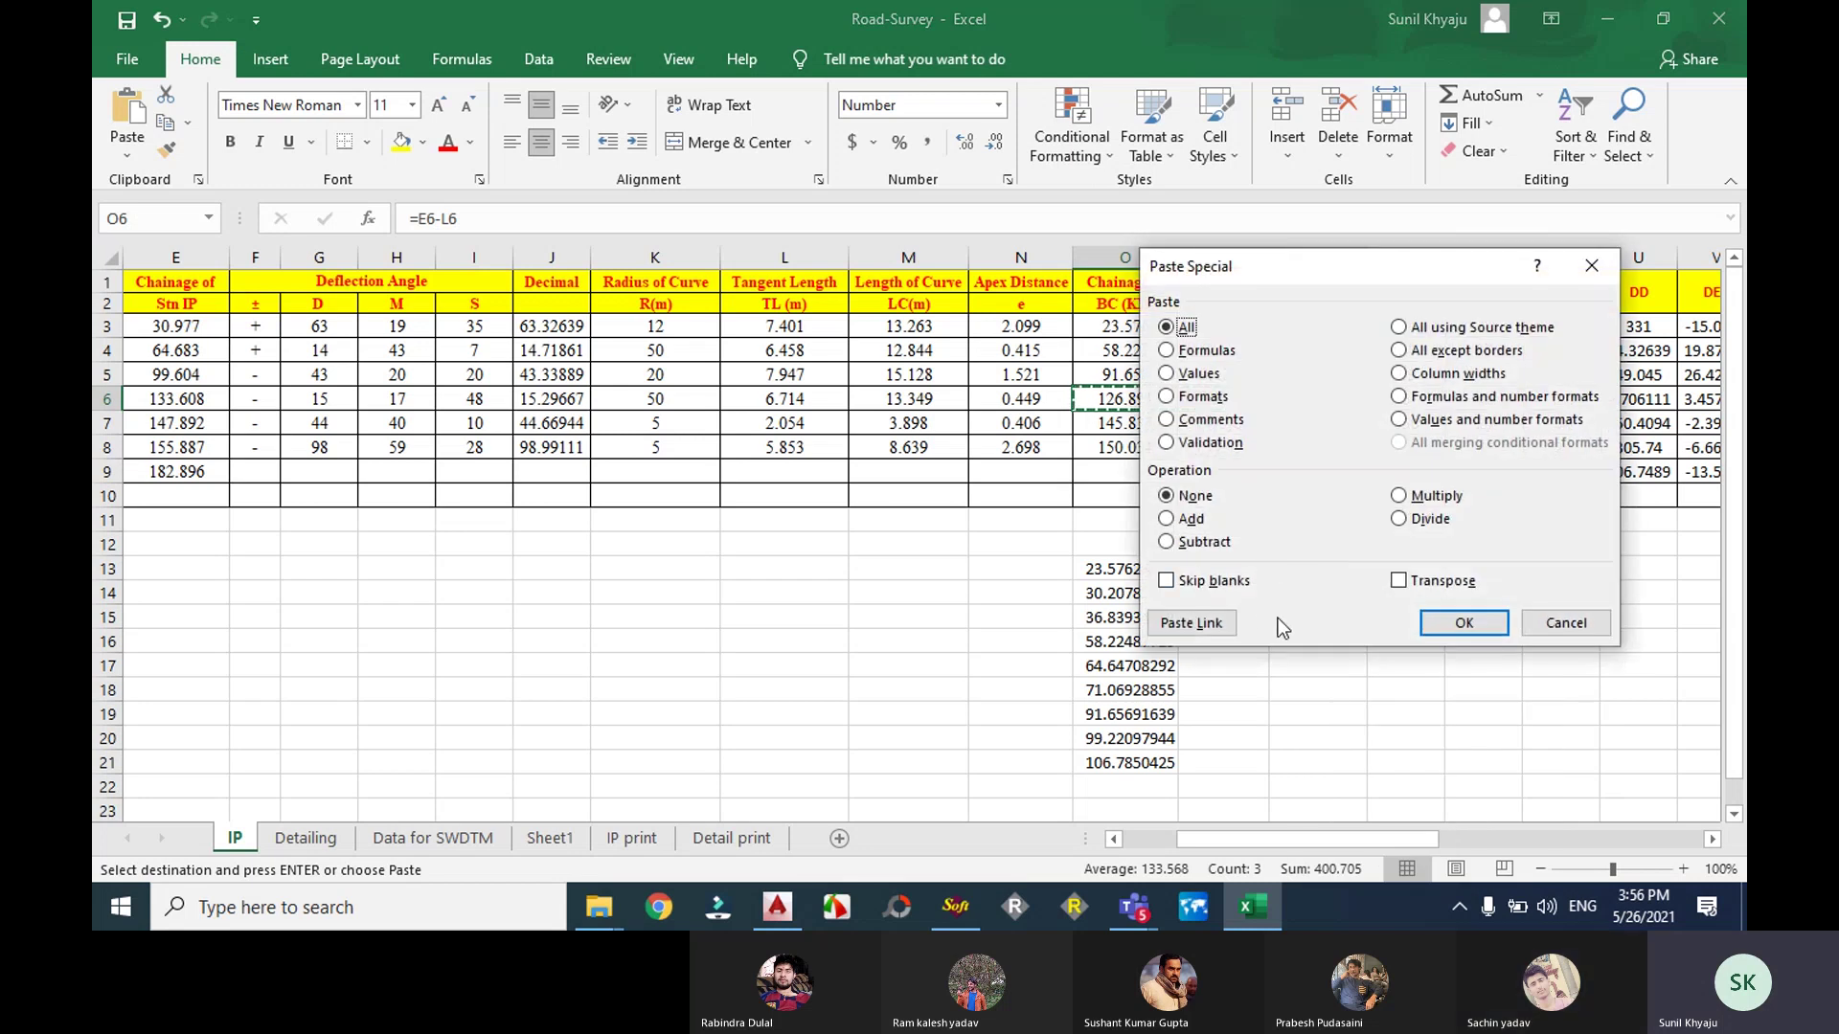
pyautogui.click(1400, 580)
pyautogui.click(1167, 374)
pyautogui.click(1463, 623)
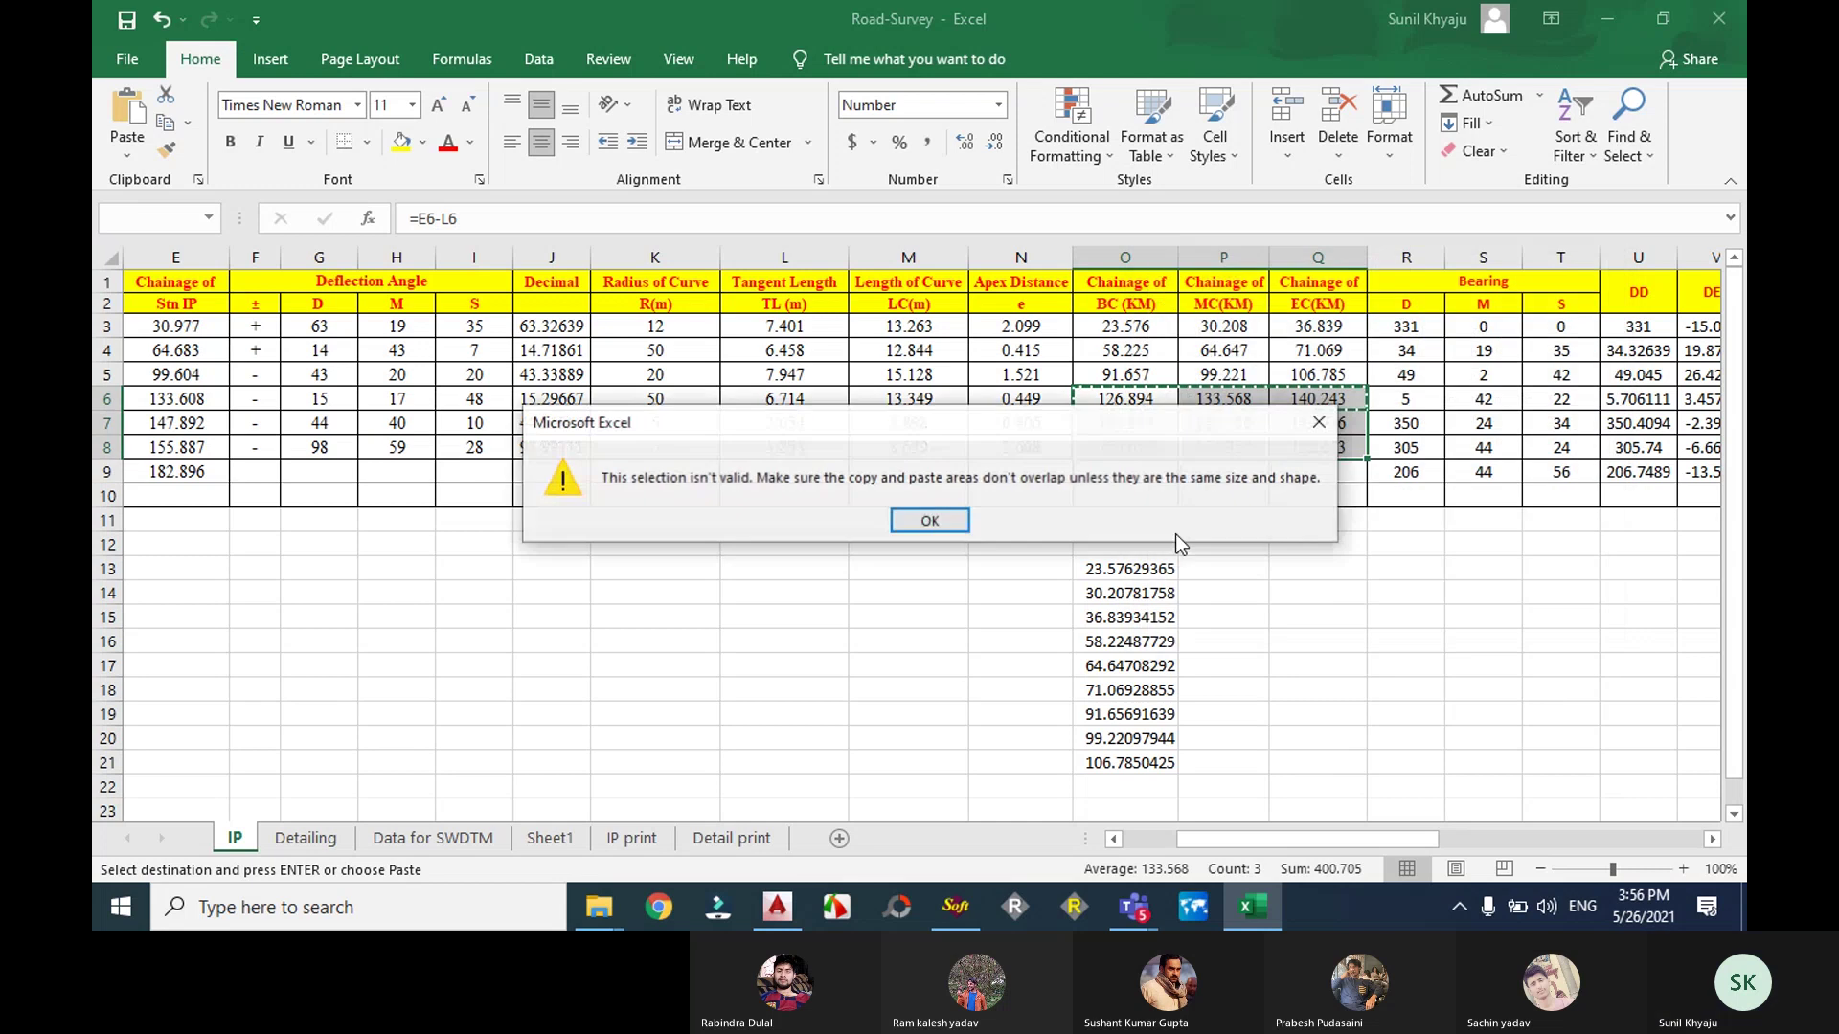
pyautogui.click(946, 522)
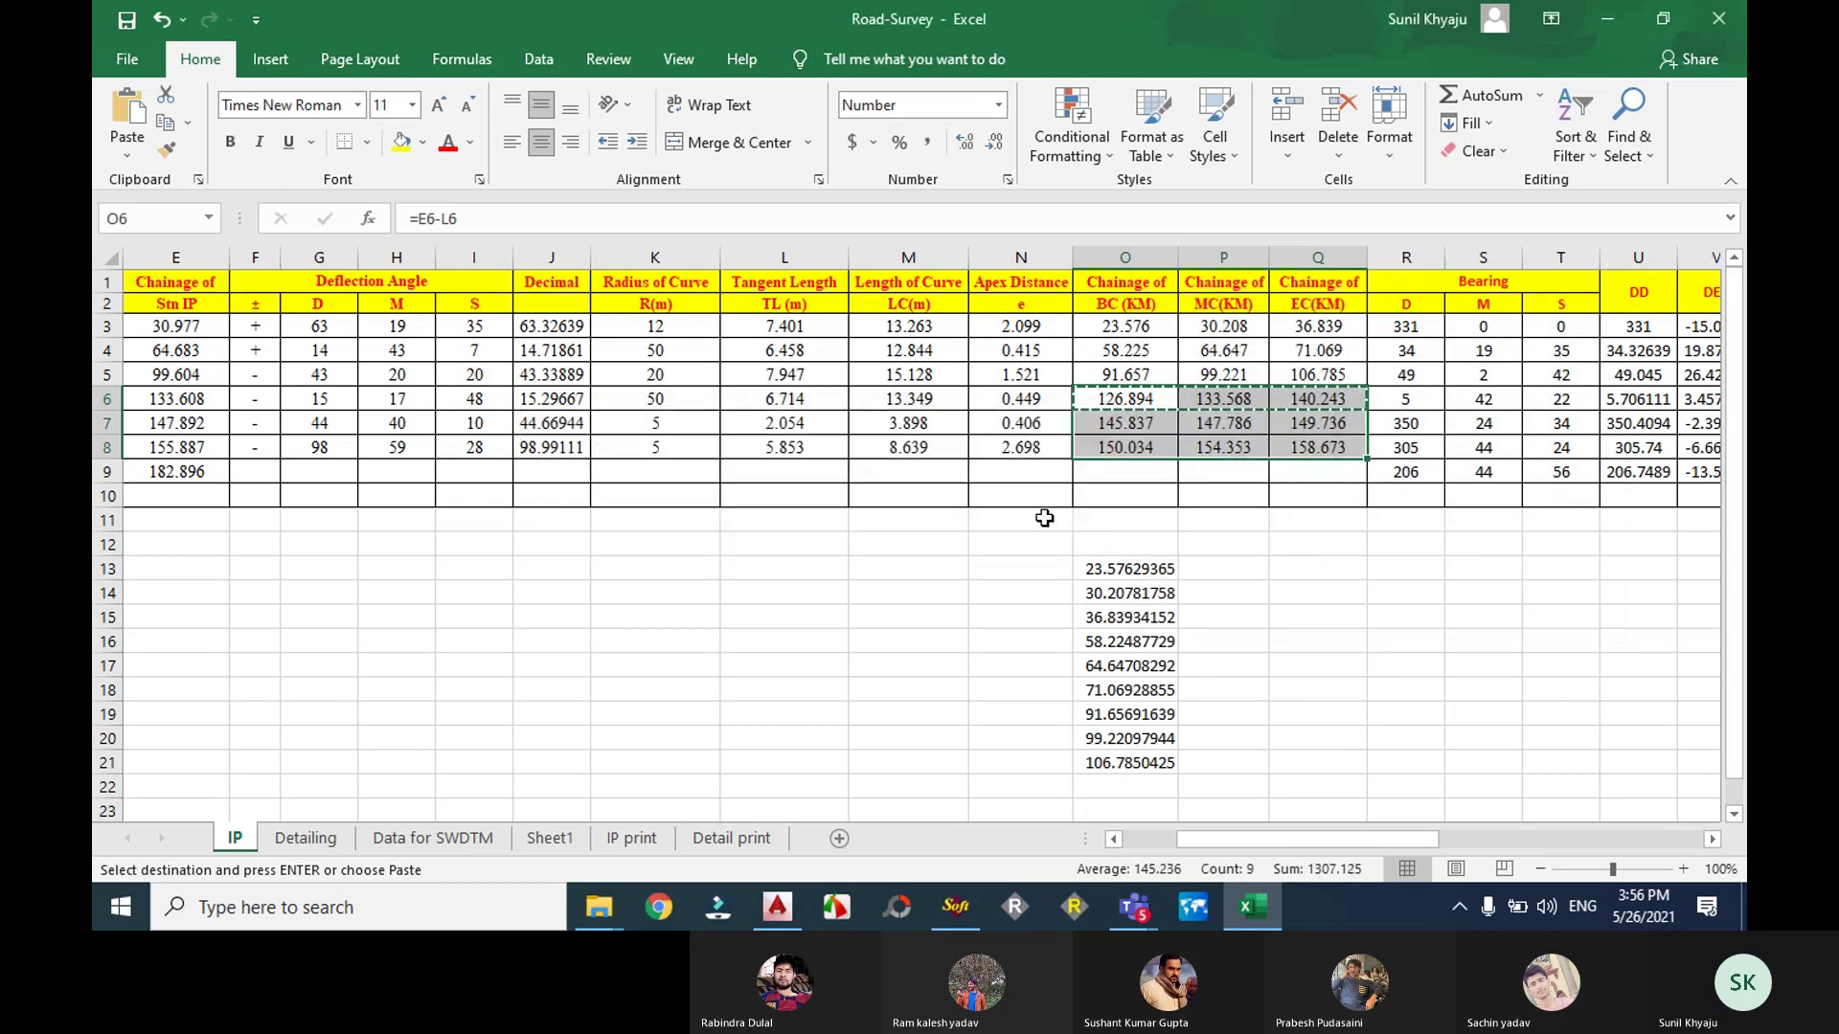
# Step: Copy the row 6 BC, MC and EC chainages and paste them as transposed values starting at O22
pyautogui.moveTo(1101, 398); pyautogui.dragTo(1307, 398)
pyautogui.hotkey('ctrl', 'v')
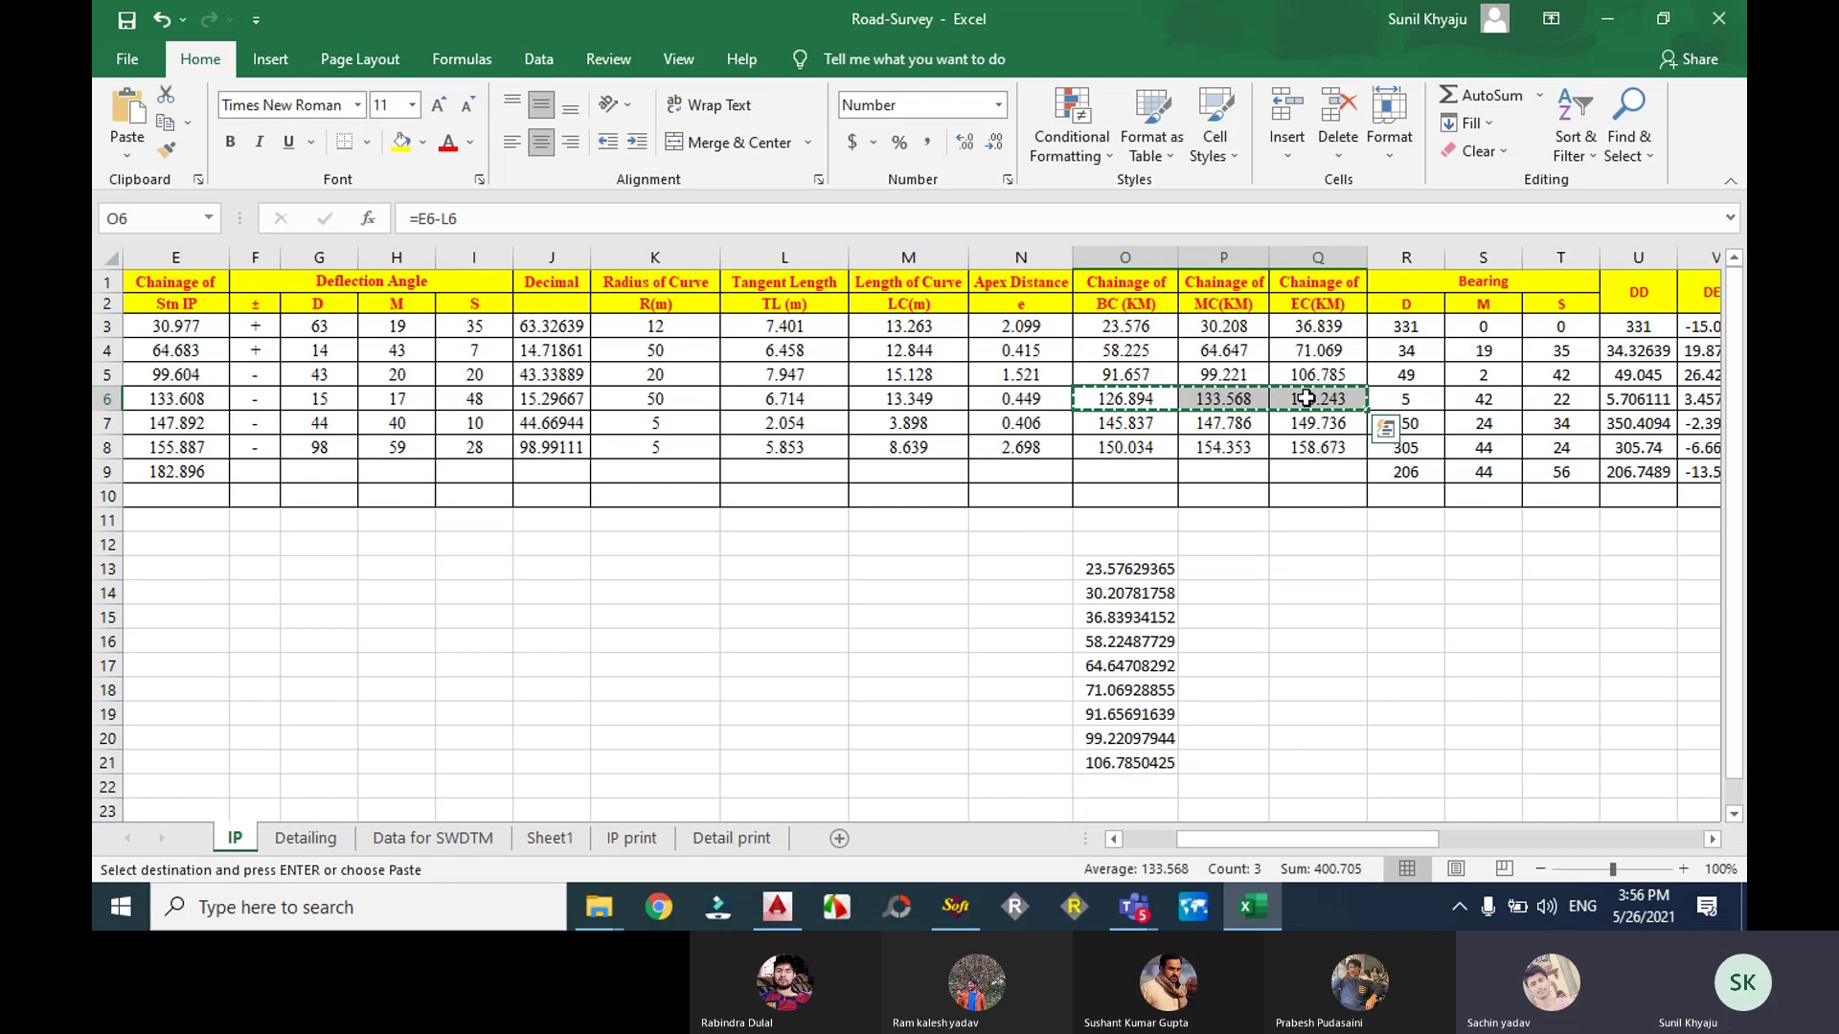
pyautogui.rightClick(1126, 785)
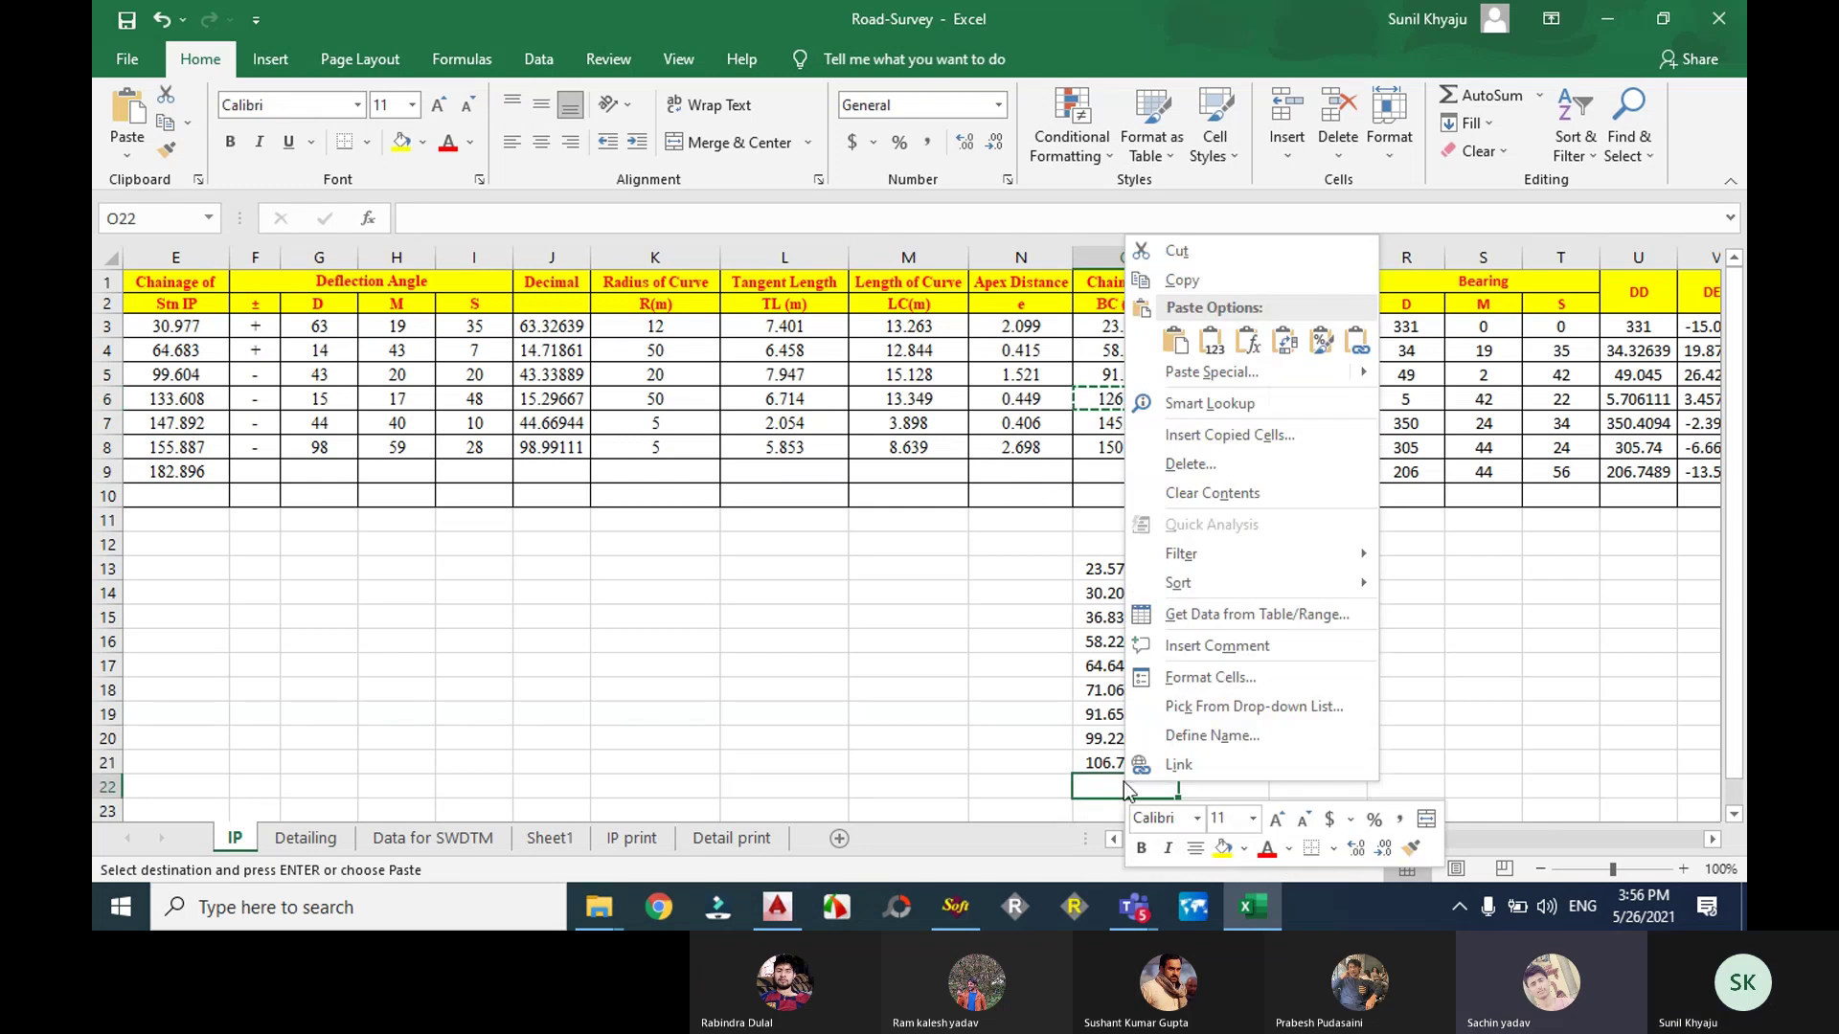
pyautogui.click(1218, 373)
pyautogui.click(1254, 495)
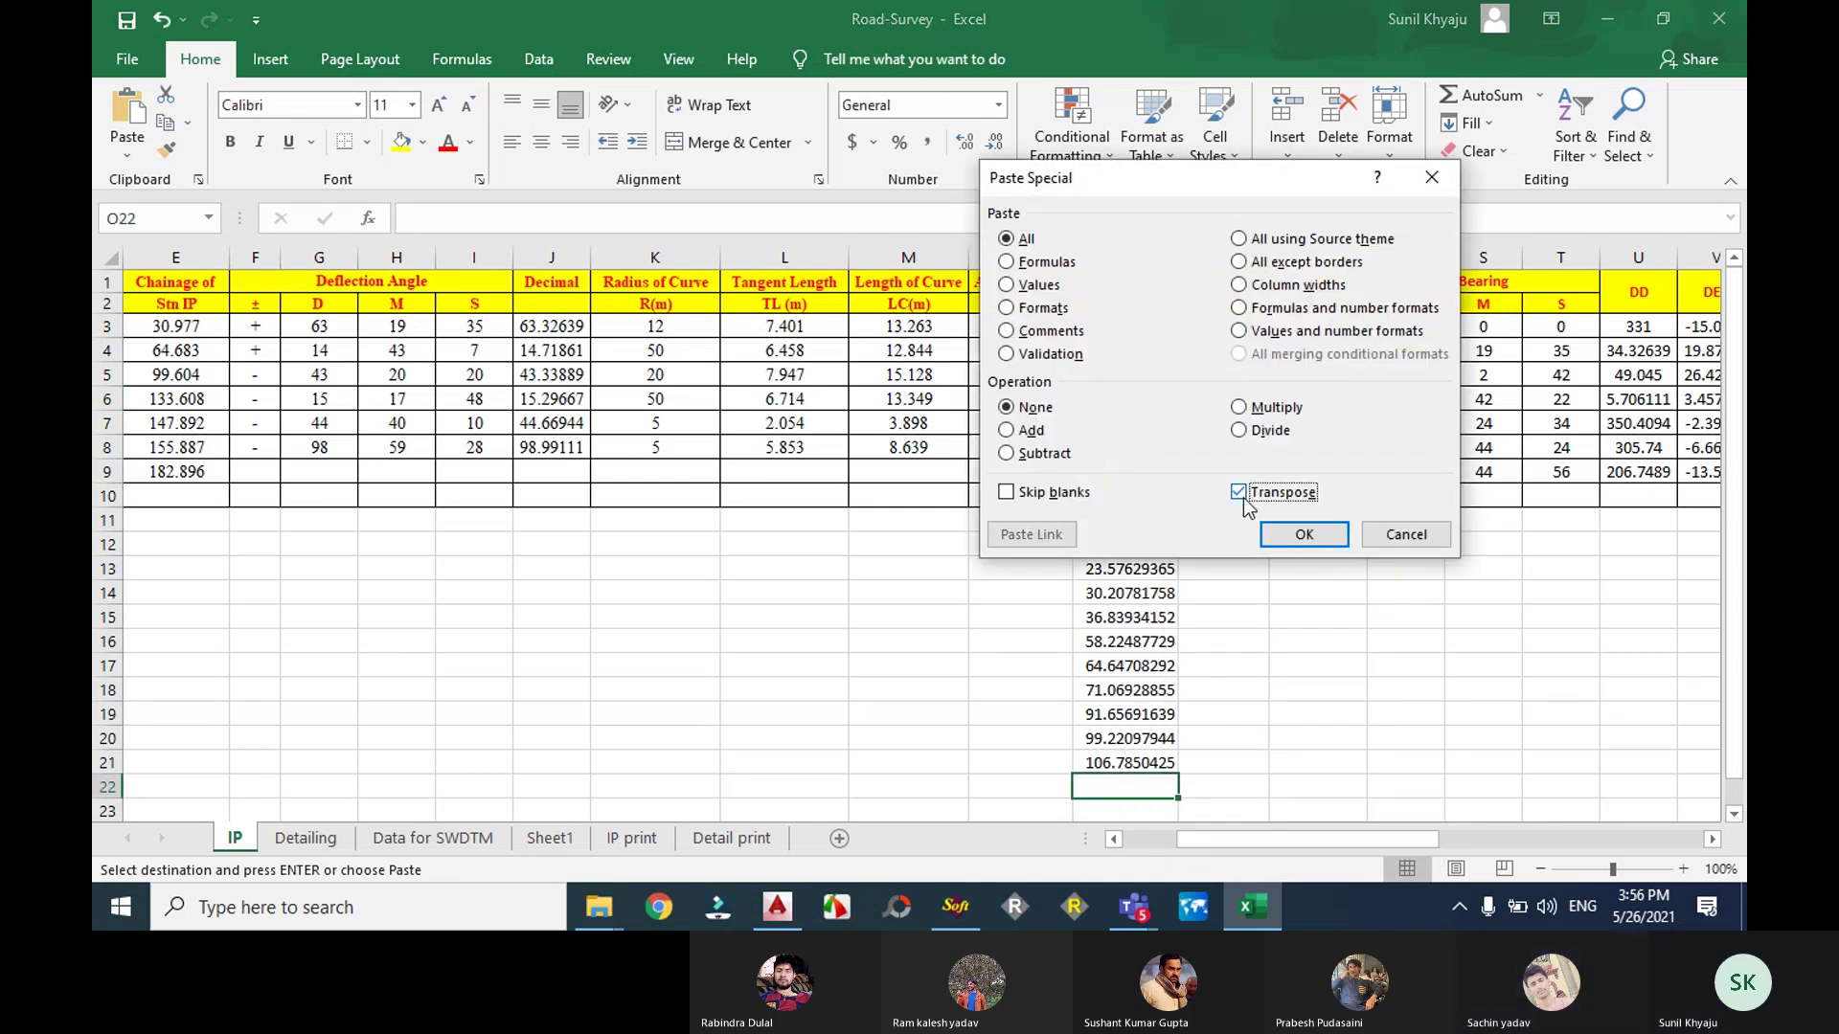
pyautogui.click(1005, 286)
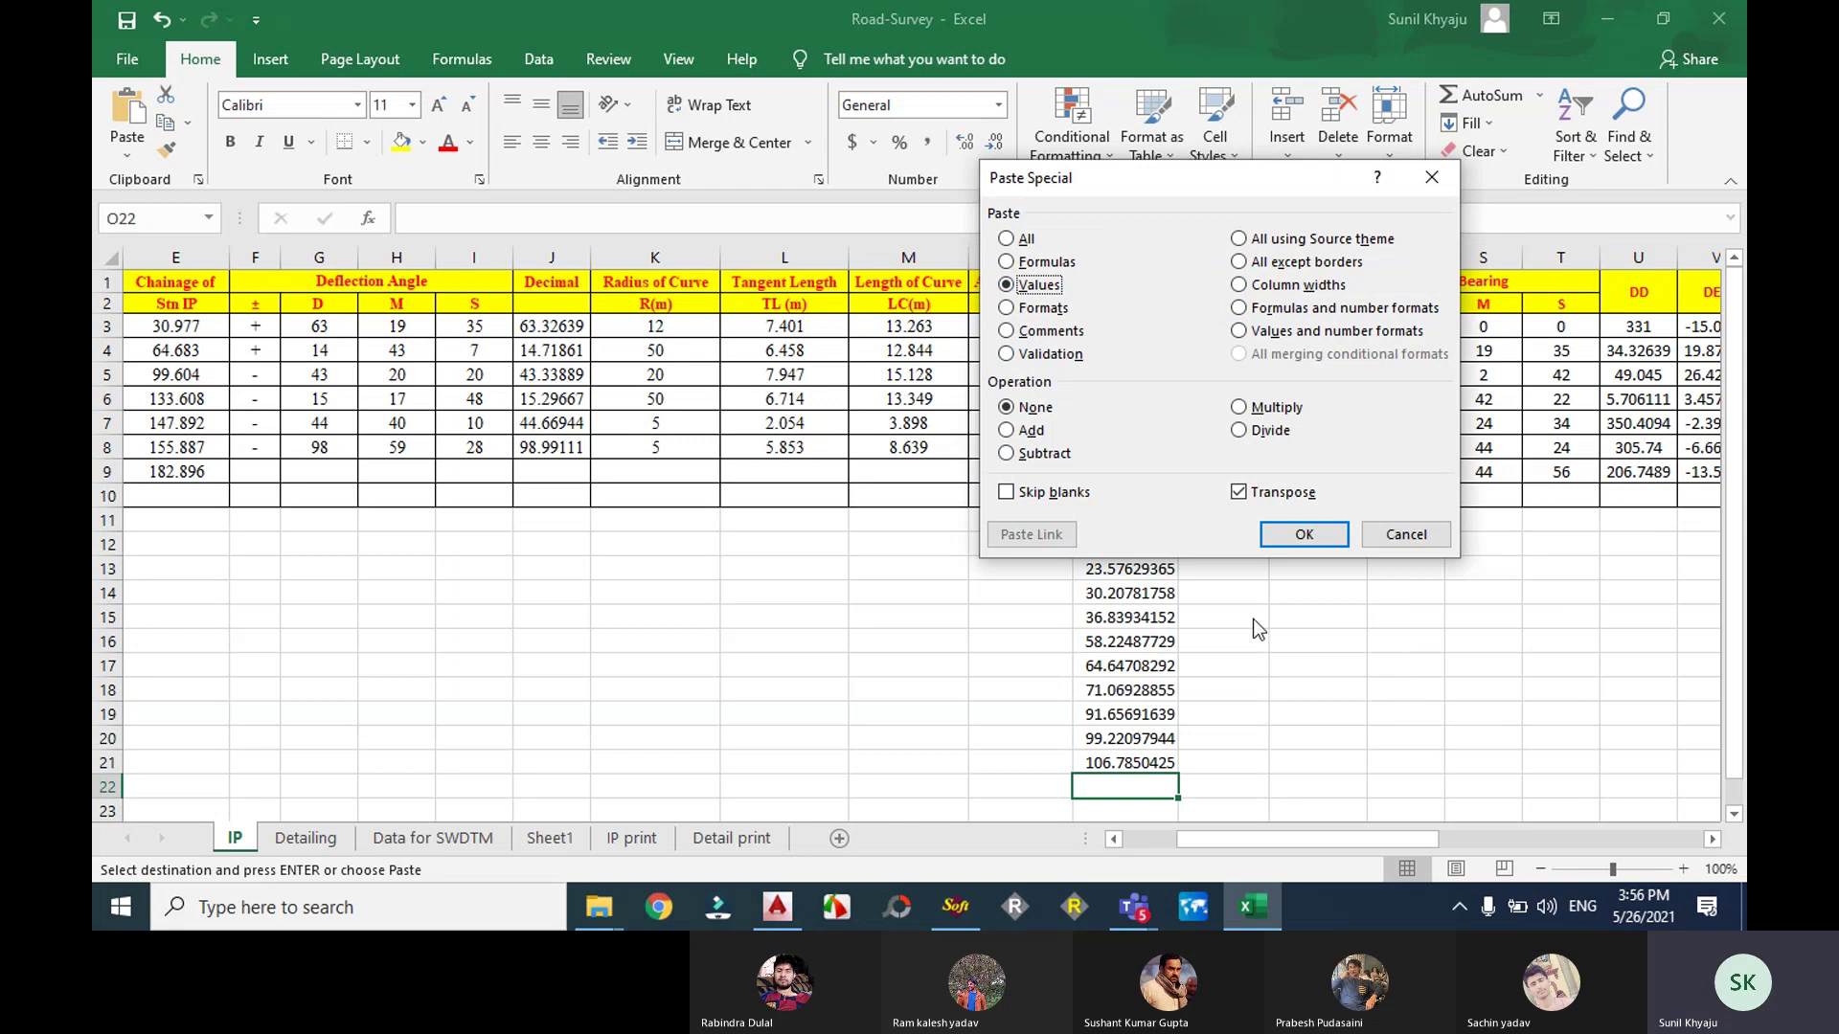
pyautogui.click(1289, 542)
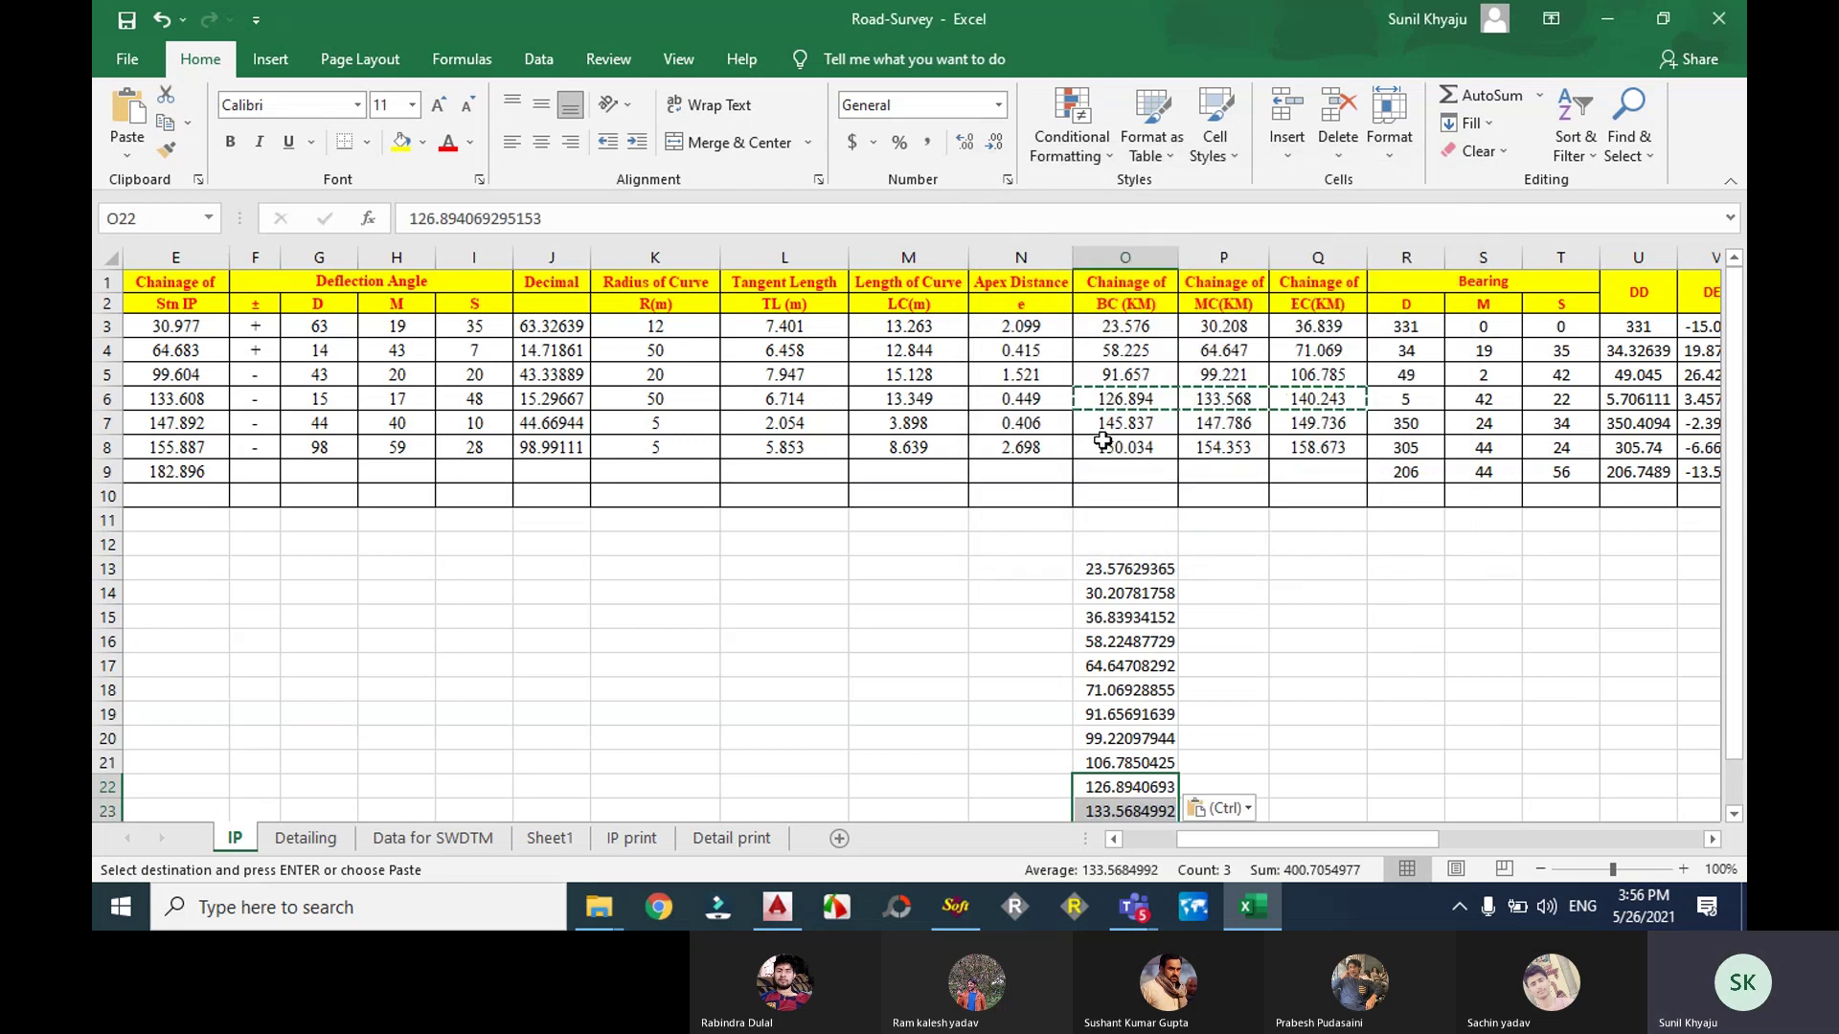
# Step: Copy the BC, MC and EC chainages in O7:Q7
pyautogui.moveTo(1104, 422); pyautogui.dragTo(1322, 419)
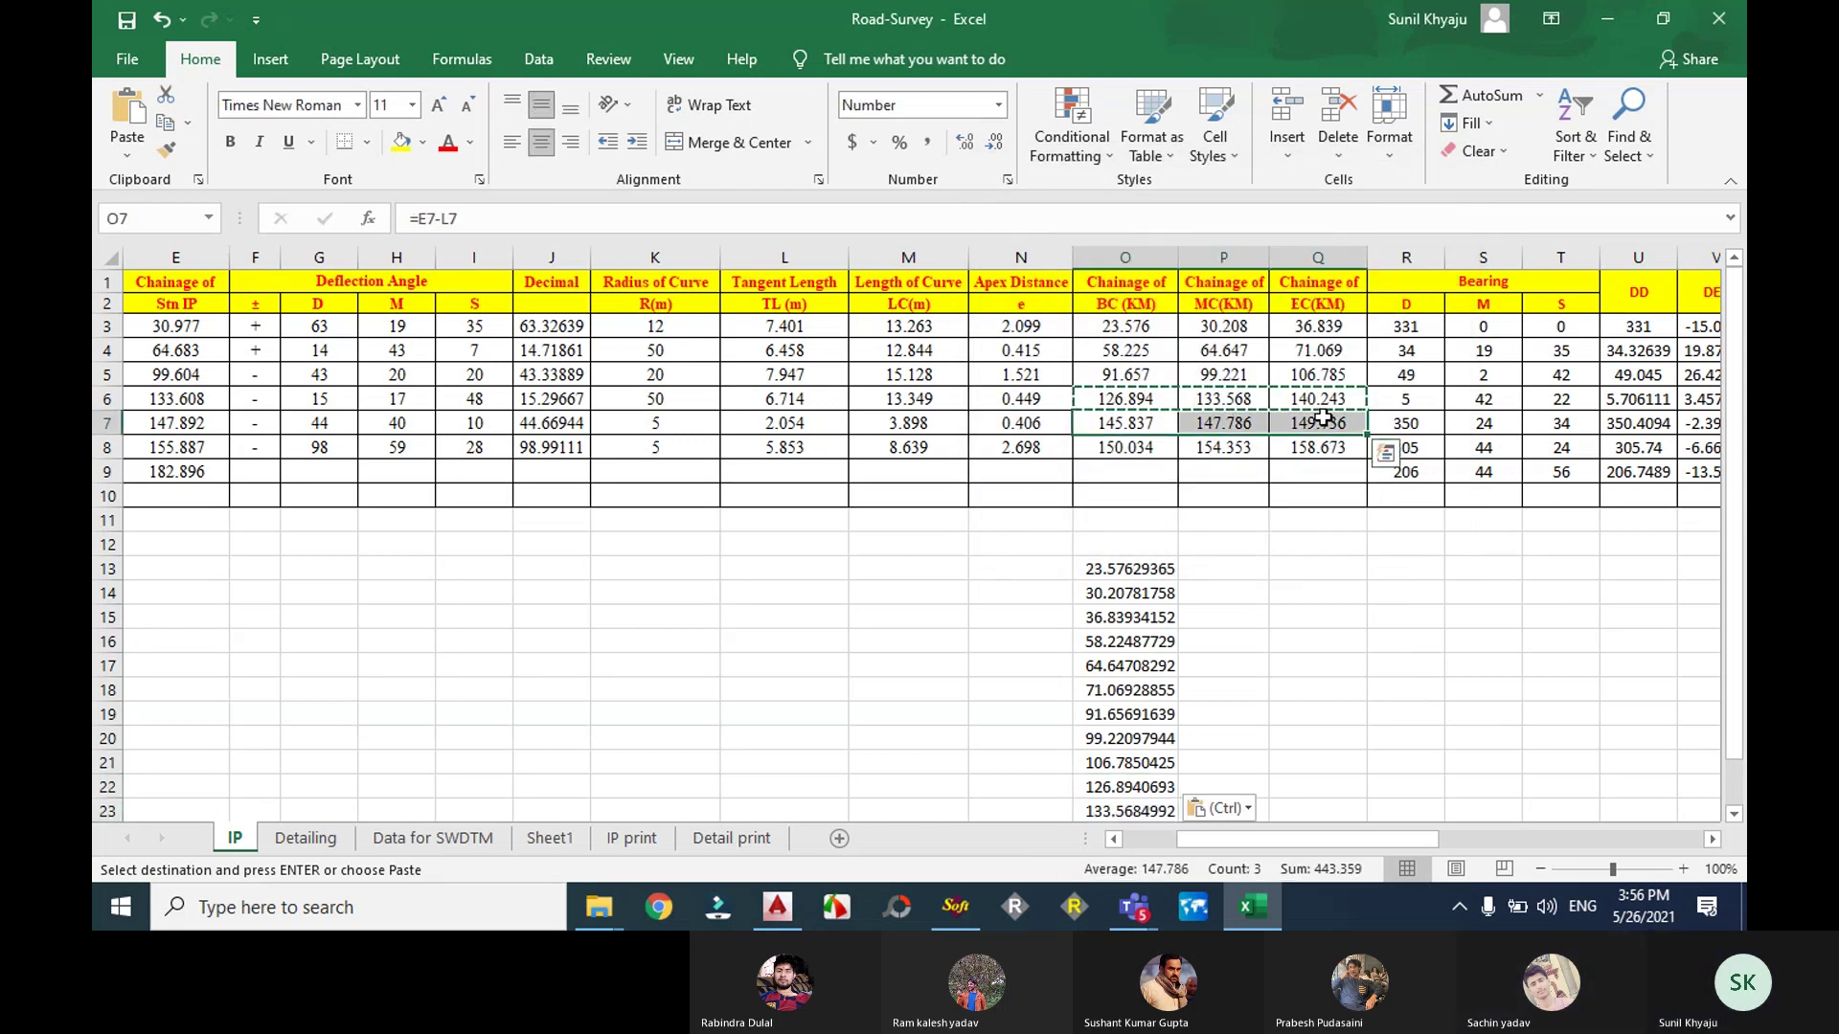
pyautogui.hotkey('ctrl', 'c')
pyautogui.rightClick(1138, 430)
pyautogui.click(1194, 474)
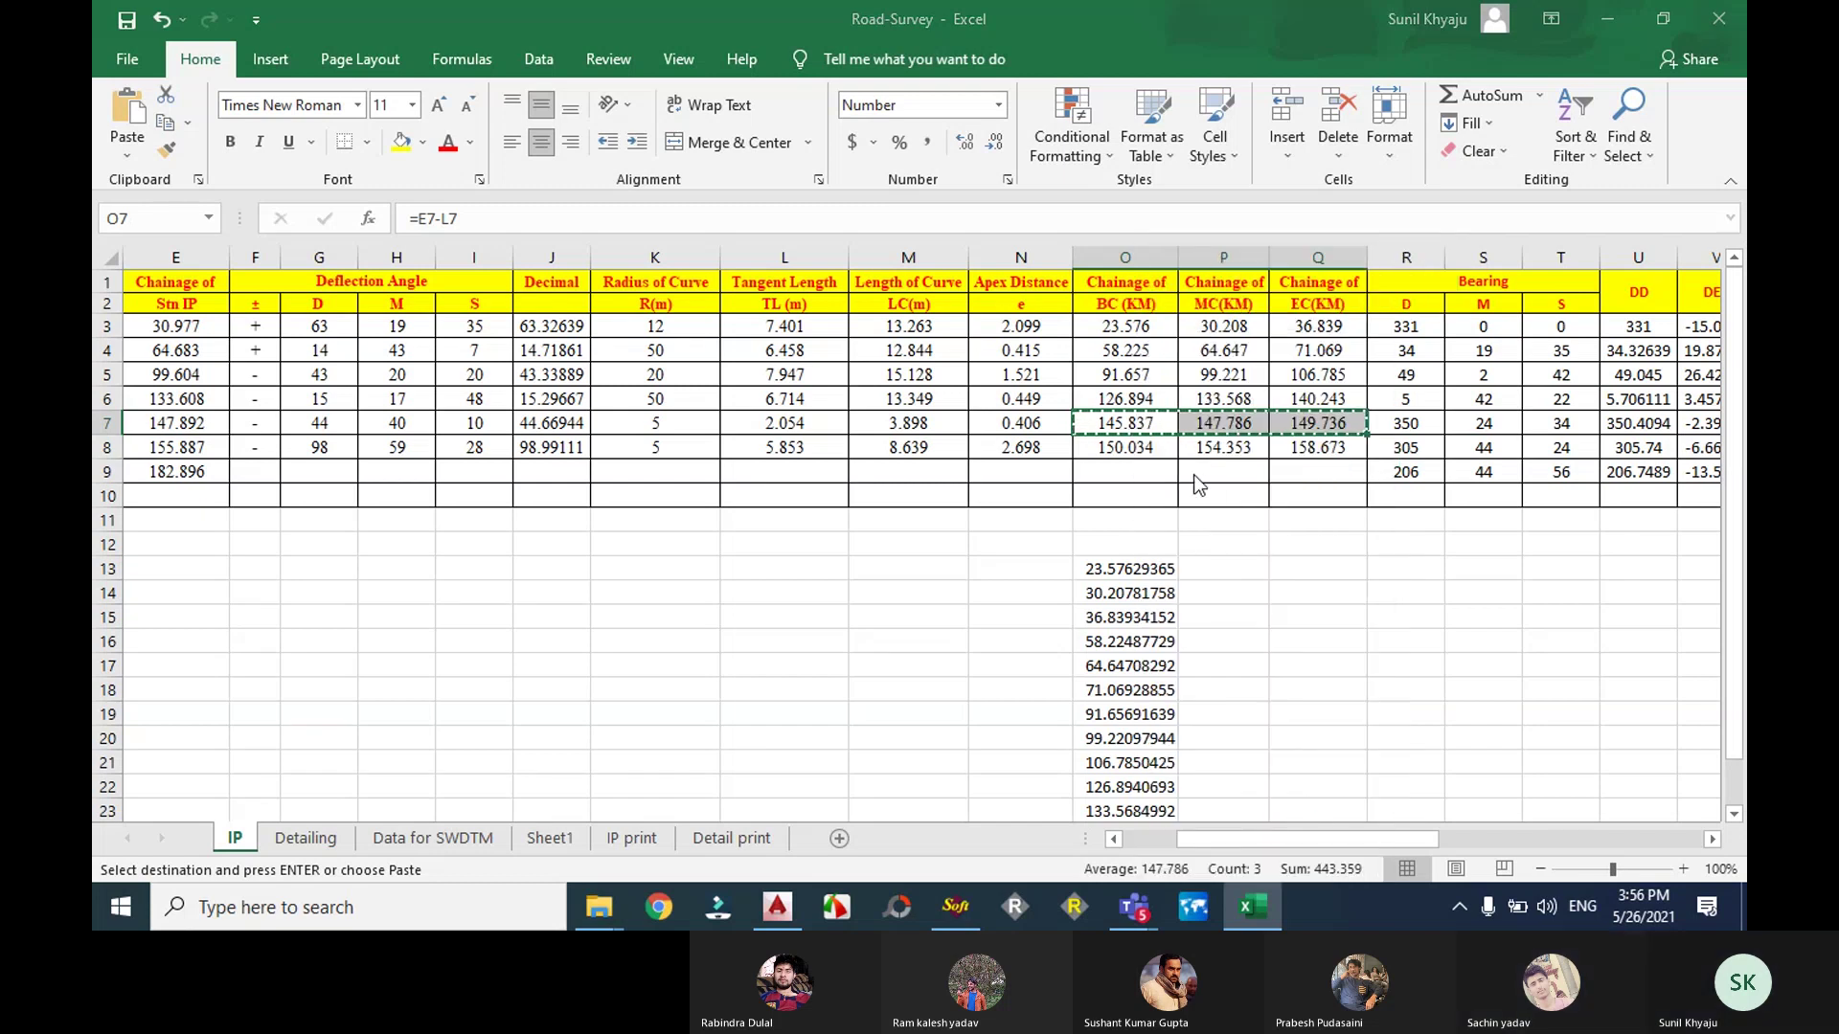
pyautogui.click(1379, 631)
# Step: Paste the copied row 7 chainages as transposed values starting at O25, below the existing chainage list
pyautogui.scroll(-2, 1169, 695)
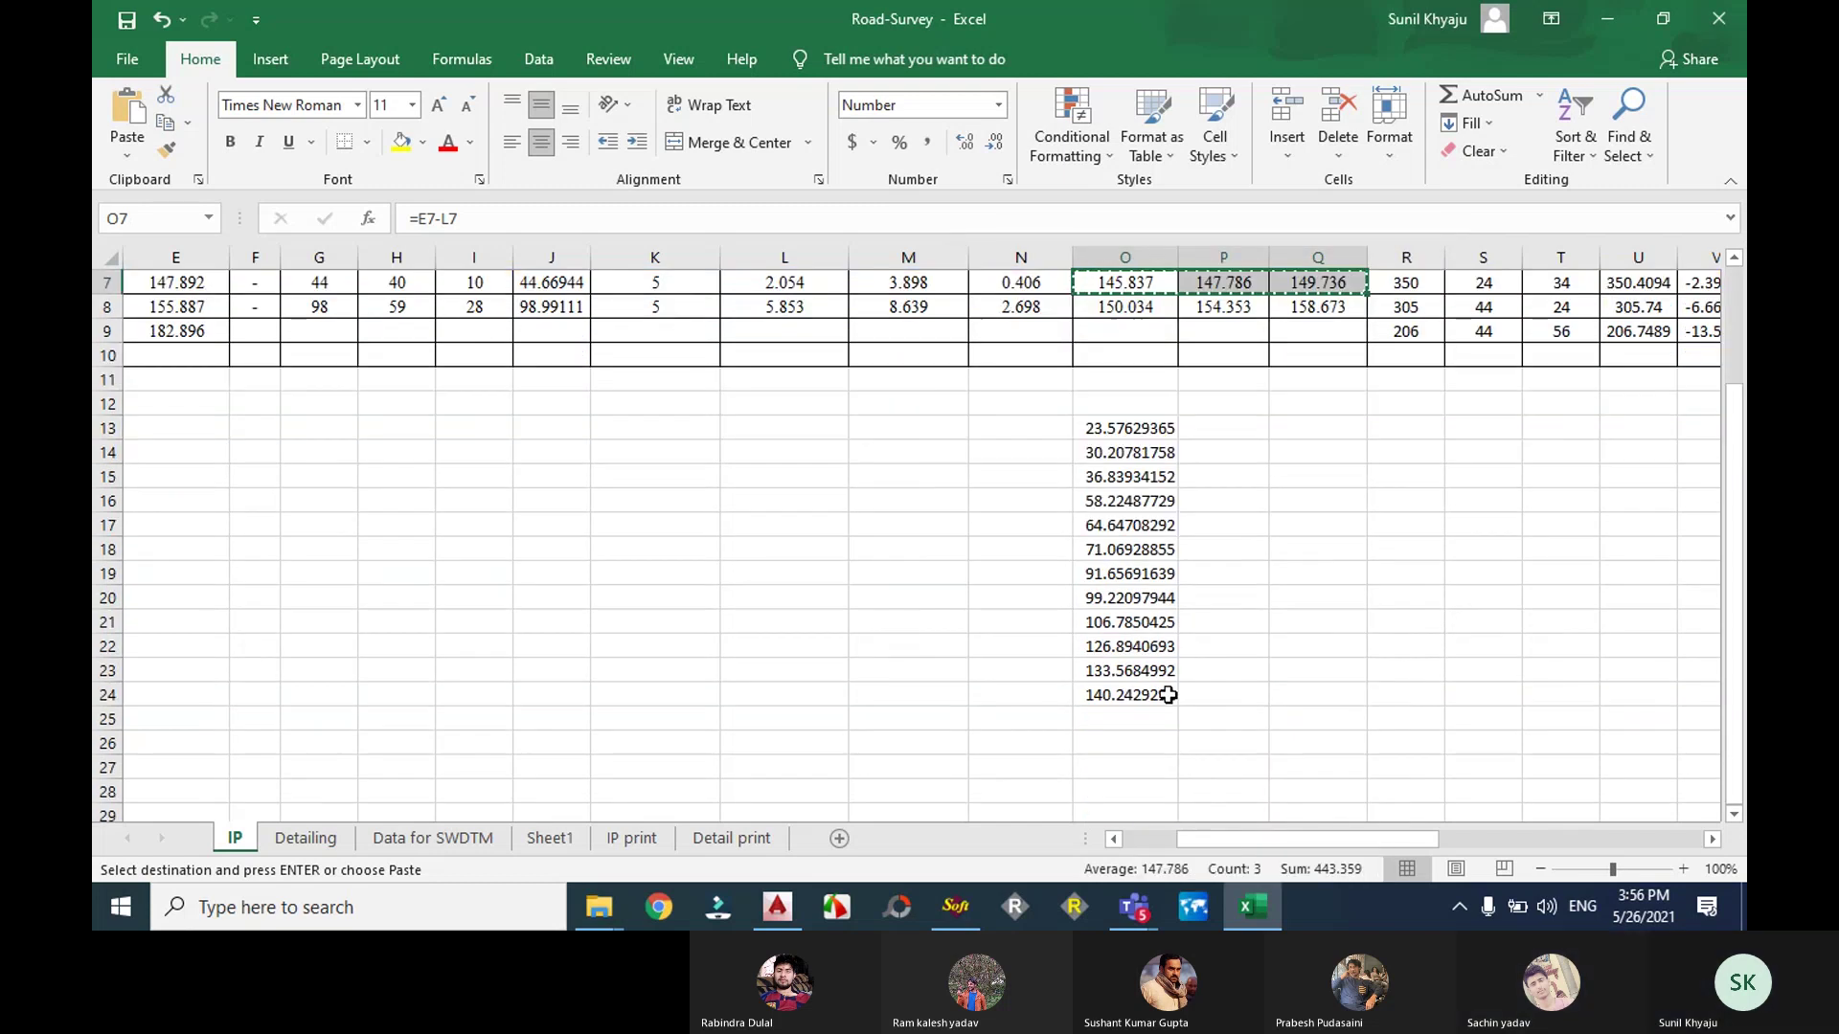
pyautogui.rightClick(1143, 721)
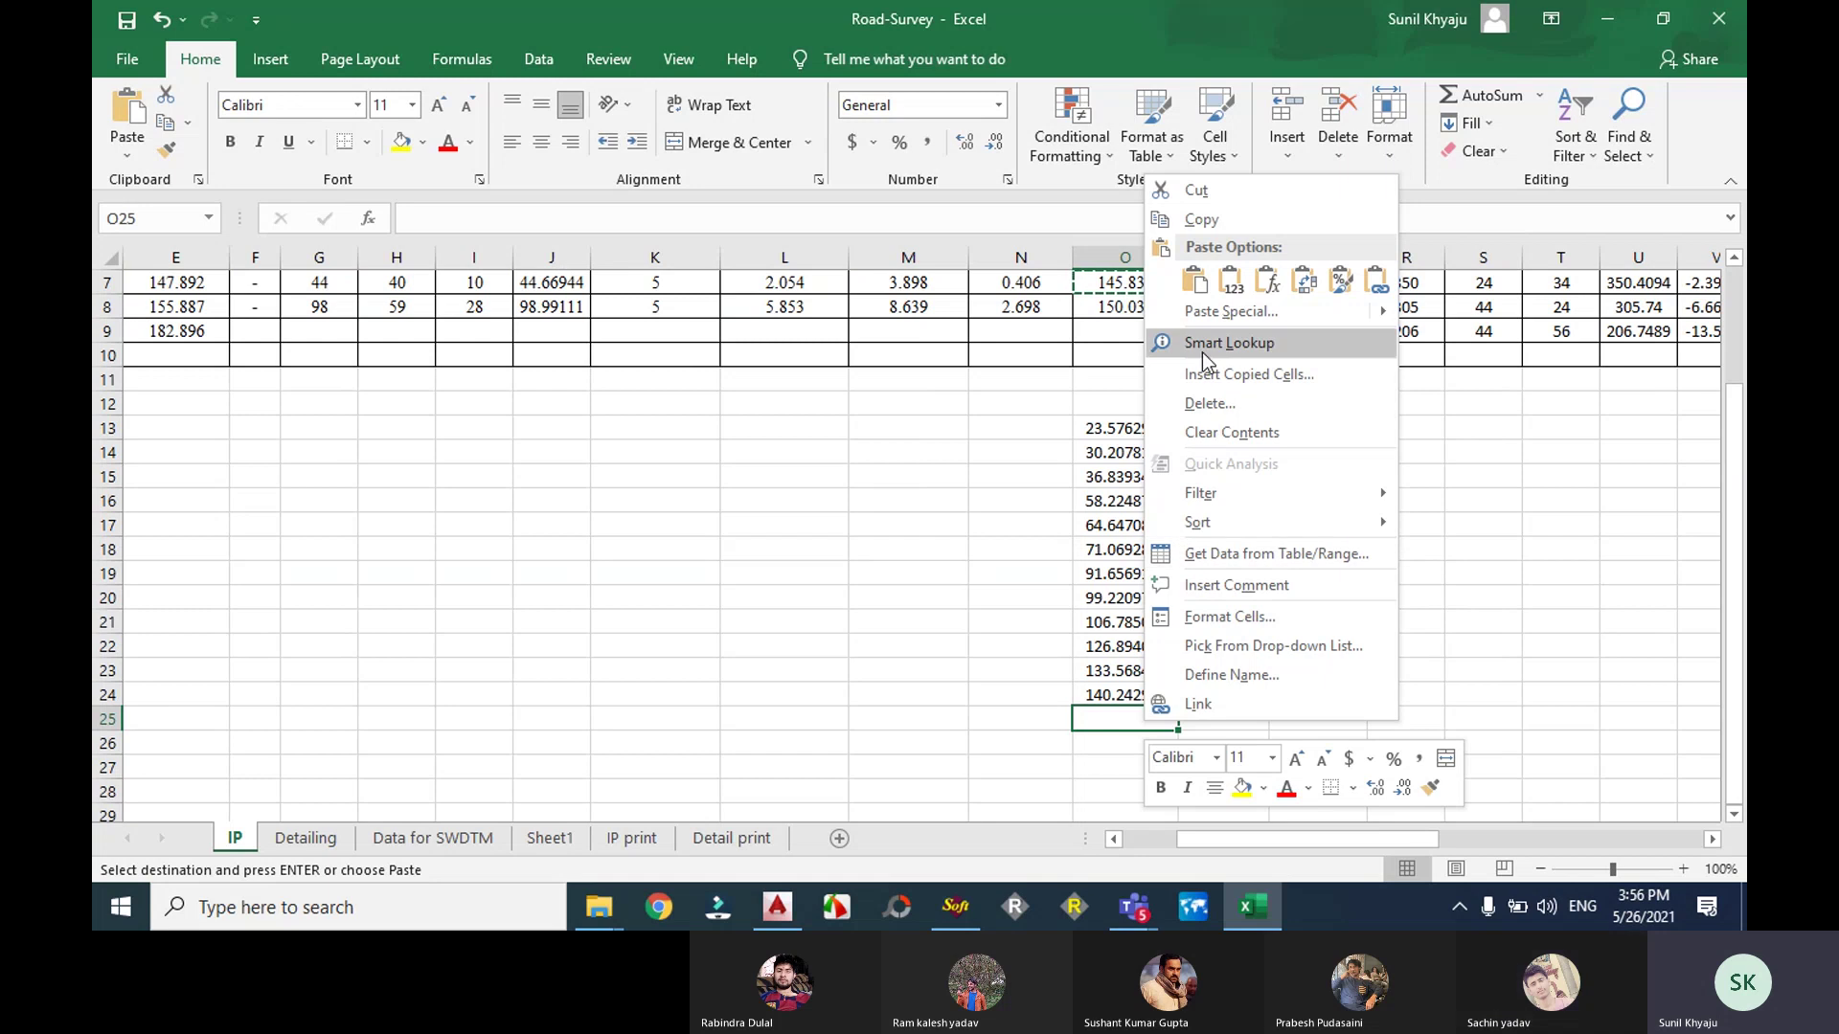
pyautogui.click(1201, 316)
pyautogui.click(1237, 431)
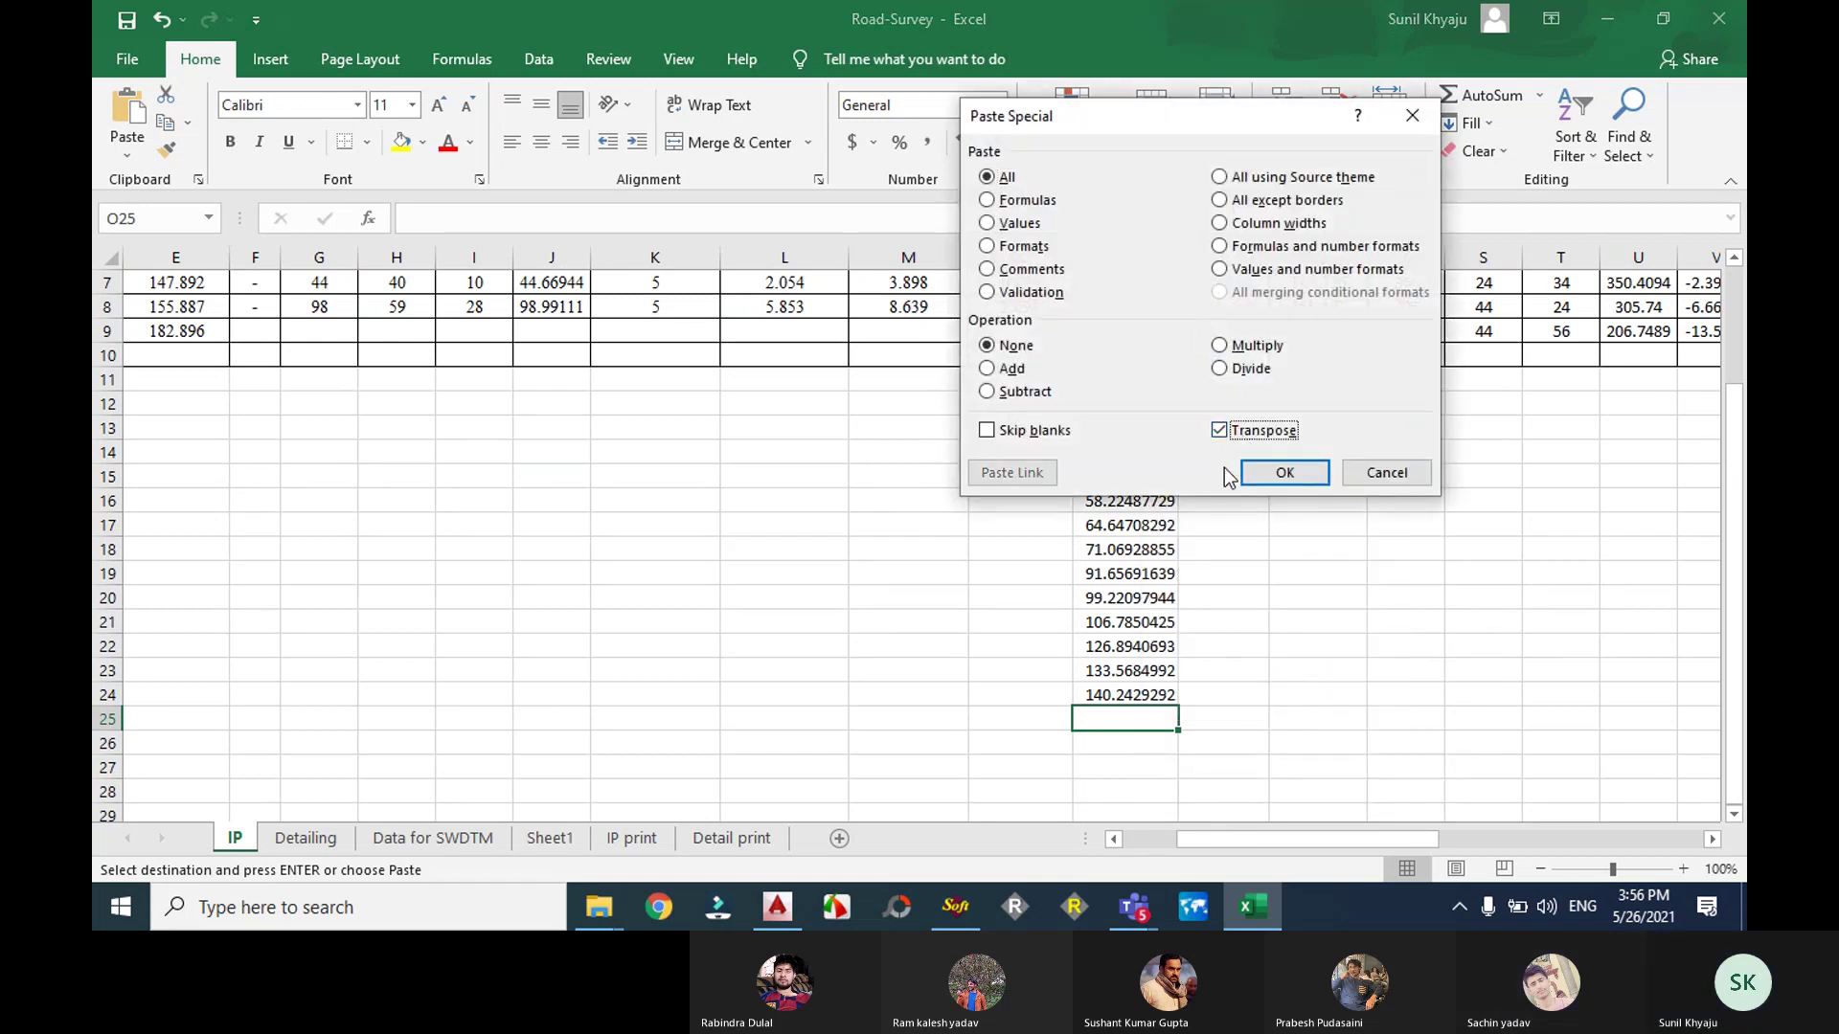
pyautogui.press('v')
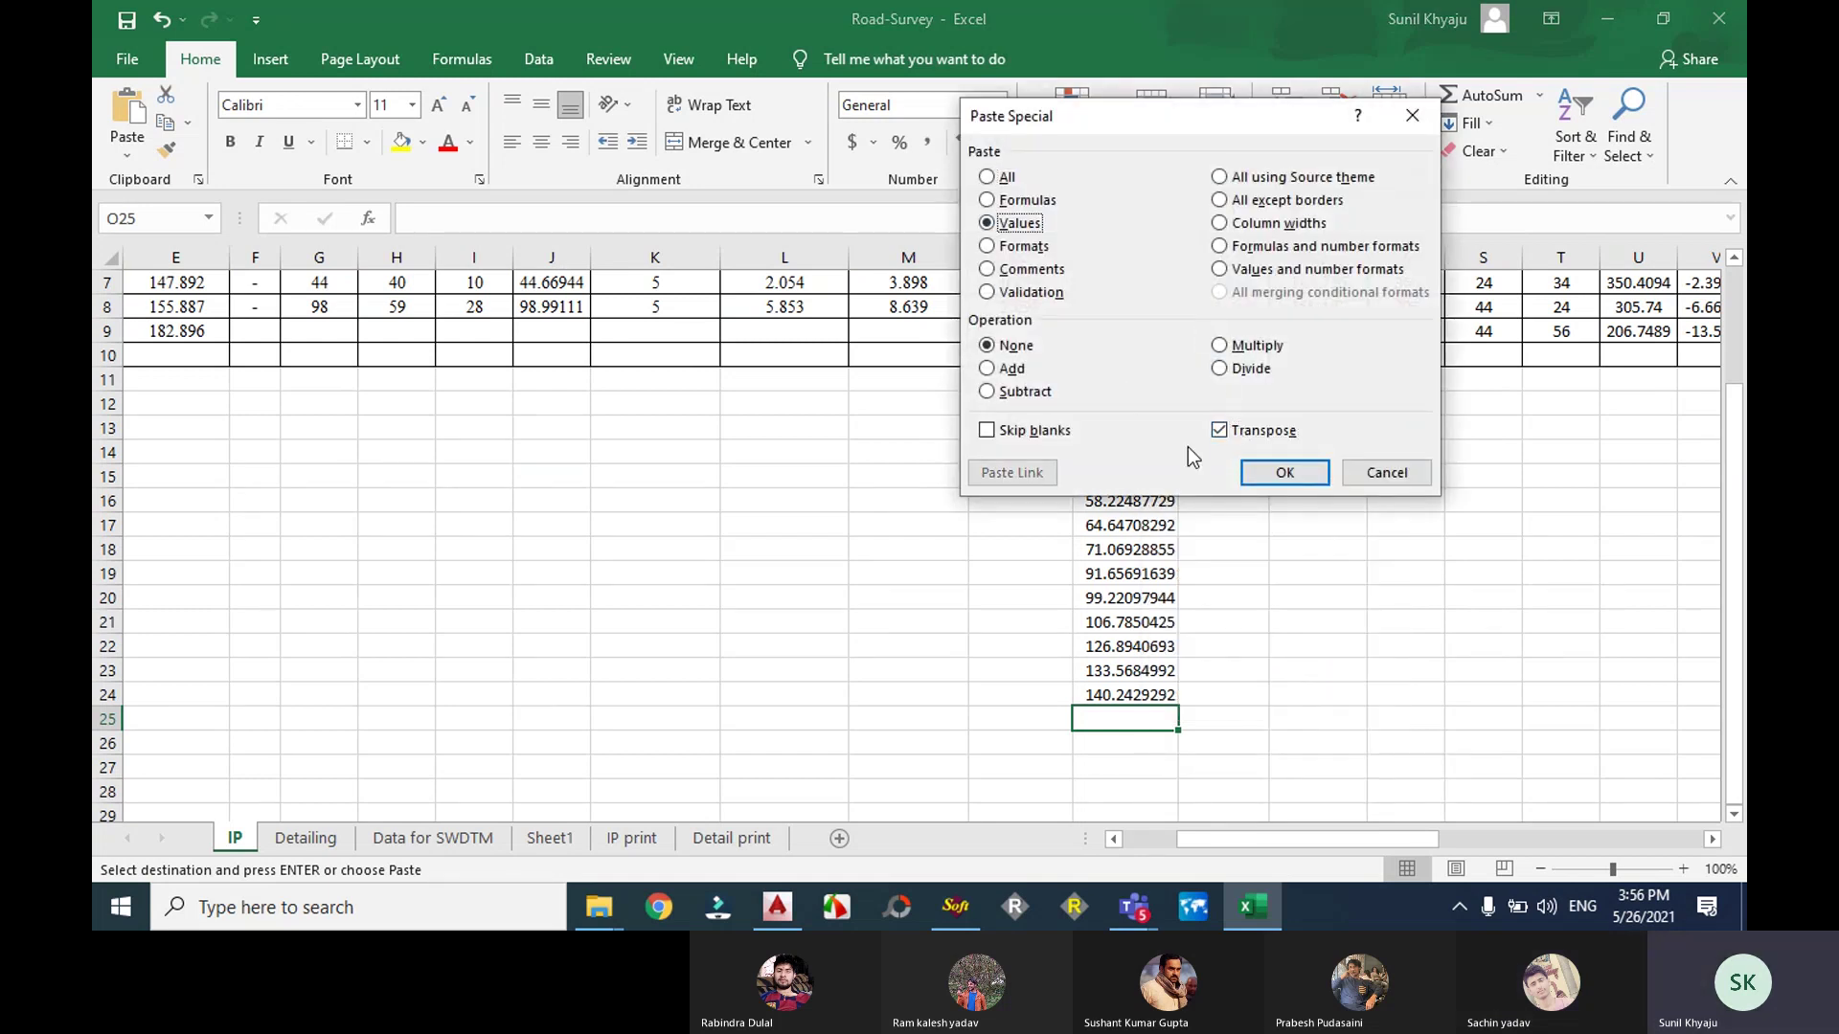
pyautogui.click(1285, 474)
# Step: Copy the BC, MC and EC chainages in O8:Q8 and paste them as transposed values starting at O28
pyautogui.moveTo(1102, 307); pyautogui.dragTo(1318, 306)
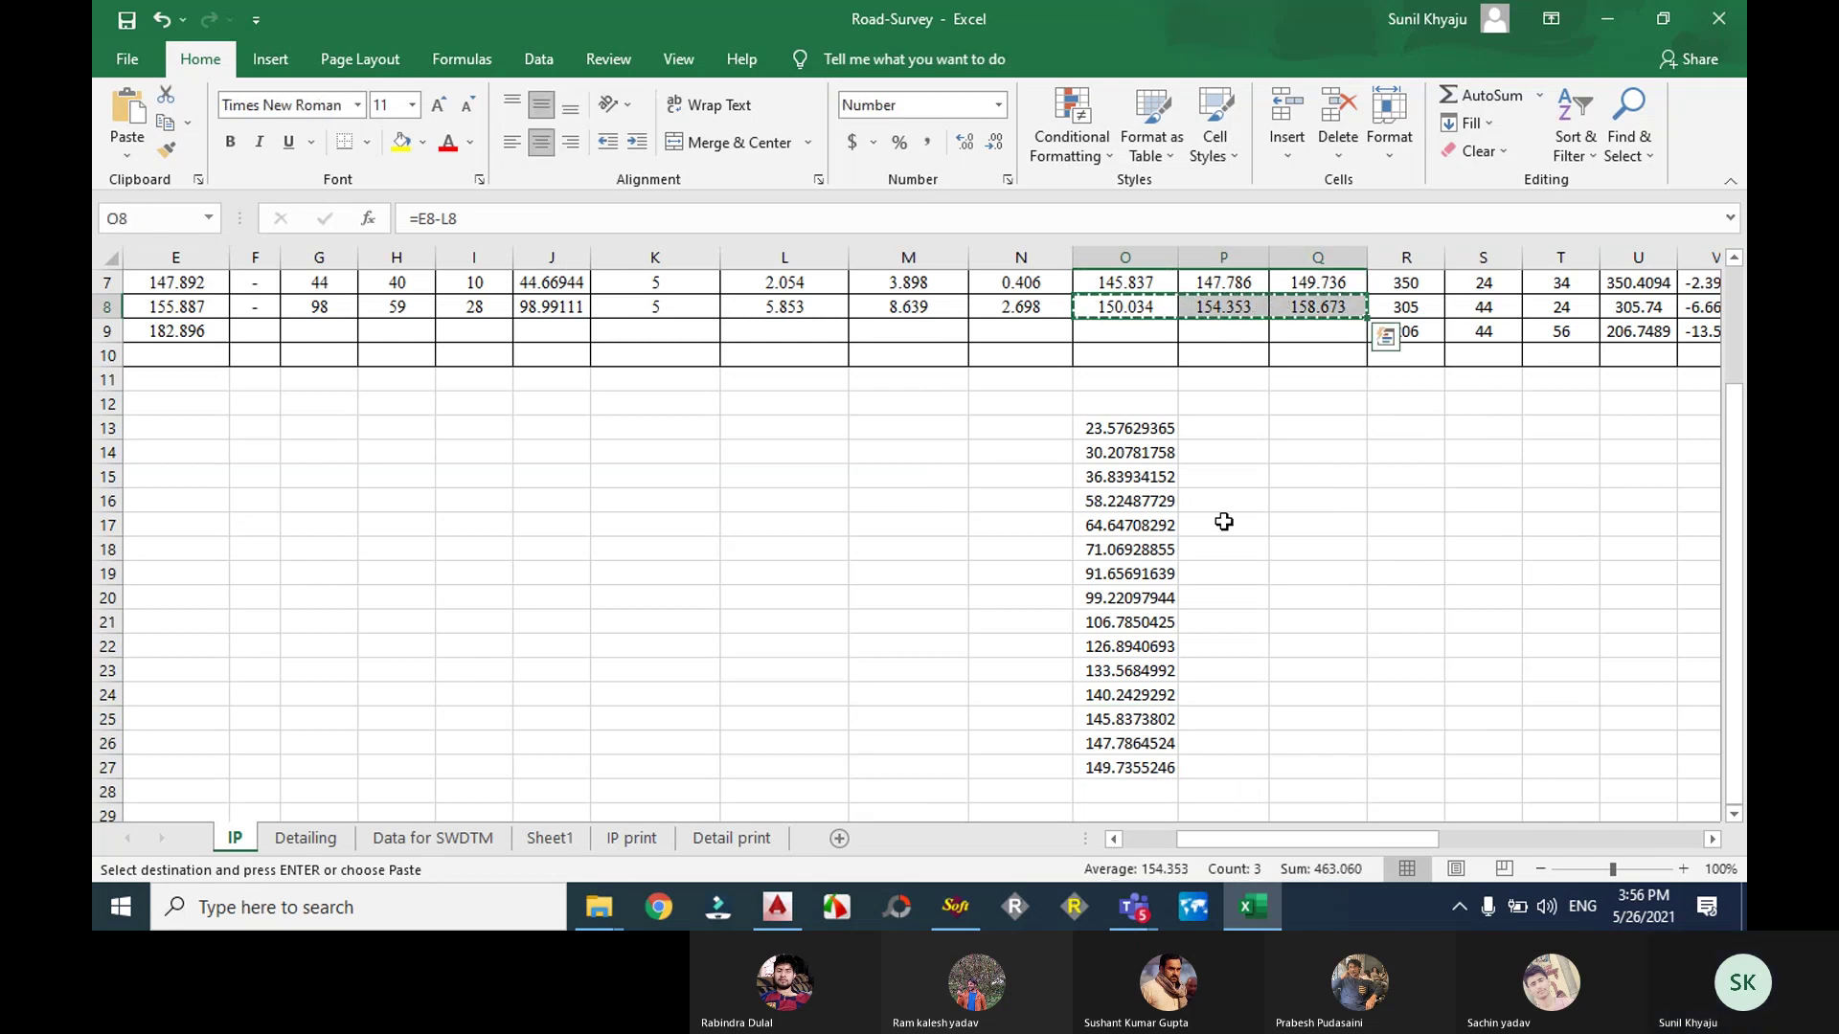
pyautogui.click(1137, 789)
pyautogui.rightClick(1137, 790)
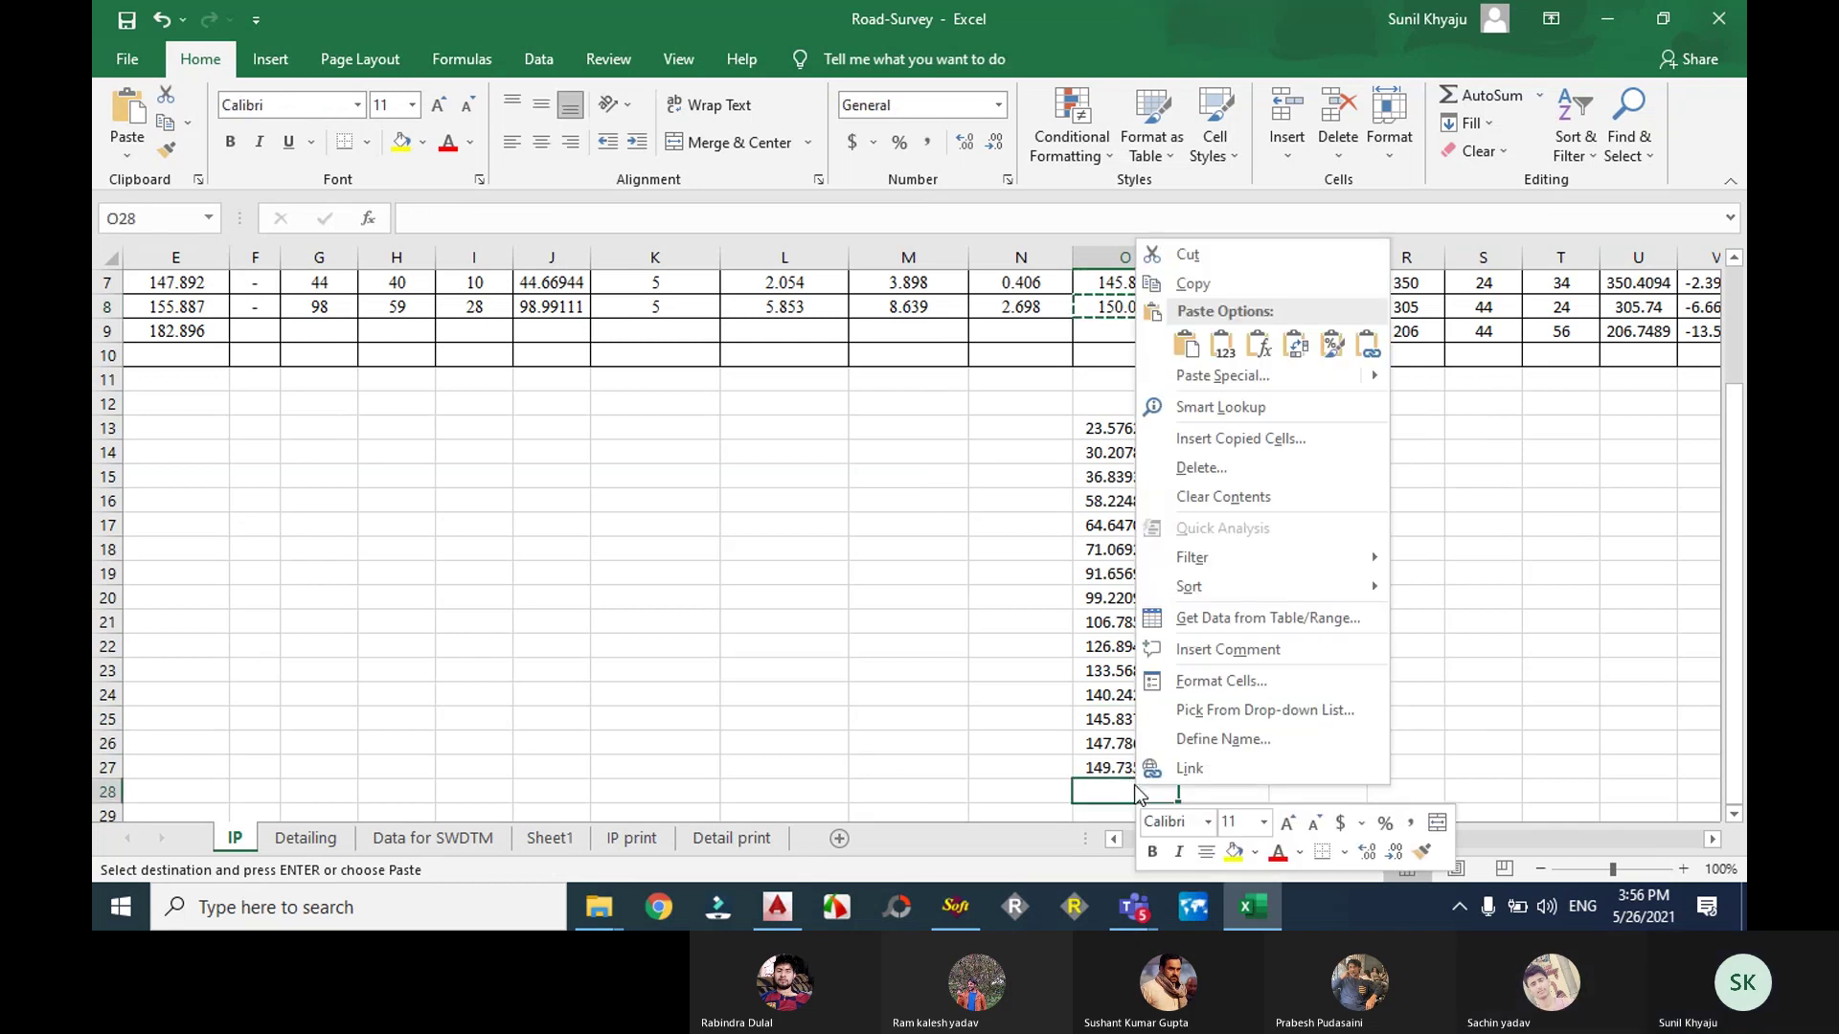
pyautogui.click(1202, 378)
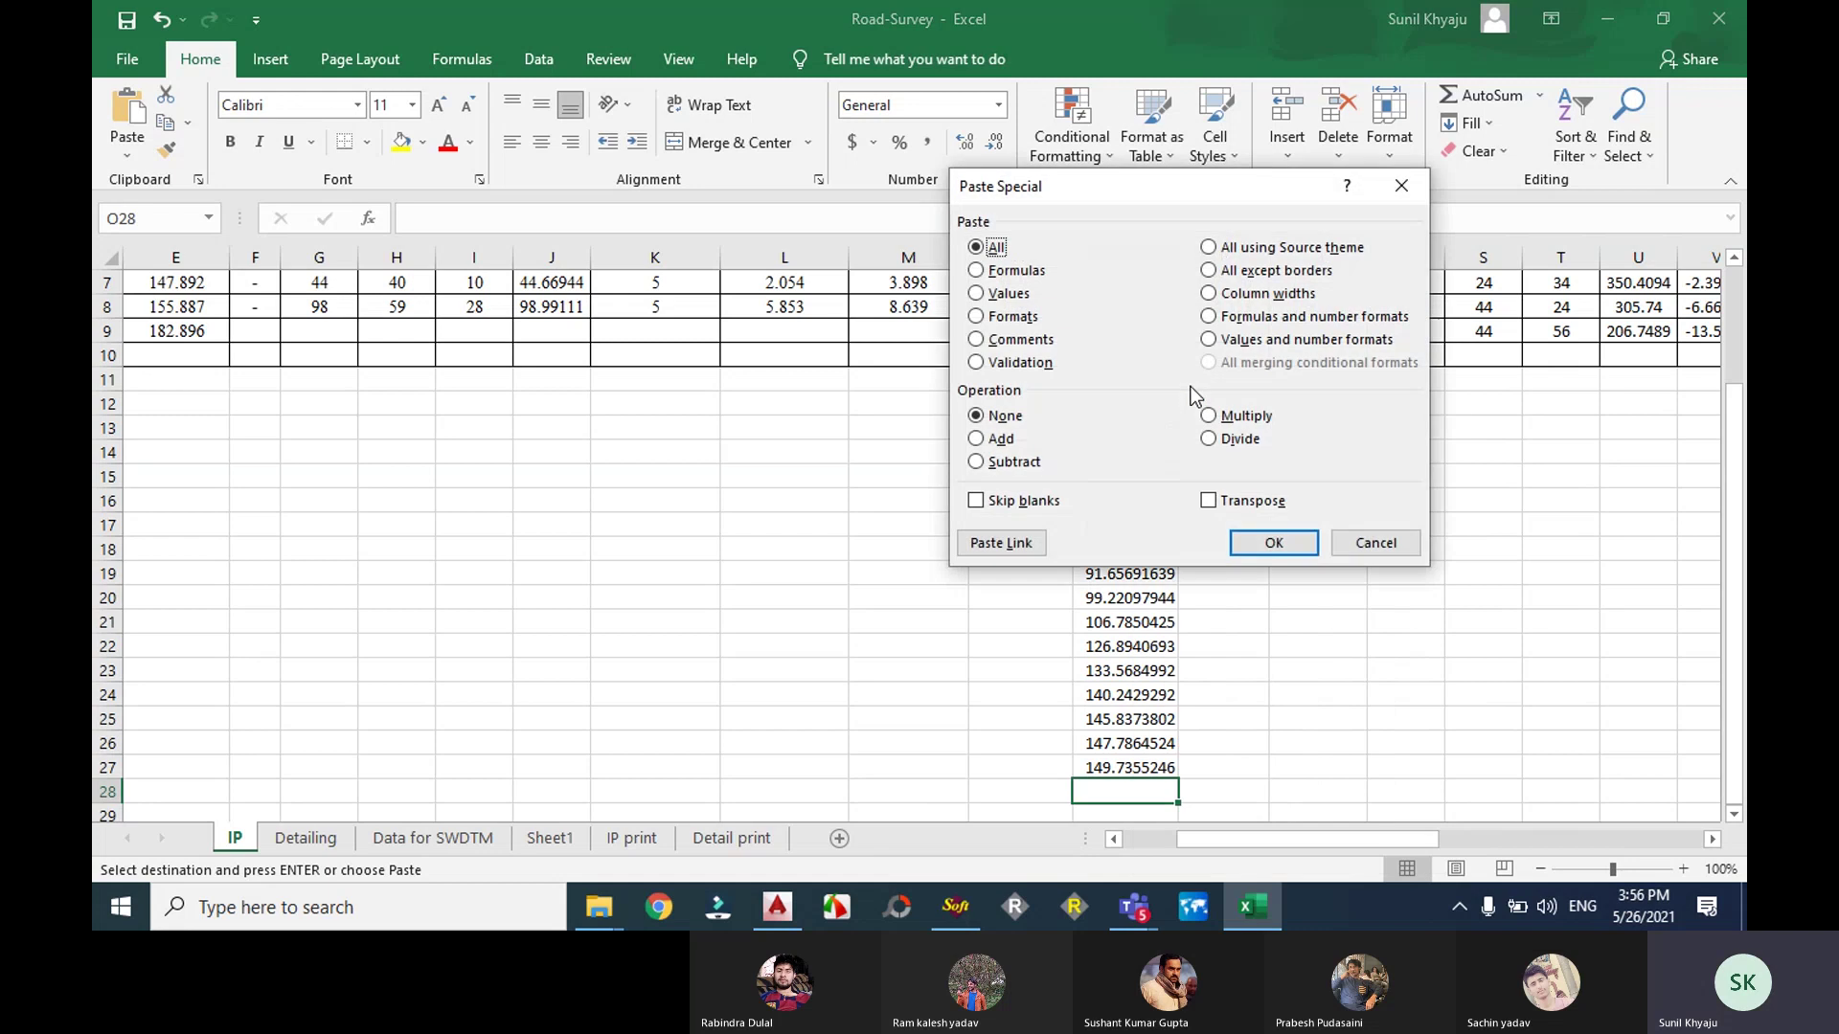
pyautogui.click(1210, 502)
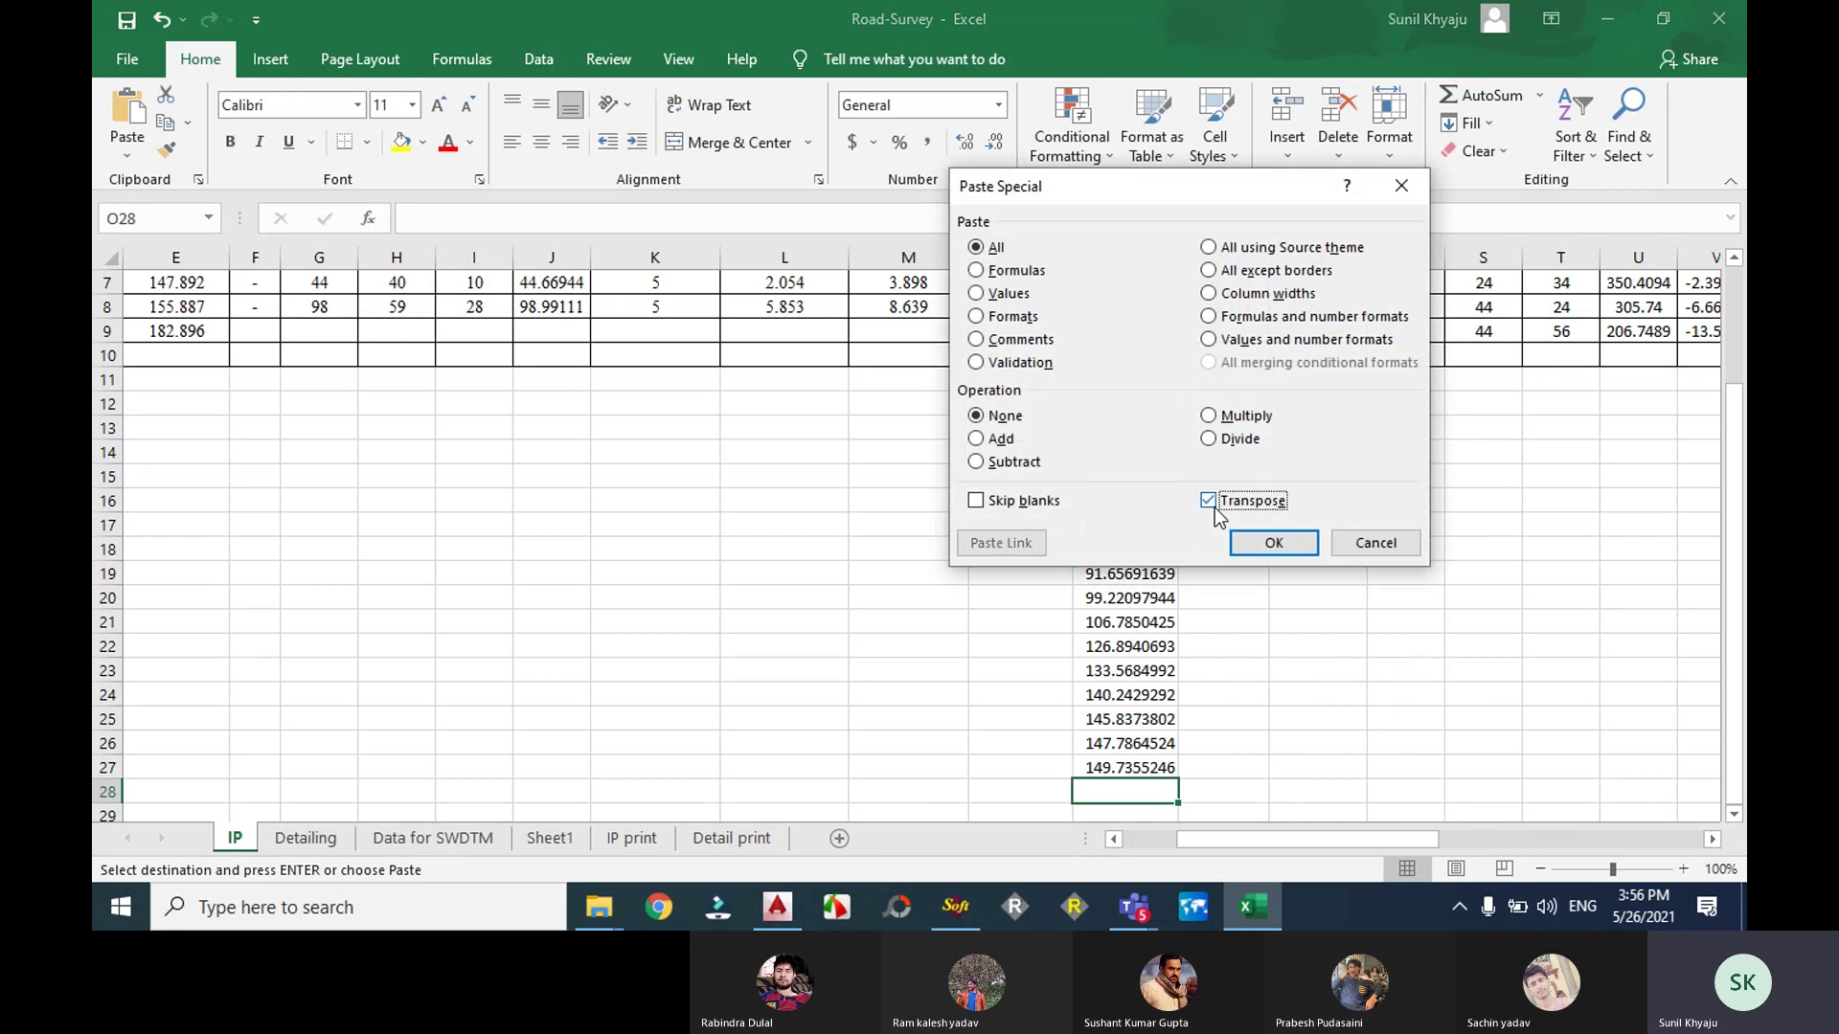
pyautogui.click(982, 301)
pyautogui.click(1273, 542)
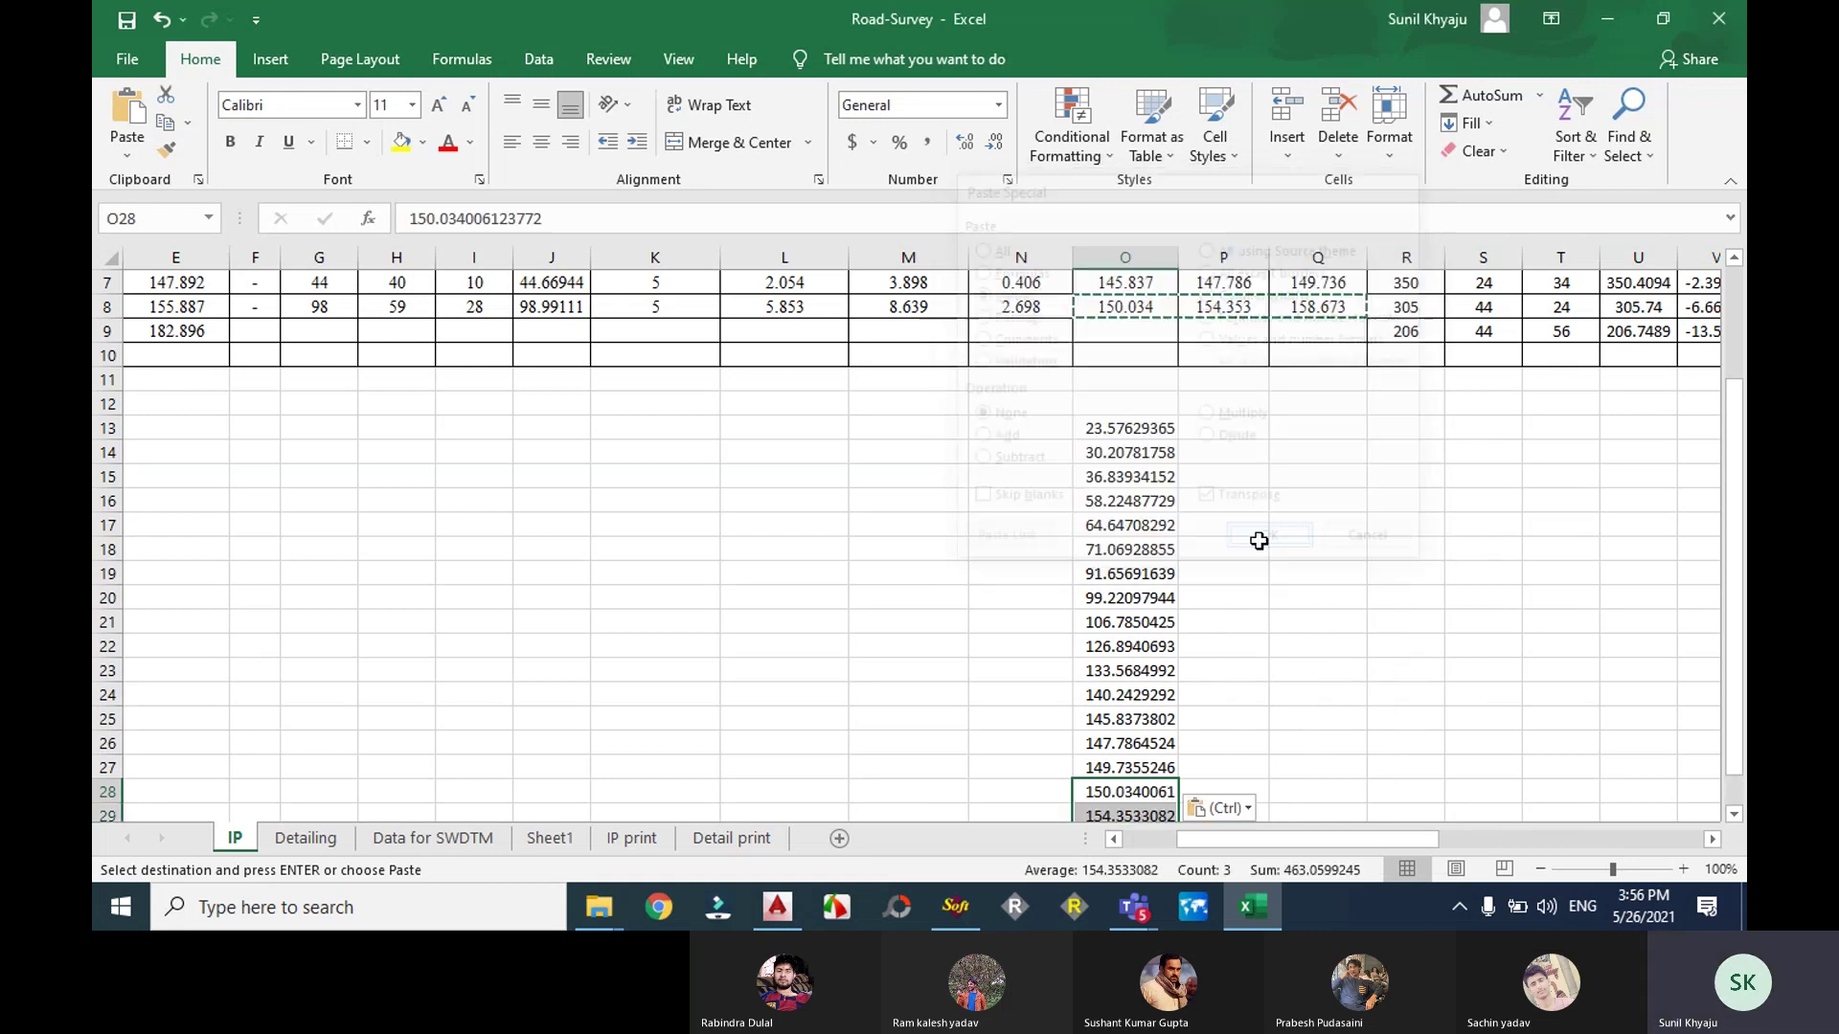
# Step: Label the first three chainages BC1, MC1 and EC1 in P13:P15
pyautogui.scroll(-1, 1274, 599)
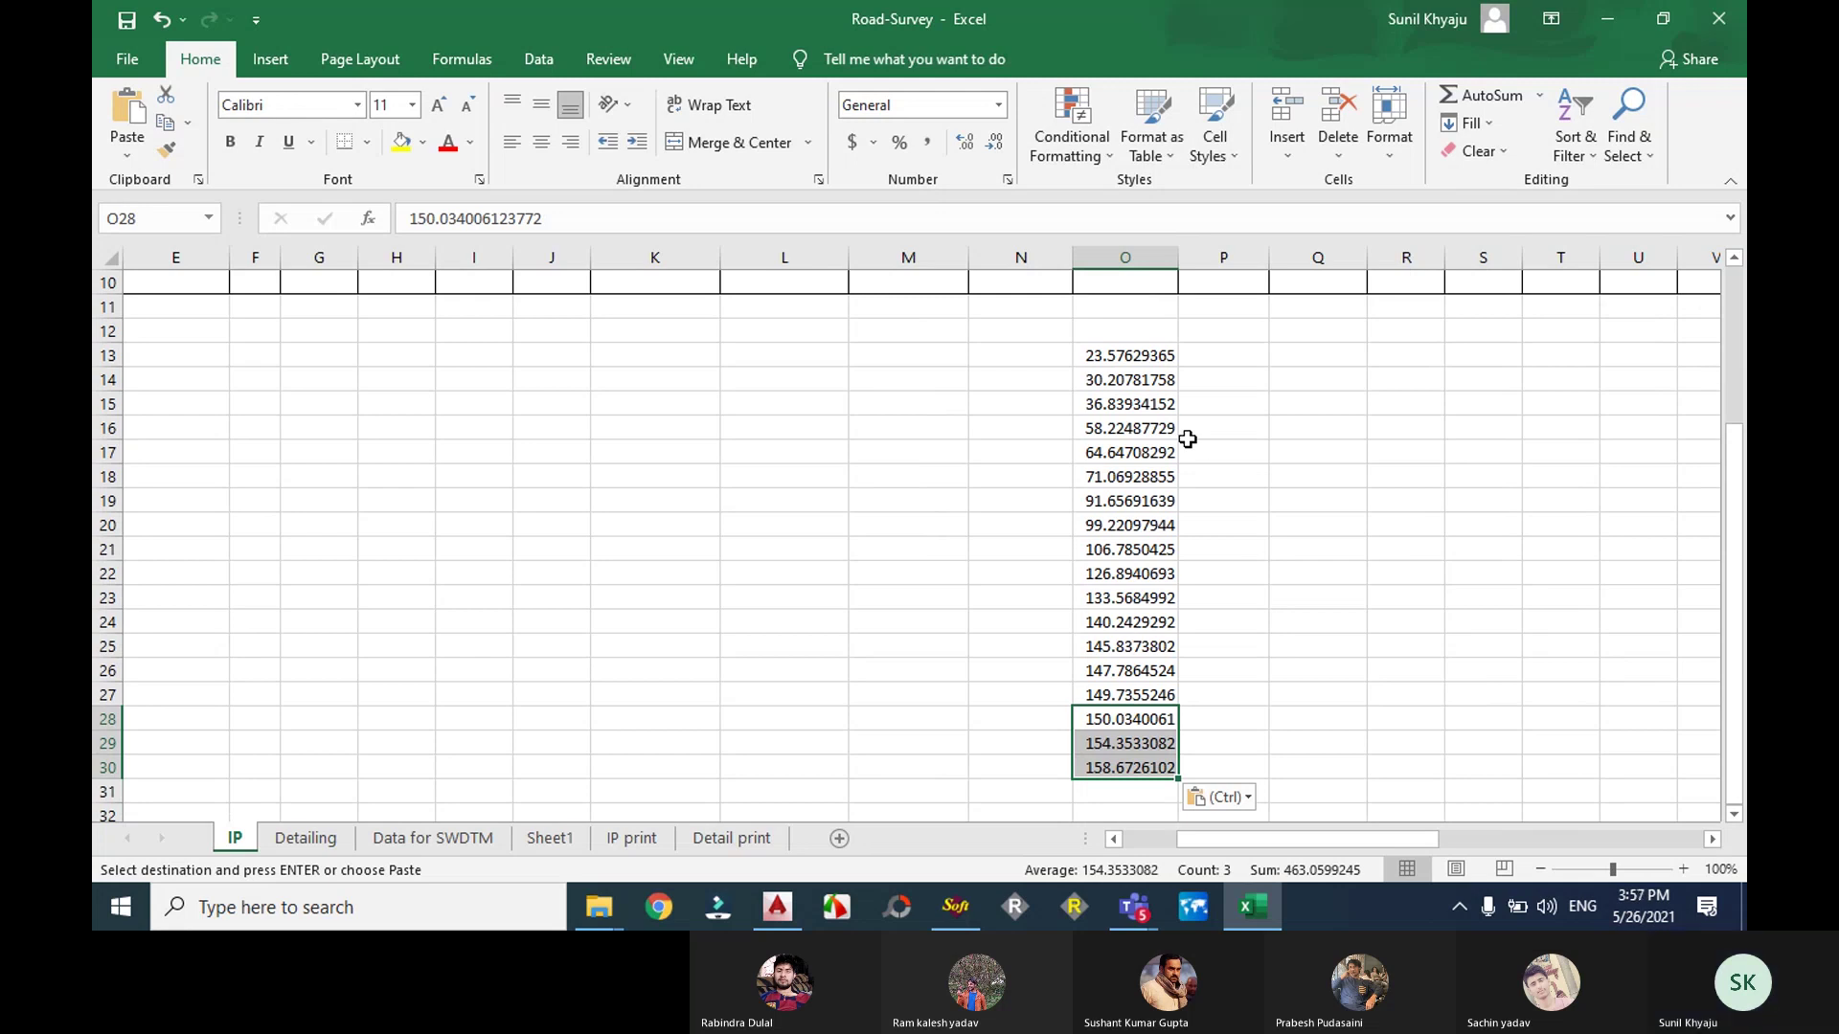
pyautogui.click(1199, 354)
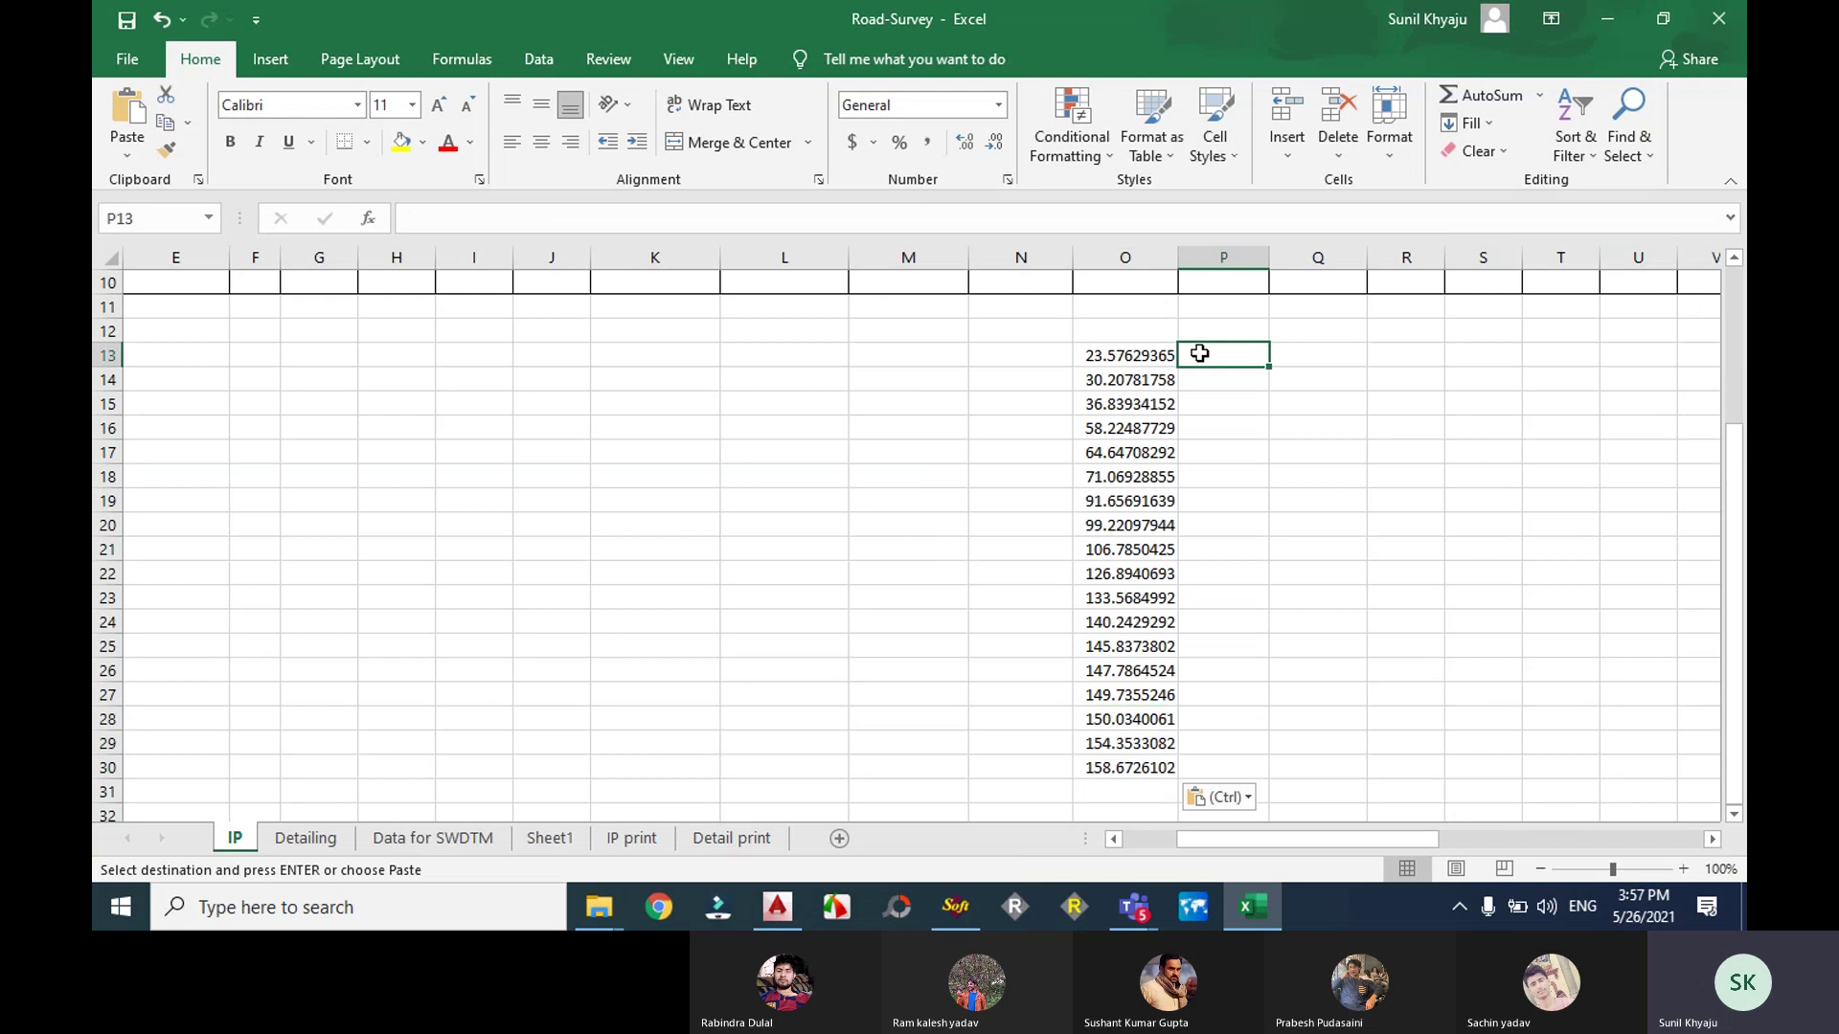
pyautogui.write('B')
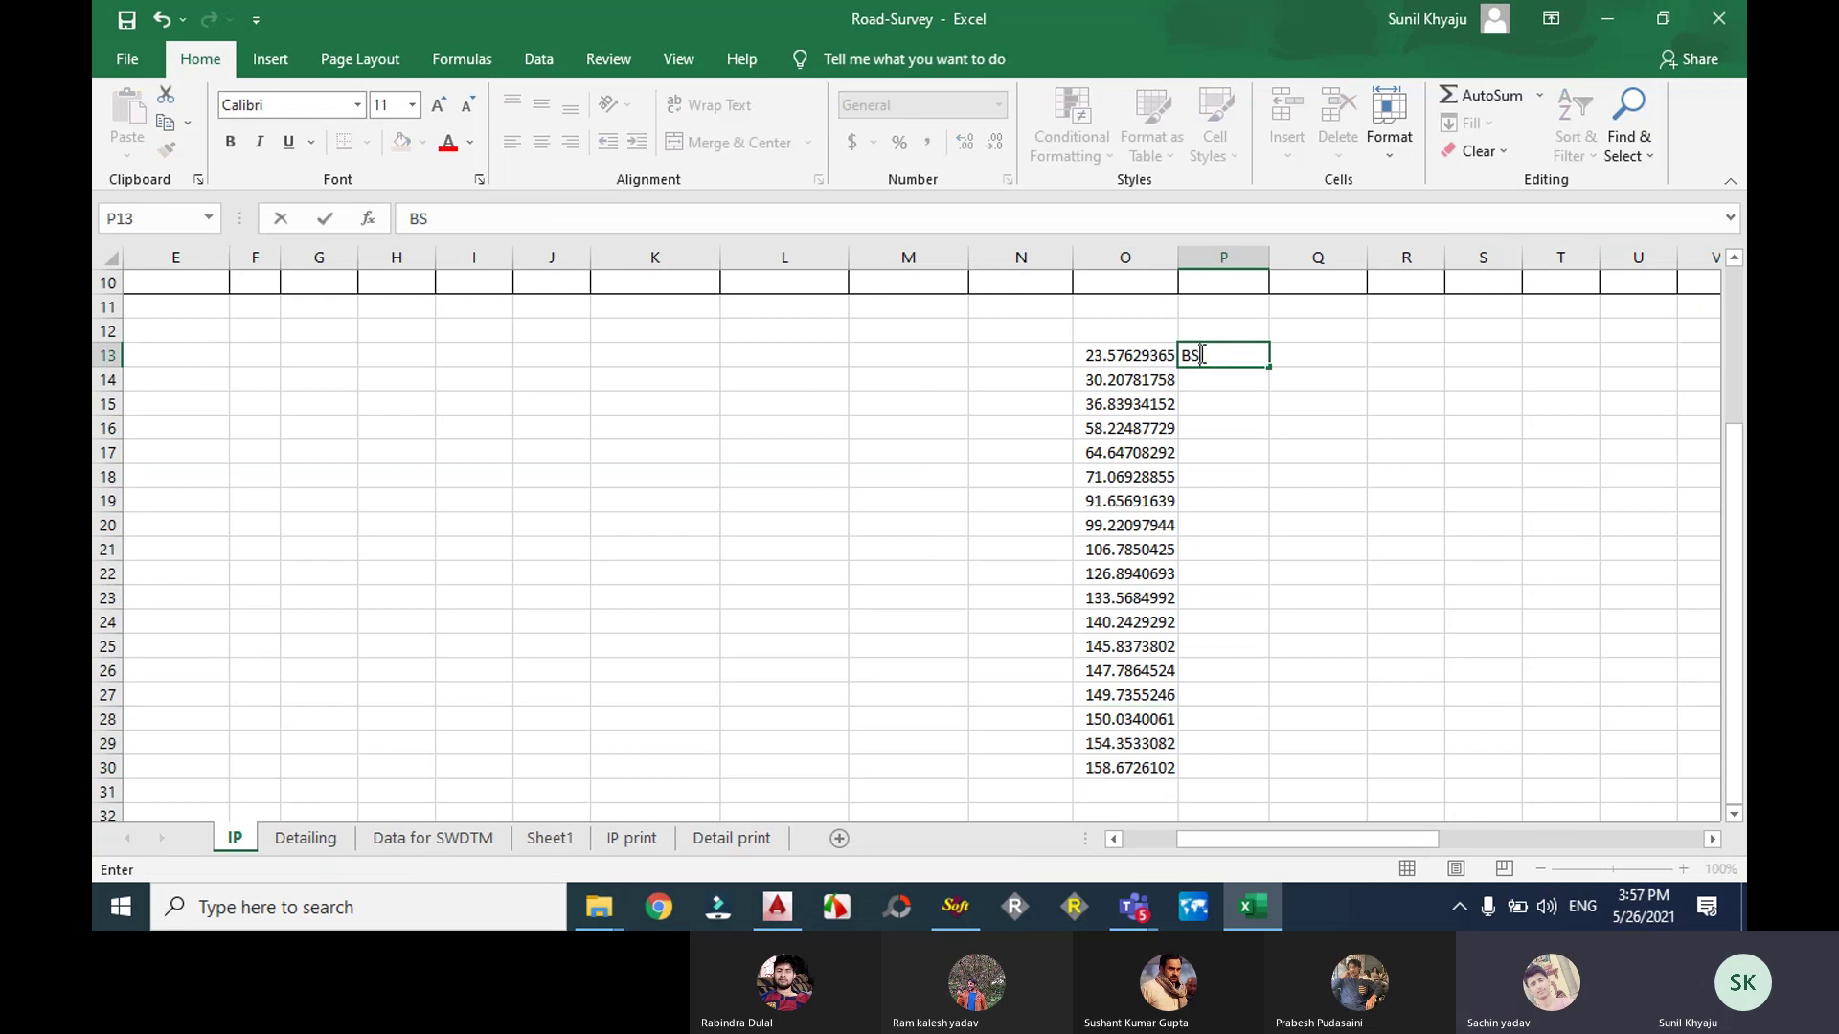
pyautogui.write('C1')
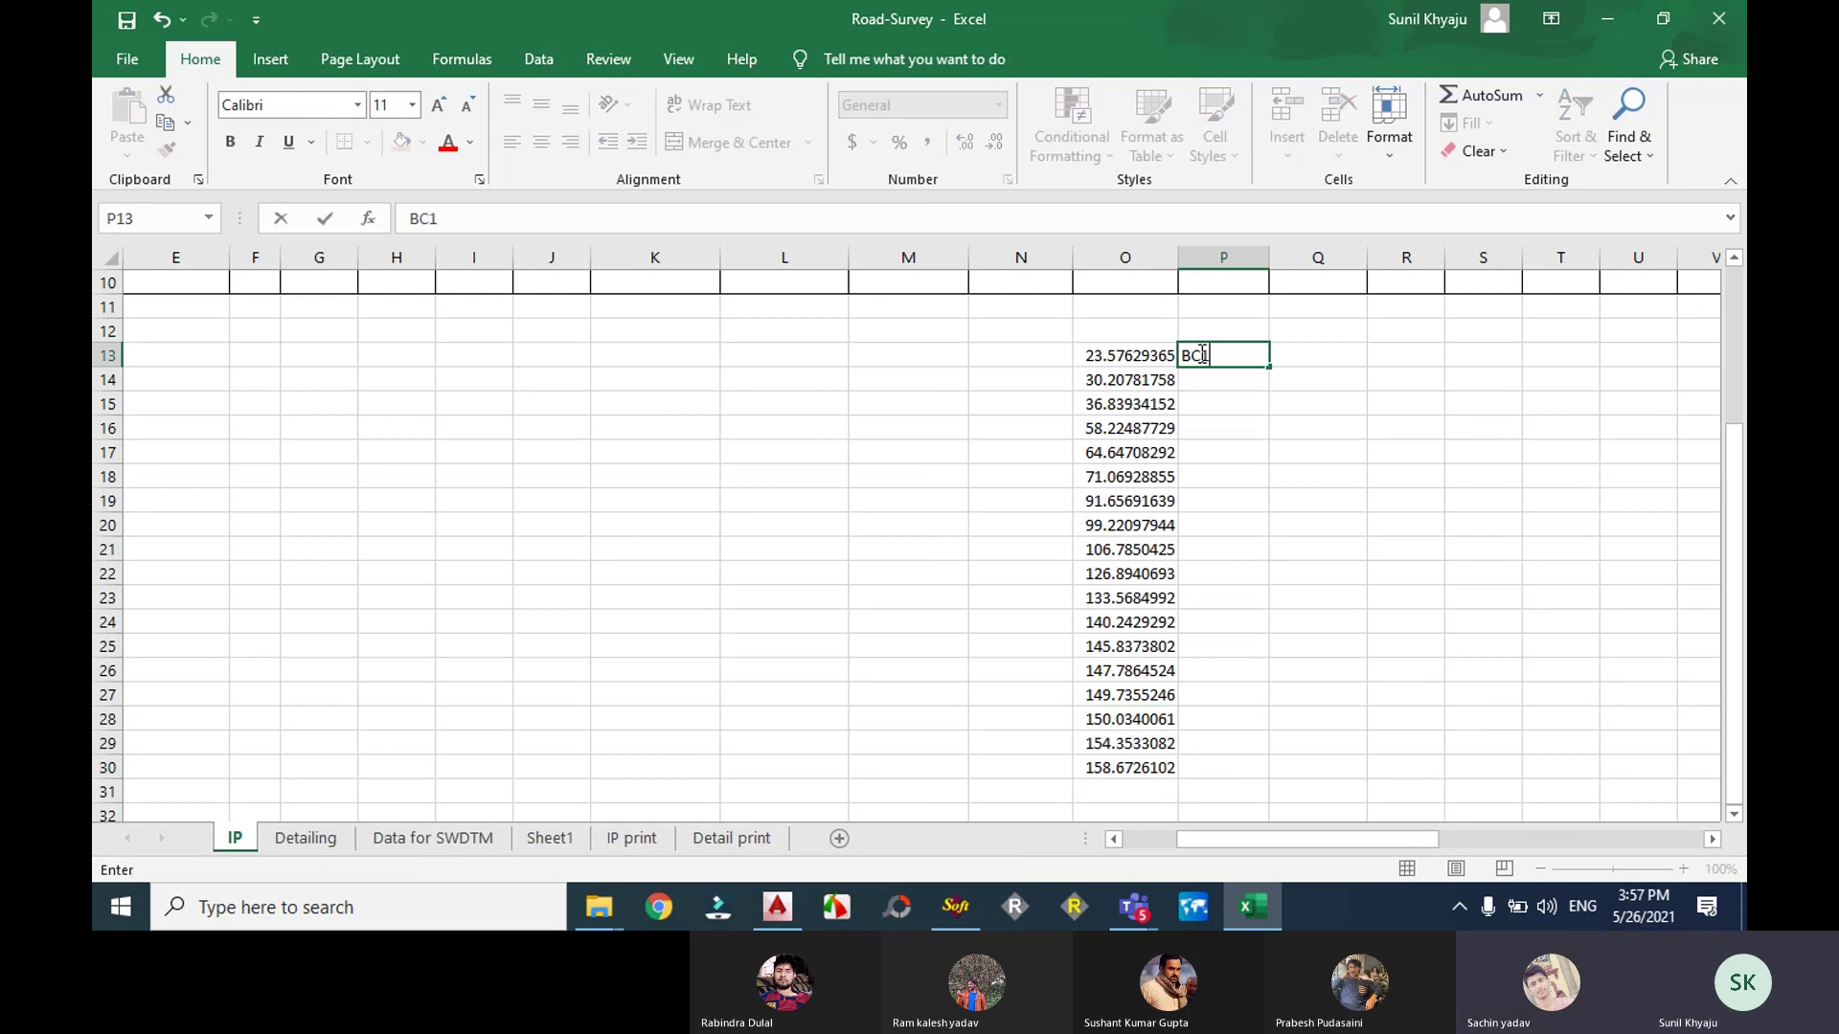
pyautogui.press('Return')
pyautogui.write('MC')
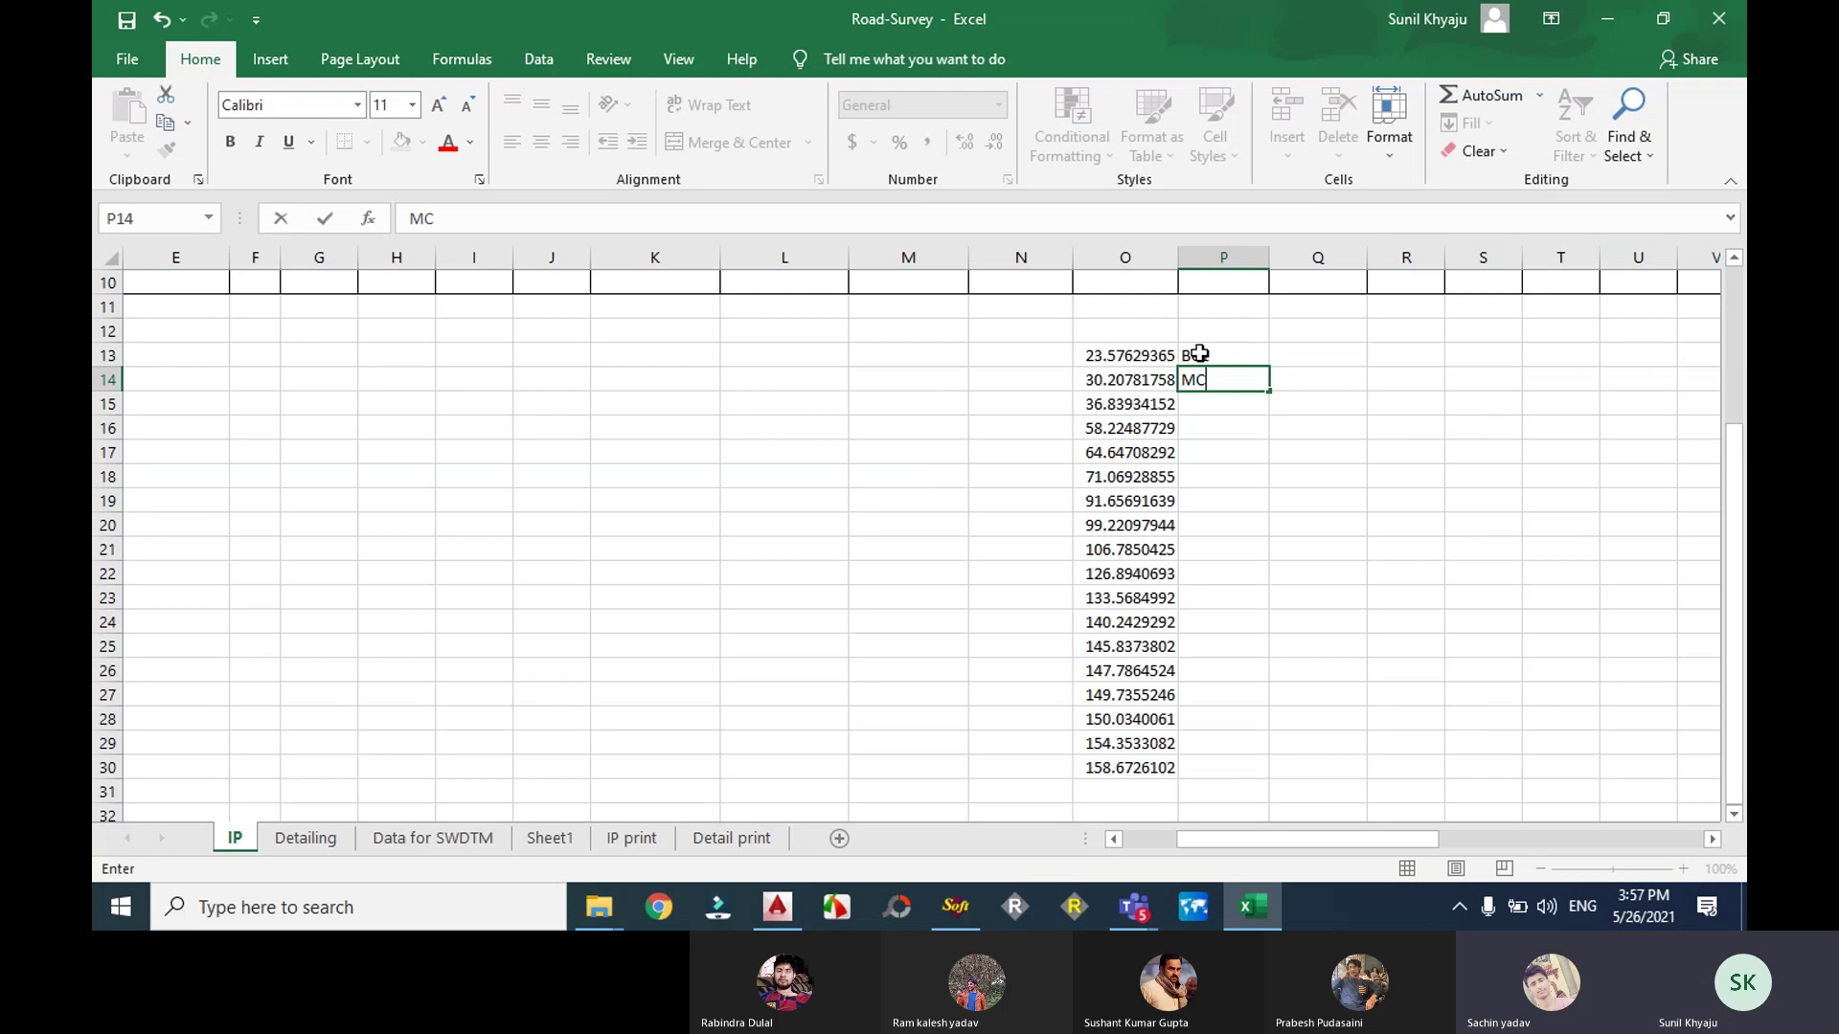
pyautogui.write('1')
pyautogui.press('Return')
pyautogui.write('EC1')
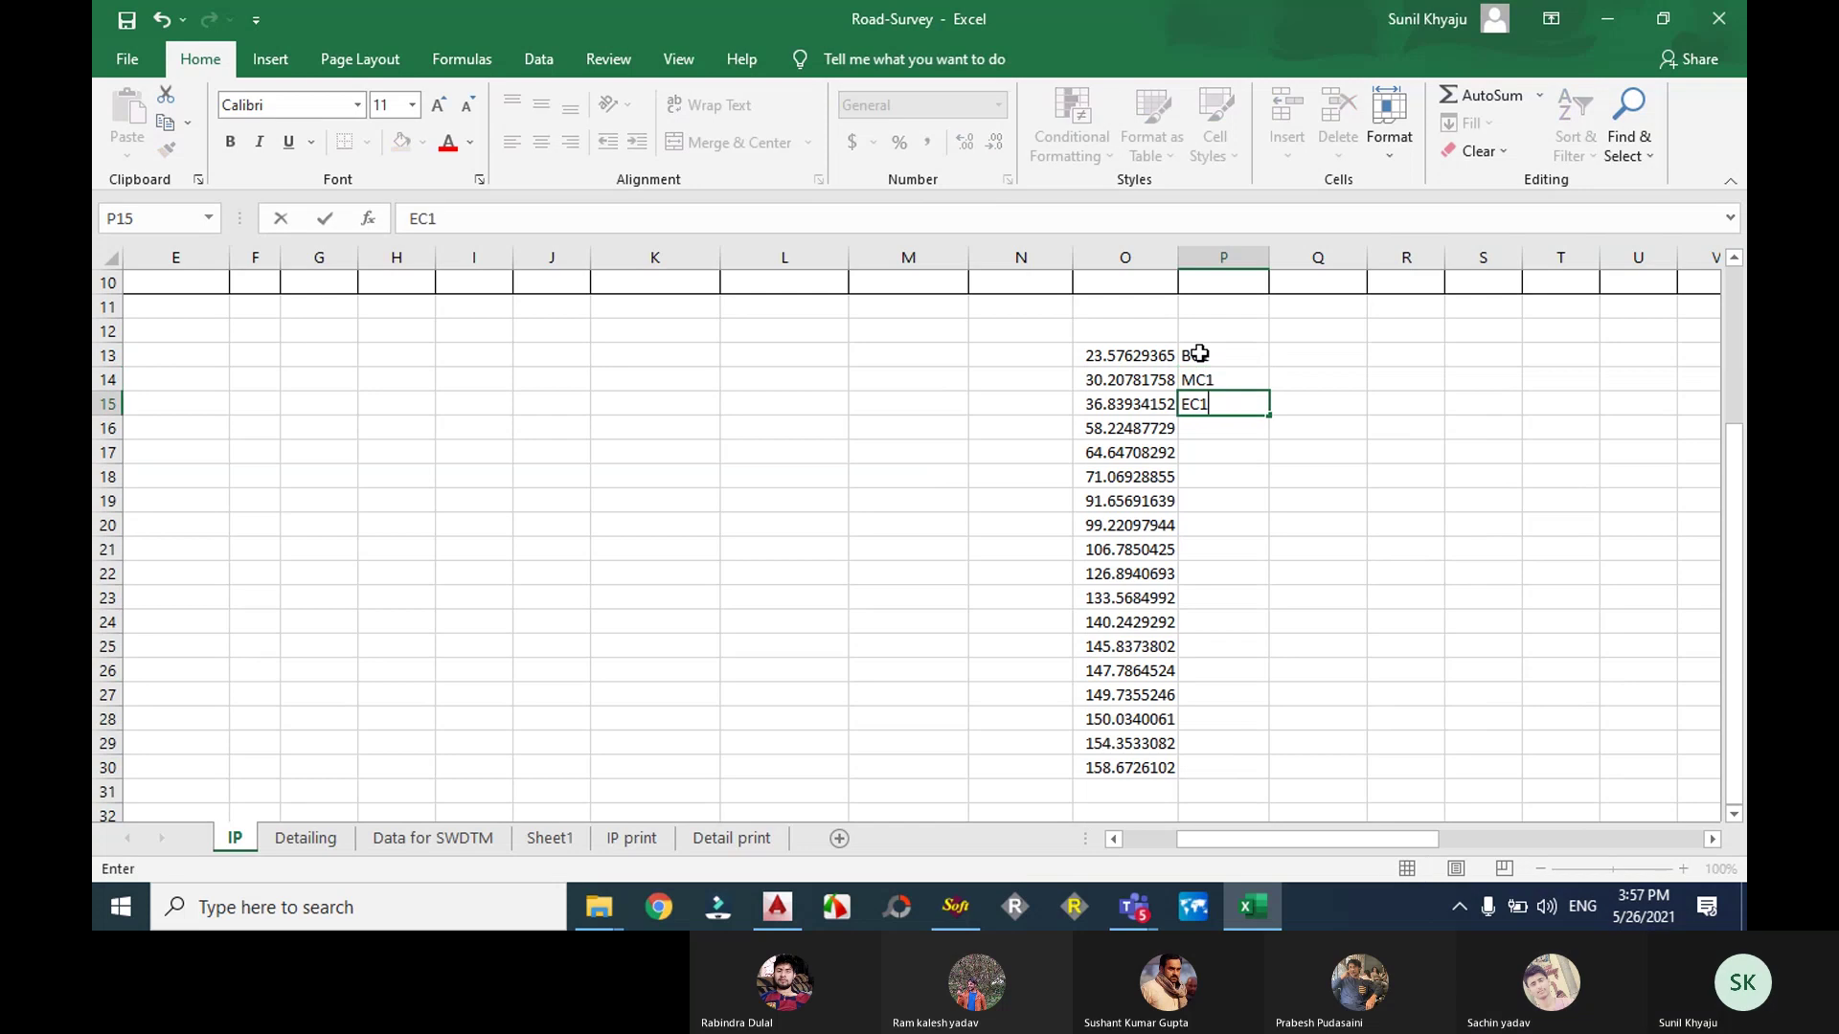
pyautogui.press('Return')
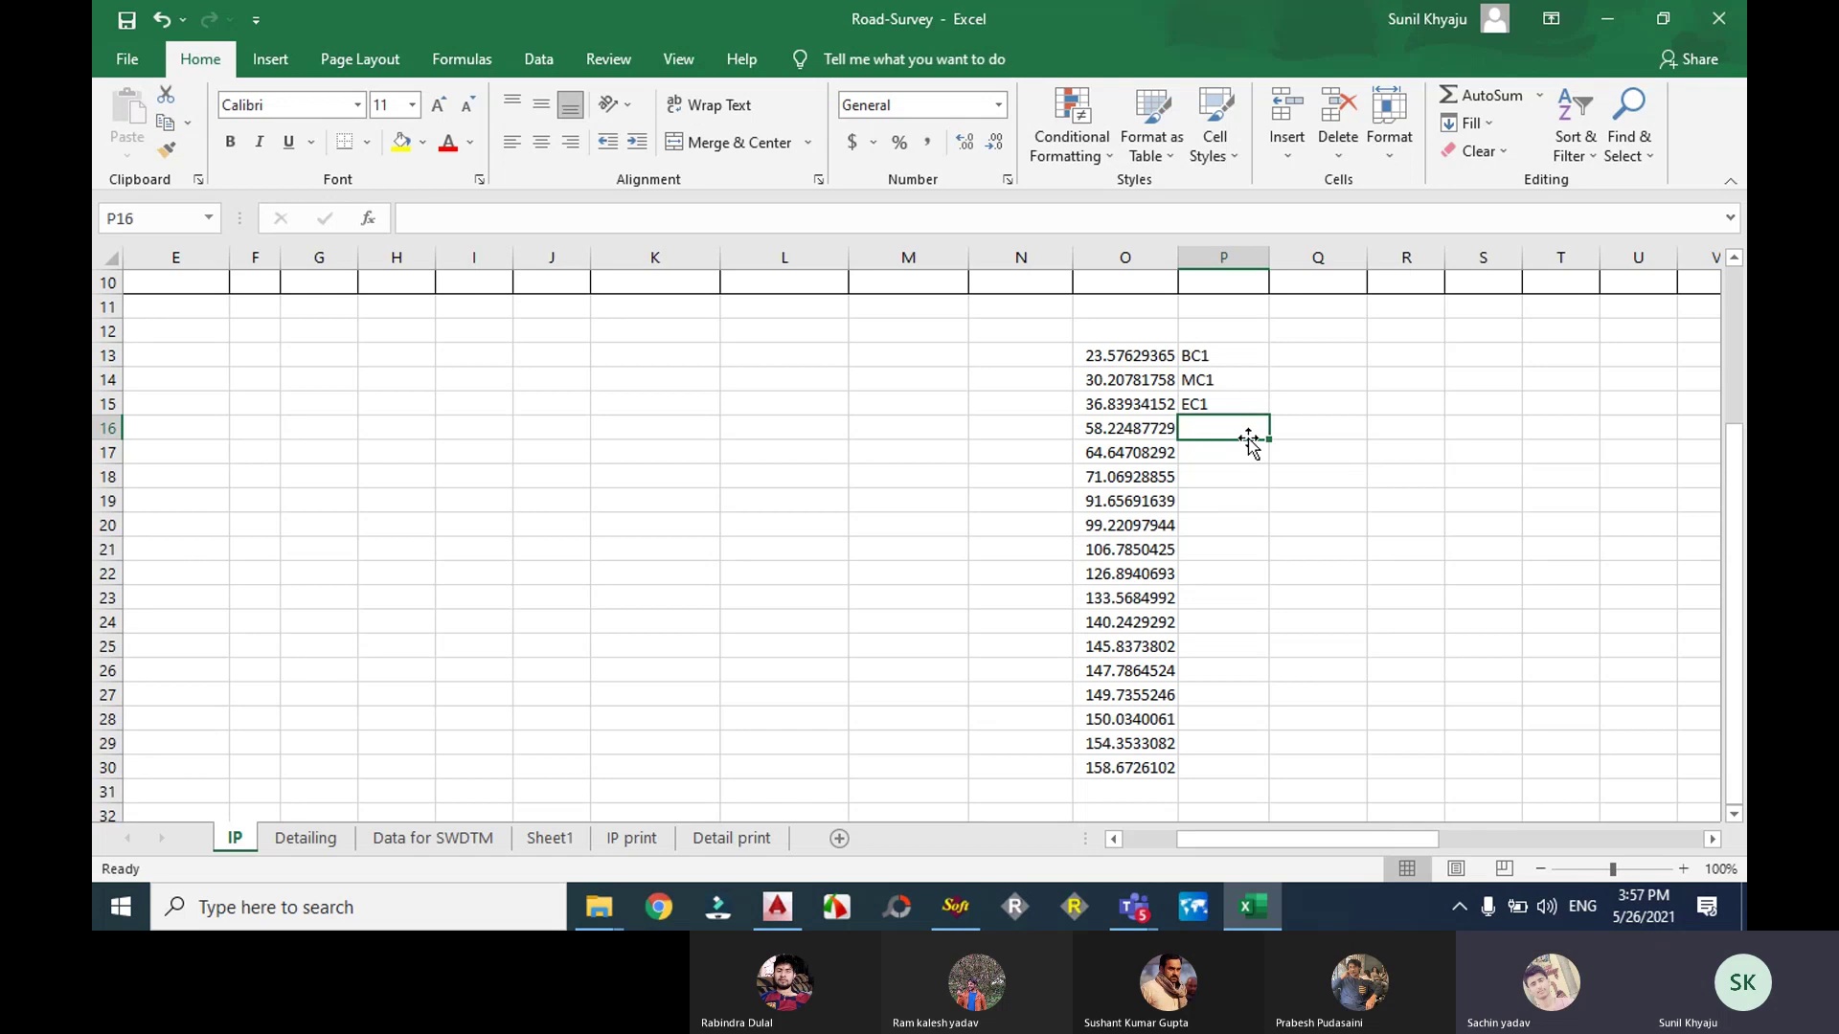
# Step: Enter BC2, MC2 and EC2 in P16:P18 and fill the label pattern from P13:P18 down to P30
pyautogui.write('BC1')
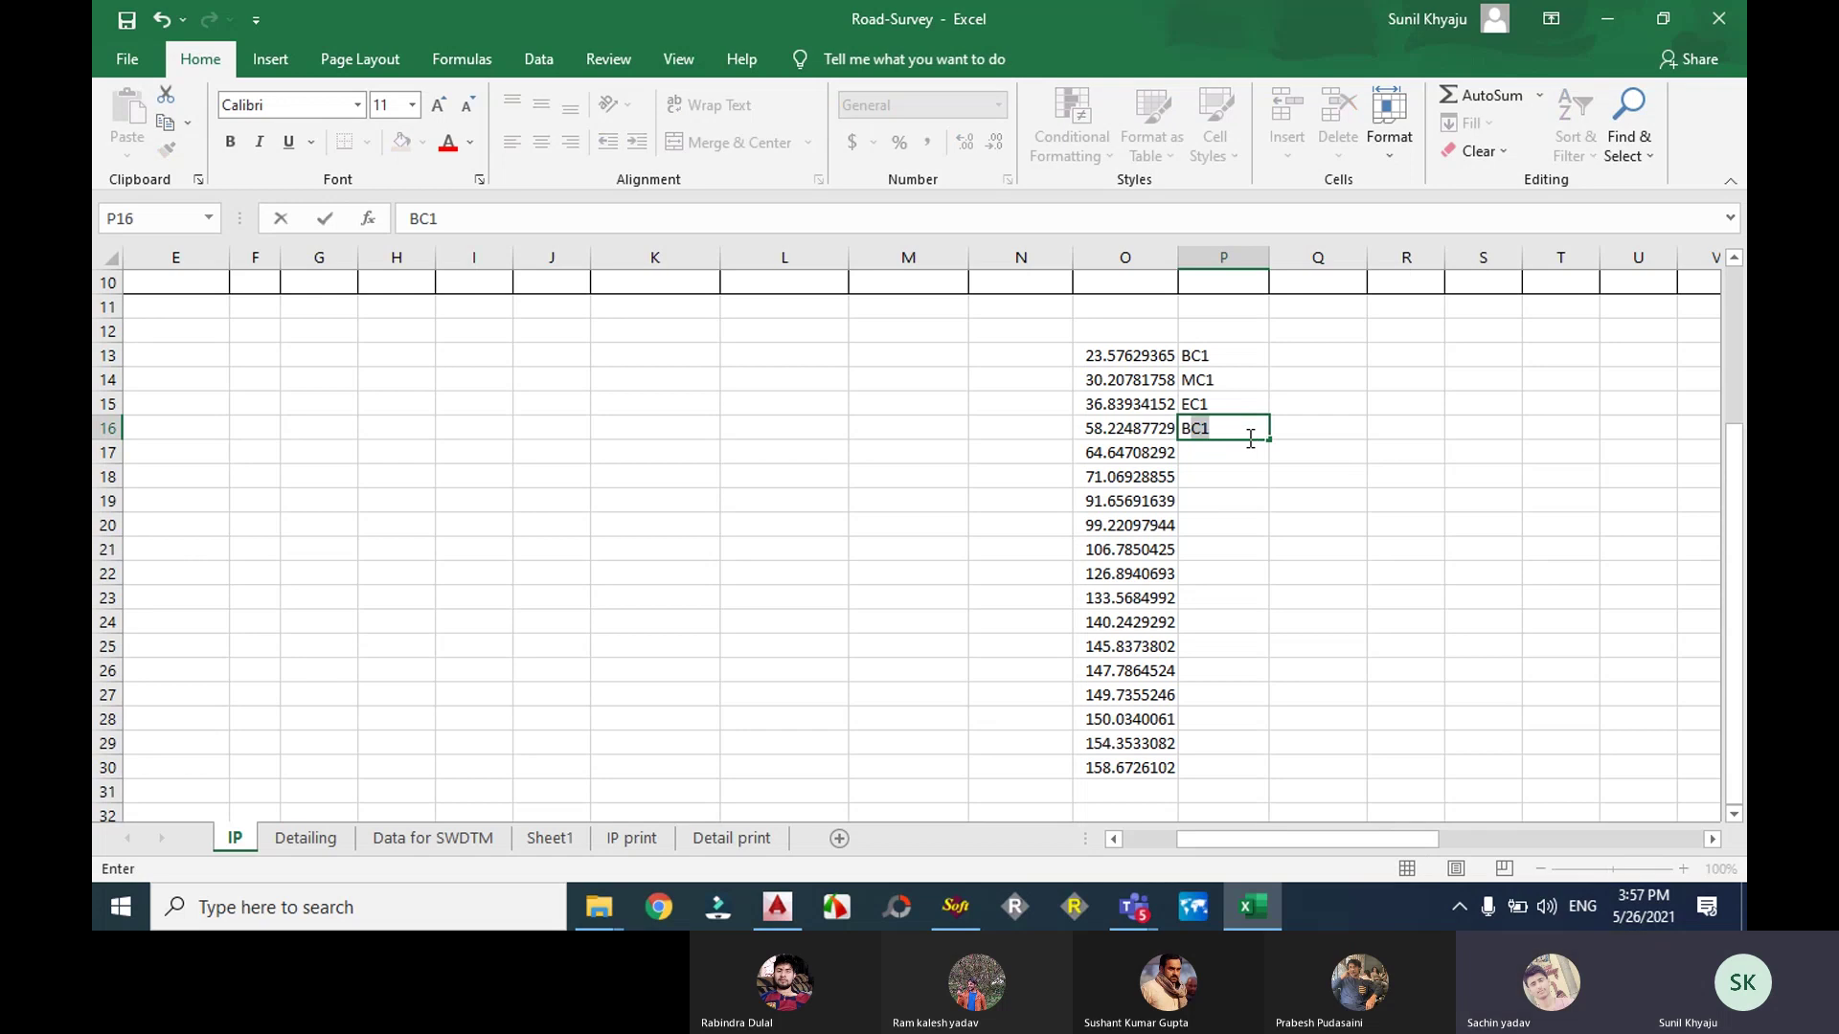
pyautogui.click(1268, 496)
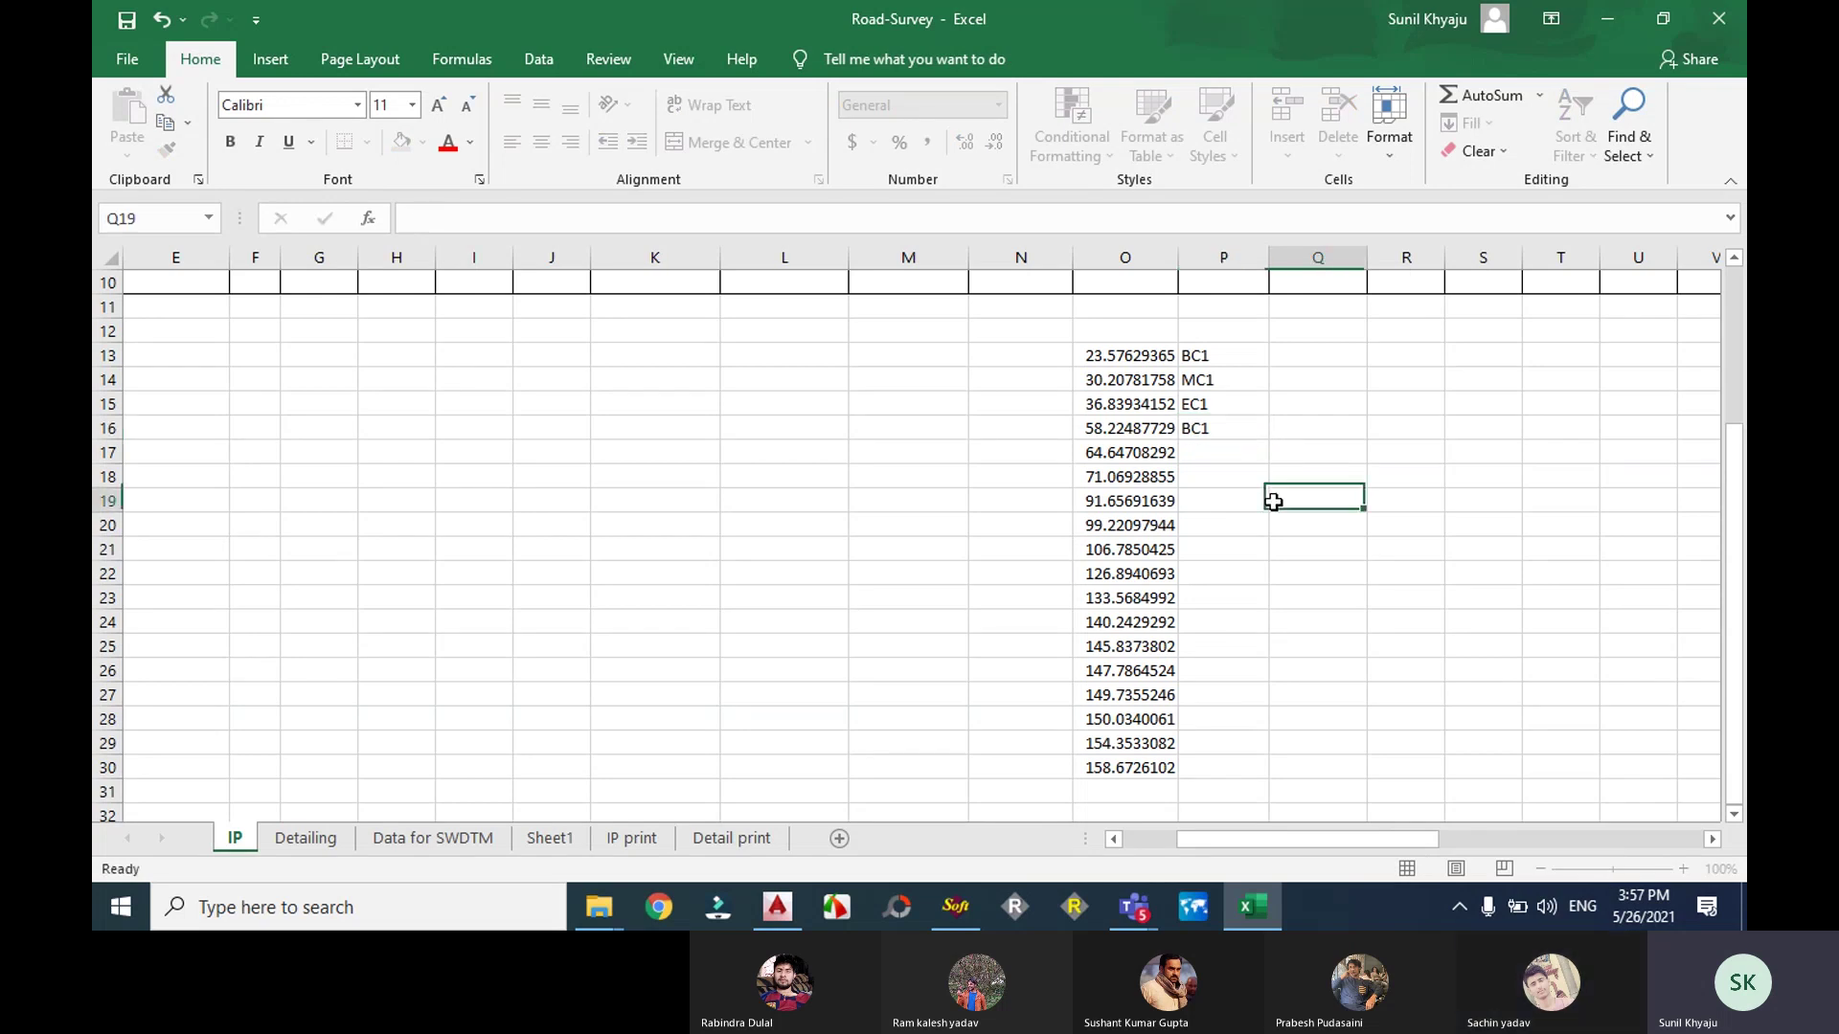
pyautogui.click(1224, 355)
pyautogui.click(1222, 388)
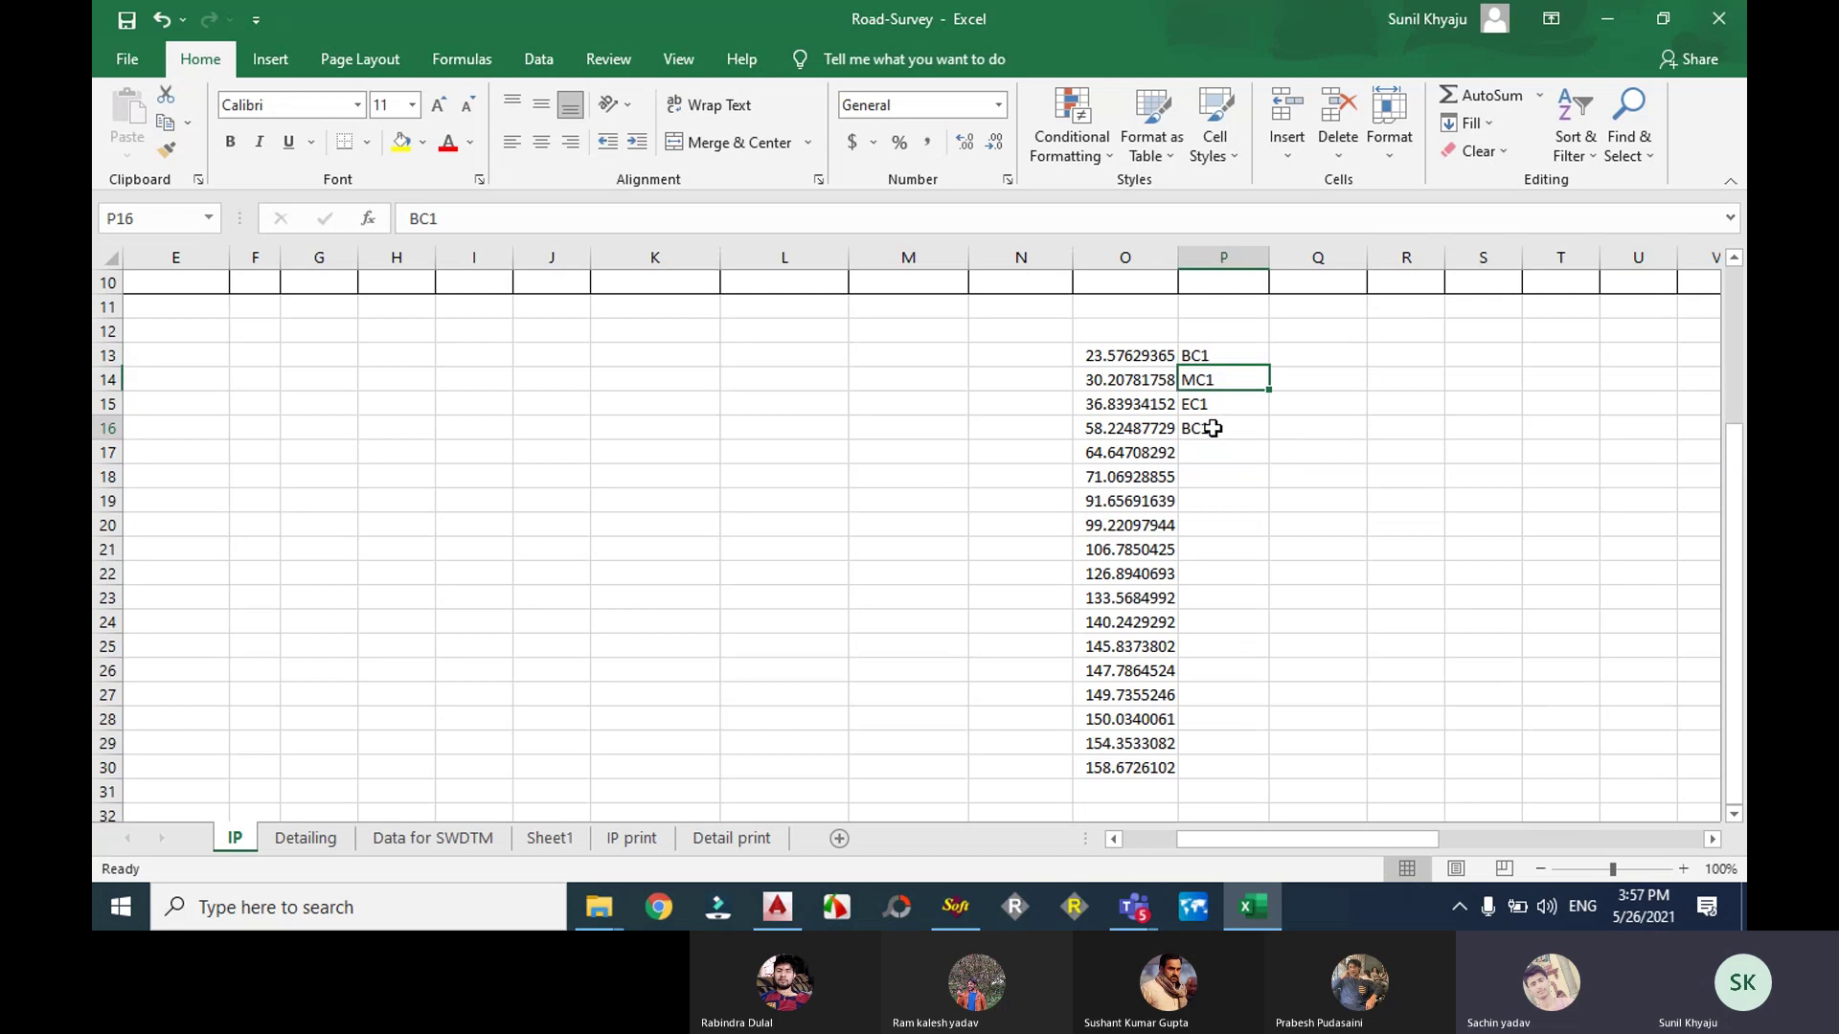
pyautogui.click(1214, 428)
pyautogui.doubleClick(1217, 430)
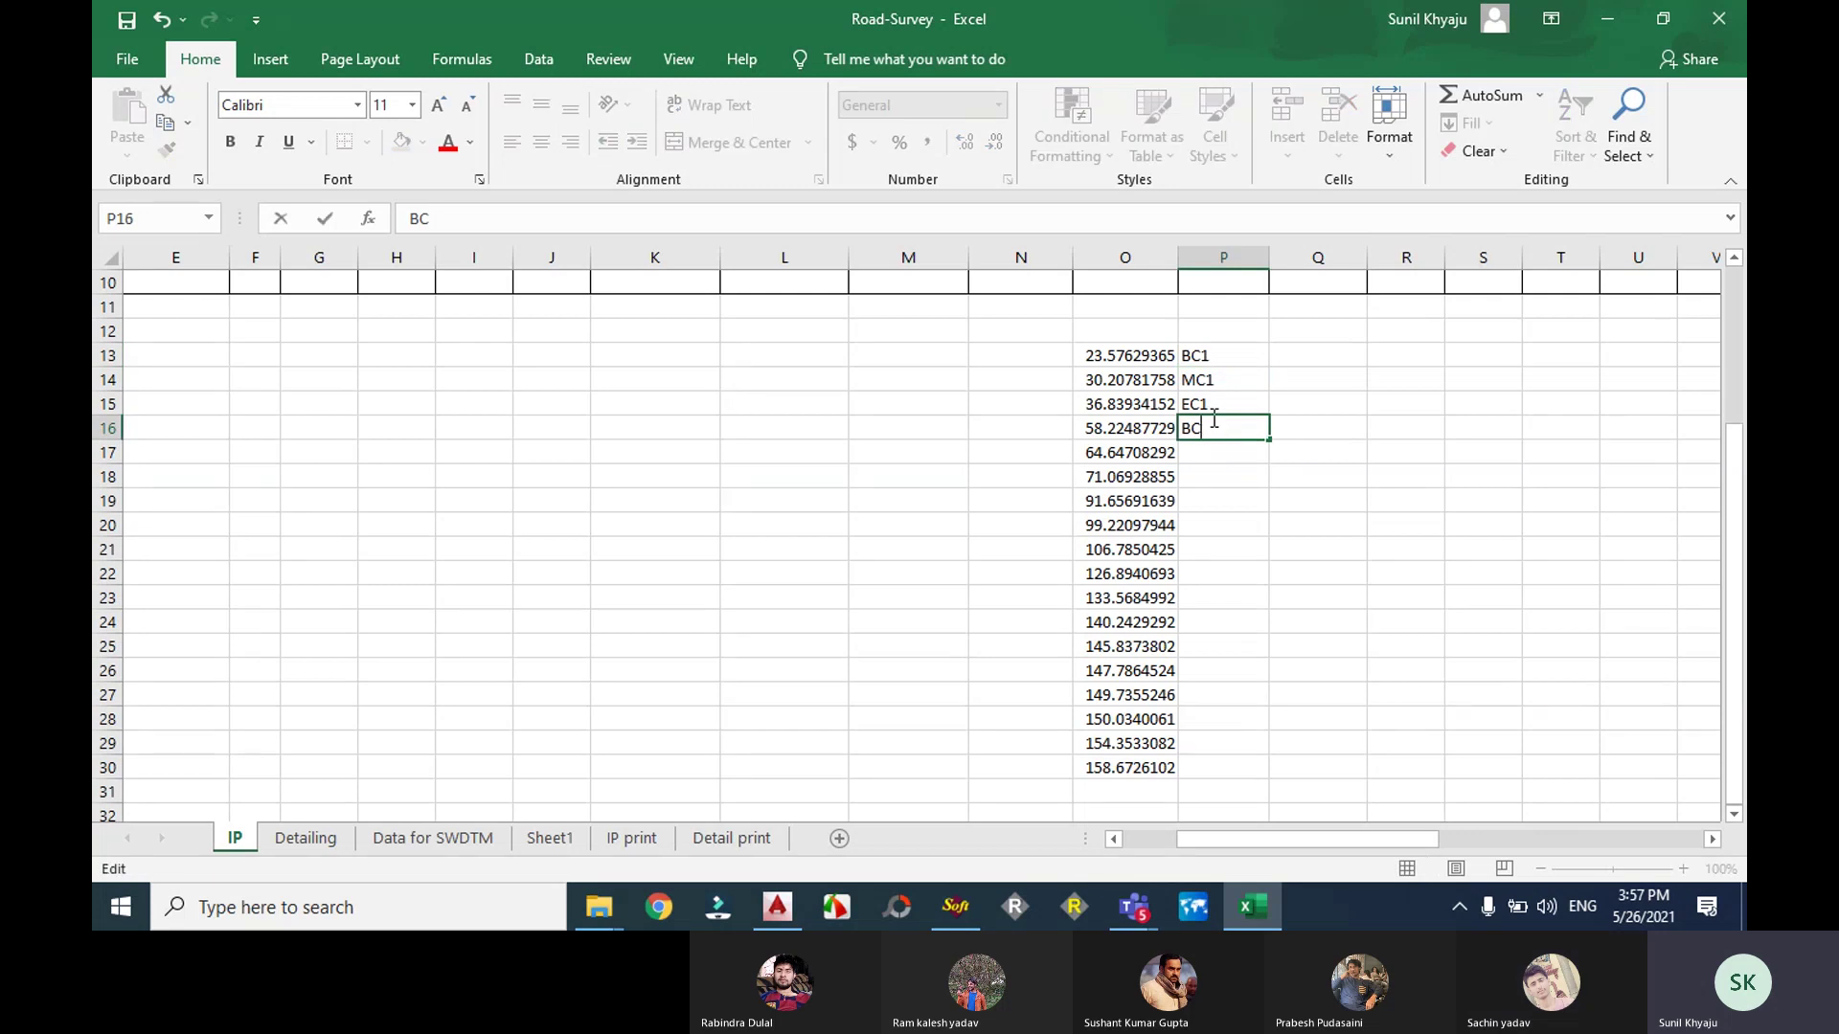
pyautogui.press('Return')
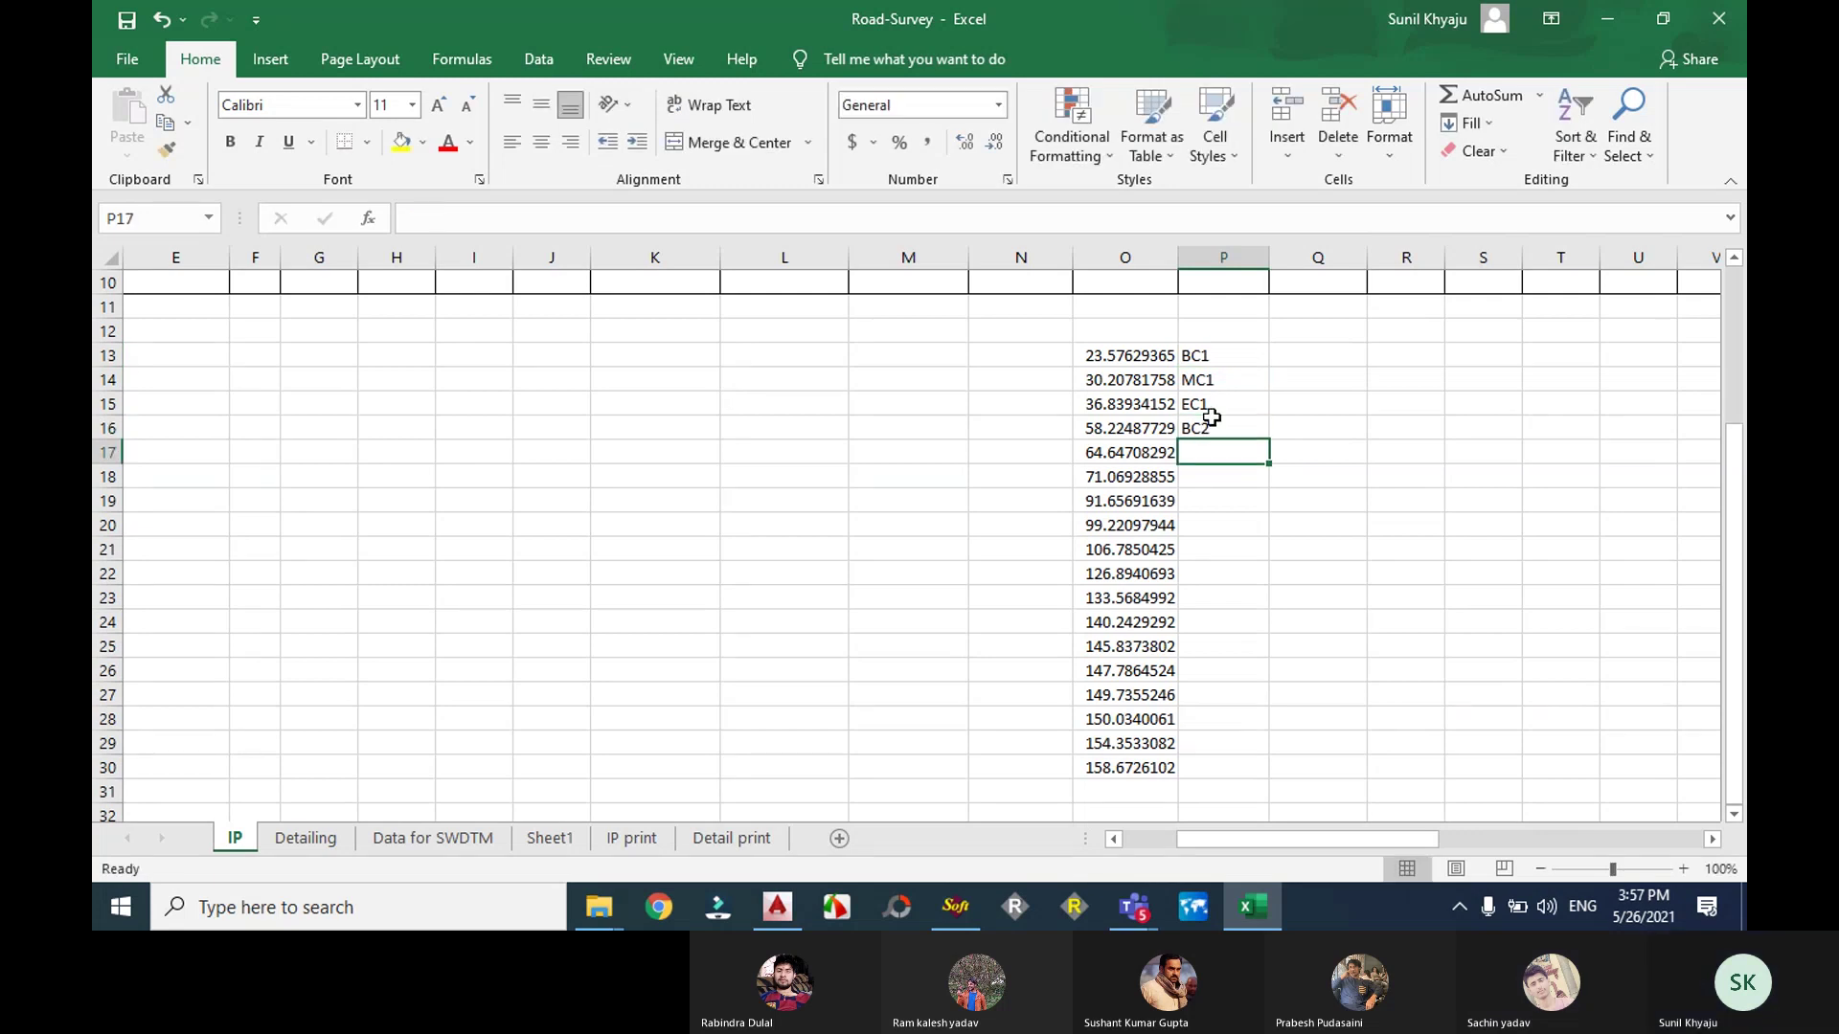
pyautogui.write('MC2')
pyautogui.press('Return')
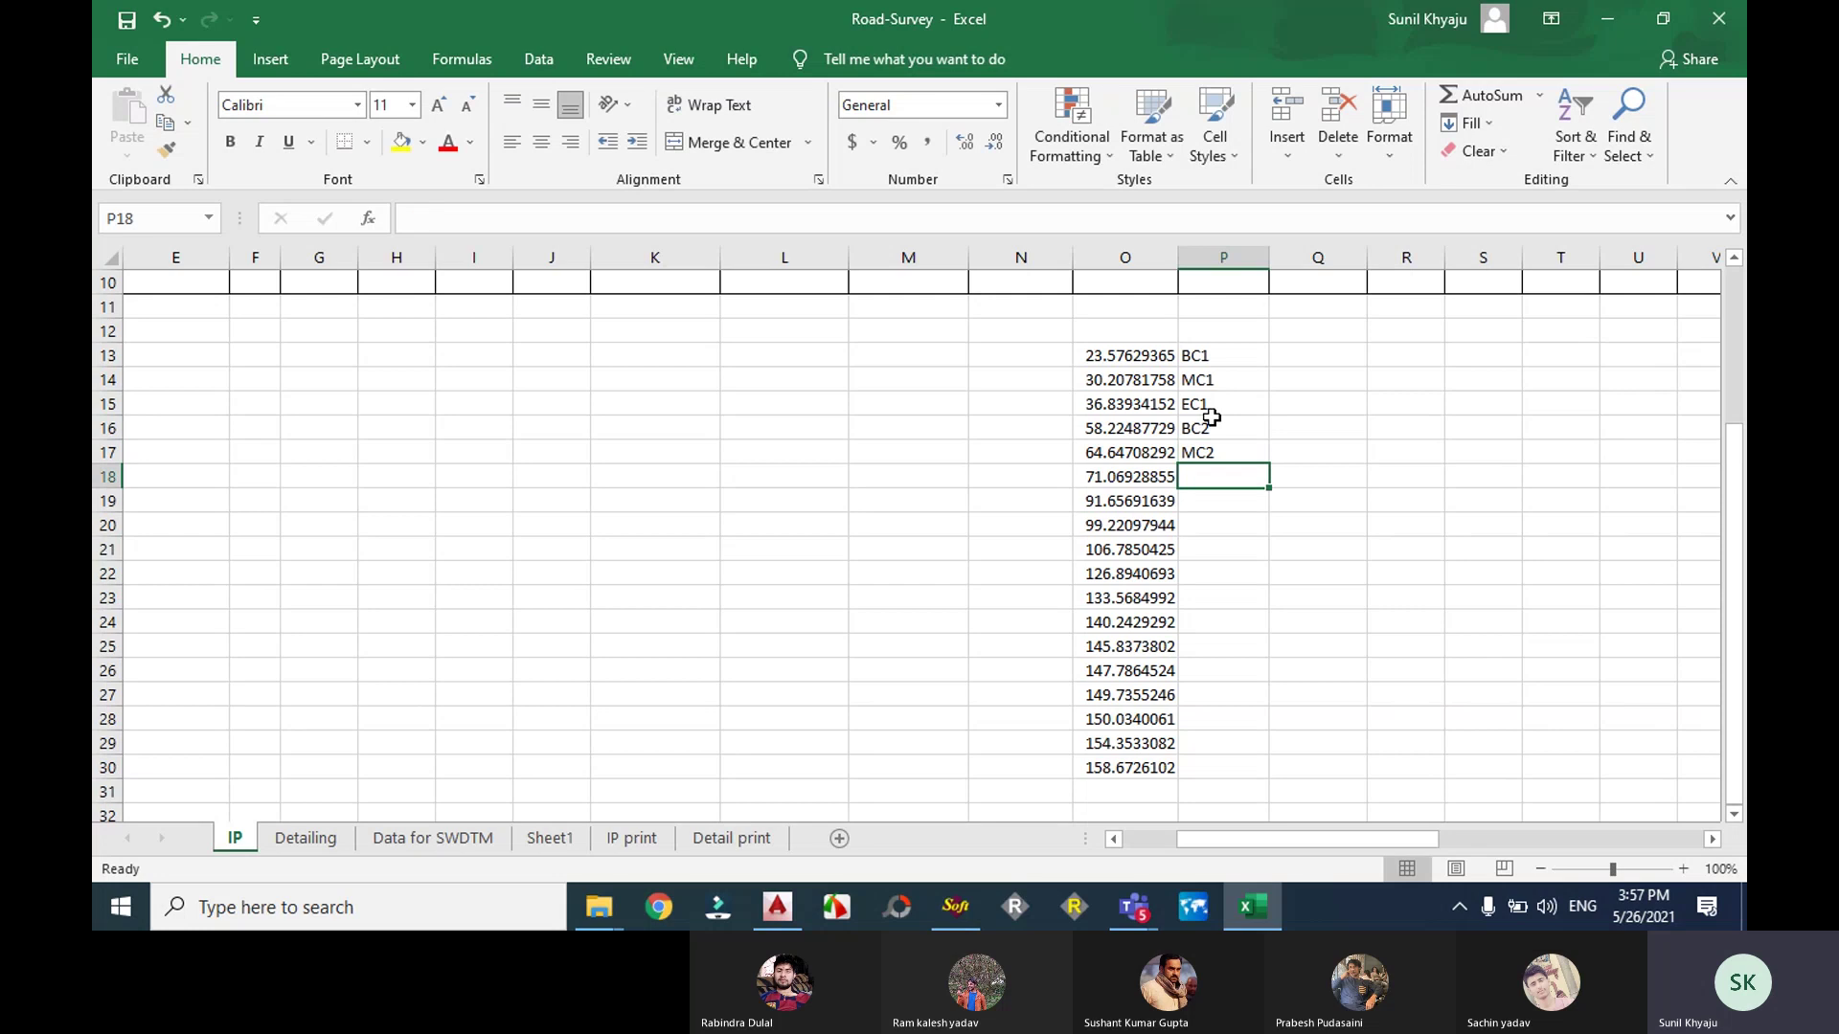
pyautogui.write('EC2')
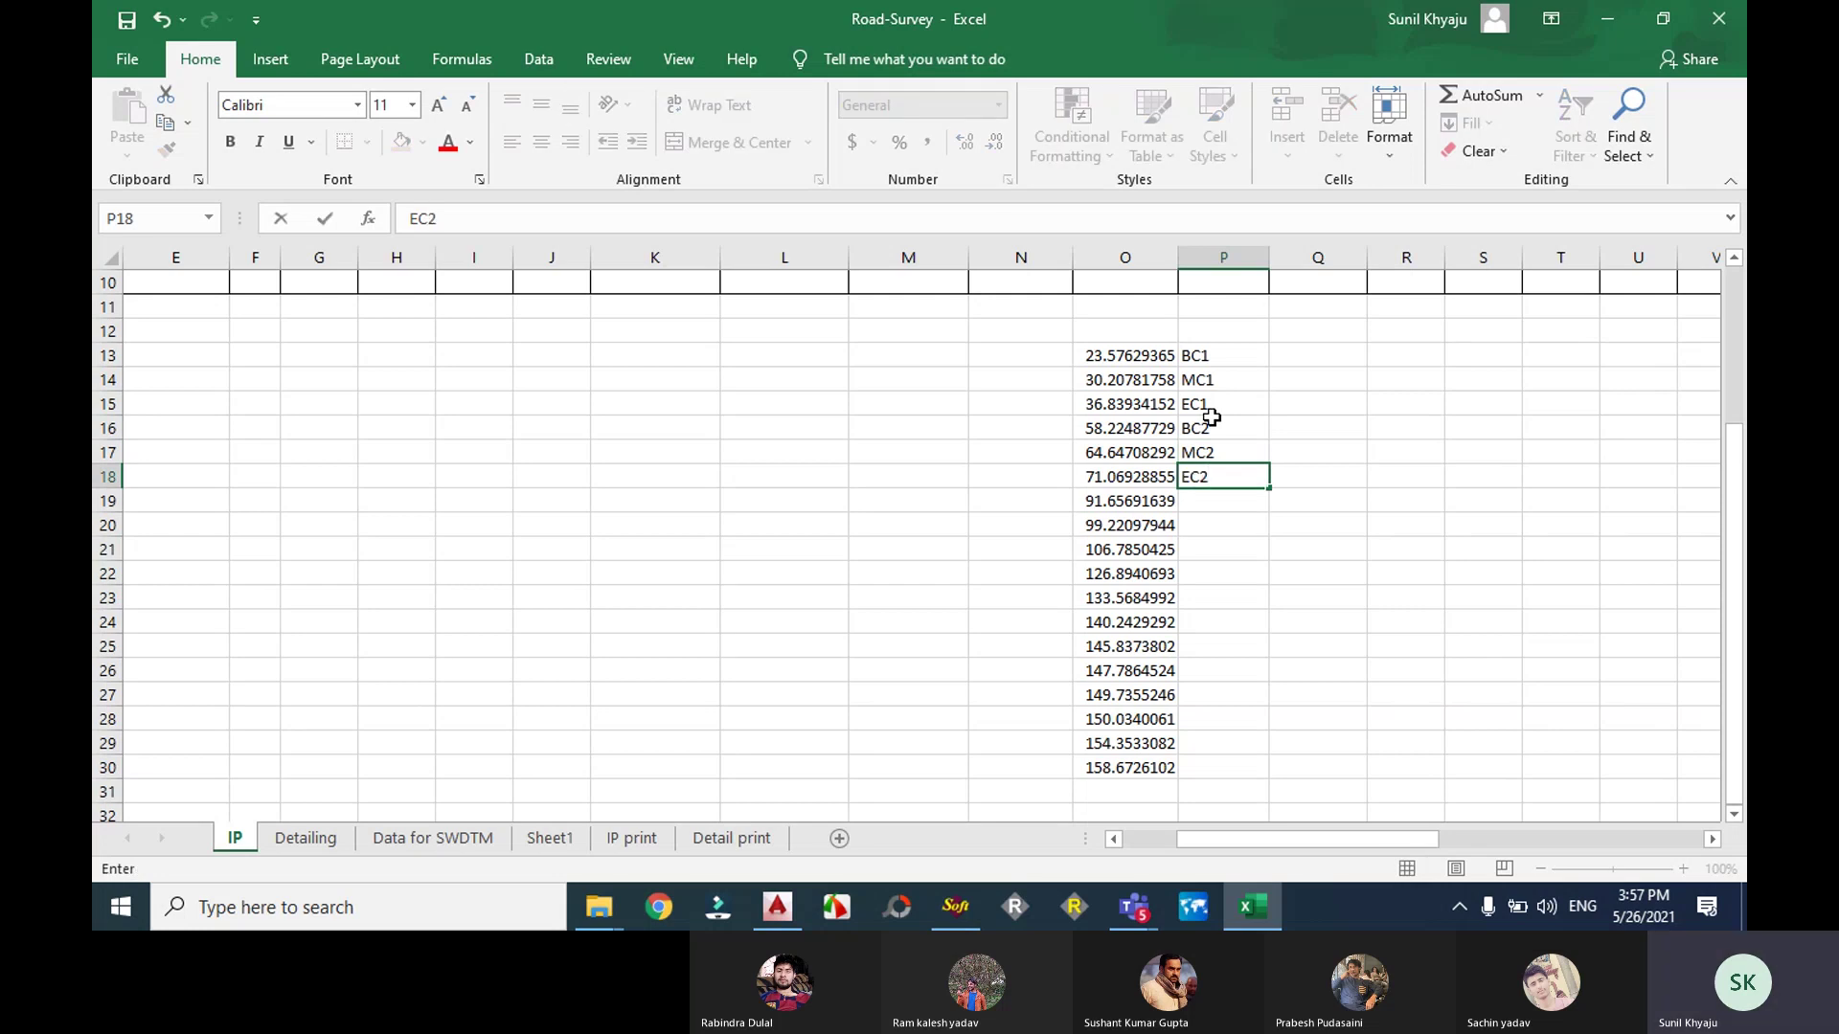
pyautogui.press('Return')
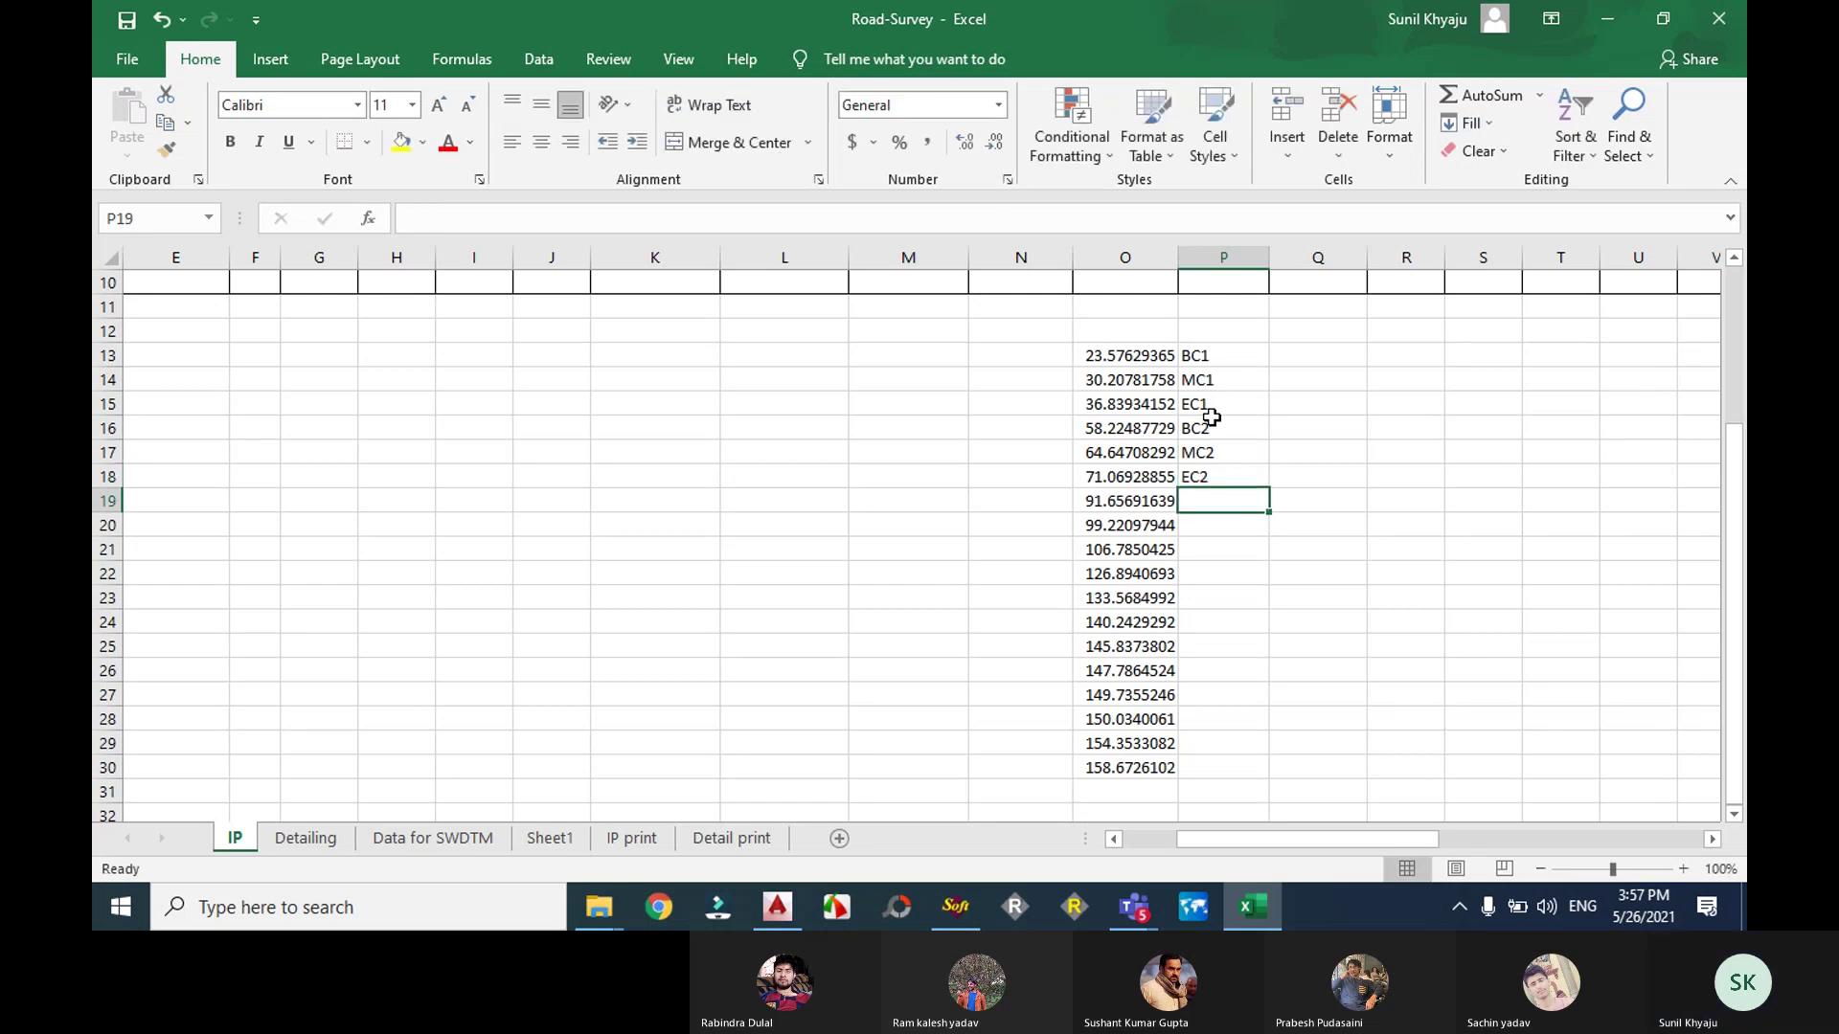
pyautogui.moveTo(1223, 356); pyautogui.dragTo(1257, 787)
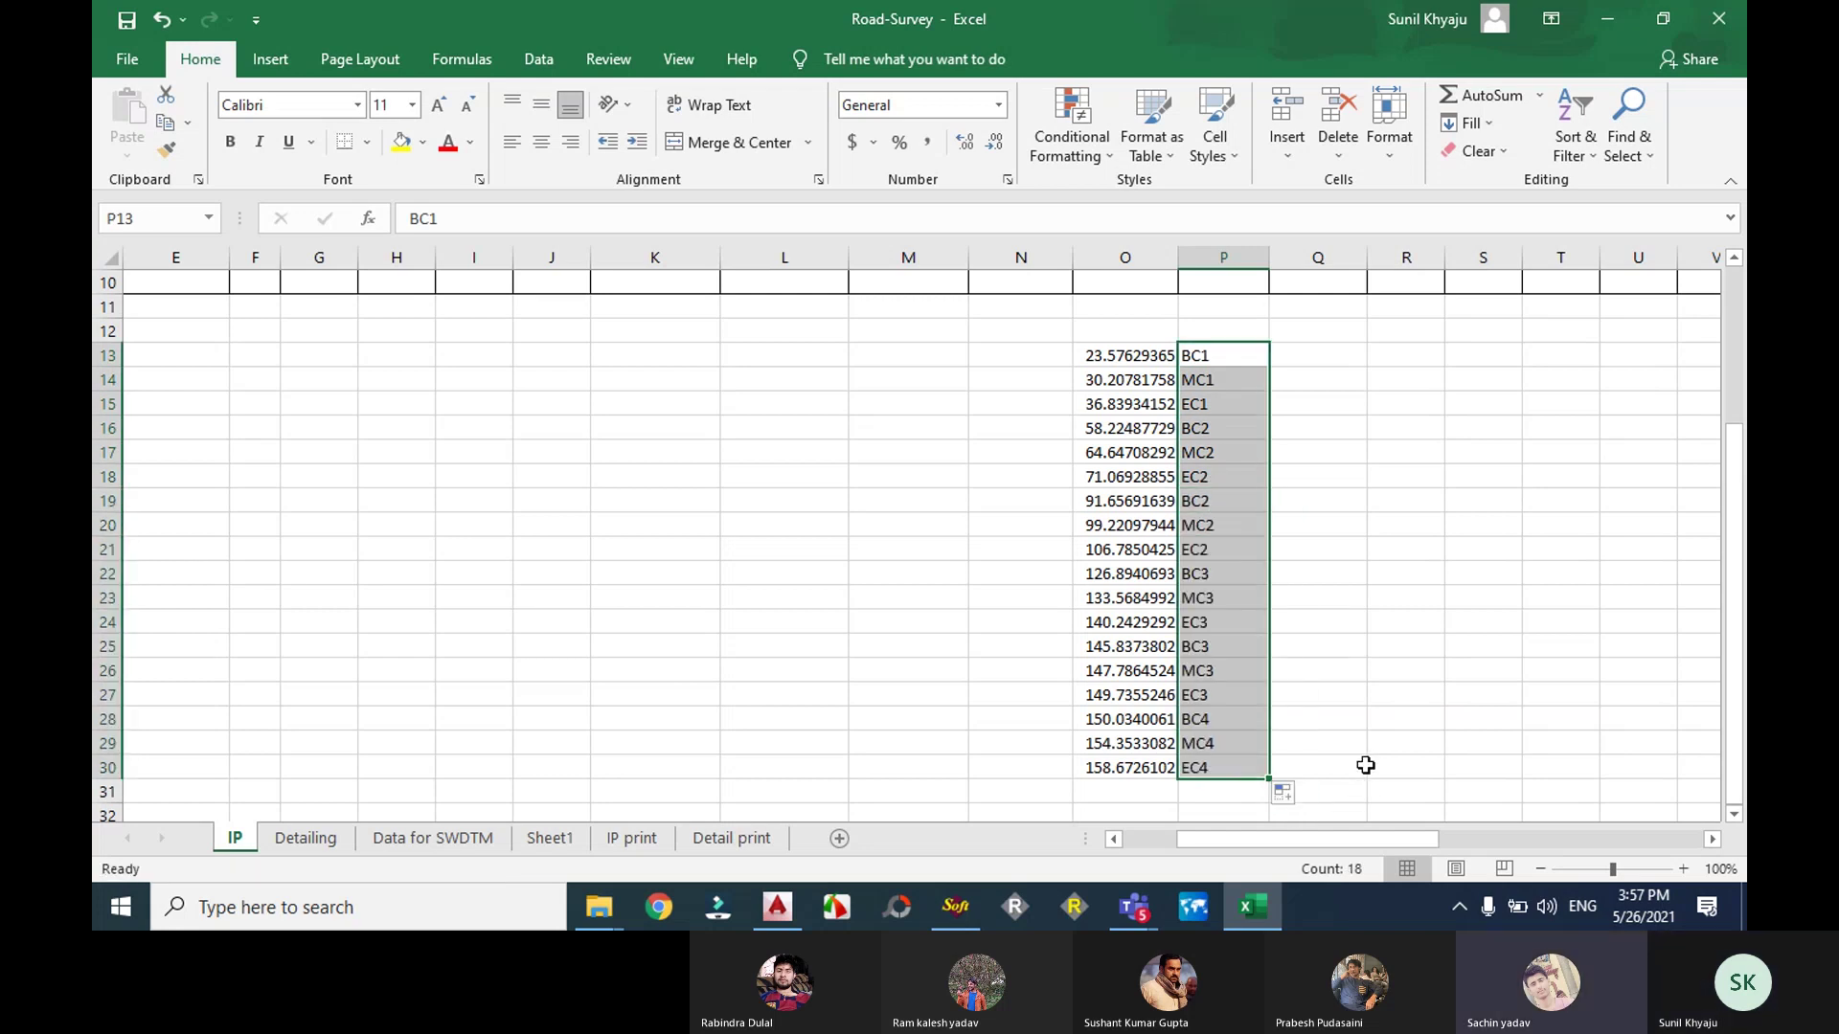
# Step: Renumber the curve labels in P19:P21 as BC3, MC3 and EC3
pyautogui.click(1217, 470)
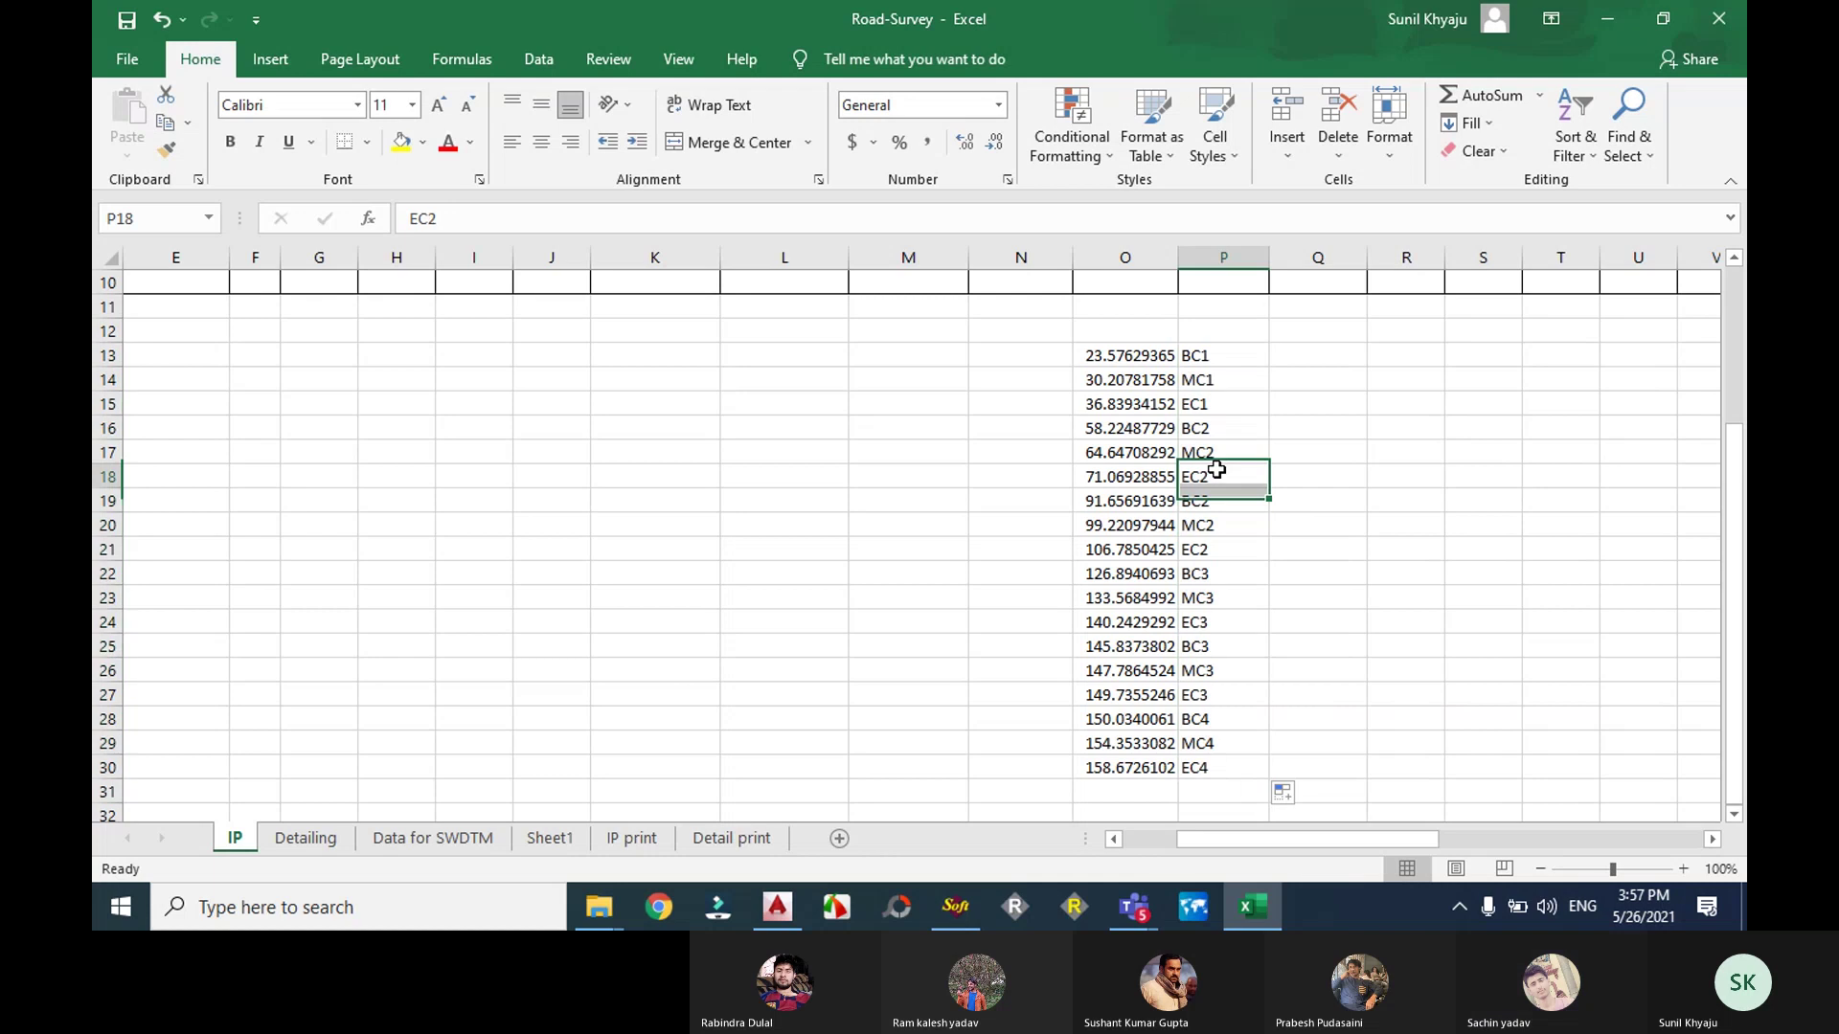
pyautogui.doubleClick(1219, 499)
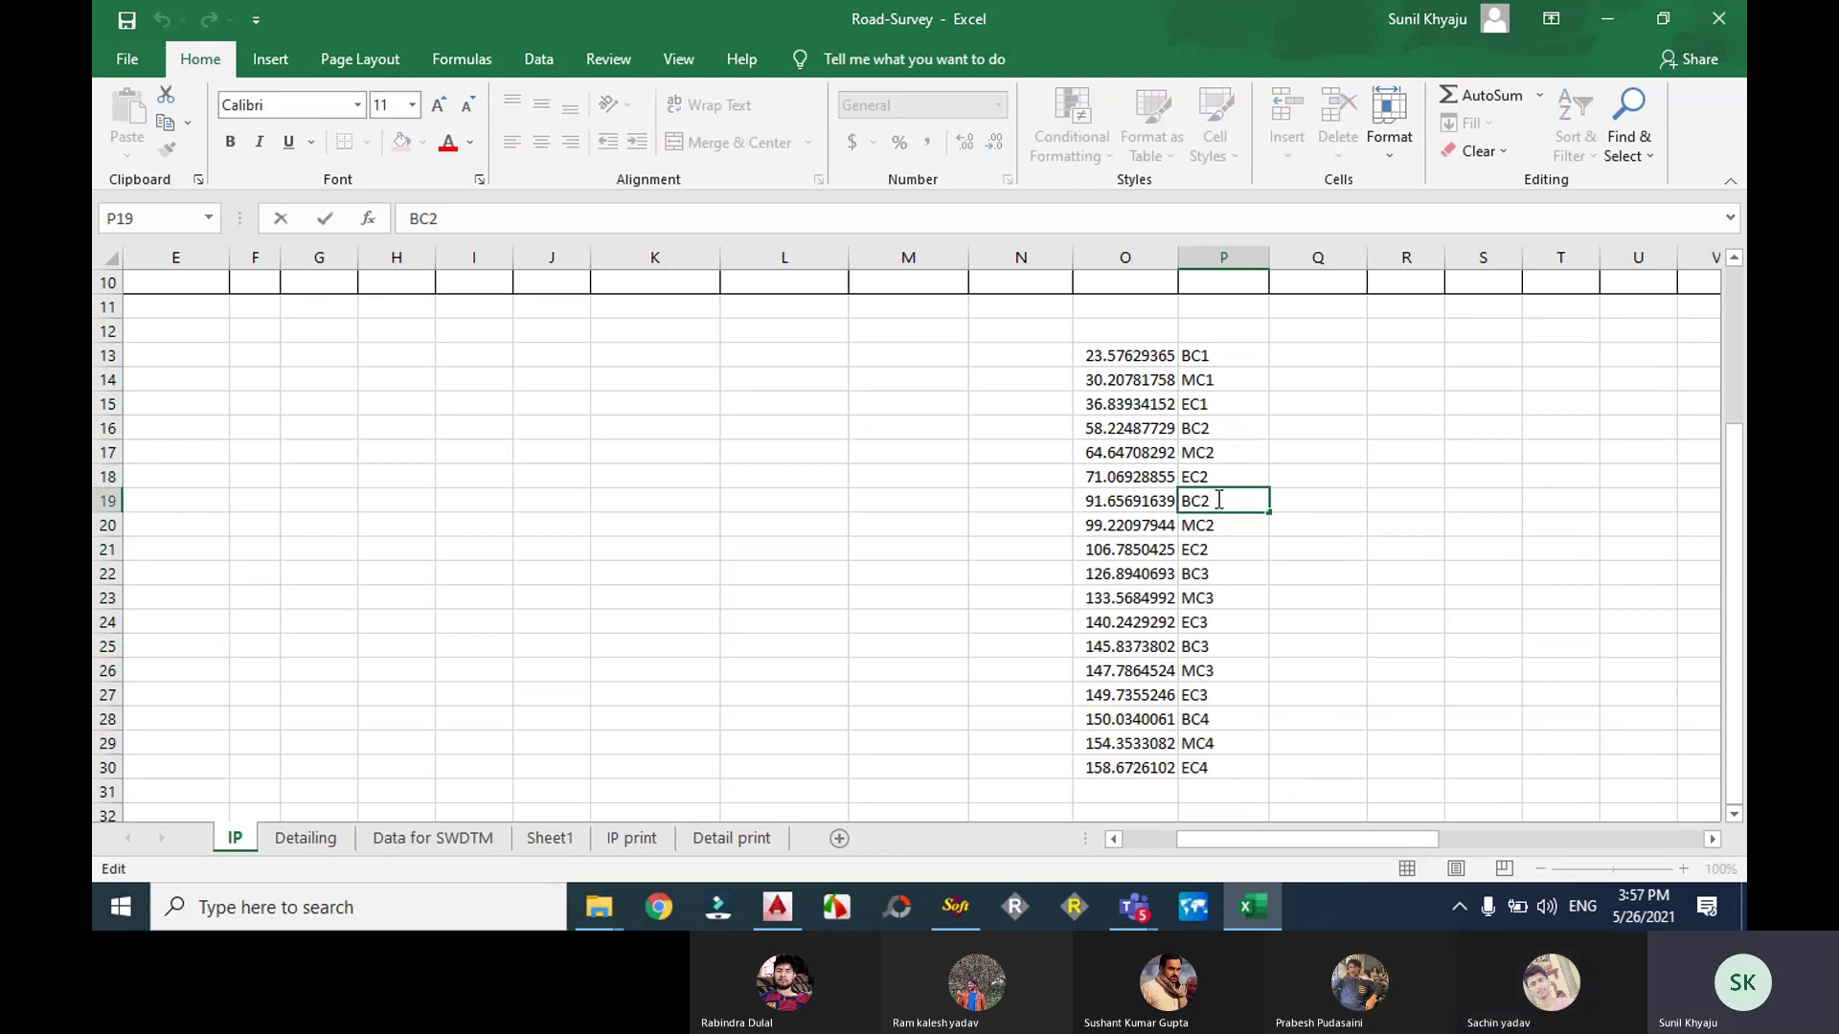
pyautogui.press('BackSpace')
pyautogui.write('3')
pyautogui.doubleClick(1215, 520)
pyautogui.press('BackSpace')
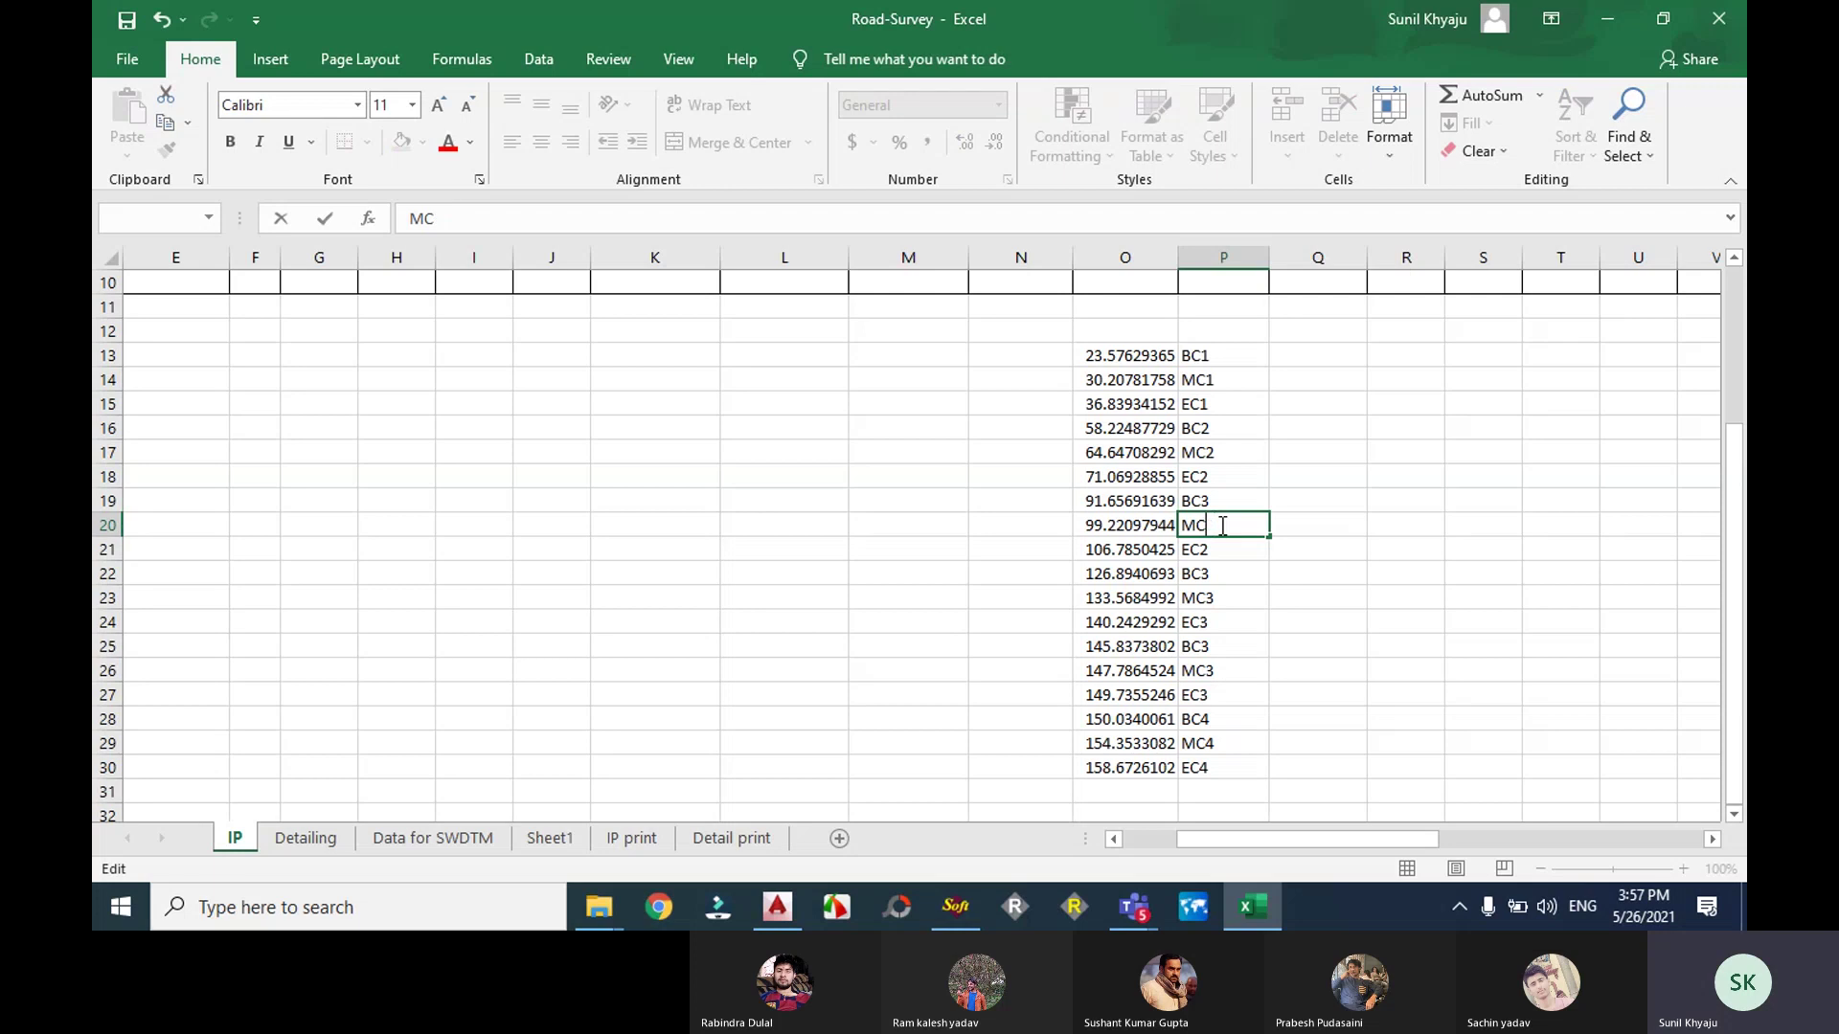
pyautogui.write('3')
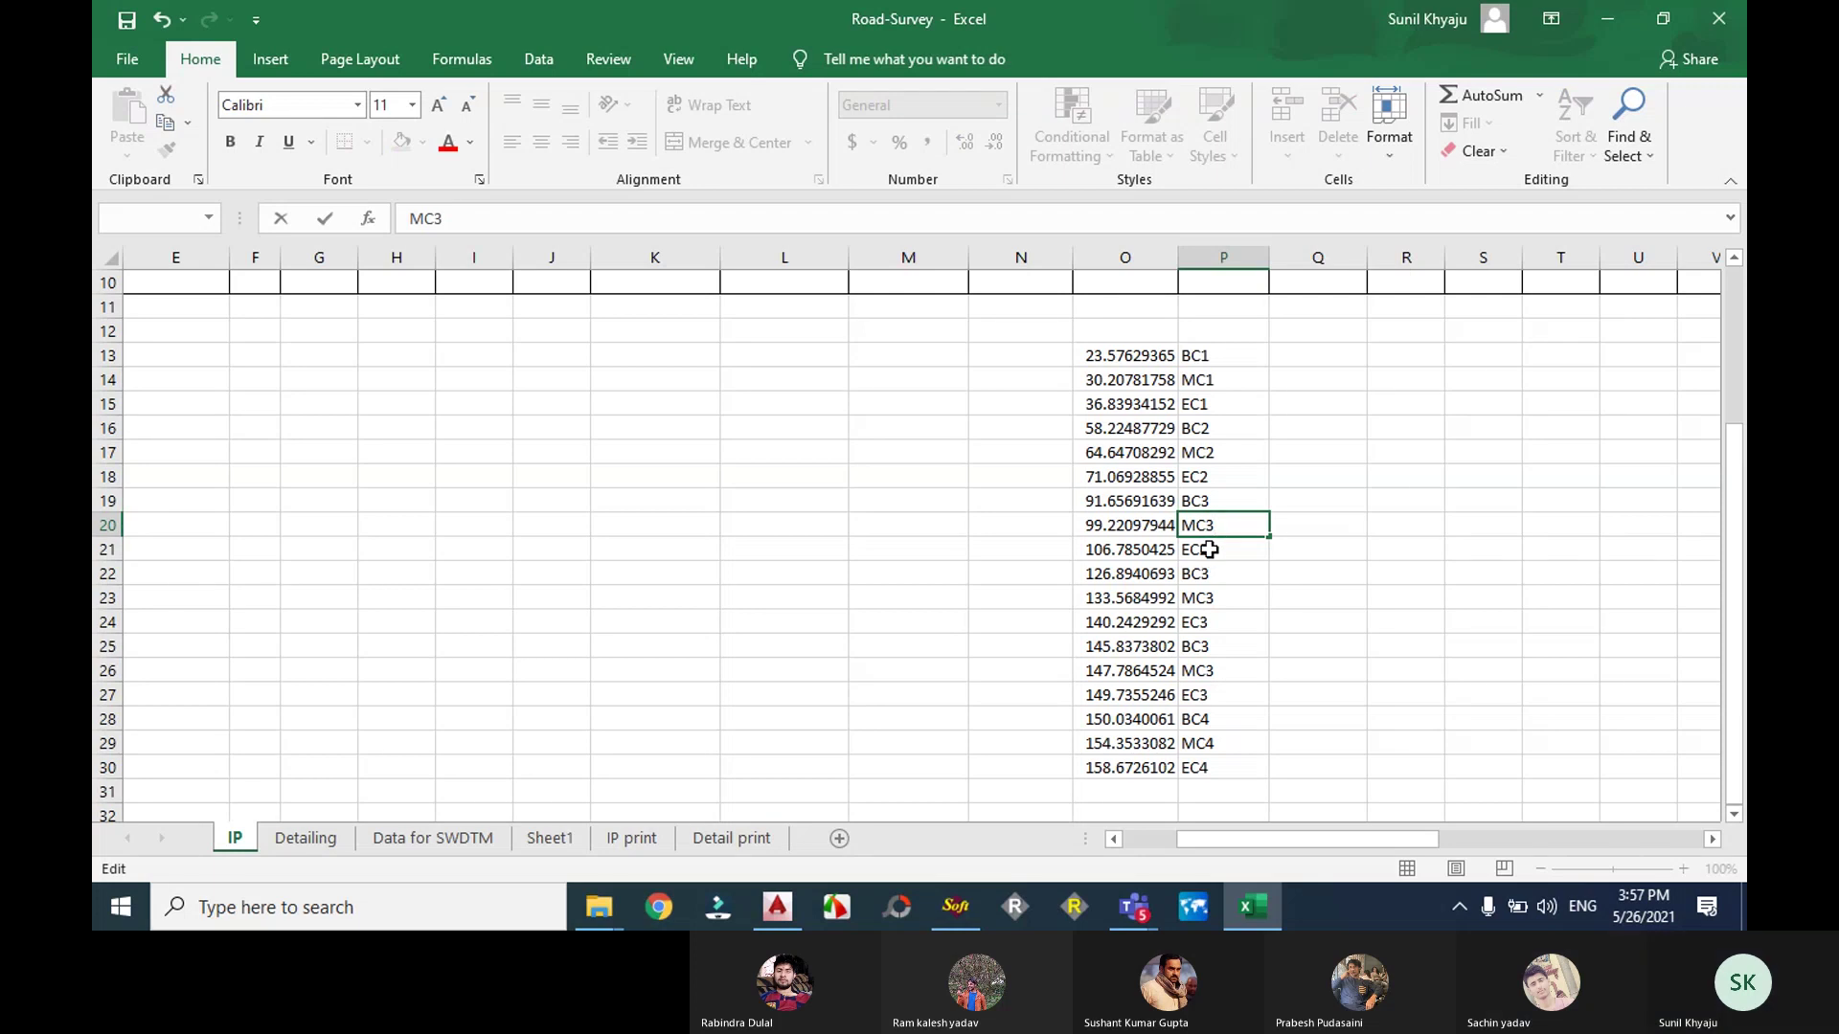
pyautogui.doubleClick(1212, 549)
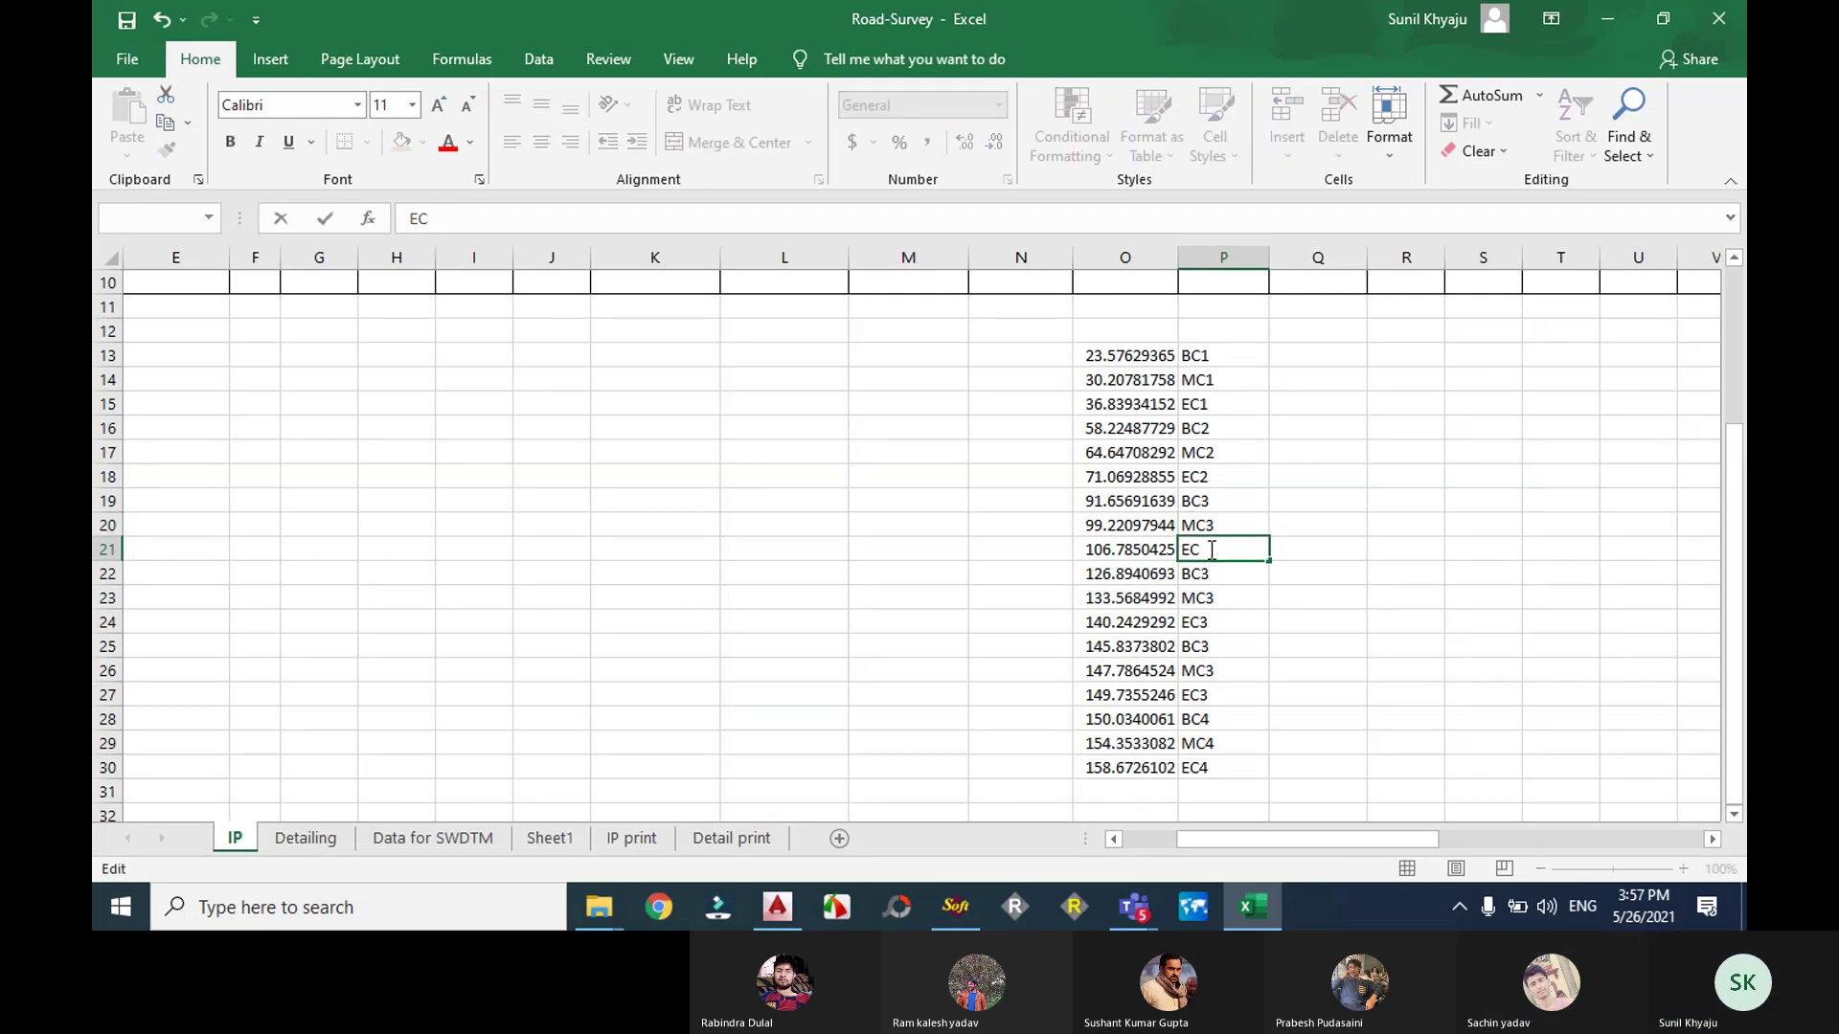
pyautogui.write('3')
# Step: Renumber the curve labels in P22:P24 as BC4, MC4 and EC4
pyautogui.doubleClick(1217, 580)
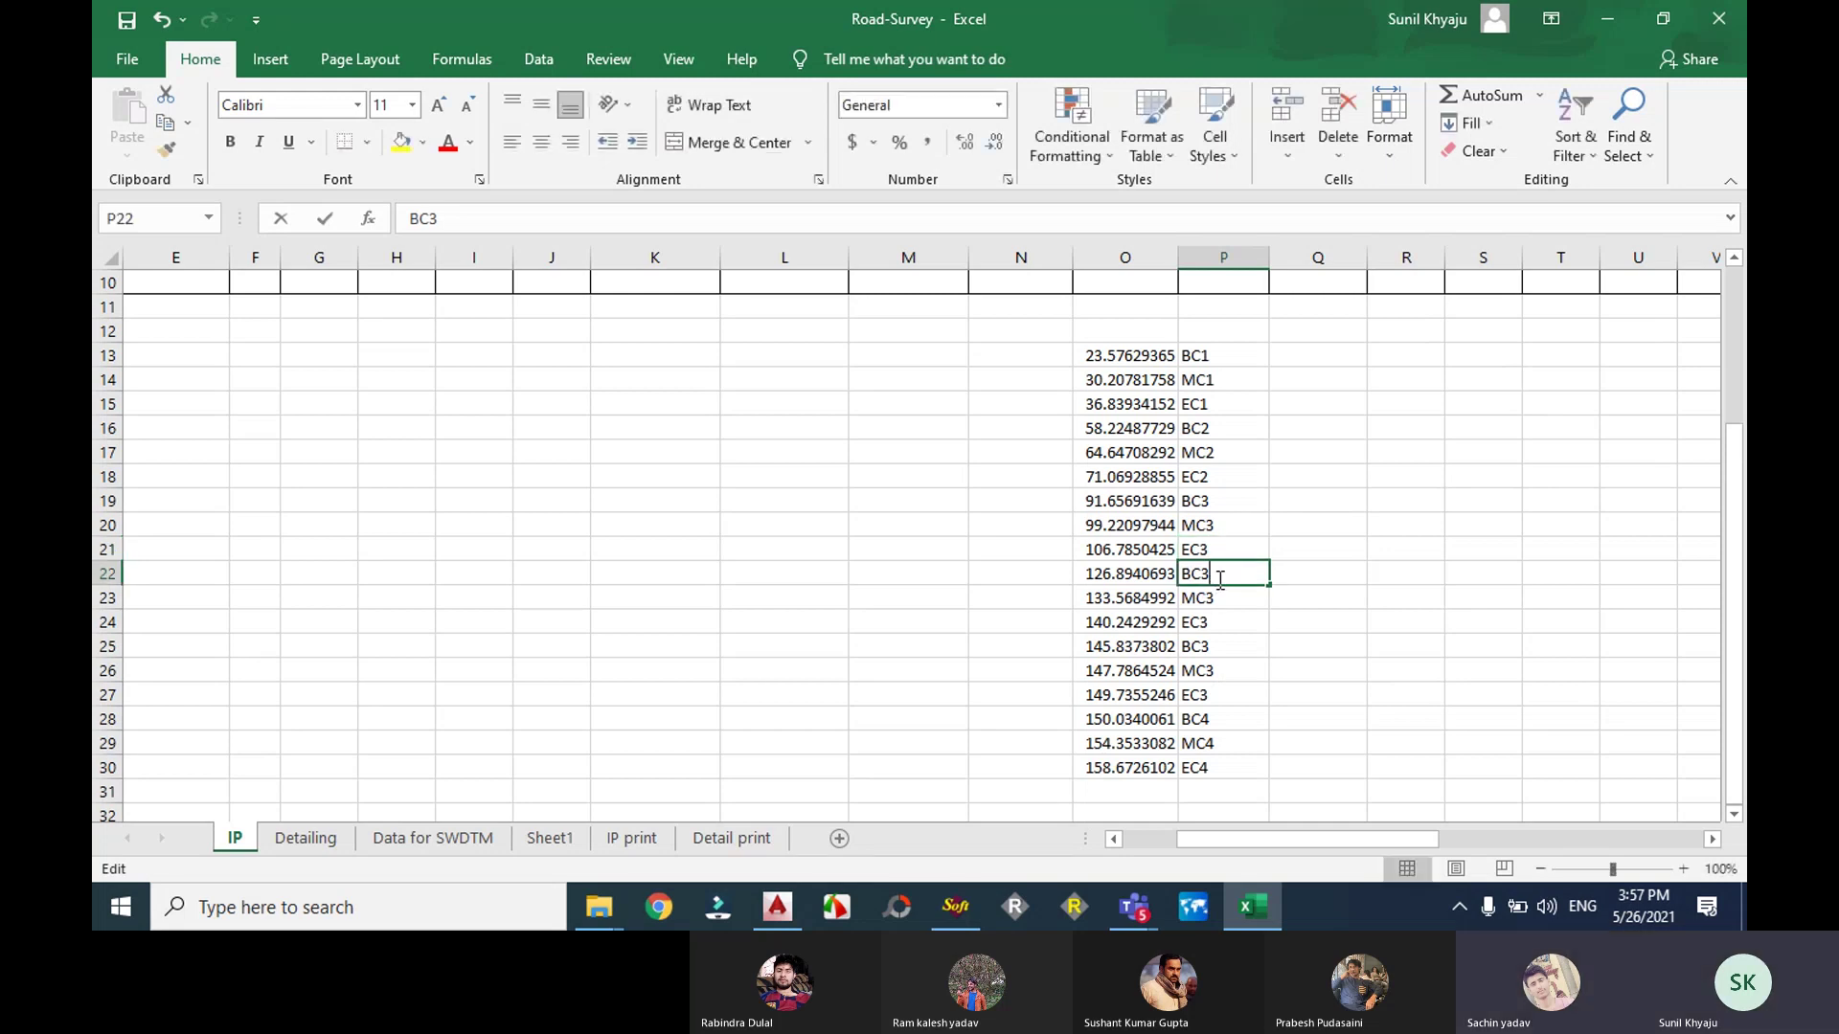
pyautogui.doubleClick(1217, 596)
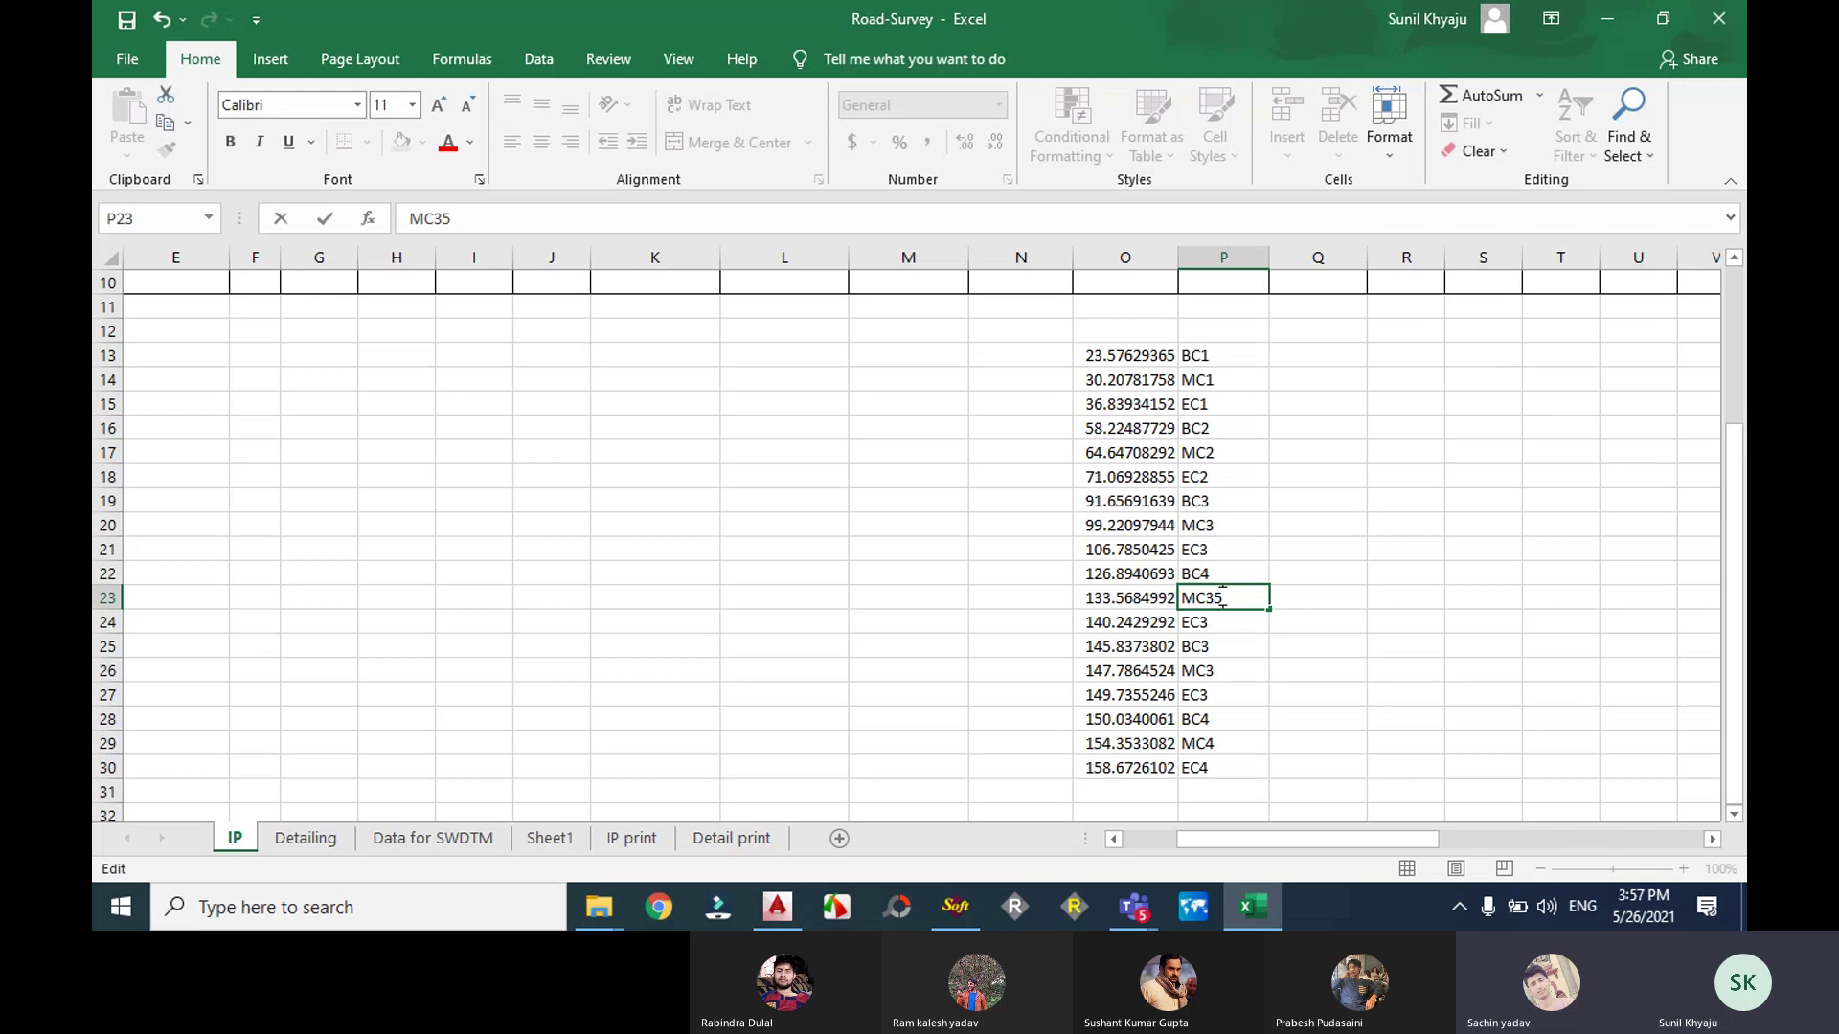
pyautogui.press('BackSpace')
pyautogui.press('BackSpace')
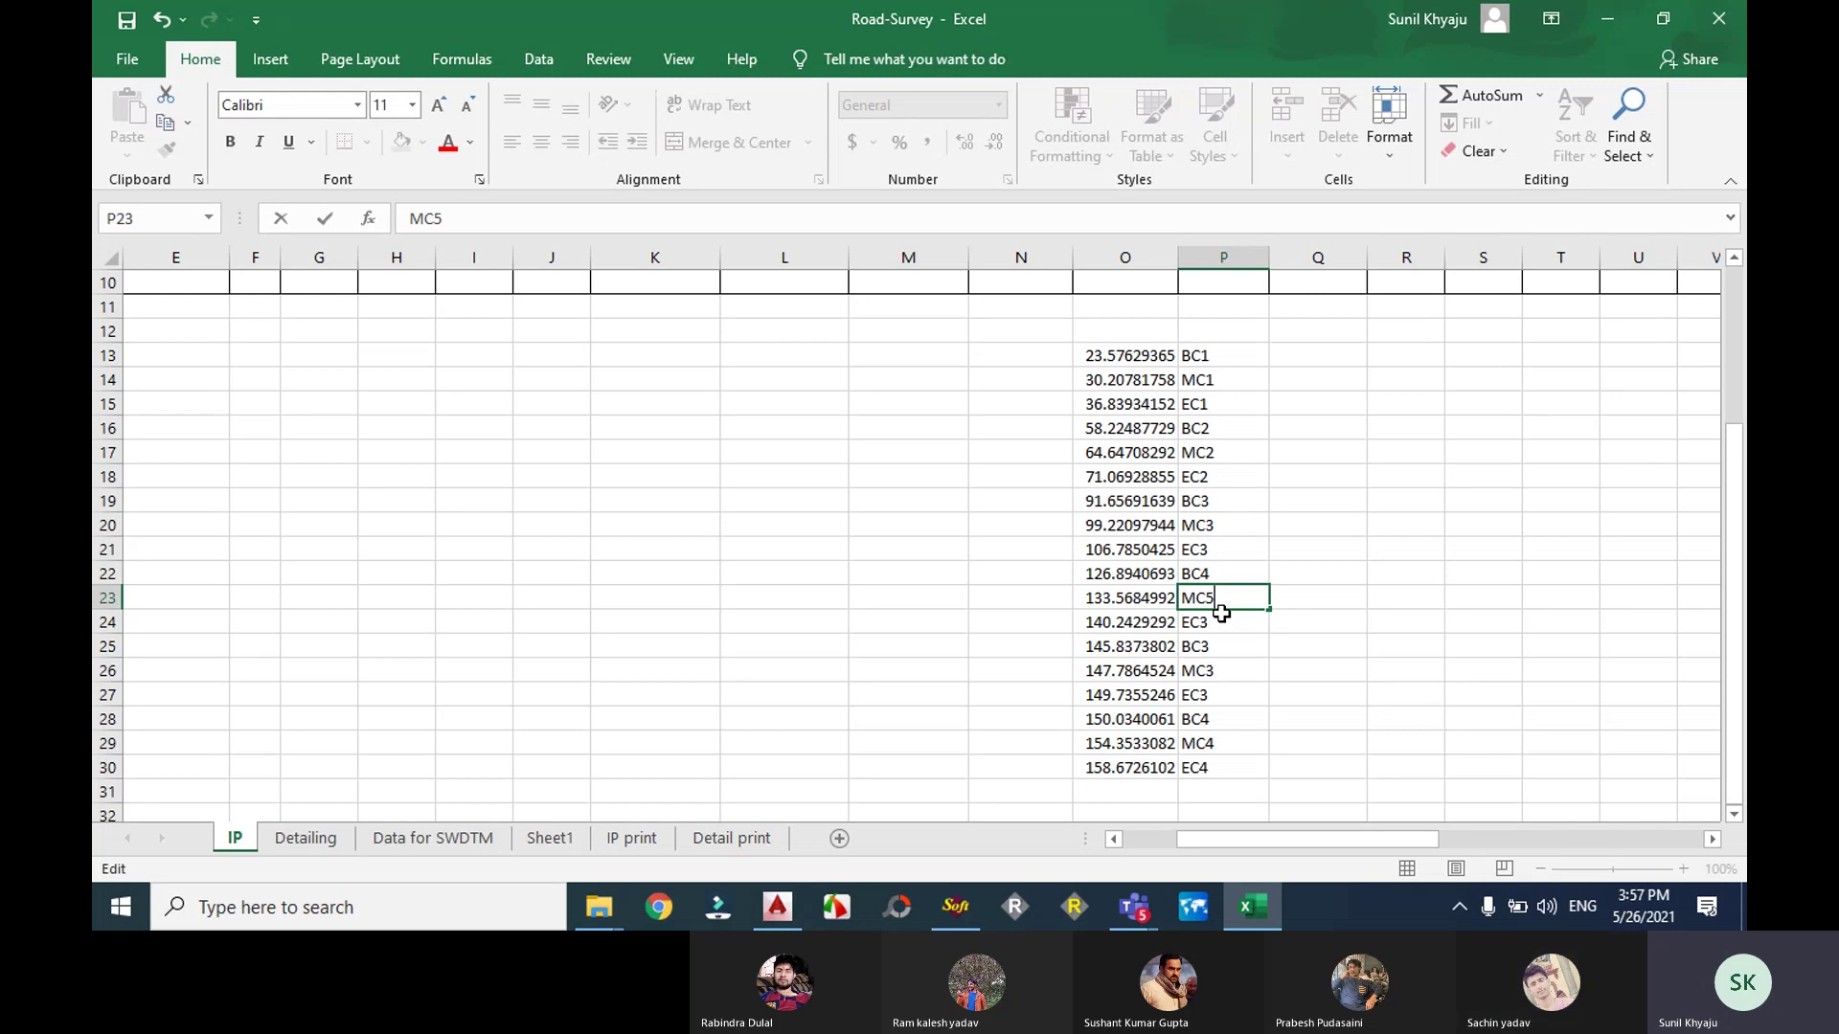
pyautogui.write('5')
pyautogui.doubleClick(1223, 617)
pyautogui.press('BackSpace')
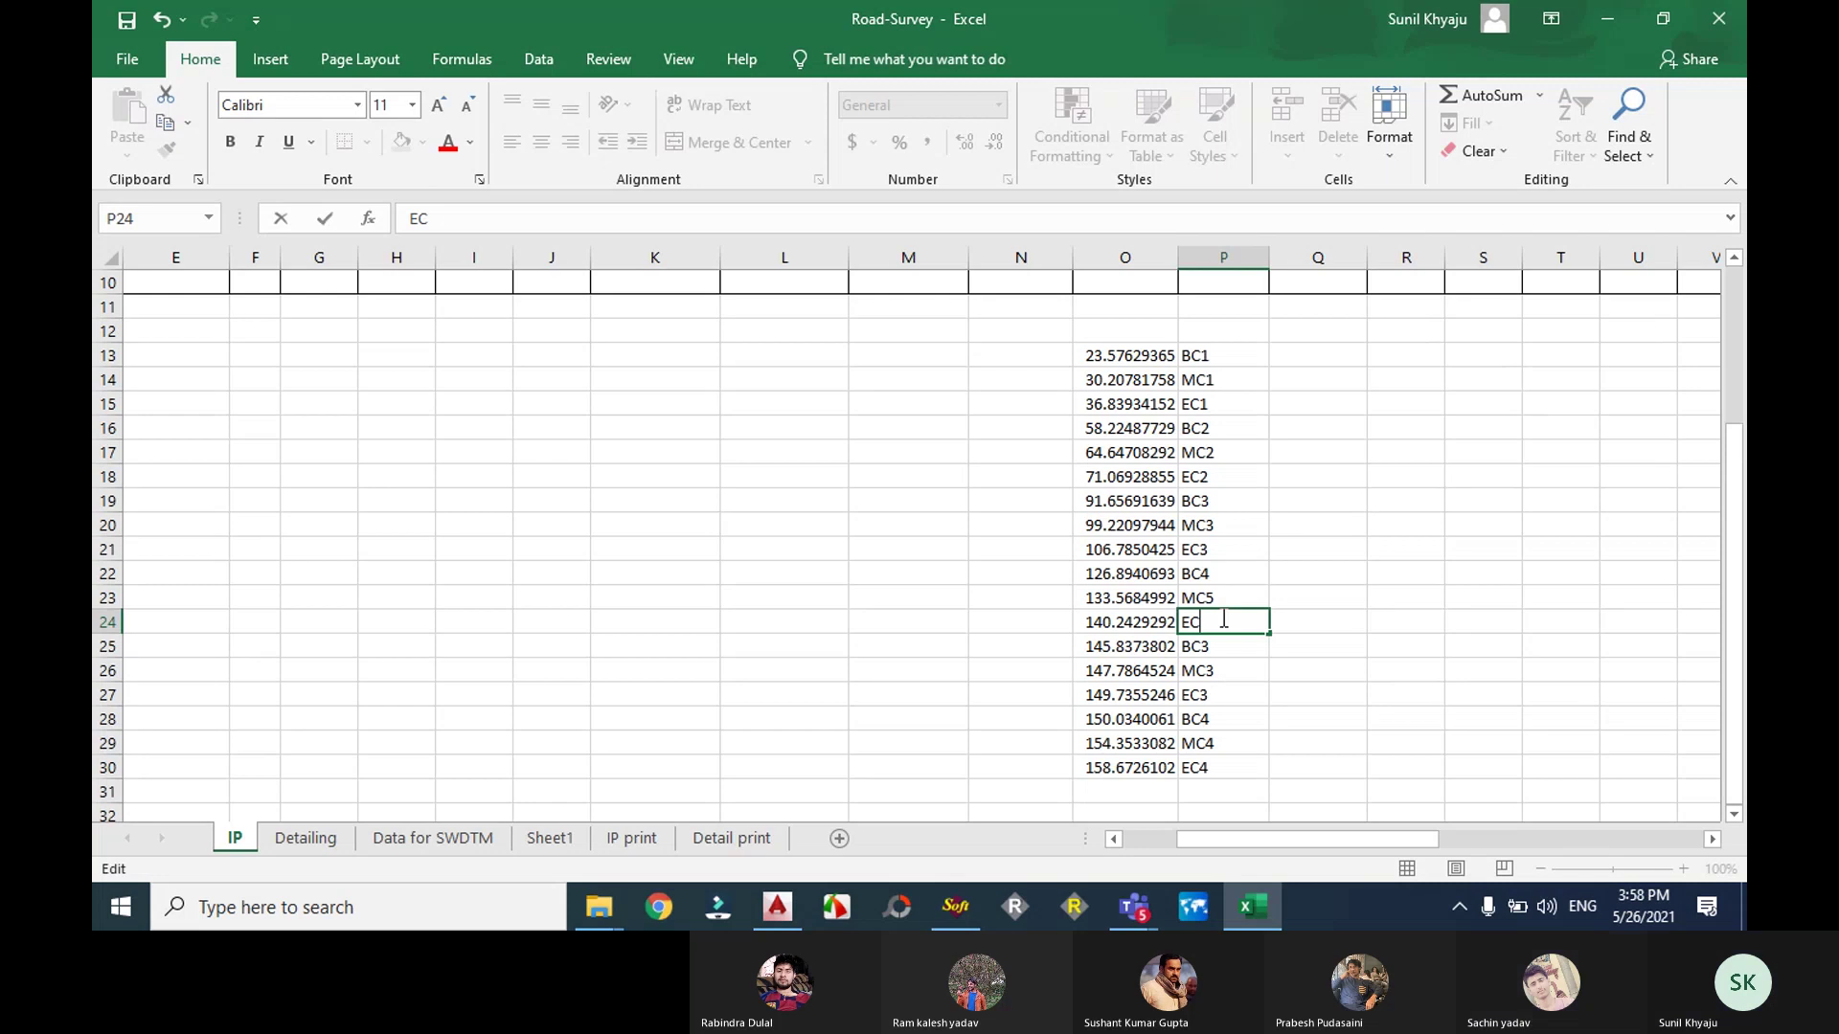
pyautogui.write('4')
pyautogui.click(1216, 600)
pyautogui.doubleClick(1216, 599)
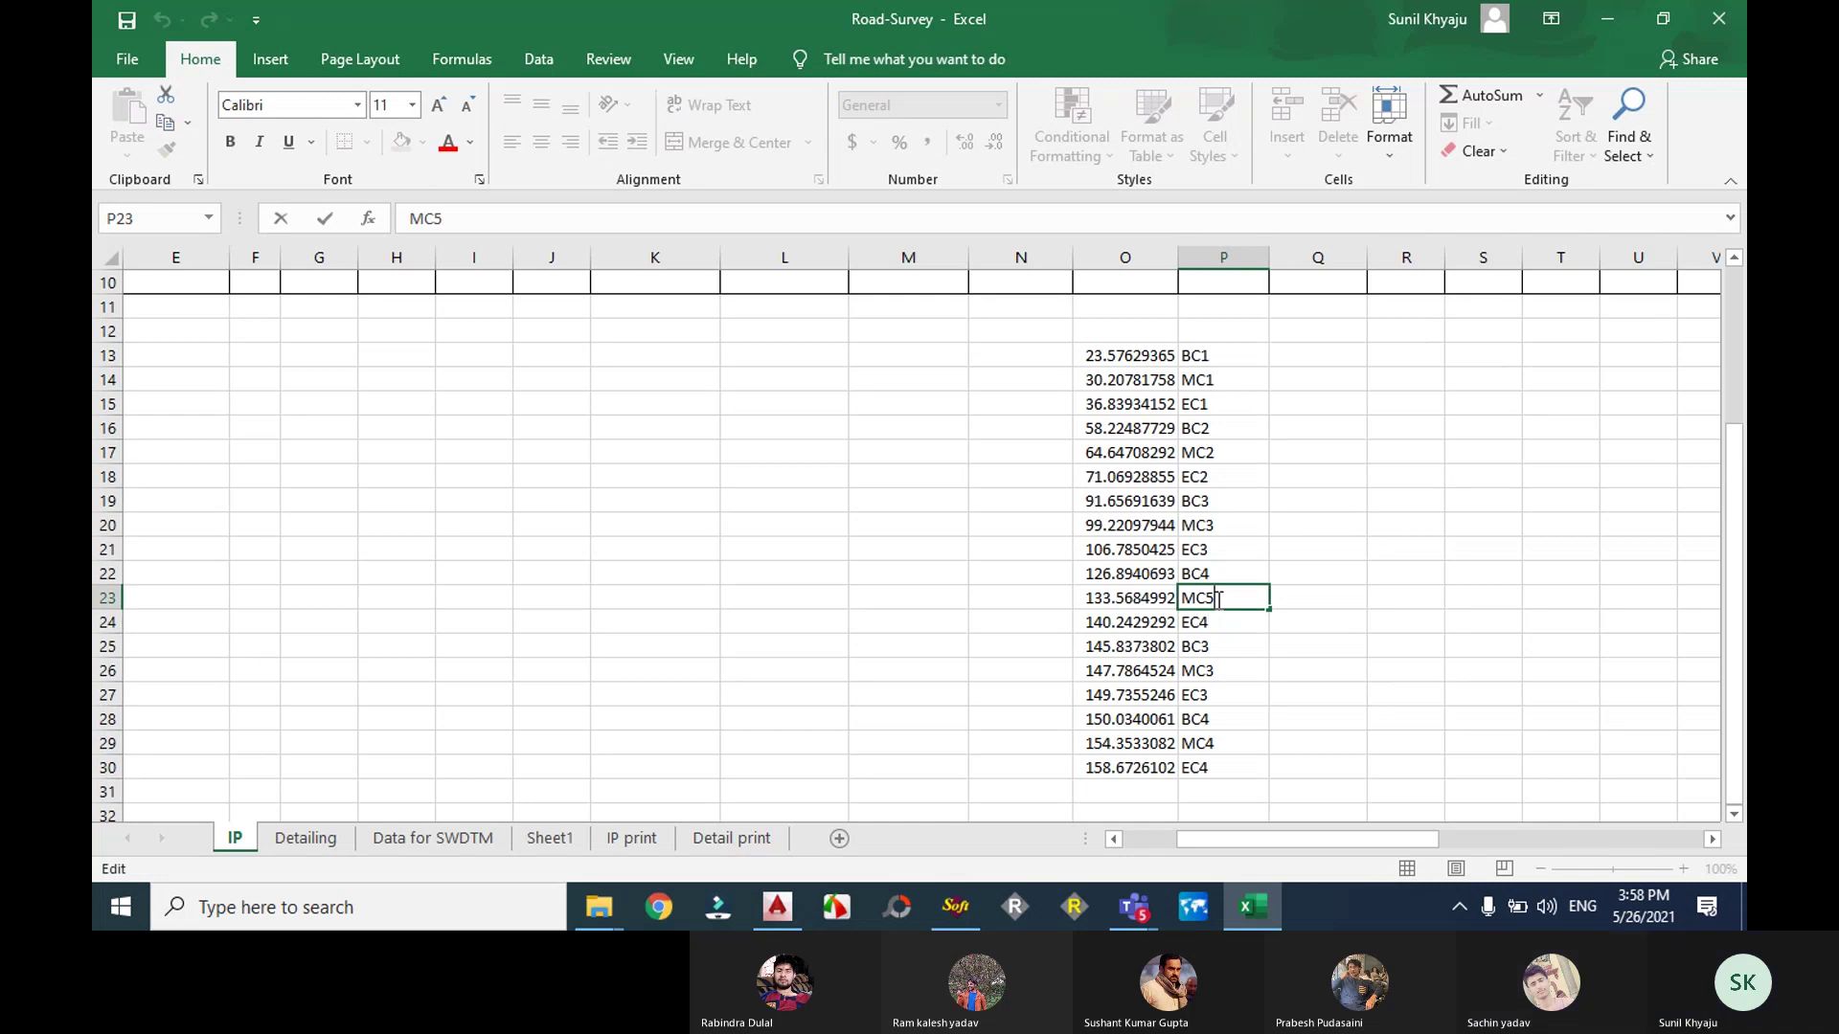
pyautogui.press('BackSpace')
pyautogui.write('4')
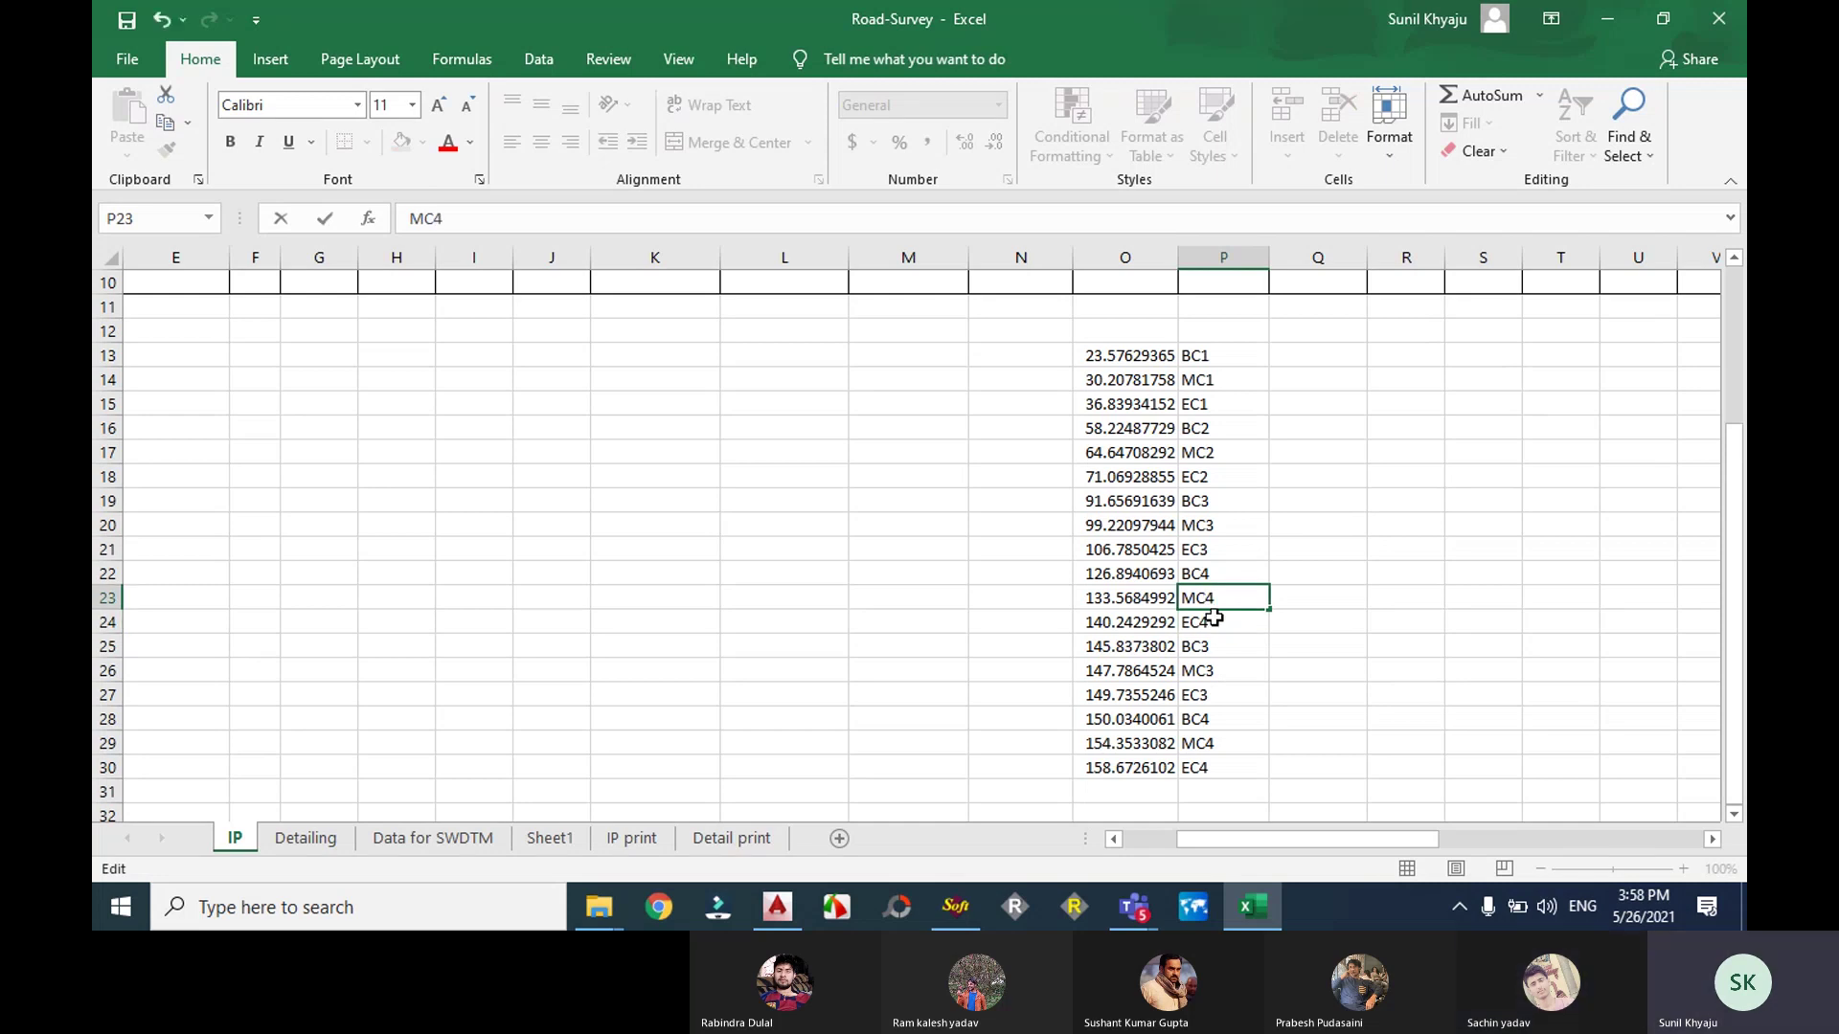
# Step: Renumber the curve labels in P25:P27 as BC5, MC5 and EC5
pyautogui.click(1223, 644)
pyautogui.doubleClick(1224, 644)
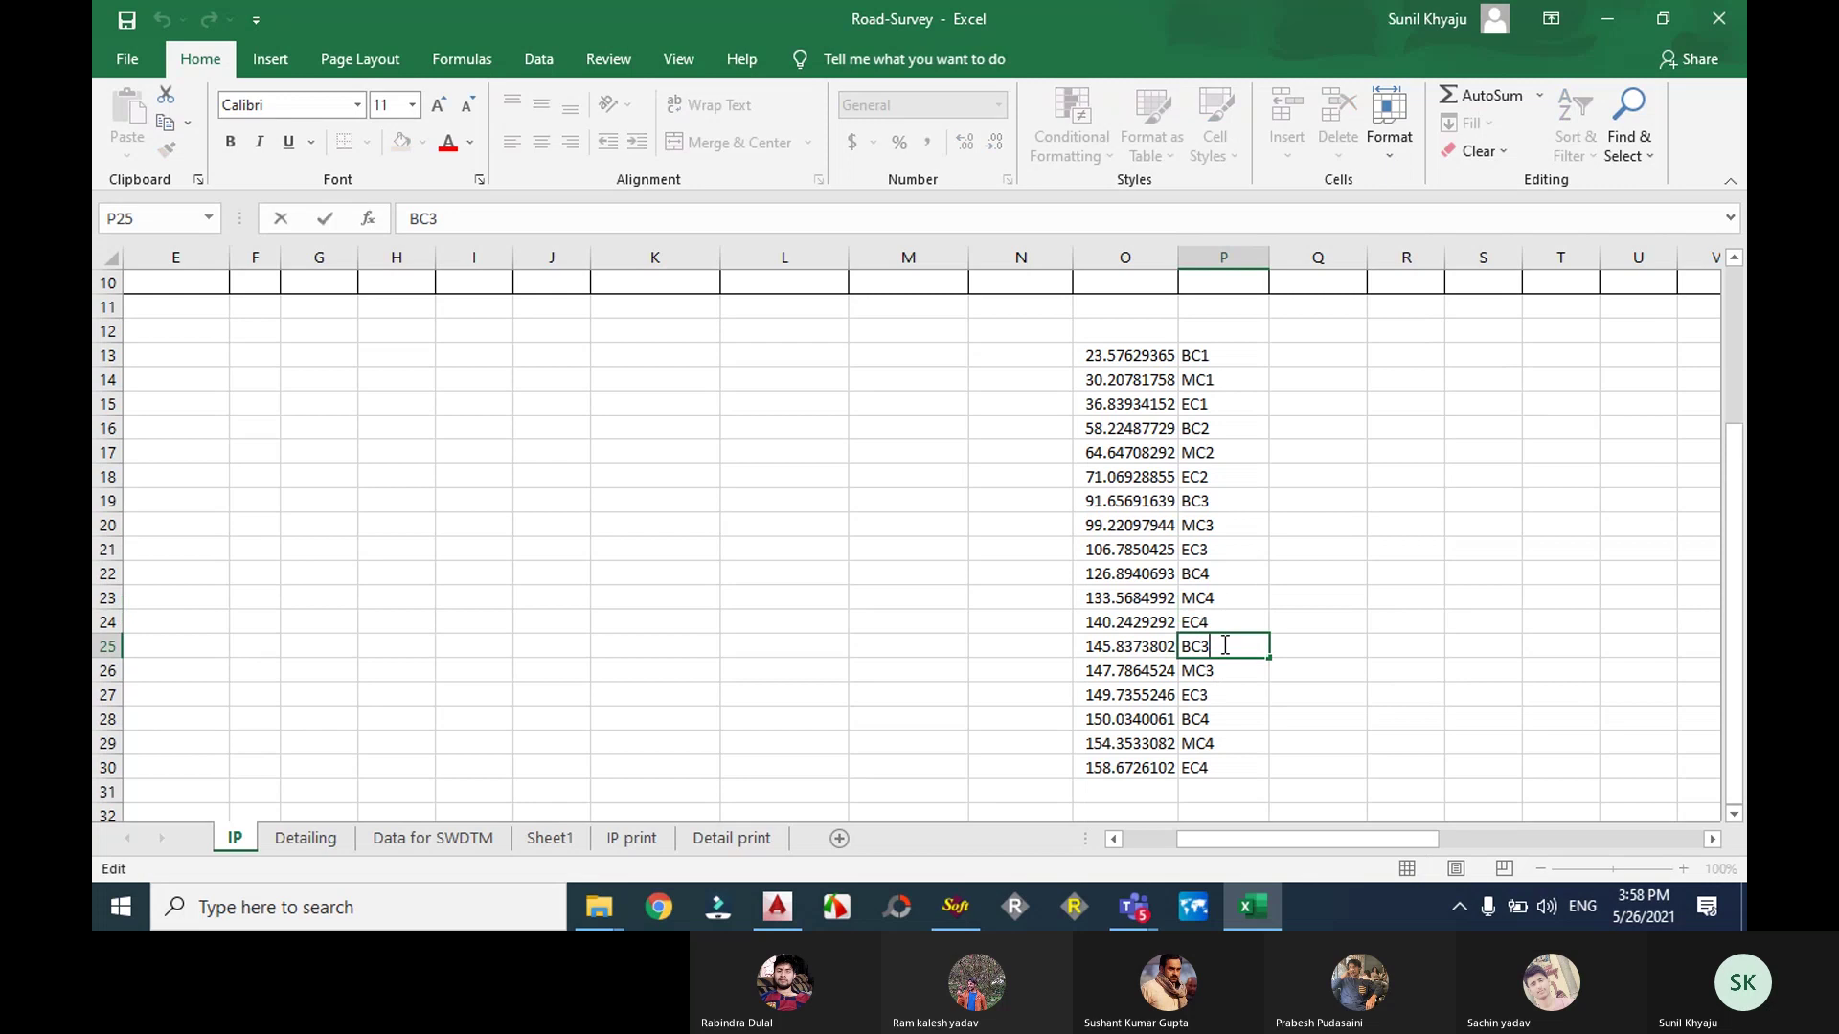
pyautogui.press('BackSpace')
pyautogui.write('5')
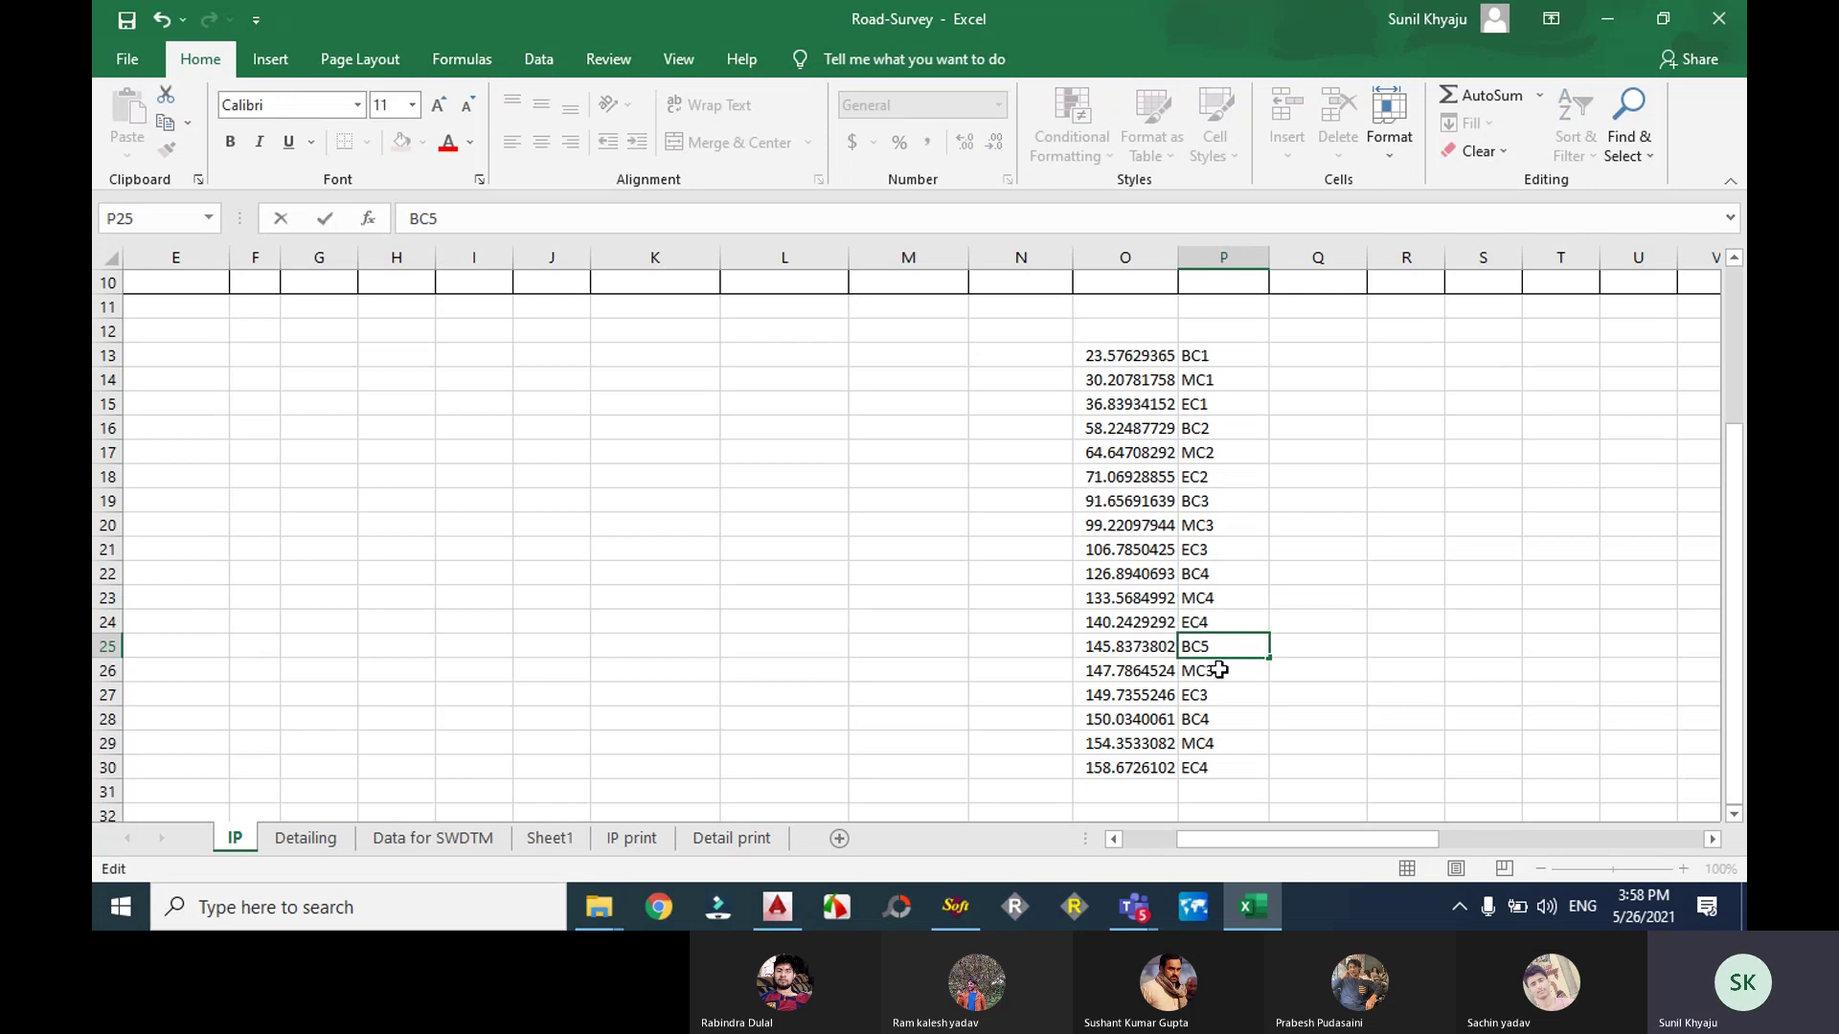
pyautogui.click(1221, 671)
pyautogui.doubleClick(1222, 670)
pyautogui.press('BackSpace')
pyautogui.write('5')
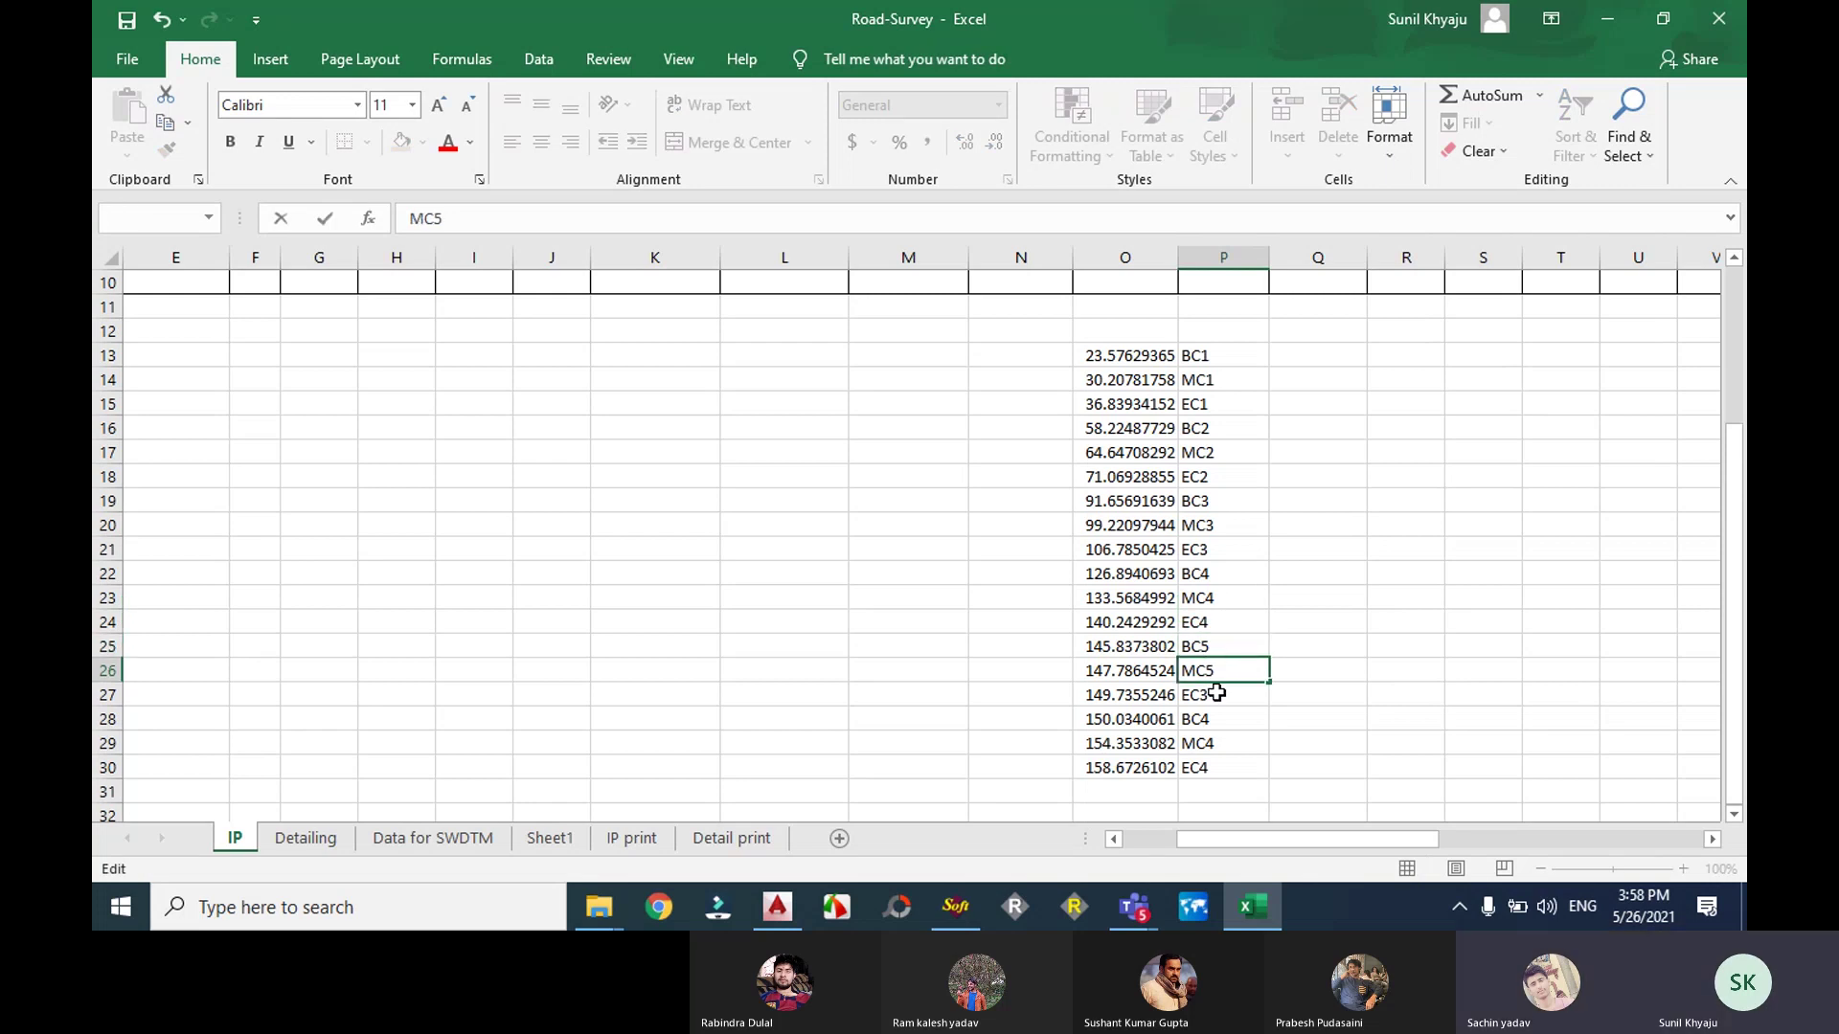
pyautogui.click(1219, 695)
pyautogui.doubleClick(1220, 695)
pyautogui.press('BackSpace')
pyautogui.write('5')
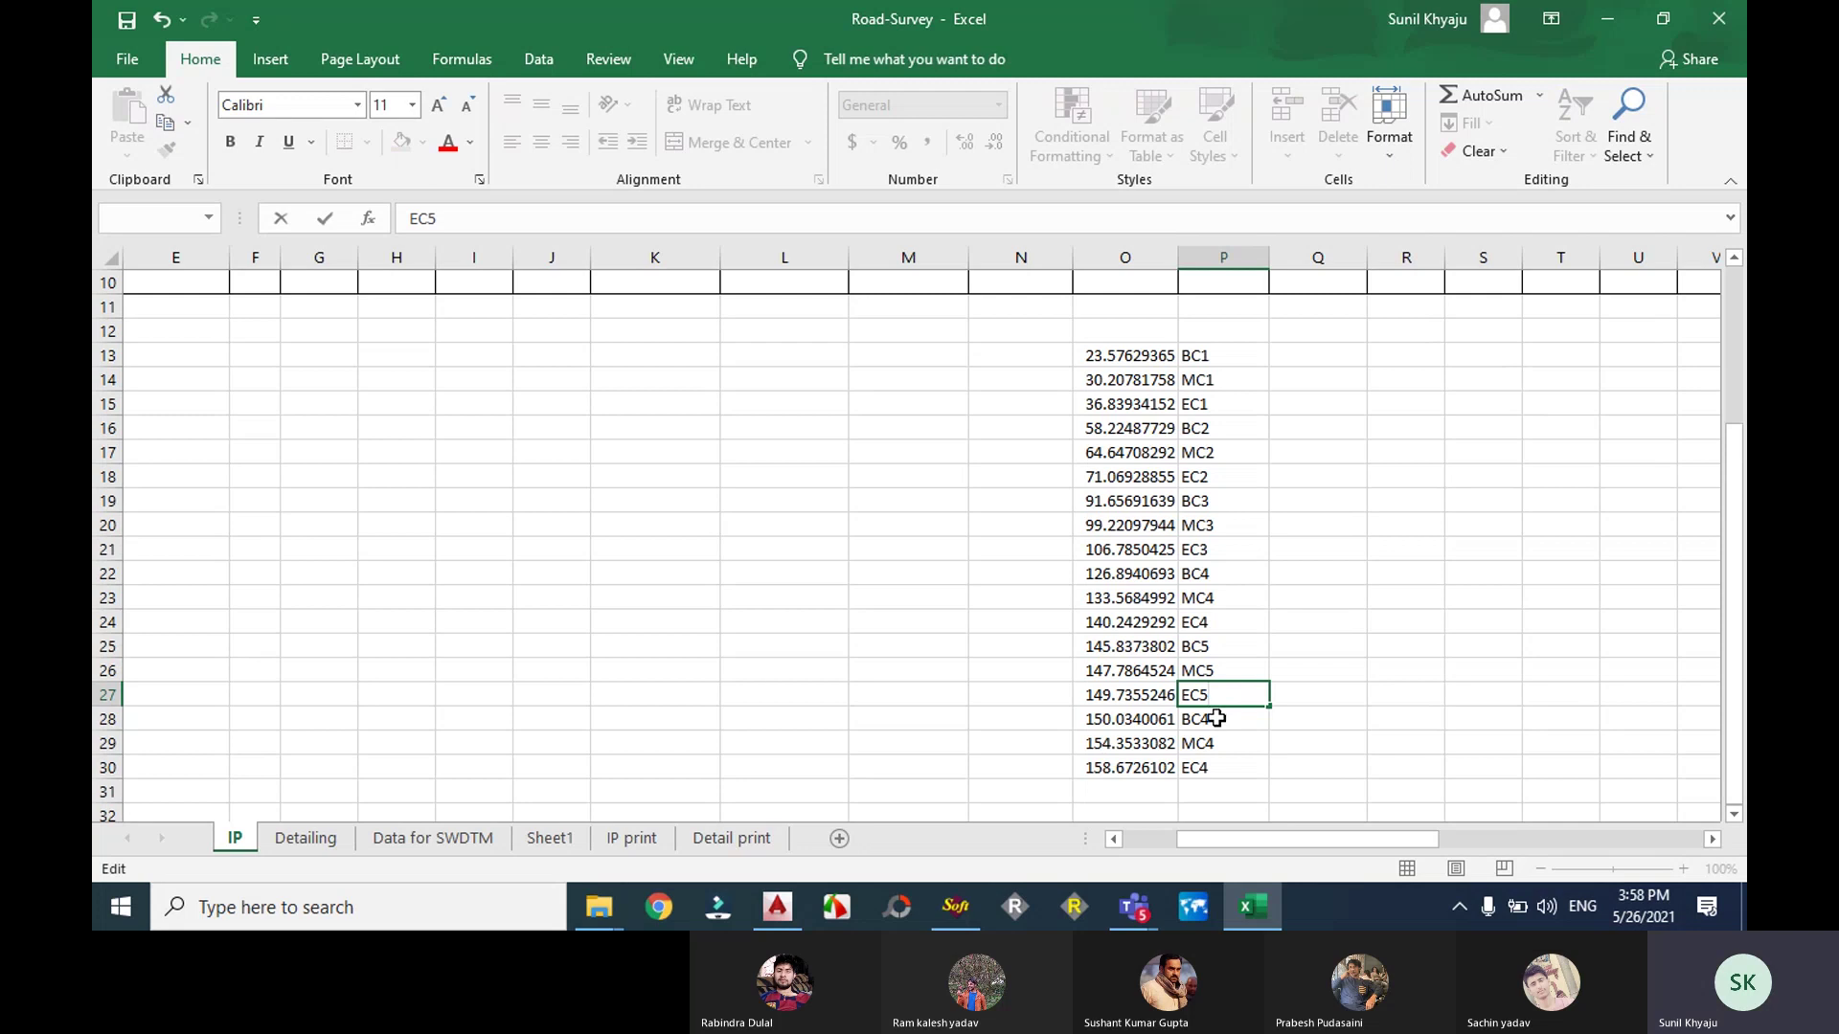
# Step: Renumber the curve labels in P28:P30 as BC6, MC6 and EC6
pyautogui.click(1220, 719)
pyautogui.doubleClick(1220, 718)
pyautogui.press('BackSpace')
pyautogui.write('6')
pyautogui.click(1221, 743)
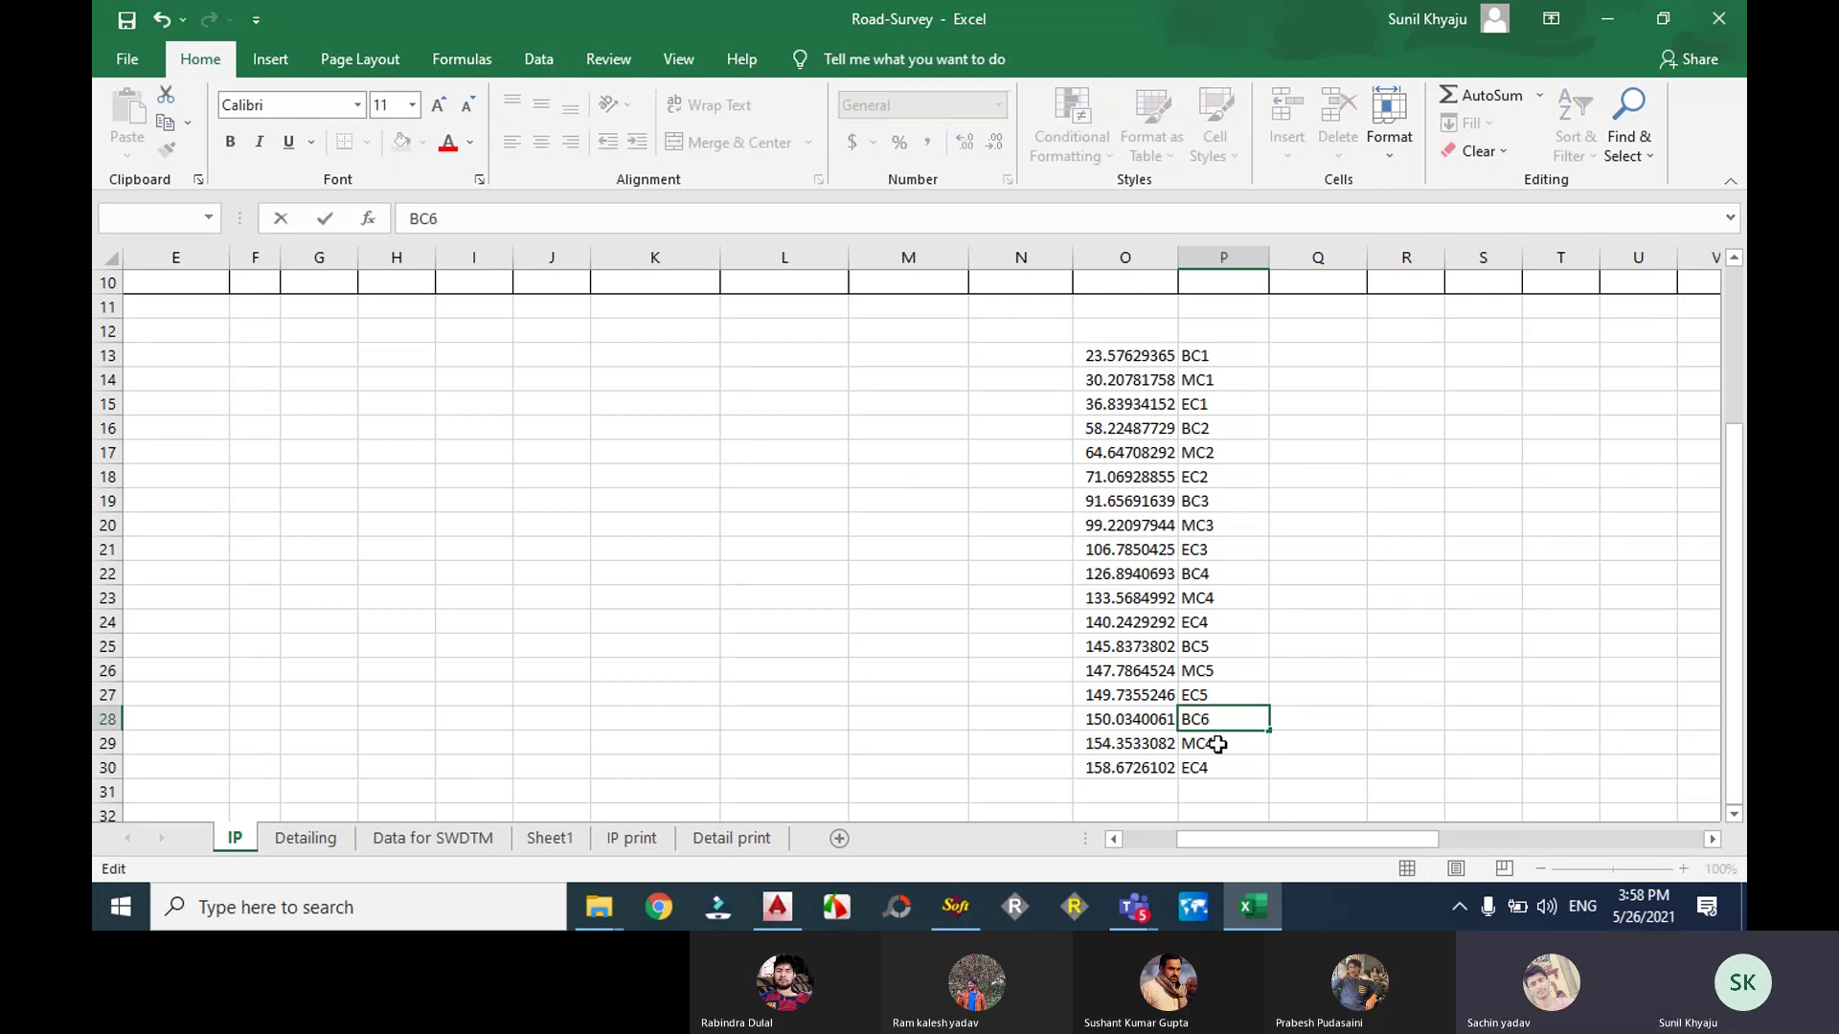
pyautogui.doubleClick(1221, 743)
pyautogui.press('BackSpace')
pyautogui.write('6')
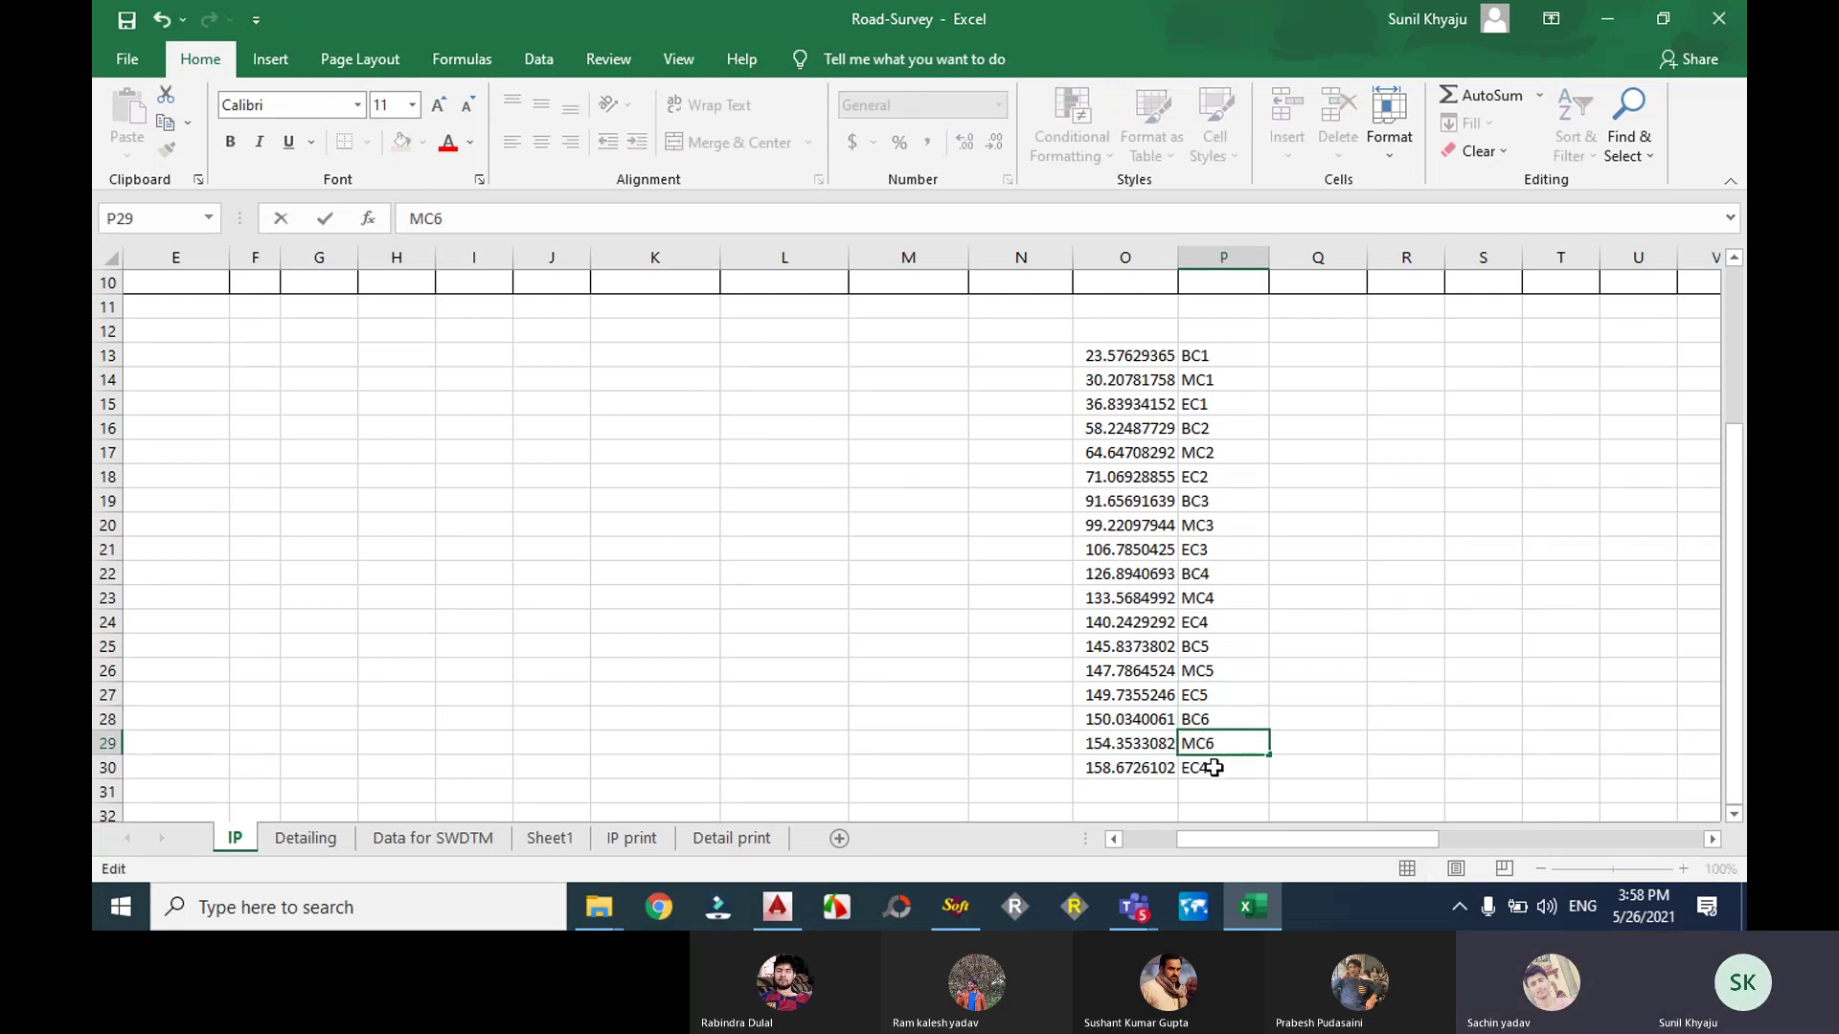
pyautogui.click(1216, 768)
pyautogui.doubleClick(1217, 768)
pyautogui.press('BackSpace')
pyautogui.write('6')
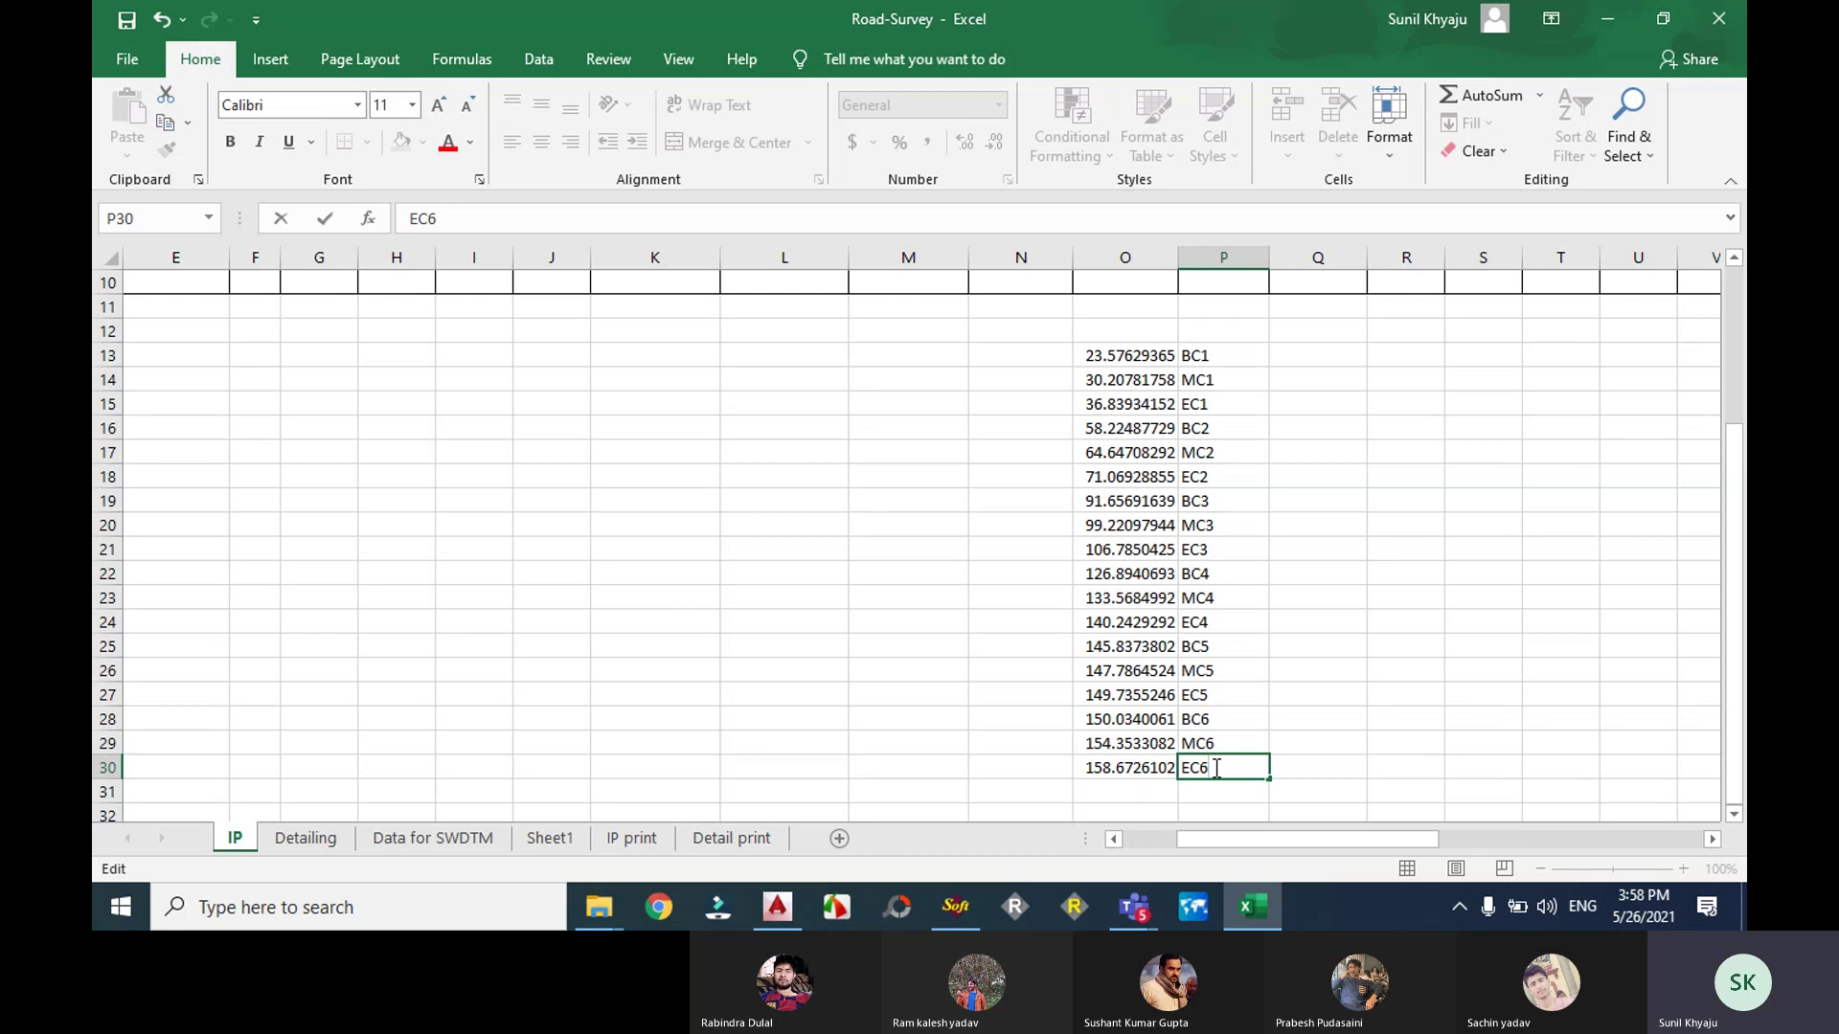
pyautogui.click(1395, 498)
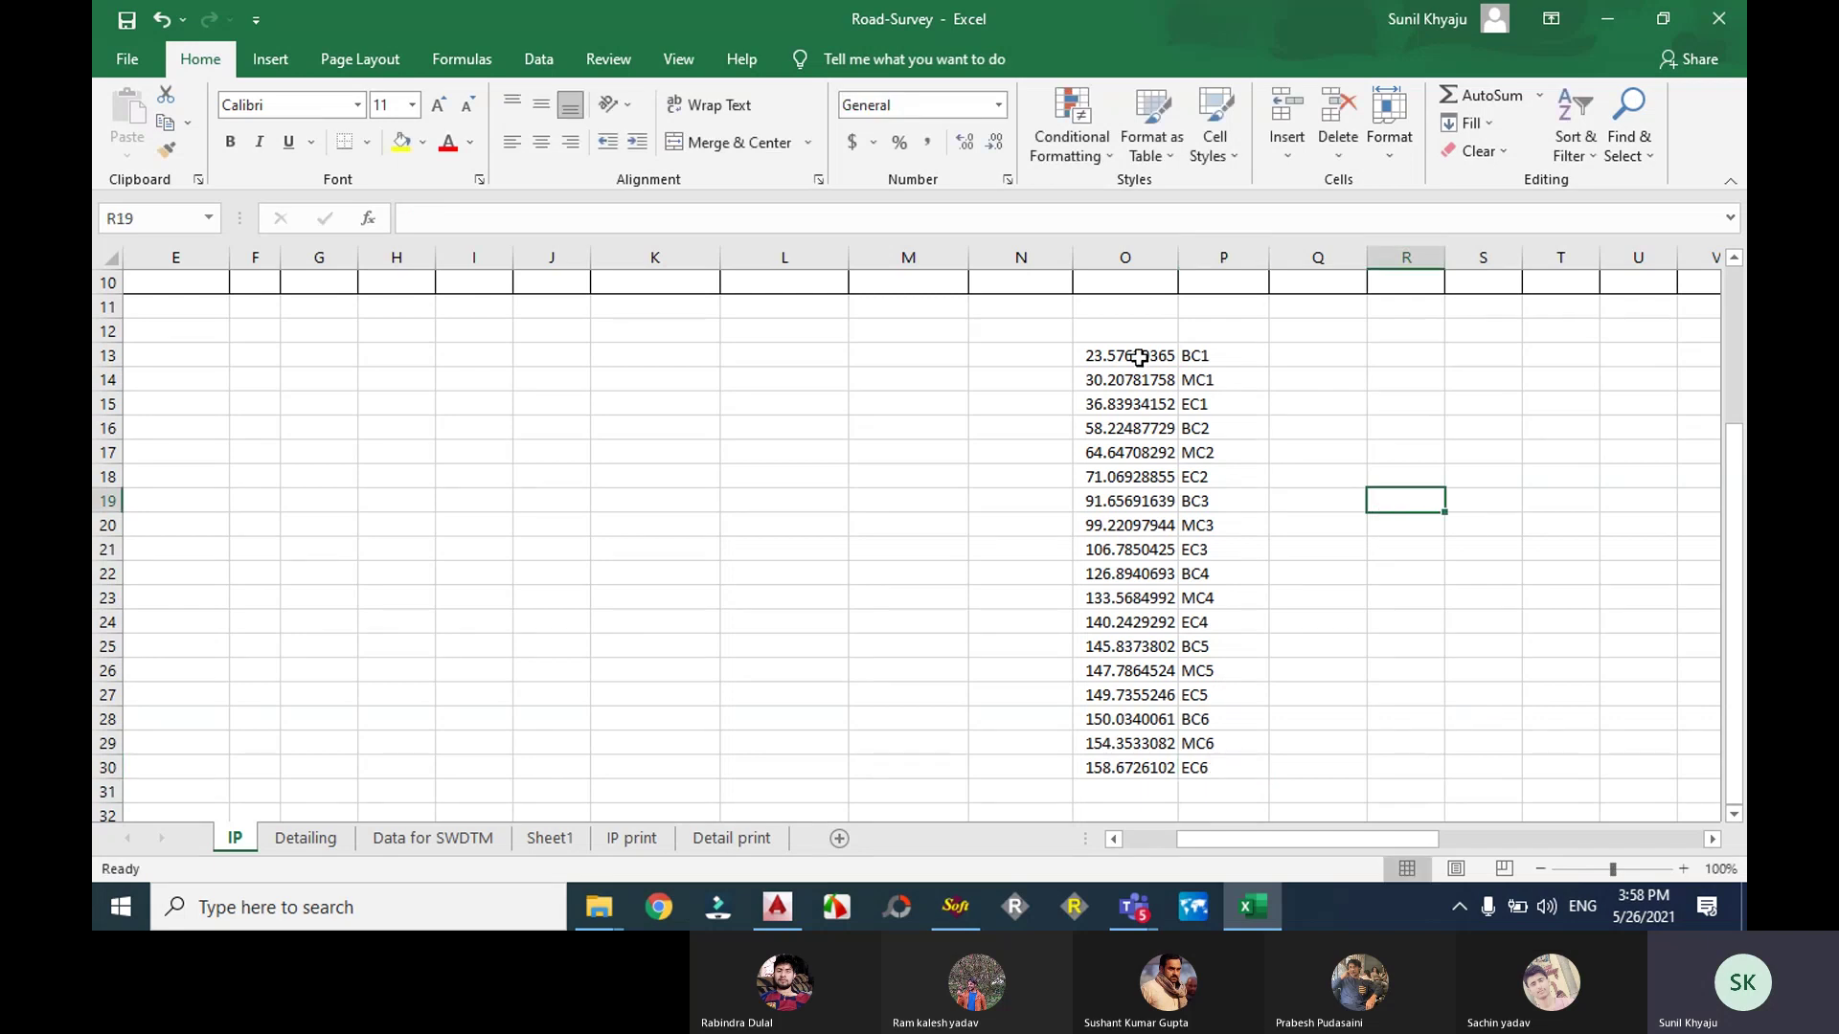
# Step: Format the chainages in O13:O30 to three decimal places and copy them
pyautogui.moveTo(1140, 356); pyautogui.dragTo(1106, 767)
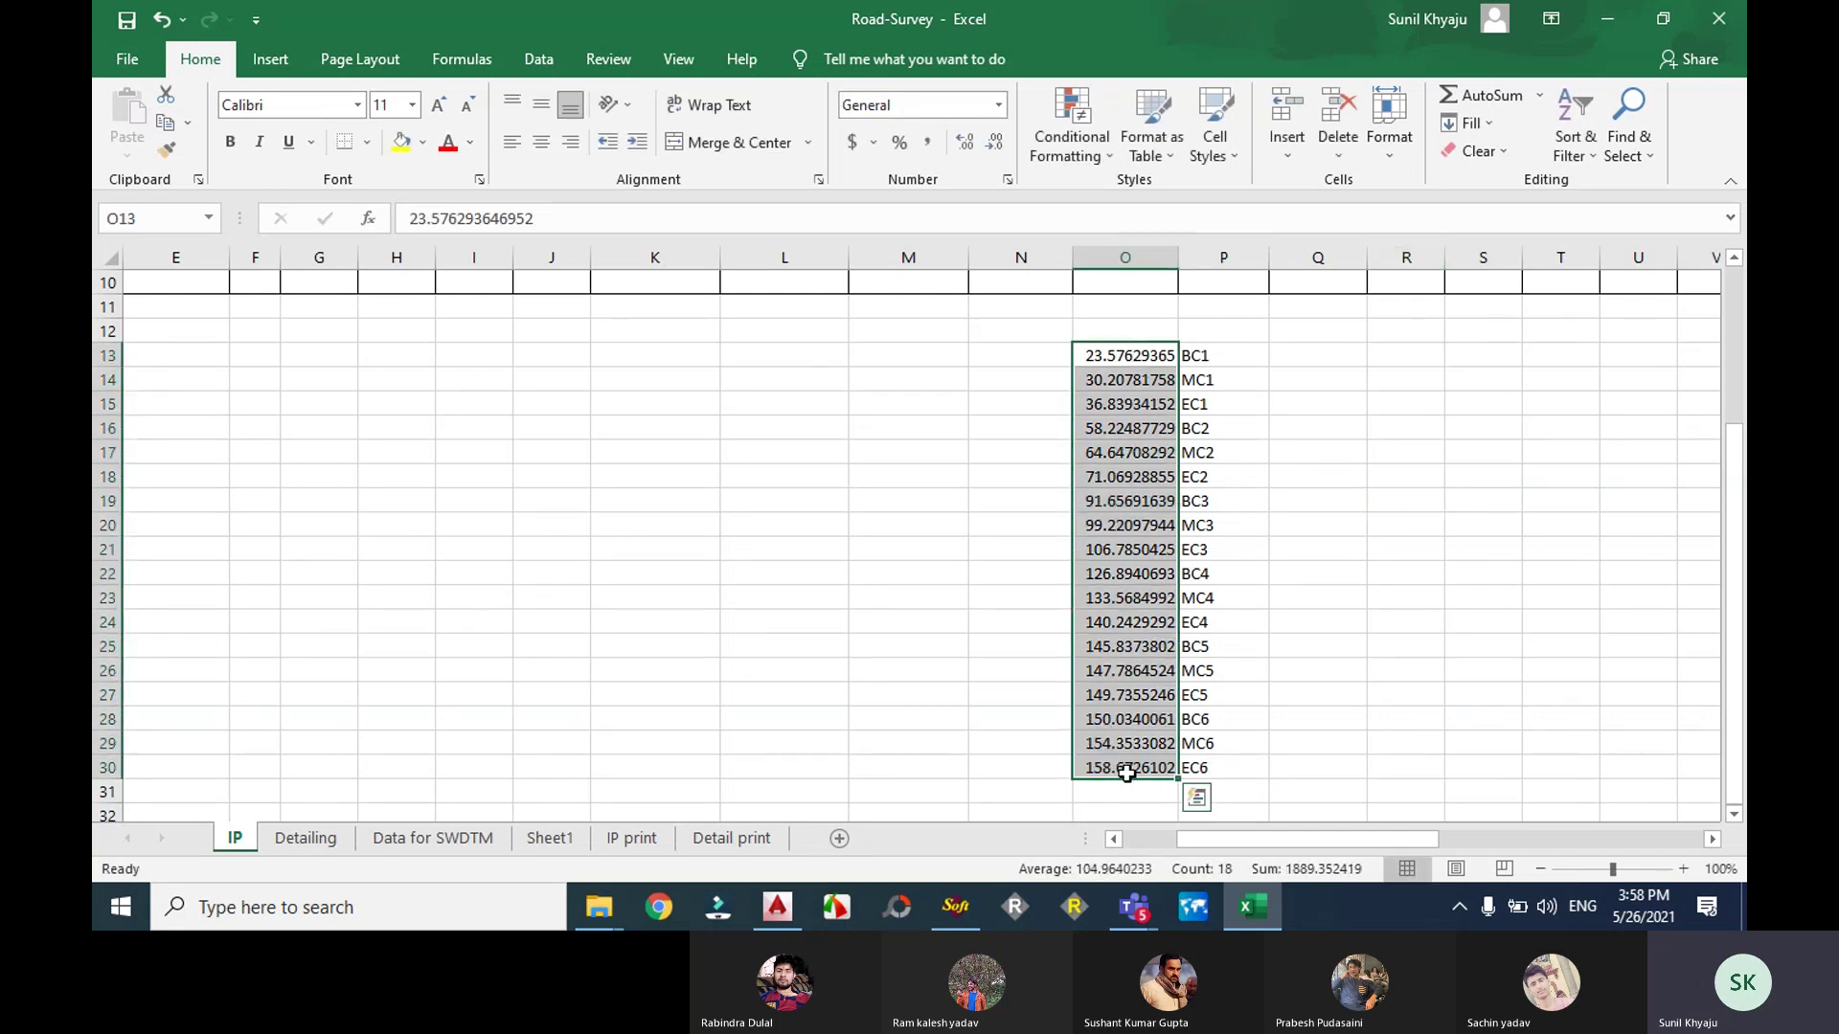
pyautogui.click(991, 146)
pyautogui.click(991, 145)
pyautogui.click(991, 146)
pyautogui.click(991, 145)
pyautogui.click(991, 145)
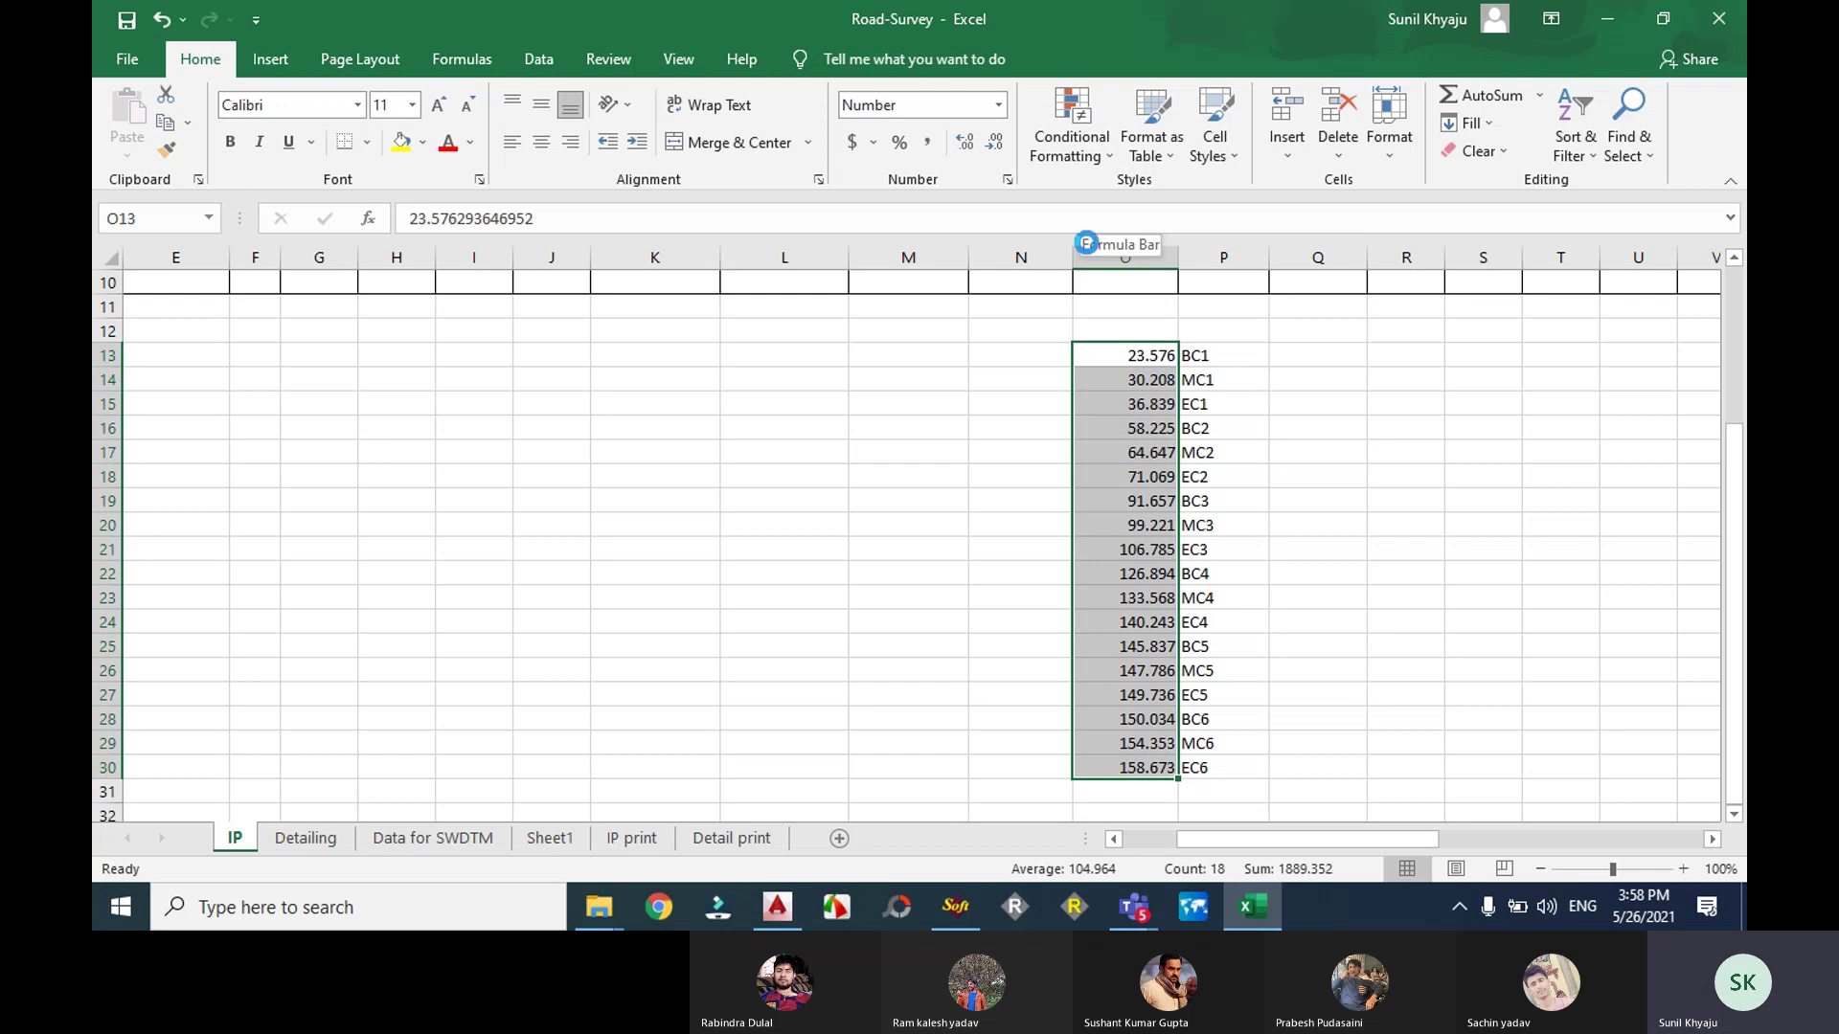
pyautogui.hotkey('ctrl', 'c')
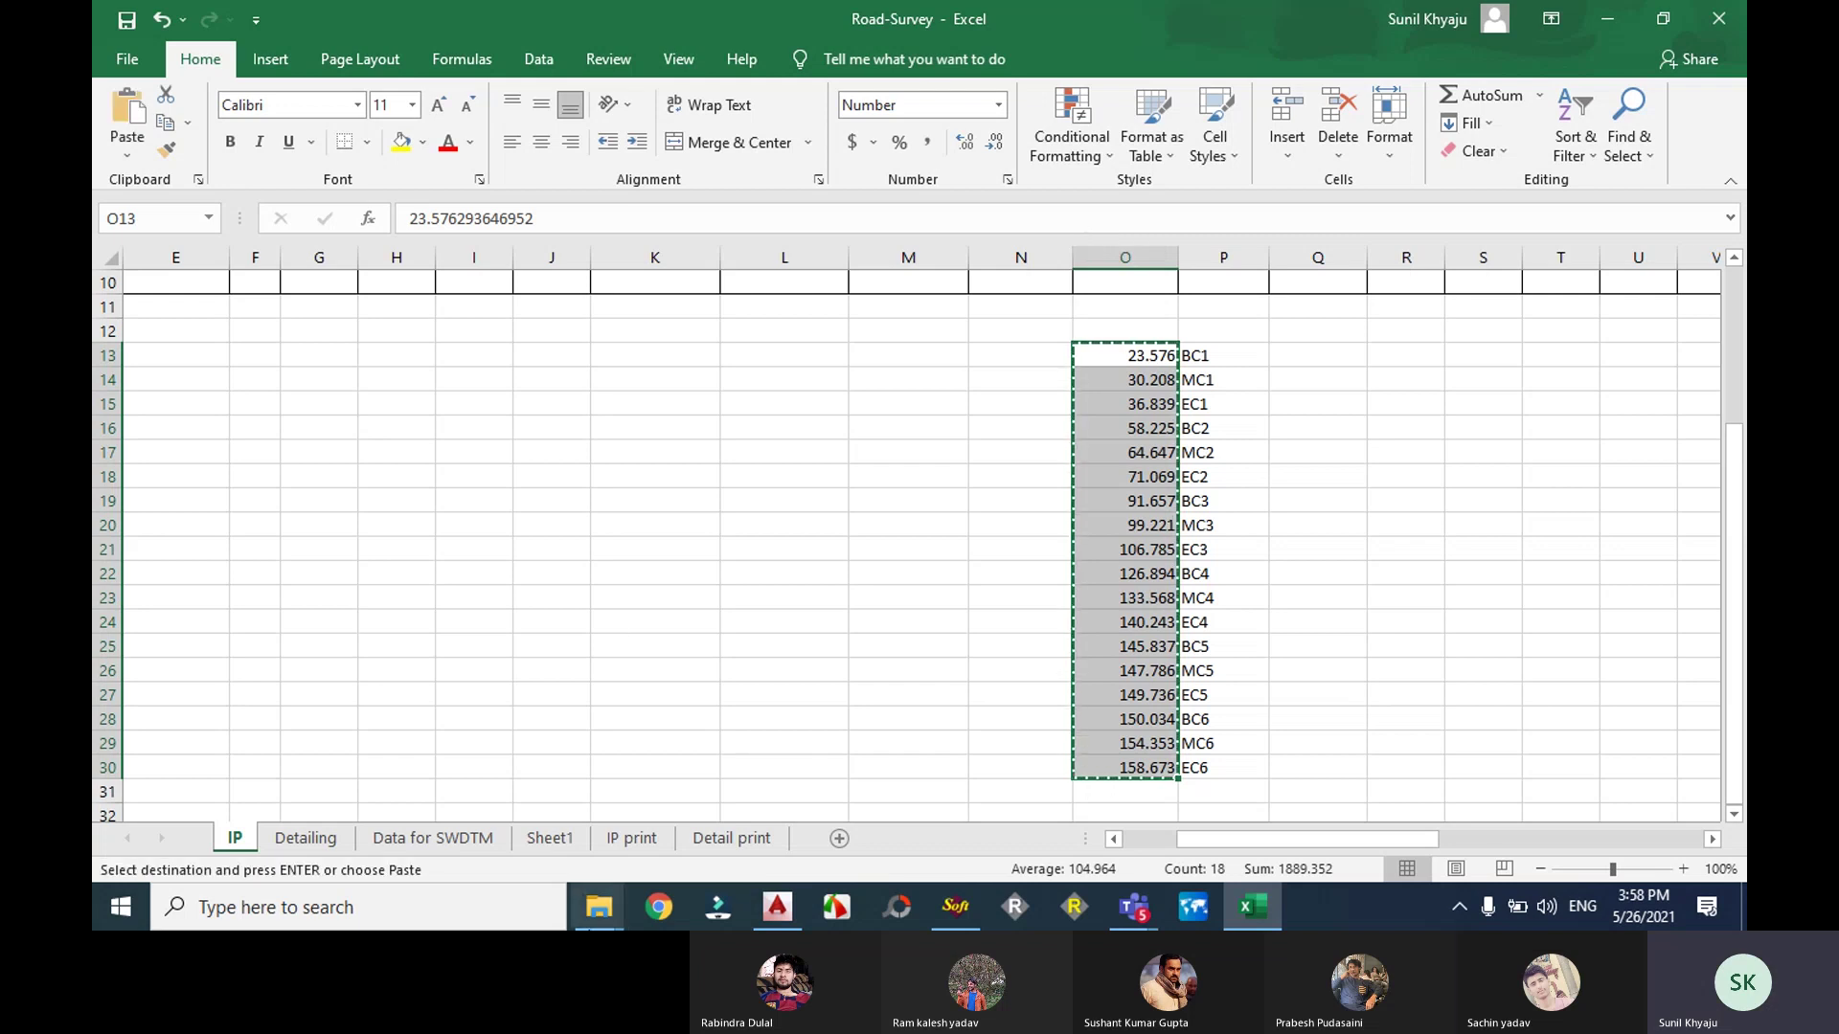
# Step: Create a text document named "user chainage 1" in the autocad folder in File Explorer and open it
pyautogui.click(611, 900)
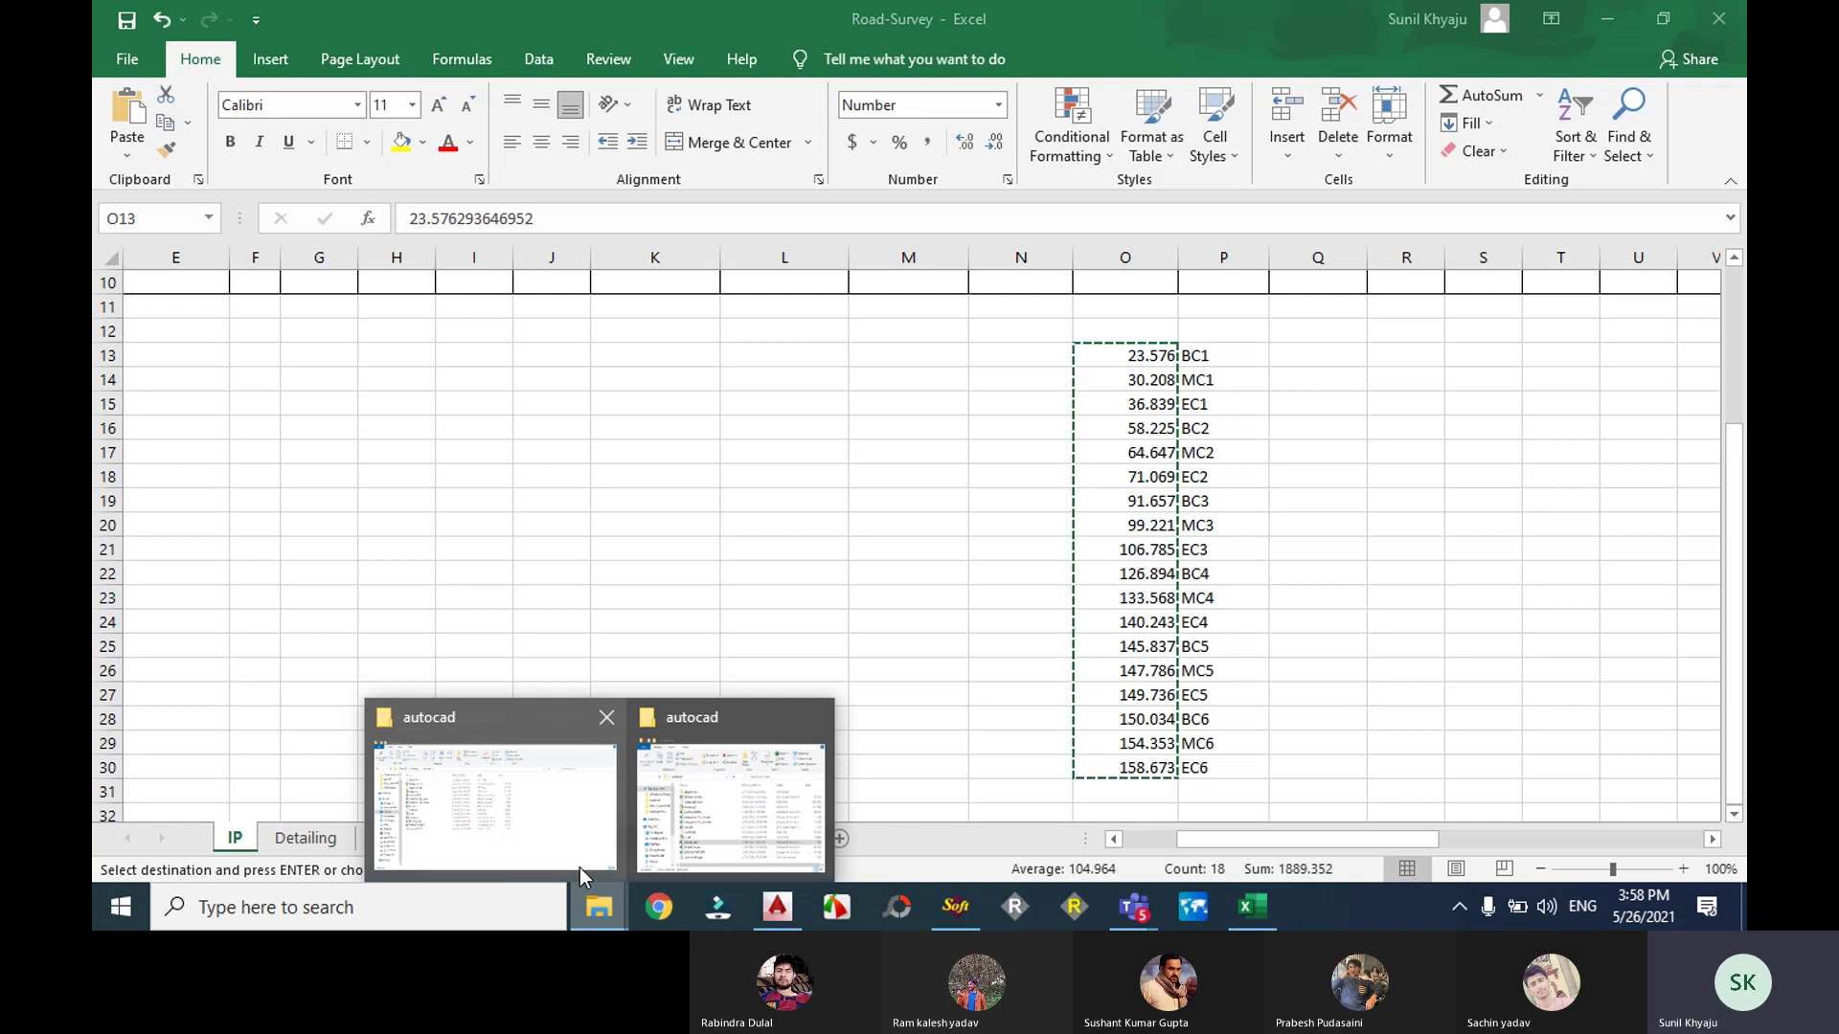
pyautogui.click(578, 868)
pyautogui.rightClick(473, 688)
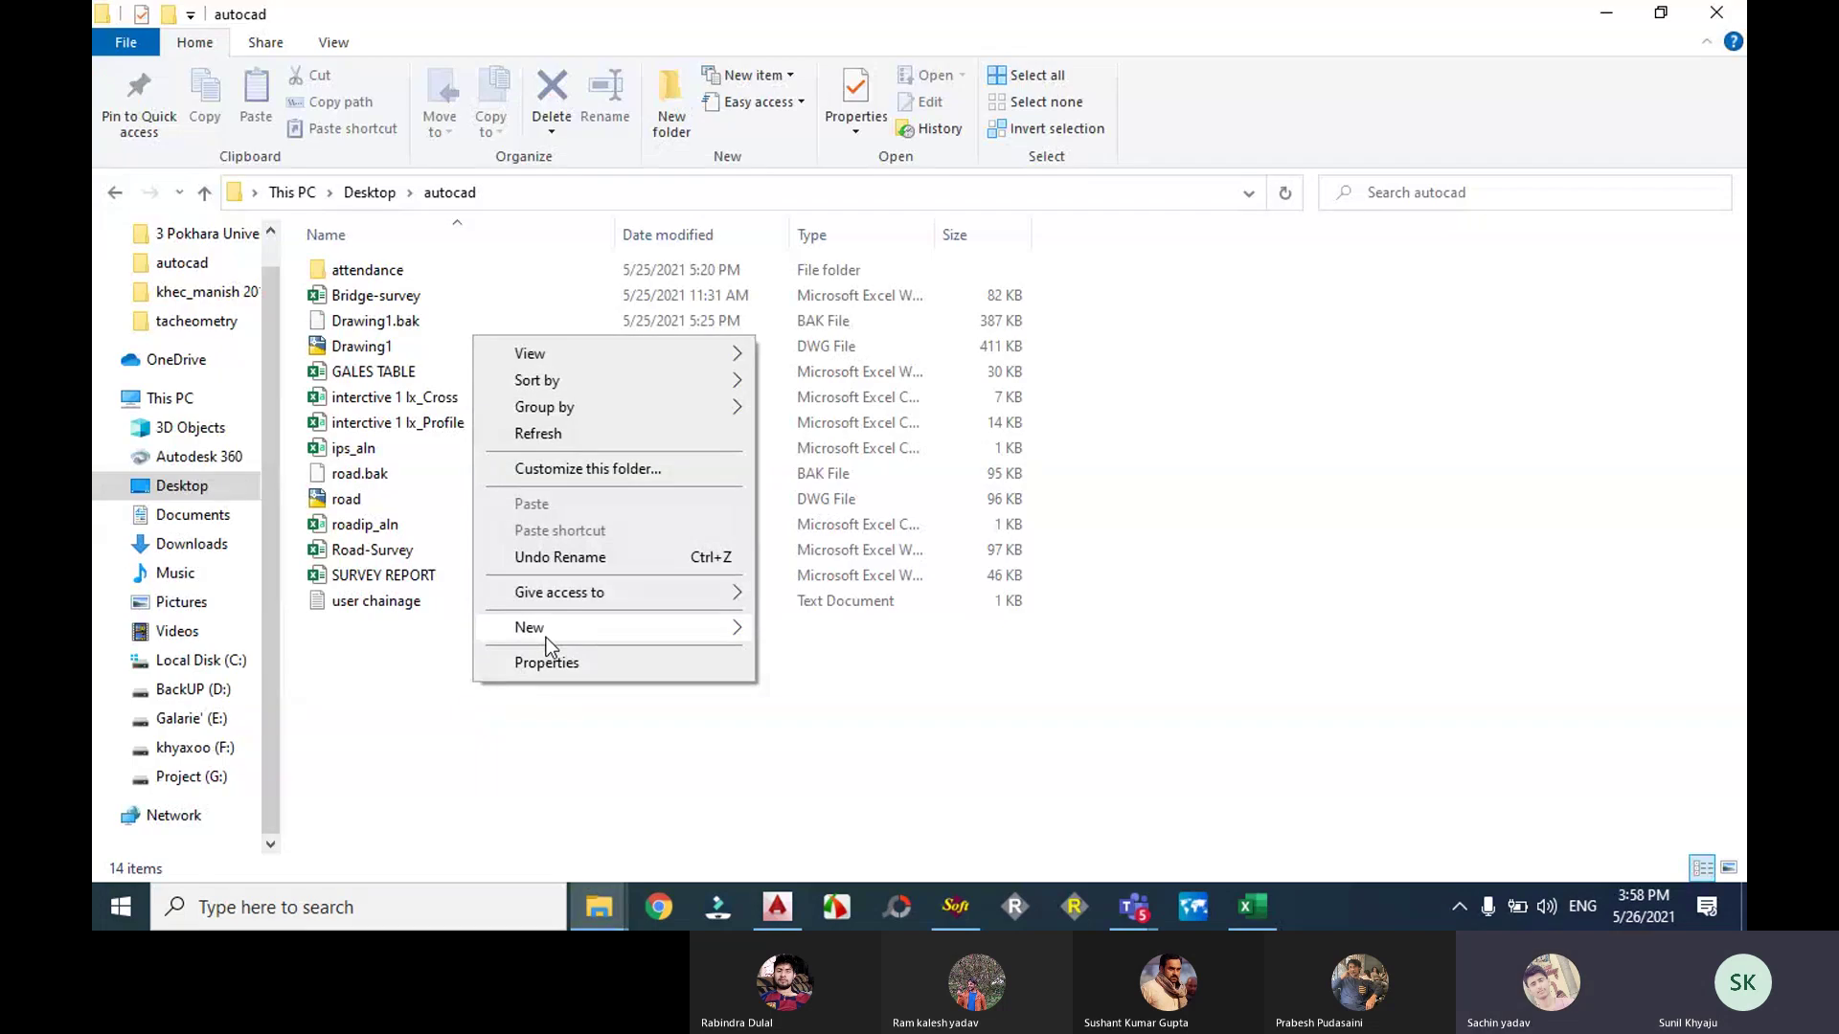
pyautogui.moveTo(547, 633)
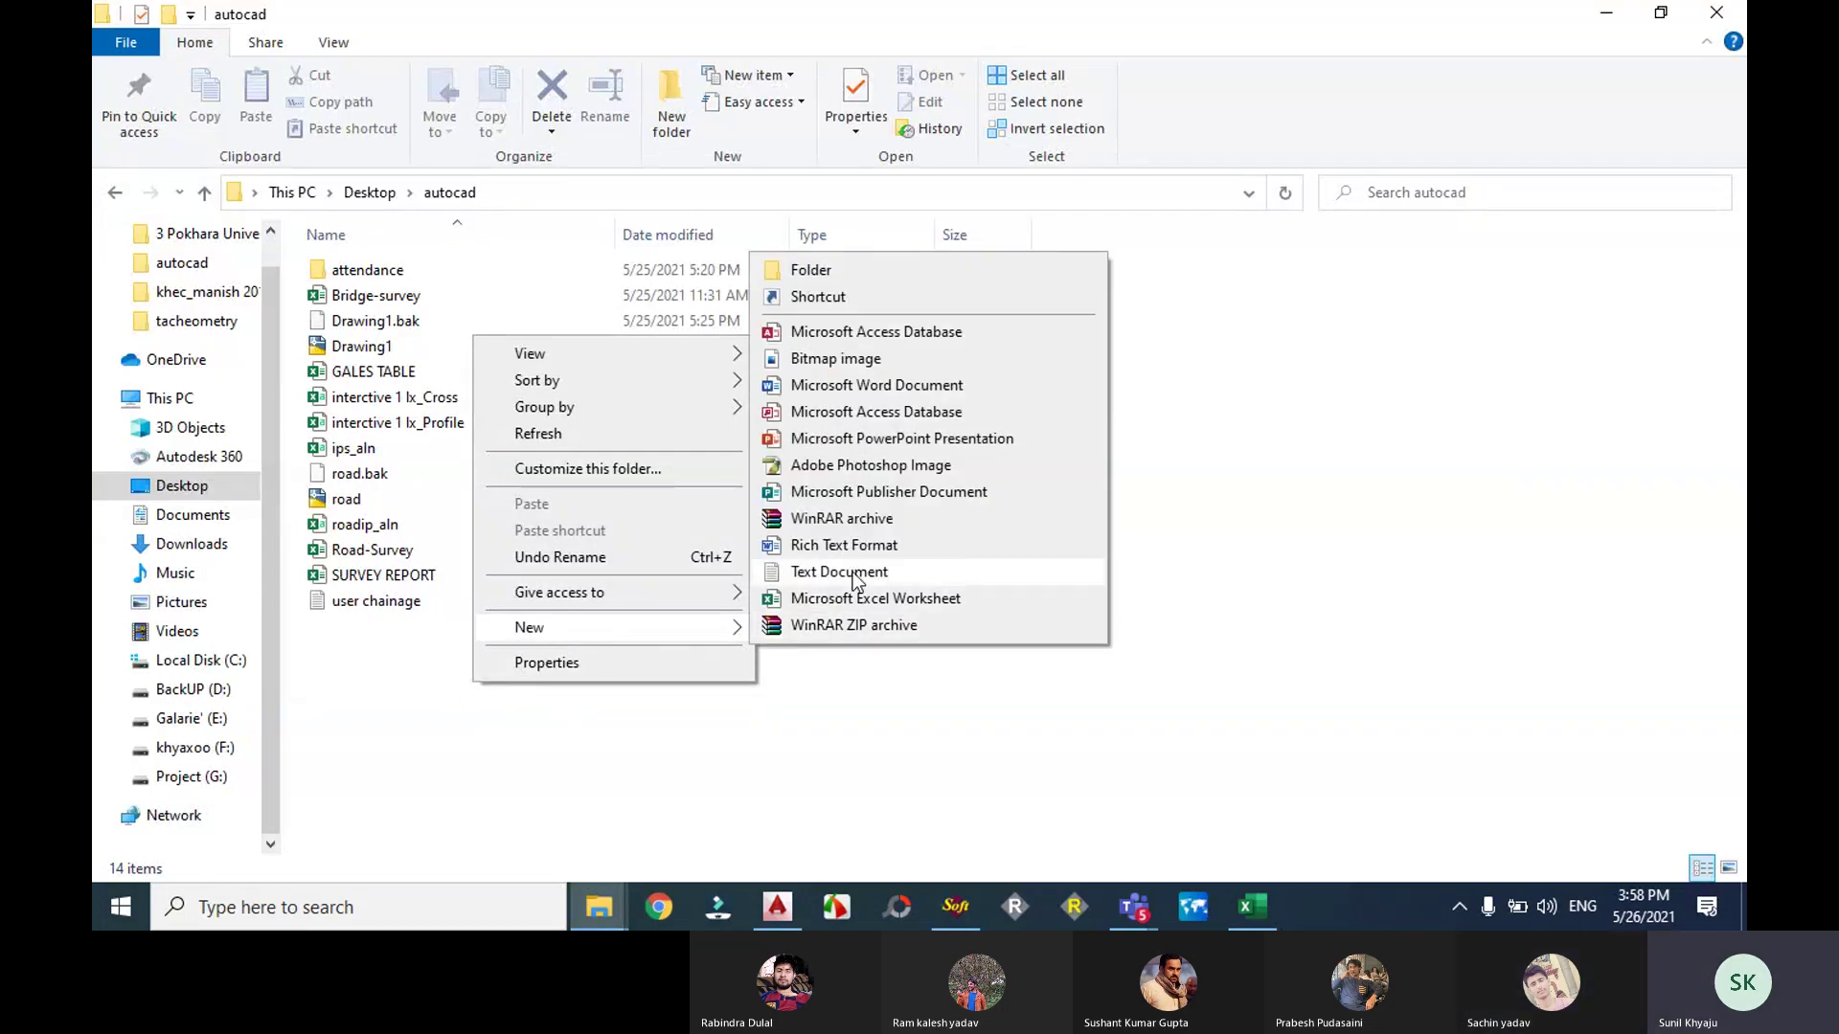
pyautogui.click(856, 573)
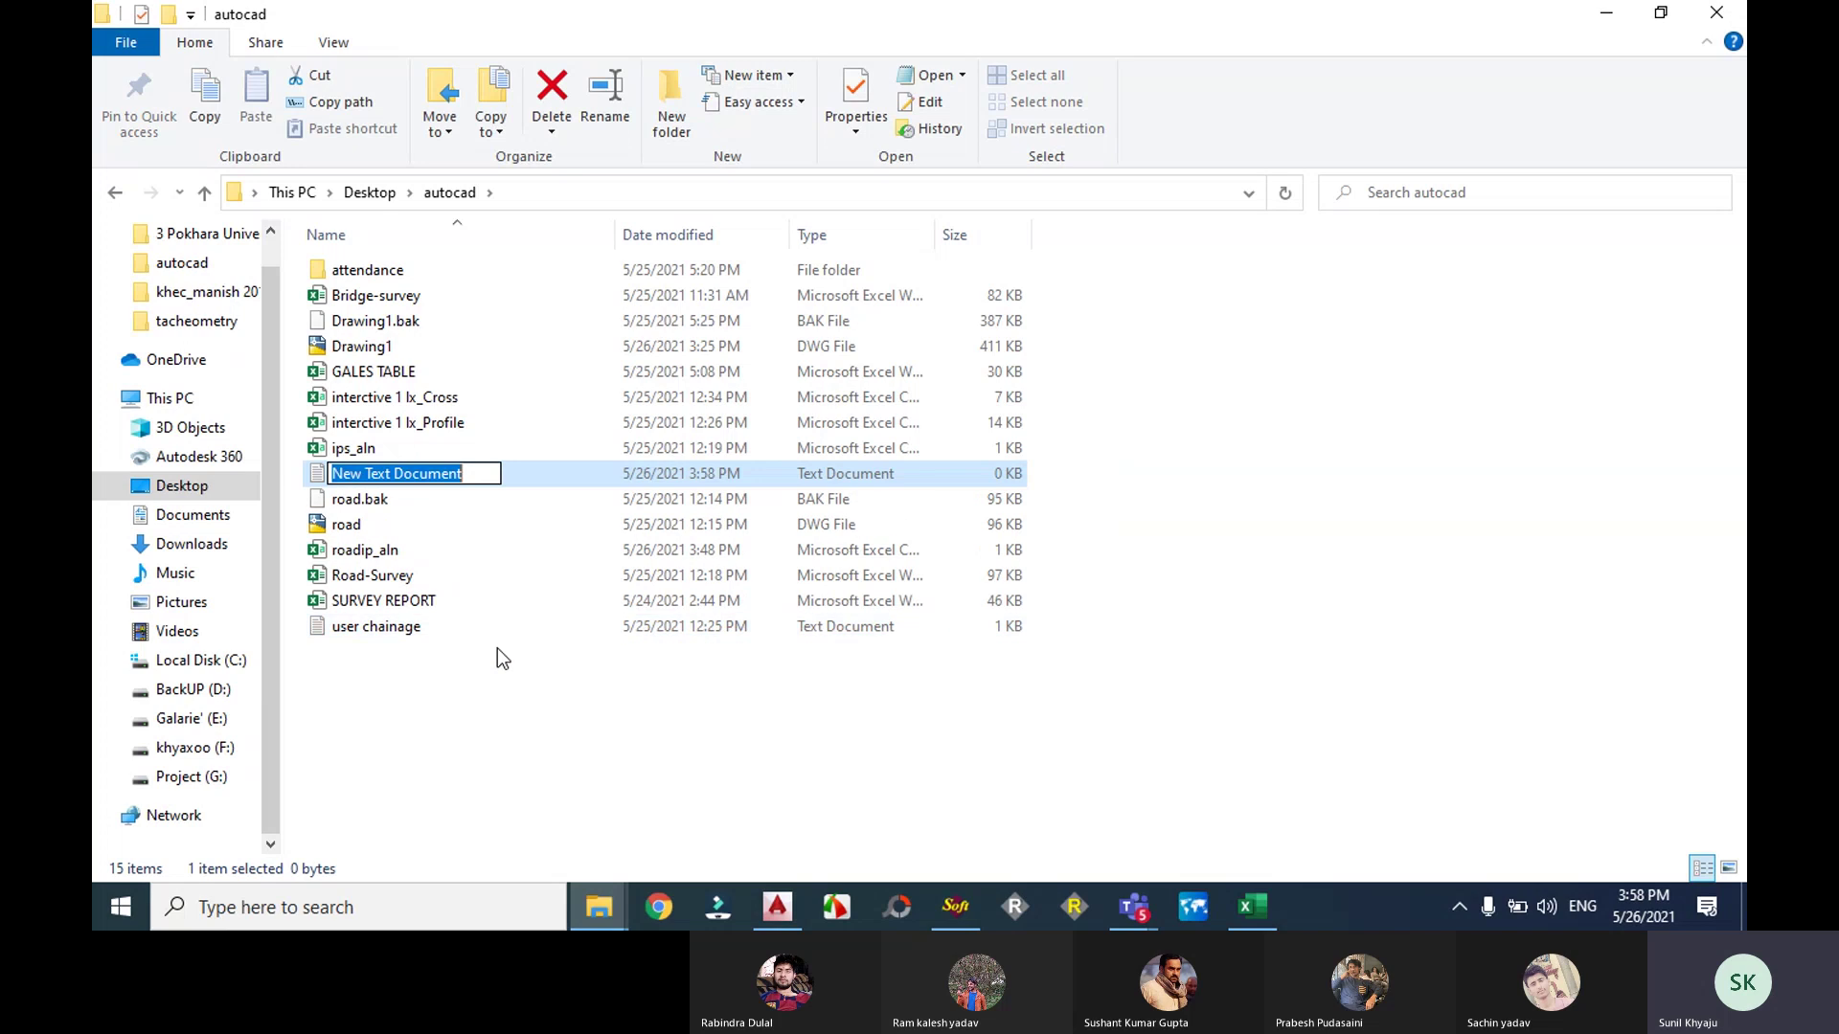
pyautogui.write('user')
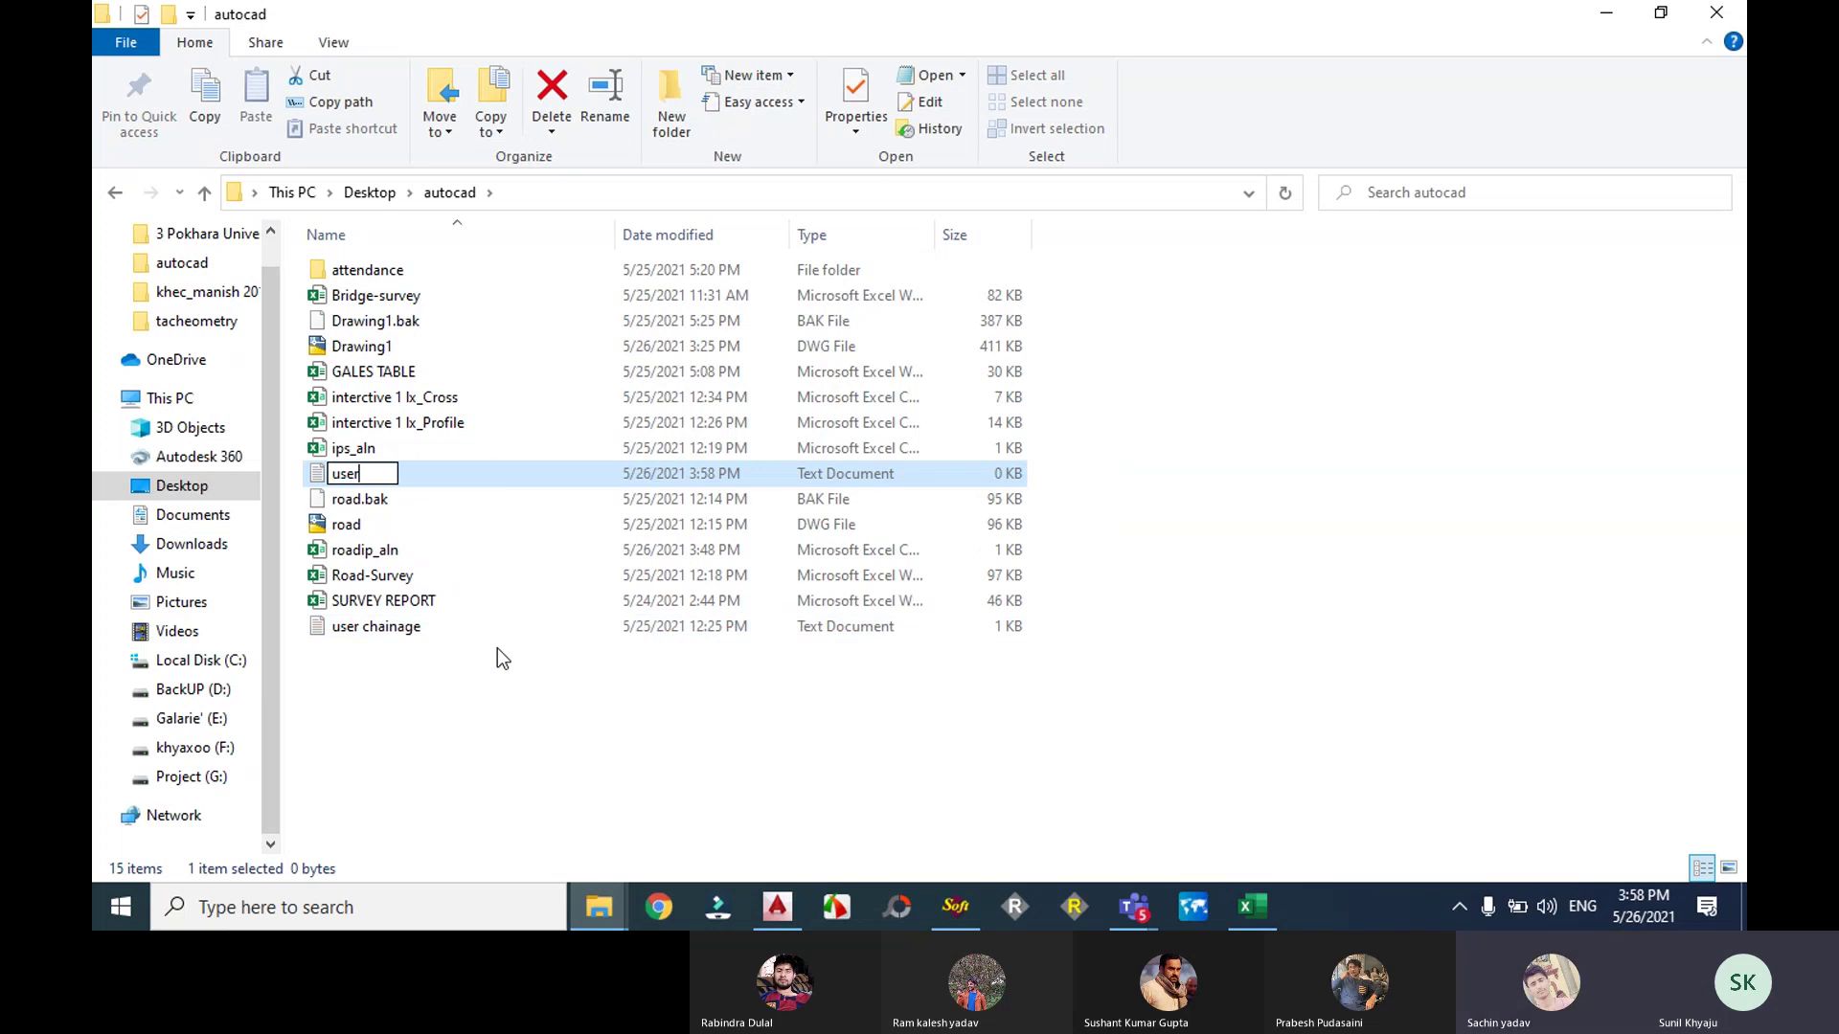
pyautogui.write(' chainage')
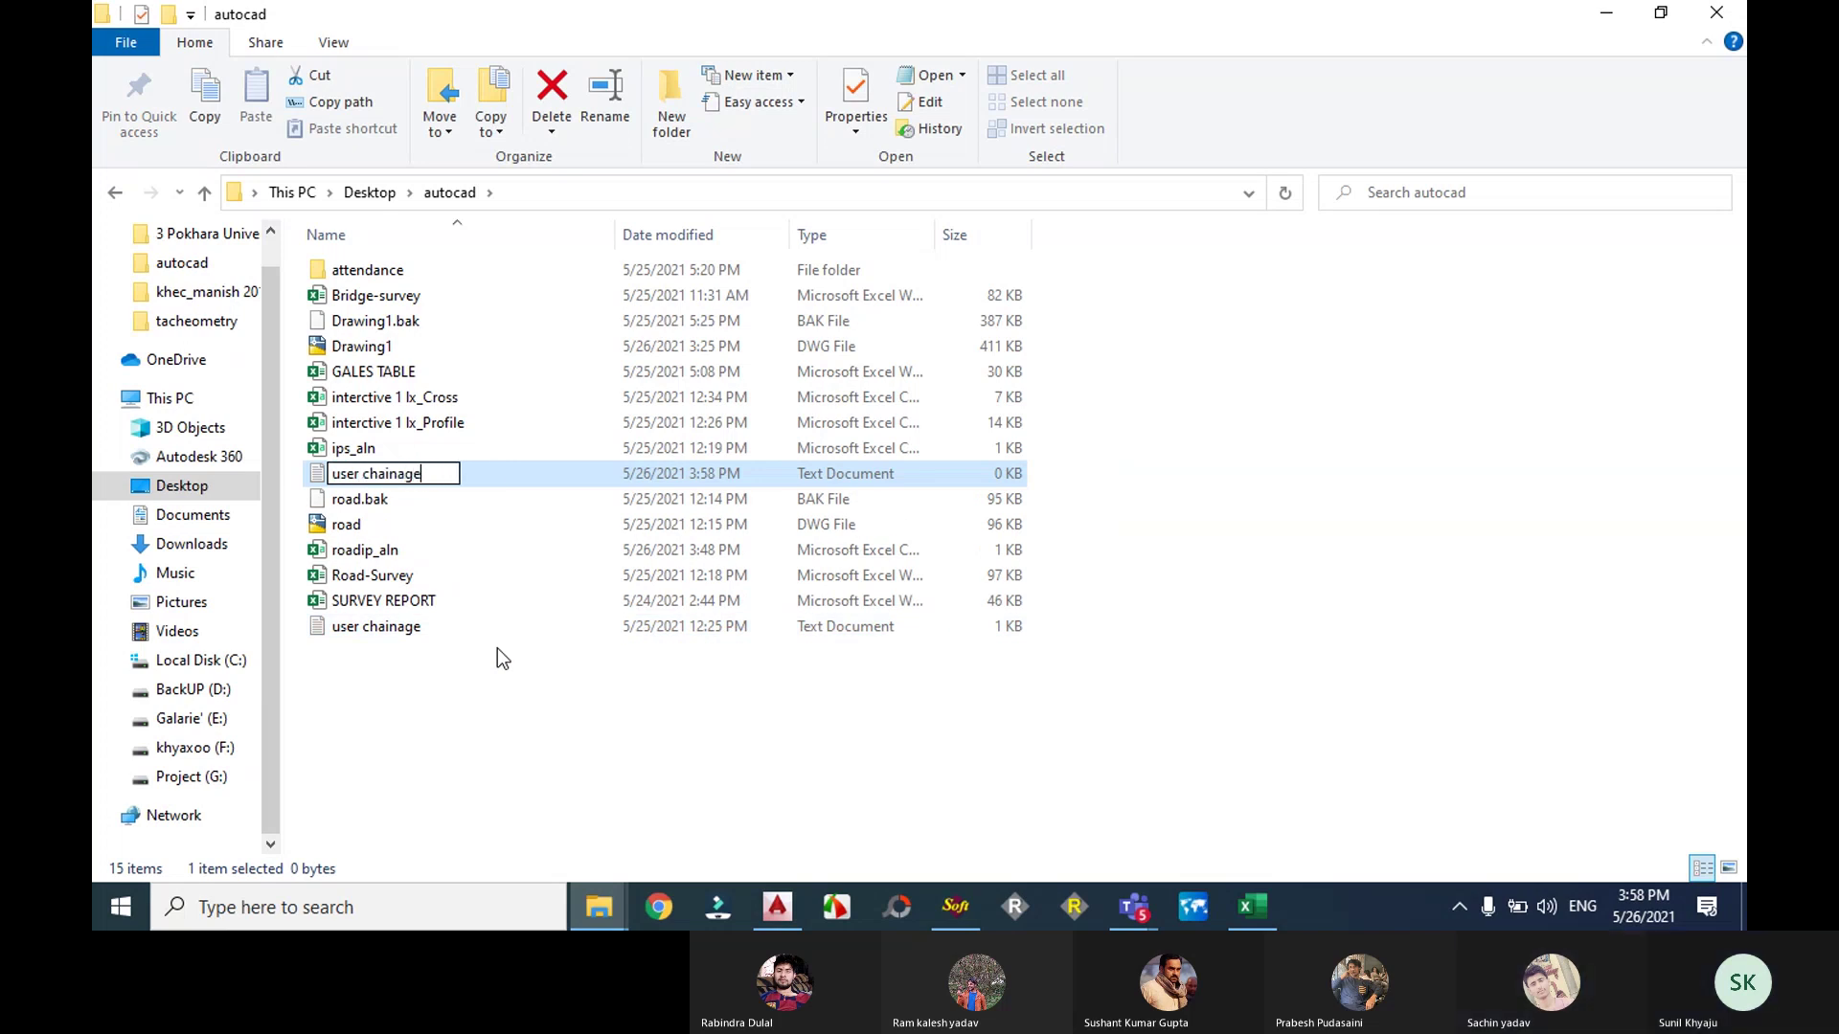
pyautogui.write(' 1')
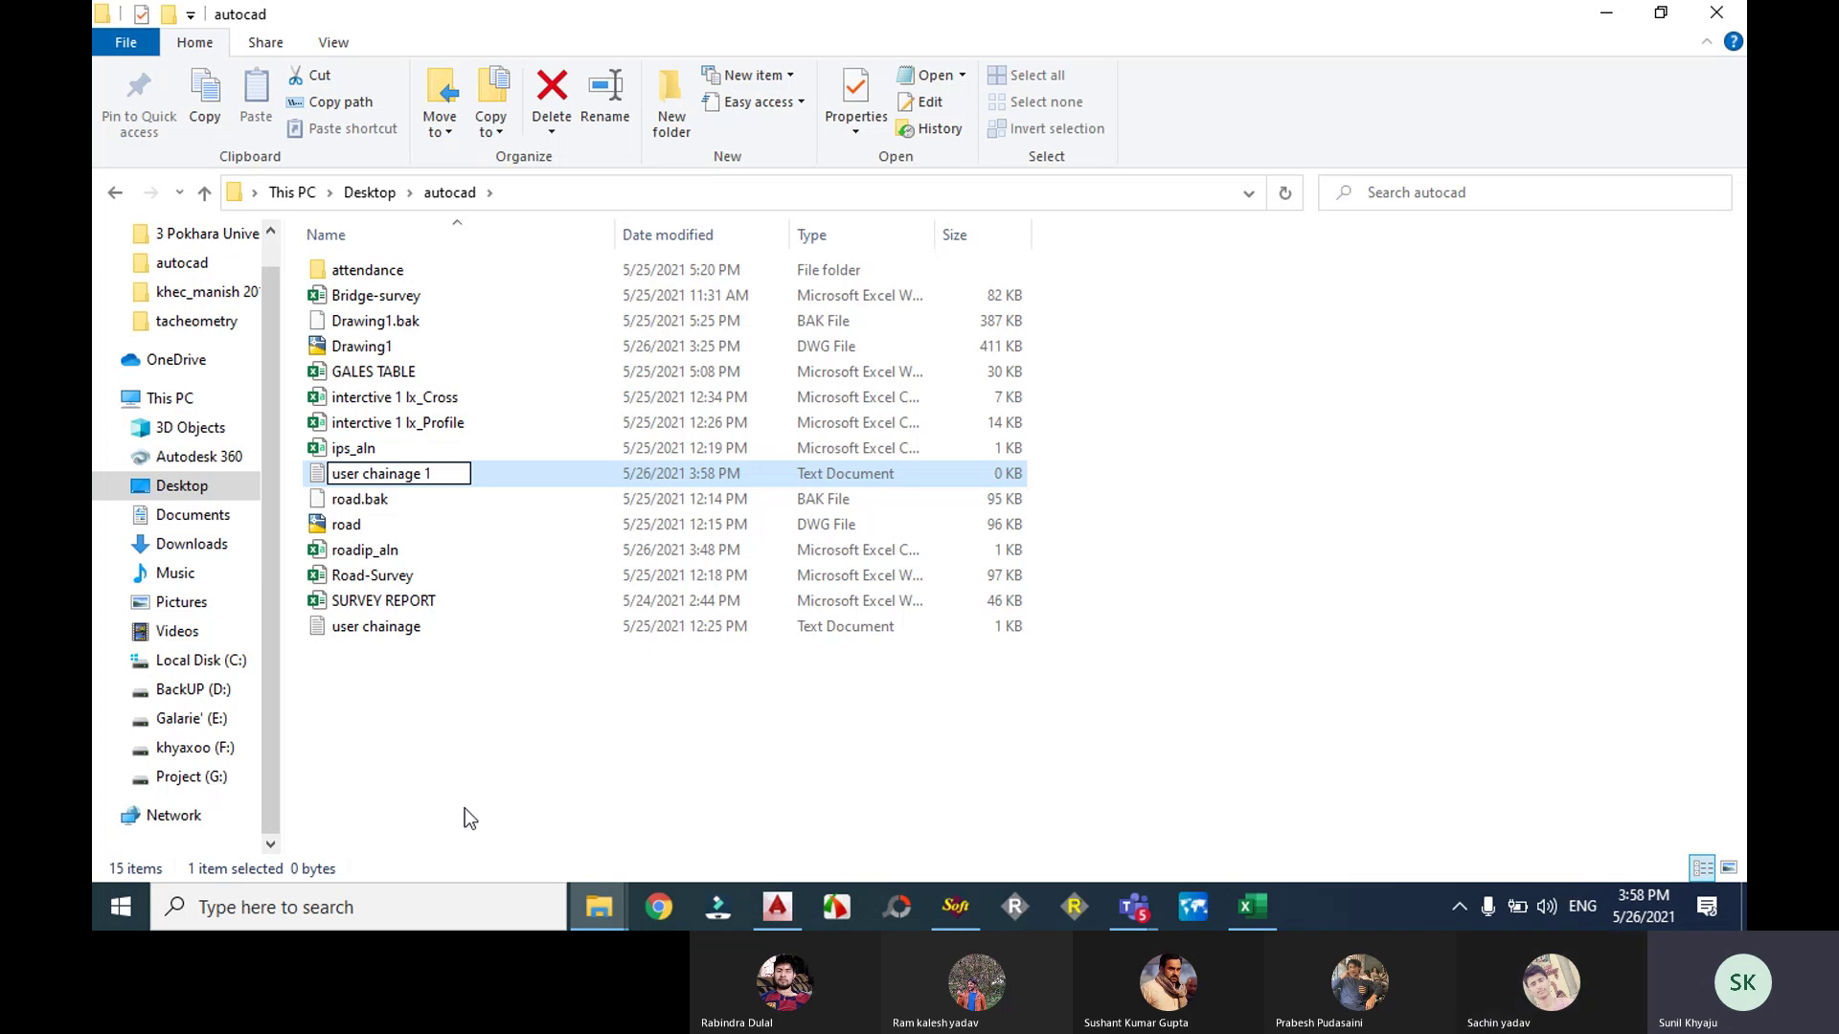
pyautogui.press('Return')
pyautogui.press('Return')
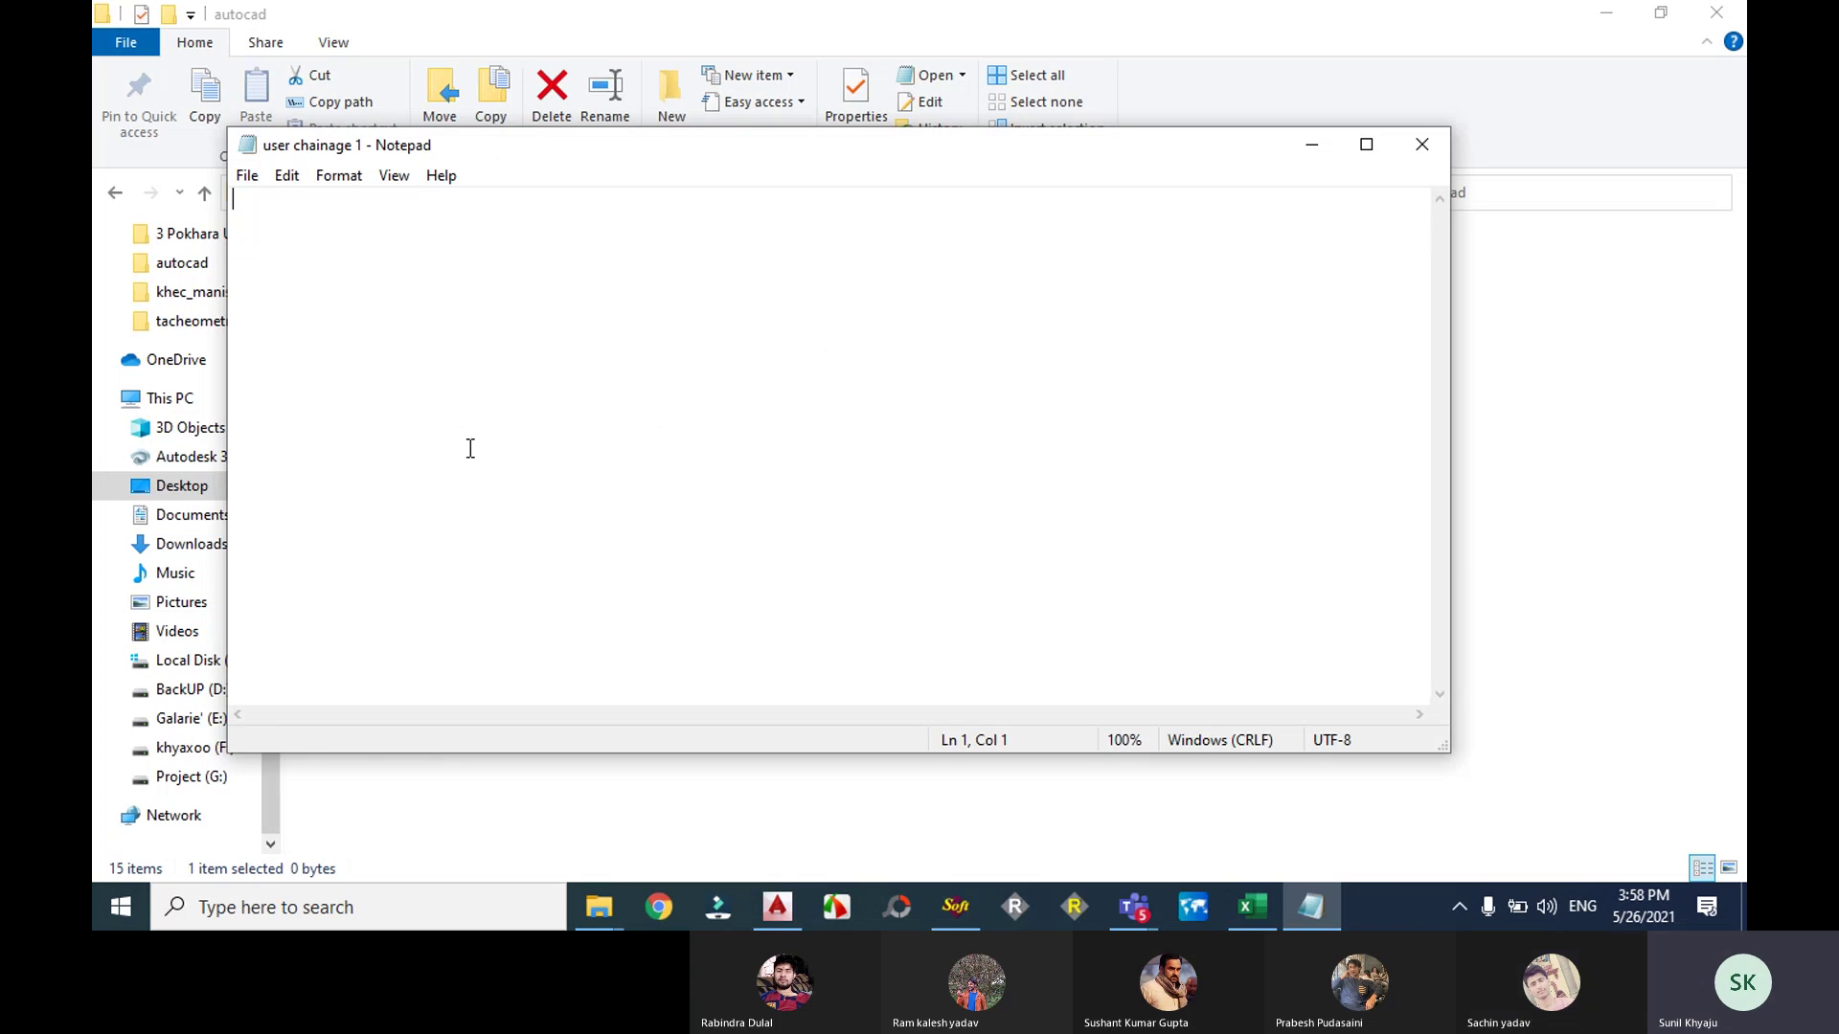
# Step: Paste the copied chainages into the user chainage 1 file, save it and close it
pyautogui.hotkey('ctrl', 'v')
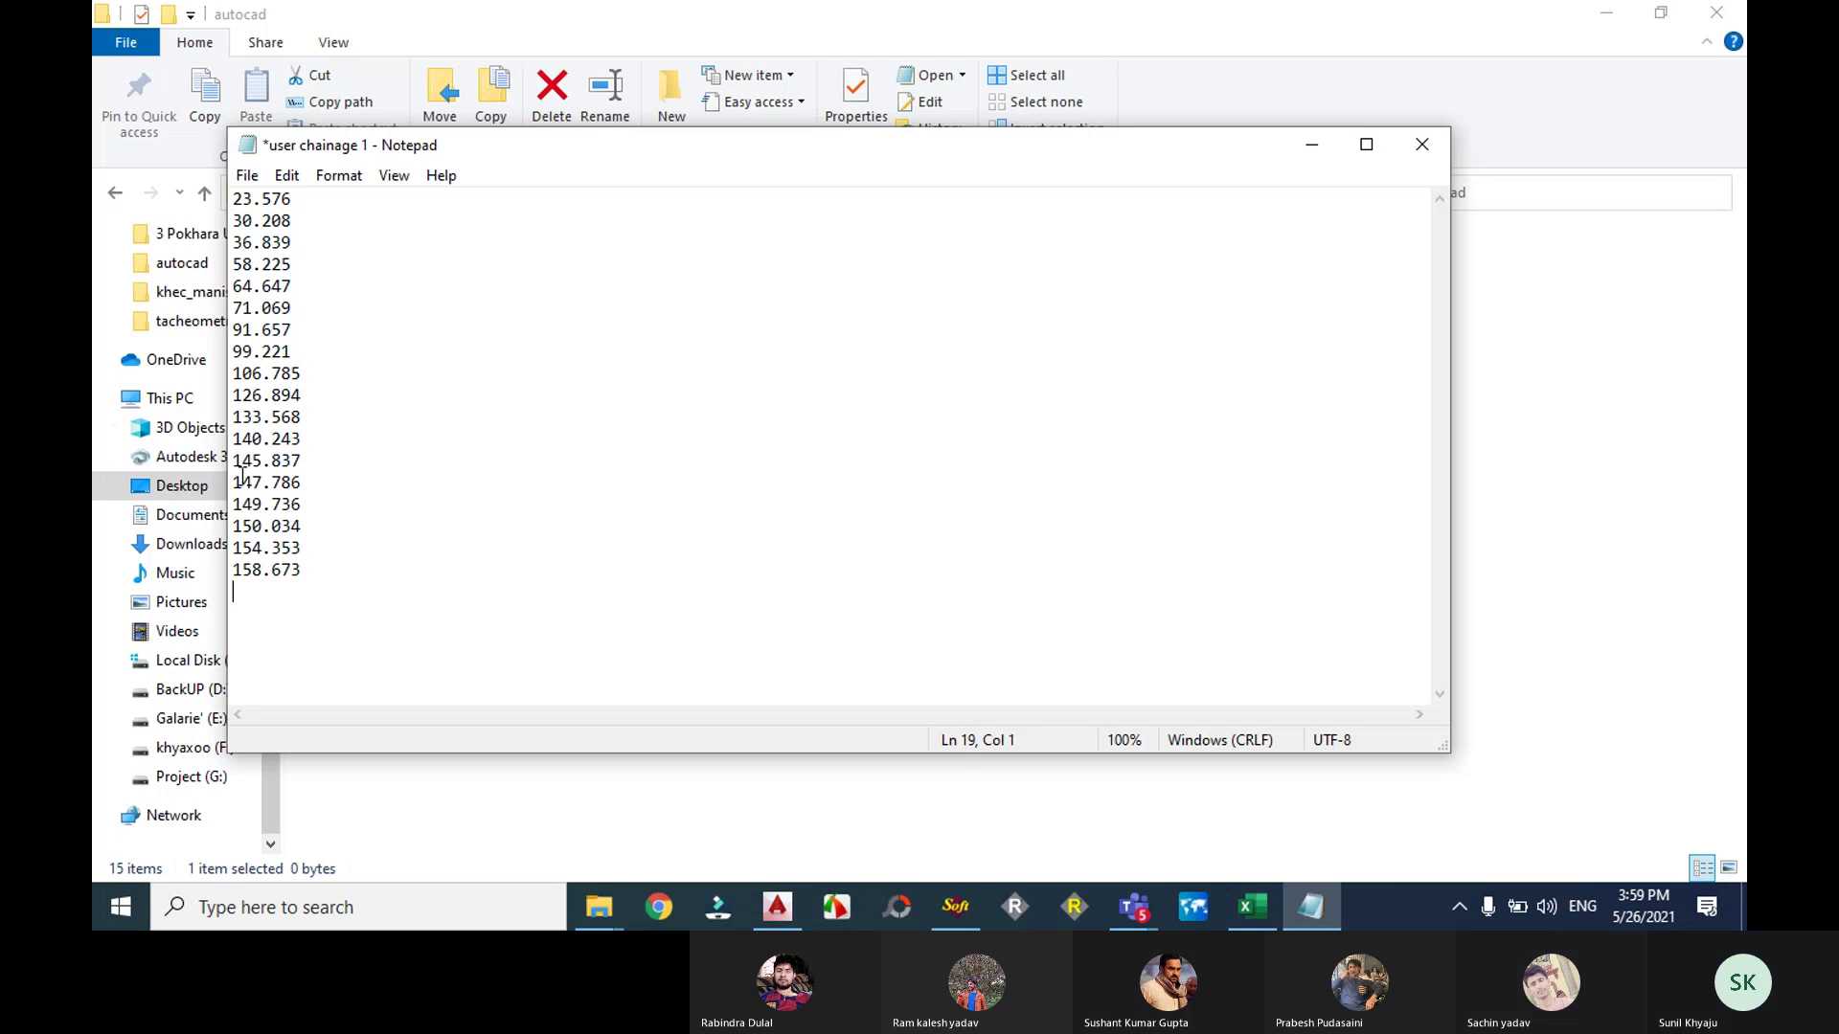
pyautogui.click(247, 175)
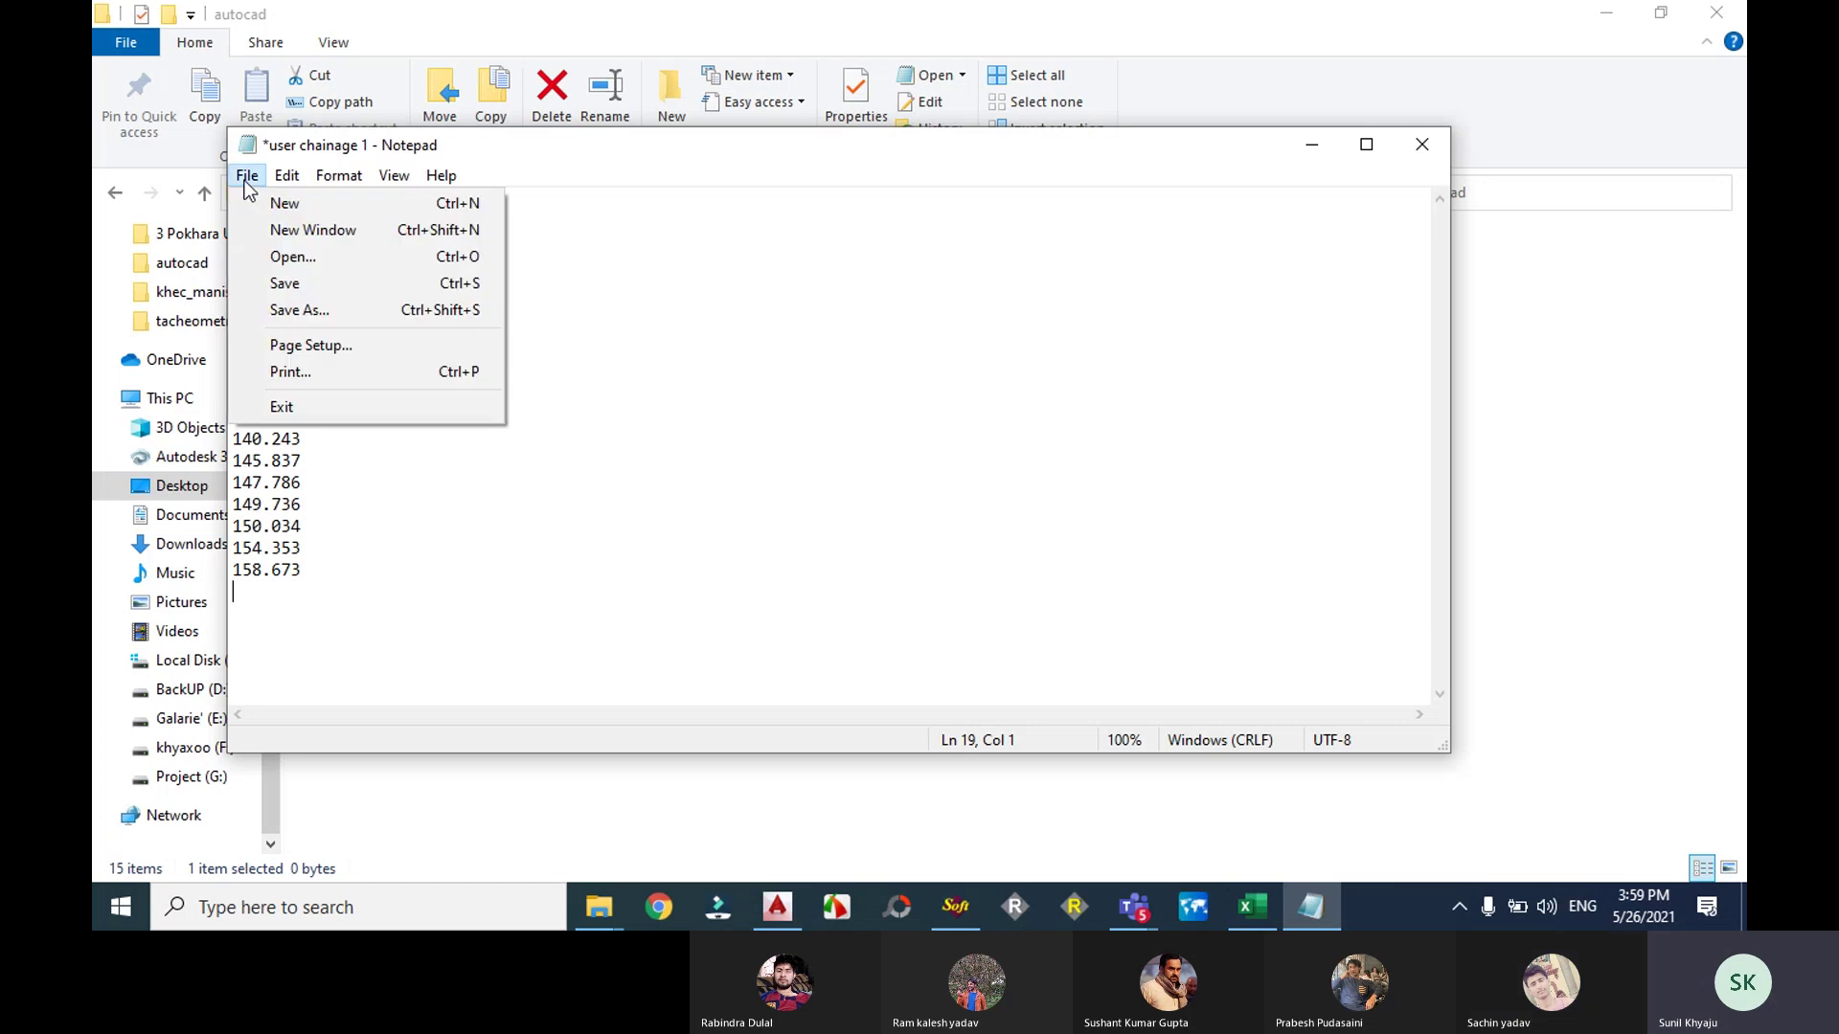
pyautogui.click(307, 290)
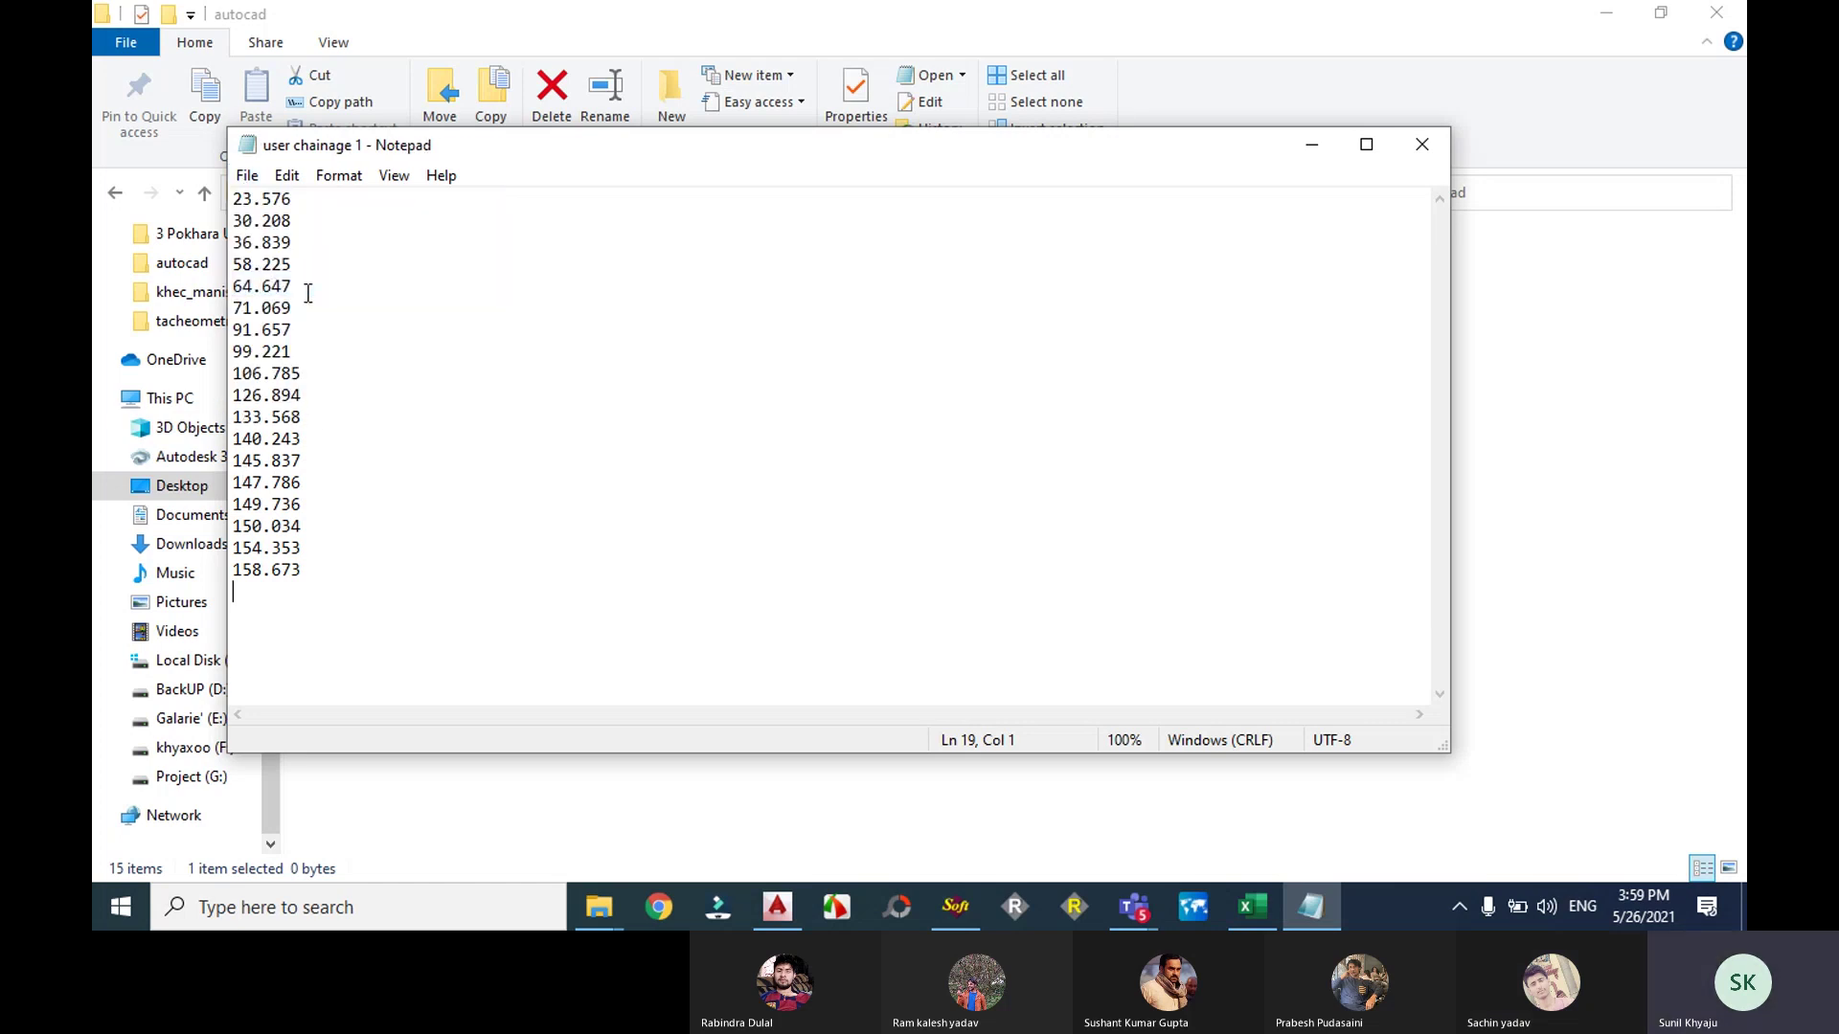
pyautogui.click(1423, 144)
# Step: Switch to SW_DTM over the AutoCAD drawing, include user chainages from the "user chainage 1" file, and enable deletion of existing chainage
pyautogui.click(1624, 14)
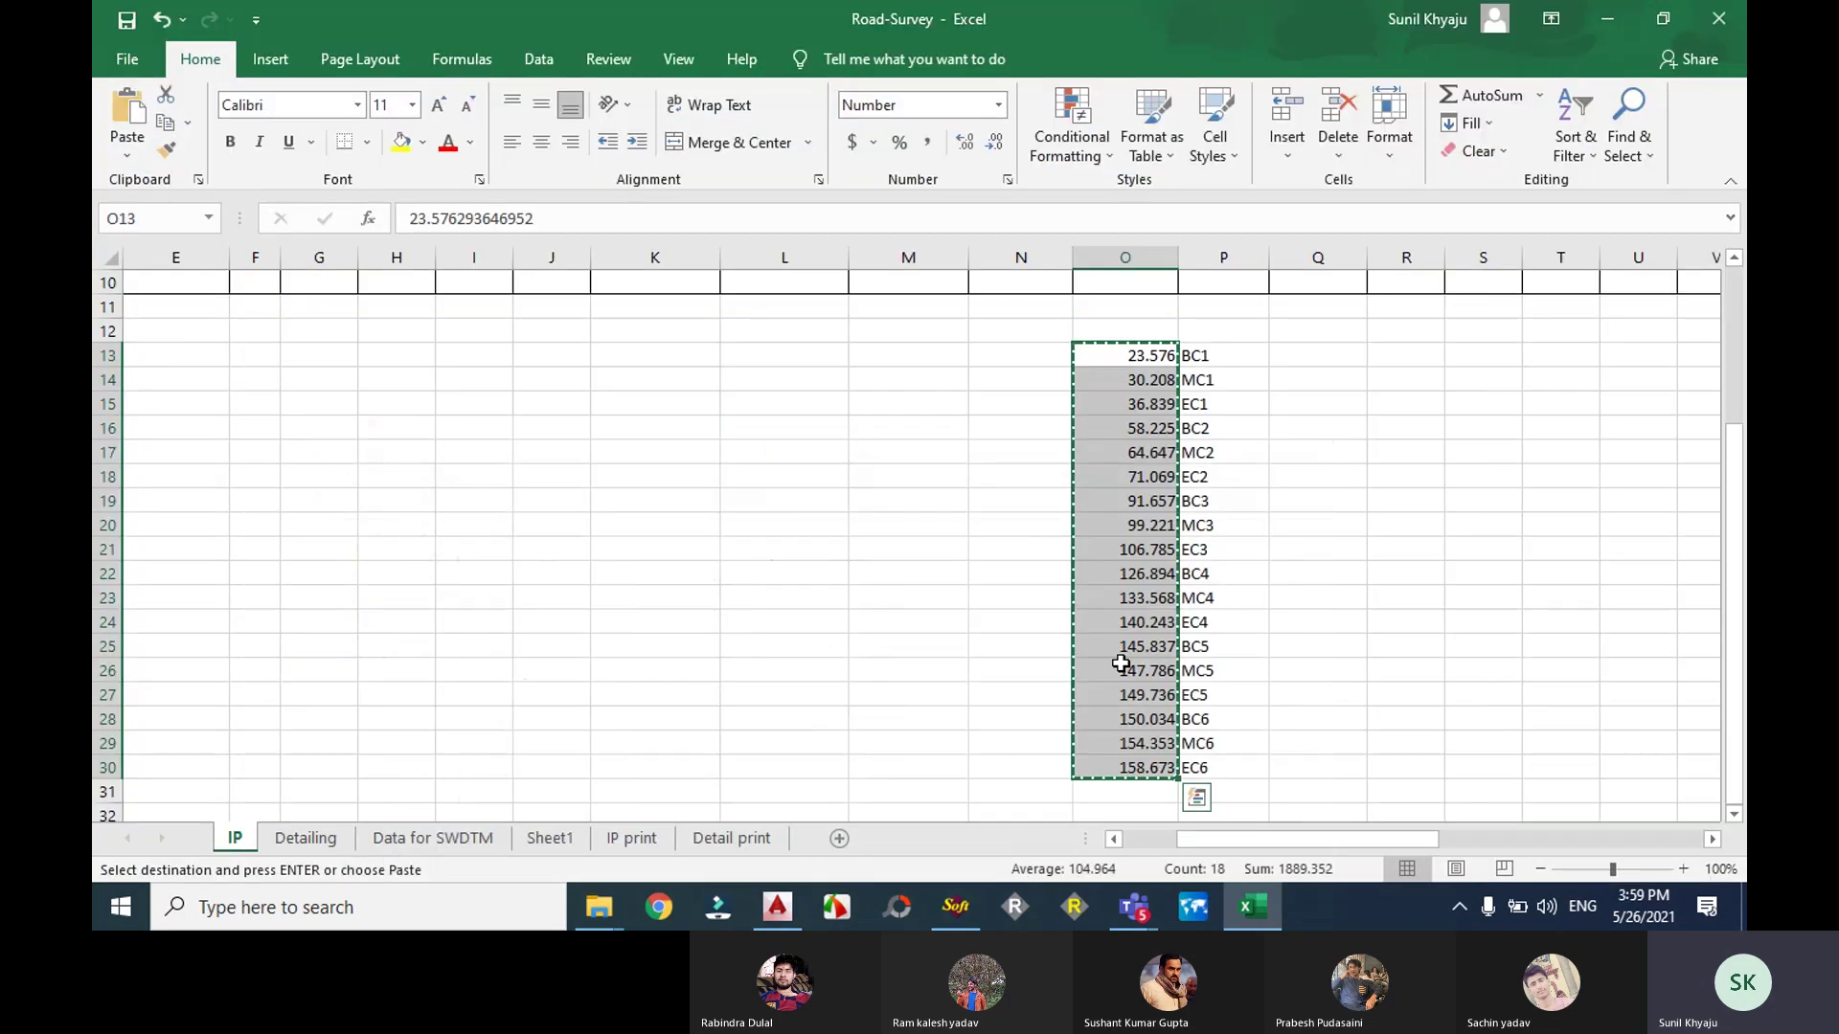
pyautogui.click(1612, 17)
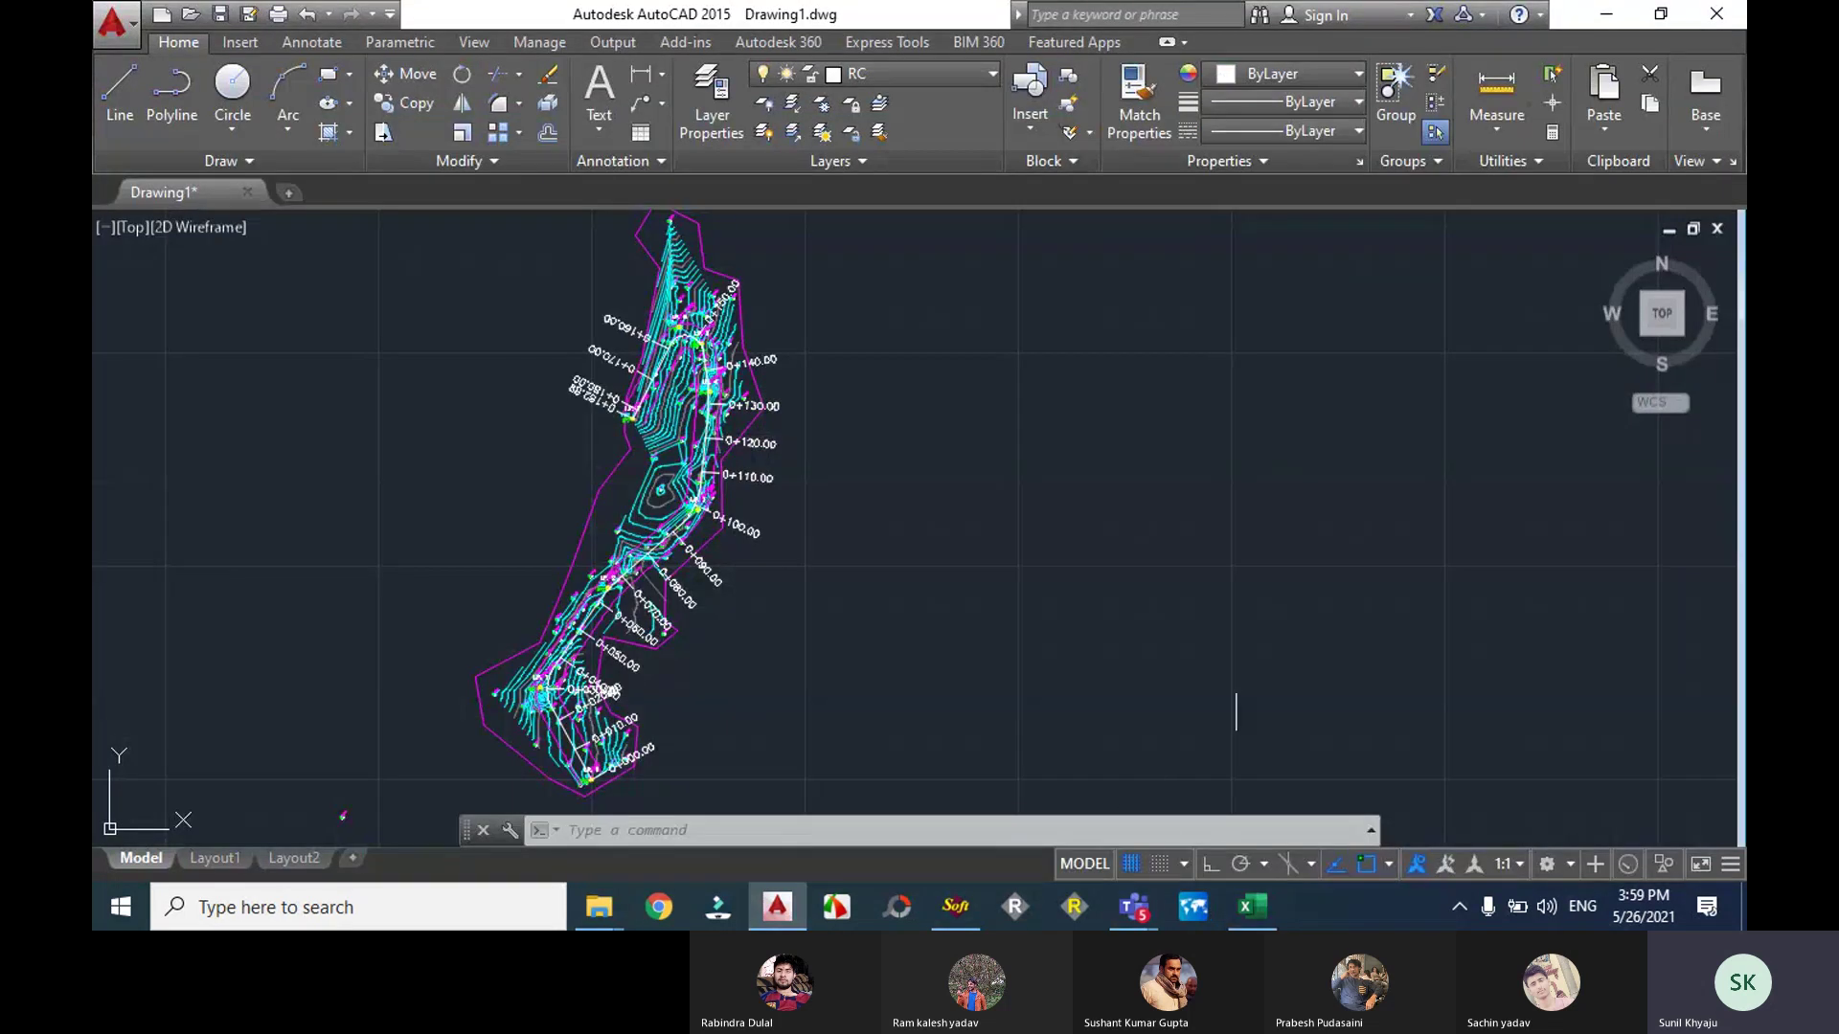
pyautogui.click(779, 908)
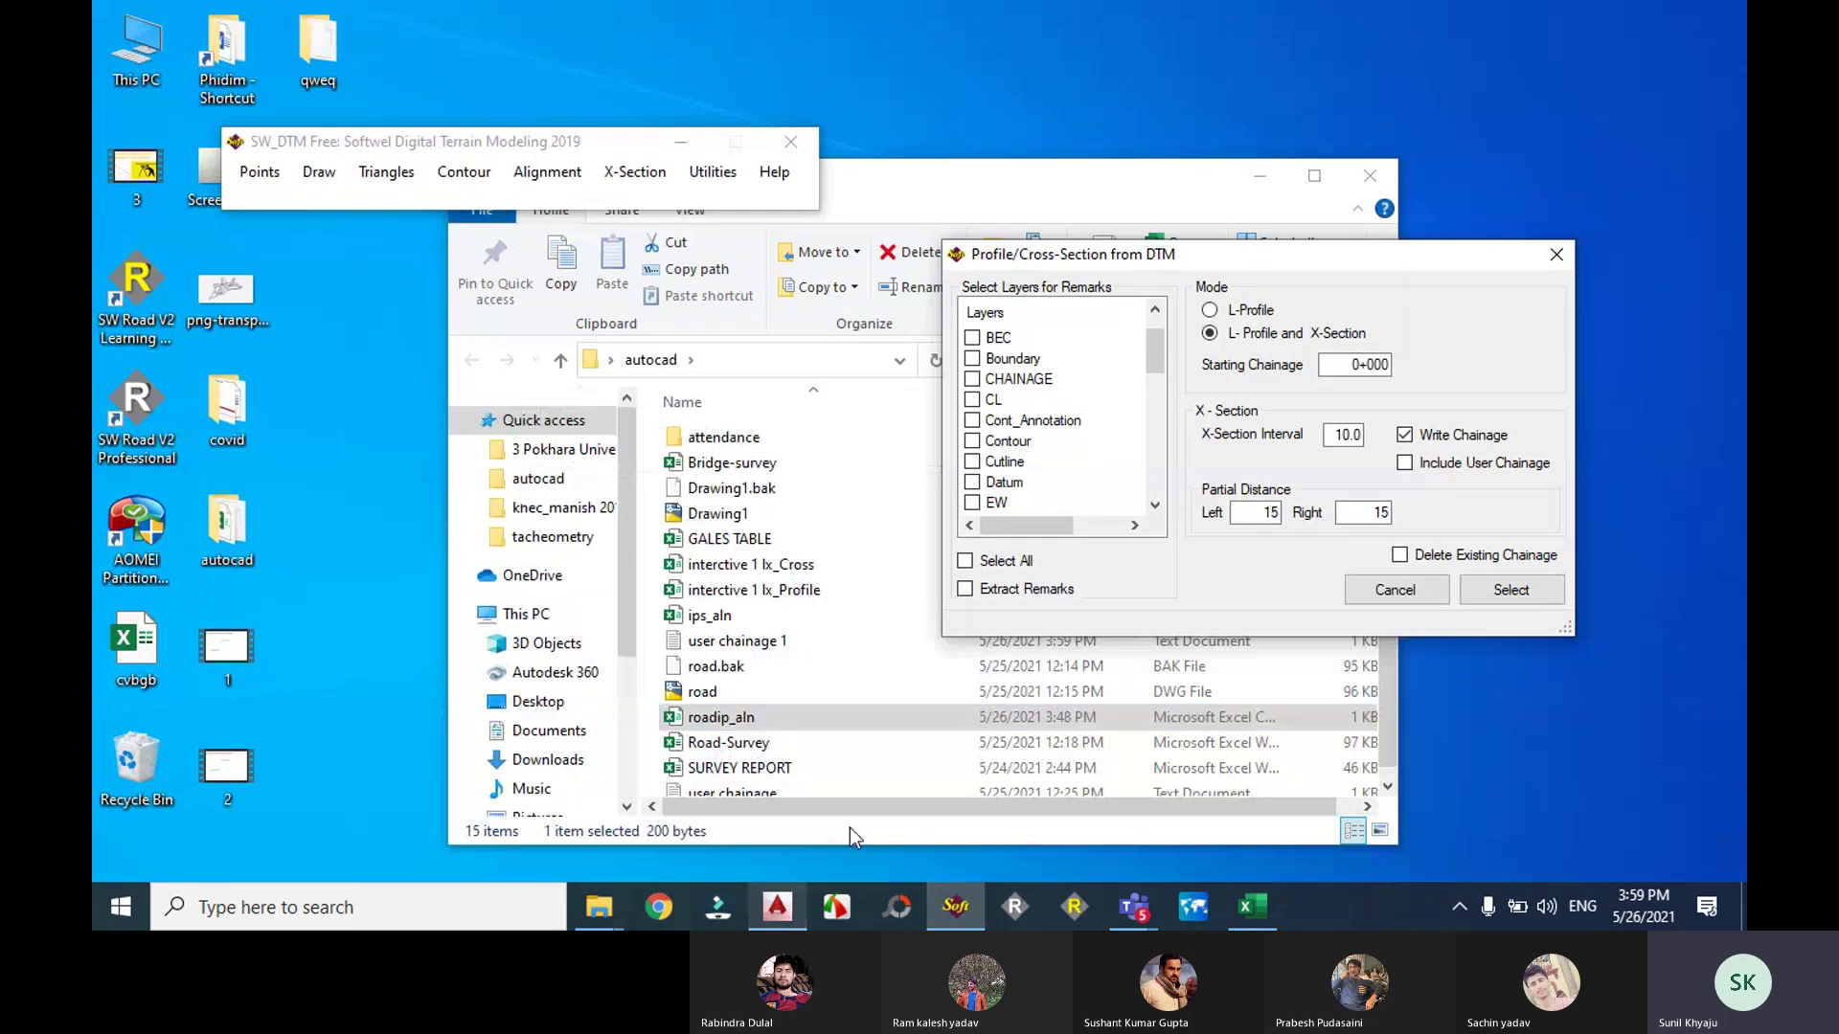
pyautogui.click(956, 907)
pyautogui.click(963, 912)
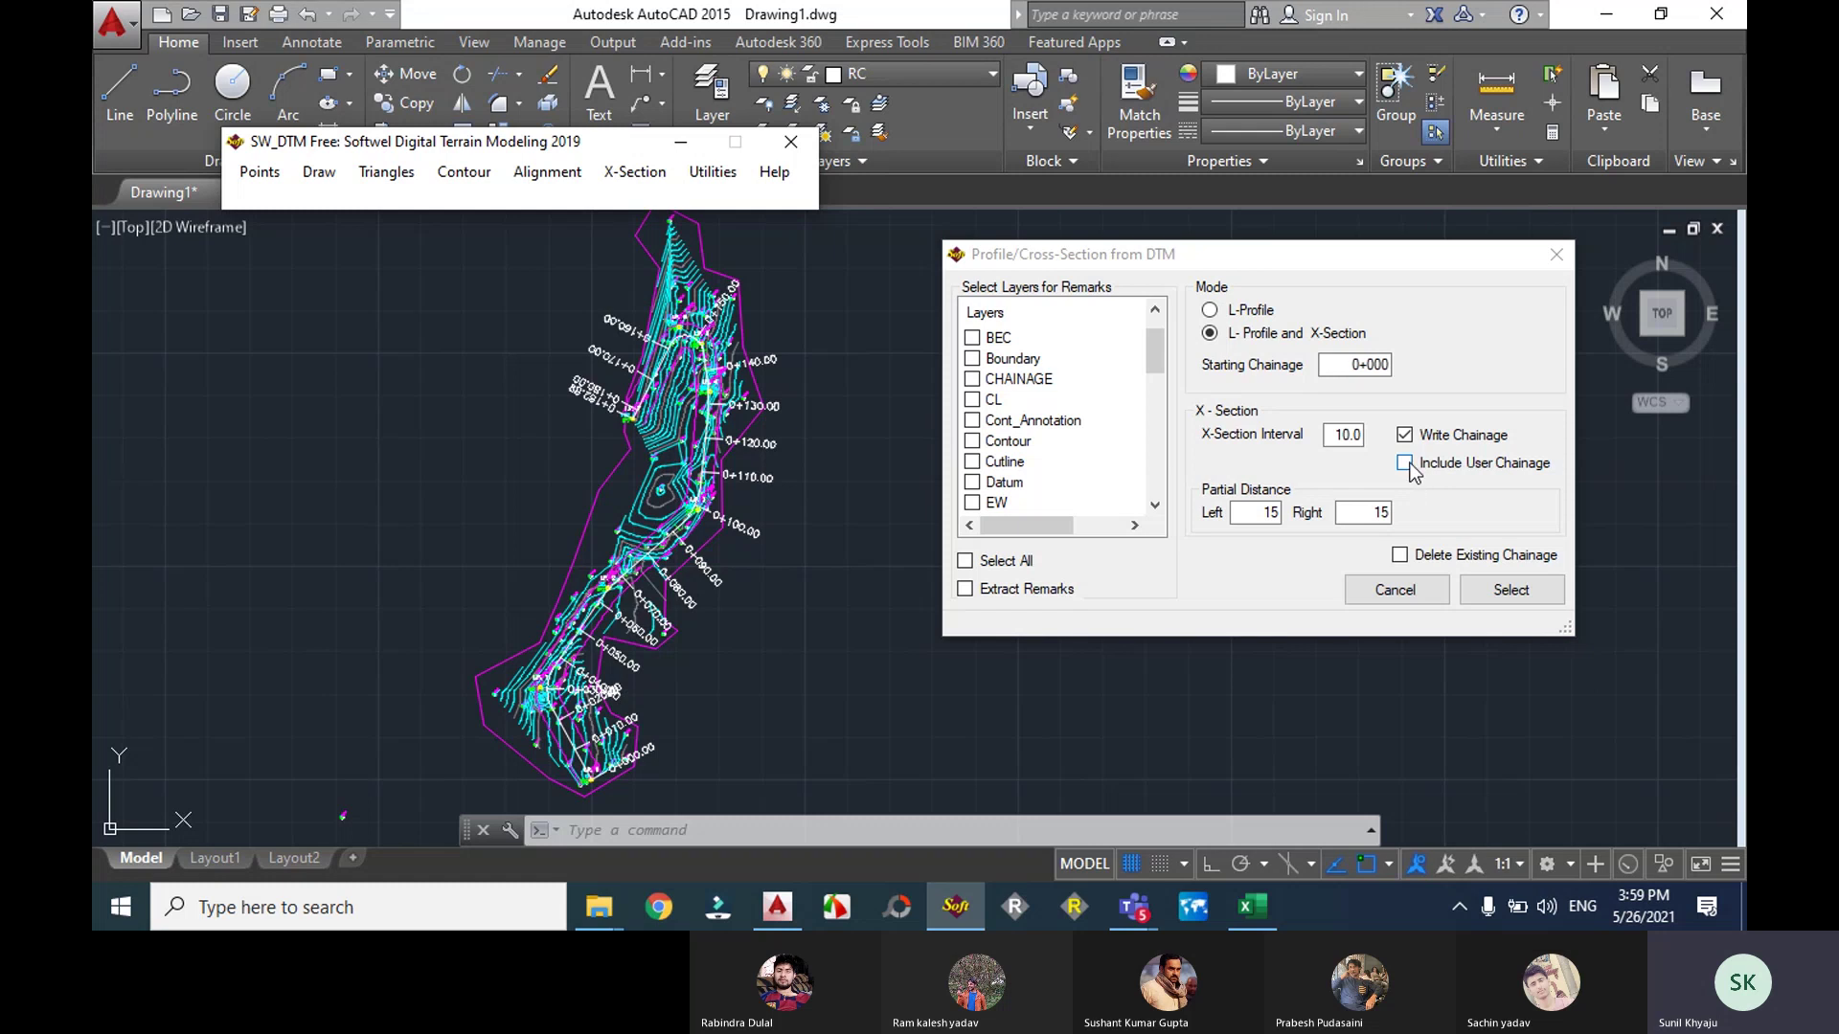
pyautogui.click(1405, 462)
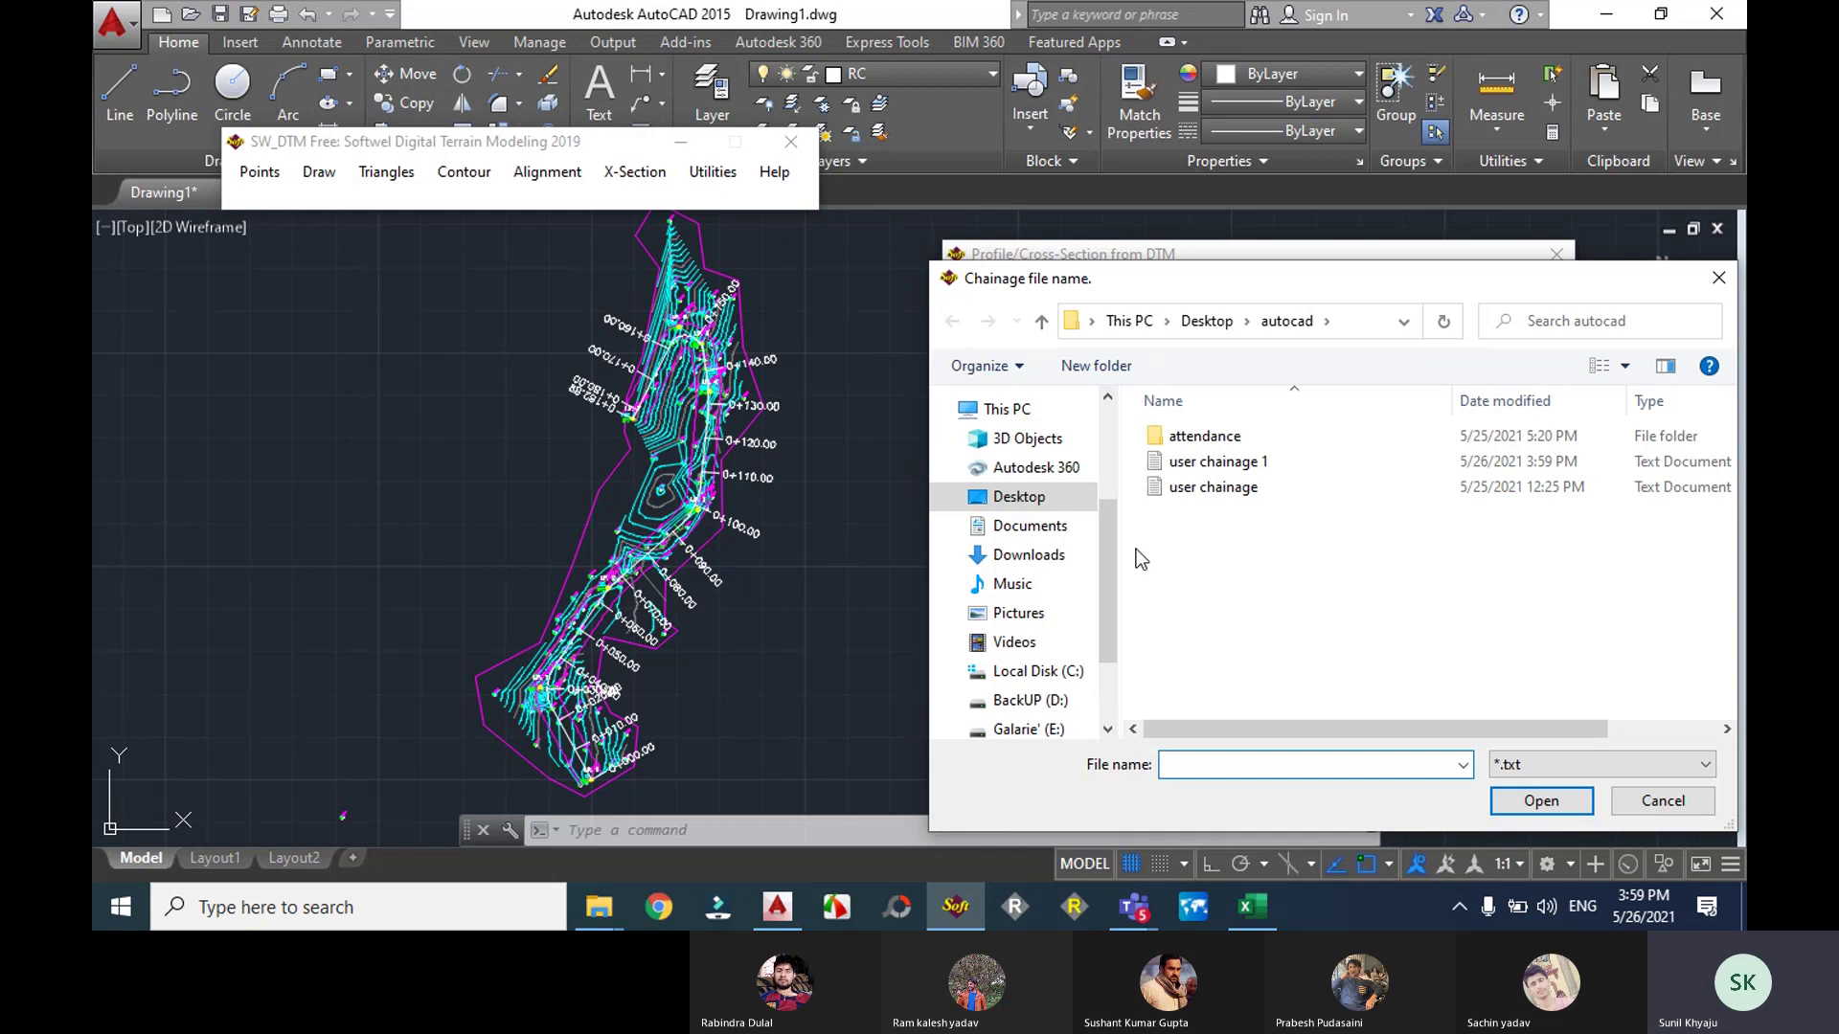
pyautogui.doubleClick(1211, 469)
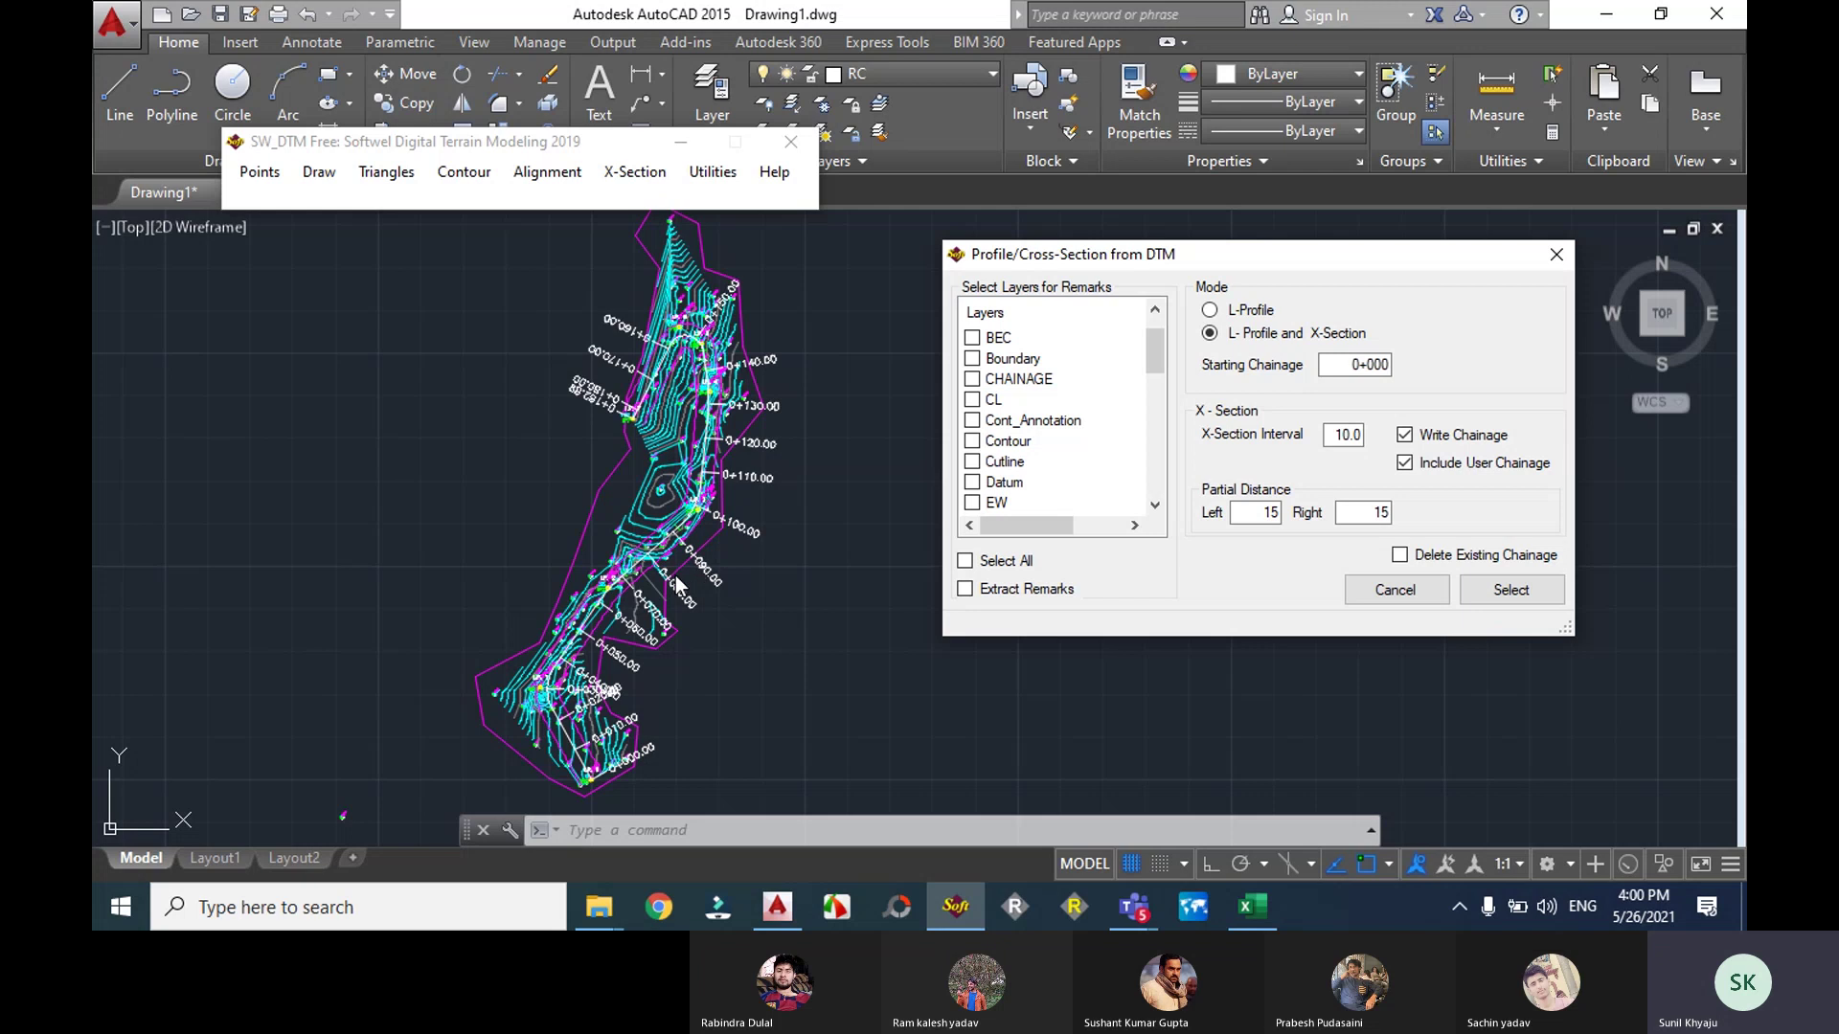
pyautogui.click(1400, 556)
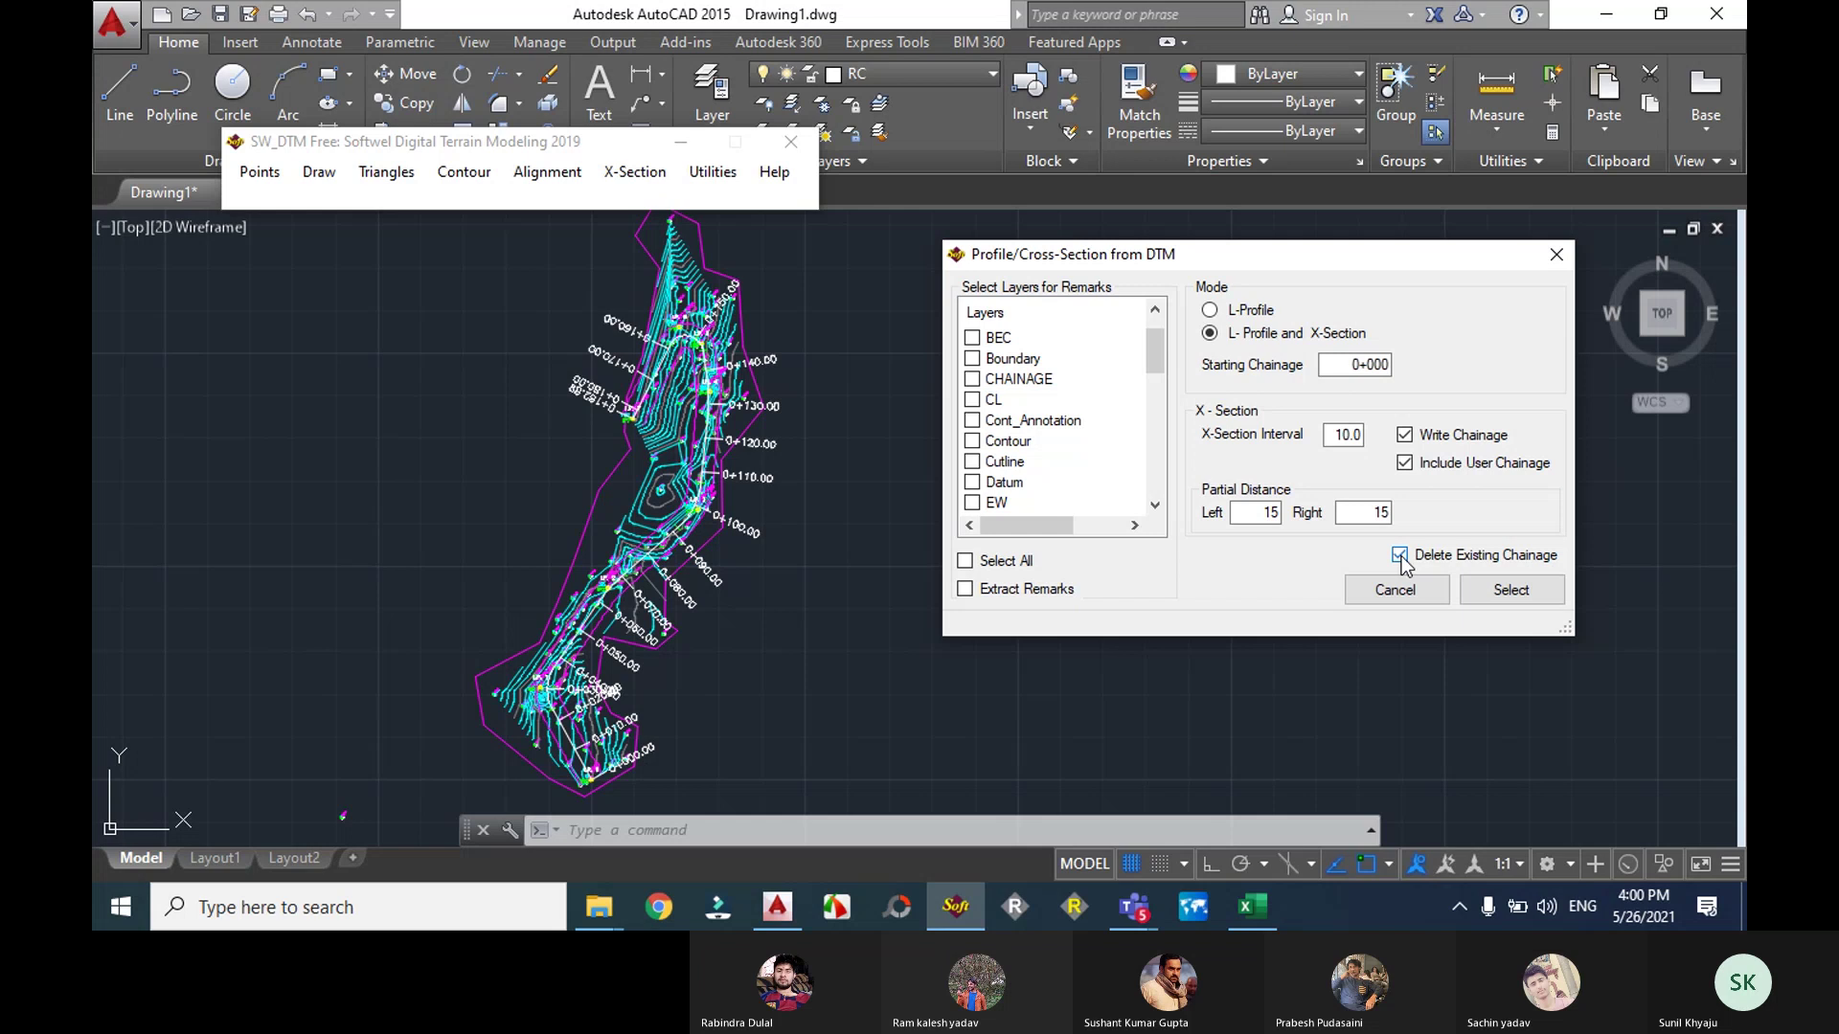
# Step: Extract the profile and cross-sections to a CSV file named LX, picking the alignment near its starting chainage at I.P. 0
pyautogui.click(1498, 590)
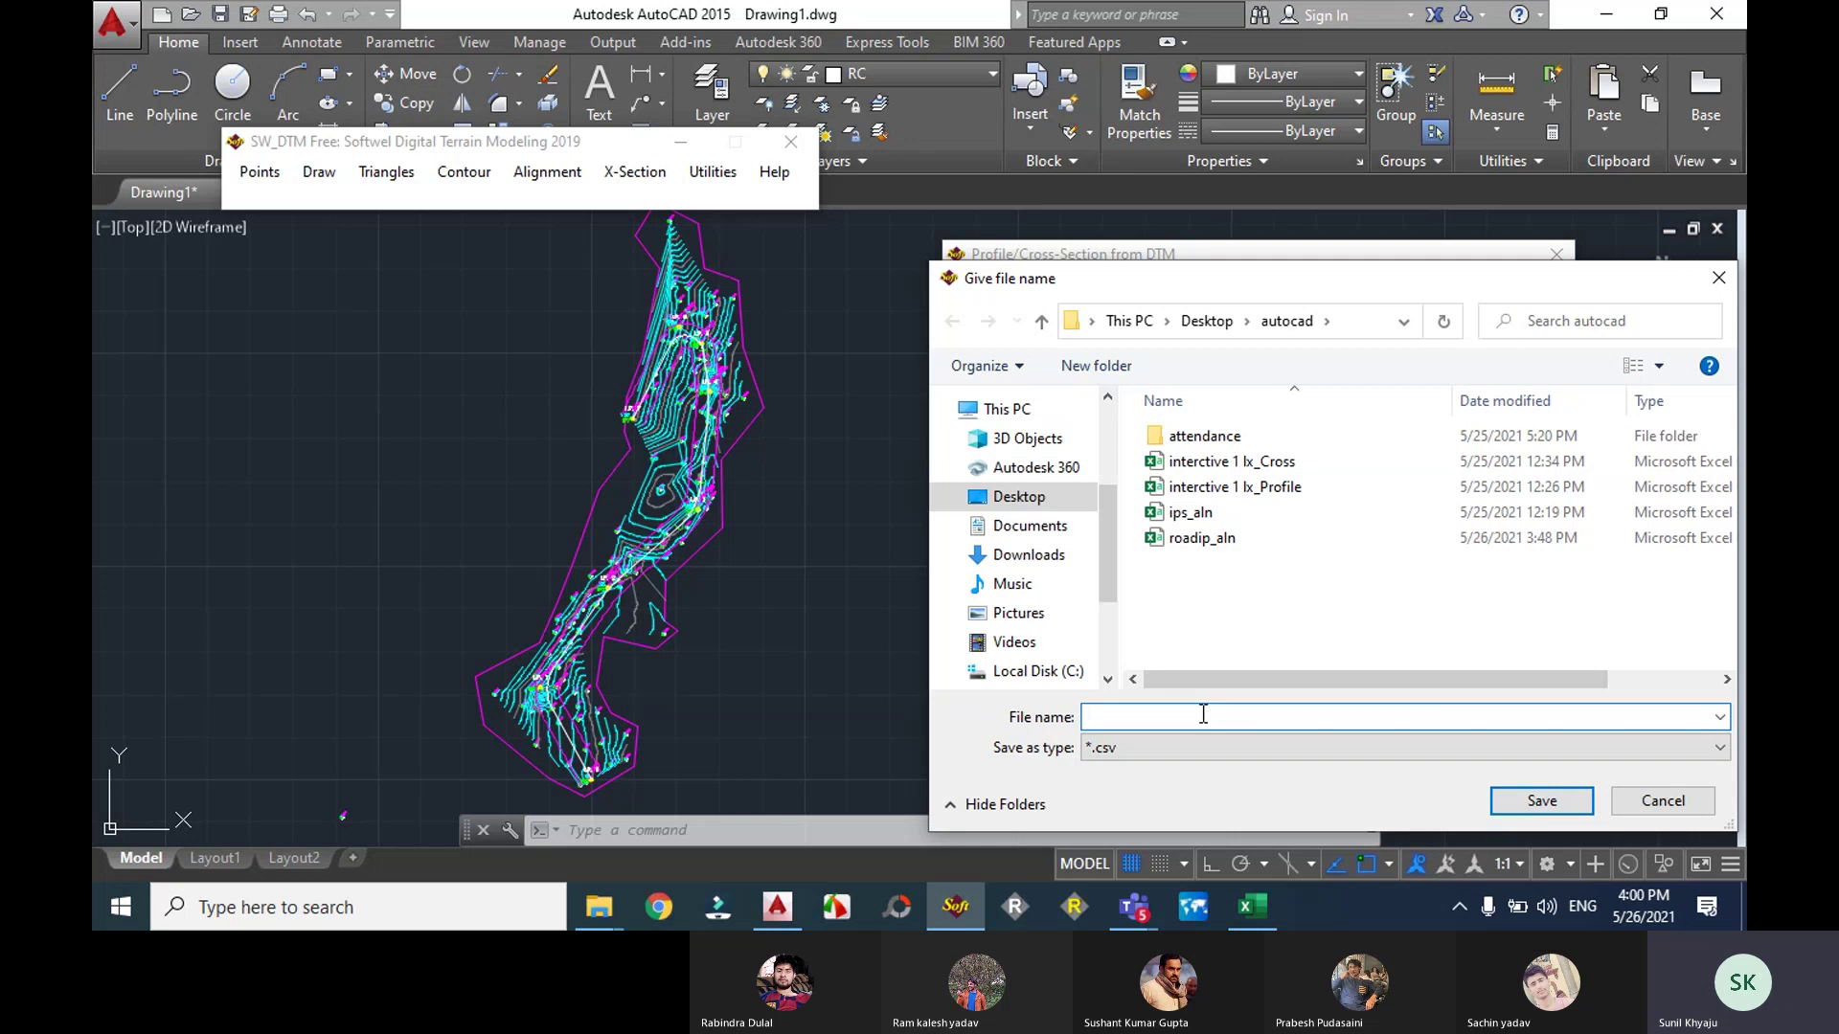
pyautogui.write('LX')
pyautogui.click(1540, 803)
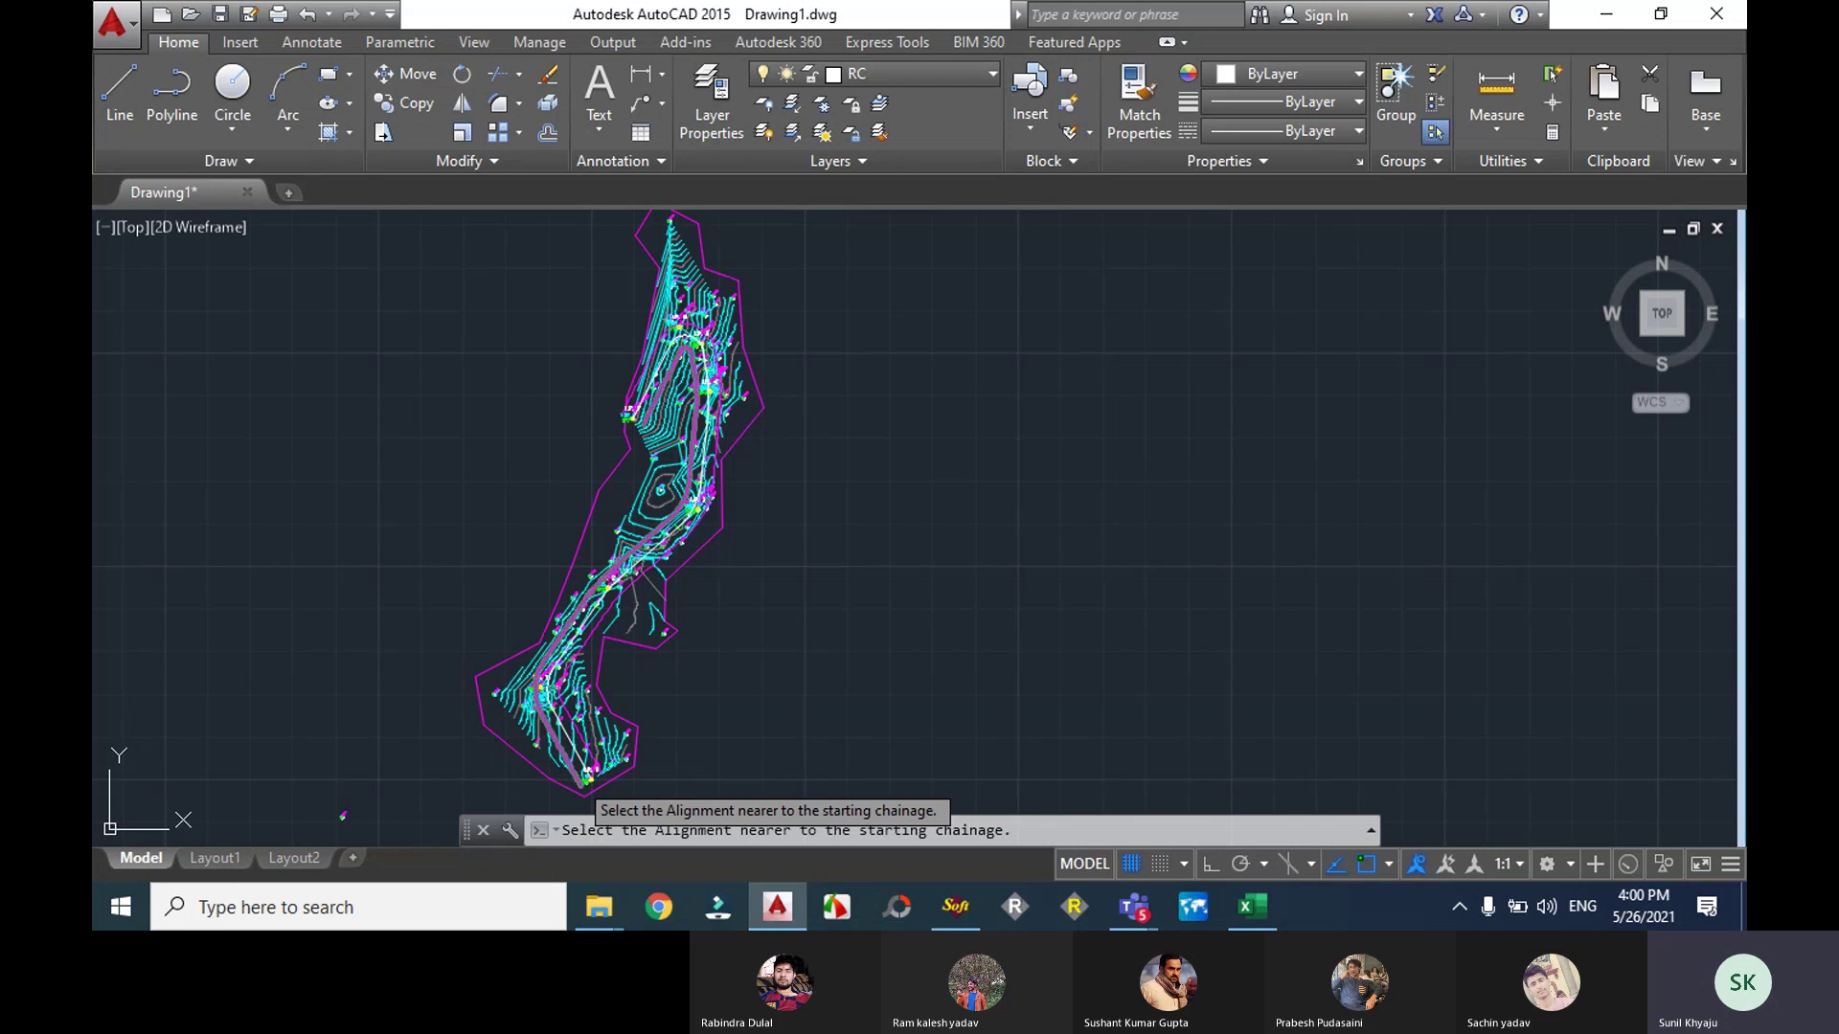
pyautogui.scroll(6, 586, 787)
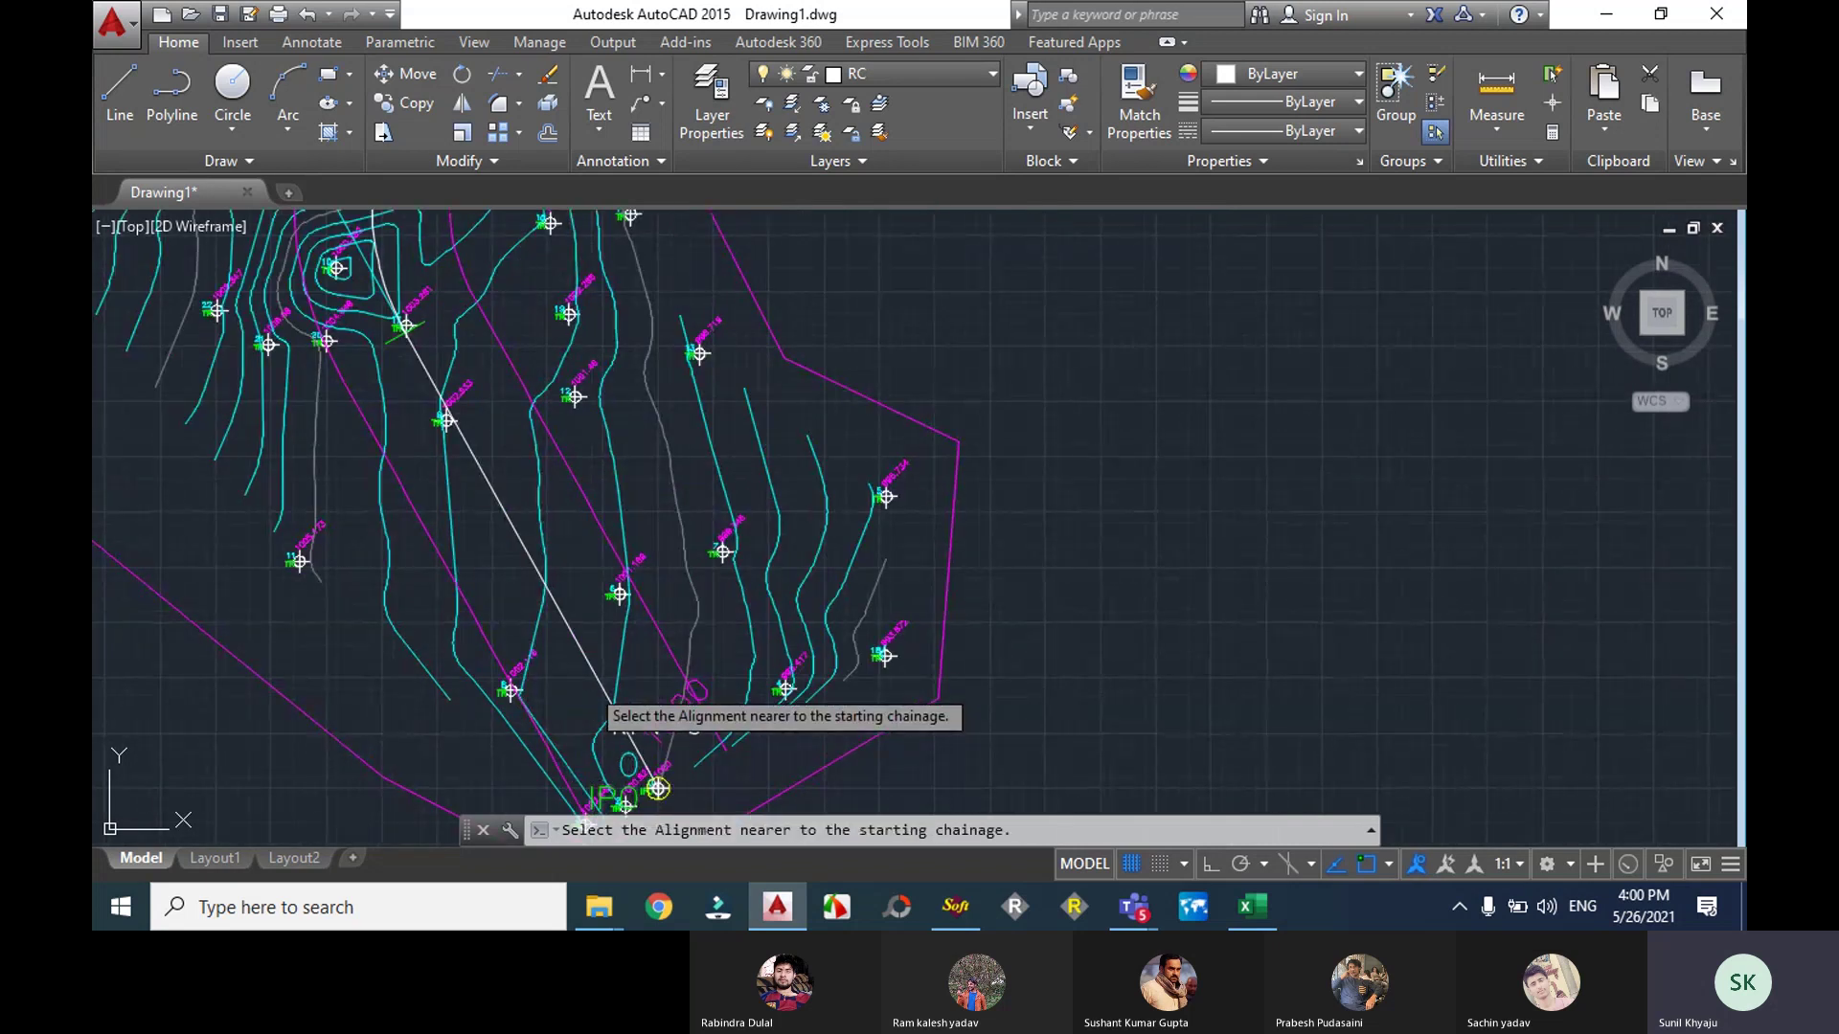
pyautogui.click(591, 670)
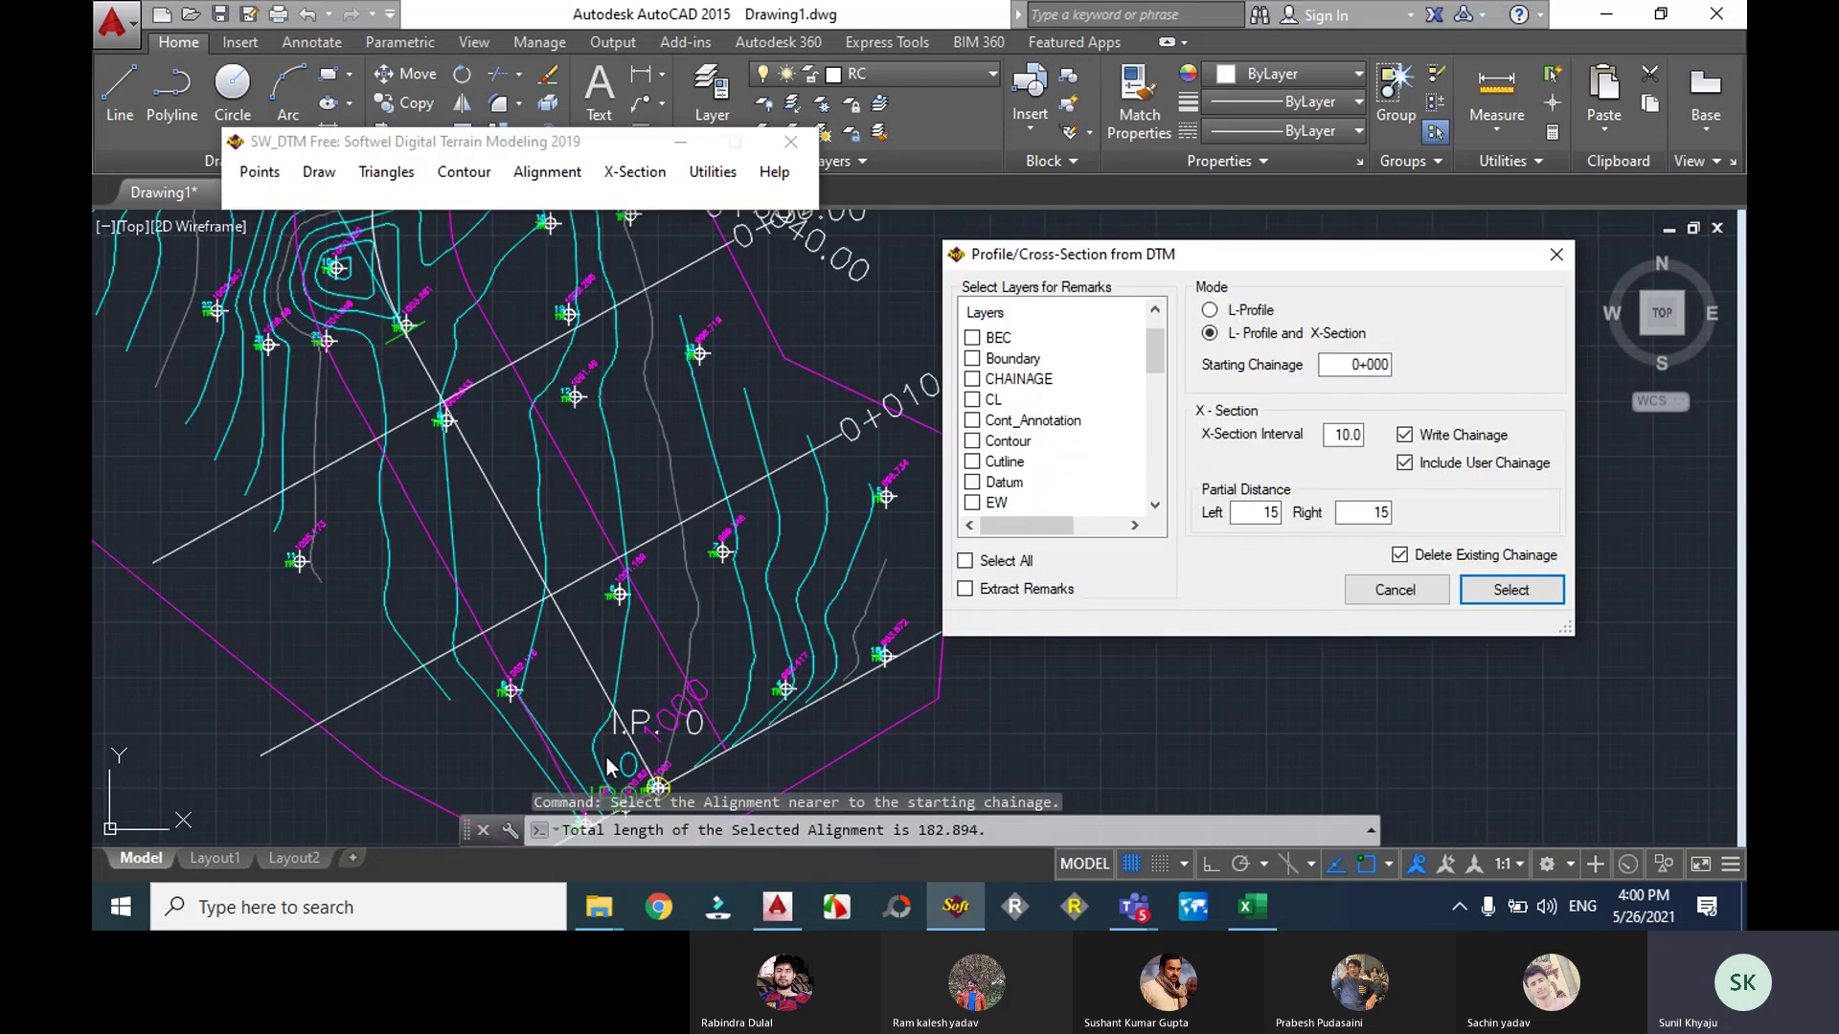
pyautogui.press('Return')
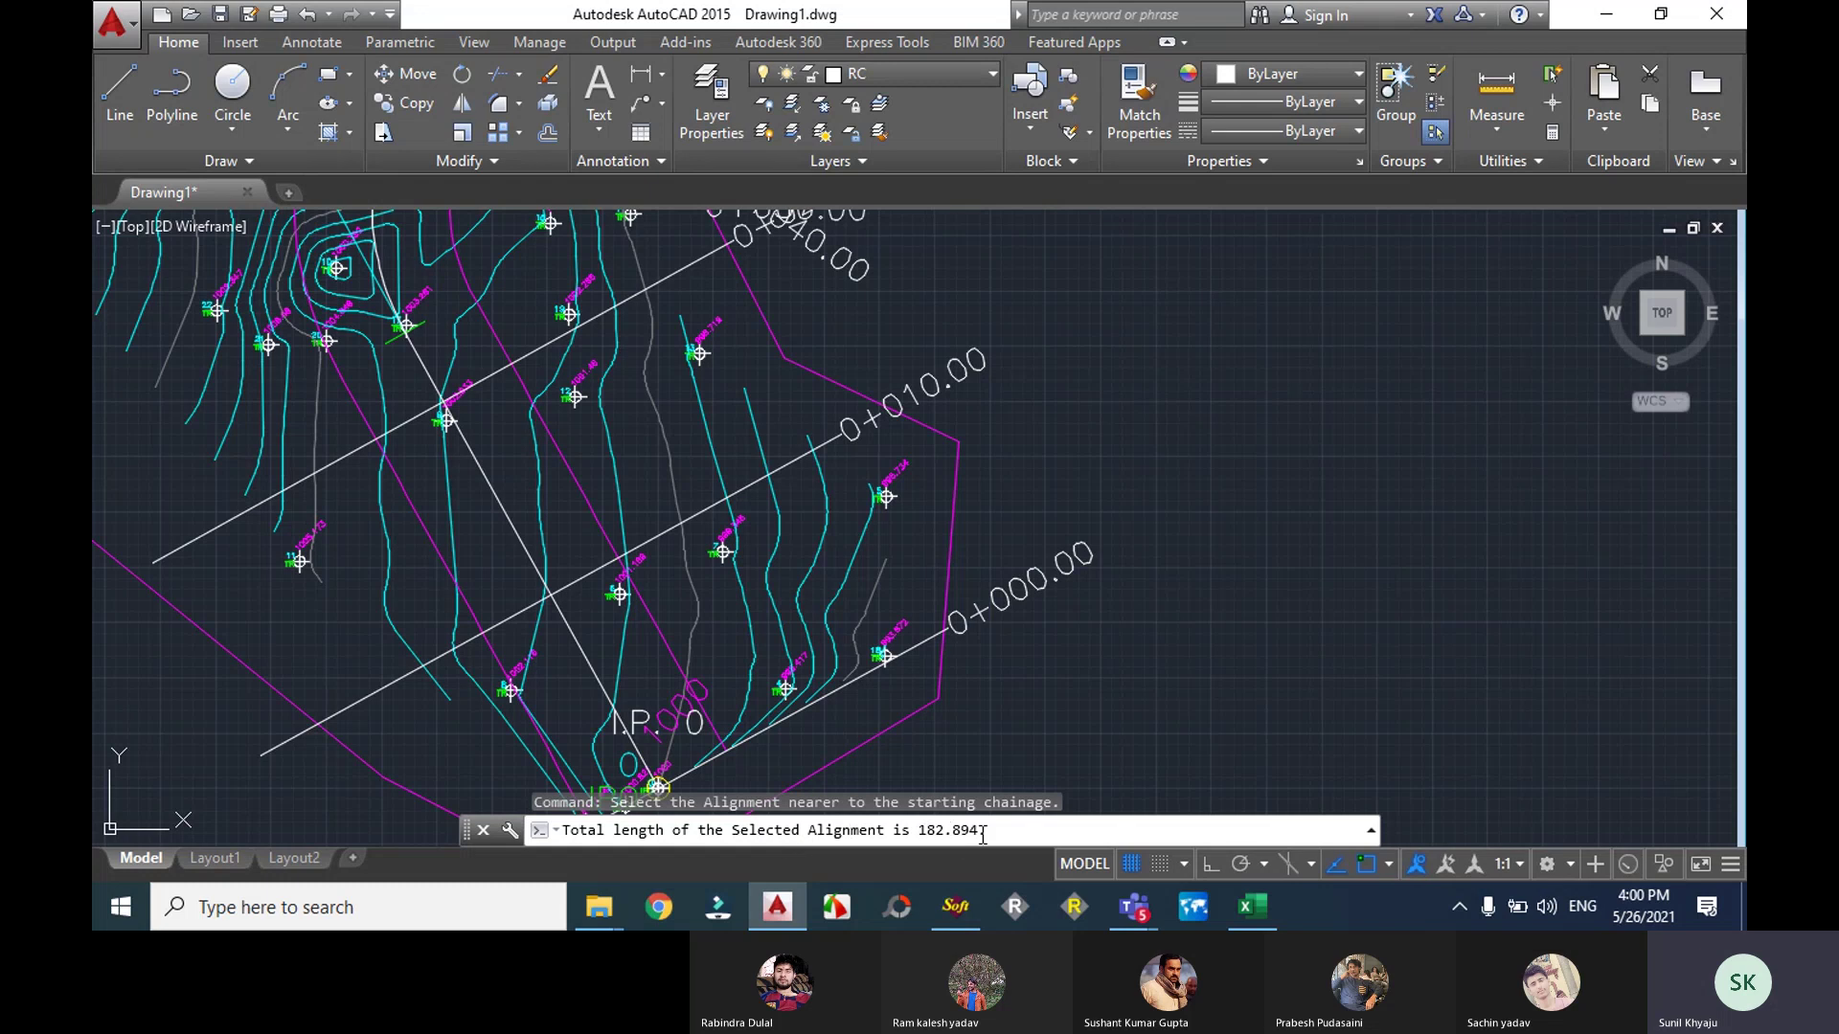
pyautogui.scroll(-5, 964, 731)
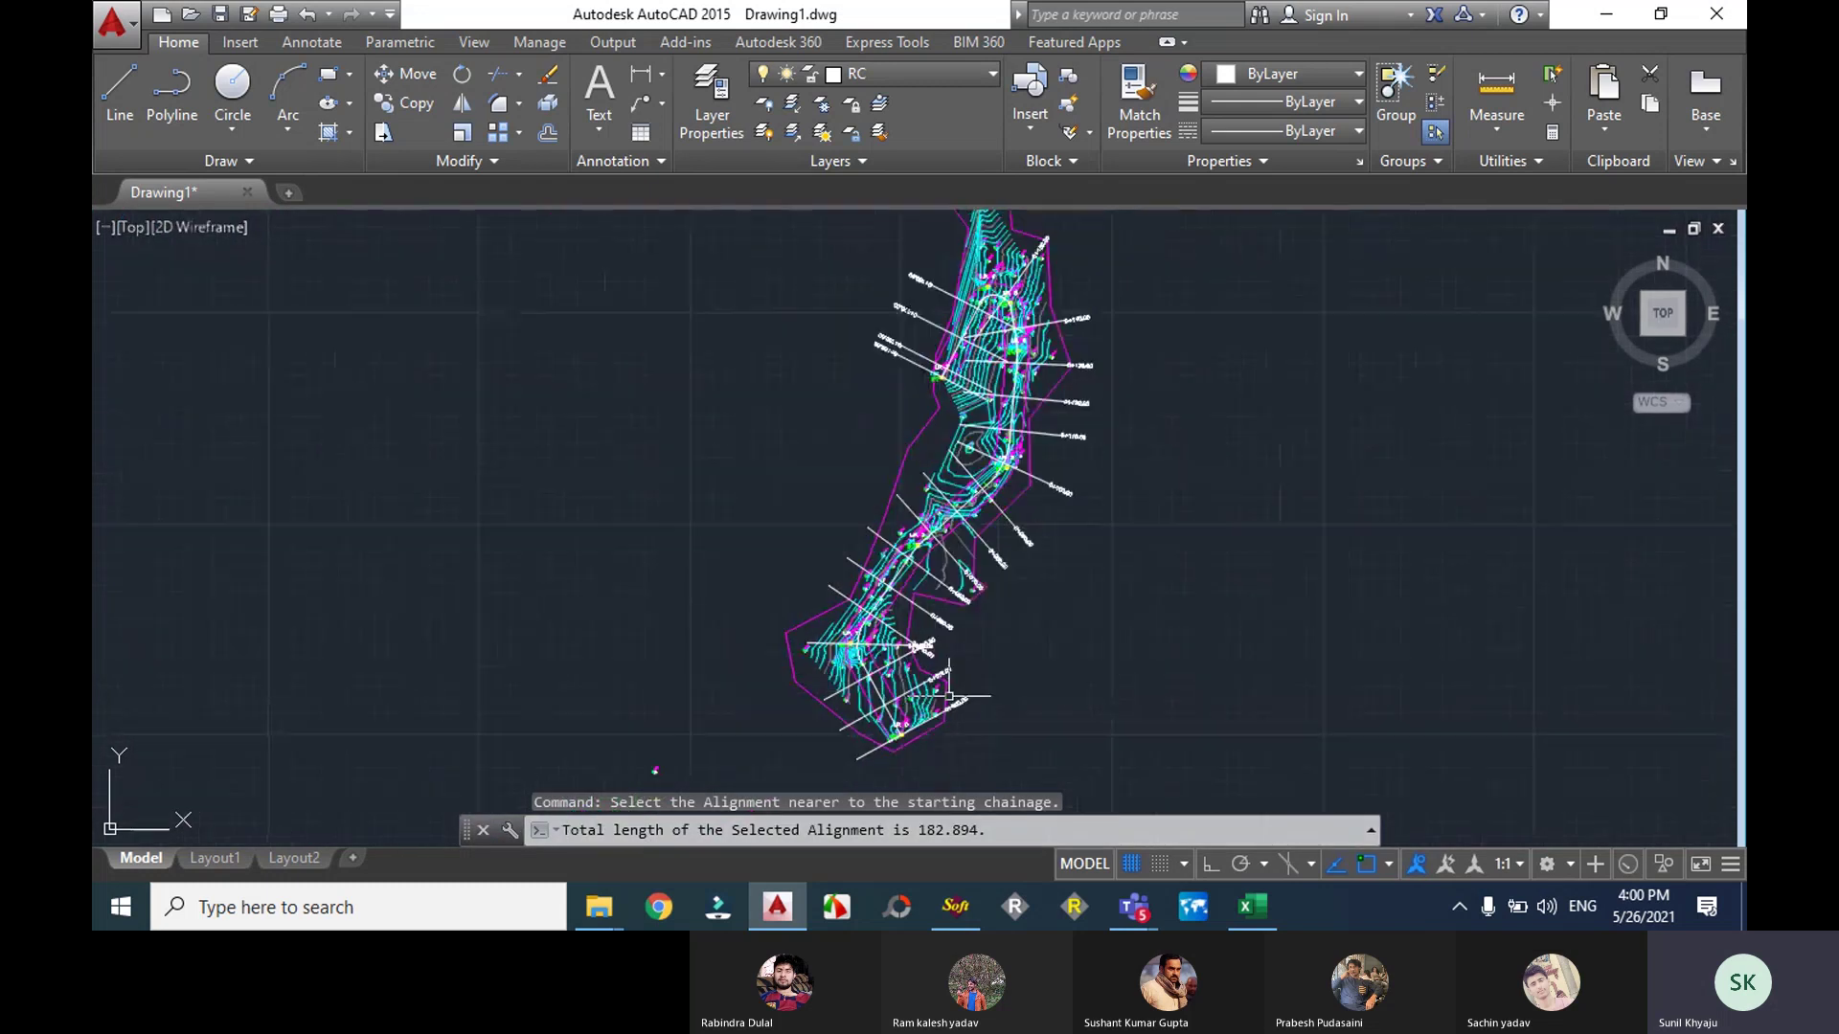
# Step: Examine the cross-section lines and chainage labels along the alignment, including those near its end at I.P. 7
pyautogui.scroll(2, 923, 433)
pyautogui.scroll(4, 953, 606)
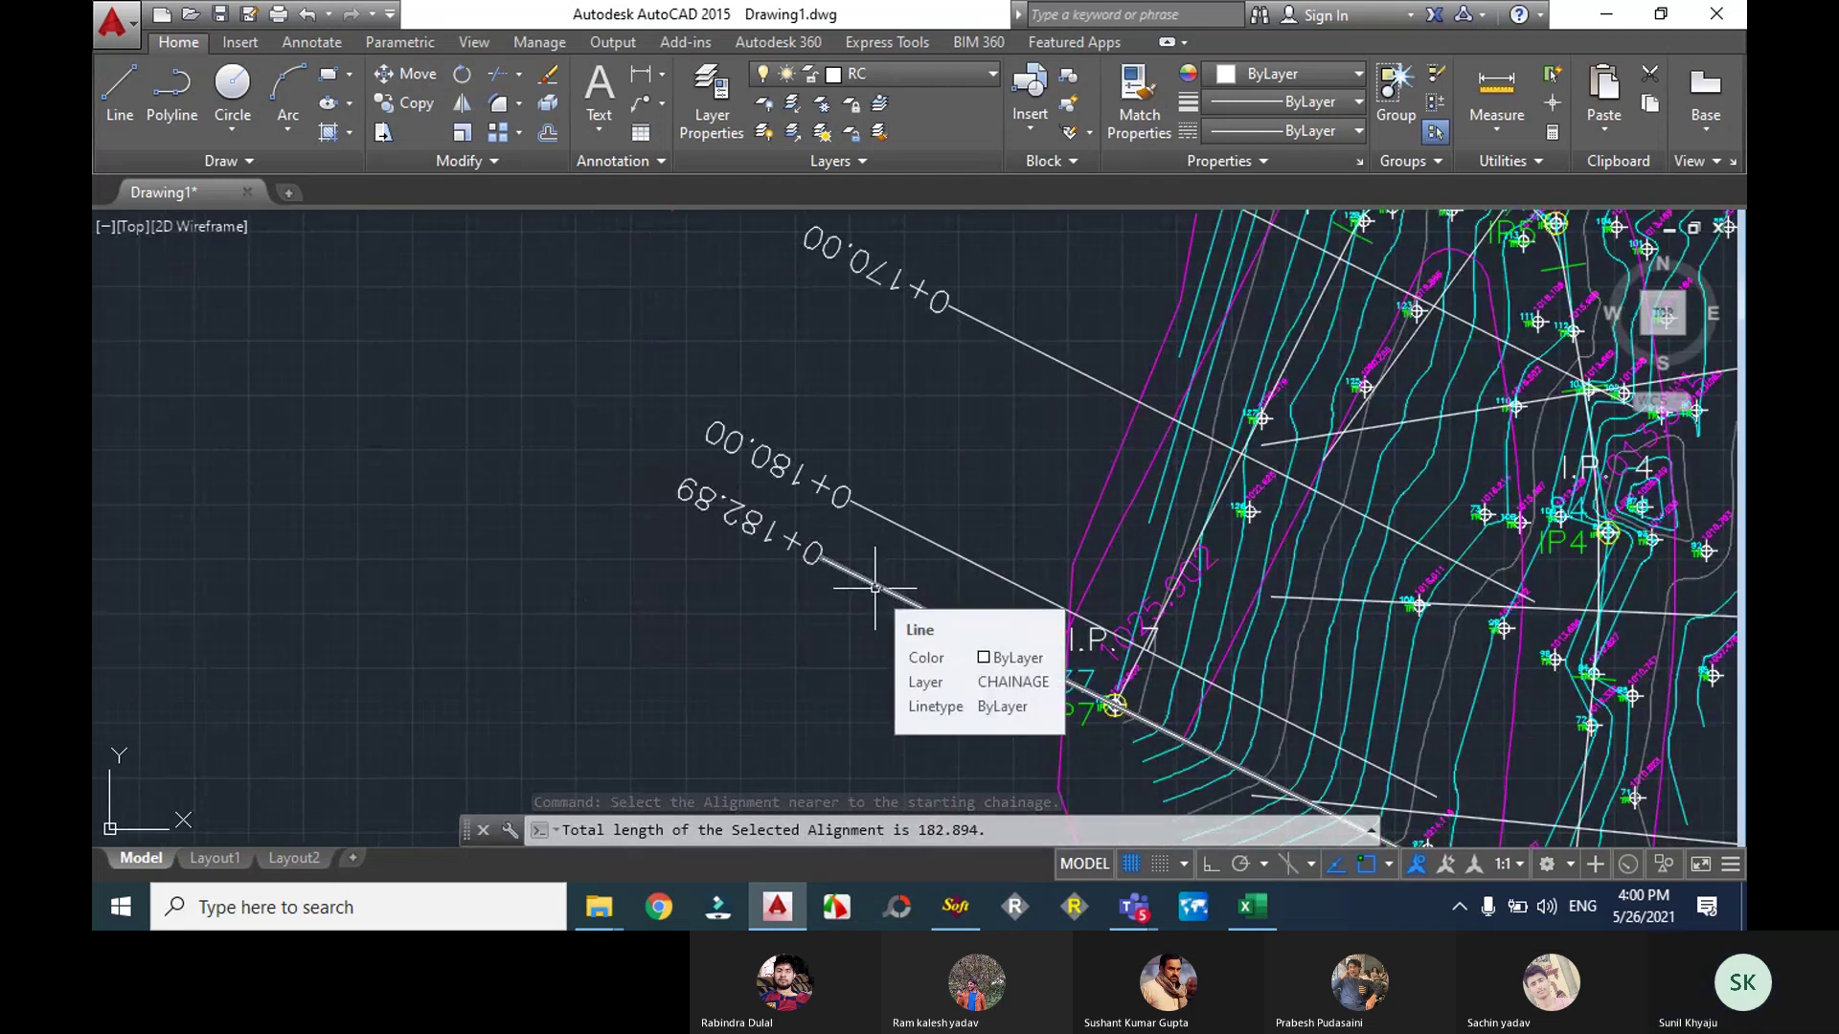
pyautogui.scroll(-4, 874, 588)
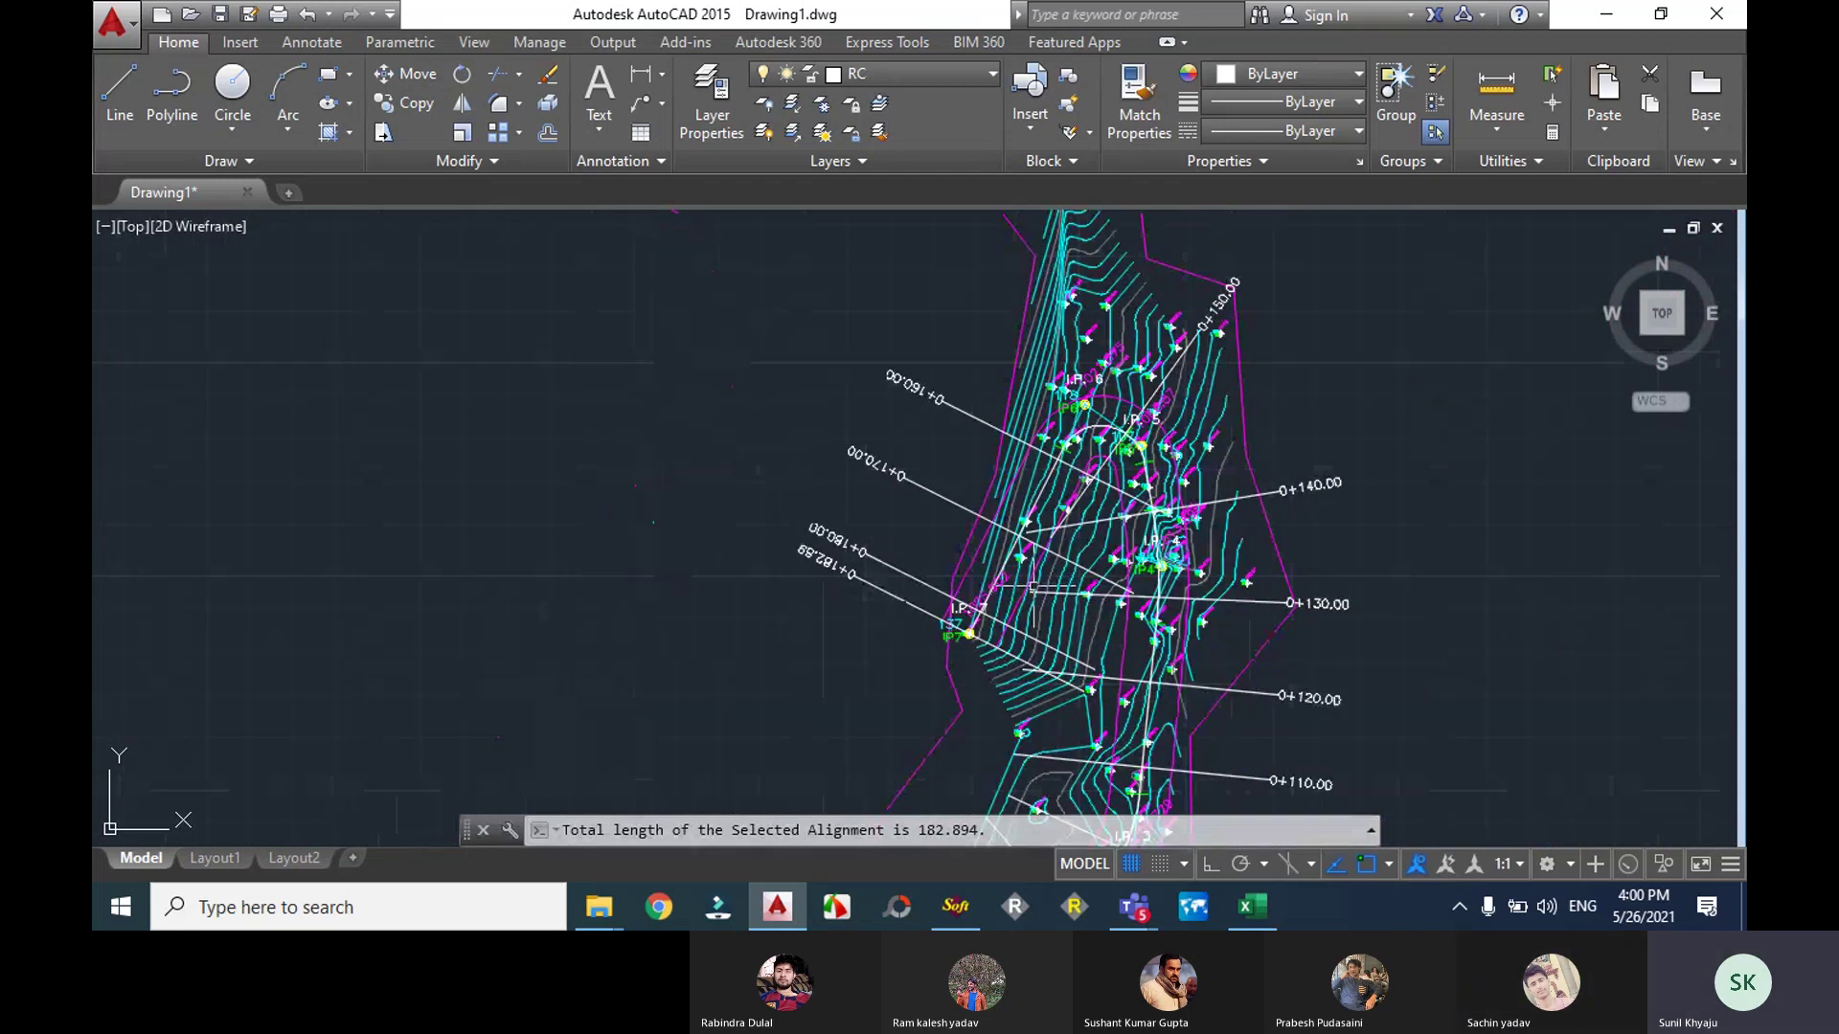
pyautogui.scroll(-5, 1140, 690)
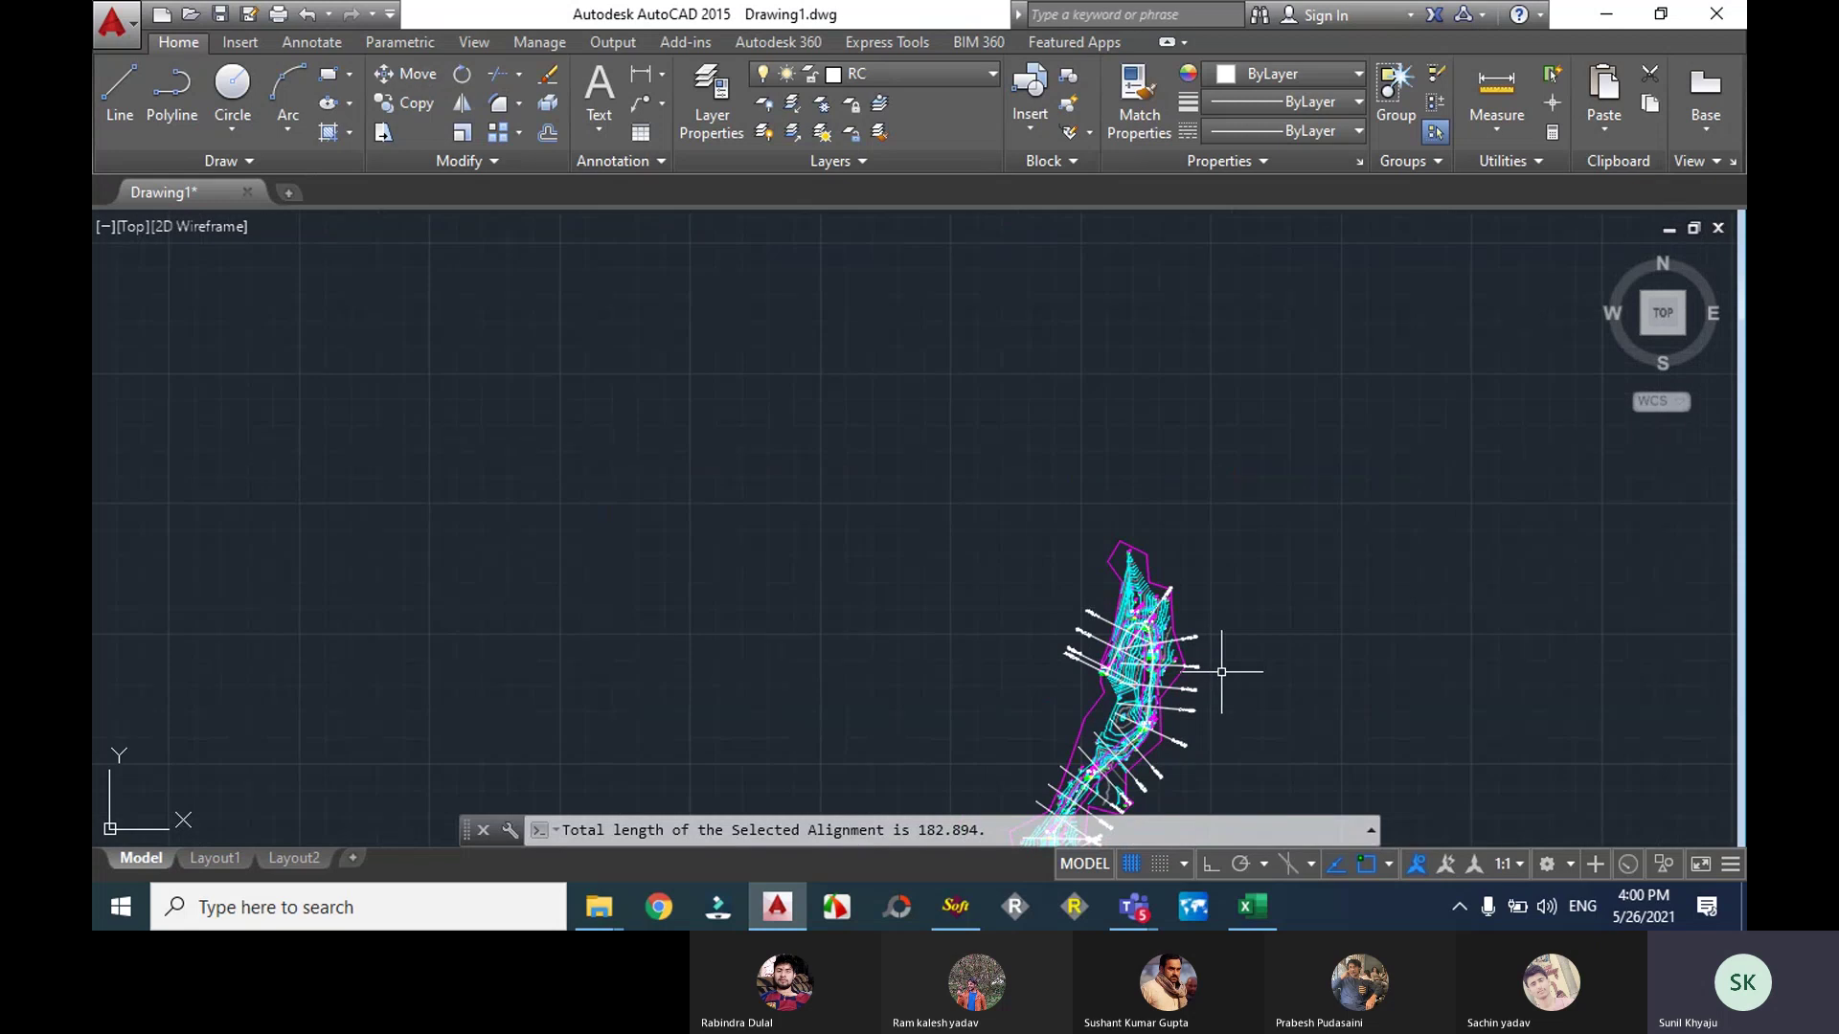
pyautogui.moveTo(1178, 616)
pyautogui.mouseDown(button='middle')
pyautogui.moveTo(933, 440)
pyautogui.moveTo(875, 574)
pyautogui.mouseUp(button='middle')
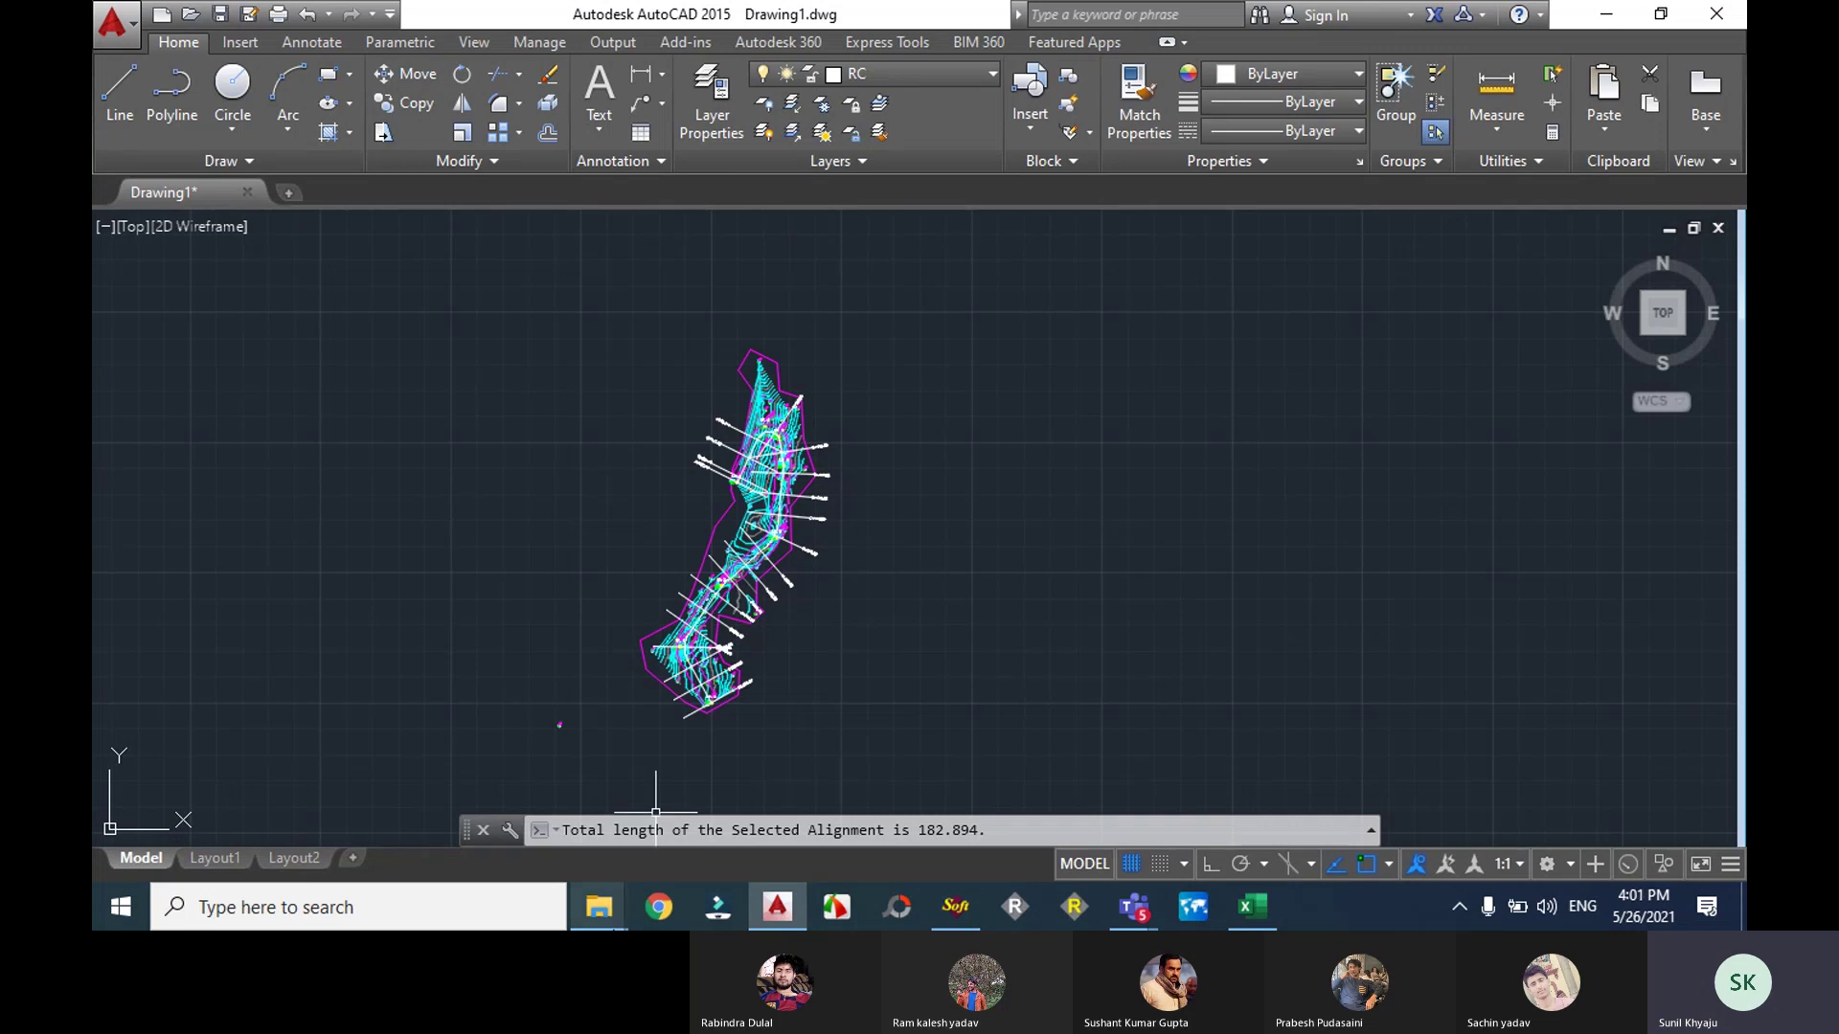
# Step: Switch to the autocad folder in File Explorer and open the LX_Cross file in Excel
pyautogui.moveTo(609, 918)
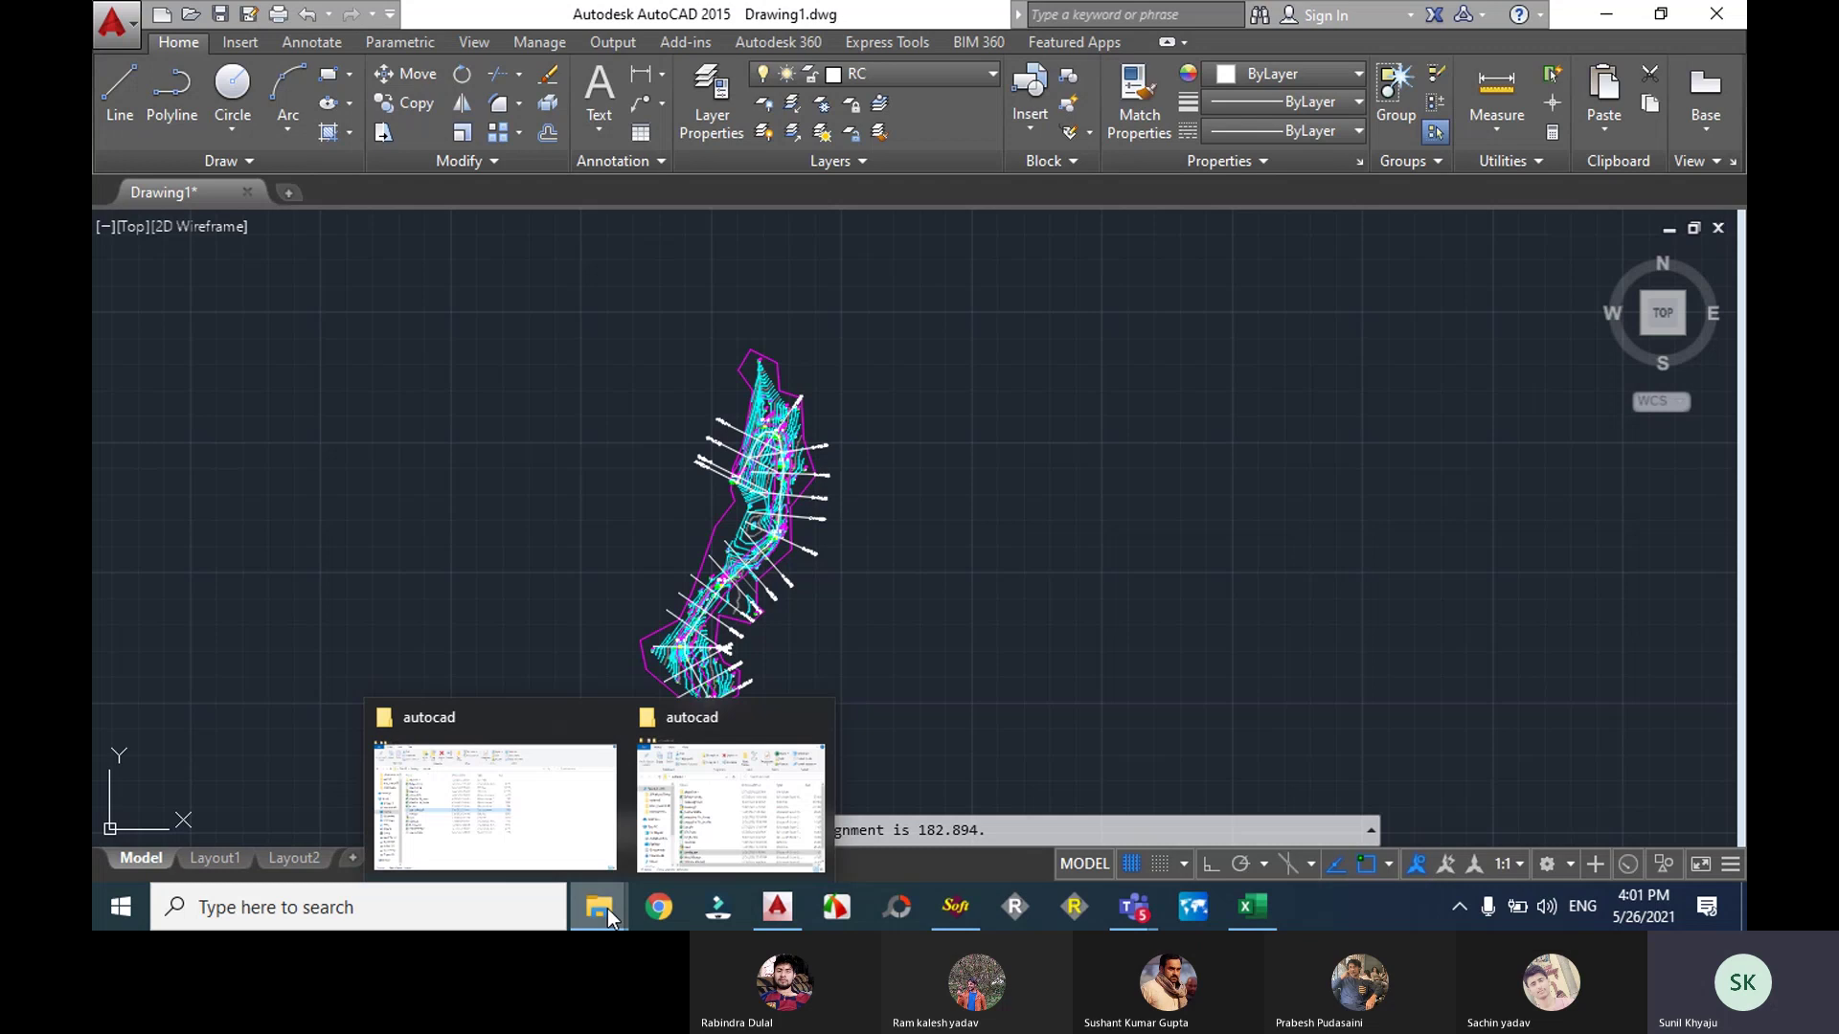
pyautogui.click(692, 800)
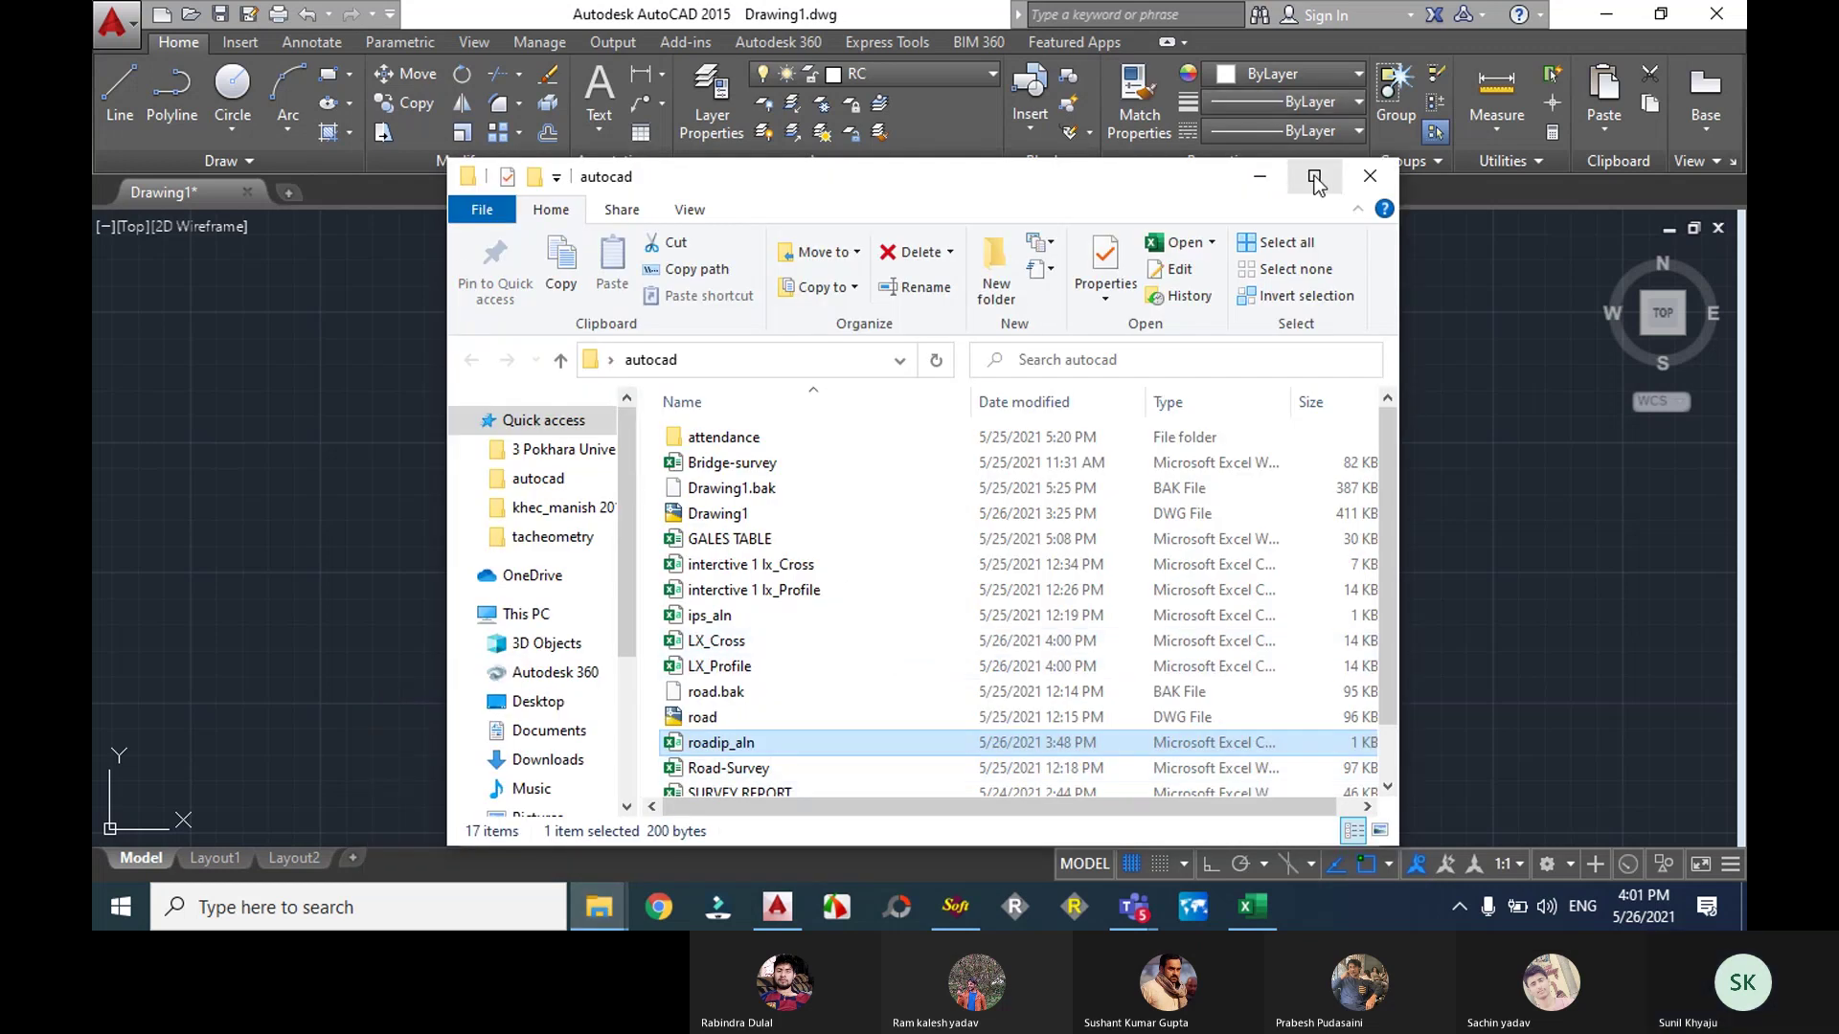
pyautogui.click(1316, 184)
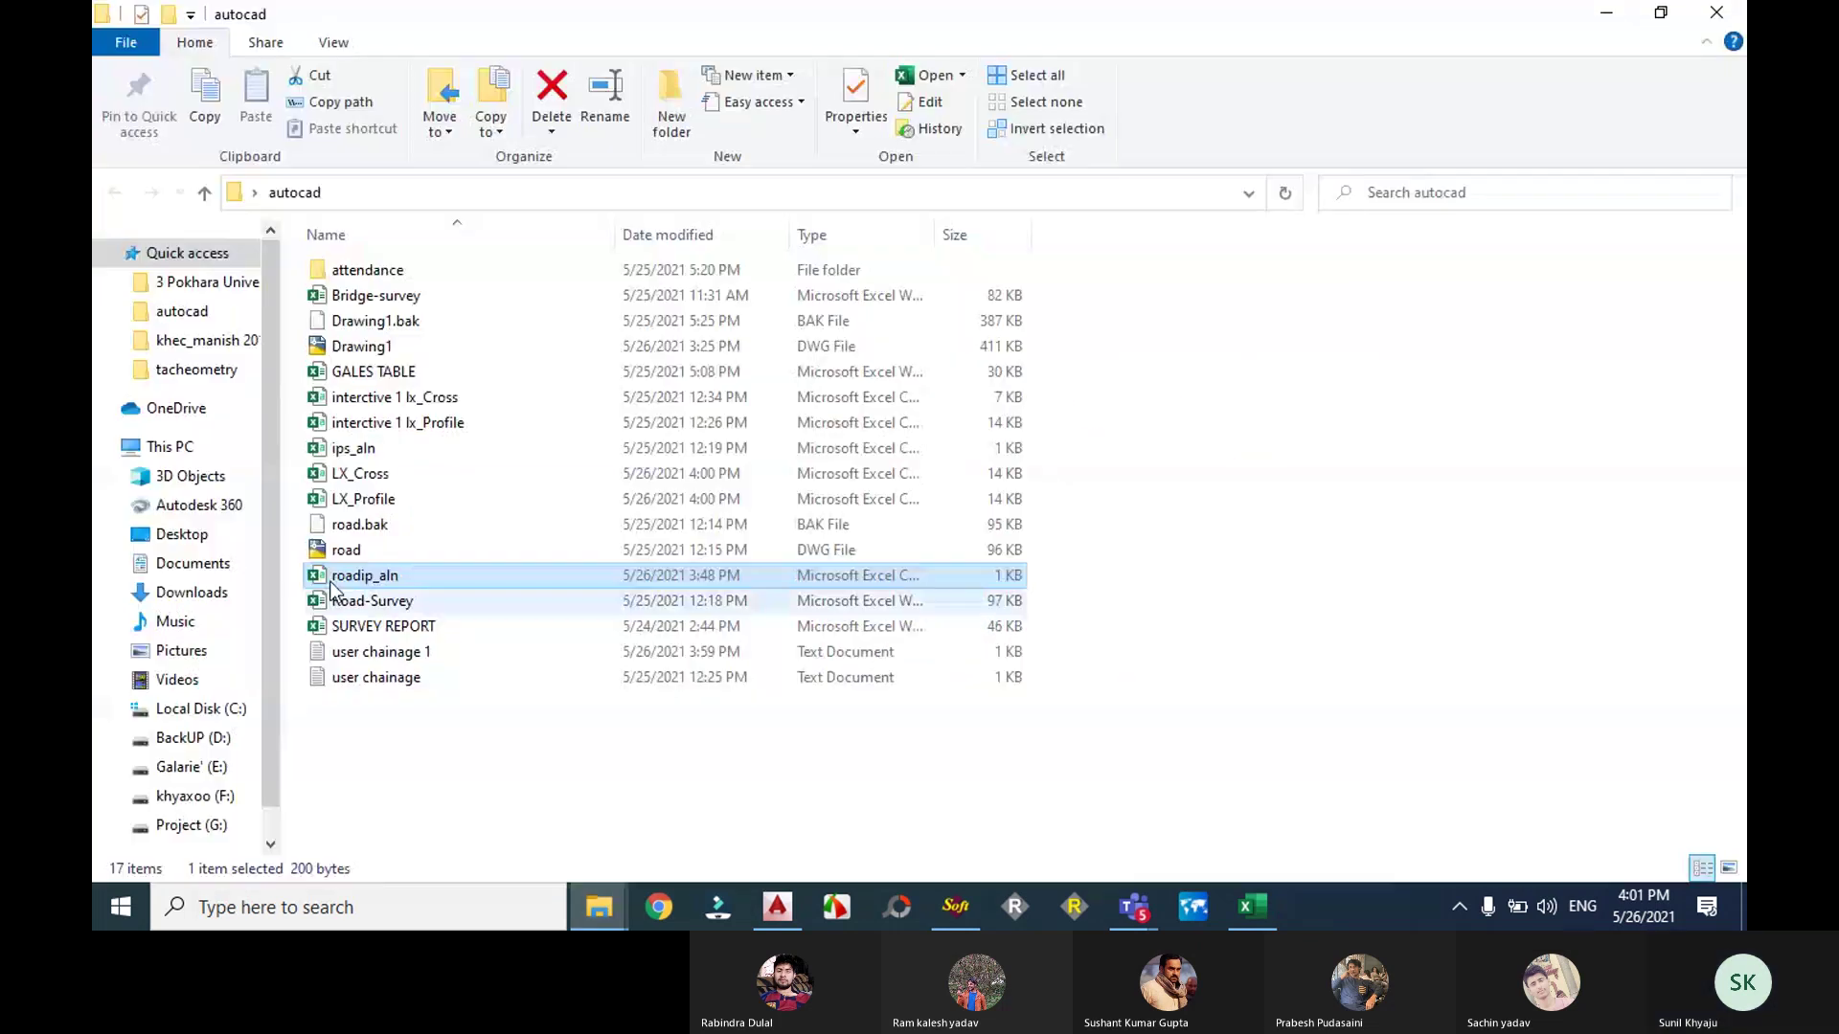
pyautogui.doubleClick(387, 473)
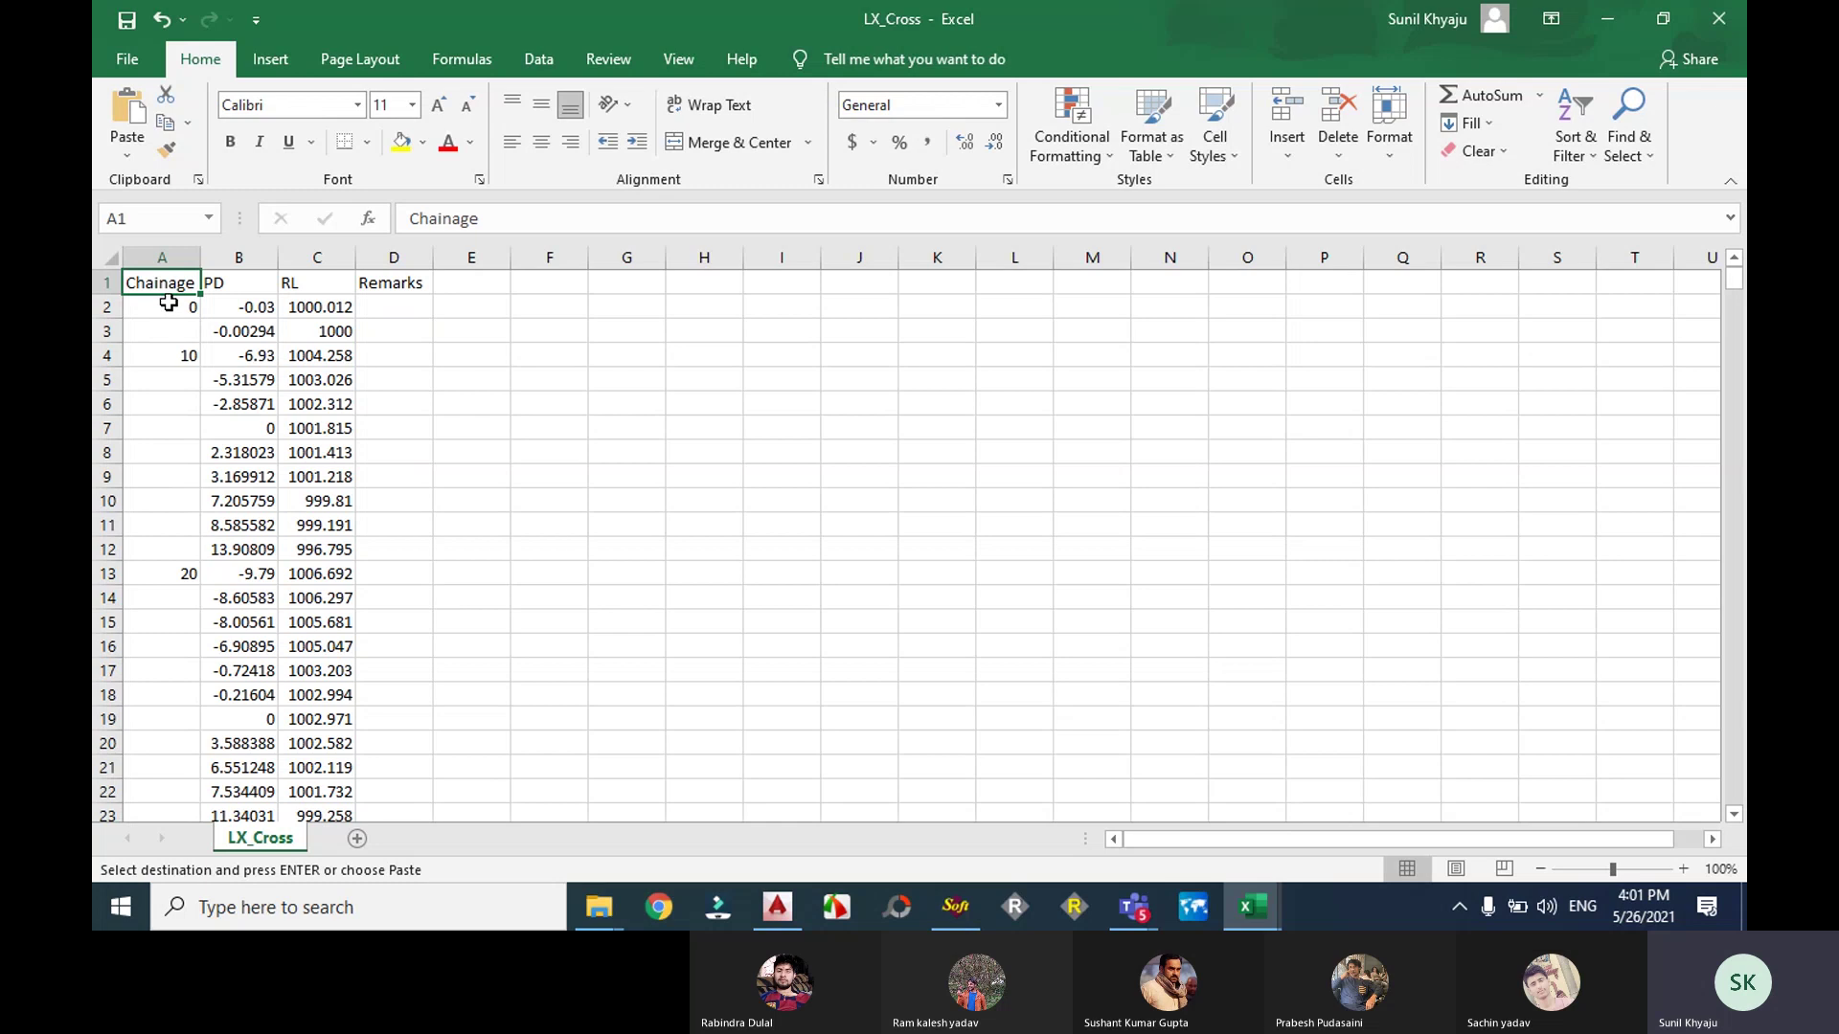
# Step: Enter BC1 in the Remarks column at cell D24, beside chainage 23.576
pyautogui.click(185, 571)
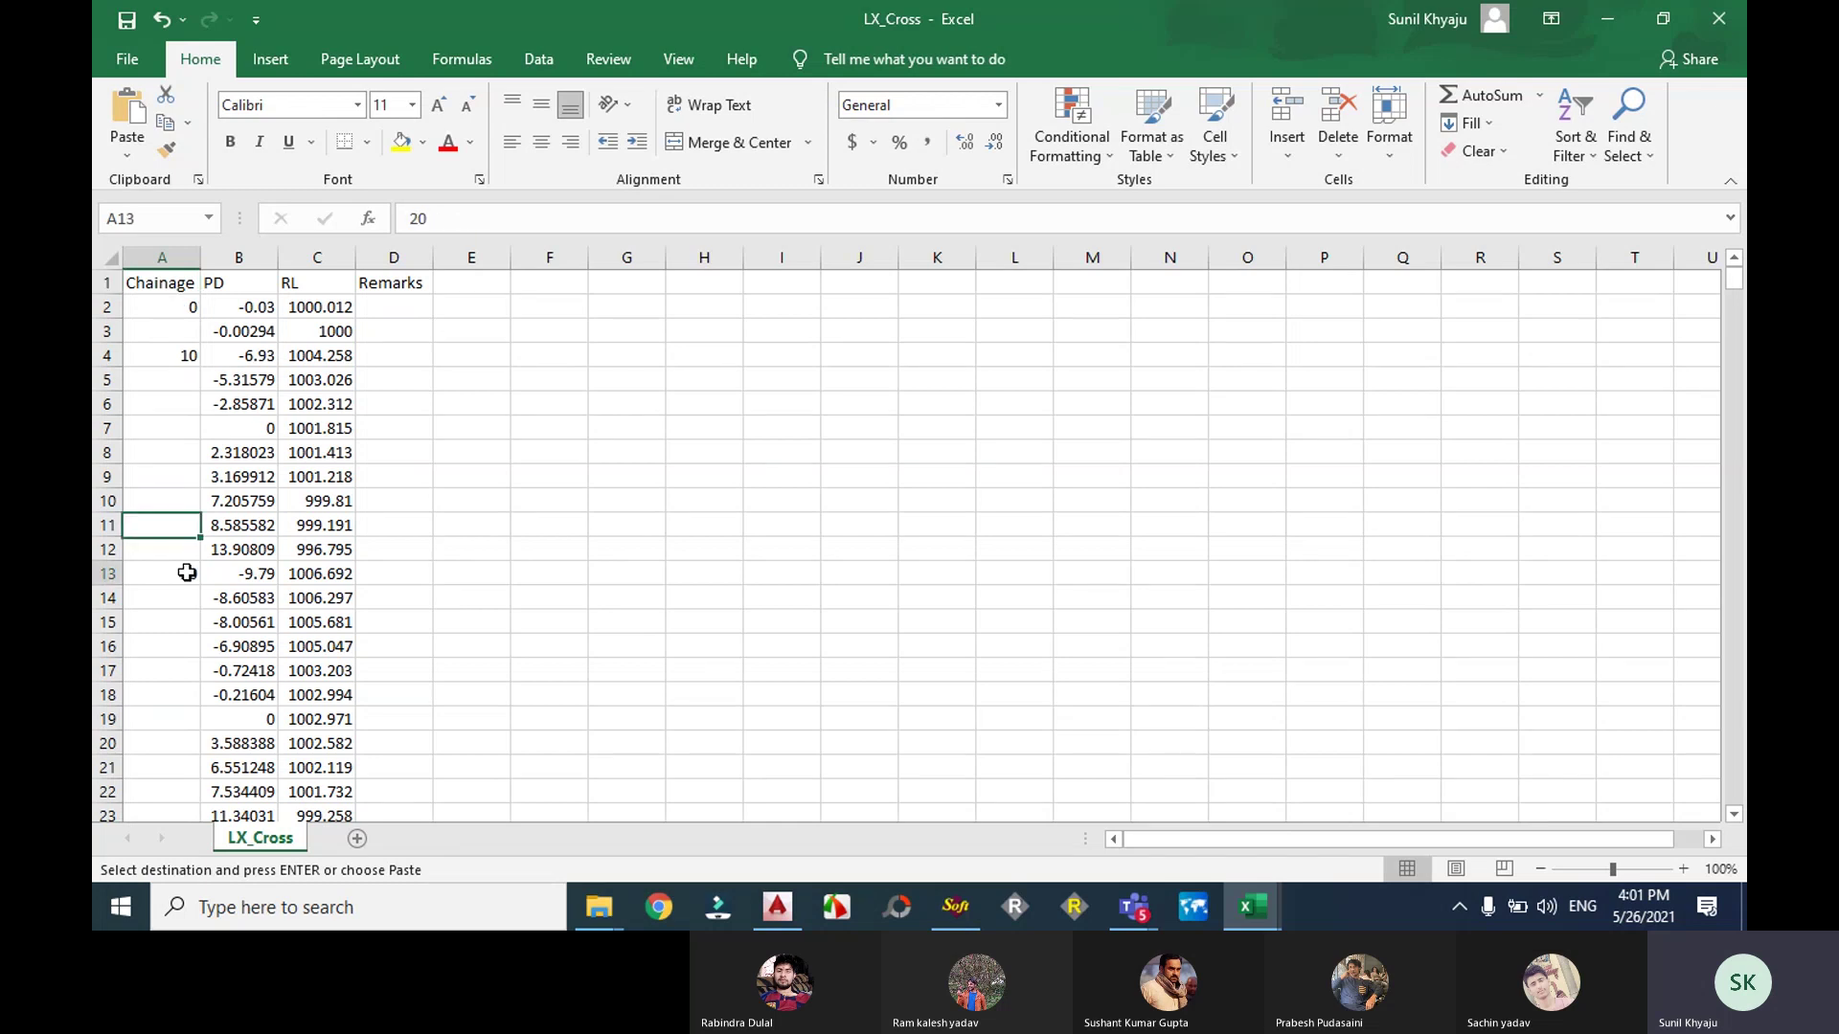
pyautogui.press('Down')
pyautogui.press('Down')
pyautogui.press('Down')
pyautogui.press('Down')
pyautogui.press('Down')
pyautogui.press('Down')
pyautogui.press('Down')
pyautogui.press('Down')
pyautogui.press('Down')
pyautogui.press('Down')
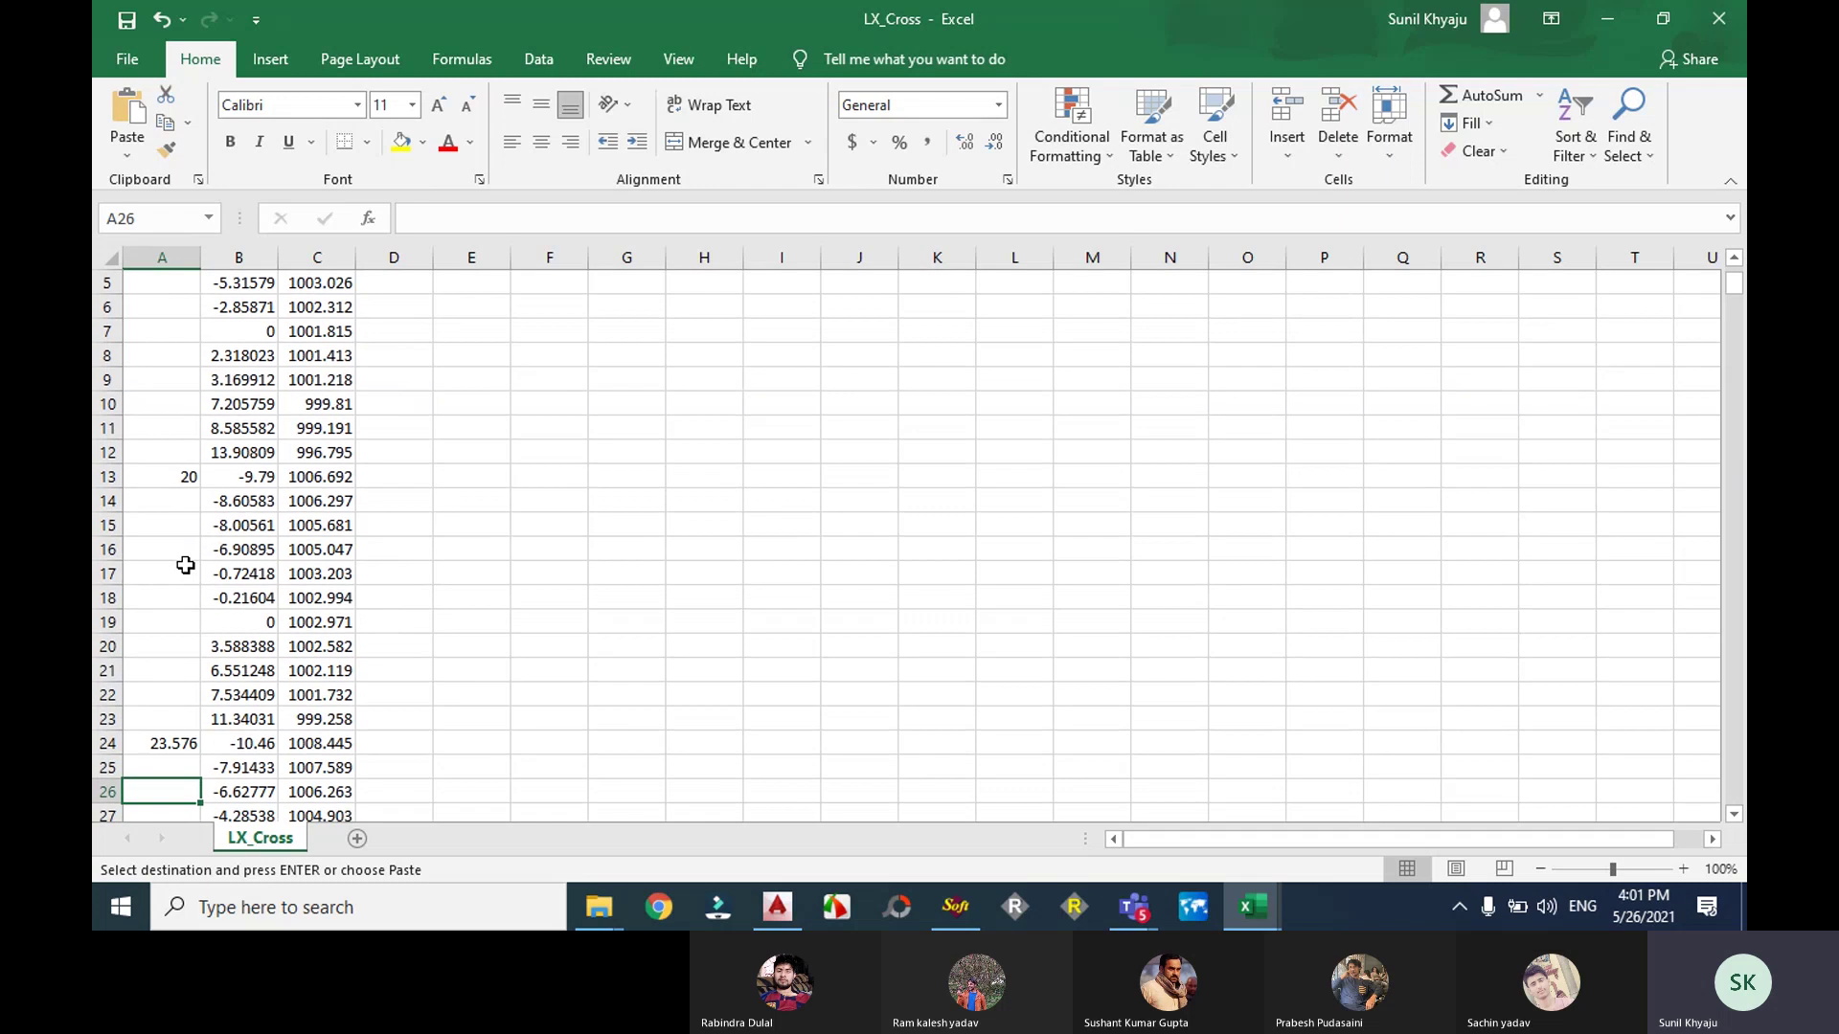
pyautogui.click(381, 741)
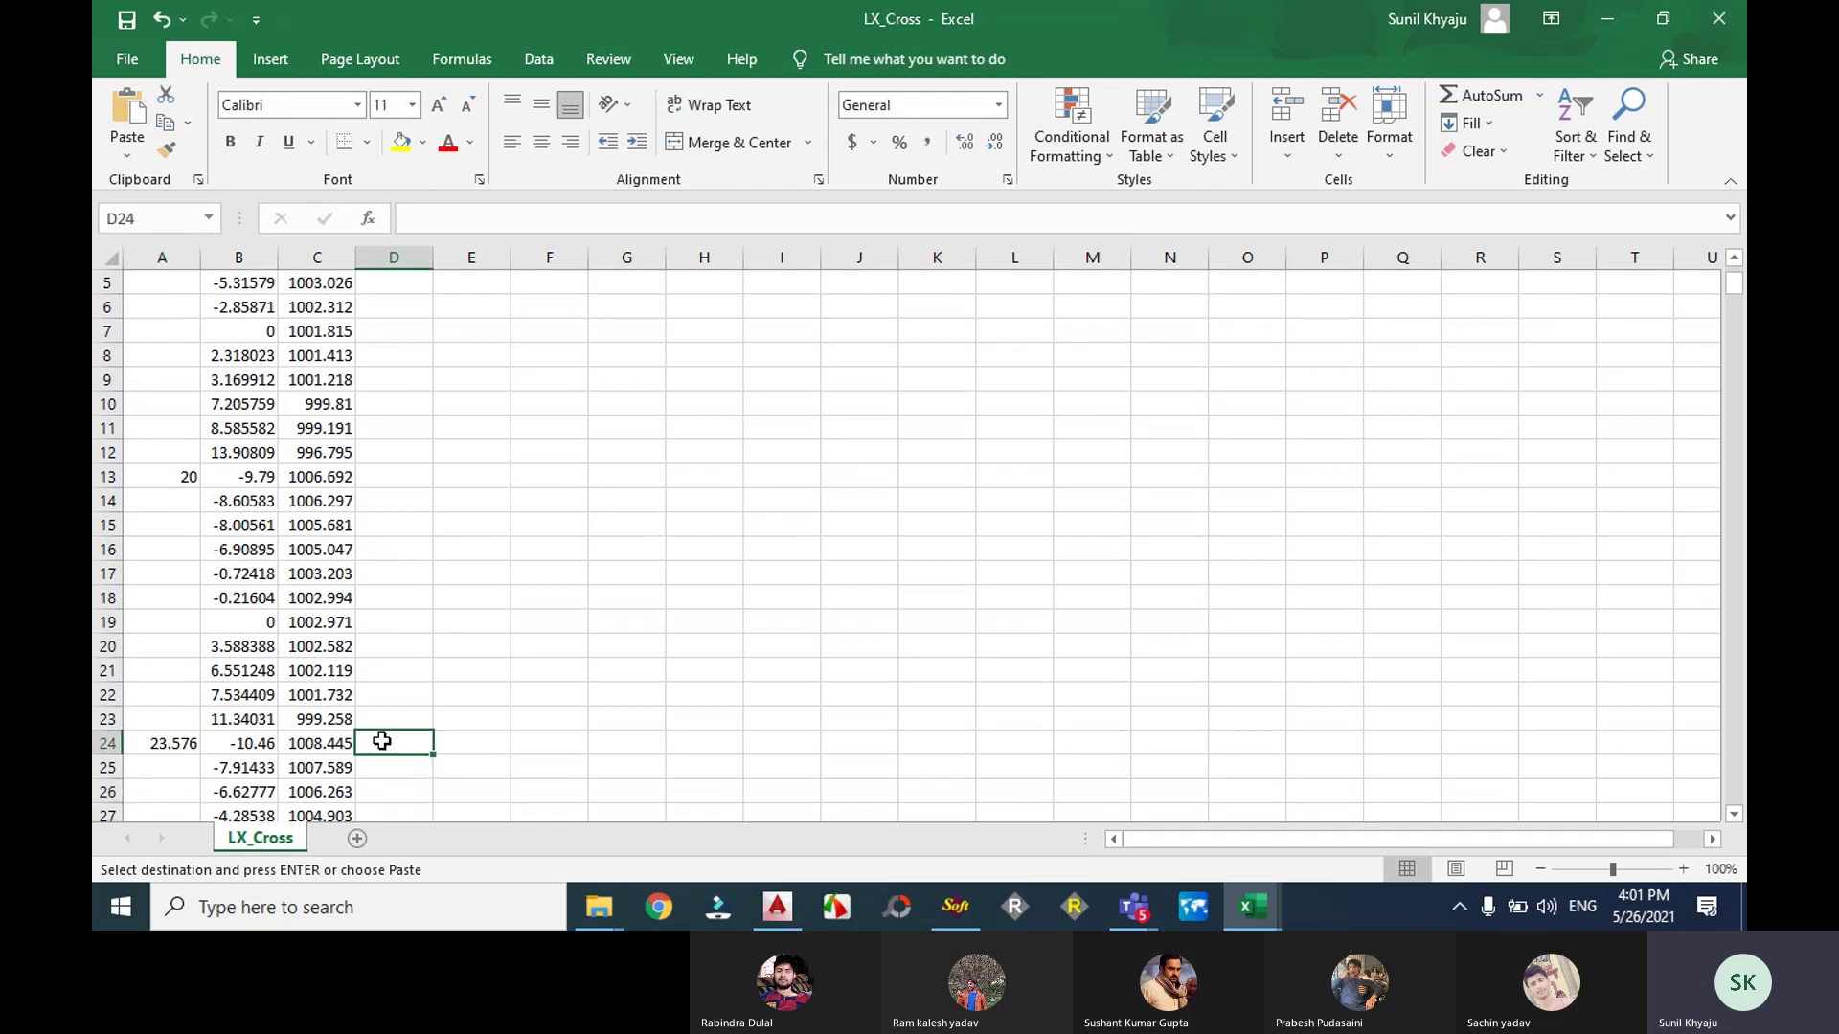
pyautogui.write('BC')
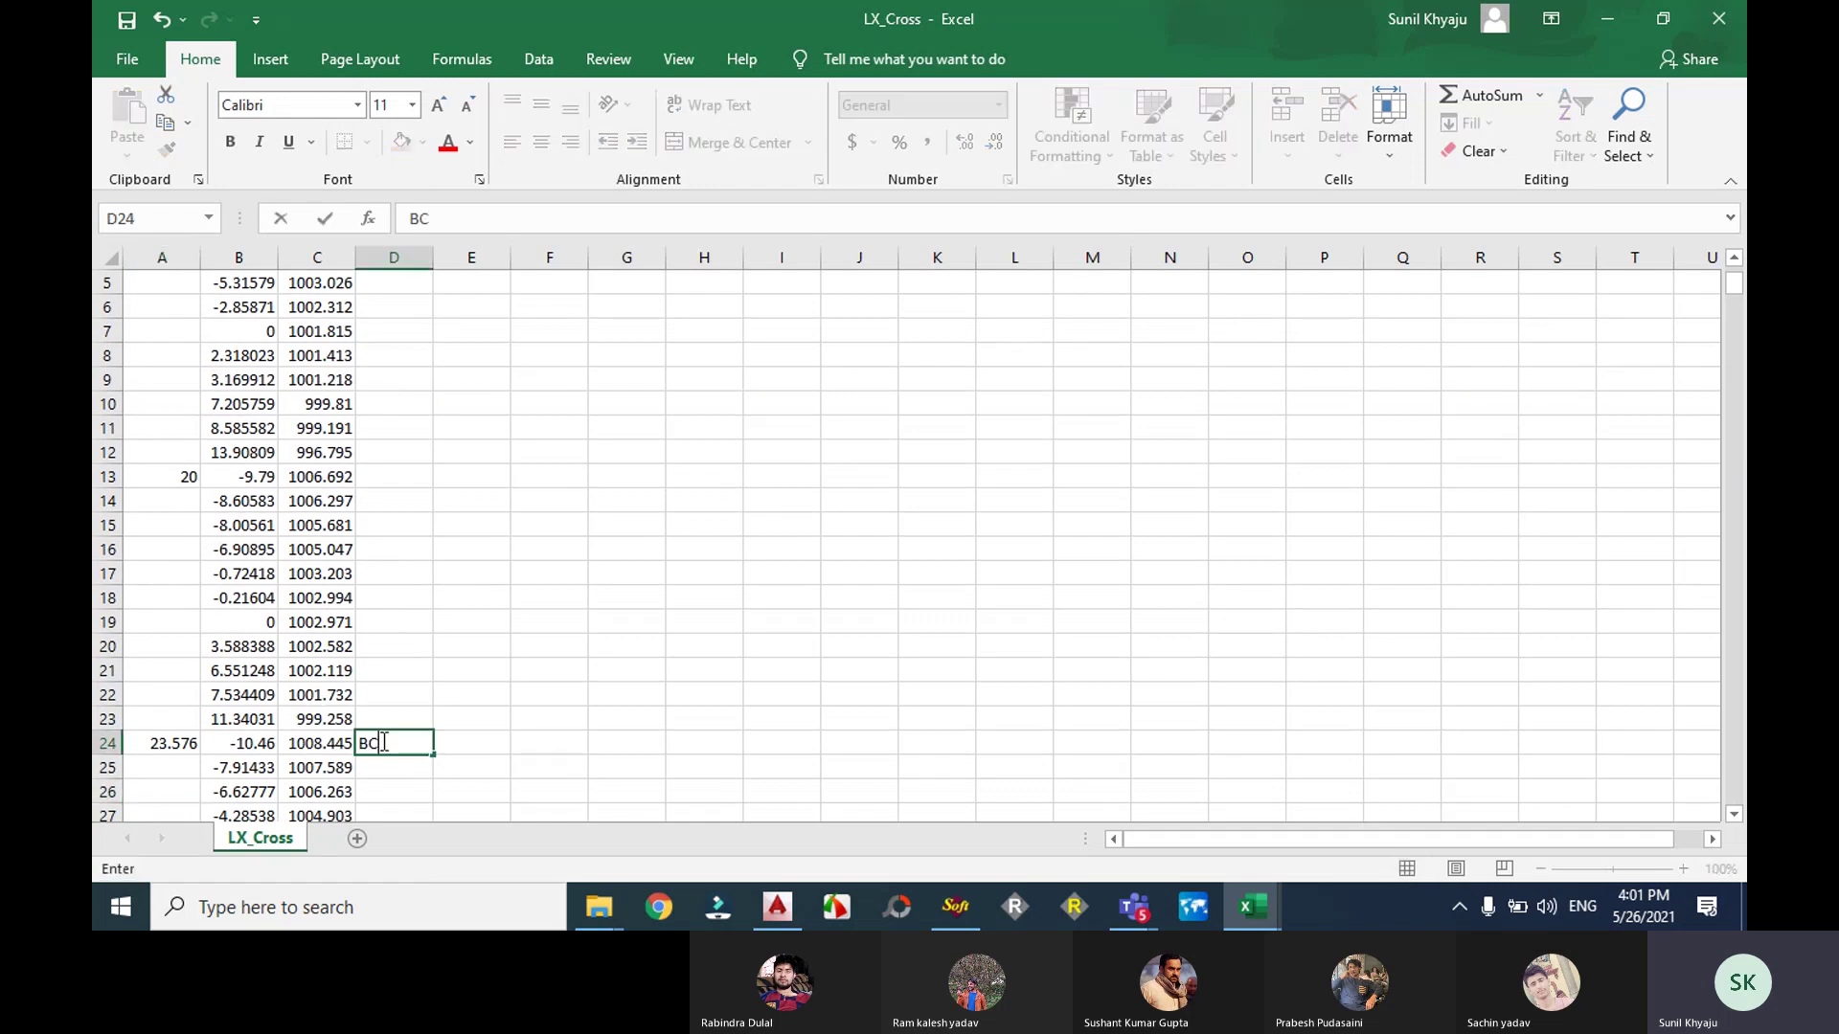
pyautogui.write('1')
# Step: Enter MC1 in the Remarks column at cell D52, beside chainage 30.208
pyautogui.press('Down')
pyautogui.press('Down')
pyautogui.press('Down')
pyautogui.press('Down')
pyautogui.press('Down')
pyautogui.press('Down')
pyautogui.press('Down')
pyautogui.press('Down')
pyautogui.press('Down')
pyautogui.press('Down')
pyautogui.press('Down')
pyautogui.press('Down')
pyautogui.press('Down')
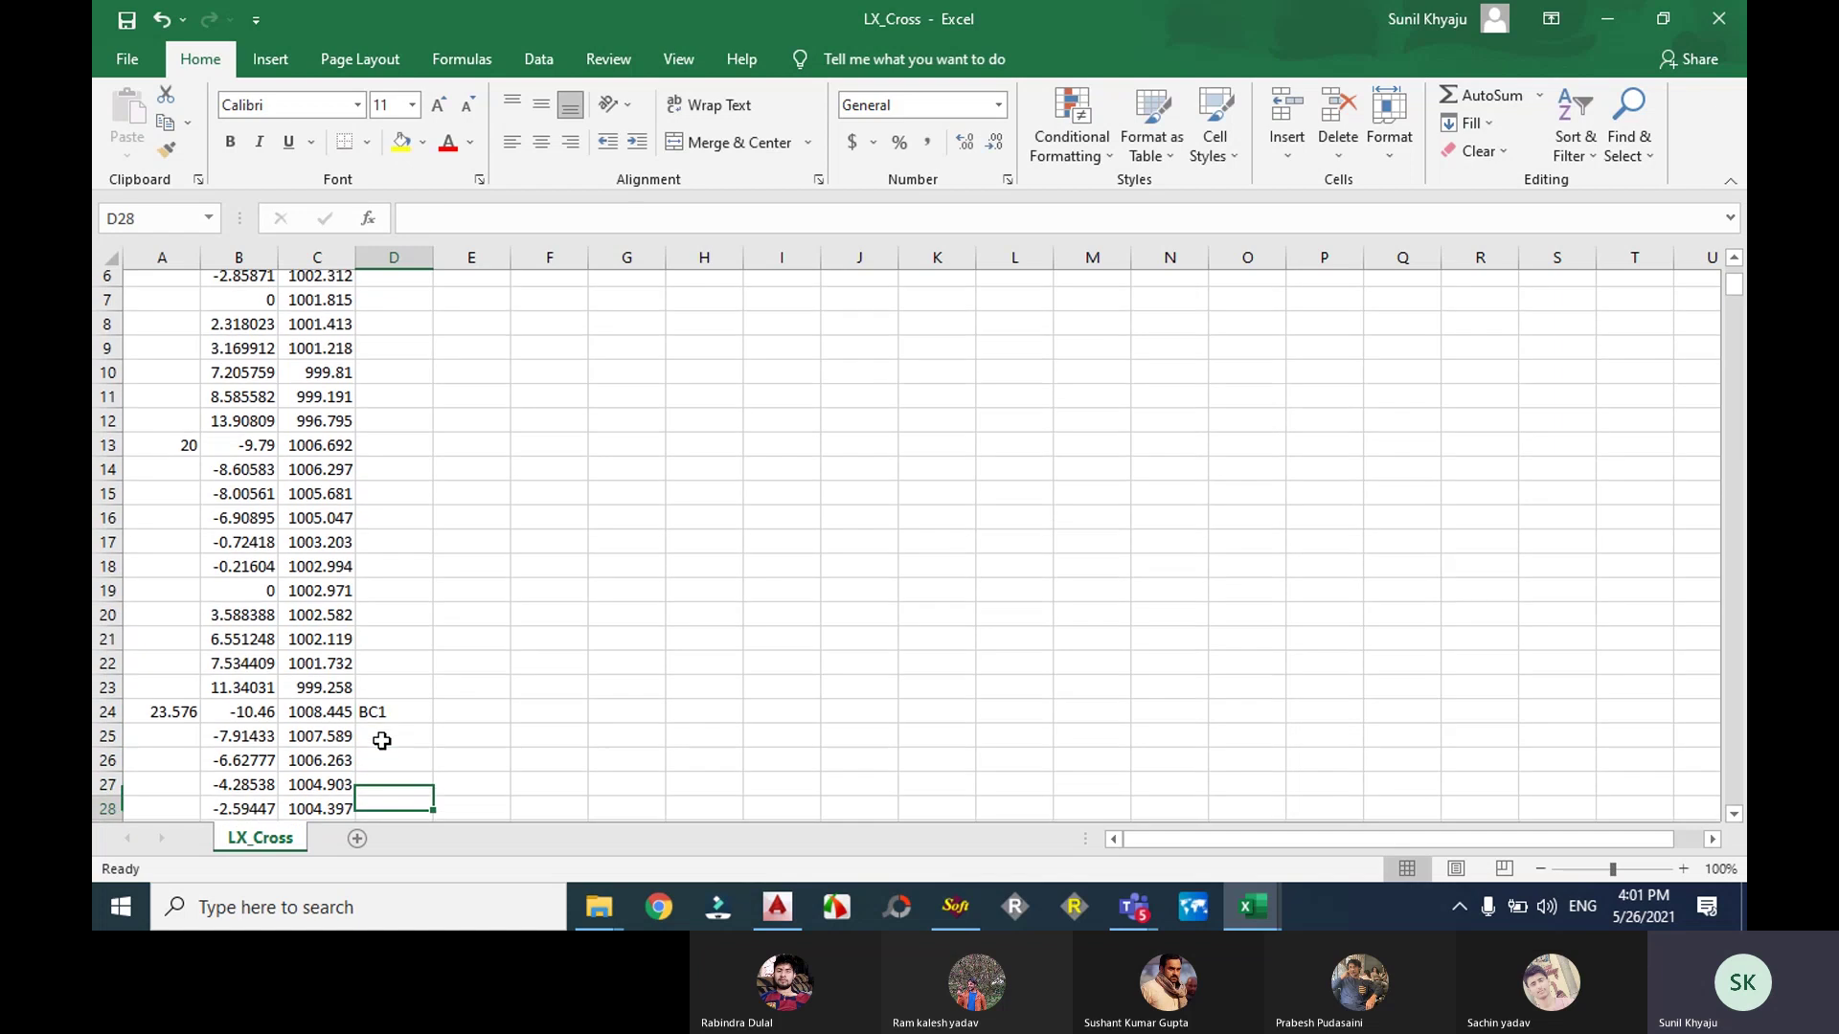
pyautogui.press('Down')
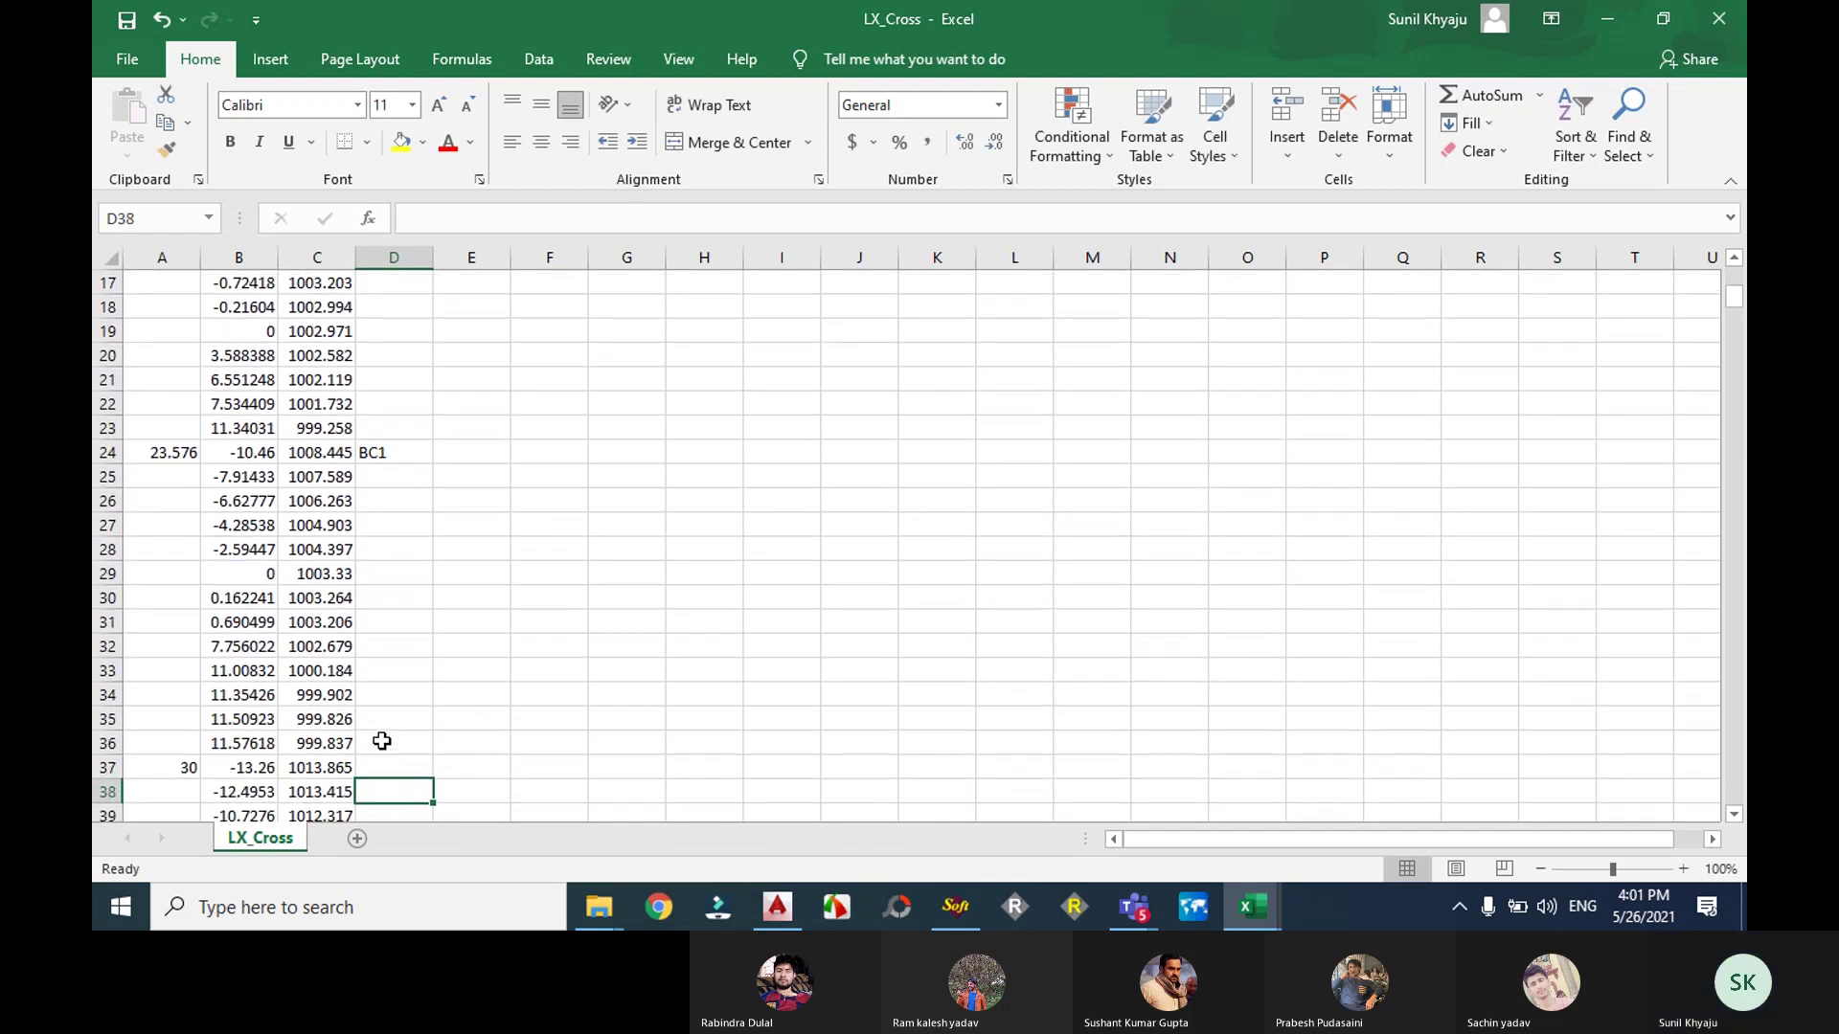
pyautogui.press('Down')
pyautogui.press('Down')
pyautogui.press('Down')
pyautogui.press('Down')
pyautogui.press('Down')
pyautogui.press('Down')
pyautogui.press('Down')
pyautogui.press('Down')
pyautogui.press('Down')
pyautogui.press('Down')
pyautogui.press('Down')
pyautogui.press('Down')
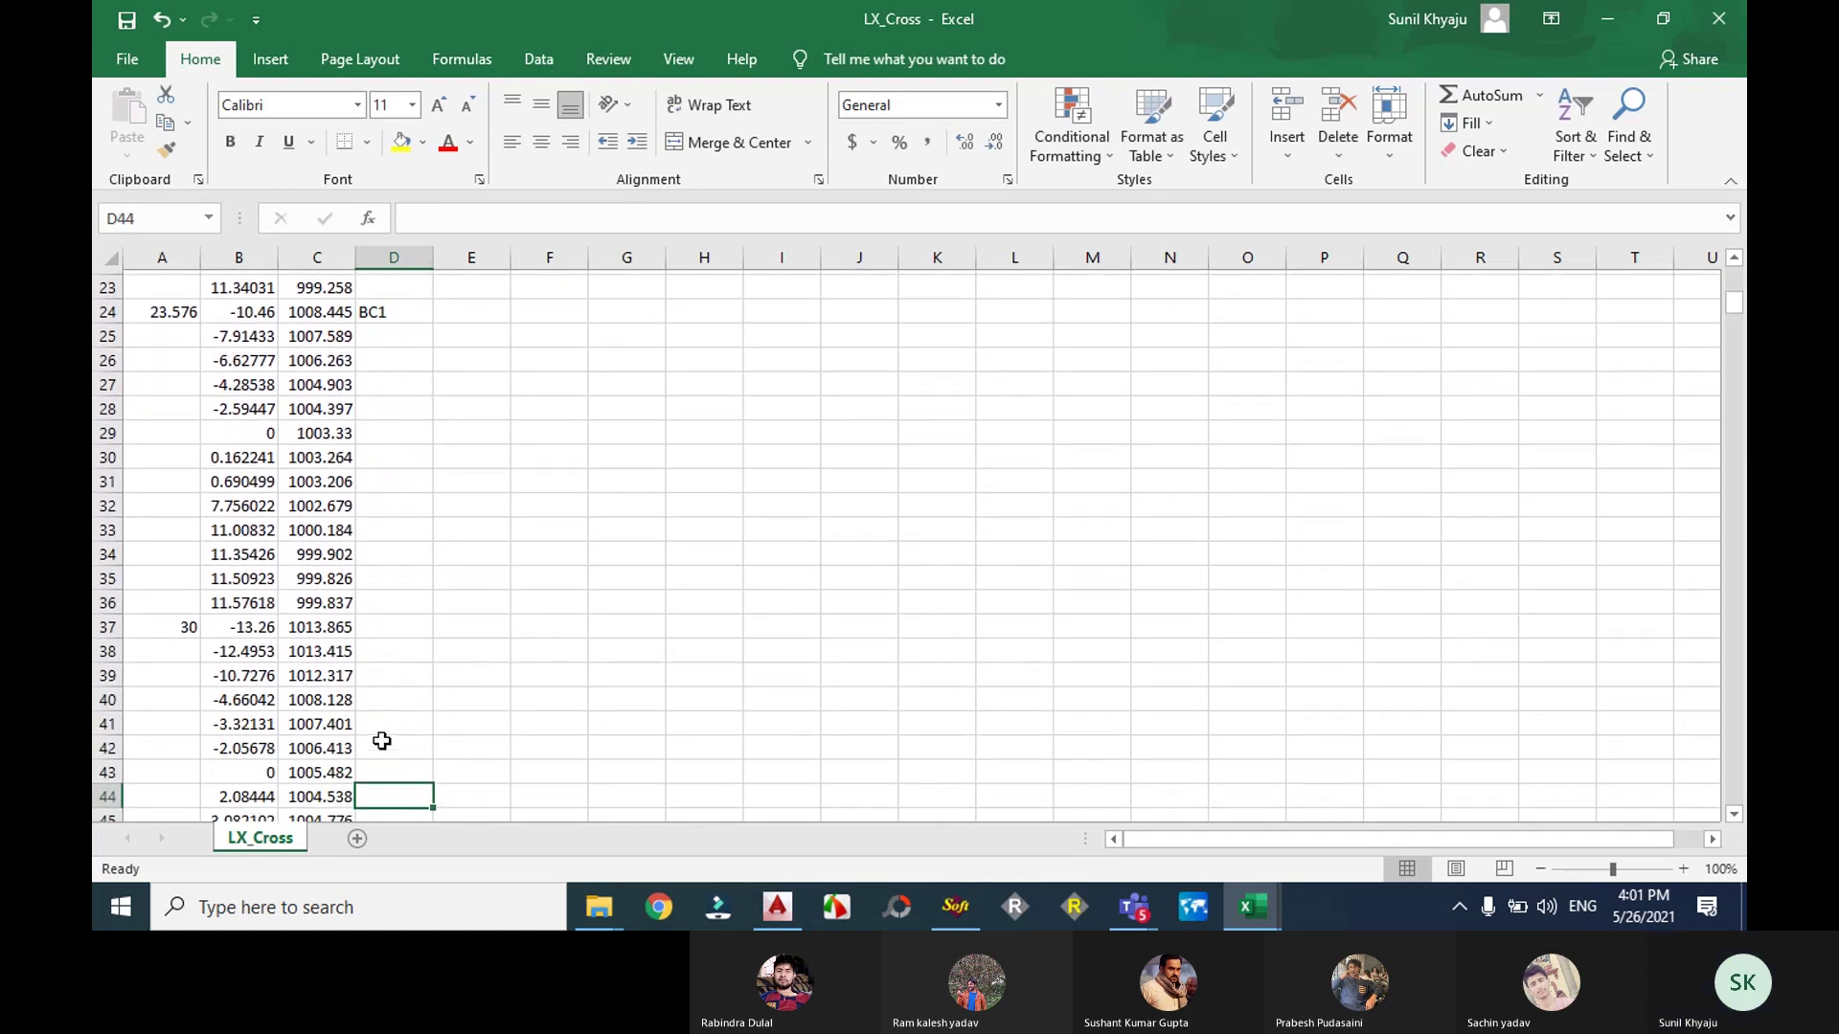
pyautogui.press('Down')
pyautogui.press('Down')
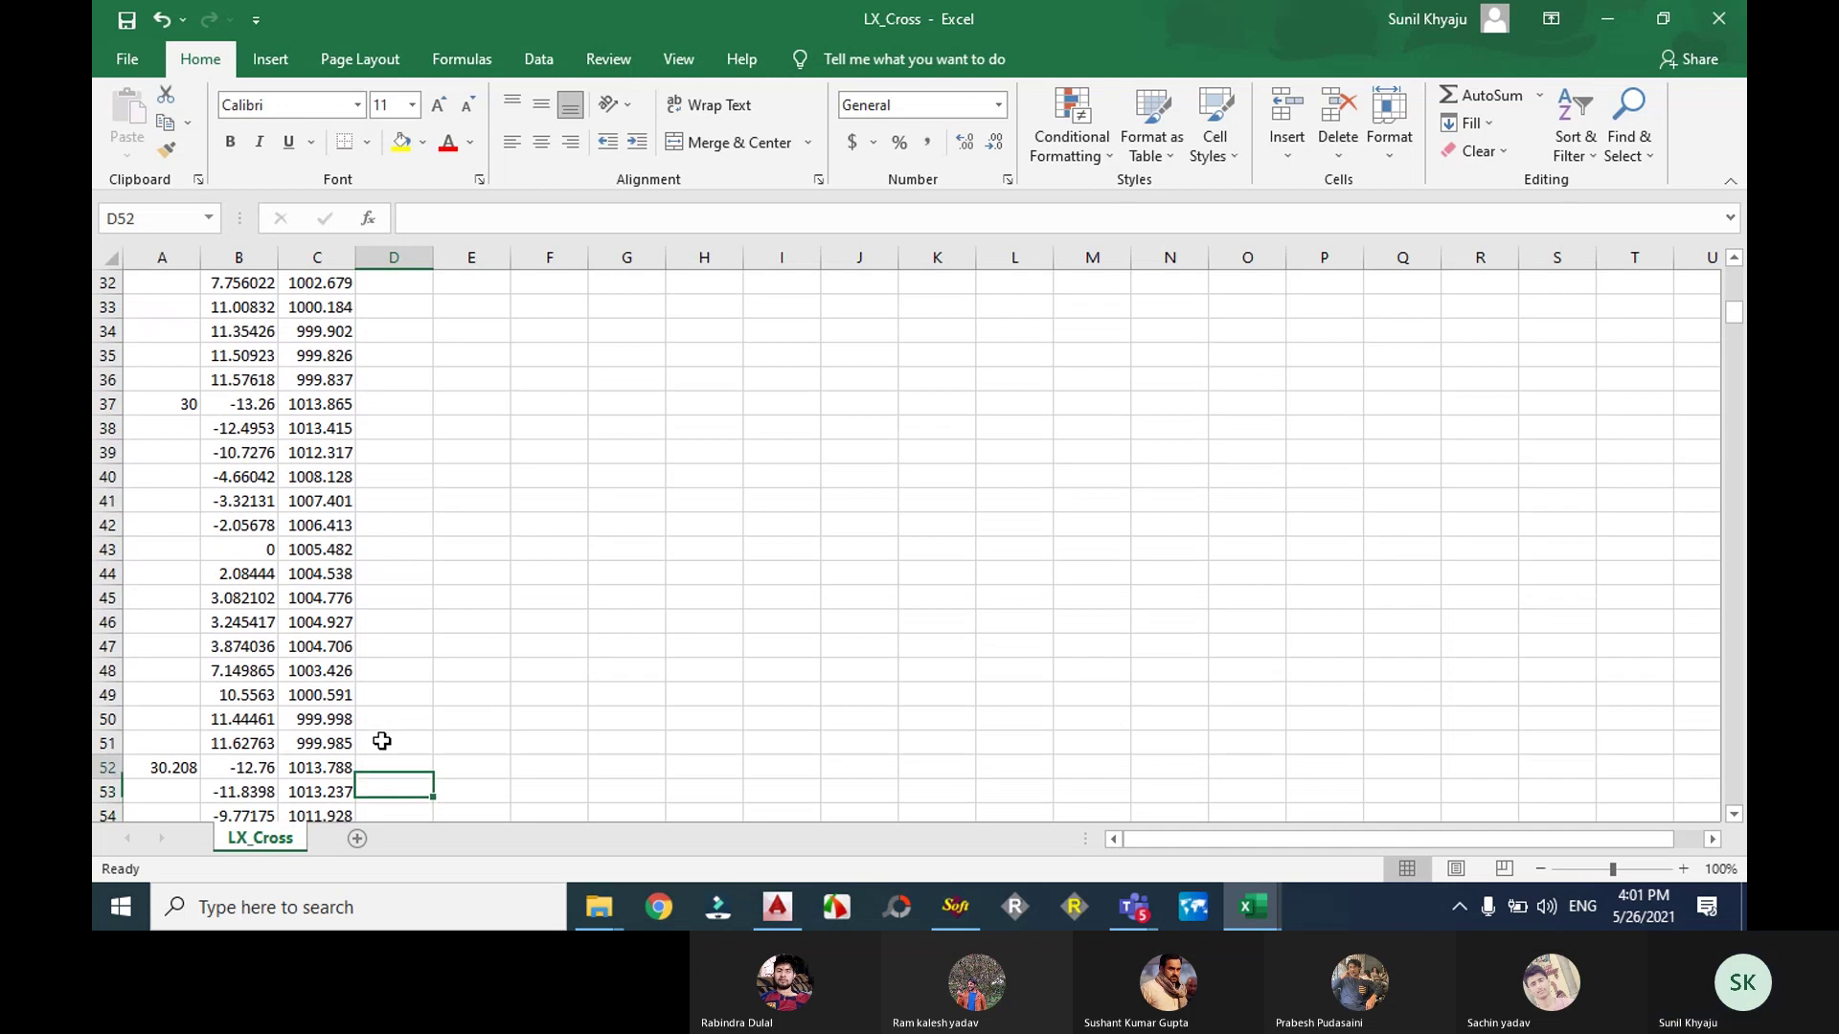
pyautogui.write('M')
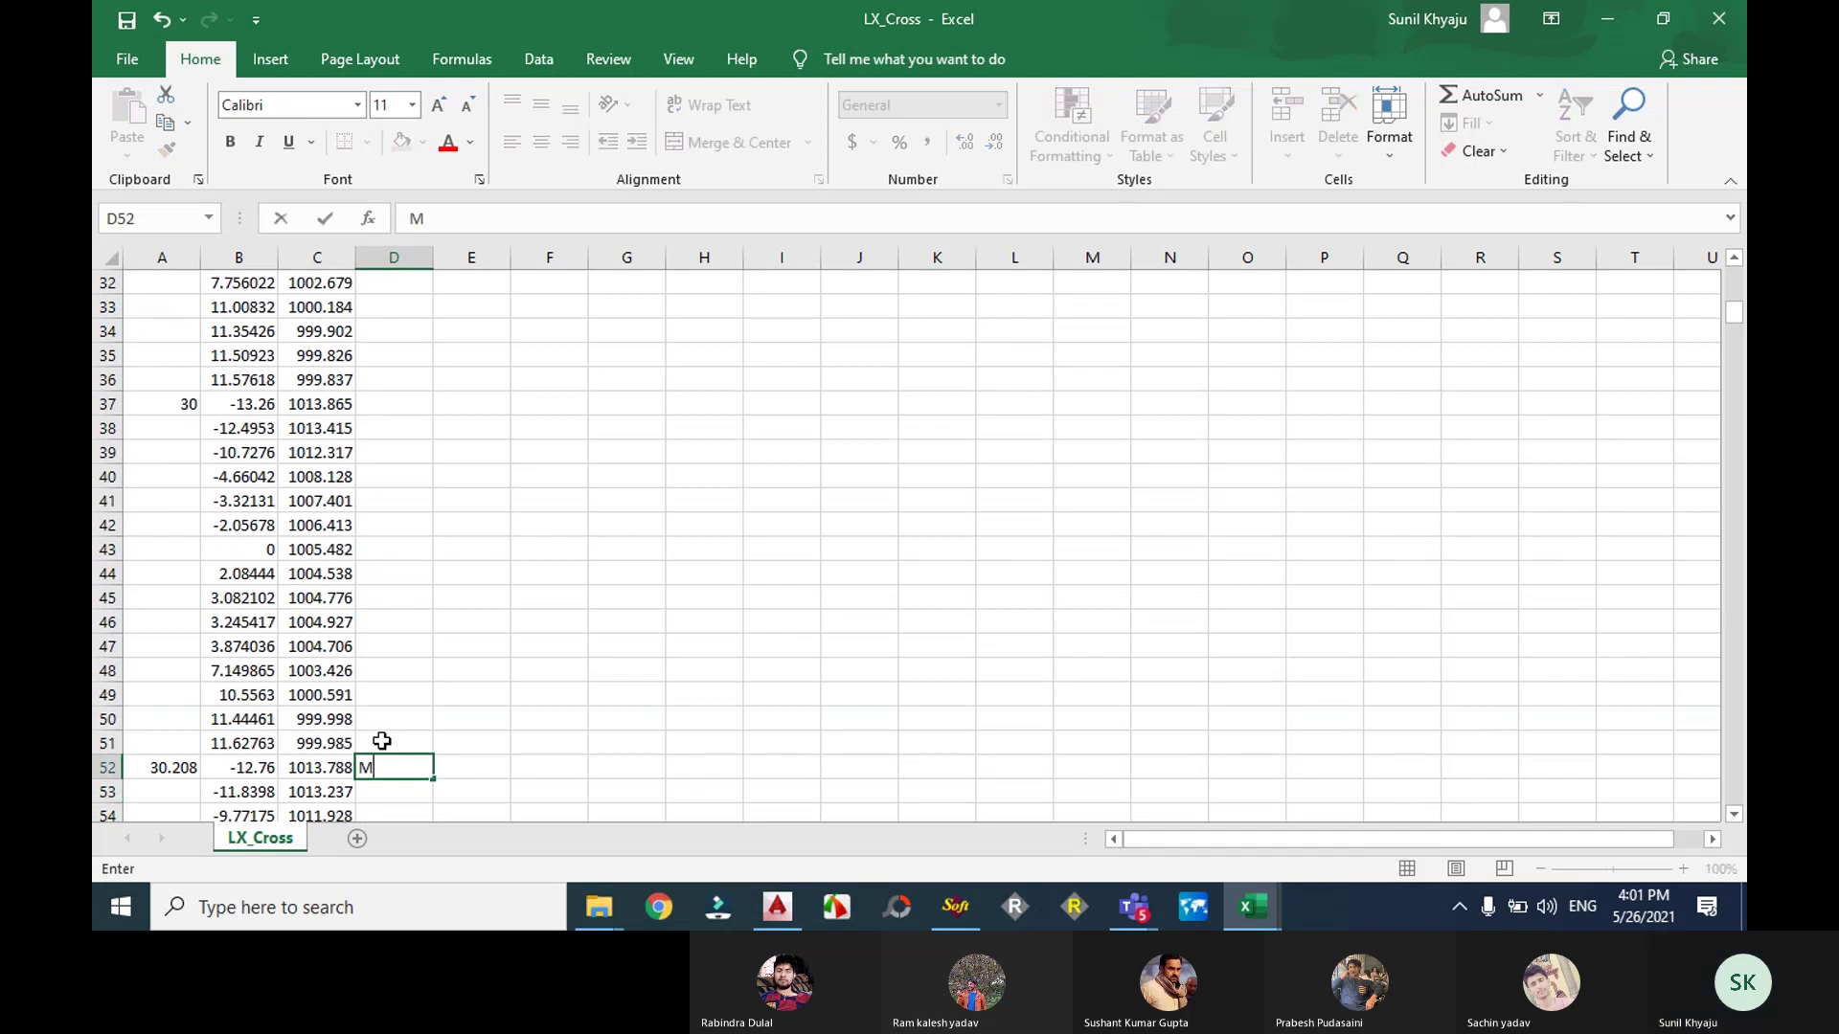
pyautogui.write('C1')
# Step: Enter EC1 in the Remarks column at cell D67, beside chainage 36.839
pyautogui.press('Down')
pyautogui.press('Down')
pyautogui.press('Down')
pyautogui.press('Down')
pyautogui.press('Down')
pyautogui.press('Down')
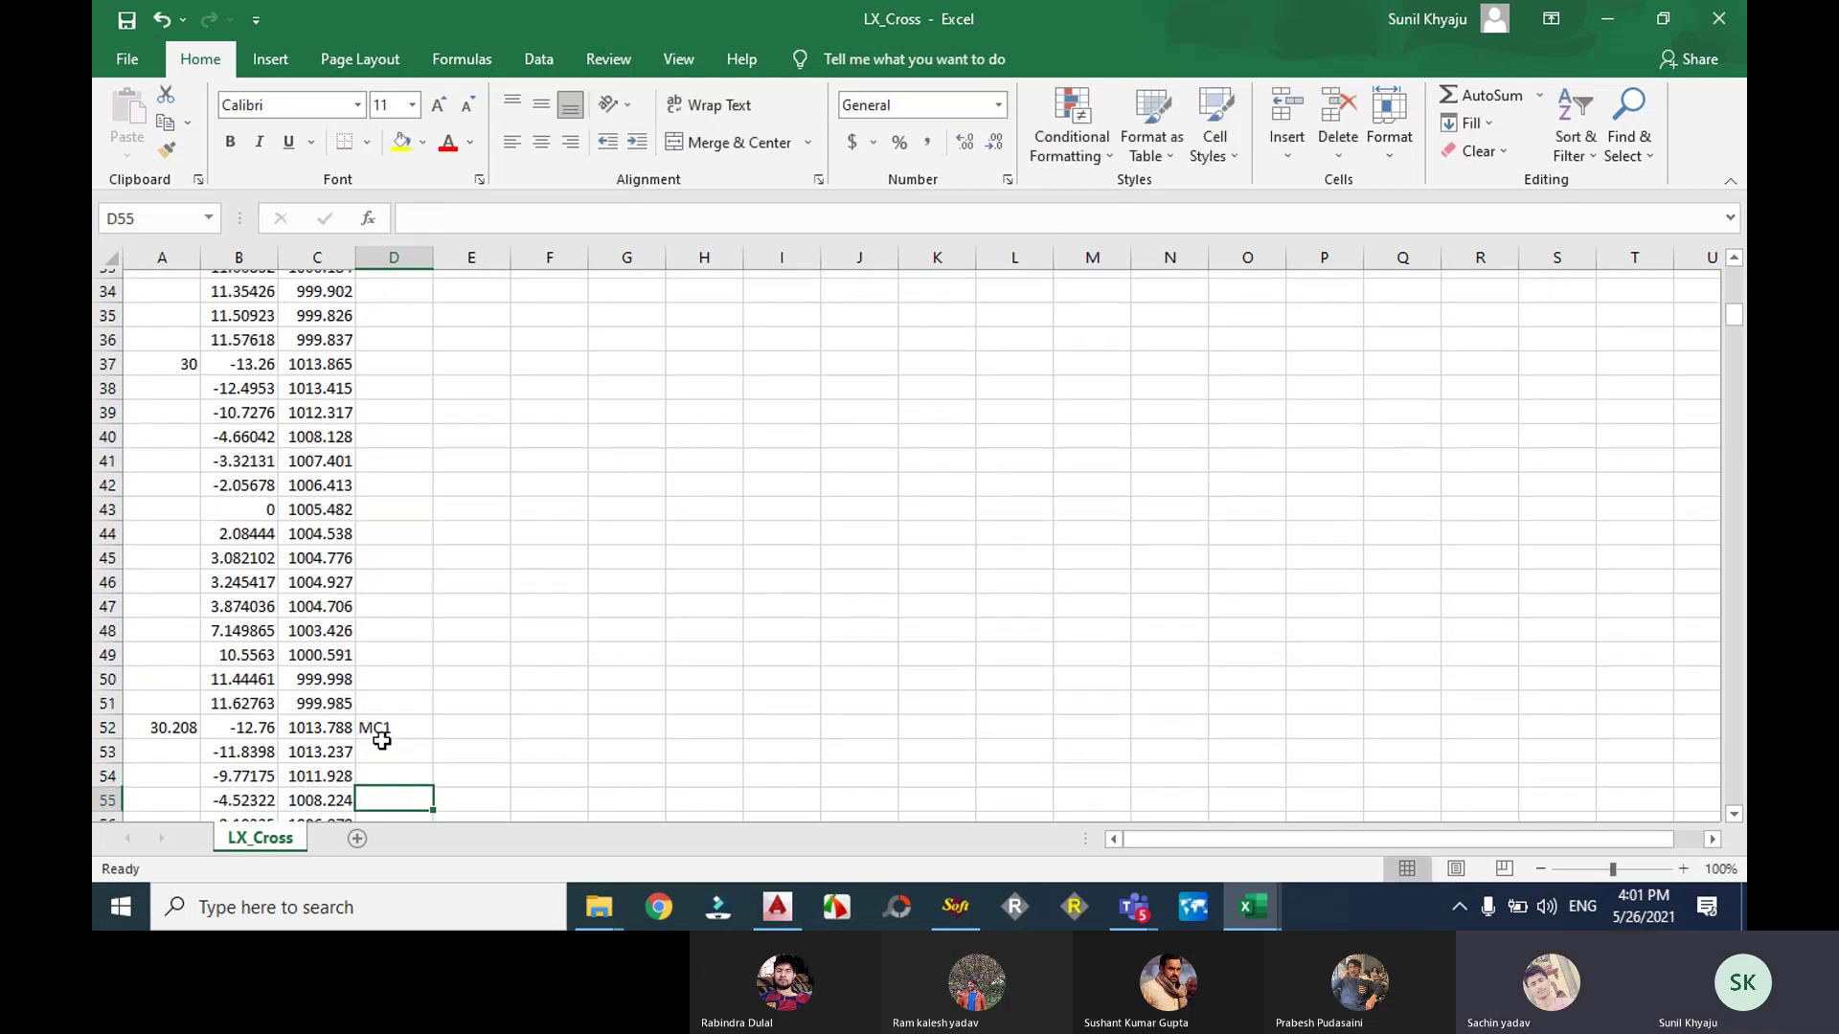
pyautogui.press('Down')
pyautogui.press('Down')
pyautogui.press('Down')
pyautogui.press('Down')
pyautogui.press('Down')
pyautogui.press('Down')
pyautogui.press('Down')
pyautogui.press('Down')
pyautogui.press('Down')
pyautogui.press('Down')
pyautogui.press('Down')
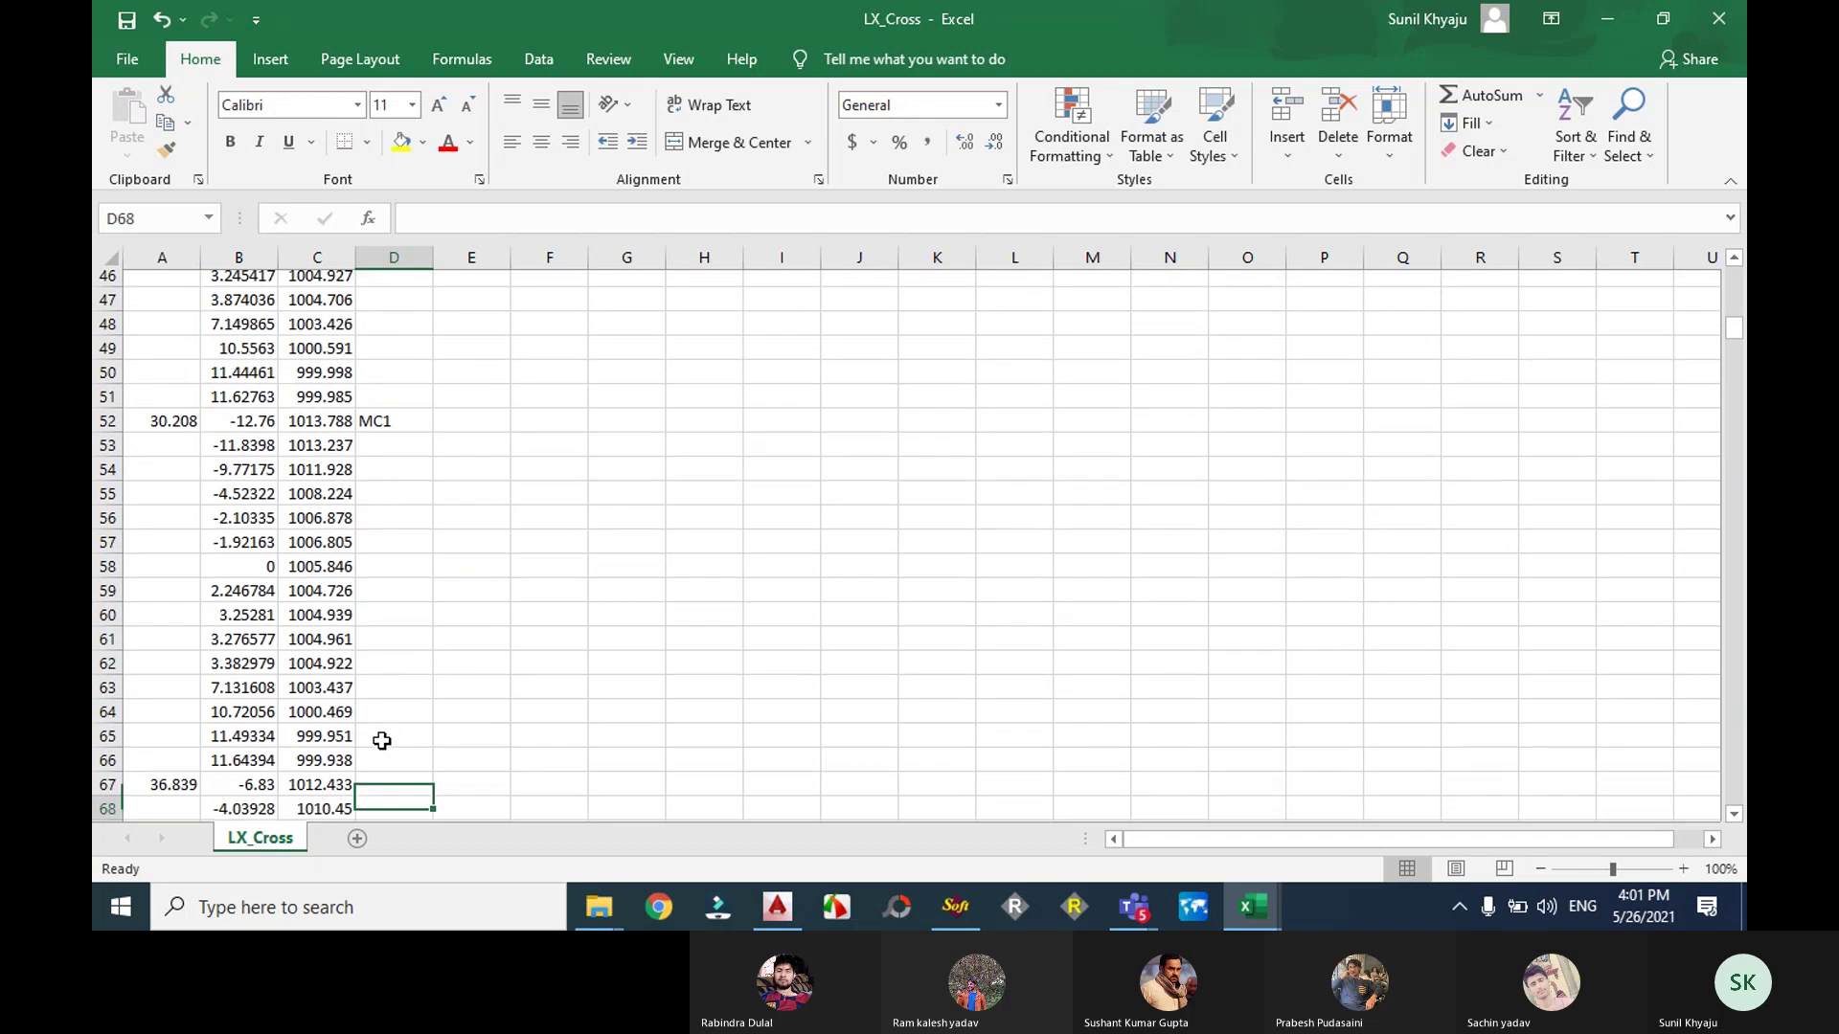
pyautogui.press('Up')
pyautogui.press('Up')
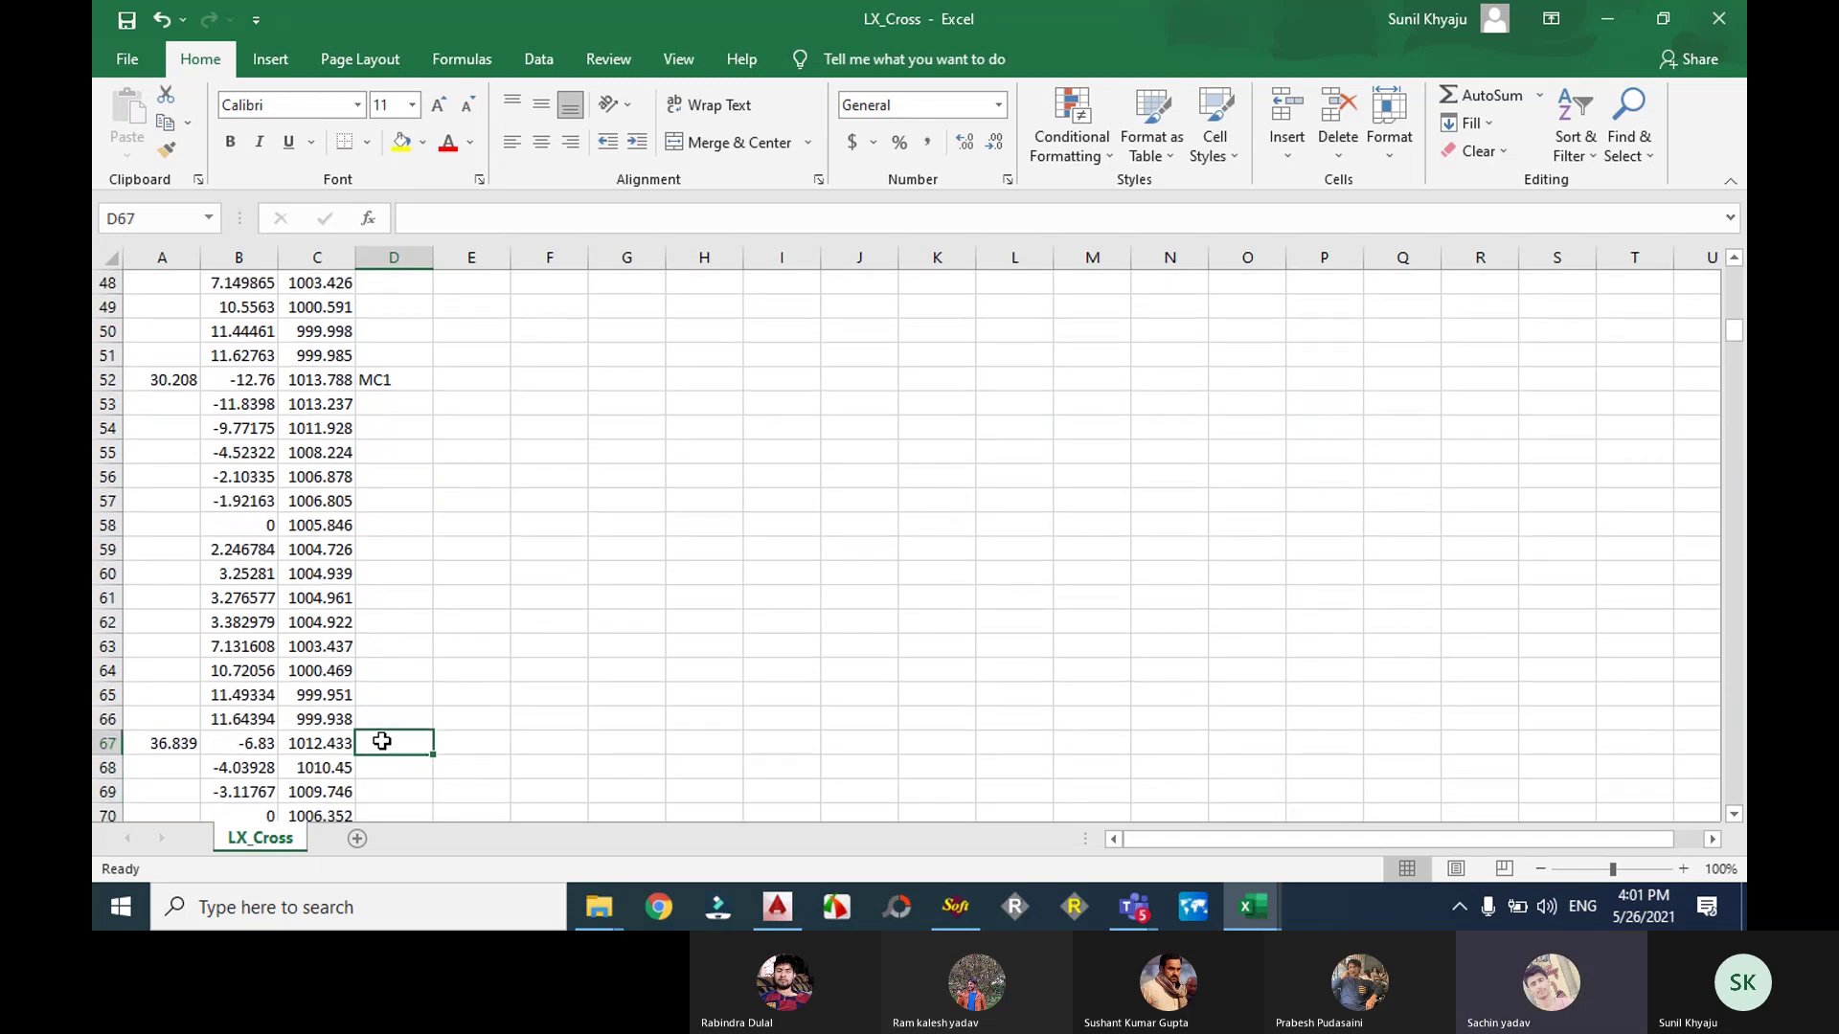
pyautogui.write('E')
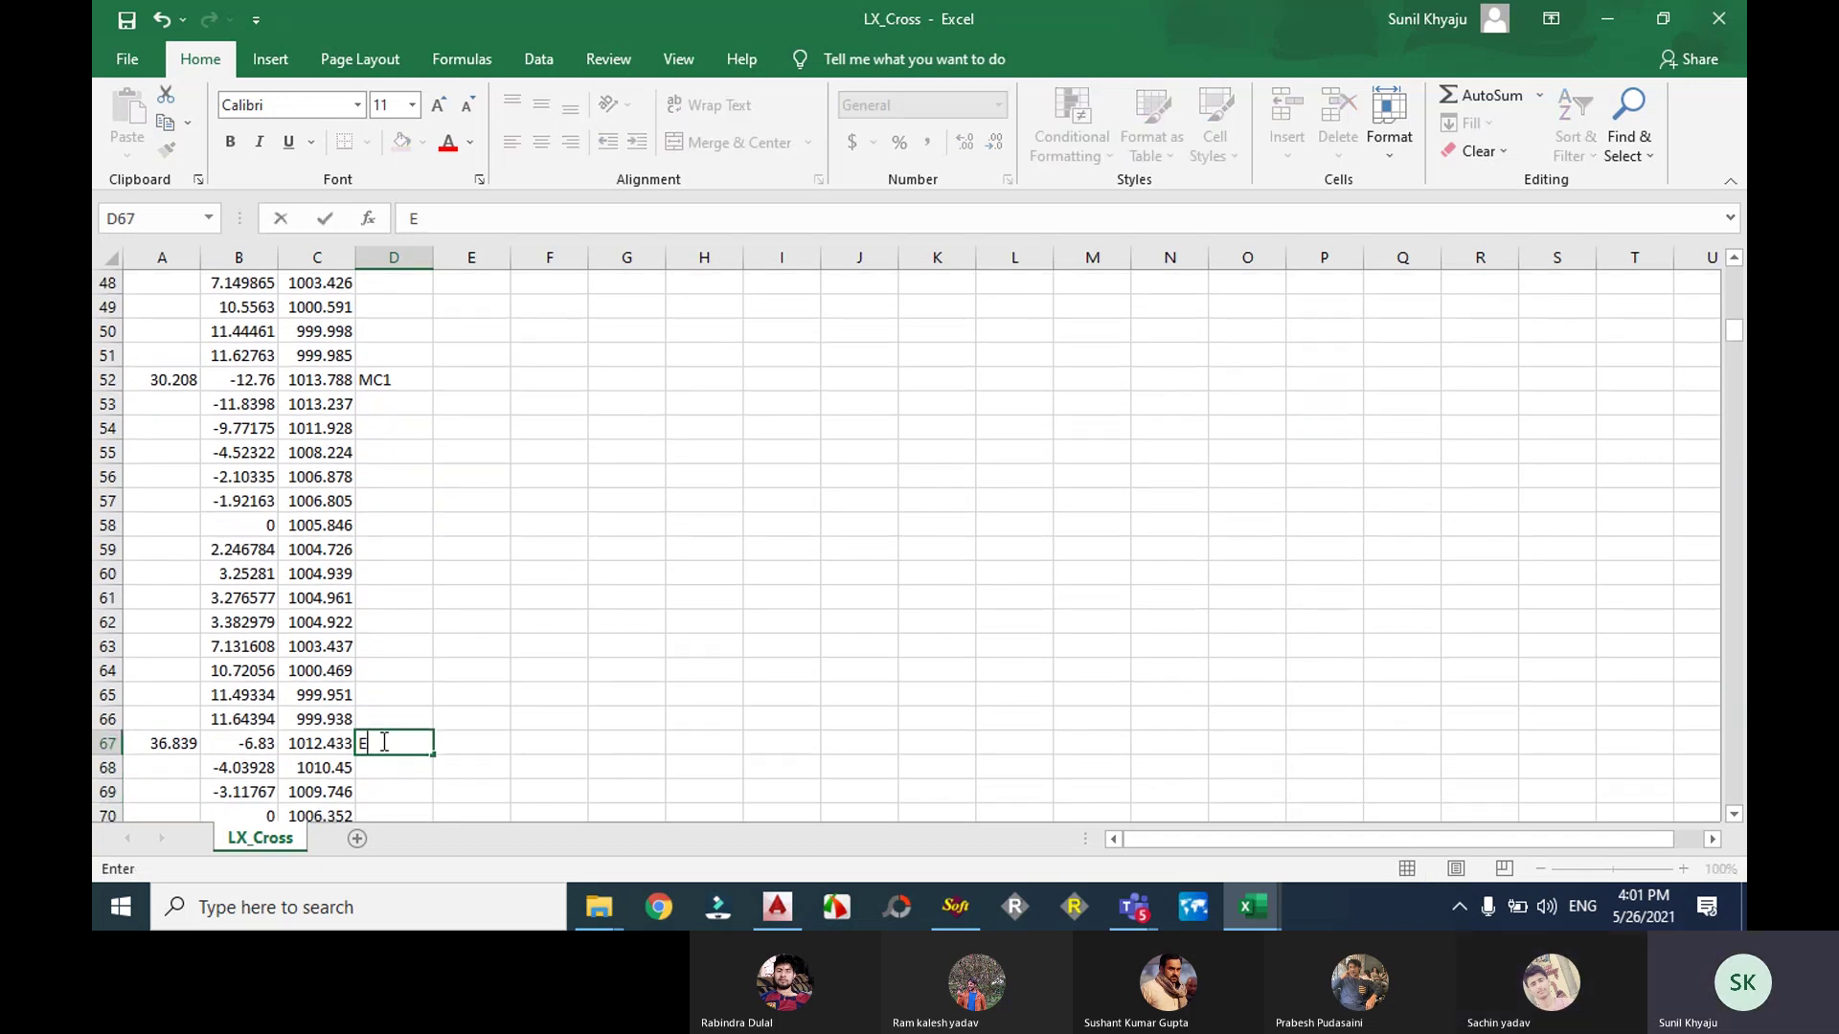
pyautogui.write('C!')
pyautogui.press('BackSpace')
pyautogui.write('1')
# Step: Review the remaining chainages, save LX_Cross while keeping the CSV format, and close the file
pyautogui.scroll(-5, 148, 747)
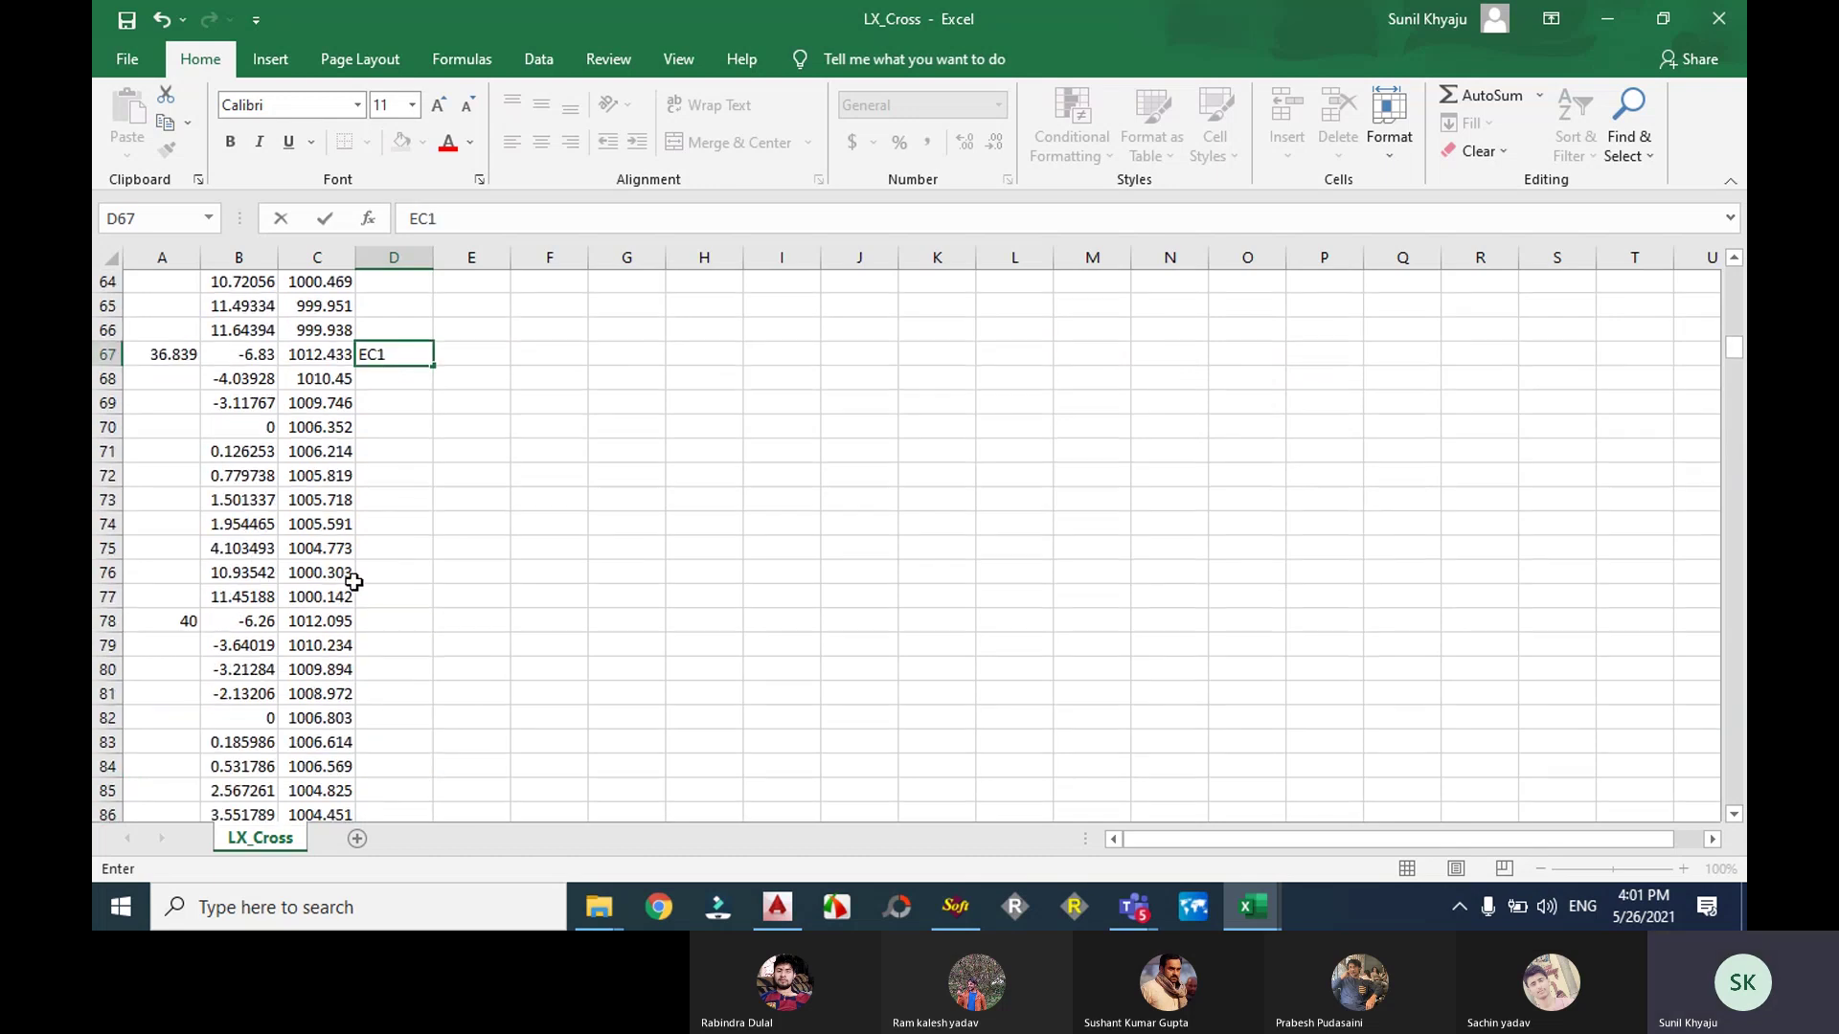
pyautogui.scroll(20, 353, 582)
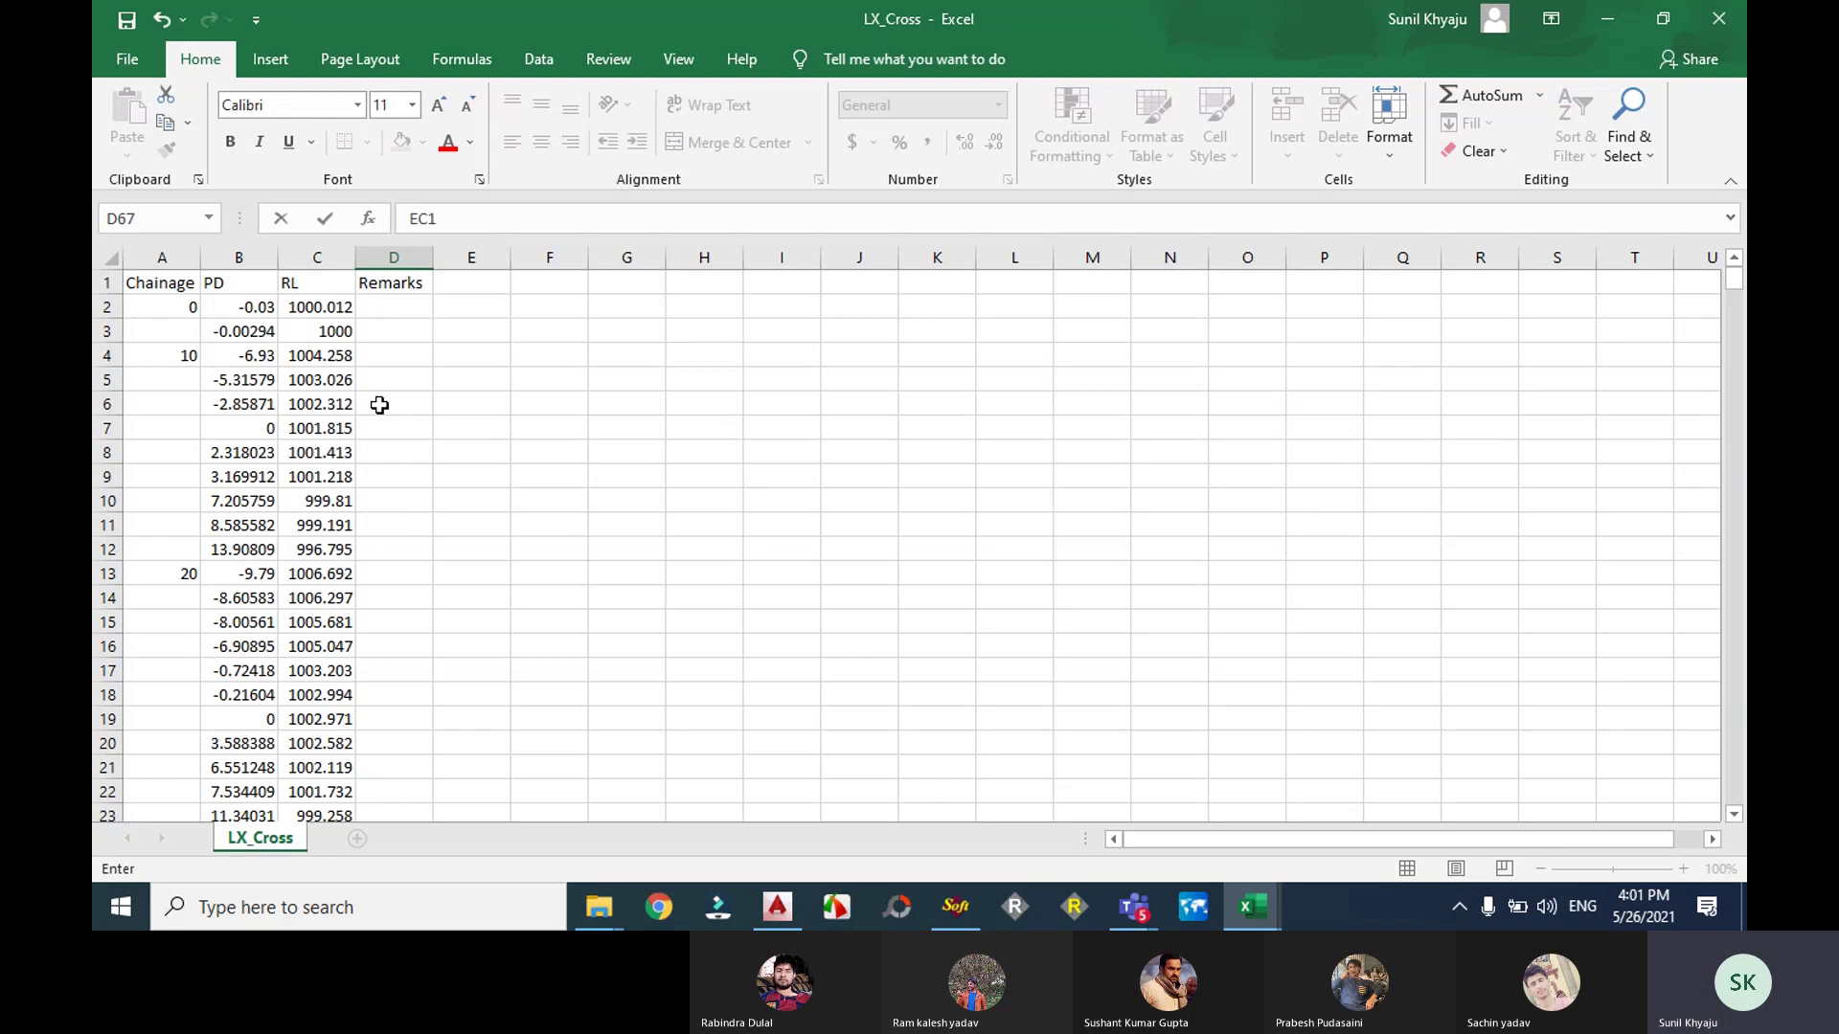
pyautogui.scroll(-16, 378, 584)
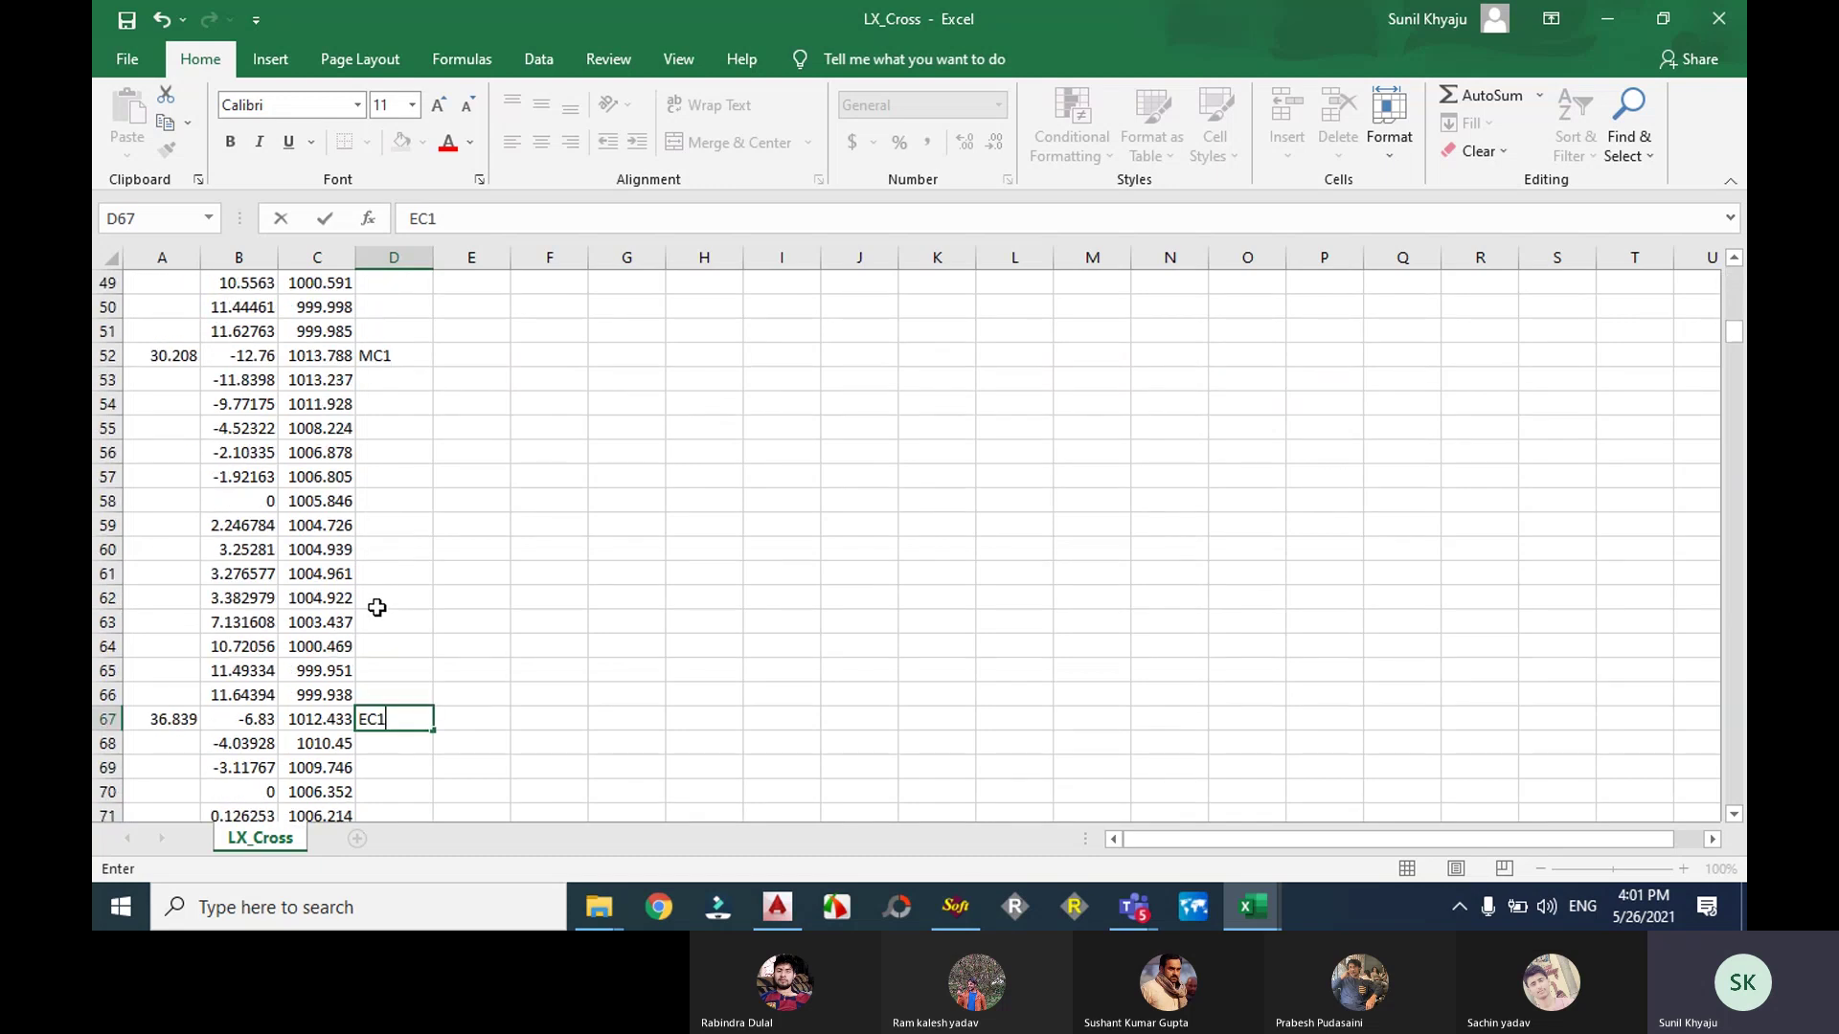
pyautogui.scroll(-20, 377, 607)
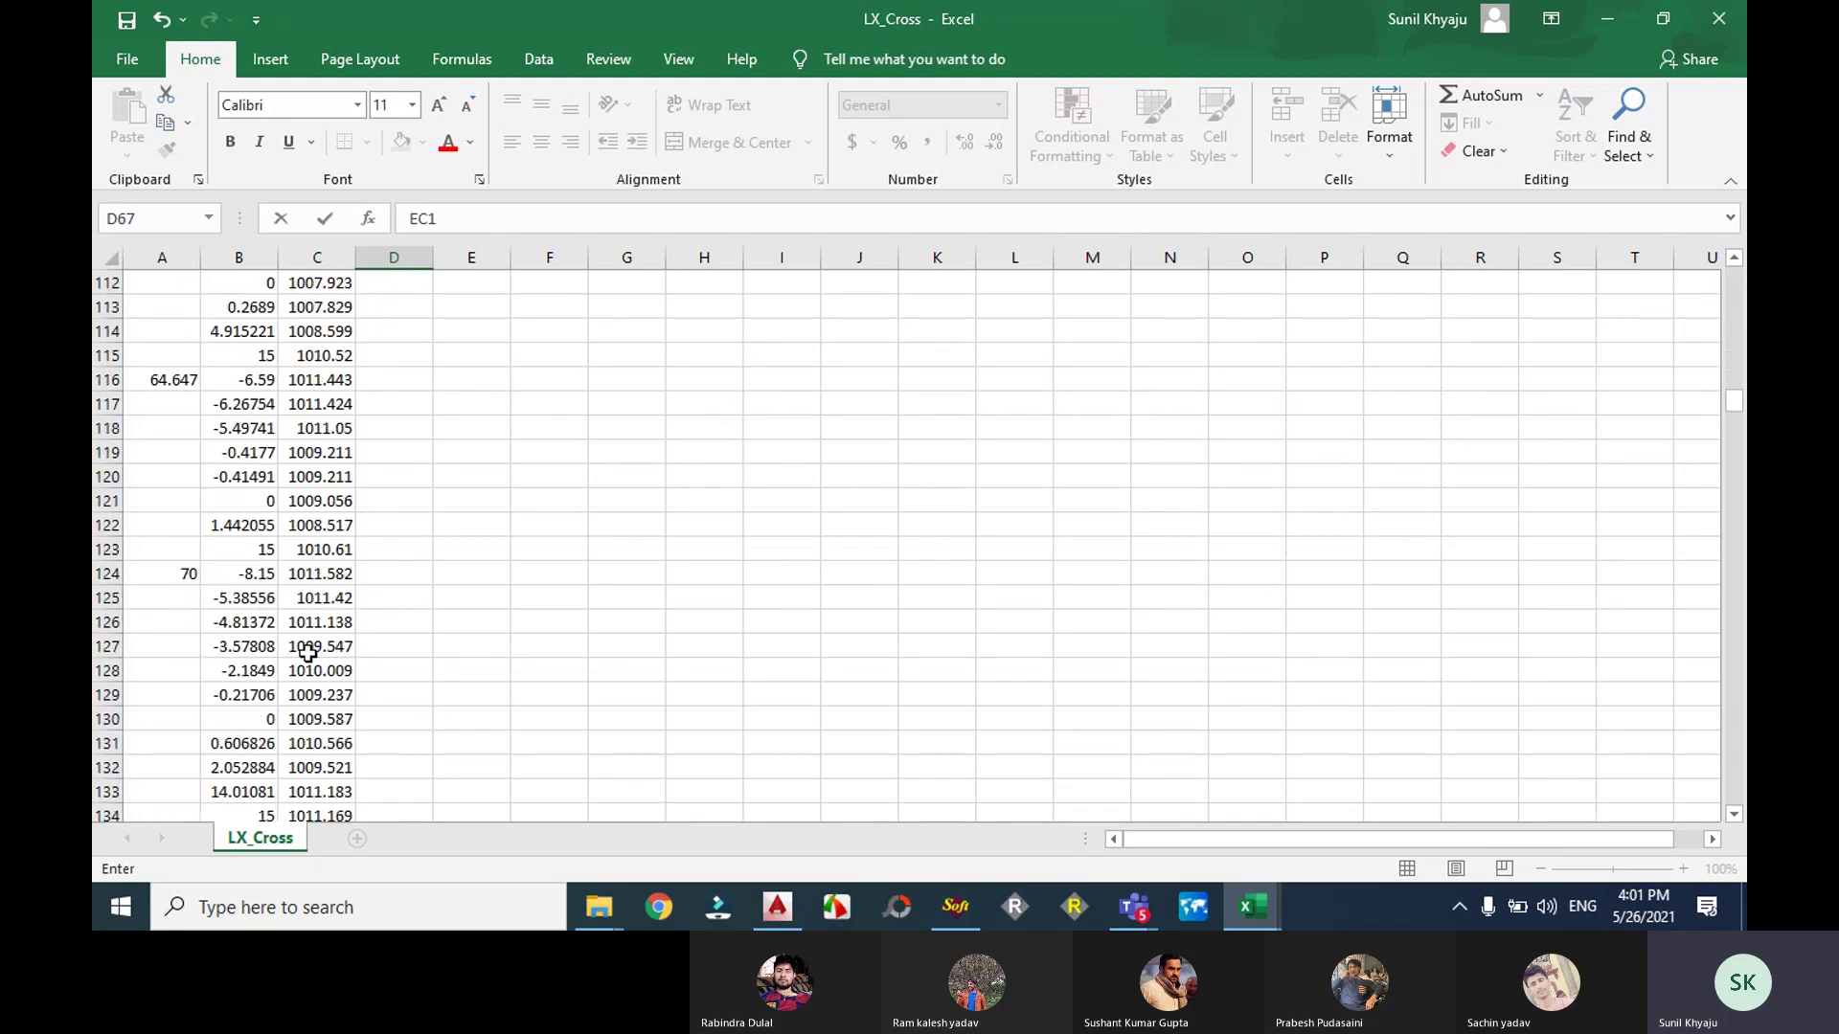
pyautogui.hotkey('ctrl', 's')
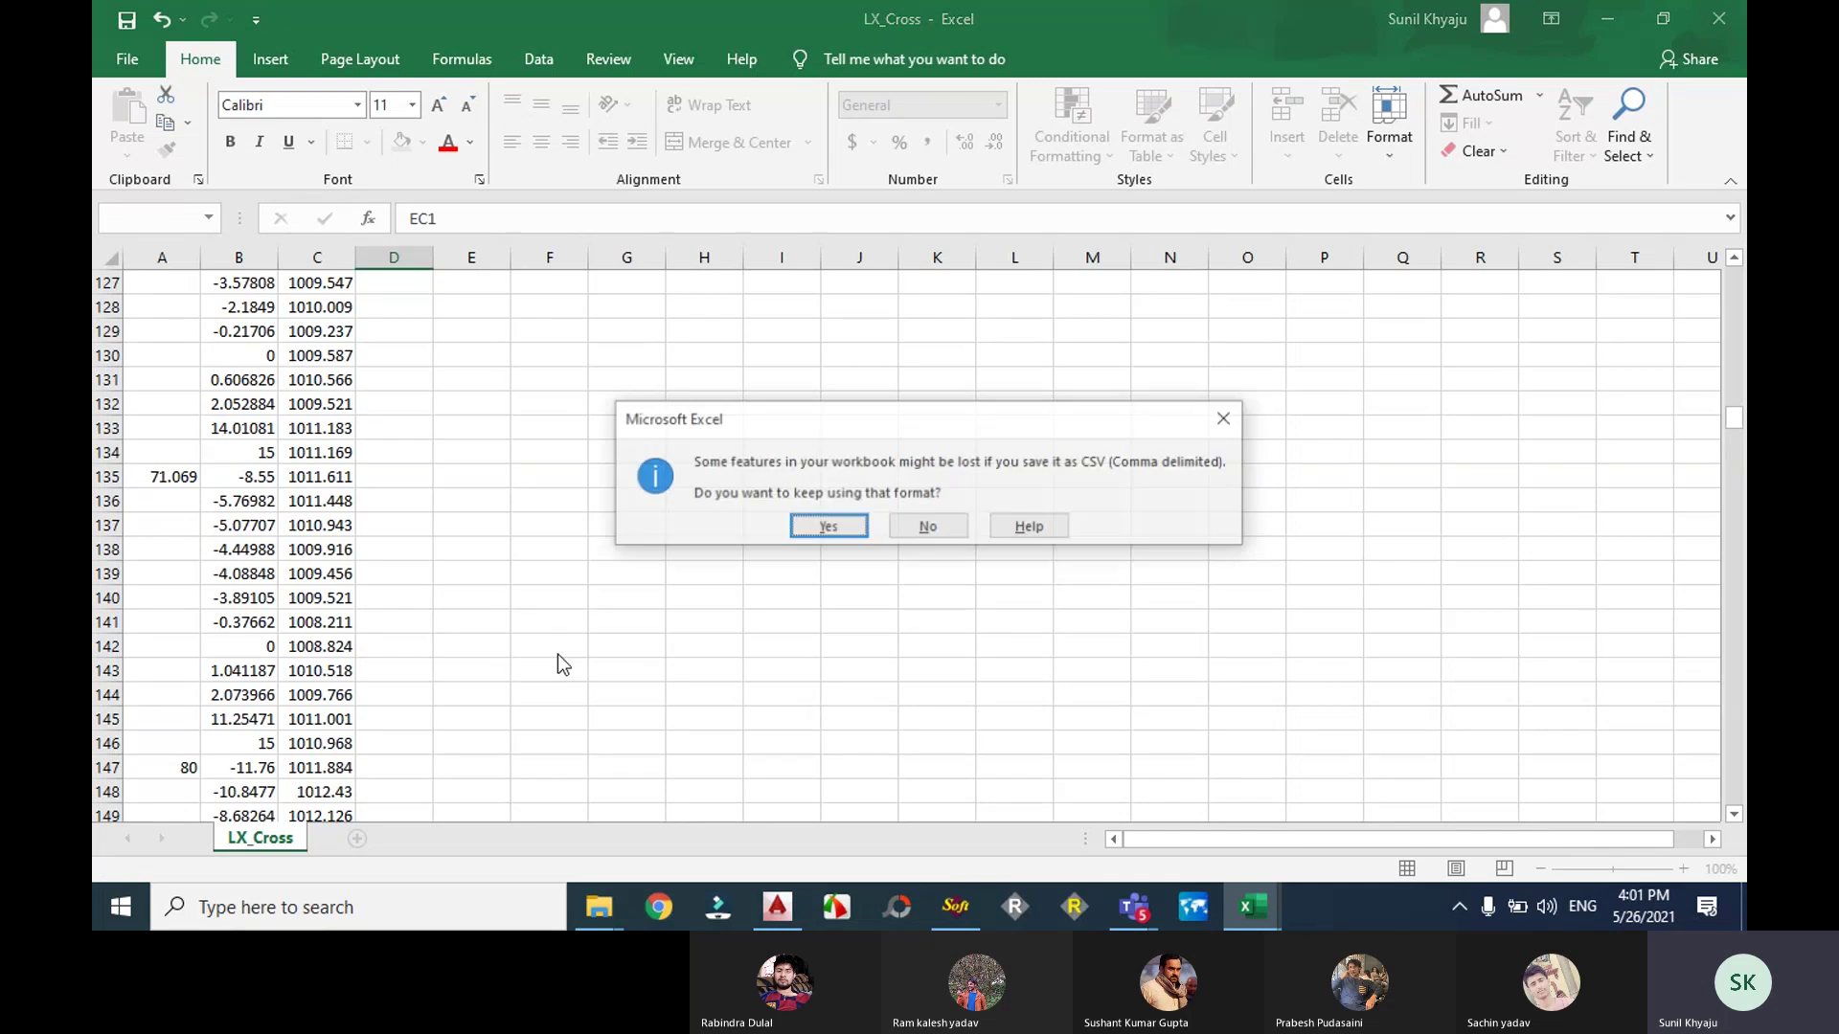
pyautogui.click(825, 528)
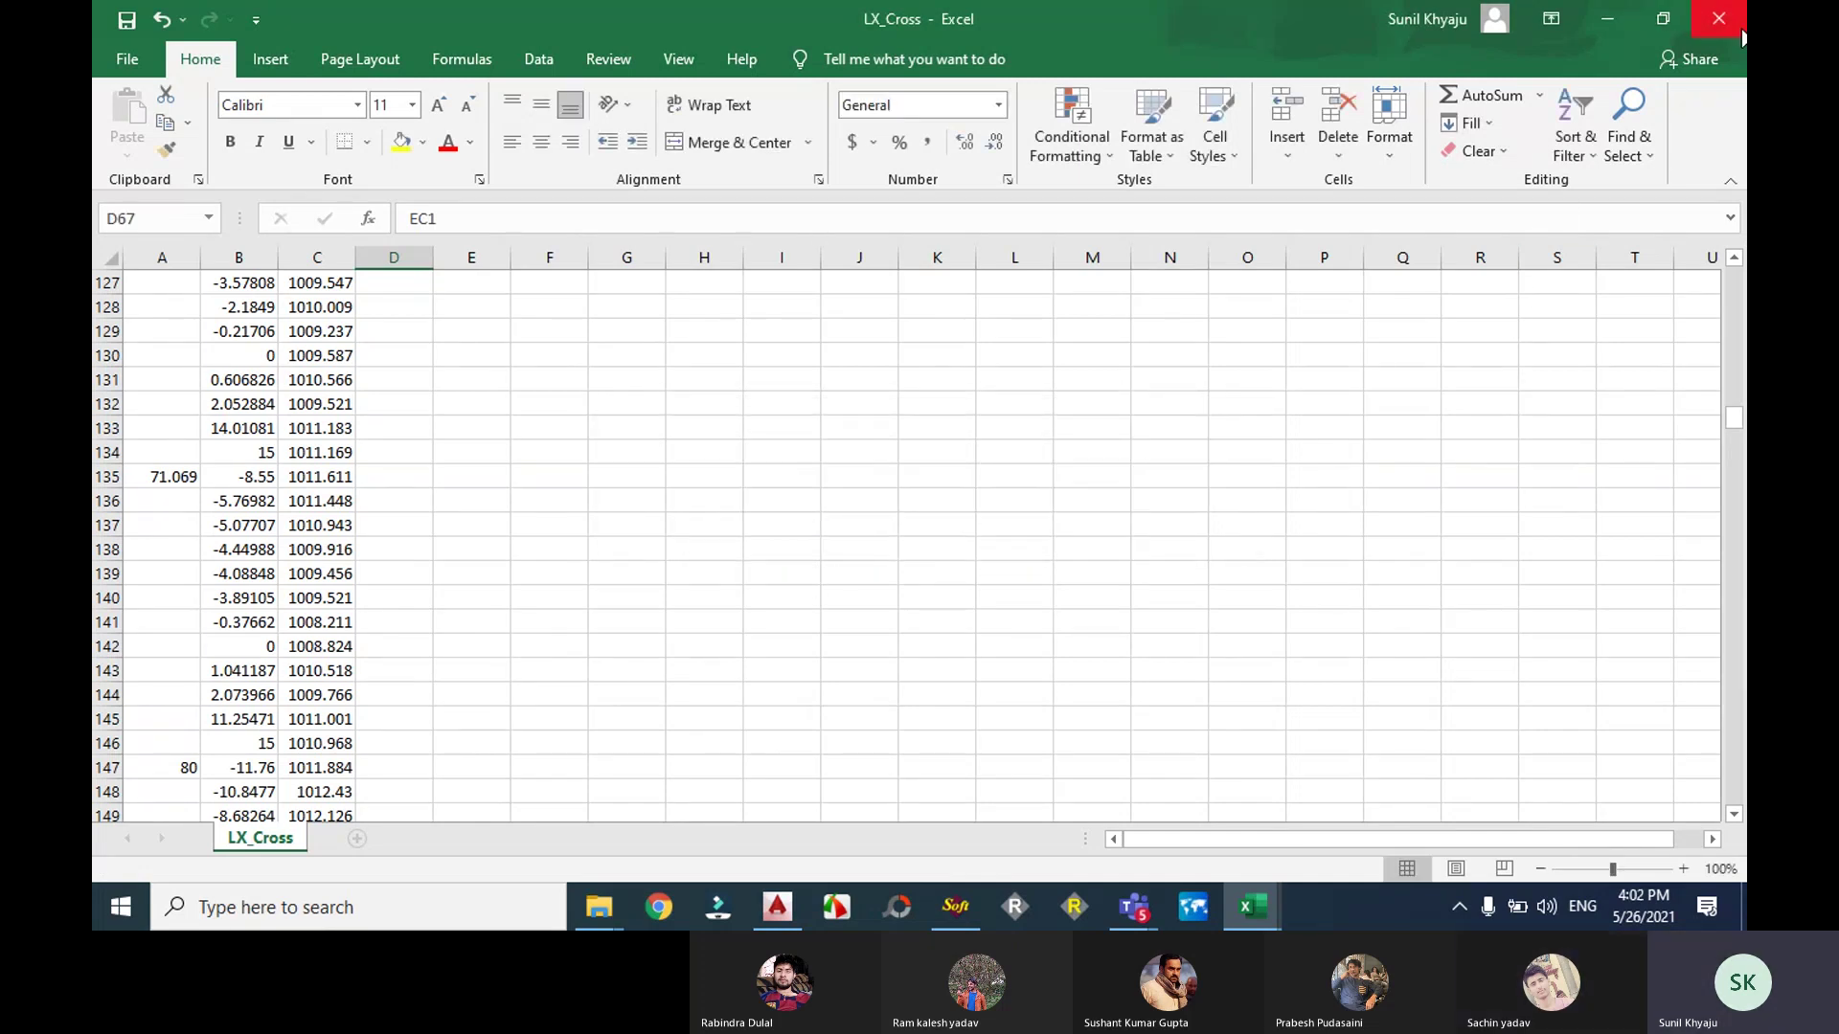
pyautogui.click(1719, 18)
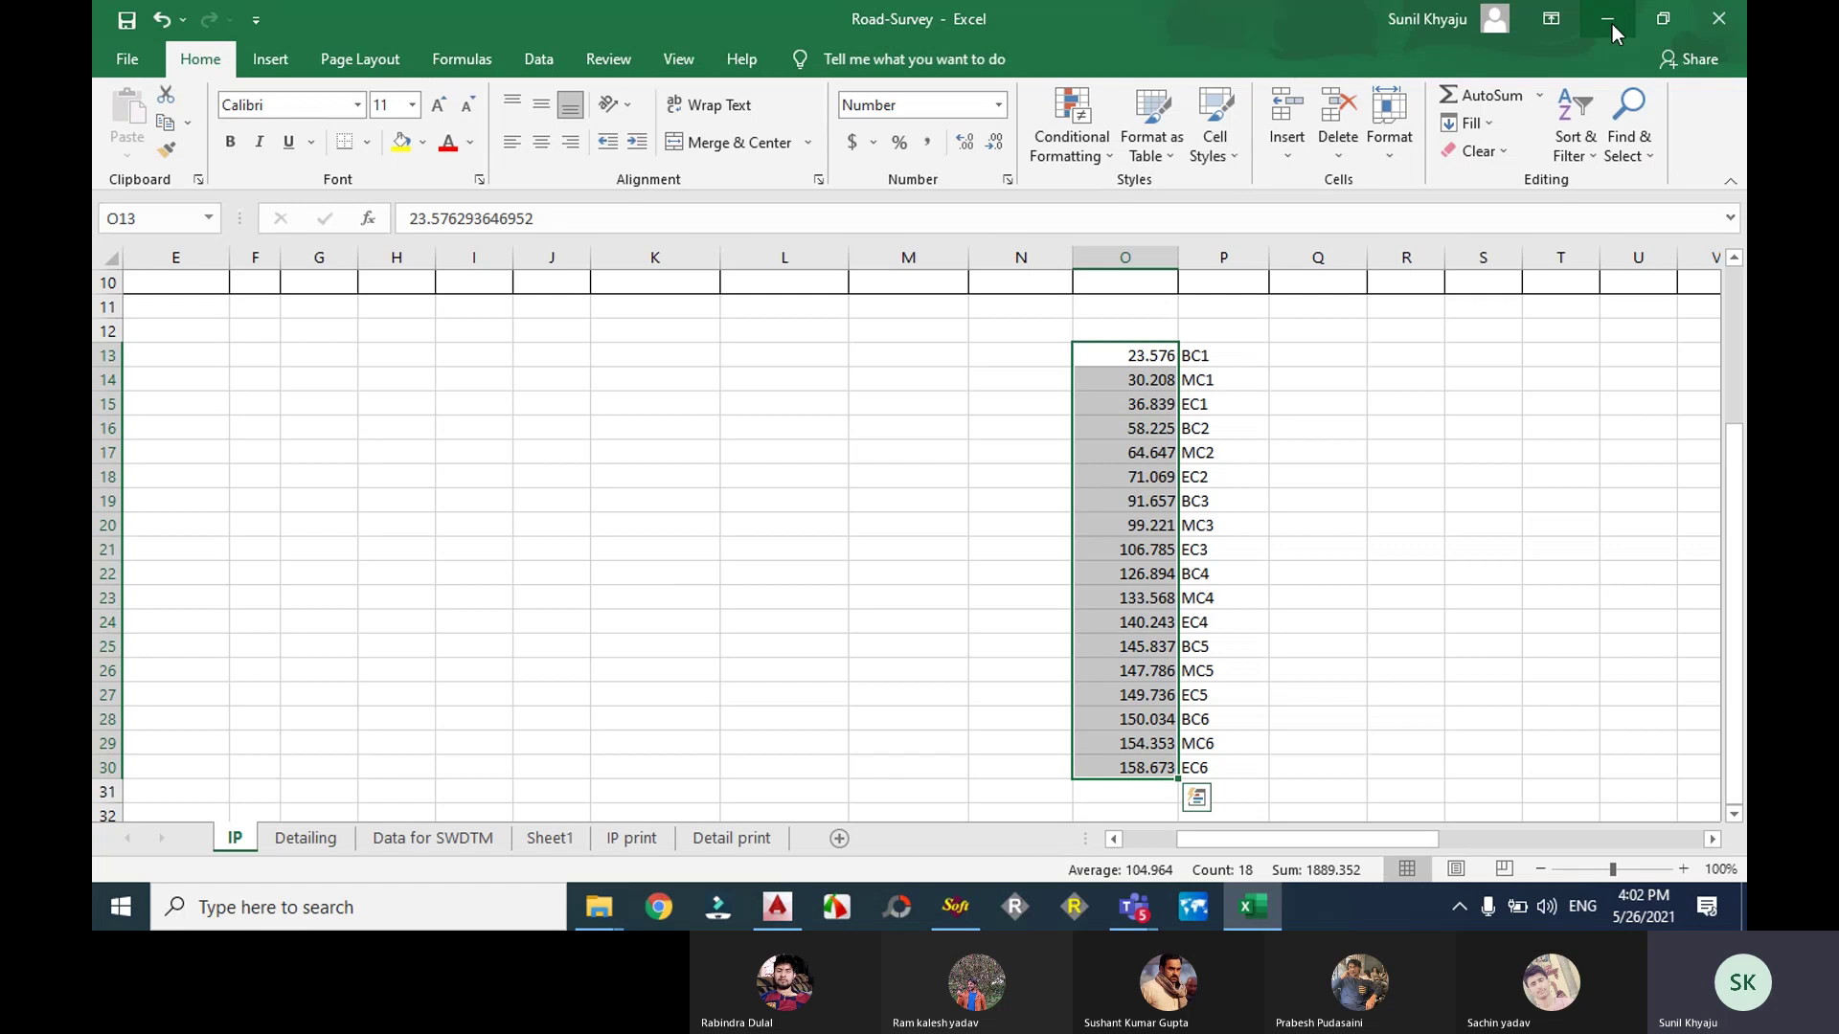
# Step: Return to the AutoCAD drawing, bring up SW_DTM and start the Draw L-Profile command
pyautogui.click(1612, 25)
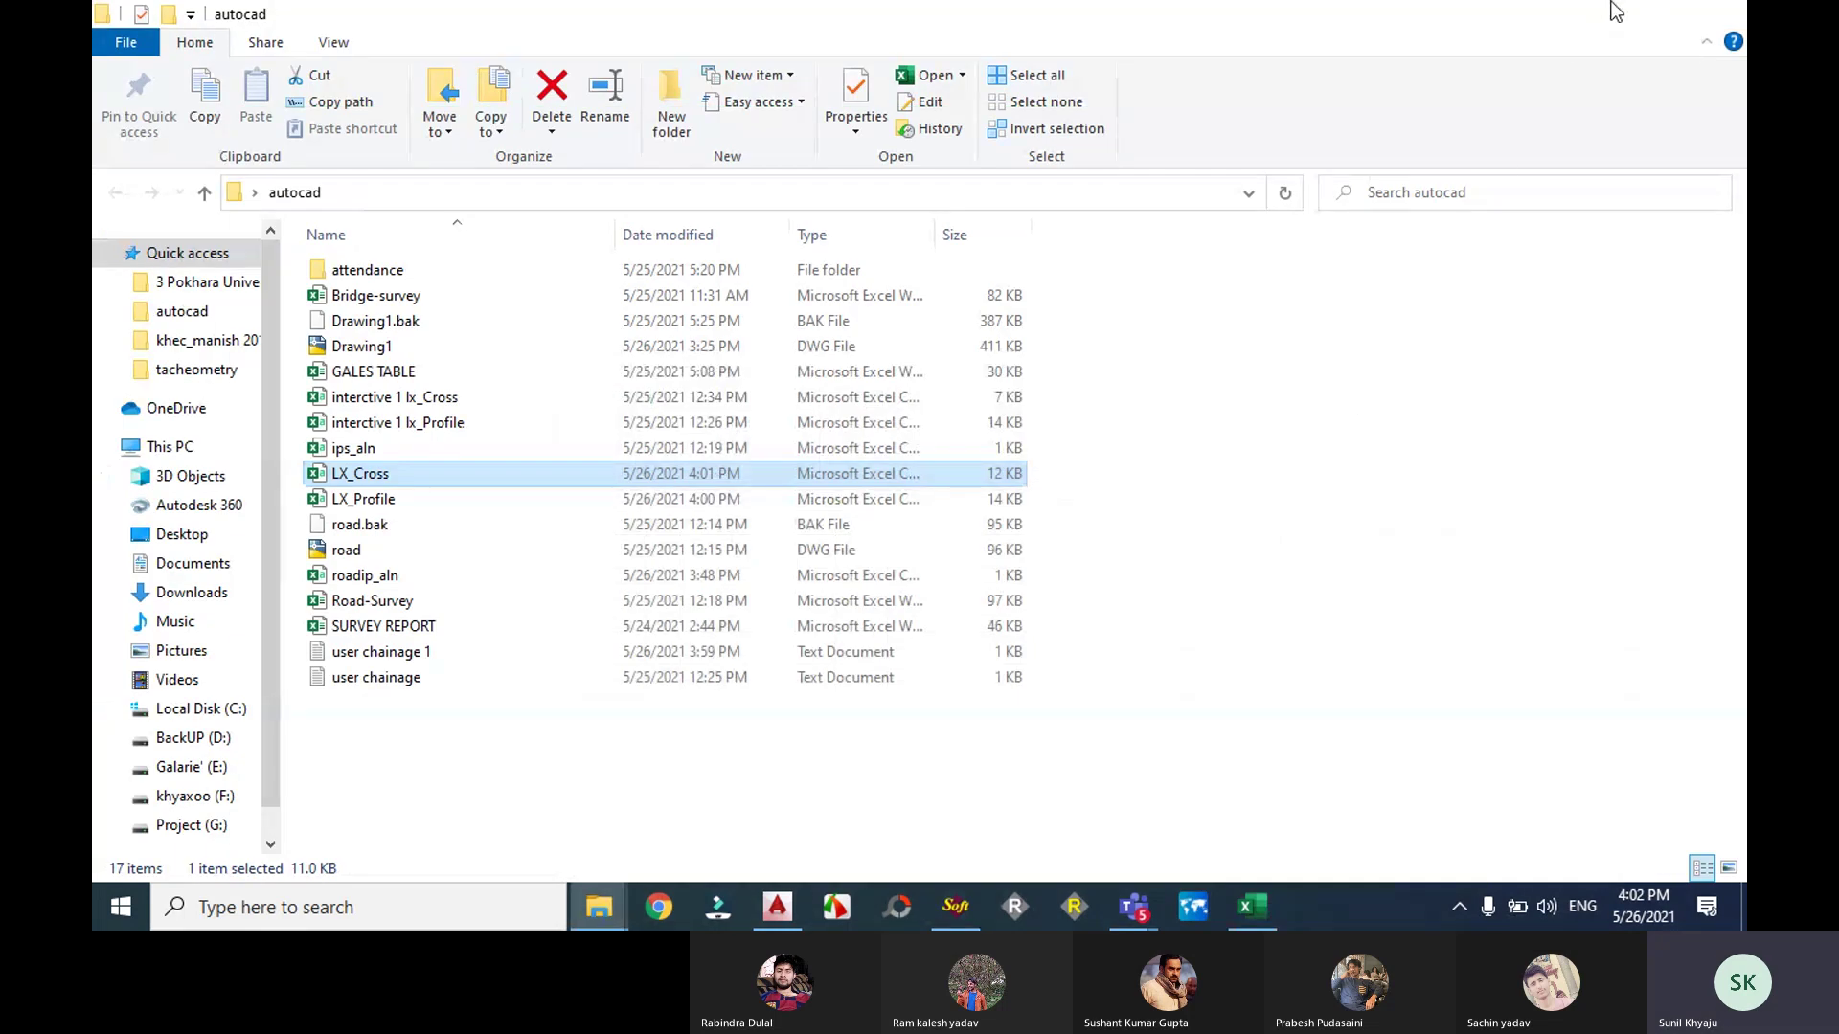
pyautogui.click(1616, 11)
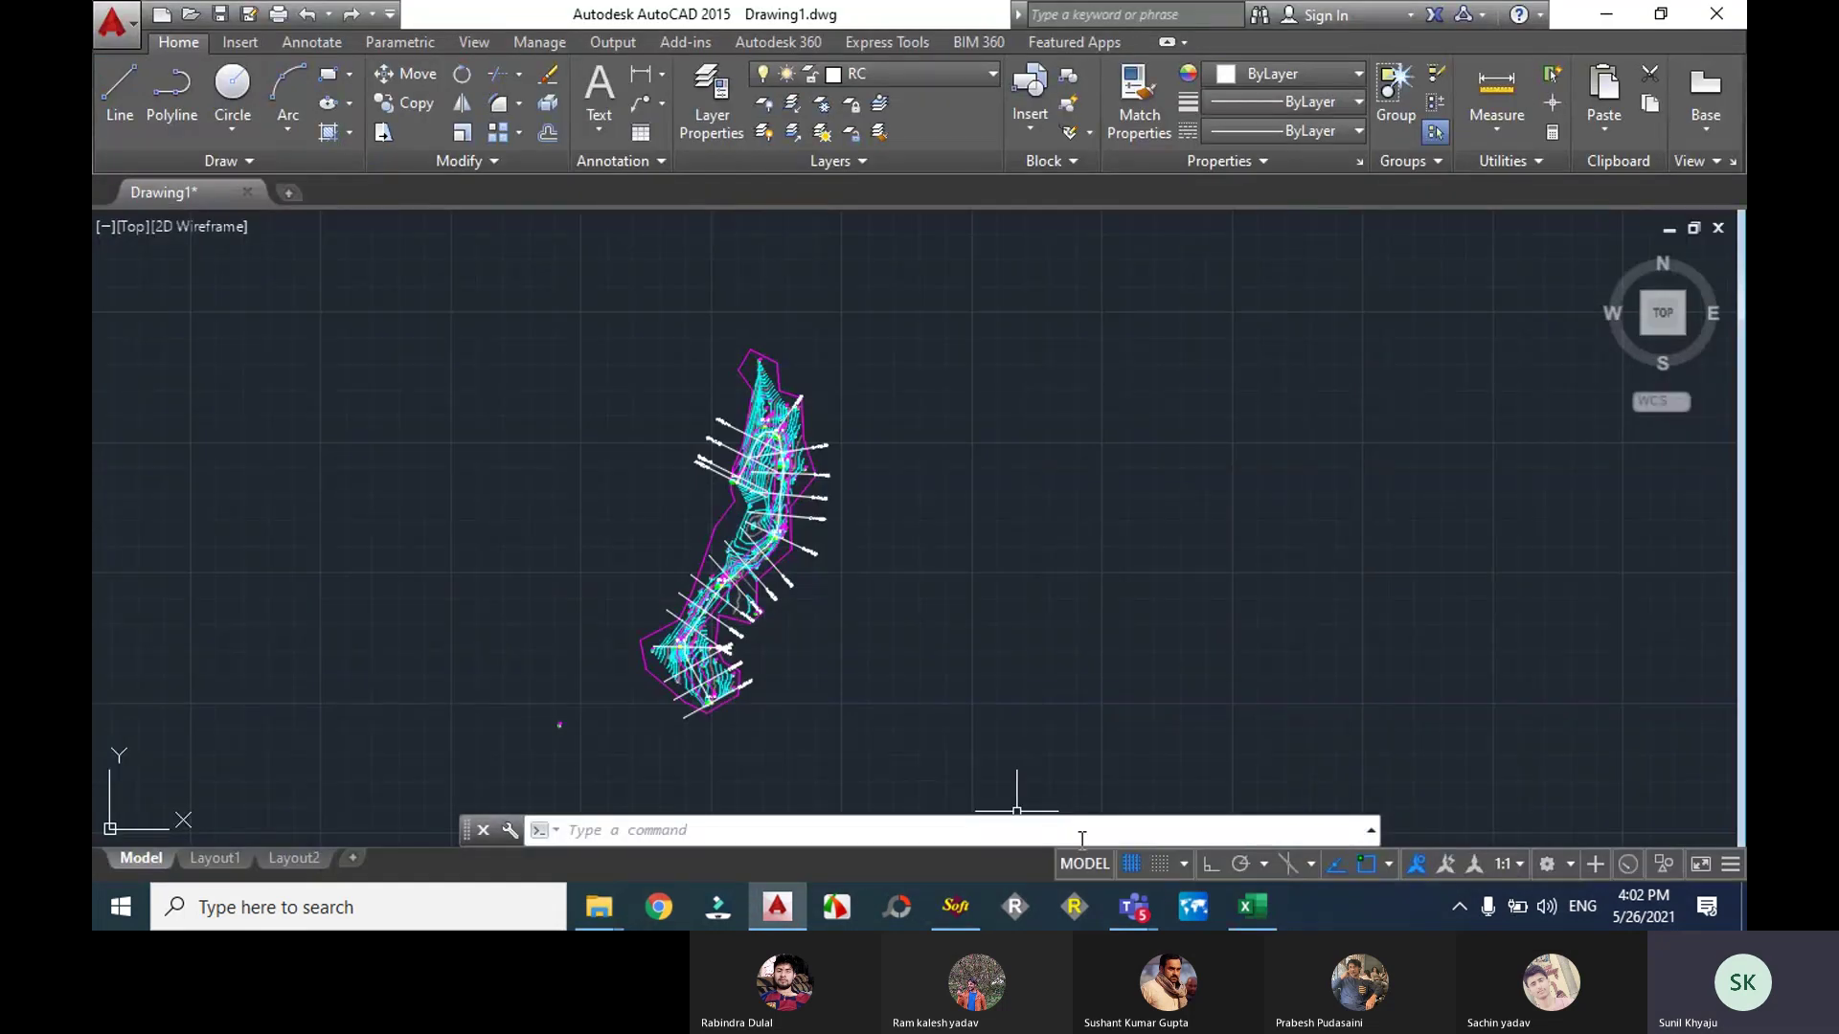
pyautogui.click(956, 907)
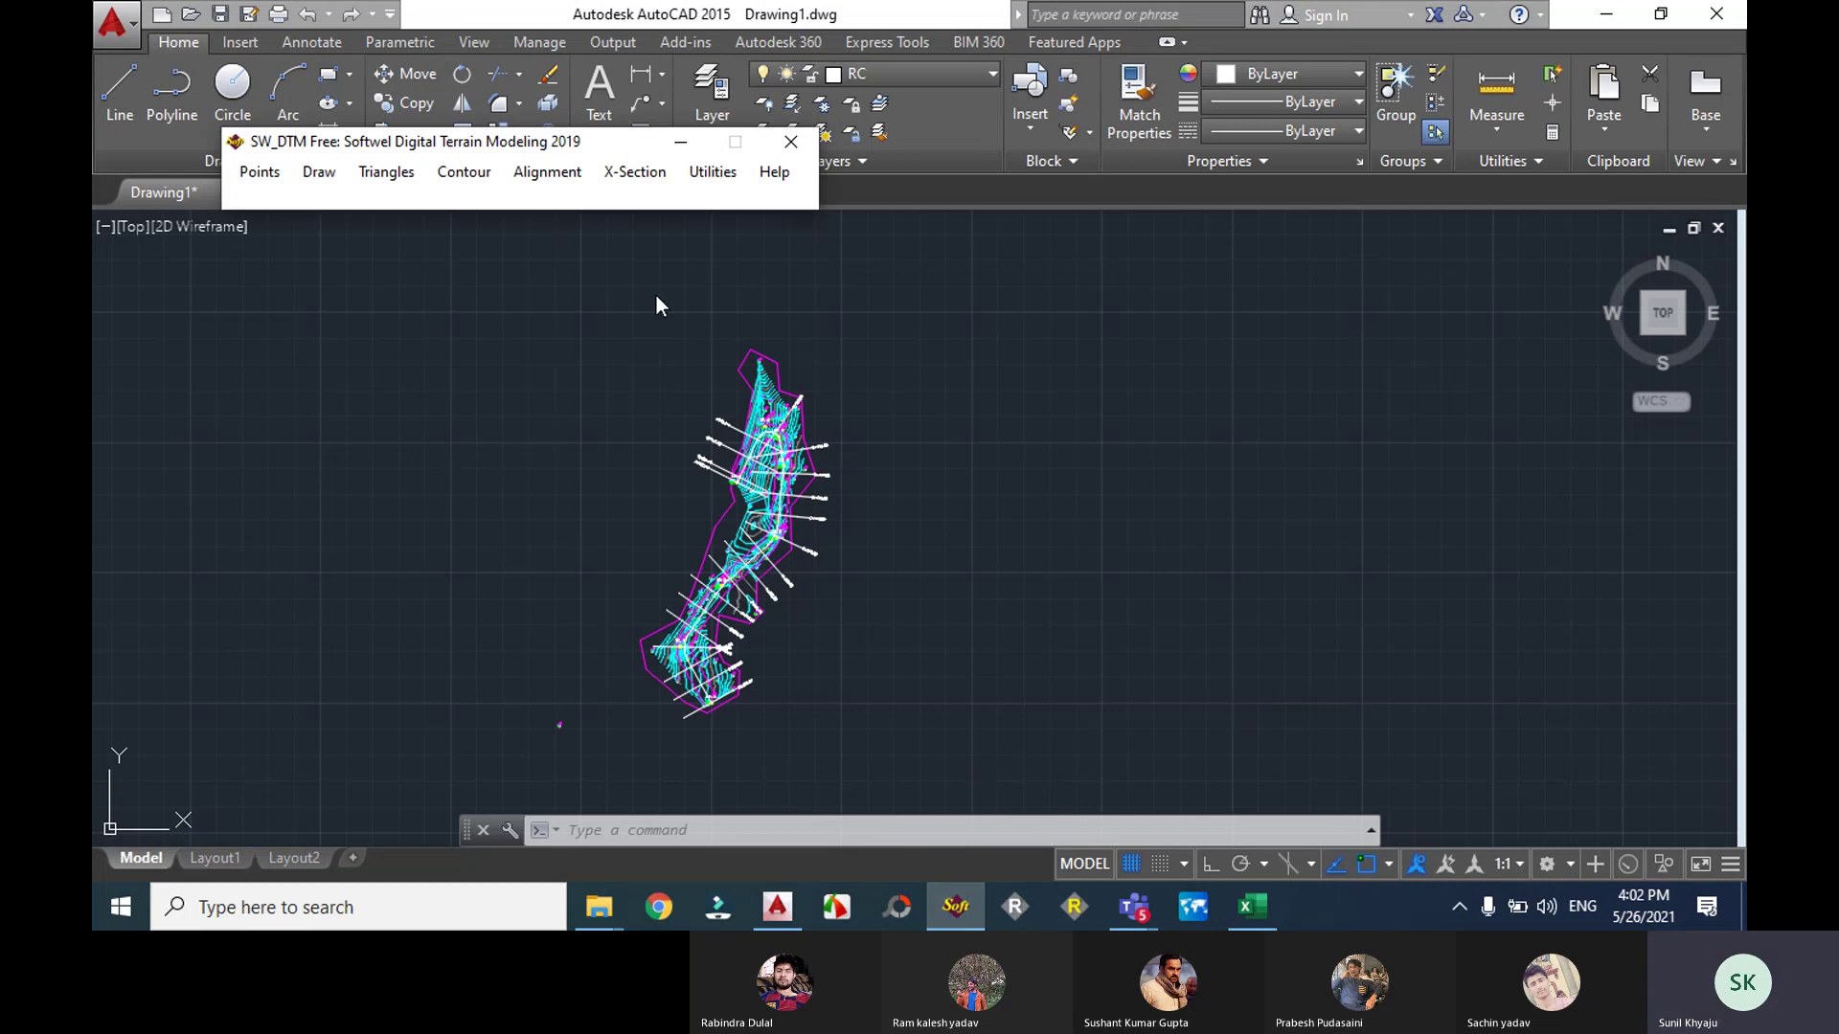
pyautogui.click(623, 177)
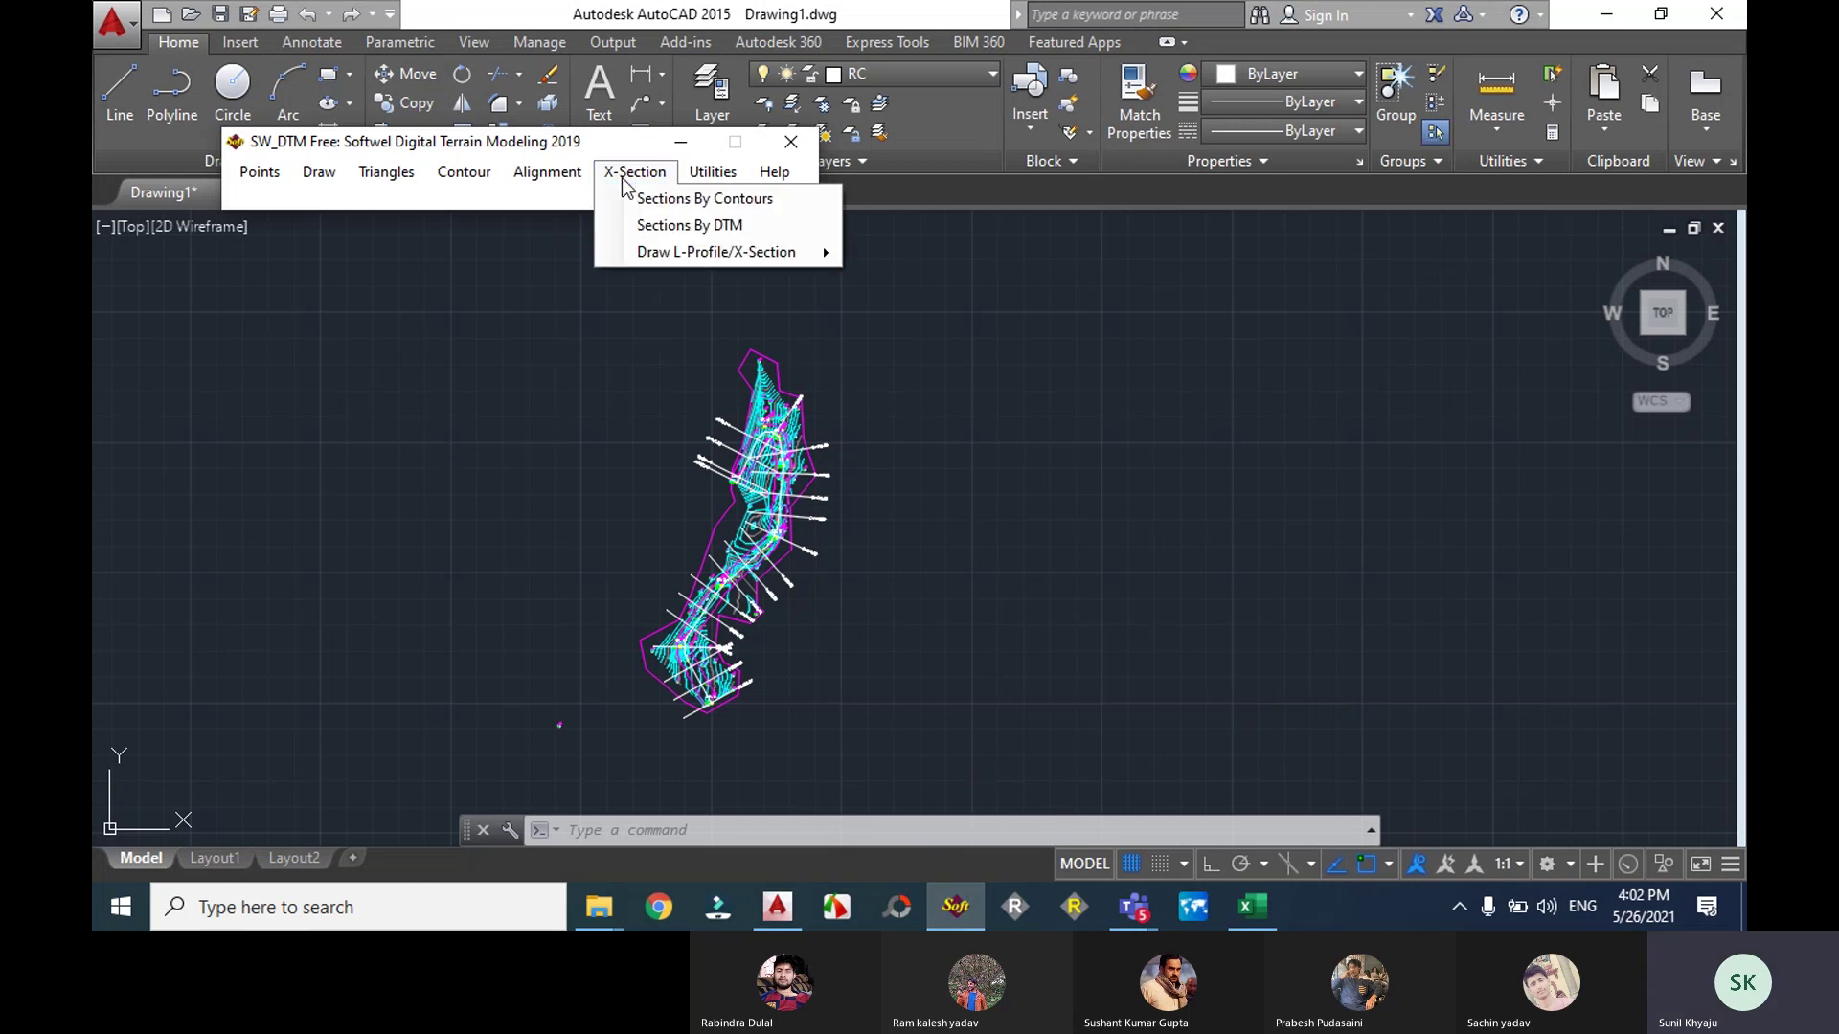
pyautogui.moveTo(642, 252)
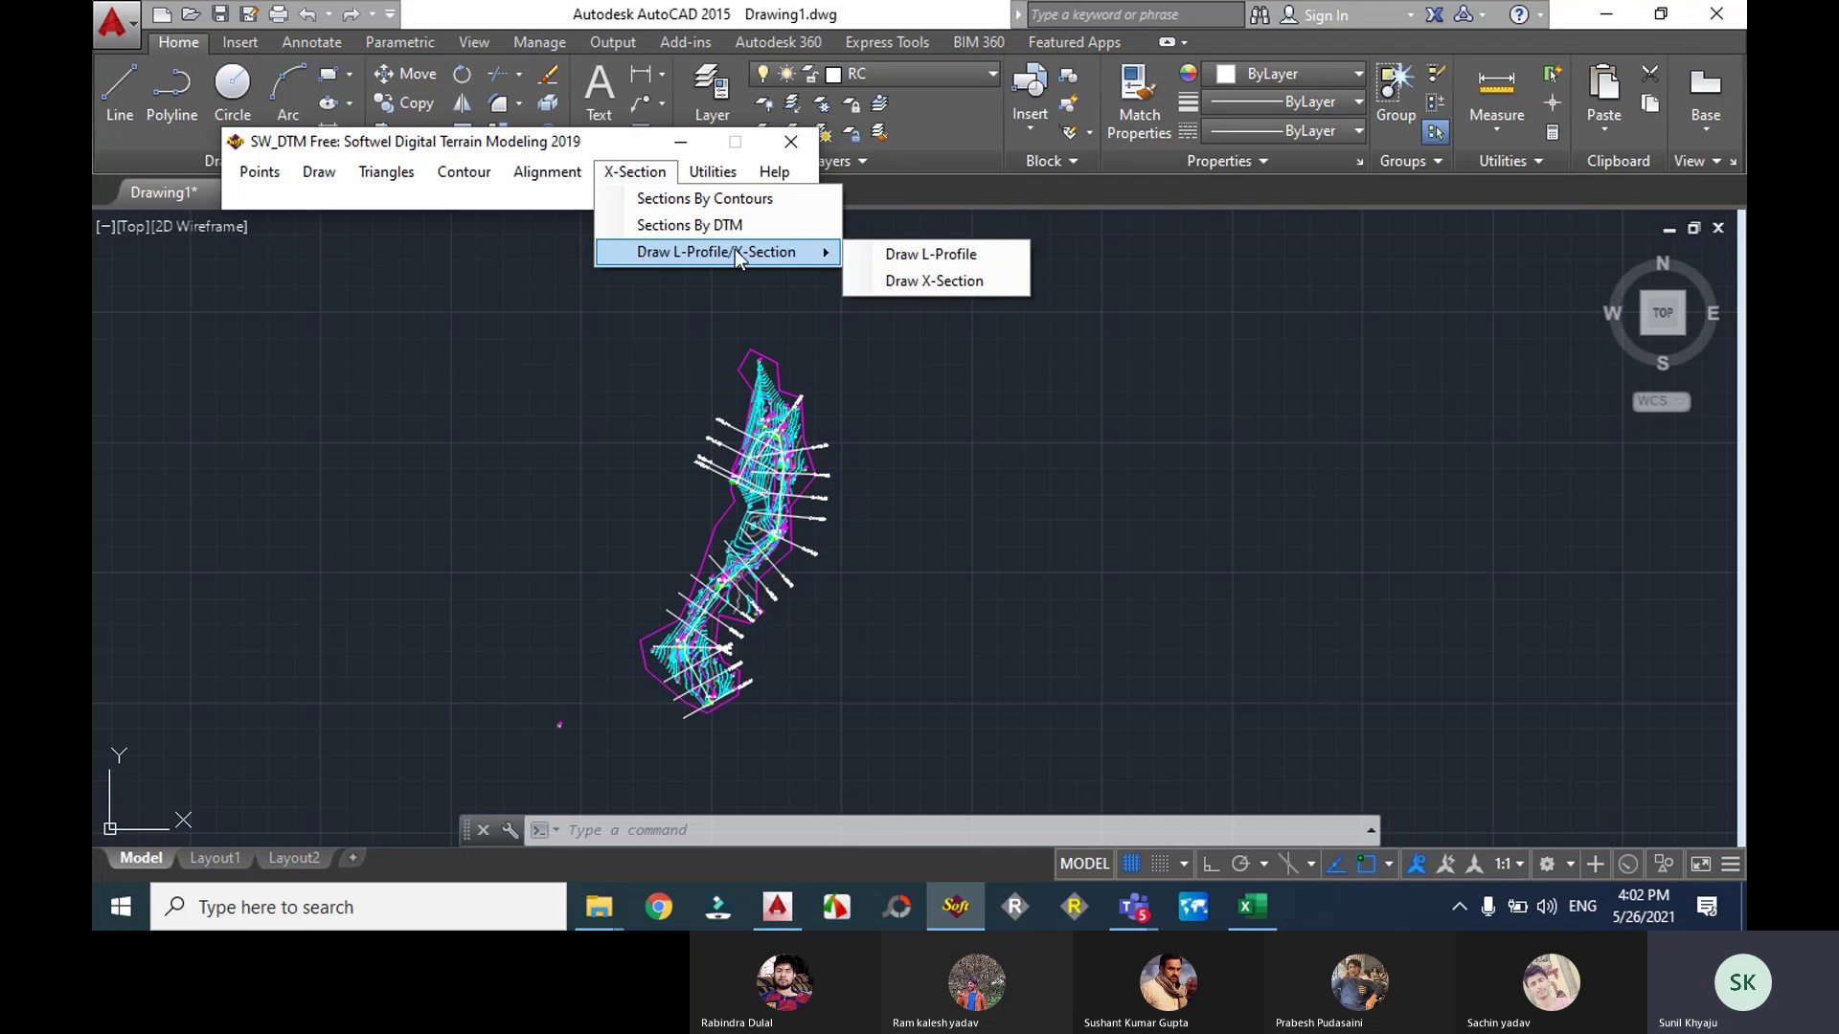
pyautogui.click(894, 255)
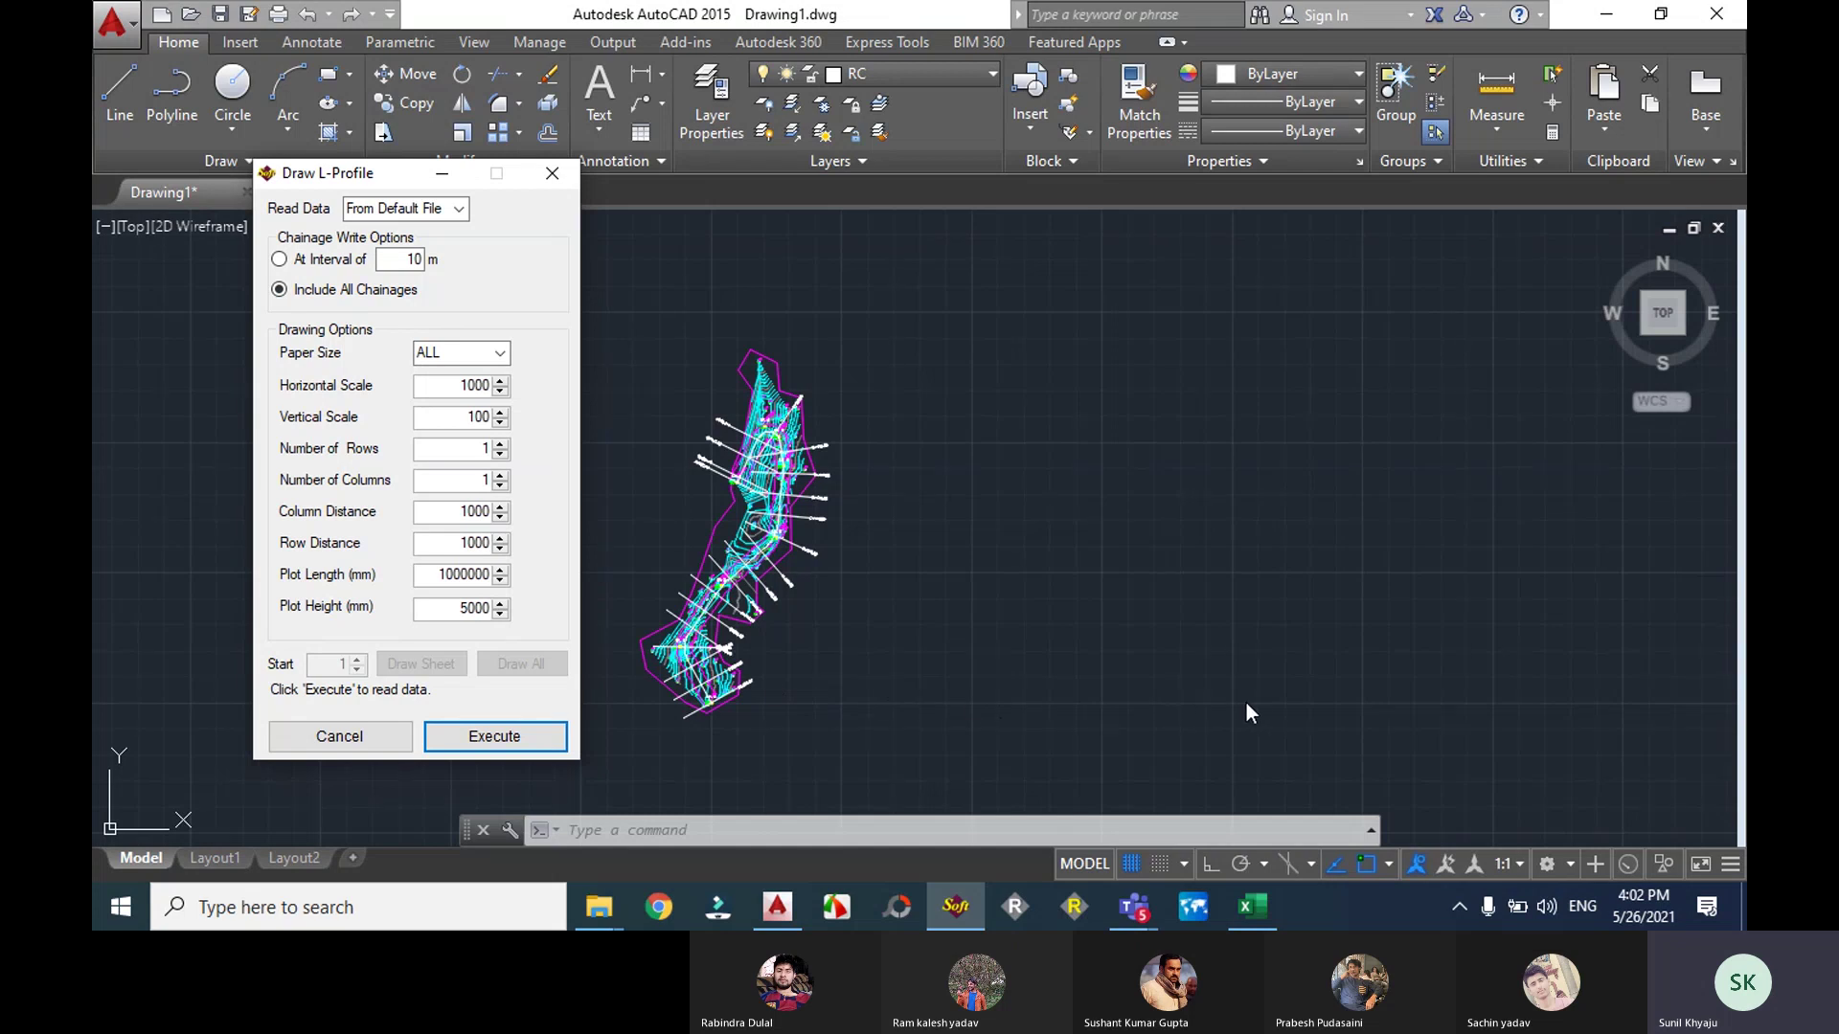
# Step: Configure the L-profile with chainages at 10 m intervals on A3 paper and read the data from the default file
pyautogui.click(280, 260)
pyautogui.click(474, 353)
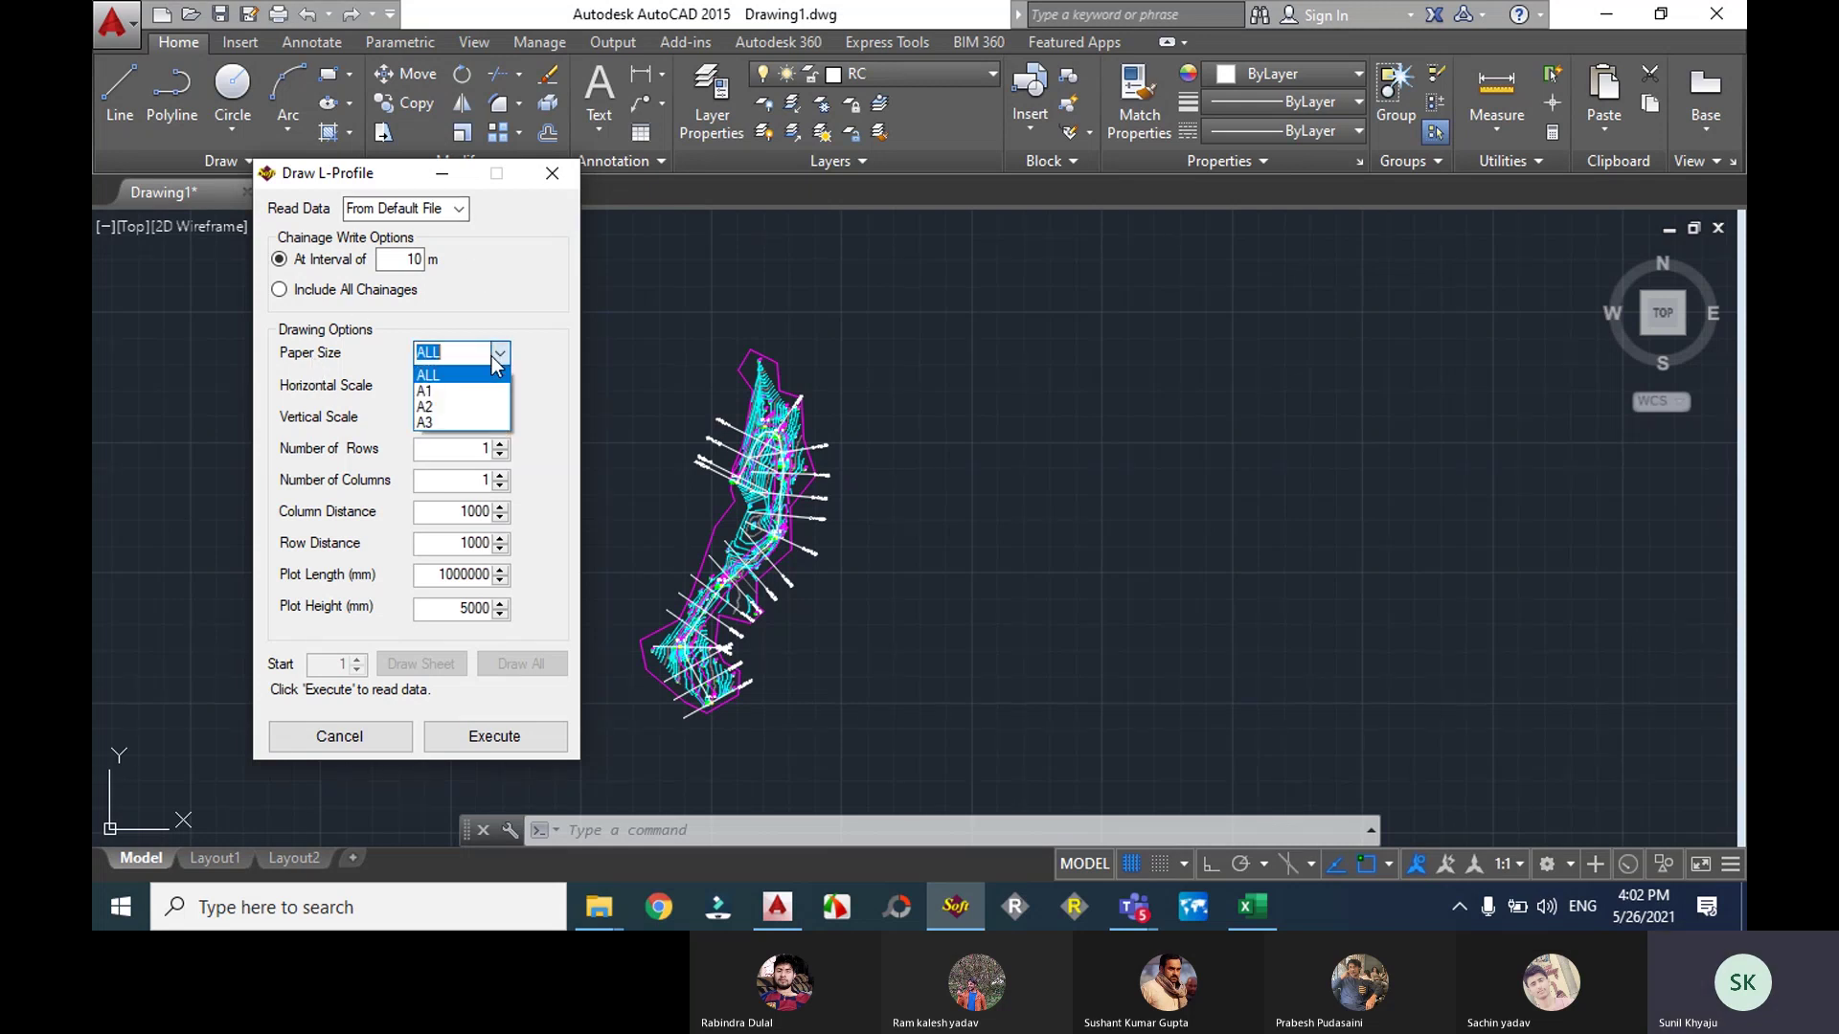
pyautogui.click(468, 423)
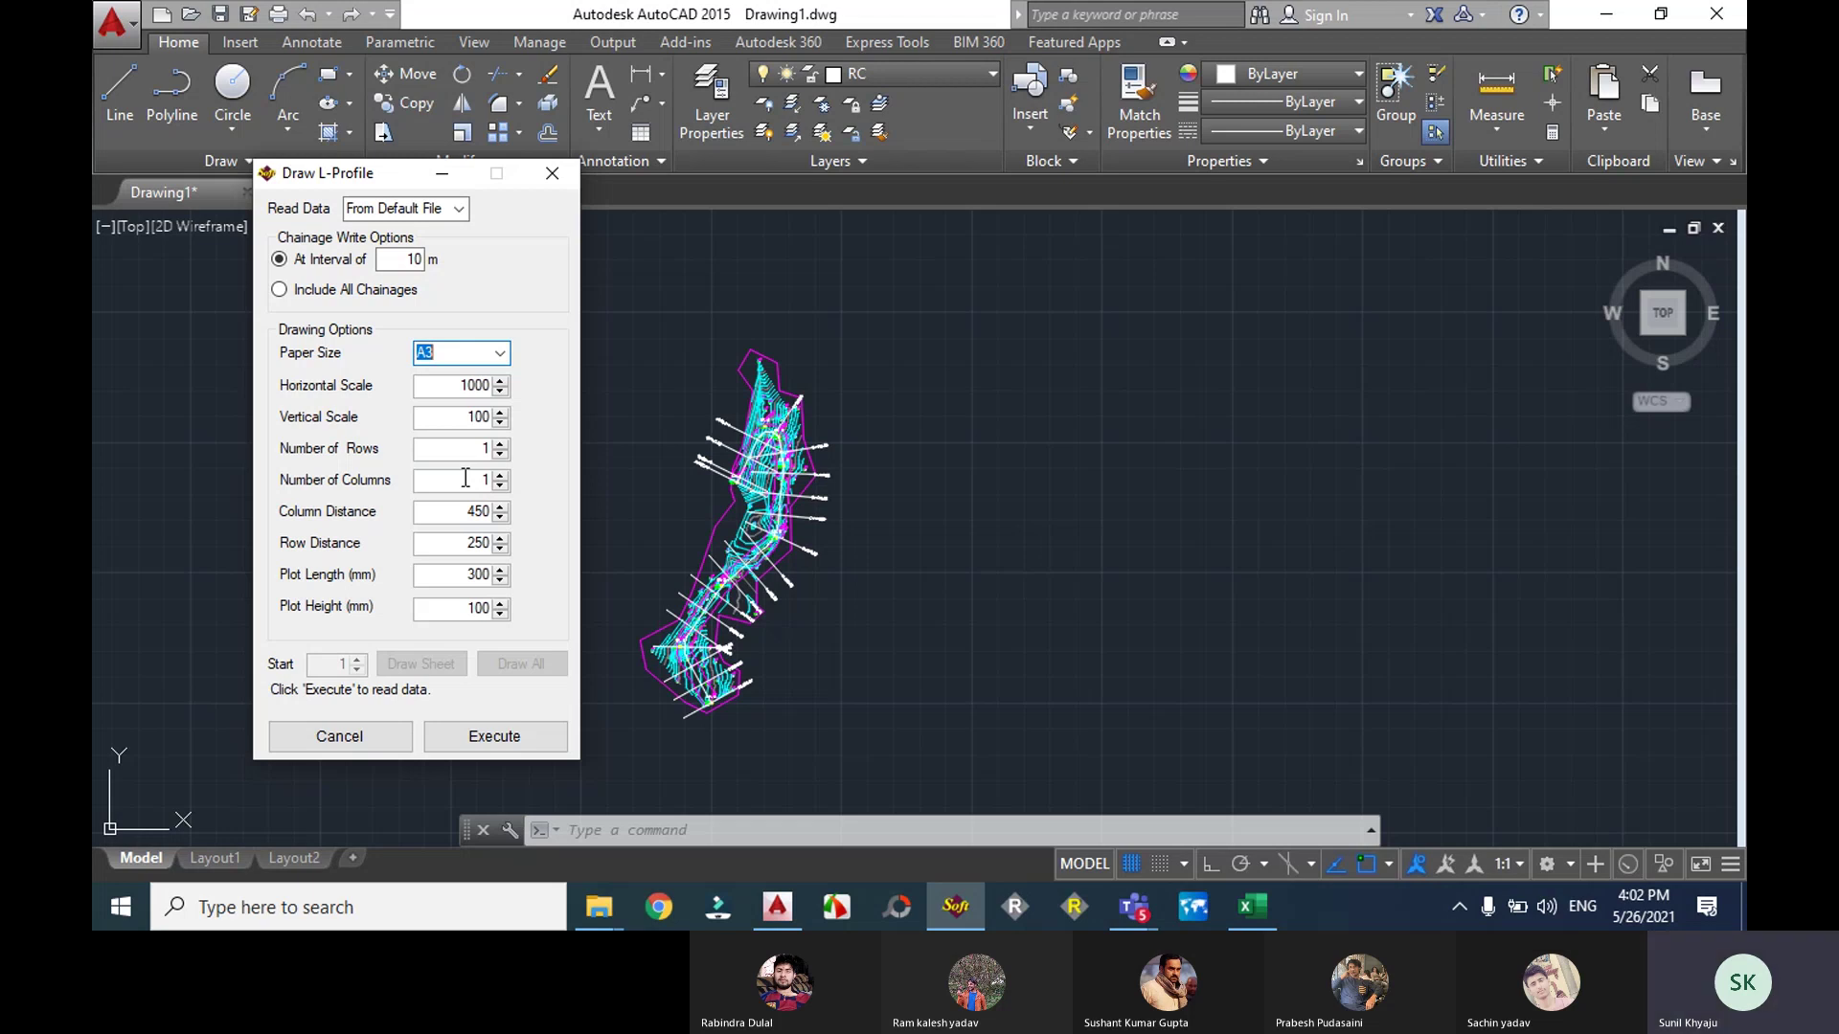
pyautogui.click(492, 736)
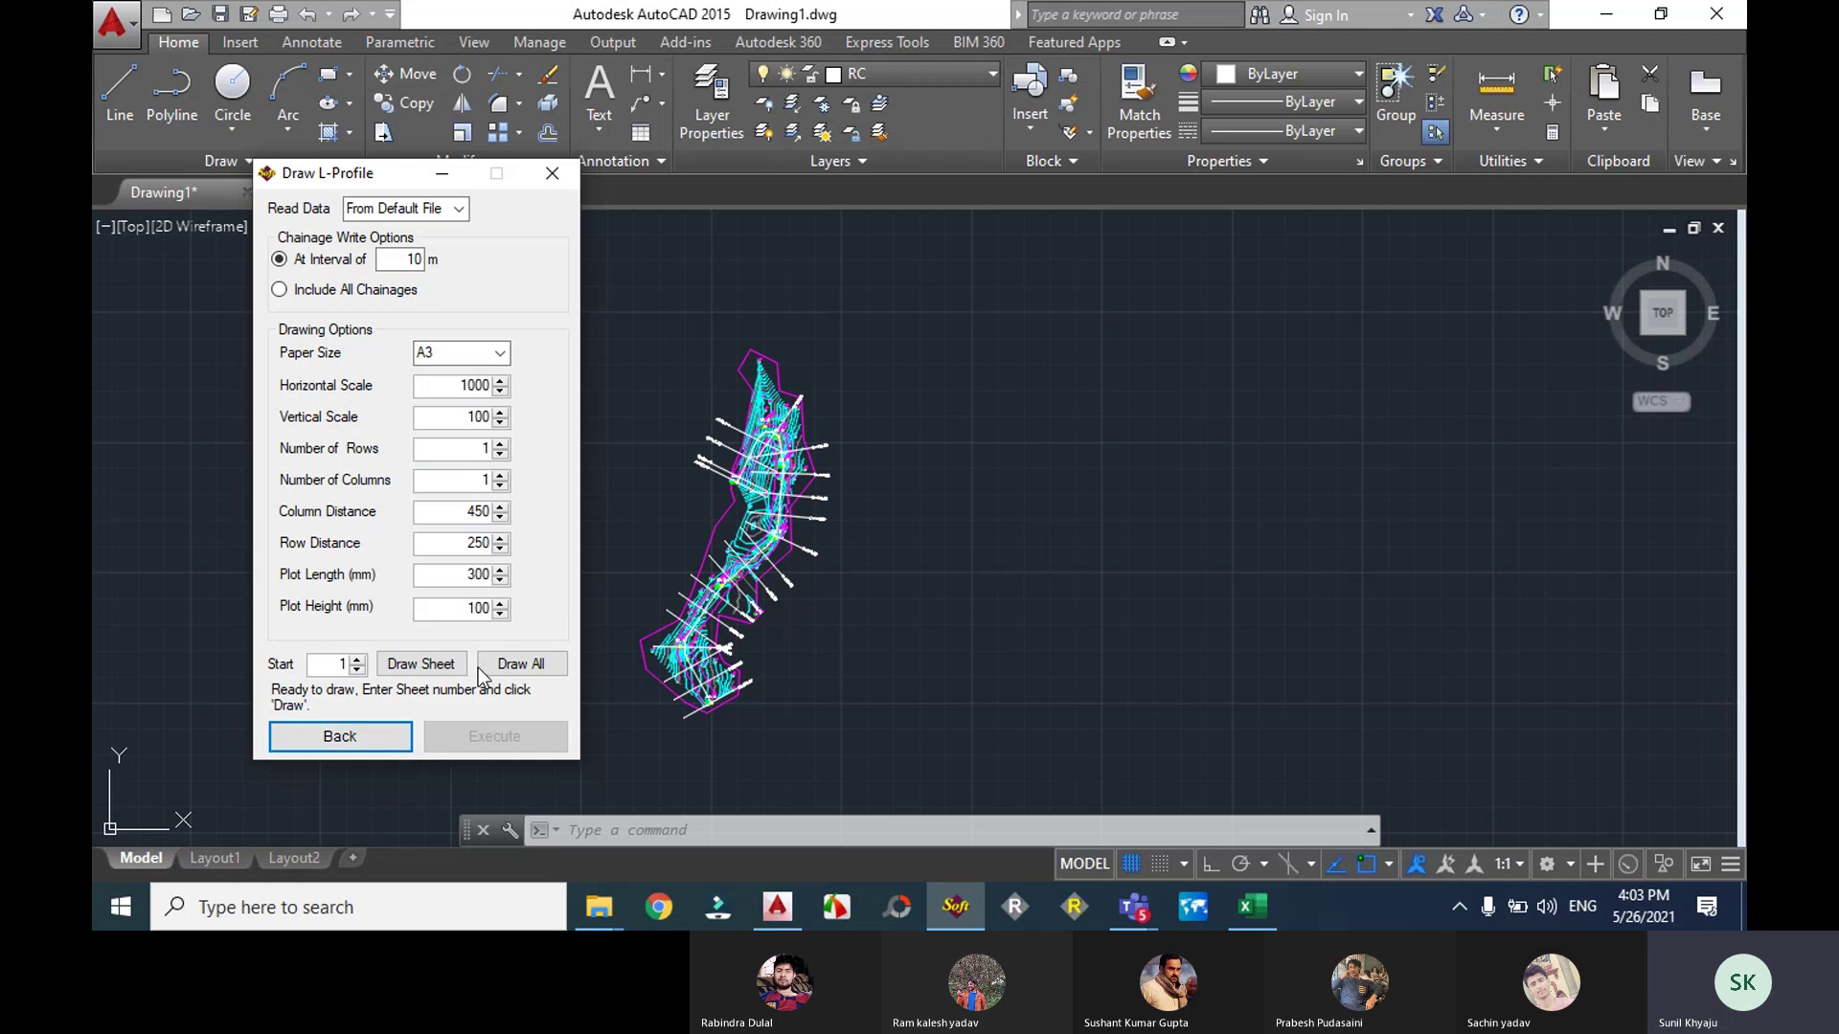
# Step: Draw all L-profile sheets starting from sheet 1, placing the reference point in the empty area east of the road plan
pyautogui.write('1')
pyautogui.click(513, 664)
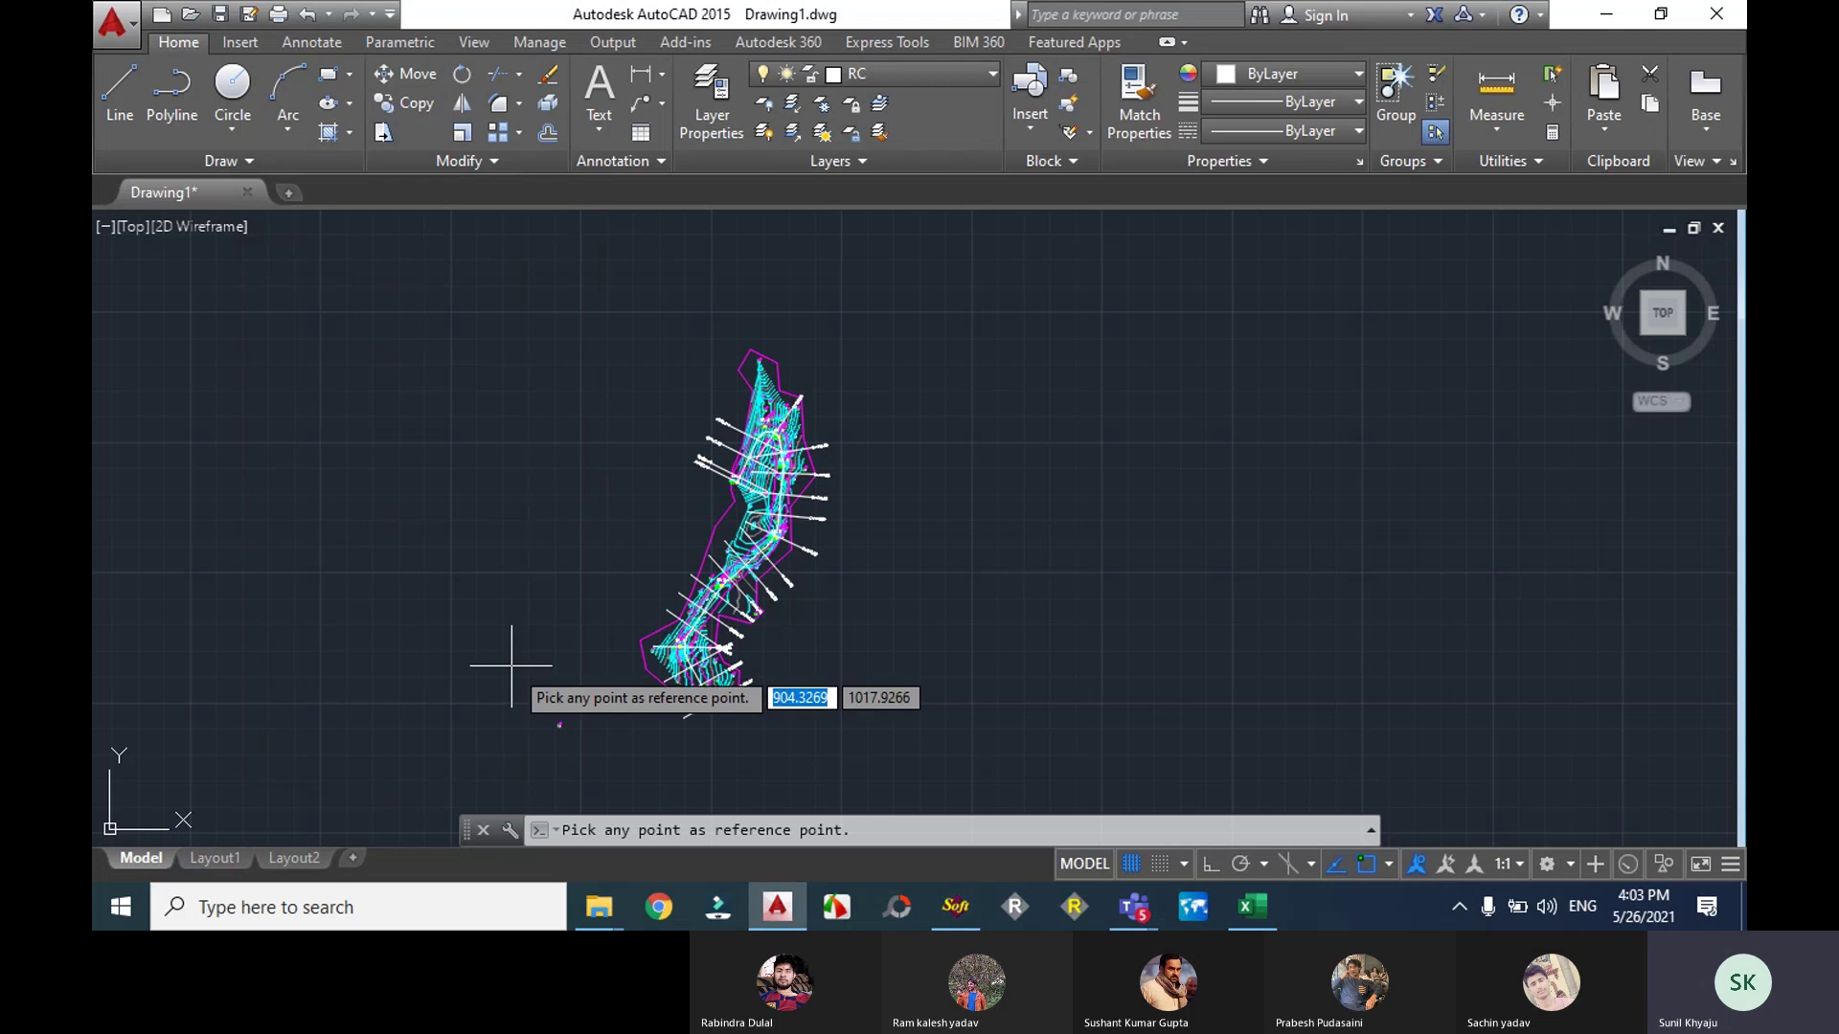
pyautogui.click(1094, 446)
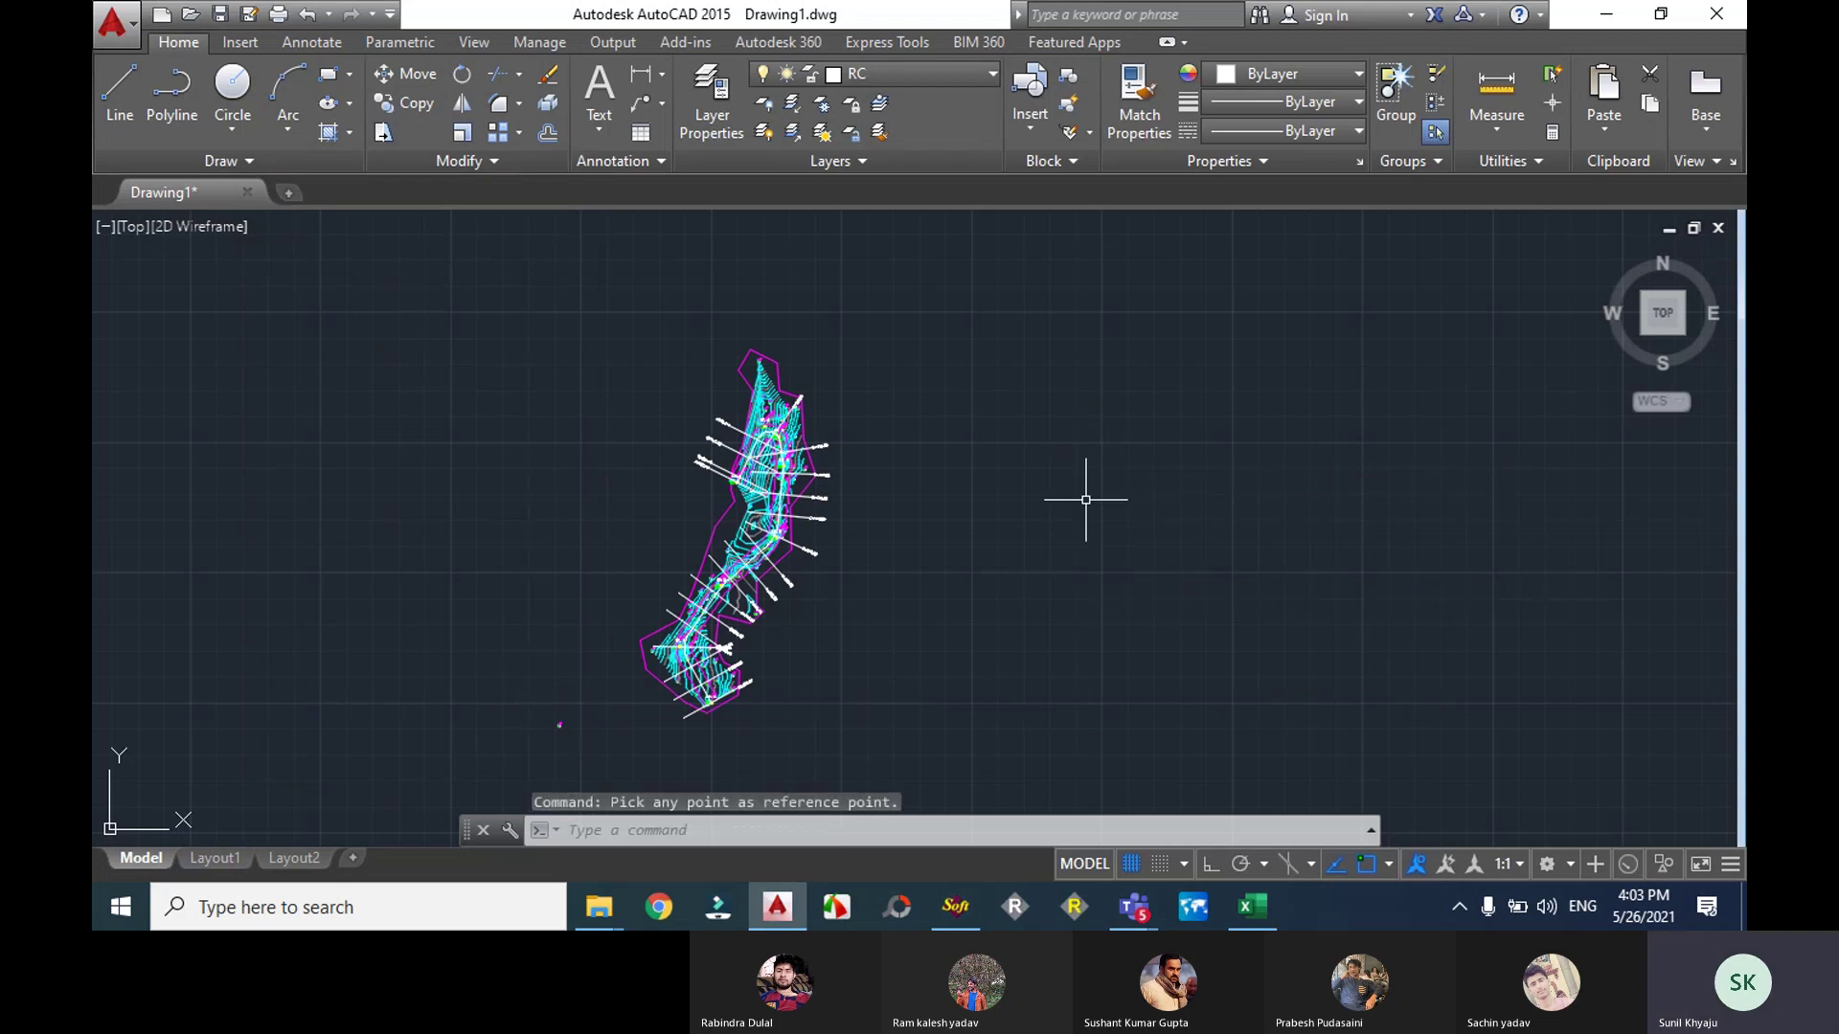
pyautogui.scroll(-2, 1322, 436)
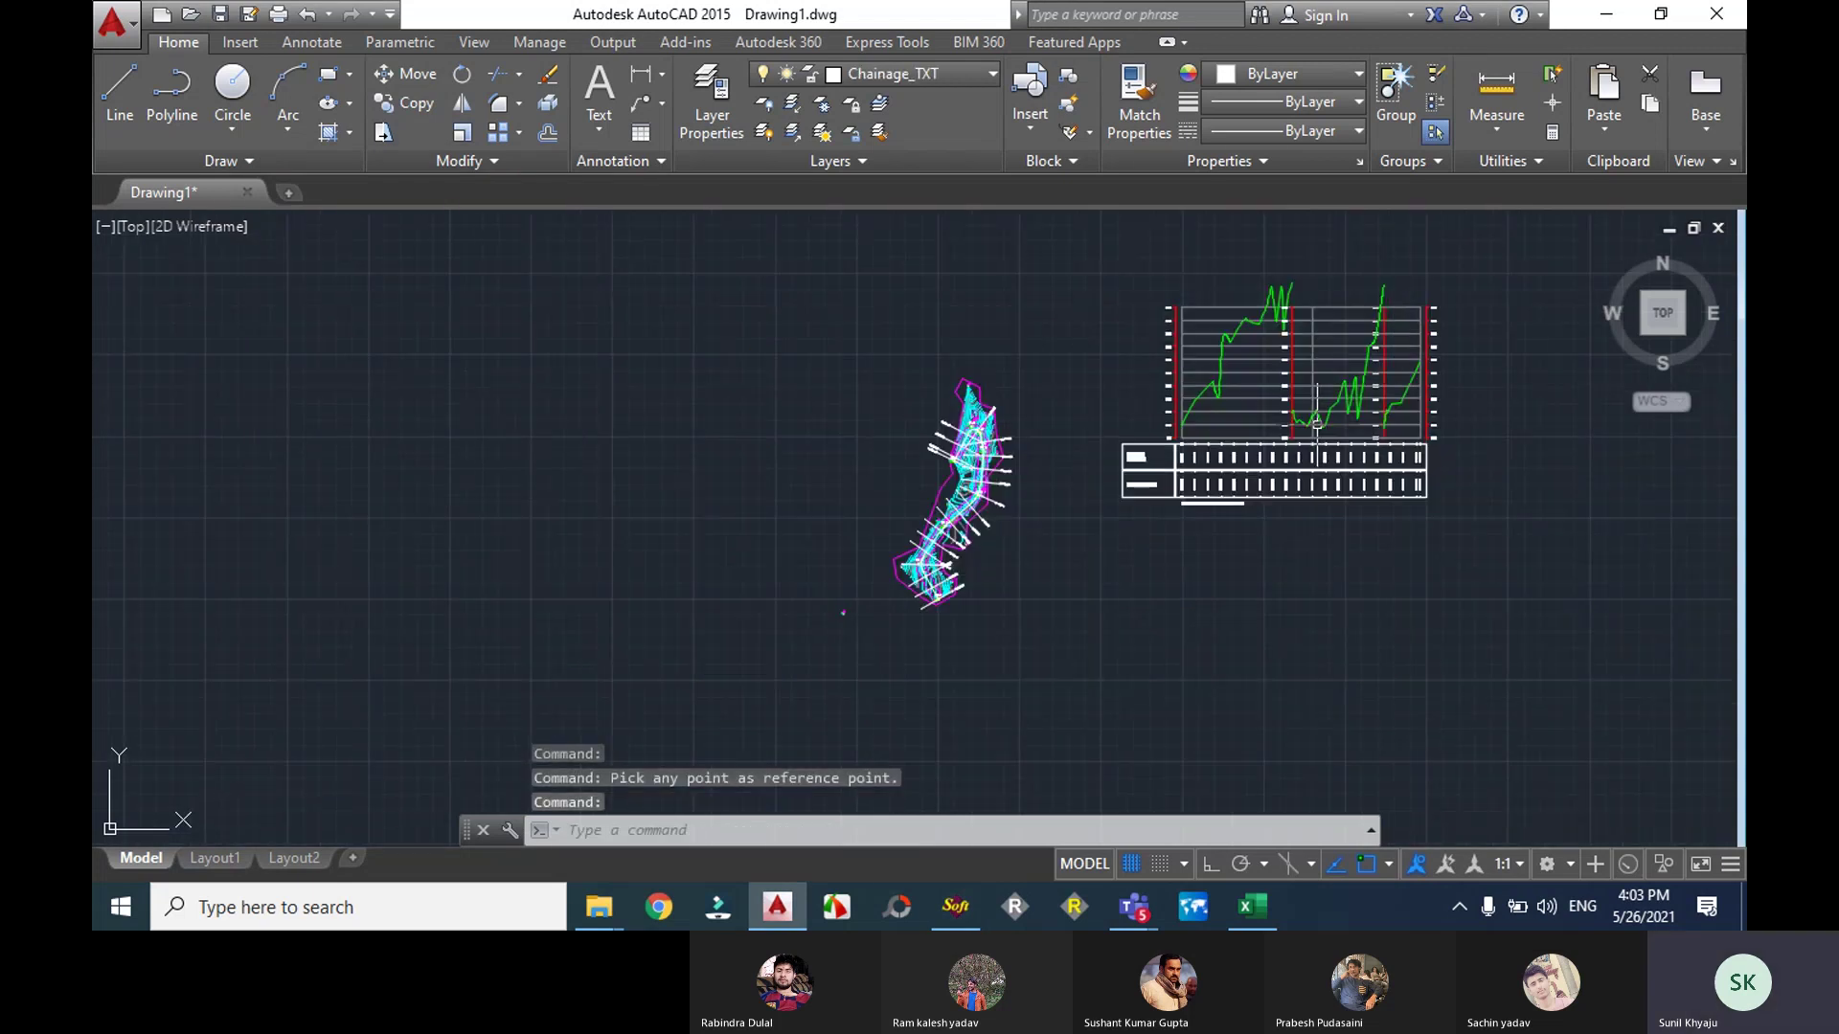
pyautogui.scroll(7, 1372, 312)
pyautogui.scroll(-5, 1191, 444)
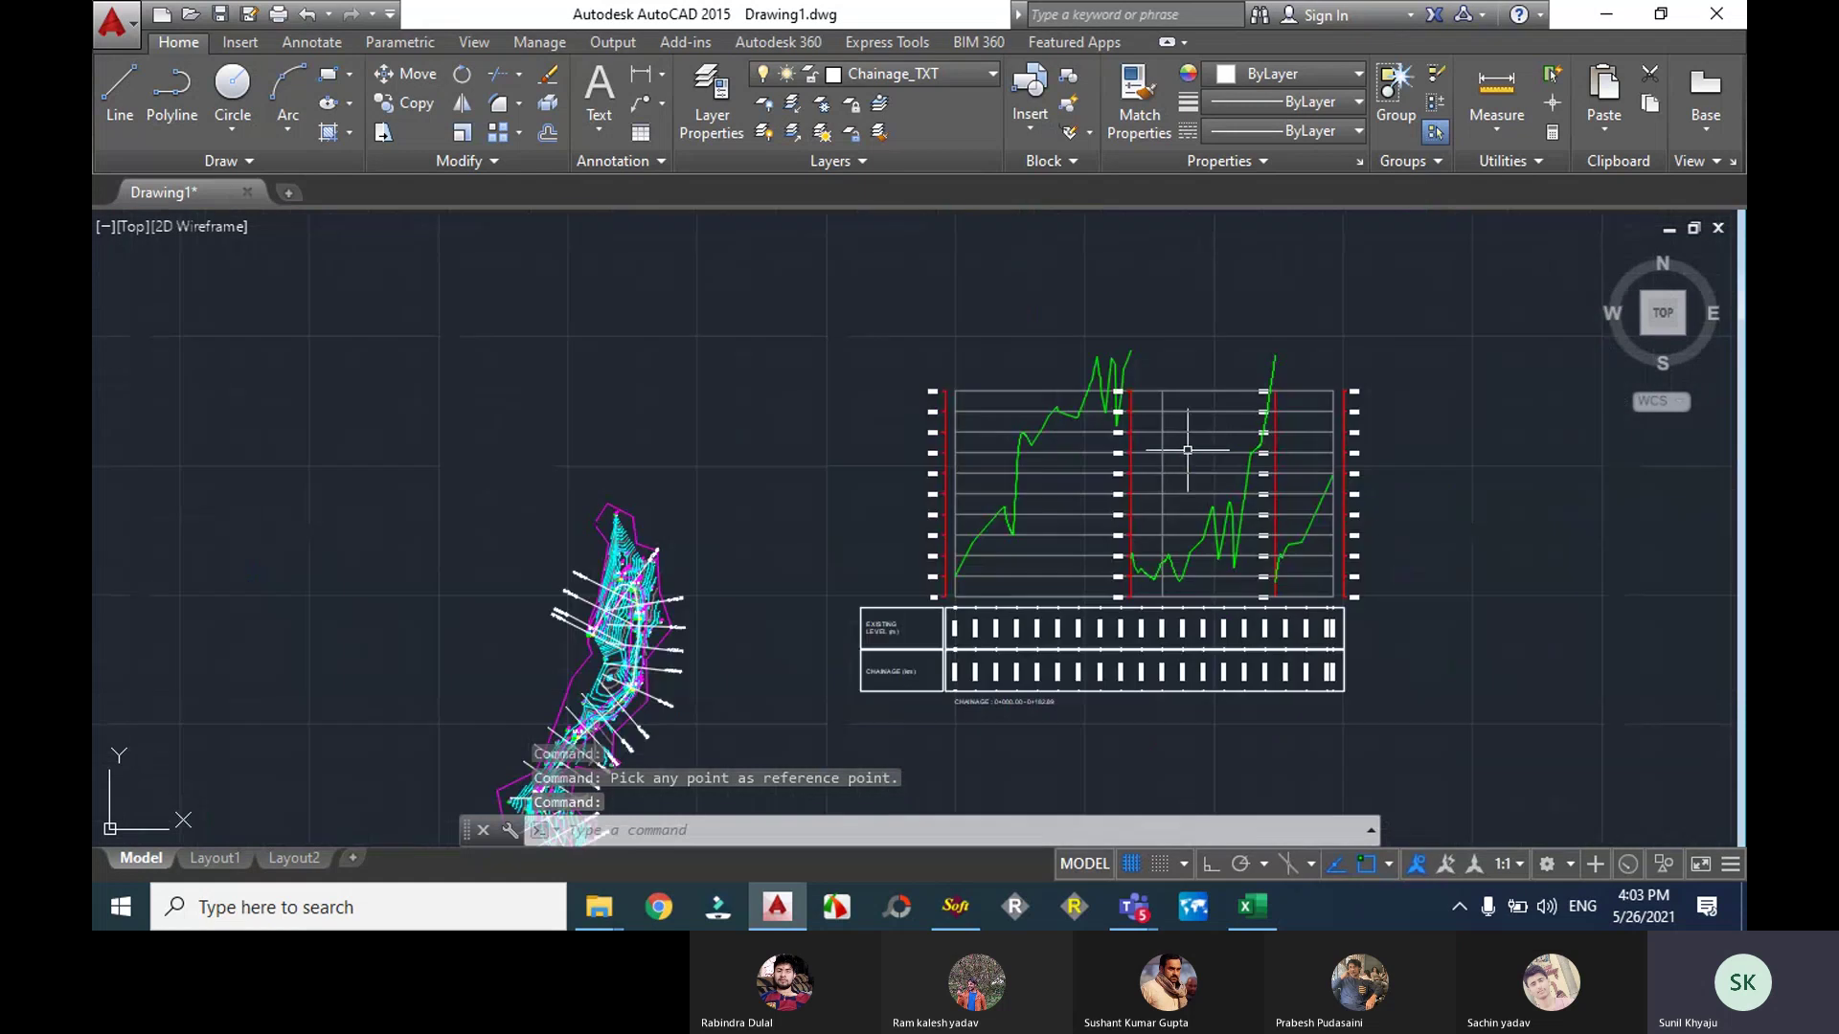